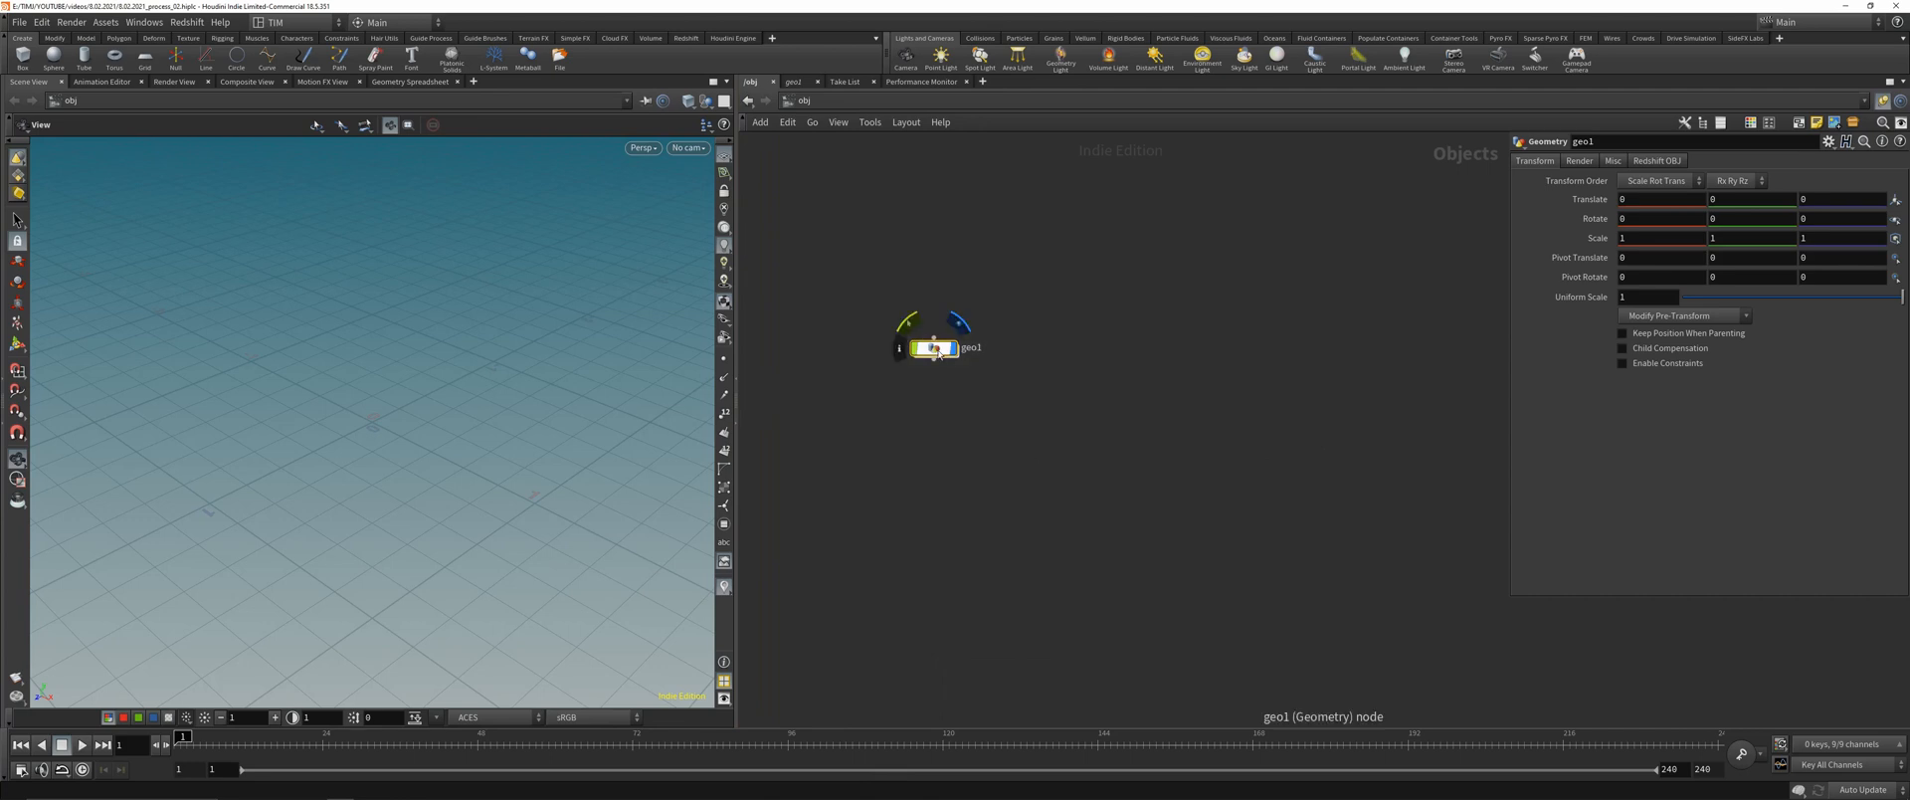
- Rename the geo1 object to GEO_PROCESS_RND_001
{"action": "scroll", "coordinate": [906, 329], "scroll_direction": "up", "scroll_amount": 3}
{"action": "double_click", "coordinate": [1060, 379]}
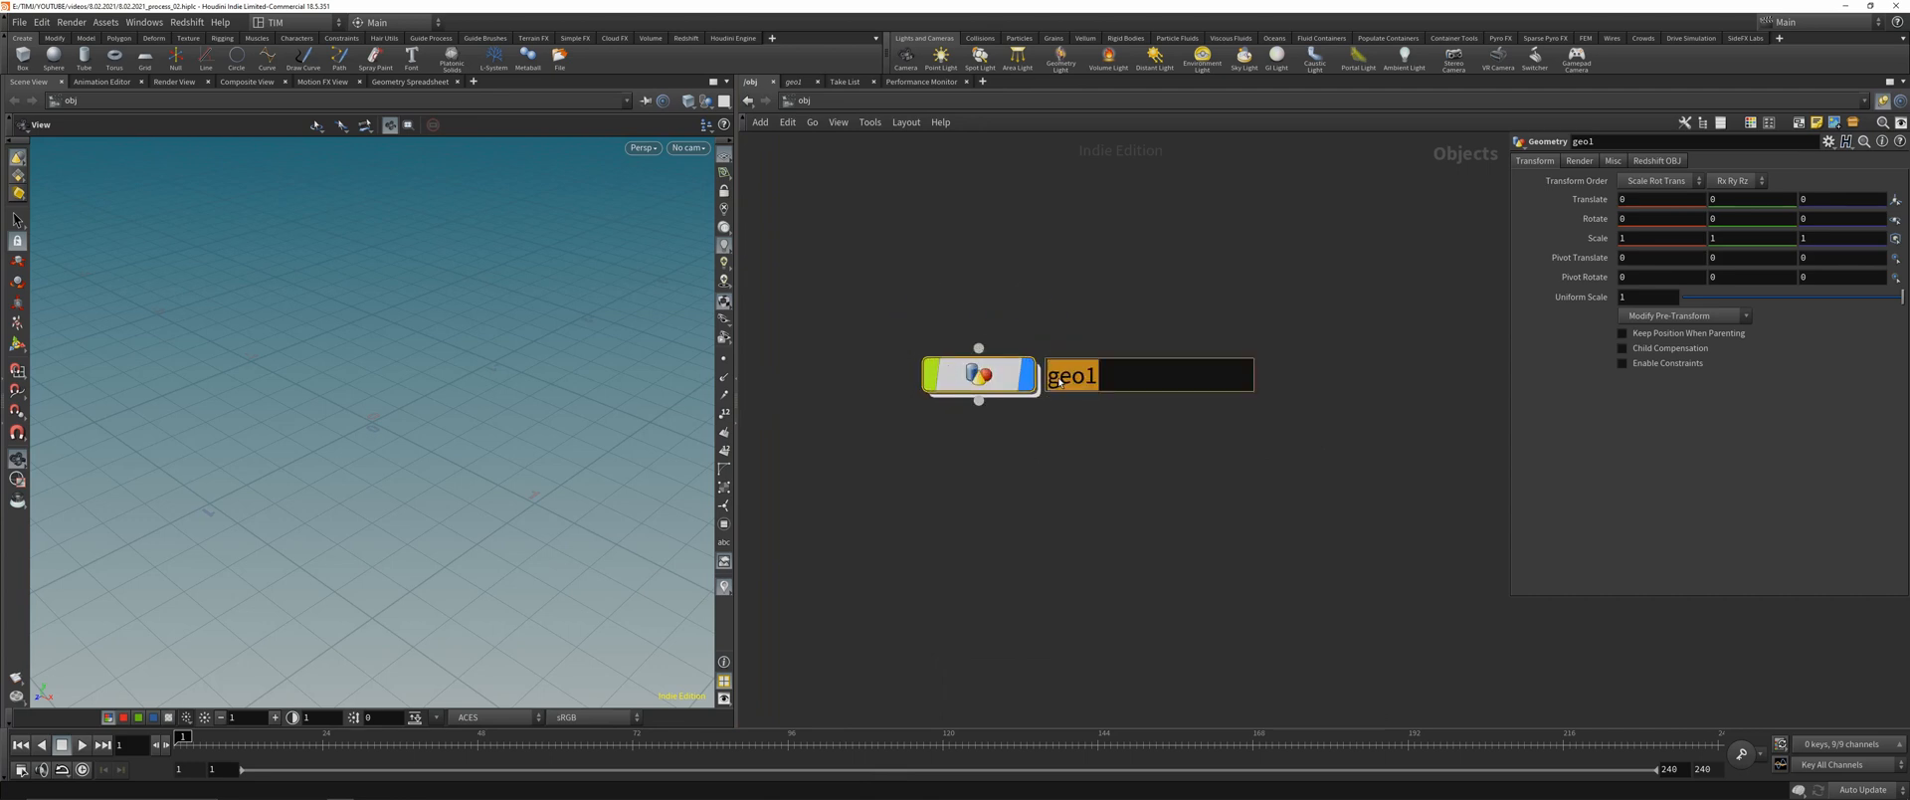
{"action": "type", "text": "GEO_P"}
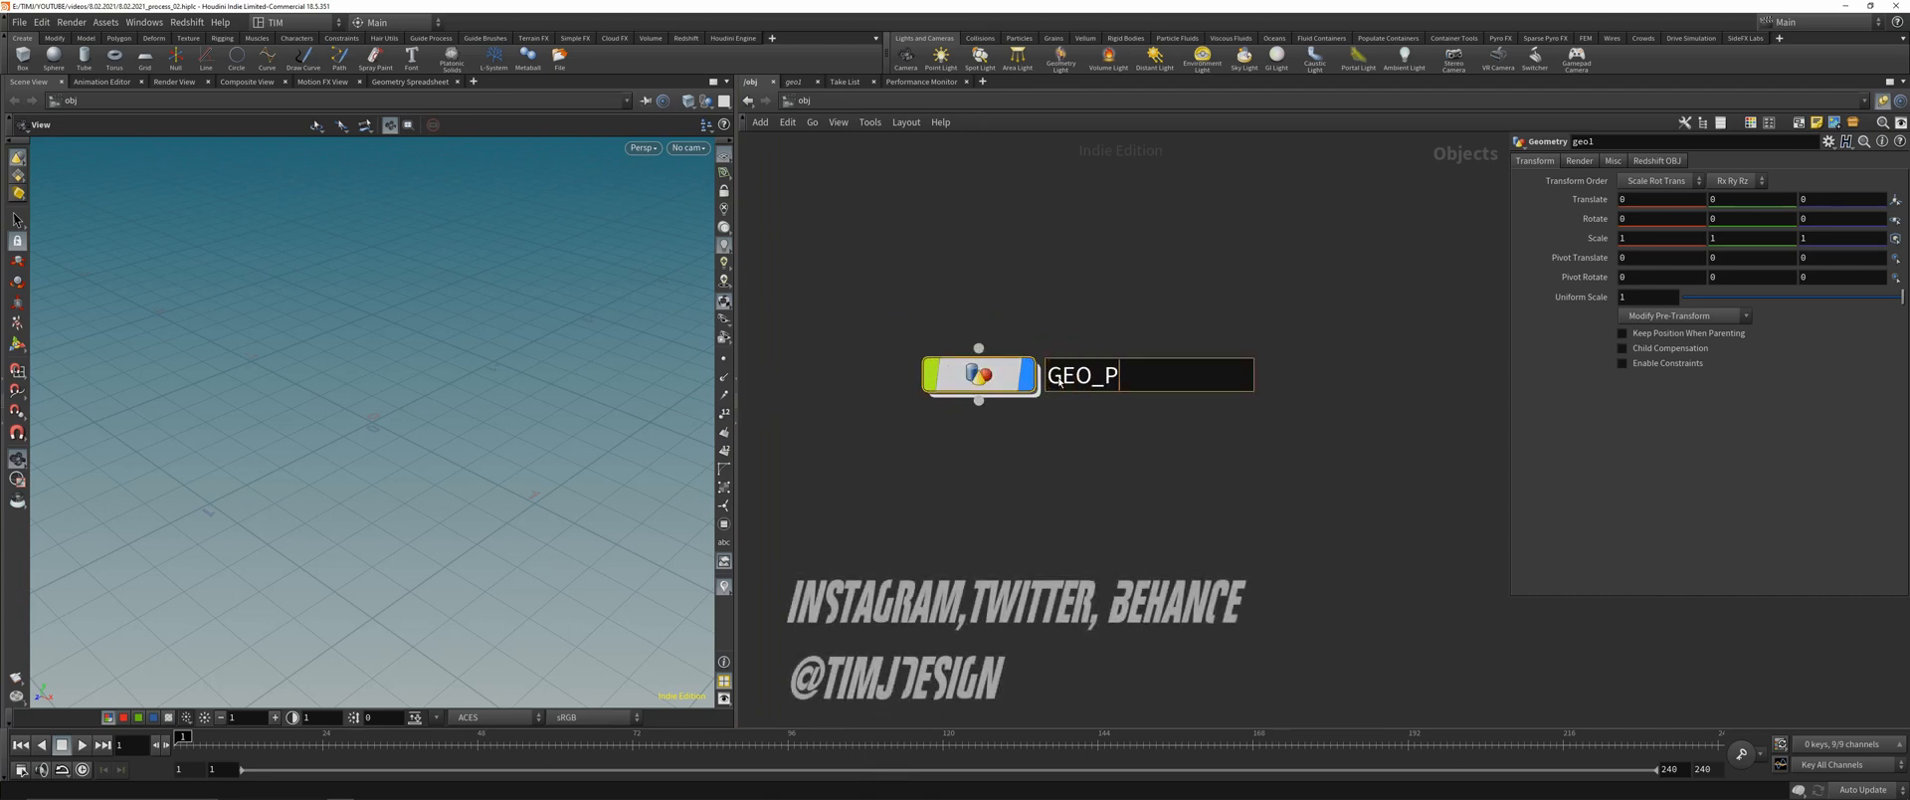
{"action": "type", "text": "ROCESS"}
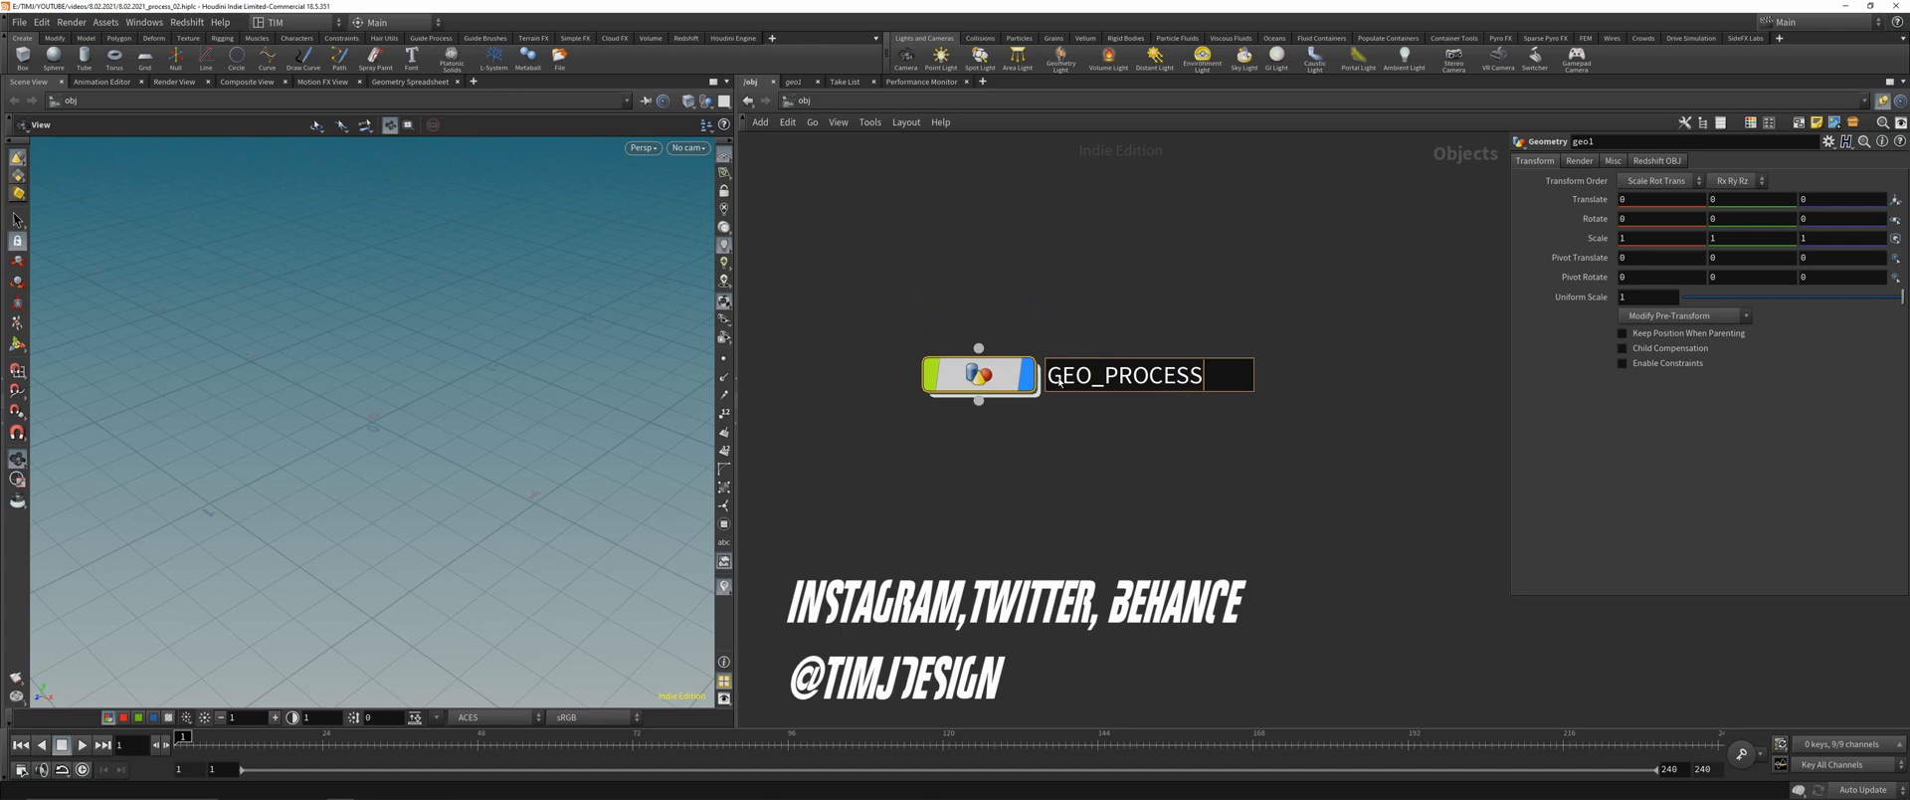
{"action": "type", "text": "_RNM"}
{"action": "key", "text": "BackSpace"}
{"action": "key", "text": "BackSpace"}
{"action": "type", "text": "D_"}
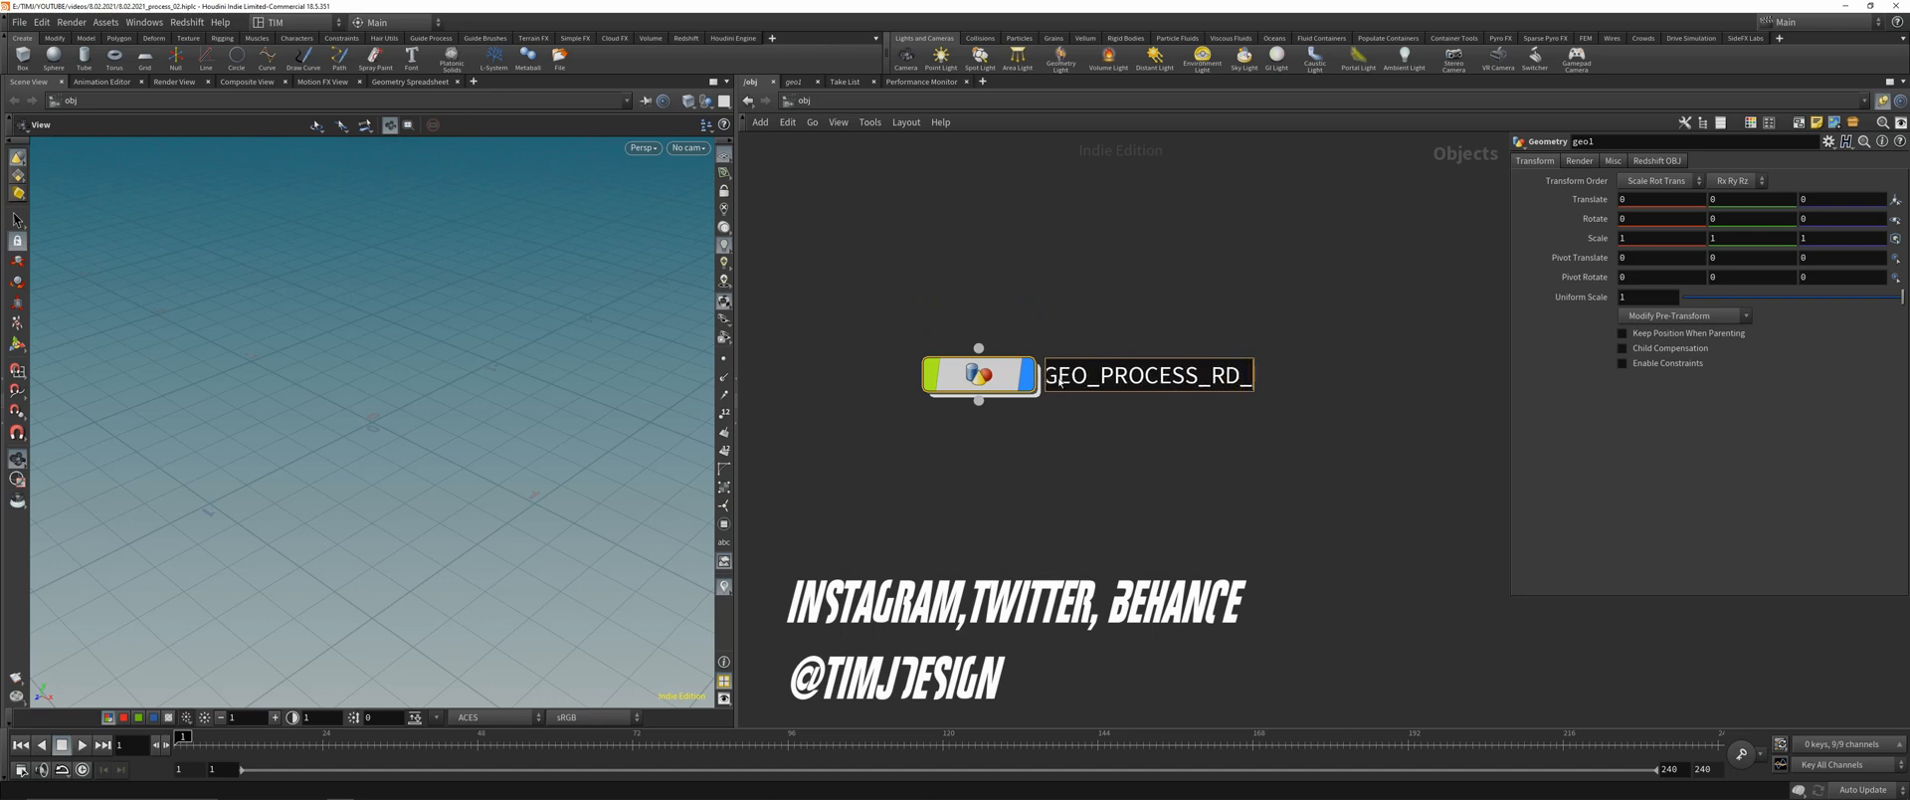
{"action": "key", "text": "BackSpace"}
{"action": "key", "text": "BackSpace"}
{"action": "type", "text": "ND_00"}
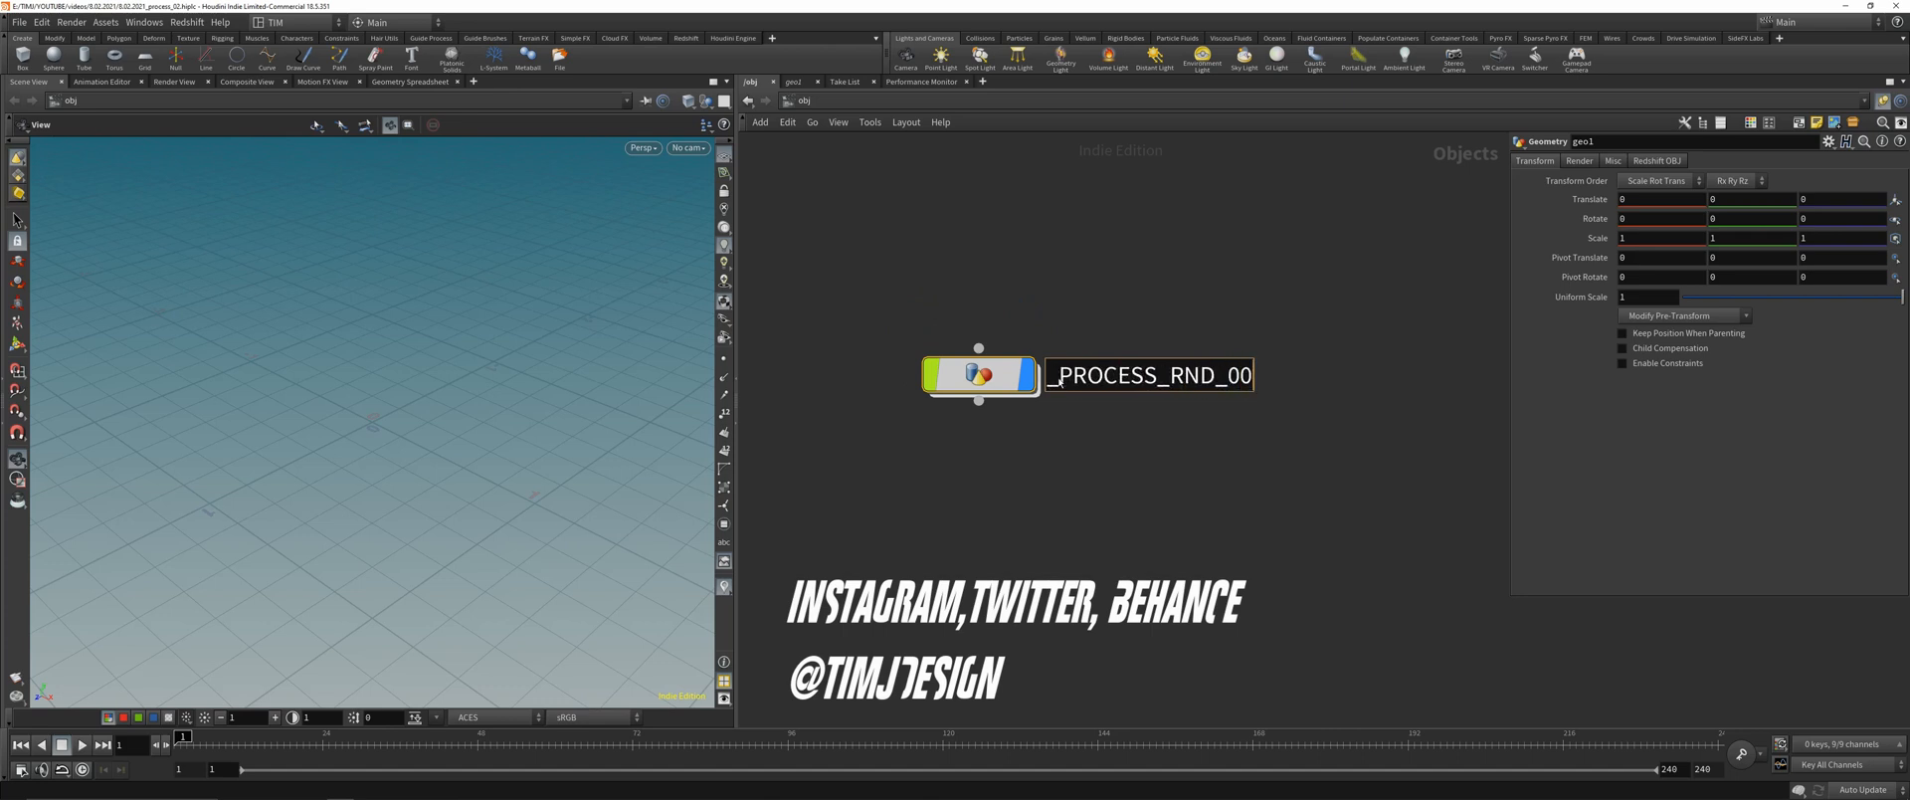
{"action": "type", "text": "1"}
{"action": "key", "text": "Return"}
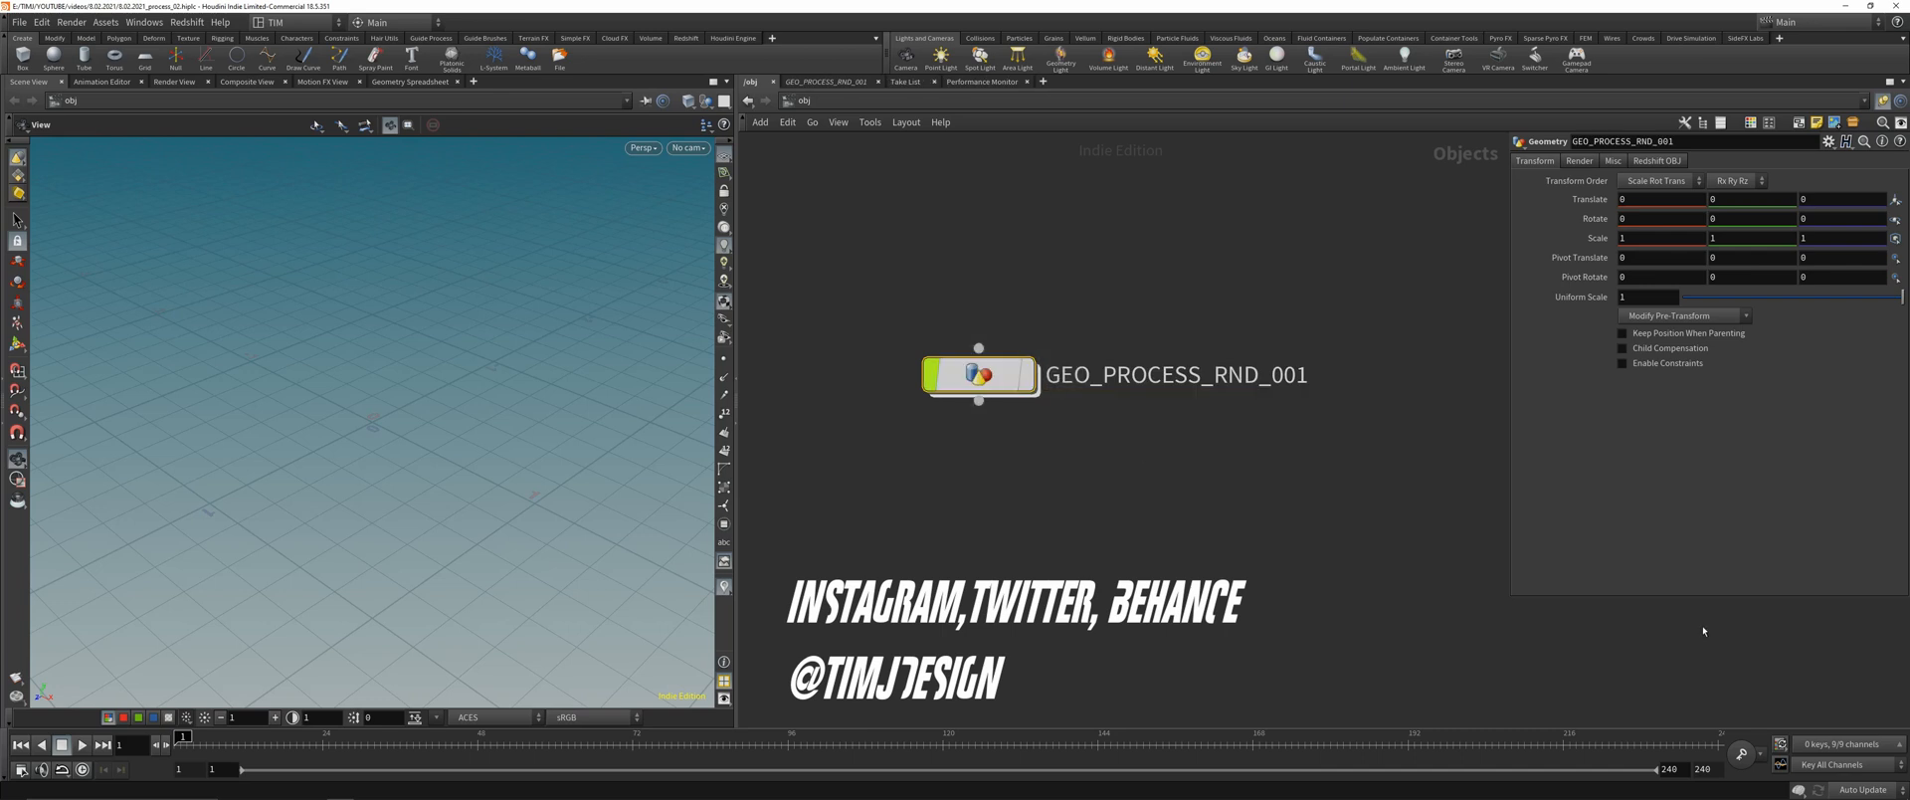
- Give the GEO_PROCESS_RND_001 node a circular shape and black colour, and save the scene
{"action": "key", "text": "z"}
{"action": "left_click", "coordinate": [1899, 694]}
{"action": "key", "text": "c"}
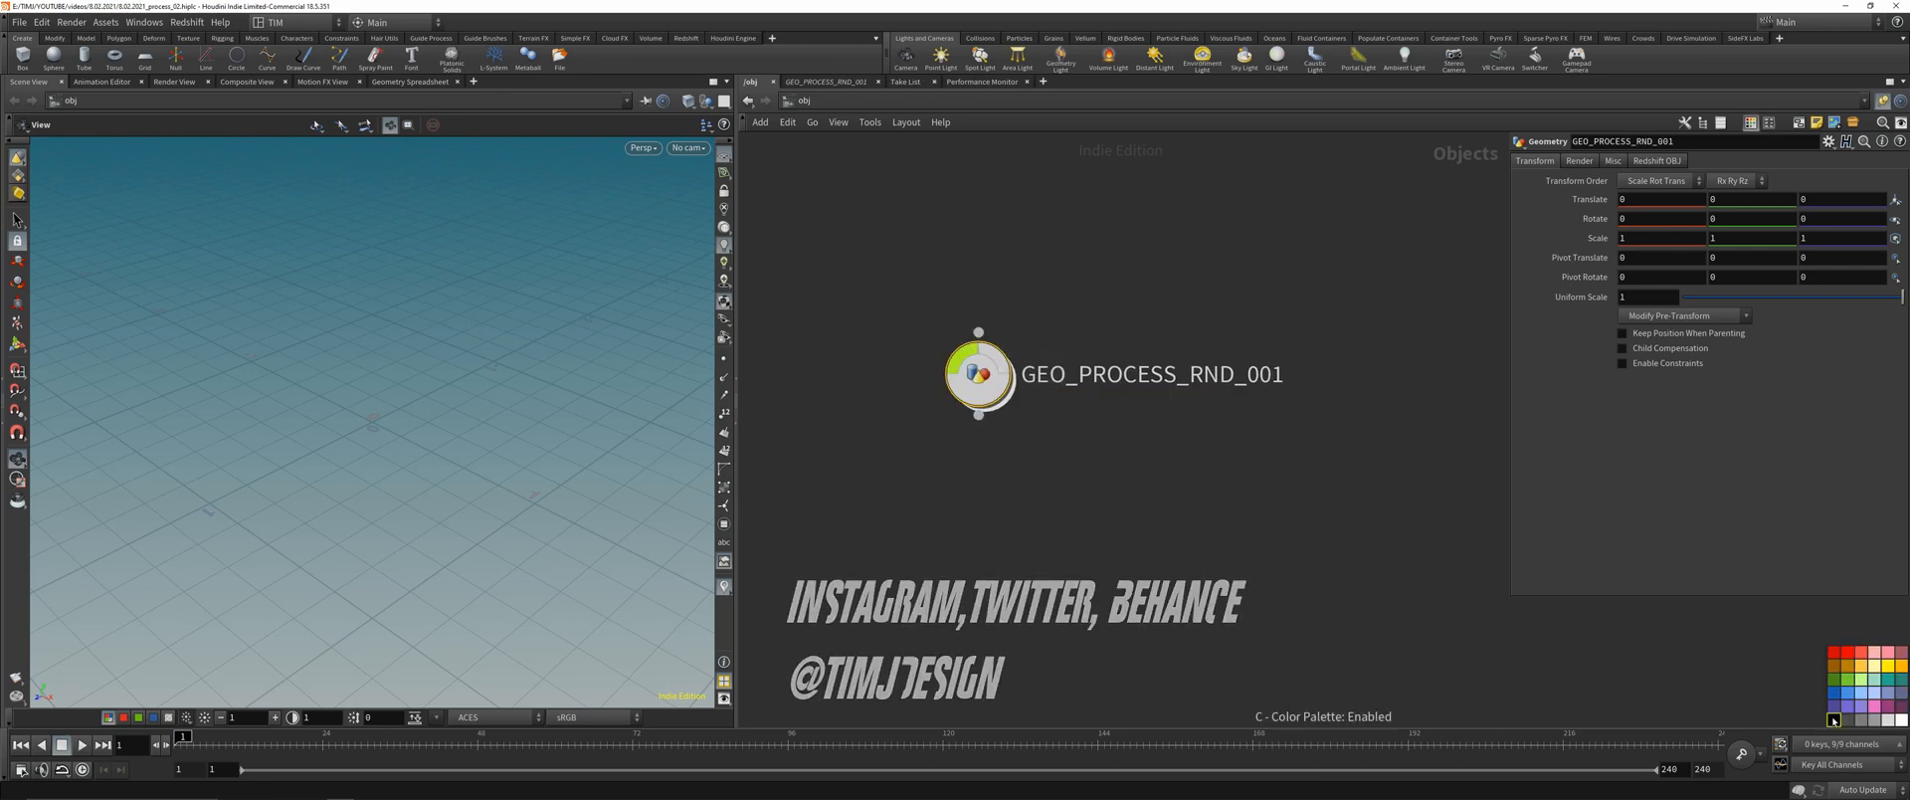
{"action": "left_click", "coordinate": [1834, 720]}
{"action": "left_click", "coordinate": [1070, 450]}
{"action": "key", "text": "ctrl+s"}
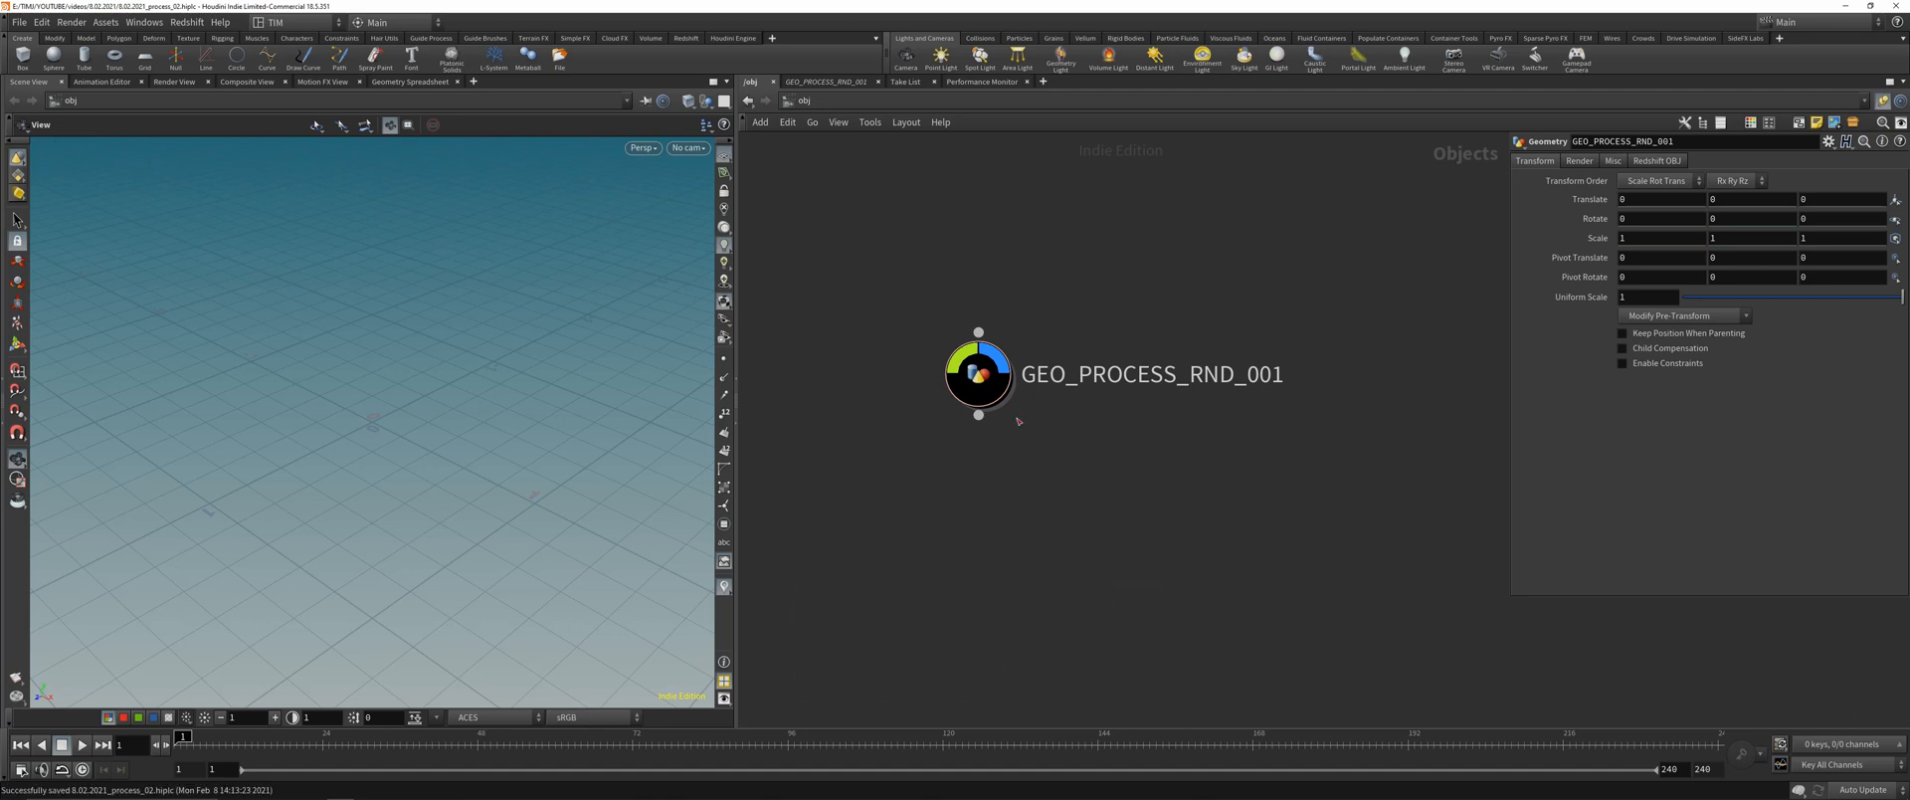
- Go inside GEO_PROCESS_RND_001 and add a Circle node to its empty network
{"action": "double_click", "coordinate": [961, 390]}
{"action": "key", "text": "Tab"}
{"action": "type", "text": "c"}
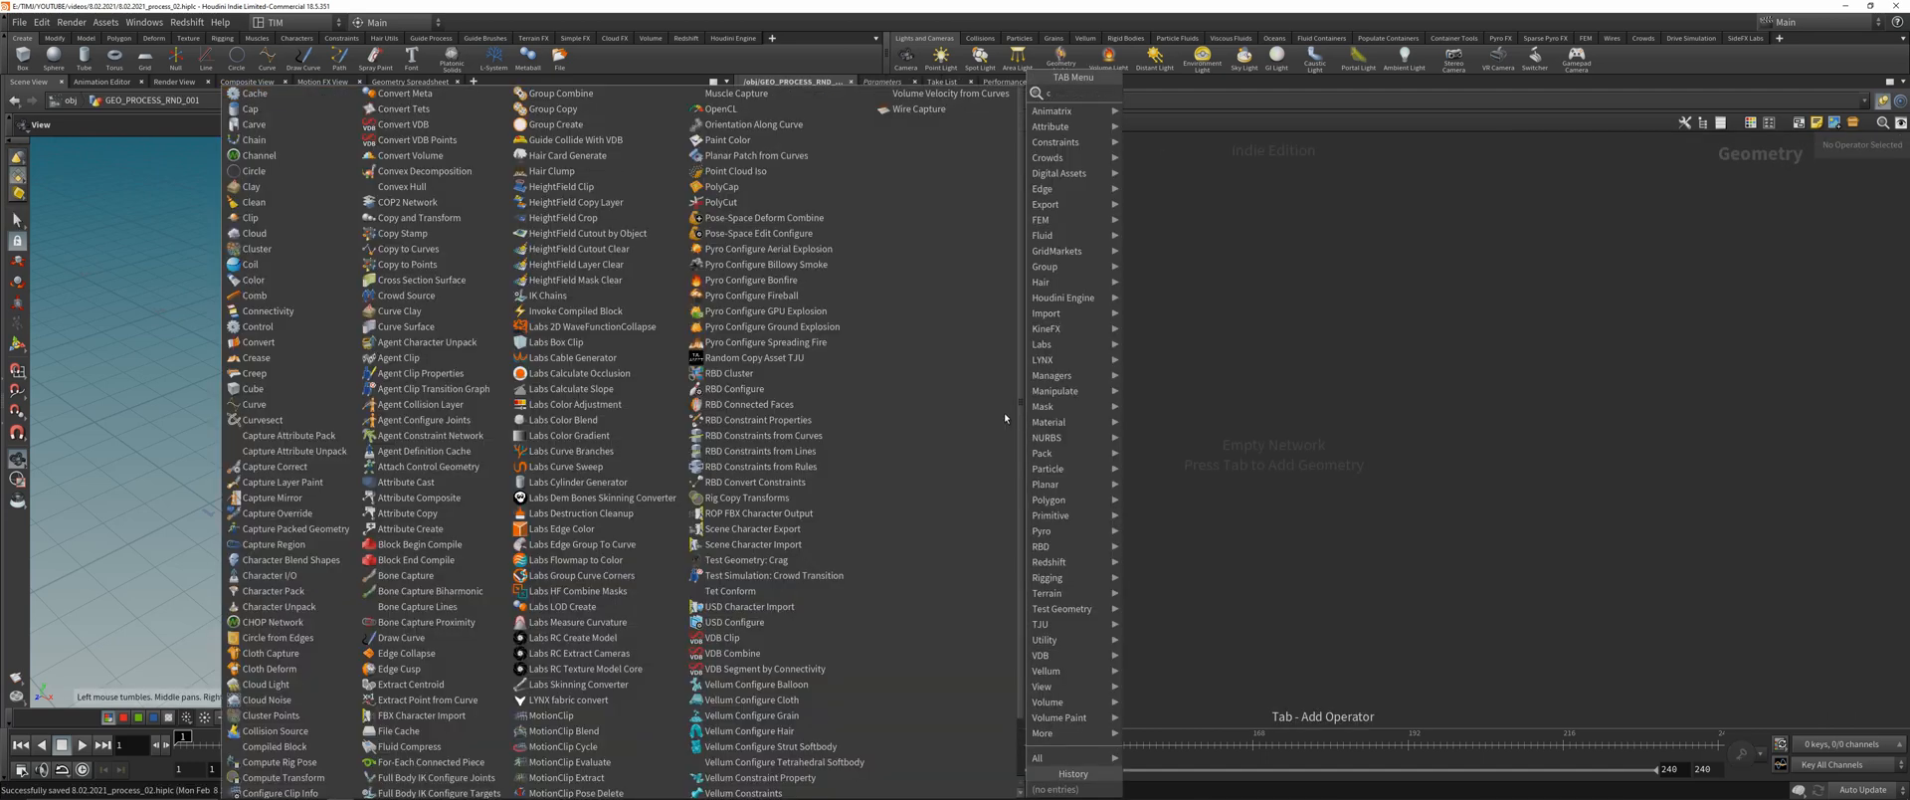
{"action": "type", "text": "ircle"}
{"action": "key", "text": "Return"}
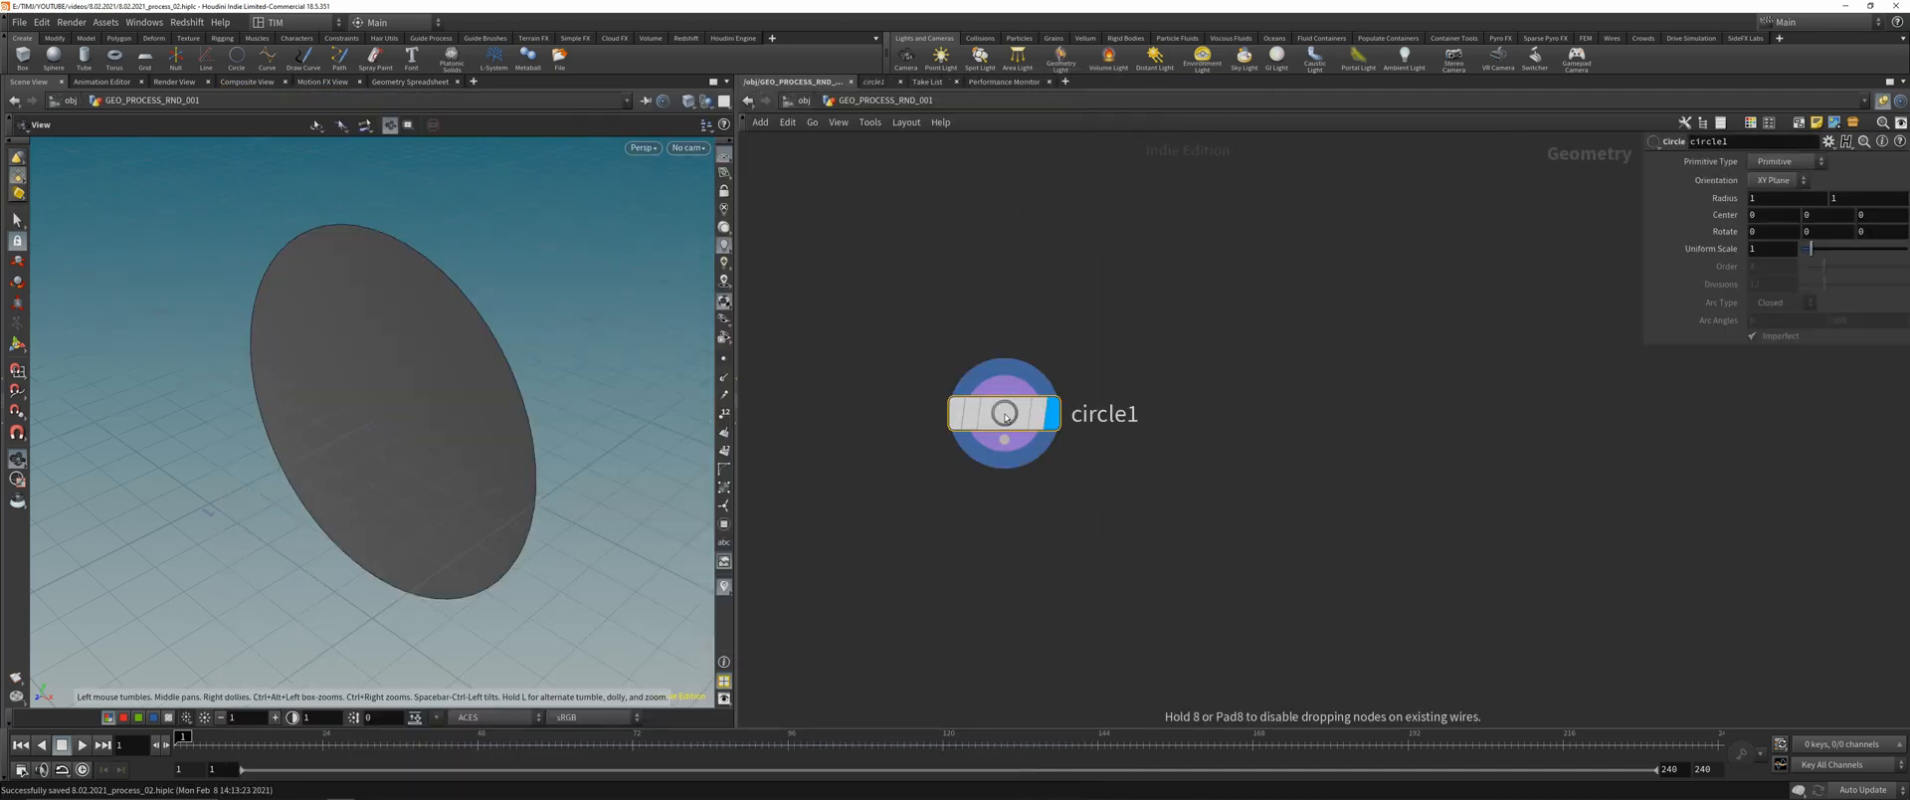
- Set the circle's primitive type to Polygon and its arc type to Open Arc
{"action": "left_click_drag", "start_coordinate": [427, 333], "coordinate": [443, 378]}
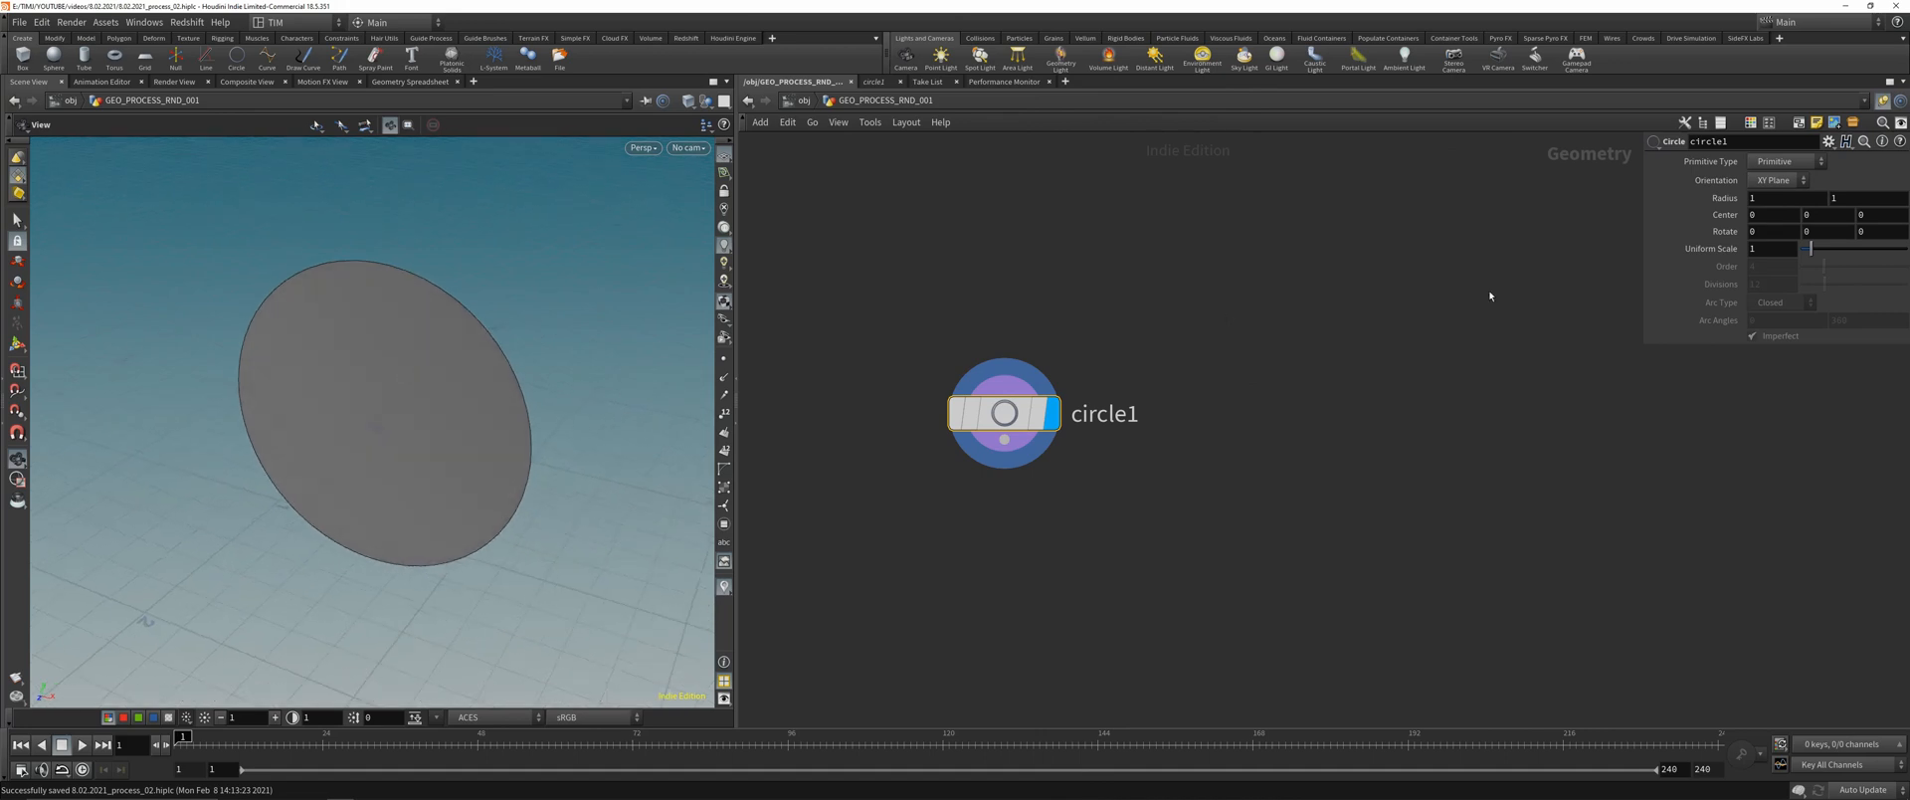
{"action": "left_click", "coordinate": [1774, 161]}
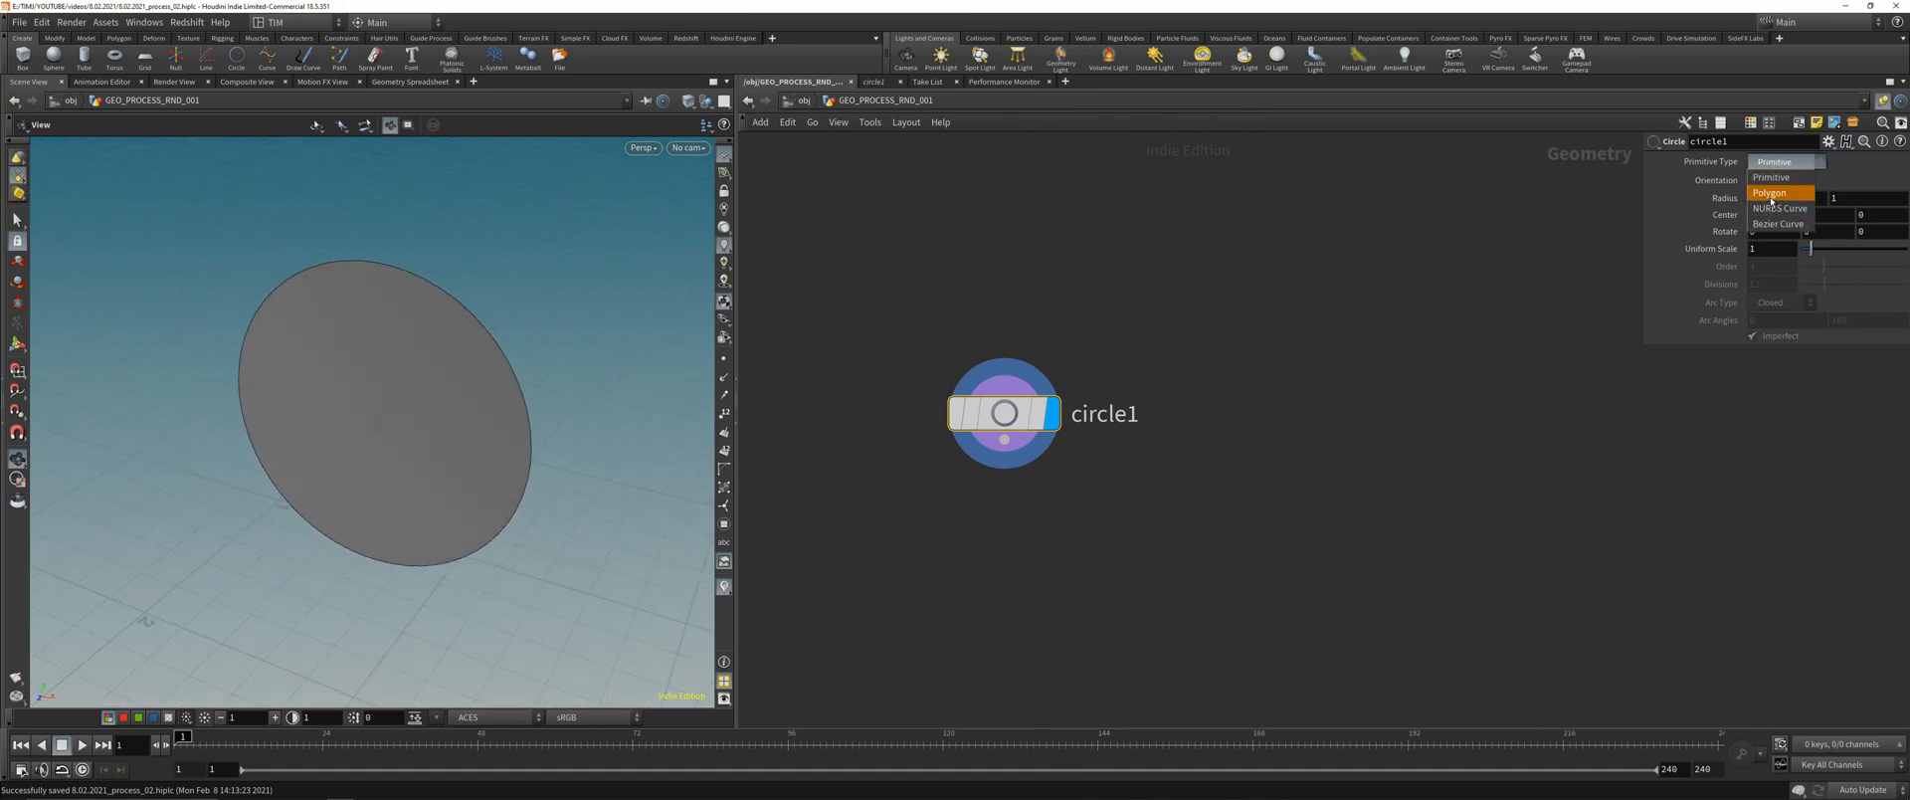
{"action": "left_click", "coordinate": [1771, 193]}
{"action": "left_click", "coordinate": [1770, 299]}
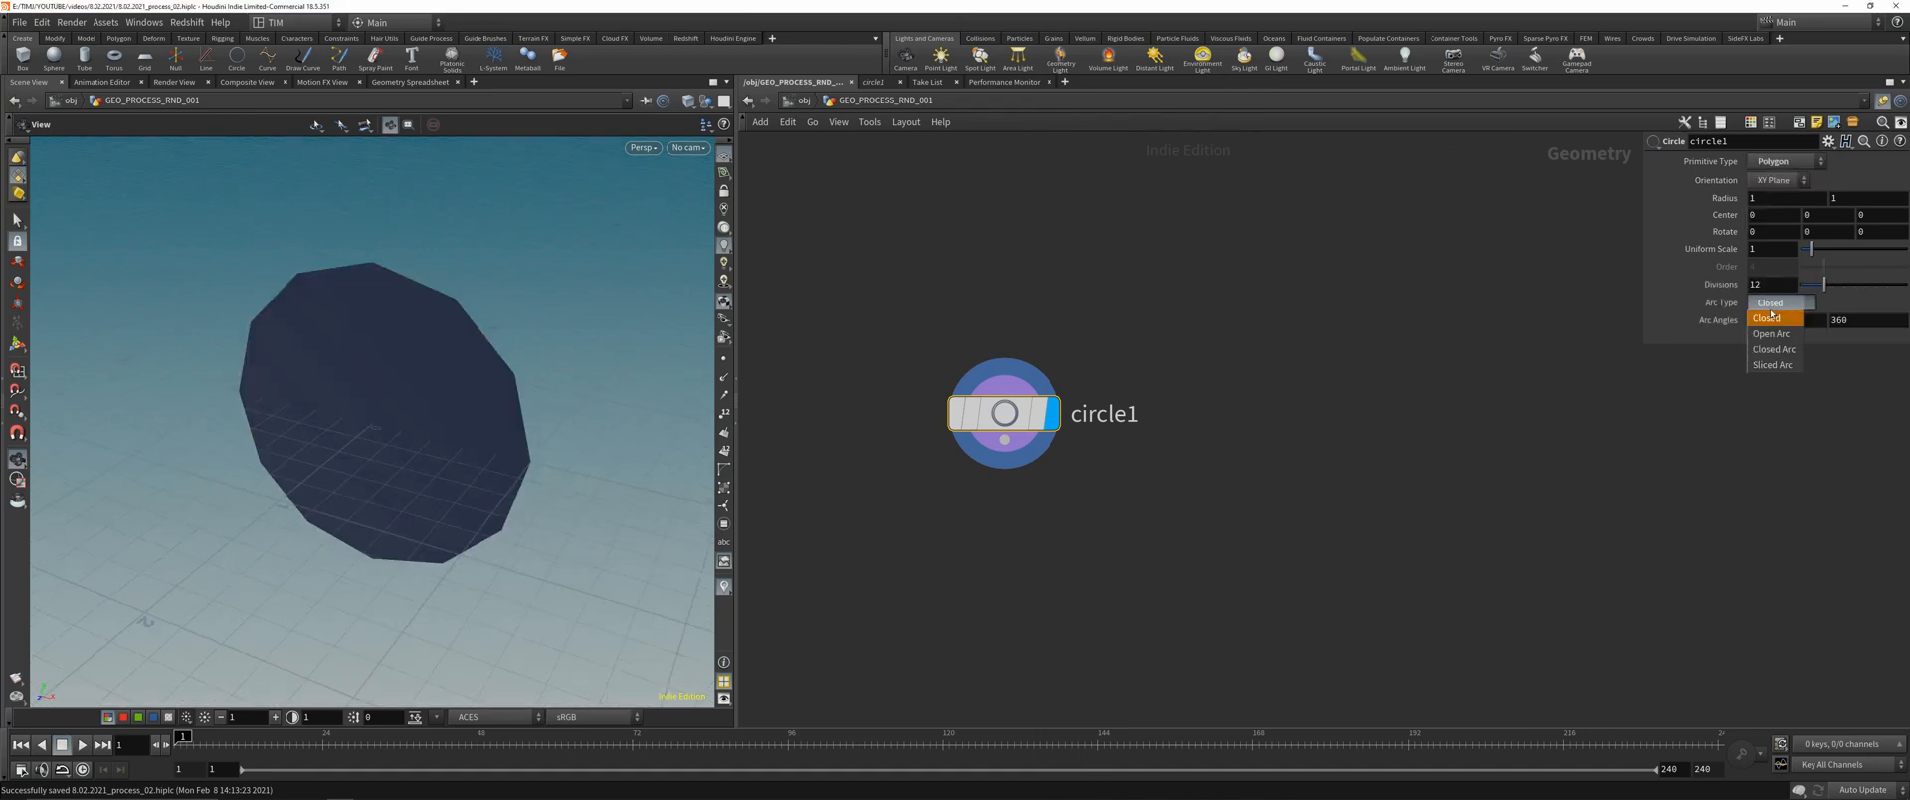
{"action": "left_click", "coordinate": [1770, 334]}
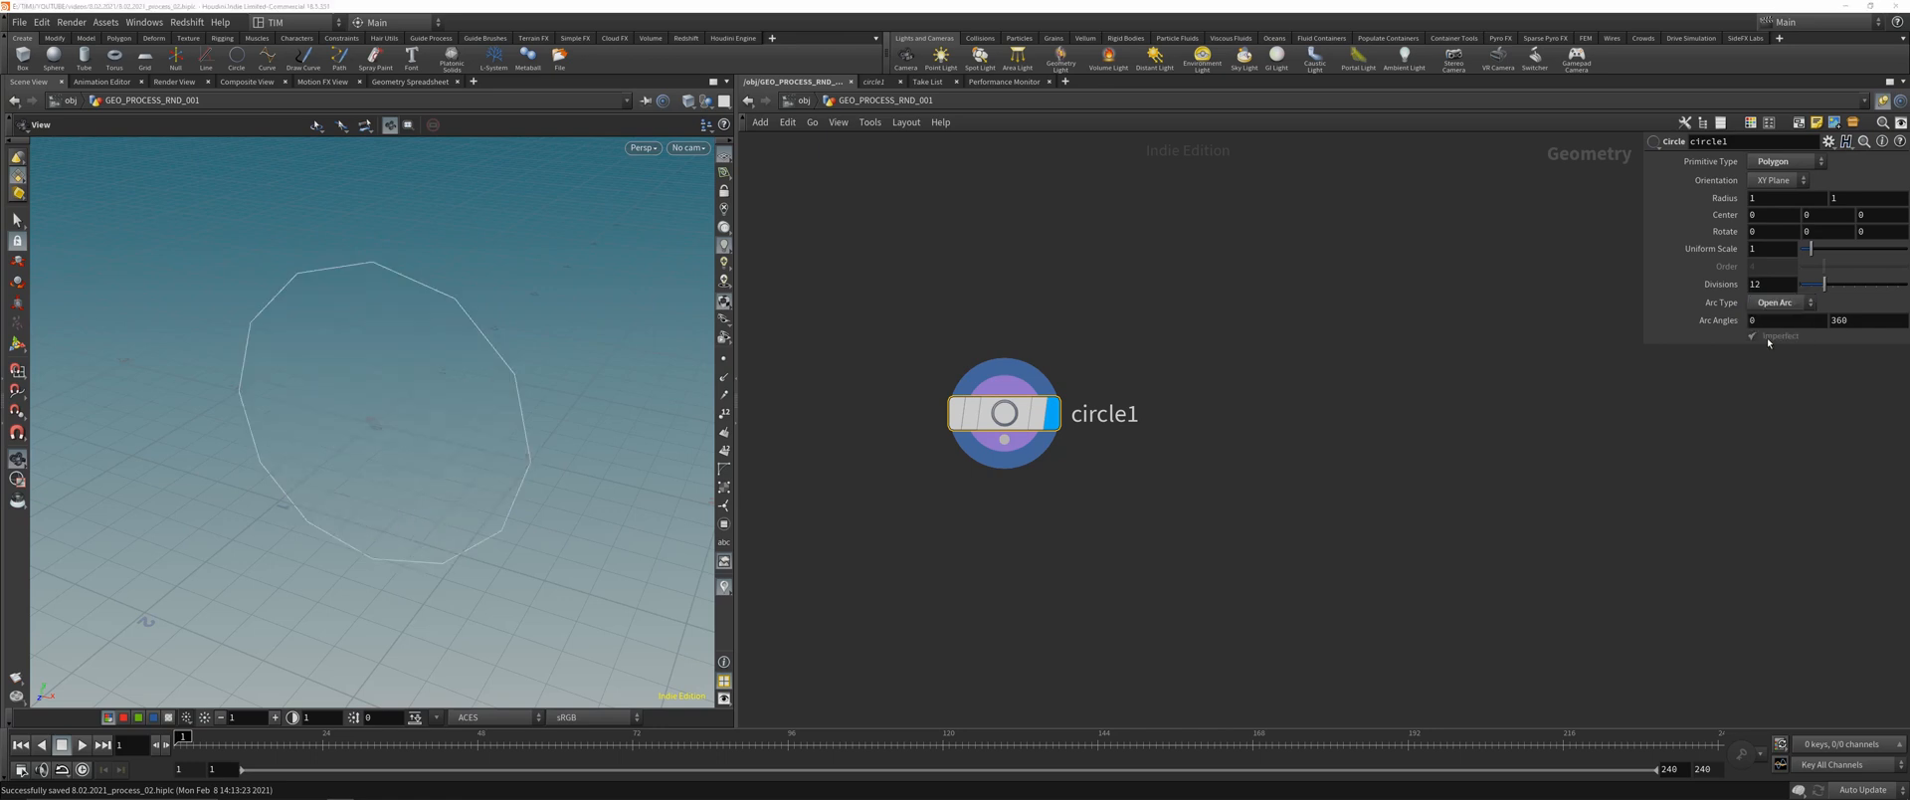
- Set the circle's divisions to 64 and save the scene
{"action": "left_click", "coordinate": [1773, 286]}
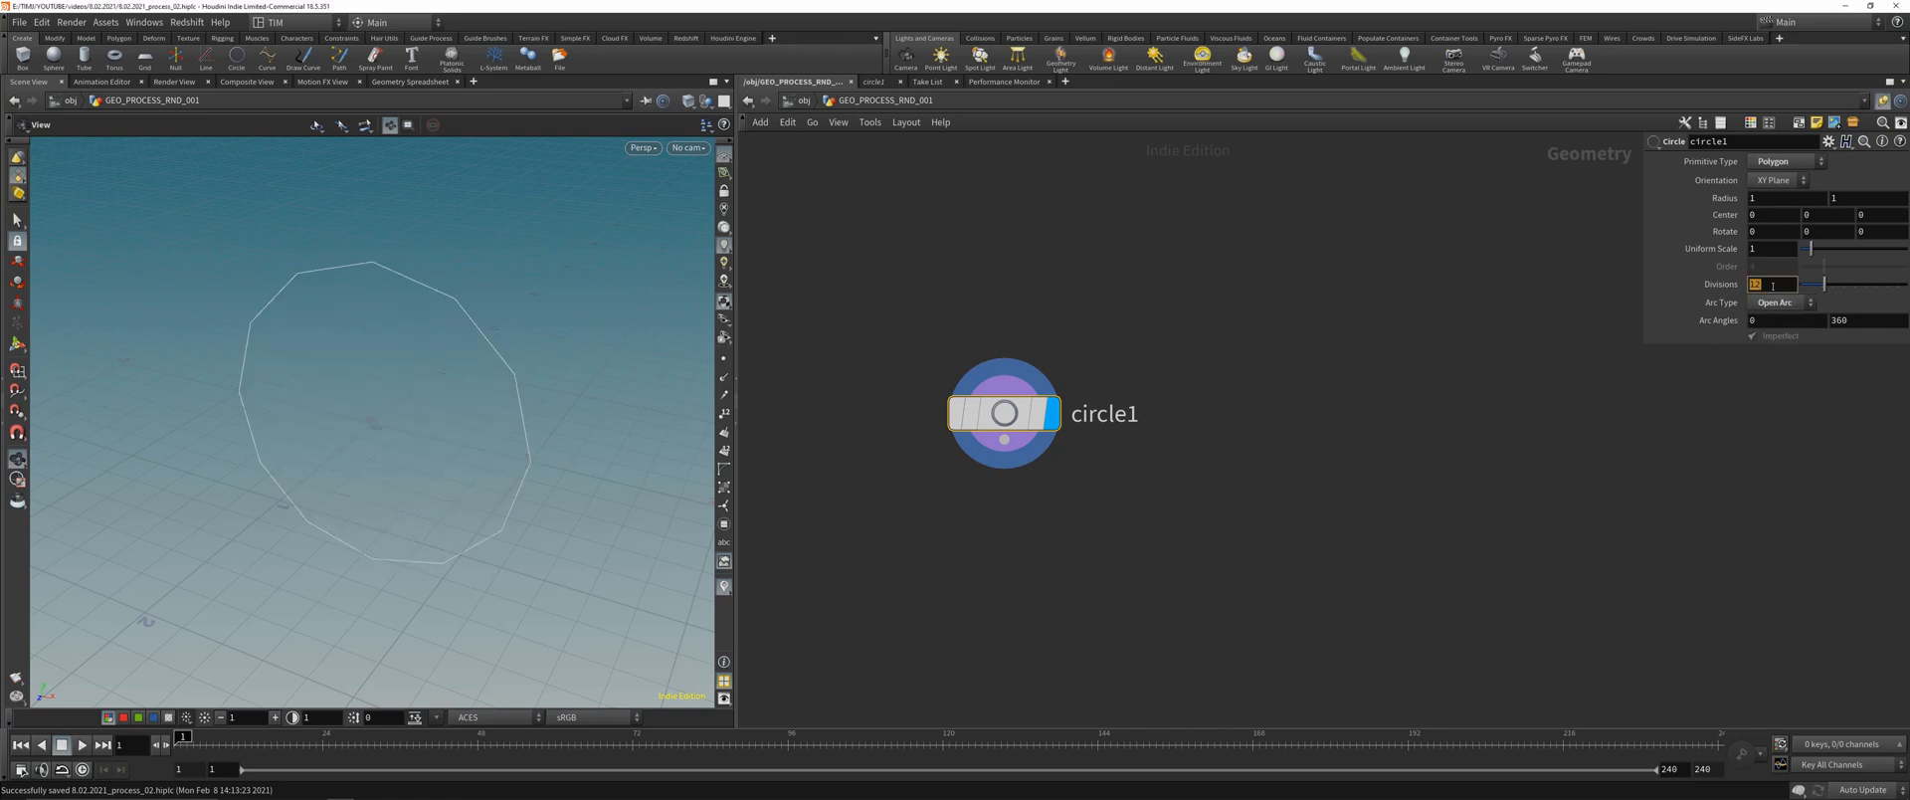
{"action": "type", "text": "64"}
{"action": "key", "text": "Return"}
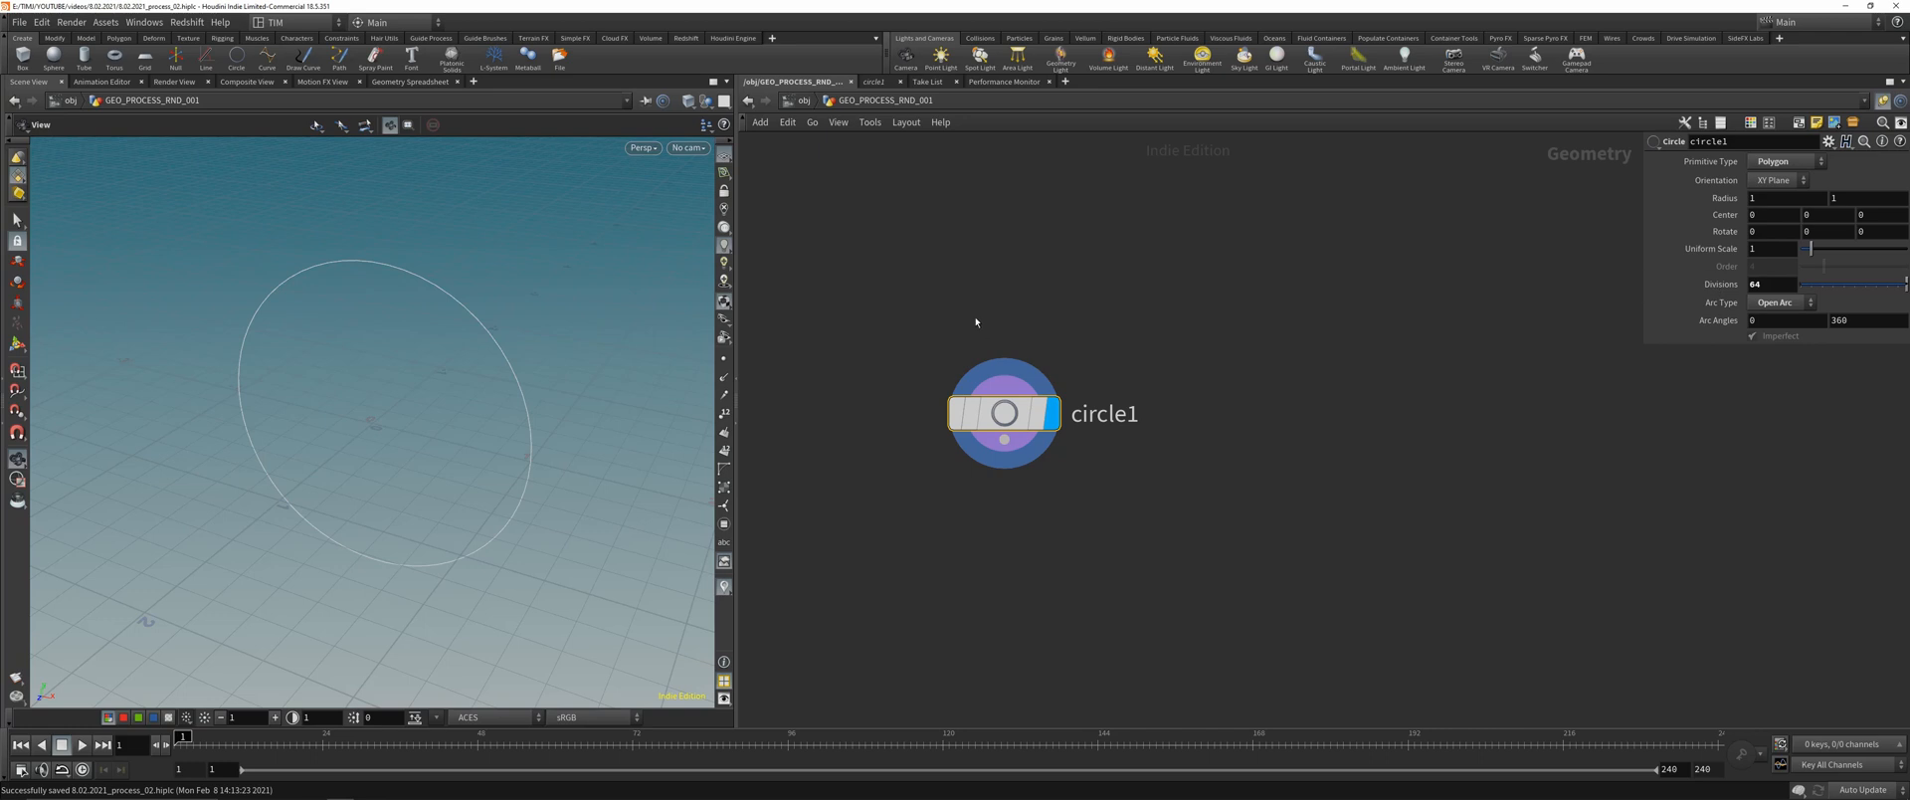
{"action": "key", "text": "ctrl+s"}
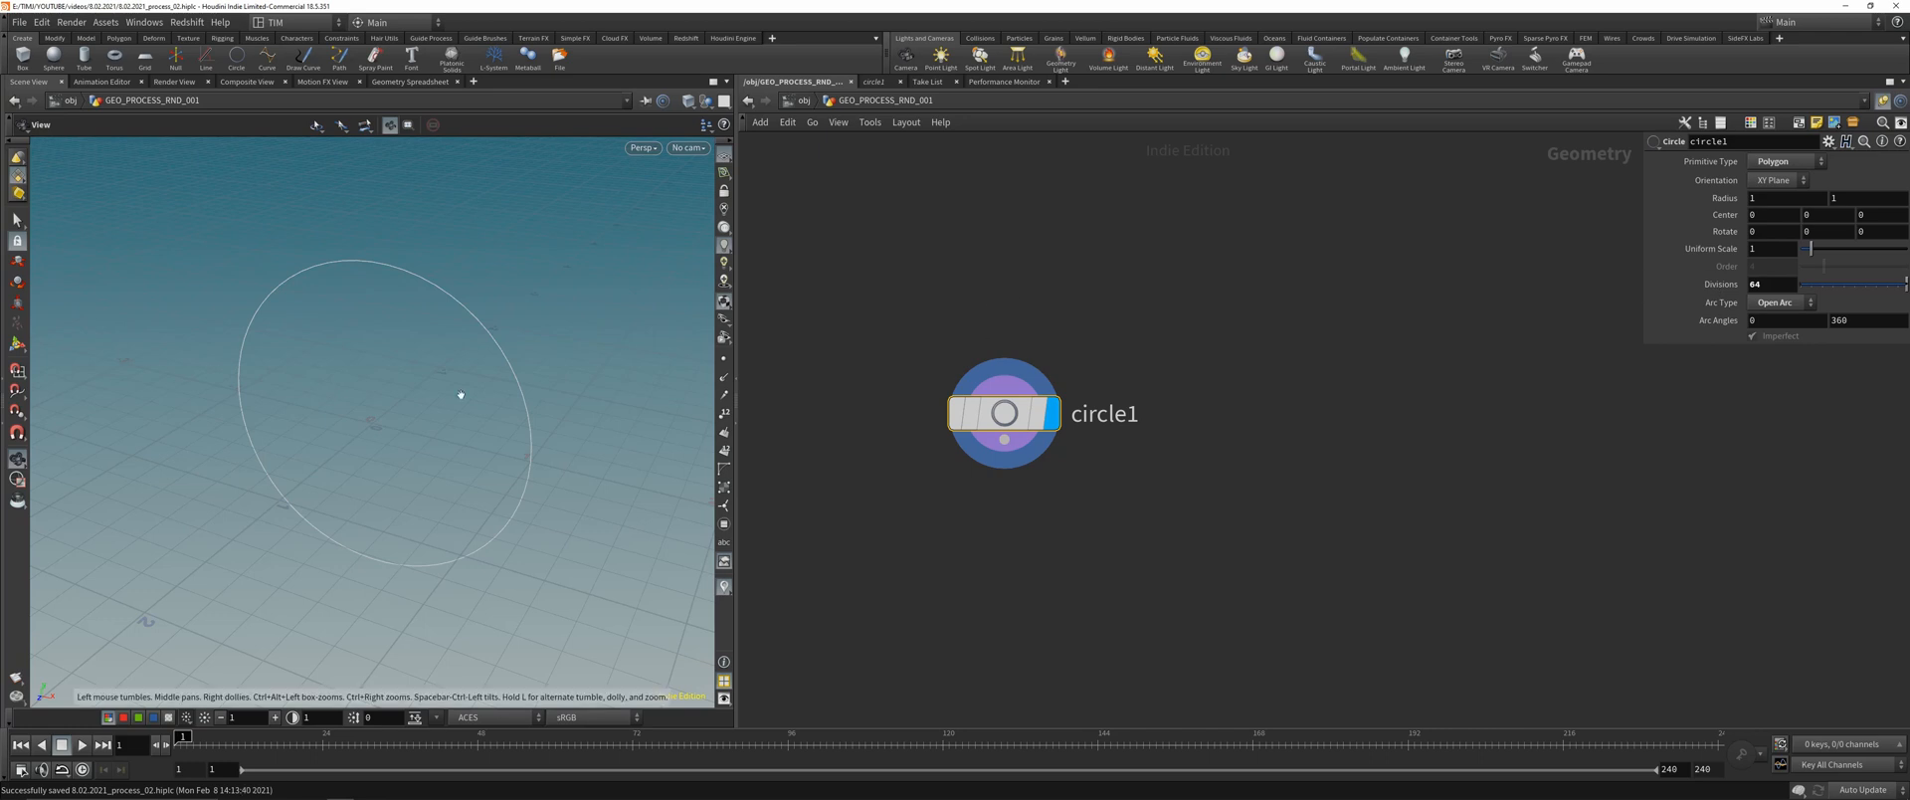
{"action": "left_click_drag", "start_coordinate": [461, 395], "coordinate": [498, 363]}
{"action": "middle_click_drag", "start_coordinate": [441, 369], "coordinate": [464, 338]}
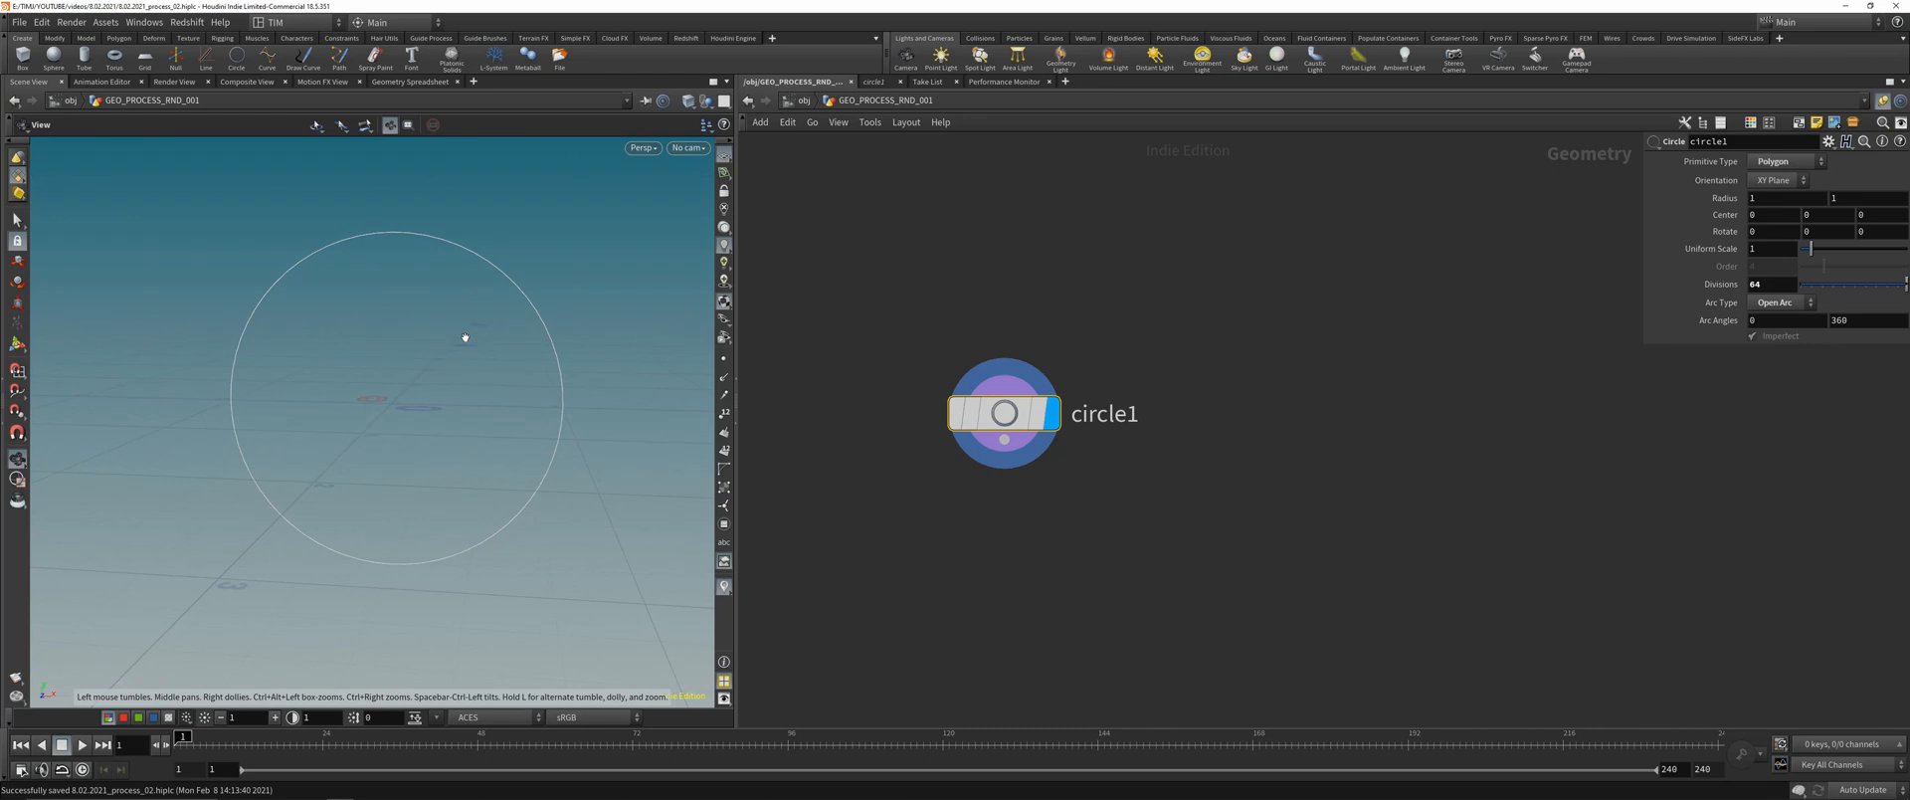
{"action": "left_click_drag", "start_coordinate": [465, 343], "coordinate": [486, 317]}
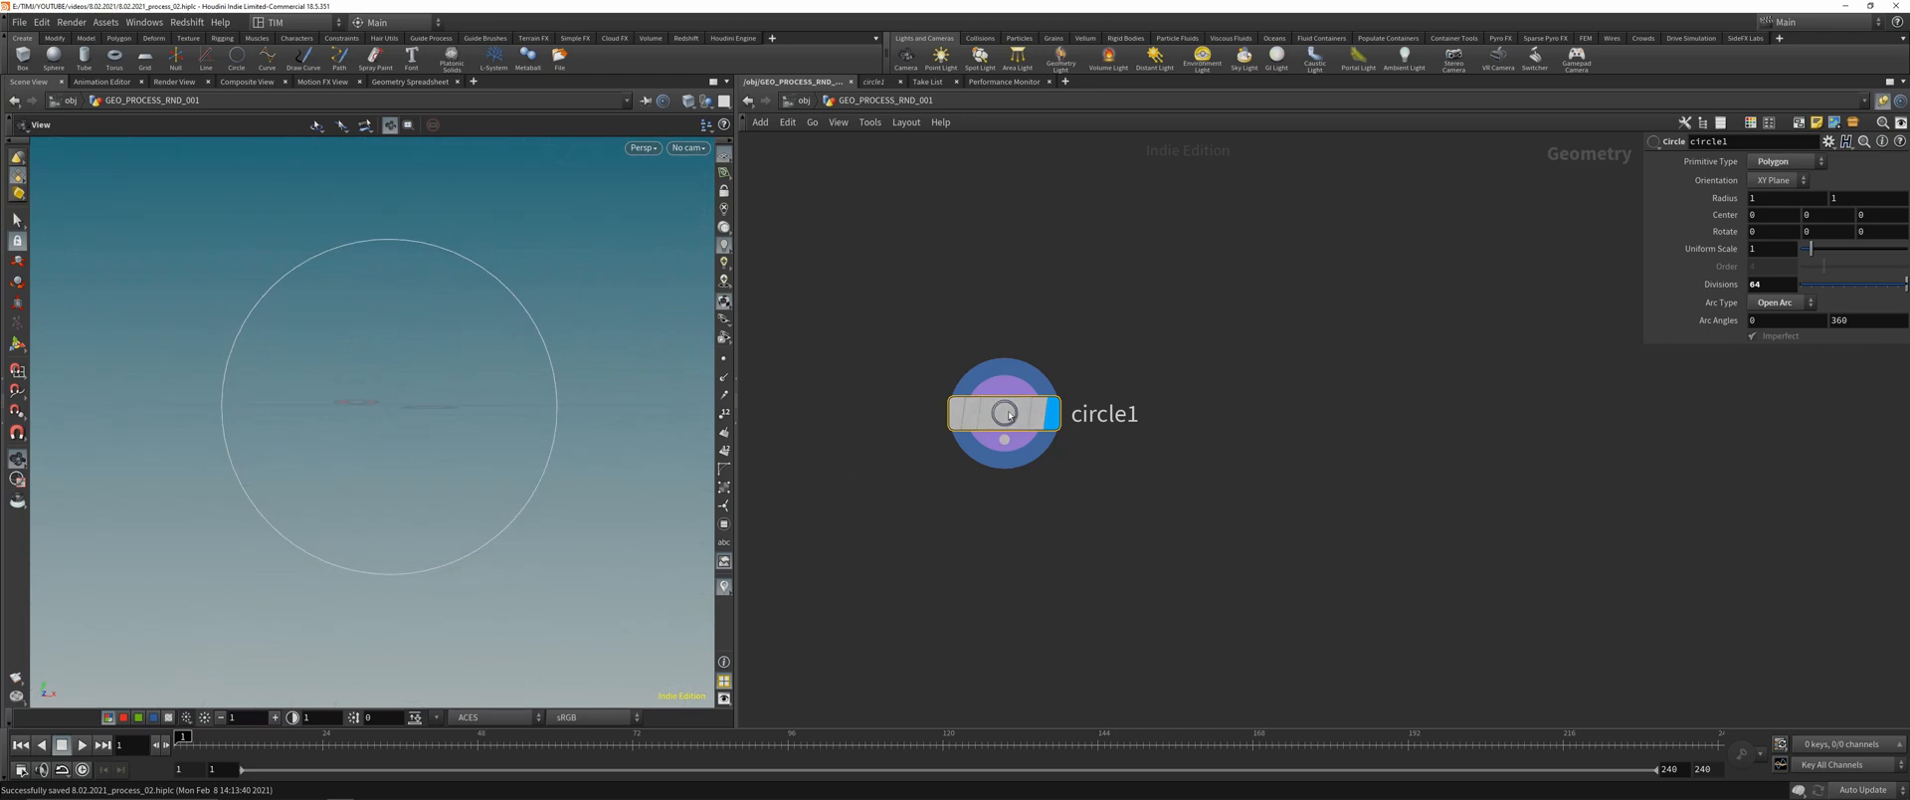
{"action": "middle_click_drag", "start_coordinate": [970, 511], "coordinate": [990, 439]}
{"action": "key", "text": "ctrl+s"}
- Add a Null node connected below circle1 and name it OUT_CIRCLE
{"action": "left_click_drag", "start_coordinate": [463, 366], "coordinate": [464, 381]}
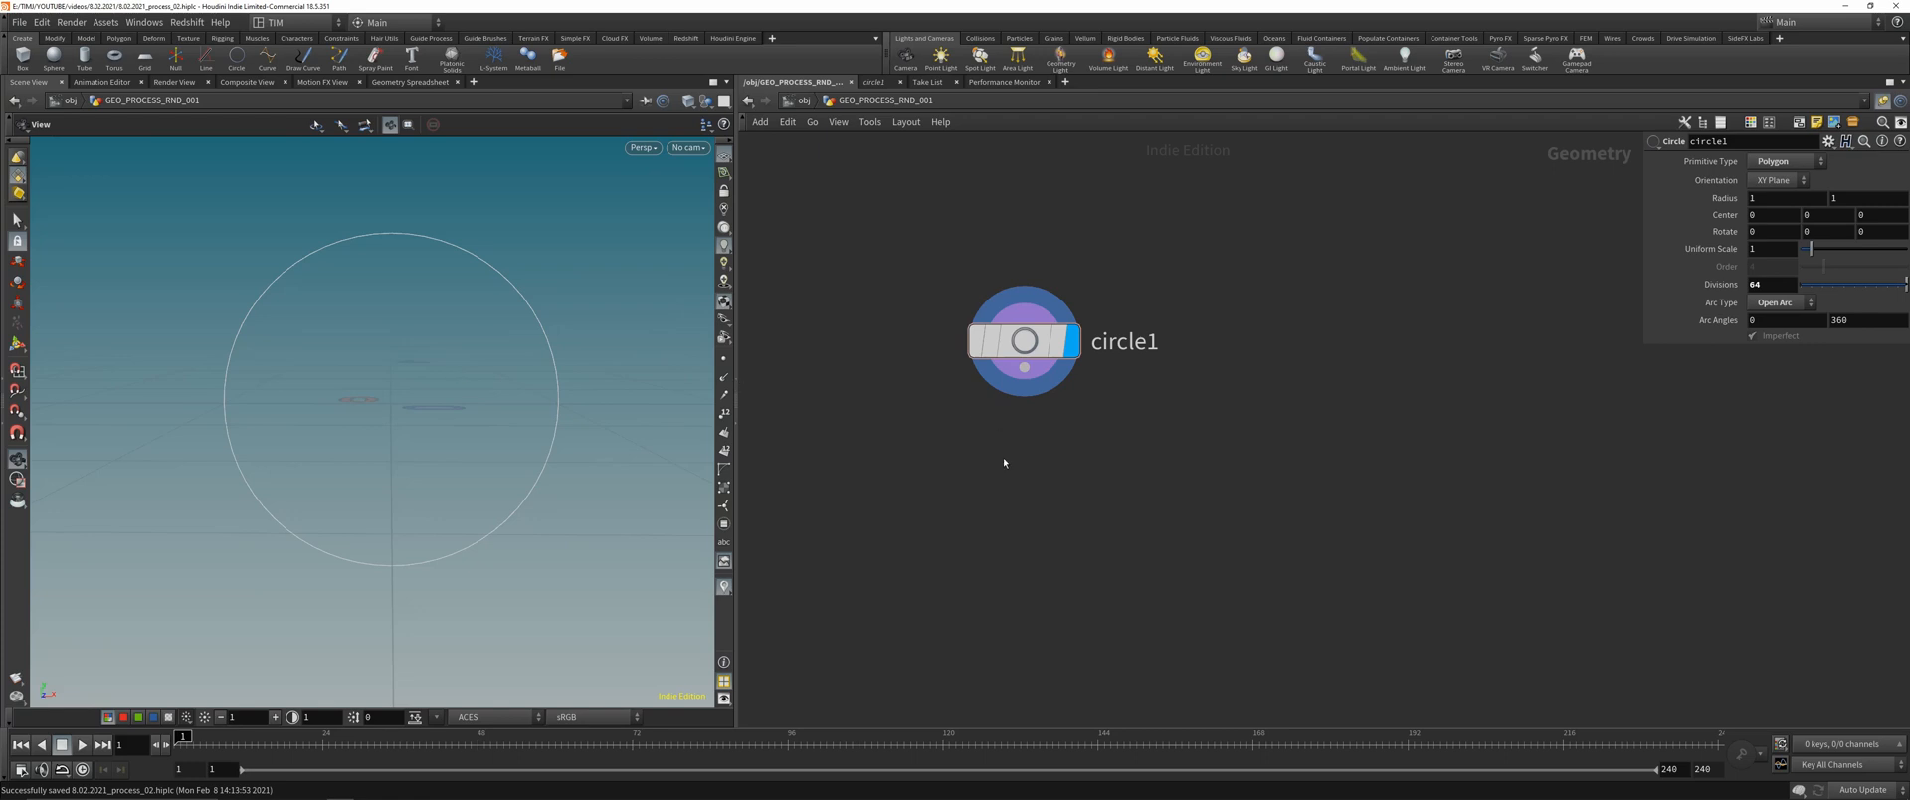
{"action": "key", "text": "Tab"}
{"action": "type", "text": "n"}
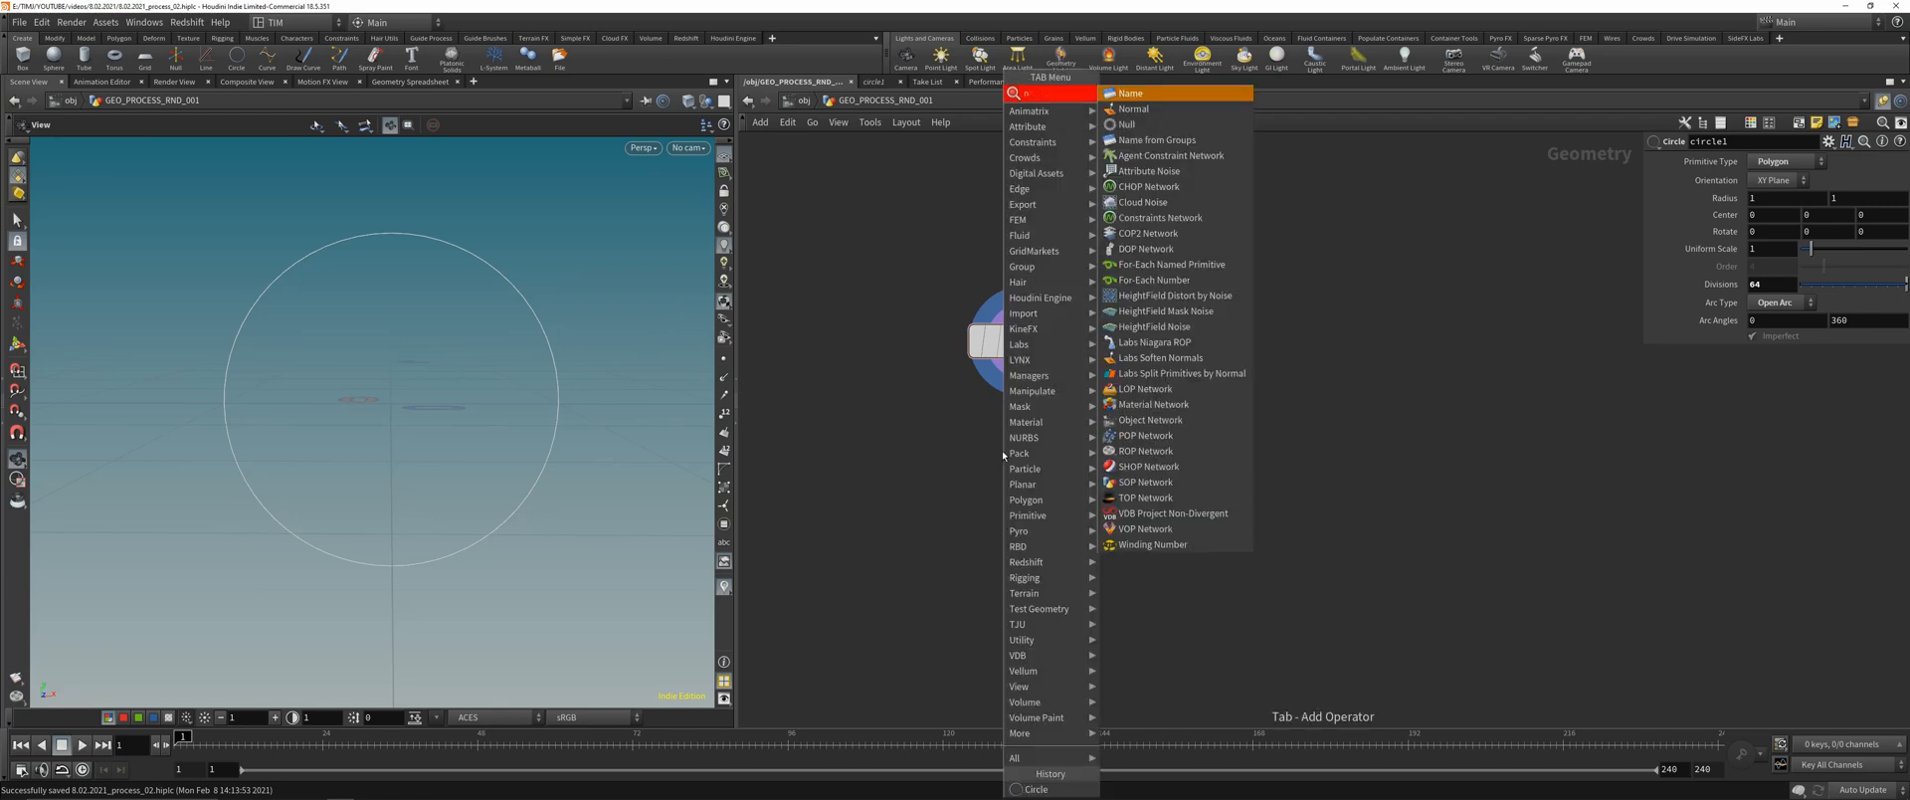
{"action": "left_click", "coordinate": [1142, 124]}
{"action": "left_click", "coordinate": [1024, 472]}
{"action": "double_click", "coordinate": [1102, 476]}
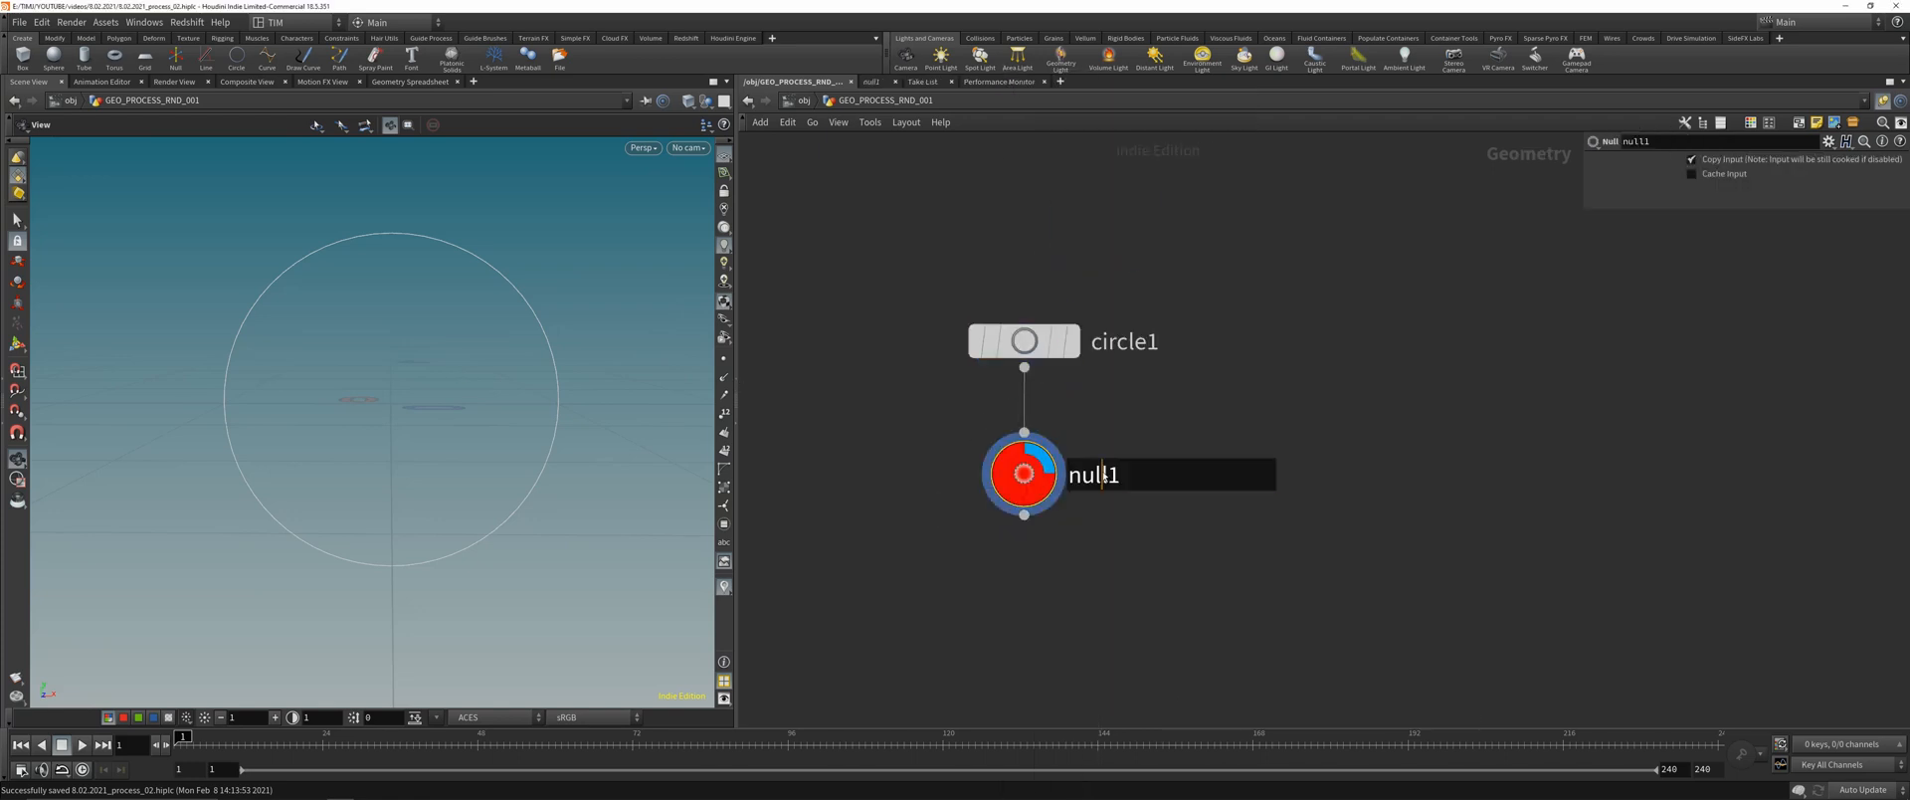
{"action": "double_click", "coordinate": [1103, 475]}
{"action": "type", "text": "OUT_C"}
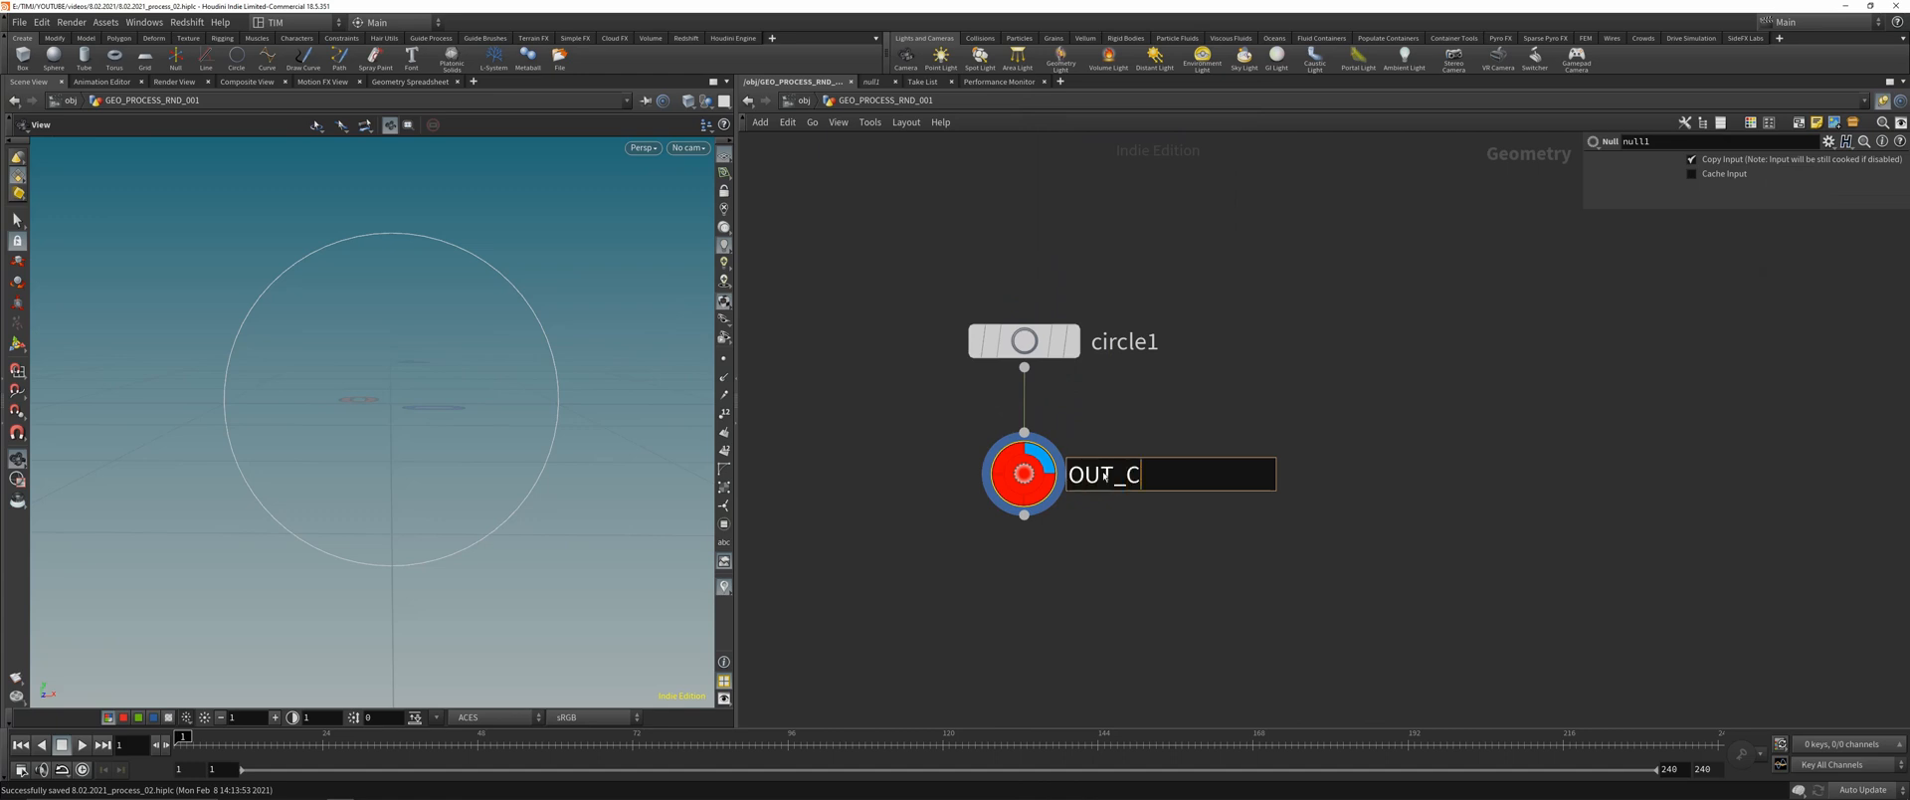
{"action": "type", "text": "IRCLE"}
{"action": "key", "text": "Return"}
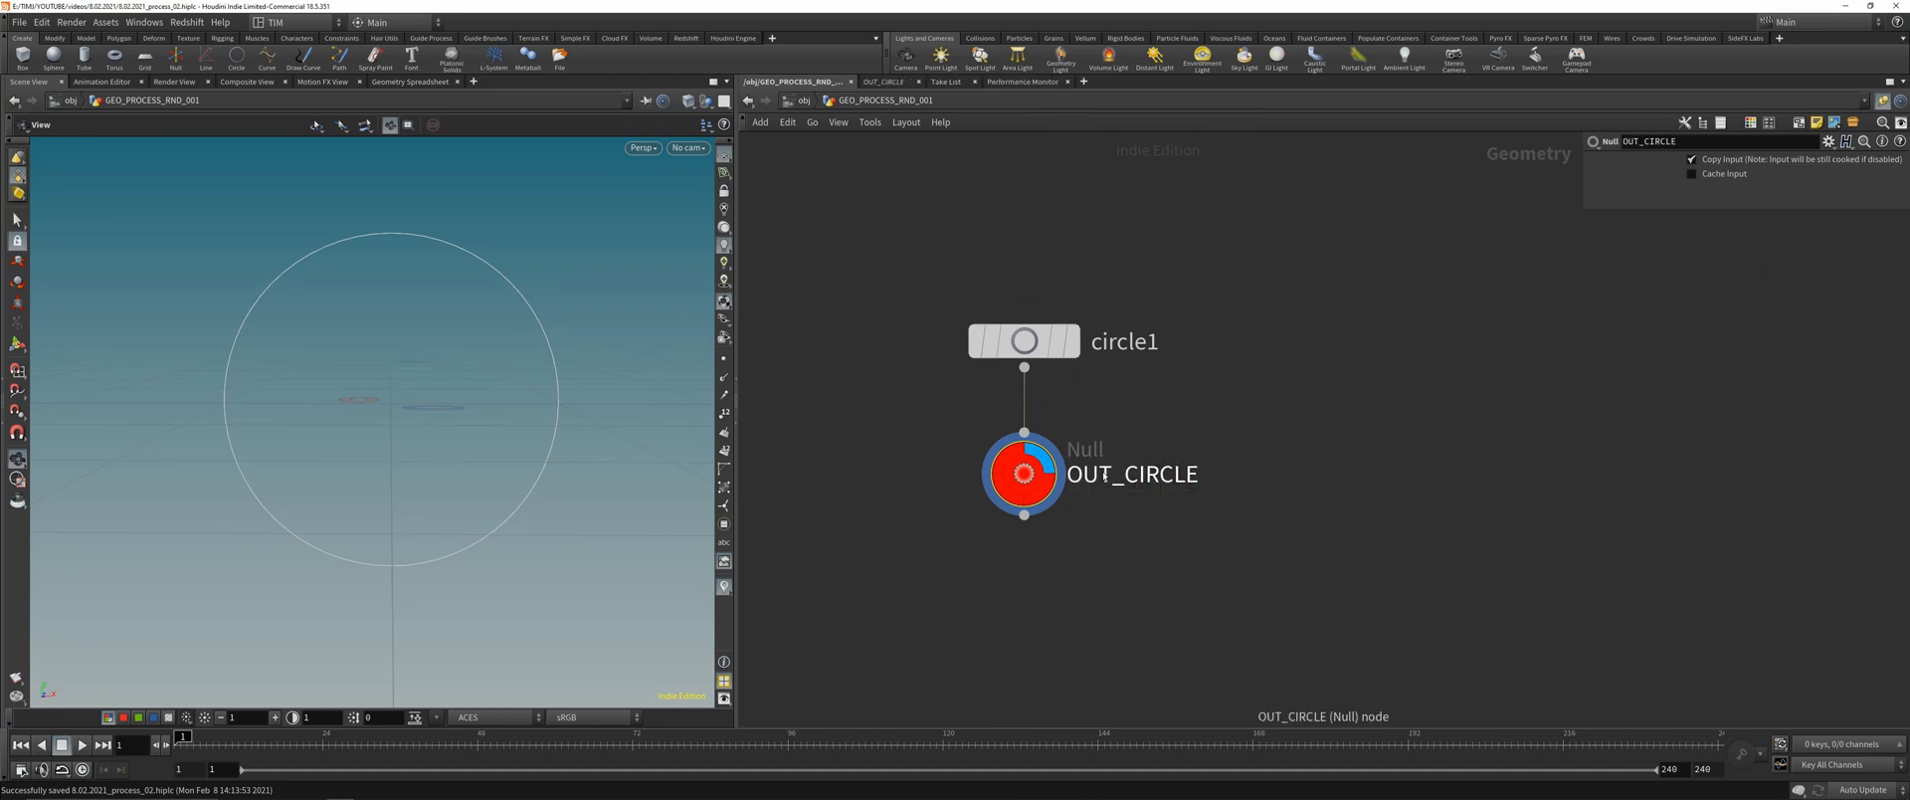
- Move circle1 further above OUT_CIRCLE in the network and save the scene
{"action": "scroll", "coordinate": [1154, 283], "scroll_direction": "down", "scroll_amount": 3}
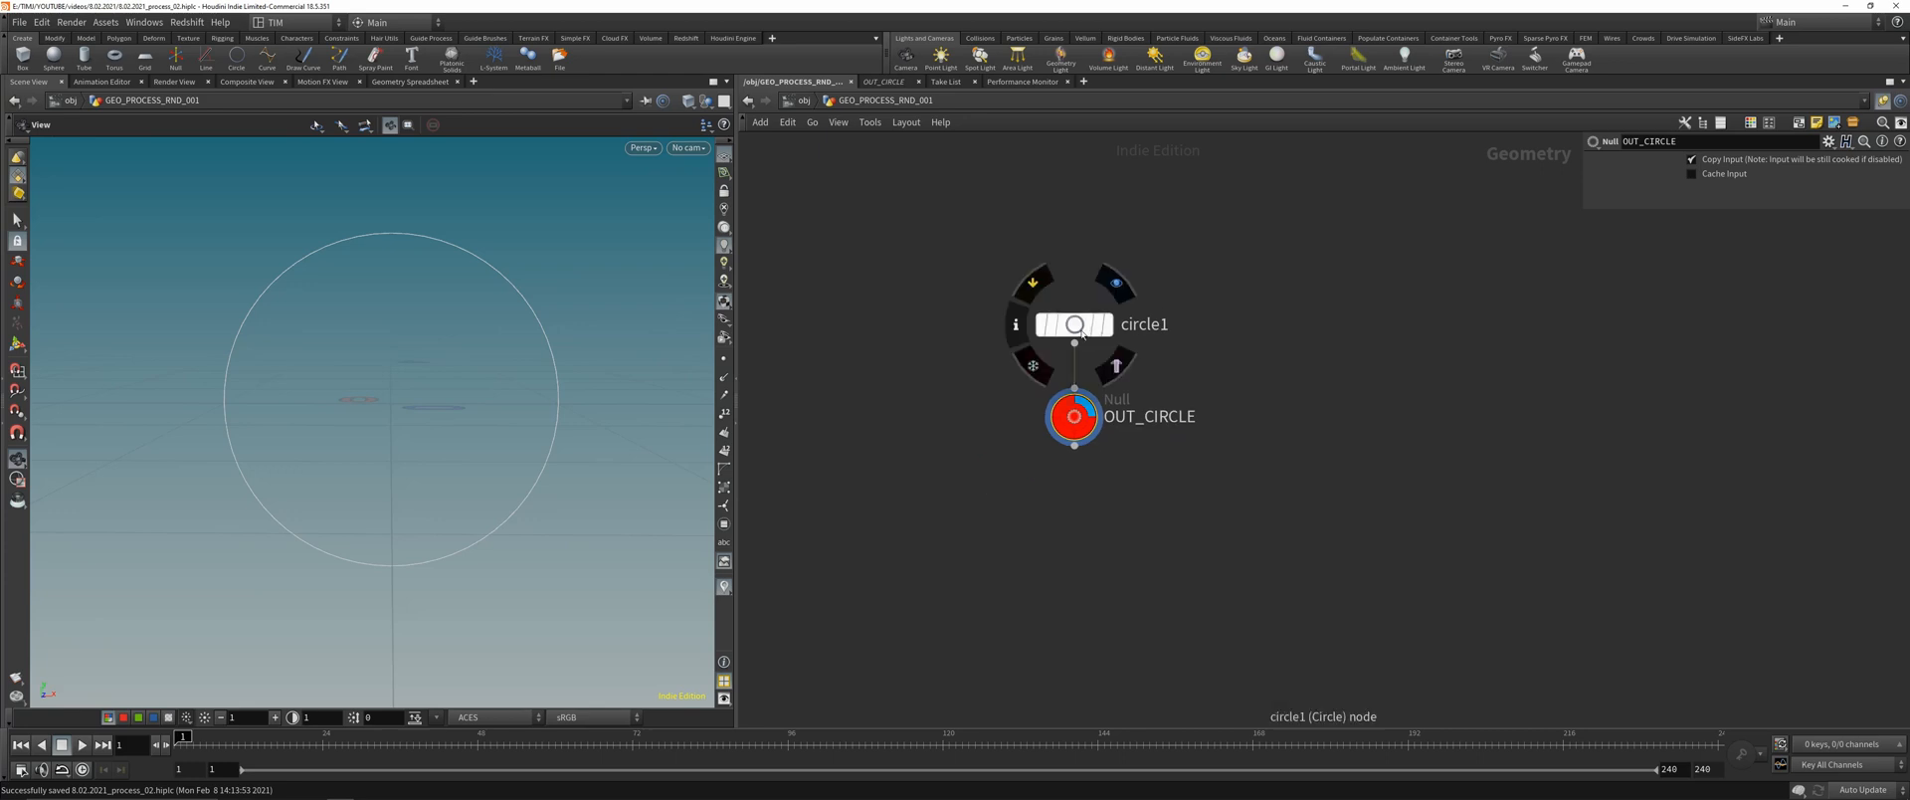
{"action": "left_click_drag", "start_coordinate": [1087, 306], "coordinate": [1086, 219]}
{"action": "middle_click_drag", "start_coordinate": [1085, 420], "coordinate": [1082, 404]}
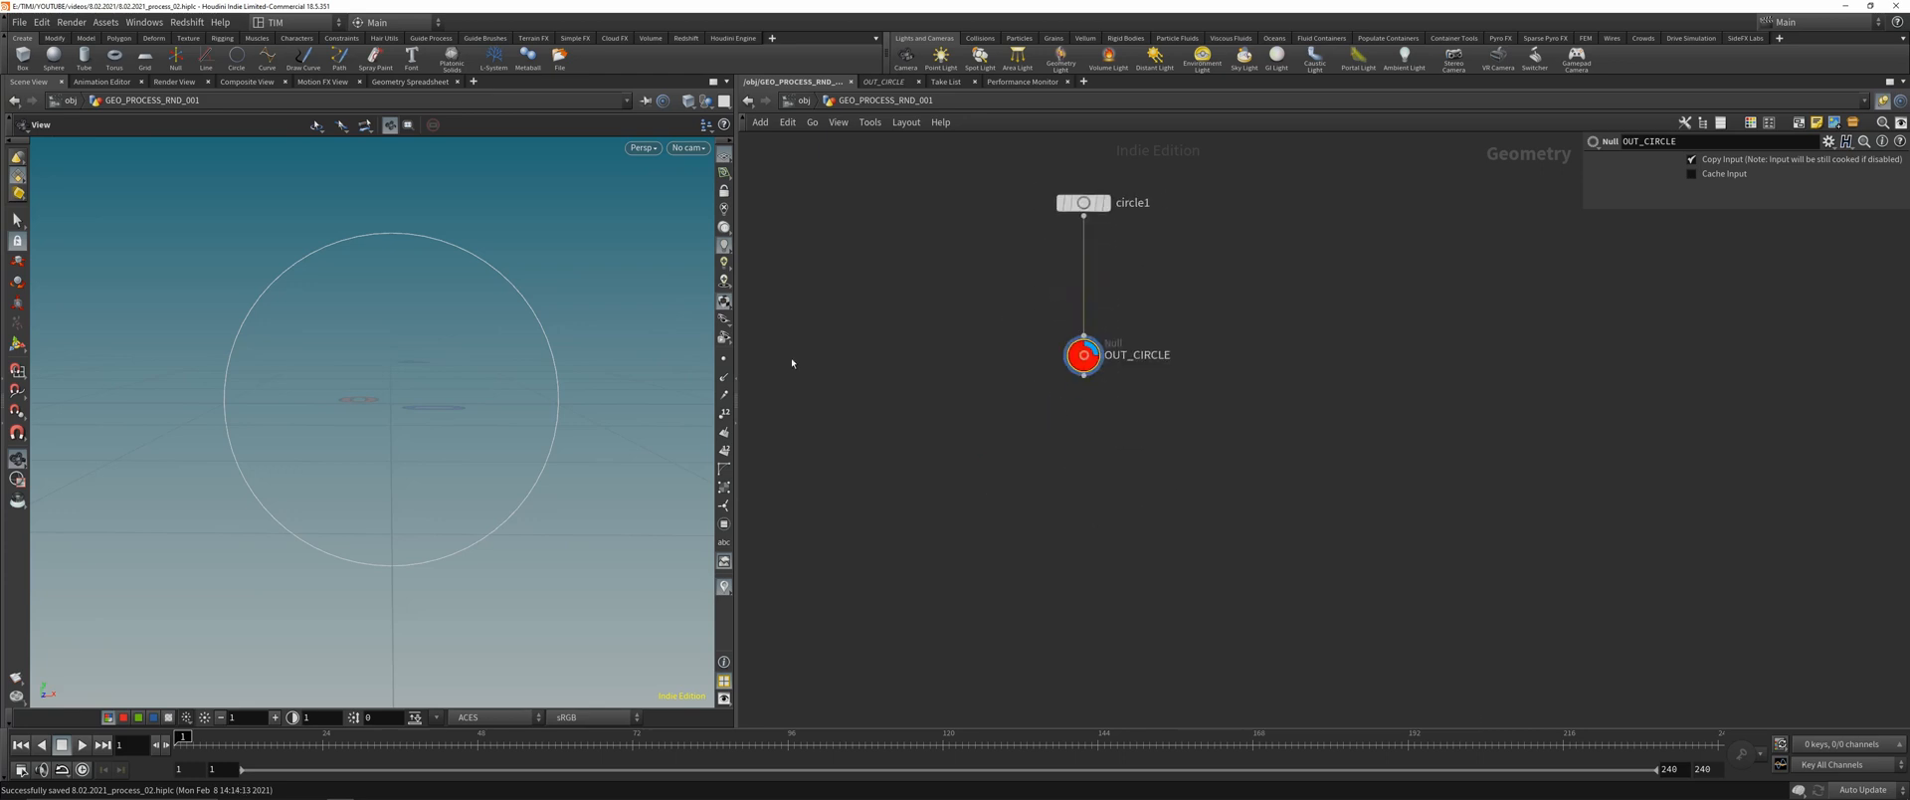
{"action": "left_click_drag", "start_coordinate": [607, 323], "coordinate": [486, 416]}
{"action": "key", "text": "ctrl+s"}
- Add a PolyFrame node below OUT_CIRCLE, wired from its output
{"action": "scroll", "coordinate": [979, 437], "scroll_direction": "up", "scroll_amount": 2}
{"action": "middle_click_drag", "start_coordinate": [979, 436], "coordinate": [1006, 404]}
{"action": "left_click_drag", "start_coordinate": [1155, 330], "coordinate": [923, 448]}
{"action": "type", "text": "fo"}
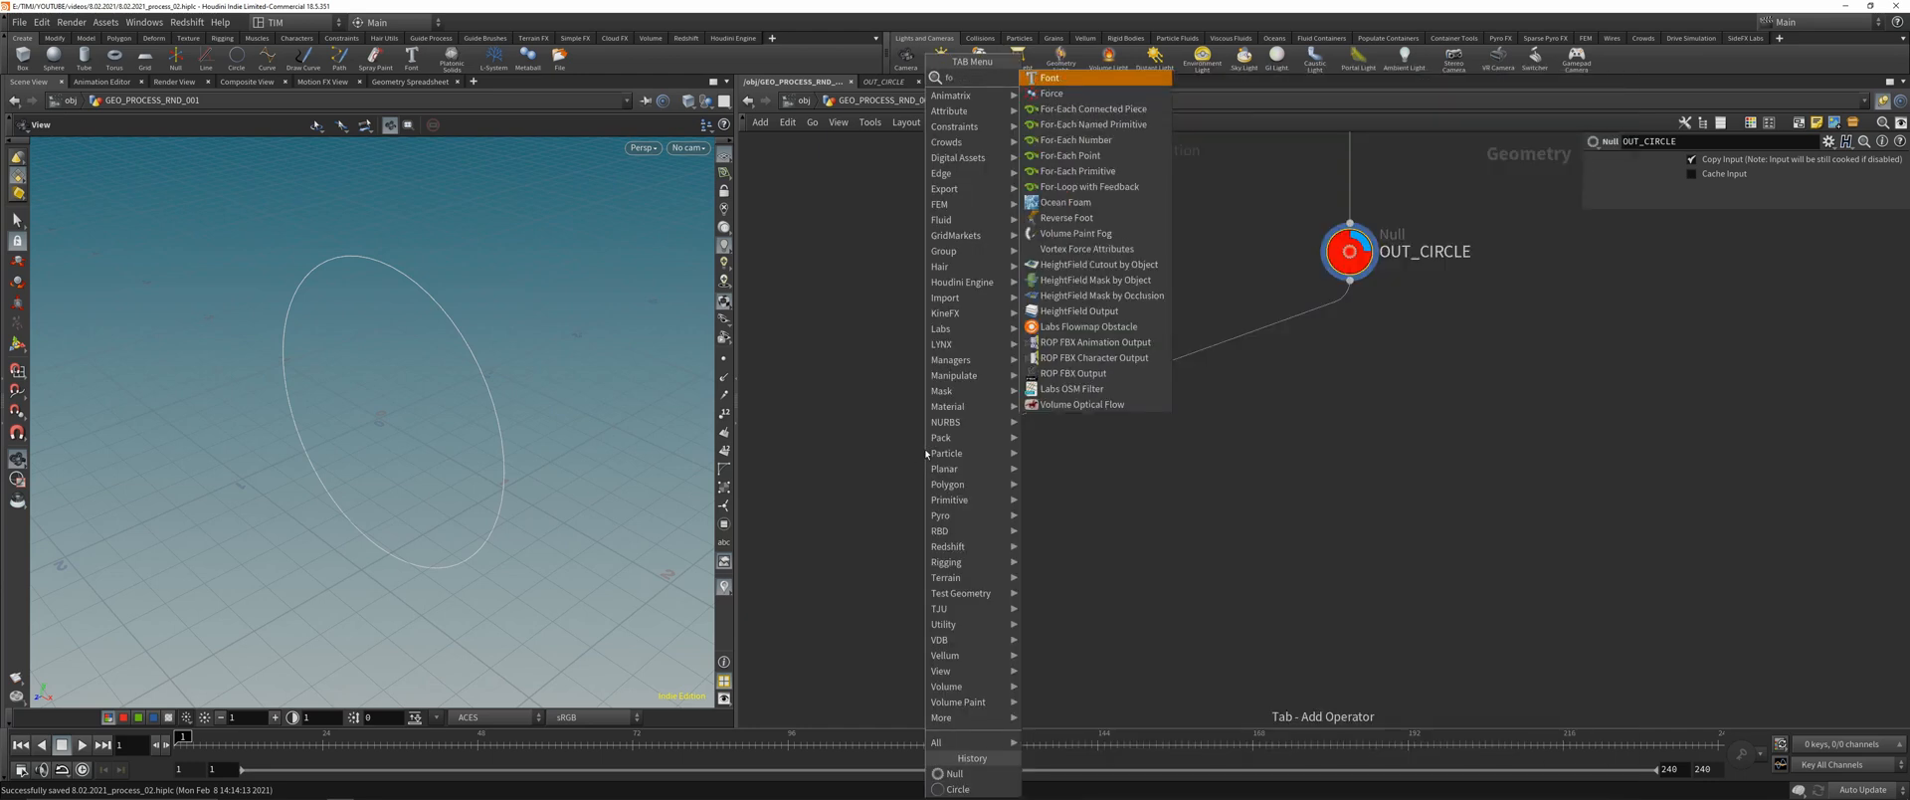
{"action": "key", "text": "BackSpace"}
{"action": "key", "text": "BackSpace"}
{"action": "type", "text": "fra"}
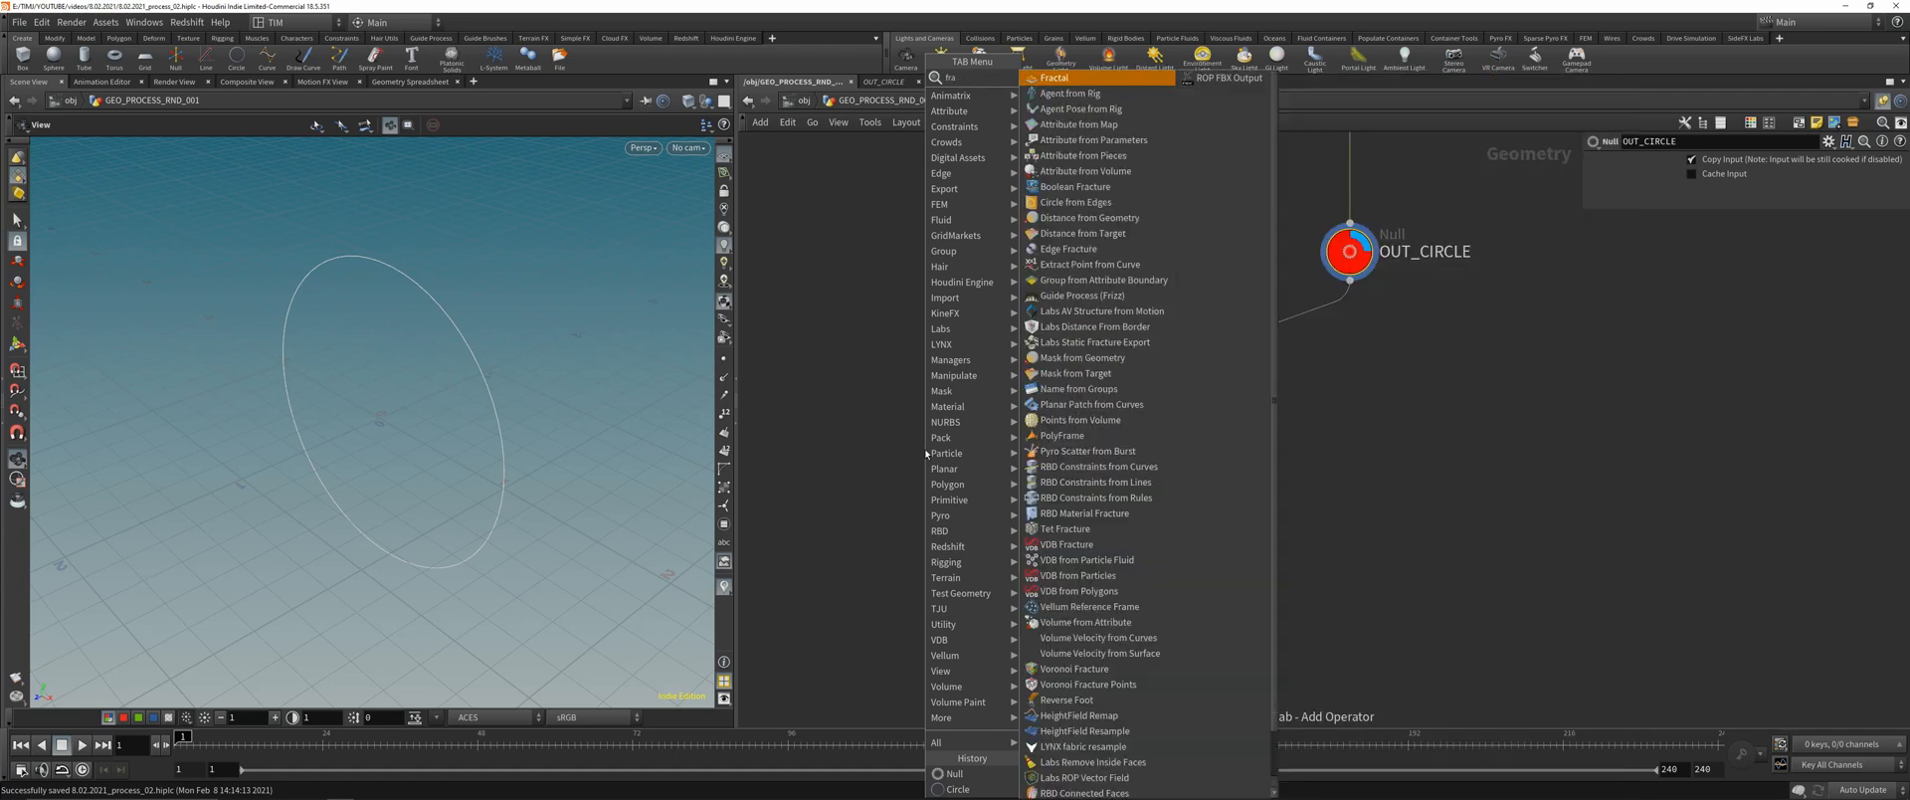
{"action": "key", "text": "BackSpace"}
{"action": "key", "text": "BackSpace"}
{"action": "key", "text": "BackSpace"}
{"action": "type", "text": "polyframe"}
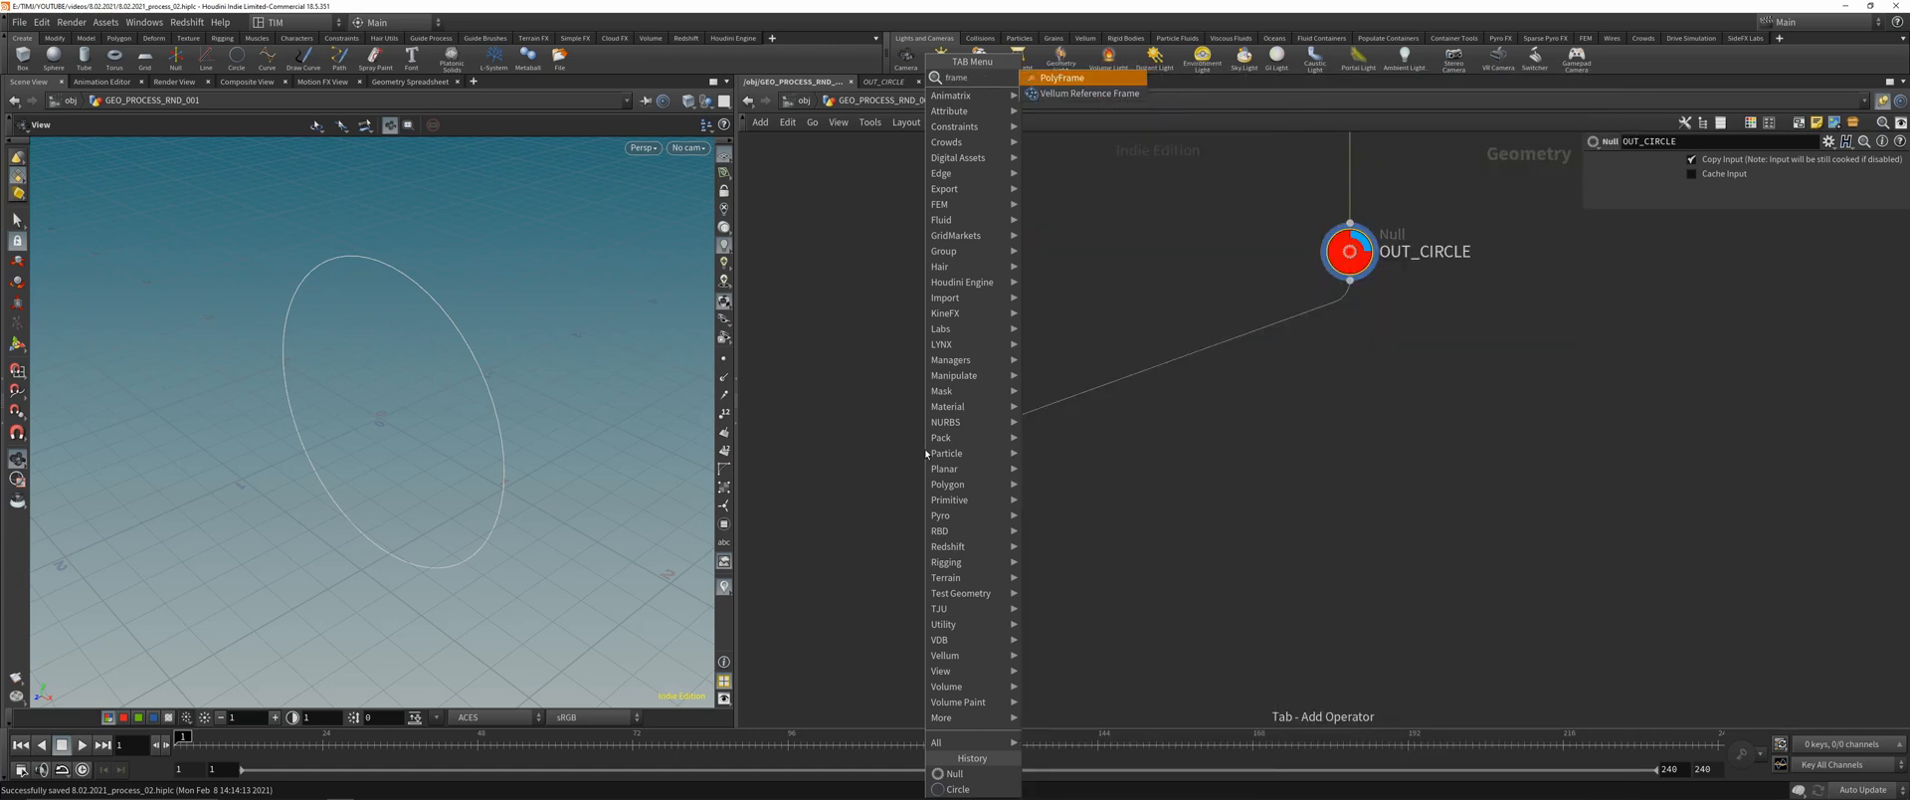
{"action": "key", "text": "Return"}
{"action": "left_click", "coordinate": [925, 448]}
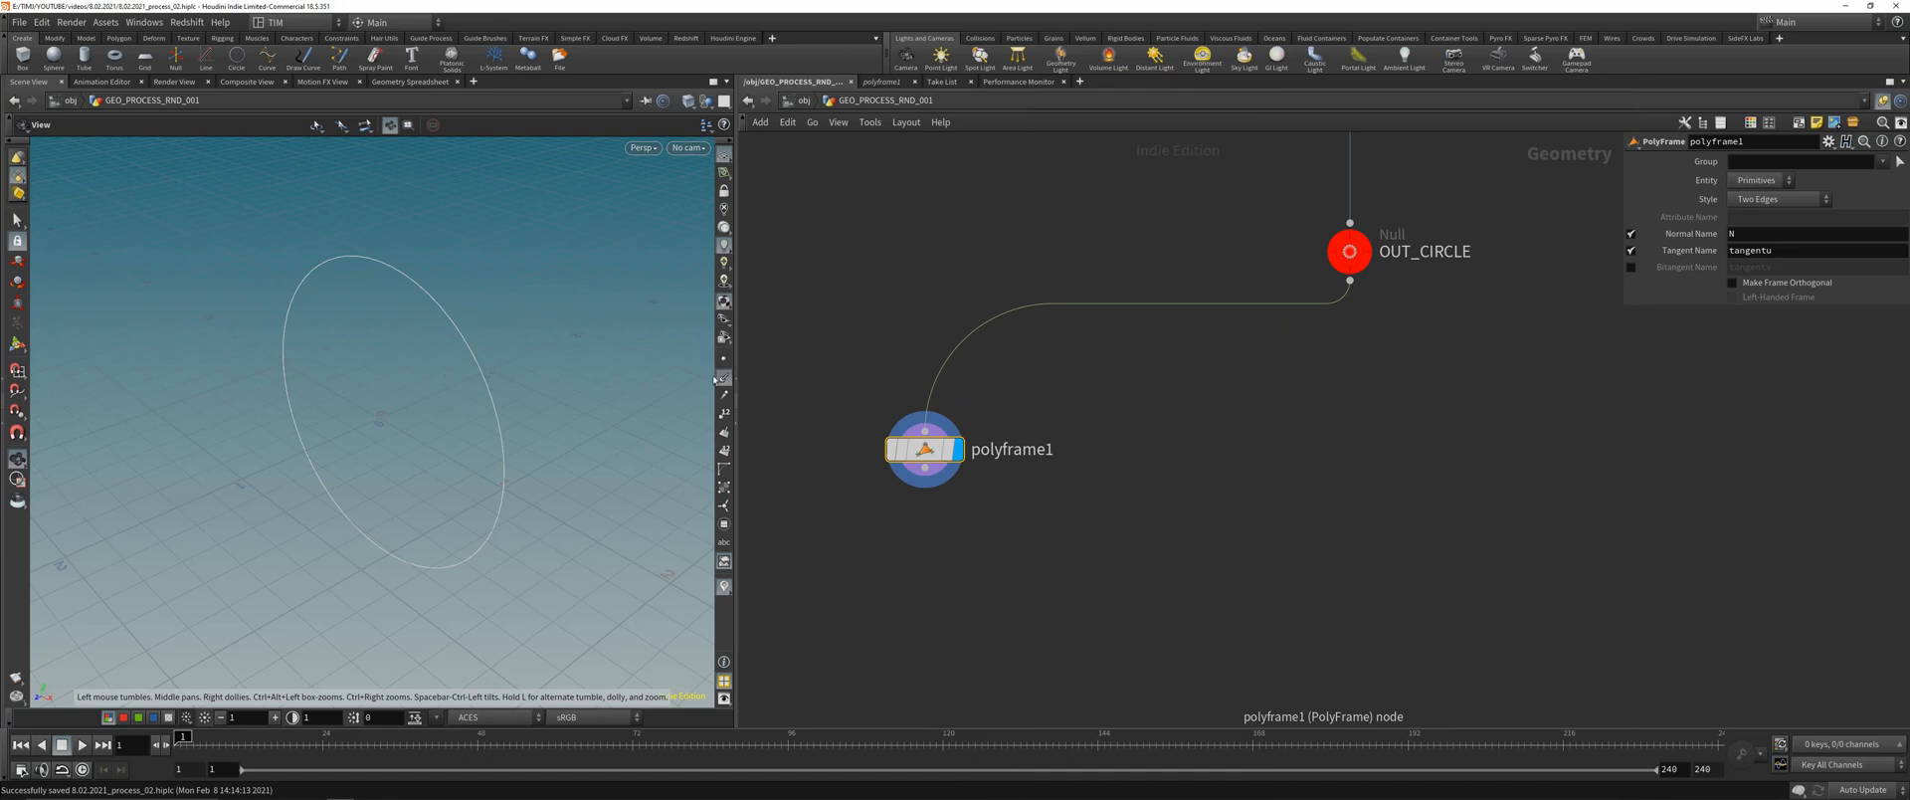
- Display the circle's point normals, disable the PolyFrame's Normal Name and set its Tangent Name to N
{"action": "left_click_drag", "start_coordinate": [666, 362], "coordinate": [477, 320]}
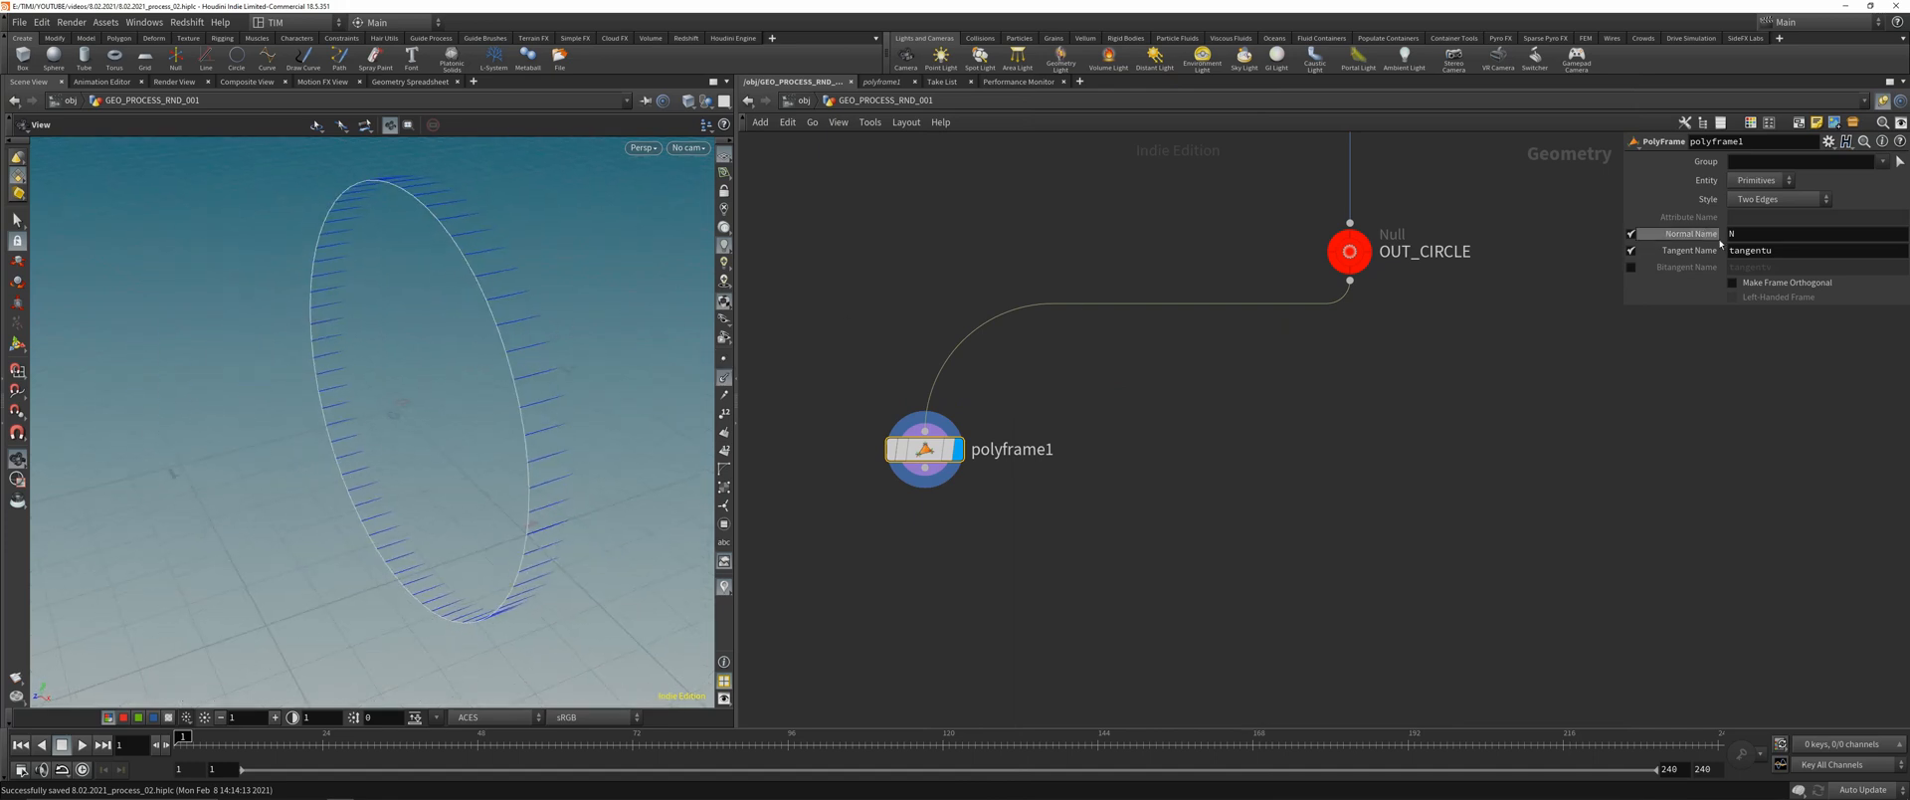
{"action": "left_click", "coordinate": [1632, 239]}
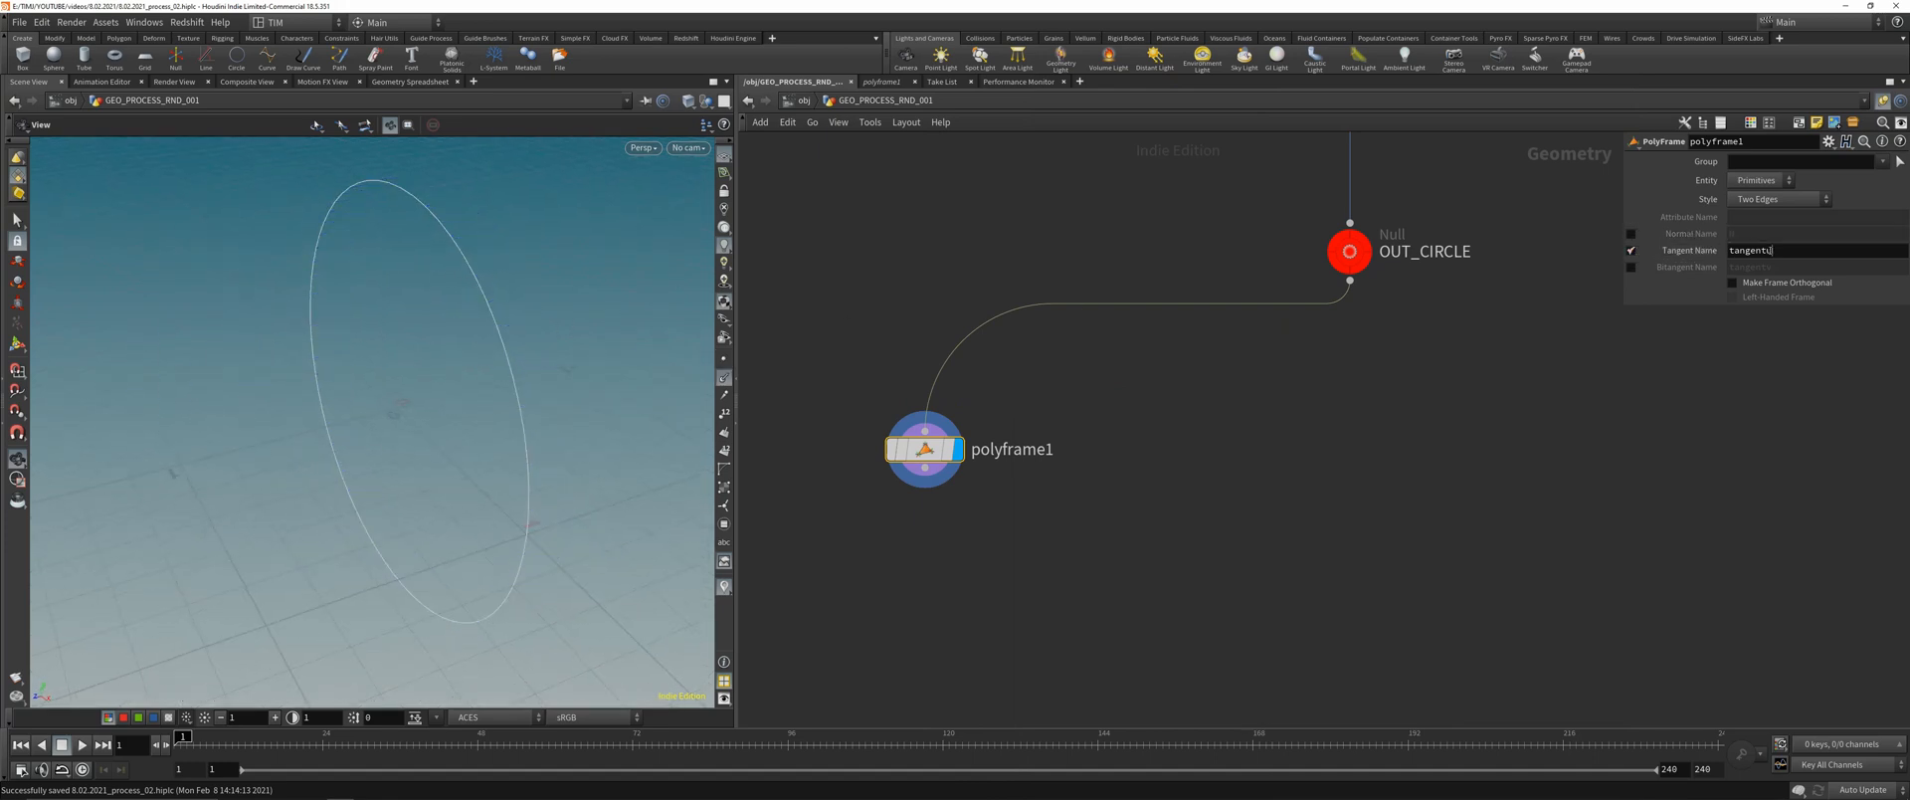
{"action": "double_click", "coordinate": [1771, 250]}
{"action": "type", "text": "N"}
{"action": "key", "text": "Return"}
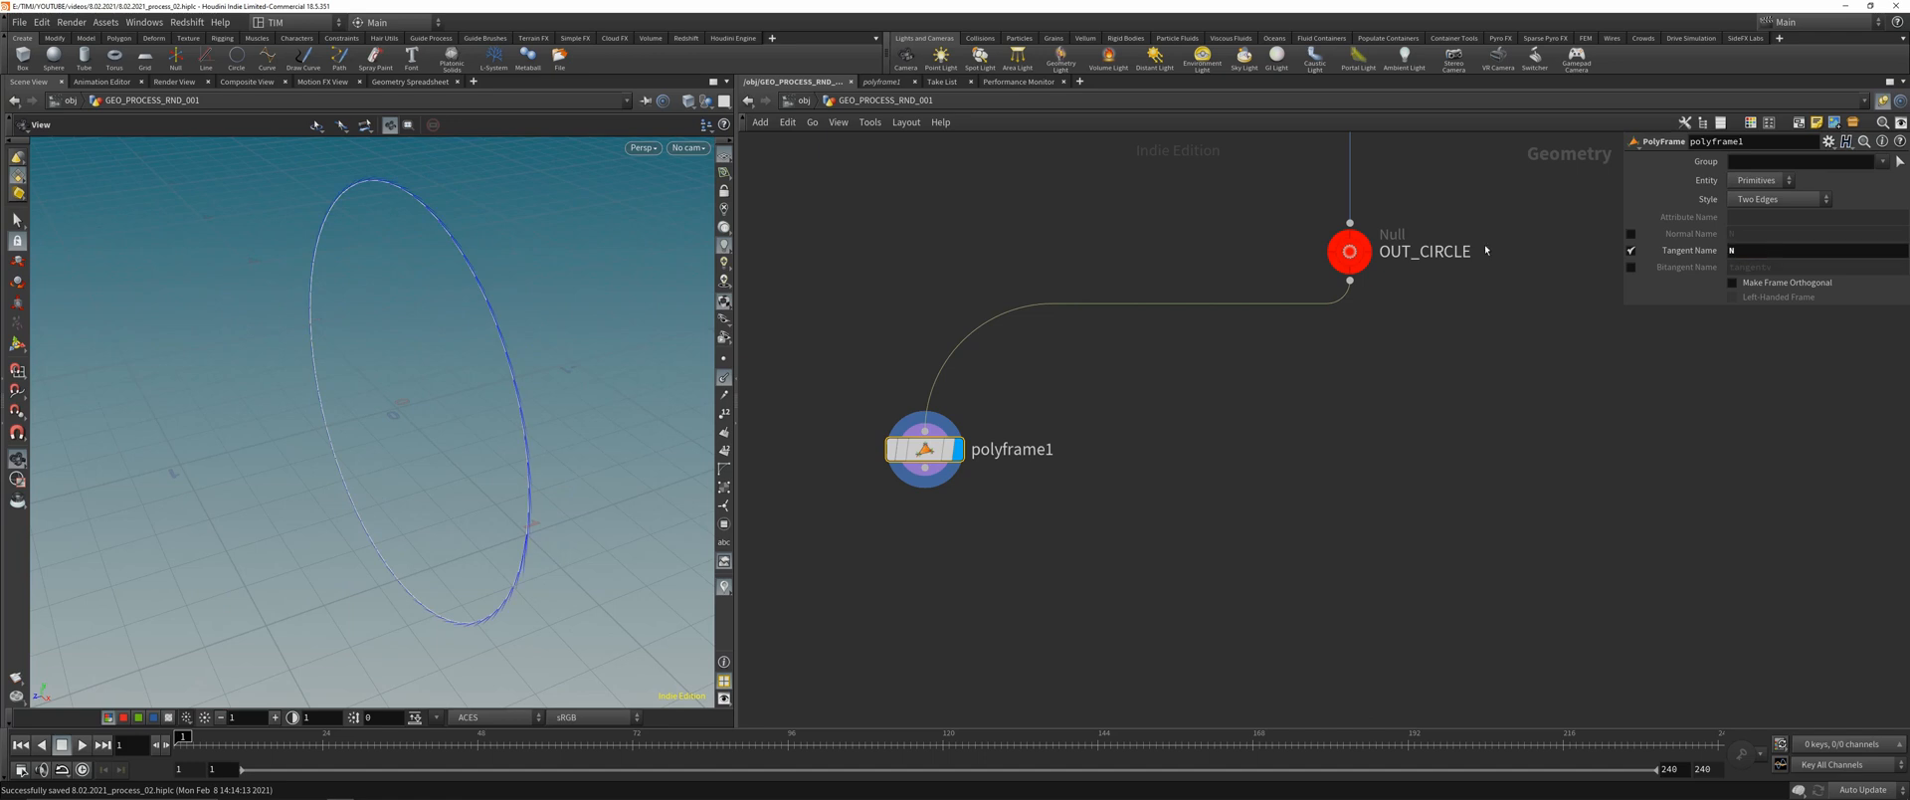
{"action": "left_click_drag", "start_coordinate": [495, 426], "coordinate": [684, 393]}
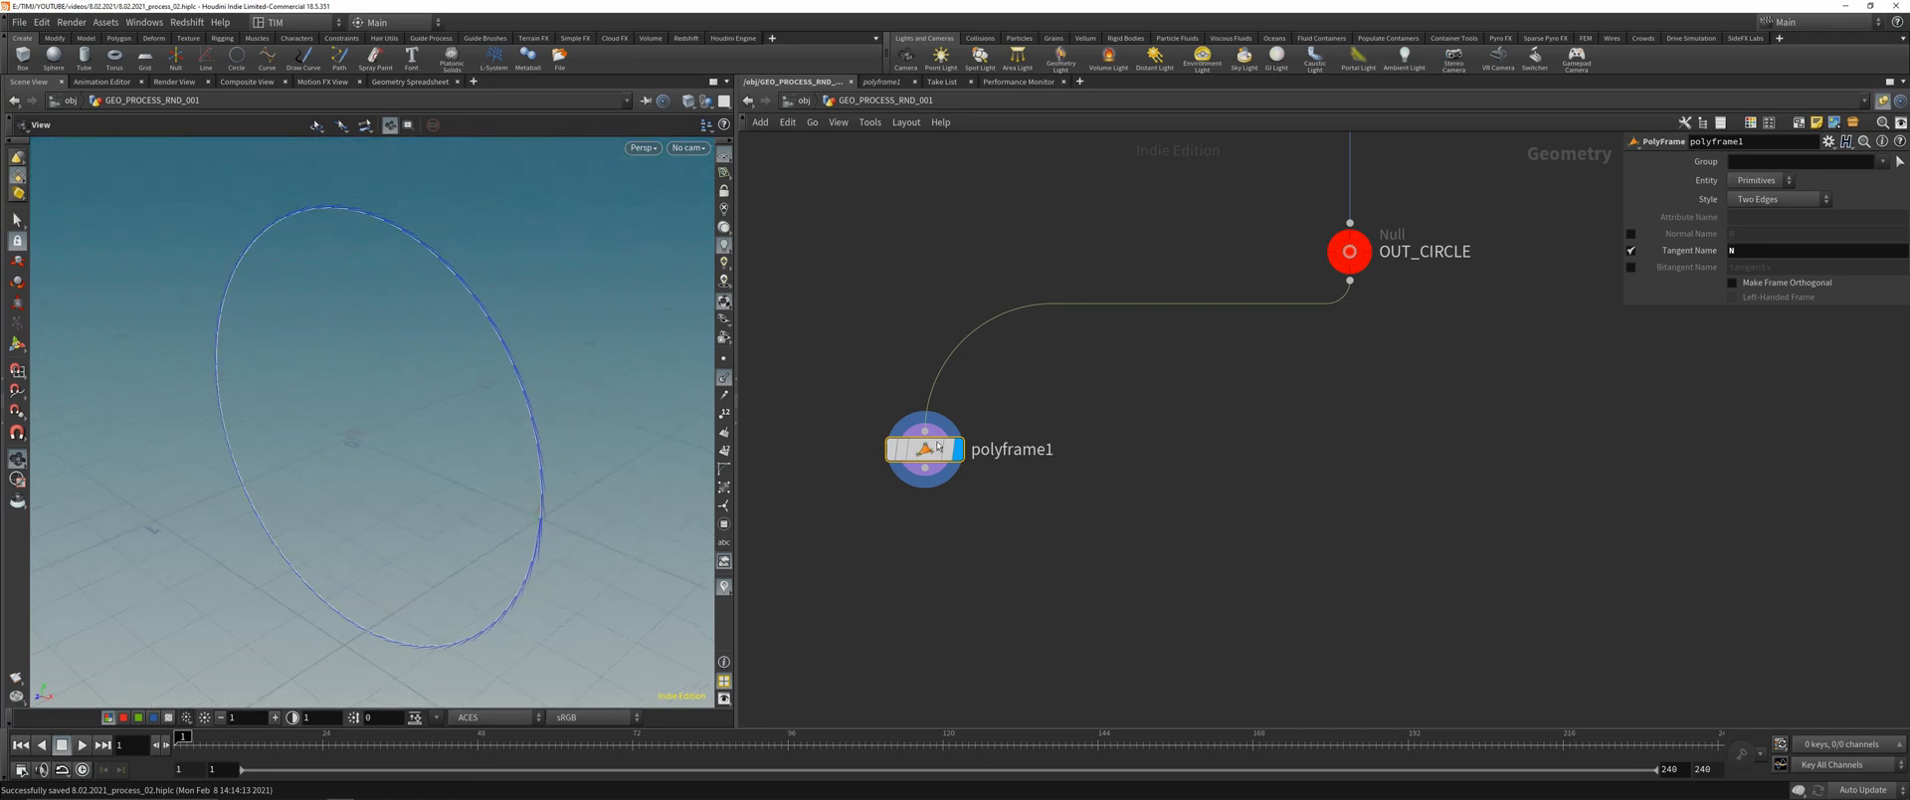
- Enable the PolyFrame's Bitangent Name, set it to N and disable the Tangent Name
{"action": "left_click", "coordinate": [1631, 267]}
{"action": "left_click_drag", "start_coordinate": [1730, 266], "coordinate": [1756, 267]}
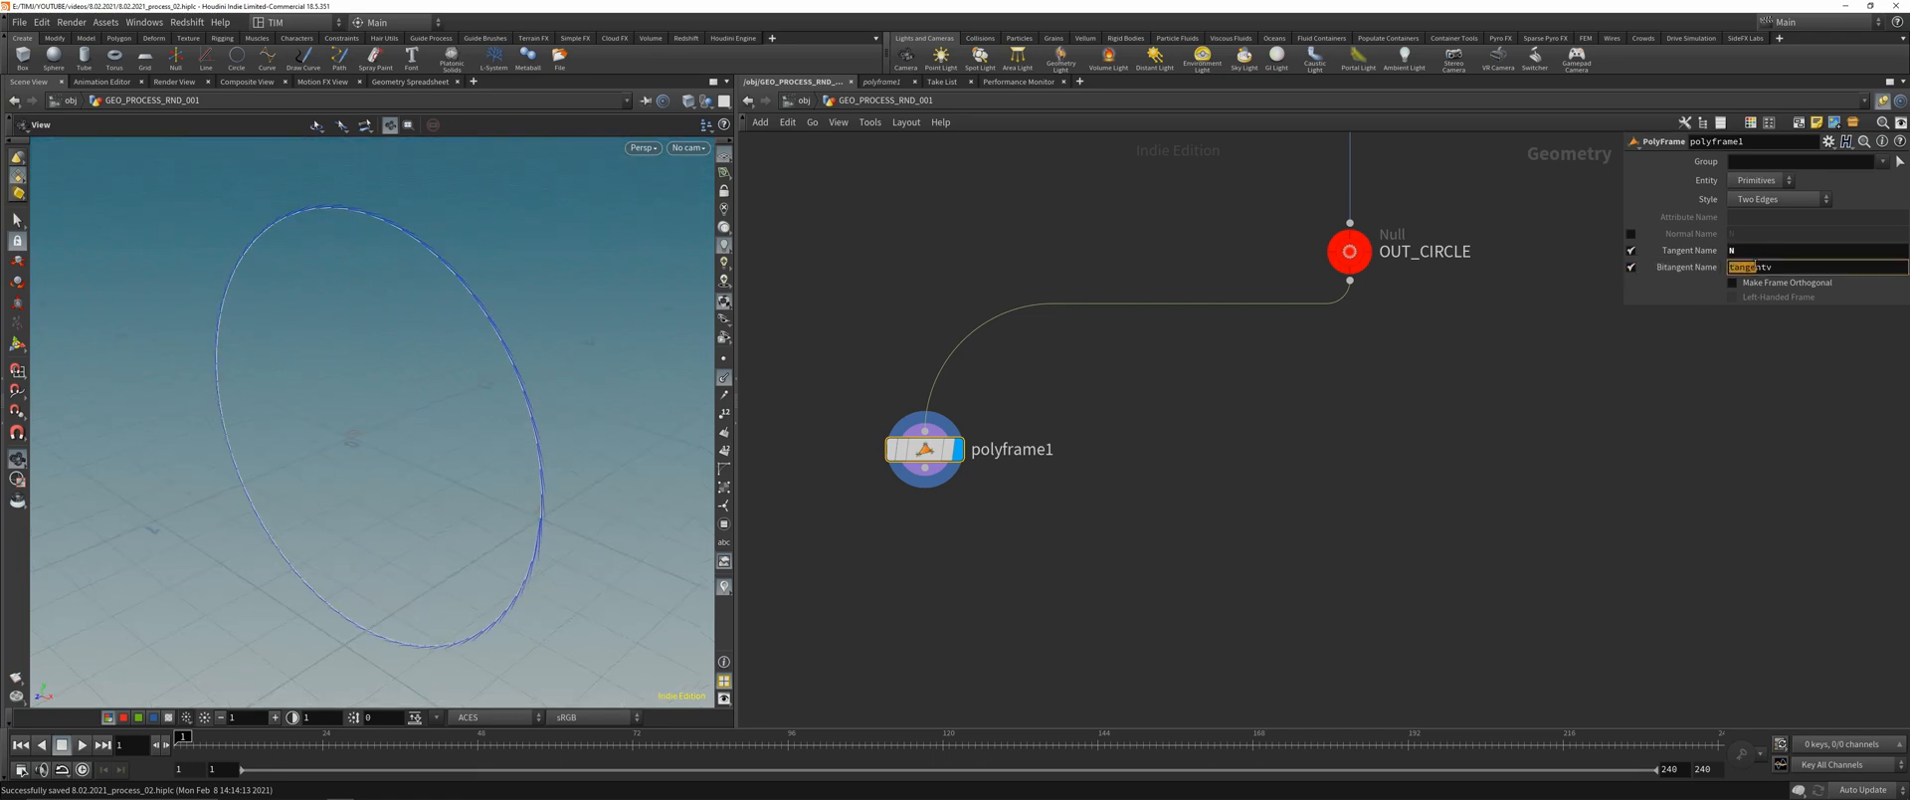
{"action": "double_click", "coordinate": [1755, 266]}
{"action": "type", "text": "N"}
{"action": "key", "text": "Return"}
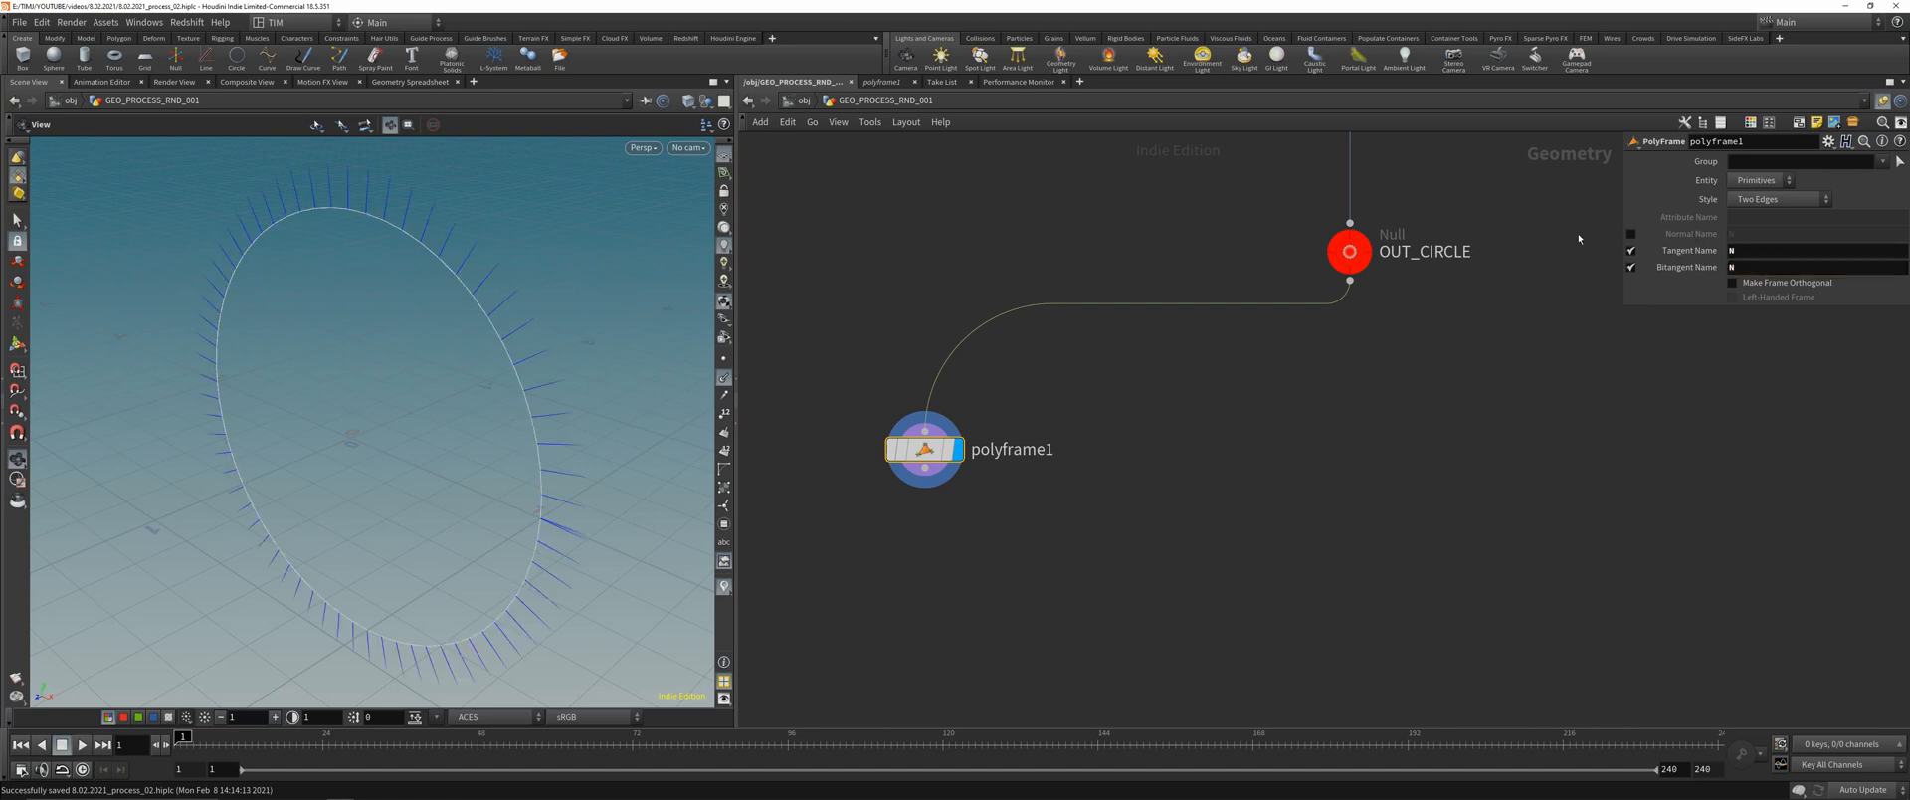
{"action": "left_click", "coordinate": [1631, 251]}
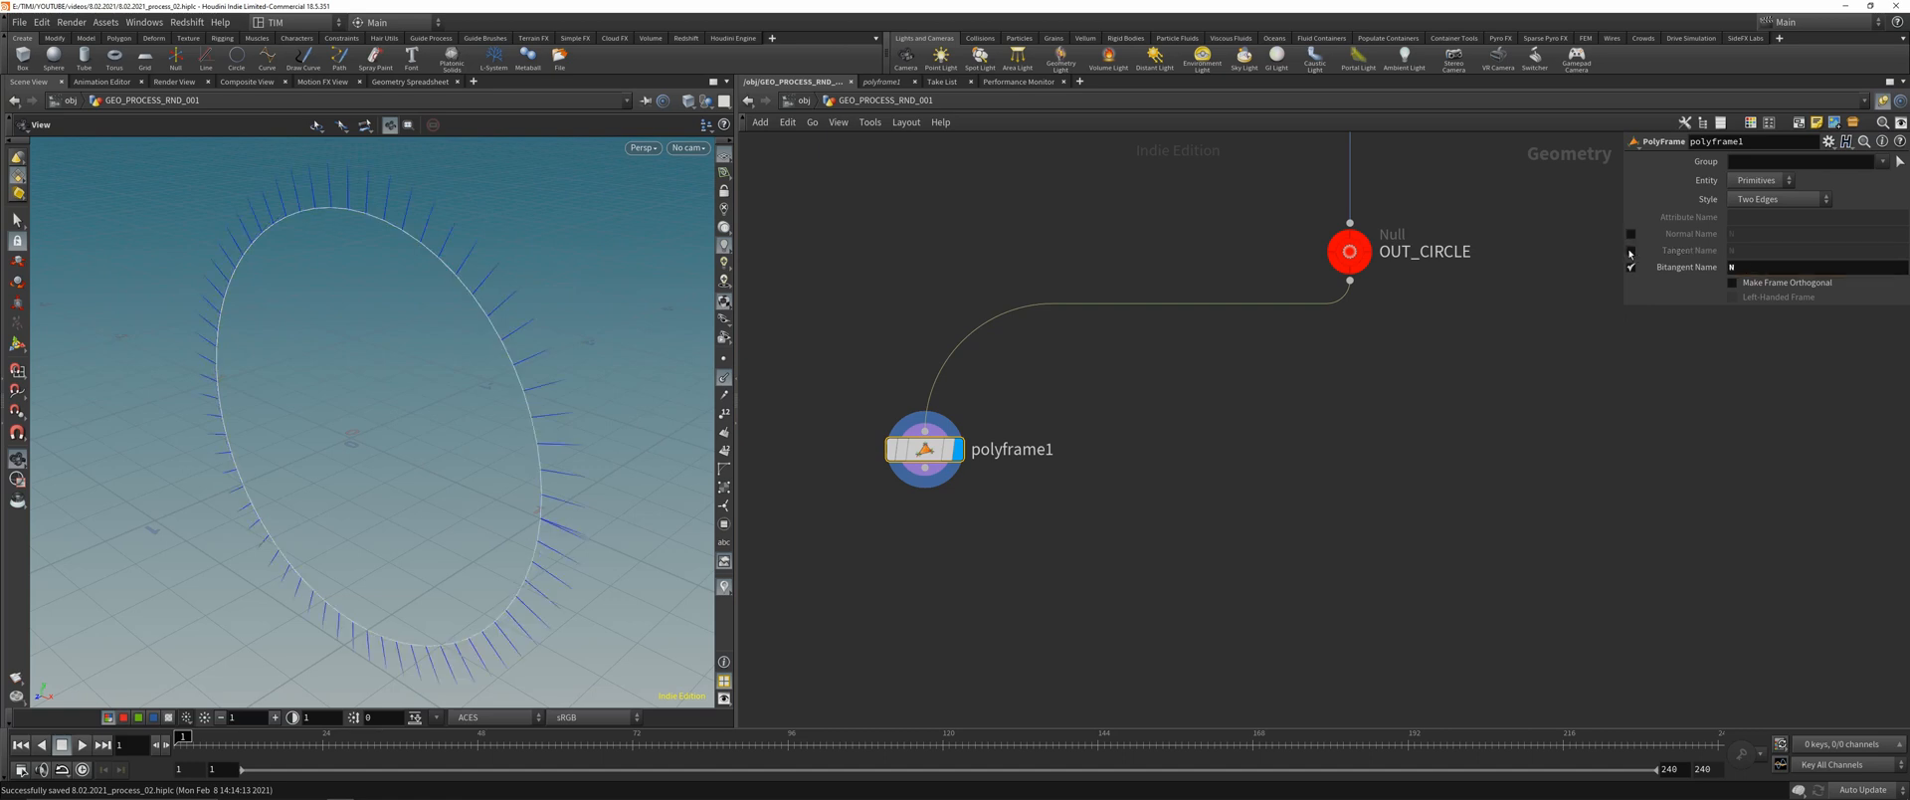
- Leave only the Tangent Name enabled on the PolyFrame, disabling the Bitangent Name, and save the scene
{"action": "left_click", "coordinate": [1631, 251]}
{"action": "left_click", "coordinate": [1630, 267]}
{"action": "left_click", "coordinate": [1630, 250]}
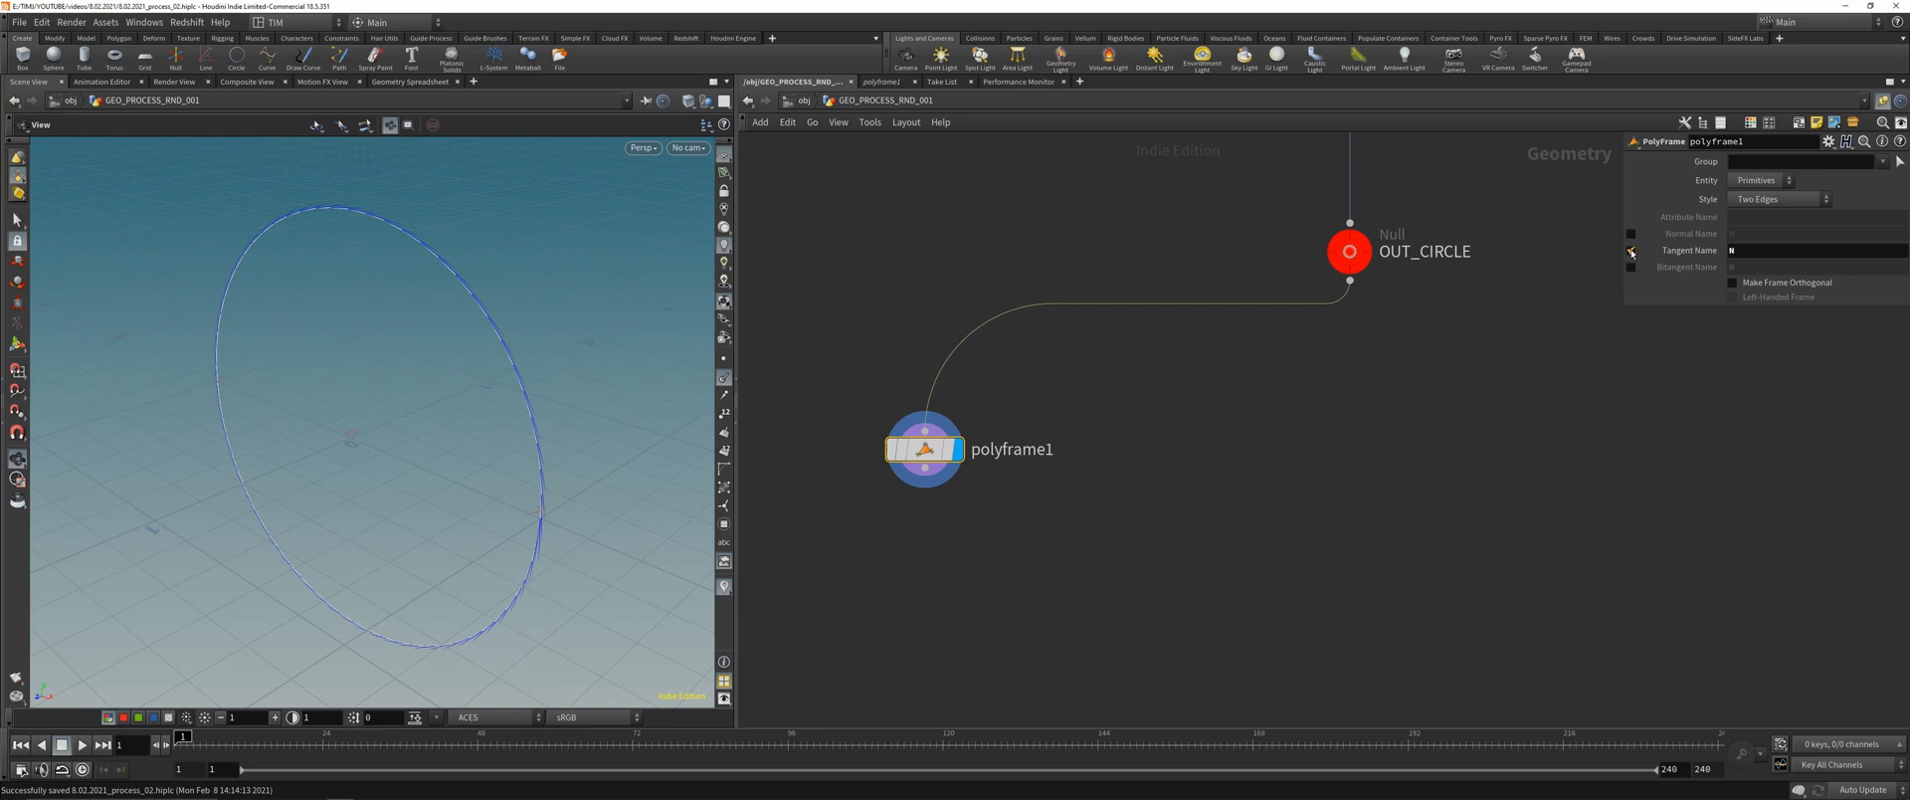
{"action": "left_click", "coordinate": [1631, 251]}
{"action": "key", "text": "ctrl+s"}
- Add an Attribute Wrangle directly below polyframe1, wired from its output
{"action": "middle_click_drag", "start_coordinate": [1135, 395], "coordinate": [1167, 365]}
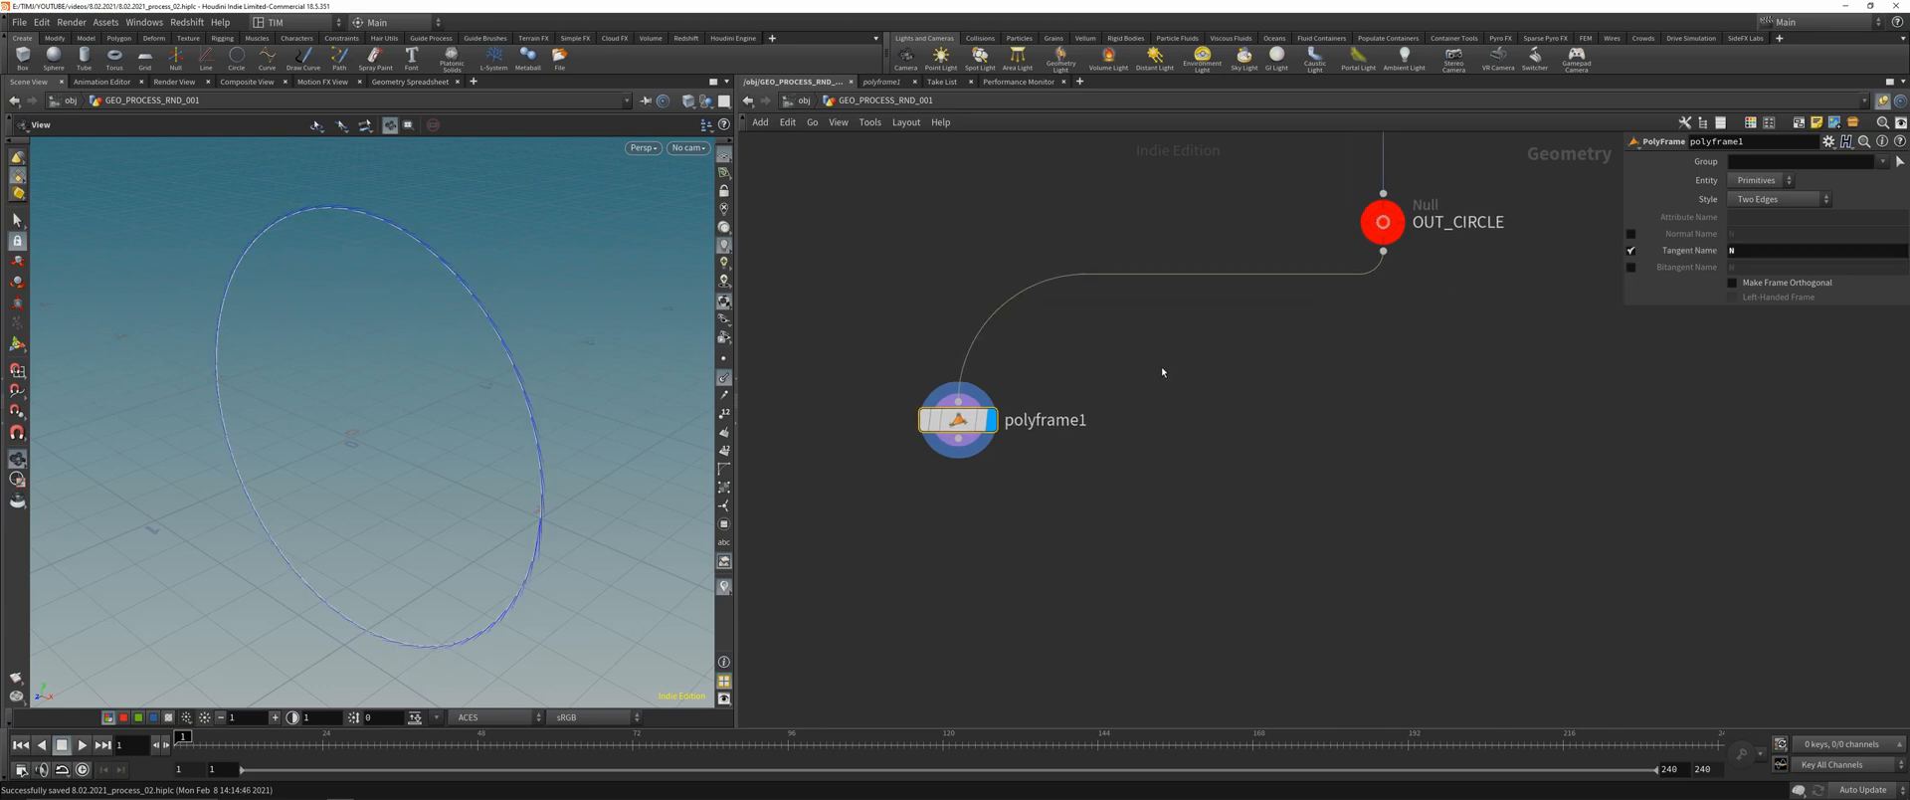
{"action": "key", "text": "Tab"}
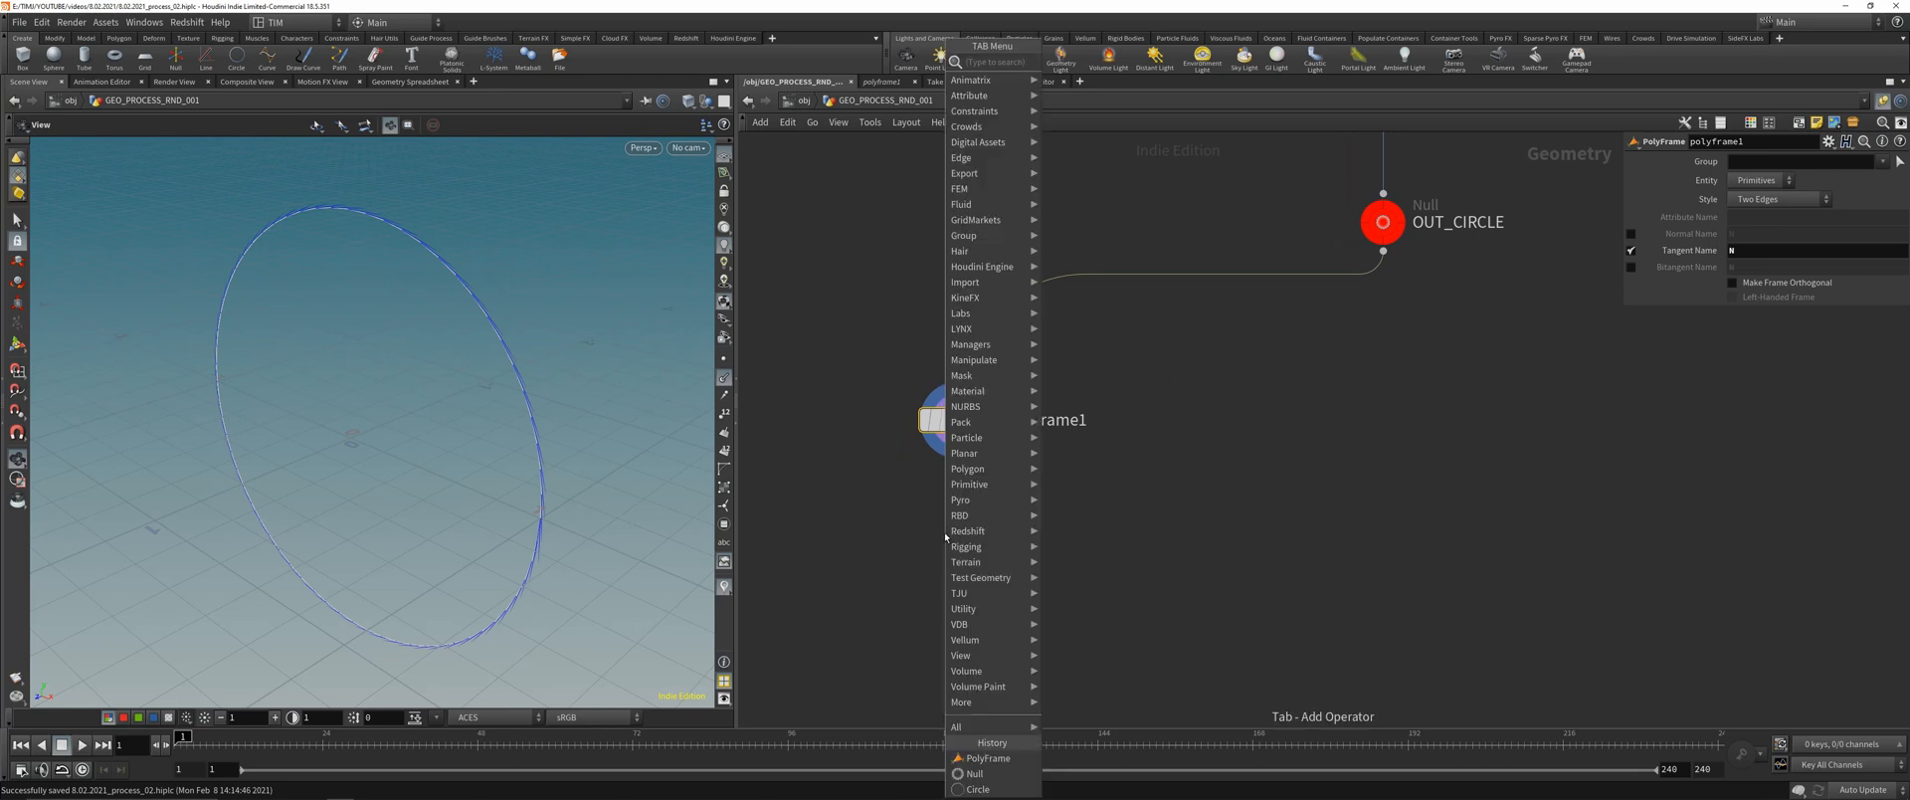
{"action": "type", "text": "aw"}
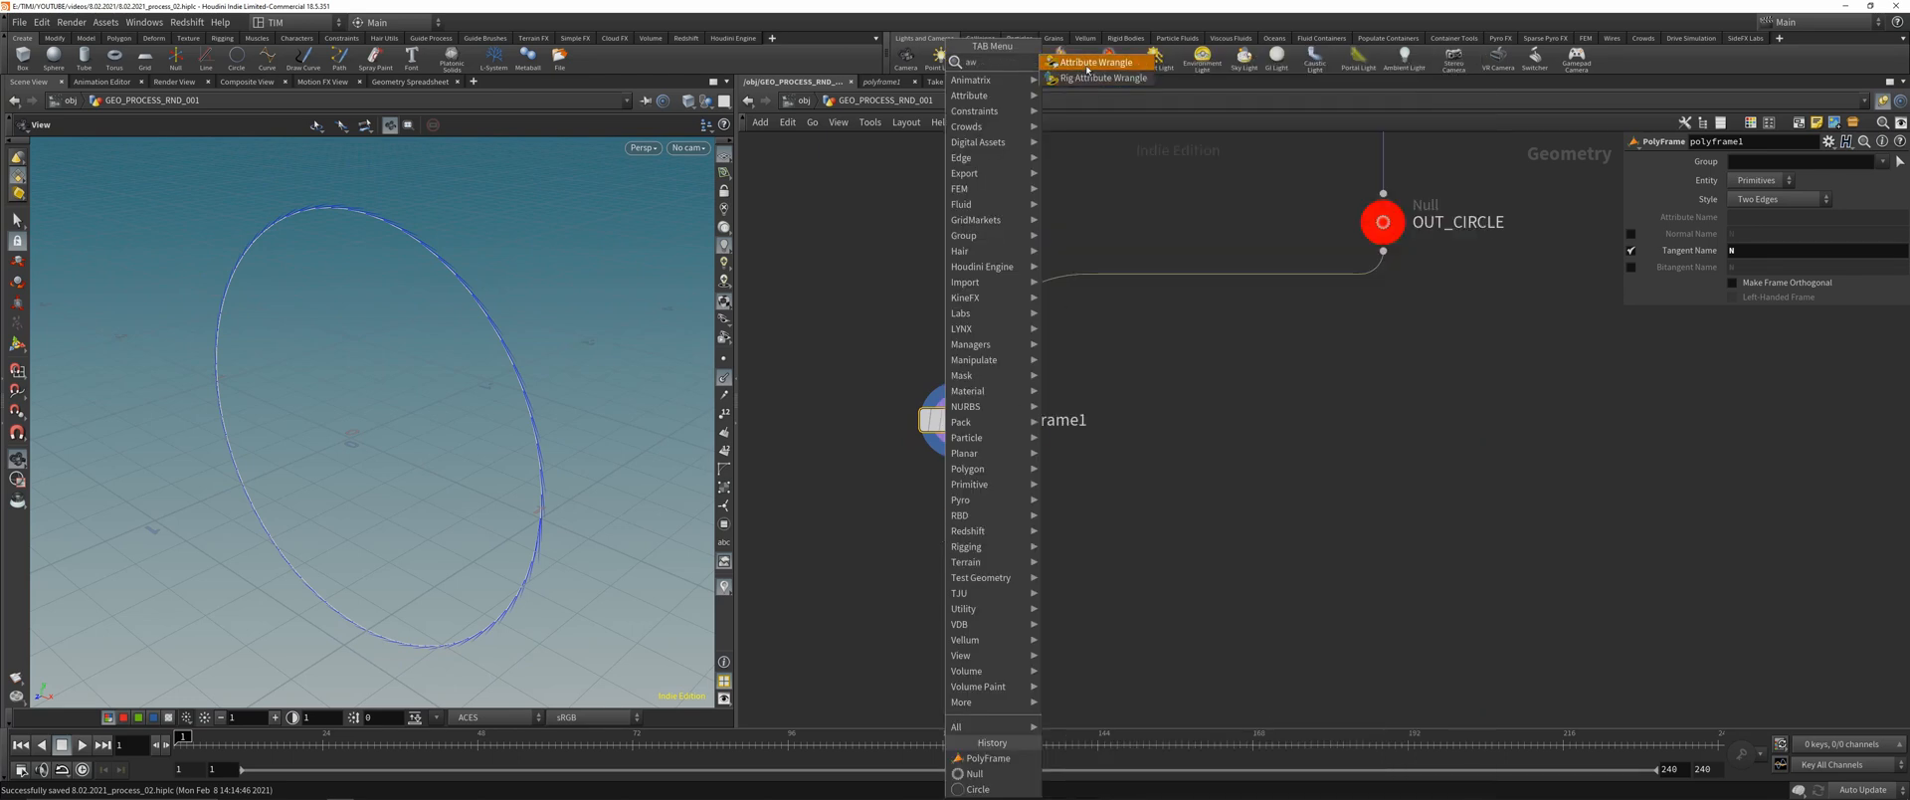
{"action": "left_click", "coordinate": [1087, 62]}
{"action": "left_click", "coordinate": [958, 515]}
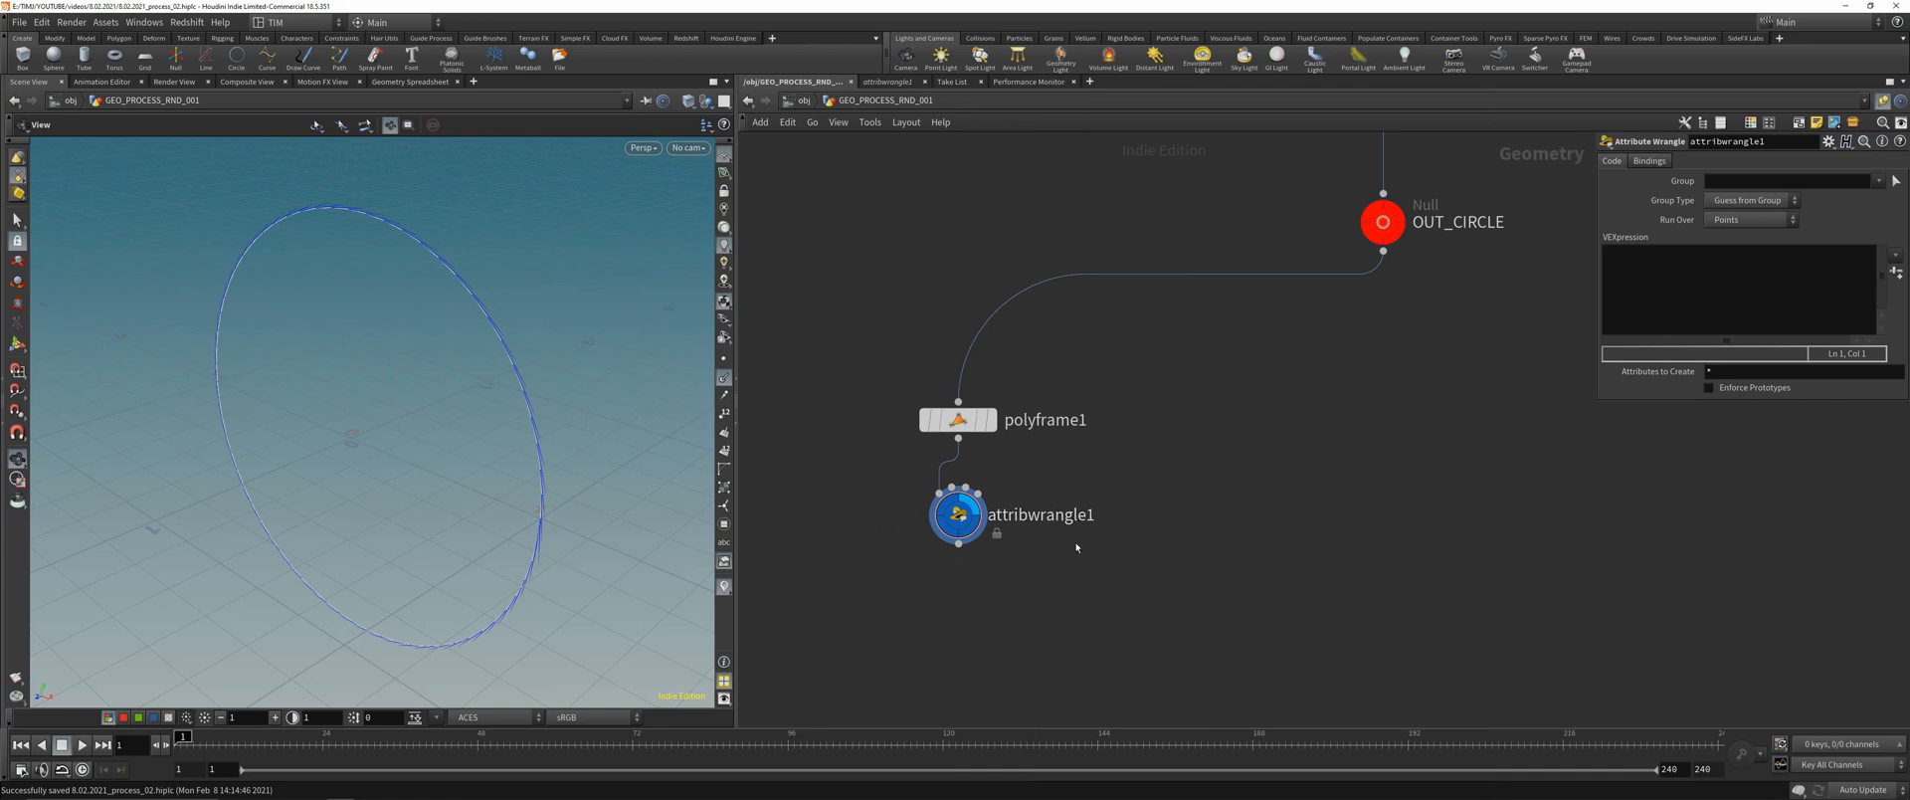
- Rename the Attribute Wrangle as N_TO_V and move it down to the left of polyframe1
{"action": "scroll", "coordinate": [1076, 546], "scroll_direction": "down", "scroll_amount": 2}
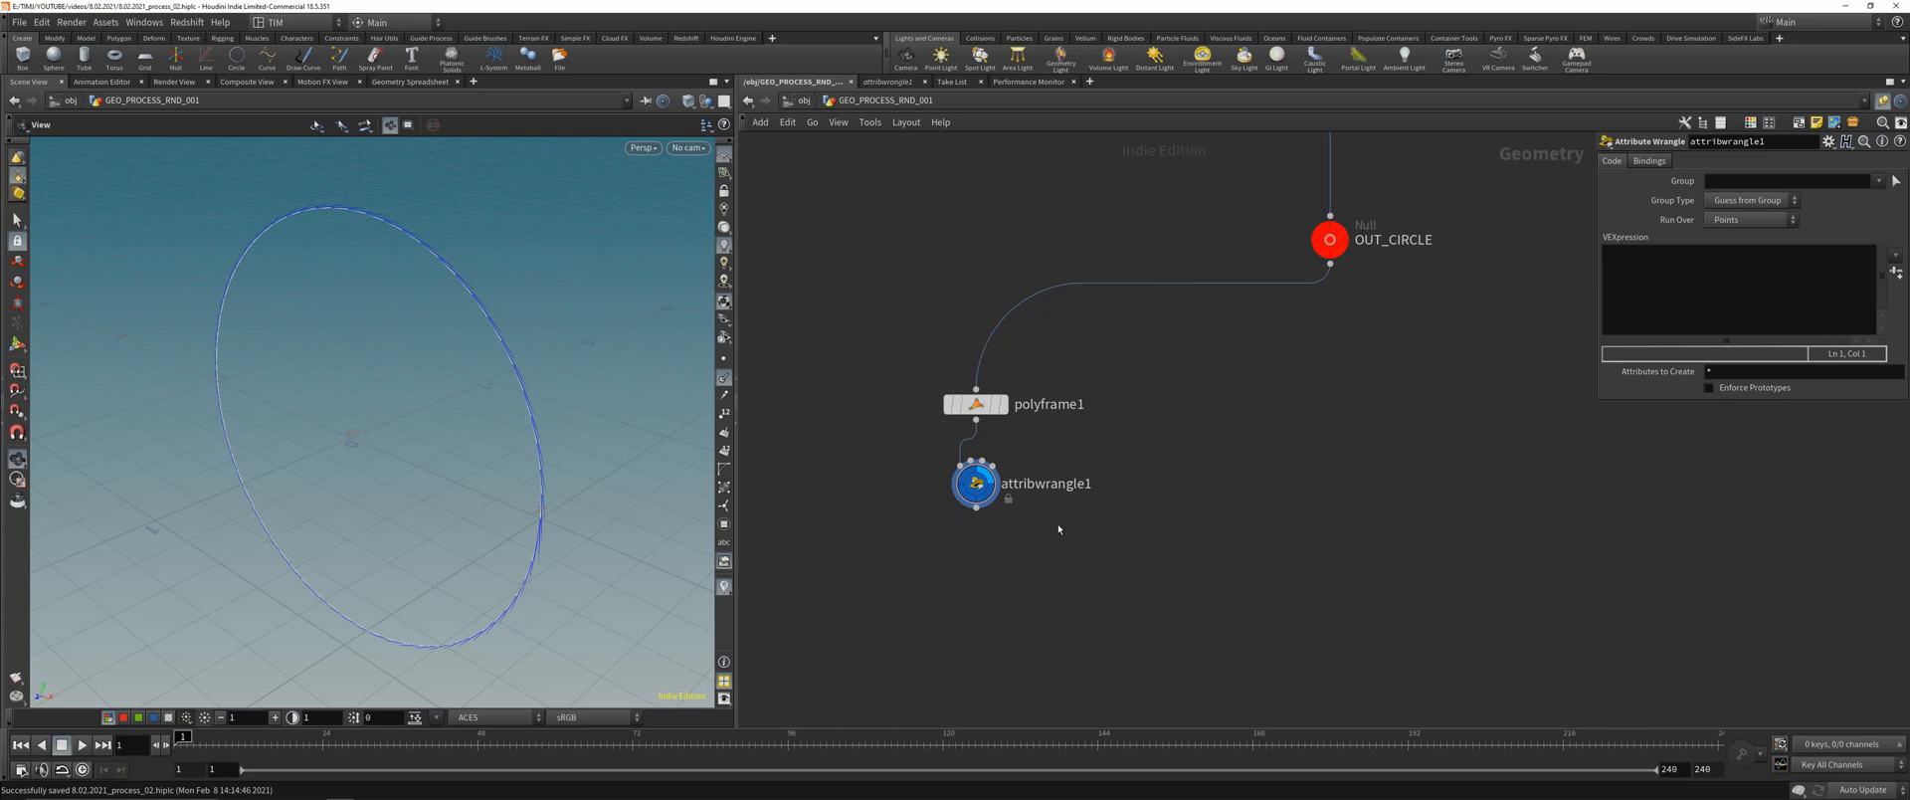
{"action": "double_click", "coordinate": [1060, 485]}
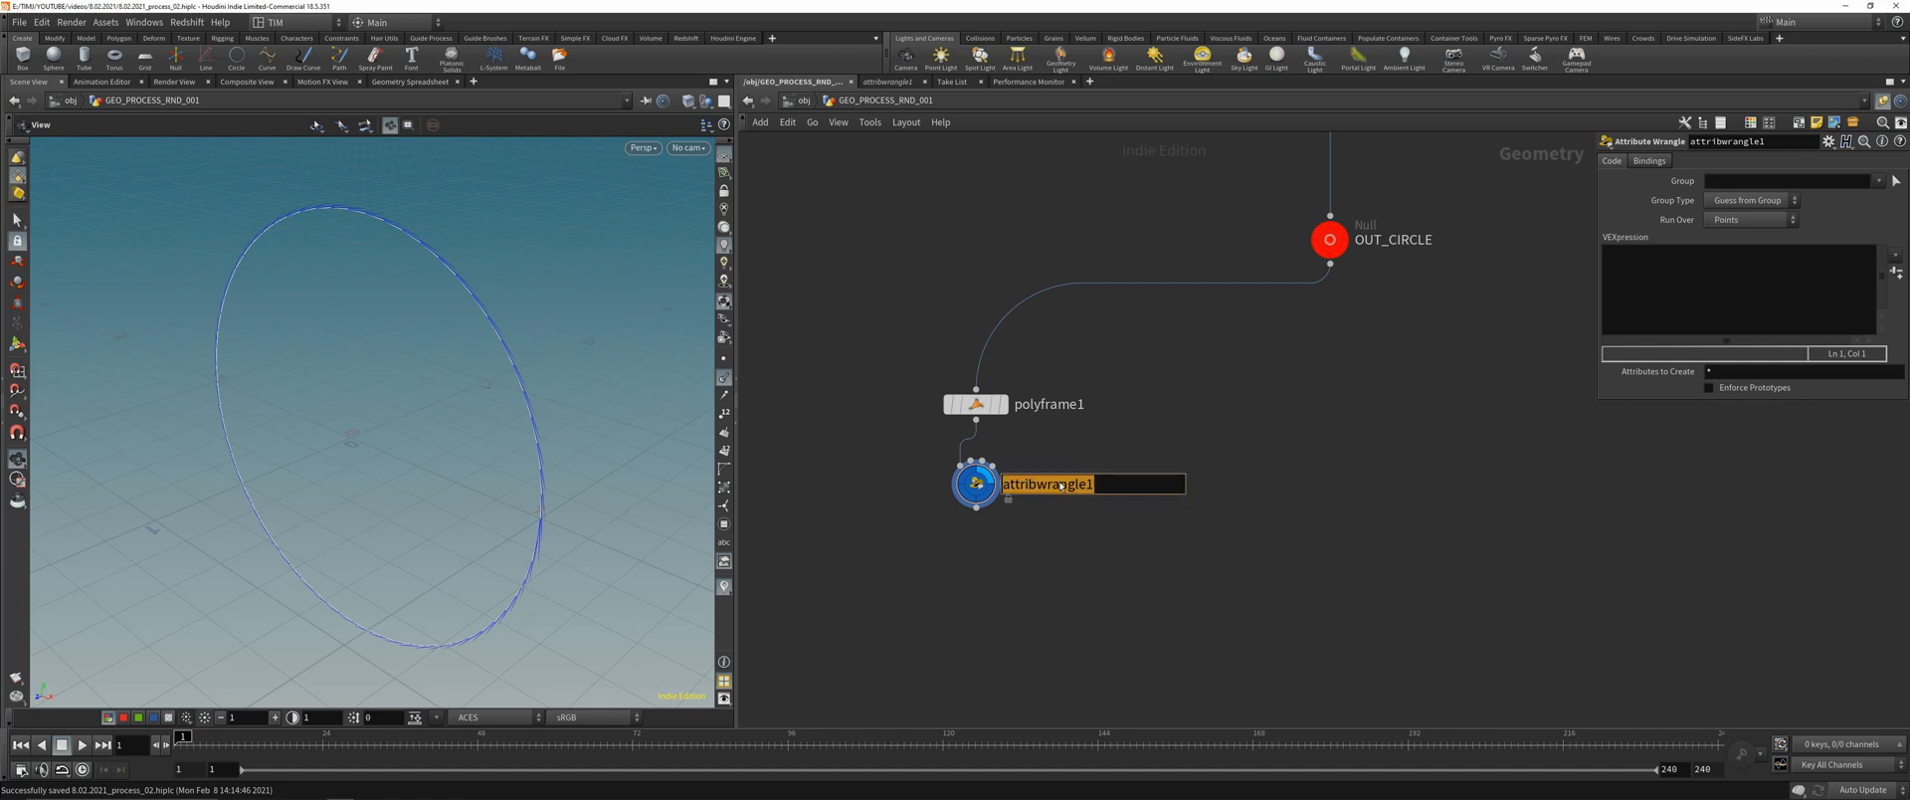
{"action": "type", "text": "N_"}
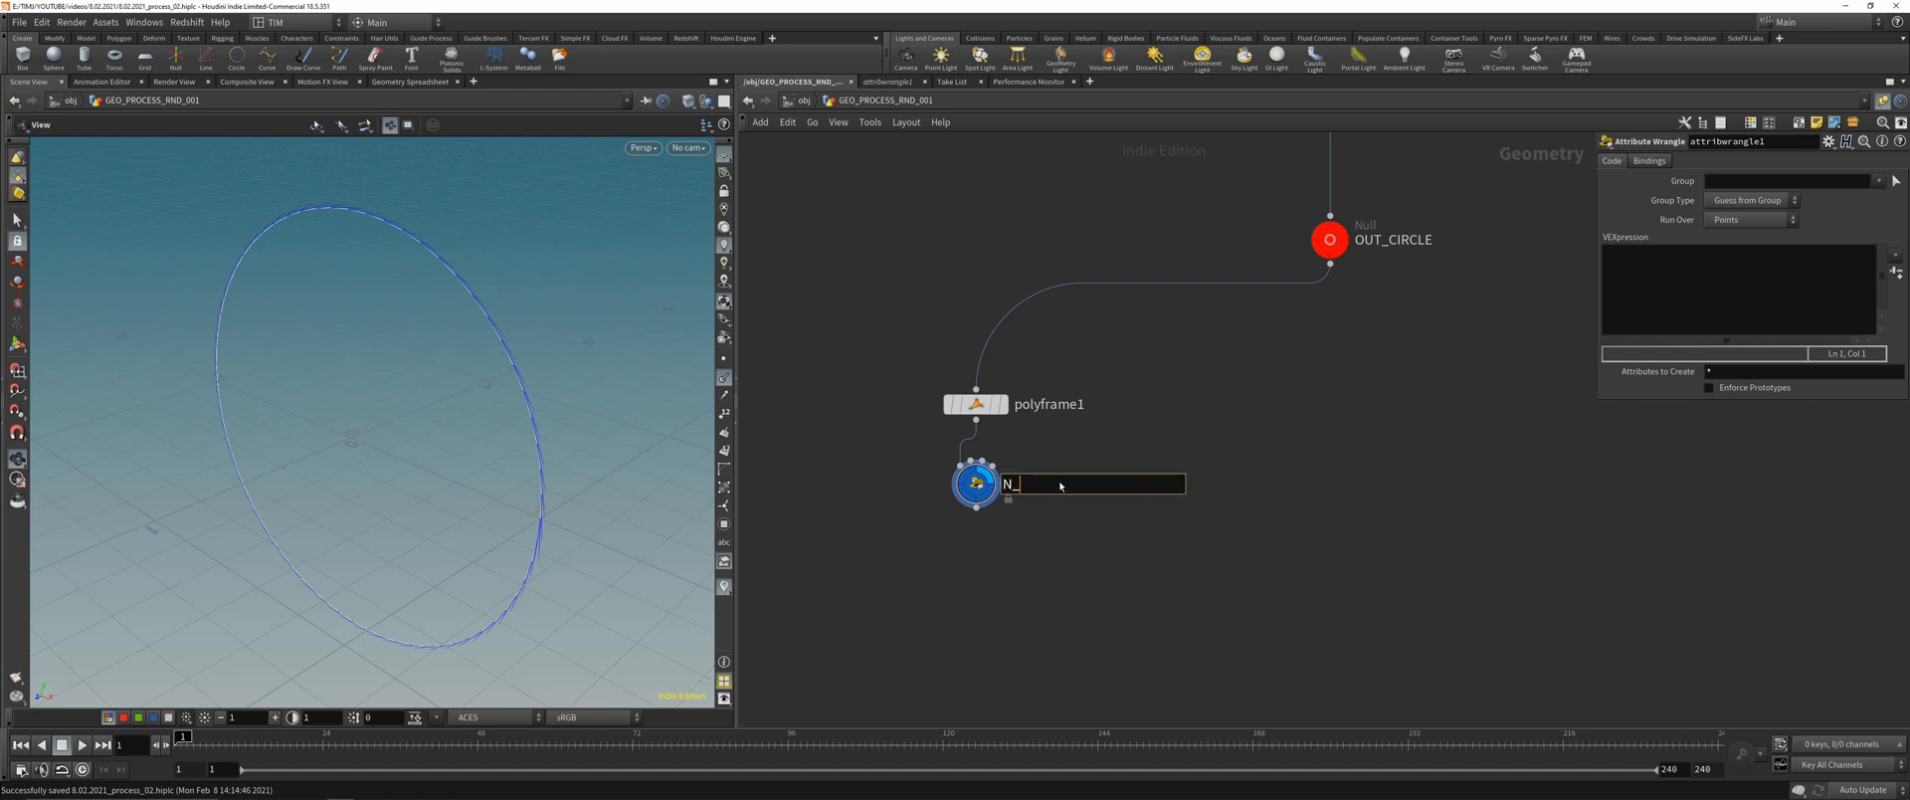
{"action": "type", "text": "TO_V"}
{"action": "key", "text": "Return"}
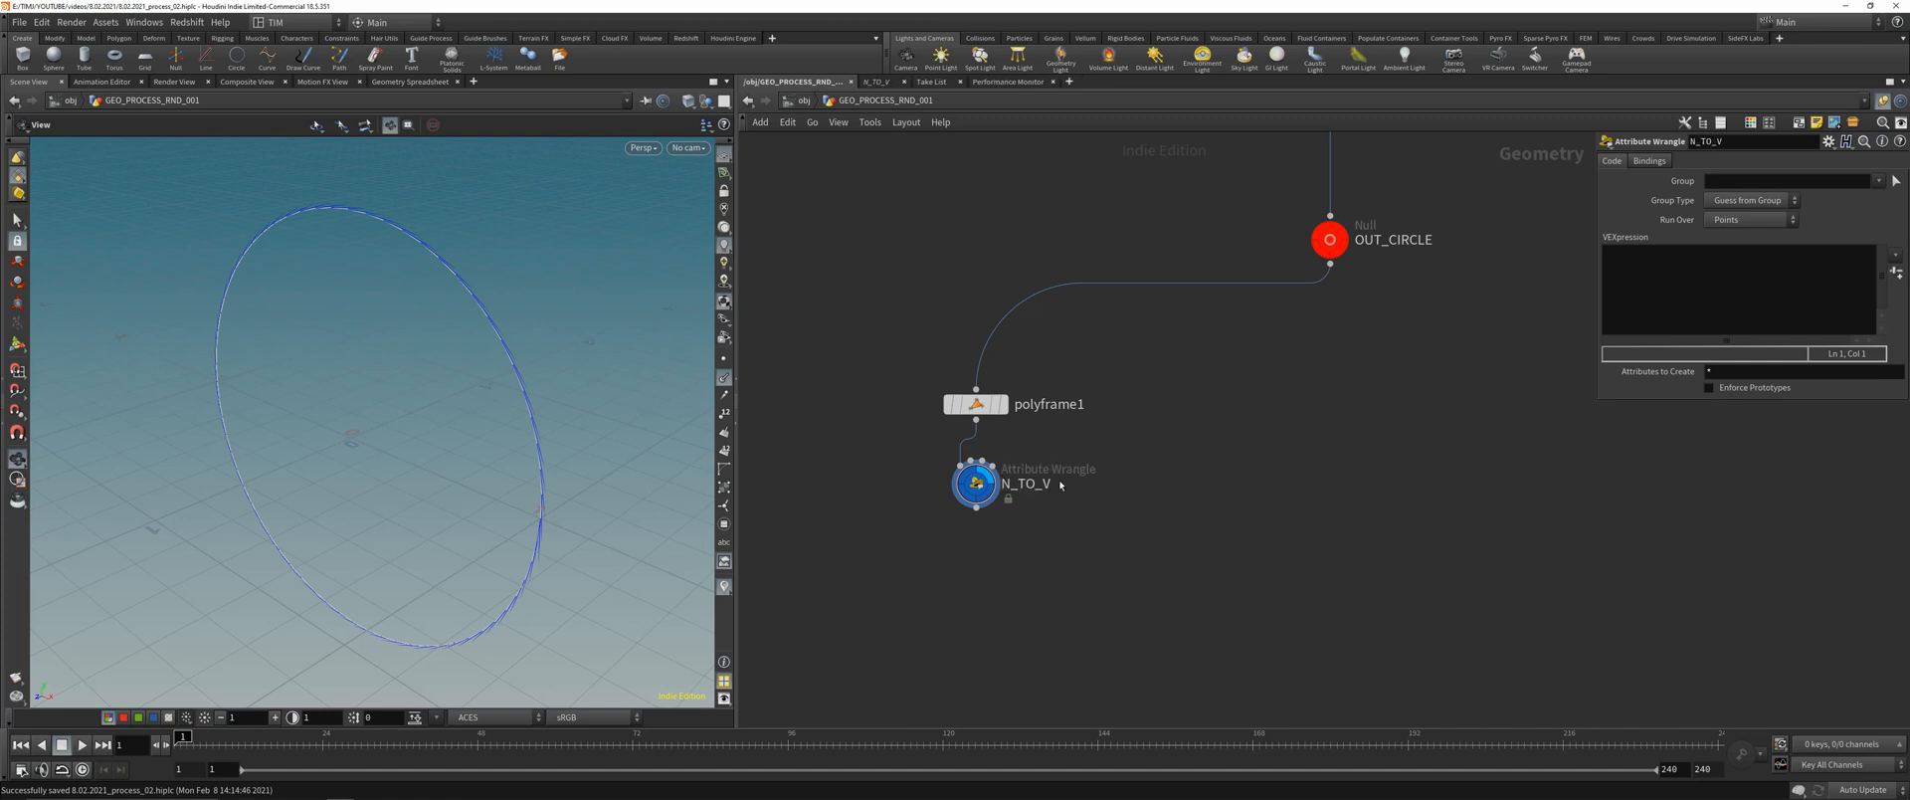
{"action": "left_click_drag", "start_coordinate": [1013, 491], "coordinate": [907, 515]}
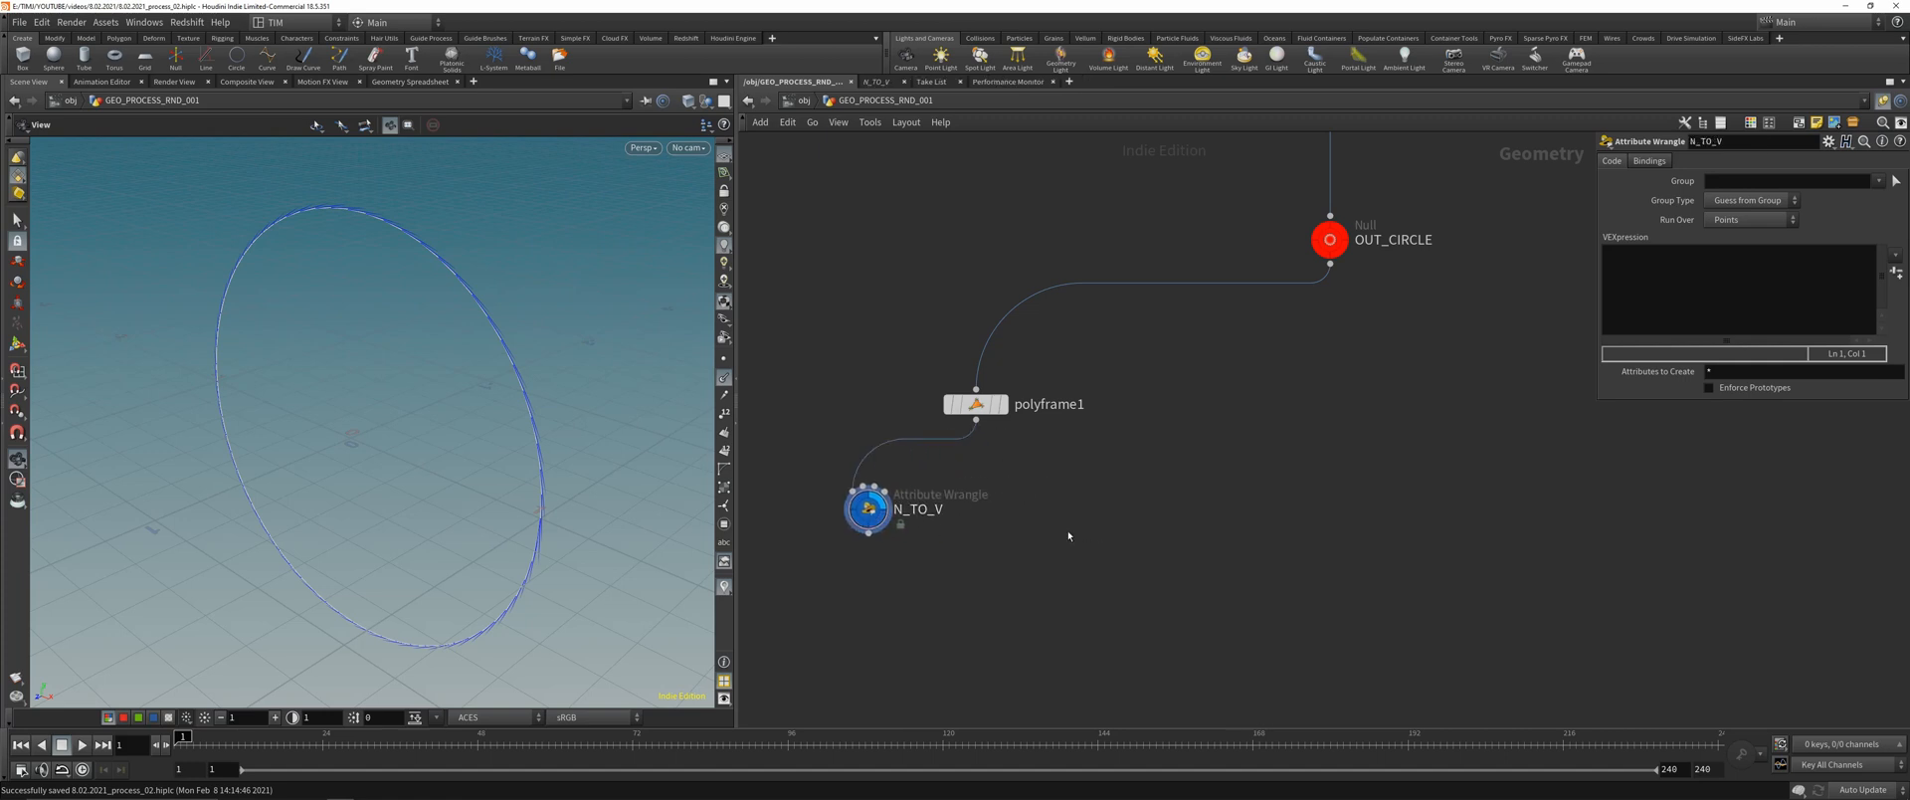
{"action": "key", "text": "Tab"}
{"action": "type", "text": "vo"}
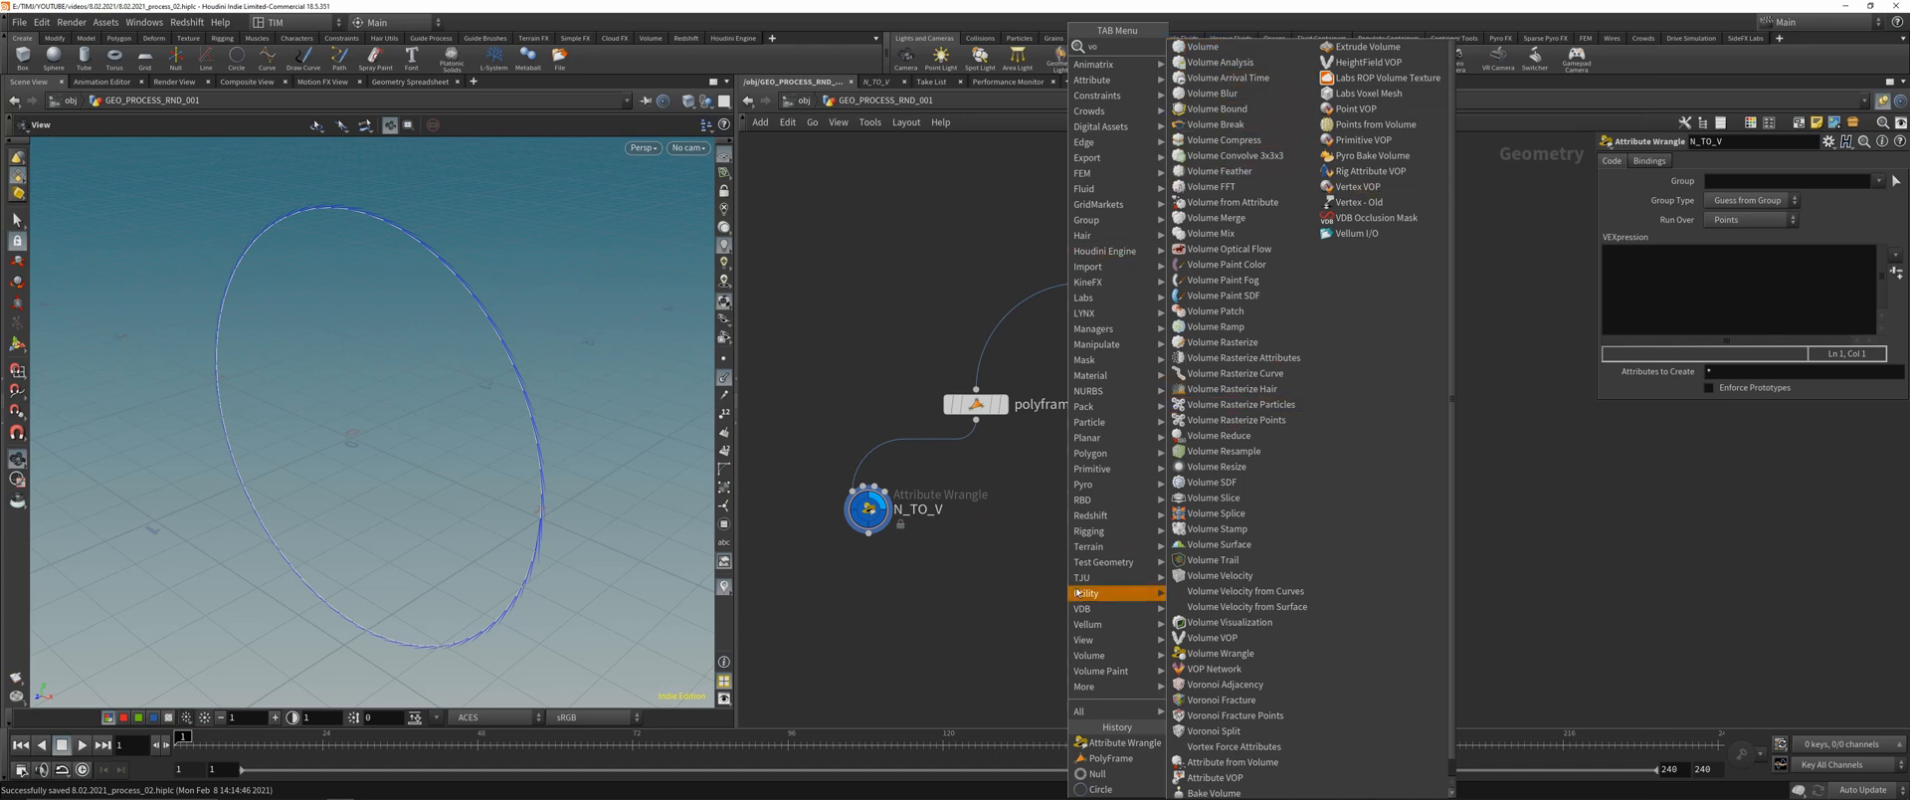
{"action": "key", "text": "Escape"}
- Add an Attribute VOP beside N_TO_V and wire polyframe1's output into its first input
{"action": "key", "text": "Tab"}
{"action": "mouse_move", "coordinate": [1078, 565]}
{"action": "type", "text": "av"}
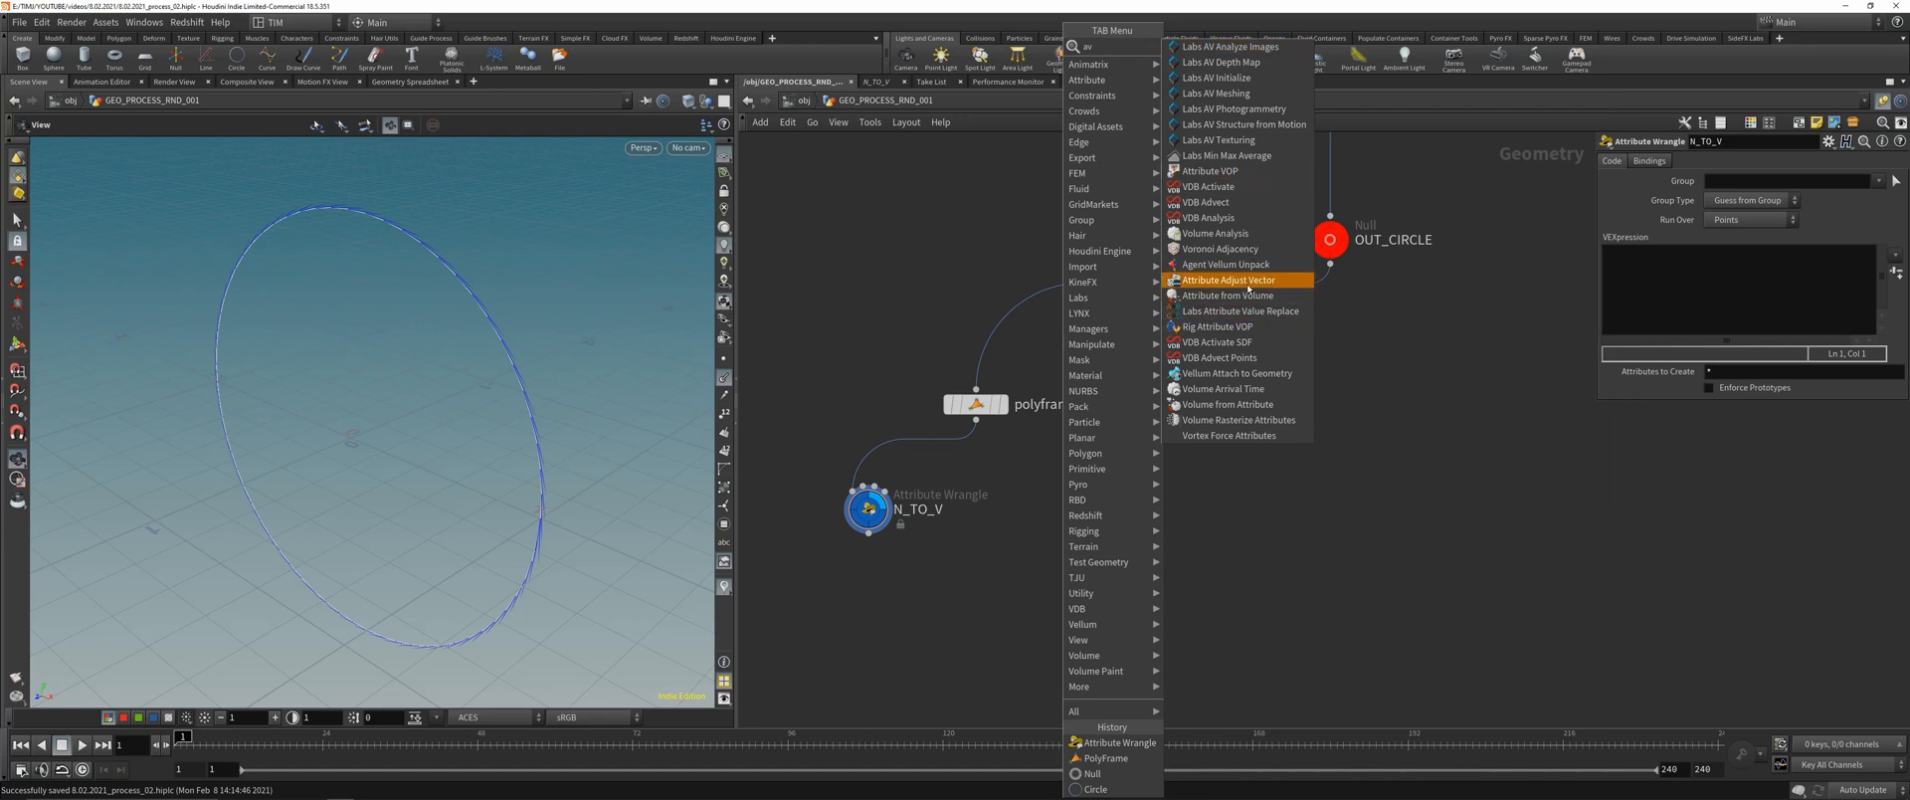
{"action": "type", "text": "op"}
{"action": "key", "text": "Return"}
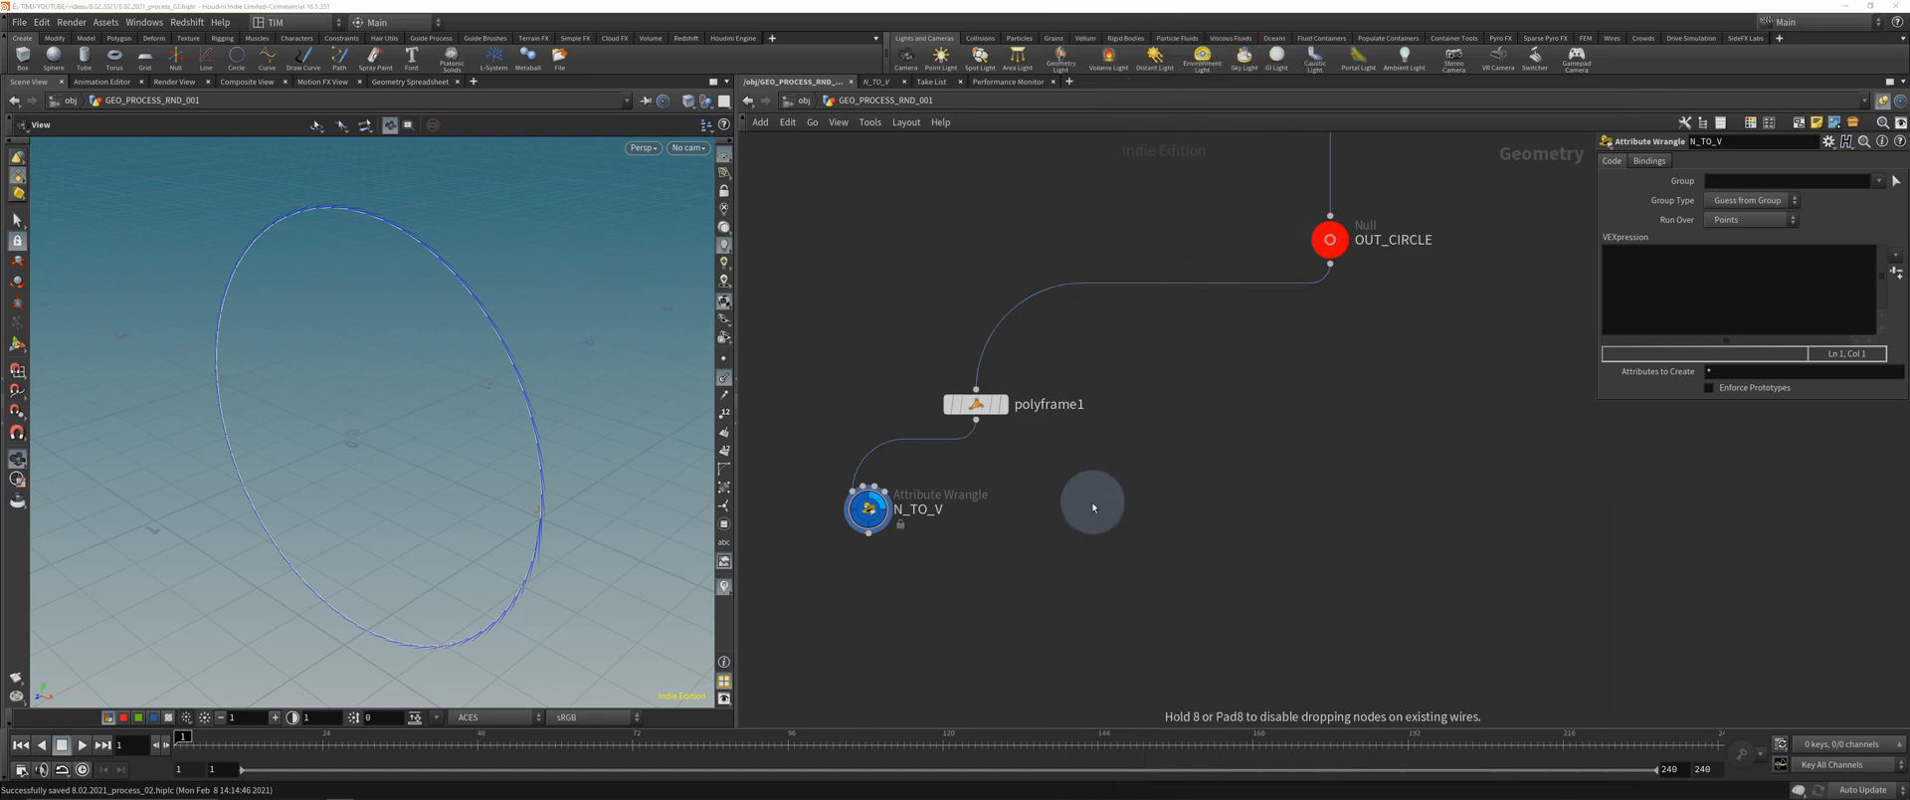
{"action": "left_click", "coordinate": [1080, 508]}
{"action": "left_click", "coordinate": [976, 422]}
{"action": "left_click", "coordinate": [1060, 488]}
- Write the VEX expression v@v = @N; in the N_TO_V wrangle and save the scene
{"action": "left_click", "coordinate": [872, 515]}
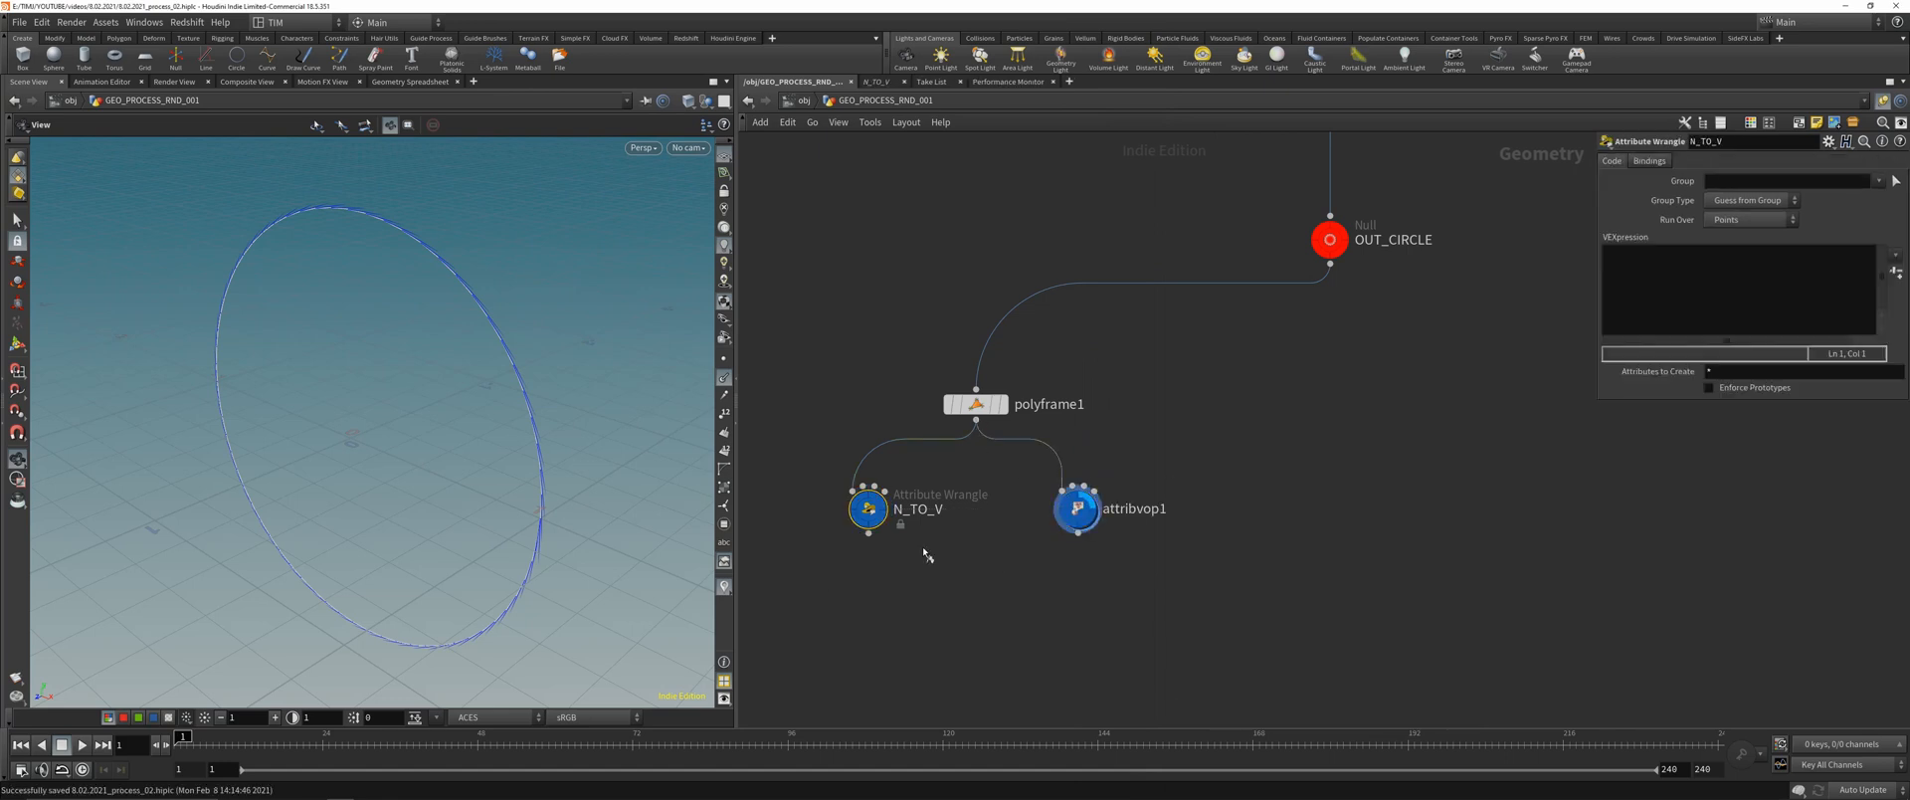
{"action": "middle_click_drag", "start_coordinate": [873, 518], "coordinate": [1005, 475]}
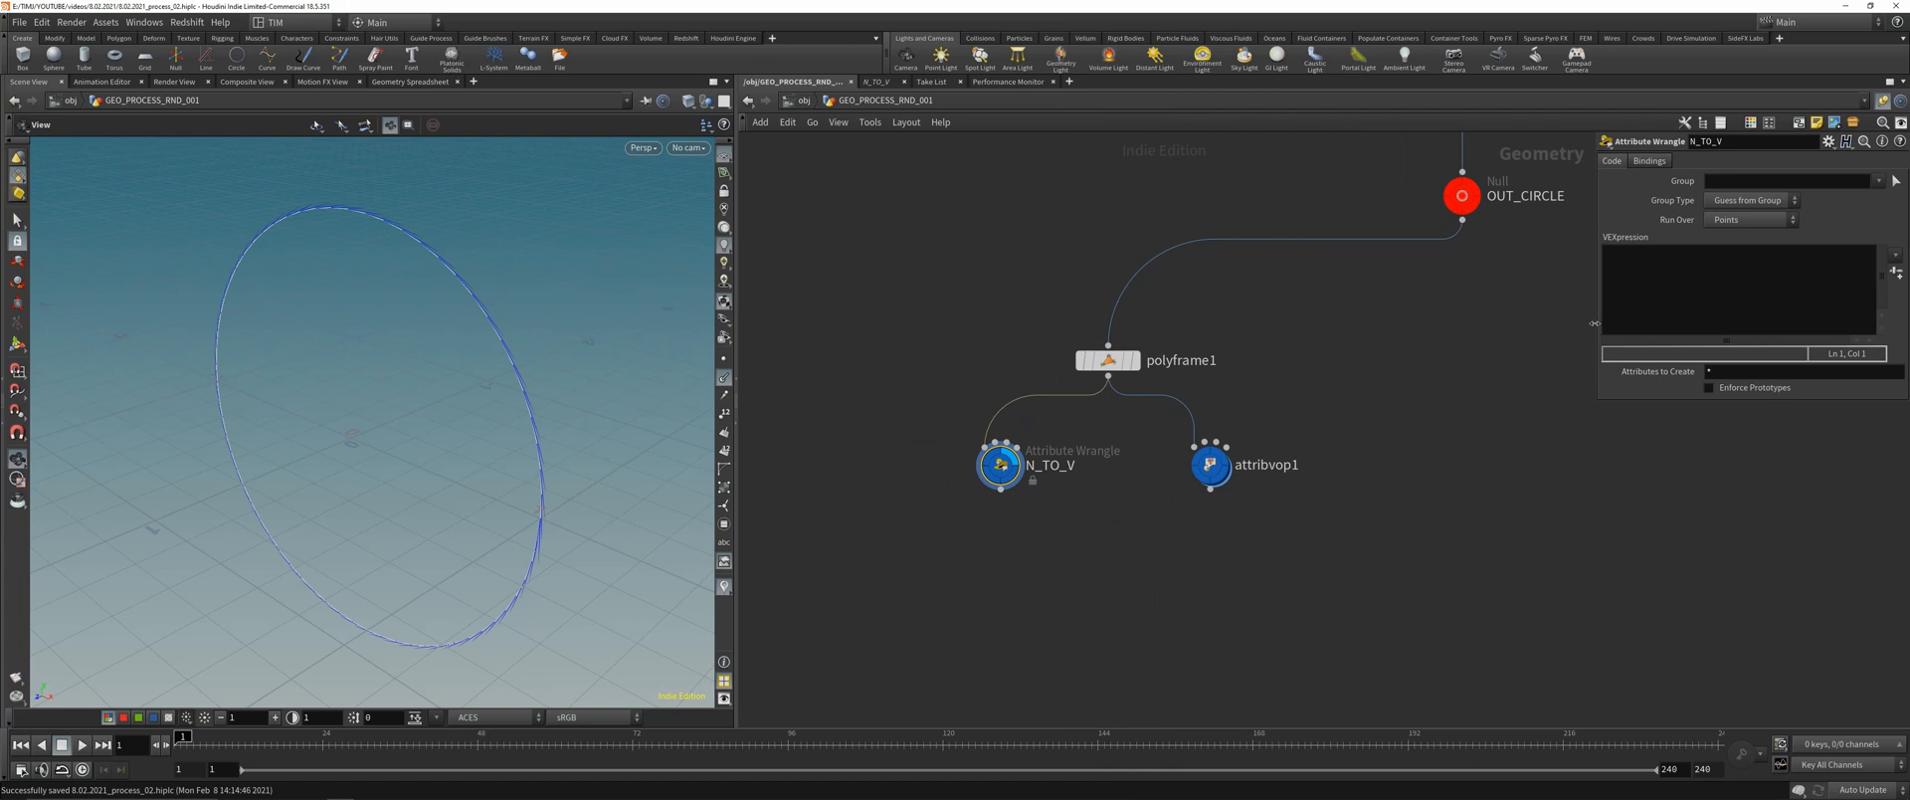
{"action": "left_click_drag", "start_coordinate": [1597, 328], "coordinate": [1486, 327]}
{"action": "left_click", "coordinate": [1577, 272]}
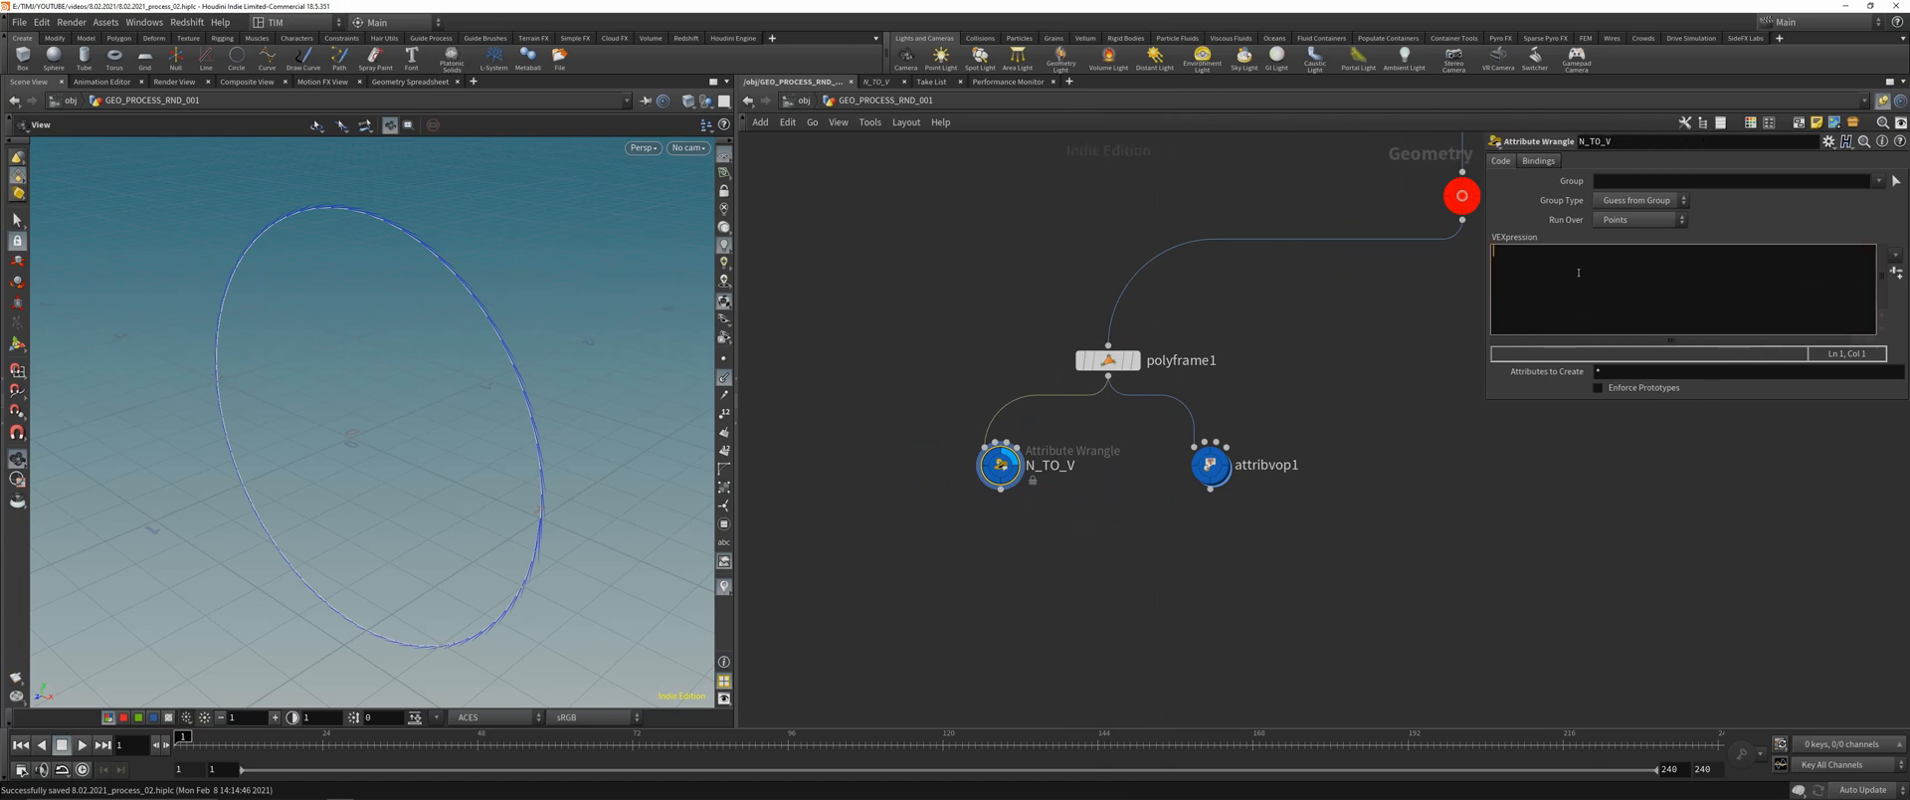
{"action": "type", "text": "v"}
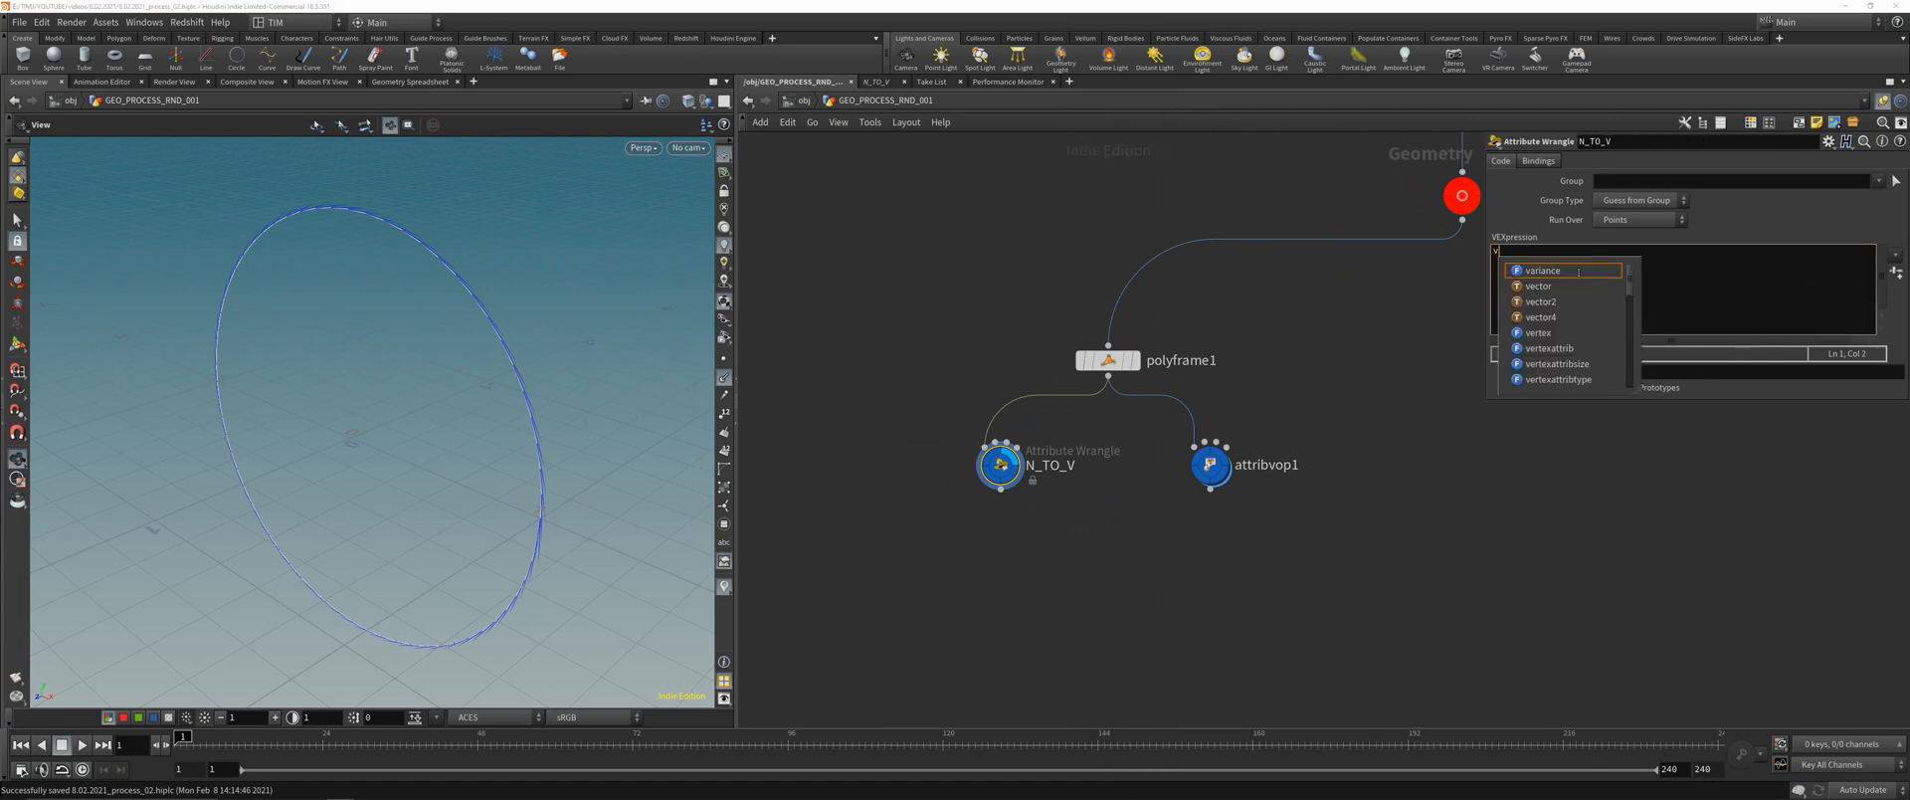
{"action": "type", "text": "@v "}
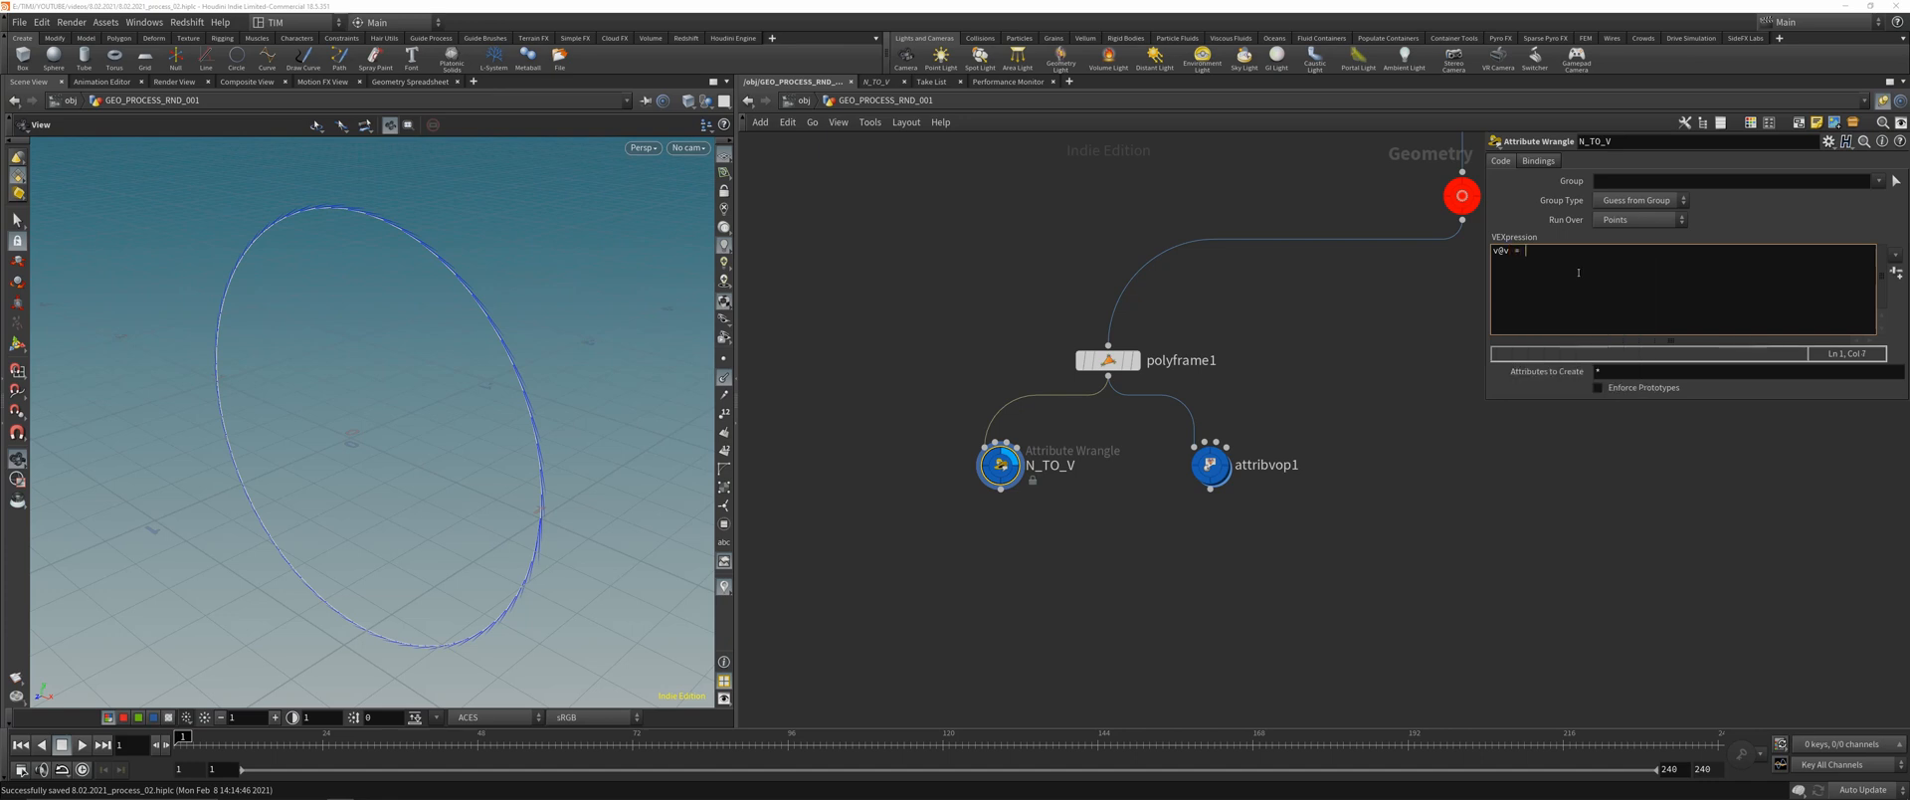
{"action": "type", "text": "= @N;"}
{"action": "left_click", "coordinate": [1005, 376]}
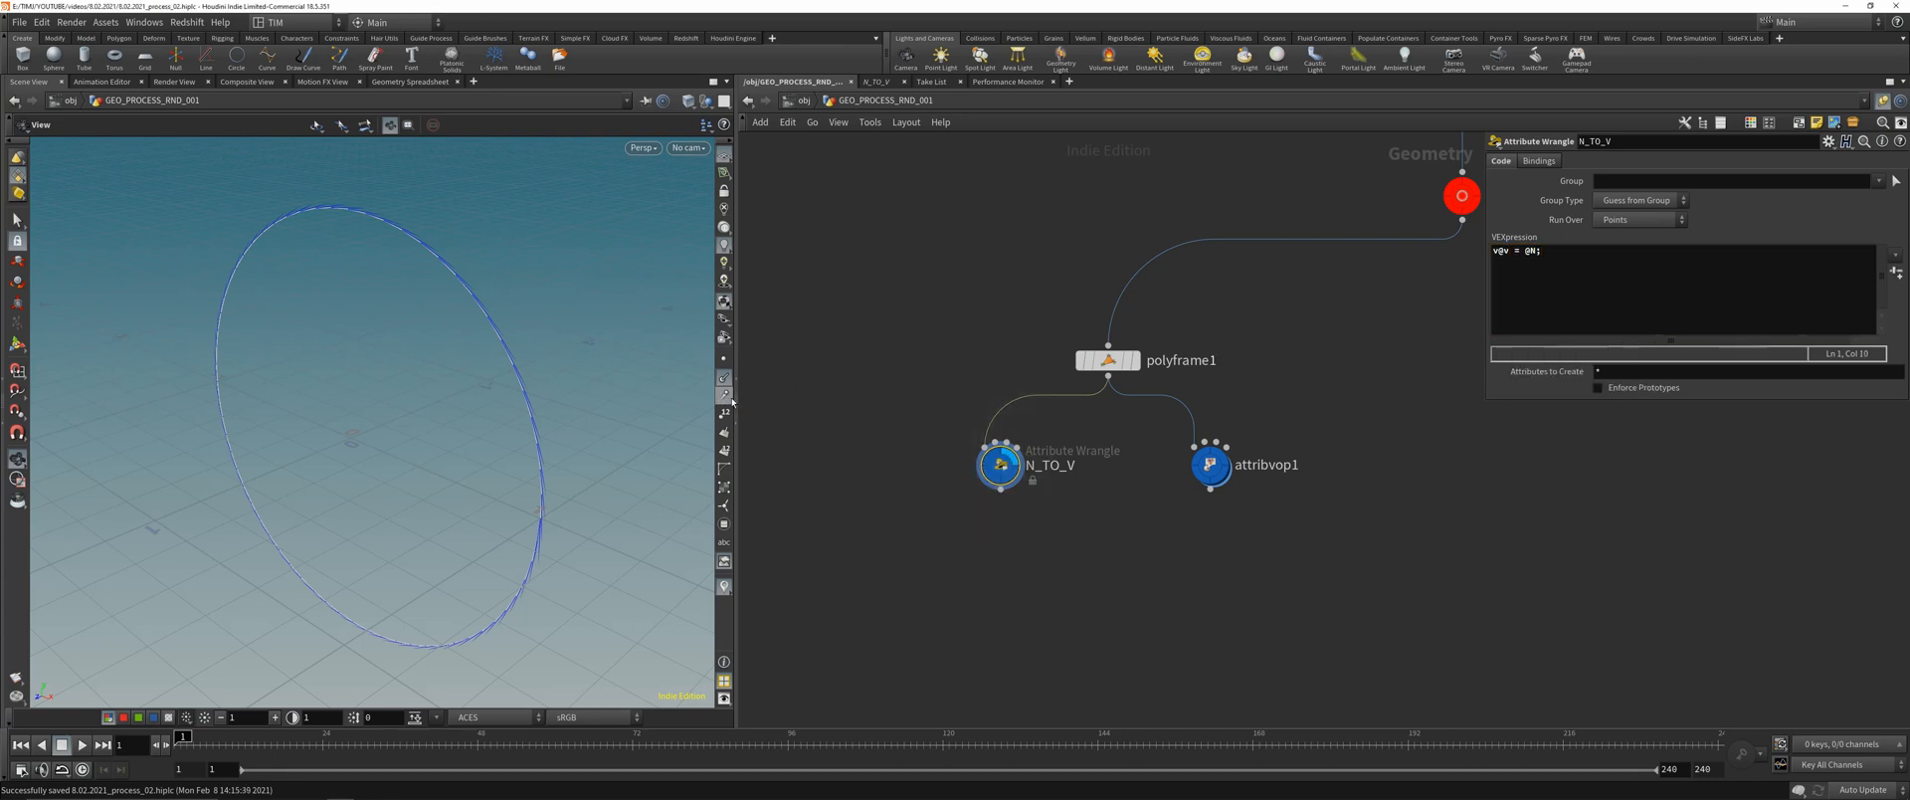
- Hide the point normals and visualize N_TO_V's v attribute in the viewport from its node information
{"action": "middle_click", "coordinate": [1020, 471]}
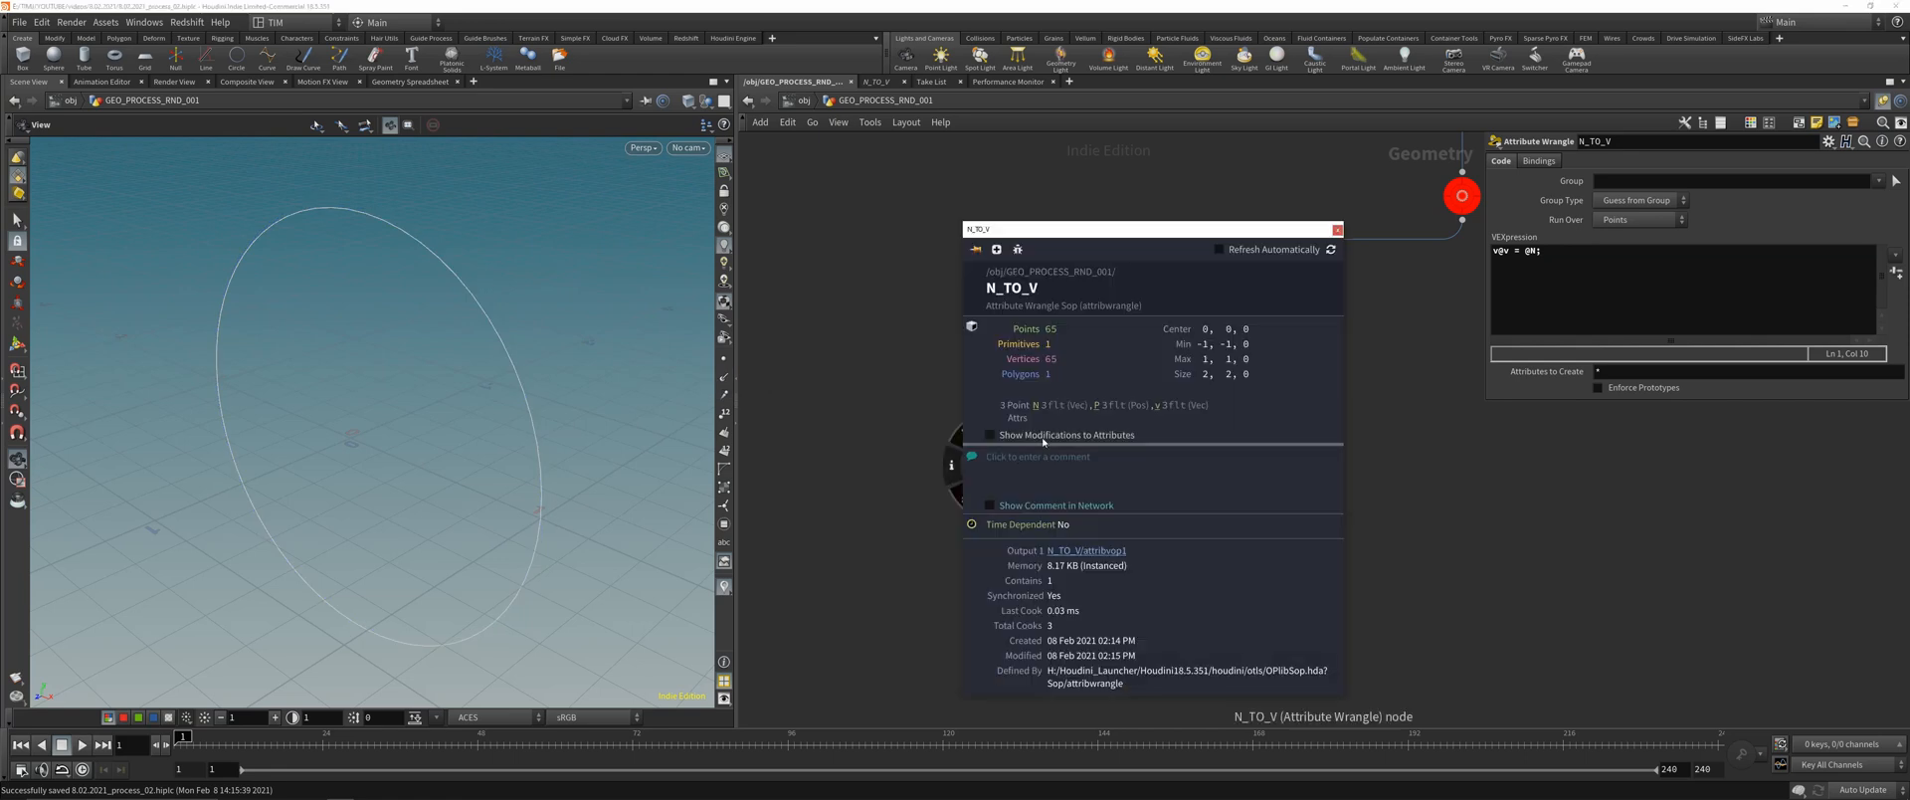
{"action": "left_click", "coordinate": [1159, 406]}
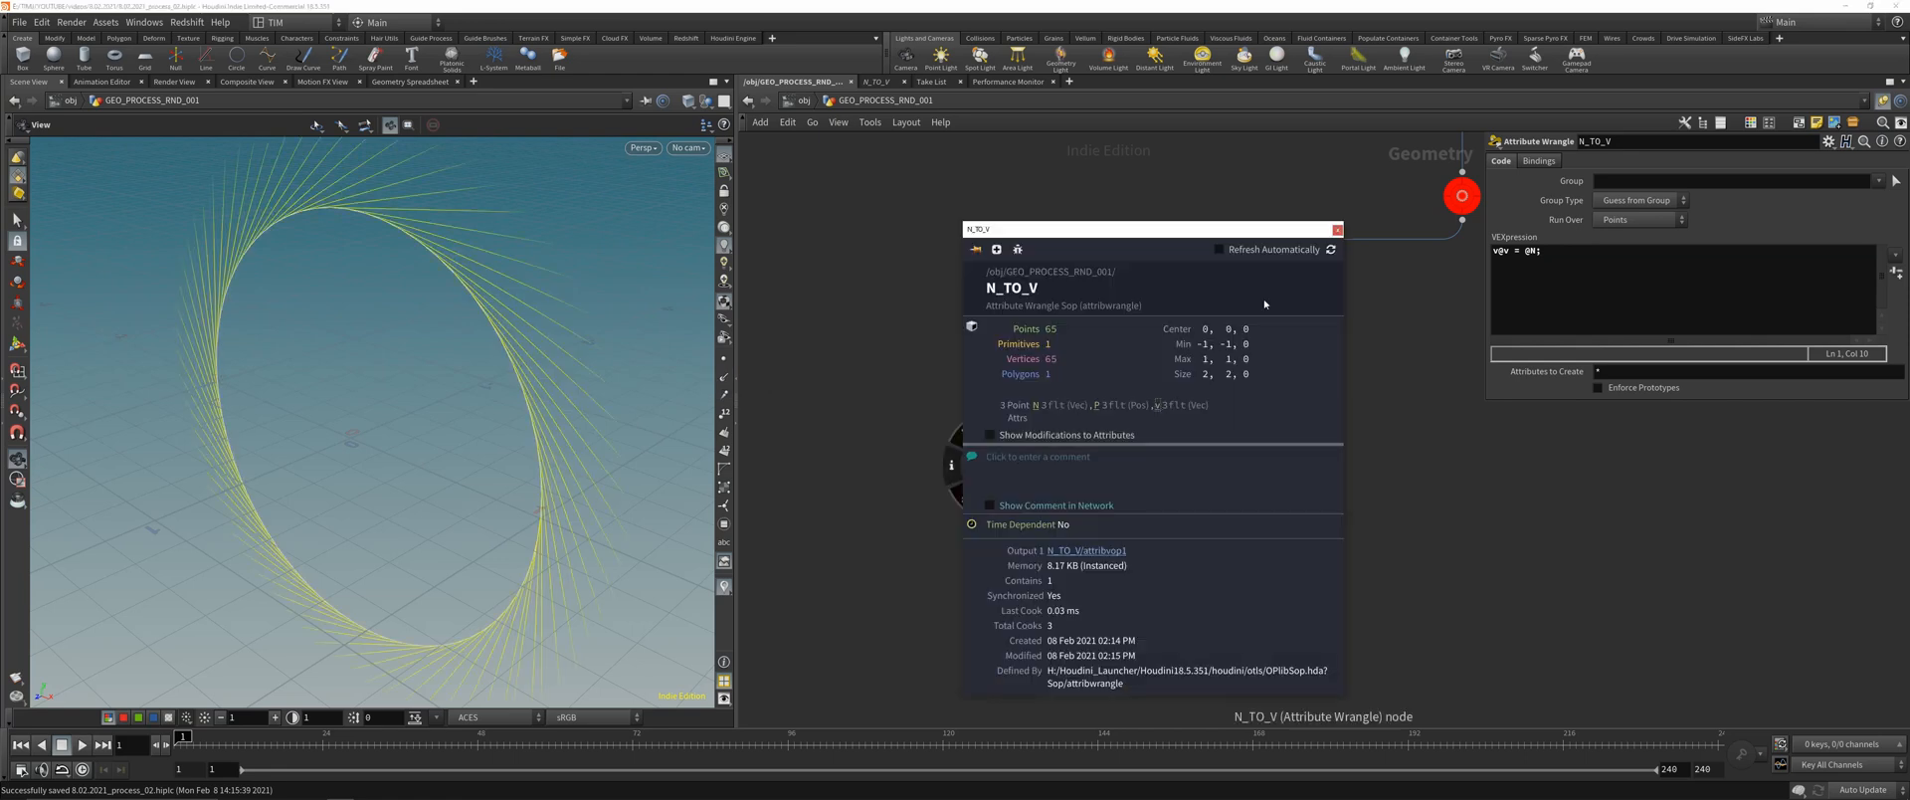
{"action": "left_click", "coordinate": [1337, 229]}
{"action": "left_click_drag", "start_coordinate": [258, 329], "coordinate": [382, 358]}
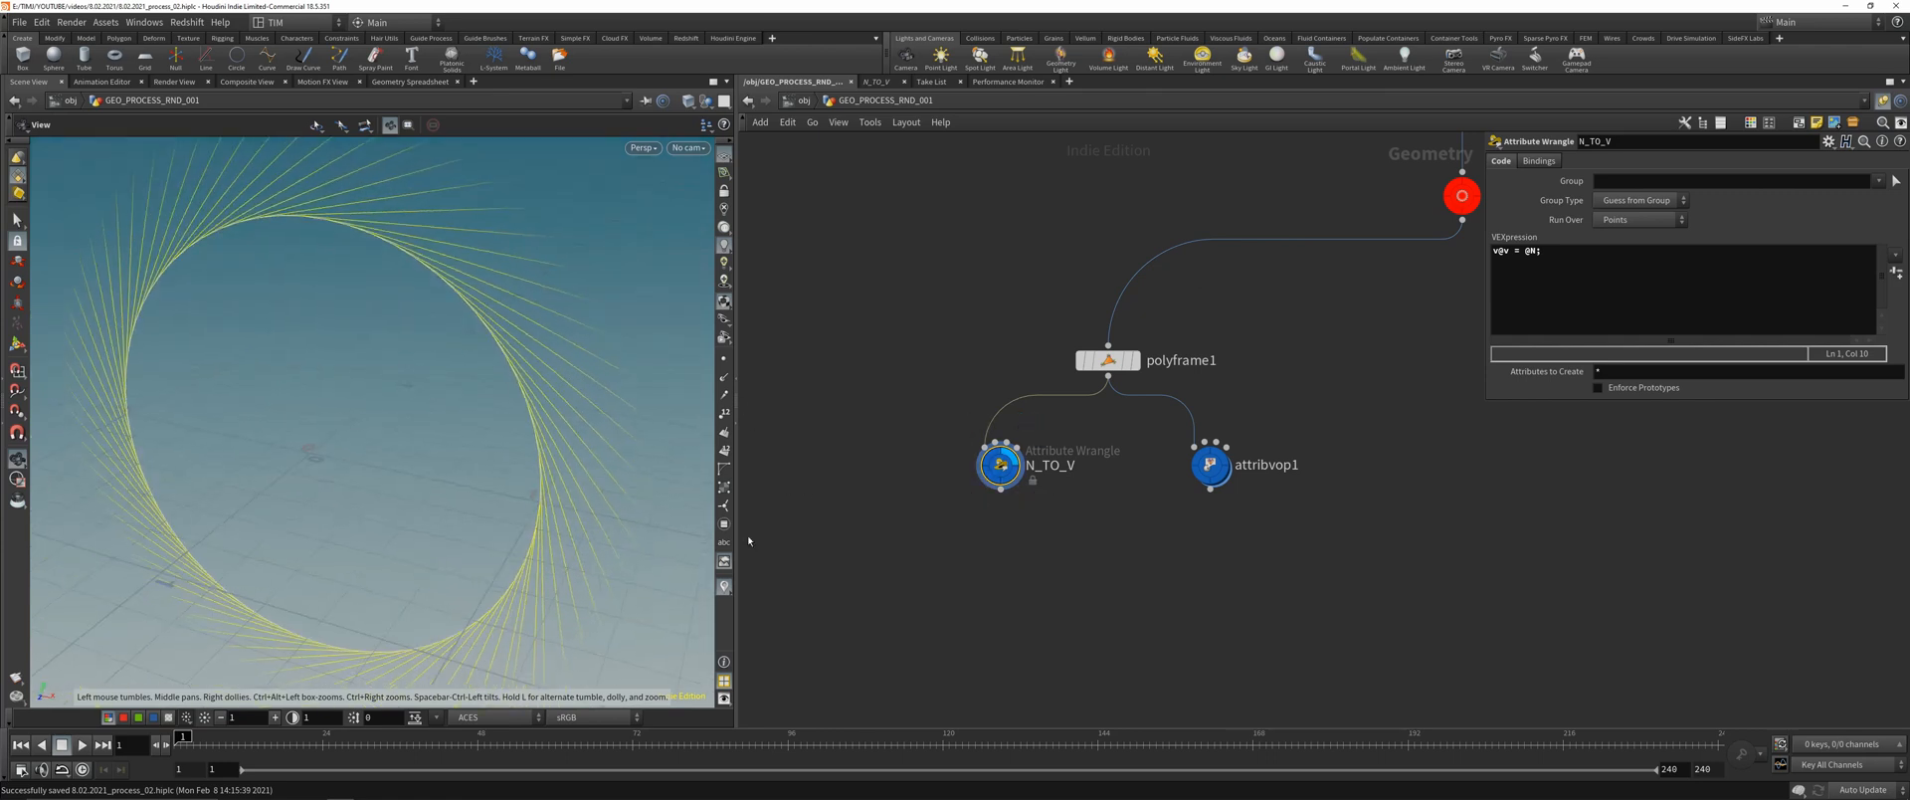
- Display attribvop1 in the viewport and check the v entry among the scene visualizers
{"action": "right_click", "coordinate": [725, 589]}
{"action": "left_click", "coordinate": [757, 571]}
{"action": "left_click_drag", "start_coordinate": [1211, 539], "coordinate": [1252, 434]}
{"action": "key", "text": "r"}
{"action": "middle_click_drag", "start_coordinate": [1298, 479], "coordinate": [1195, 460]}
{"action": "right_click", "coordinate": [723, 589]}
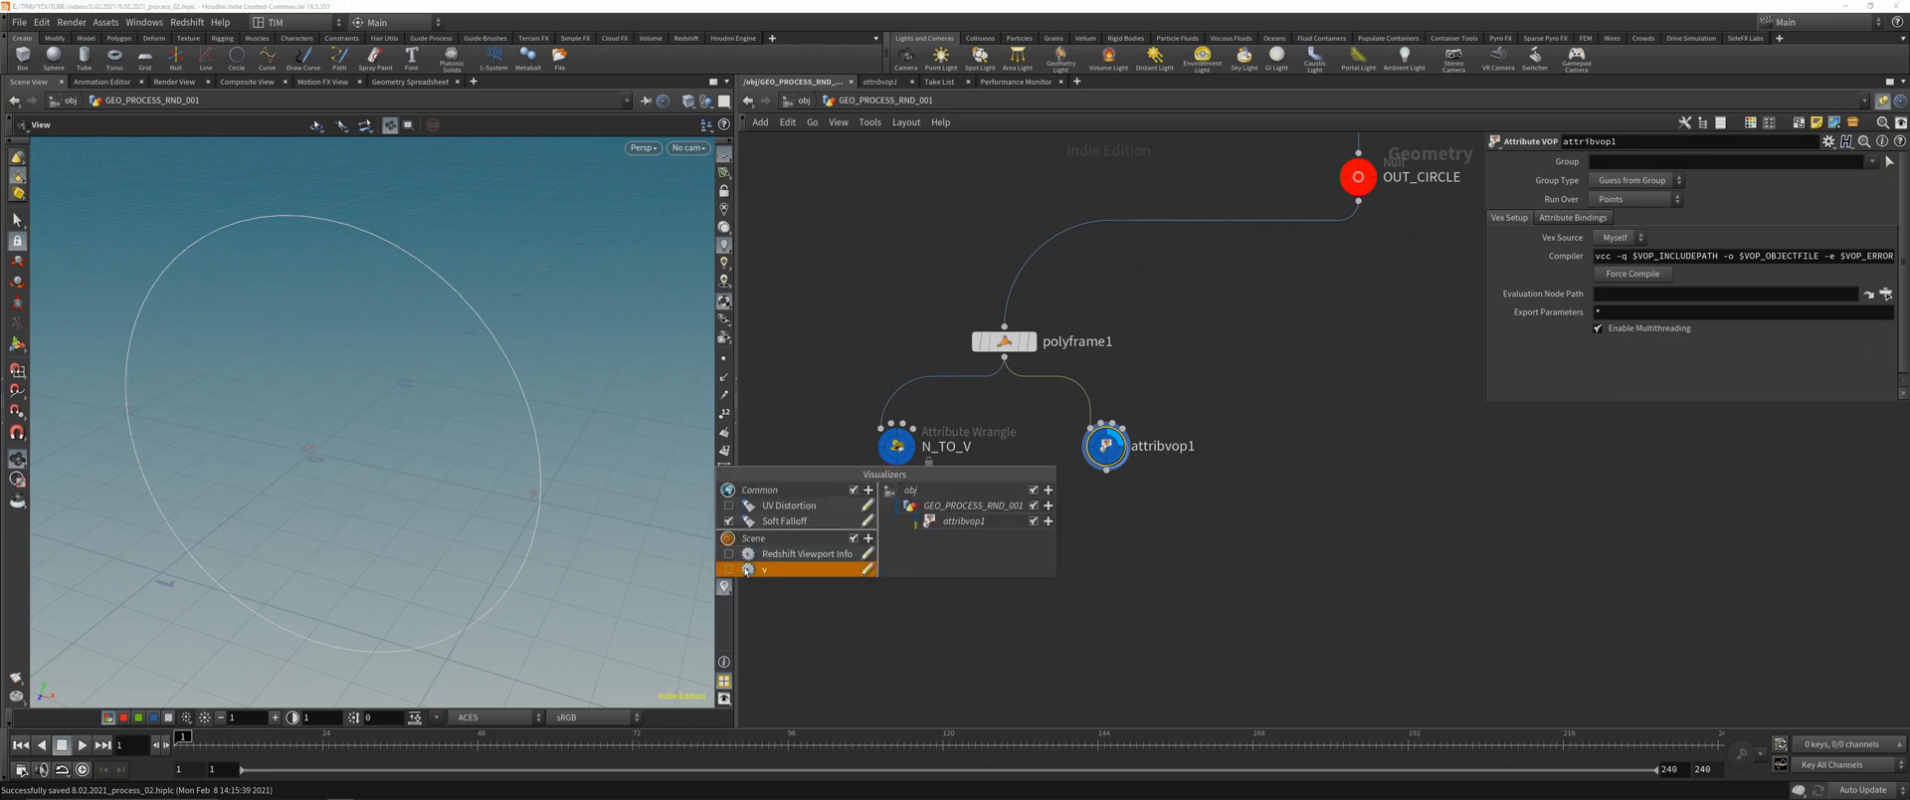
- Inside attribvop1, connect the global N output to the v input of geometryvopoutput1, and return to the geometry network
{"action": "double_click", "coordinate": [1106, 445]}
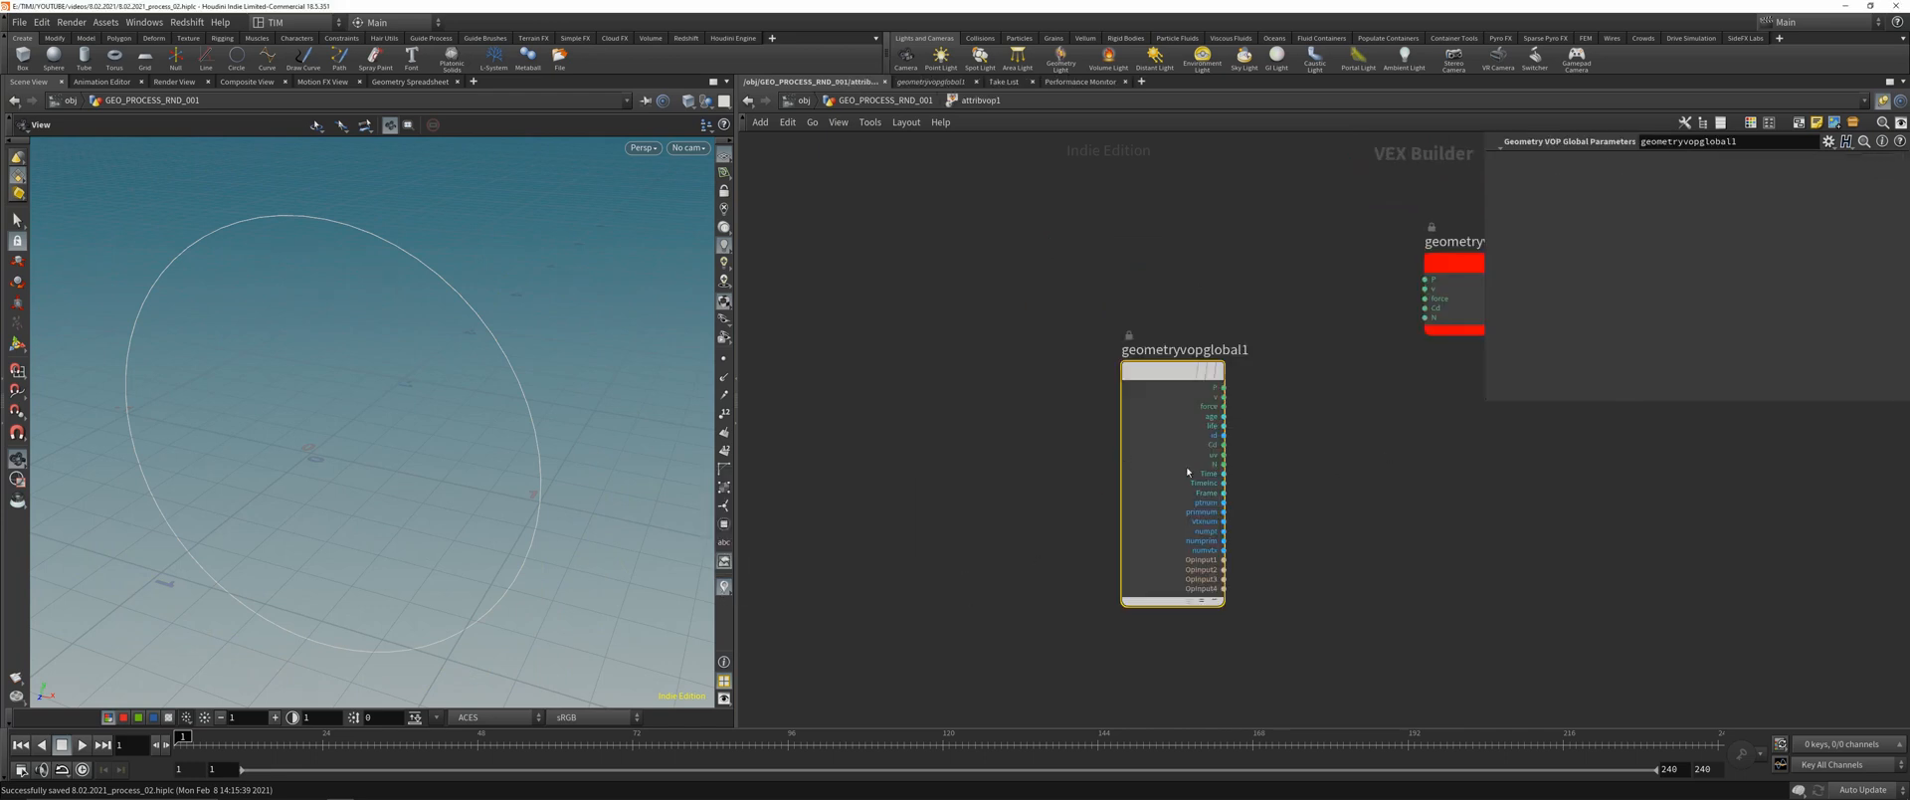
{"action": "middle_click", "coordinate": [1037, 469]}
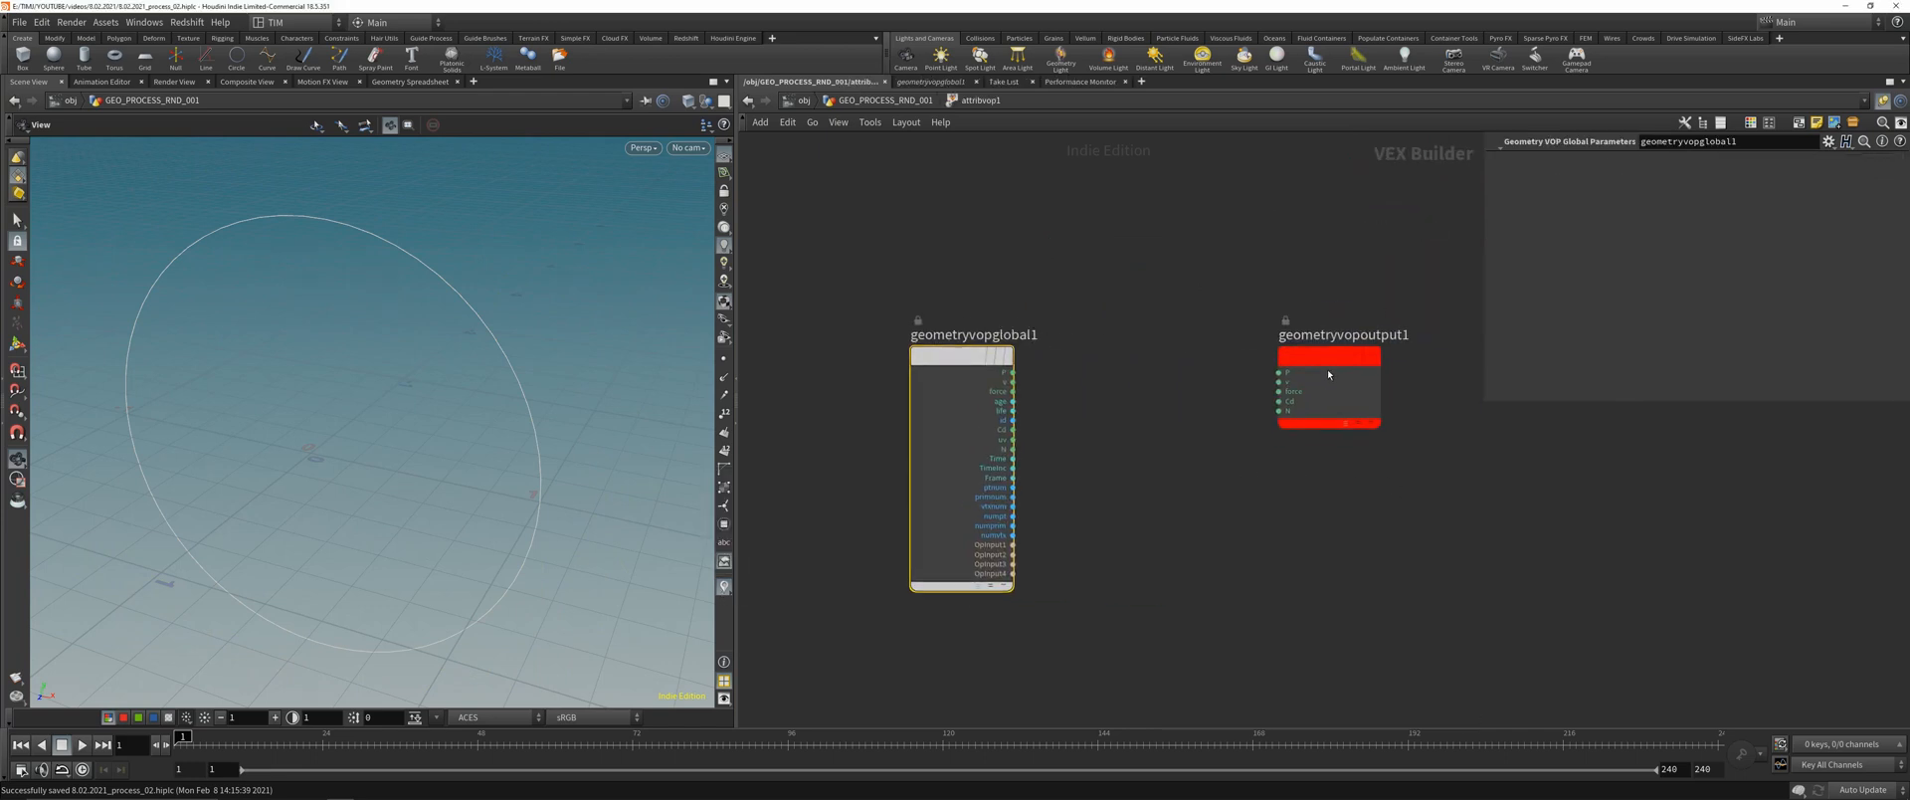
{"action": "scroll", "coordinate": [1052, 465], "scroll_direction": "up", "scroll_amount": 3}
{"action": "left_click", "coordinate": [987, 441]}
{"action": "left_click", "coordinate": [1397, 331]}
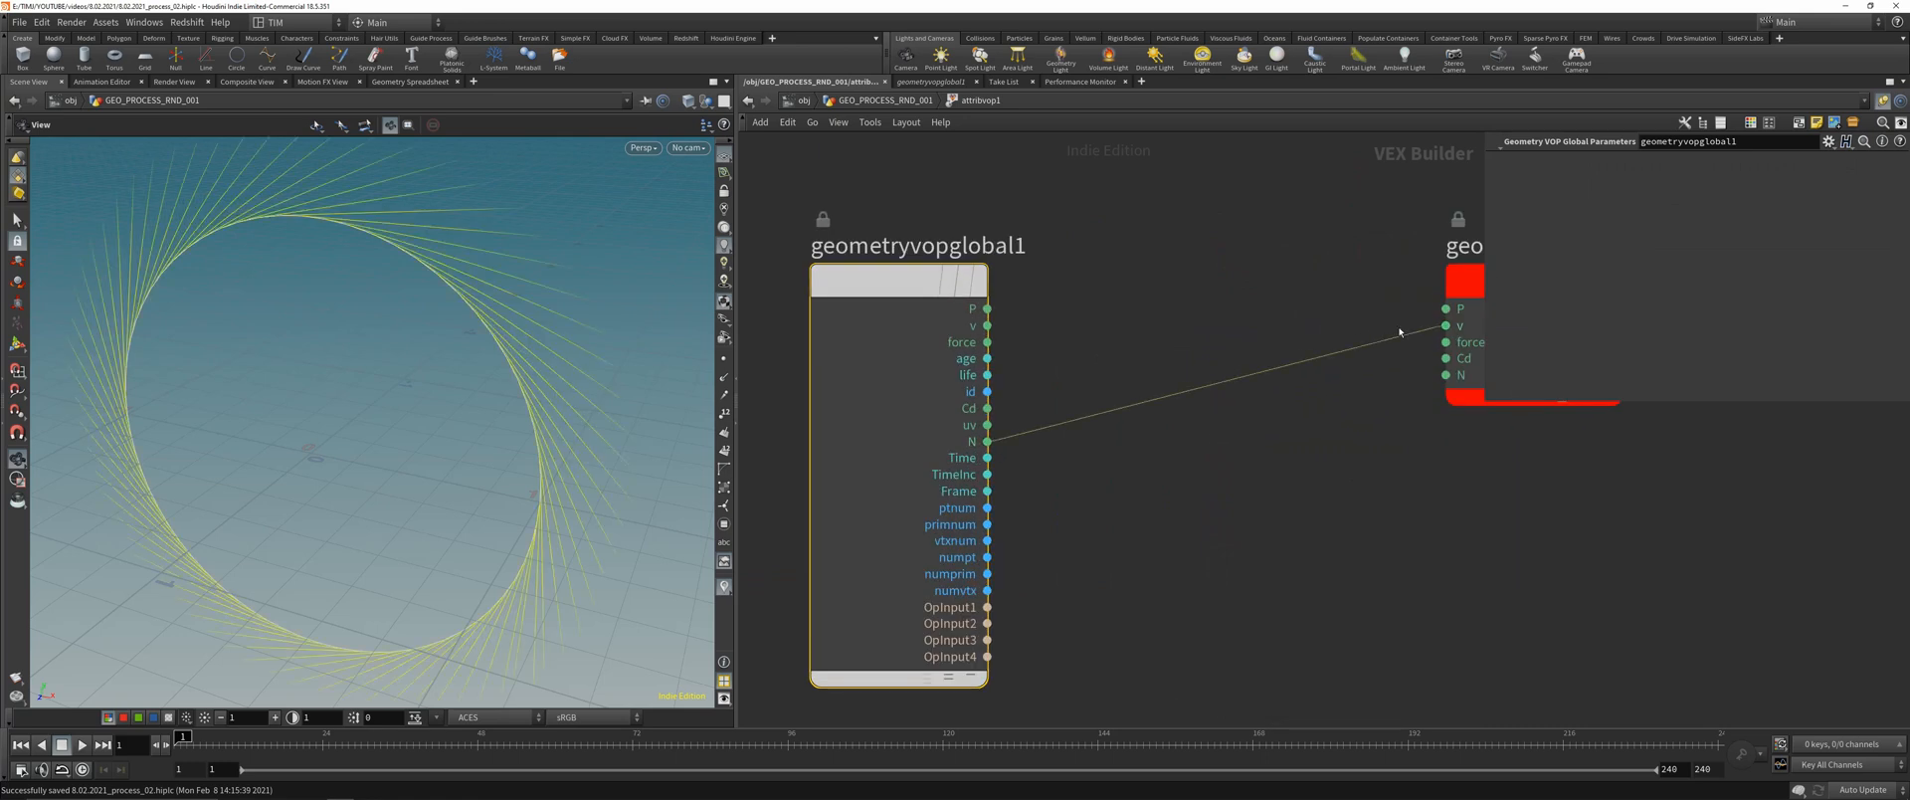
{"action": "key", "text": "u"}
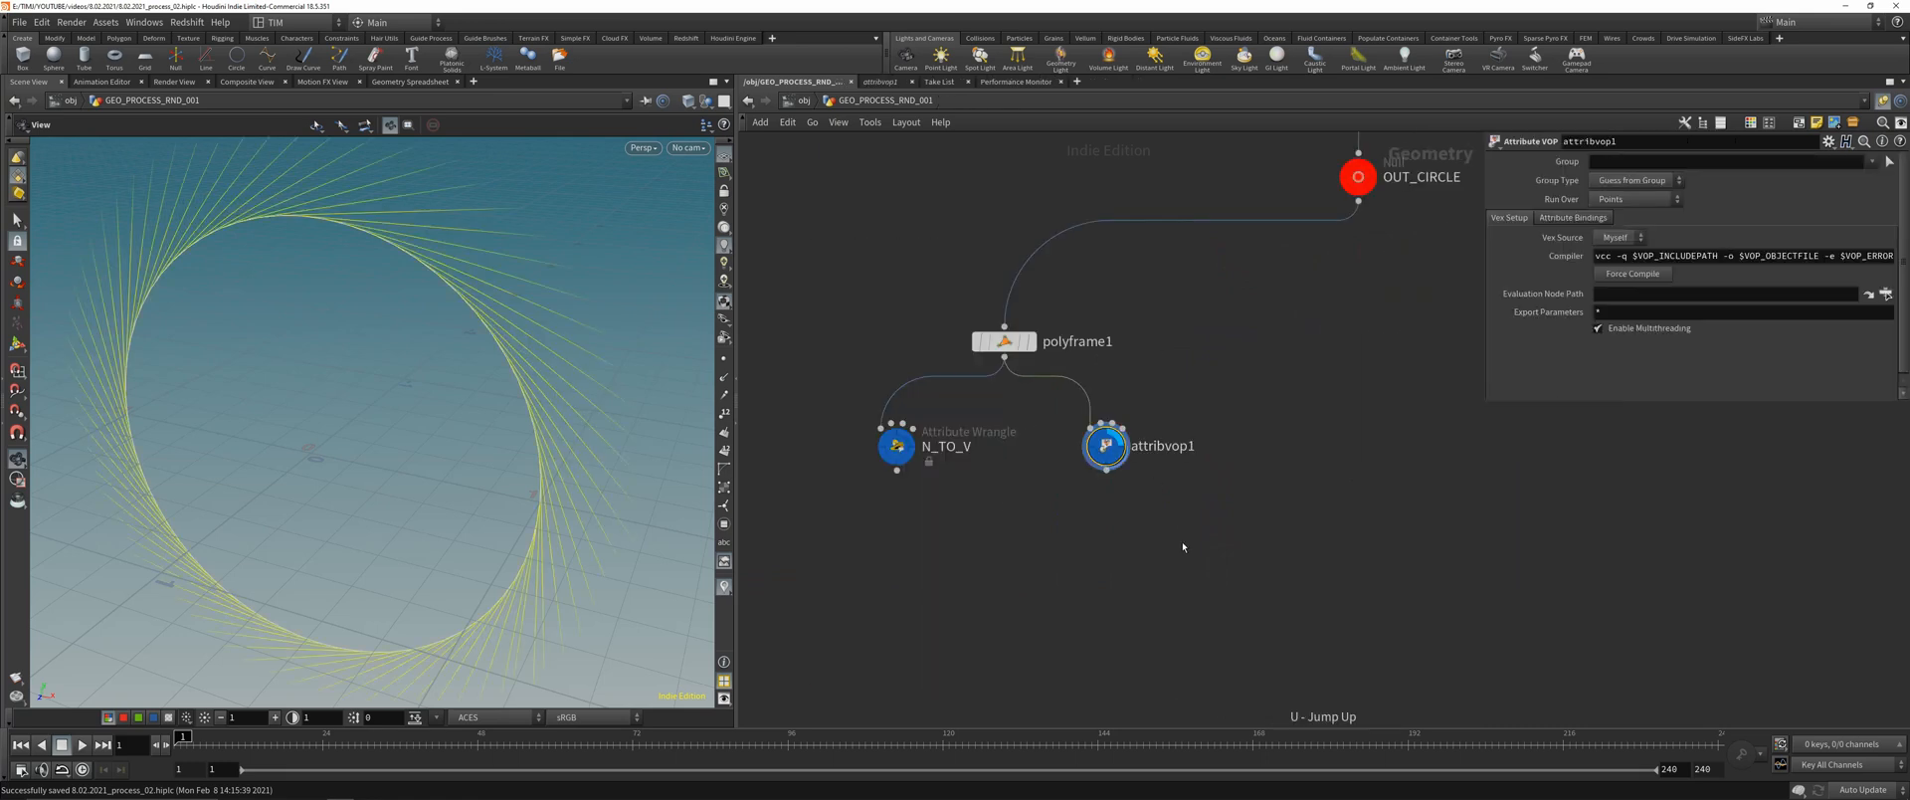
- Add a POP Network below the N_TO_V wrangle and attribvop1
{"action": "mouse_move", "coordinate": [436, 446]}
{"action": "left_mouse_down"}
{"action": "mouse_move", "coordinate": [358, 440]}
{"action": "mouse_move", "coordinate": [423, 440]}
{"action": "left_mouse_up"}
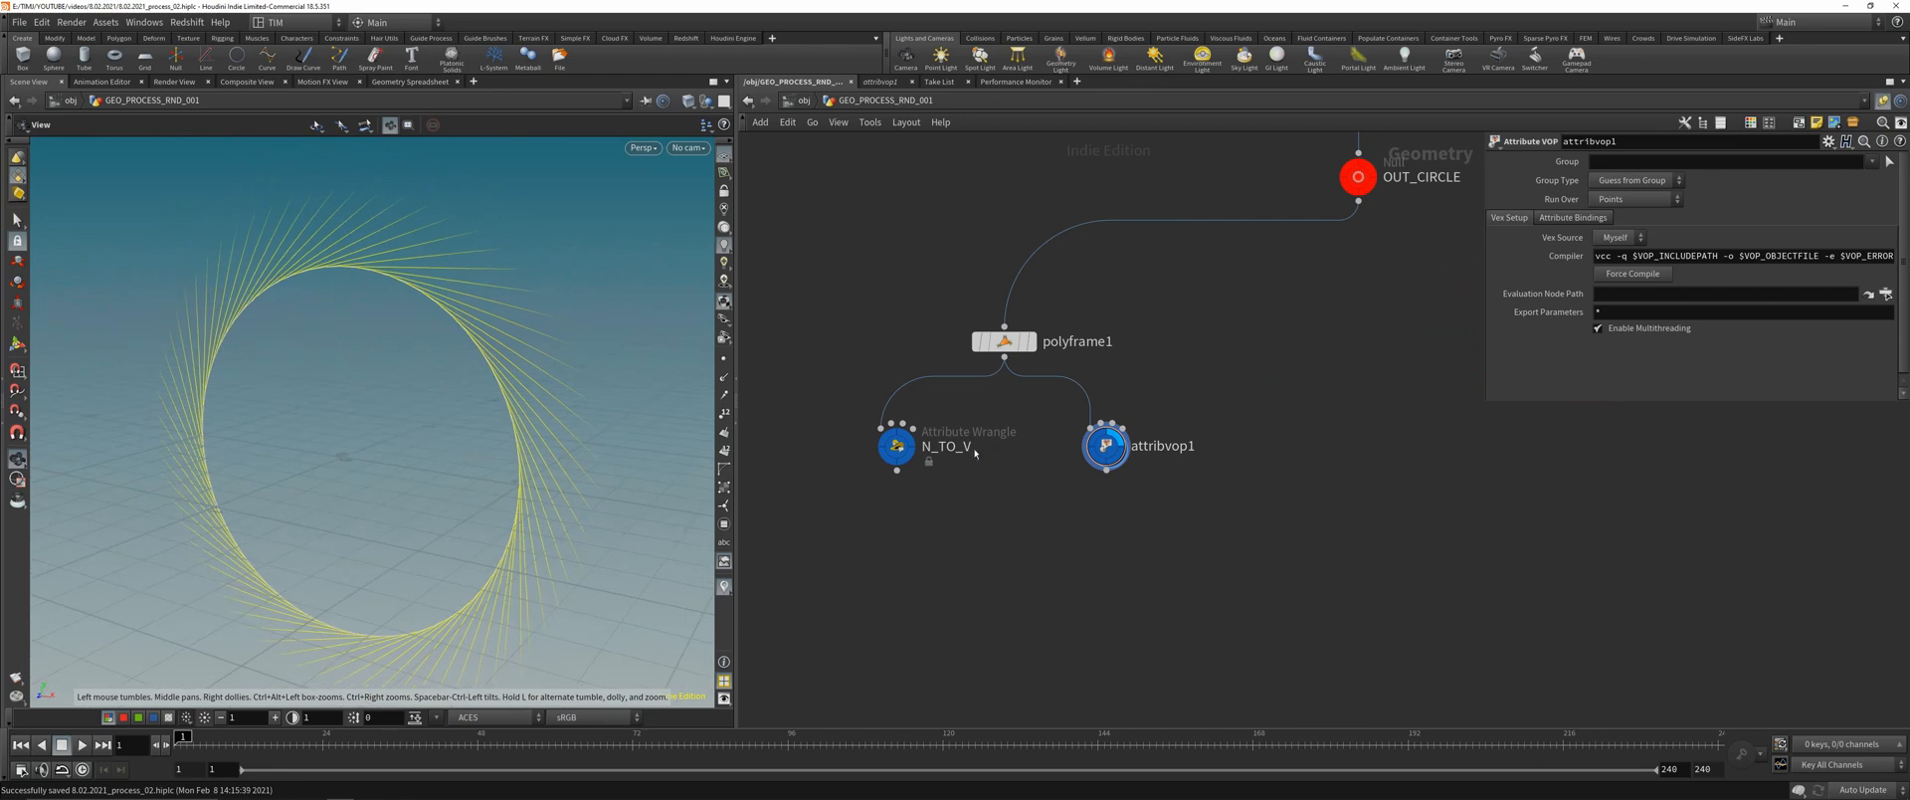
{"action": "key", "text": "Tab"}
{"action": "type", "text": "pop"}
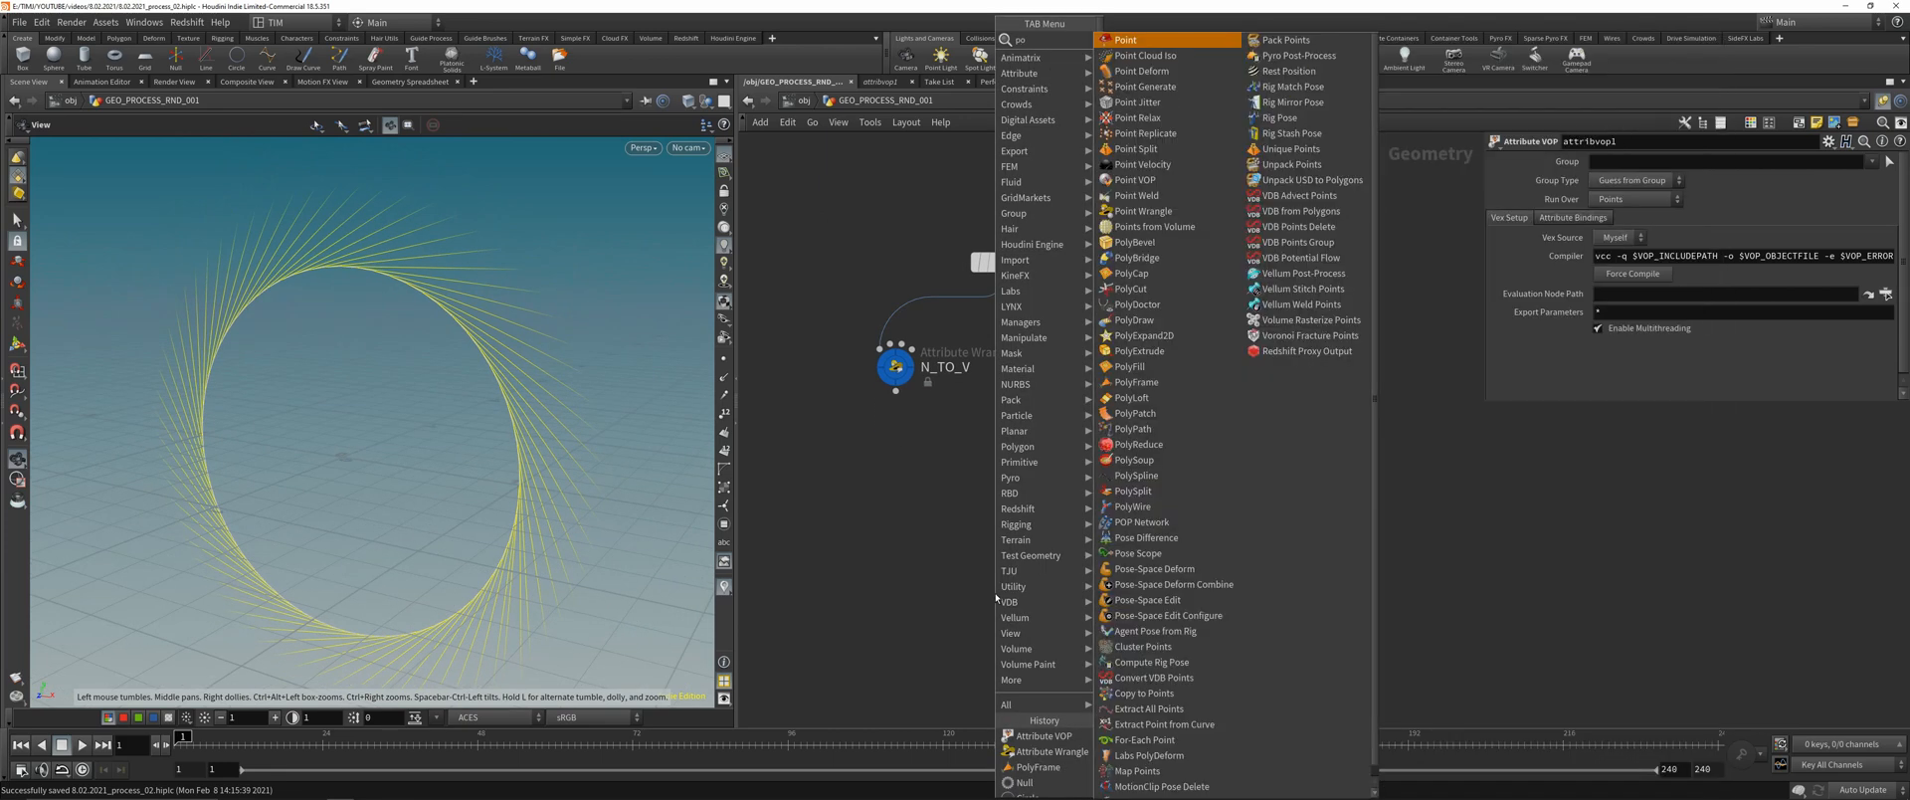
{"action": "key", "text": "Return"}
{"action": "left_click", "coordinate": [998, 597]}
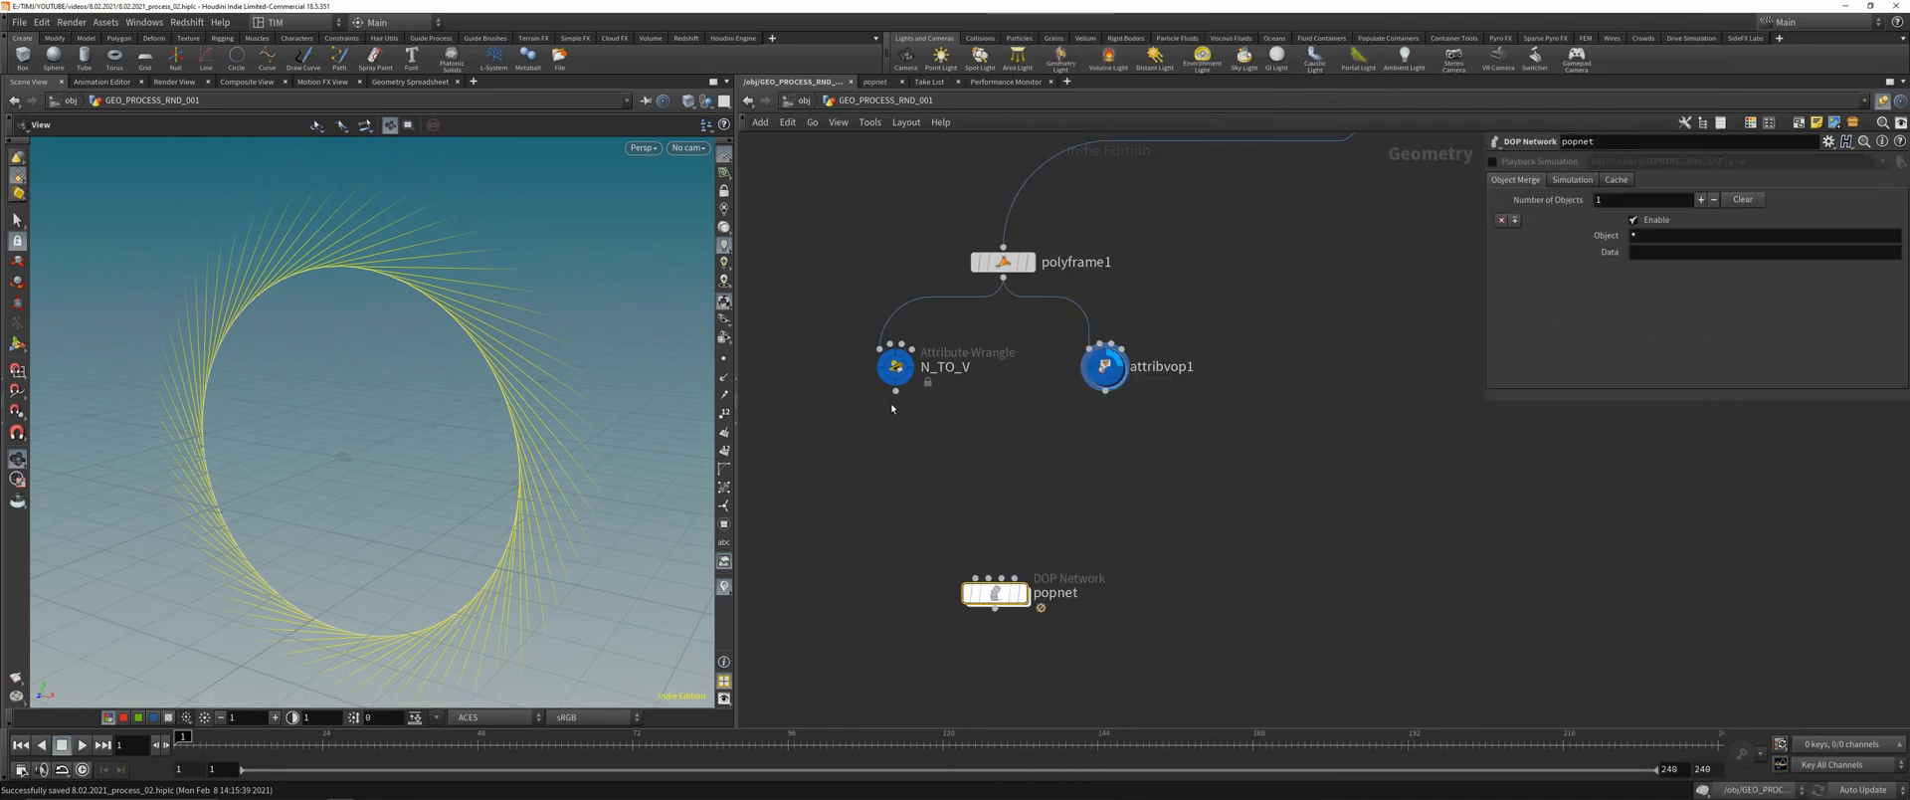
- Wire N_TO_V into popnet's first input, display popnet and enter its network
{"action": "mouse_move", "coordinate": [895, 391]}
{"action": "left_mouse_down"}
{"action": "mouse_move", "coordinate": [911, 471]}
{"action": "mouse_move", "coordinate": [976, 577]}
{"action": "left_mouse_up"}
{"action": "left_click", "coordinate": [1023, 593]}
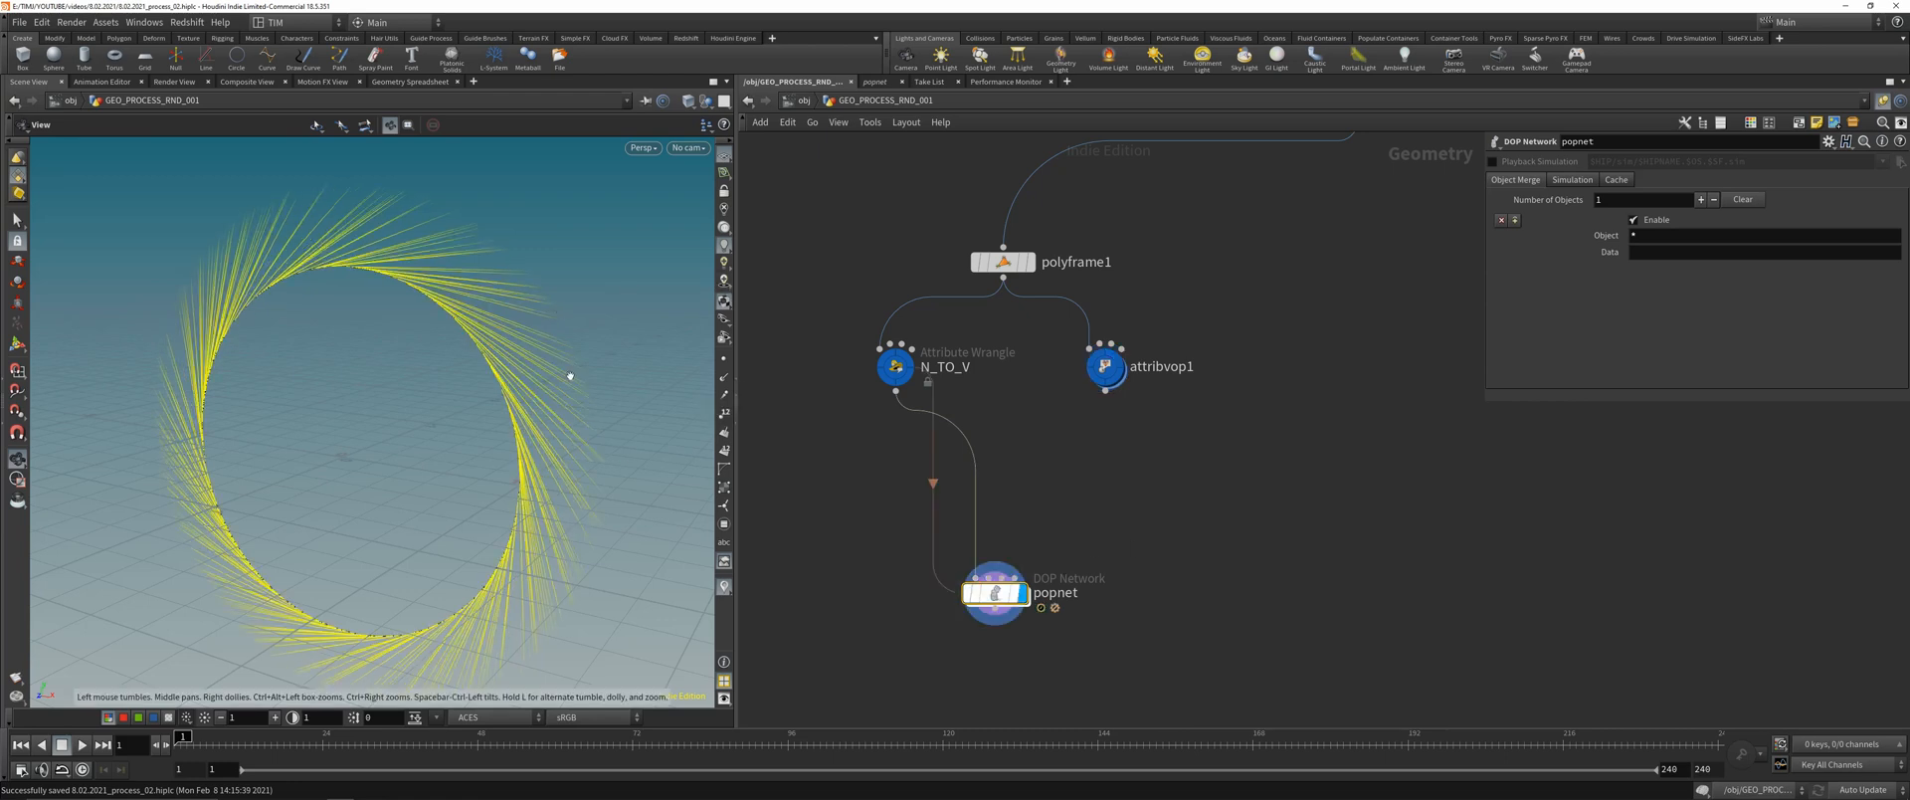
{"action": "double_click", "coordinate": [997, 593]}
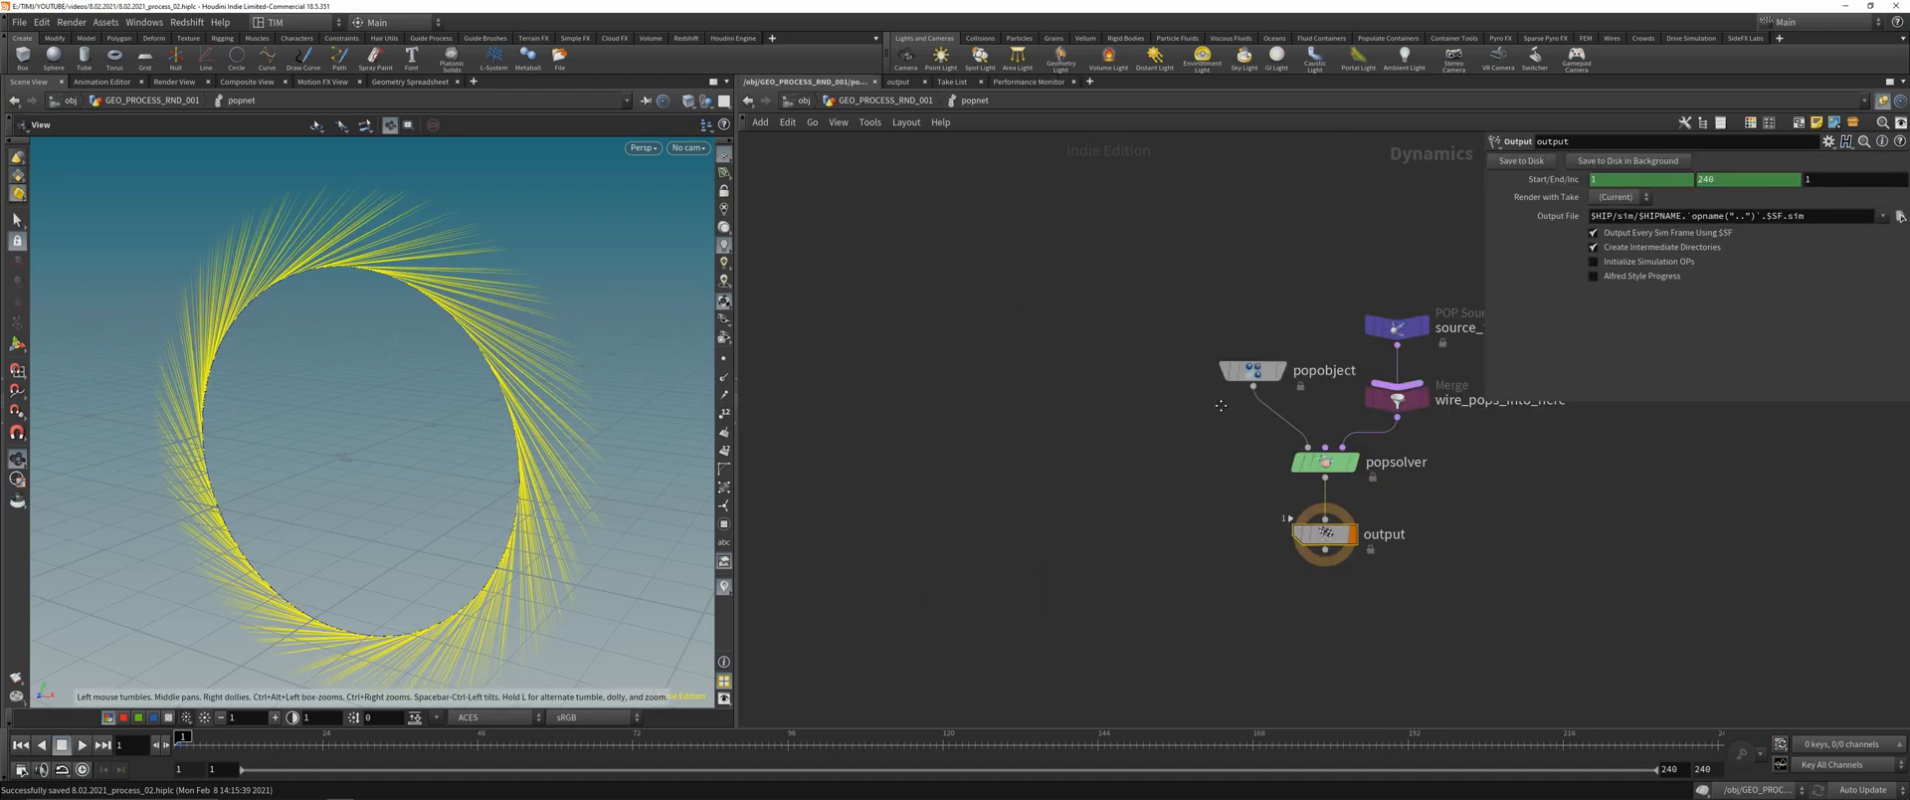
- Spread out the nodes inside popnet, moving source_first_input farther above wire_pops_into_here, and enlarge its parameter display
{"action": "left_click_drag", "start_coordinate": [986, 384], "coordinate": [839, 412]}
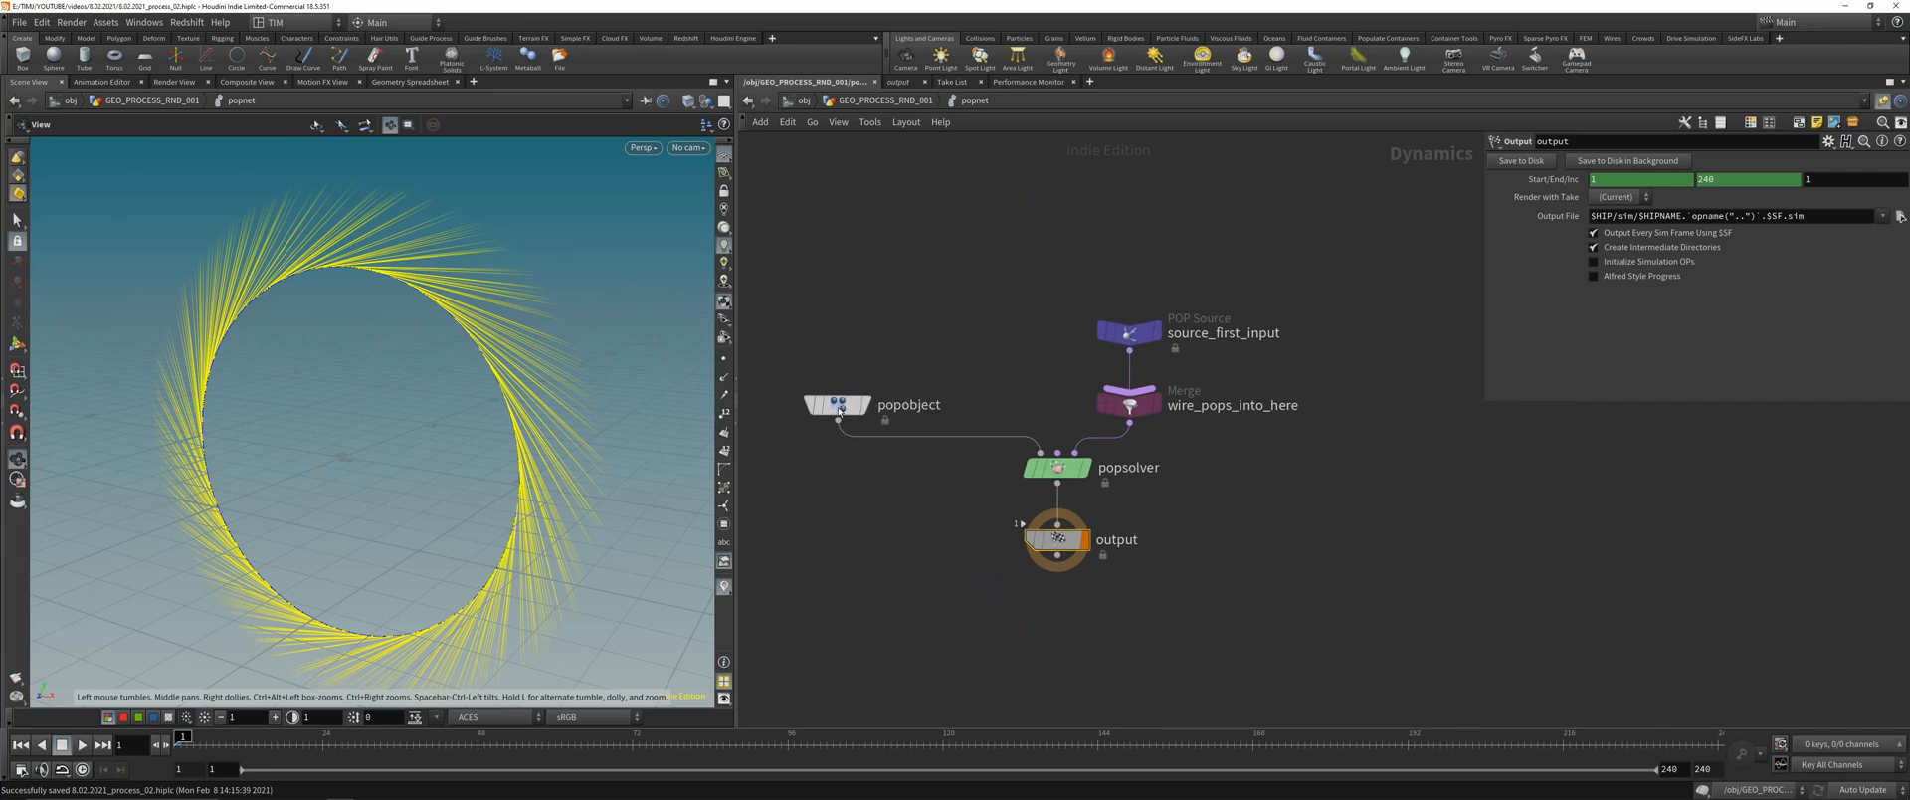
{"action": "left_click_drag", "start_coordinate": [1044, 251], "coordinate": [1181, 359]}
{"action": "left_click_drag", "start_coordinate": [1128, 335], "coordinate": [1128, 212]}
{"action": "middle_click_drag", "start_coordinate": [1037, 310], "coordinate": [1020, 399]}
{"action": "left_click_drag", "start_coordinate": [1020, 228], "coordinate": [1209, 381]}
{"action": "left_click_drag", "start_coordinate": [1483, 402], "coordinate": [1376, 510]}
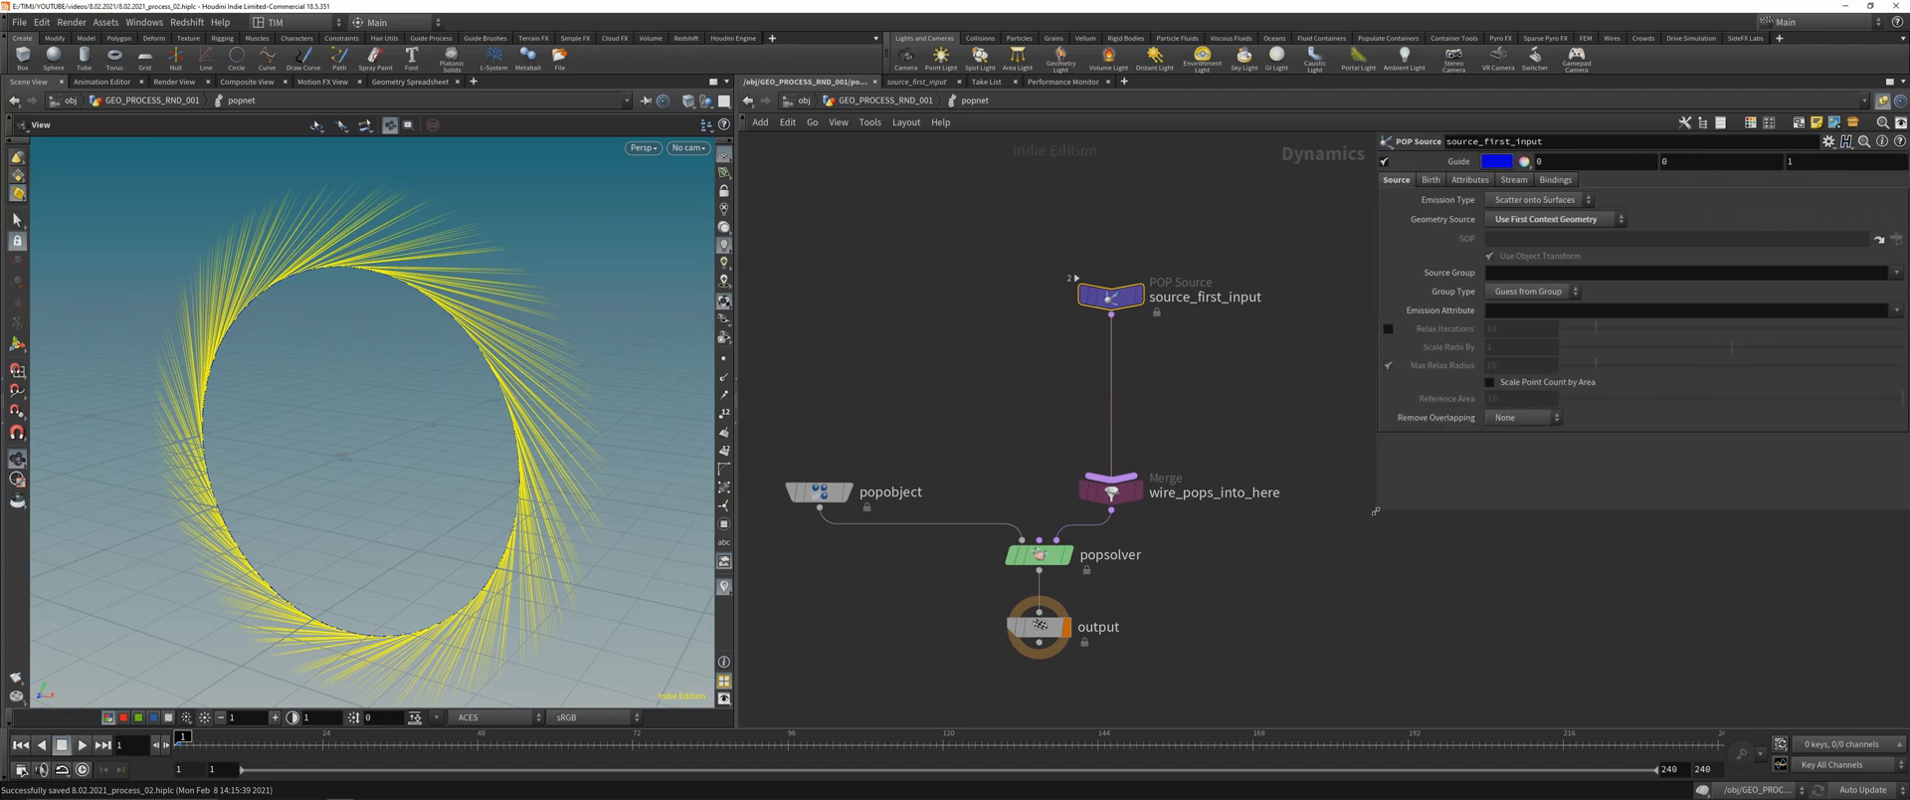
- Try Set initial velocity as the Initial Velocity mode in source_first_input's attributes
{"action": "left_click", "coordinate": [1476, 181]}
{"action": "left_click", "coordinate": [1511, 182]}
{"action": "left_click", "coordinate": [1475, 182]}
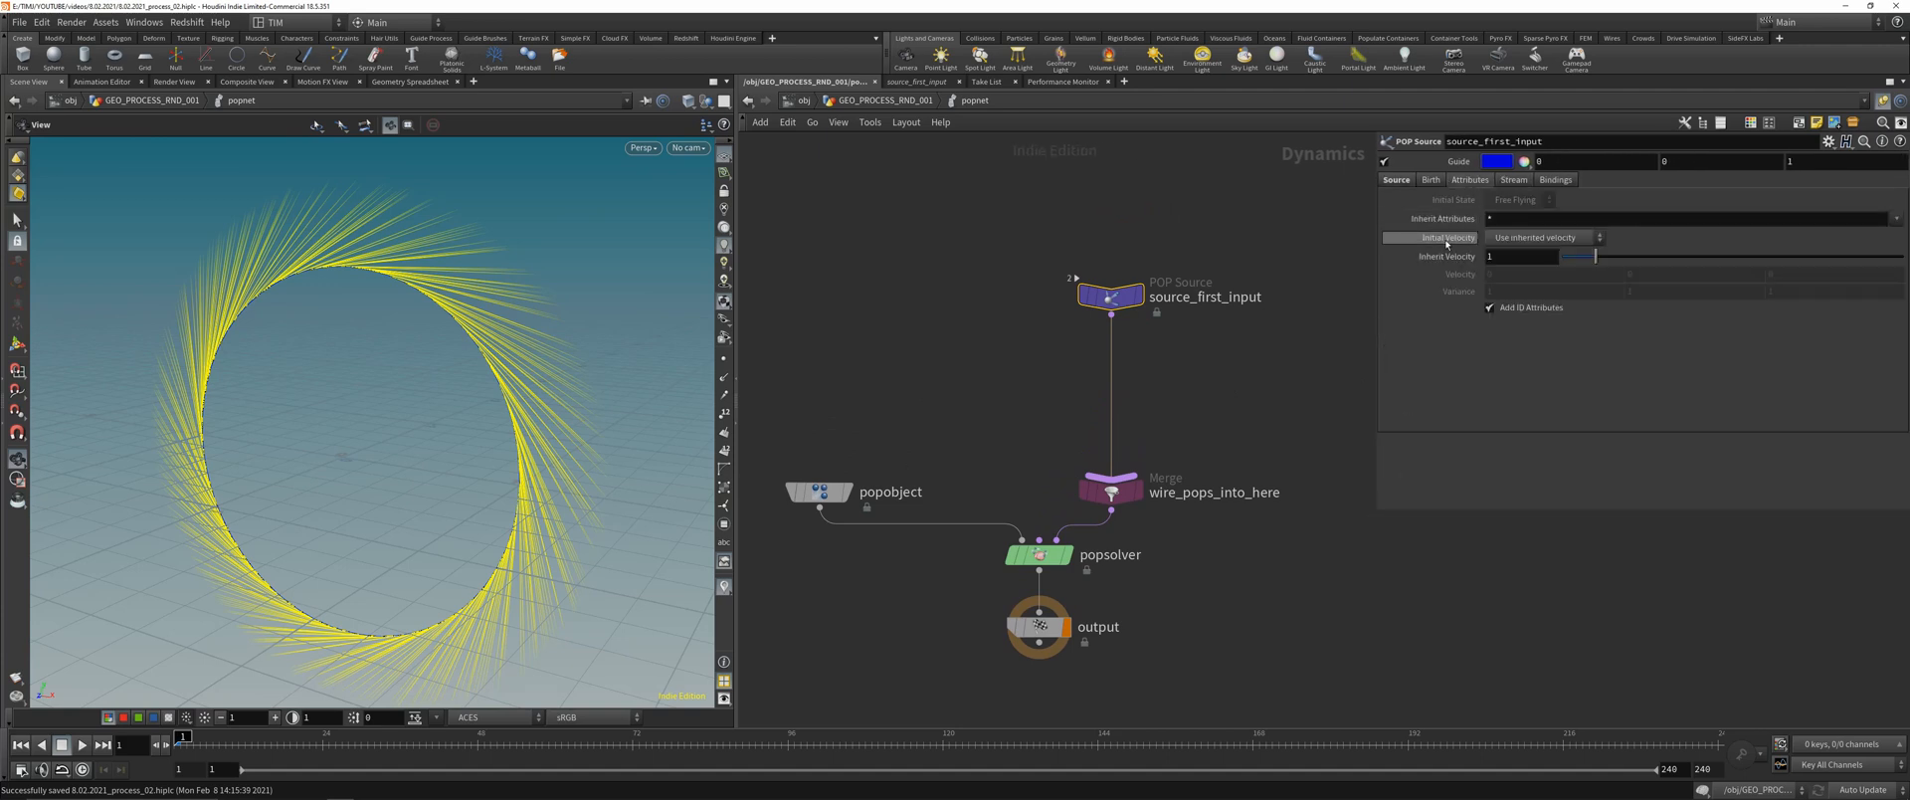
{"action": "left_click", "coordinate": [1504, 239]}
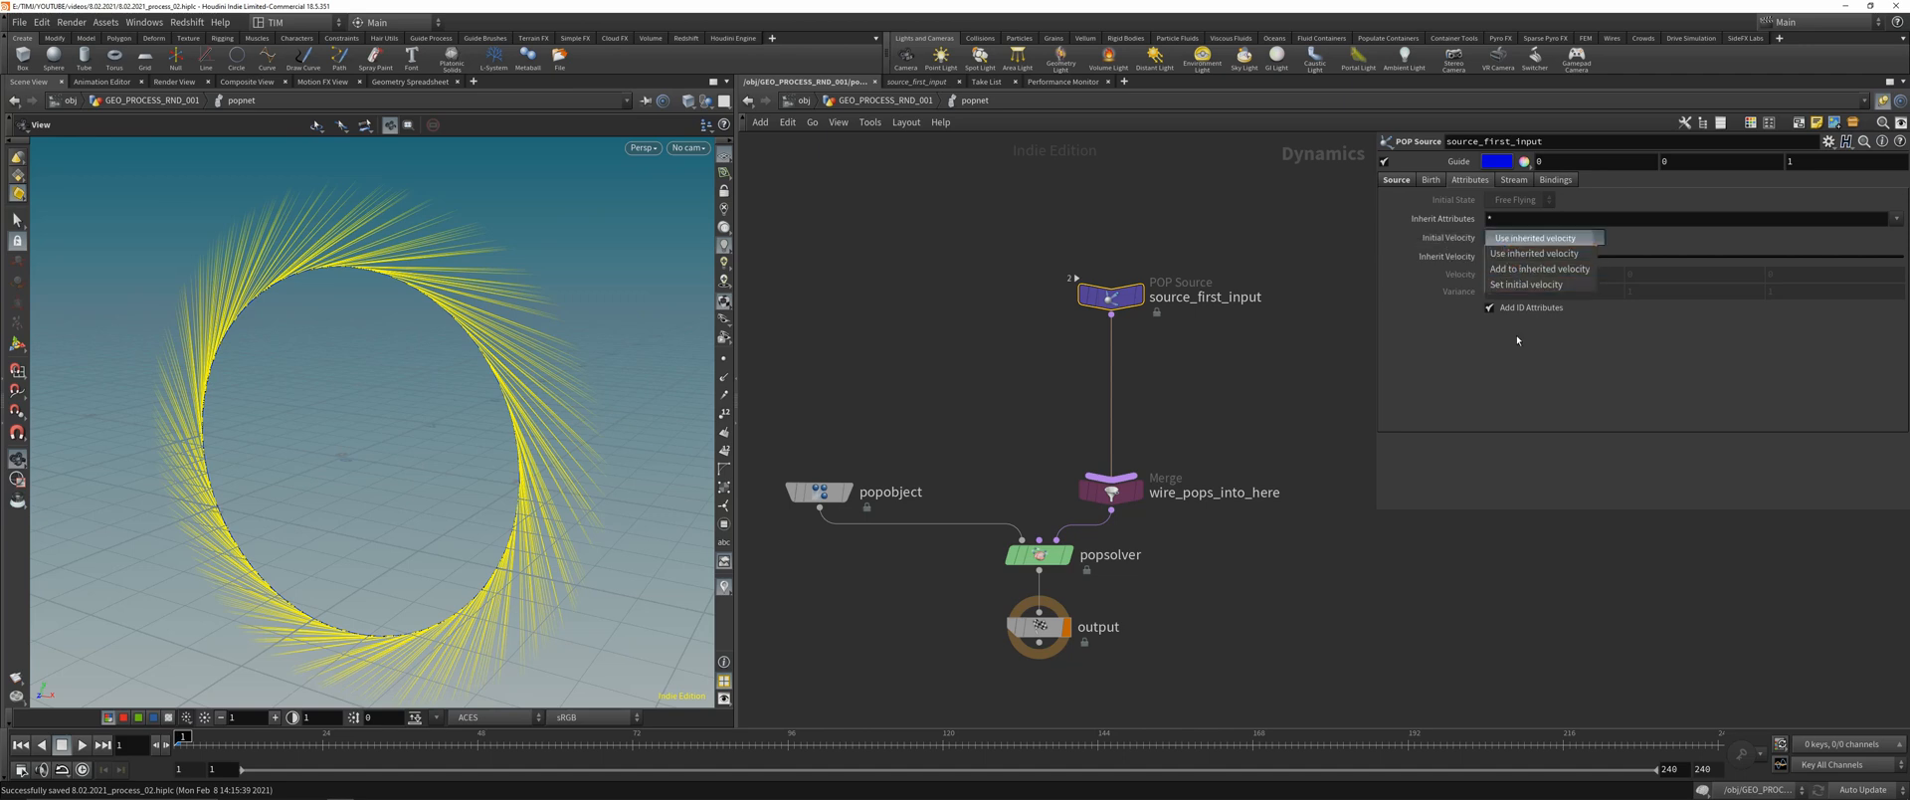
{"action": "left_click", "coordinate": [1526, 285]}
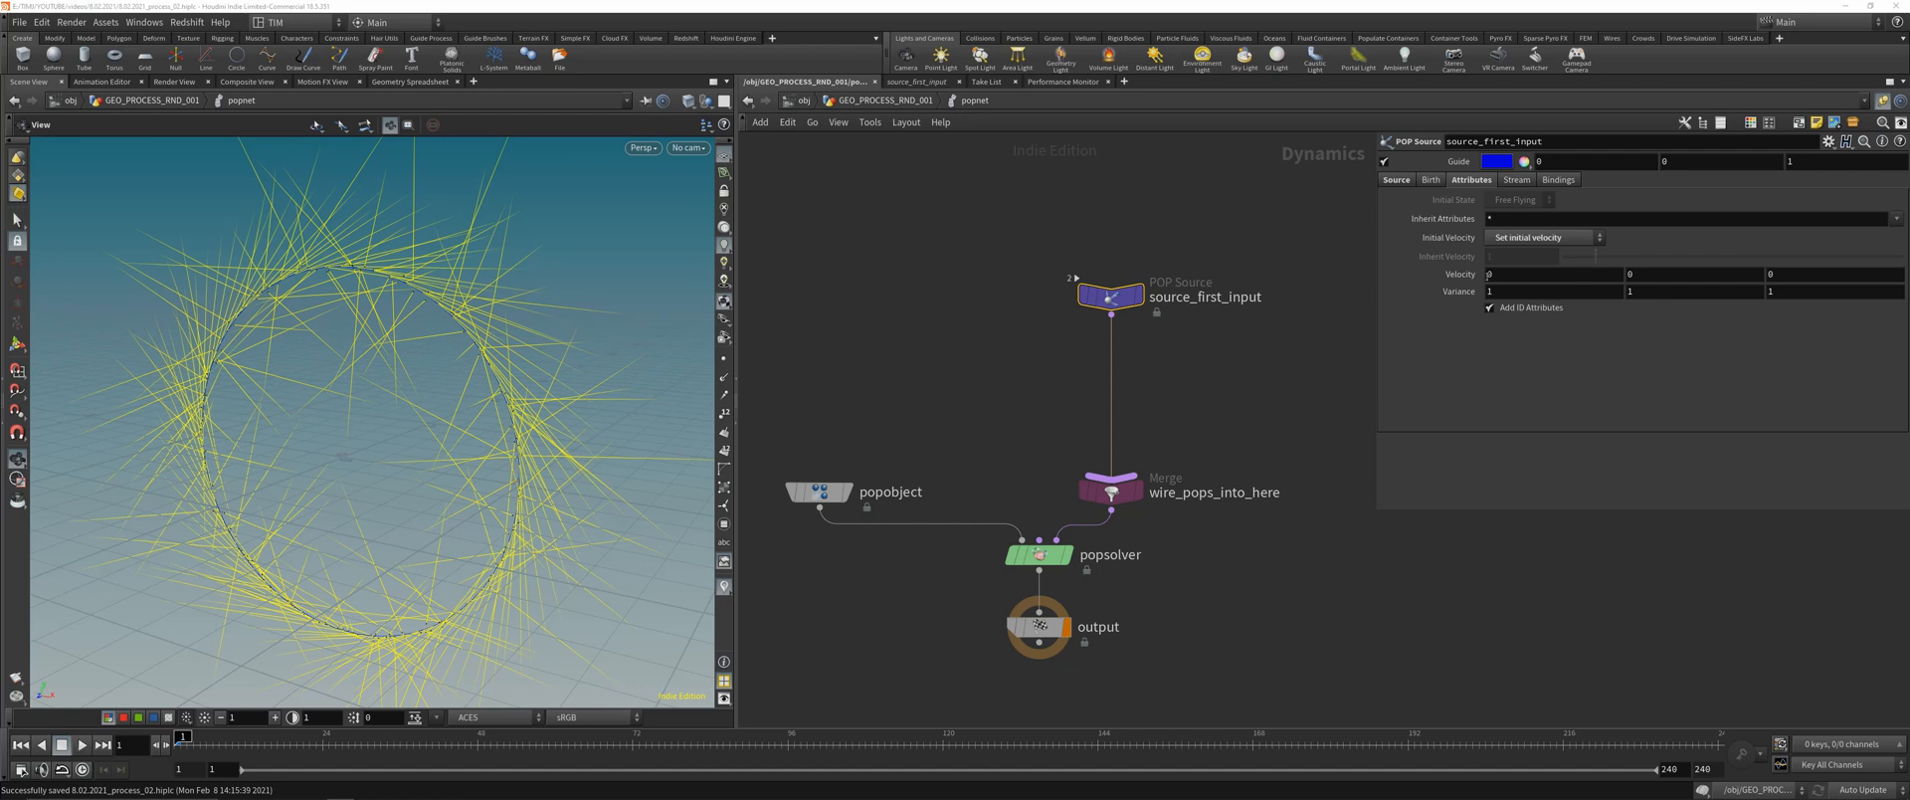
- Try Add to inherited velocity on source_first_input with a variance of 0.2 on all three axes, inspecting the trails
{"action": "left_click", "coordinate": [1516, 234]}
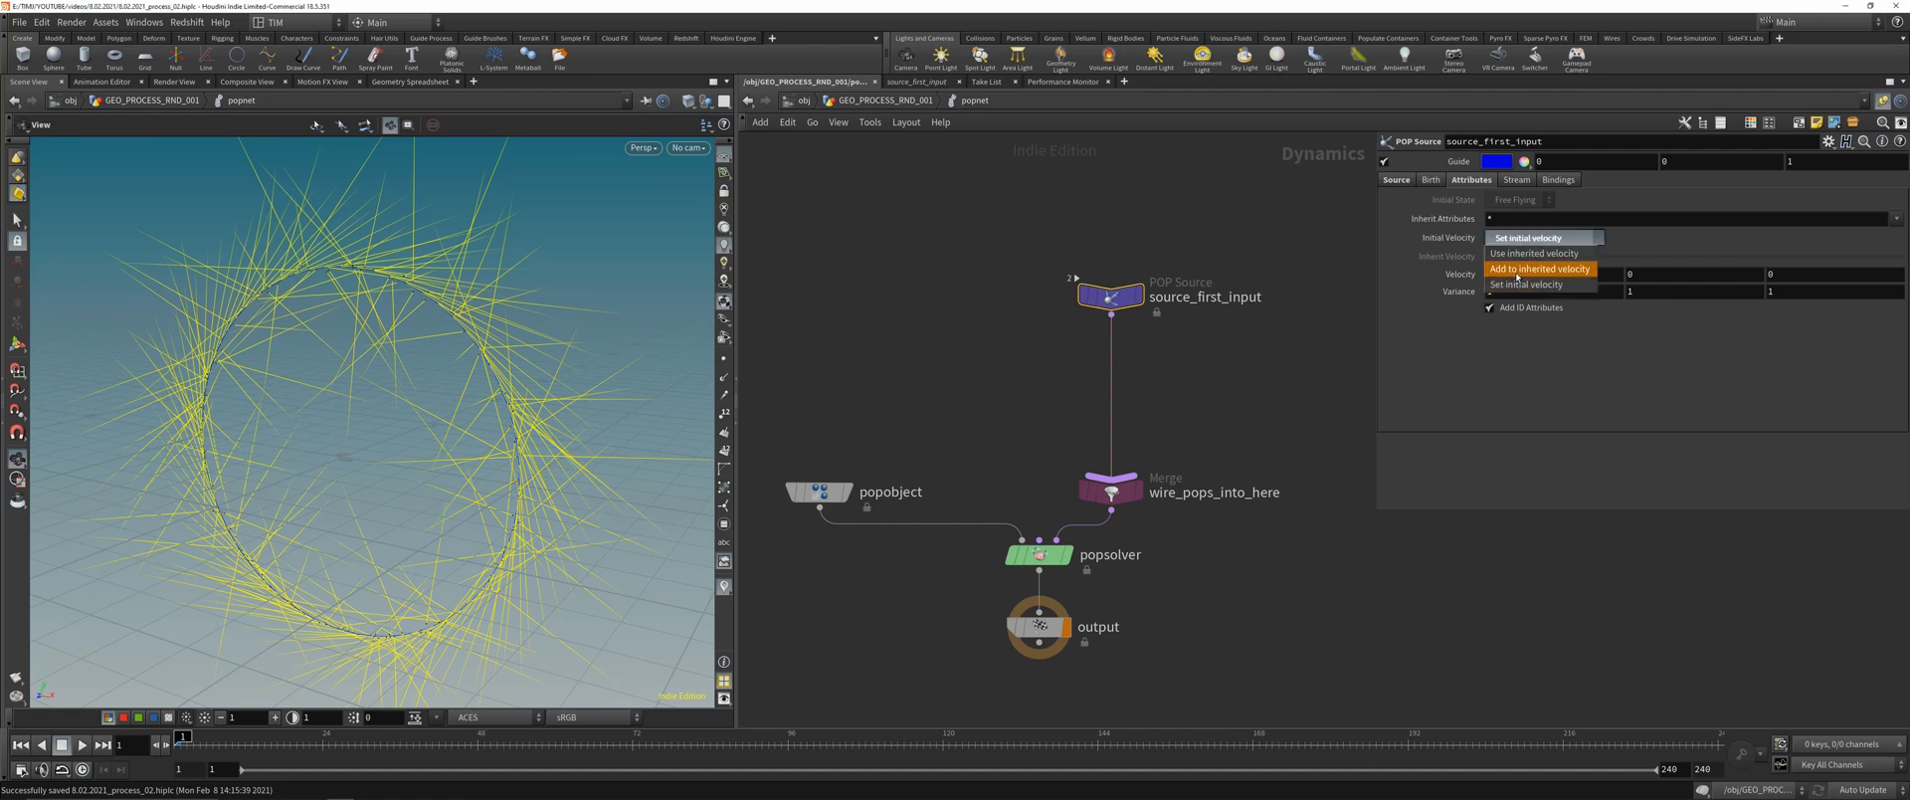
{"action": "left_click", "coordinate": [1537, 282]}
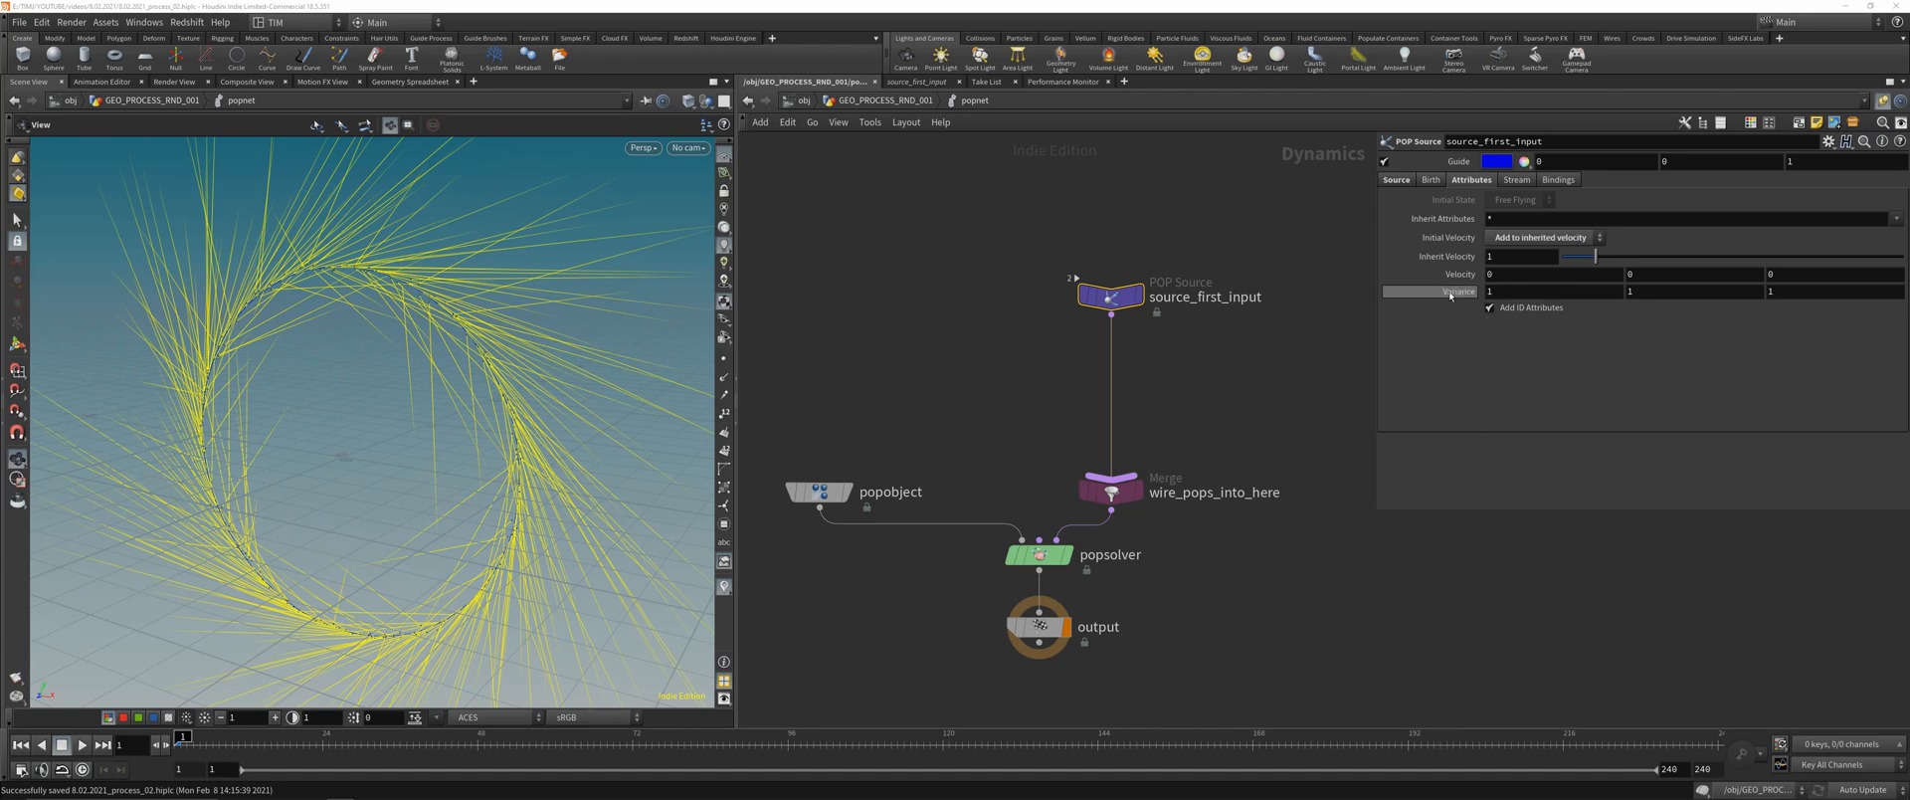
{"action": "middle_click_drag", "start_coordinate": [1450, 294], "coordinate": [1381, 293]}
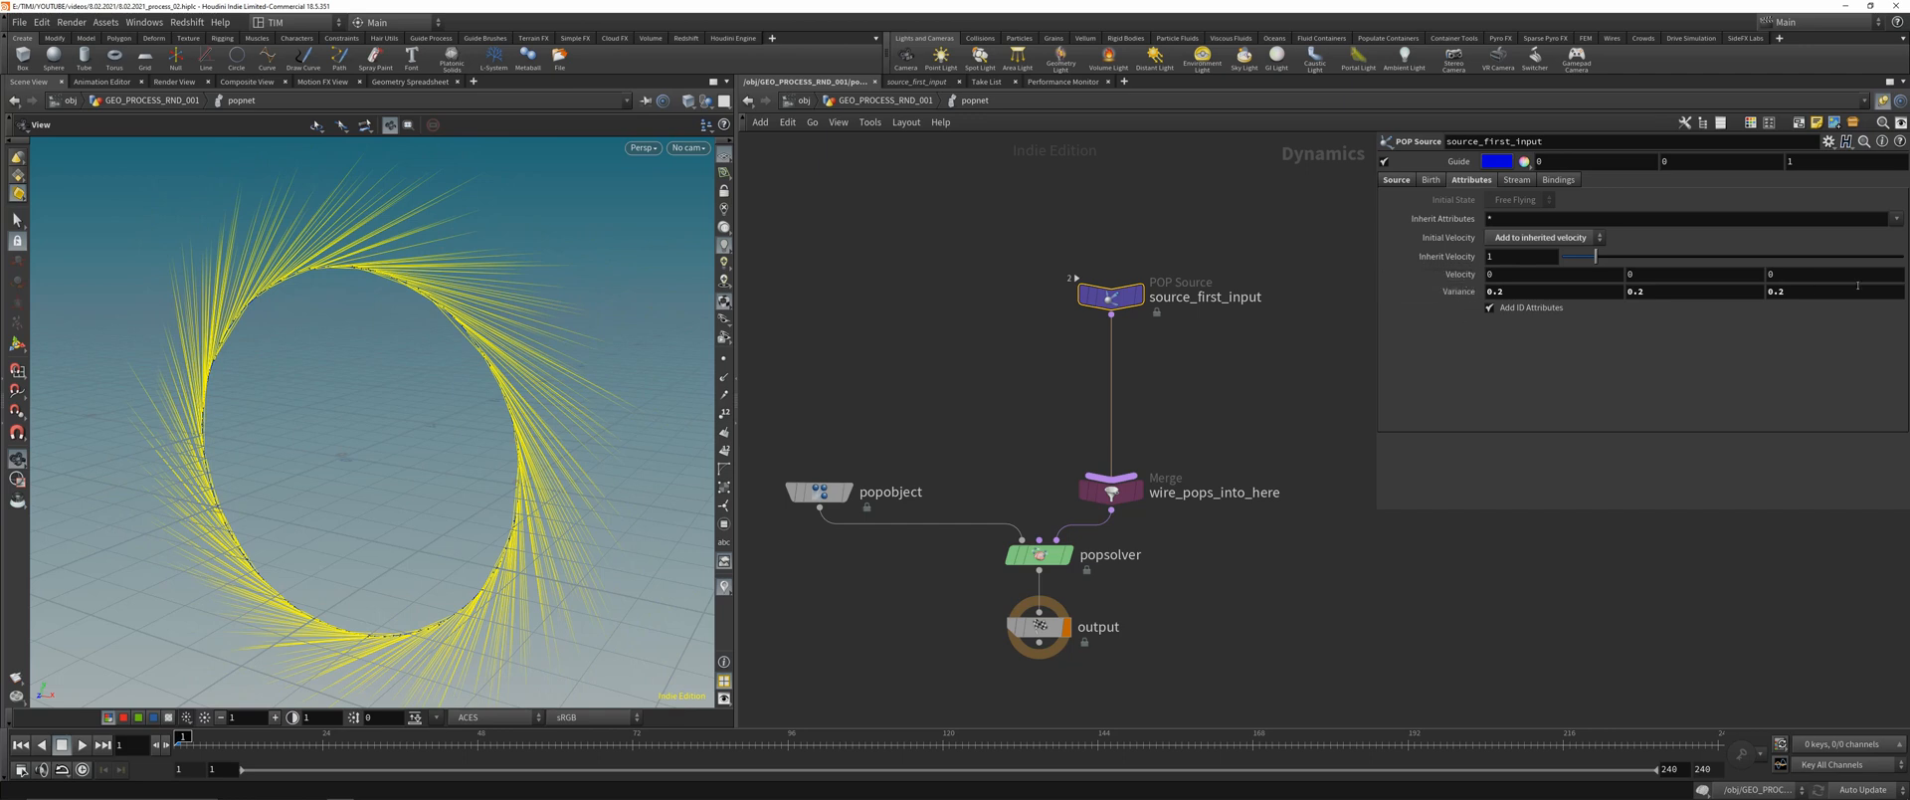
{"action": "left_click_drag", "start_coordinate": [530, 448], "coordinate": [572, 450]}
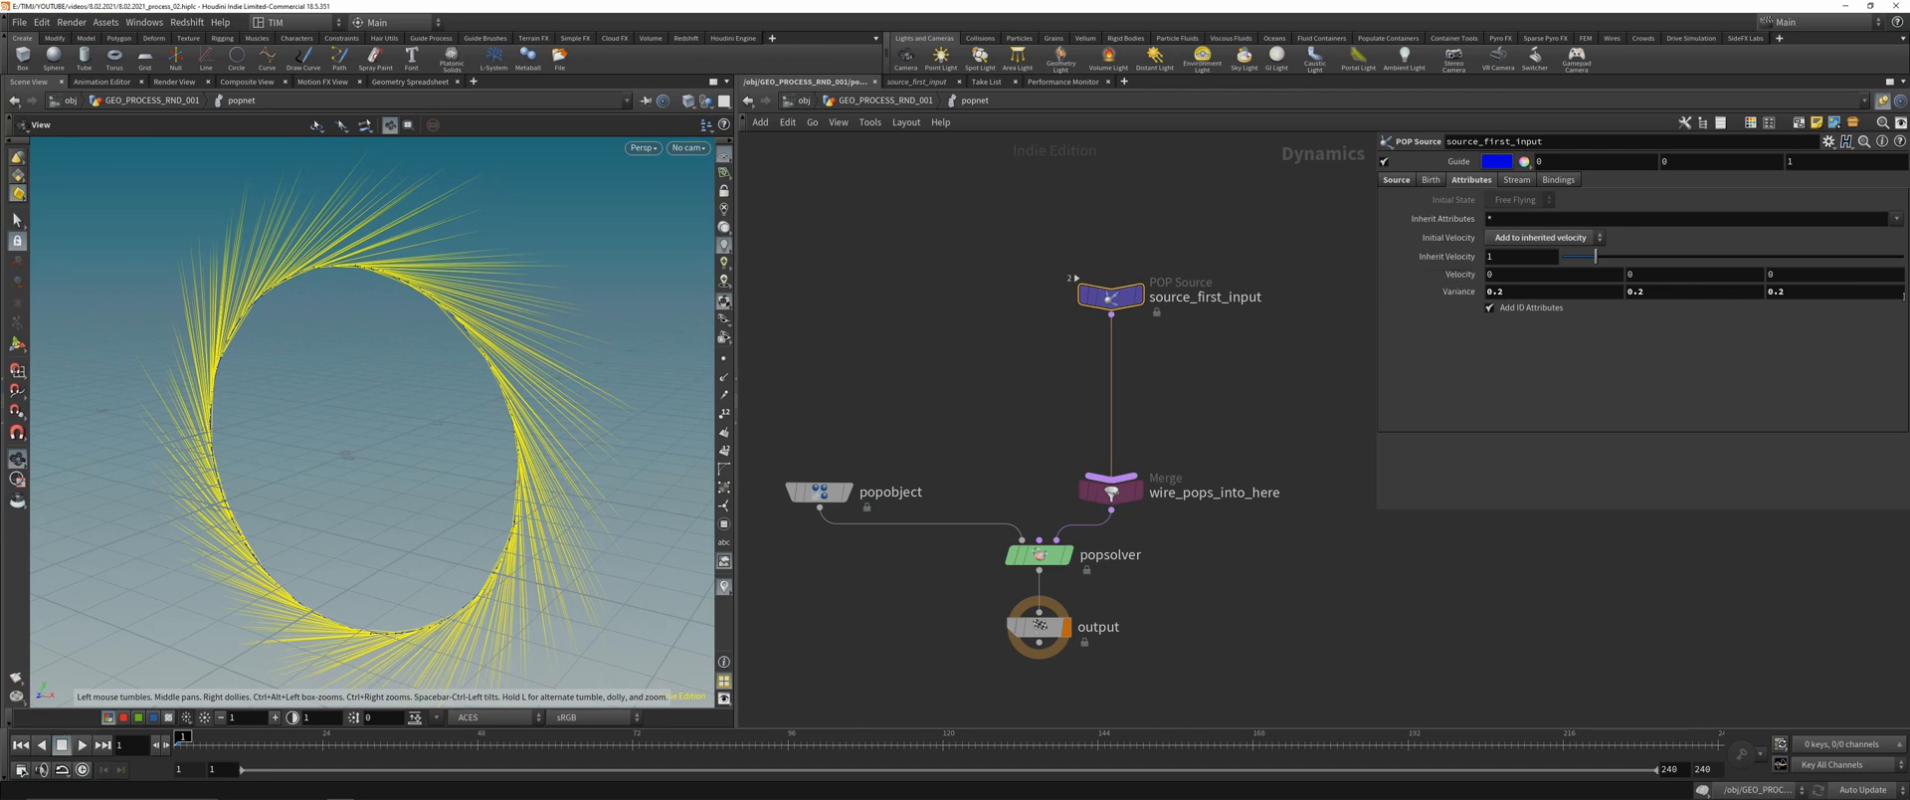
{"action": "left_click_drag", "start_coordinate": [360, 401], "coordinate": [590, 355]}
- Set source_first_input's Initial Velocity to Use inherited velocity and save the scene
{"action": "left_click", "coordinate": [1530, 244]}
{"action": "left_click", "coordinate": [1533, 253]}
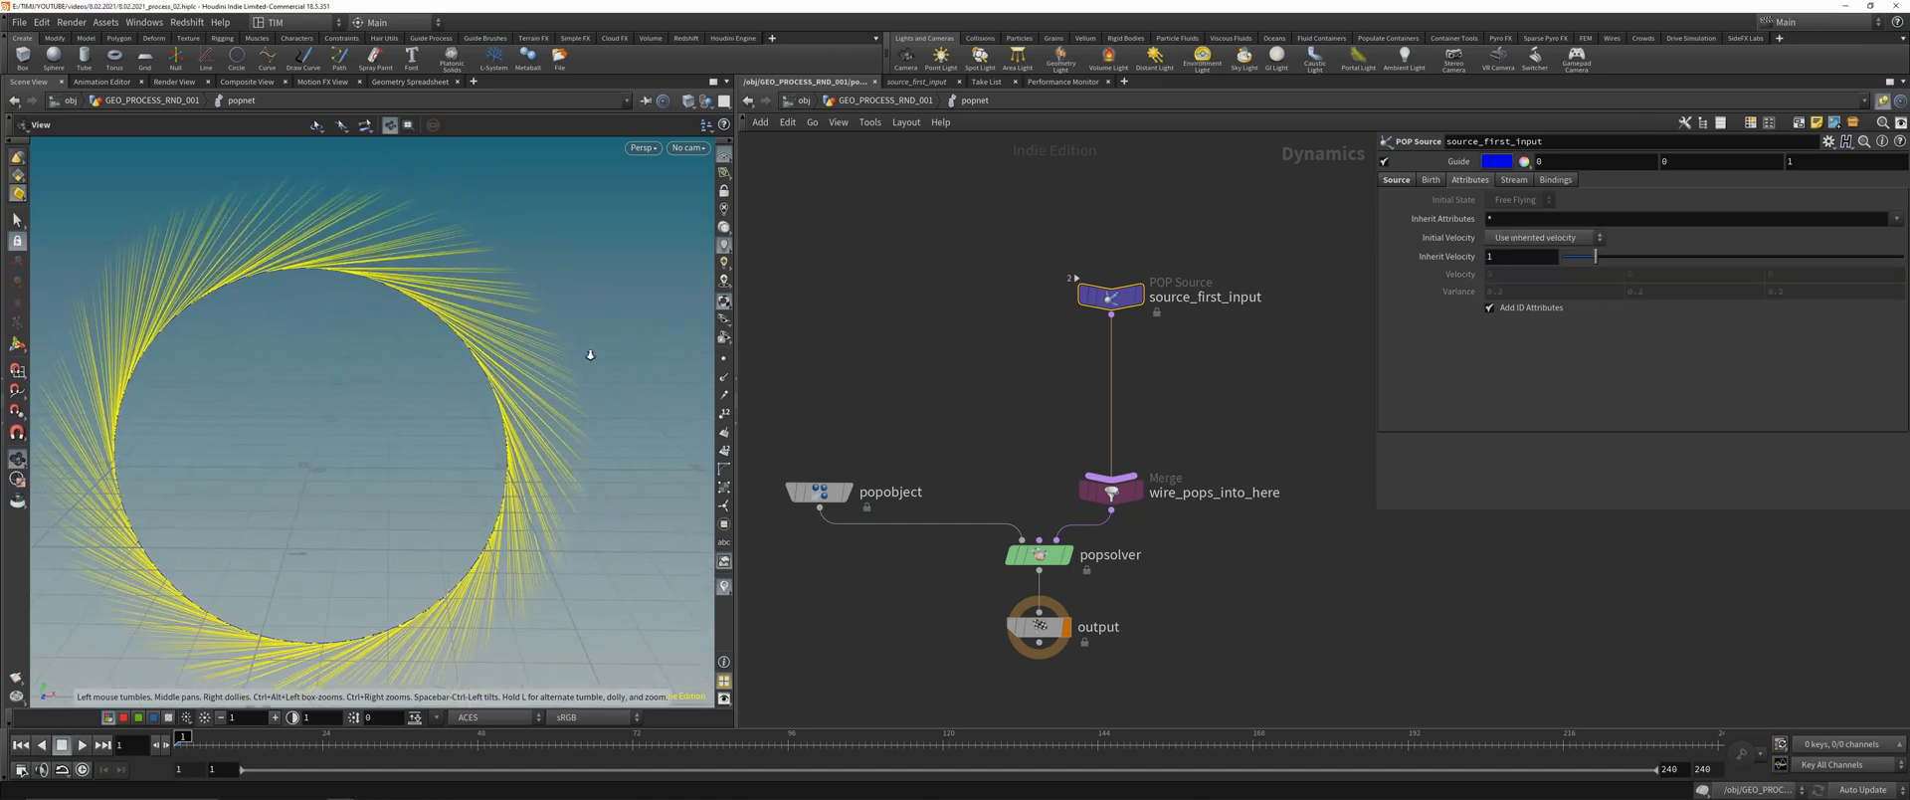
{"action": "key", "text": "ctrl+s"}
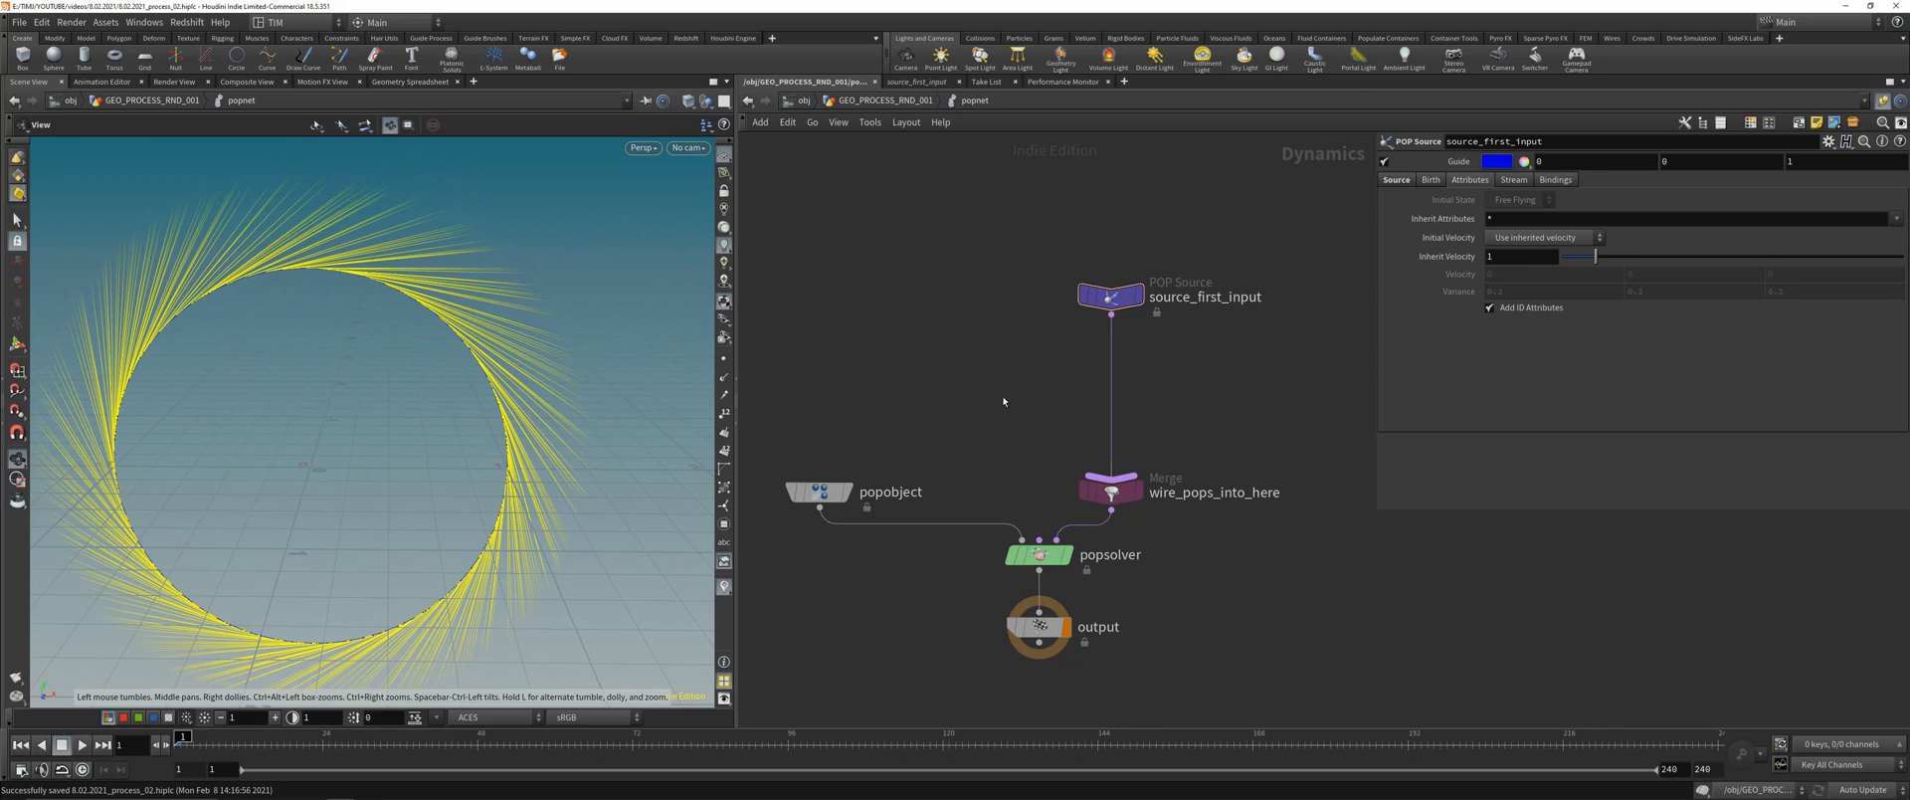
- Return to the geometry network and turn off the velocity trail visualizer in the viewport
{"action": "key", "text": "u"}
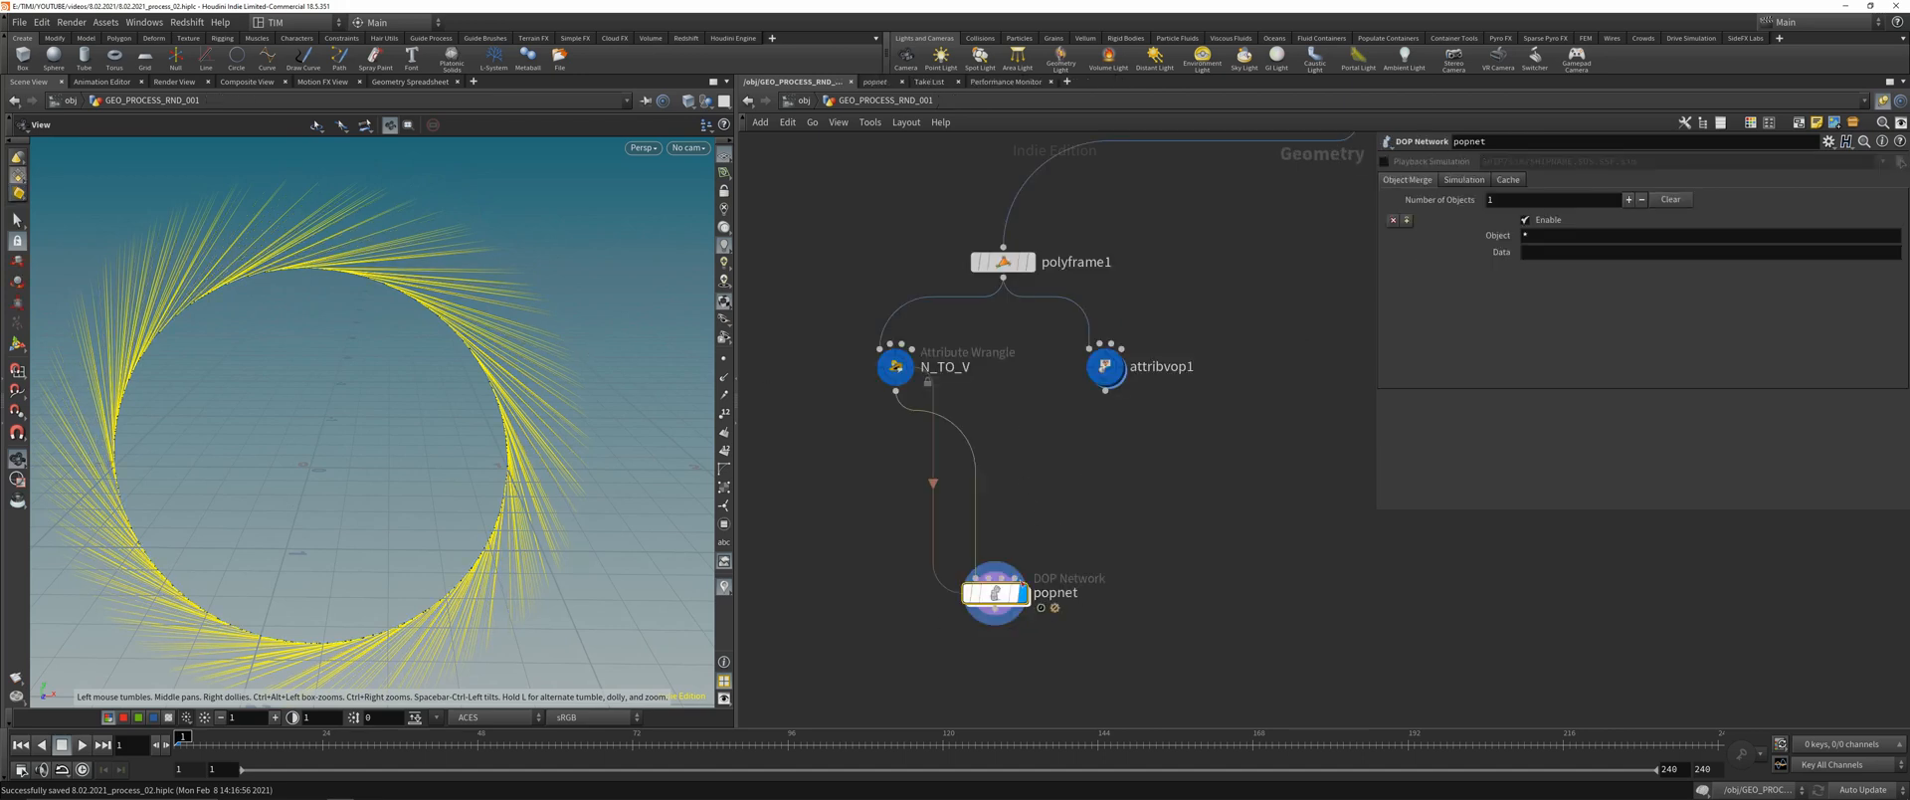
{"action": "left_click_drag", "start_coordinate": [543, 439], "coordinate": [552, 393]}
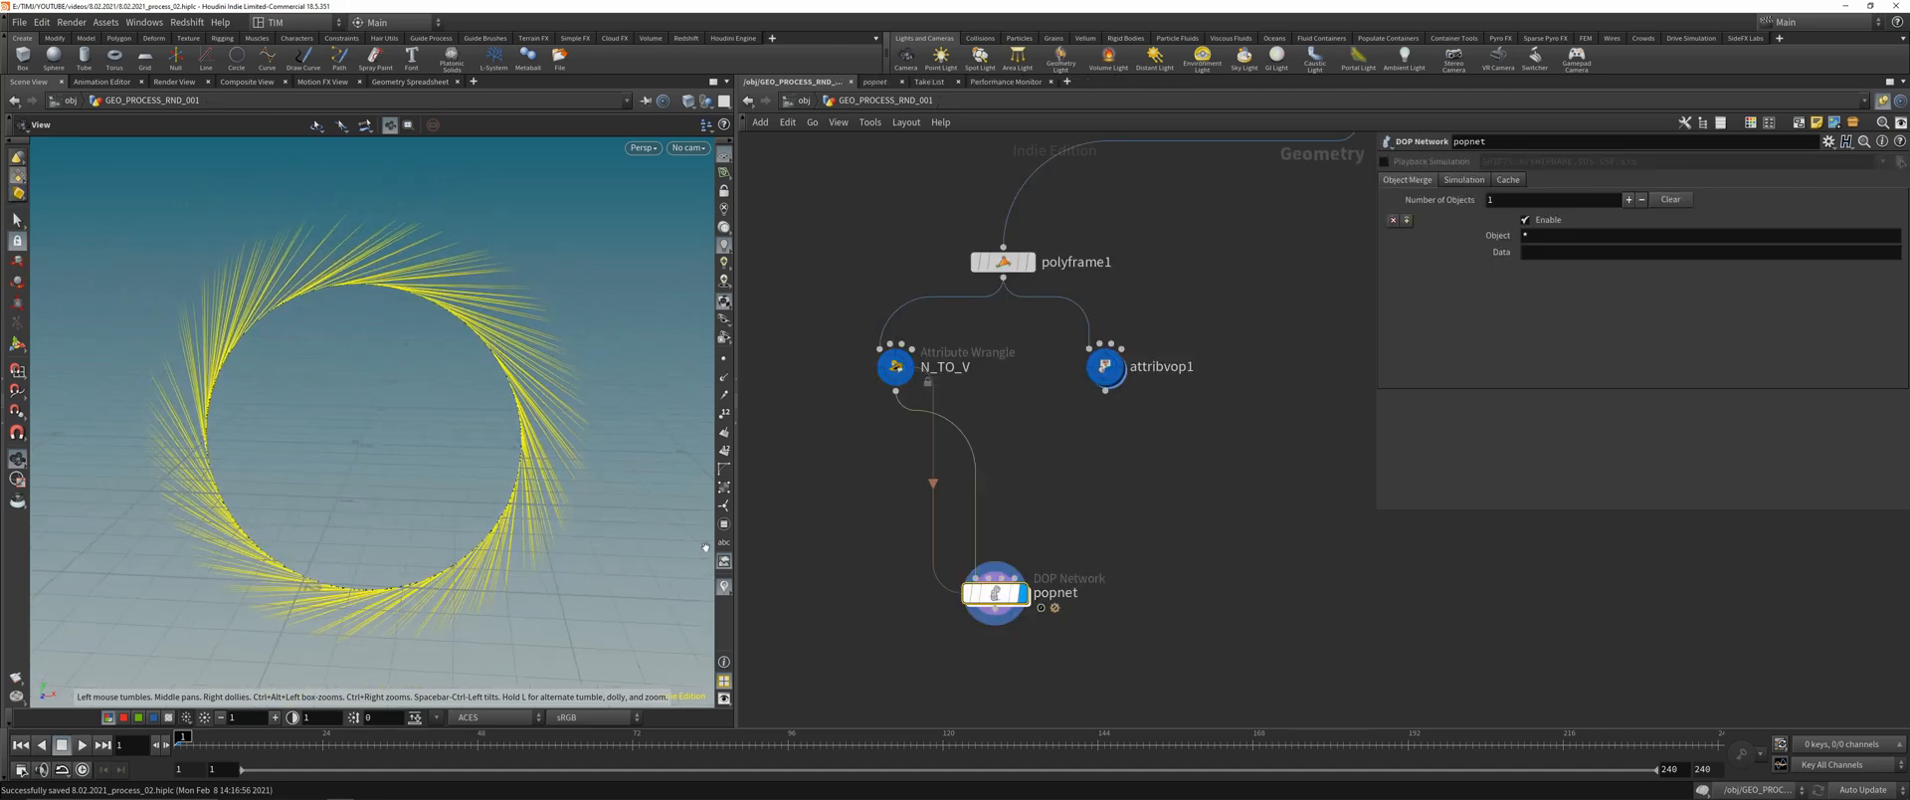
{"action": "right_click", "coordinate": [729, 592]}
{"action": "left_click", "coordinate": [734, 570]}
- Play the popnet simulation, examine the particle spread around the circle from several angles, and scrub to frame 55
{"action": "key", "text": "Up"}
{"action": "right_click_drag", "start_coordinate": [503, 400], "coordinate": [418, 557]}
{"action": "middle_click_drag", "start_coordinate": [477, 348], "coordinate": [469, 384]}
{"action": "right_click_drag", "start_coordinate": [469, 384], "coordinate": [348, 557]}
{"action": "middle_click_drag", "start_coordinate": [348, 557], "coordinate": [410, 485]}
{"action": "left_click_drag", "start_coordinate": [411, 484], "coordinate": [465, 286]}
{"action": "middle_click_drag", "start_coordinate": [465, 286], "coordinate": [462, 397]}
{"action": "right_click_drag", "start_coordinate": [463, 397], "coordinate": [550, 328]}
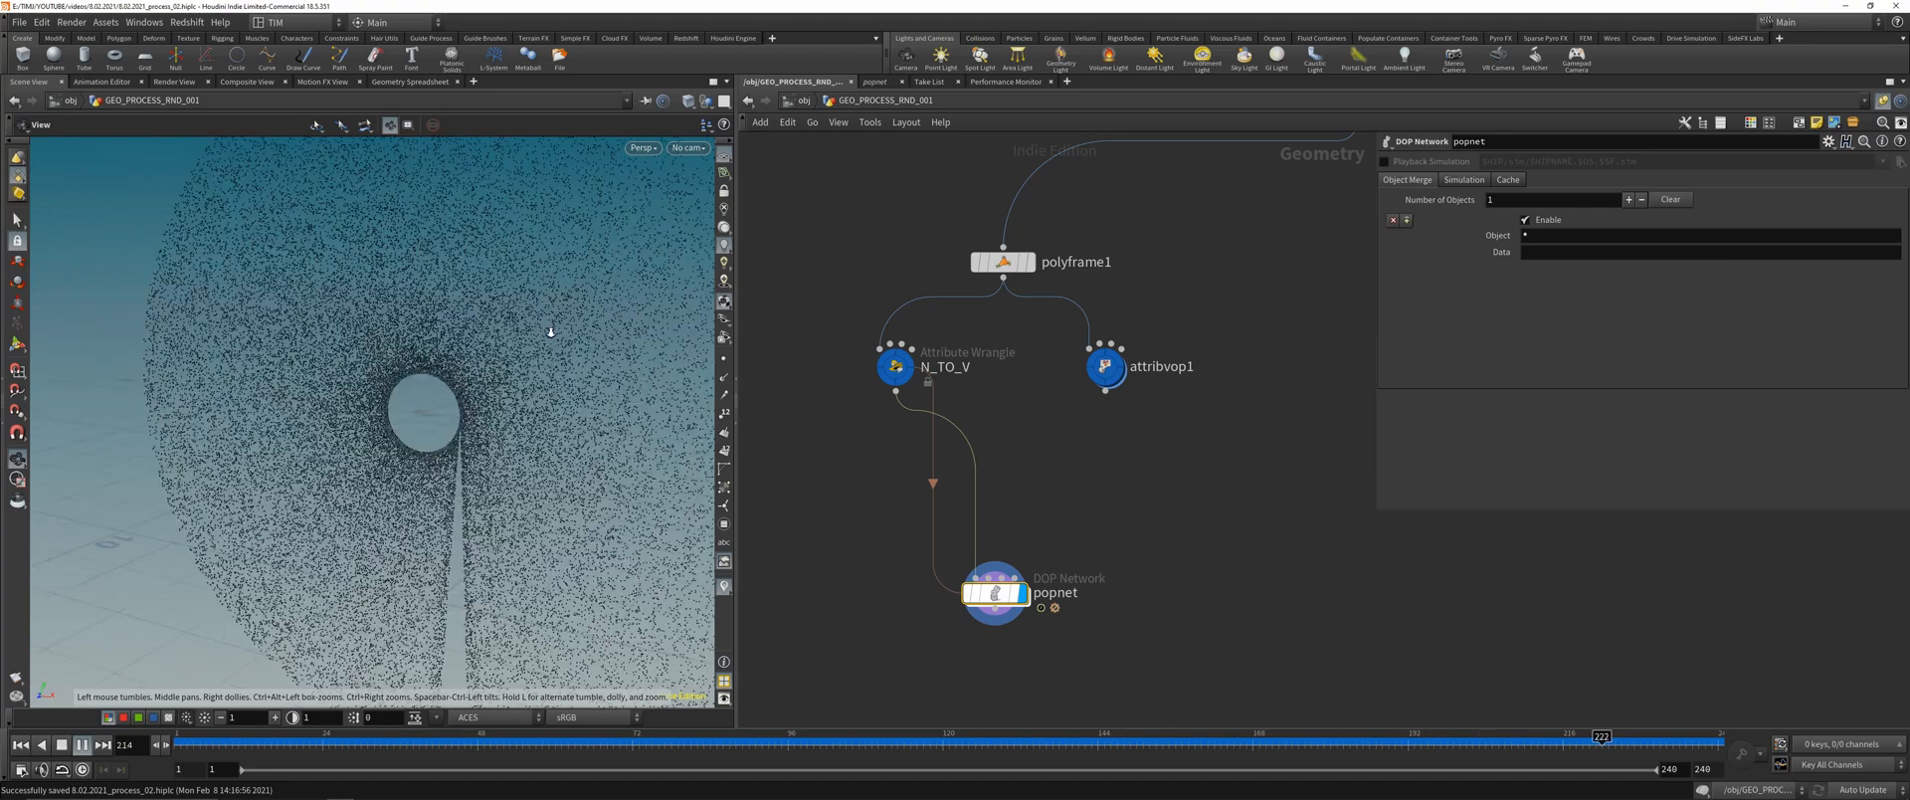
{"action": "left_click_drag", "start_coordinate": [687, 747], "coordinate": [822, 663]}
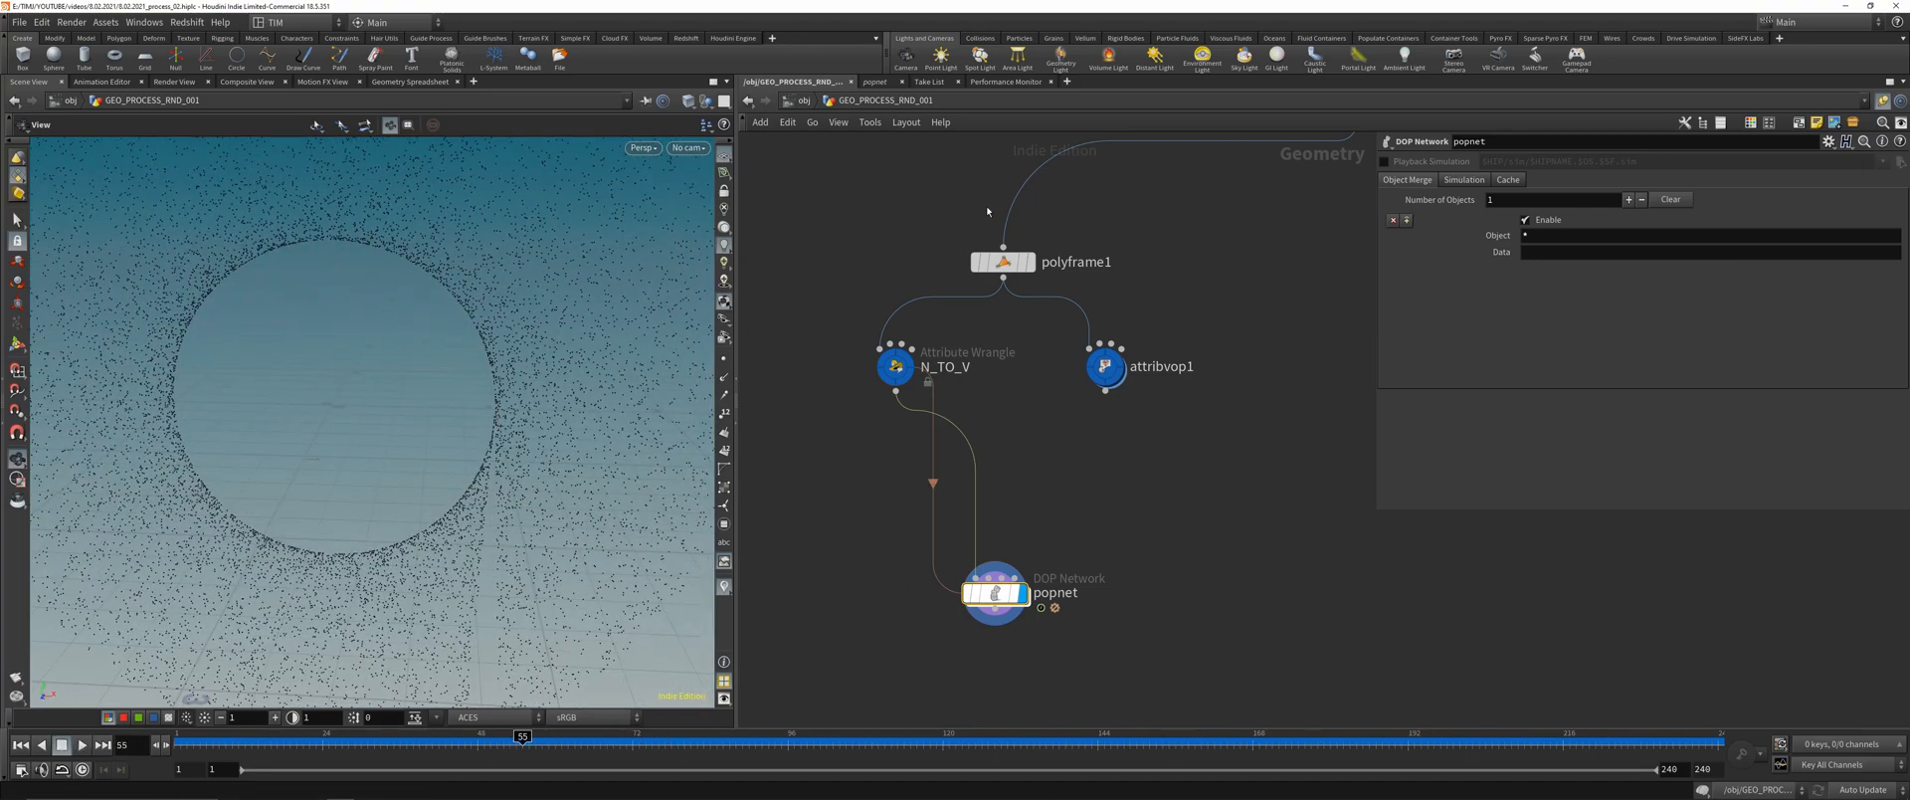
- Display polyframe1 with its point normals shown and inspect the tangents around the circle
{"action": "left_click", "coordinate": [1029, 262]}
{"action": "middle_click_drag", "start_coordinate": [1130, 258], "coordinate": [1130, 315]}
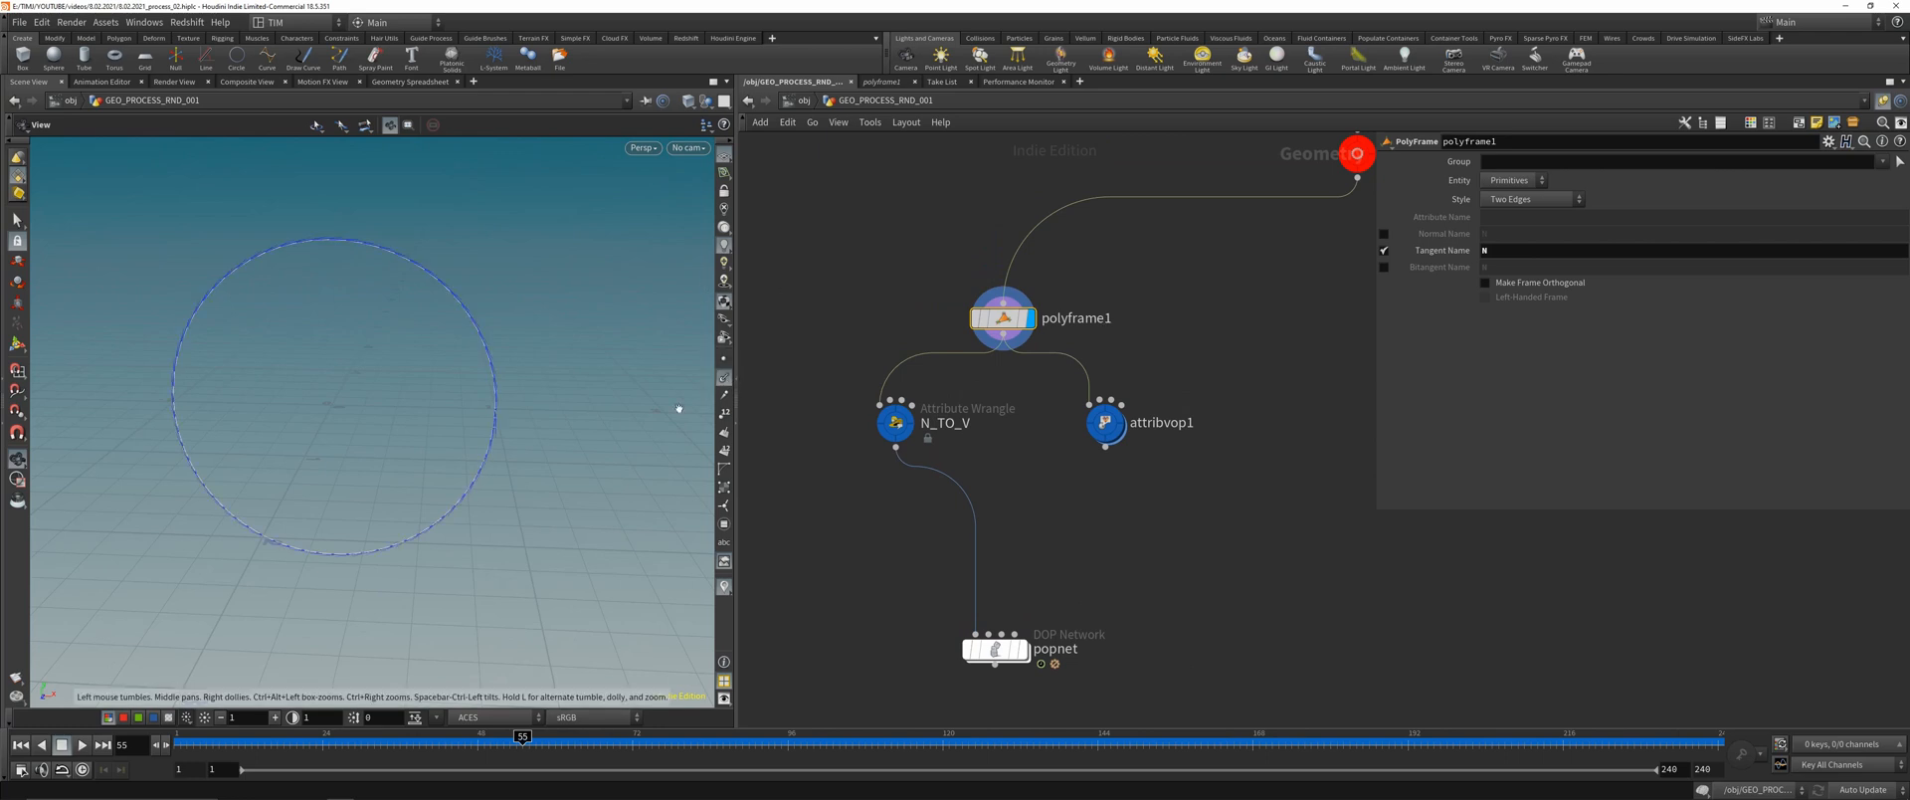
{"action": "right_click_drag", "start_coordinate": [507, 429], "coordinate": [531, 400]}
{"action": "middle_click_drag", "start_coordinate": [406, 465], "coordinate": [434, 460]}
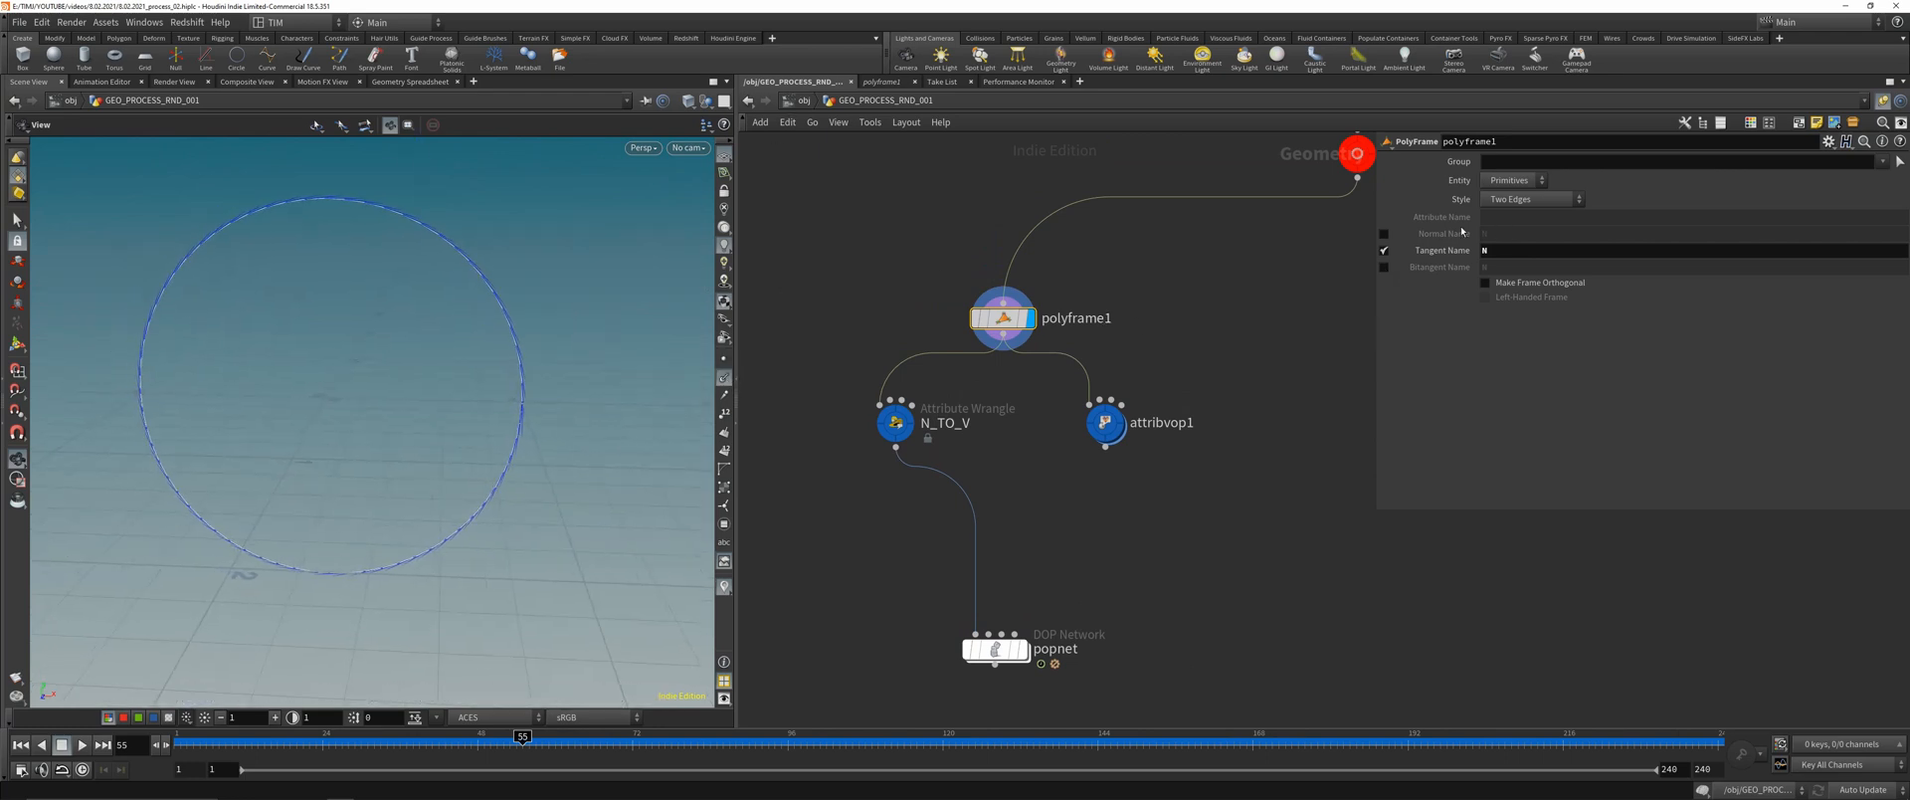
- Try the Primitive Centroid and First Edge styles on polyframe1, ending back on Two Edges
{"action": "left_click", "coordinate": [1532, 199]}
{"action": "left_click", "coordinate": [1529, 220]}
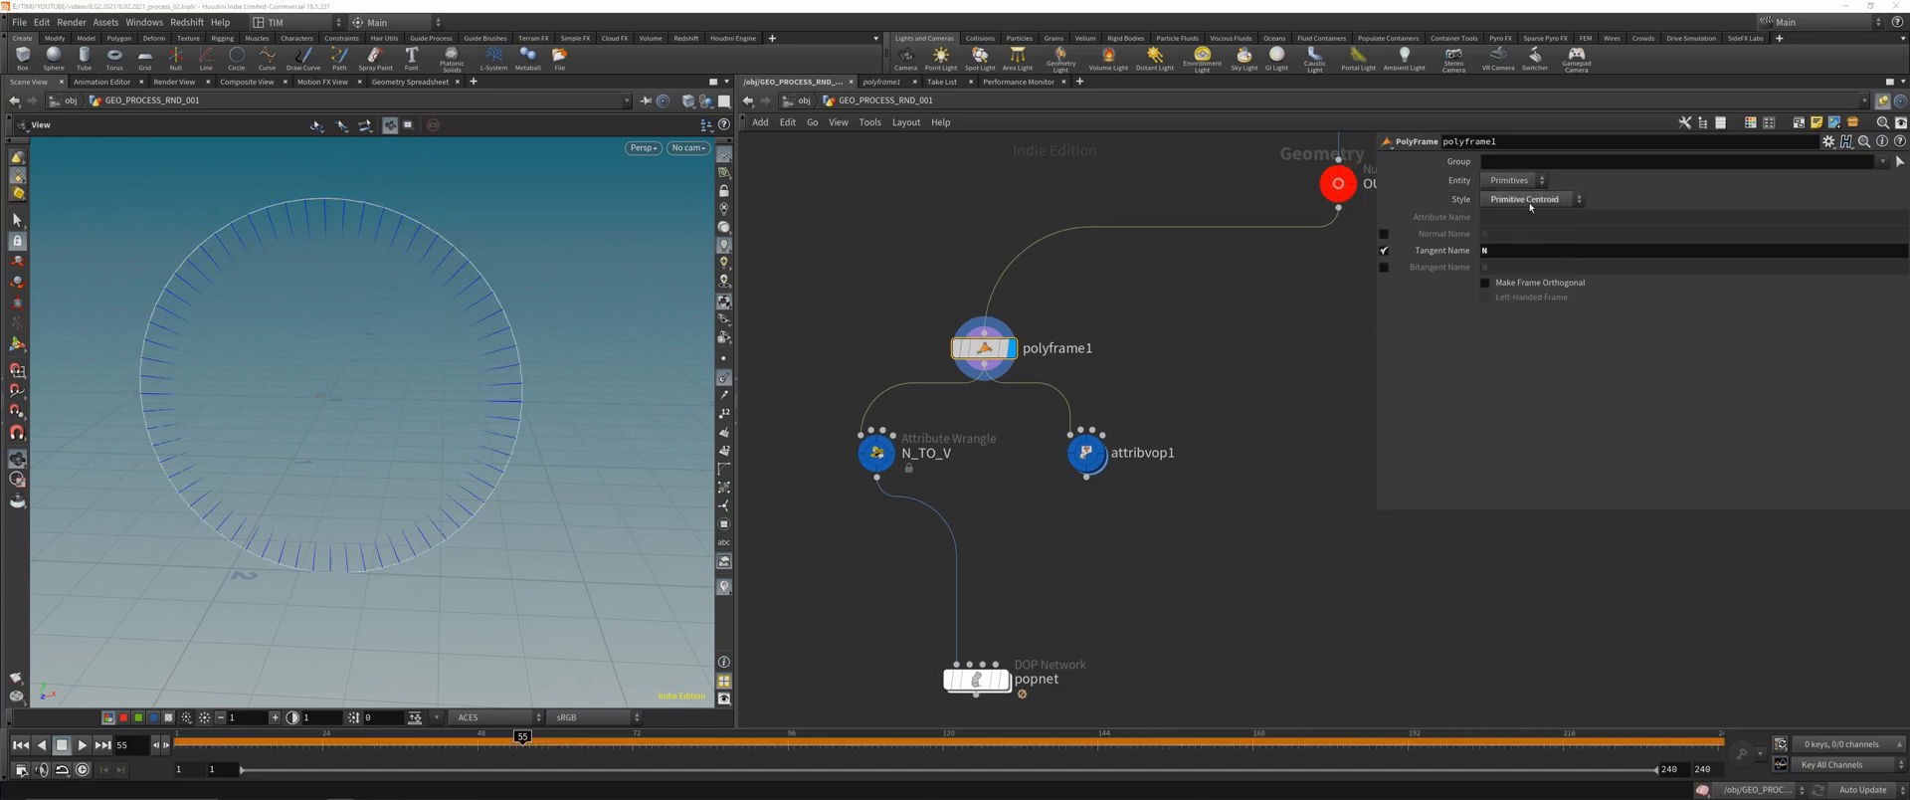
{"action": "left_click", "coordinate": [1530, 199]}
{"action": "left_click", "coordinate": [1505, 215]}
{"action": "left_click", "coordinate": [1530, 199]}
{"action": "left_click", "coordinate": [1505, 215]}
{"action": "left_click", "coordinate": [1530, 199]}
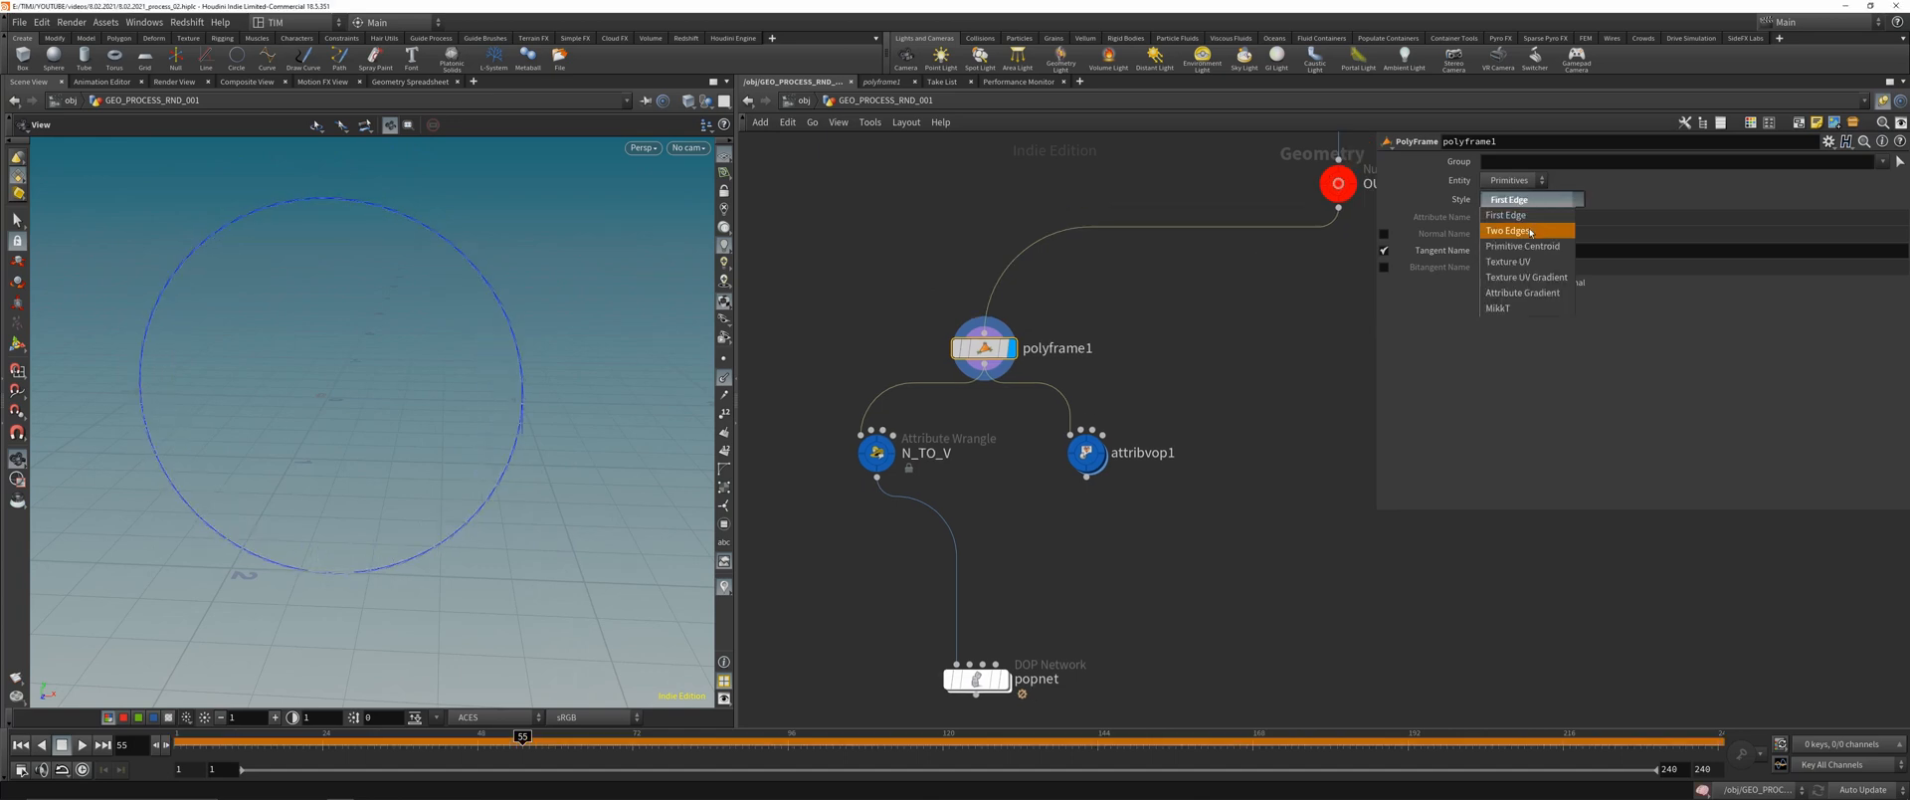
{"action": "left_click", "coordinate": [1530, 232]}
- Display circle1 and try Closed as its Arc Type
{"action": "middle_click_drag", "start_coordinate": [1255, 159], "coordinate": [1190, 218]}
{"action": "left_click", "coordinate": [1282, 235]}
{"action": "middle_click_drag", "start_coordinate": [1182, 144], "coordinate": [1076, 288]}
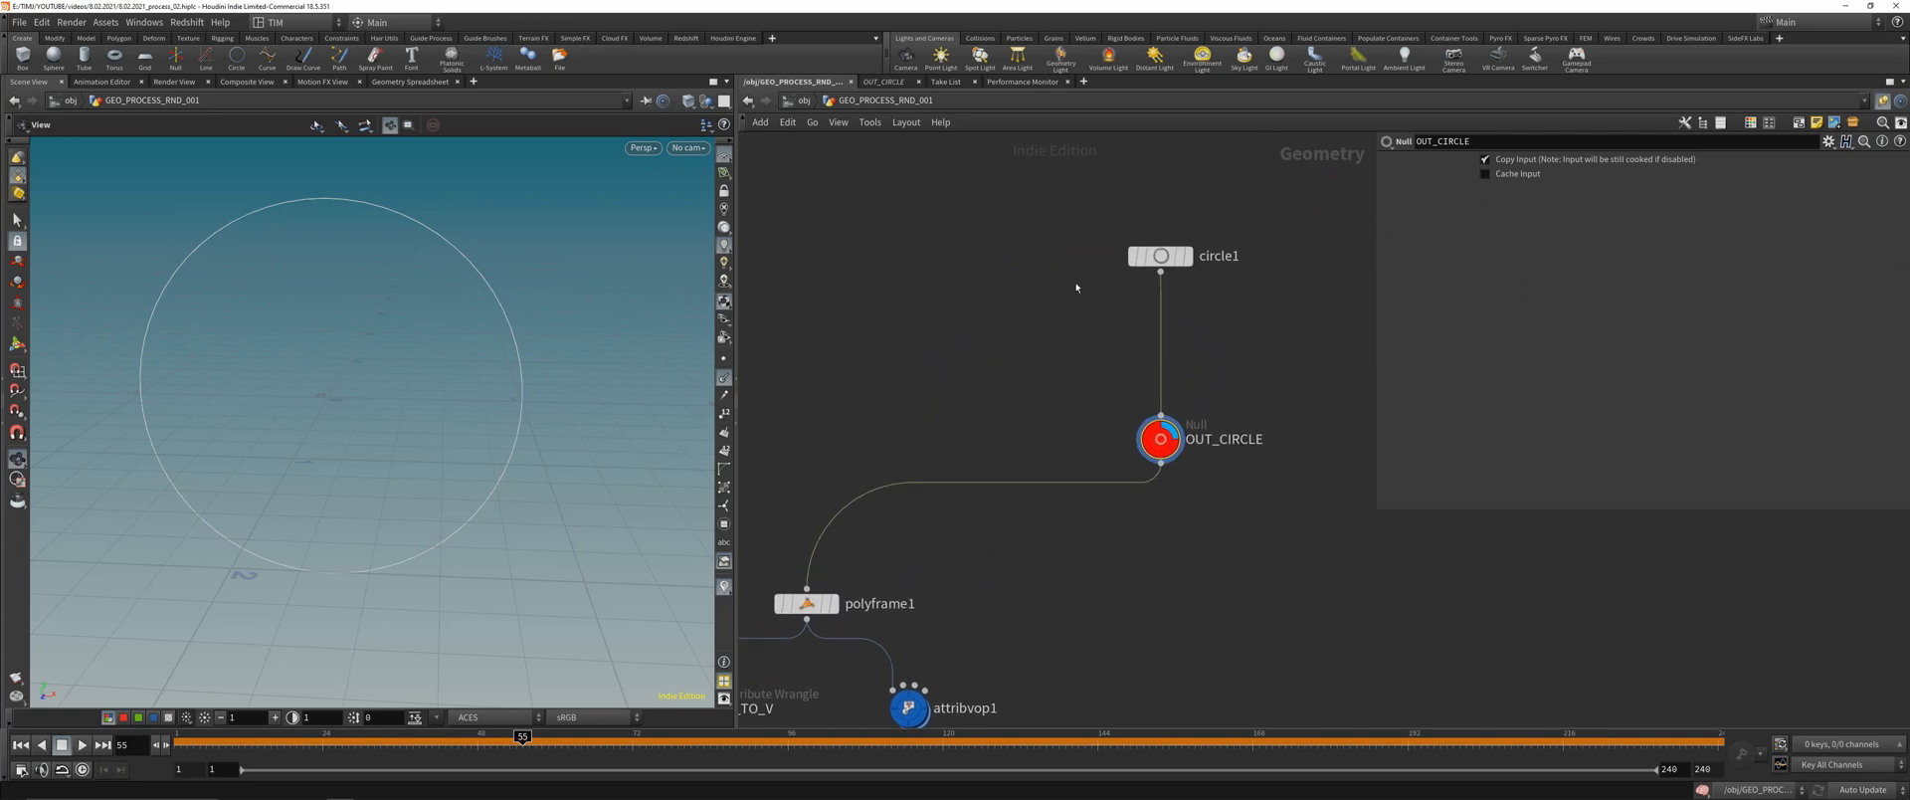
{"action": "left_click", "coordinate": [1161, 257]}
{"action": "left_click", "coordinate": [1514, 302]}
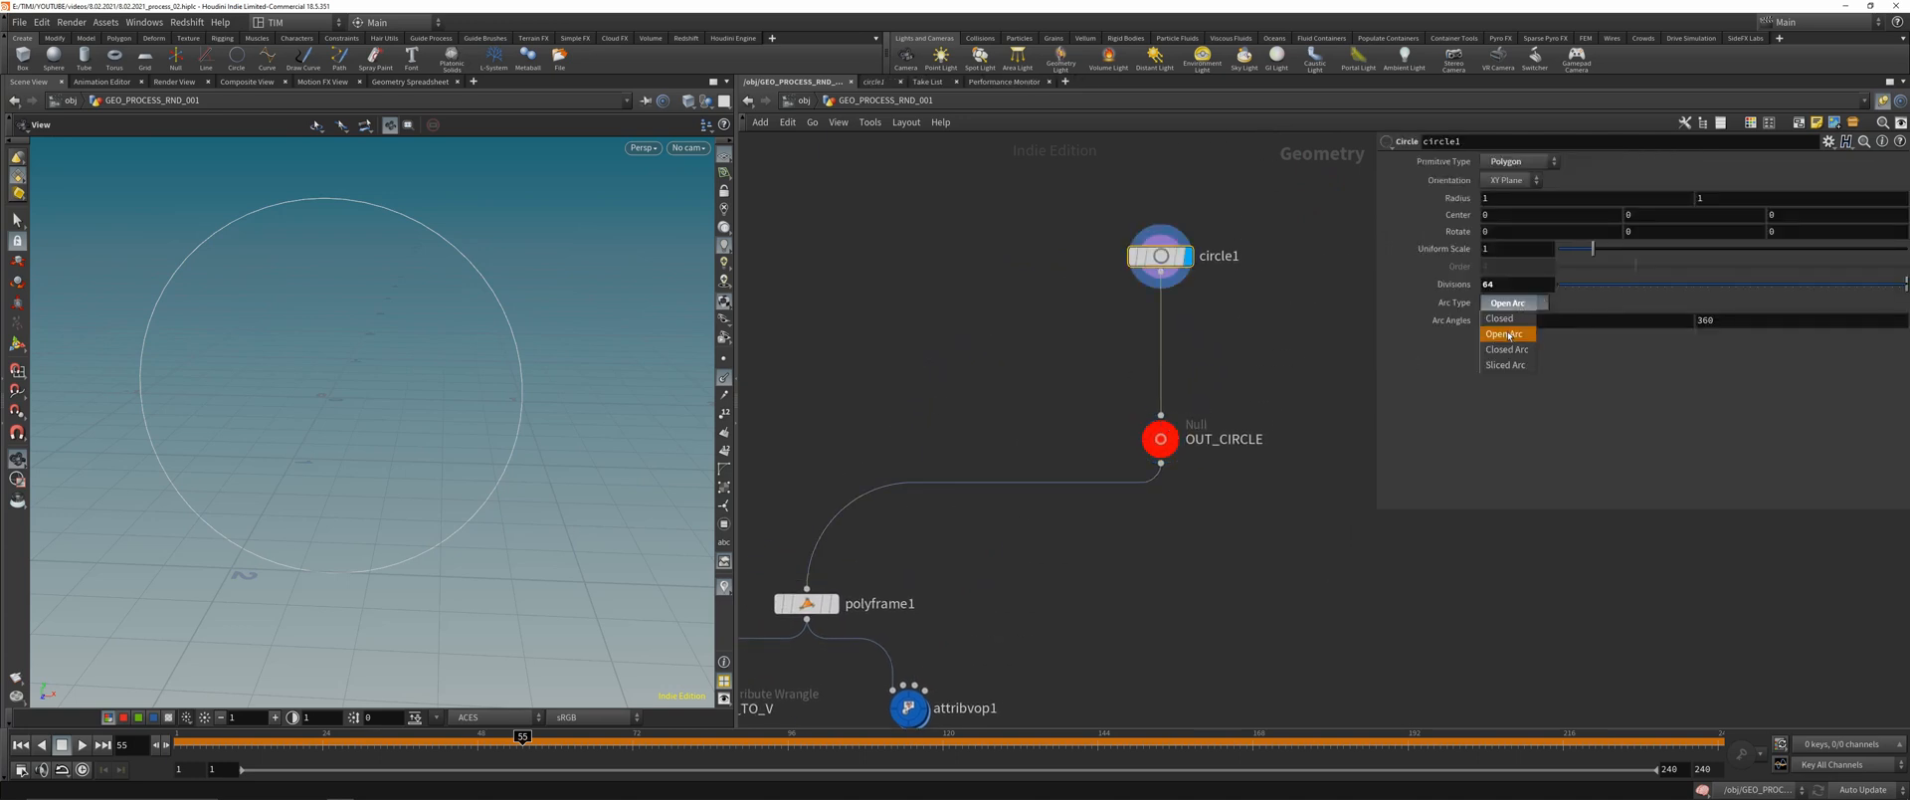
{"action": "left_click", "coordinate": [1507, 321]}
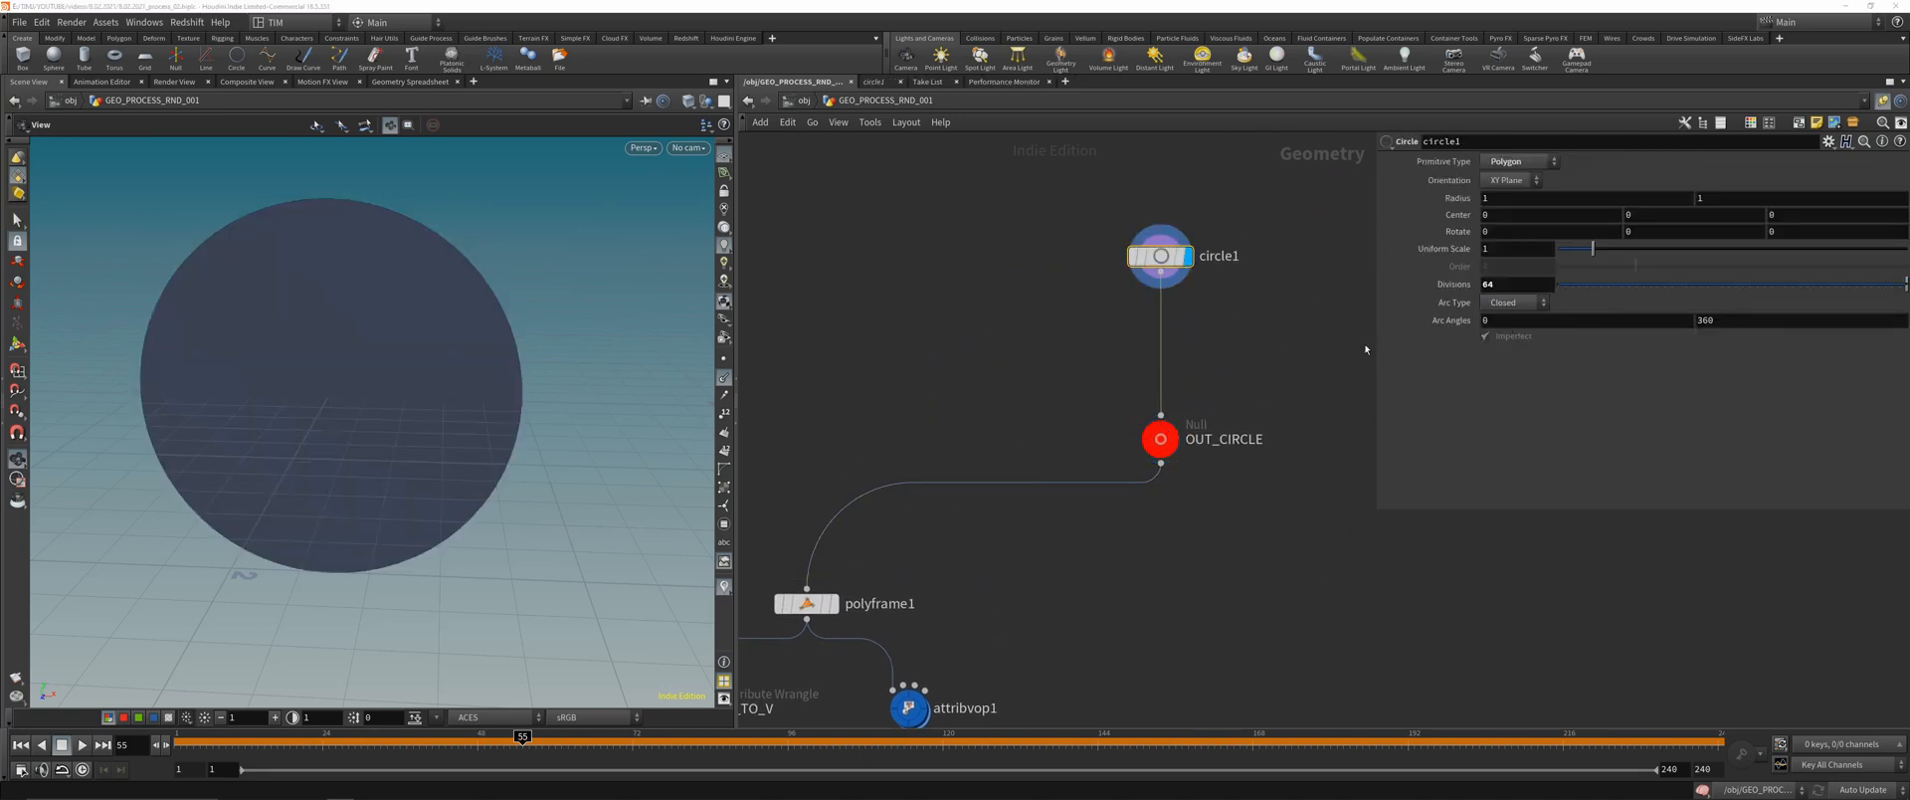
- Display polyframe1, N_TO_V and popnet in turn and scrub the simulation back to frame 1 to check the closed circle's effect
{"action": "middle_click_drag", "start_coordinate": [935, 379], "coordinate": [1118, 210]}
{"action": "left_click", "coordinate": [991, 435]}
{"action": "key", "text": "r"}
{"action": "middle_click_drag", "start_coordinate": [1102, 467], "coordinate": [1115, 342]}
{"action": "left_click_drag", "start_coordinate": [855, 483], "coordinate": [965, 388]}
{"action": "key", "text": "r"}
{"action": "left_click_drag", "start_coordinate": [853, 661], "coordinate": [1154, 546]}
{"action": "key", "text": "r"}
{"action": "mouse_move", "coordinate": [180, 744]}
{"action": "left_mouse_down"}
{"action": "mouse_move", "coordinate": [651, 744]}
{"action": "mouse_move", "coordinate": [173, 737]}
{"action": "left_mouse_up"}
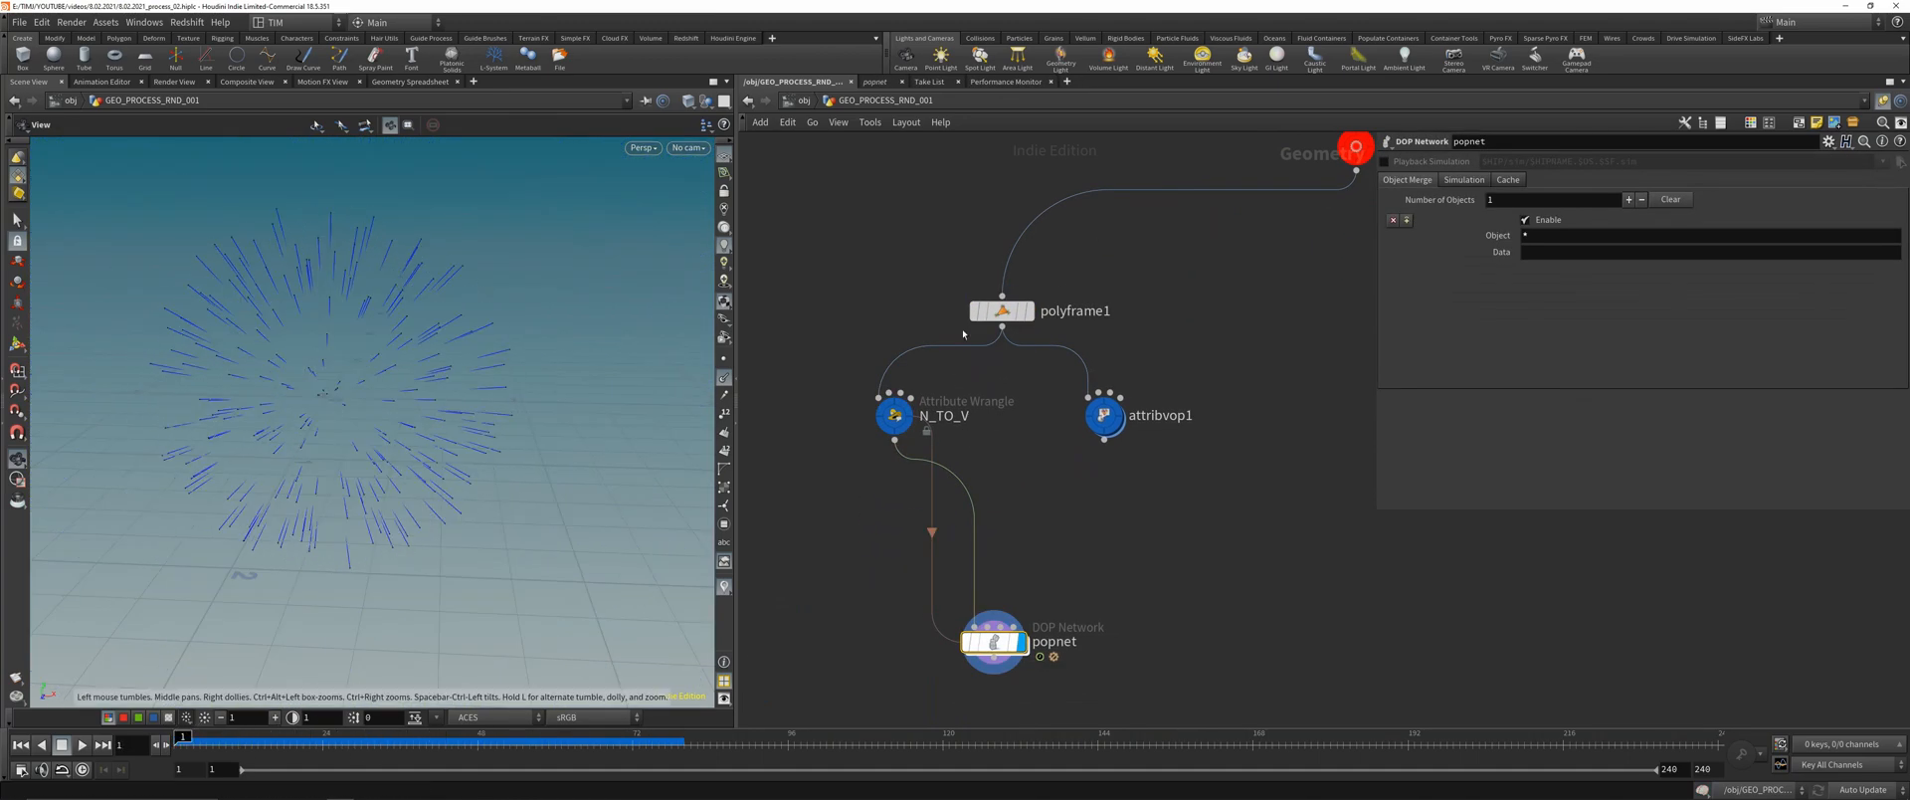
- Display polyframe1, compare its Two Edges and Primitive Centroid styles, and set the style to First Edge
{"action": "left_click", "coordinate": [1020, 312]}
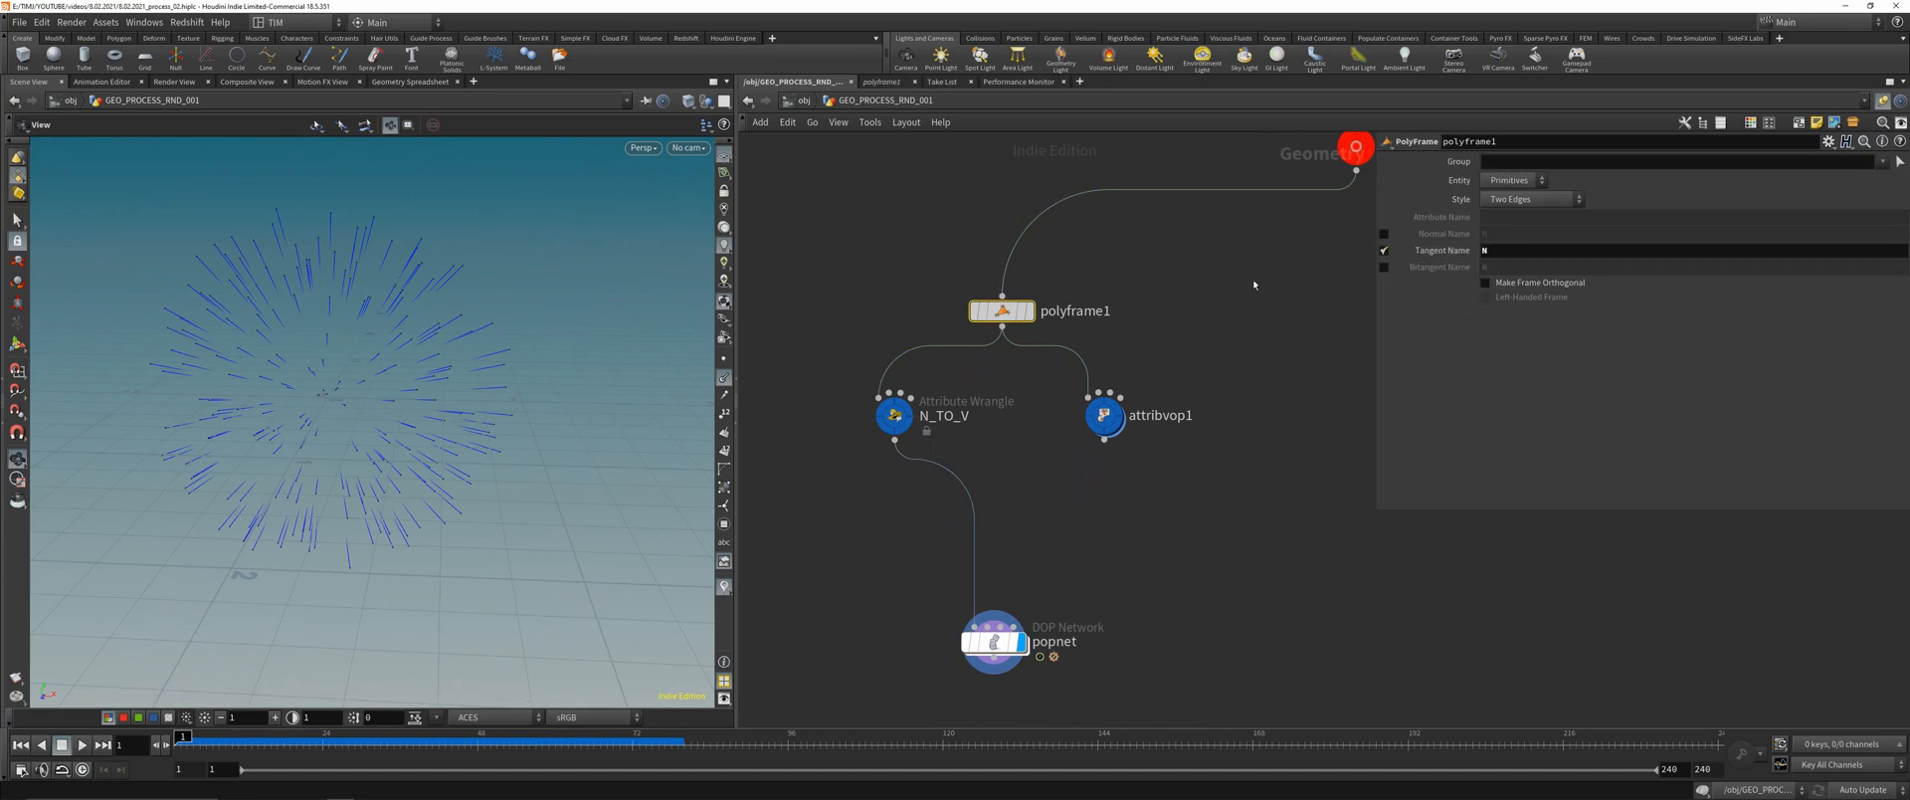
{"action": "key", "text": "r"}
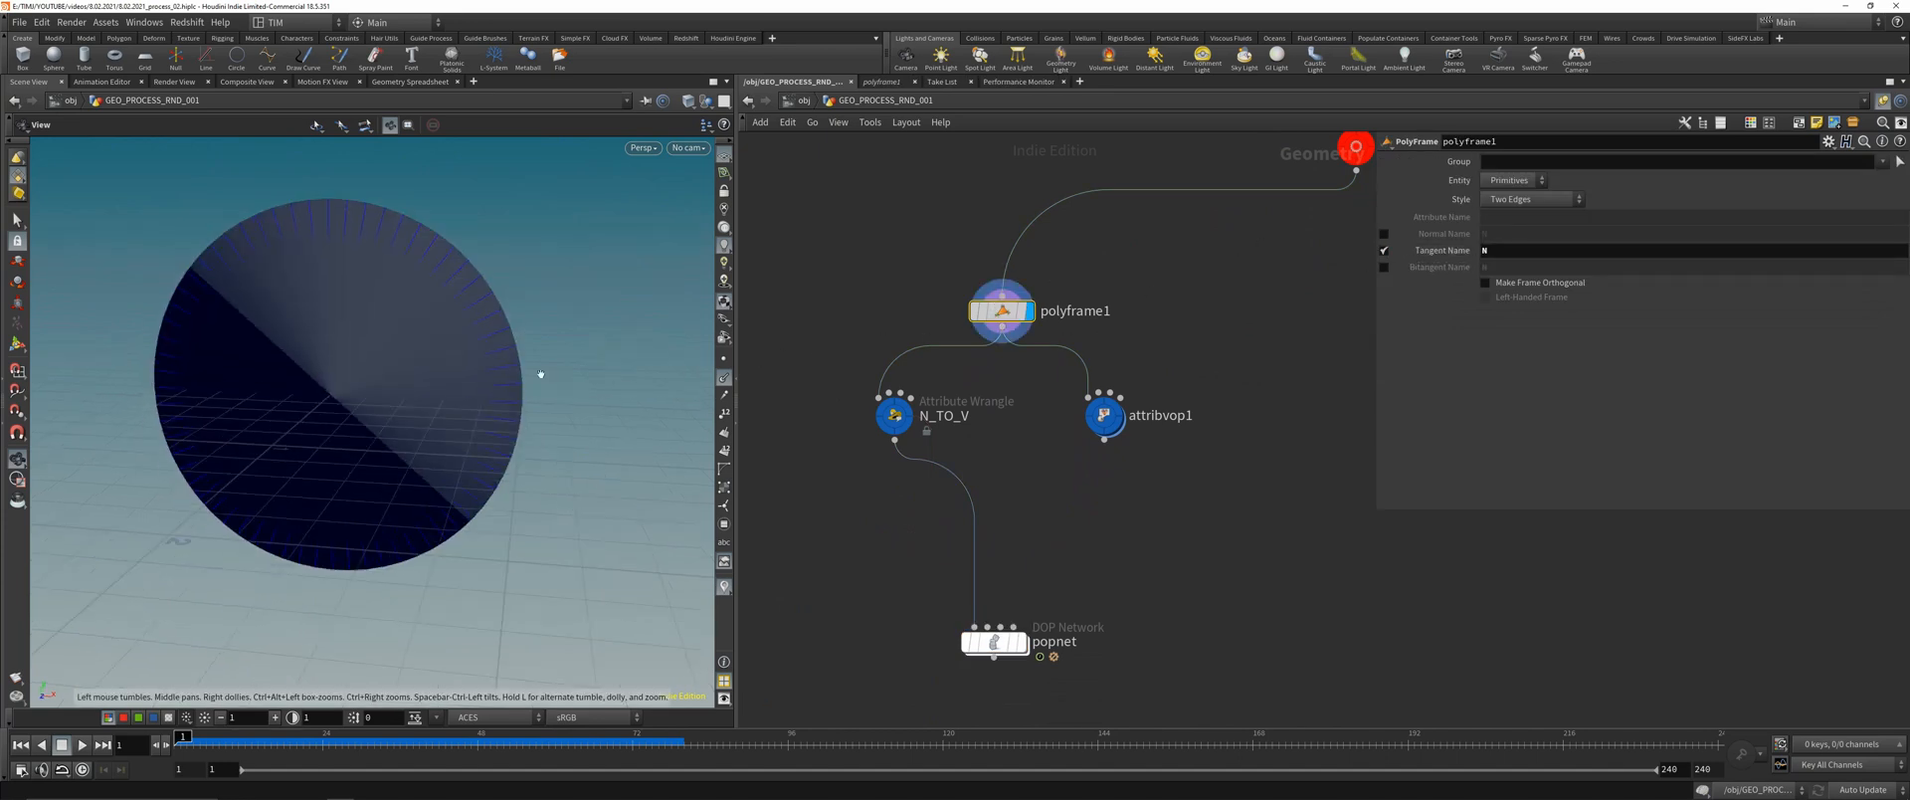
{"action": "left_click", "coordinate": [1525, 199]}
{"action": "left_click", "coordinate": [1522, 229]}
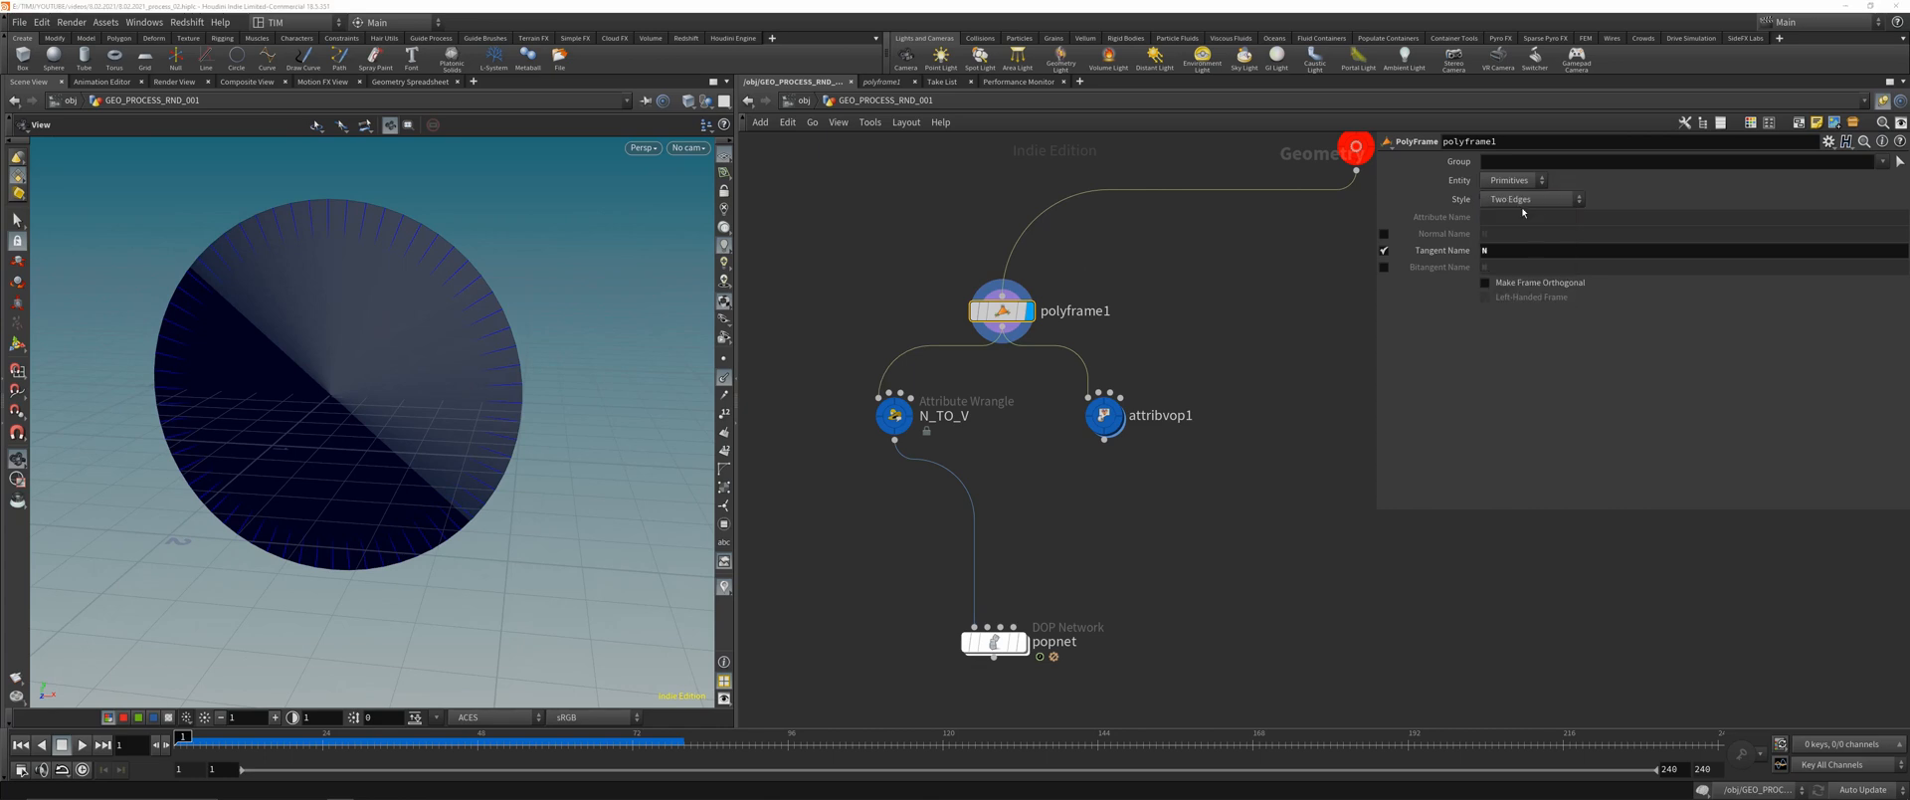
{"action": "left_click", "coordinate": [1522, 203]}
{"action": "left_click", "coordinate": [1525, 247]}
{"action": "left_click", "coordinate": [1522, 200]}
{"action": "left_click", "coordinate": [1522, 215]}
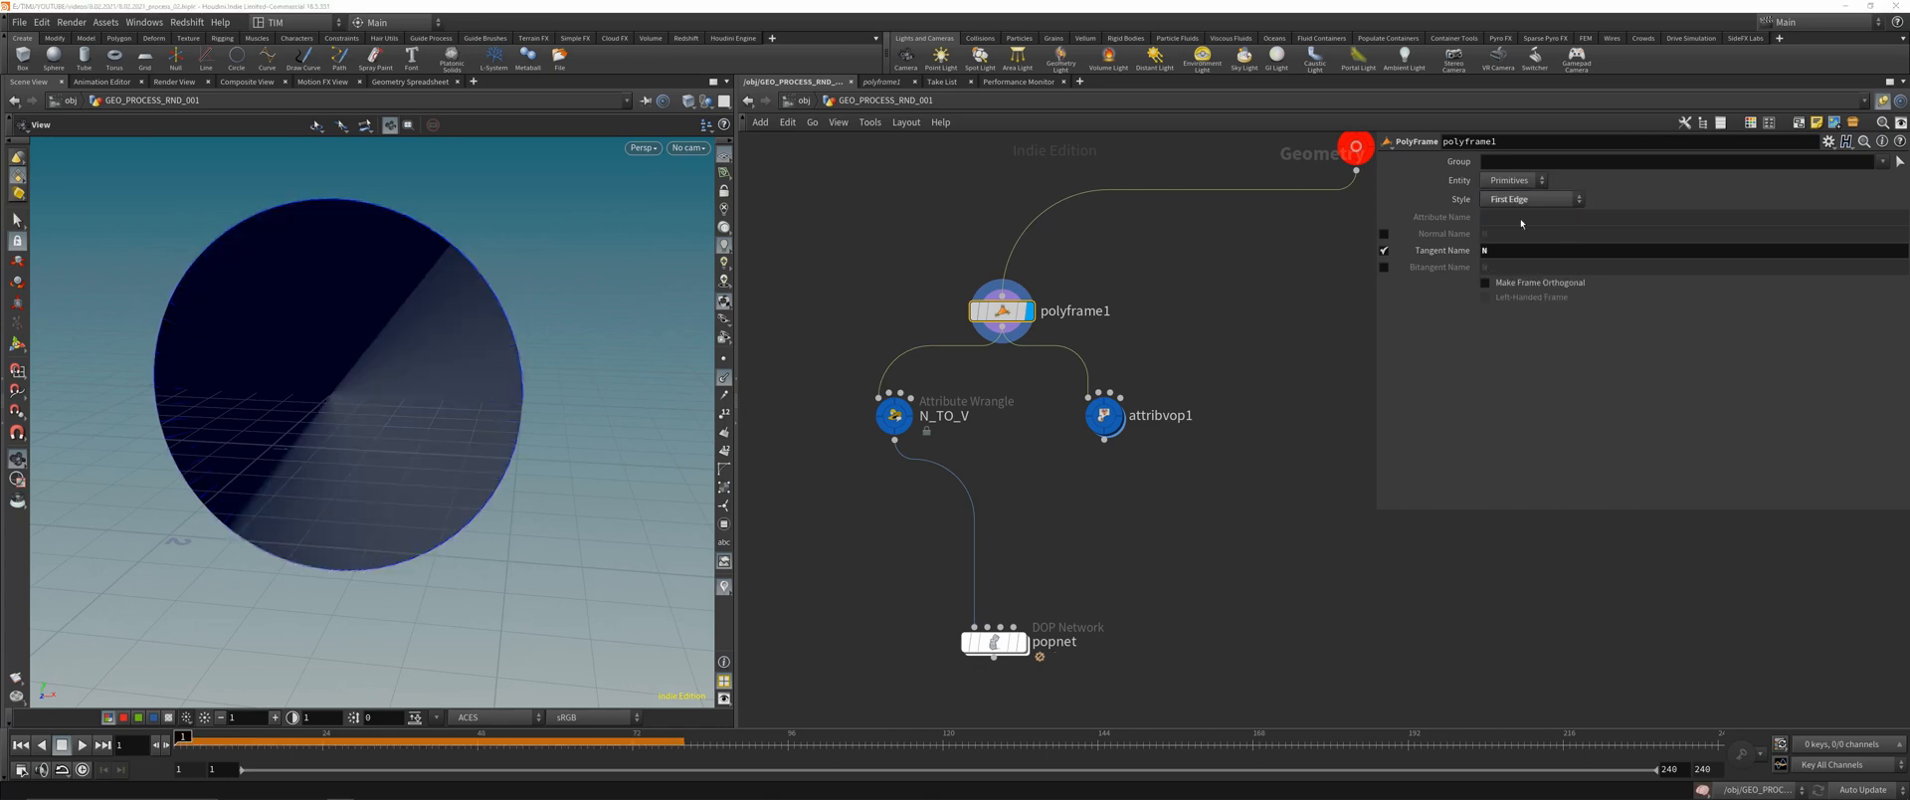
- Display popnet, play the simulation and scrub to frame 37 to examine the particle swirl
{"action": "left_click", "coordinate": [993, 643]}
{"action": "key", "text": "r"}
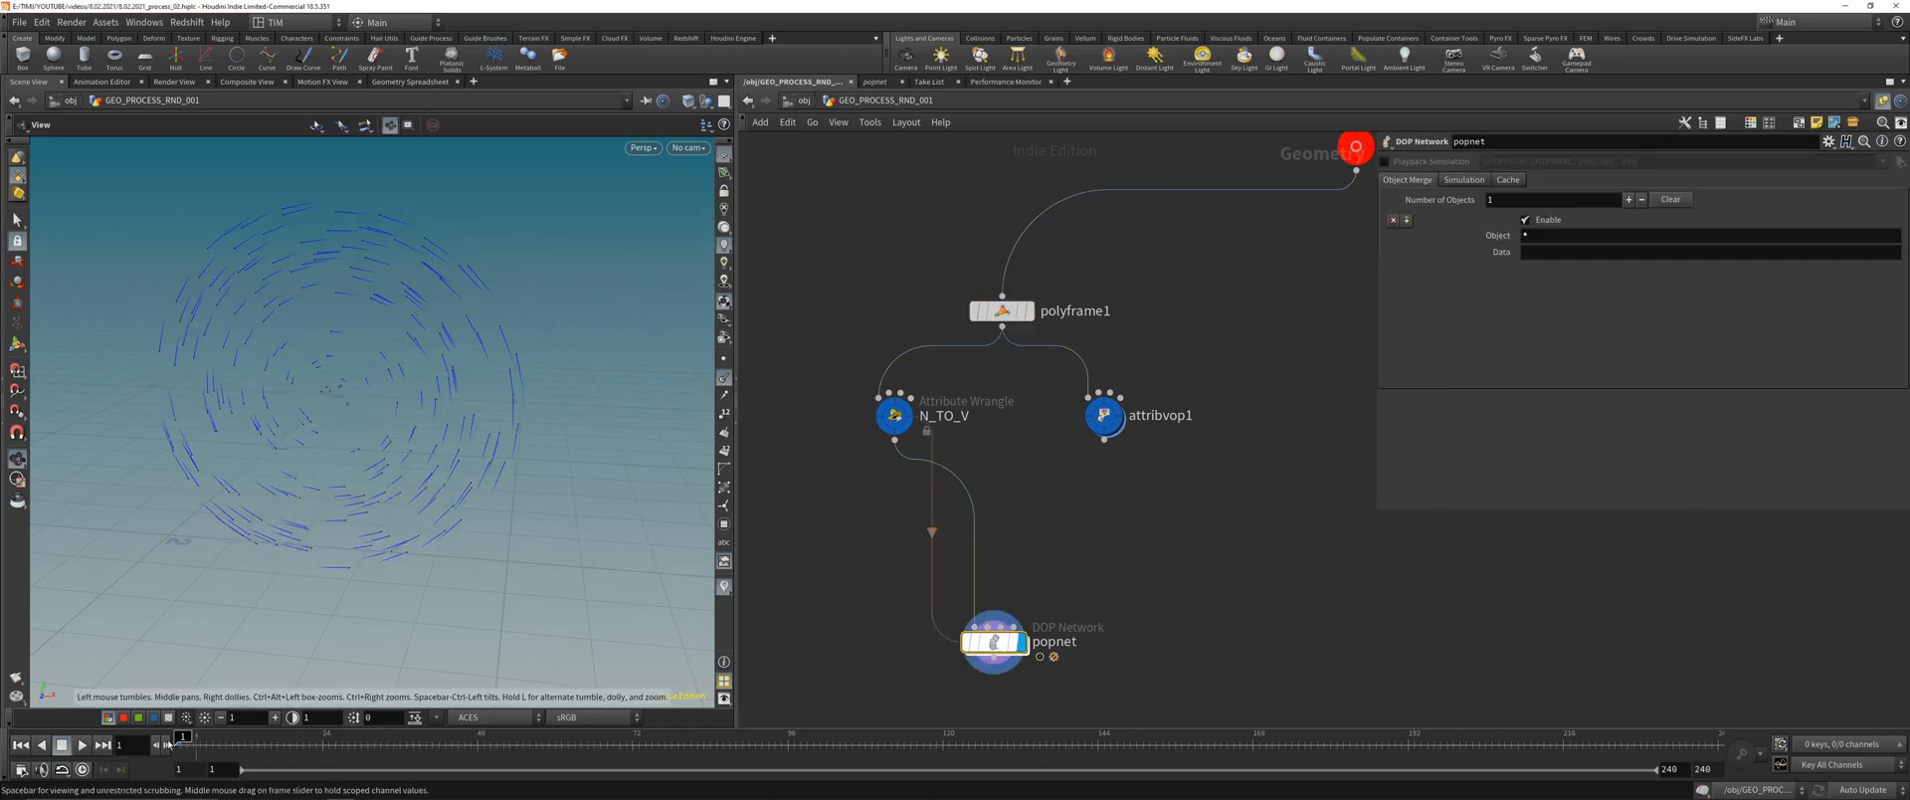
{"action": "left_click", "coordinate": [81, 745]}
{"action": "left_click_drag", "start_coordinate": [226, 742], "coordinate": [180, 690]}
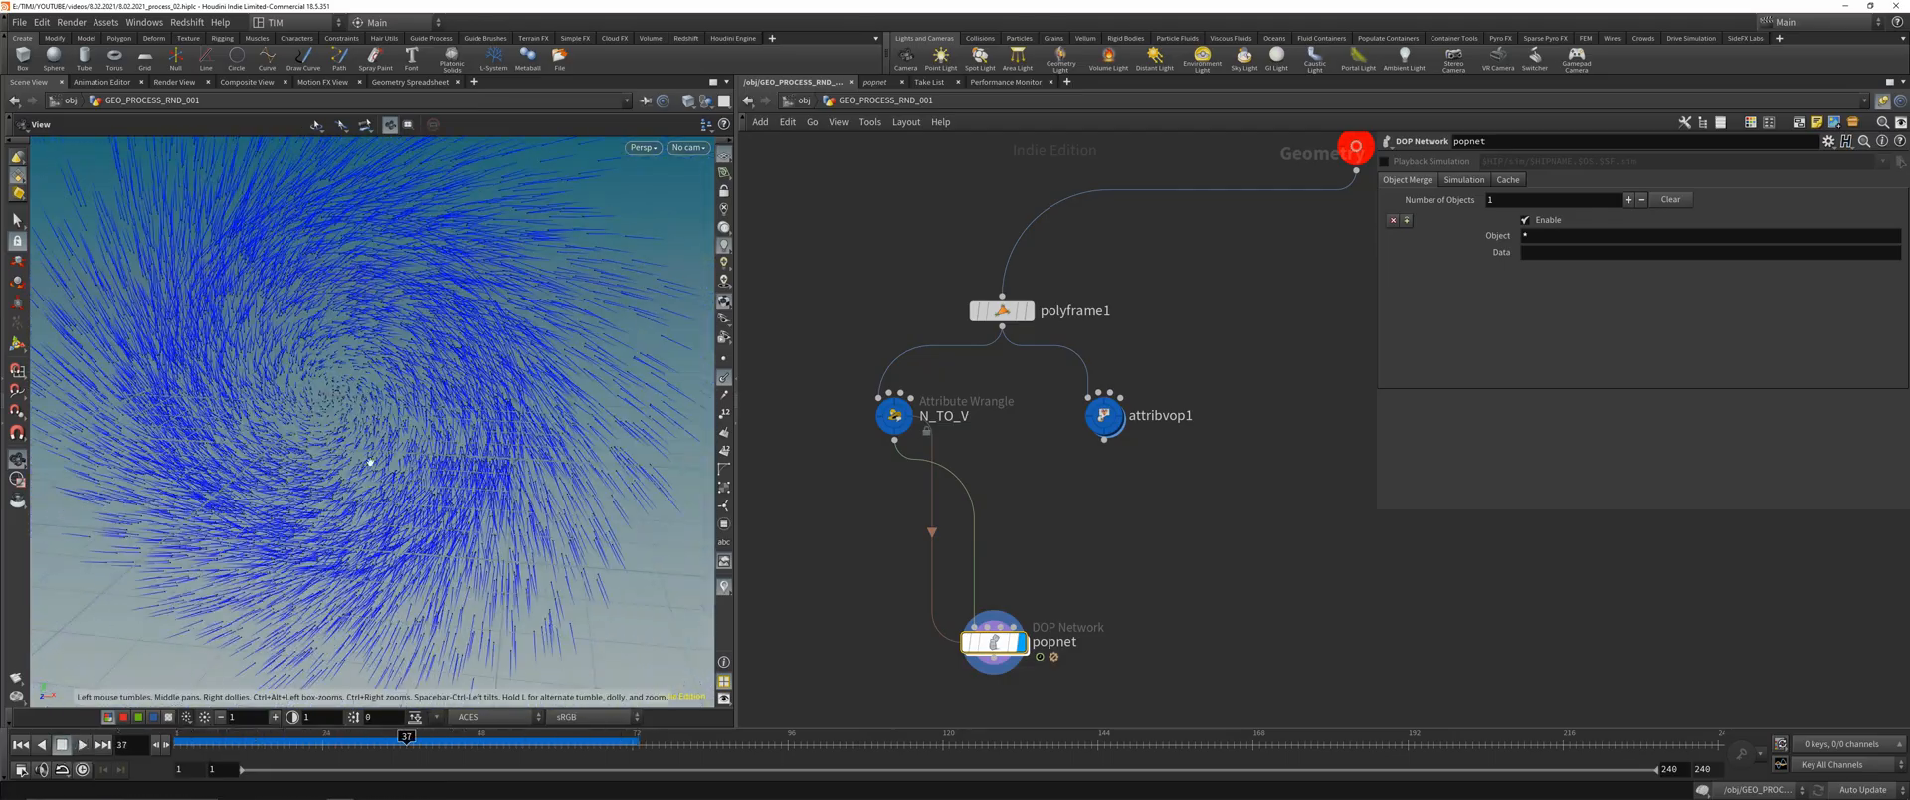
{"action": "left_click_drag", "start_coordinate": [360, 441], "coordinate": [422, 364]}
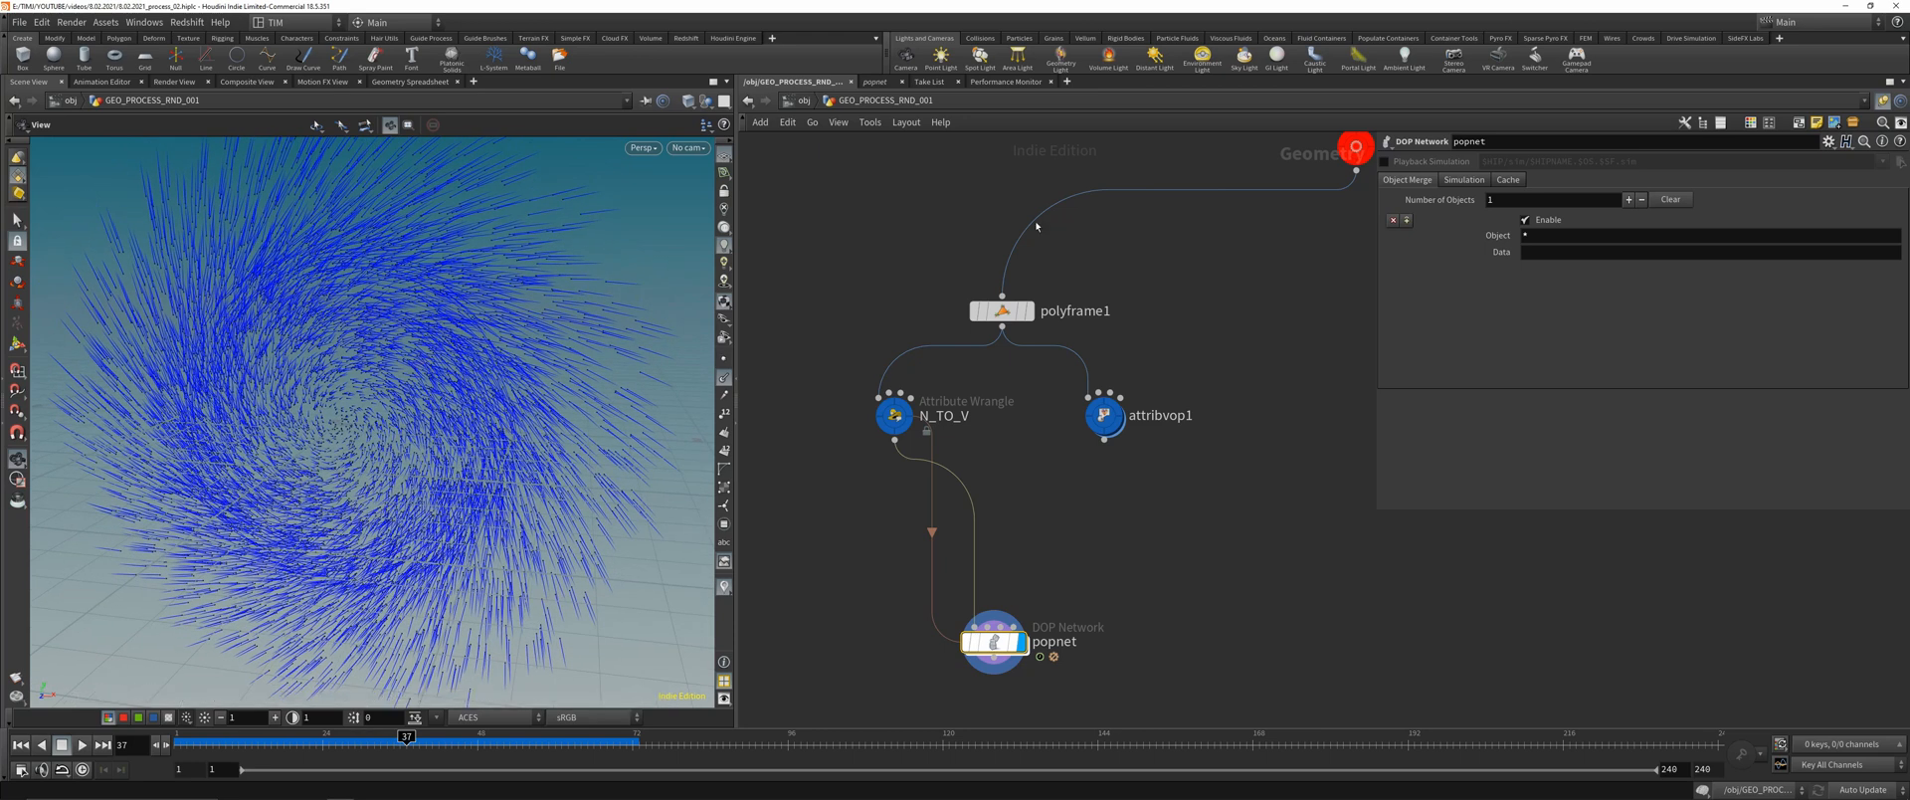
- Display OUT_CIRCLE and set circle1's Arc Type to Open Arc
{"action": "middle_click_drag", "start_coordinate": [1036, 222], "coordinate": [980, 318]}
{"action": "left_click", "coordinate": [1310, 236]}
{"action": "middle_click_drag", "start_coordinate": [1229, 157], "coordinate": [1100, 300]}
{"action": "left_click", "coordinate": [1171, 204]}
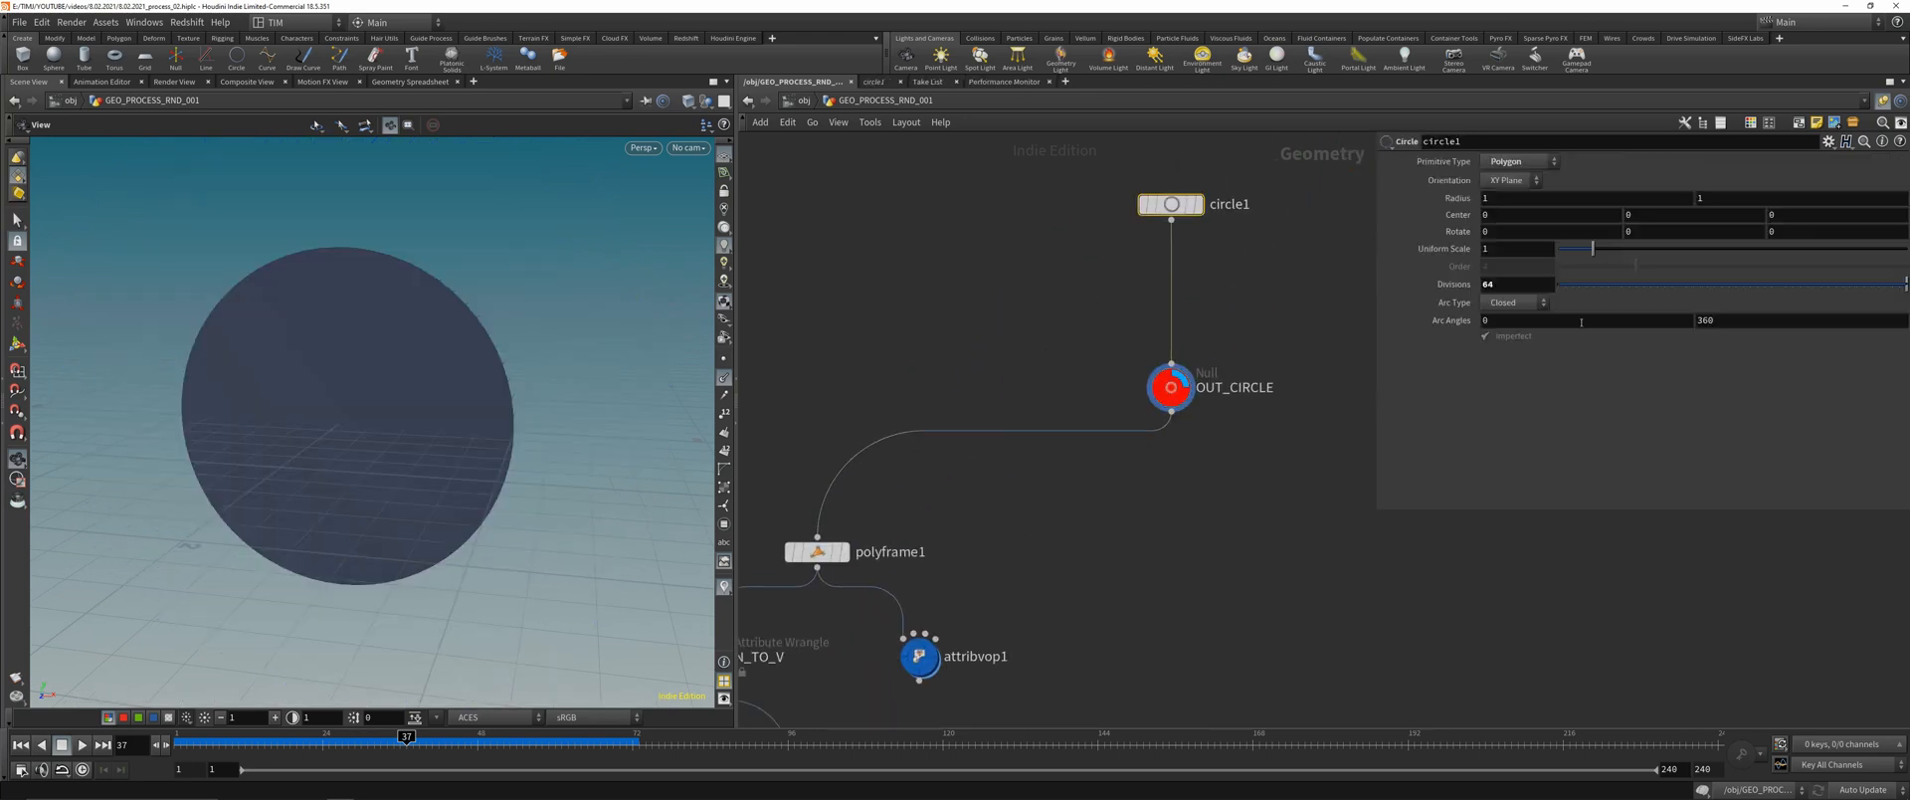
{"action": "left_click", "coordinate": [1513, 303]}
{"action": "left_click", "coordinate": [1508, 335]}
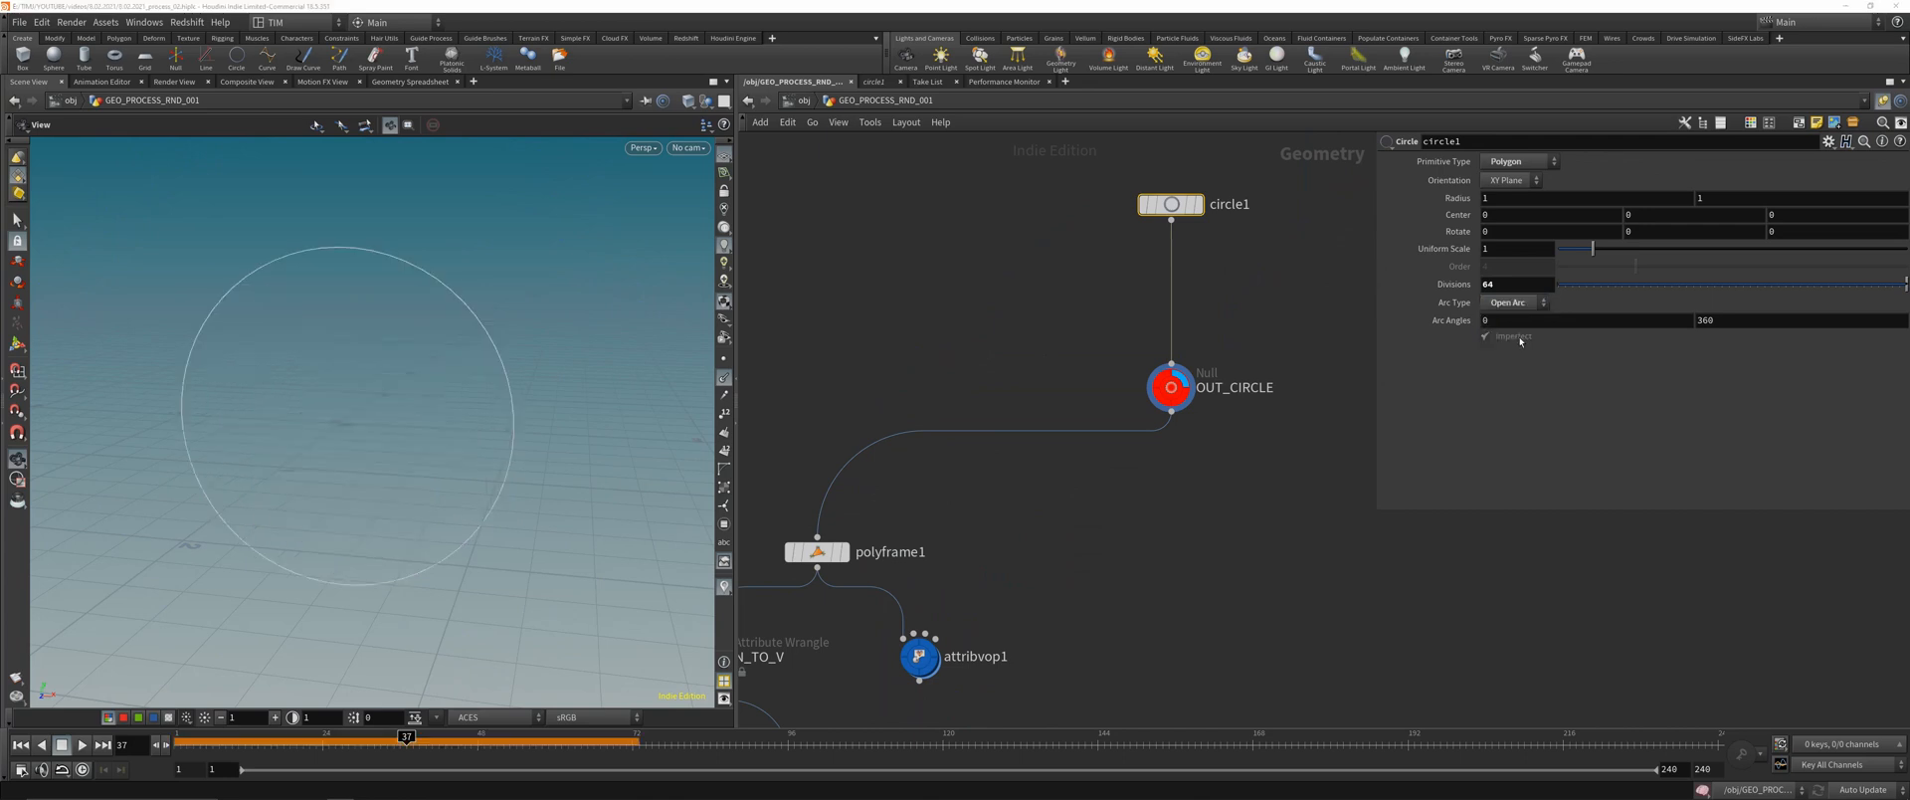
{"action": "left_click", "coordinate": [1524, 301]}
{"action": "left_click", "coordinate": [1509, 334]}
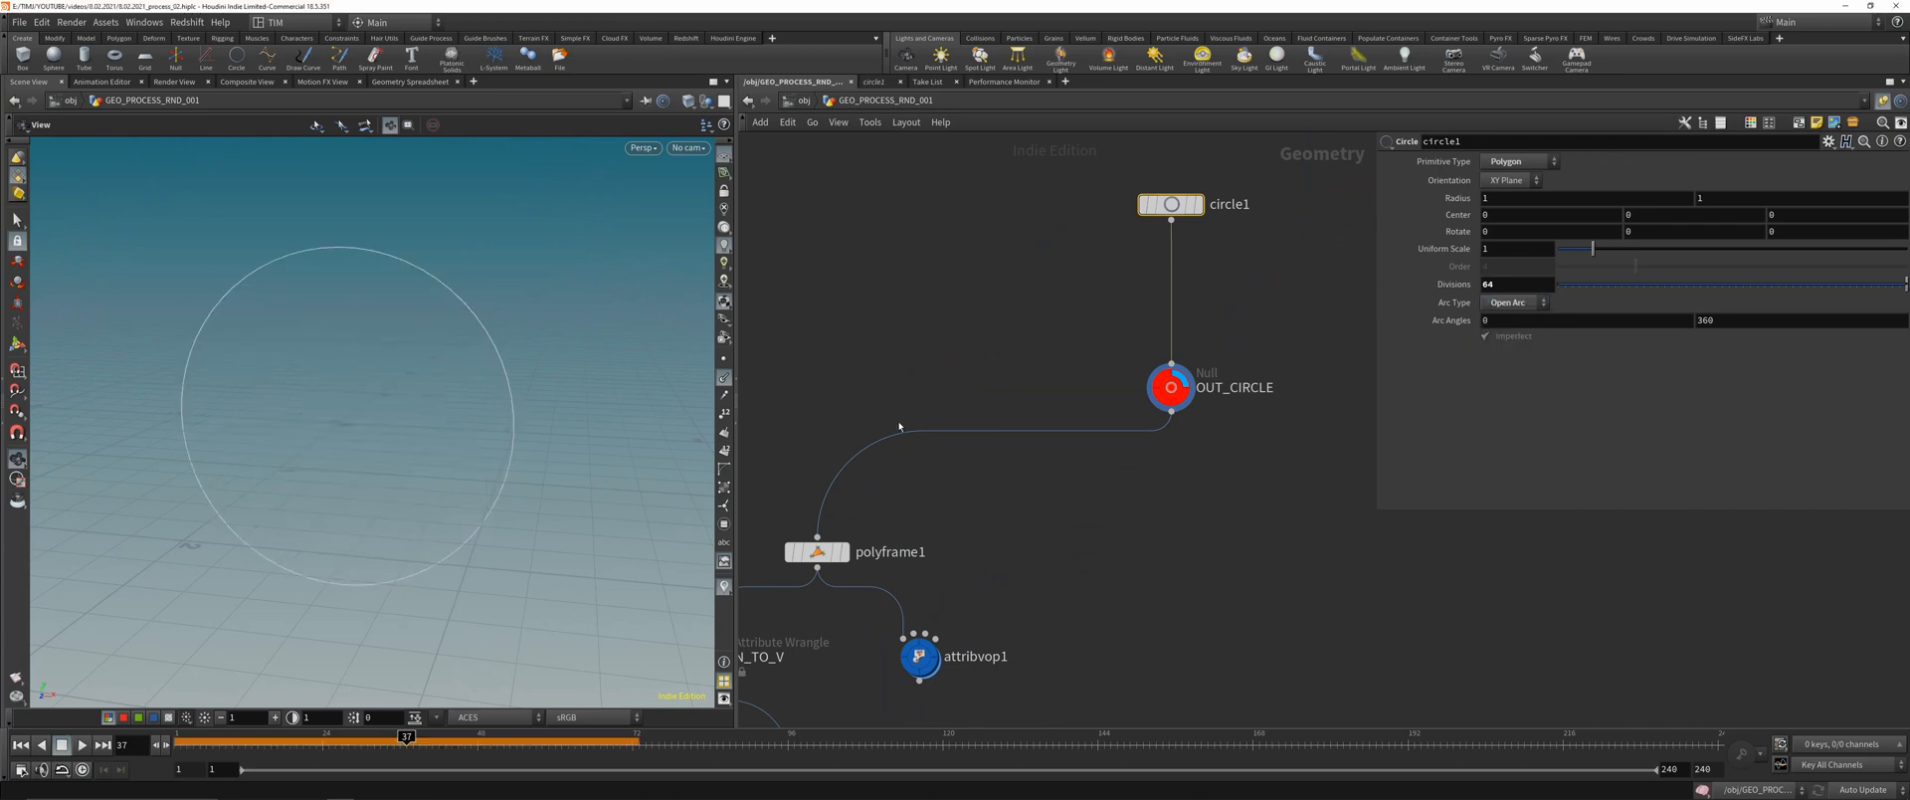
- Display popnet and scrub to frame 30 to inspect the particles emitted from the open circle
{"action": "middle_click_drag", "start_coordinate": [848, 608], "coordinate": [977, 327]}
{"action": "left_click", "coordinate": [842, 375]}
{"action": "left_click", "coordinate": [968, 601]}
{"action": "left_click_drag", "start_coordinate": [407, 740], "coordinate": [363, 732]}
{"action": "left_click_drag", "start_coordinate": [342, 388], "coordinate": [496, 290]}
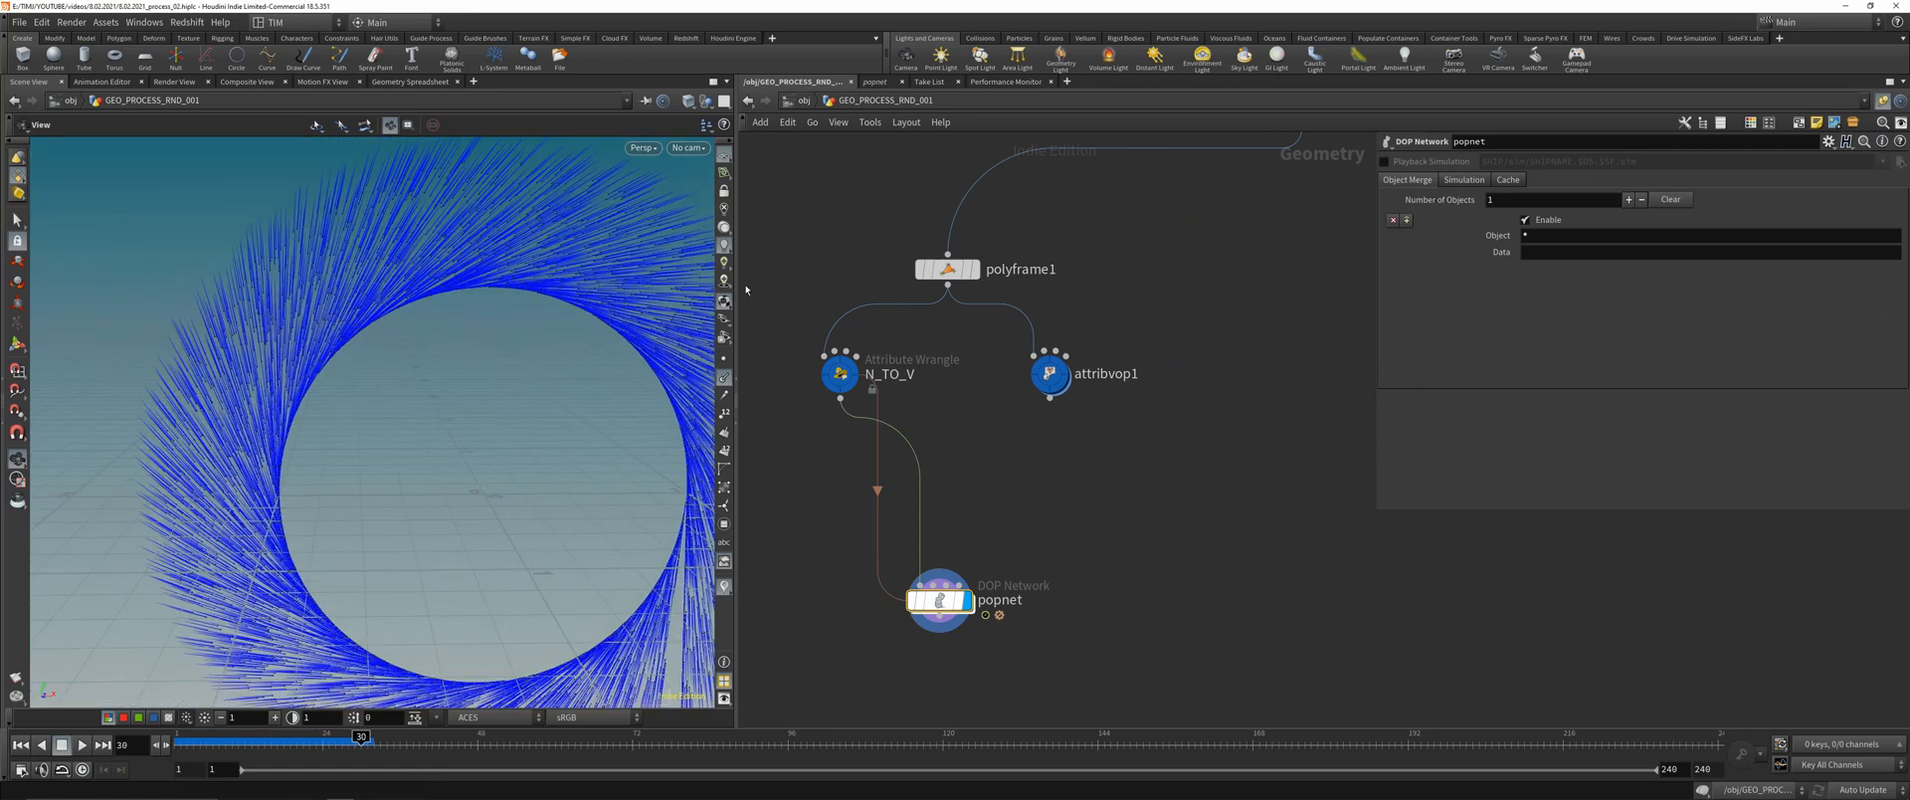
- Turn off the point normals display in the viewport, leaving only popnet's particles shown
{"action": "left_click", "coordinate": [724, 378]}
{"action": "scroll", "coordinate": [489, 415], "scroll_direction": "down", "scroll_amount": 4}
{"action": "left_click_drag", "start_coordinate": [488, 417], "coordinate": [574, 391]}
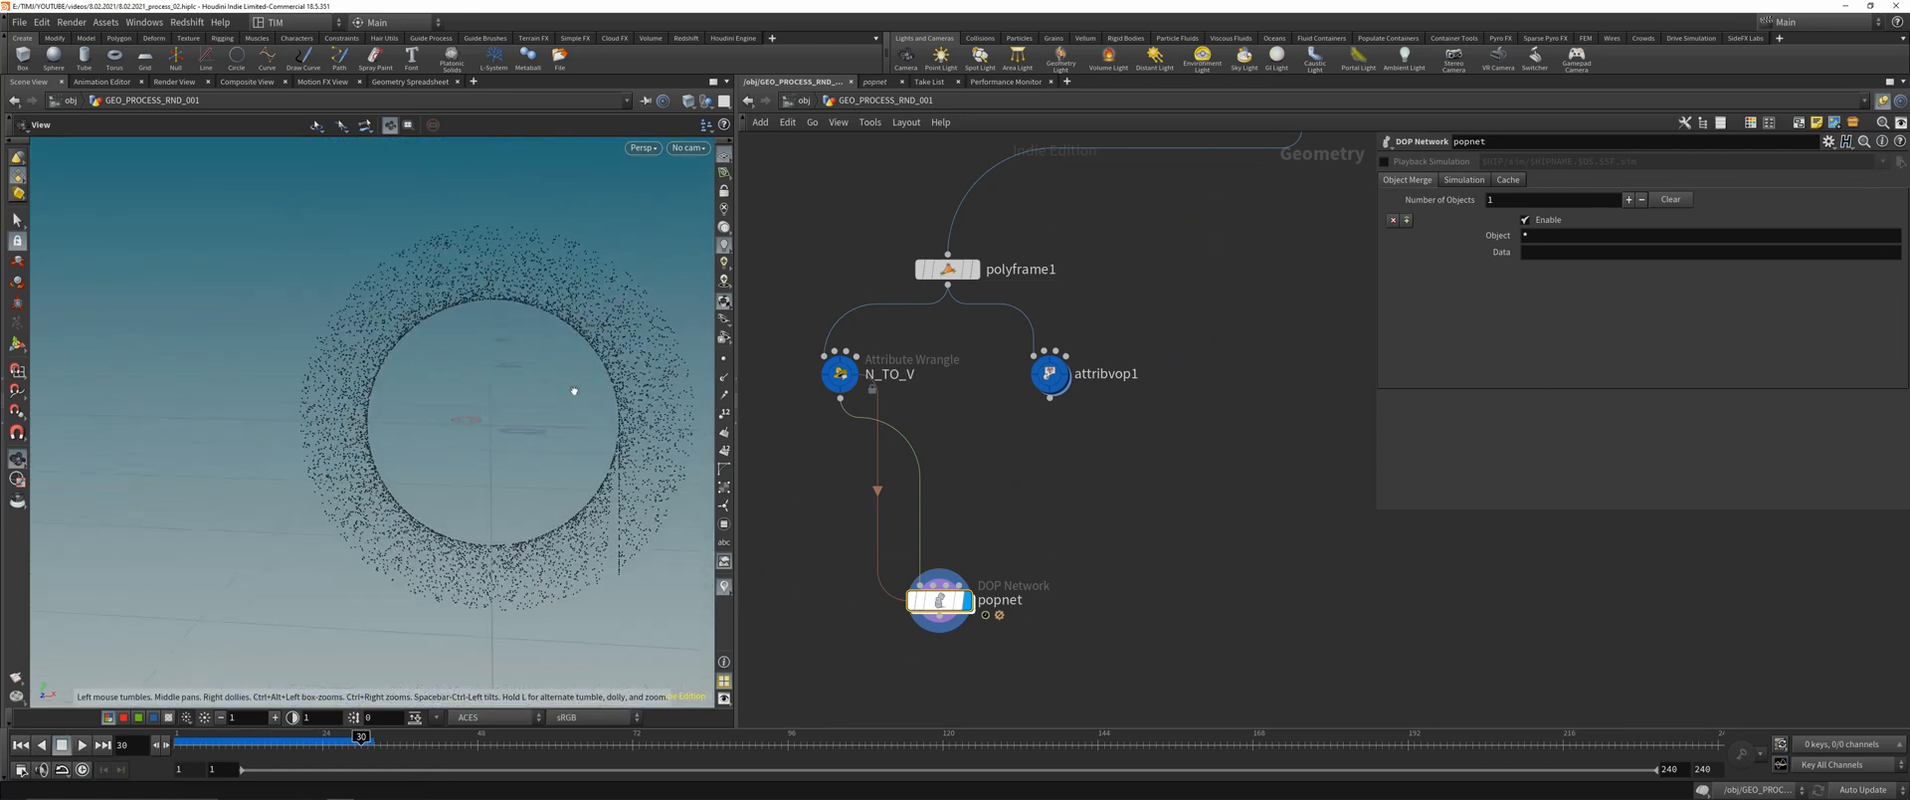
- Save the scene and move the timeline back to frame 2
{"action": "key", "text": "ctrl+s"}
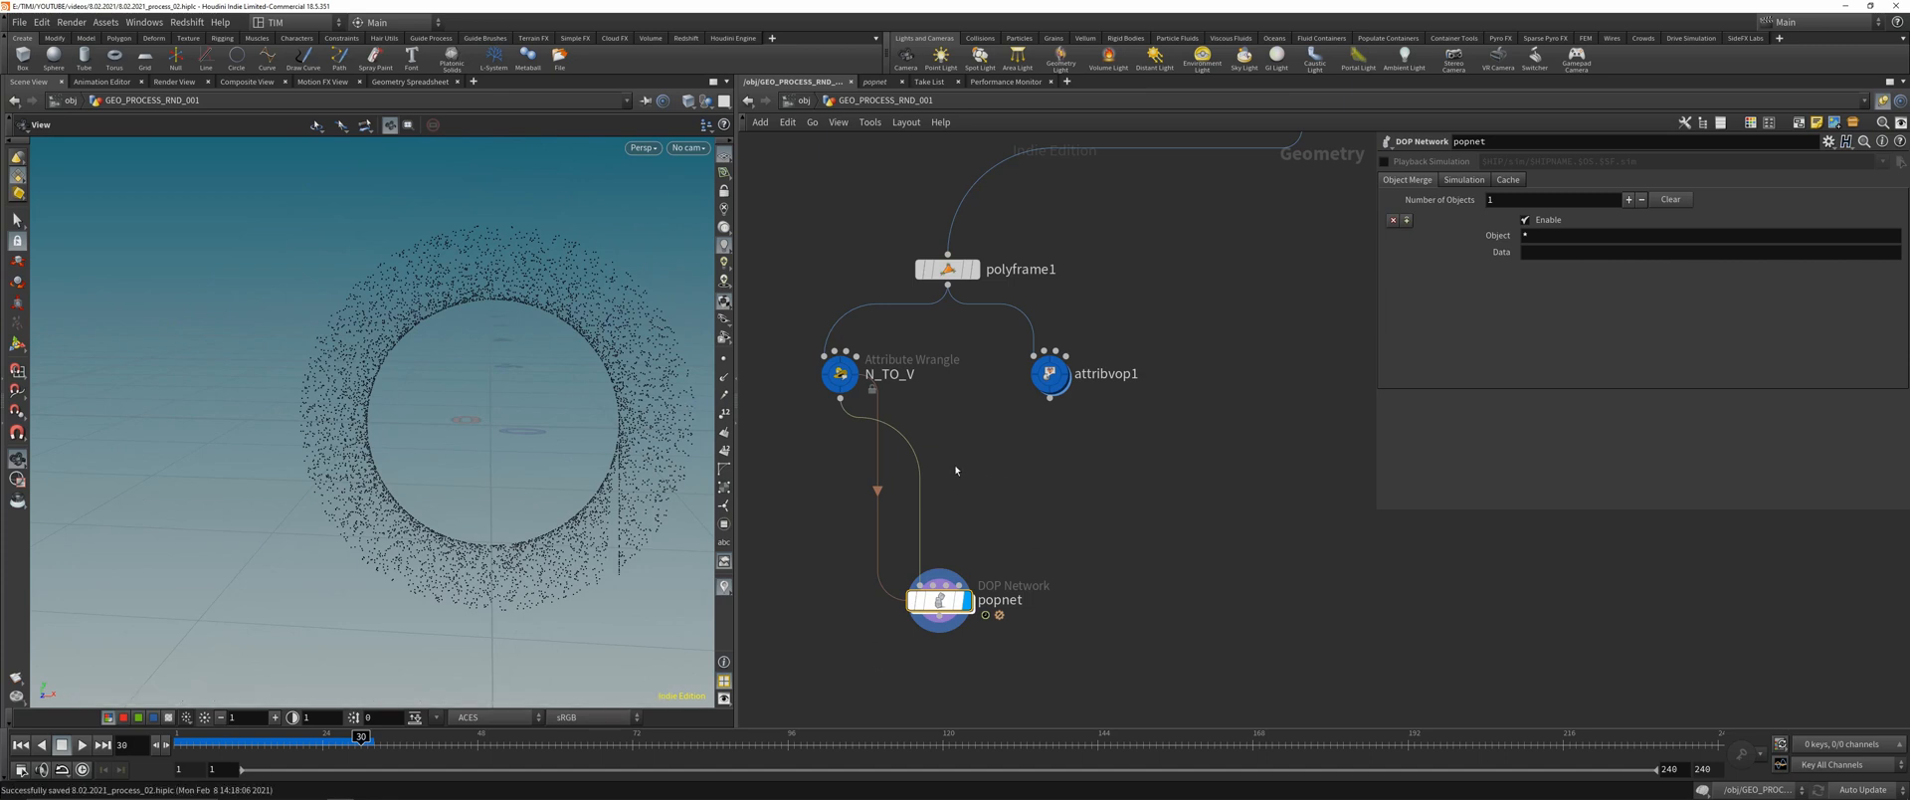
{"action": "middle_click_drag", "start_coordinate": [956, 471], "coordinate": [935, 465]}
{"action": "left_click_drag", "start_coordinate": [543, 403], "coordinate": [595, 367]}
{"action": "left_click_drag", "start_coordinate": [209, 741], "coordinate": [183, 741]}
- Display polyframe1, turn off its Tangent Name output and enable Bitangent Name with N
{"action": "left_click", "coordinate": [954, 264]}
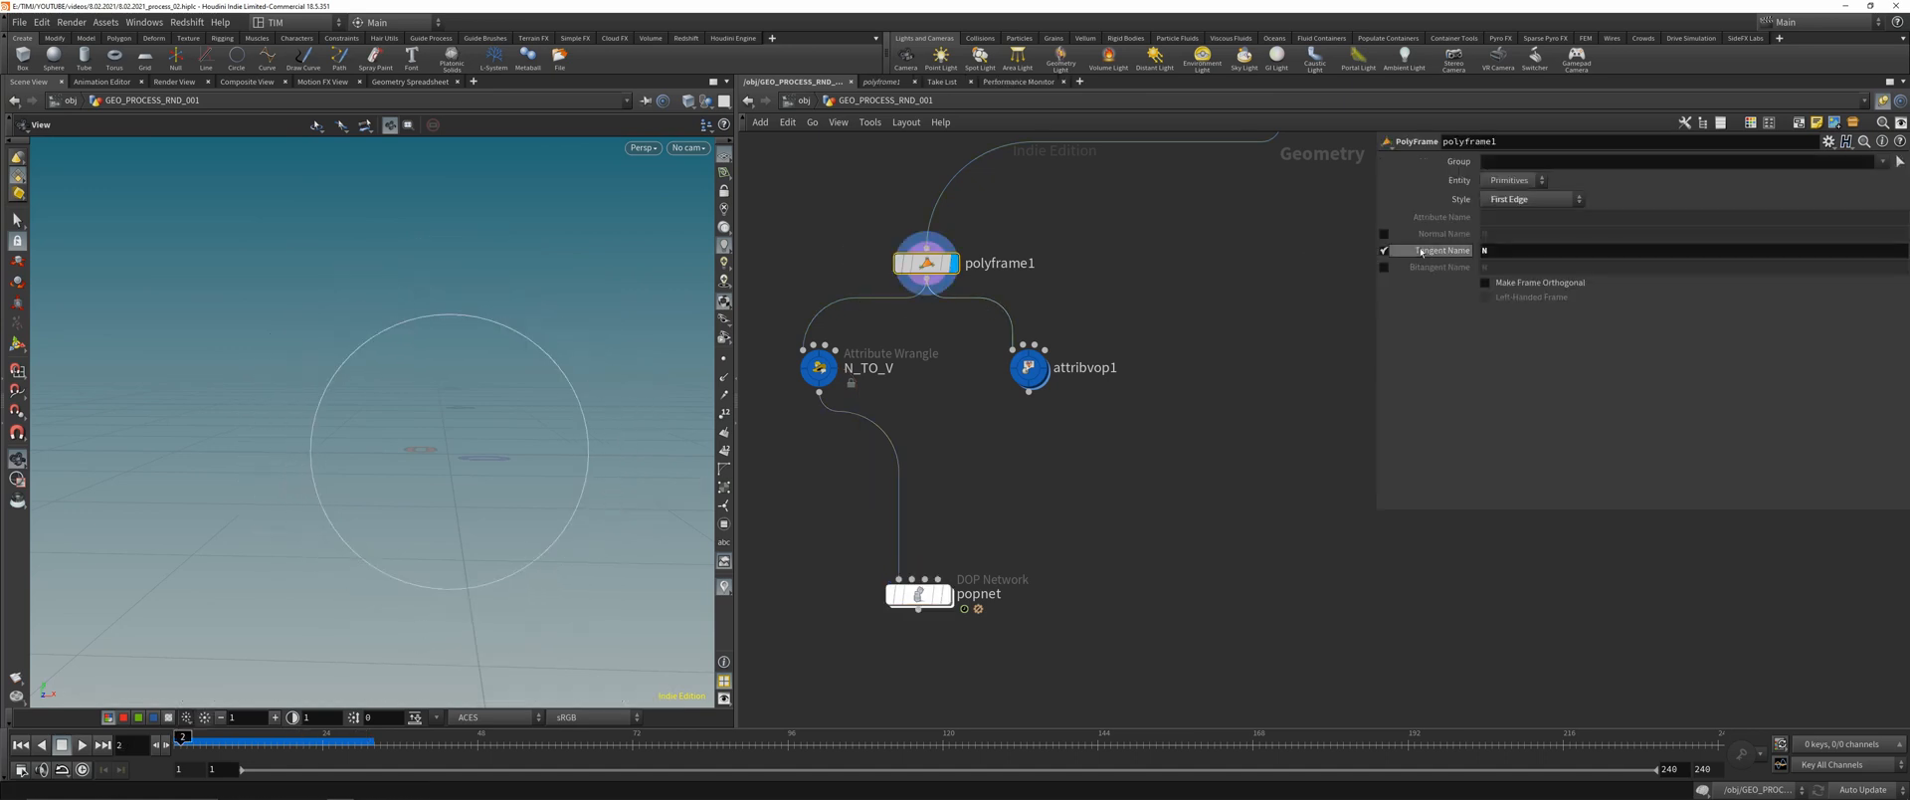
{"action": "left_click", "coordinate": [1384, 250]}
{"action": "left_click", "coordinate": [1384, 266]}
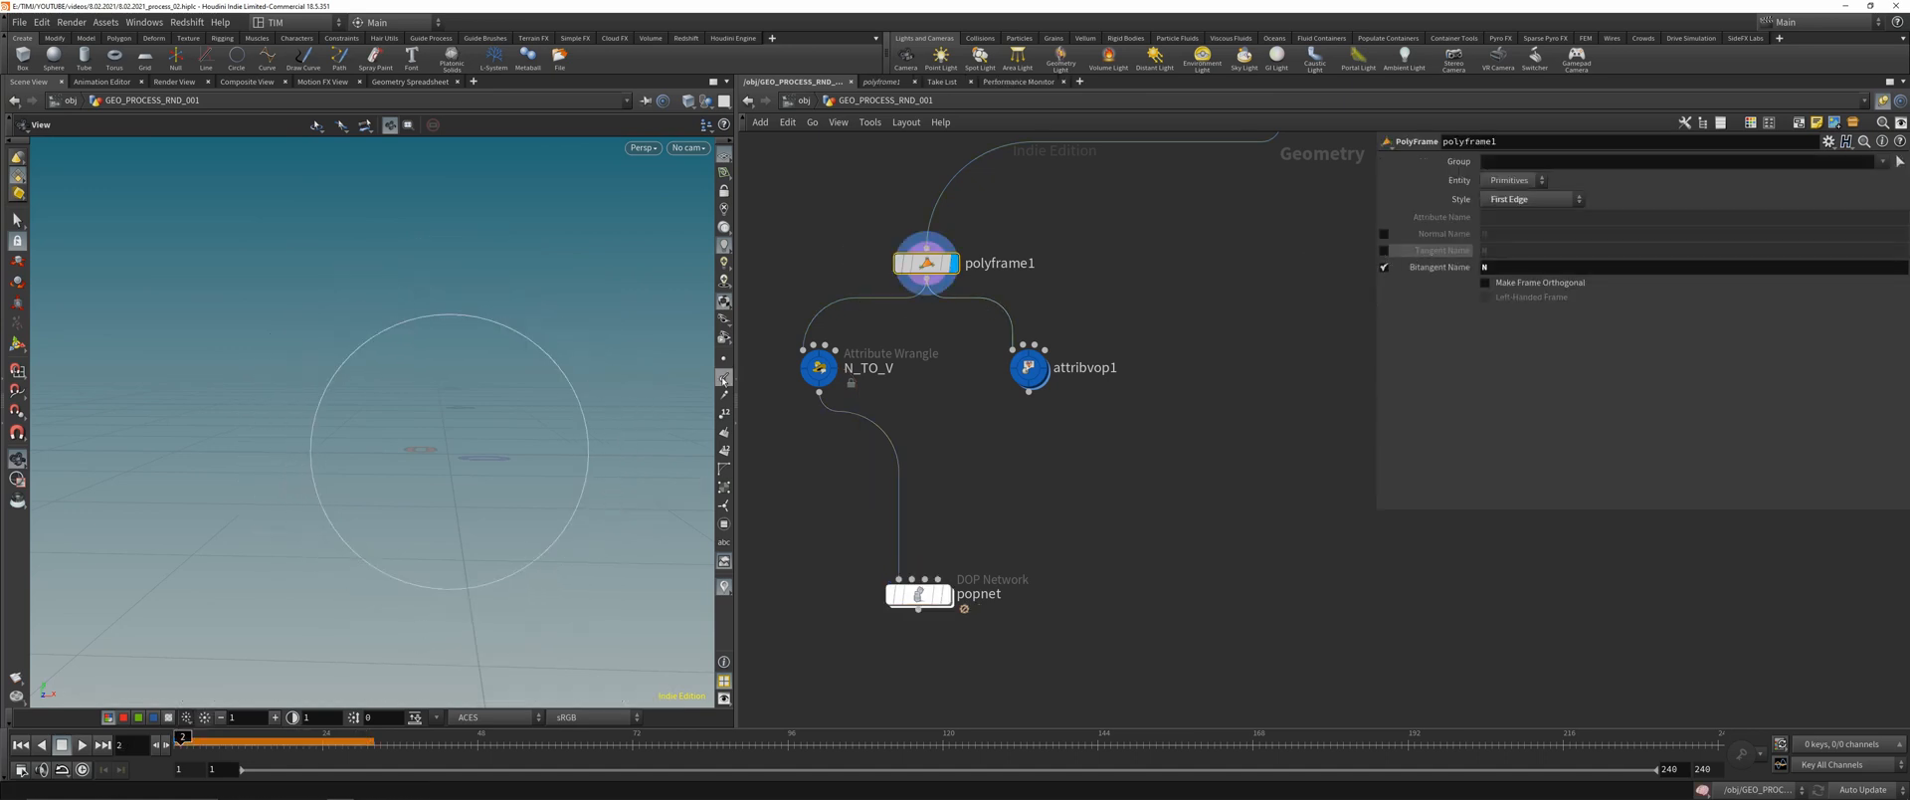
{"action": "scroll", "coordinate": [501, 415], "scroll_direction": "up", "scroll_amount": 2}
- Display popnet, play the simulation and examine the emitted particles with the point normals shown and hidden, ending at frame 1
{"action": "left_click", "coordinate": [948, 594]}
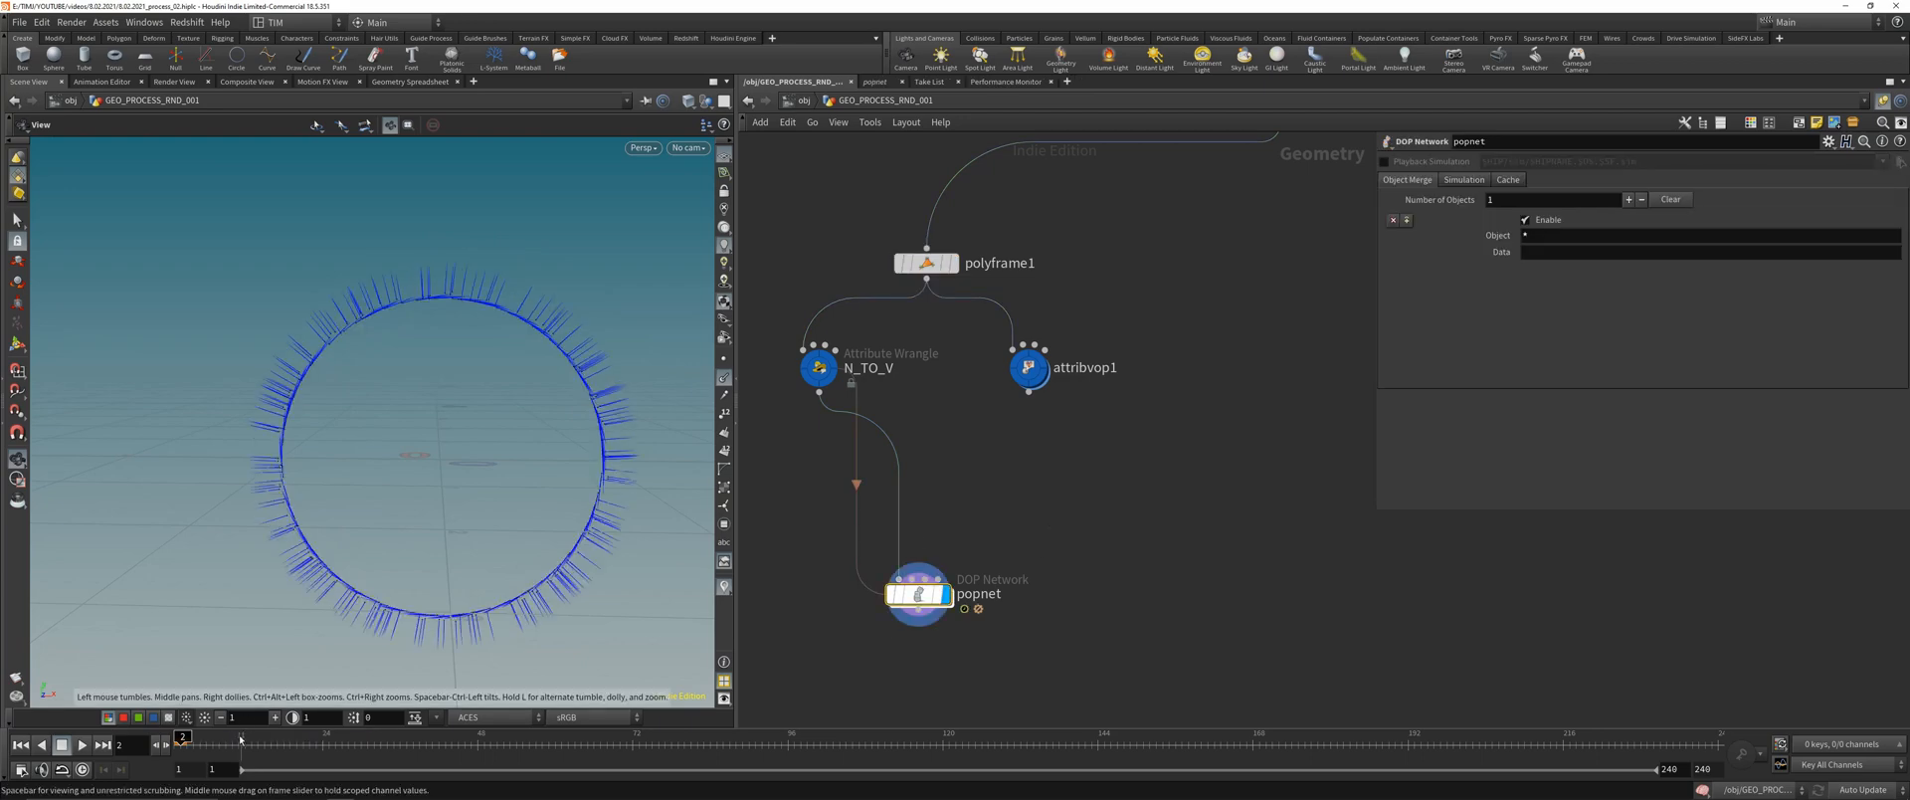
{"action": "left_click_drag", "start_coordinate": [242, 742], "coordinate": [79, 751]}
{"action": "left_click", "coordinate": [82, 745]}
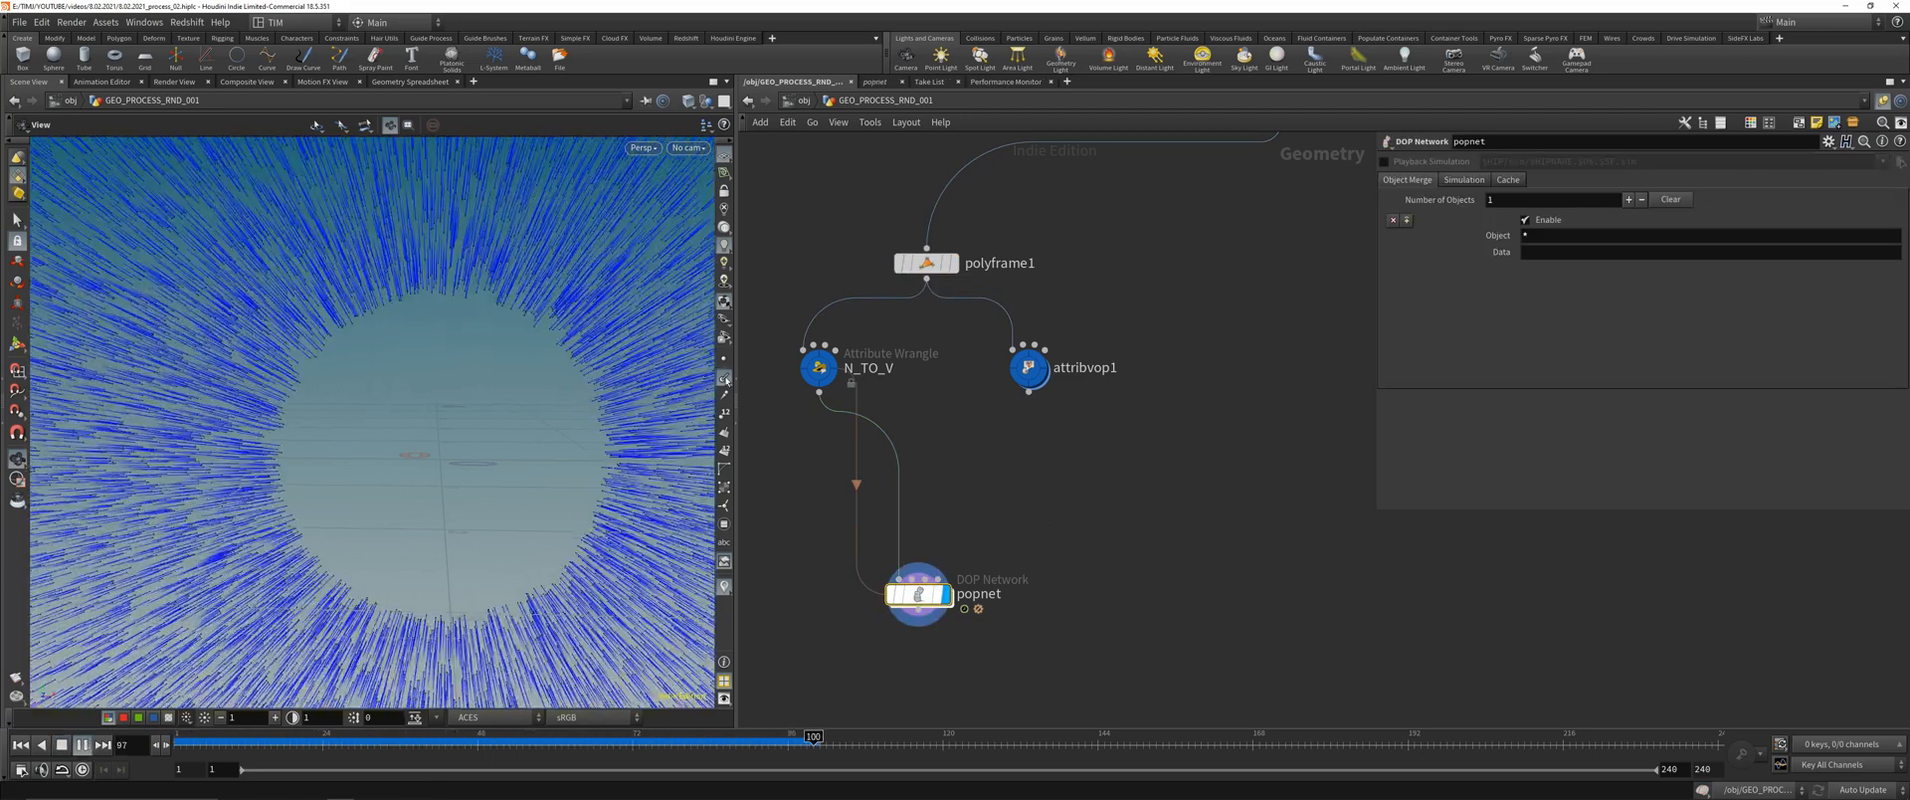
{"action": "right_click_drag", "start_coordinate": [220, 569], "coordinate": [328, 465]}
{"action": "middle_click_drag", "start_coordinate": [383, 354], "coordinate": [379, 448]}
{"action": "right_click_drag", "start_coordinate": [379, 447], "coordinate": [580, 319]}
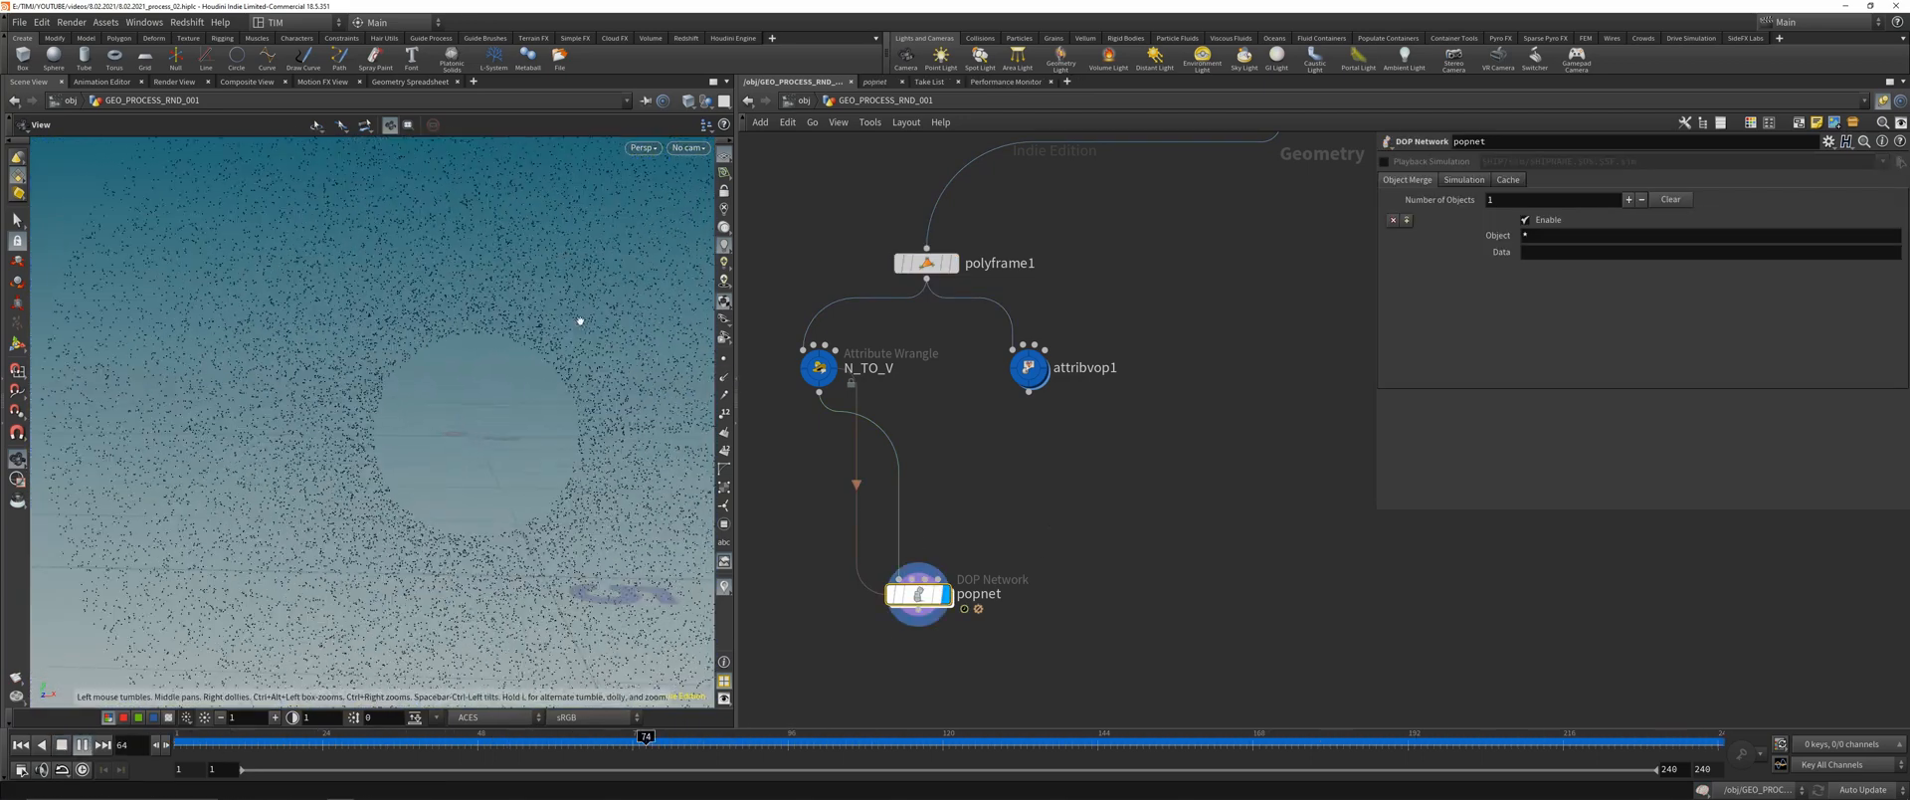
{"action": "middle_click_drag", "start_coordinate": [580, 319], "coordinate": [502, 398]}
{"action": "left_click_drag", "start_coordinate": [503, 398], "coordinate": [420, 557]}
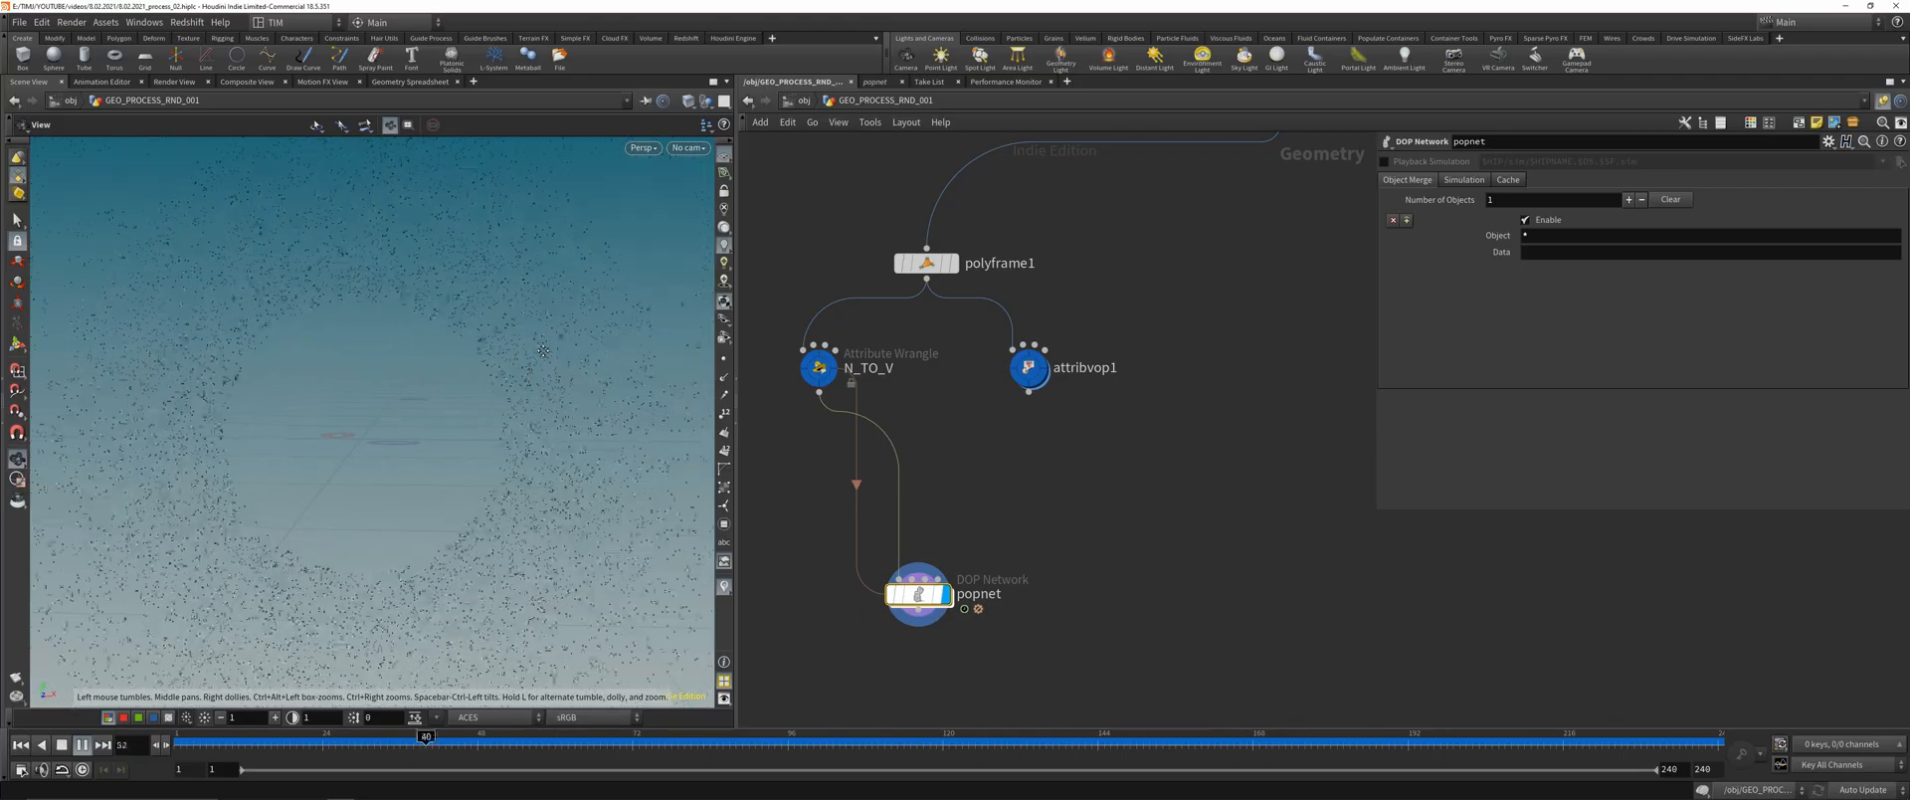
{"action": "left_click_drag", "start_coordinate": [283, 742], "coordinate": [179, 720]}
- Inside popnet, set source_first_input's Const. Activation and Const. Birth Rate to 0 and its Impulse Count to 500
{"action": "double_click", "coordinate": [920, 597]}
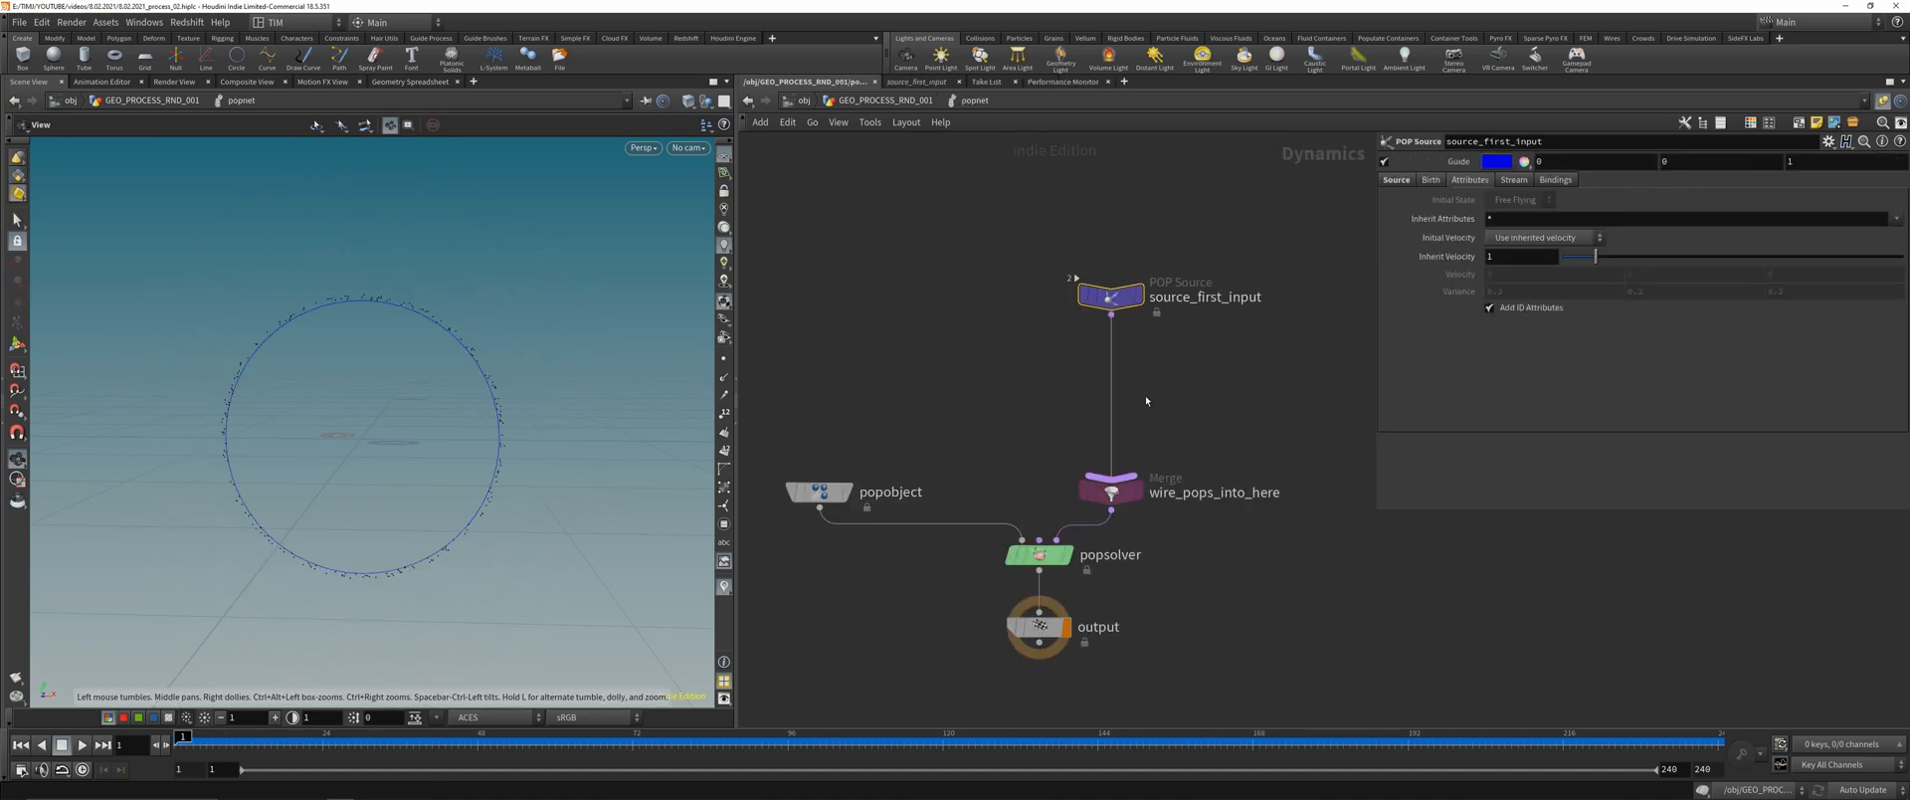
{"action": "left_click", "coordinate": [1416, 182]}
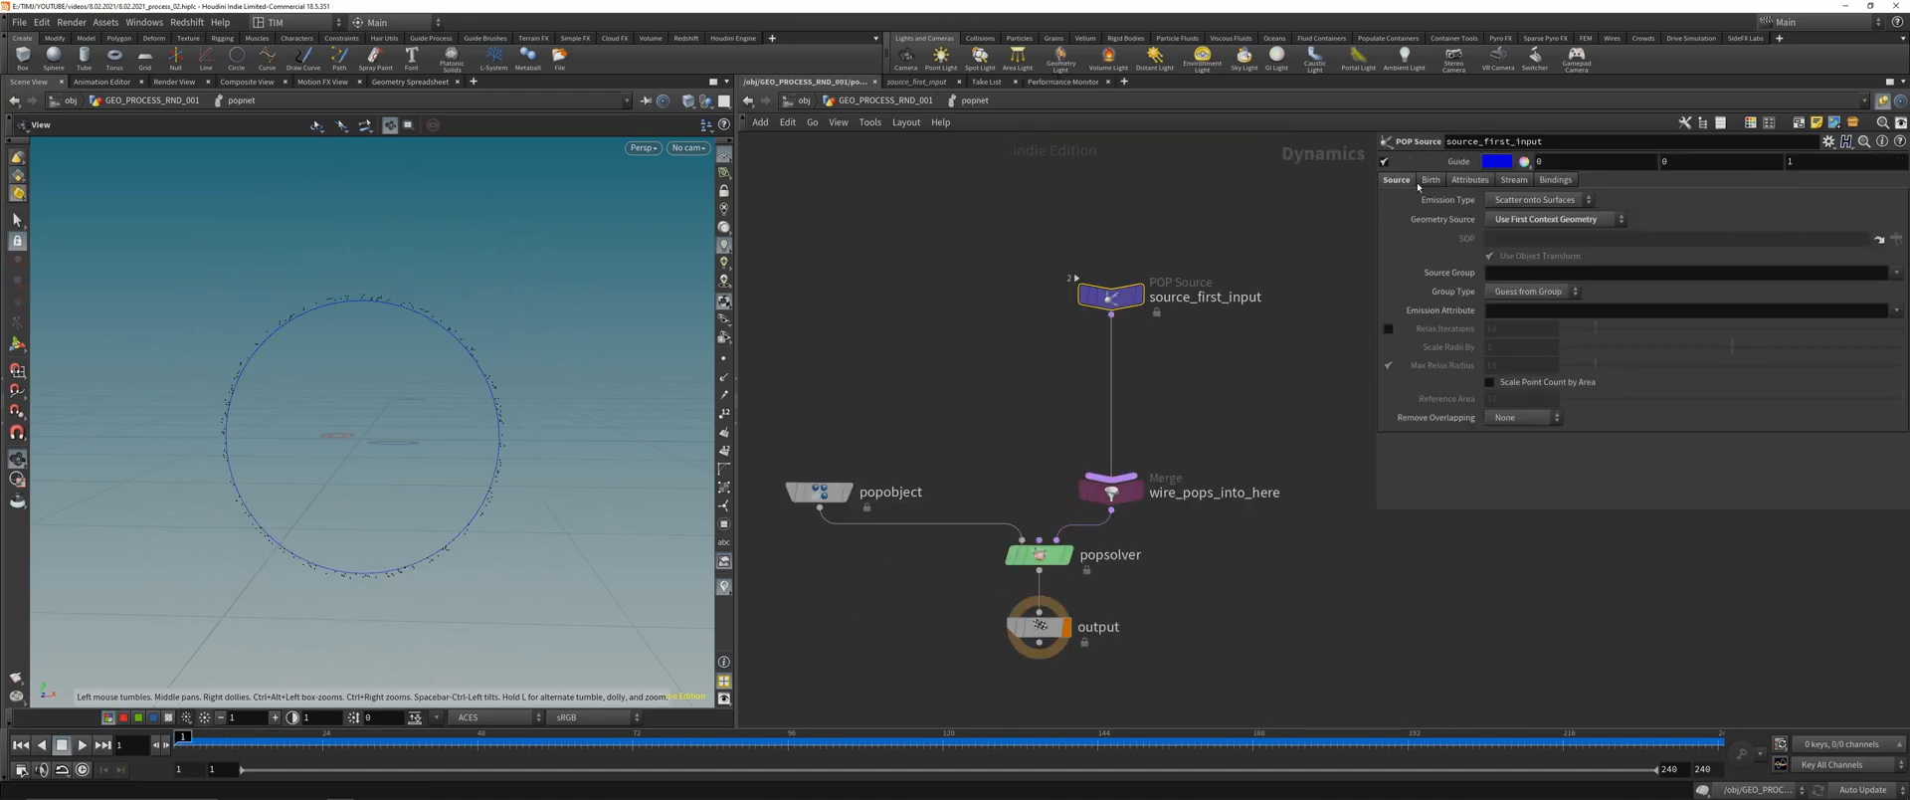
{"action": "left_click", "coordinate": [1435, 180]}
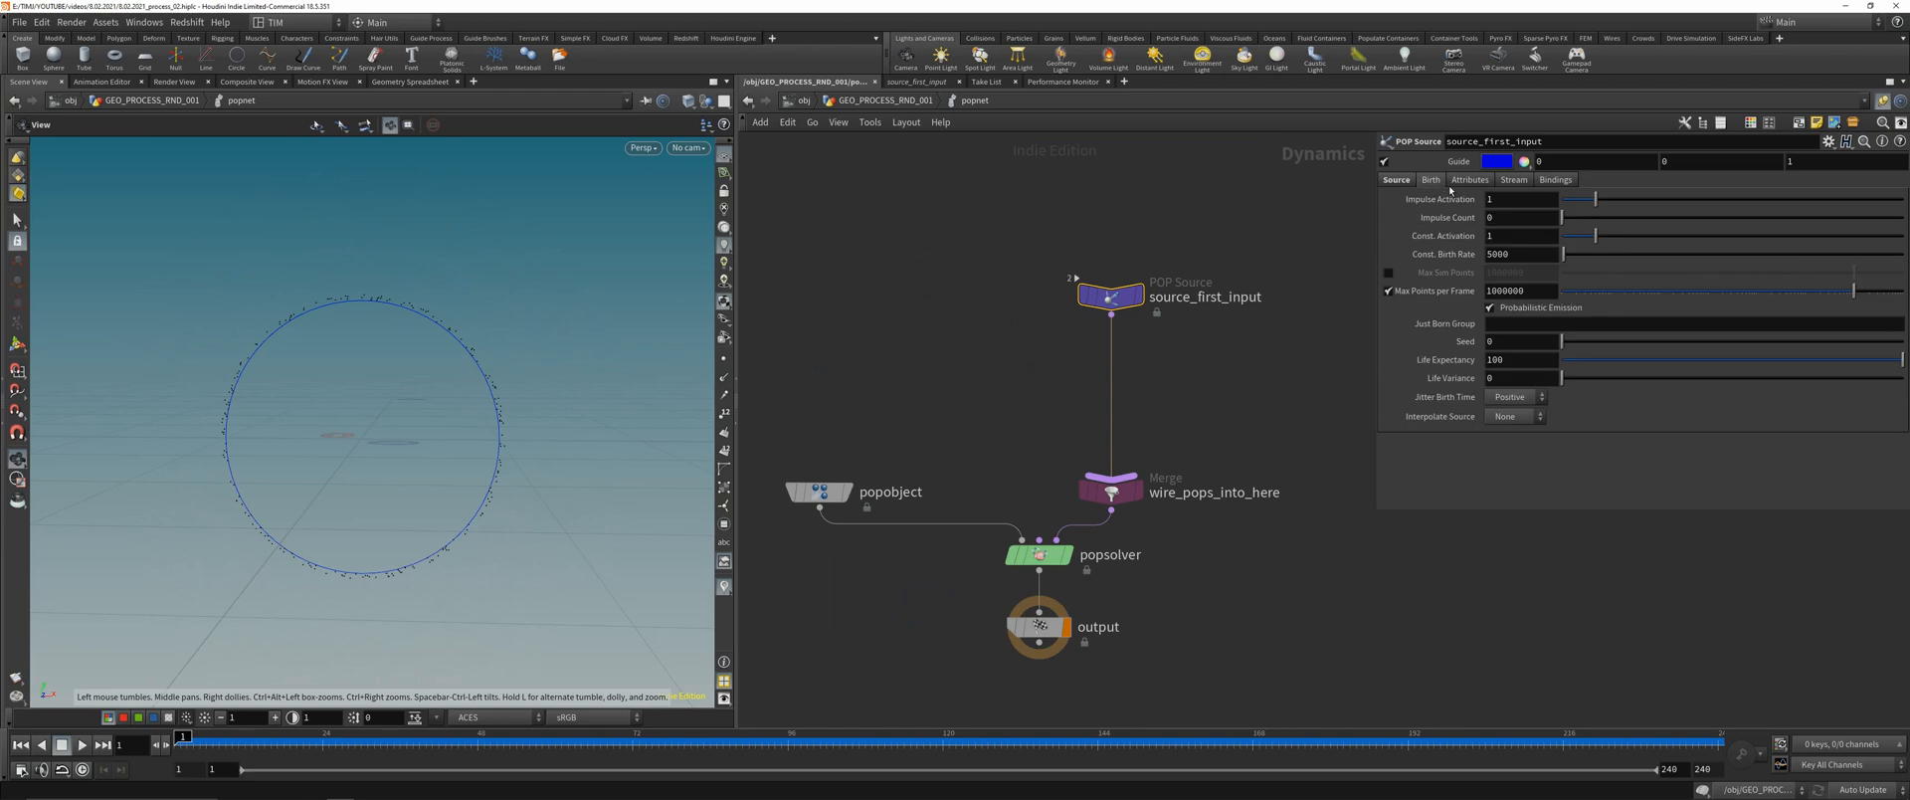
{"action": "left_click", "coordinate": [1516, 236]}
{"action": "type", "text": "0"}
{"action": "key", "text": "Return"}
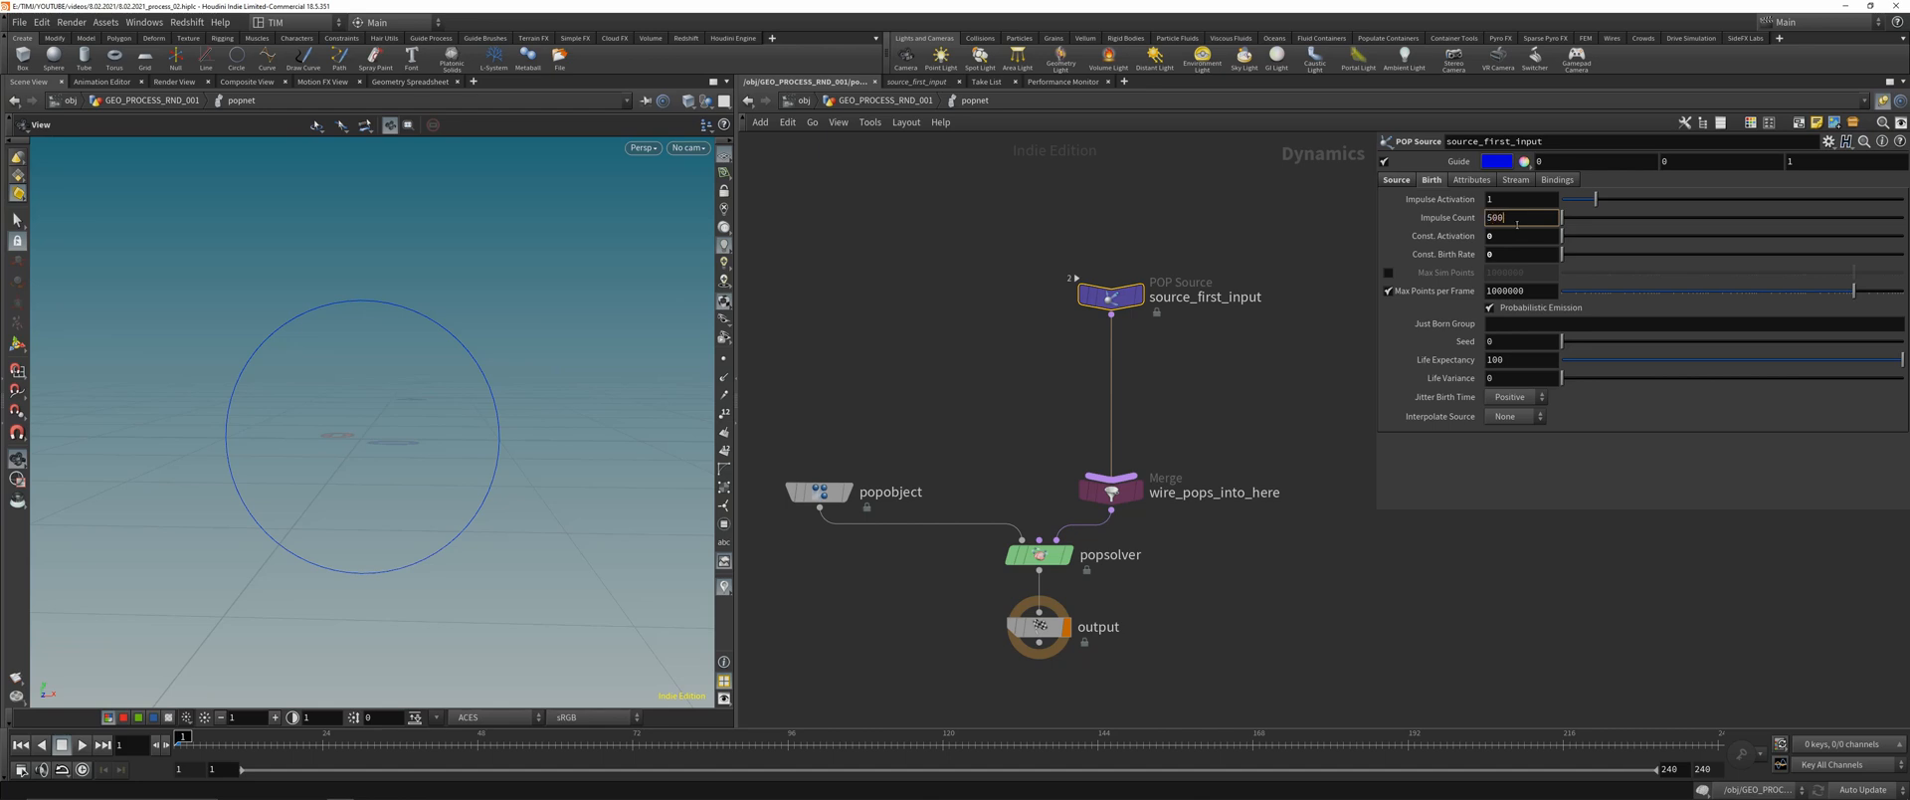
{"action": "key", "text": "Return"}
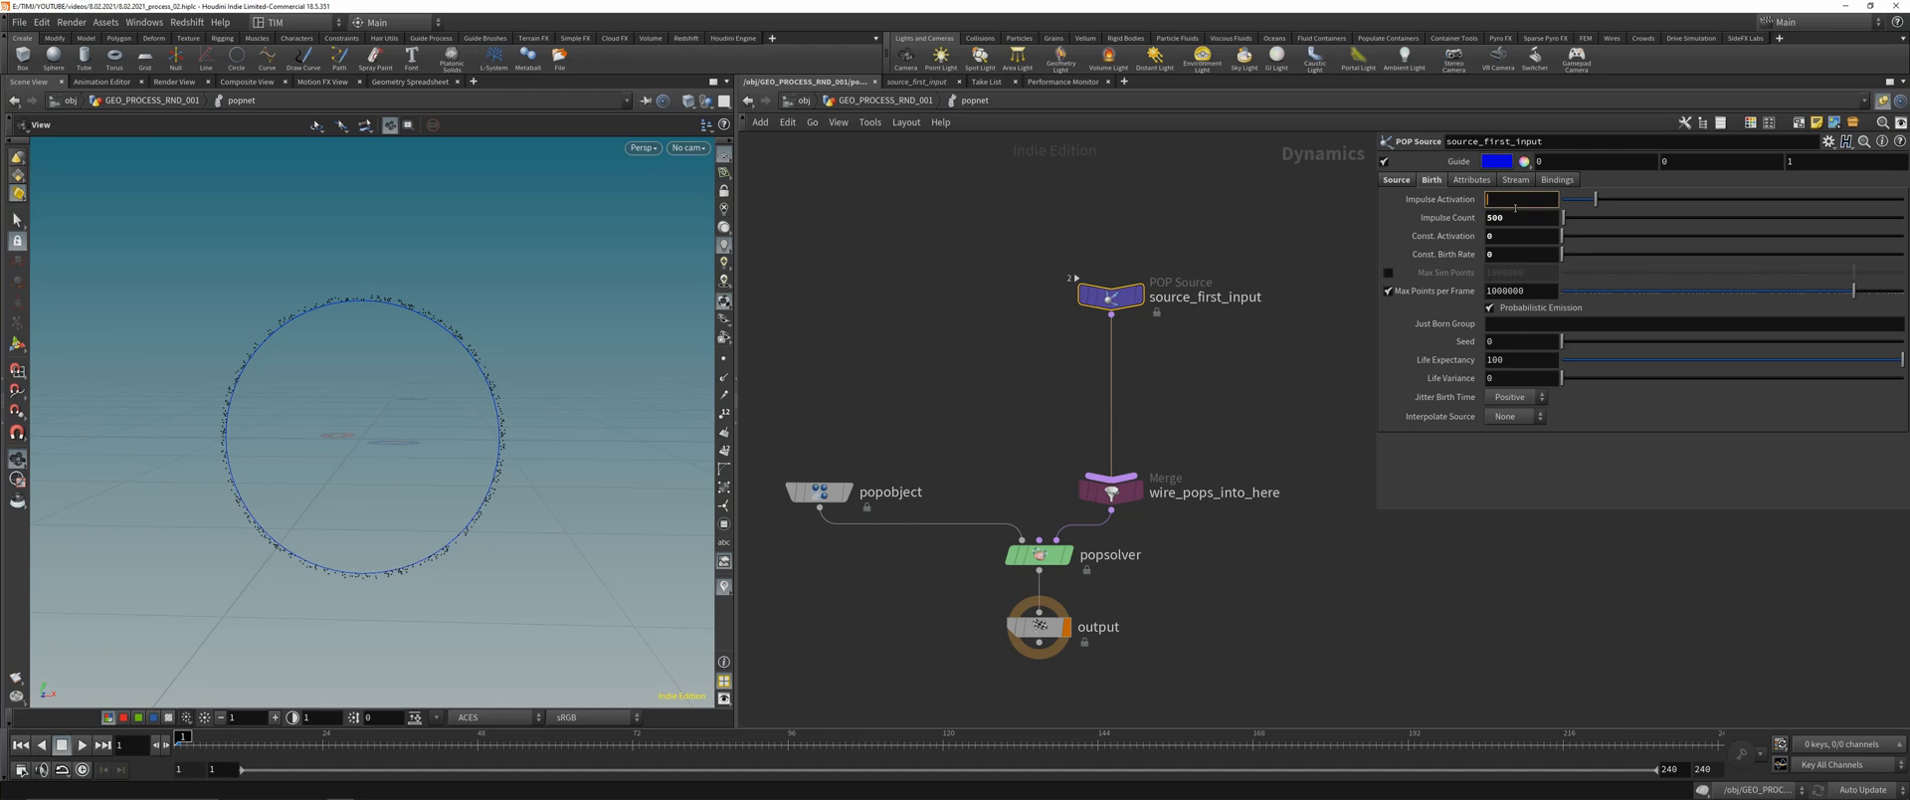
- Set source_first_input's Impulse Activation to the expression $FF == 1, check the playback from frame 1 and save the scene
{"action": "left_click", "coordinate": [1516, 207]}
{"action": "type", "text": "5$"}
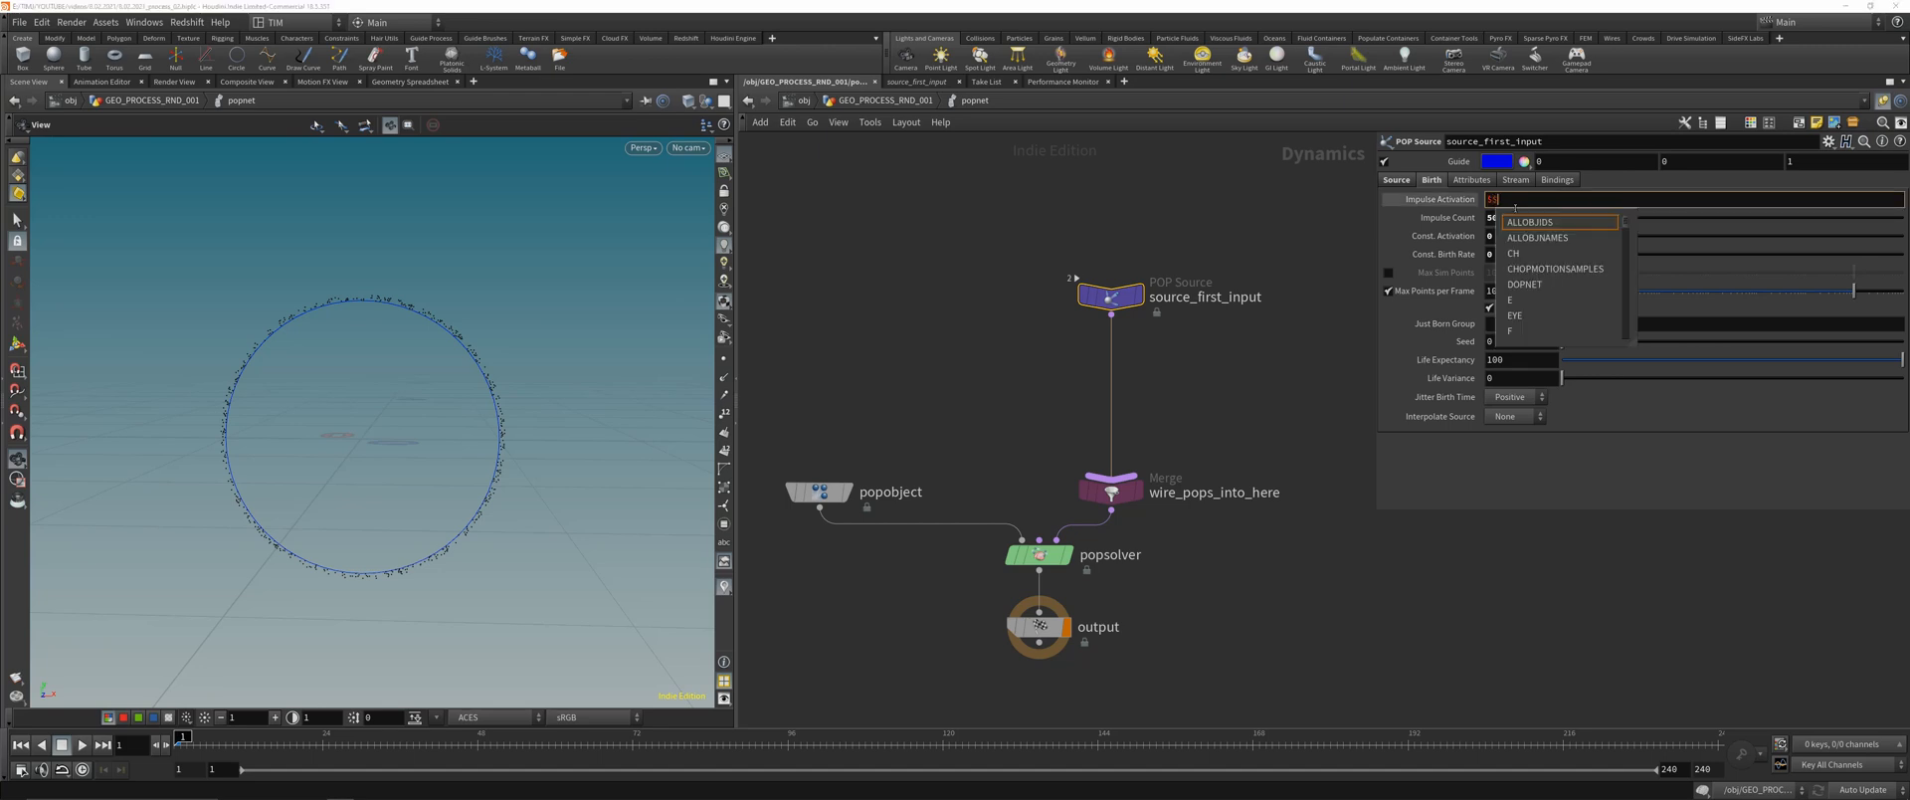
{"action": "type", "text": "FF "}
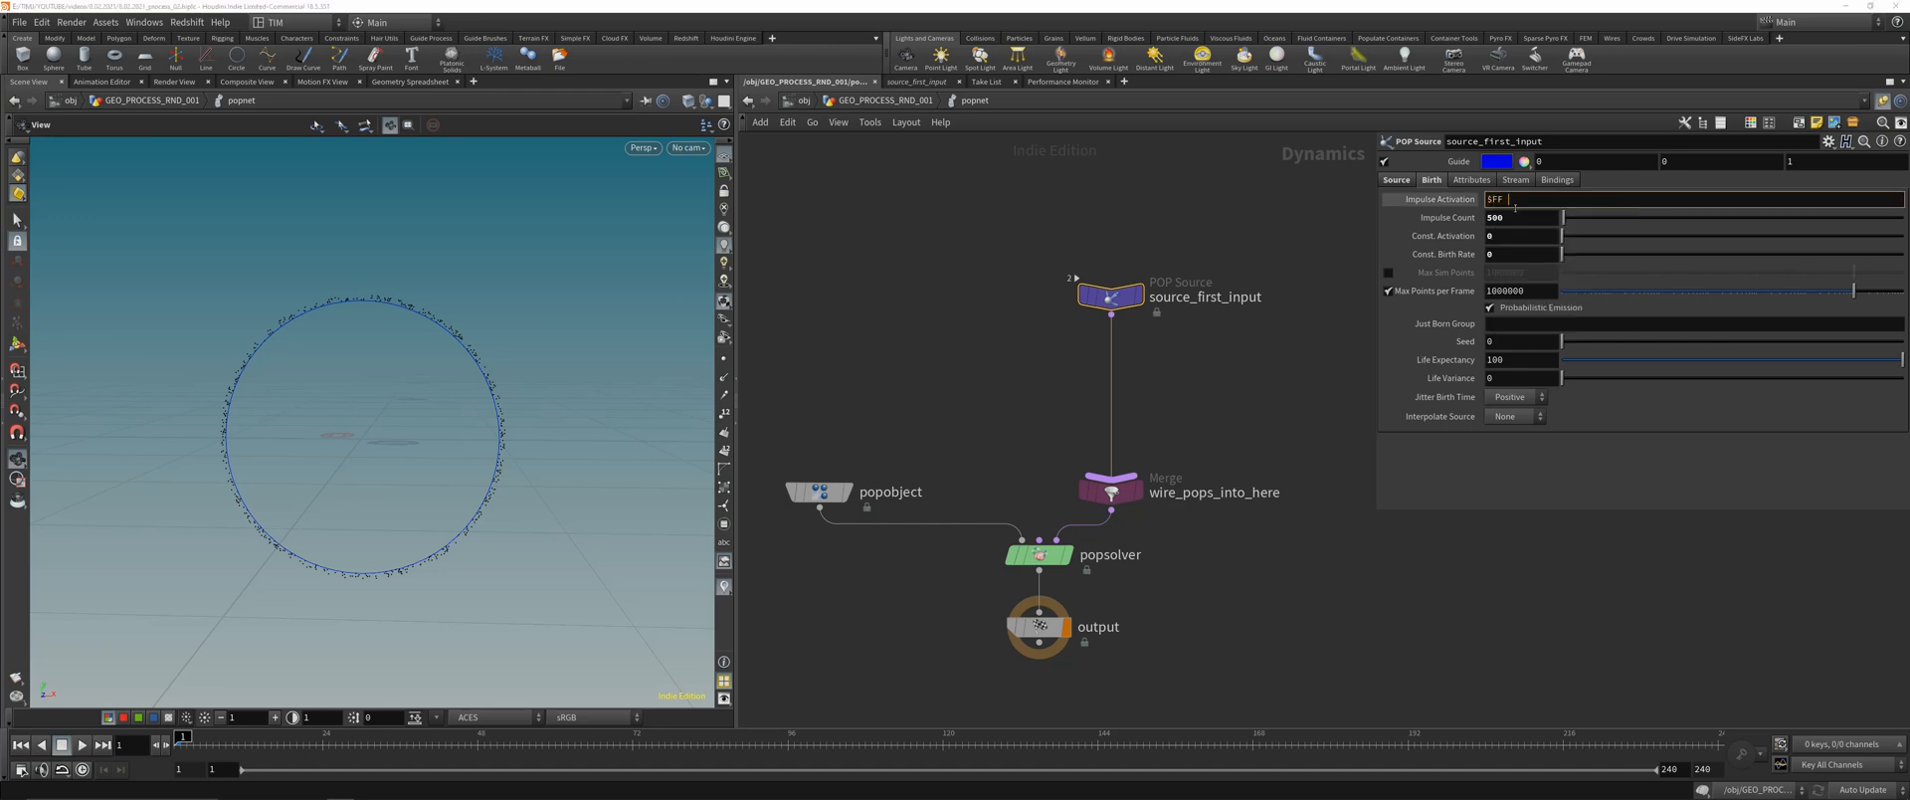
{"action": "type", "text": "== 1"}
{"action": "key", "text": "Return"}
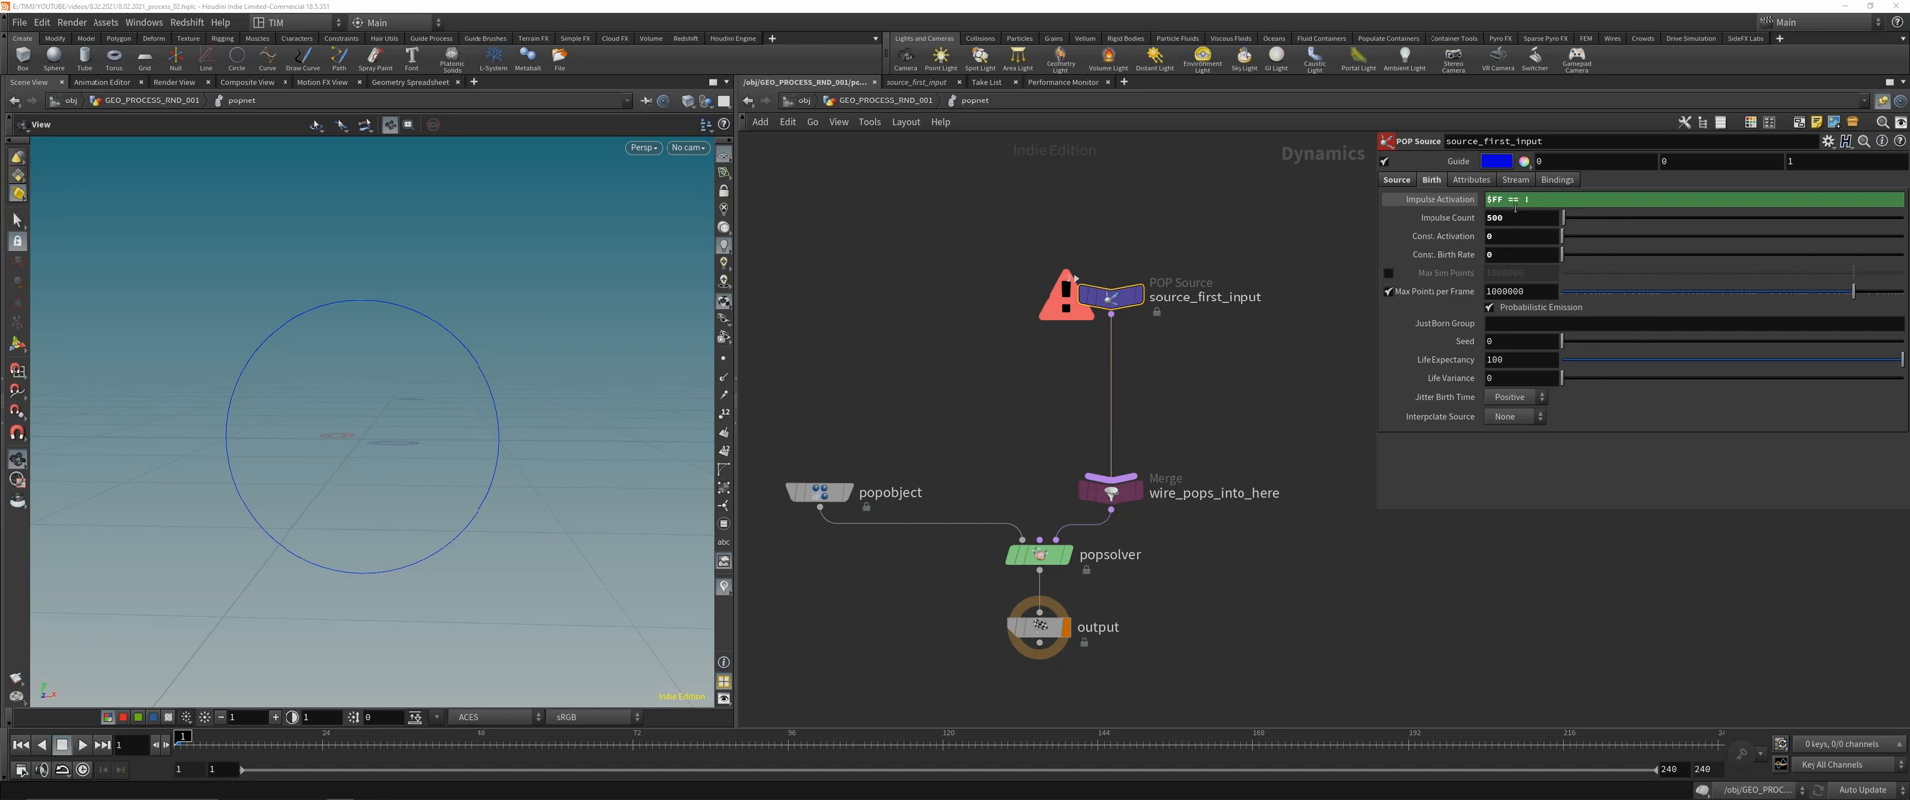
{"action": "type", "text": "1"}
{"action": "key", "text": "Return"}
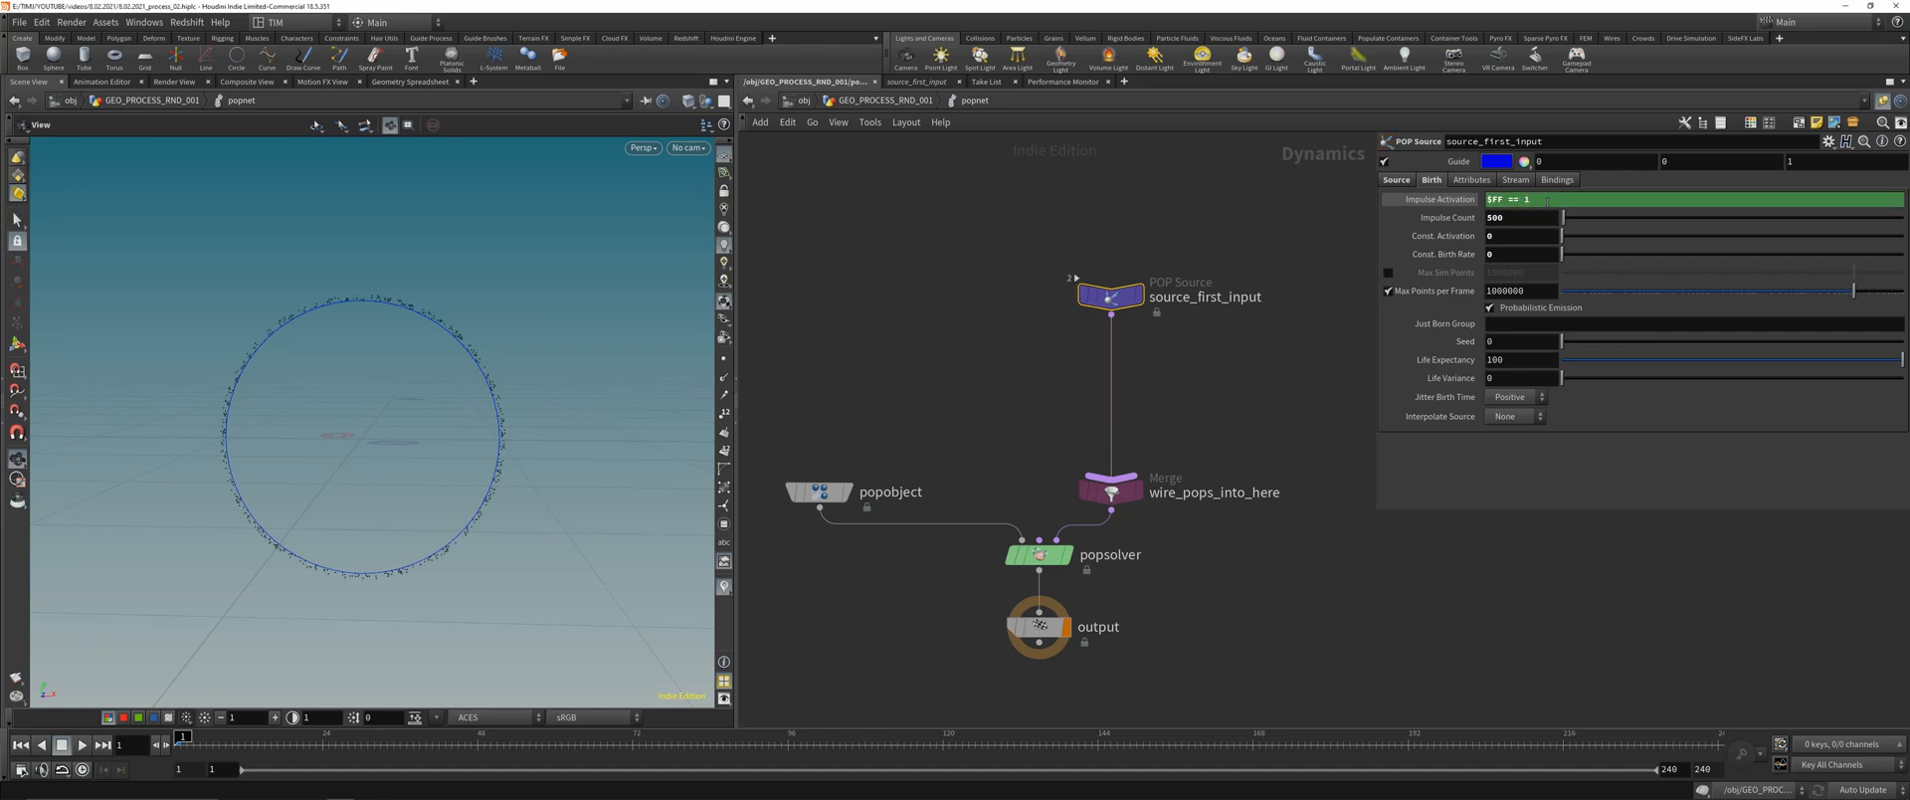
{"action": "key", "text": "Up"}
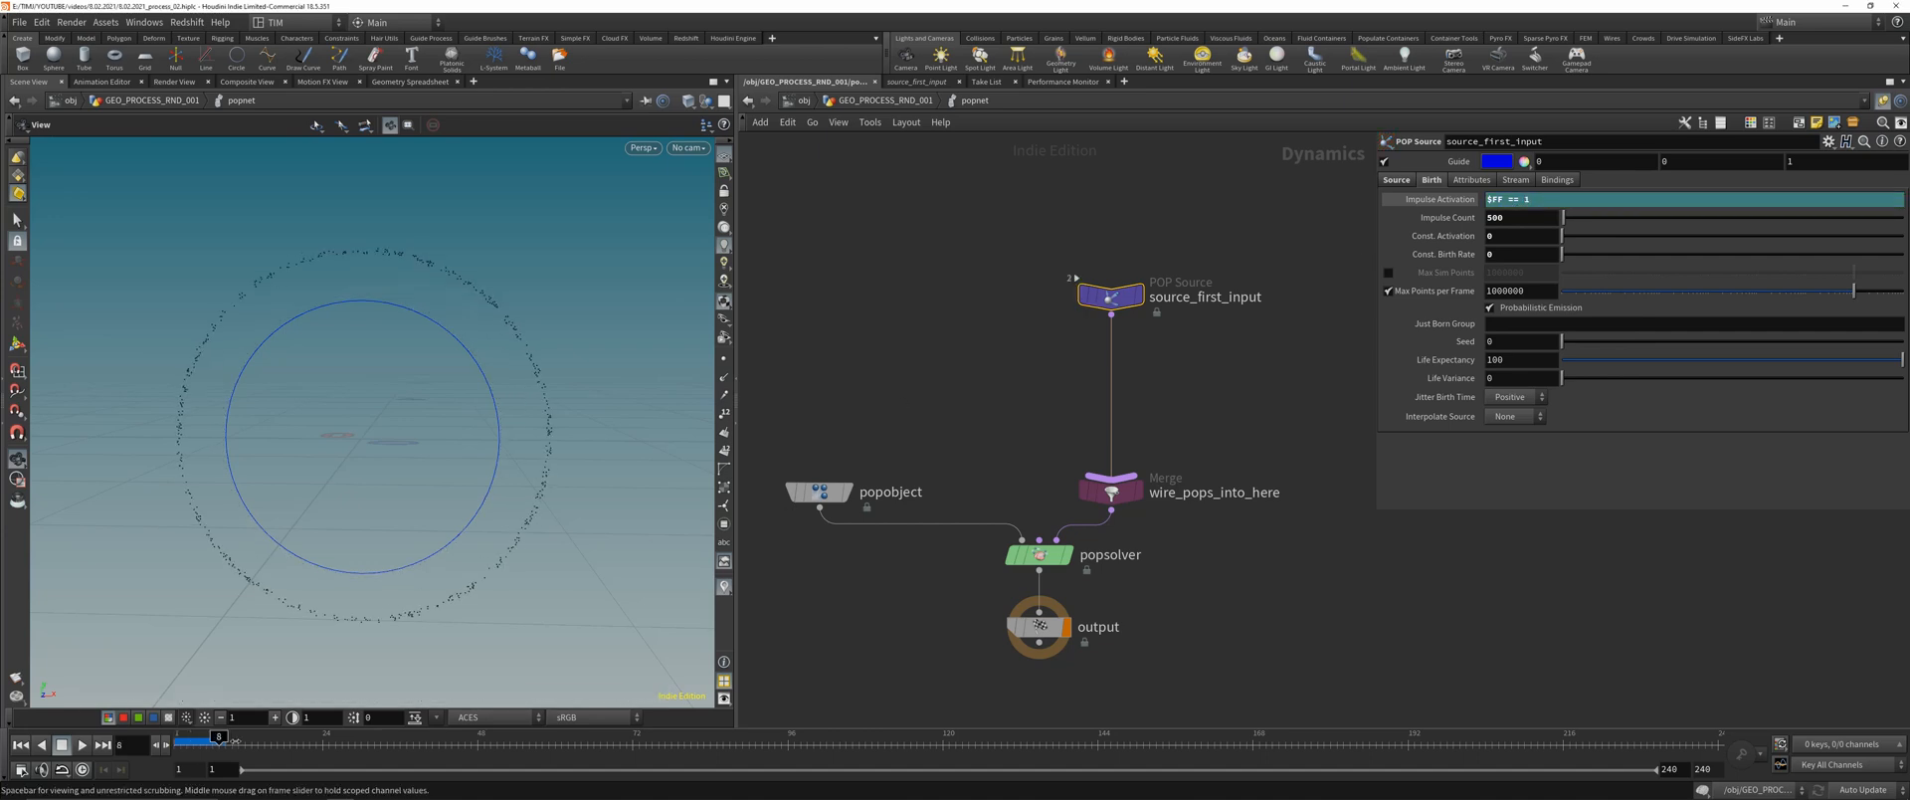
{"action": "key", "text": "ctrl+Up"}
{"action": "key", "text": "ctrl+s"}
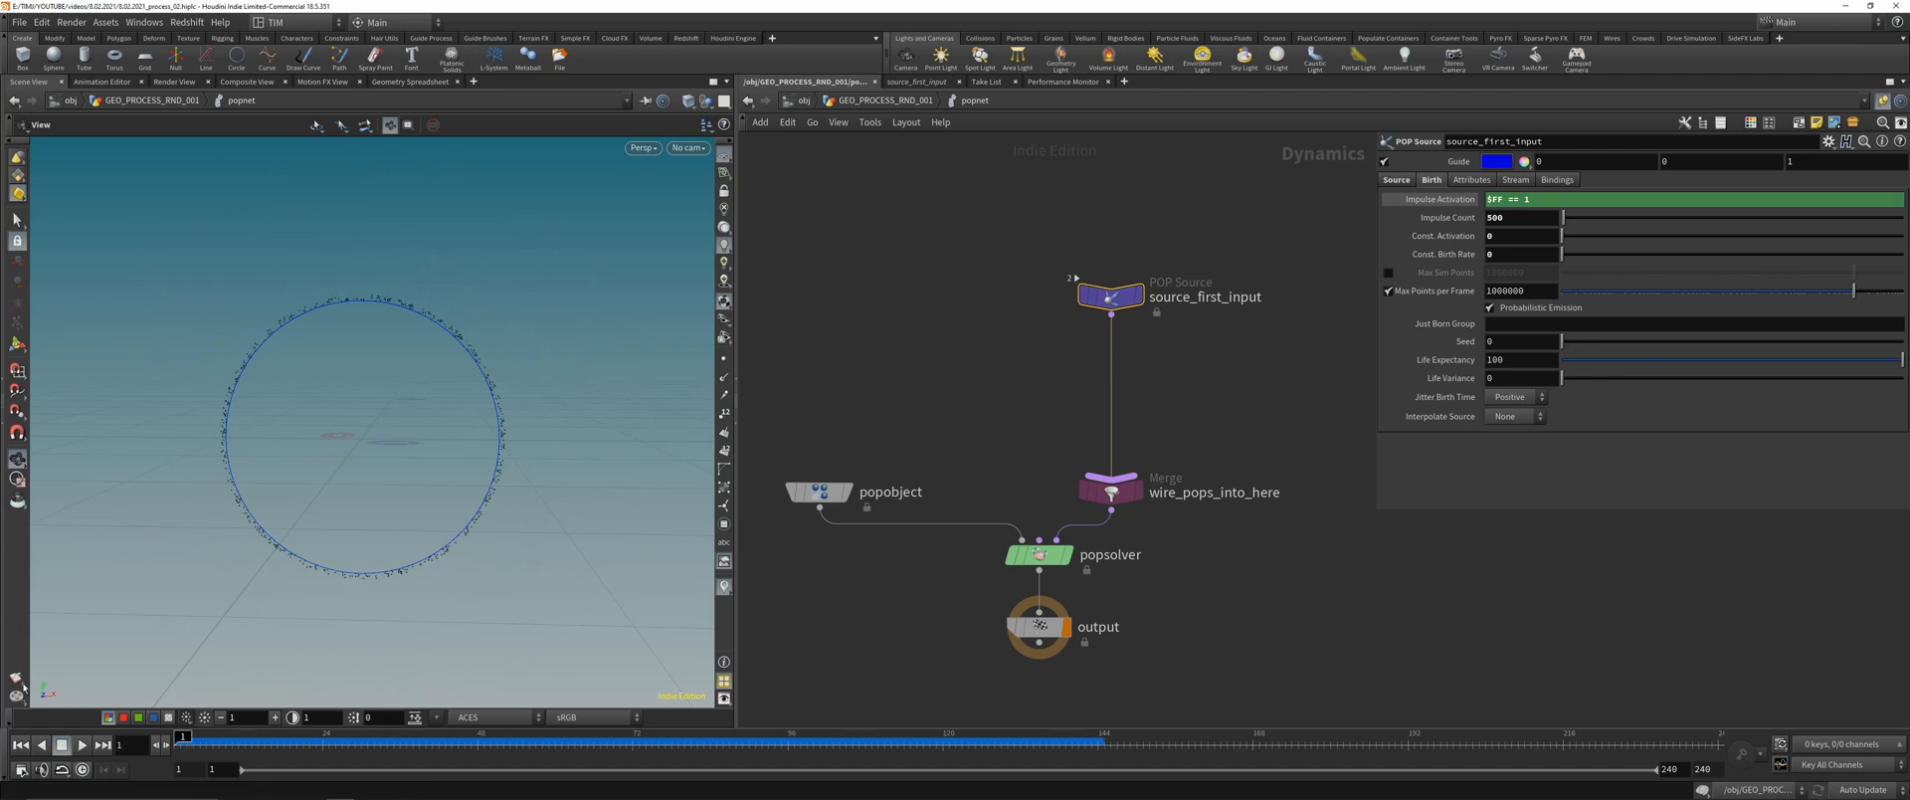
- Go back up to the geometry network and add a Trail node connected below popnet, with its display on
{"action": "key", "text": "u"}
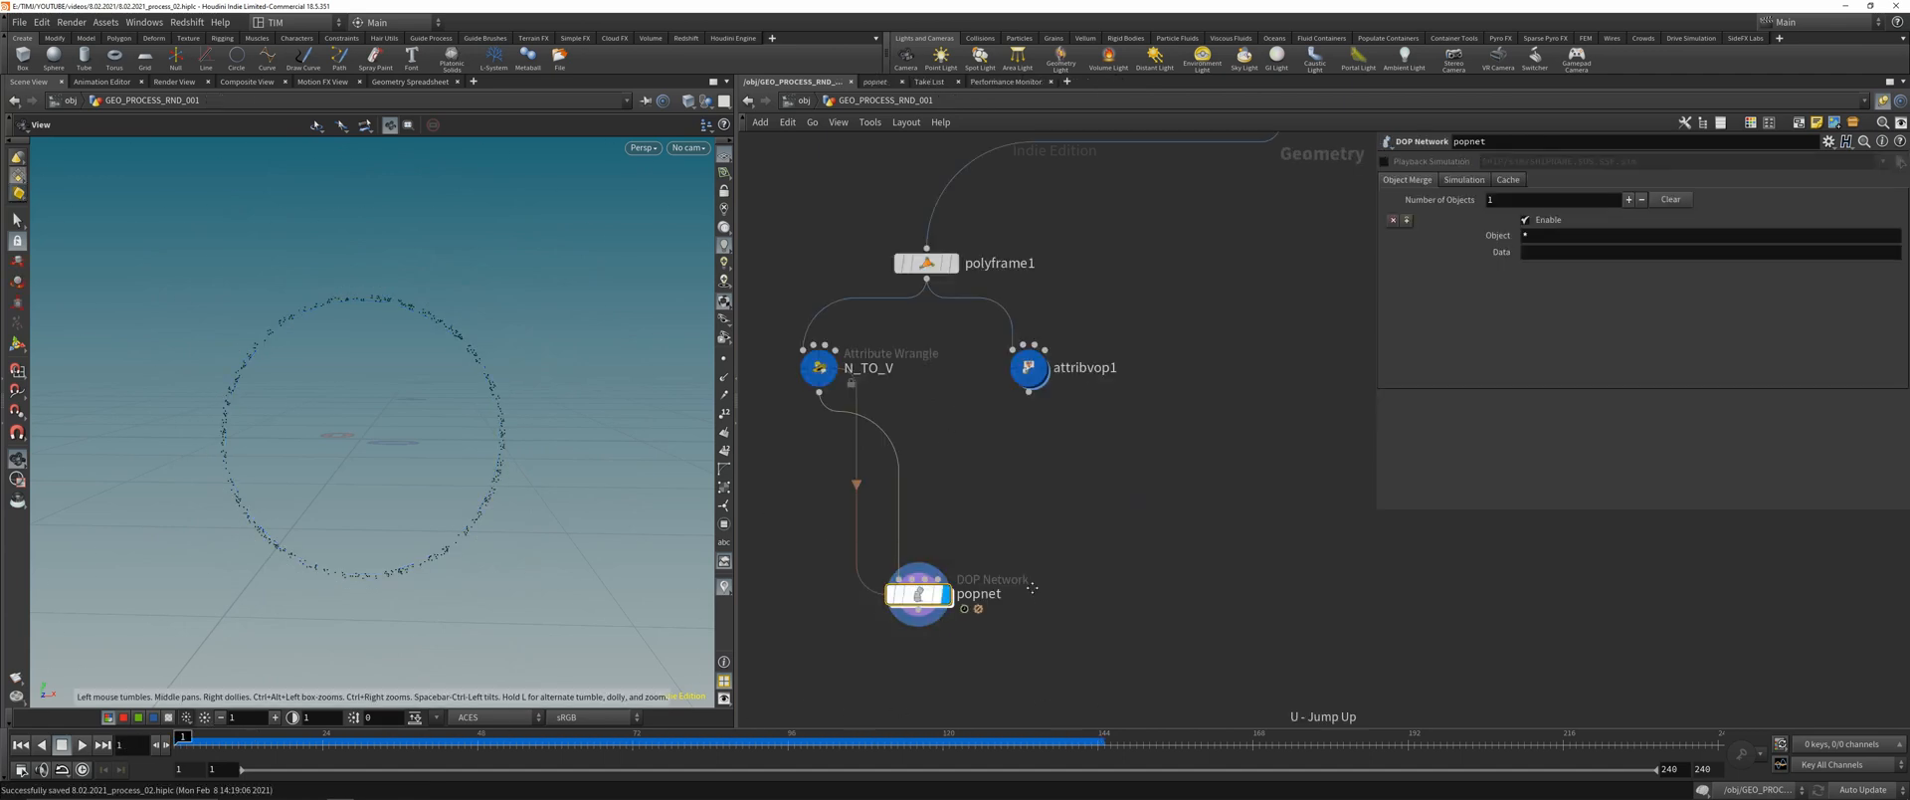
{"action": "key", "text": "Tab"}
{"action": "type", "text": "tra"}
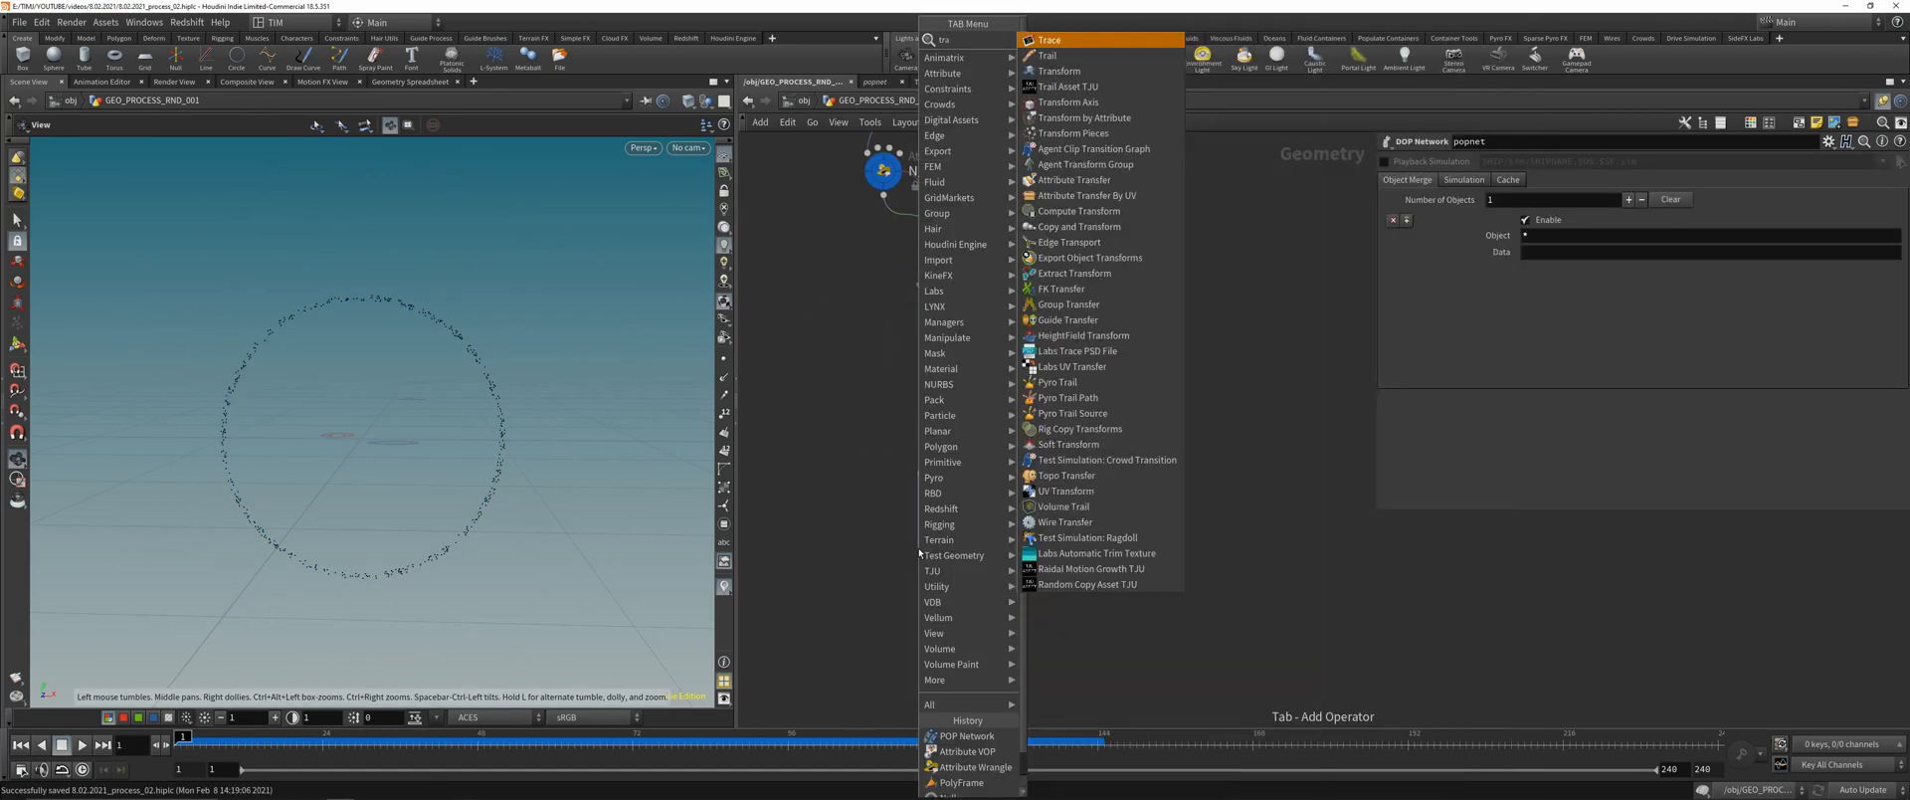
{"action": "key", "text": "Down"}
{"action": "key", "text": "Return"}
{"action": "left_click", "coordinate": [920, 551]}
{"action": "left_click_drag", "start_coordinate": [920, 553], "coordinate": [985, 529]}
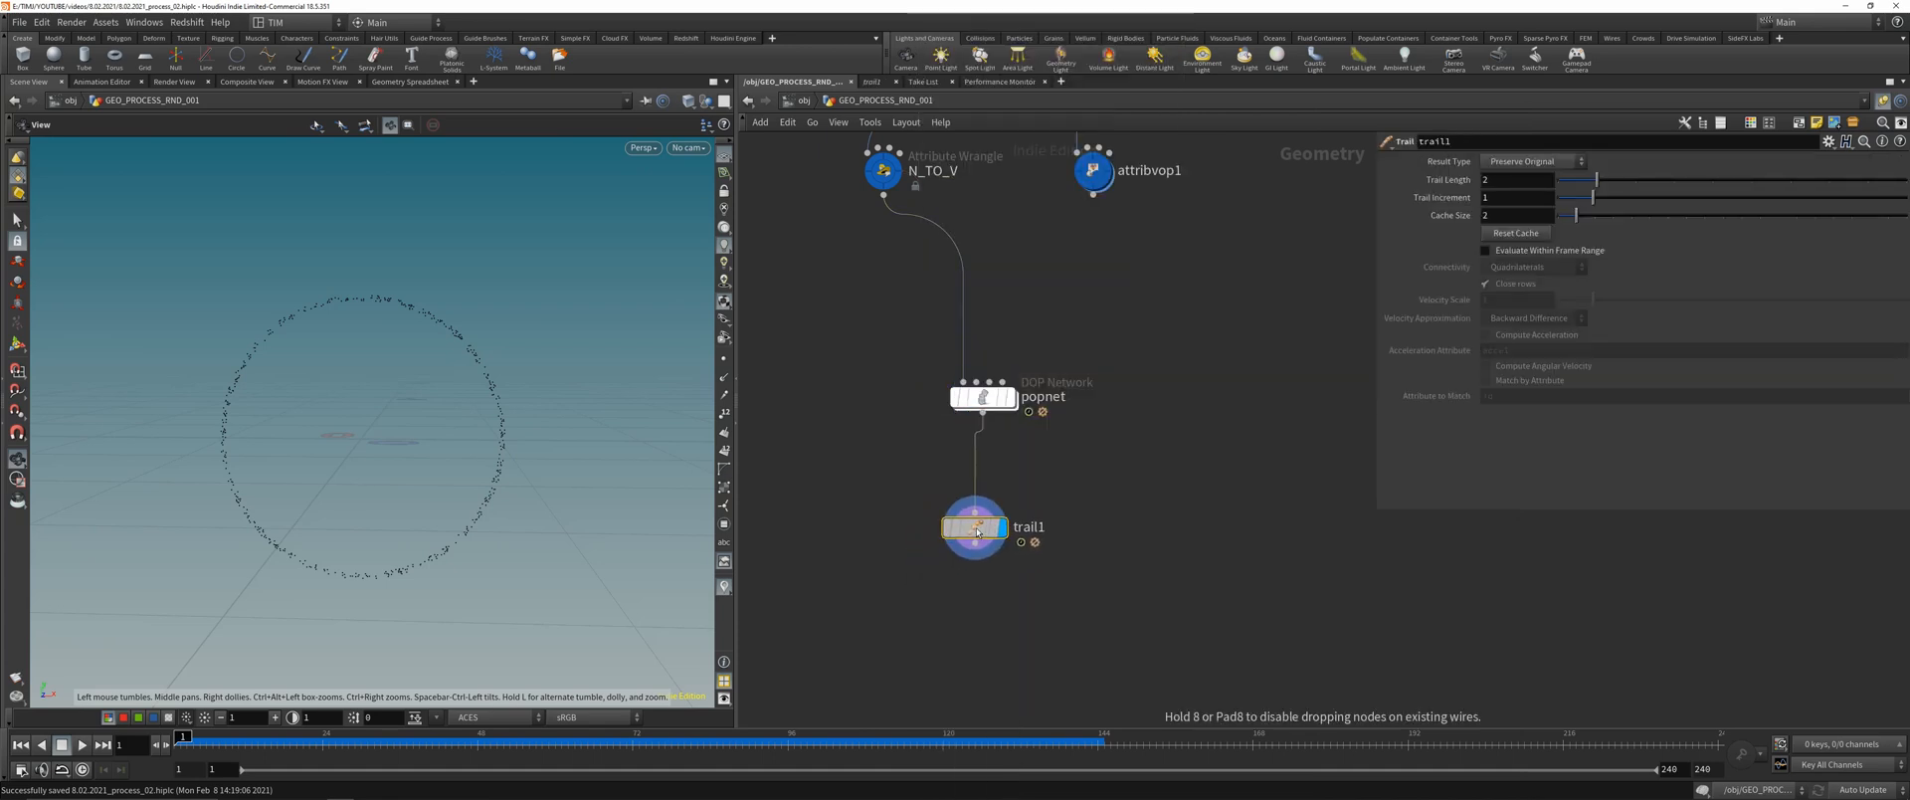
- Set trail1's Result Type to Connect as Polygons, disable Close Rows and set Trail Length to 240
{"action": "left_click", "coordinate": [1532, 161]}
{"action": "left_click", "coordinate": [1520, 209]}
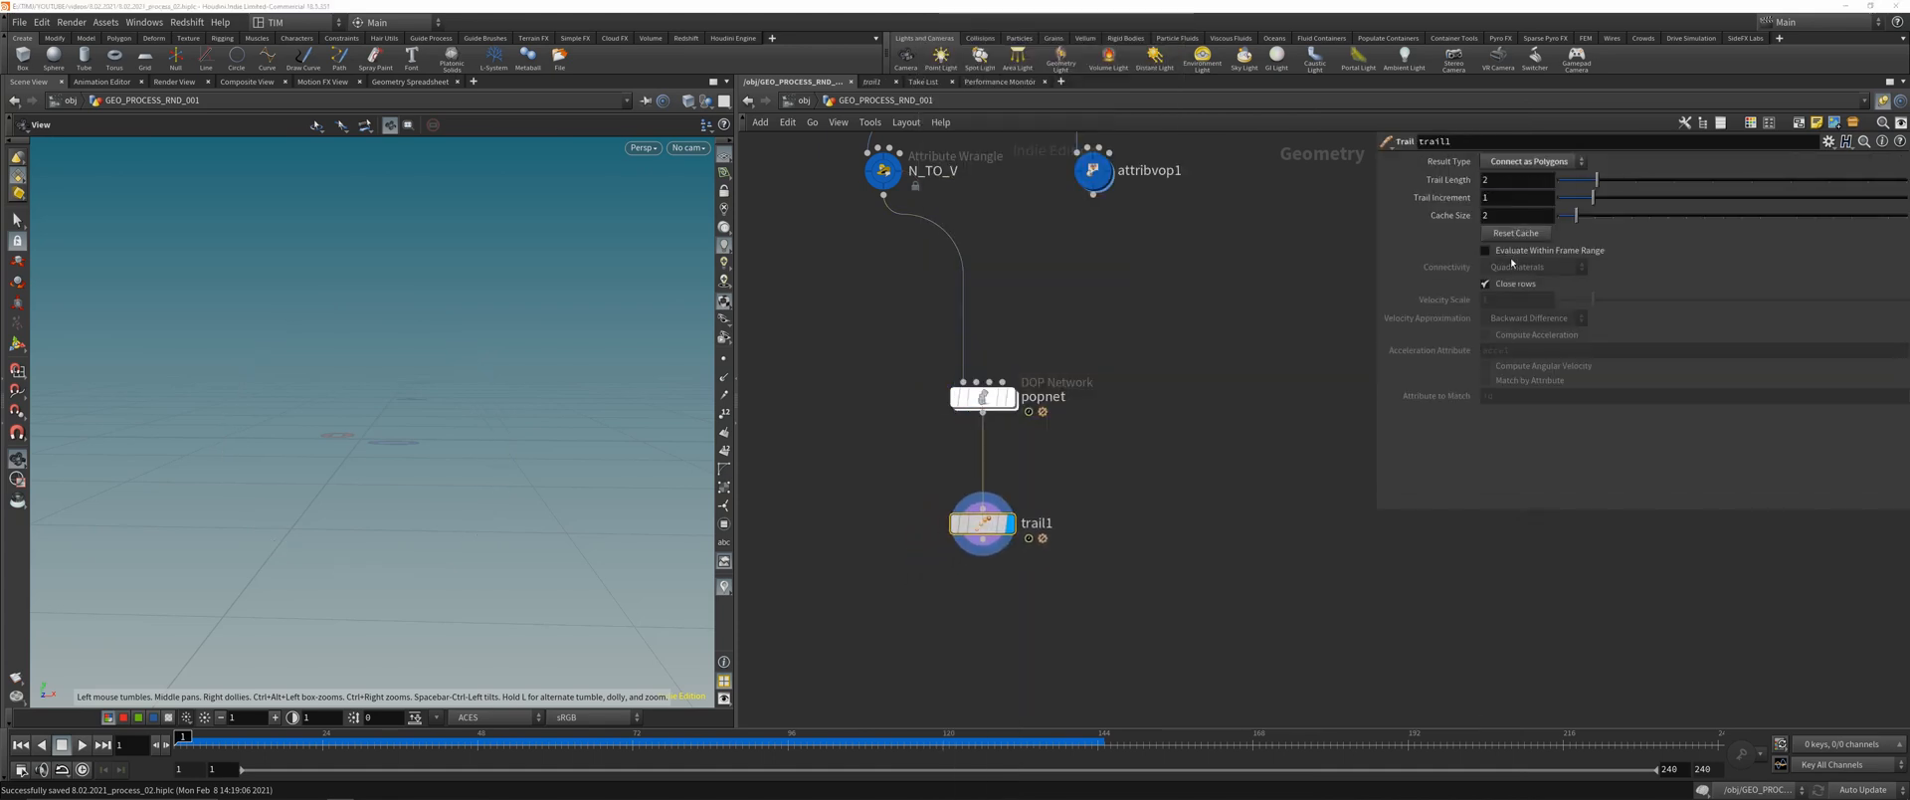
{"action": "left_click", "coordinate": [1506, 285]}
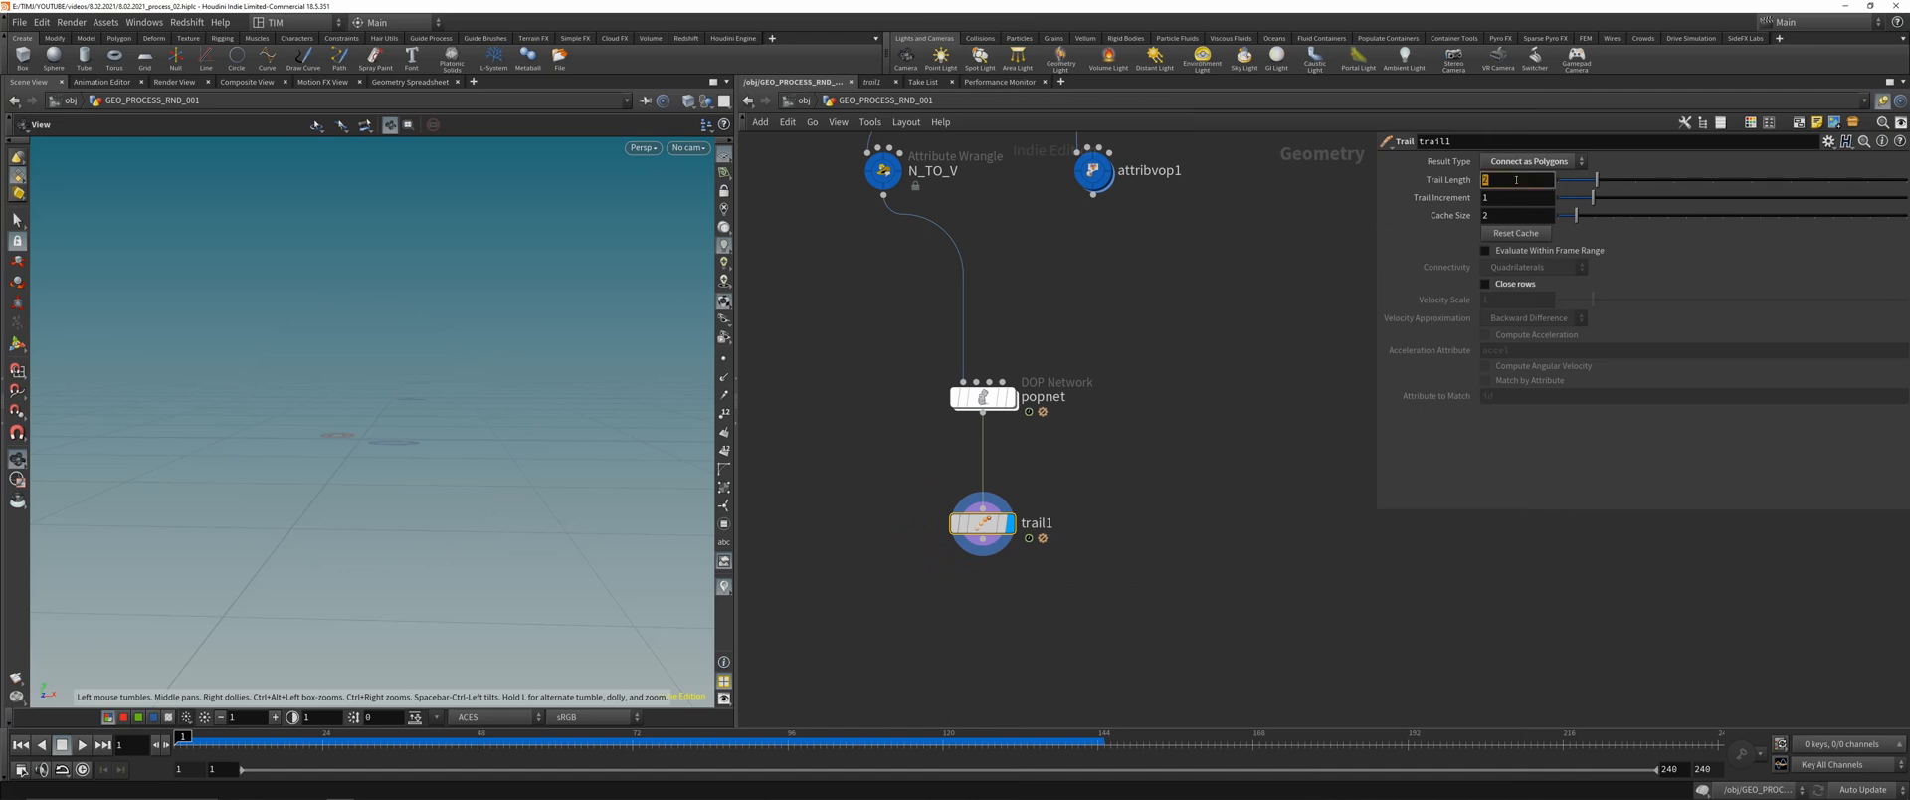
{"action": "key", "text": "Return"}
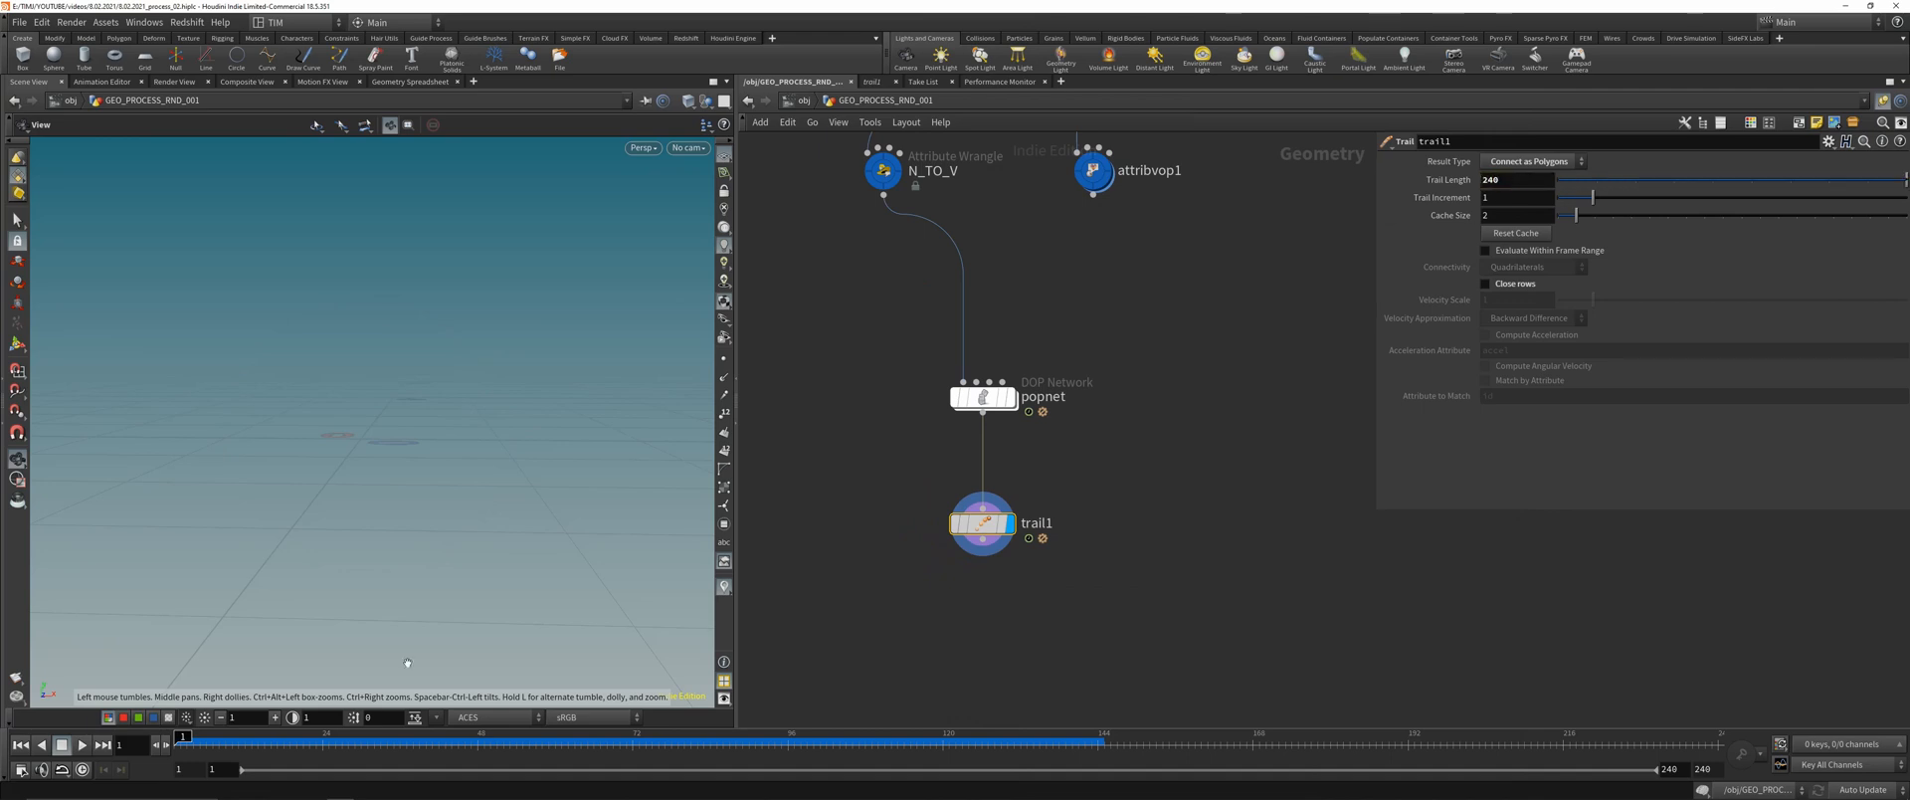
- Scrub the timeline to frame 240 and examine the trail lines from several angles
{"action": "left_click_drag", "start_coordinate": [194, 739], "coordinate": [684, 737]}
{"action": "left_click_drag", "start_coordinate": [1603, 699], "coordinate": [1716, 737]}
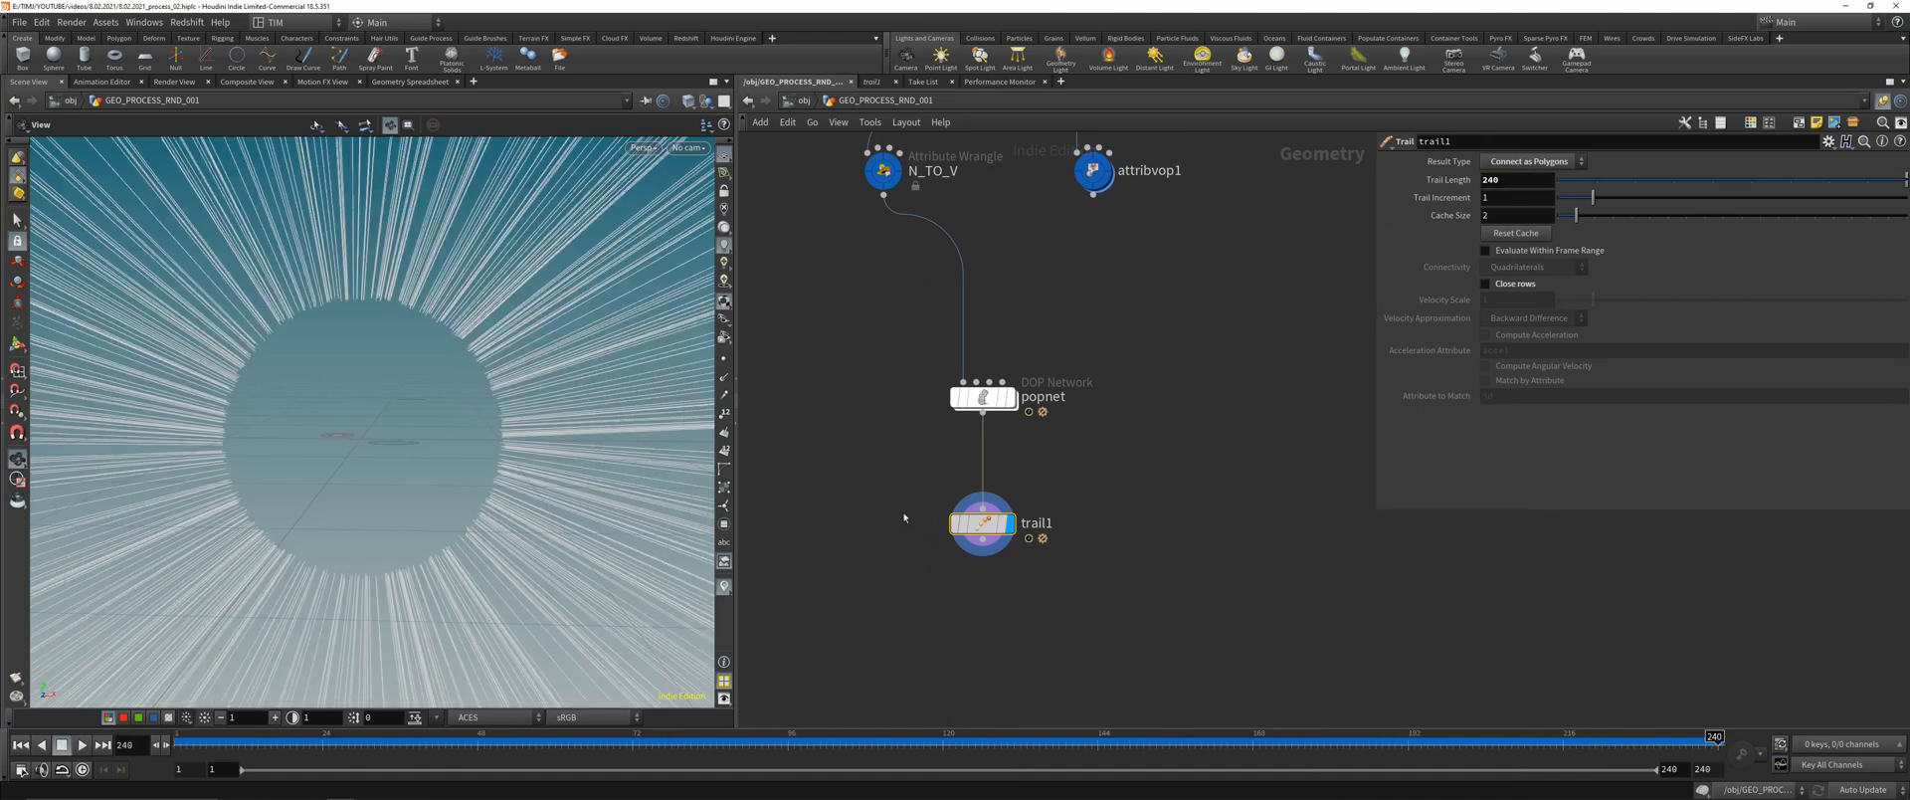
{"action": "scroll", "coordinate": [387, 369], "scroll_direction": "down", "scroll_amount": 5}
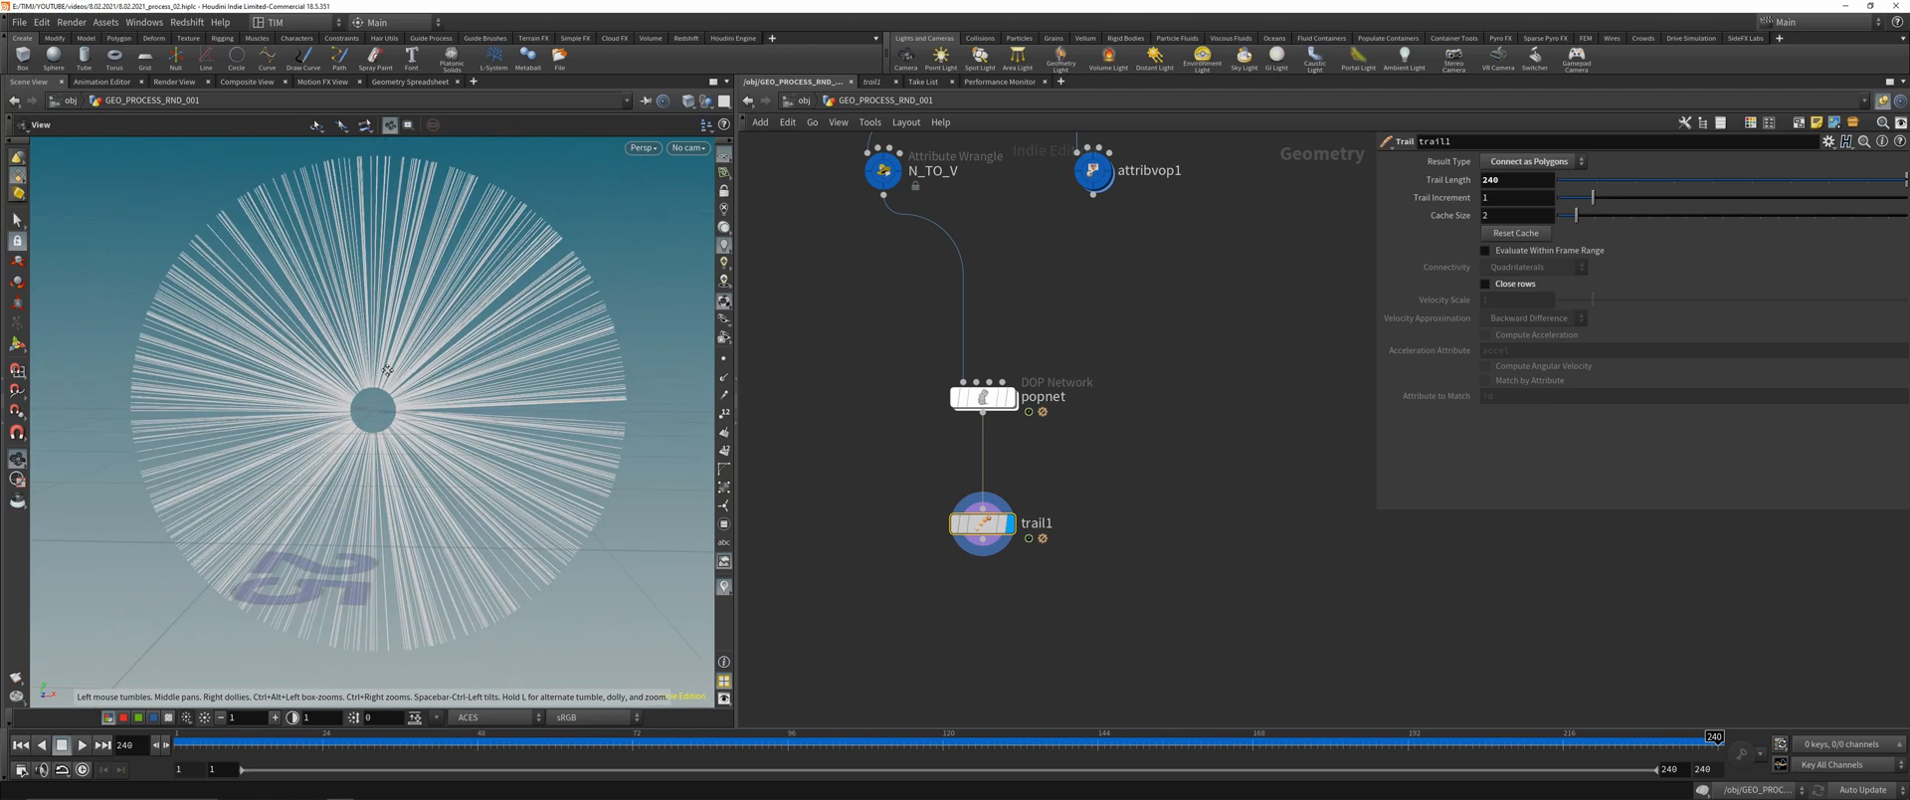
{"action": "right_click_drag", "start_coordinate": [438, 193], "coordinate": [448, 414]}
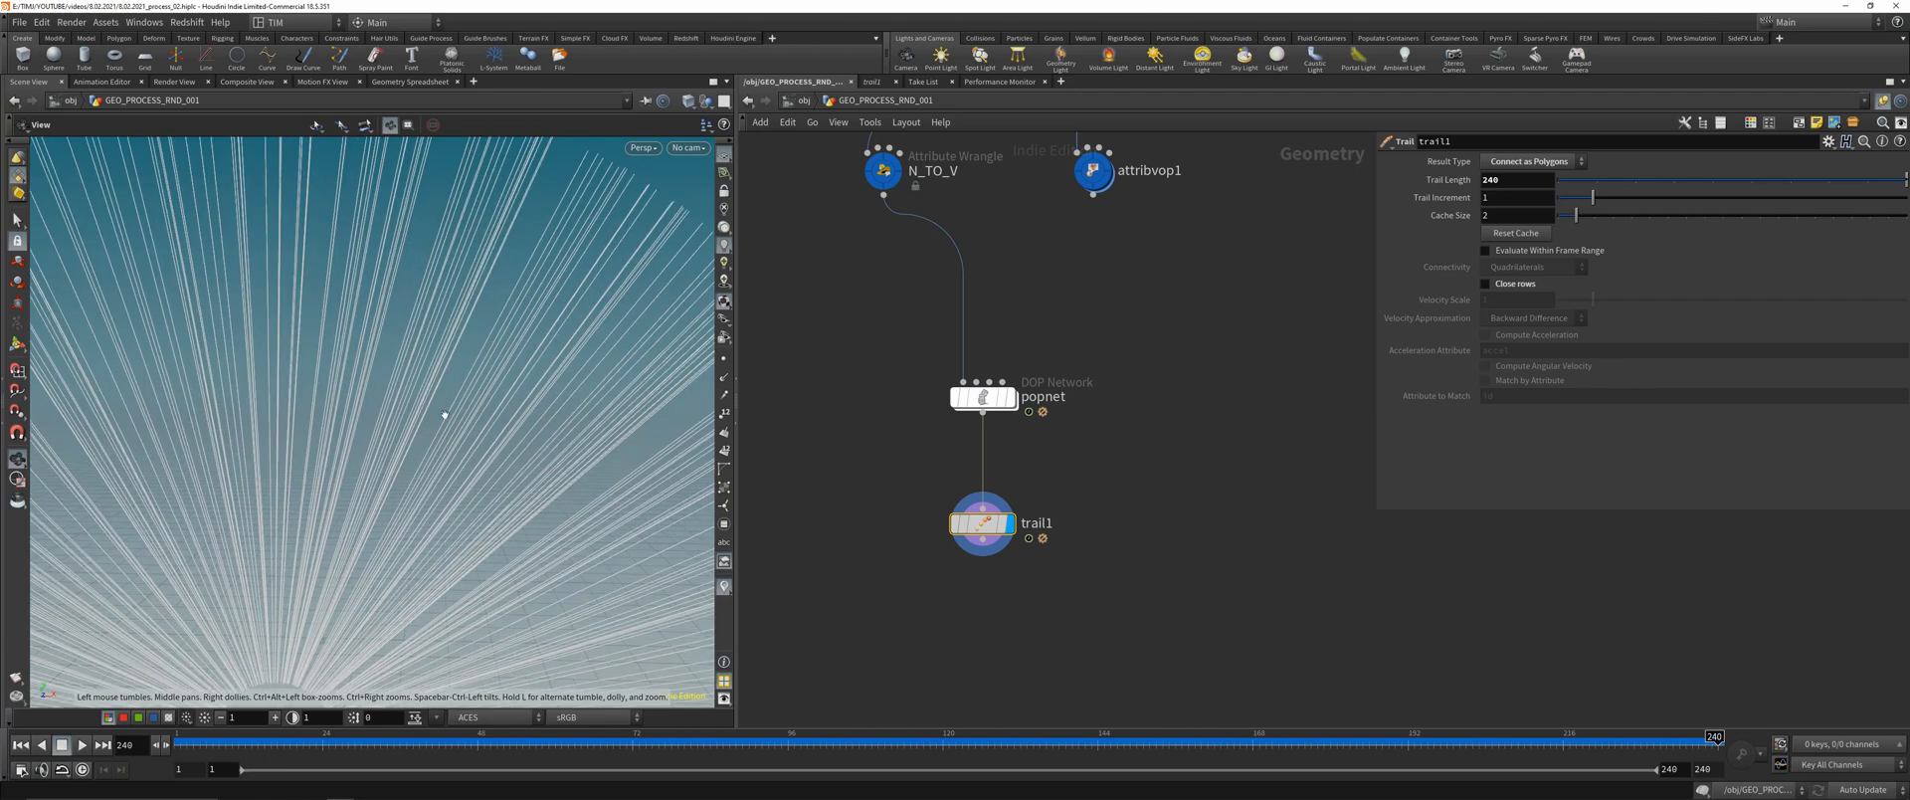
{"action": "left_click_drag", "start_coordinate": [448, 414], "coordinate": [503, 298]}
{"action": "right_click_drag", "start_coordinate": [503, 298], "coordinate": [424, 380]}
{"action": "left_click_drag", "start_coordinate": [424, 380], "coordinate": [438, 298]}
{"action": "left_click", "coordinate": [688, 147]}
{"action": "left_click", "coordinate": [699, 194]}
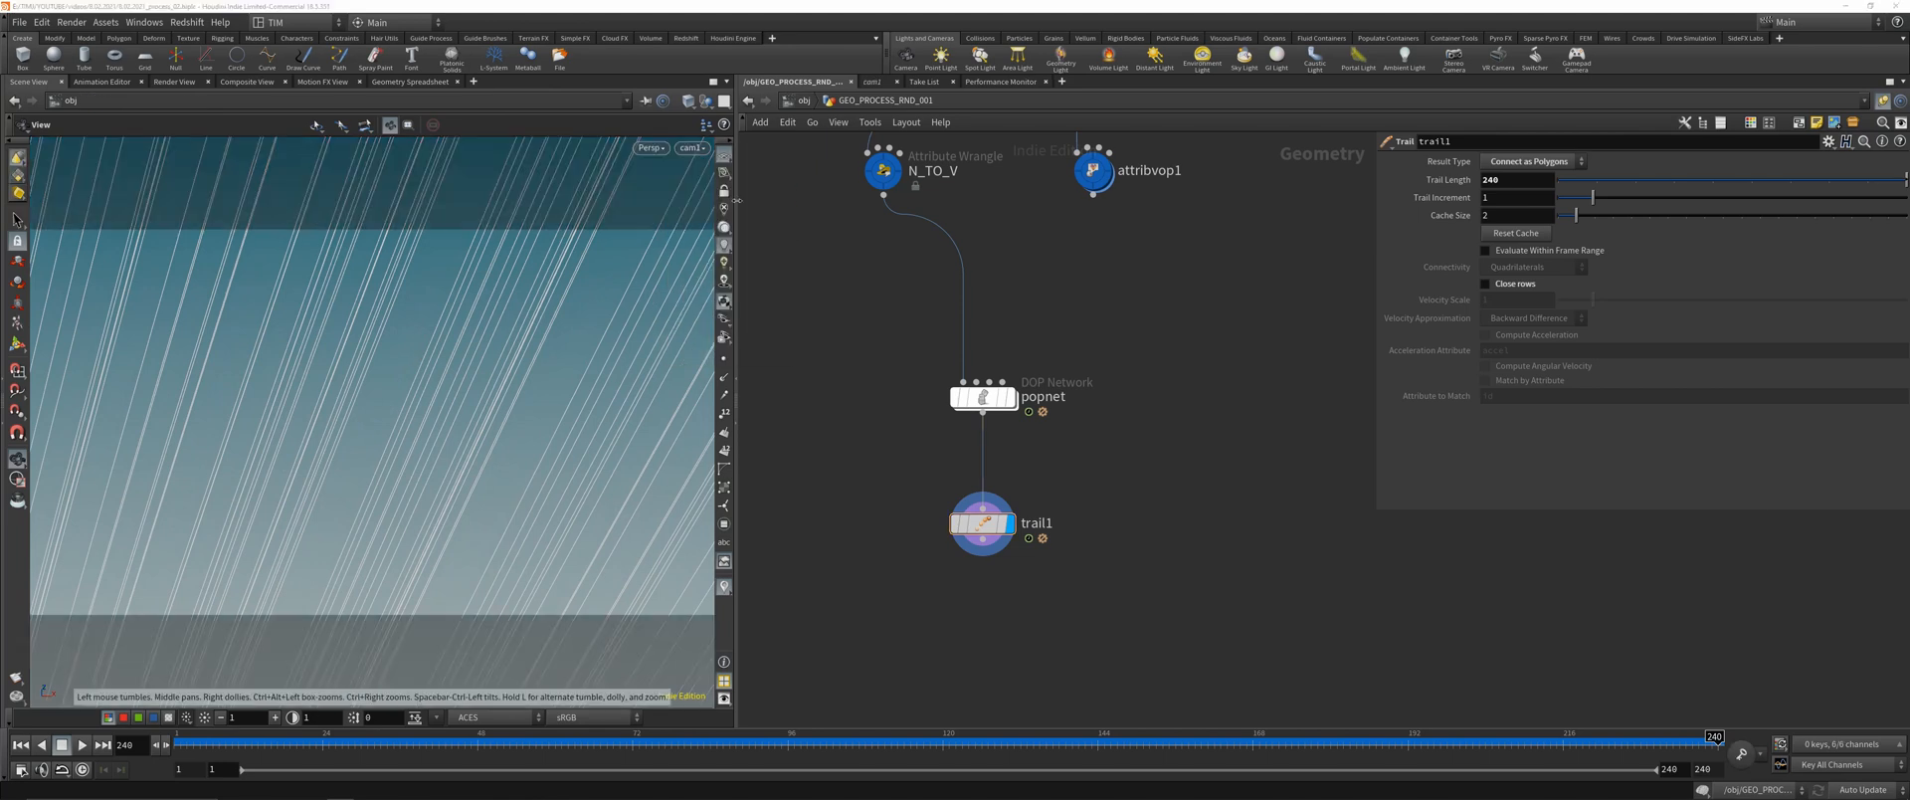
{"action": "left_click_drag", "start_coordinate": [414, 371], "coordinate": [525, 370]}
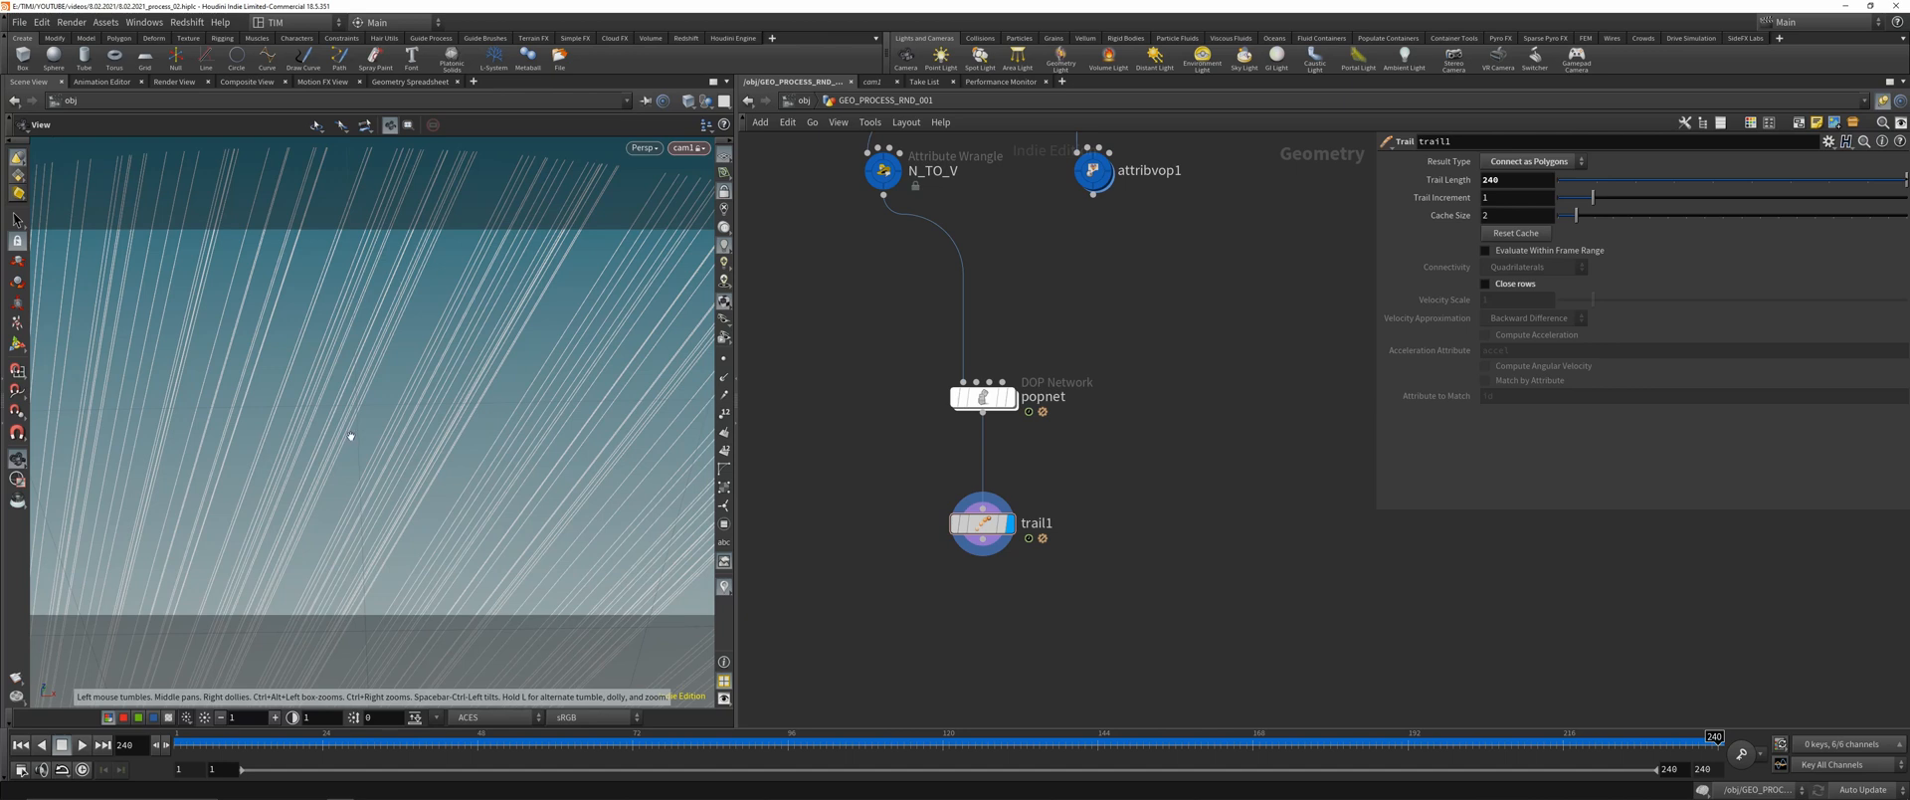
{"action": "left_click", "coordinate": [723, 193]}
{"action": "left_click_drag", "start_coordinate": [473, 396], "coordinate": [492, 366]}
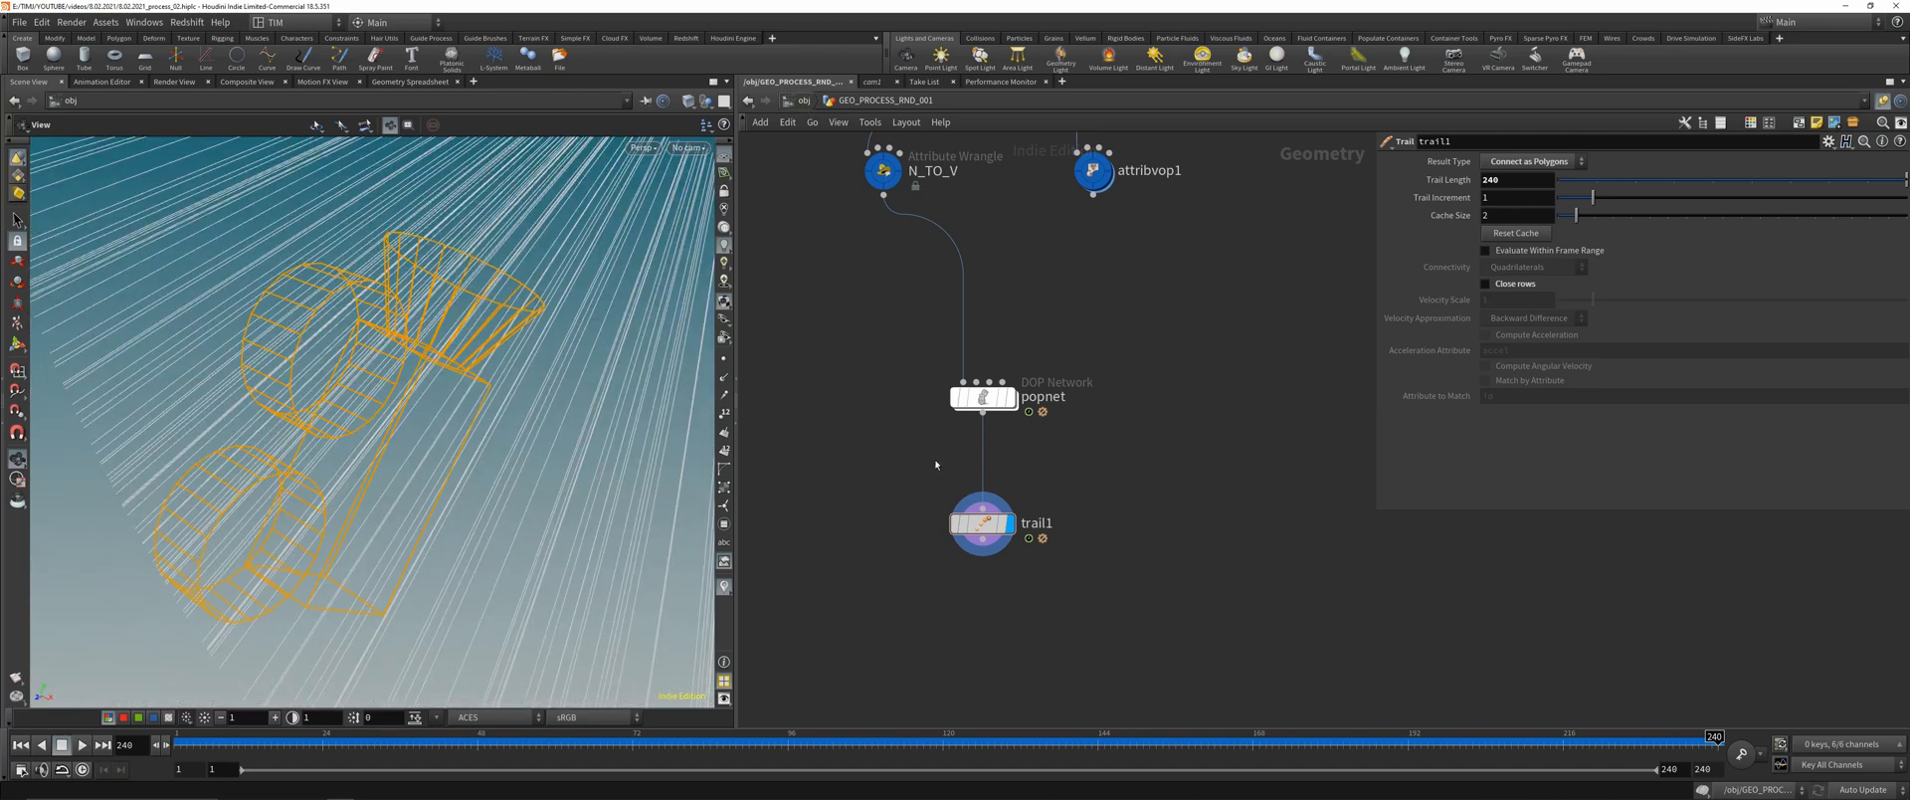
{"action": "key", "text": "u"}
{"action": "key", "text": "Delete"}
{"action": "double_click", "coordinate": [849, 388]}
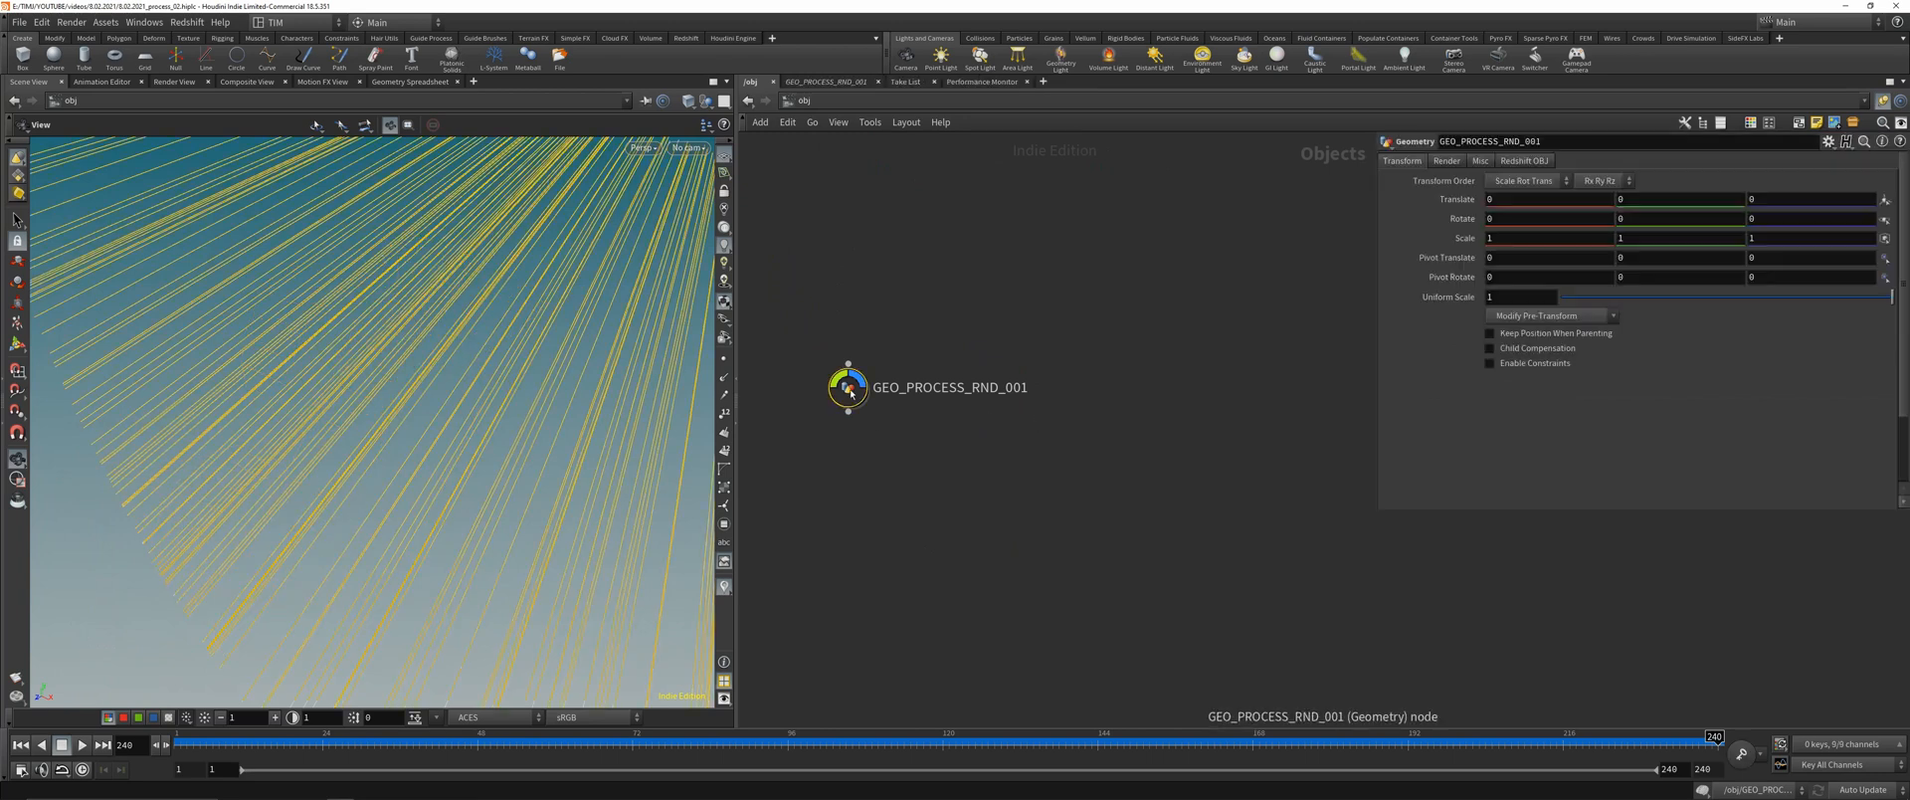
- Frame the trail geometry in the viewport and save the scene
{"action": "key", "text": "space+g"}
{"action": "scroll", "coordinate": [321, 416], "scroll_direction": "up", "scroll_amount": 4}
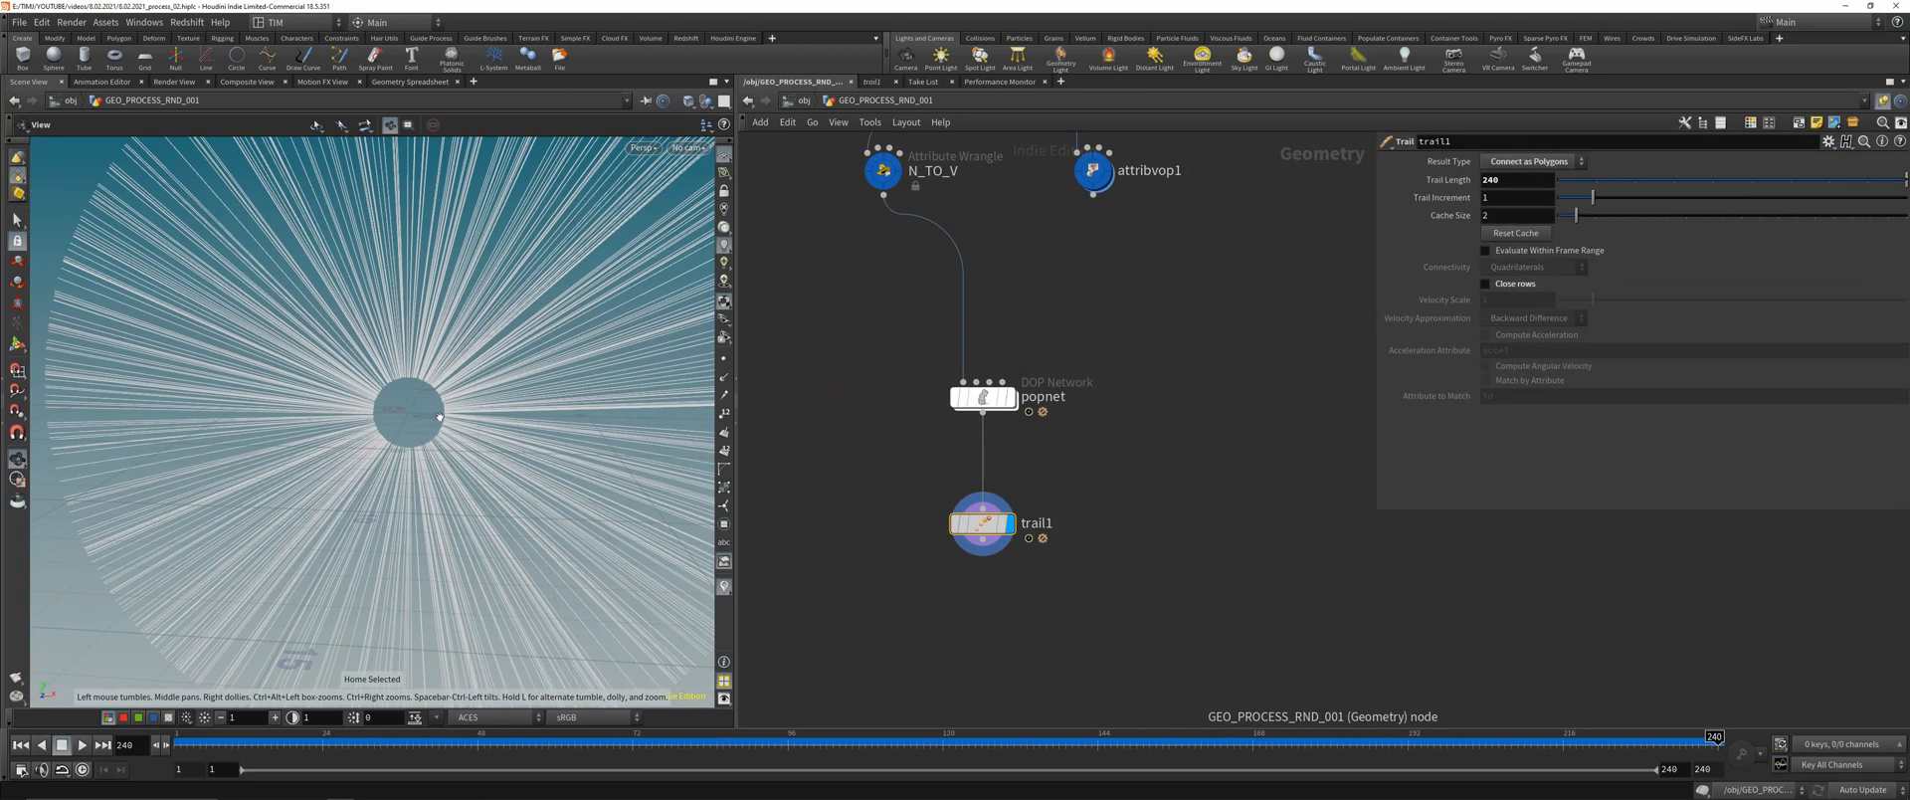
{"action": "key", "text": "ctrl+s"}
{"action": "left_click_drag", "start_coordinate": [321, 416], "coordinate": [497, 376]}
- Inside popnet, add a POP Wind node and wire its output into popsolver's middle input
{"action": "double_click", "coordinate": [983, 397]}
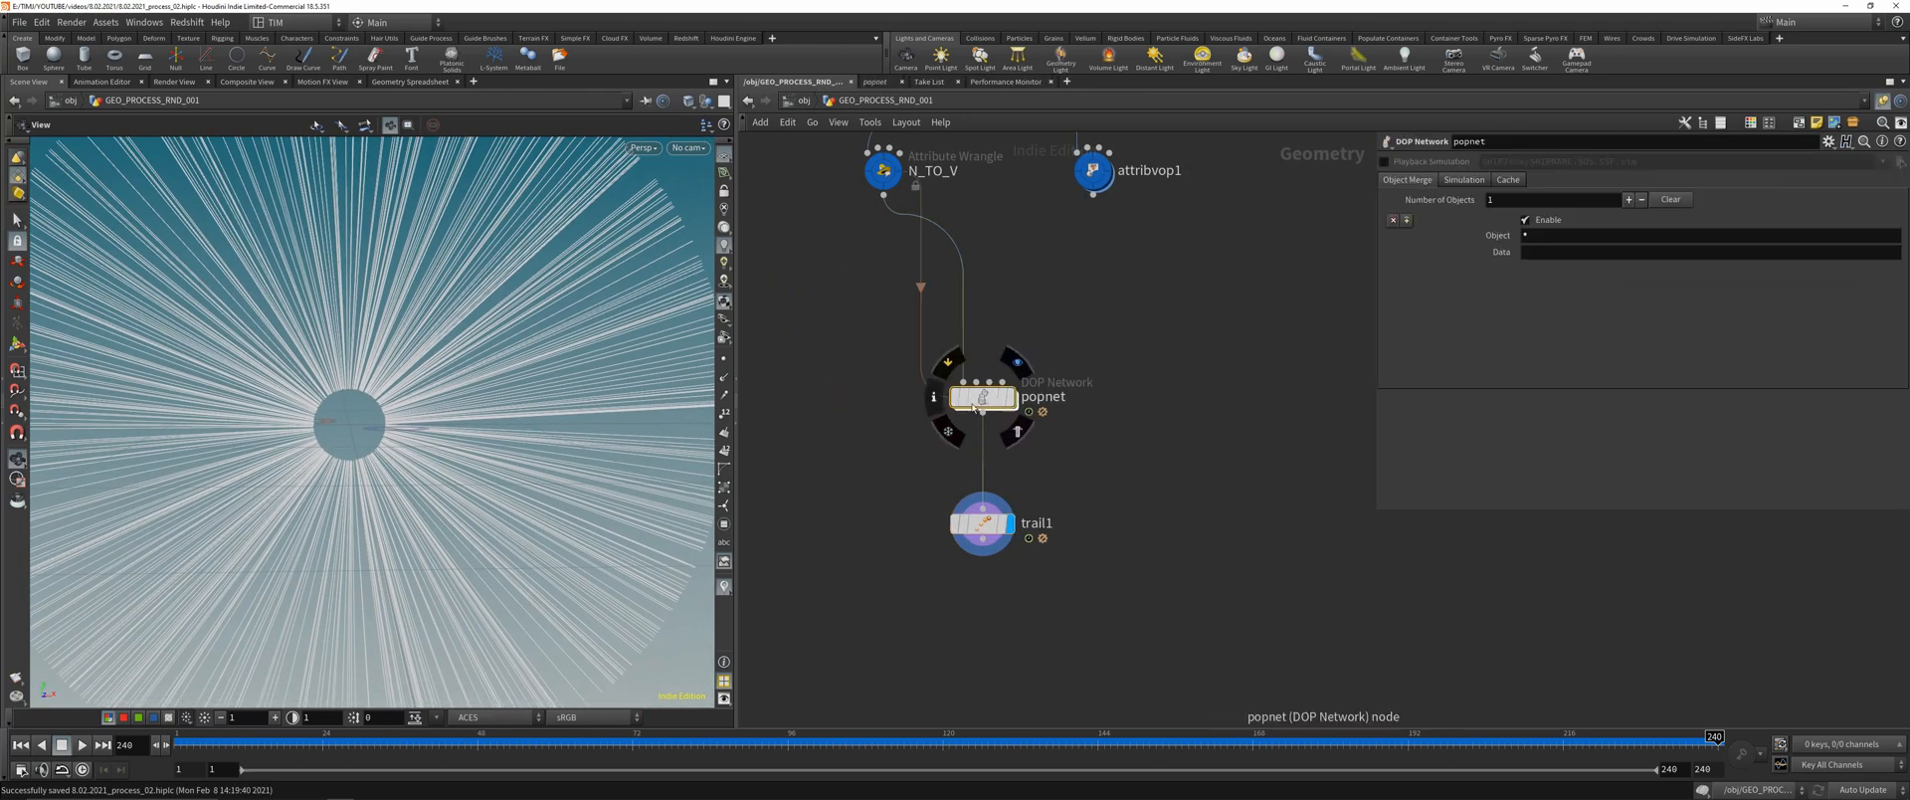
{"action": "key", "text": "Tab"}
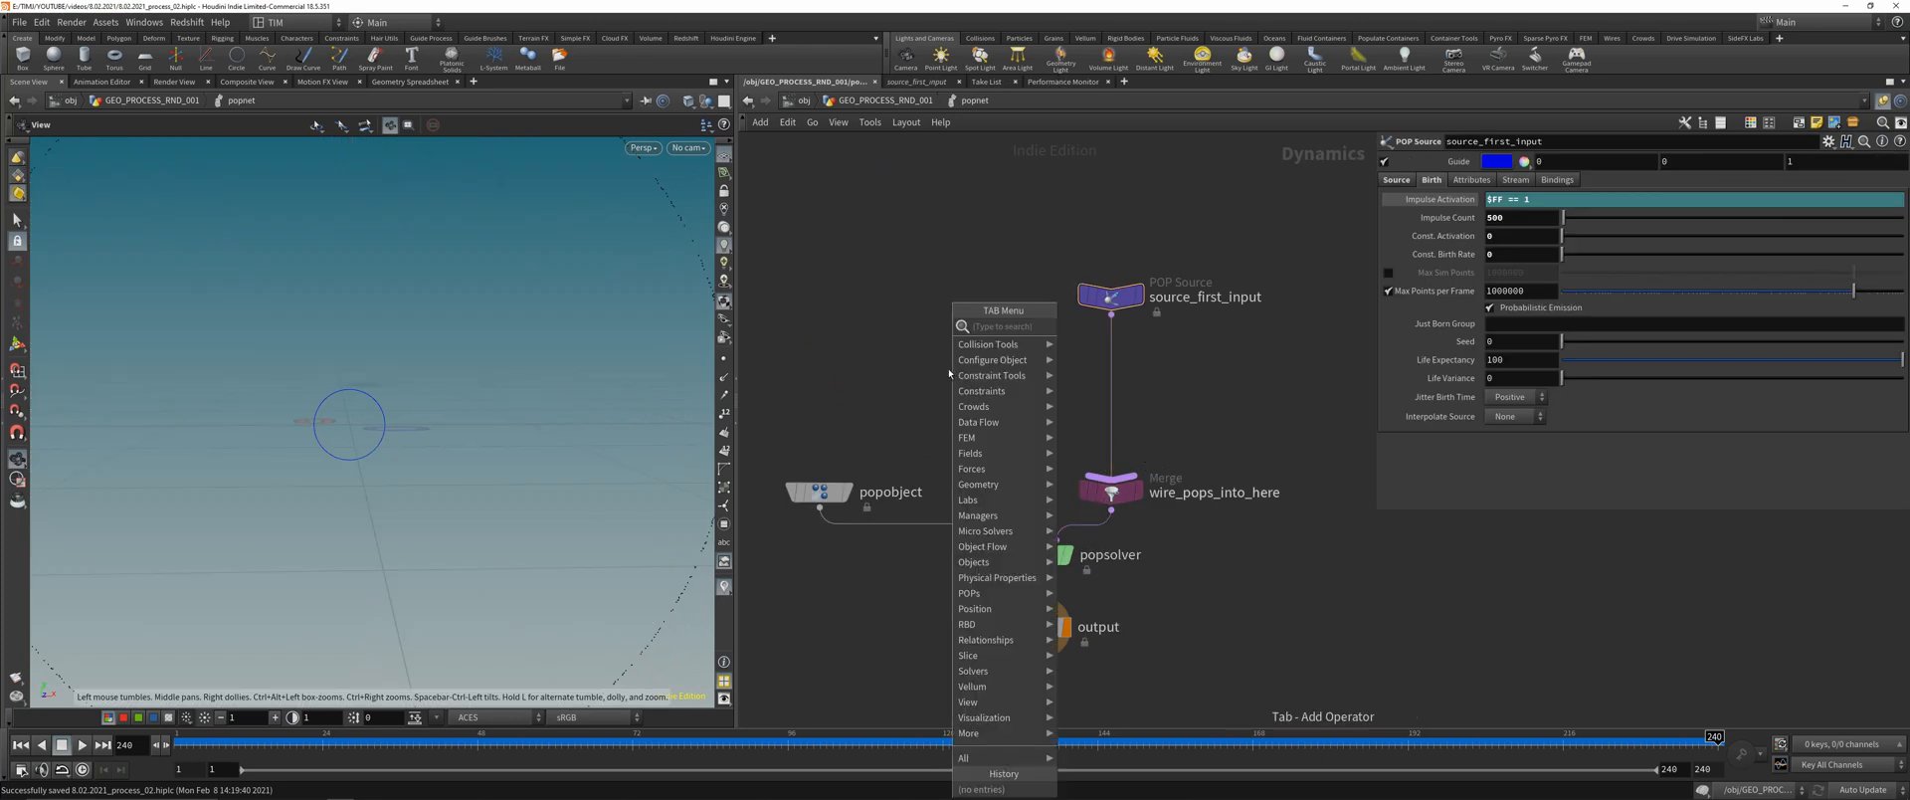
{"action": "type", "text": "popw"}
{"action": "left_click", "coordinate": [1098, 327]}
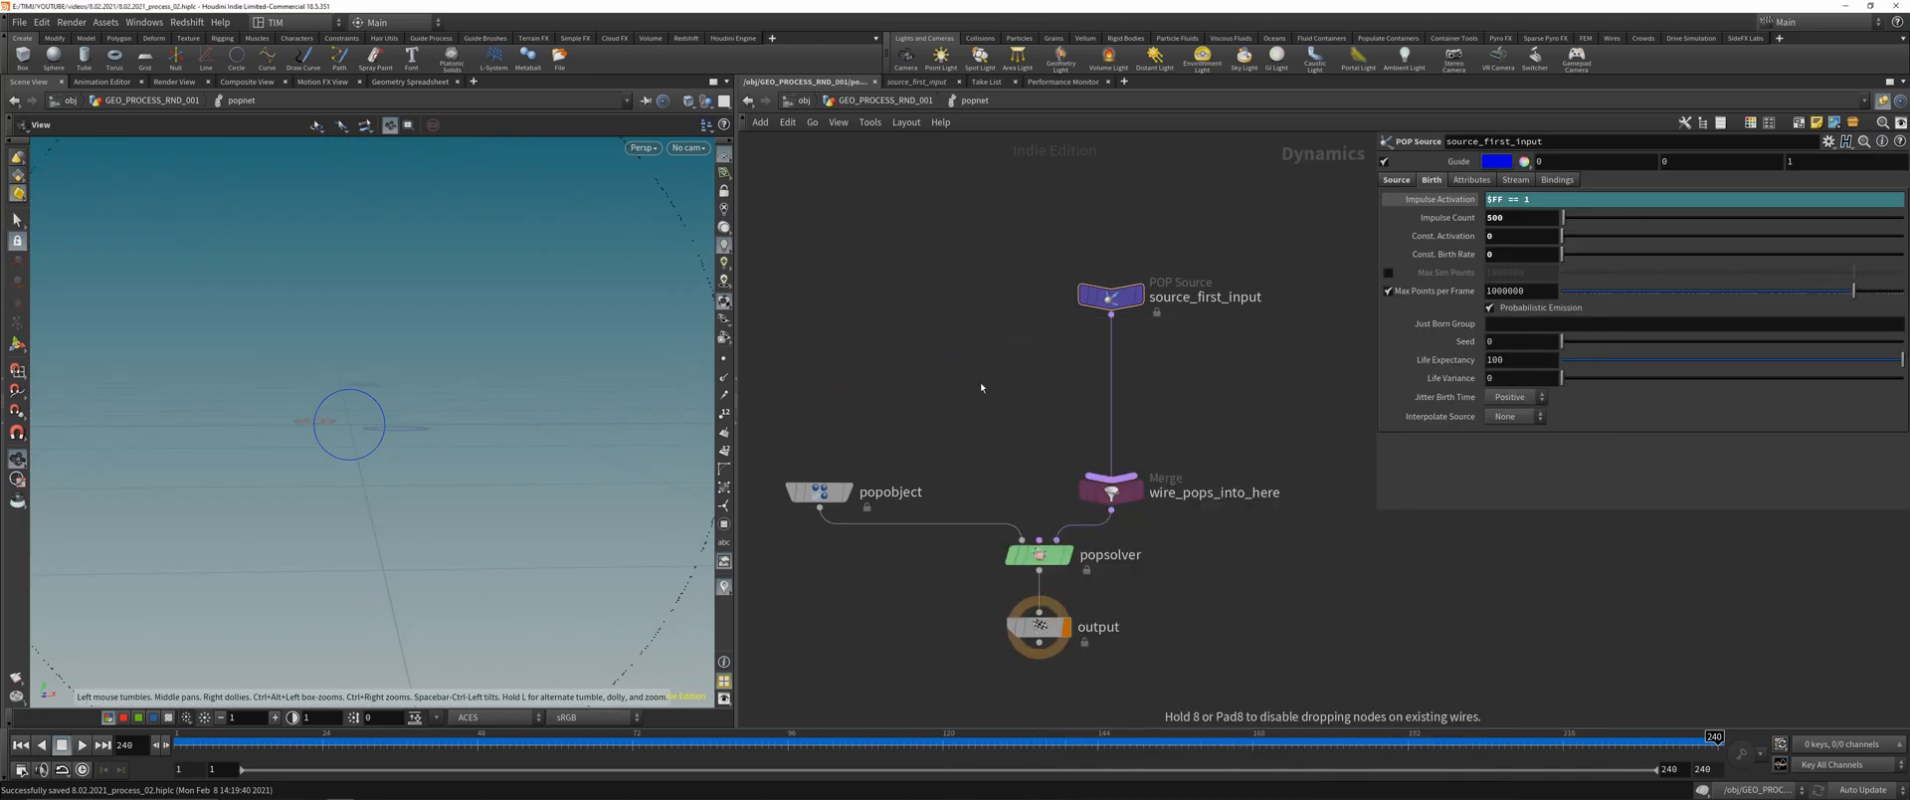
{"action": "left_click", "coordinate": [981, 388]}
{"action": "left_click", "coordinate": [960, 376]}
{"action": "left_click", "coordinate": [1038, 538]}
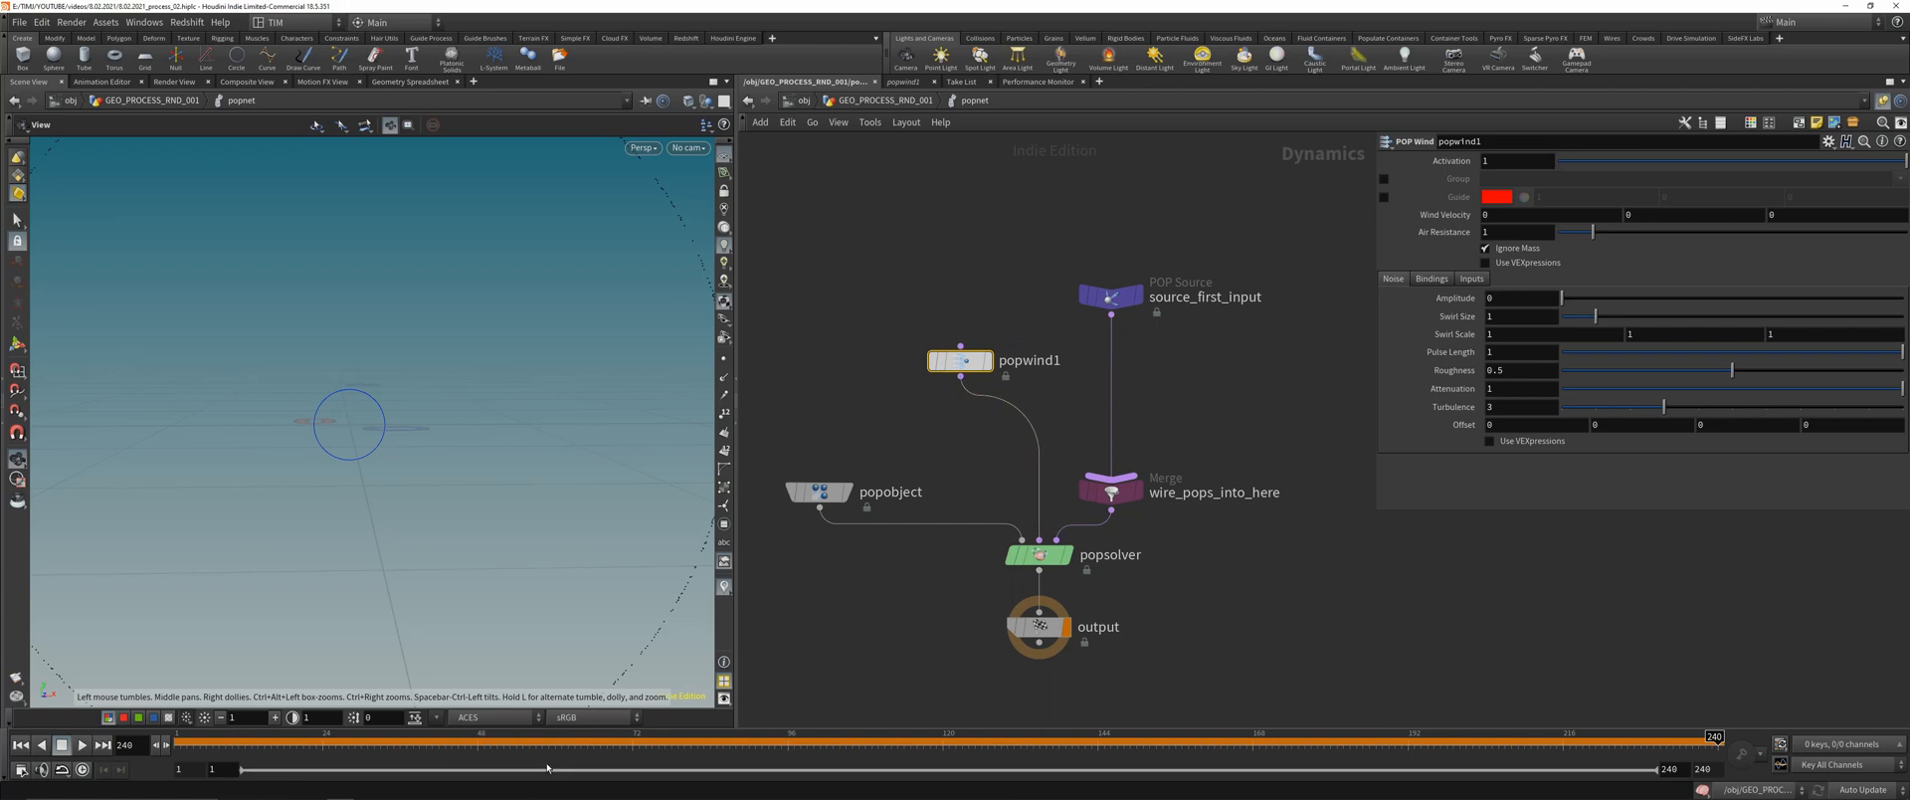
- Preview the particle simulation, return to frame 1 and set popwind1's noise Amplitude to 0.5
{"action": "left_click", "coordinate": [81, 745]}
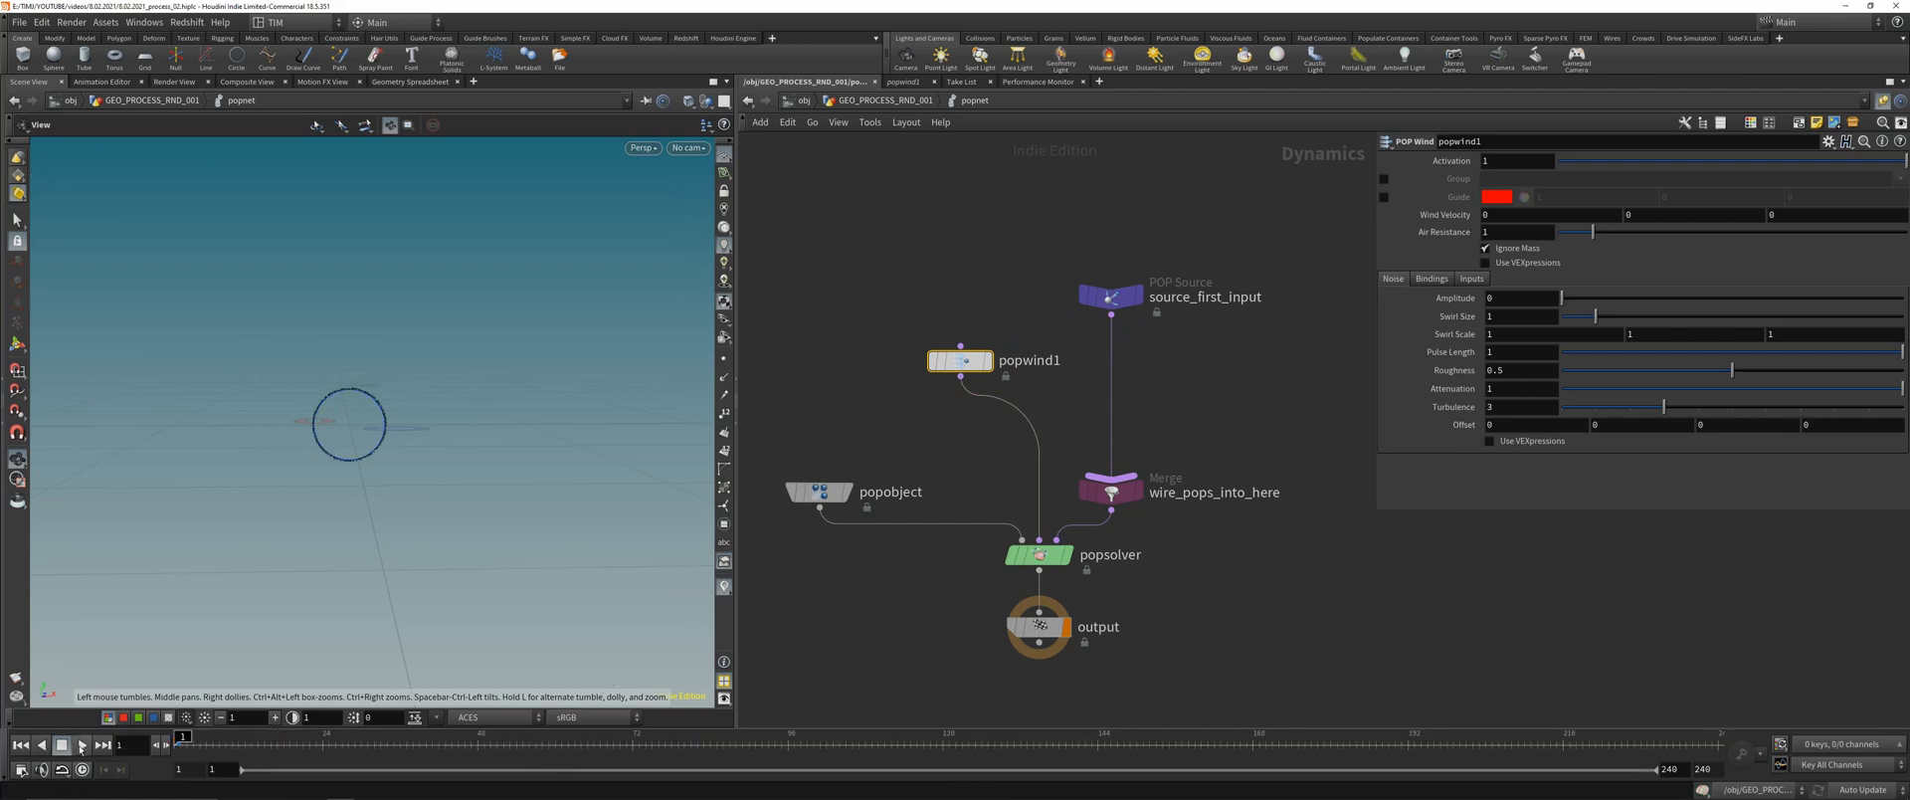
{"action": "left_click", "coordinate": [21, 745]}
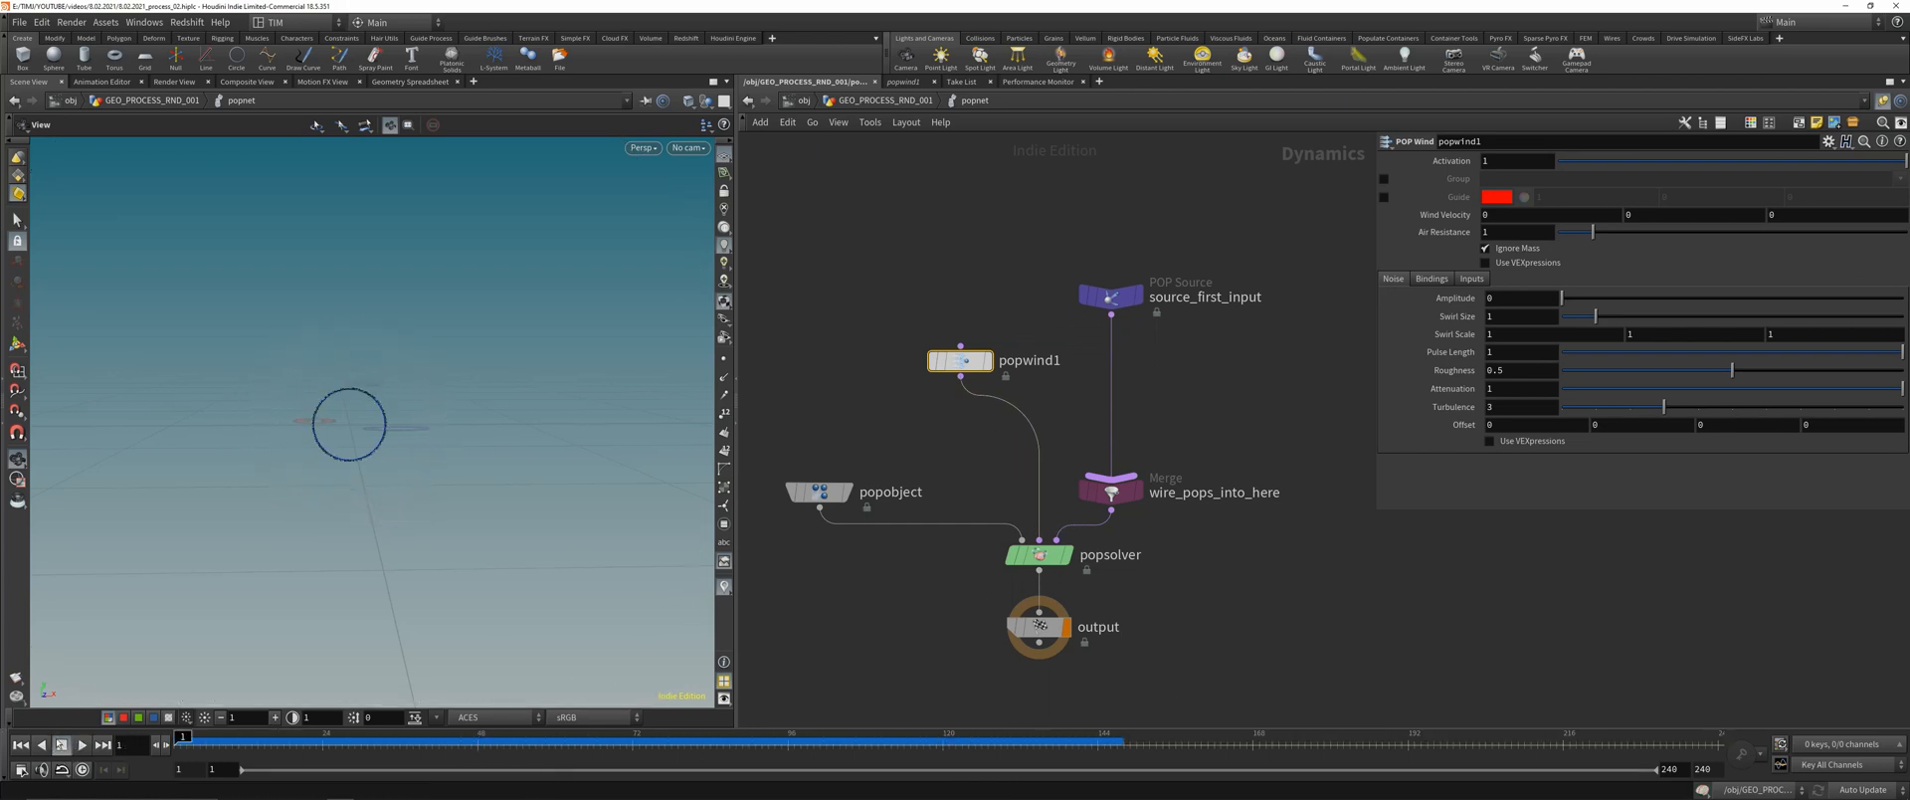
{"action": "left_click", "coordinate": [1506, 301]}
{"action": "type", "text": "0.5"}
{"action": "key", "text": "Return"}
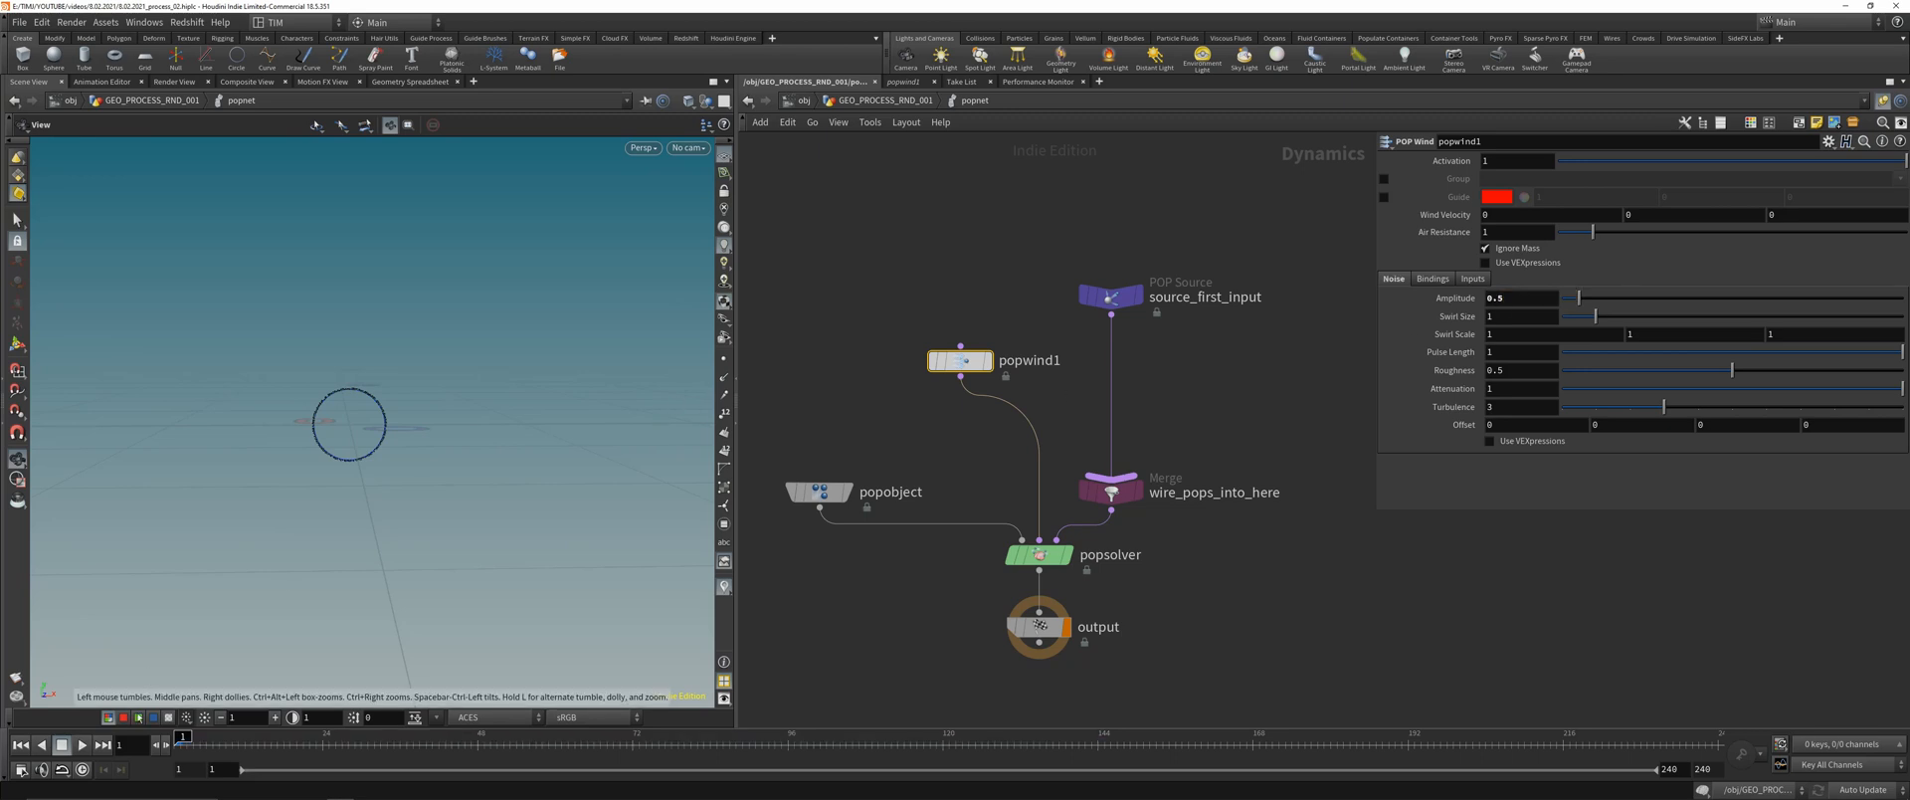
- Play back the particles with wind noise, go up to the geometry network and replay them as trails
{"action": "left_click", "coordinate": [81, 746]}
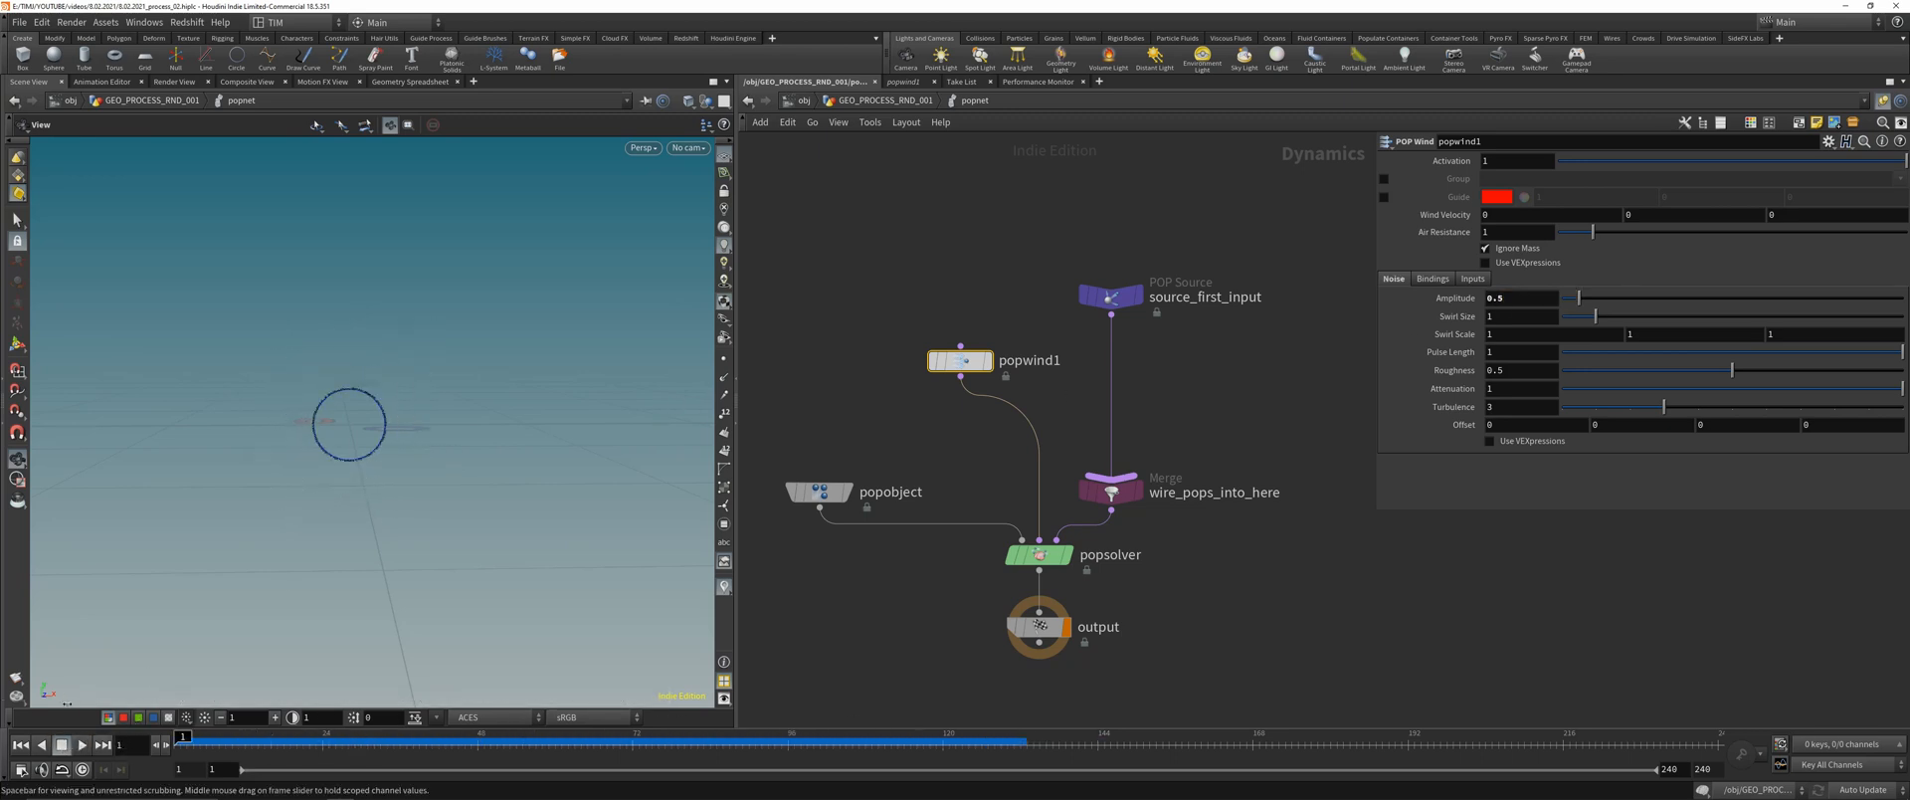
{"action": "left_click", "coordinate": [21, 745]}
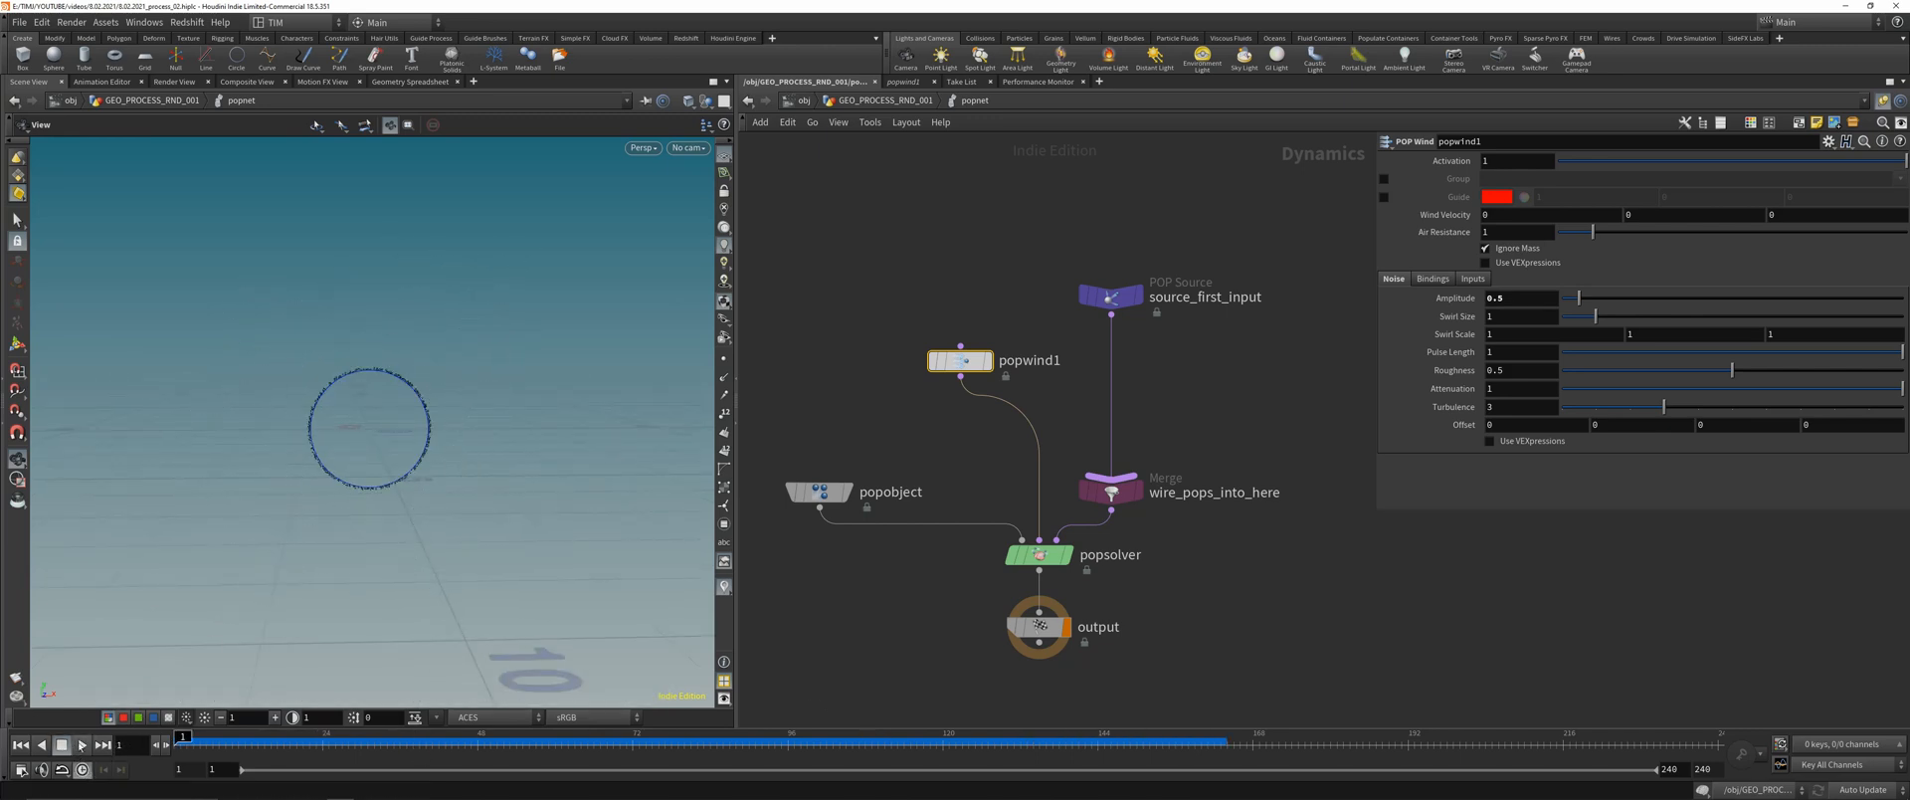
{"action": "left_click", "coordinate": [81, 745]}
{"action": "left_click_drag", "start_coordinate": [191, 742], "coordinate": [125, 743]}
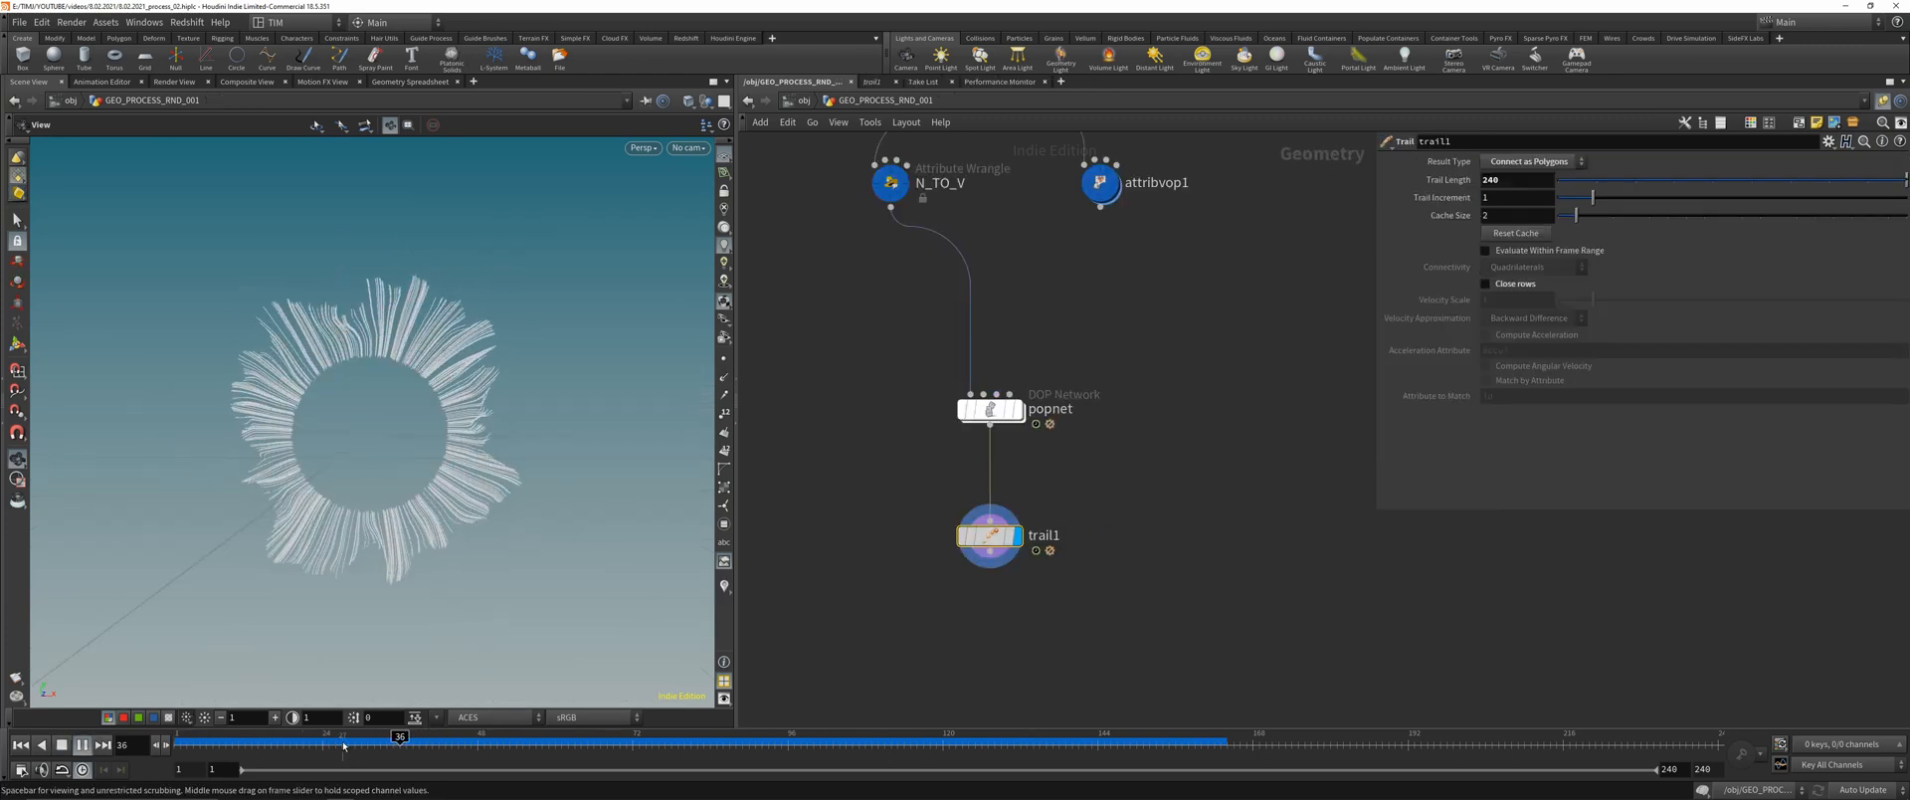
{"action": "left_click_drag", "start_coordinate": [345, 745], "coordinate": [149, 745]}
- Examine the point velocities of N_TO_V and popnet with the viewport's point trails switched on, and switch them off again
{"action": "middle_click_drag", "start_coordinate": [960, 283], "coordinate": [943, 390]}
{"action": "left_click", "coordinate": [873, 290]}
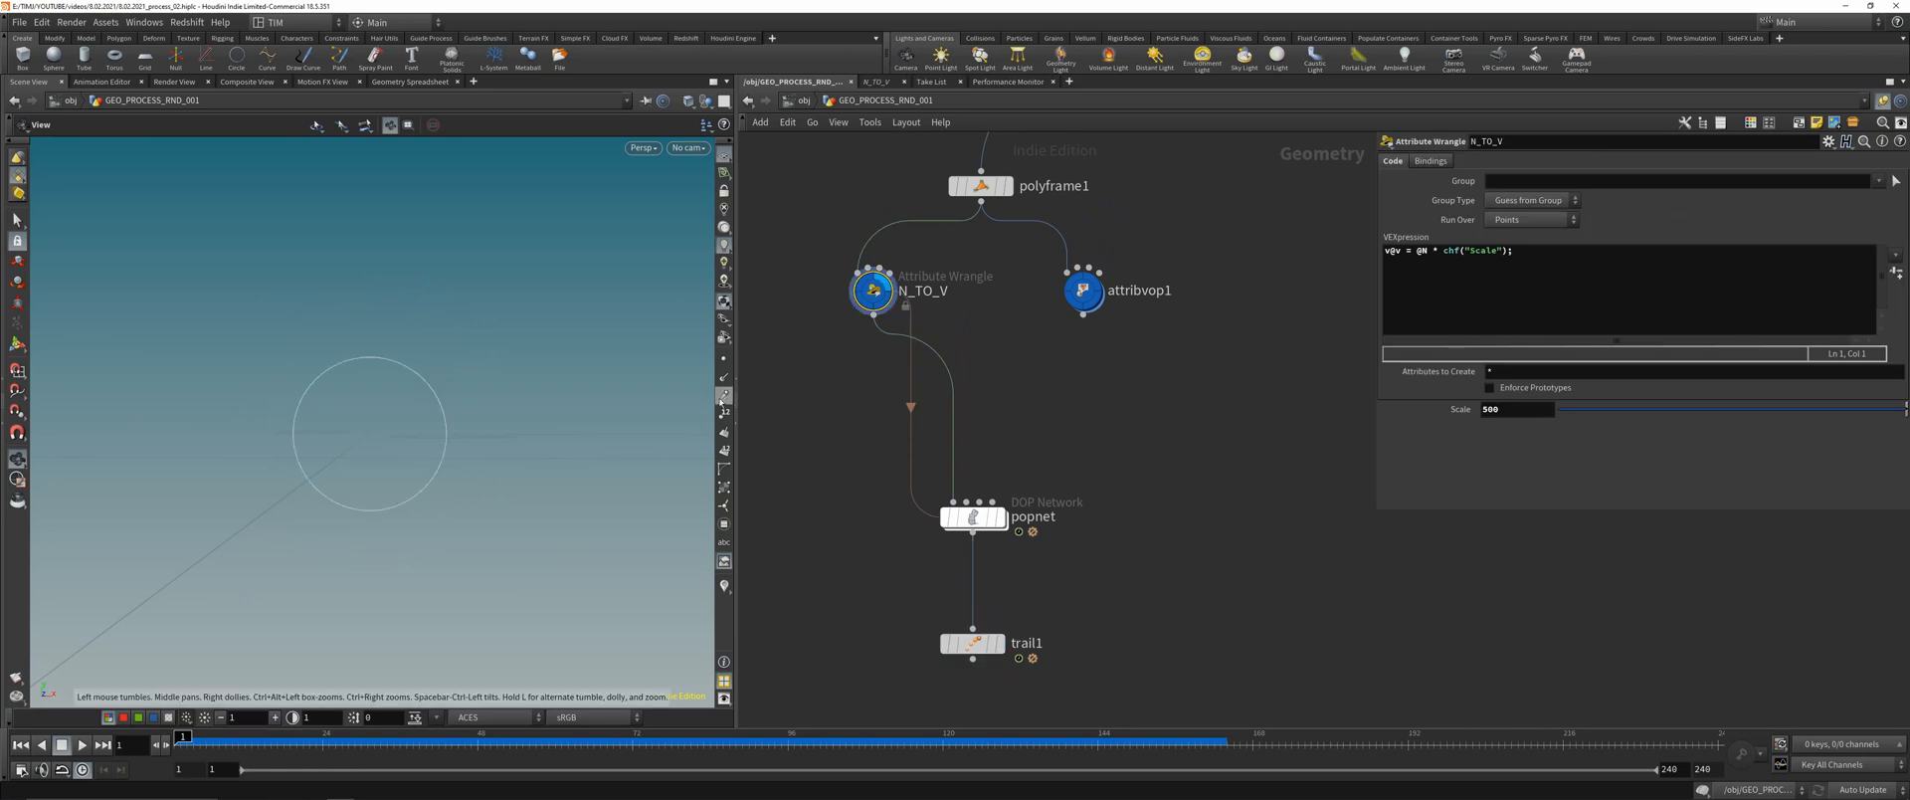
{"action": "left_click", "coordinate": [725, 588]}
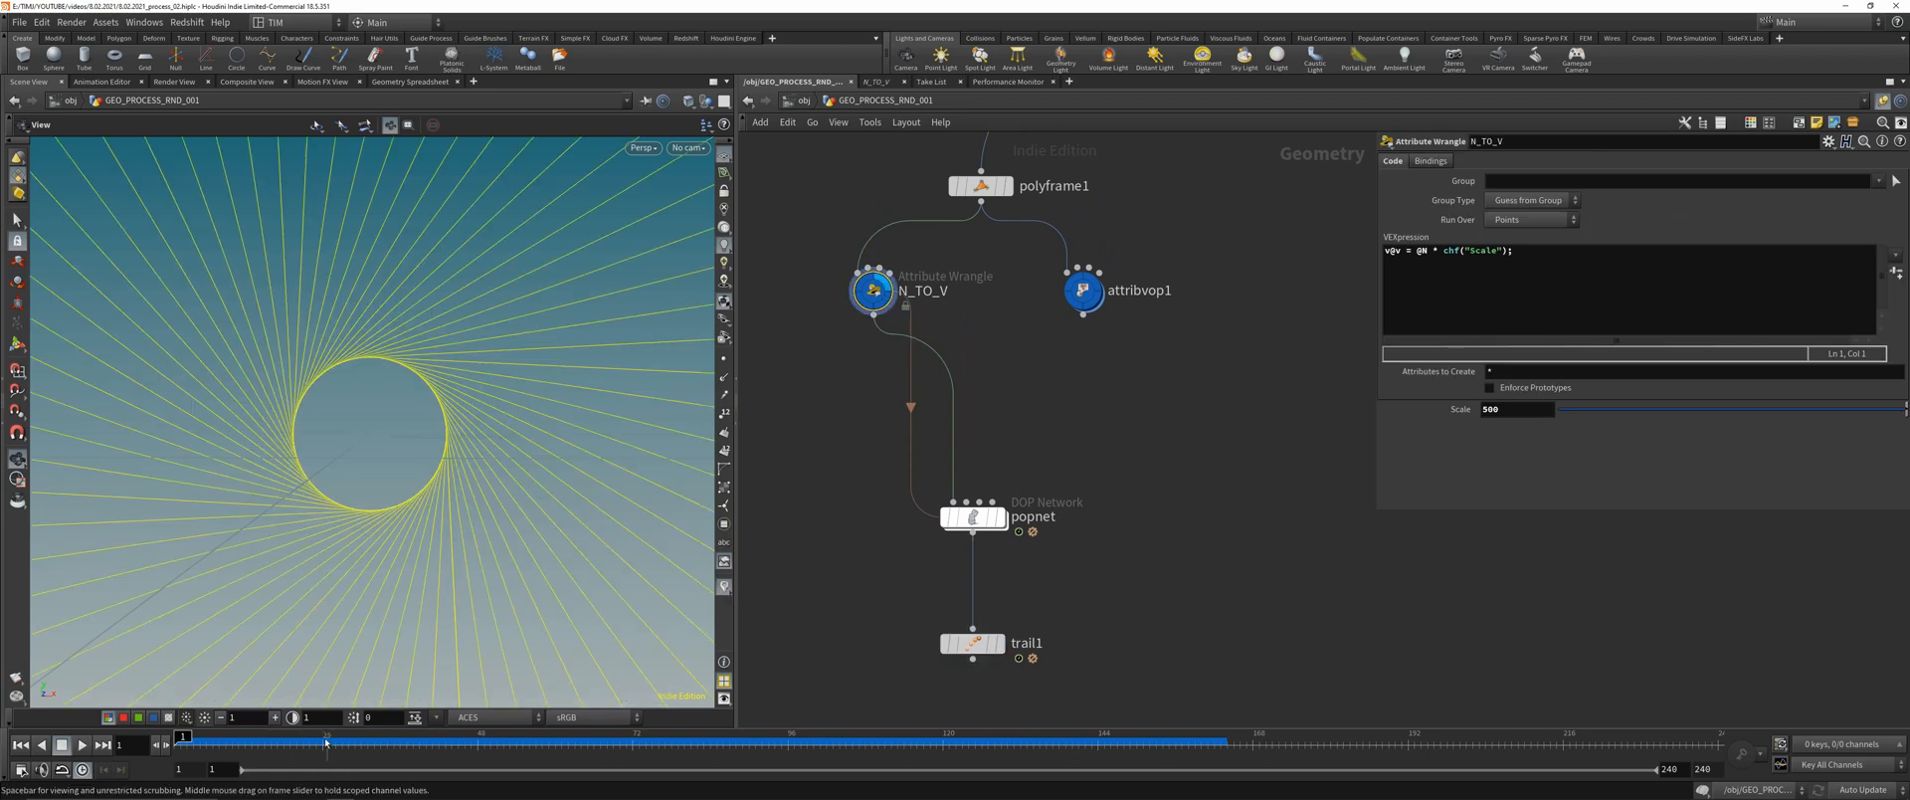
{"action": "mouse_move", "coordinate": [182, 737]}
{"action": "left_mouse_down"}
{"action": "mouse_move", "coordinate": [678, 737]}
{"action": "mouse_move", "coordinate": [180, 737]}
{"action": "left_mouse_up"}
{"action": "left_click", "coordinate": [970, 518]}
{"action": "key", "text": "r"}
{"action": "left_click", "coordinate": [728, 587]}
- Display trail1 and scrub the timeline to frame 90 to inspect the trails
{"action": "left_click", "coordinate": [972, 644]}
{"action": "key", "text": "r"}
{"action": "left_click_drag", "start_coordinate": [180, 737], "coordinate": [749, 737]}
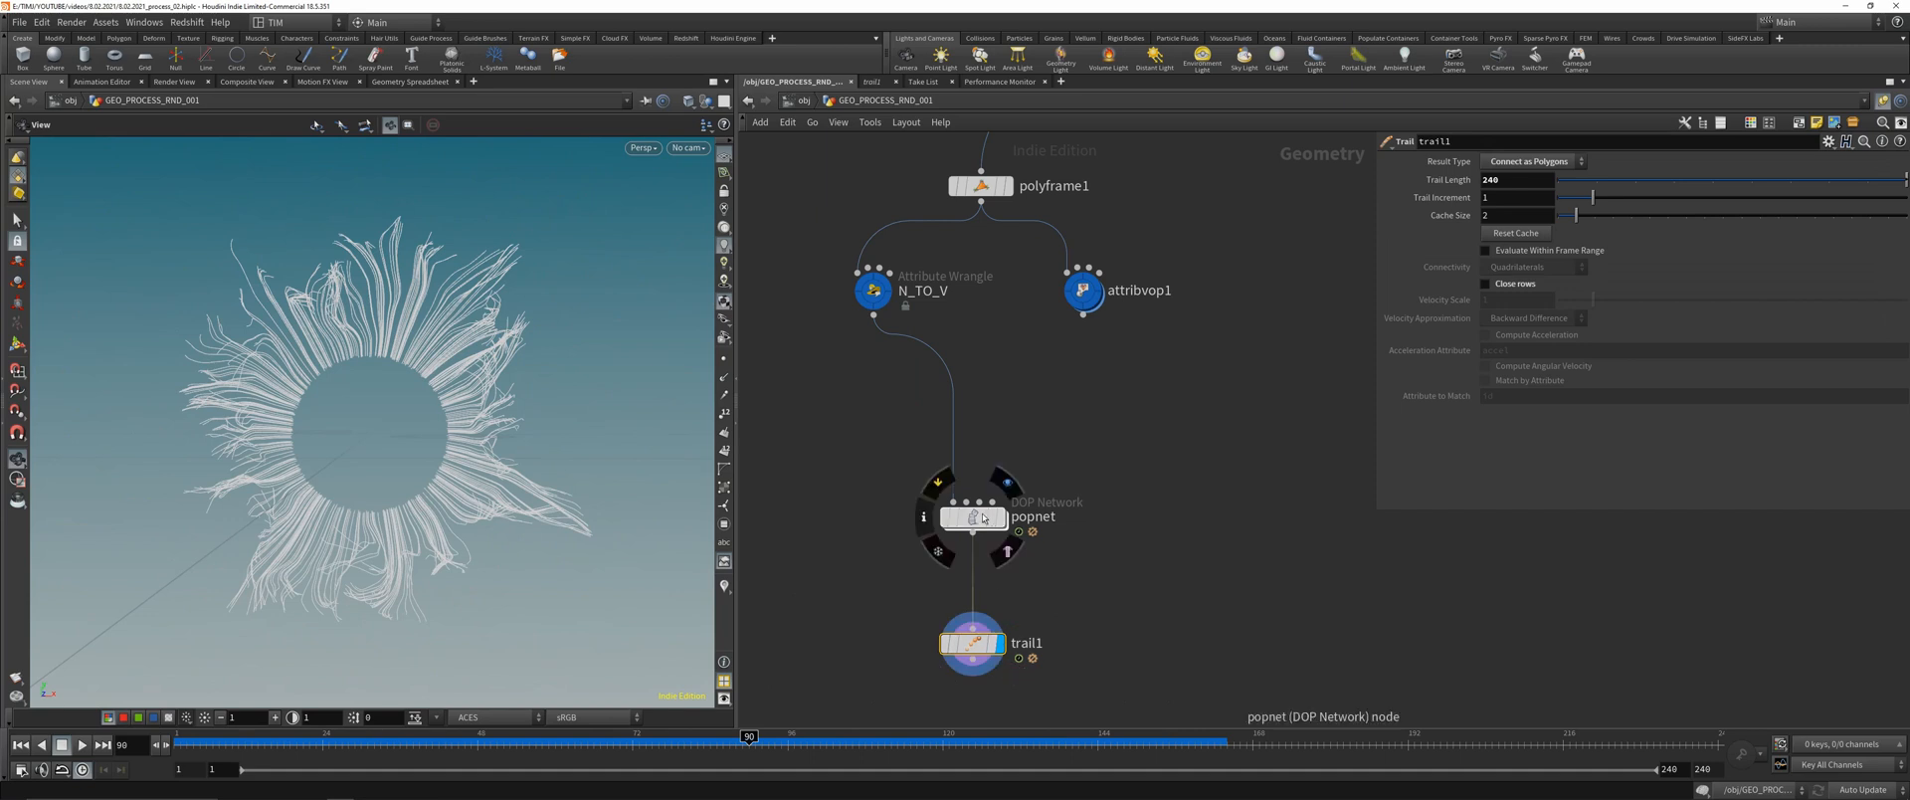
- Set the Y Wind Velocity of popwind1 inside popnet to 1 and return to the geometry network
{"action": "double_click", "coordinate": [983, 518]}
{"action": "left_click", "coordinate": [977, 361]}
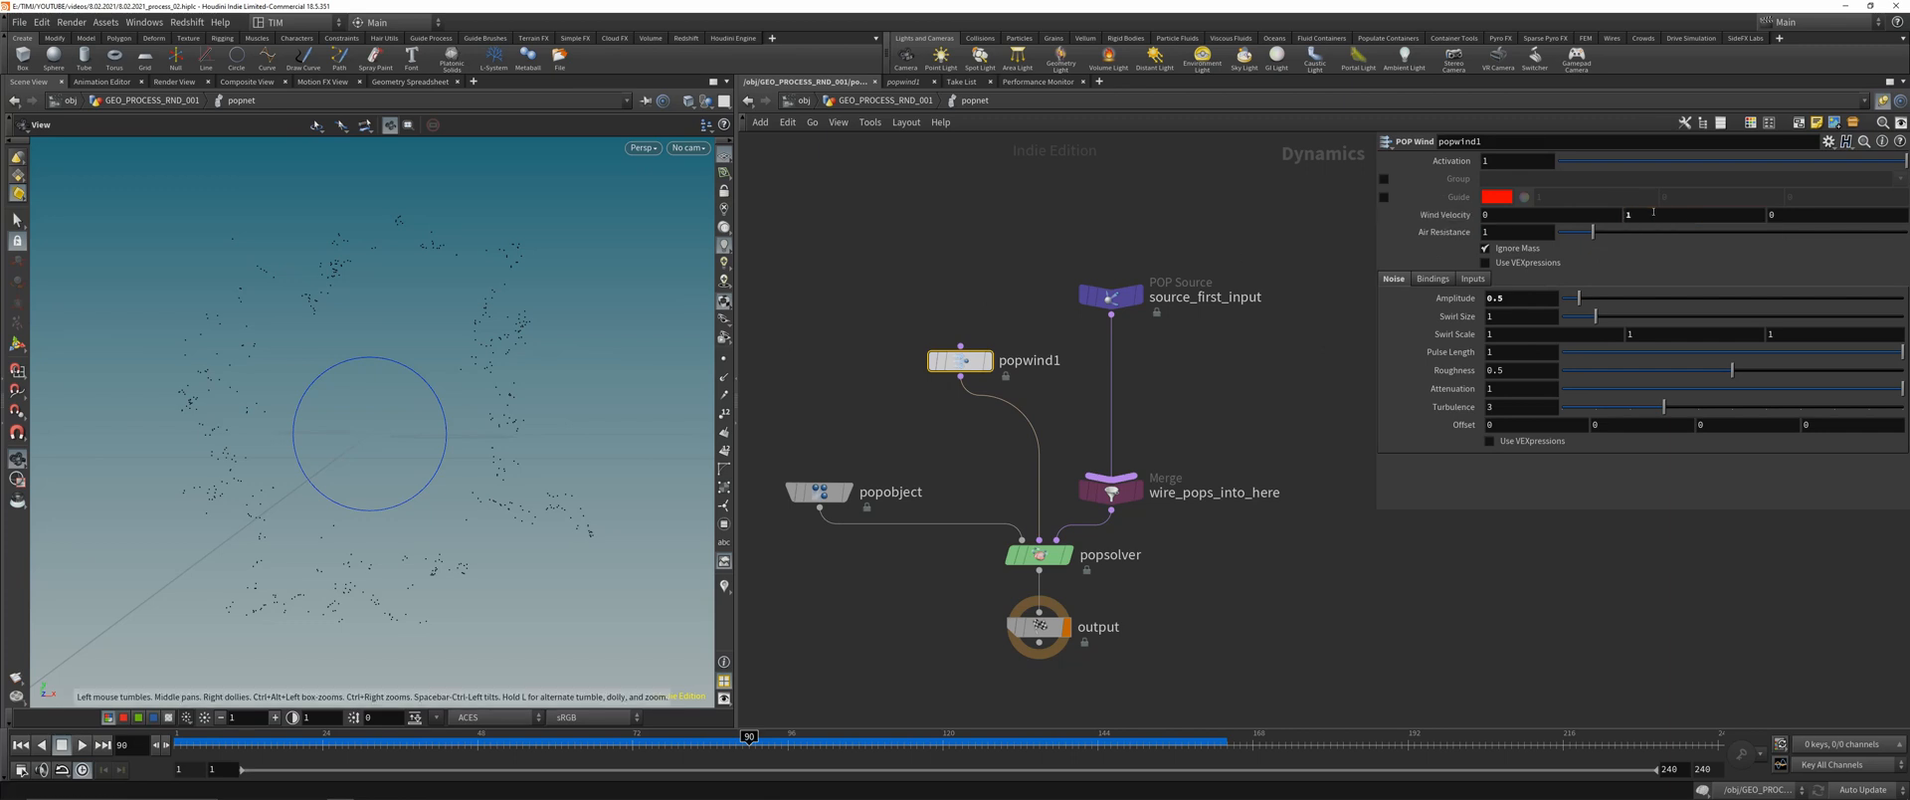
{"action": "key", "text": "Return"}
{"action": "key", "text": "u"}
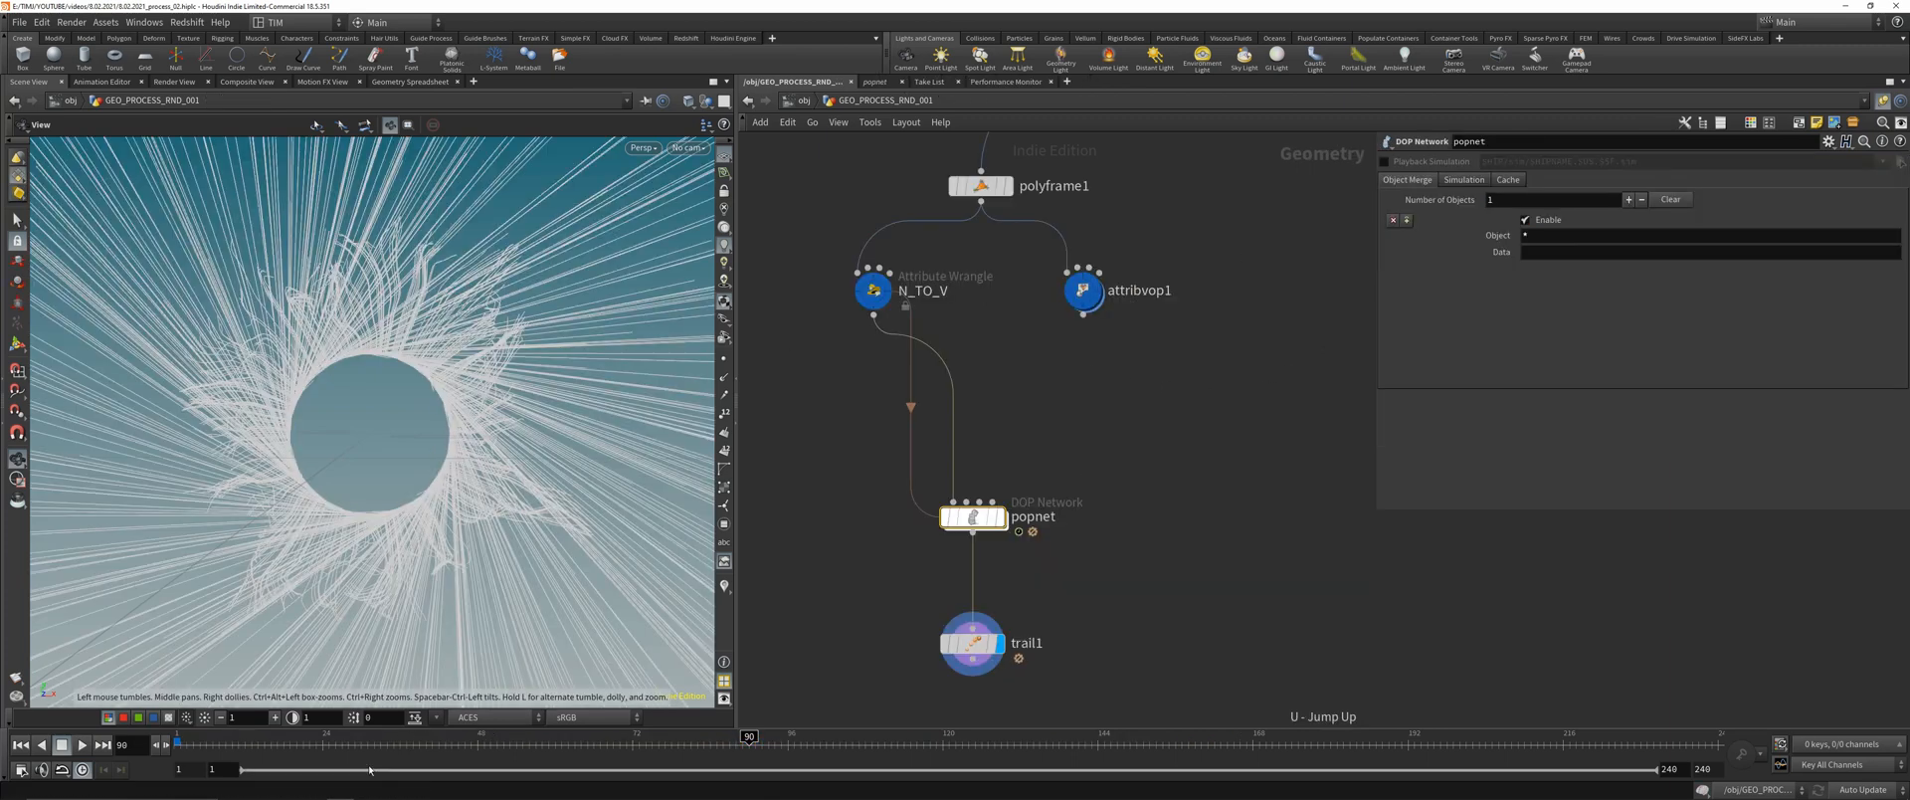
- Replay trail1 from frame 1, inspect the wind-bent trails from different angles and rewind
{"action": "left_click_drag", "start_coordinate": [268, 741], "coordinate": [159, 740]}
{"action": "left_click", "coordinate": [969, 645]}
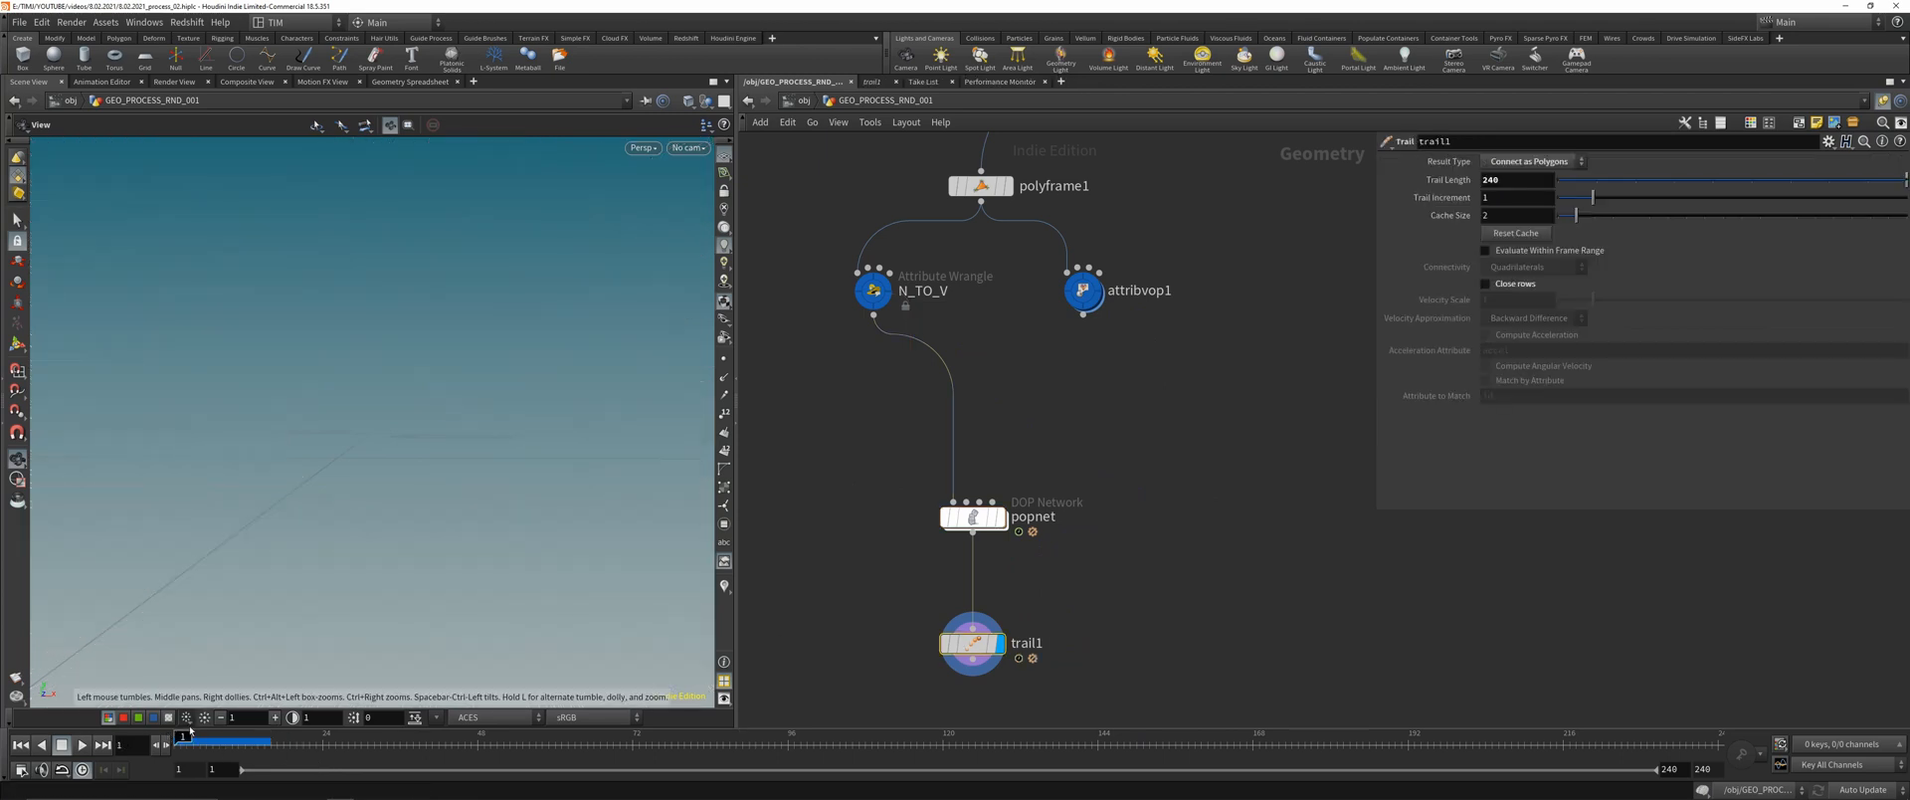
{"action": "left_click", "coordinate": [85, 746]}
{"action": "right_click_drag", "start_coordinate": [413, 418], "coordinate": [278, 563]}
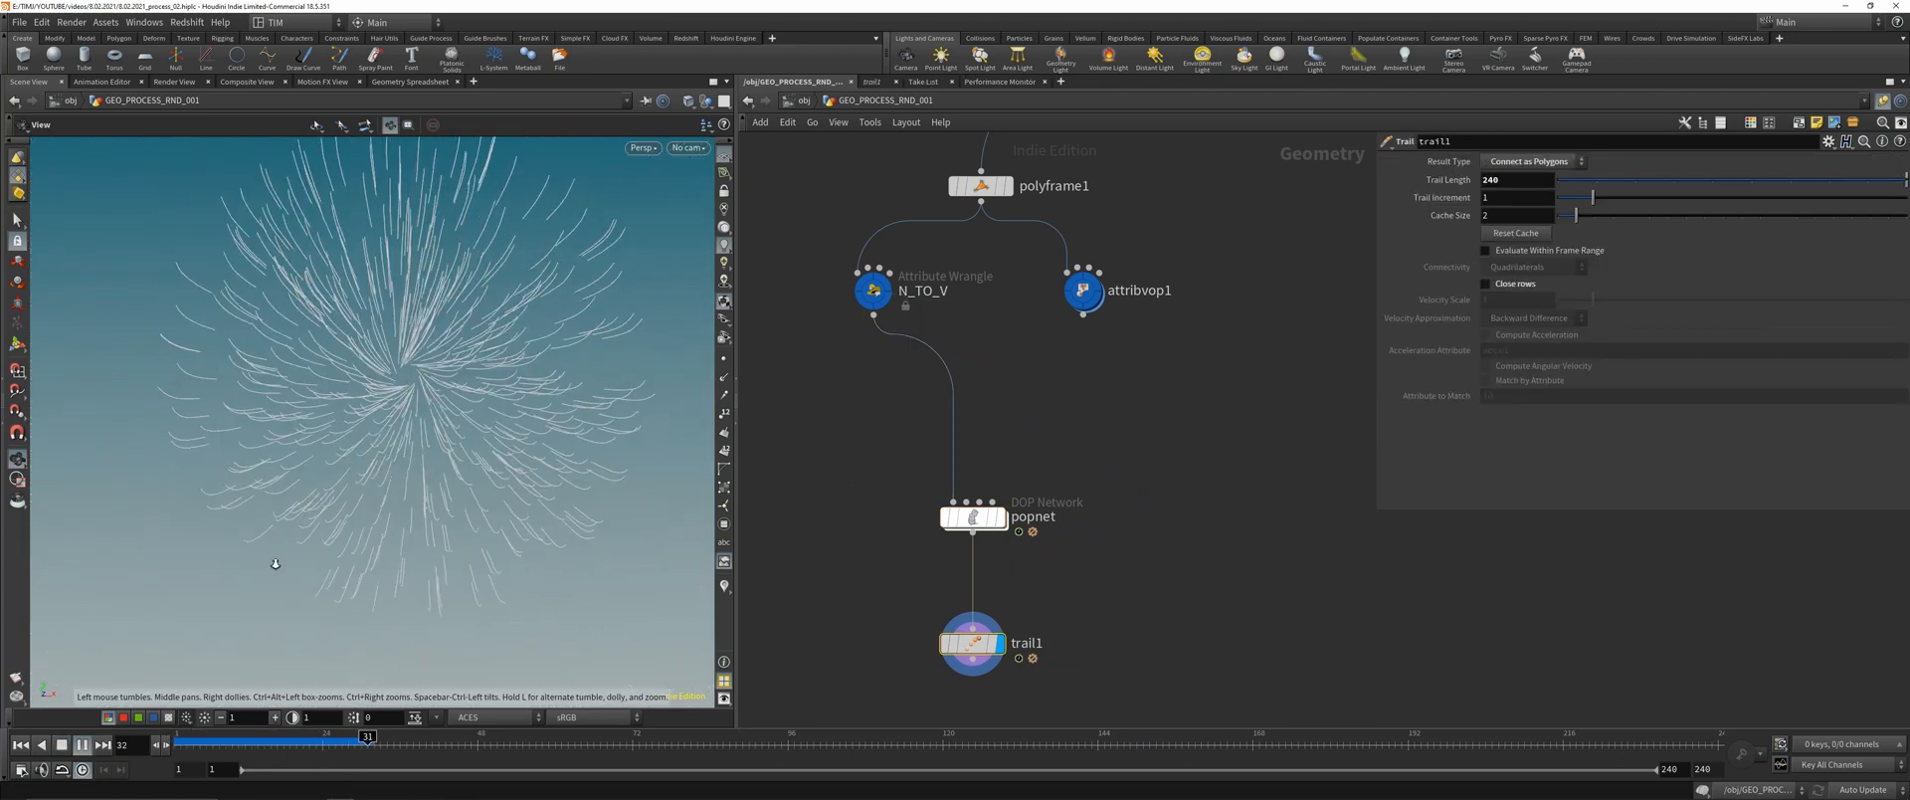
{"action": "left_click_drag", "start_coordinate": [278, 563], "coordinate": [283, 450]}
{"action": "left_click_drag", "start_coordinate": [434, 741], "coordinate": [177, 739]}
- Set the Scale of the N_TO_V wrangle to 1 and play back the trails of trail1
{"action": "middle_click_drag", "start_coordinate": [1049, 363], "coordinate": [1119, 519]}
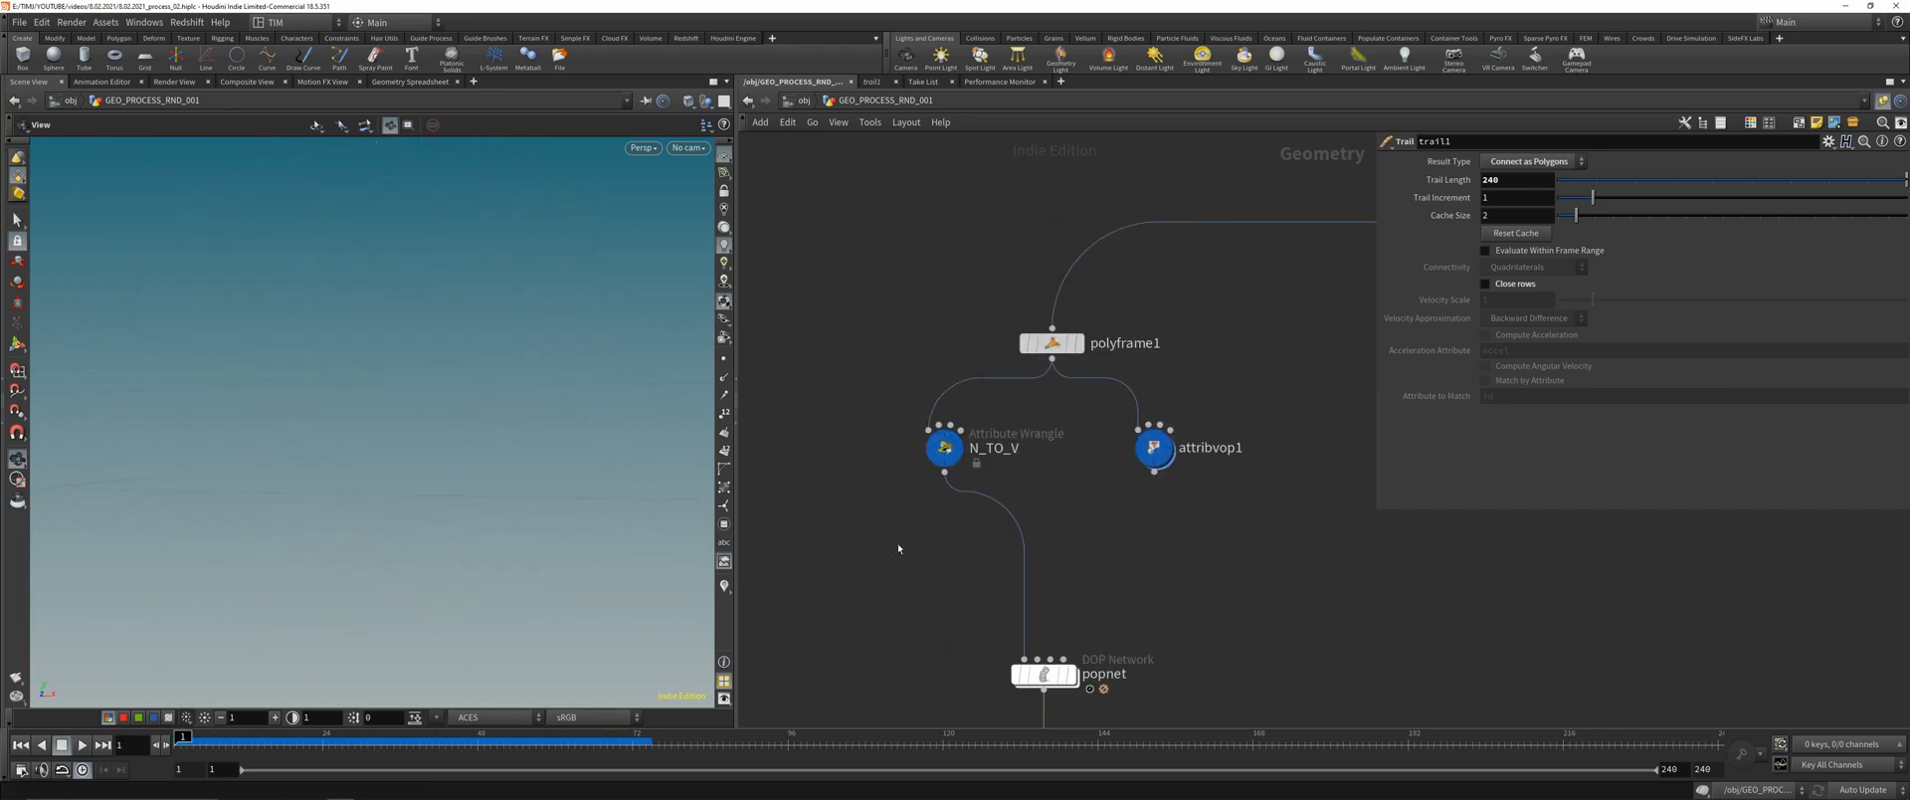
{"action": "left_click", "coordinate": [943, 449]}
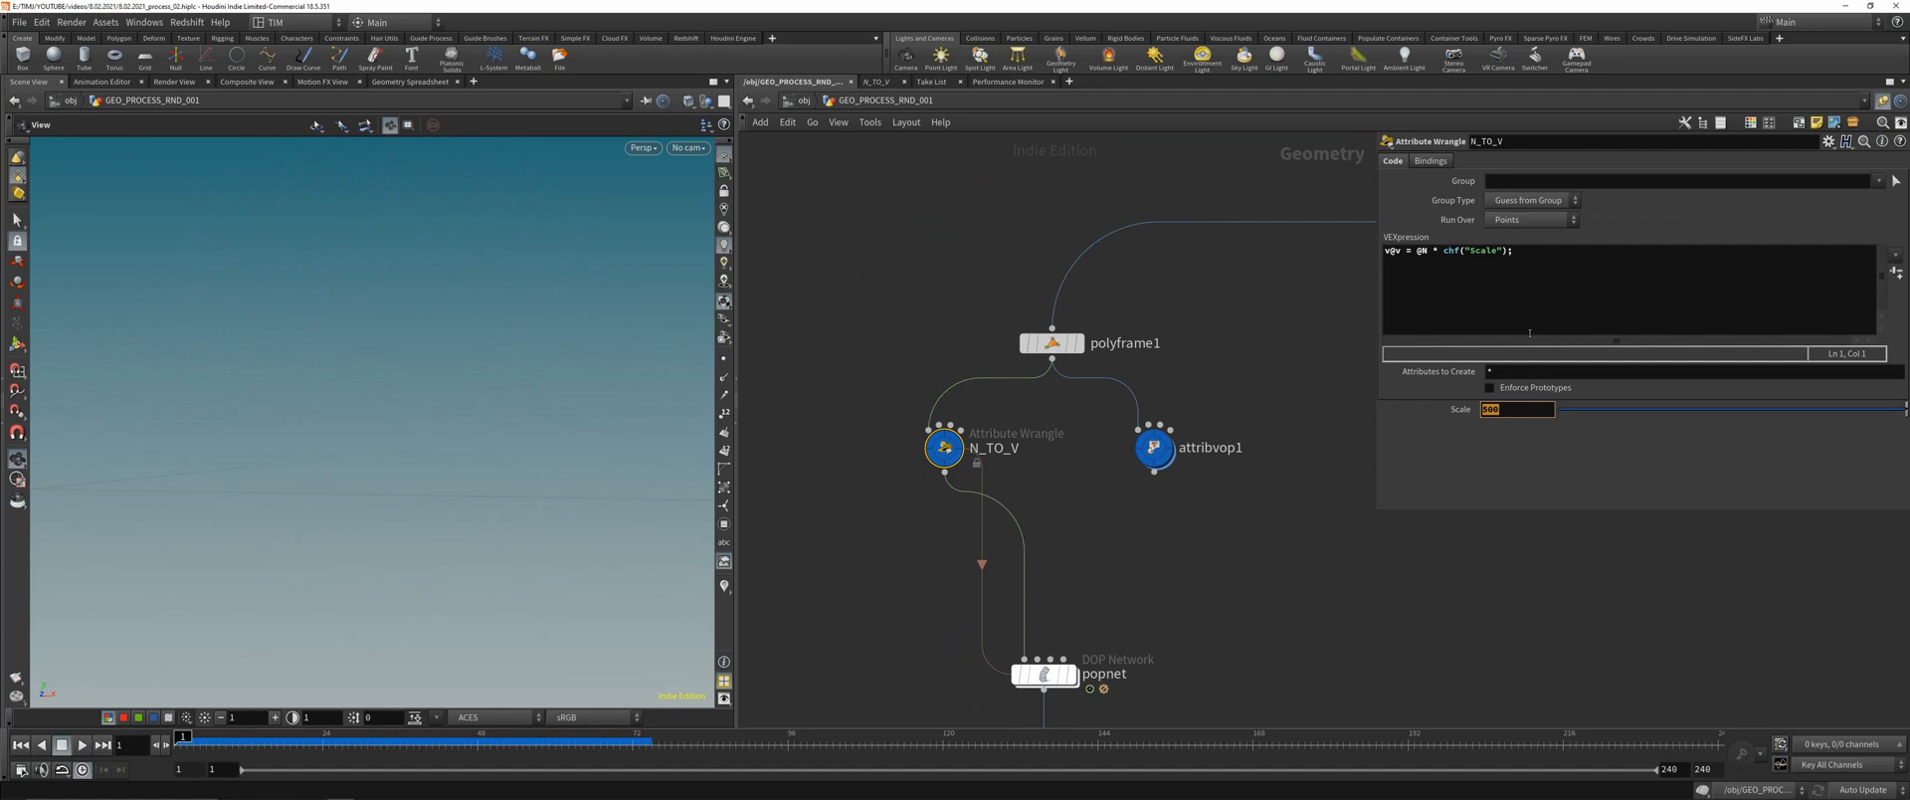
{"action": "middle_click_drag", "start_coordinate": [1164, 621], "coordinate": [1105, 462]}
{"action": "left_click", "coordinate": [985, 642]}
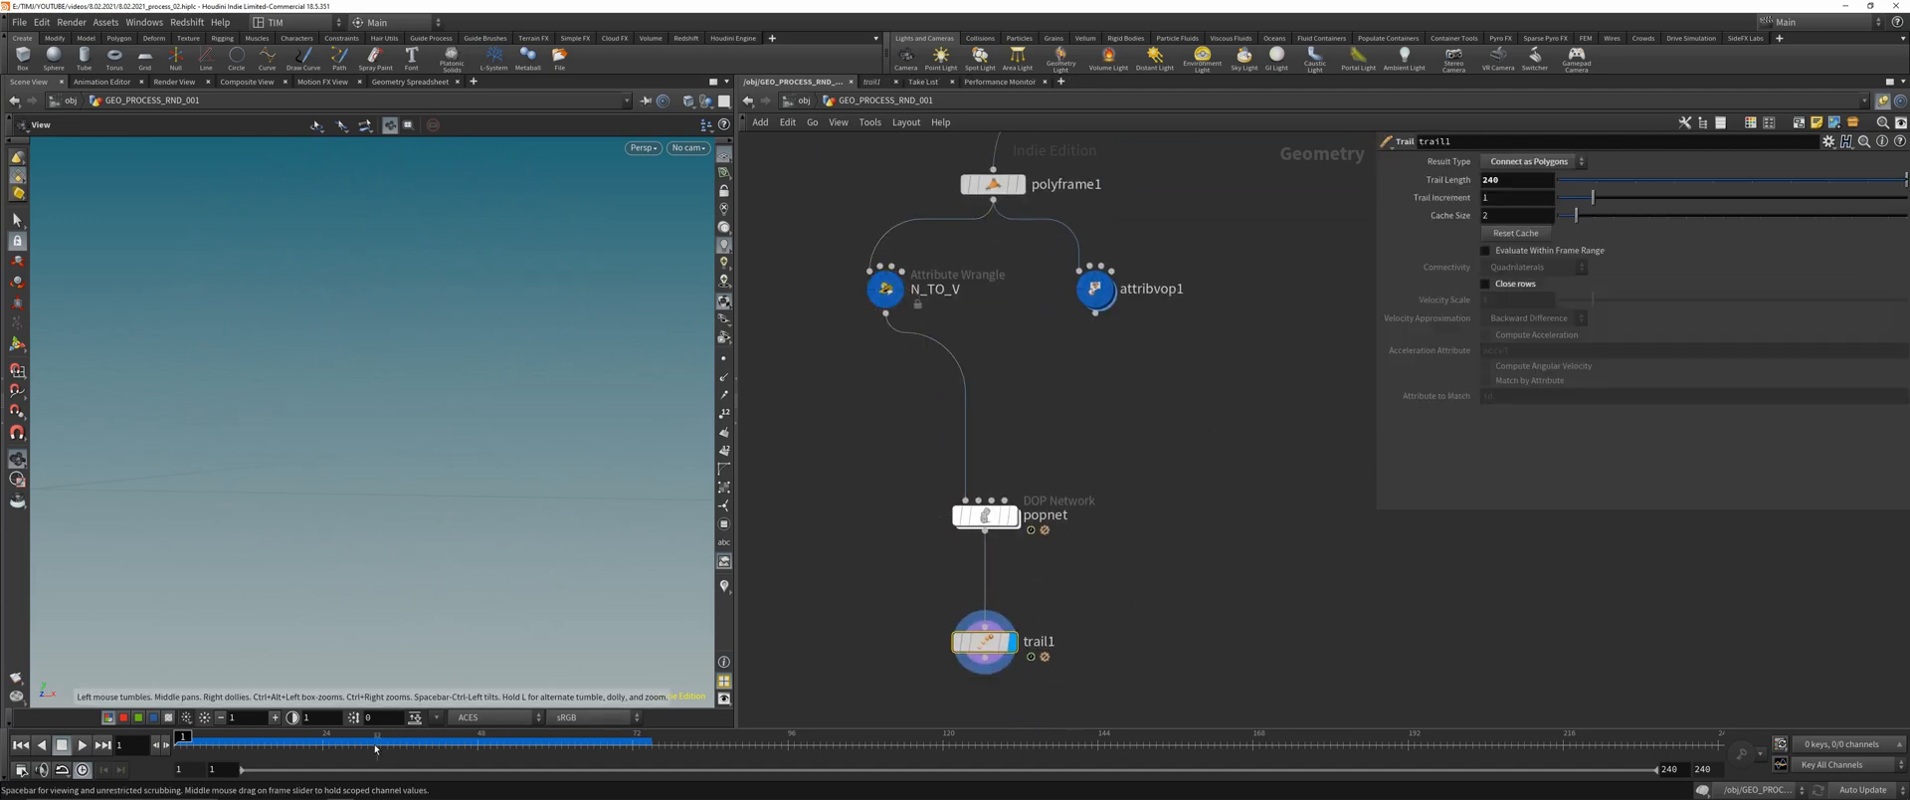
{"action": "left_click", "coordinate": [83, 744]}
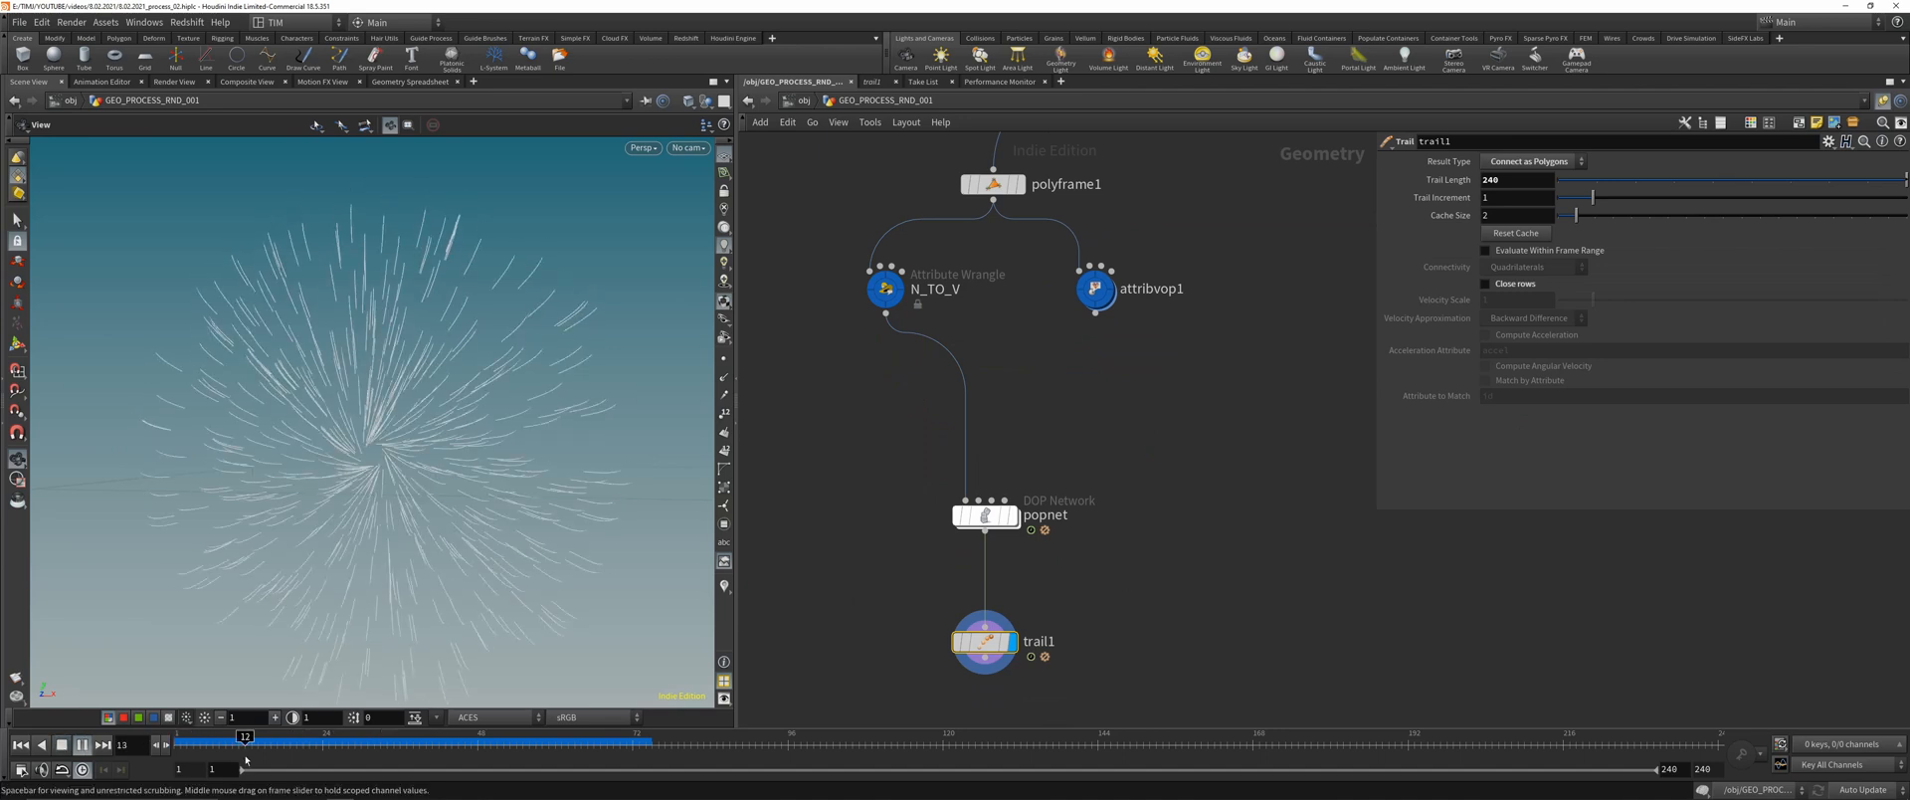
{"action": "left_click", "coordinate": [84, 746]}
- Display popnet, reset its simulation, replay the particles and return to frame 1 to inspect the emission circle
{"action": "left_click", "coordinate": [985, 514]}
{"action": "left_click", "coordinate": [1014, 515]}
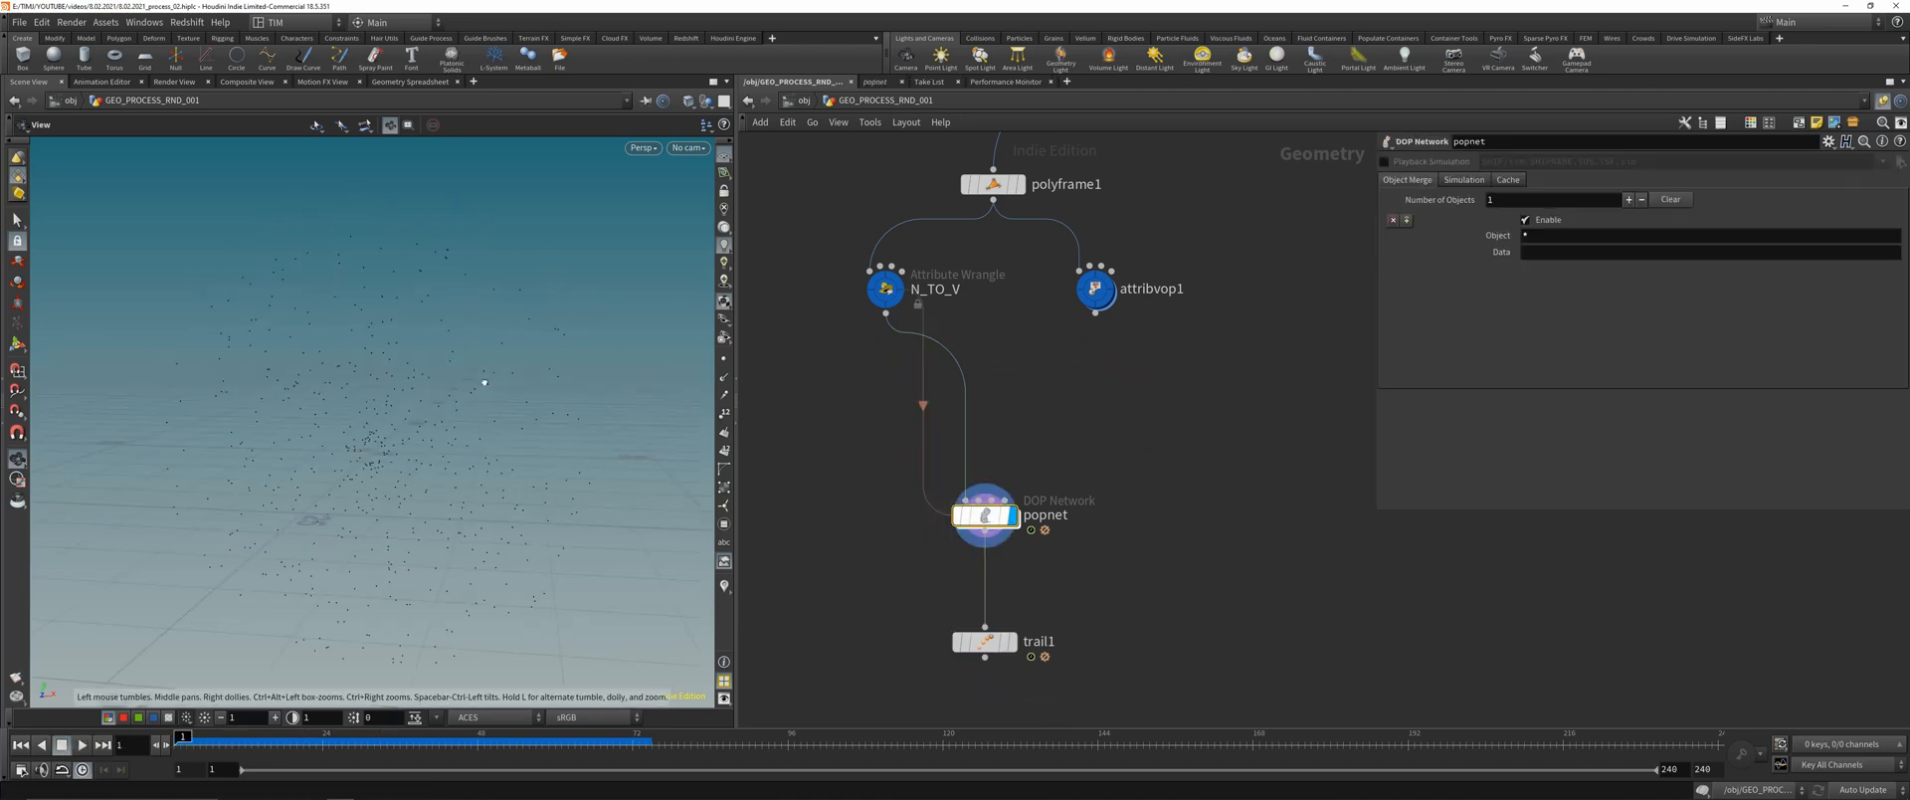
{"action": "left_click", "coordinate": [885, 289]}
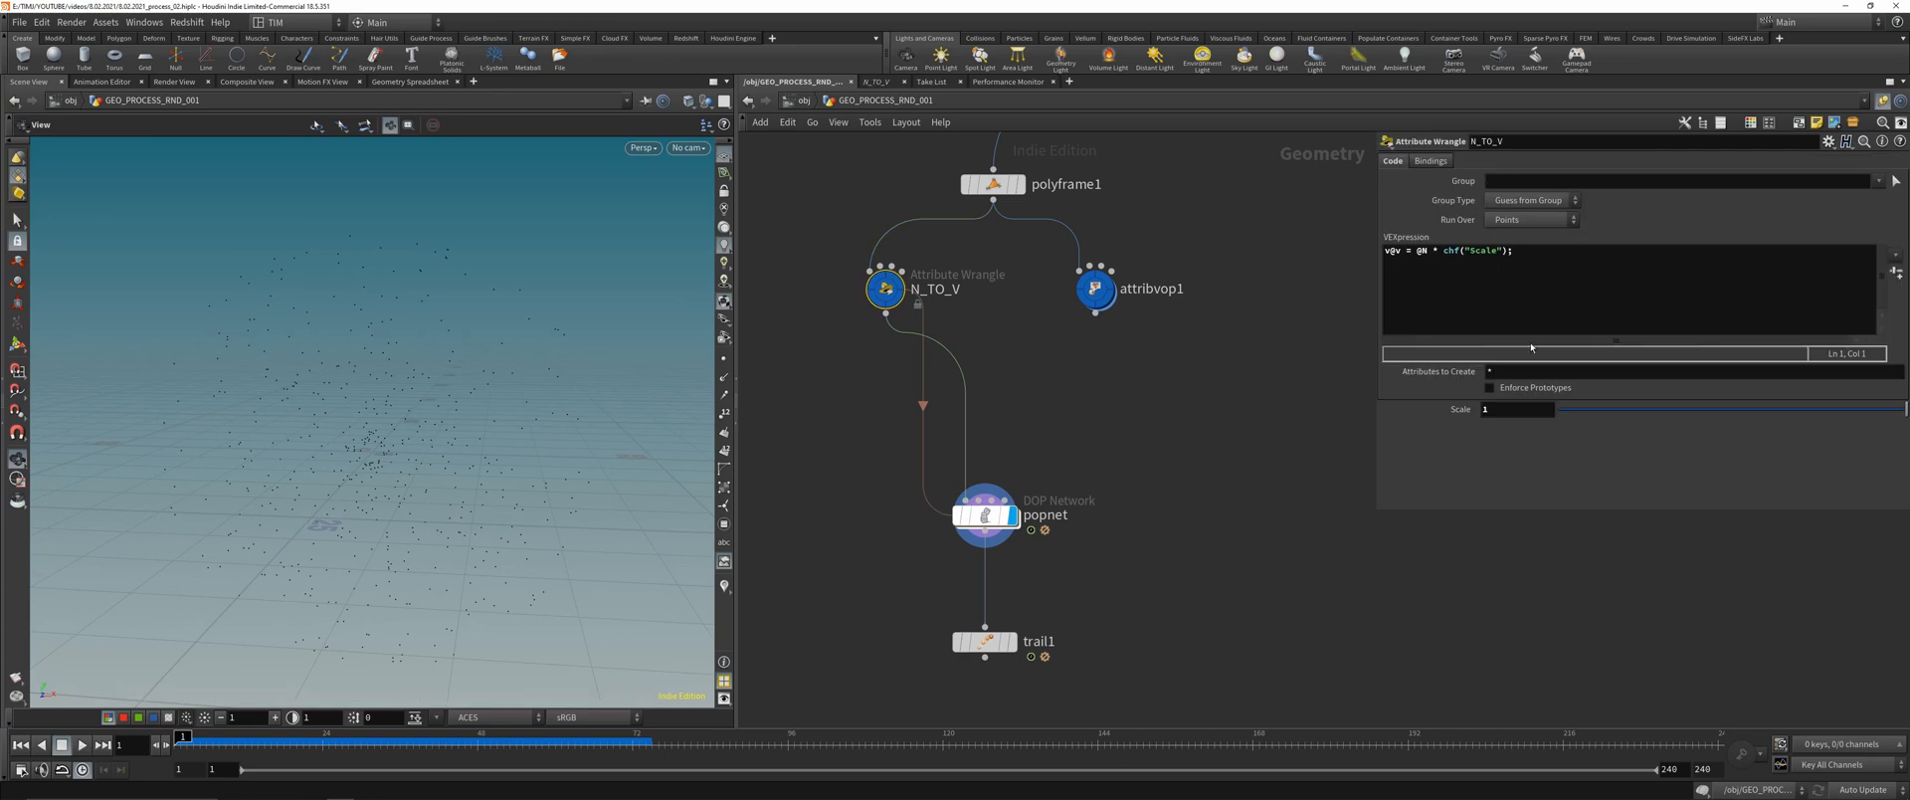
{"action": "middle_click", "coordinate": [1529, 417]}
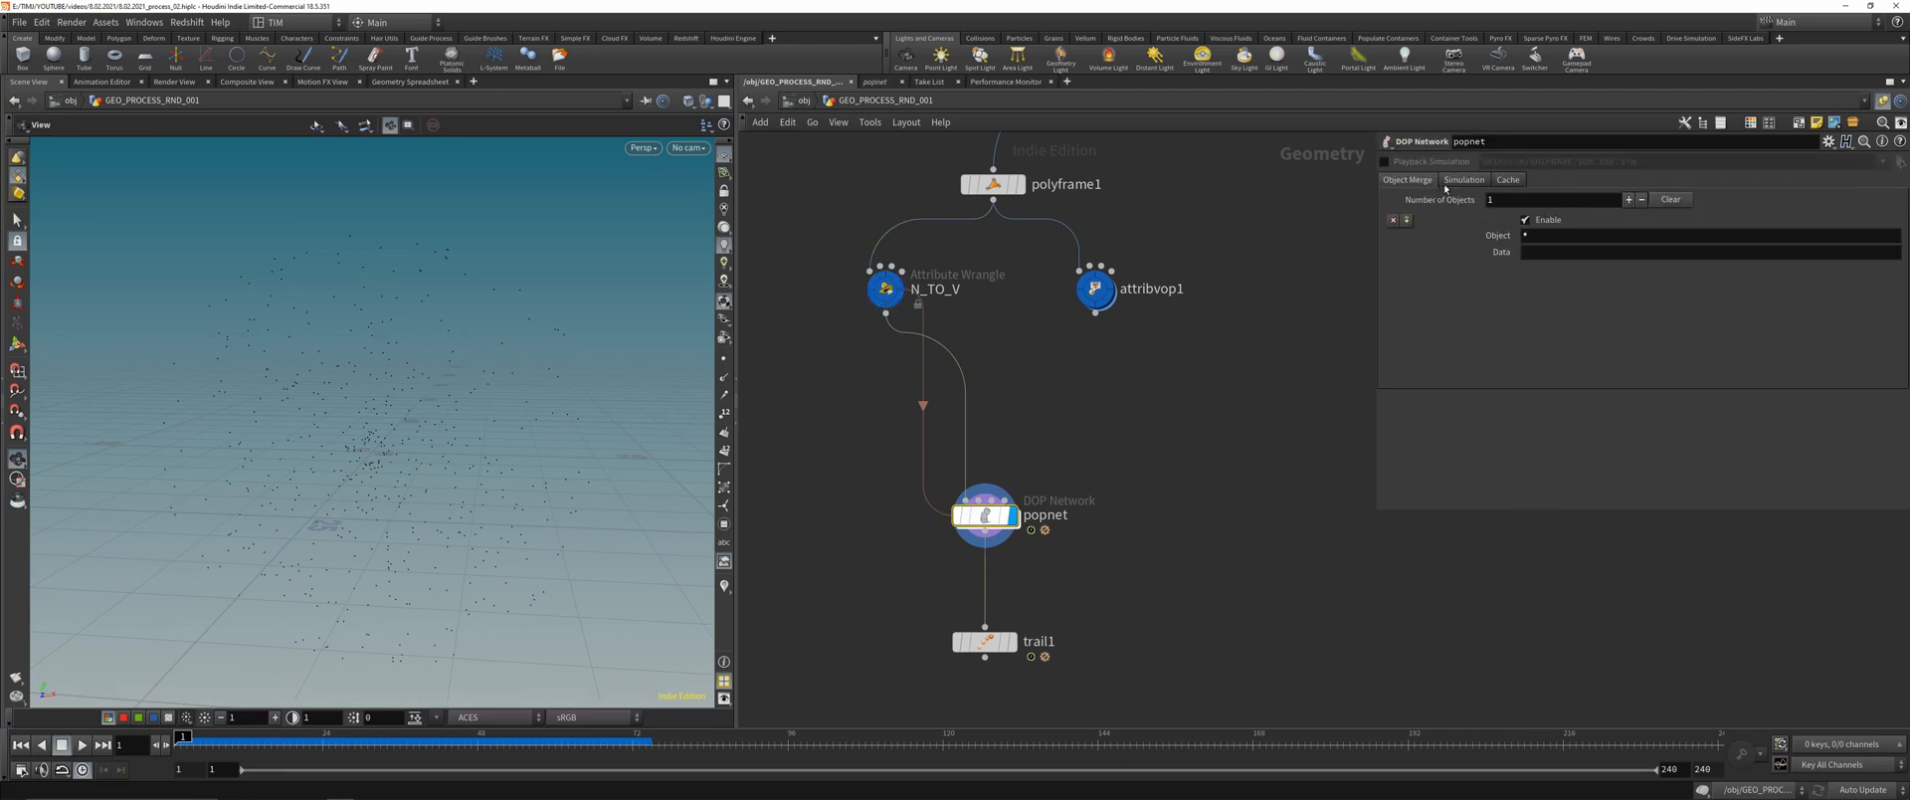
{"action": "left_click", "coordinate": [1463, 180]}
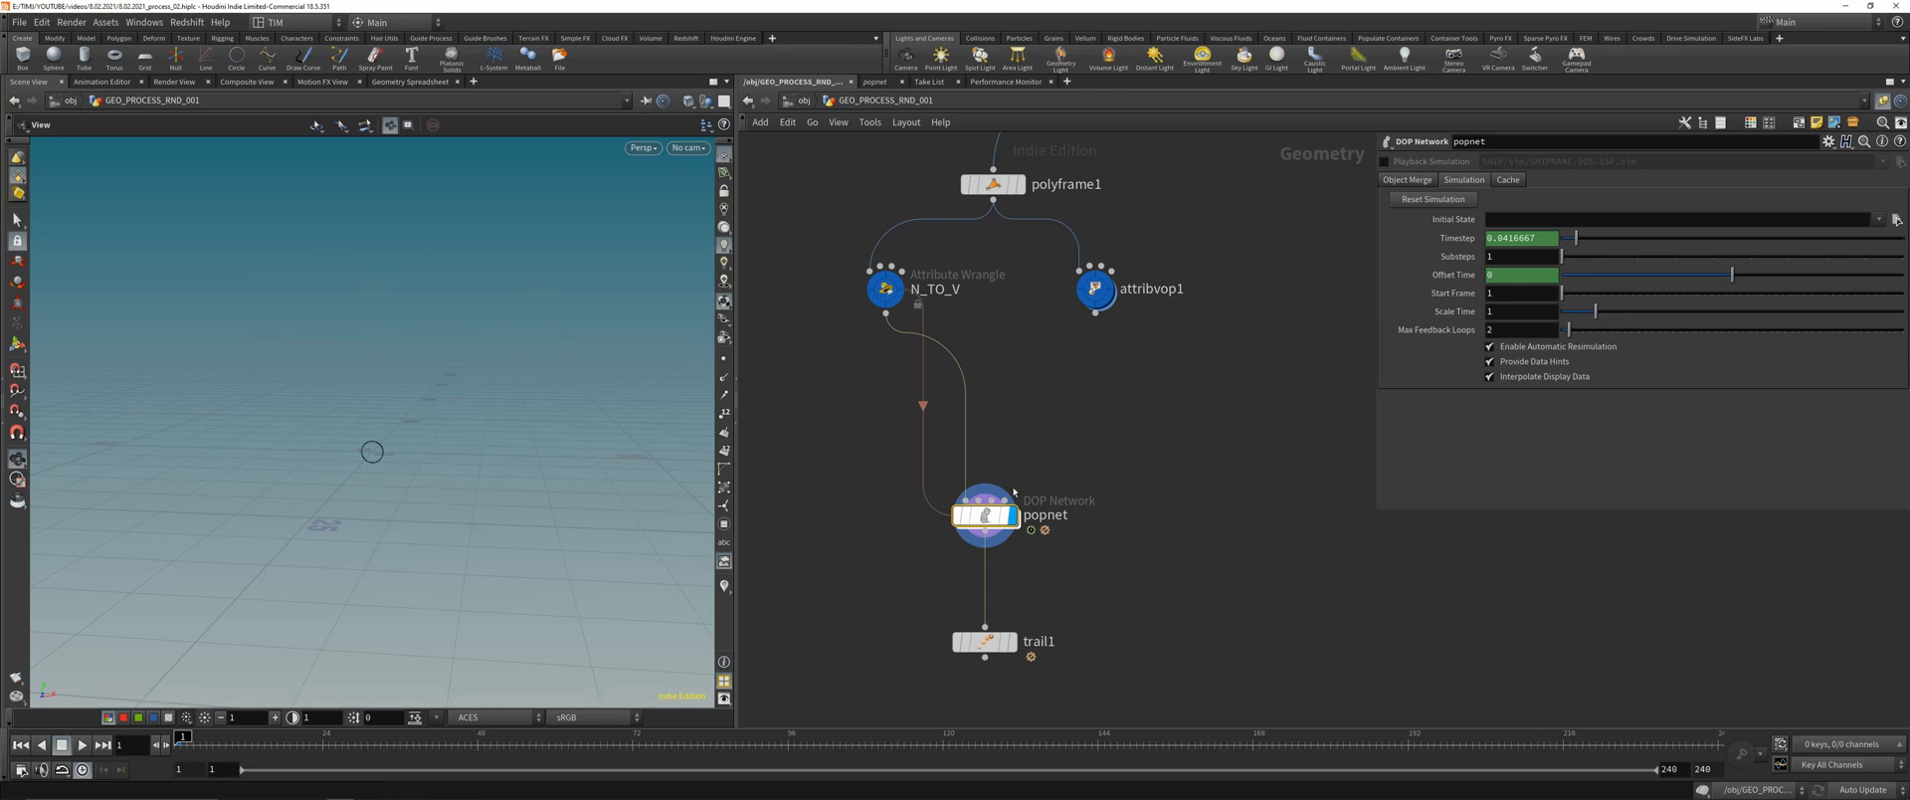
{"action": "key", "text": "Up"}
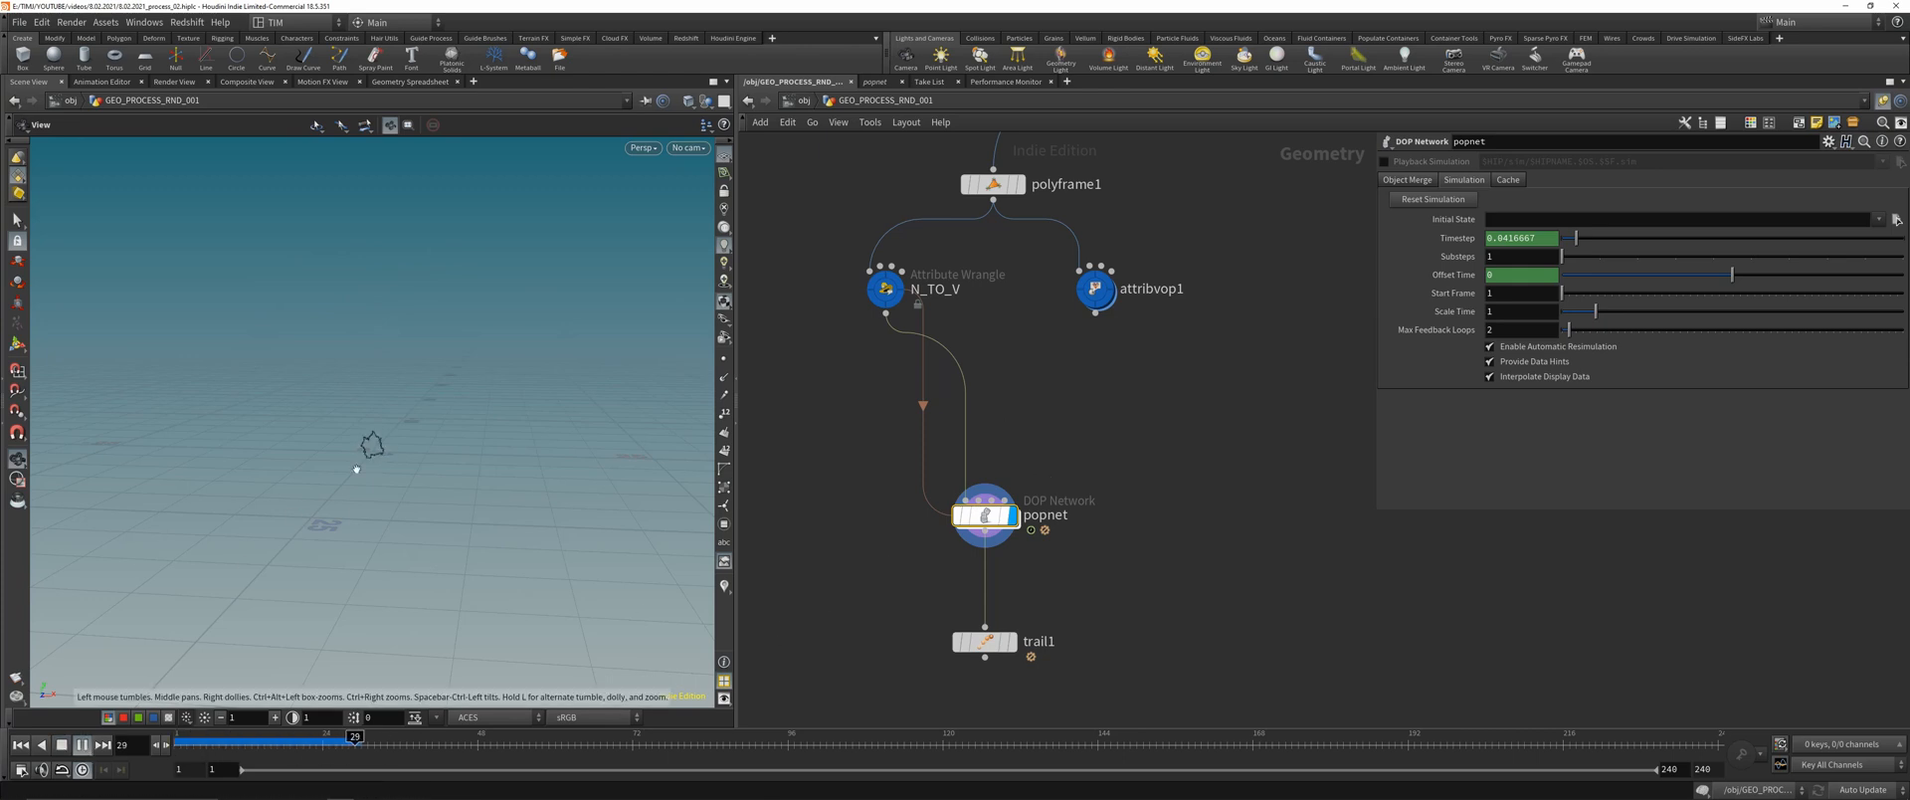
{"action": "key", "text": "space+g"}
{"action": "left_click", "coordinate": [21, 744]}
{"action": "key", "text": "space+g"}
{"action": "right_click_drag", "start_coordinate": [396, 362], "coordinate": [338, 479]}
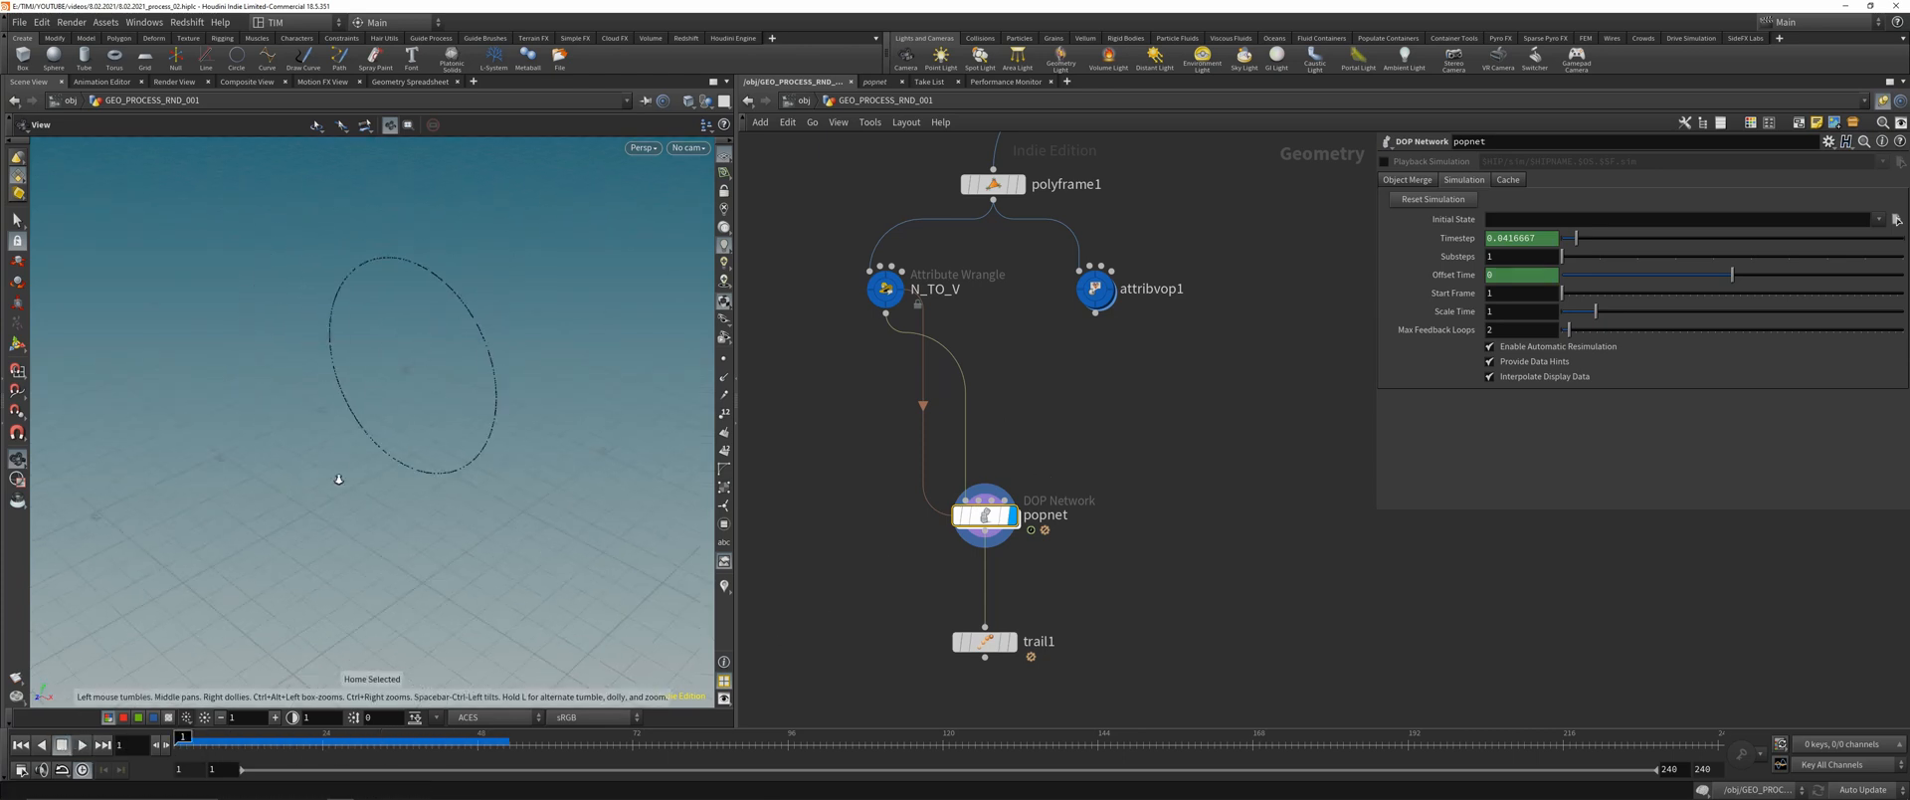
- Try higher Scale values on the N_TO_V wrangle, starting with 5
{"action": "left_click", "coordinate": [886, 289]}
{"action": "mouse_move", "coordinate": [1580, 410]}
{"action": "left_mouse_down"}
{"action": "mouse_move", "coordinate": [1707, 407]}
{"action": "mouse_move", "coordinate": [1571, 407]}
{"action": "left_mouse_up"}
{"action": "type", "text": "5"}
{"action": "key", "text": "Return"}
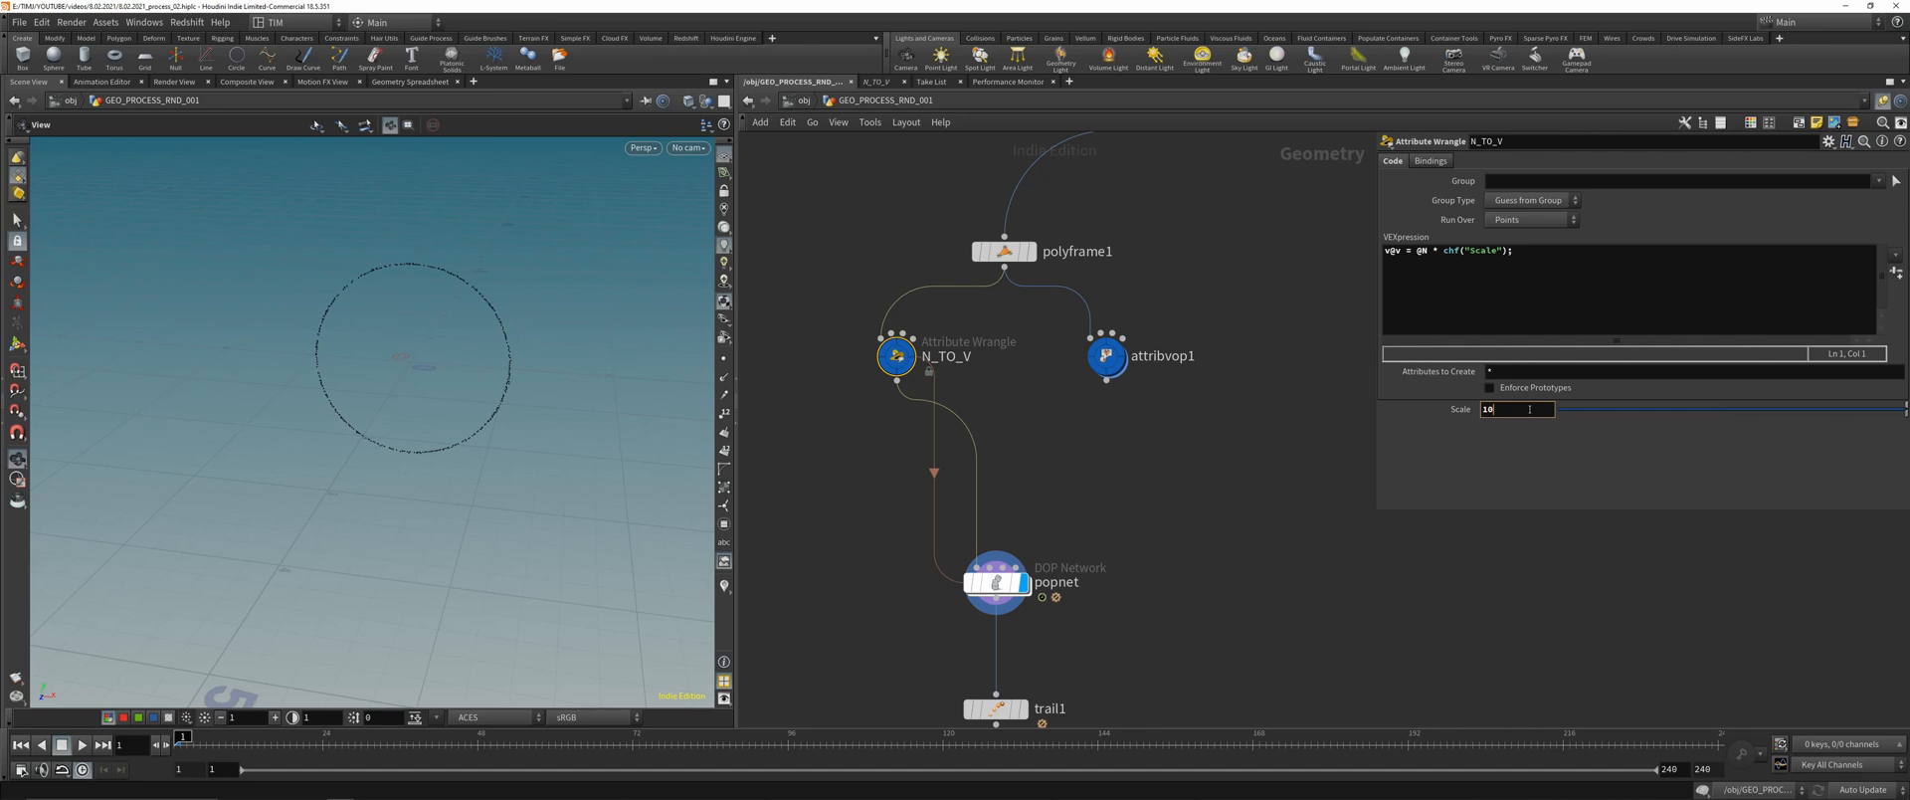
{"action": "type", "text": "0"}
{"action": "key", "text": "Return"}
- Reset popnet's simulation, display trail1 and play back the trails from the first frame
{"action": "left_click", "coordinate": [996, 582]}
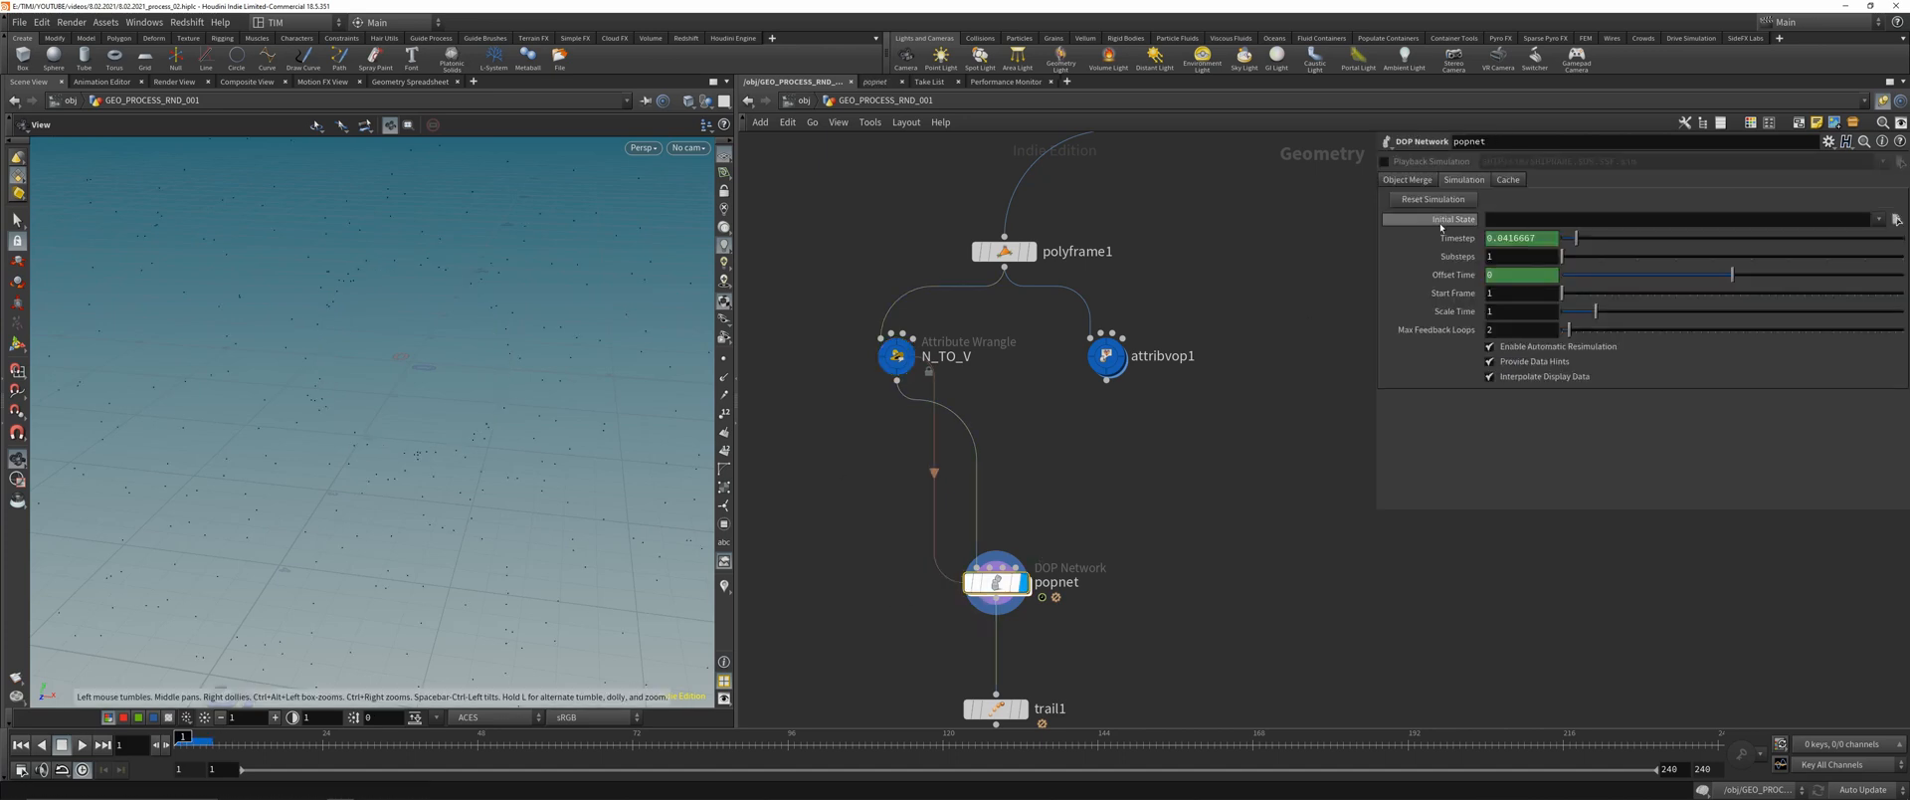
{"action": "left_click", "coordinate": [1435, 203]}
{"action": "left_click", "coordinate": [996, 709]}
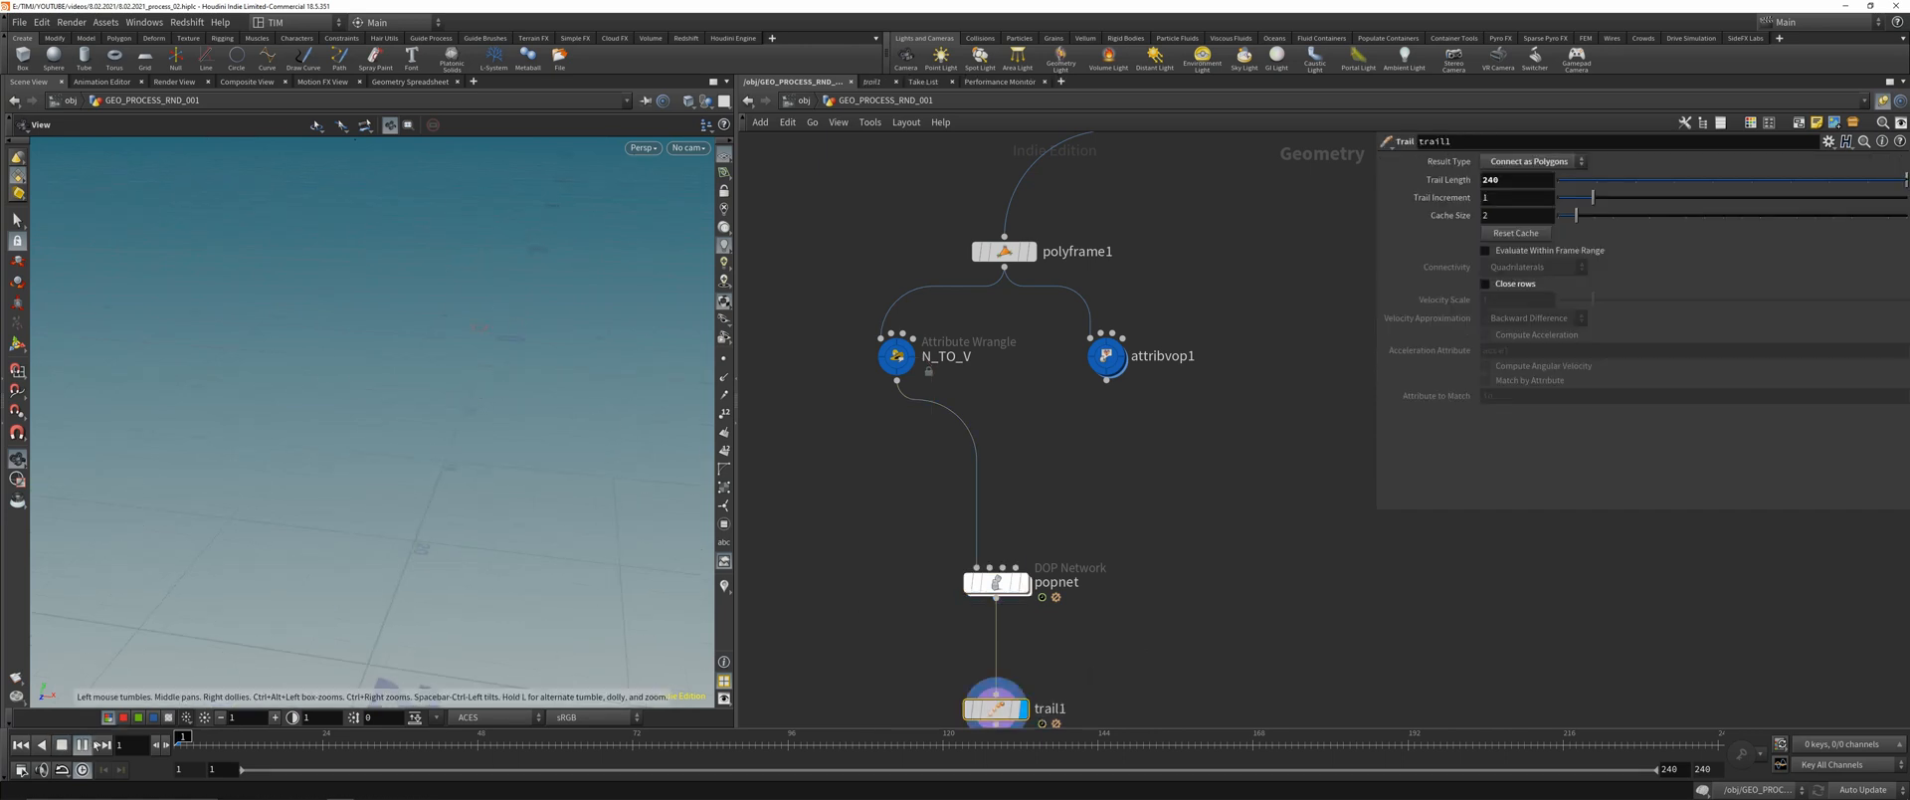
{"action": "left_click", "coordinate": [21, 746]}
- Set N_TO_V's Scale to 1, display popnet and rerun its simulation, going back to frame 1
{"action": "left_click", "coordinate": [897, 357]}
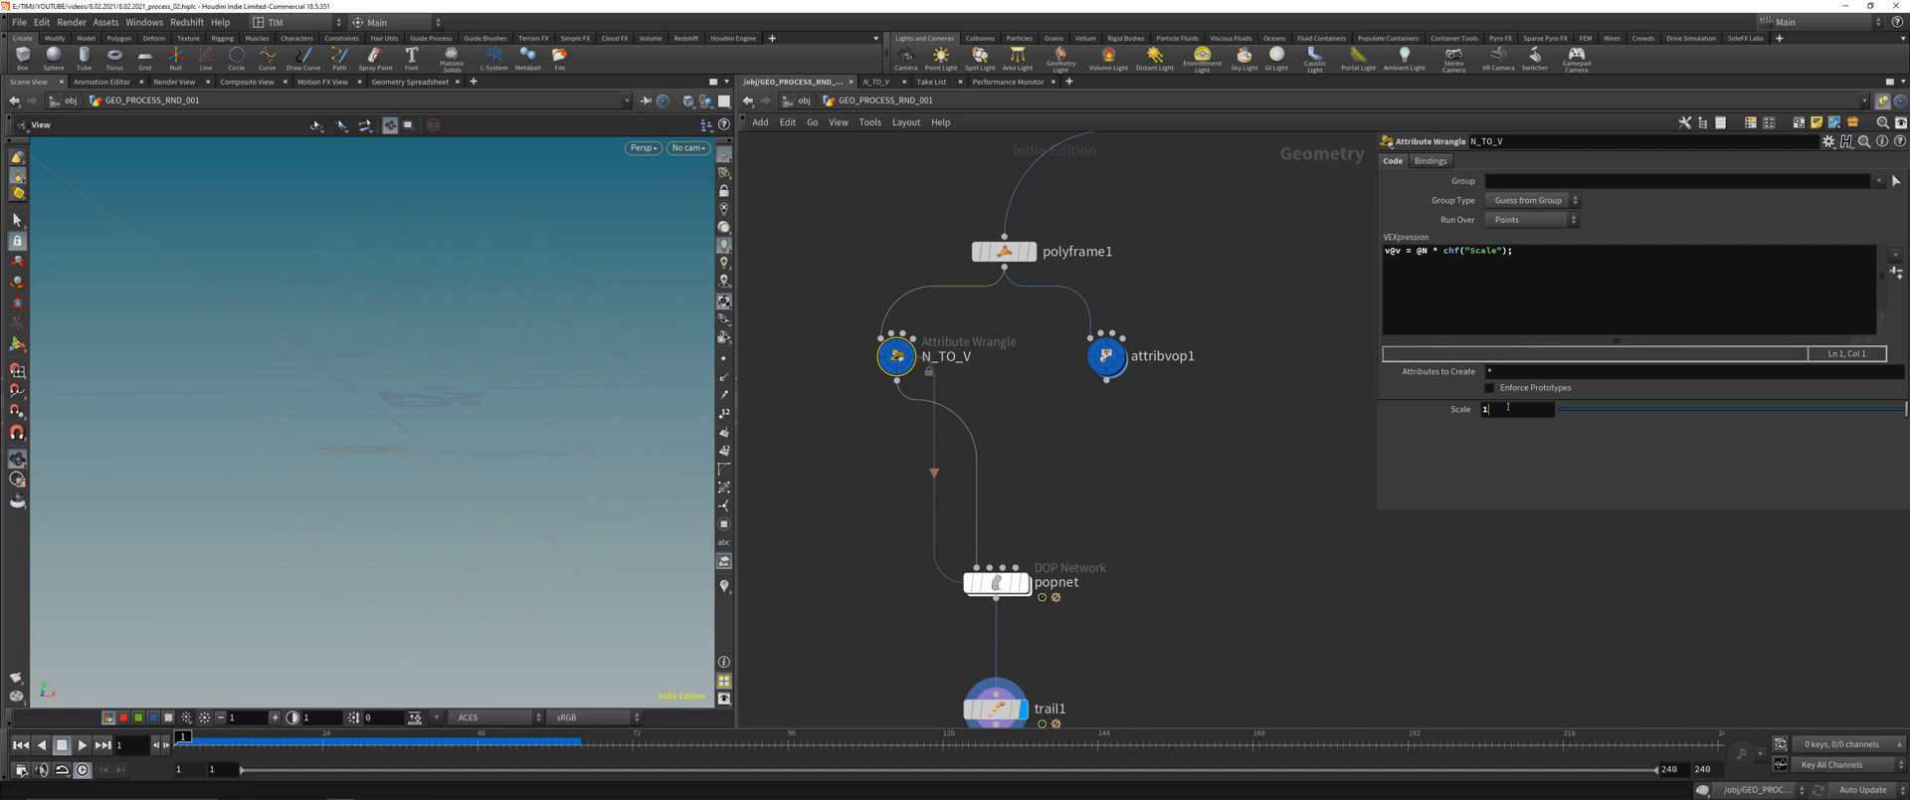
{"action": "left_click", "coordinate": [1024, 583]}
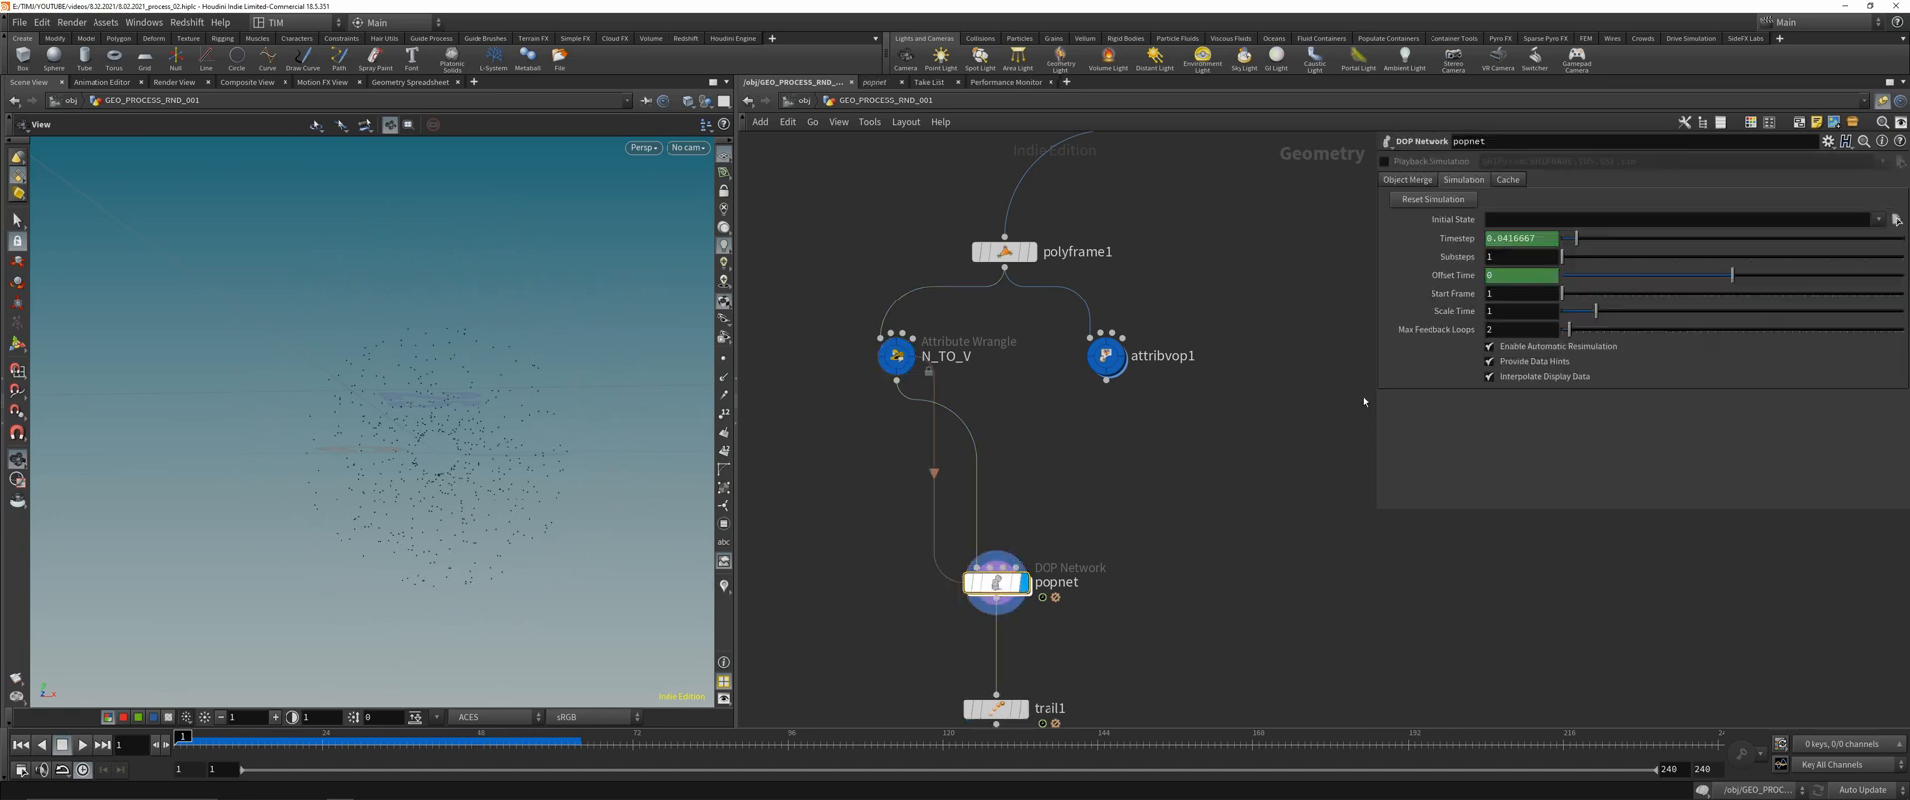
{"action": "key", "text": "Up"}
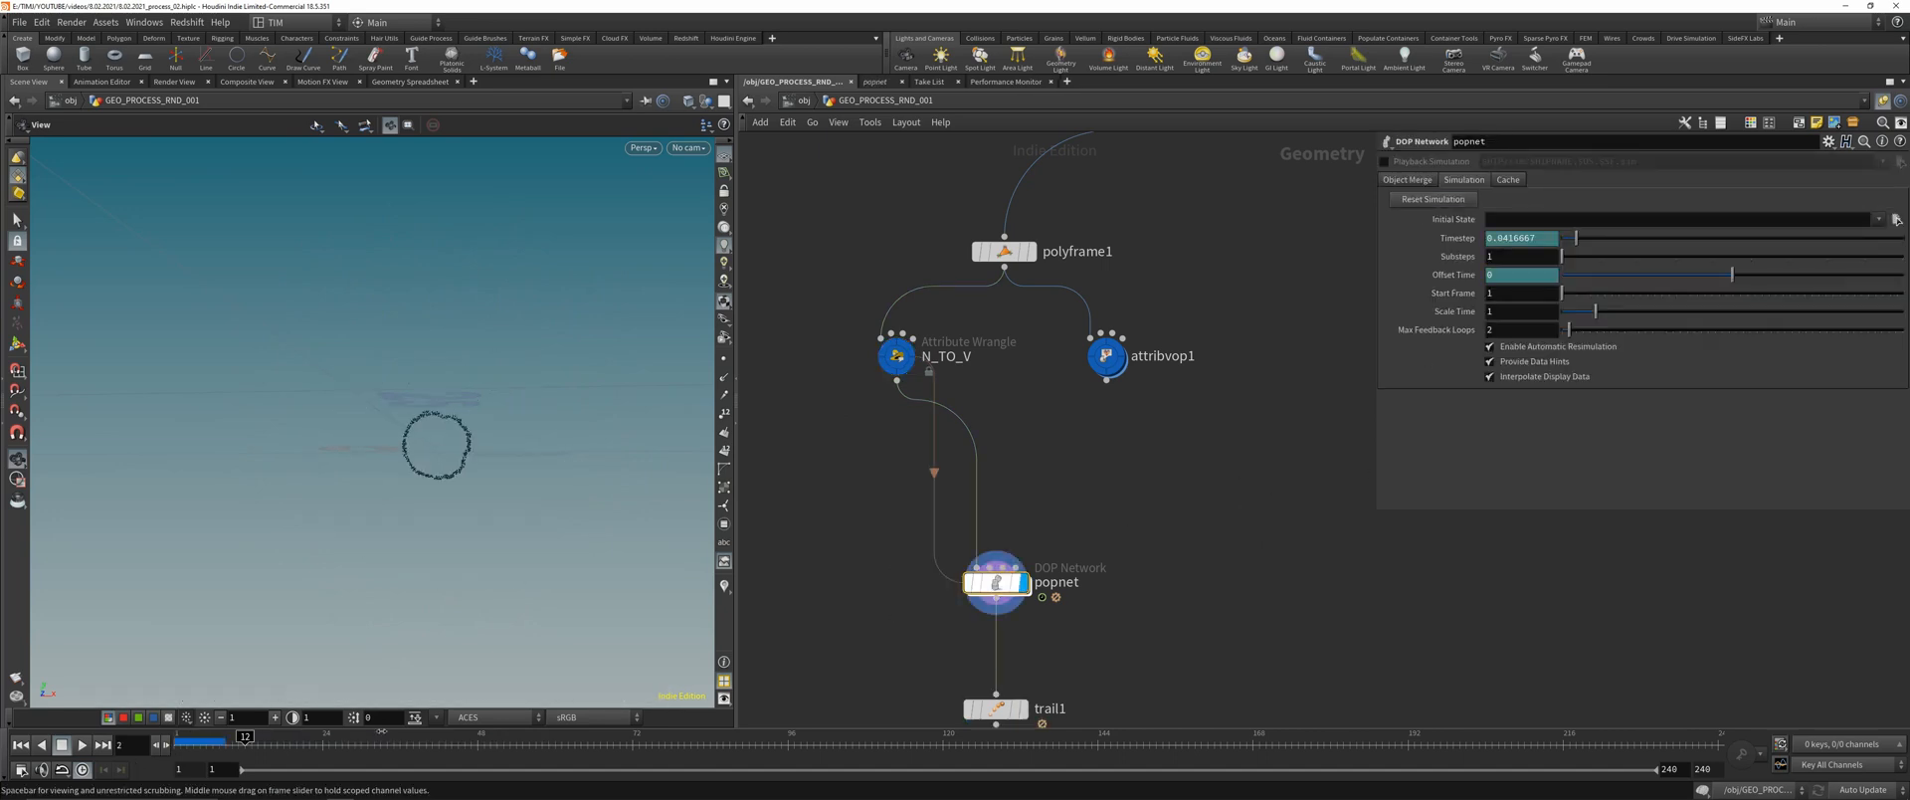
{"action": "key", "text": "ctrl+Up"}
- Display trail1 and play back the updated trails from frame 1
{"action": "left_click", "coordinate": [1024, 709]}
{"action": "left_click_drag", "start_coordinate": [358, 424], "coordinate": [403, 452]}
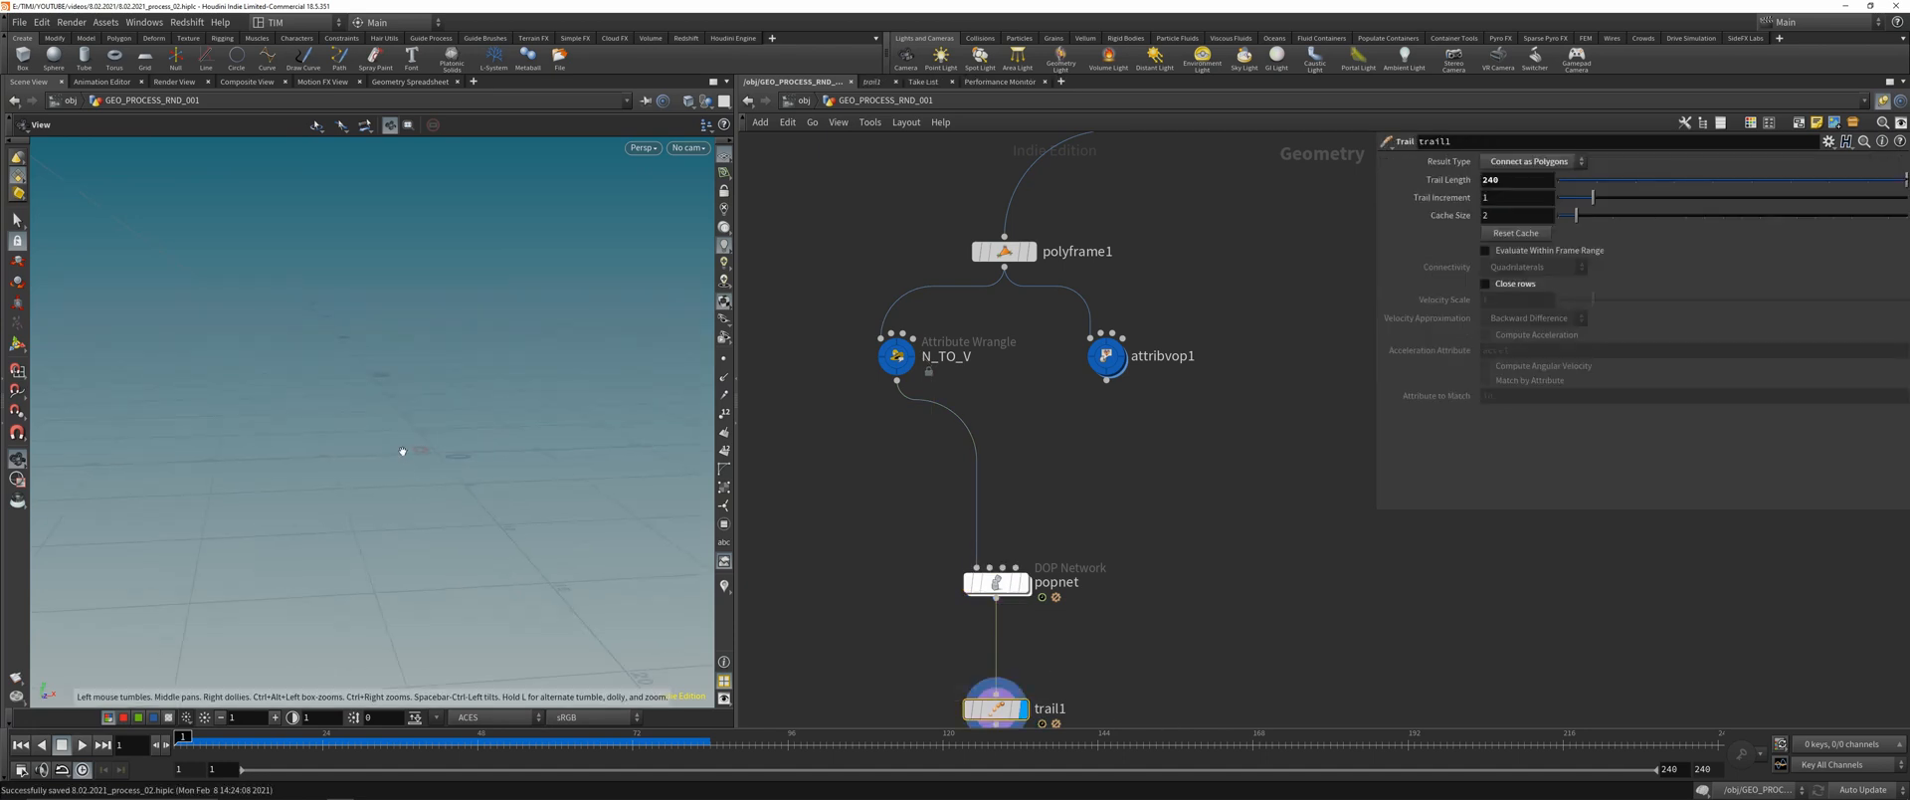
{"action": "left_click", "coordinate": [83, 746]}
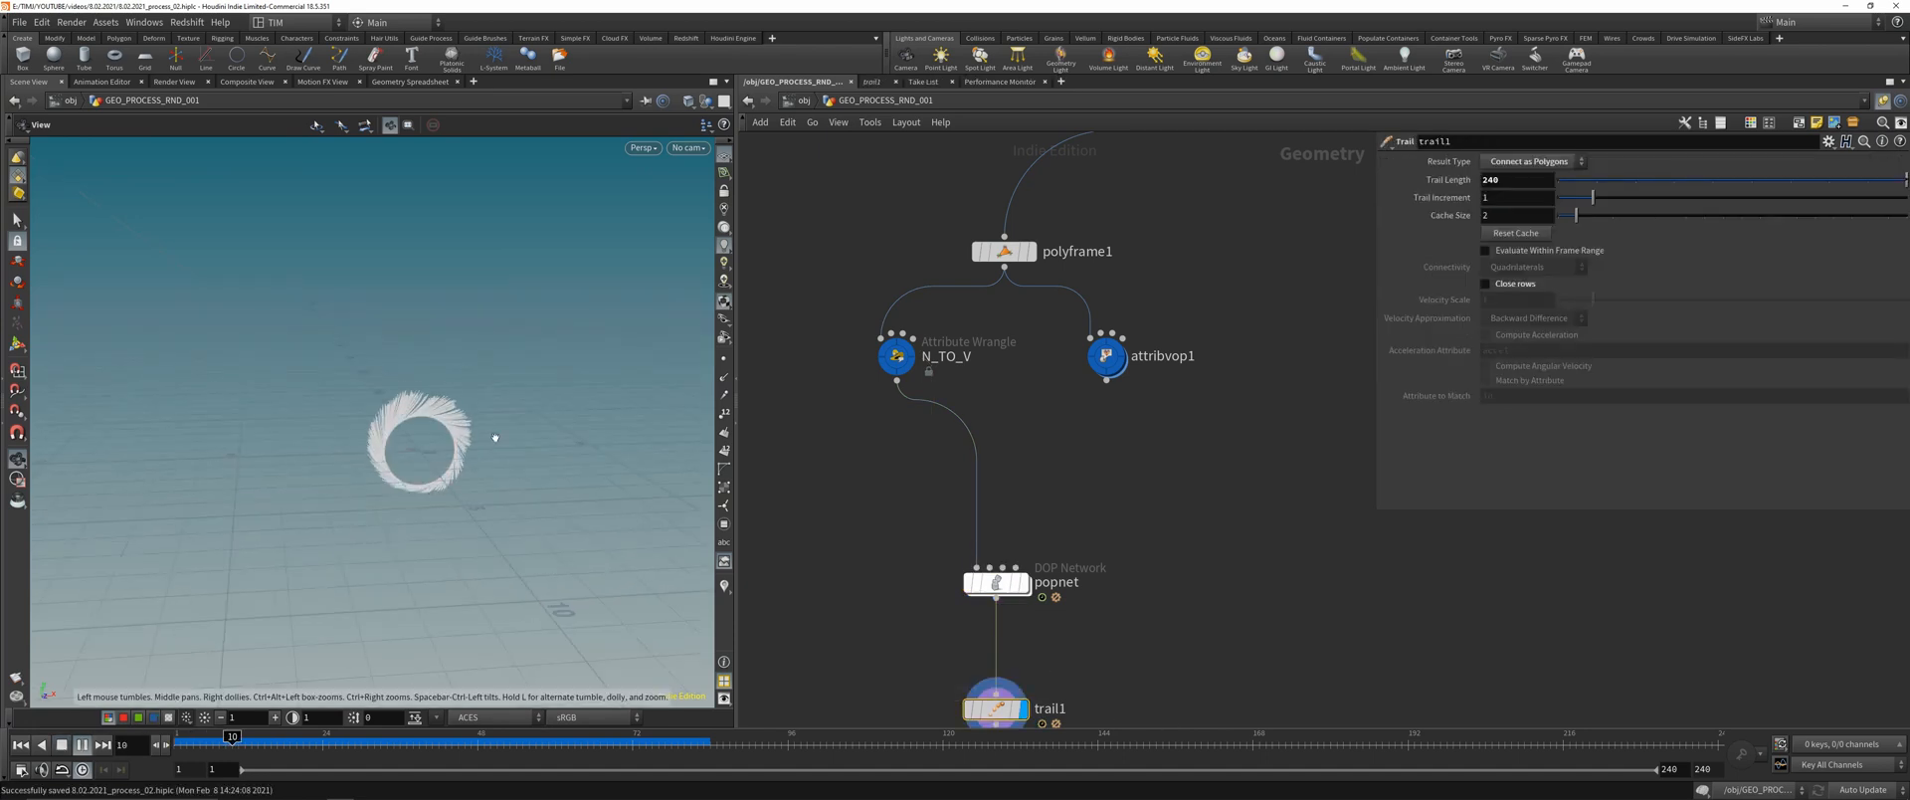
- Scrub trail1's playback between frames 21 and 110 and examine the shape of the trails from several angles
{"action": "left_click_drag", "start_coordinate": [518, 298], "coordinate": [469, 321]}
{"action": "right_click_drag", "start_coordinate": [469, 320], "coordinate": [507, 503]}
{"action": "left_click_drag", "start_coordinate": [508, 503], "coordinate": [504, 550]}
{"action": "left_click_drag", "start_coordinate": [697, 742], "coordinate": [303, 742]}
{"action": "mouse_move", "coordinate": [463, 493]}
{"action": "left_mouse_down"}
{"action": "mouse_move", "coordinate": [415, 481]}
{"action": "mouse_move", "coordinate": [443, 472]}
{"action": "mouse_move", "coordinate": [153, 488]}
{"action": "mouse_move", "coordinate": [463, 483]}
{"action": "left_mouse_up"}
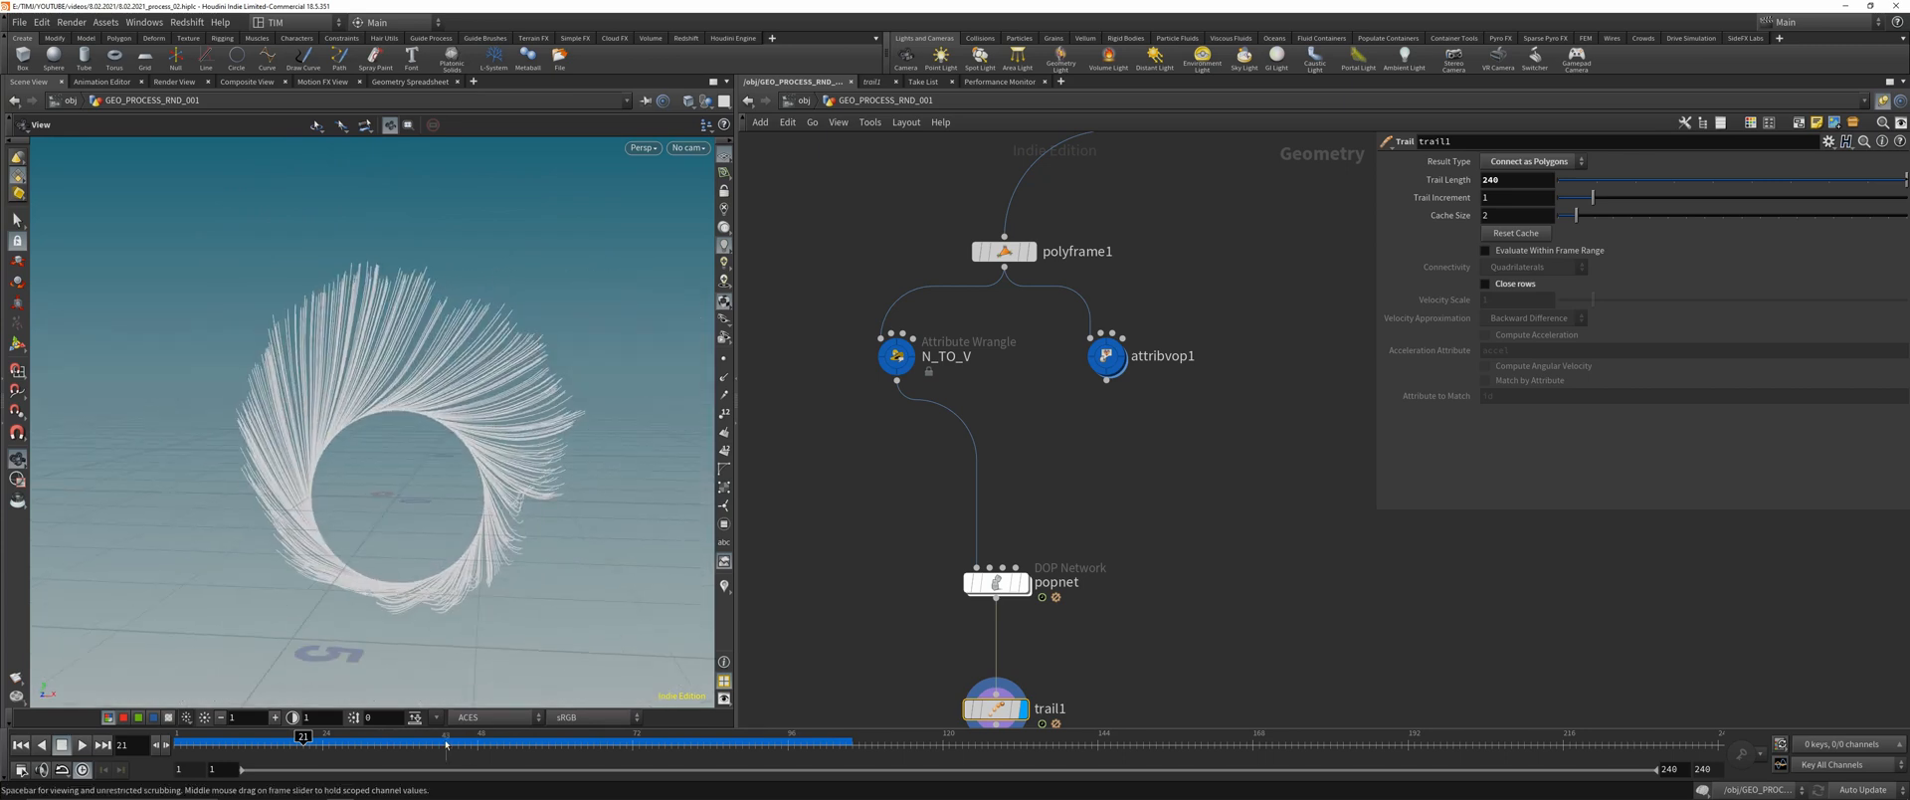
{"action": "left_click_drag", "start_coordinate": [304, 742], "coordinate": [878, 692]}
{"action": "scroll", "coordinate": [388, 408], "scroll_direction": "down", "scroll_amount": 3}
{"action": "mouse_move", "coordinate": [388, 408]}
{"action": "left_mouse_down"}
{"action": "mouse_move", "coordinate": [235, 412]}
{"action": "mouse_move", "coordinate": [289, 378]}
{"action": "mouse_move", "coordinate": [389, 247]}
{"action": "mouse_move", "coordinate": [445, 261]}
{"action": "left_mouse_up"}
{"action": "scroll", "coordinate": [445, 318], "scroll_direction": "down", "scroll_amount": 2}
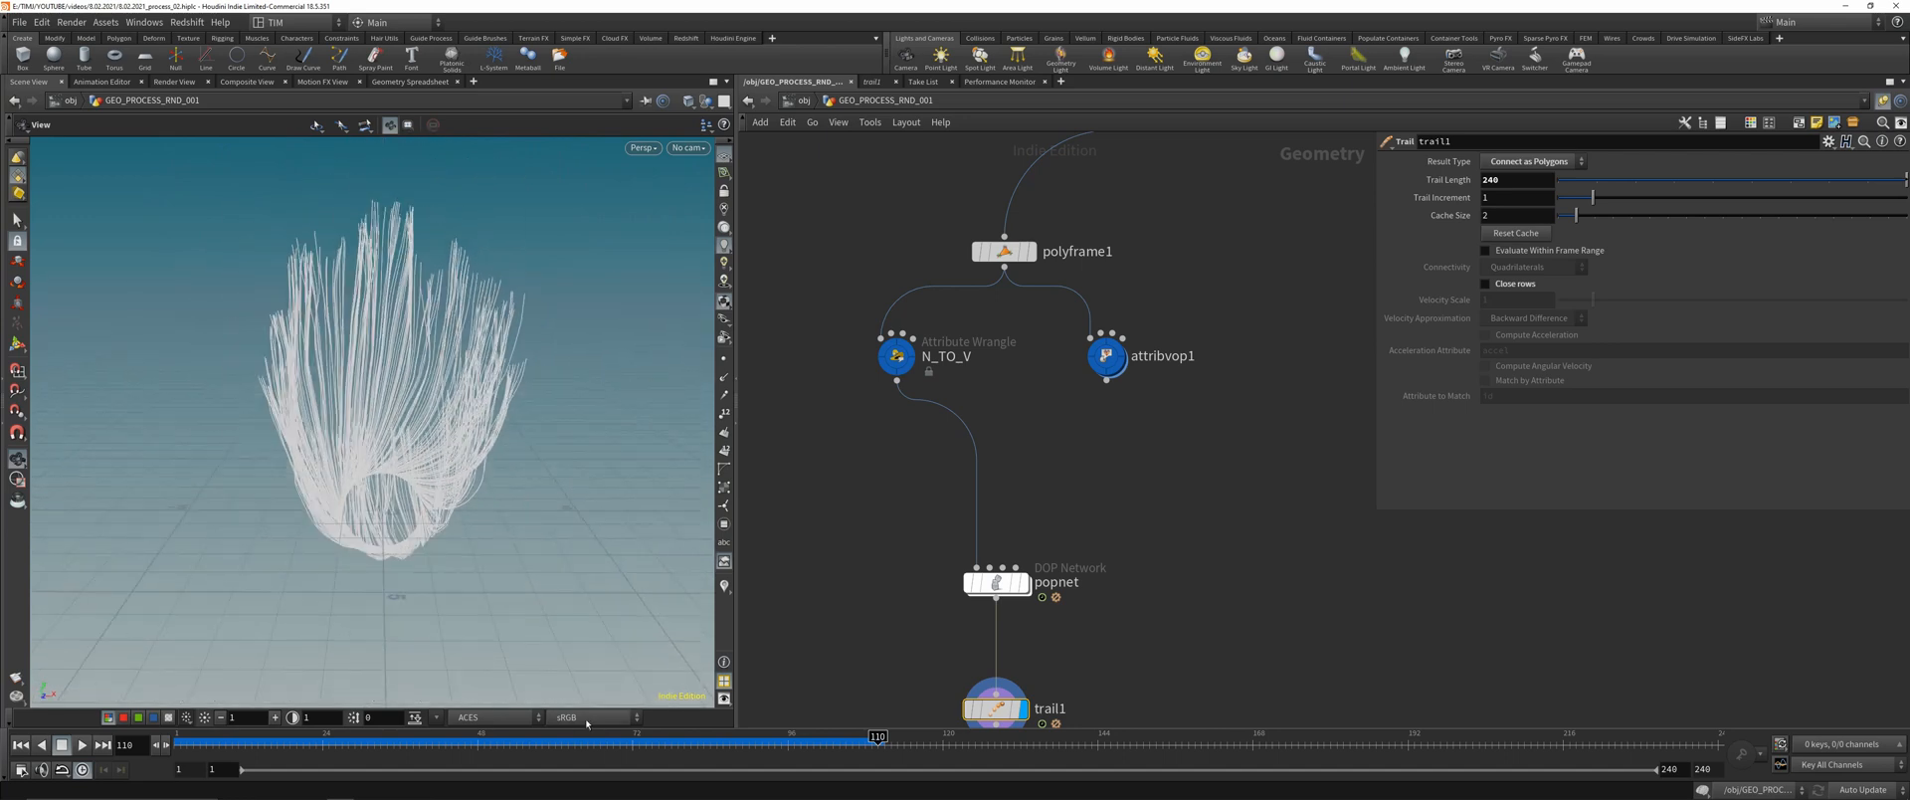
- Replay the trails from frame 1 and examine how they grow around the circle
{"action": "left_click_drag", "start_coordinate": [878, 740], "coordinate": [36, 716]}
{"action": "left_click", "coordinate": [84, 744]}
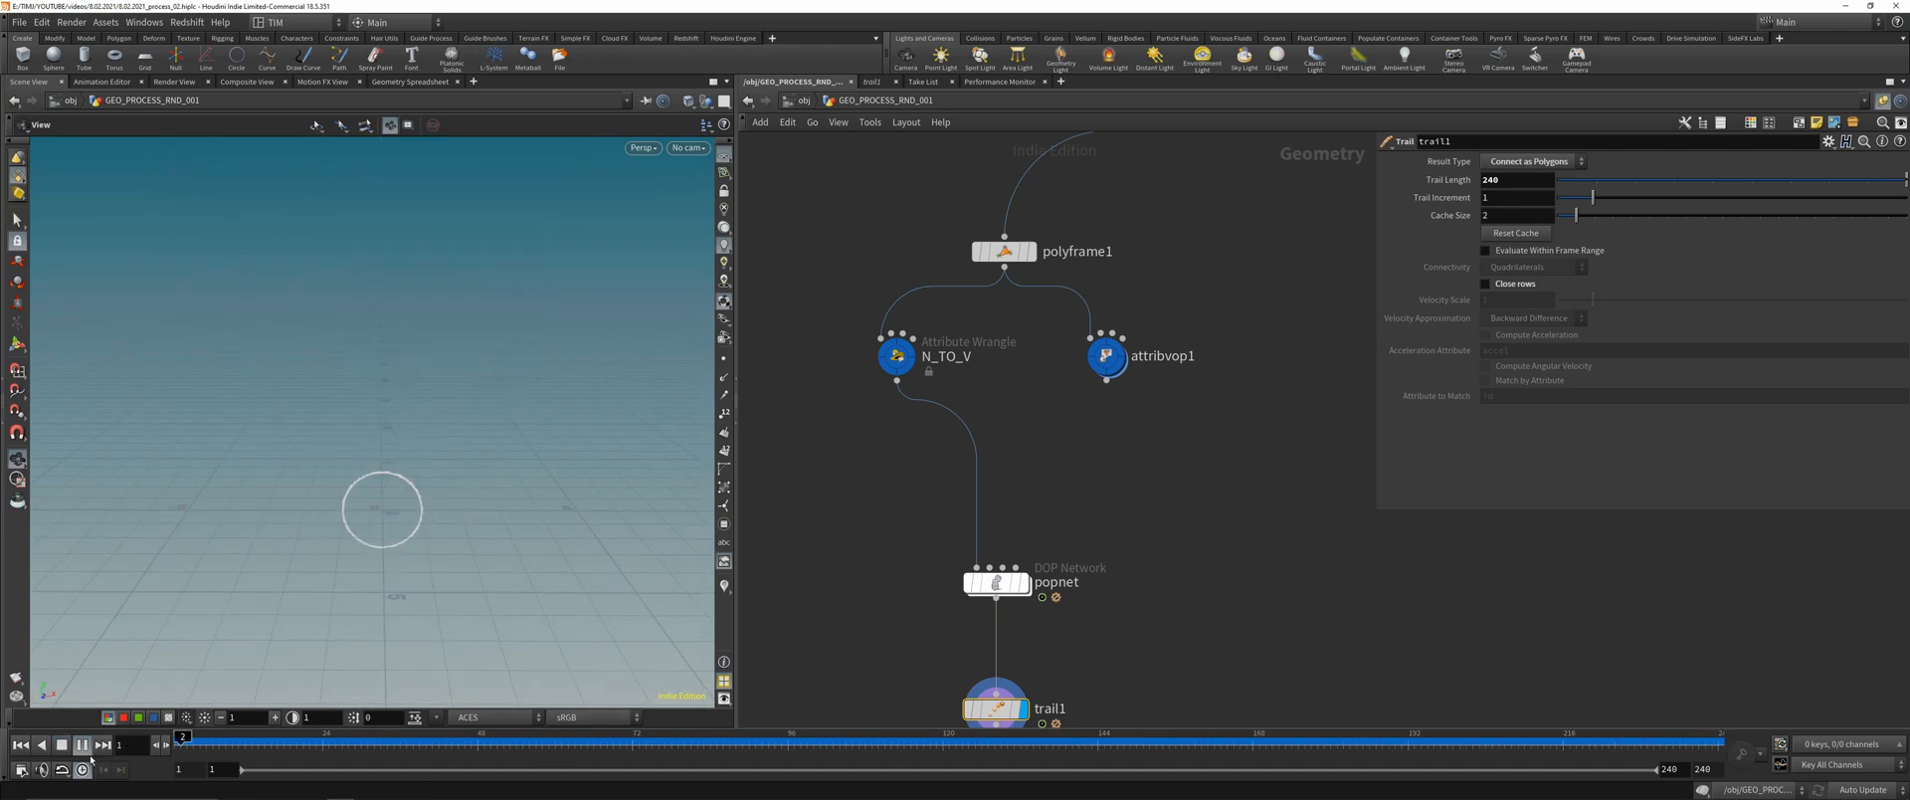
{"action": "left_click_drag", "start_coordinate": [444, 350], "coordinate": [464, 222]}
{"action": "left_click_drag", "start_coordinate": [443, 329], "coordinate": [288, 324]}
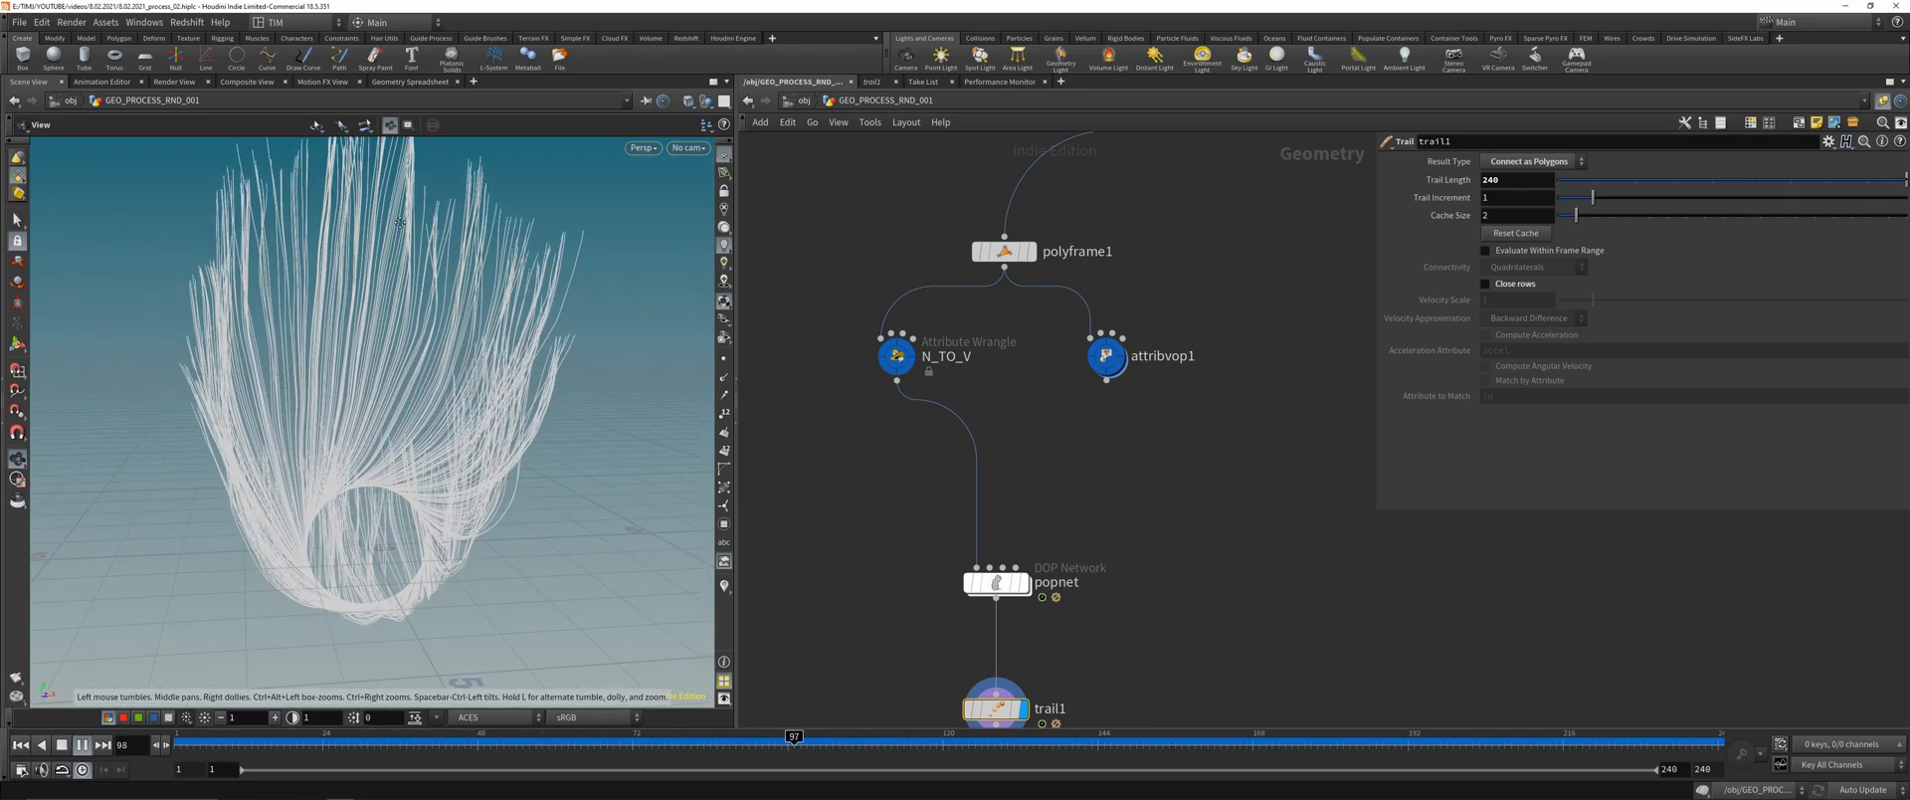
{"action": "middle_click_drag", "start_coordinate": [436, 224], "coordinate": [436, 272]}
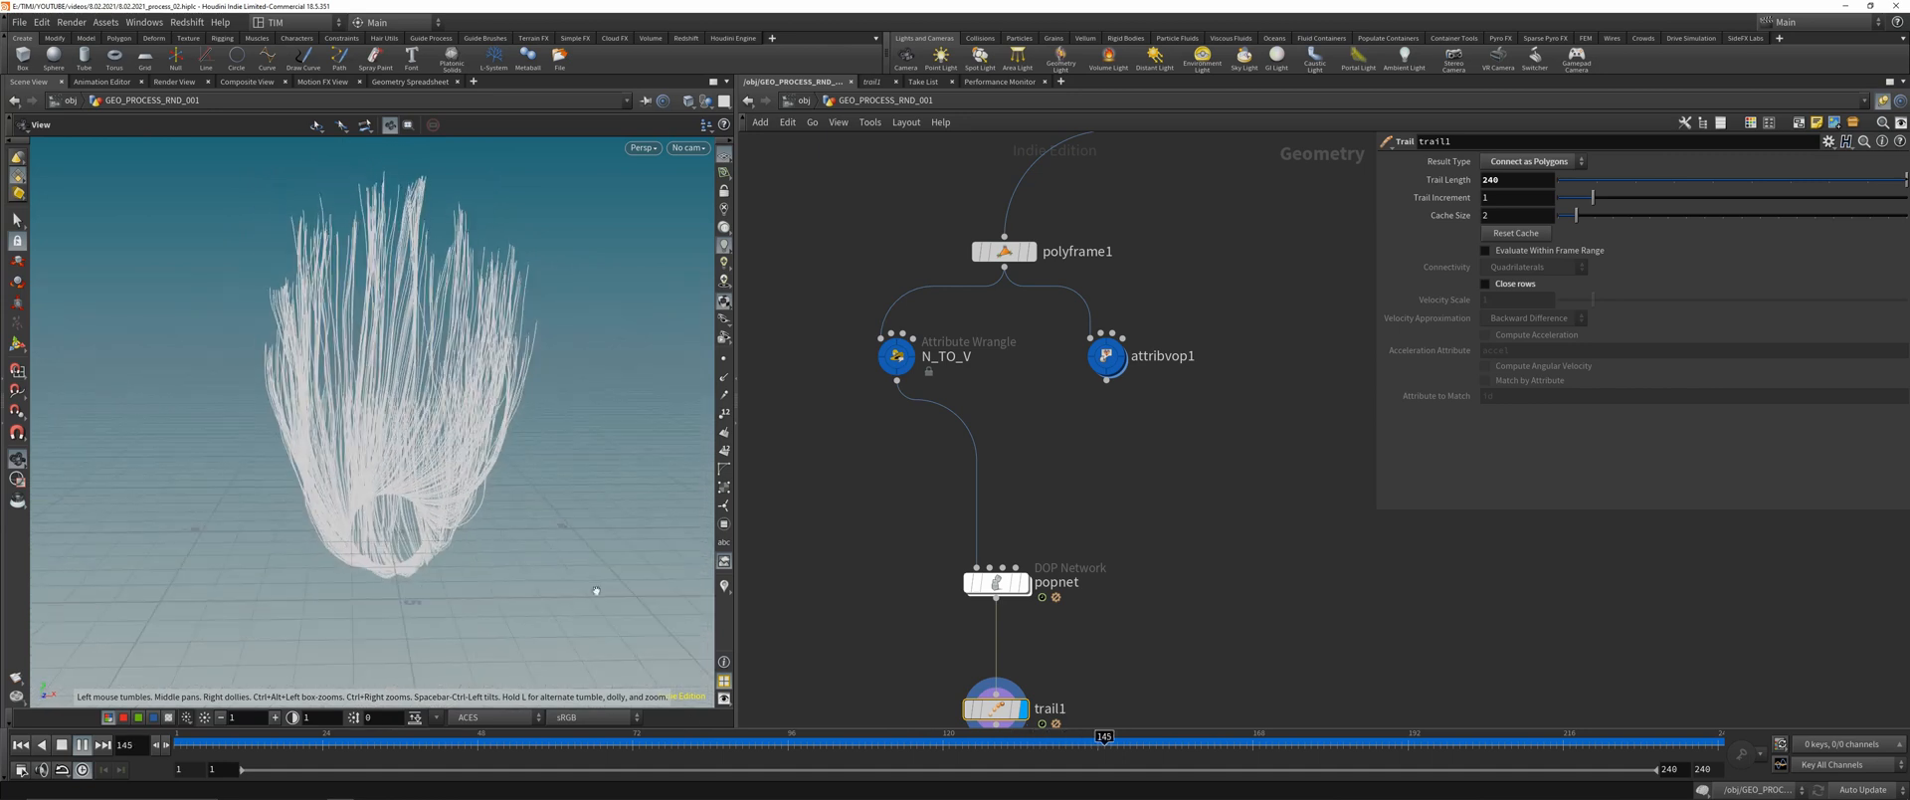
{"action": "left_click_drag", "start_coordinate": [398, 738], "coordinate": [374, 737]}
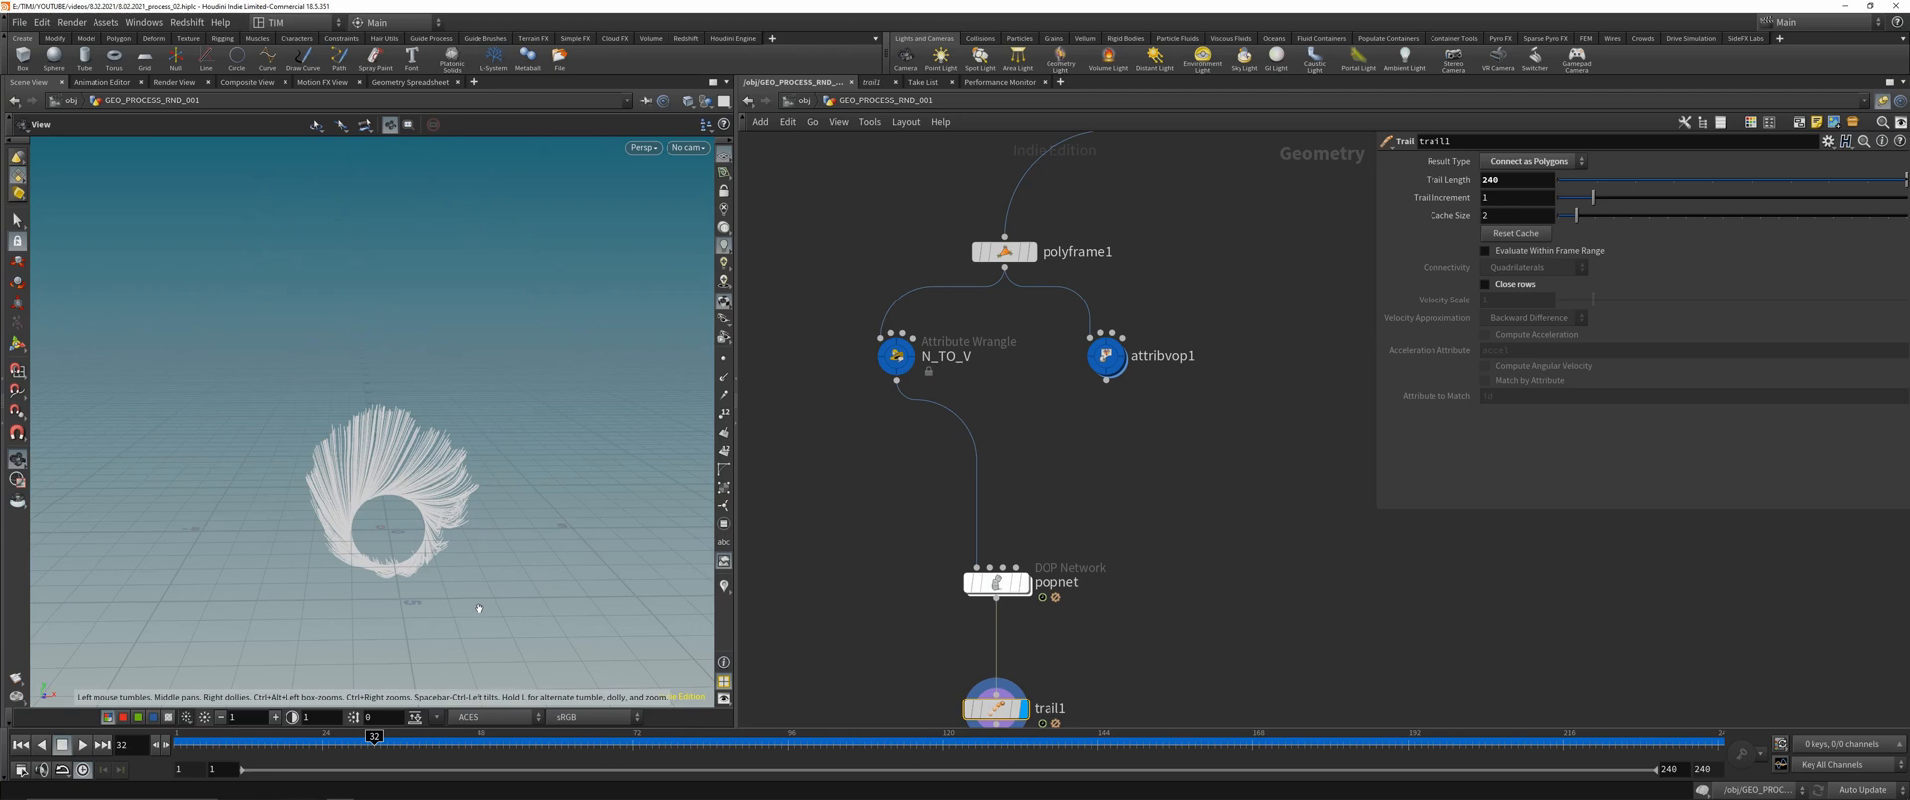
- Scrub the trails to frame 17 and save the scene
{"action": "left_click_drag", "start_coordinate": [454, 547], "coordinate": [410, 500]}
{"action": "scroll", "coordinate": [438, 530], "scroll_direction": "up", "scroll_amount": 4}
{"action": "left_click_drag", "start_coordinate": [465, 743], "coordinate": [278, 743]}
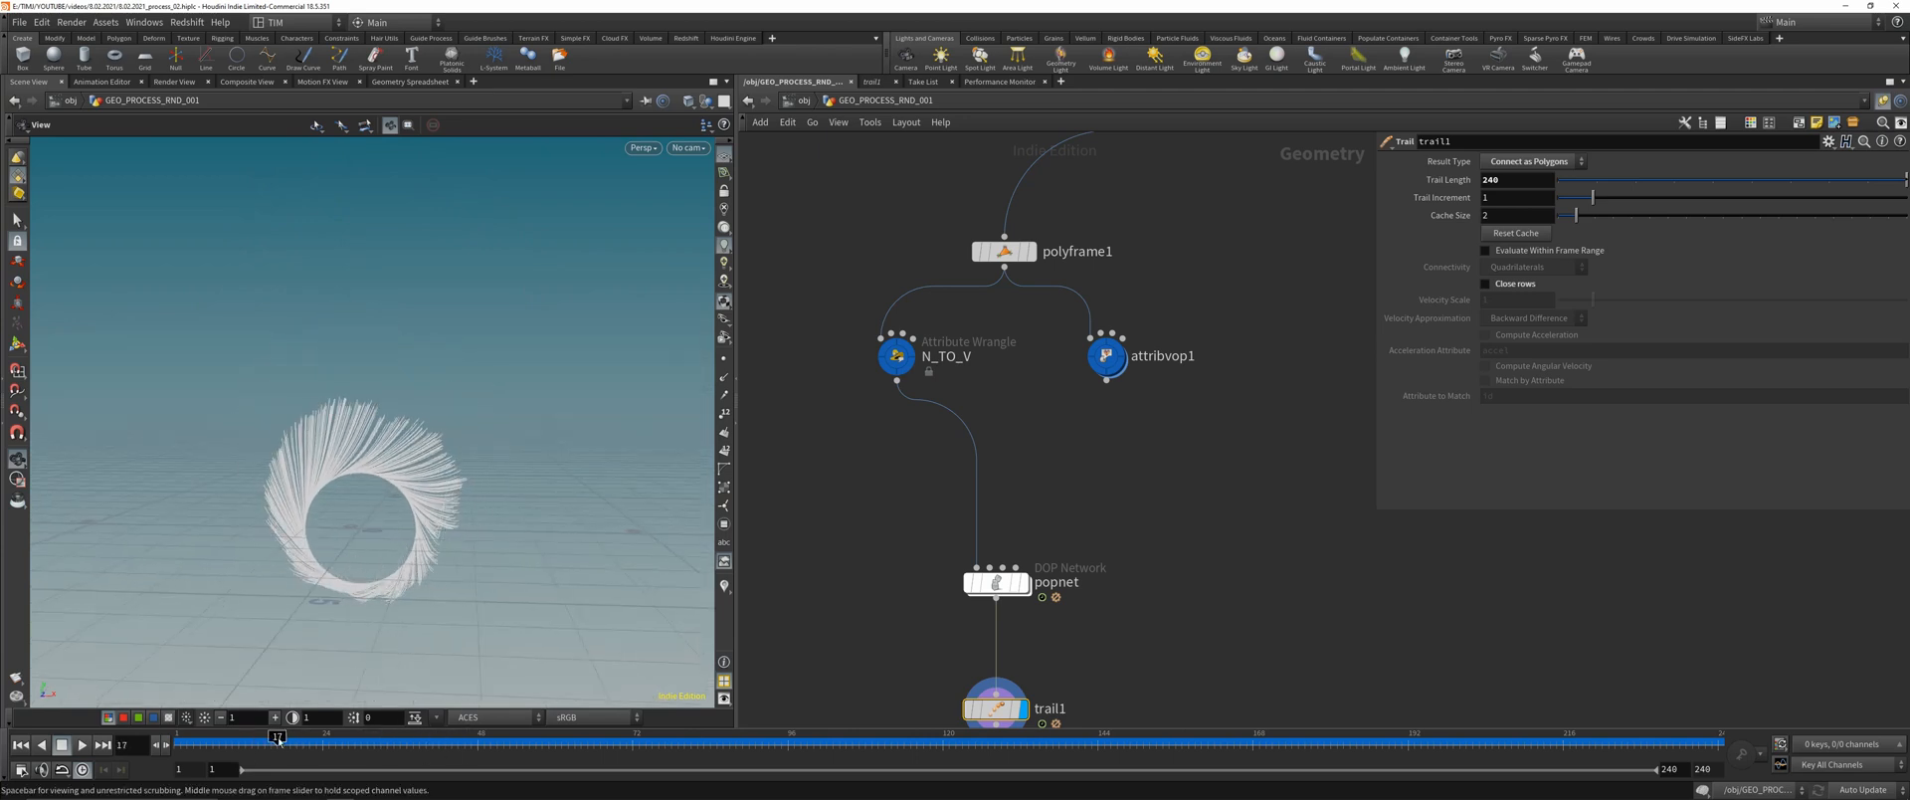
{"action": "key", "text": "ctrl+s"}
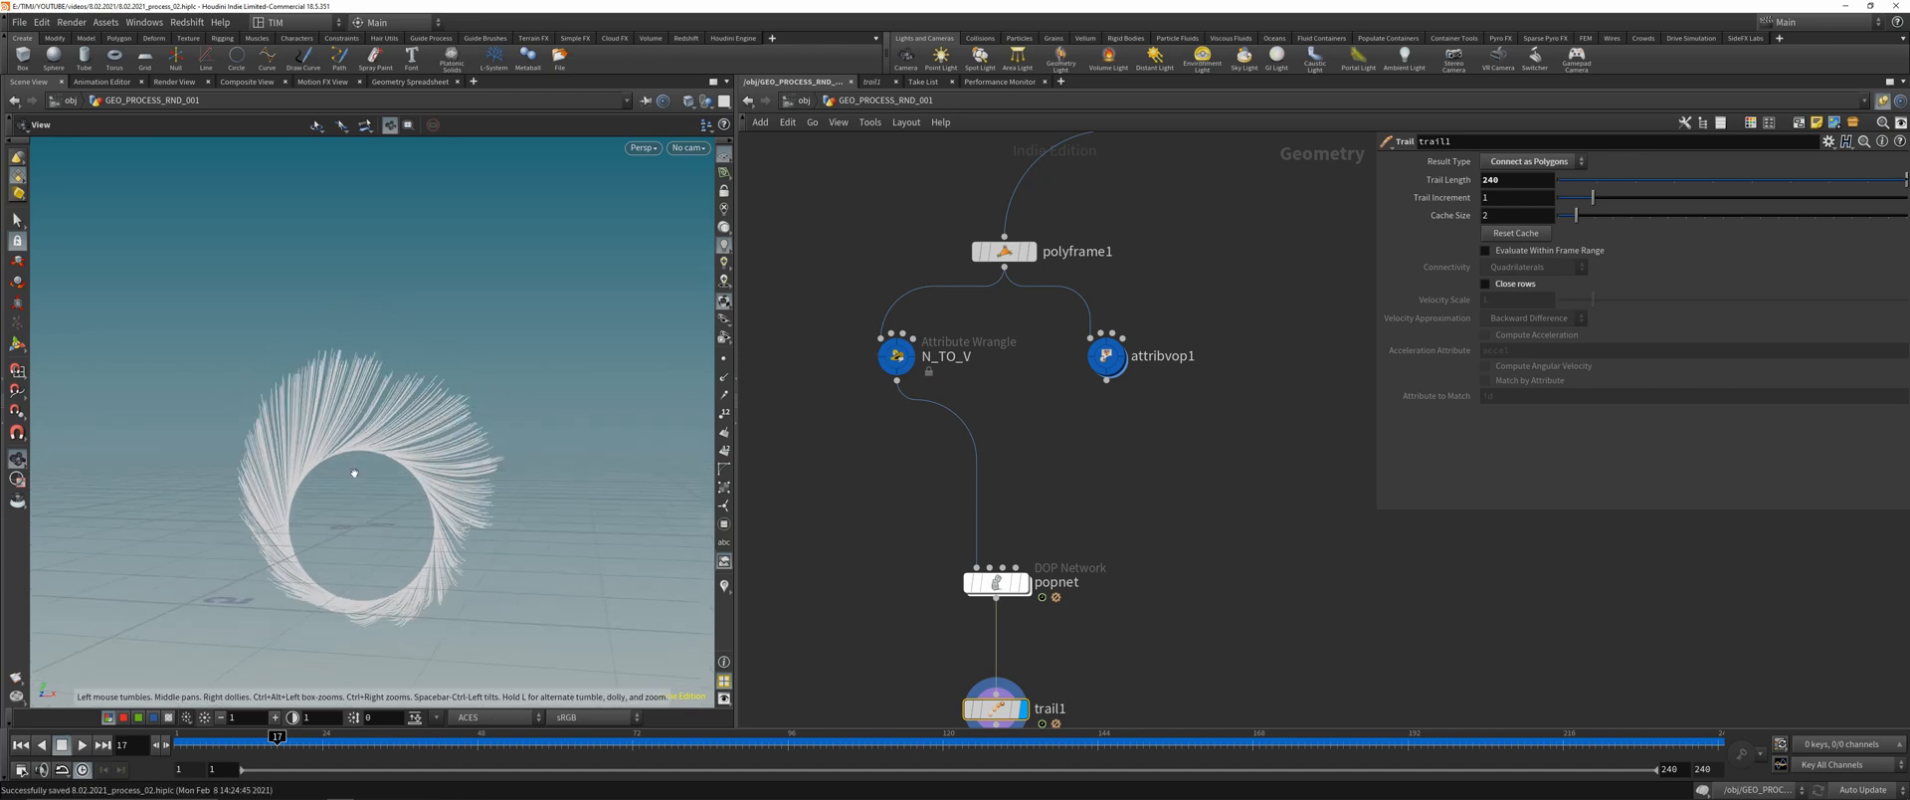
- Duplicate polyframe1 as a second branch below OUT_CIRCLE, placed to its right, and display the copy
{"action": "scroll", "coordinate": [1052, 376], "scroll_direction": "down", "scroll_amount": 4}
{"action": "middle_click_drag", "start_coordinate": [1190, 274], "coordinate": [1093, 331]}
{"action": "left_click", "coordinate": [1142, 262]}
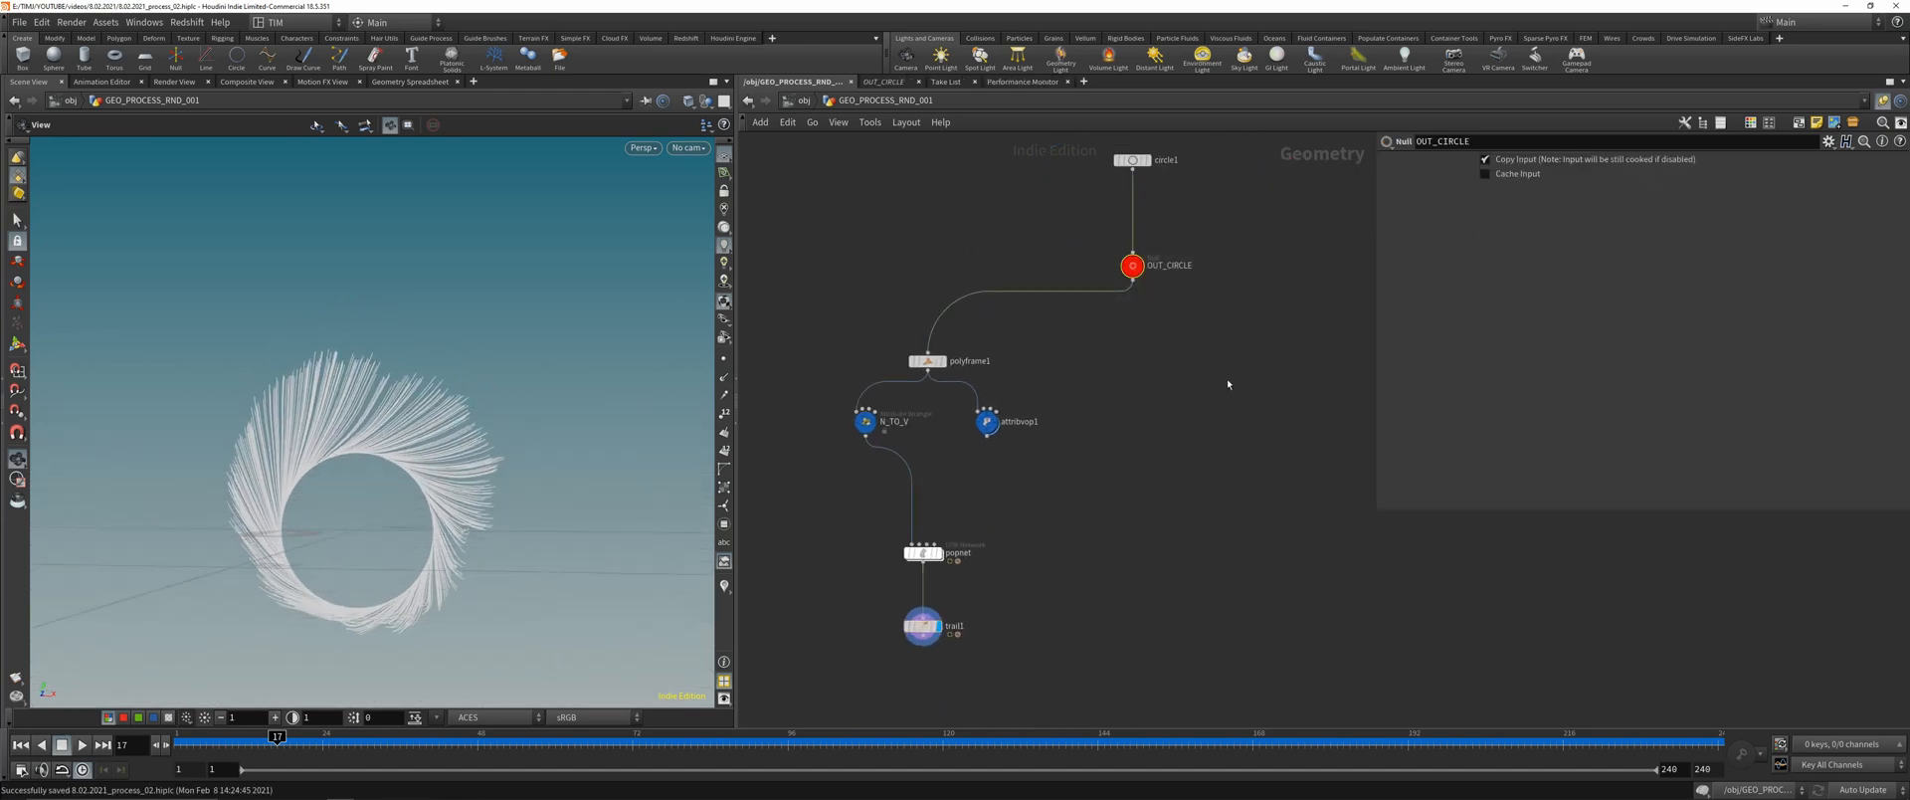
{"action": "left_click_drag", "start_coordinate": [469, 422], "coordinate": [488, 460]}
{"action": "scroll", "coordinate": [929, 409], "scroll_direction": "up", "scroll_amount": 4}
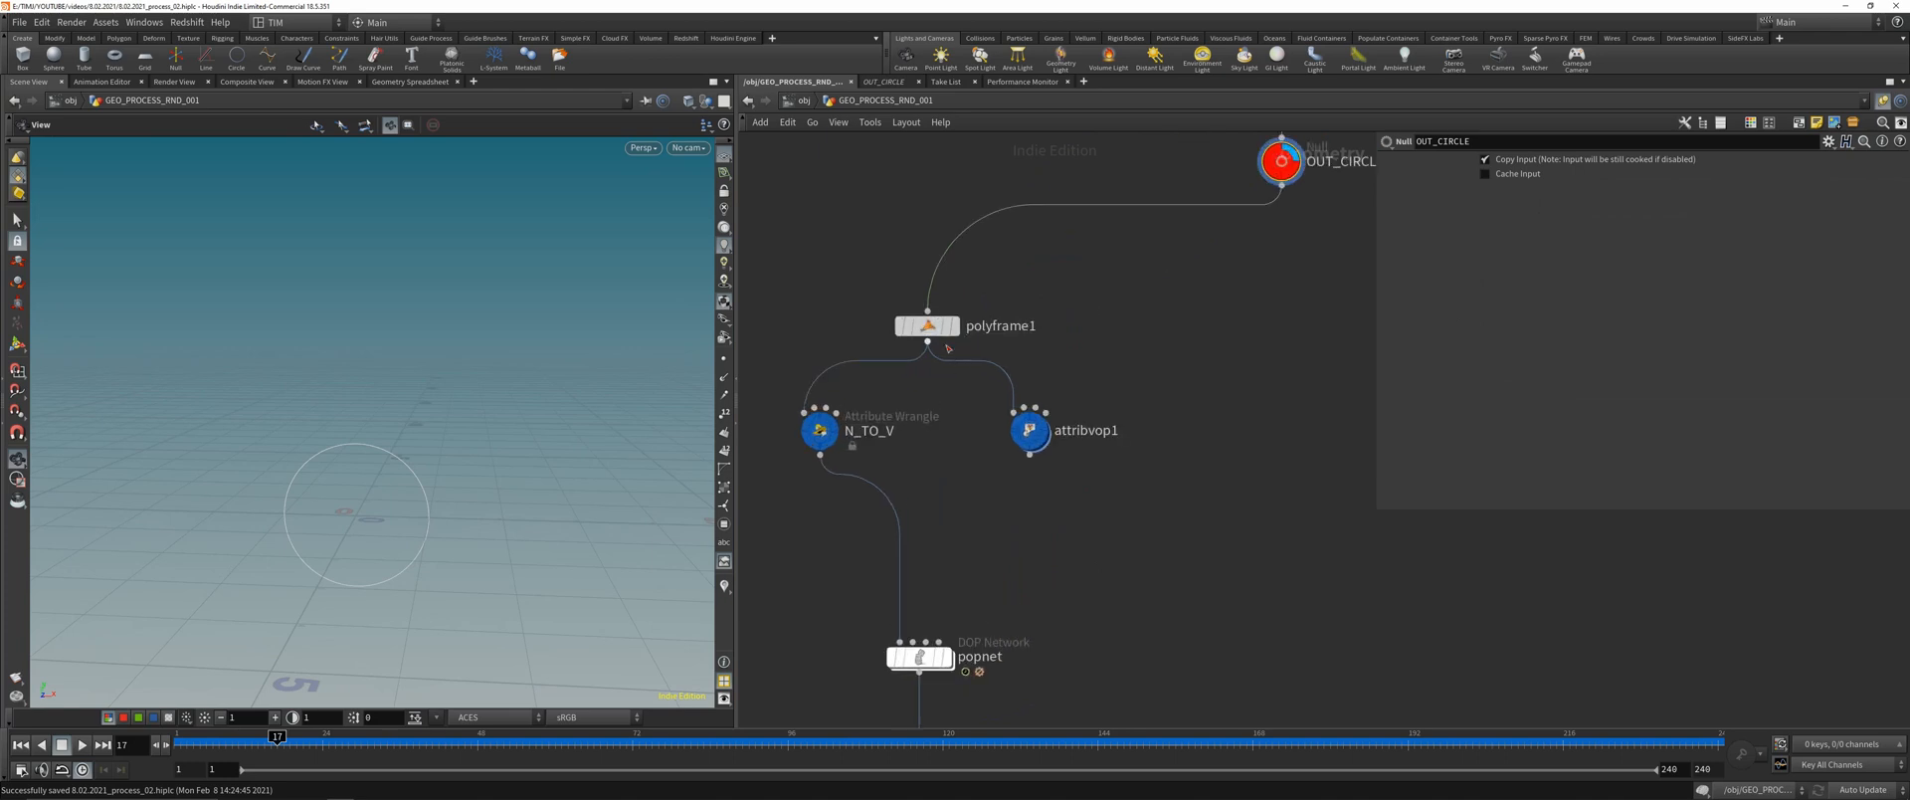
{"action": "left_click_drag", "start_coordinate": [927, 327], "coordinate": [1284, 336], "text": "alt"}
{"action": "middle_click_drag", "start_coordinate": [1354, 260], "coordinate": [1085, 329]}
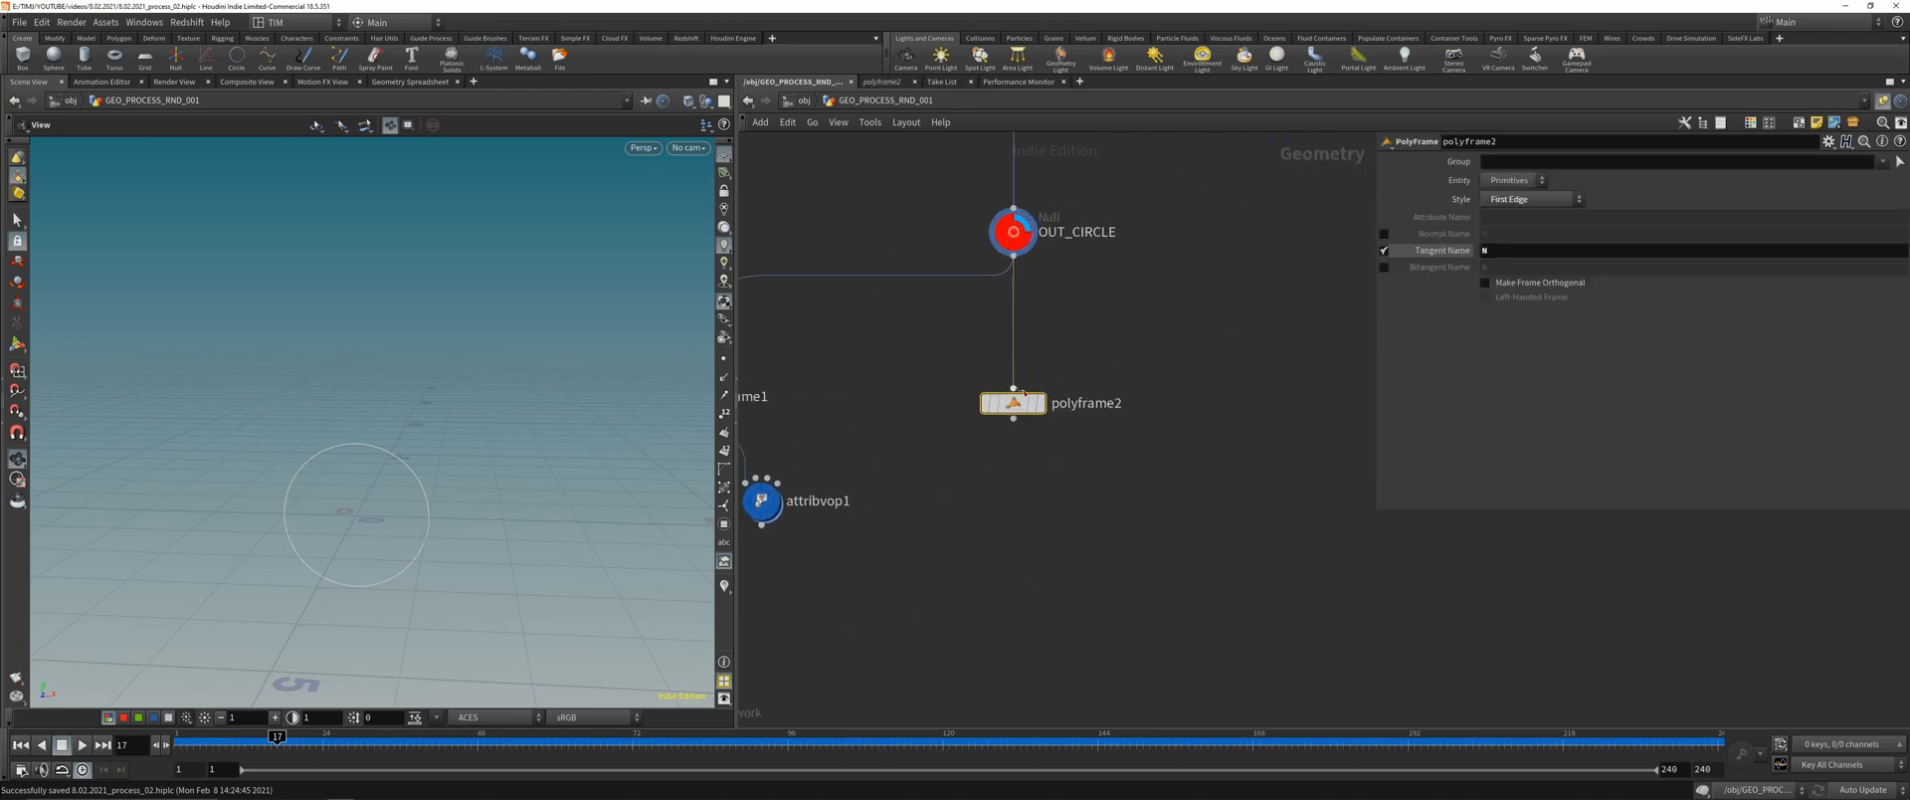
{"action": "left_click_drag", "start_coordinate": [1020, 396], "coordinate": [1126, 395]}
{"action": "left_click", "coordinate": [1147, 402]}
{"action": "left_click_drag", "start_coordinate": [406, 426], "coordinate": [395, 453]}
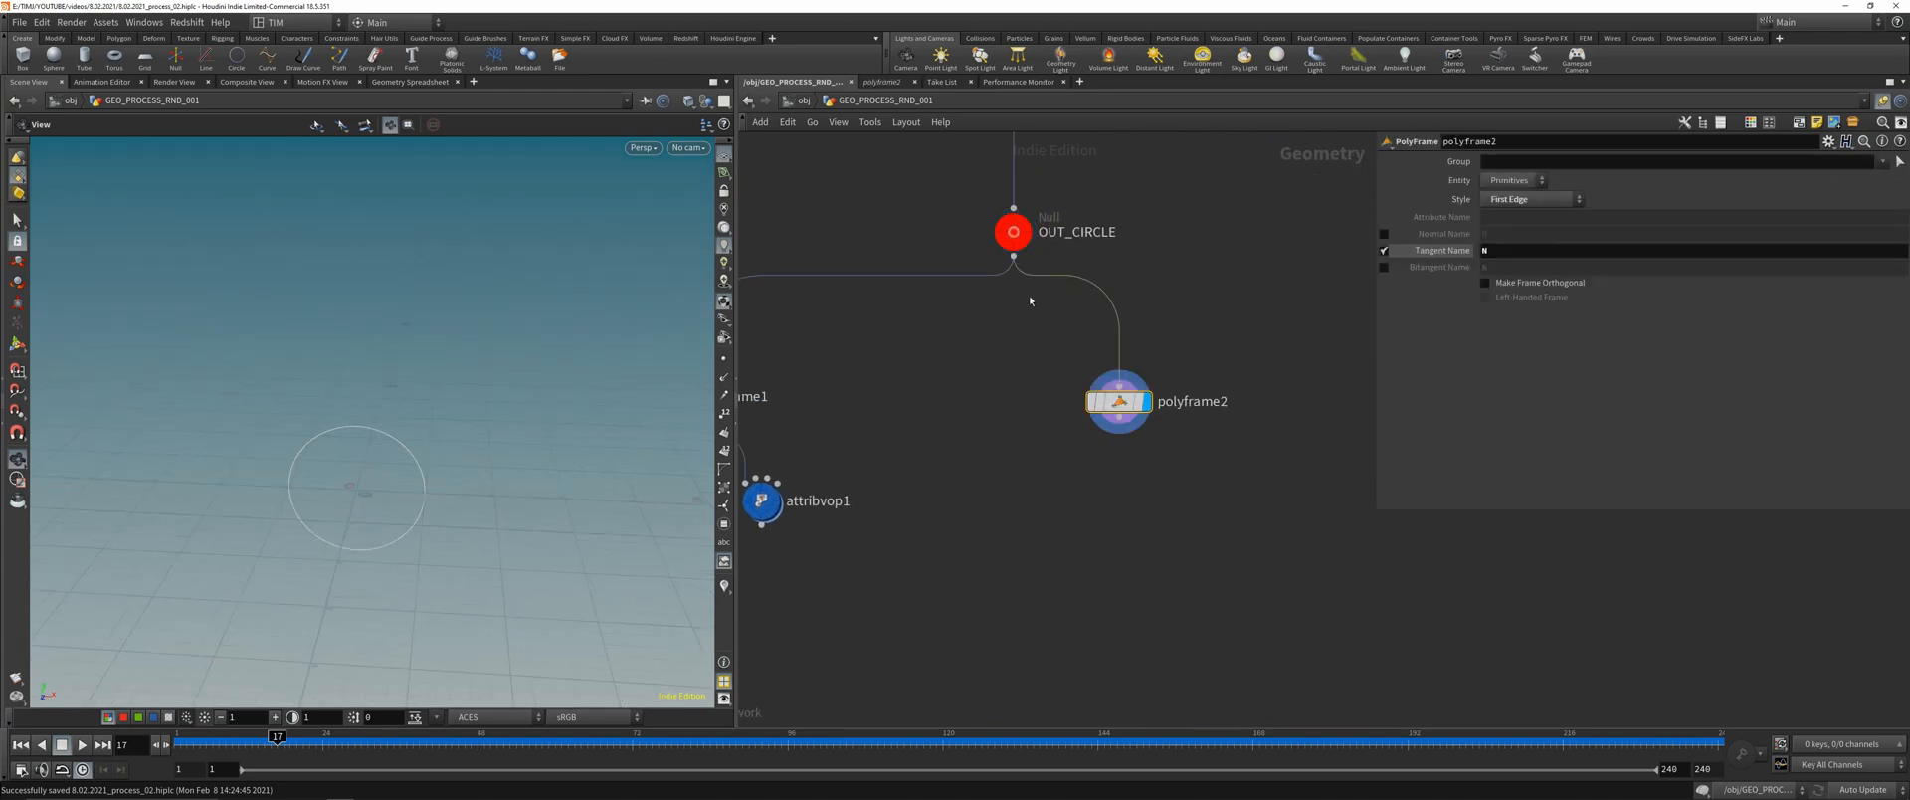
- Duplicate circle1, OUT_CIRCLE and polyframe2 as a separate chain alongside, displaying the copied null
{"action": "middle_click_drag", "start_coordinate": [1045, 139], "coordinate": [967, 259]}
{"action": "left_click_drag", "start_coordinate": [845, 154], "coordinate": [1131, 599]}
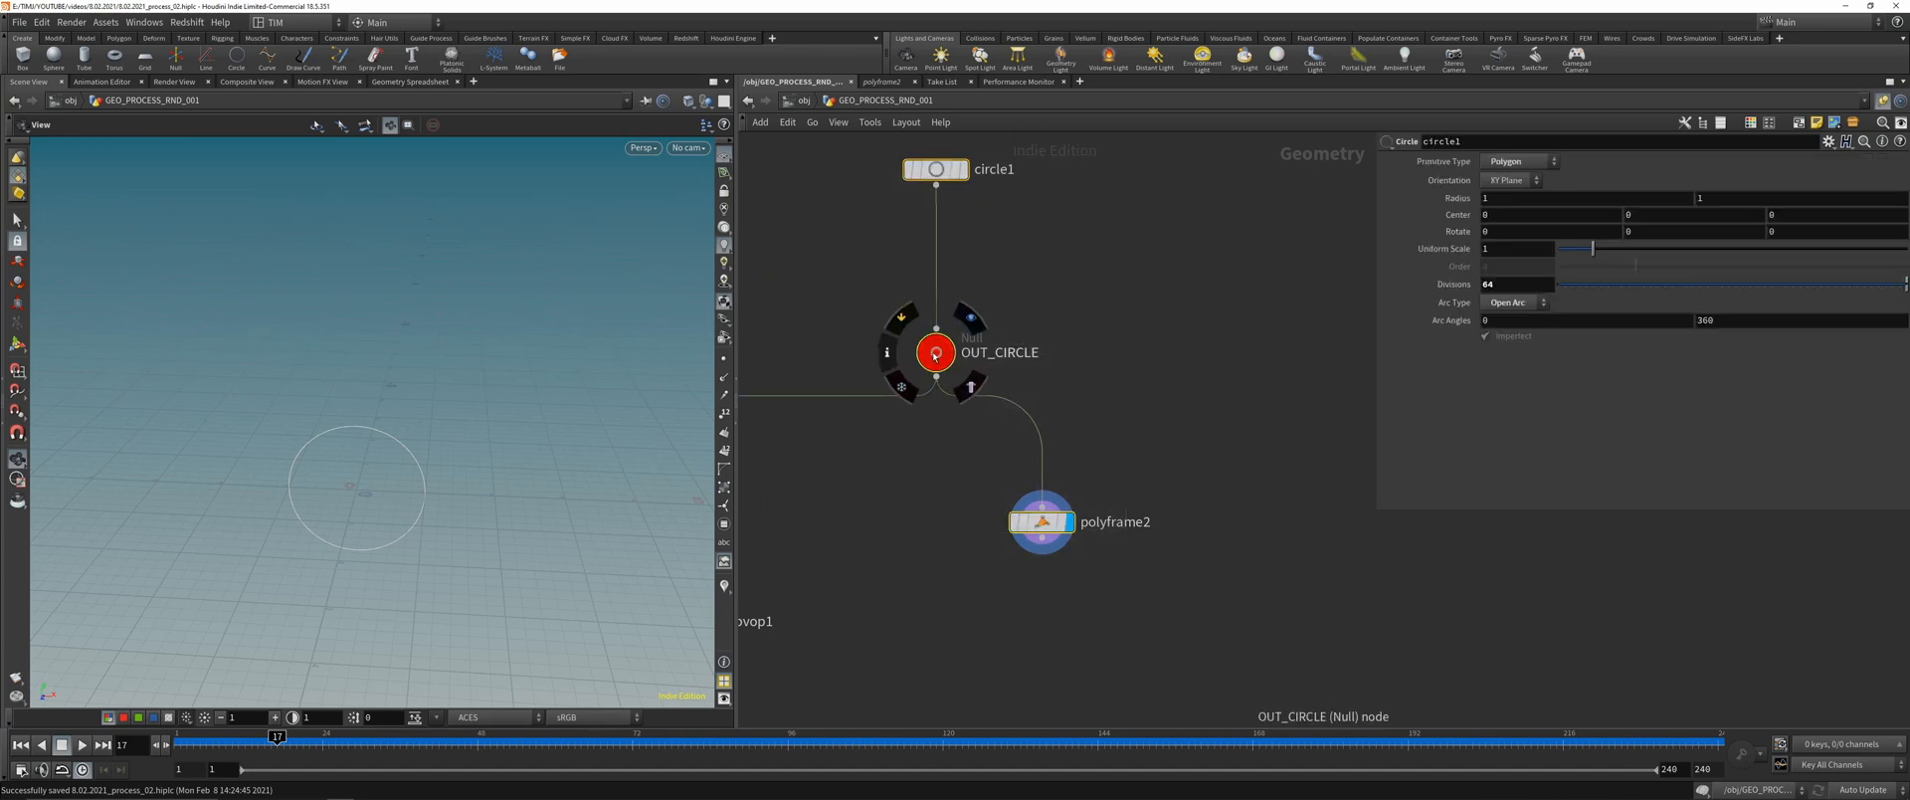
{"action": "left_click_drag", "start_coordinate": [936, 354], "coordinate": [1282, 355], "text": "alt"}
{"action": "middle_click_drag", "start_coordinate": [1352, 500], "coordinate": [1153, 468]}
{"action": "left_click", "coordinate": [1100, 319]}
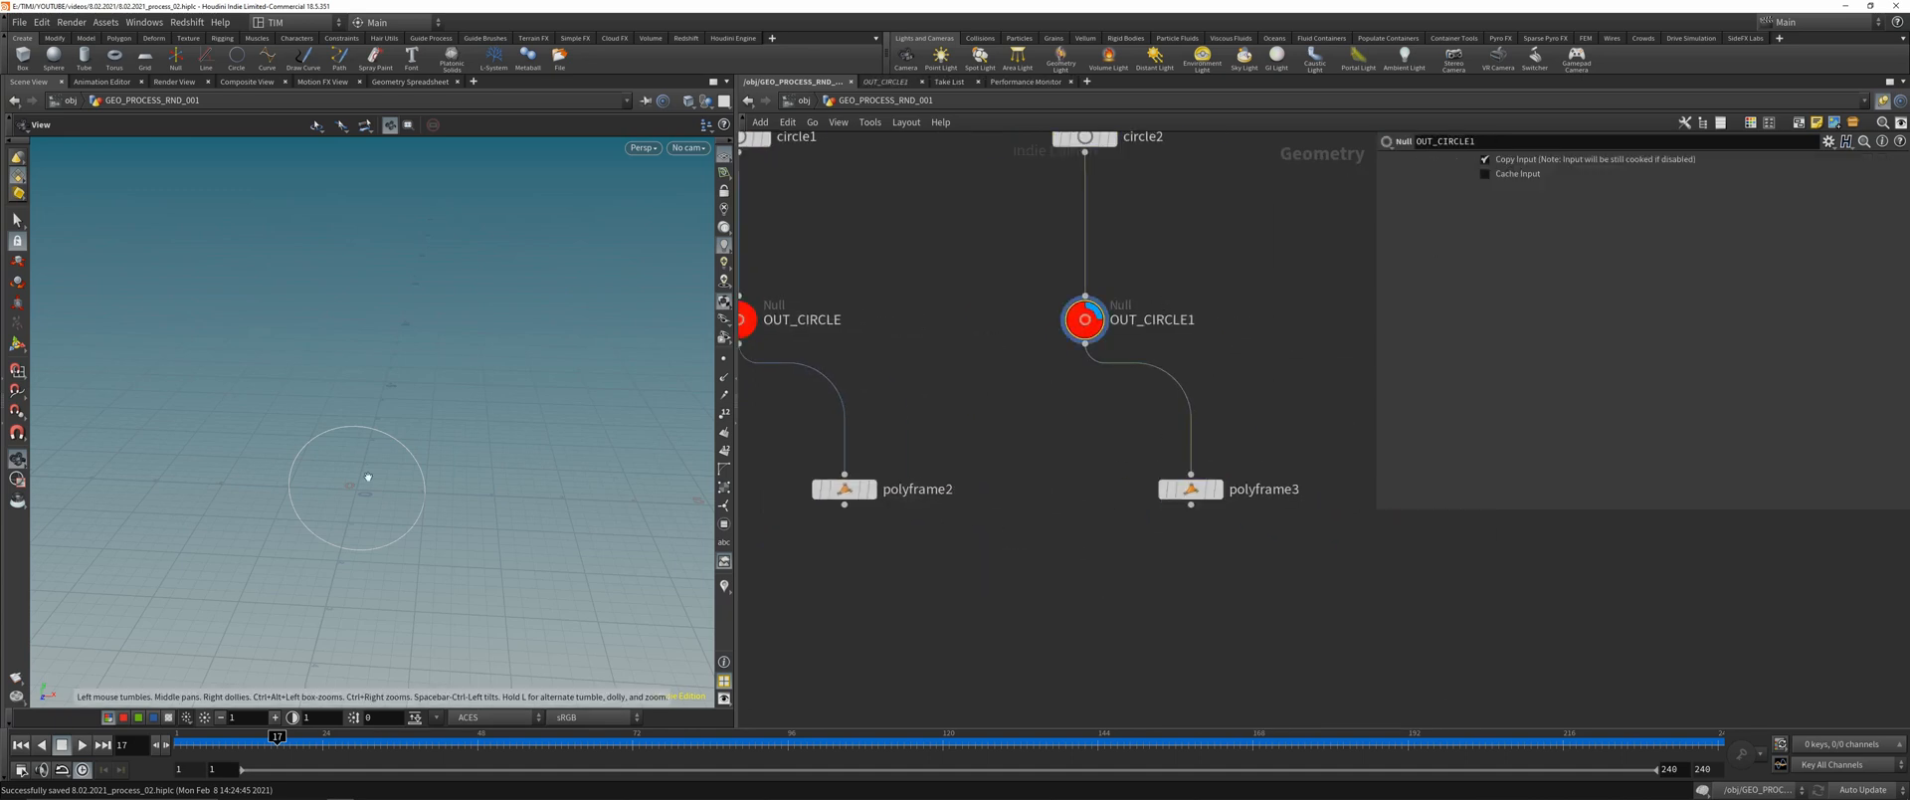
{"action": "left_click_drag", "start_coordinate": [362, 482], "coordinate": [414, 473]}
- Display the copied circle, try the YZ Plane orientation and set it to ZX Plane
{"action": "left_click", "coordinate": [1112, 137]}
{"action": "middle_click_drag", "start_coordinate": [1221, 195], "coordinate": [1205, 285]}
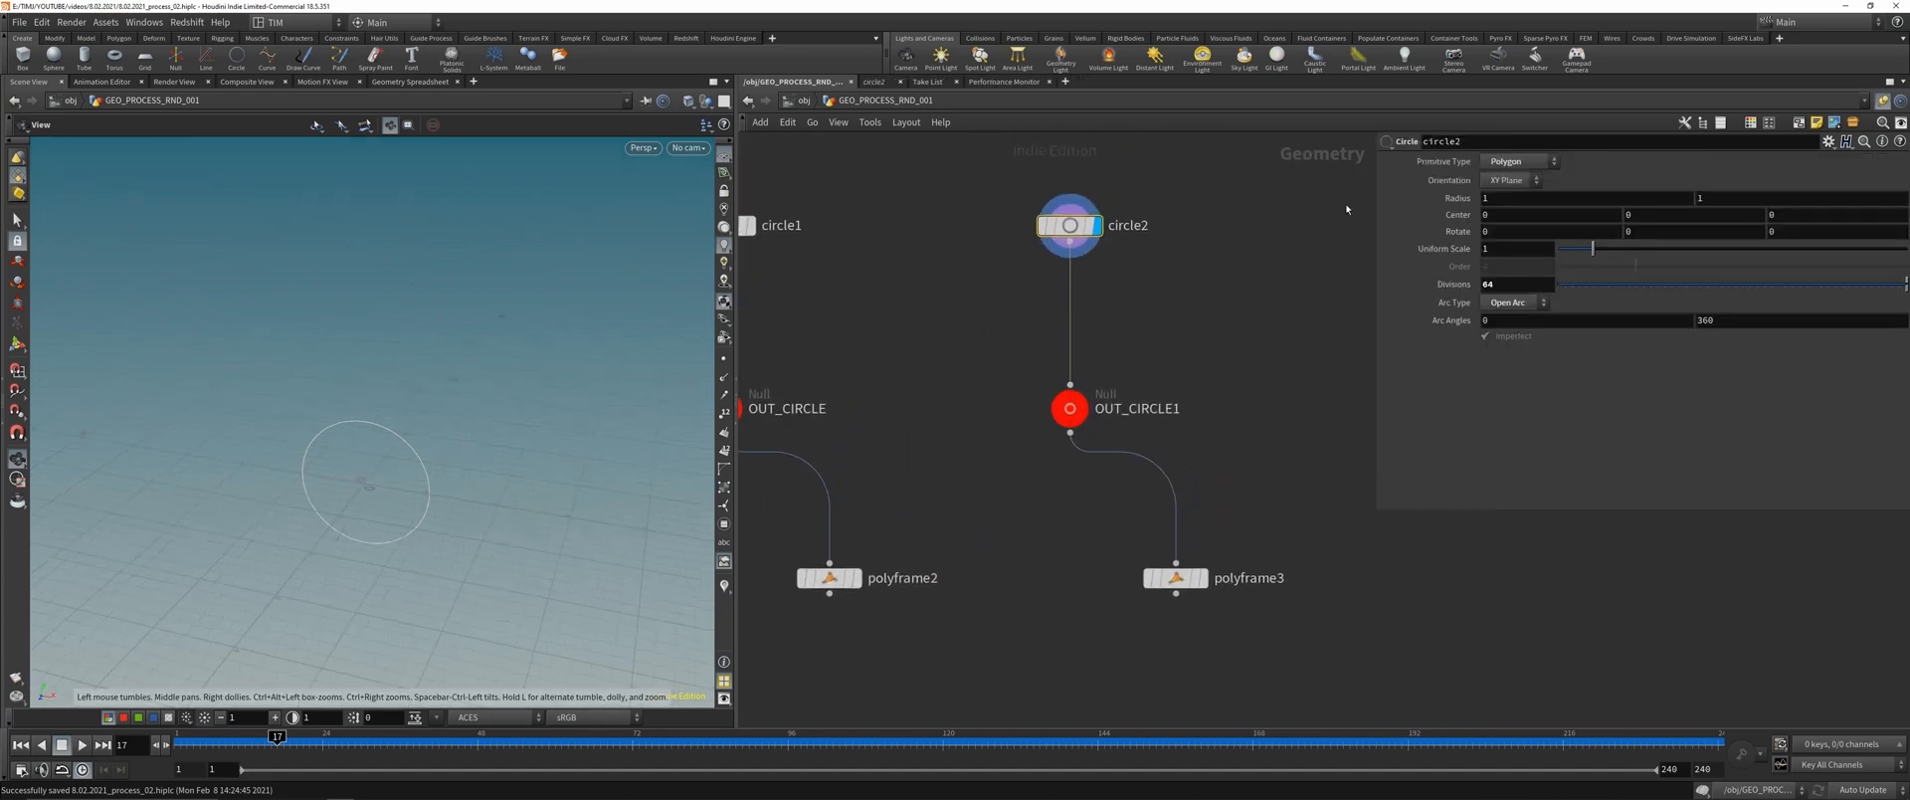
{"action": "left_click", "coordinate": [1508, 180]}
{"action": "left_click", "coordinate": [1507, 205]}
{"action": "left_click", "coordinate": [1507, 180]}
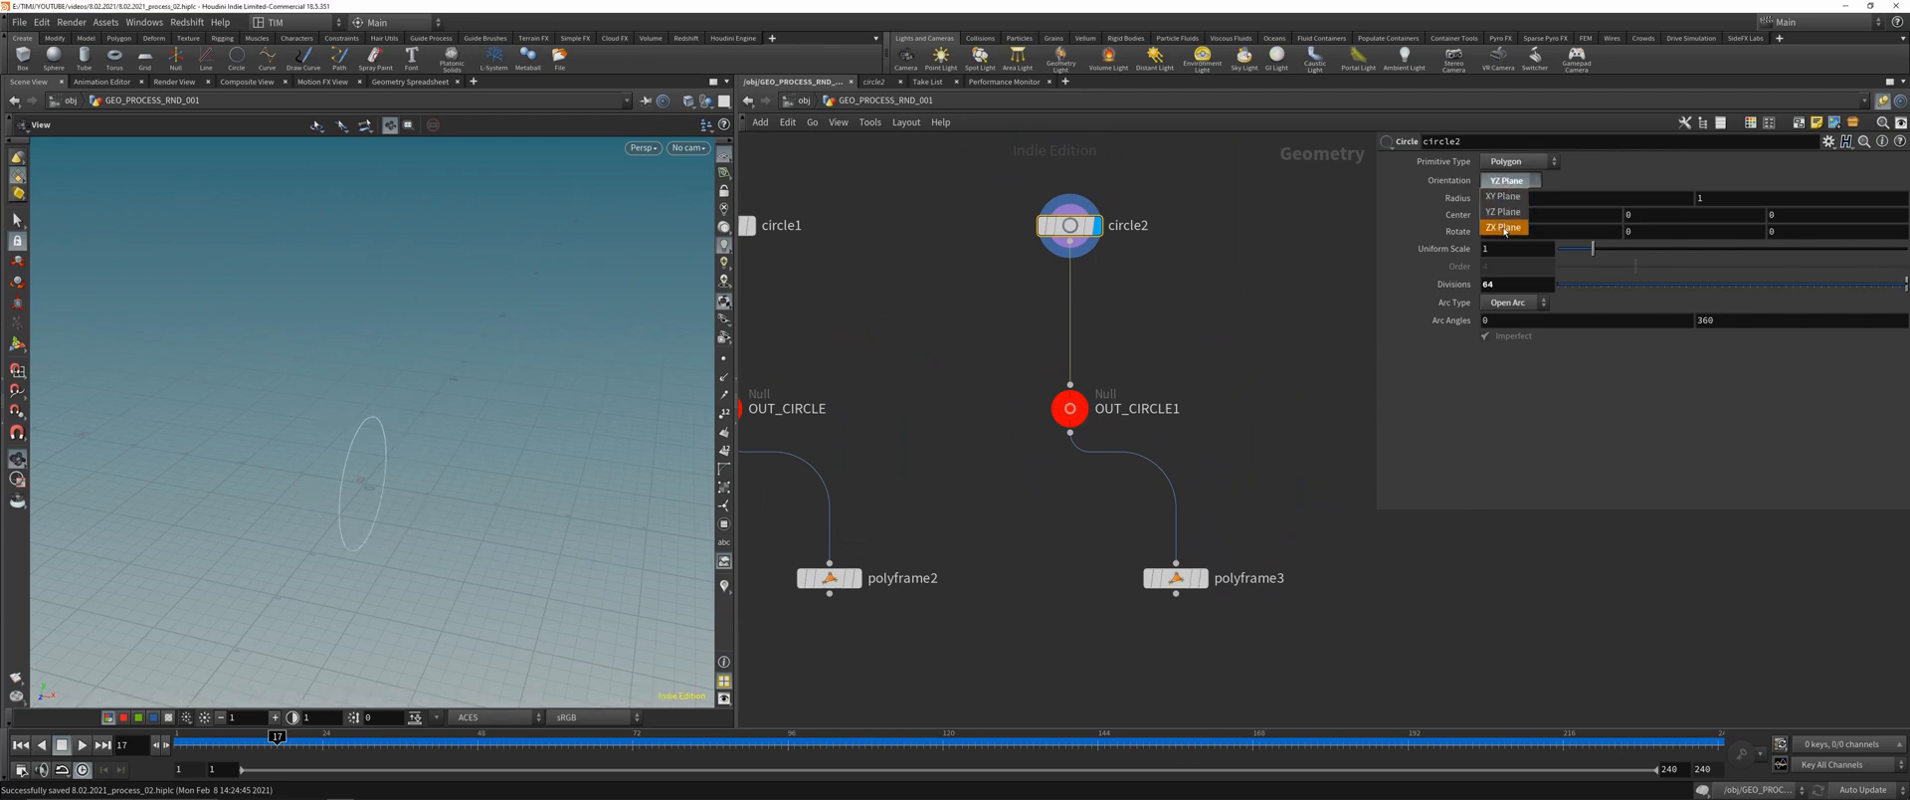
{"action": "left_click", "coordinate": [1508, 226]}
{"action": "key", "text": "g"}
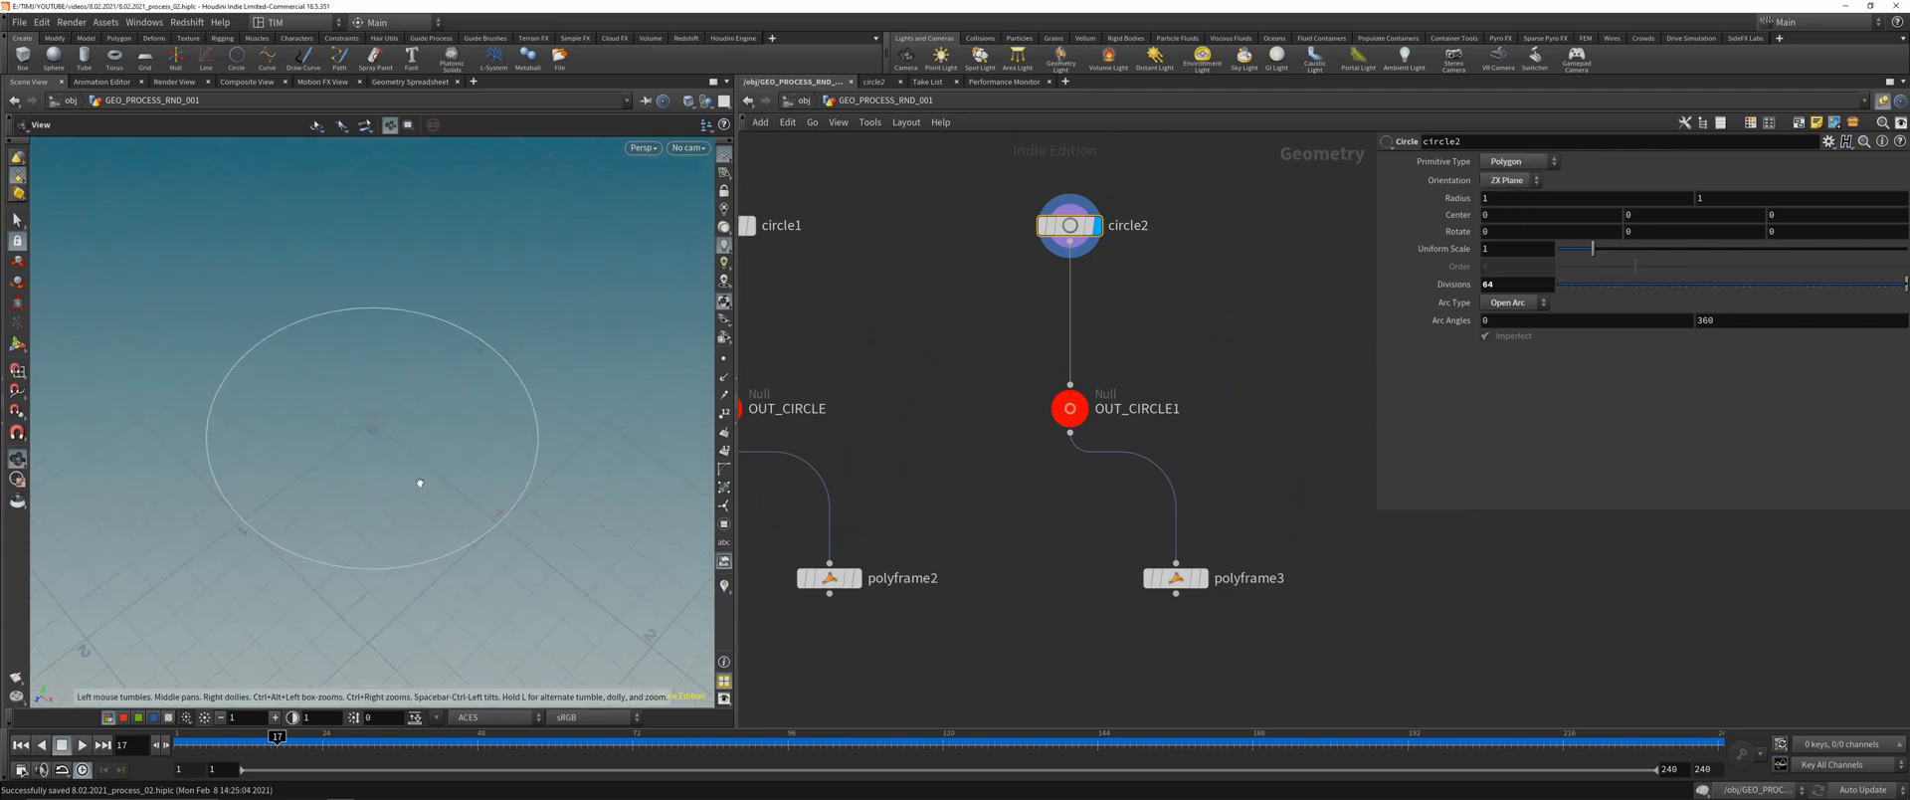
- Set the copied circle's Arc Type to Closed and show point normals in the viewport
{"action": "left_click", "coordinate": [1528, 302]}
{"action": "left_click", "coordinate": [1508, 305]}
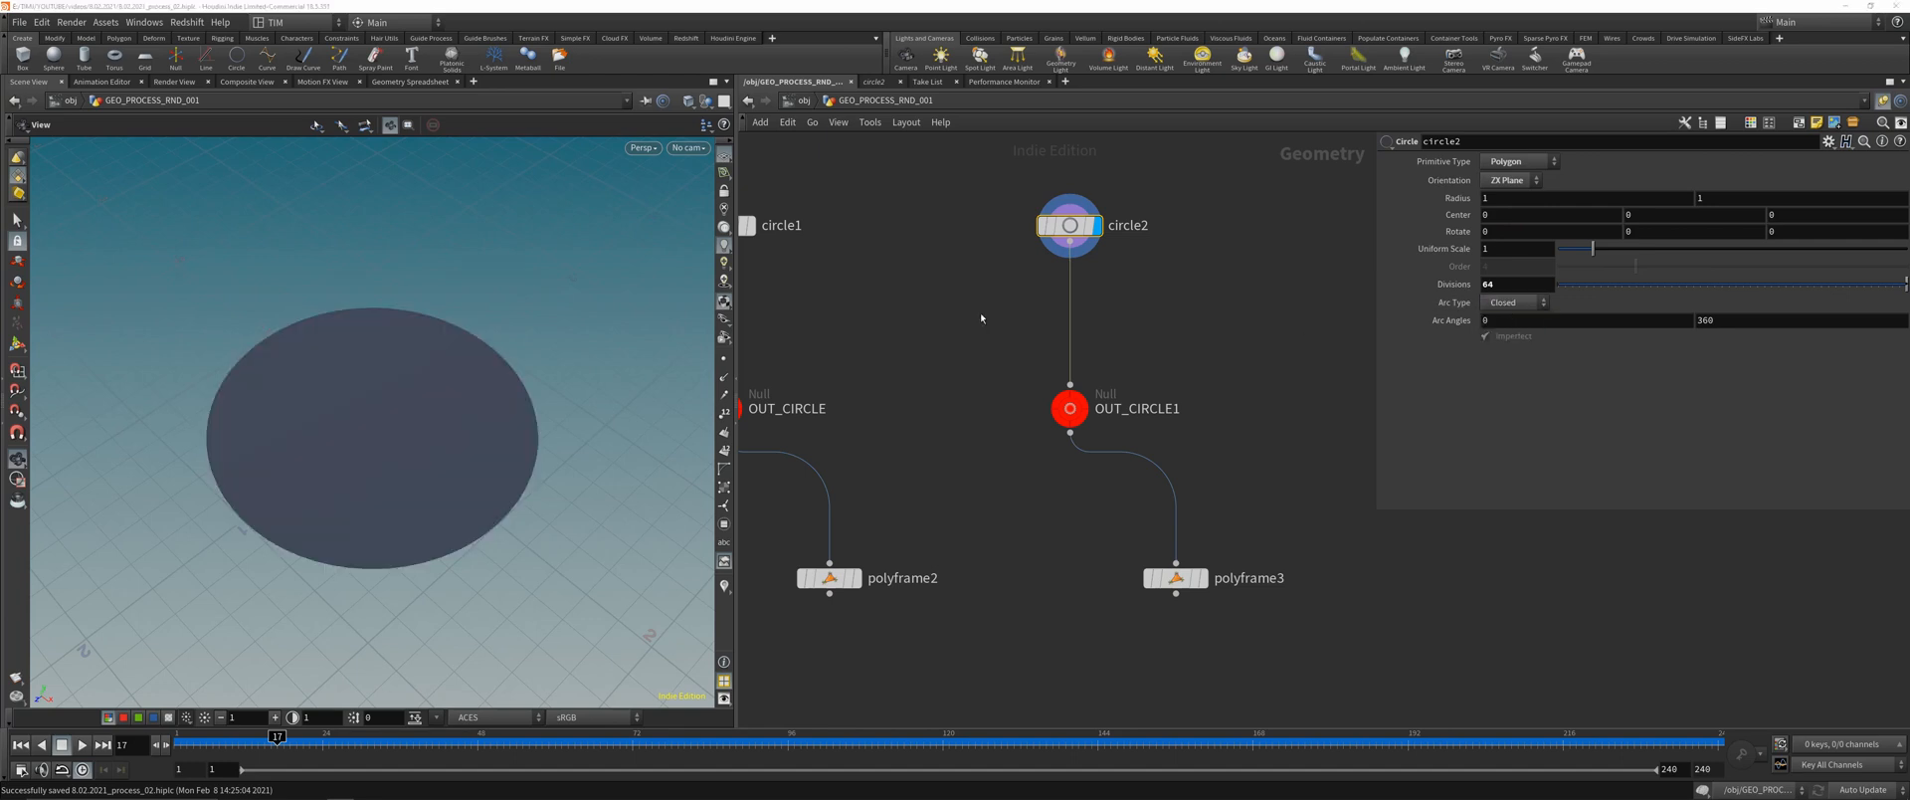
{"action": "left_click", "coordinate": [724, 378]}
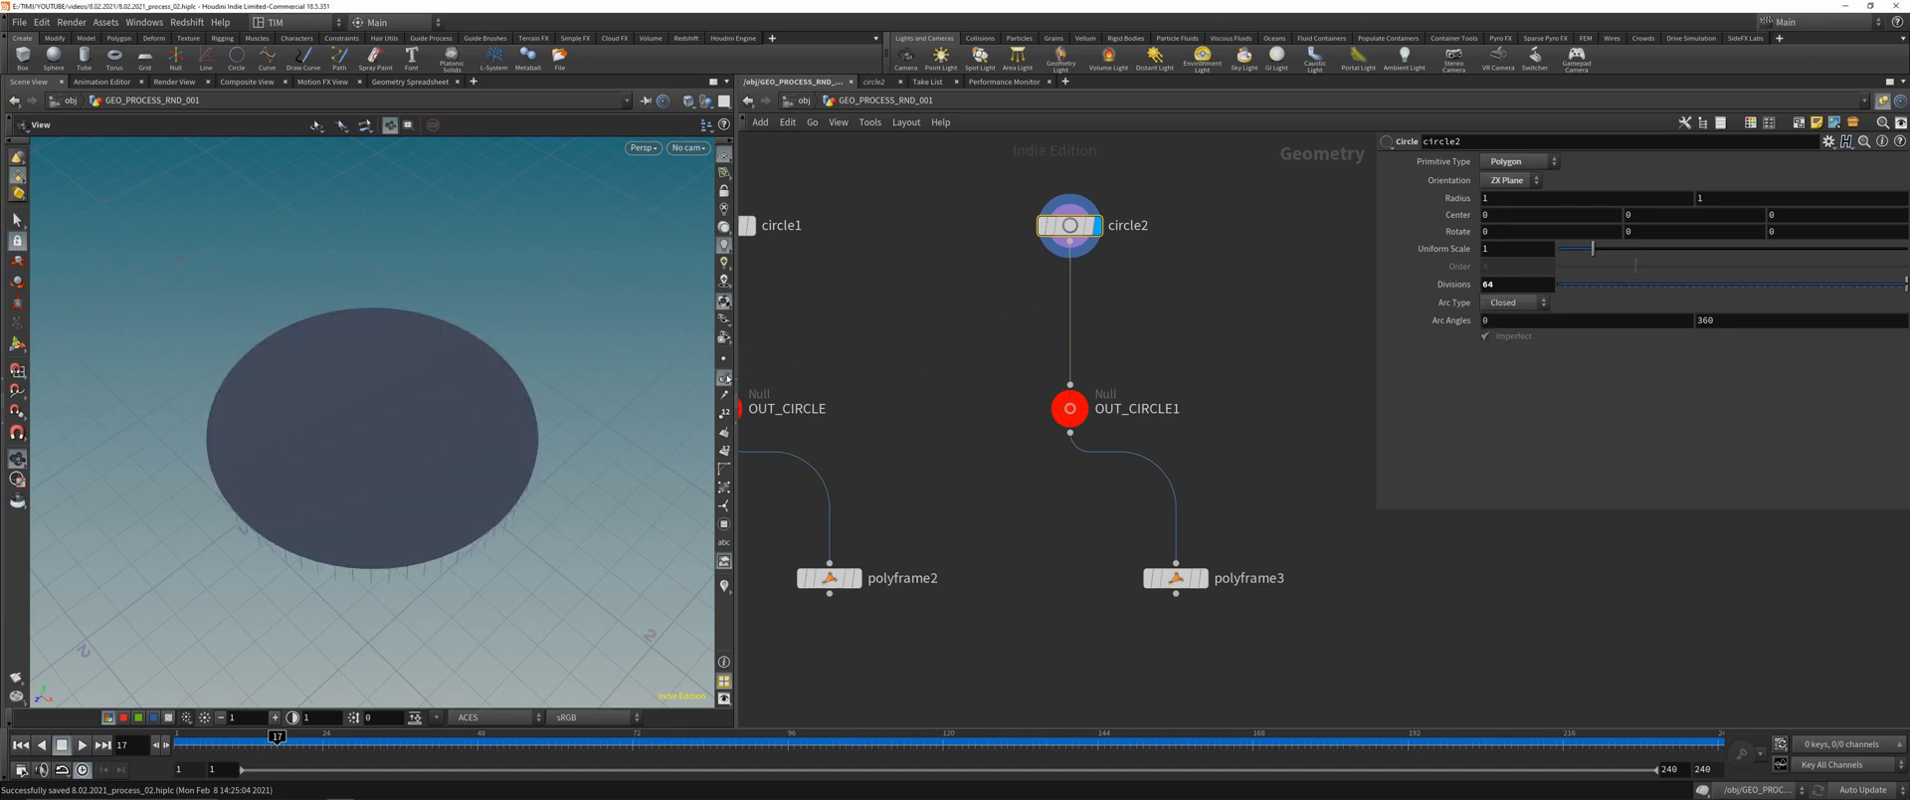
- Display polyframe3 and compare its Normal, Tangent and Bitangent outputs, leaving only Bitangent Name enabled
{"action": "left_click", "coordinate": [1203, 578]}
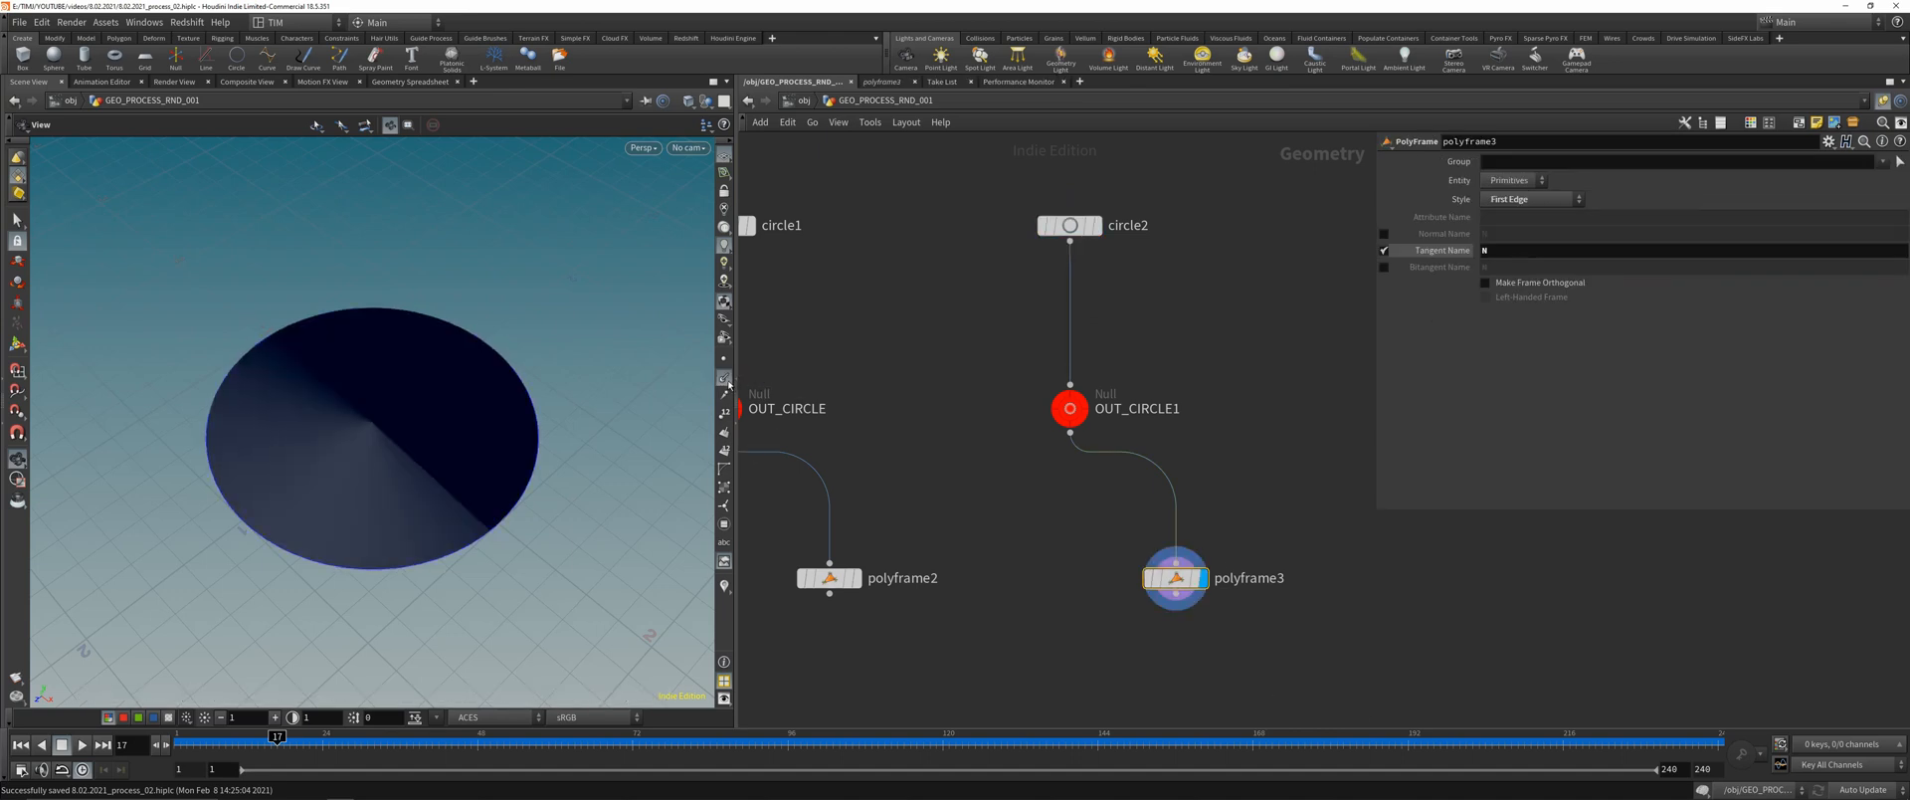
{"action": "left_click", "coordinate": [1384, 234]}
{"action": "left_click", "coordinate": [1383, 250]}
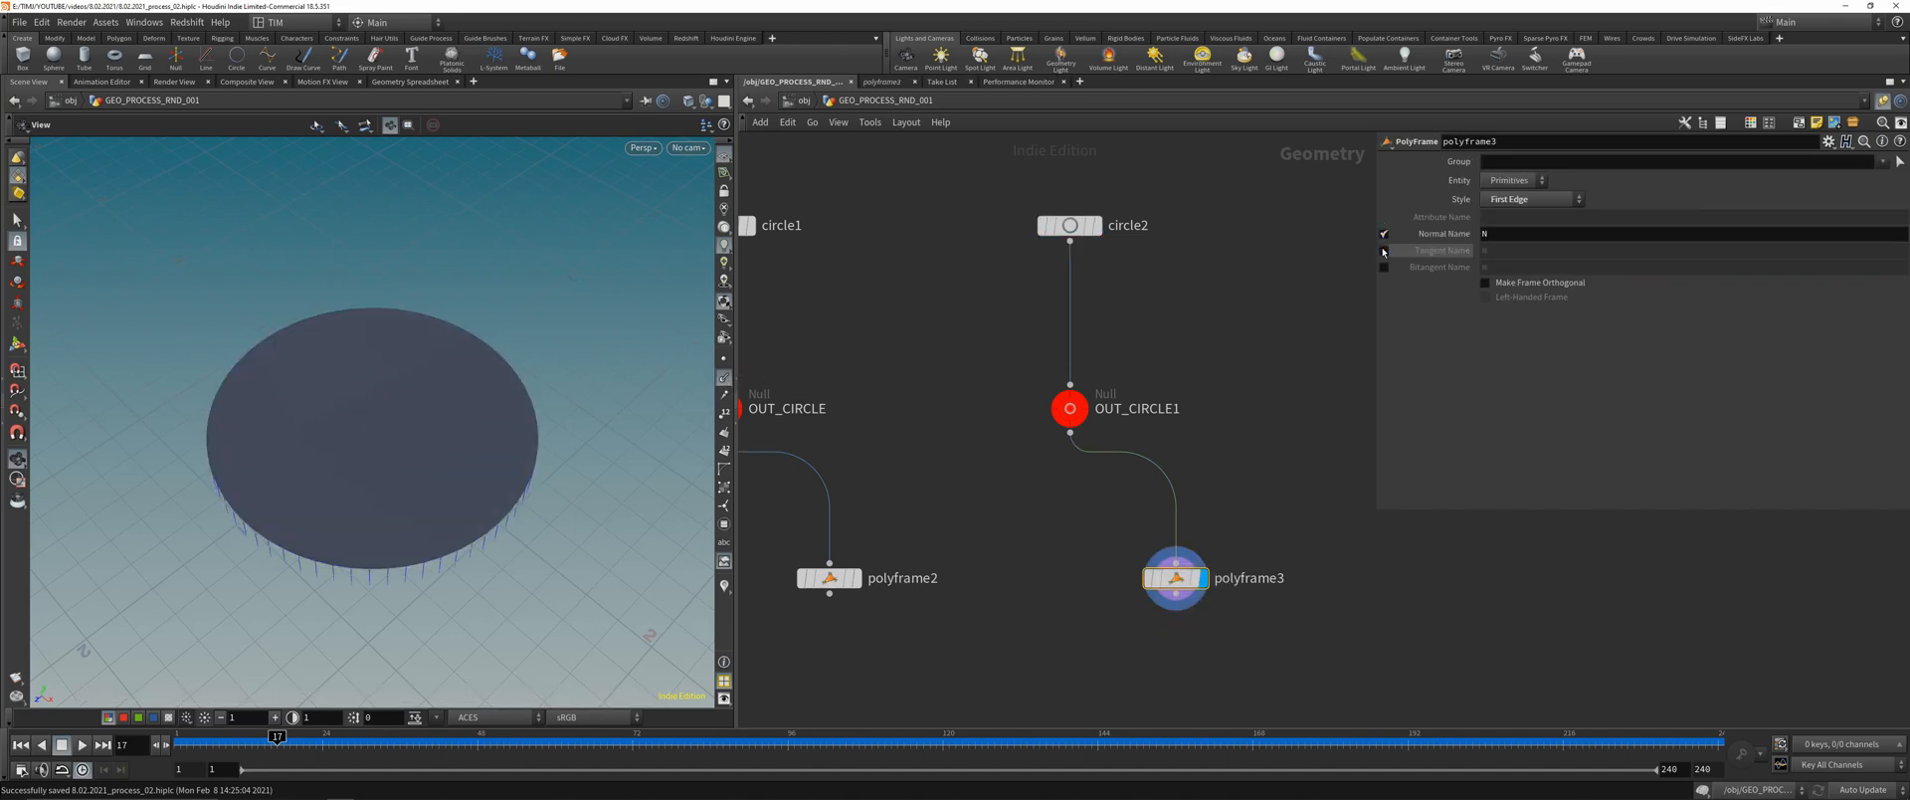
{"action": "left_click", "coordinate": [1383, 250]}
{"action": "left_click", "coordinate": [1384, 267]}
{"action": "left_click", "coordinate": [1384, 251]}
{"action": "left_click", "coordinate": [1383, 233]}
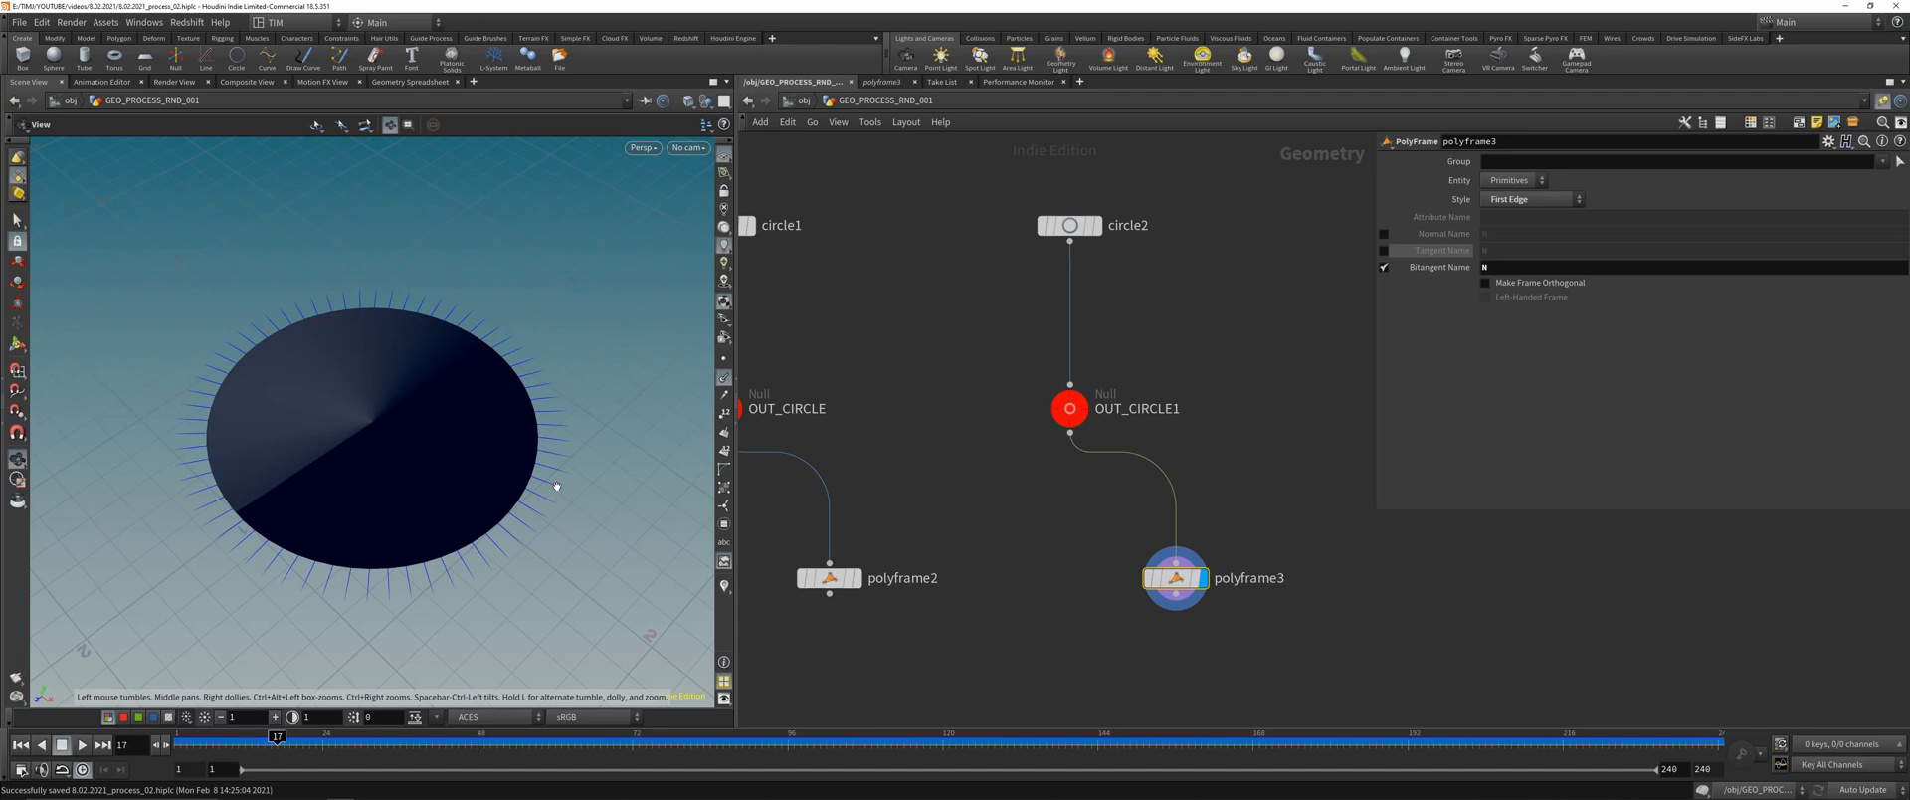
- Display the N_TO_V wrangle and switch polyframe1 from Tangent Name to Bitangent Name
{"action": "middle_click_drag", "start_coordinate": [1113, 453], "coordinate": [1443, 298]}
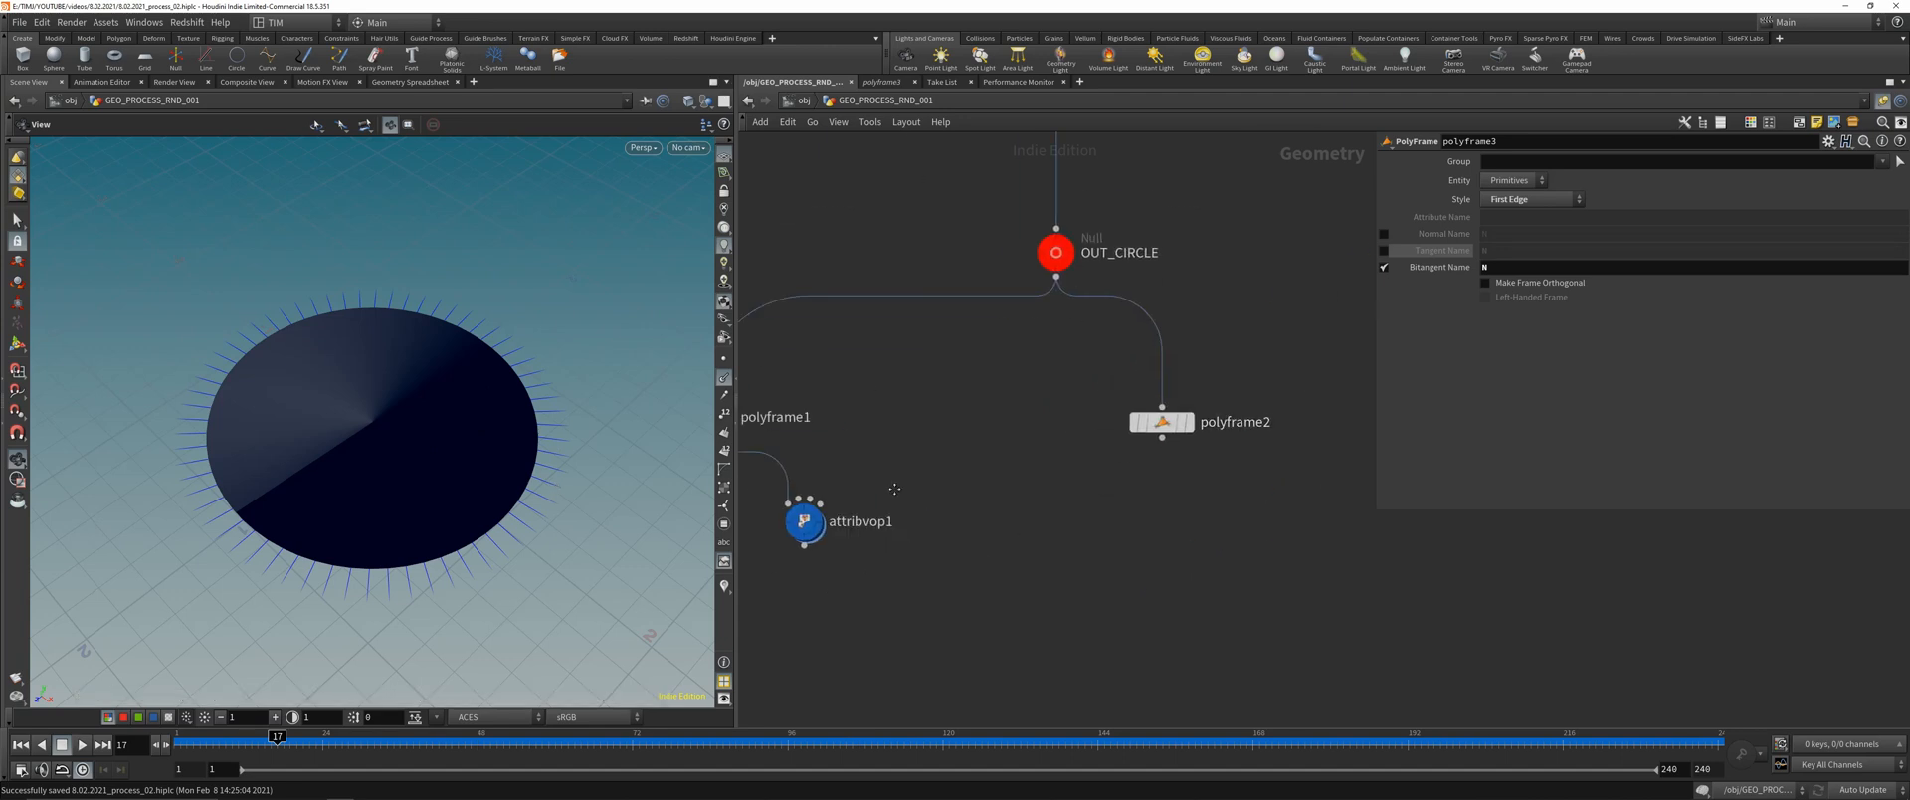
{"action": "middle_click_drag", "start_coordinate": [955, 497], "coordinate": [1287, 417]}
{"action": "left_click", "coordinate": [936, 436]}
{"action": "left_click_drag", "start_coordinate": [607, 402], "coordinate": [597, 373]}
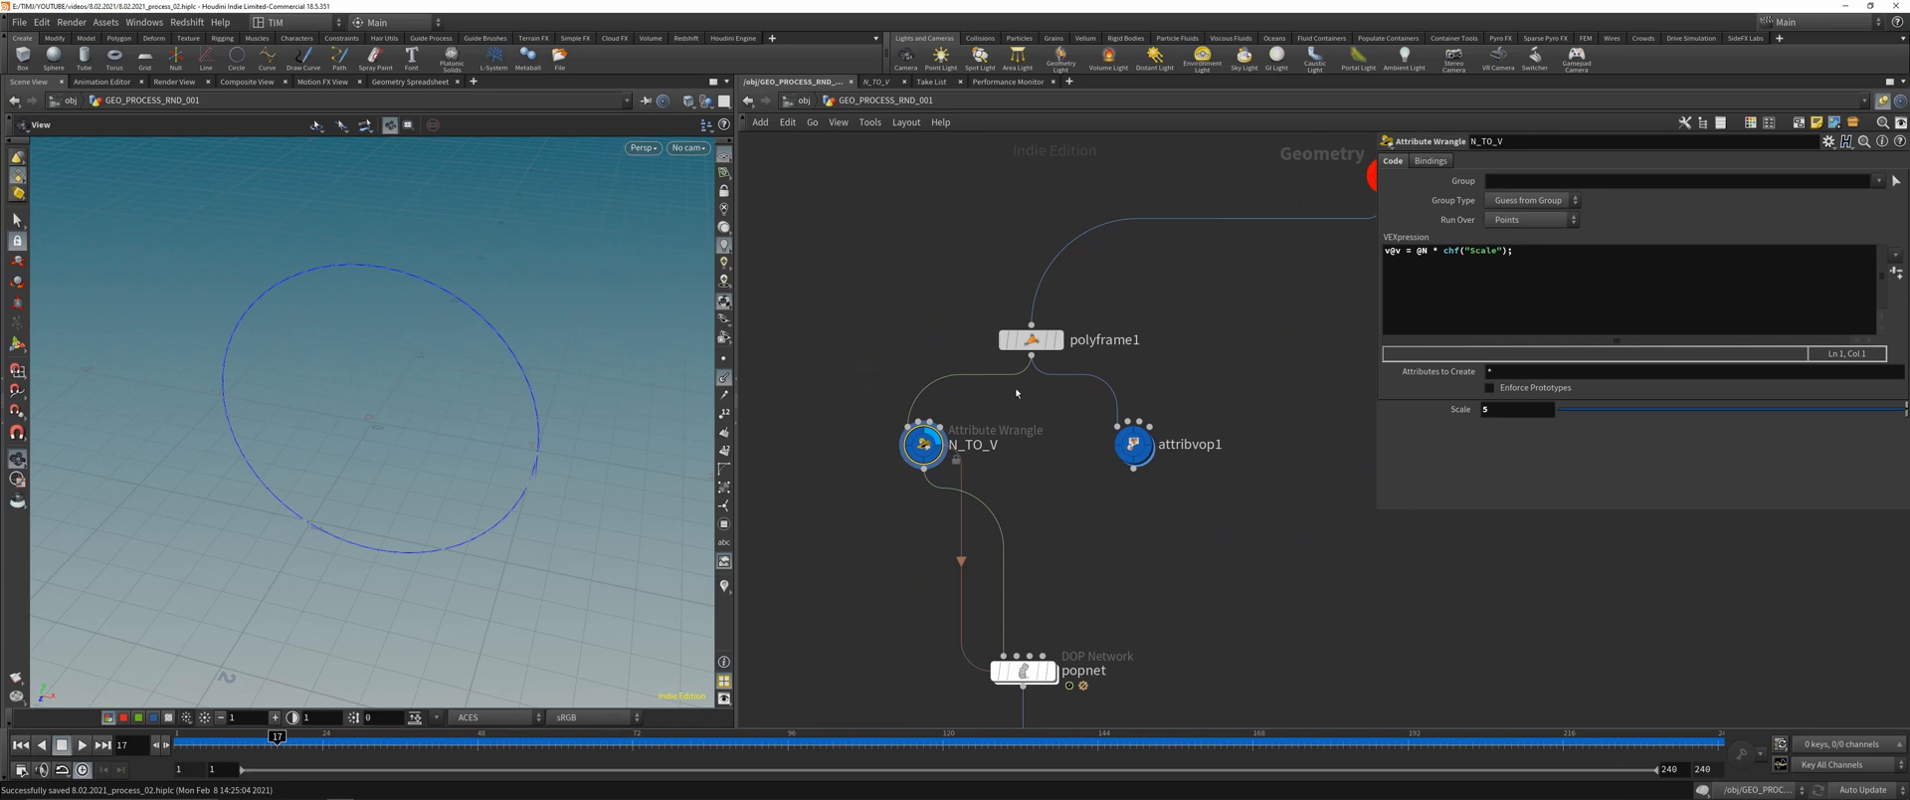
{"action": "left_click", "coordinate": [1032, 339]}
{"action": "left_click", "coordinate": [1384, 250]}
{"action": "left_click", "coordinate": [1384, 266]}
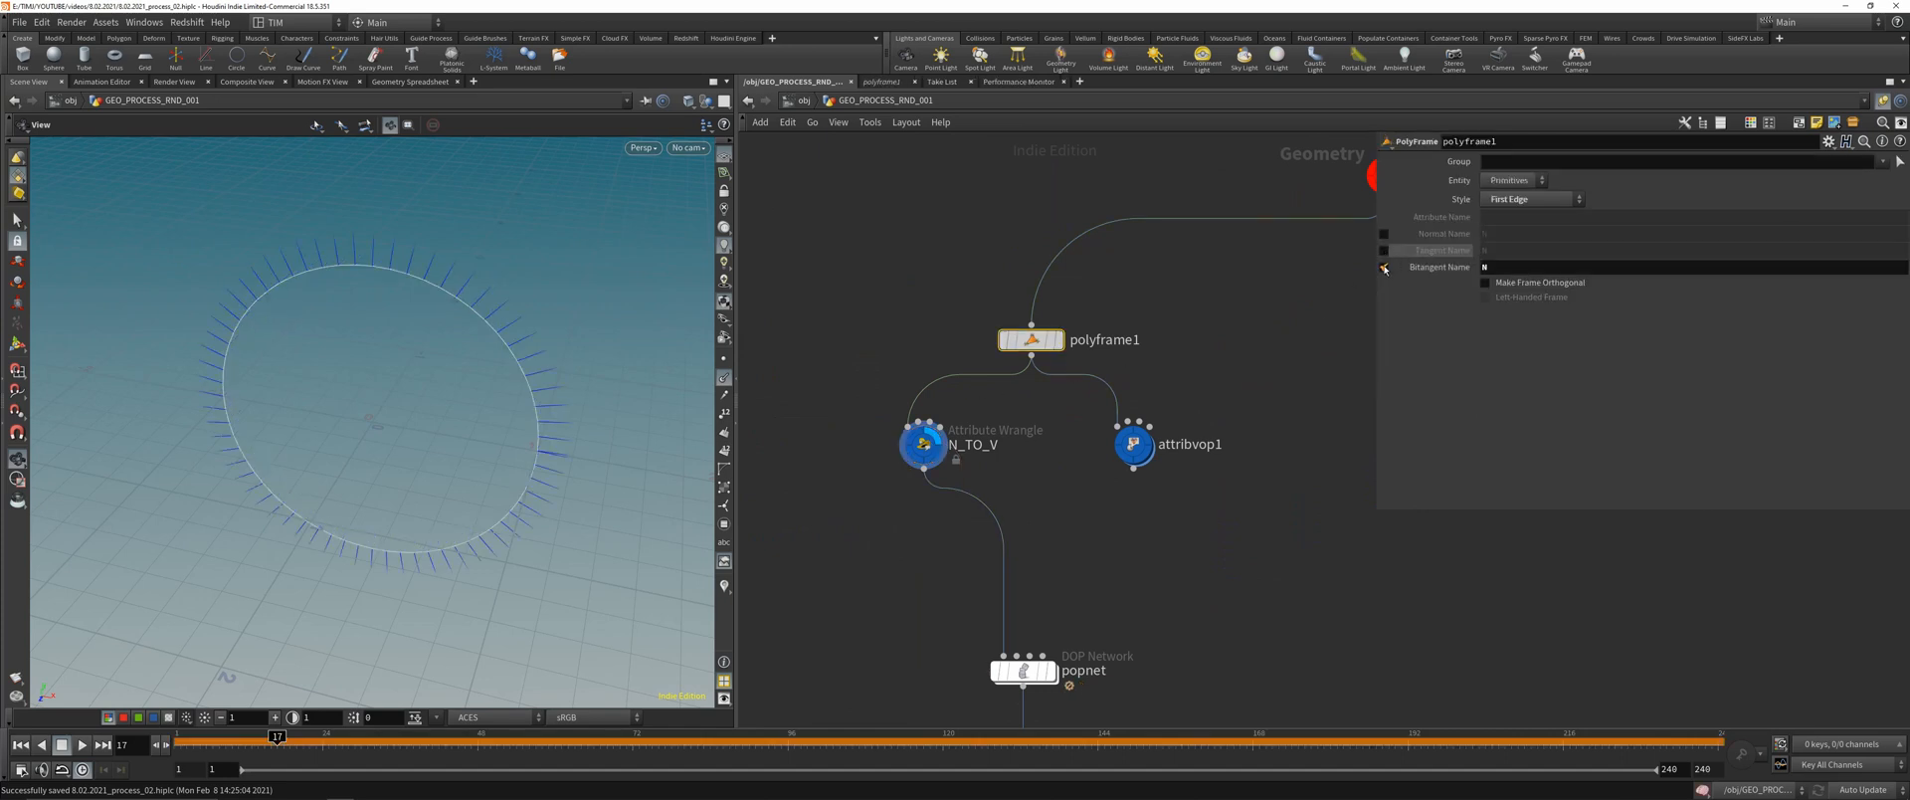
- Add the line @N = -@N; above the velocity expression in the N_TO_V wrangle to reverse the normals
{"action": "left_click", "coordinate": [921, 436]}
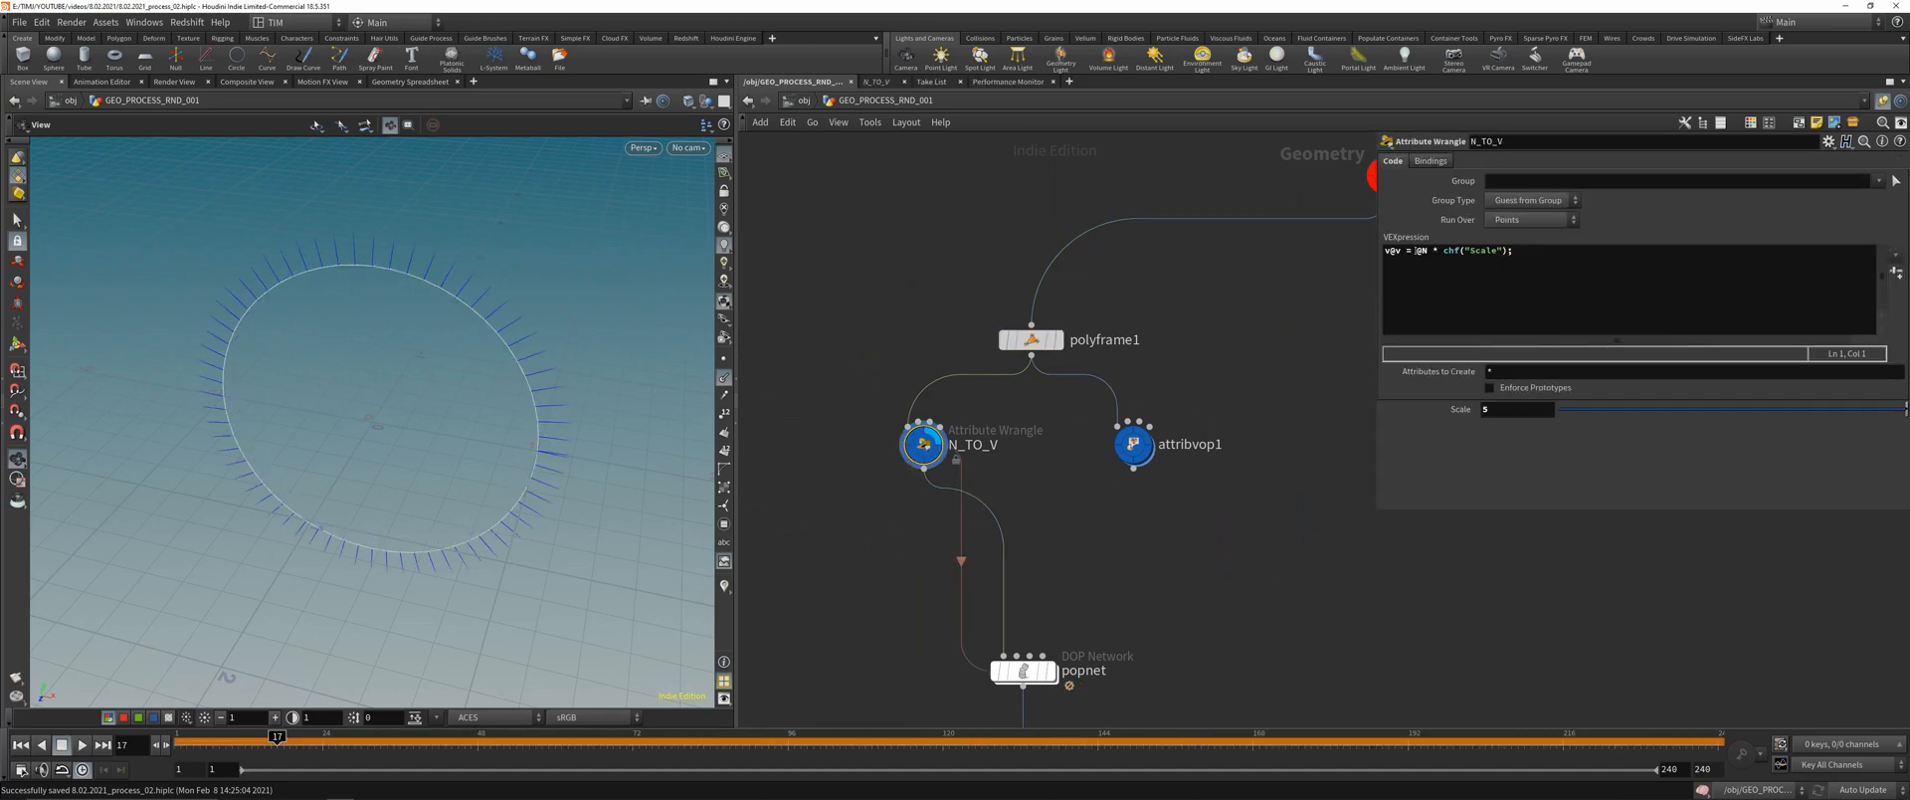
{"action": "left_click", "coordinate": [1414, 251]}
{"action": "type", "text": "-"}
{"action": "key", "text": "BackSpace"}
{"action": "key", "text": "Return"}
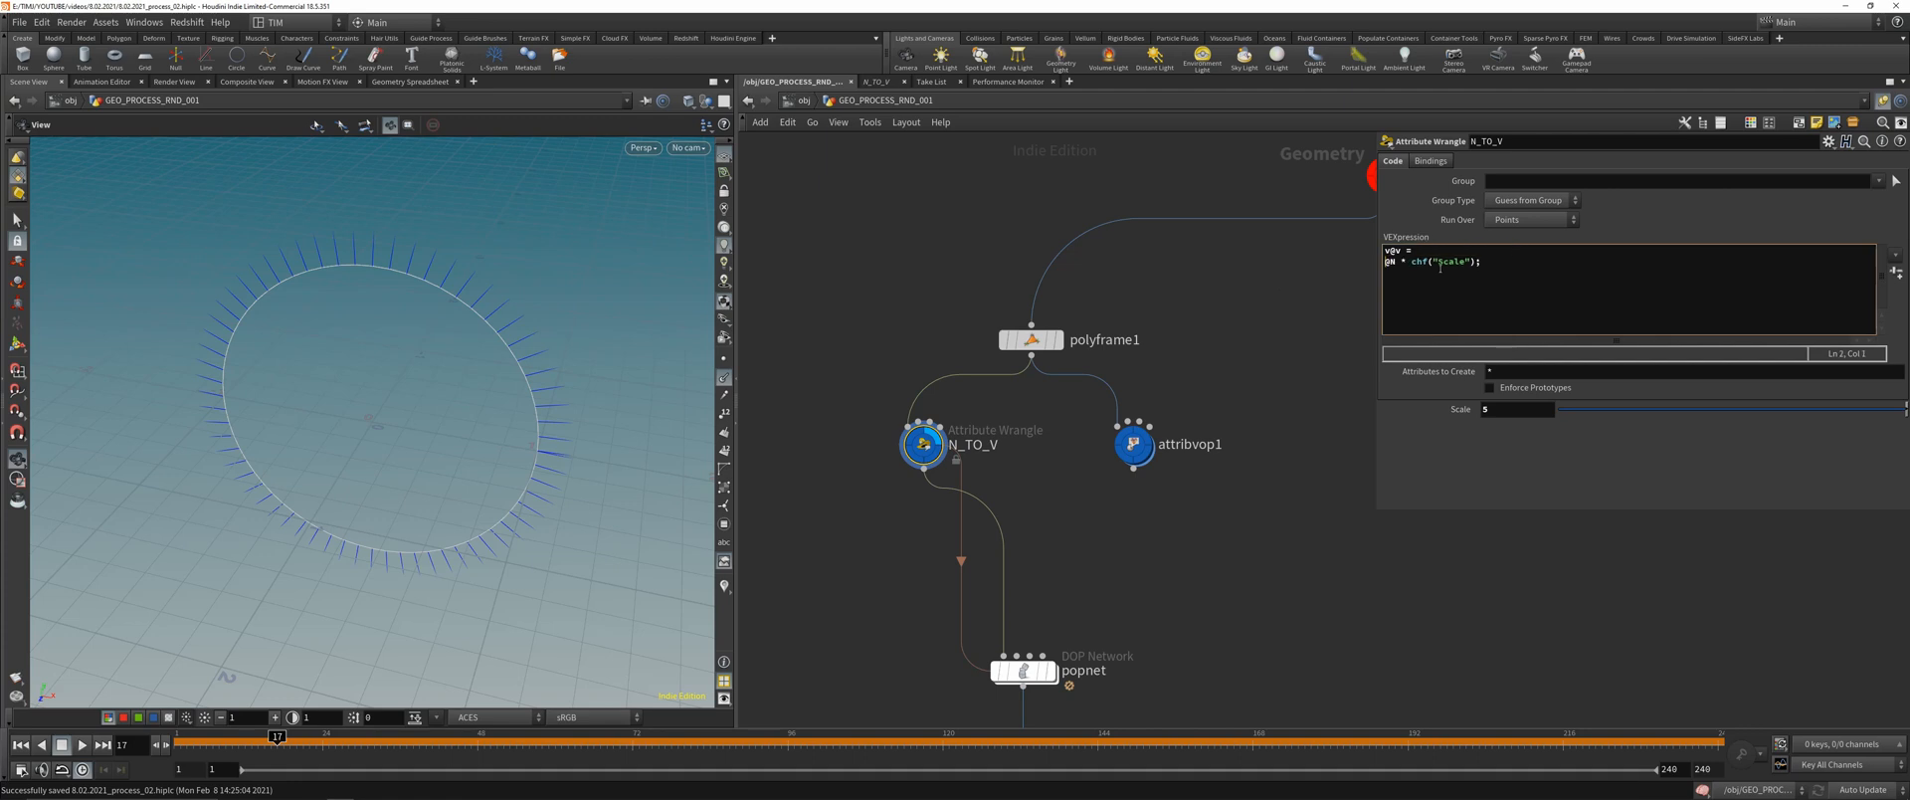
{"action": "key", "text": "BackSpace"}
{"action": "left_click", "coordinate": [1384, 249]}
{"action": "key", "text": "Return"}
{"action": "key", "text": "Return"}
{"action": "left_click", "coordinate": [1408, 248]}
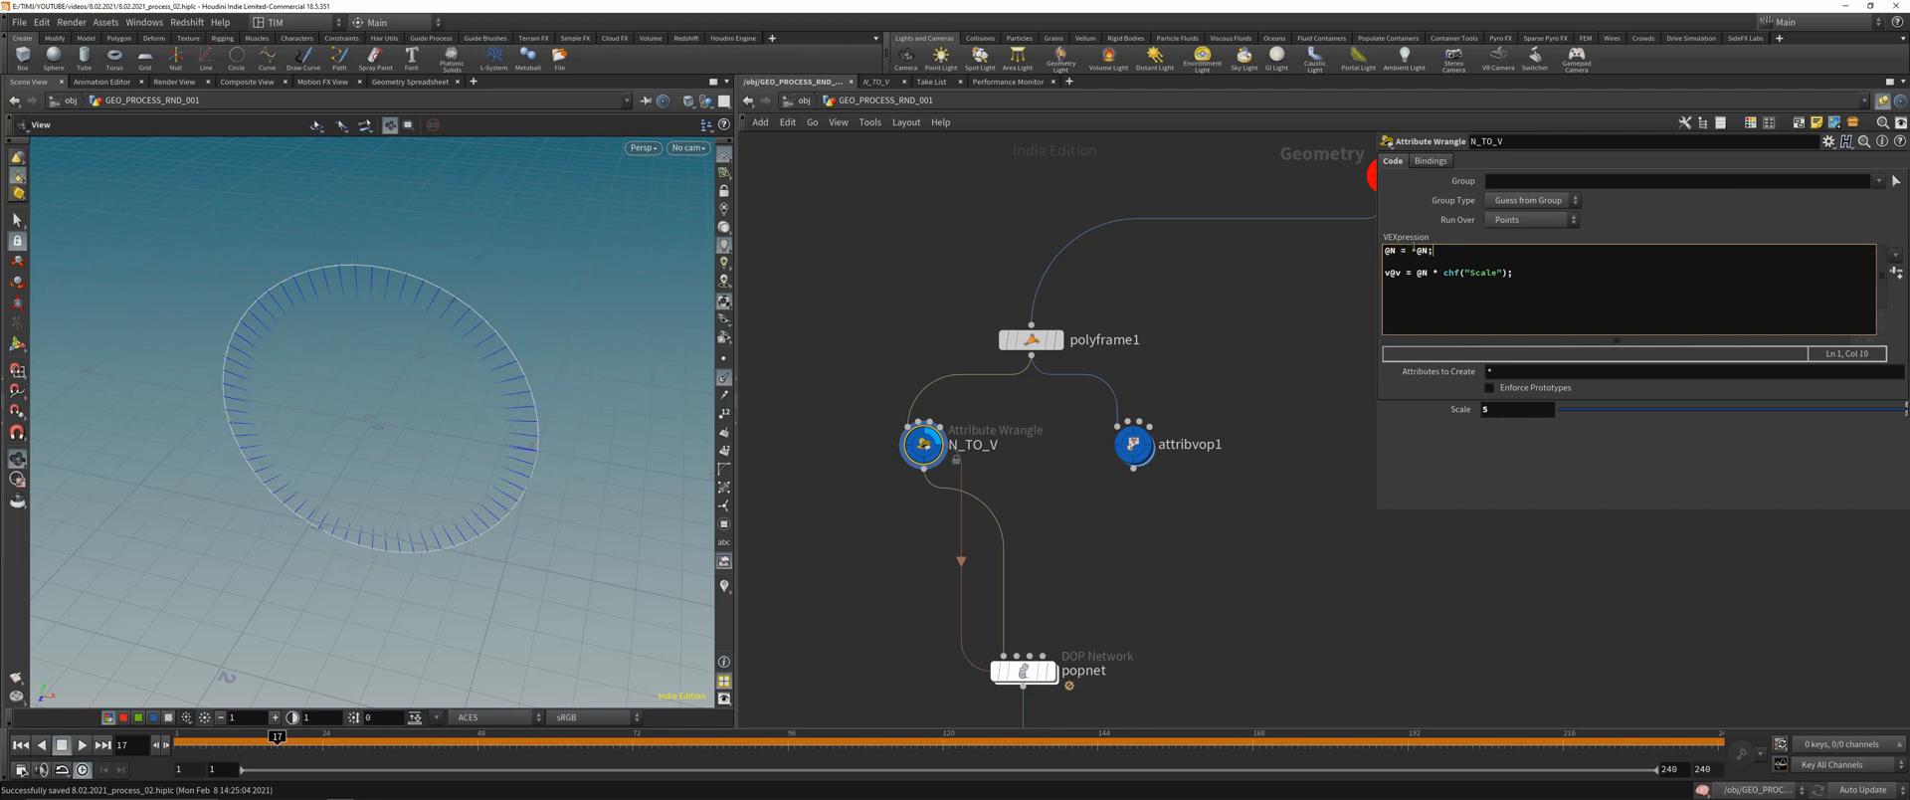
- Display popnet and rerun its simulation from frame 1
{"action": "left_click", "coordinate": [1051, 672]}
{"action": "middle_click_drag", "start_coordinate": [1051, 672], "coordinate": [1022, 416]}
{"action": "left_click_drag", "start_coordinate": [274, 741], "coordinate": [179, 743]}
{"action": "left_click", "coordinate": [82, 744]}
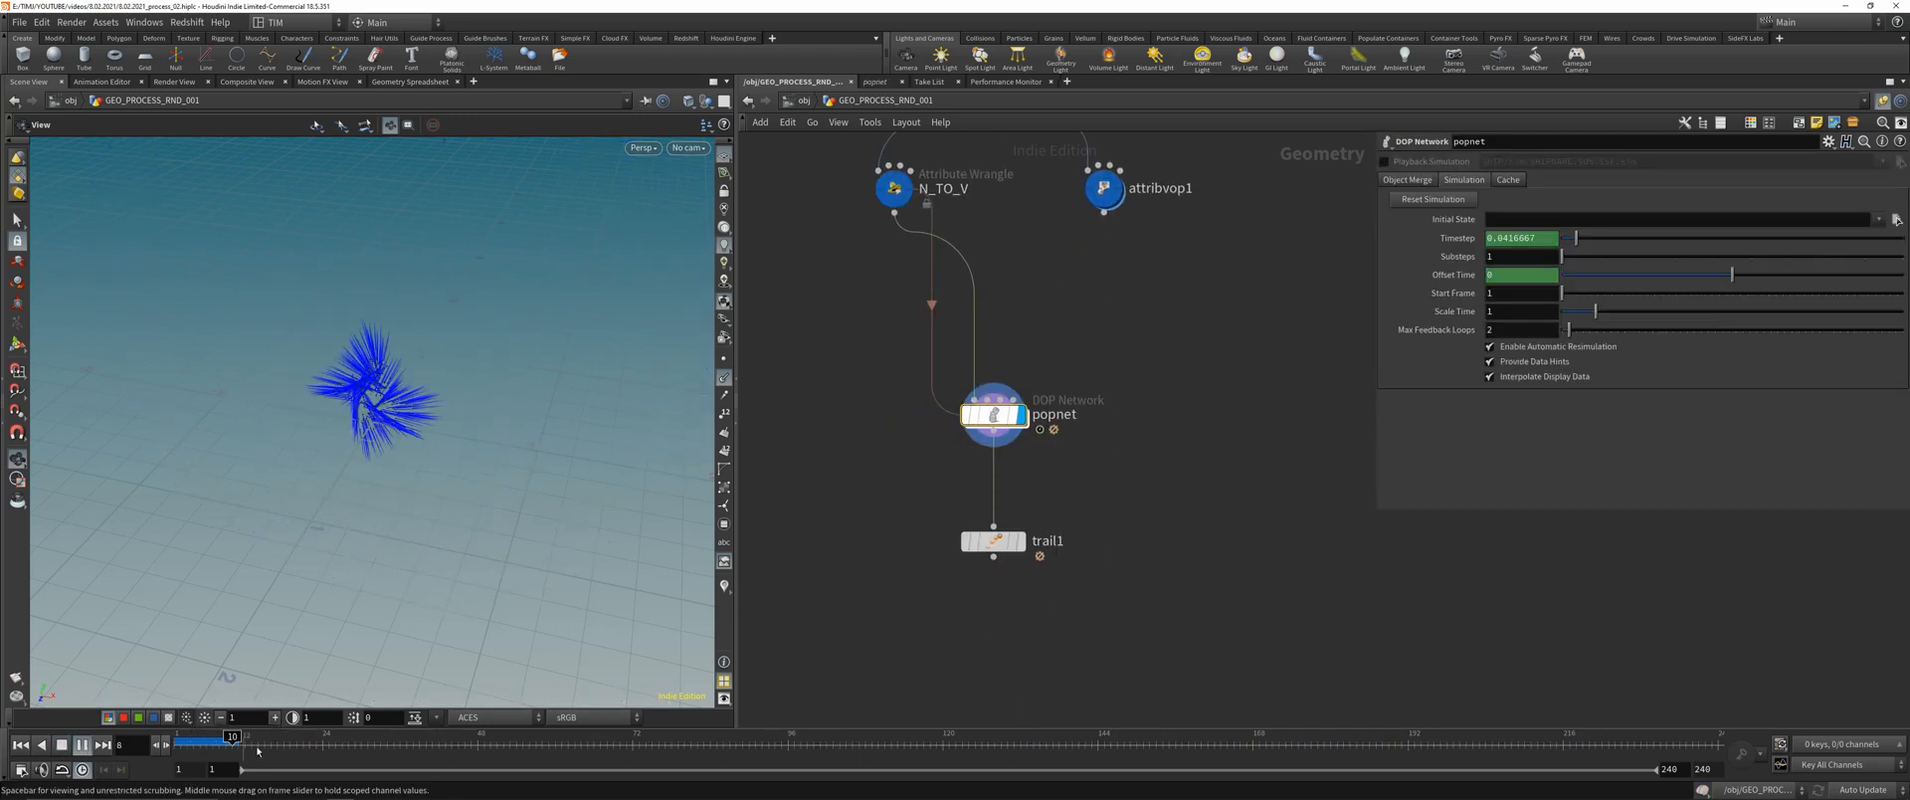
- Display trail1 with point normals hidden, play back the trails and inspect them up close at frame 6
{"action": "left_click", "coordinate": [992, 541]}
{"action": "key", "text": "r"}
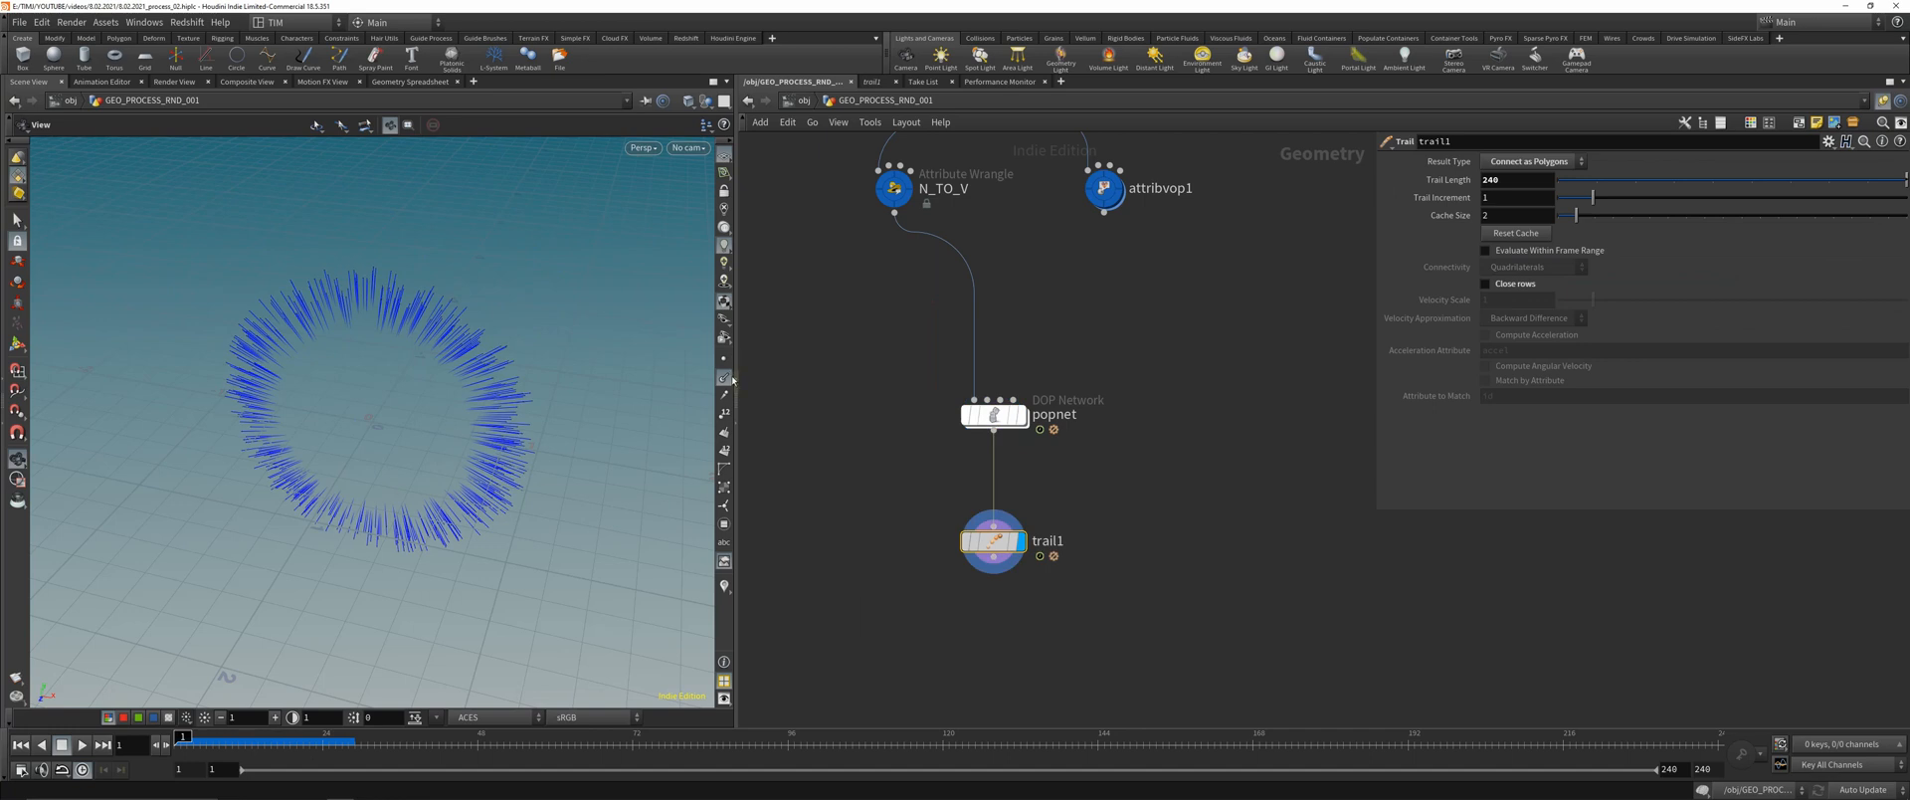
{"action": "left_click", "coordinate": [724, 378]}
{"action": "left_click", "coordinate": [83, 745]}
{"action": "left_click_drag", "start_coordinate": [289, 478], "coordinate": [383, 434]}
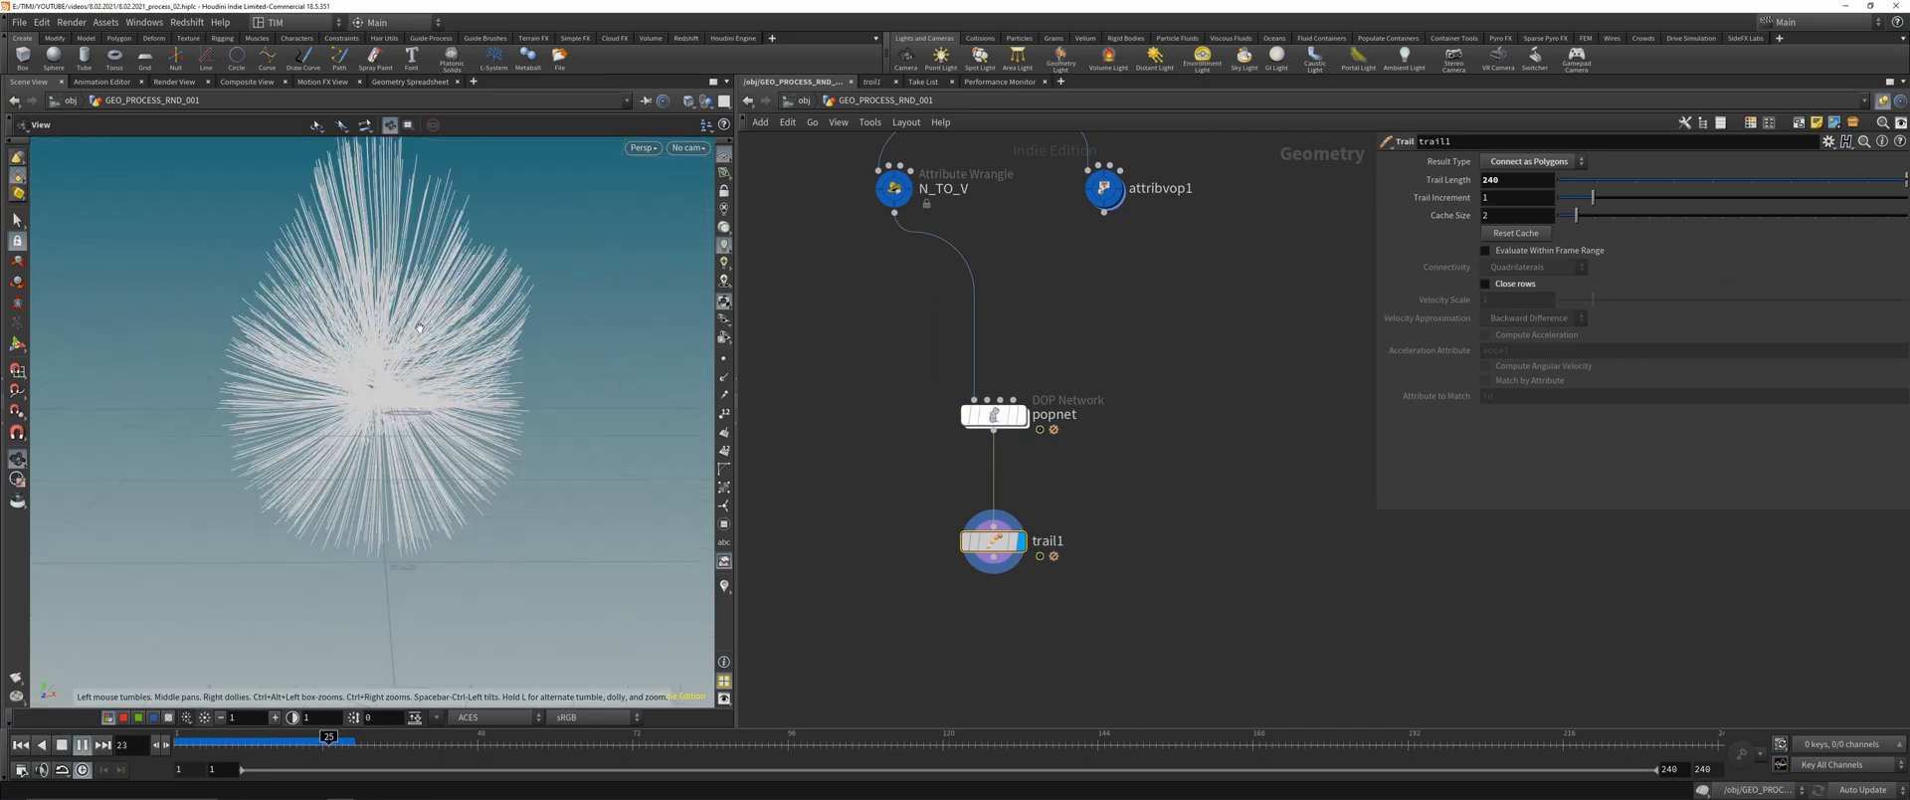
{"action": "left_click_drag", "start_coordinate": [390, 746], "coordinate": [209, 745]}
{"action": "right_click_drag", "start_coordinate": [371, 408], "coordinate": [513, 288]}
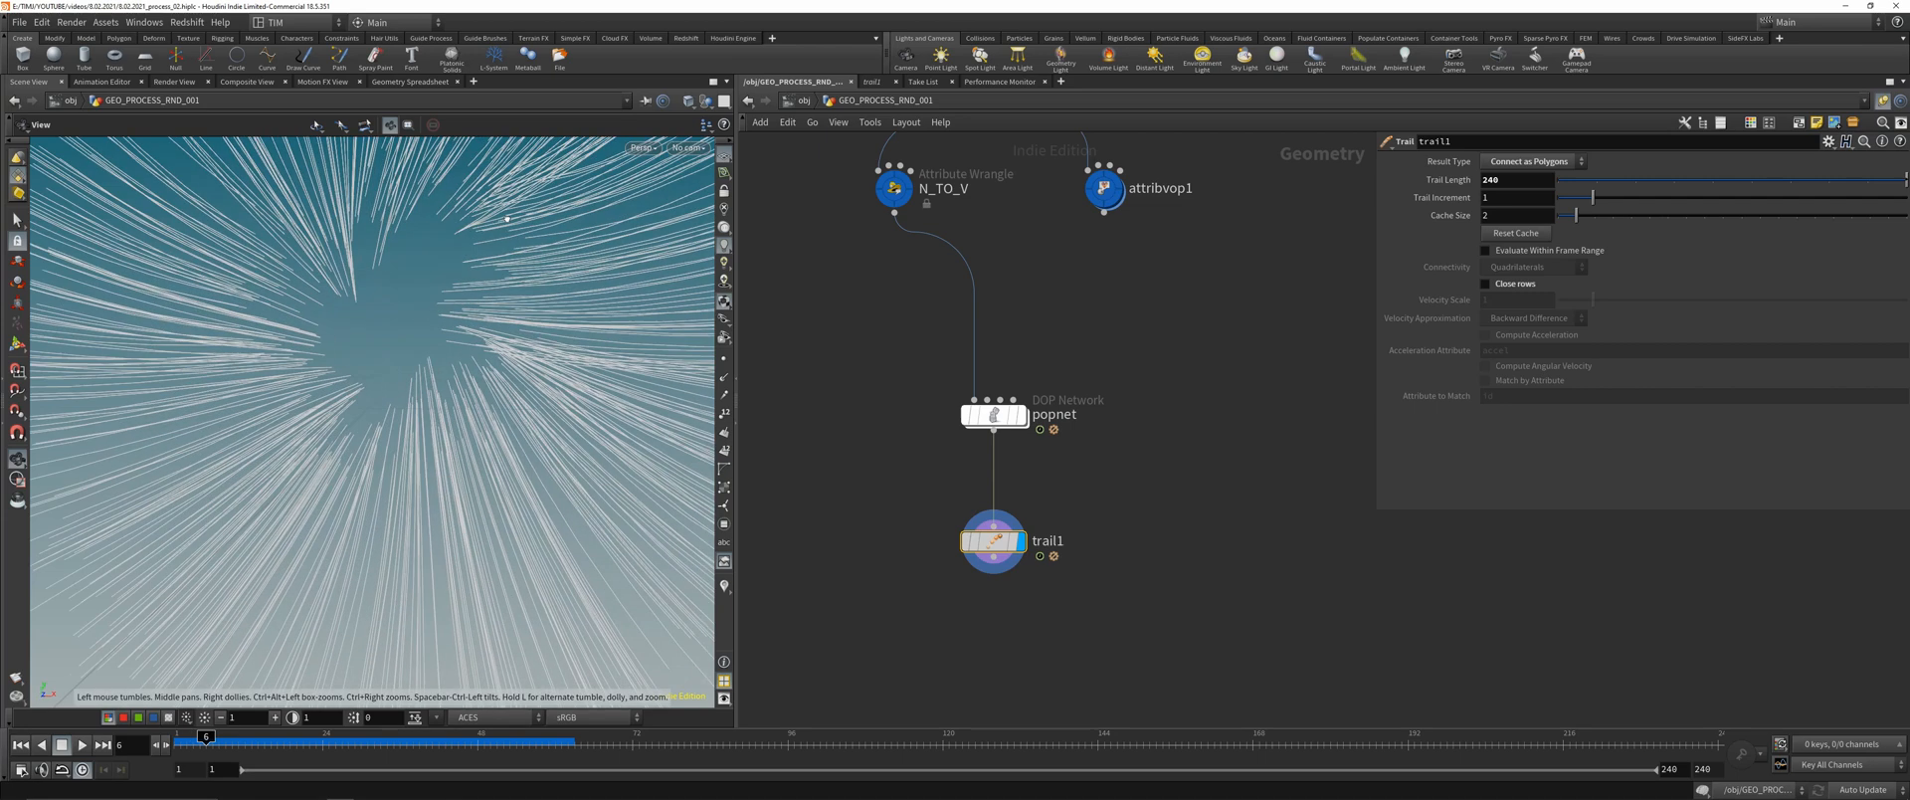
{"action": "left_click_drag", "start_coordinate": [512, 269], "coordinate": [423, 333]}
- Add a Copy and Transform node below trail1
{"action": "middle_click_drag", "start_coordinate": [943, 644], "coordinate": [925, 500]}
{"action": "key", "text": "Tab"}
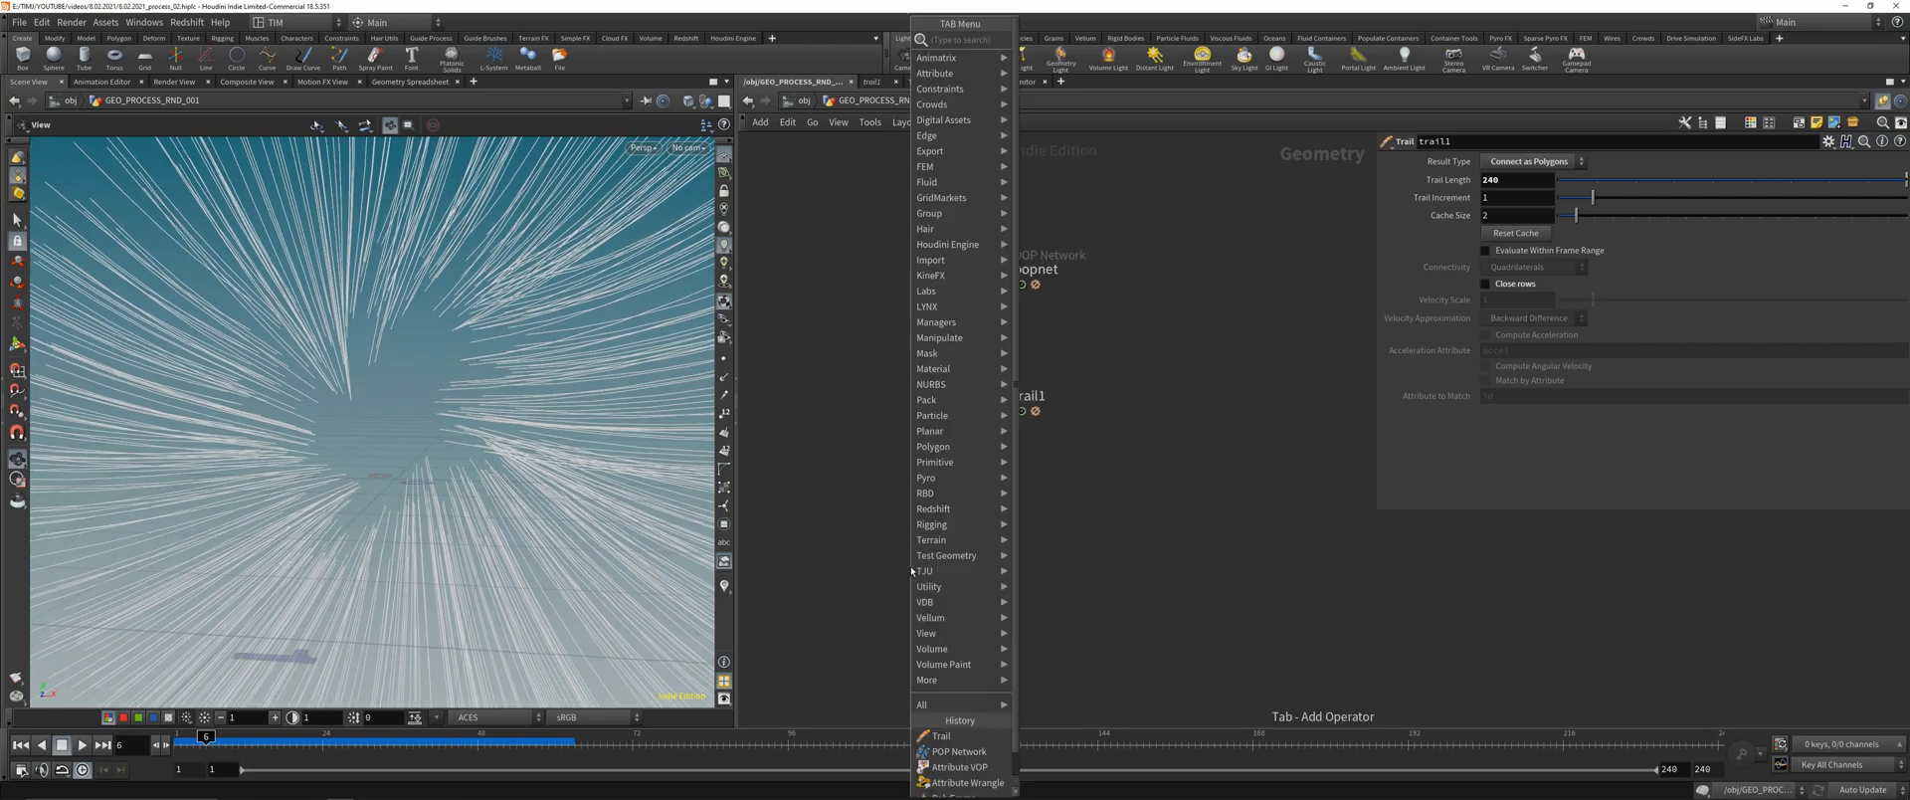
{"action": "type", "text": "c"}
{"action": "key", "text": "BackSpace"}
{"action": "type", "text": "copat"}
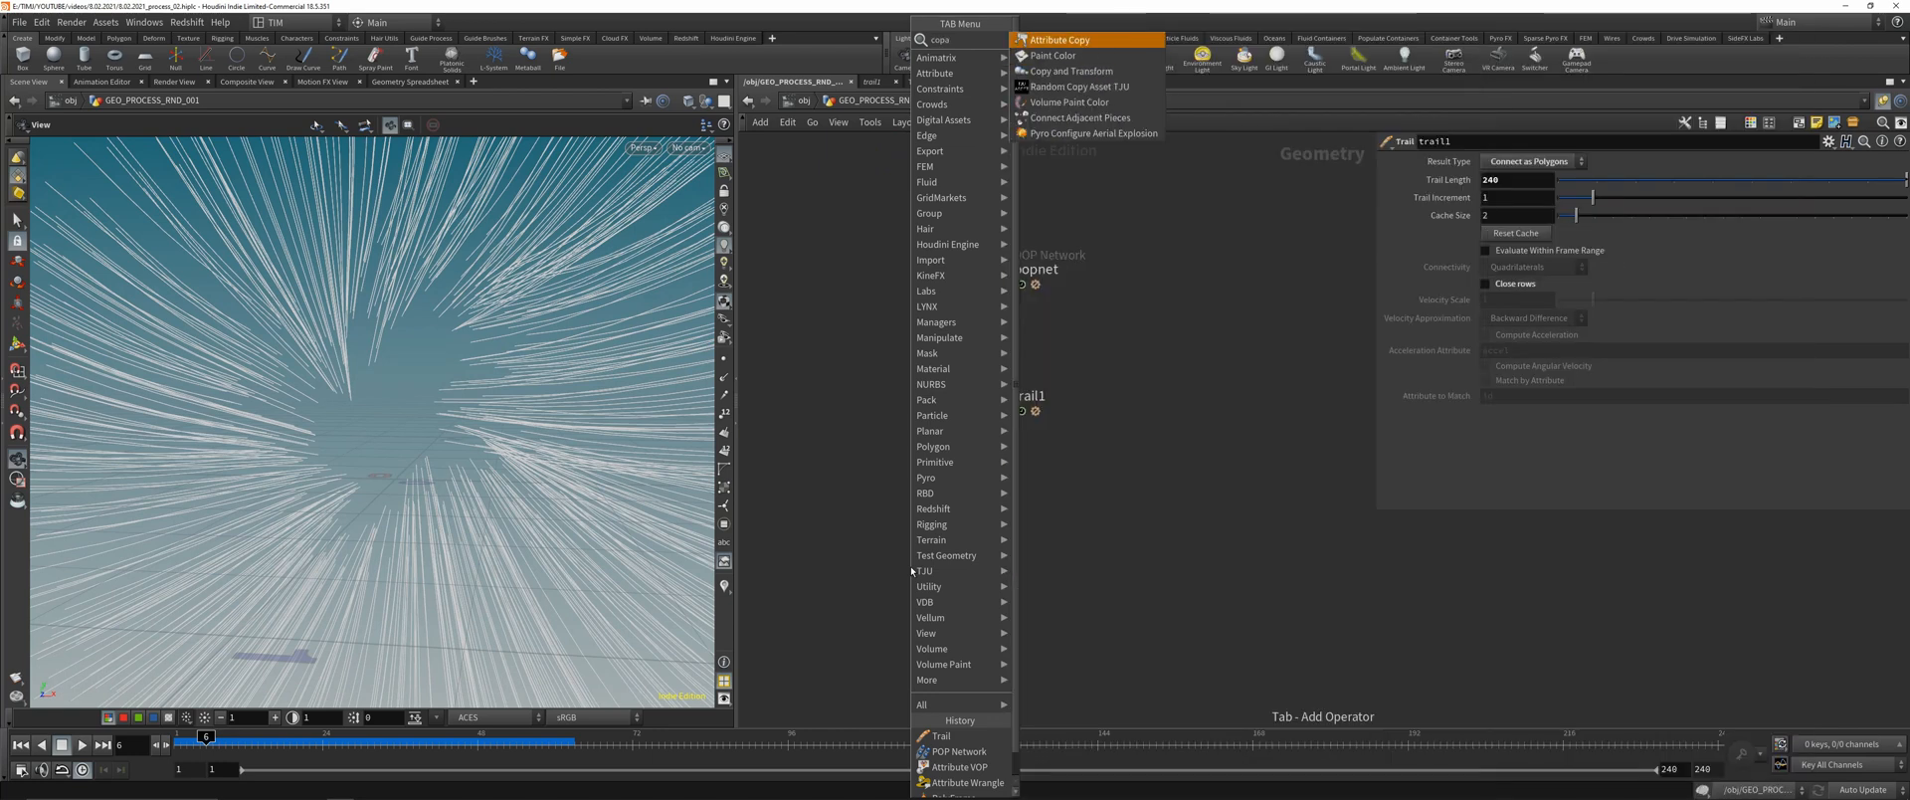
{"action": "key", "text": "Return"}
{"action": "left_click", "coordinate": [912, 568]}
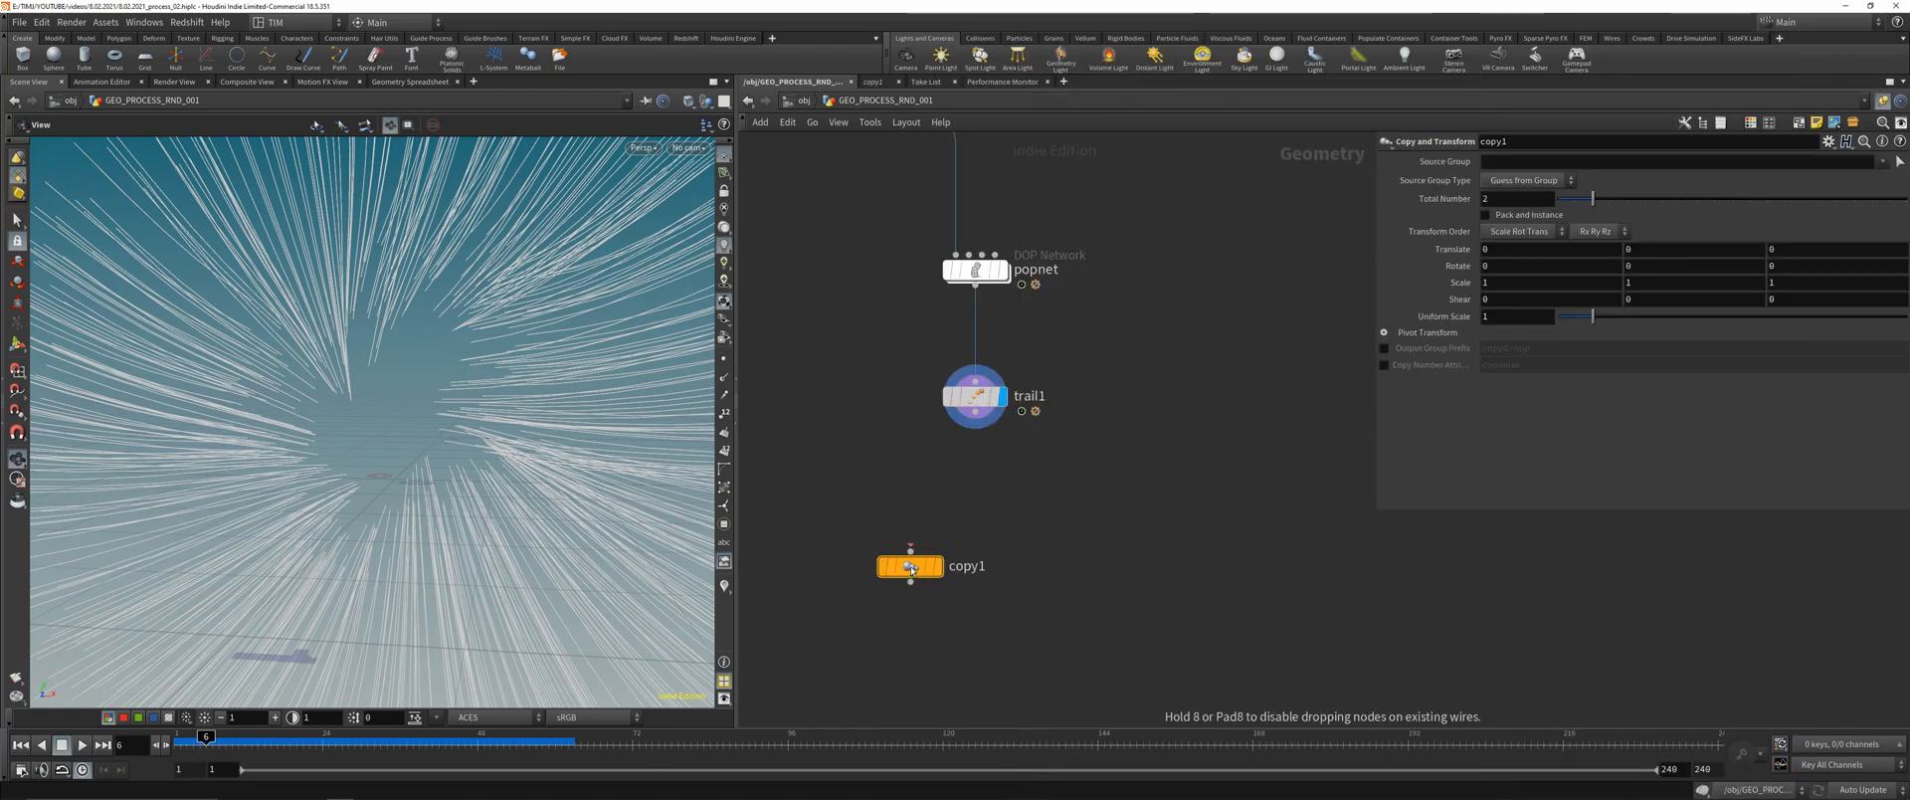
- Connect trail1 into copy1, display it, and set 20 copies with about -0.076 Z translation and about -143.4 Z rotation
{"action": "left_click", "coordinate": [975, 412]}
{"action": "left_click", "coordinate": [911, 551]}
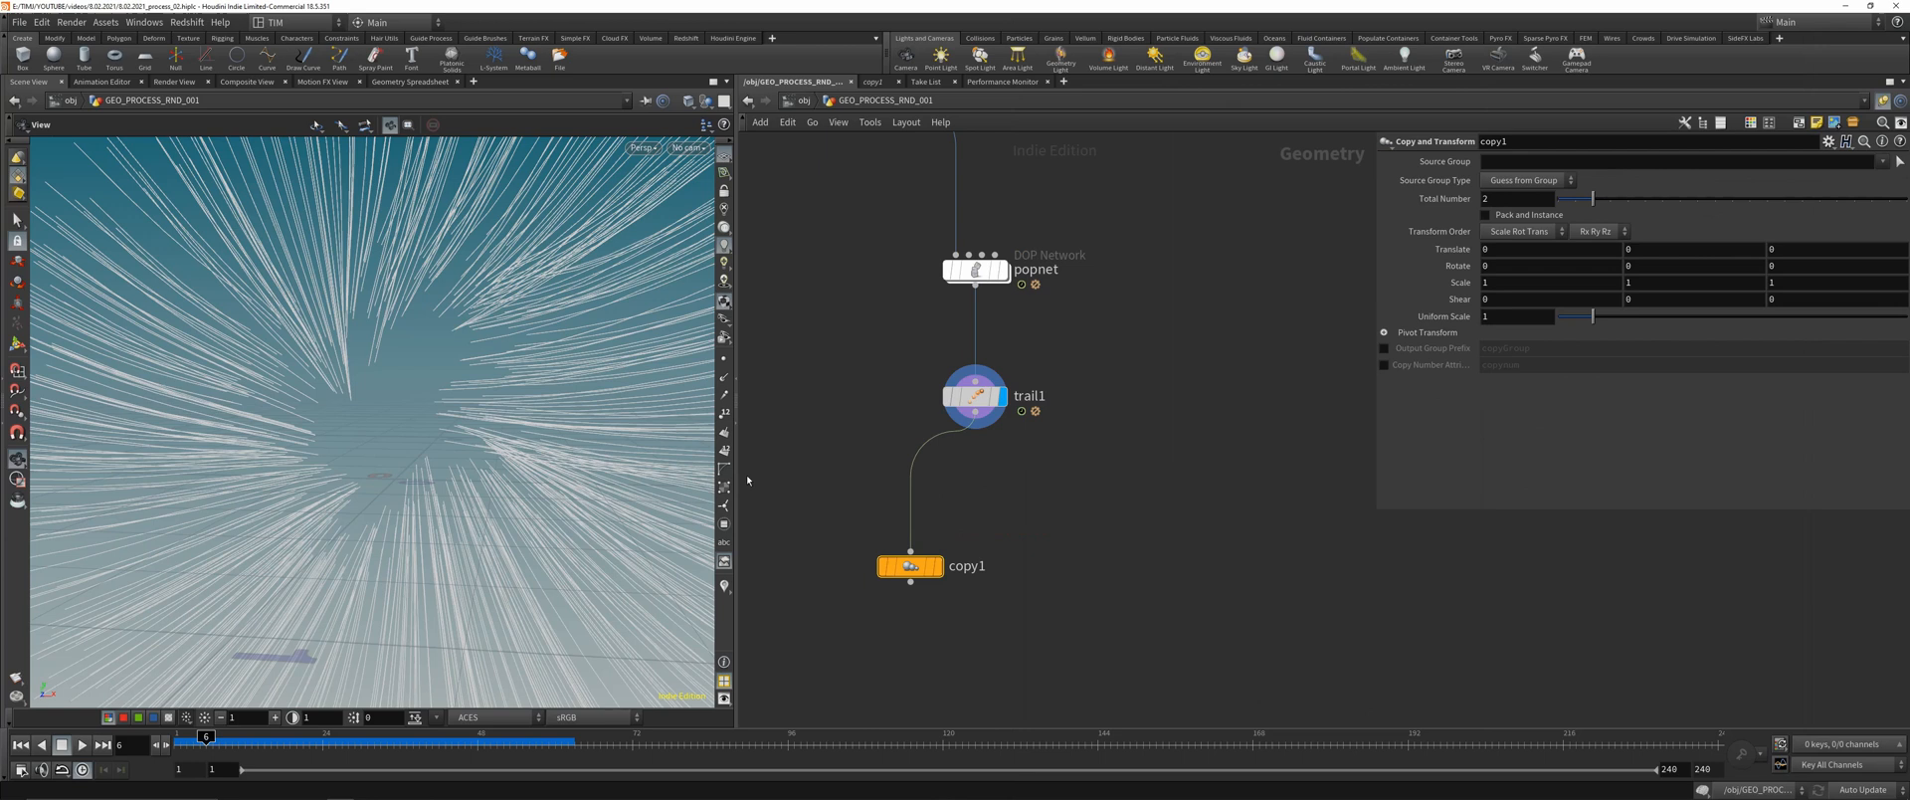
{"action": "left_click", "coordinate": [21, 351]}
{"action": "left_click_drag", "start_coordinate": [214, 393], "coordinate": [637, 383], "text": "alt"}
{"action": "scroll", "coordinate": [418, 420], "scroll_direction": "down", "scroll_amount": 5}
{"action": "left_click_drag", "start_coordinate": [1733, 202], "coordinate": [1902, 204]}
{"action": "left_click_drag", "start_coordinate": [597, 340], "coordinate": [296, 509], "text": "alt"}
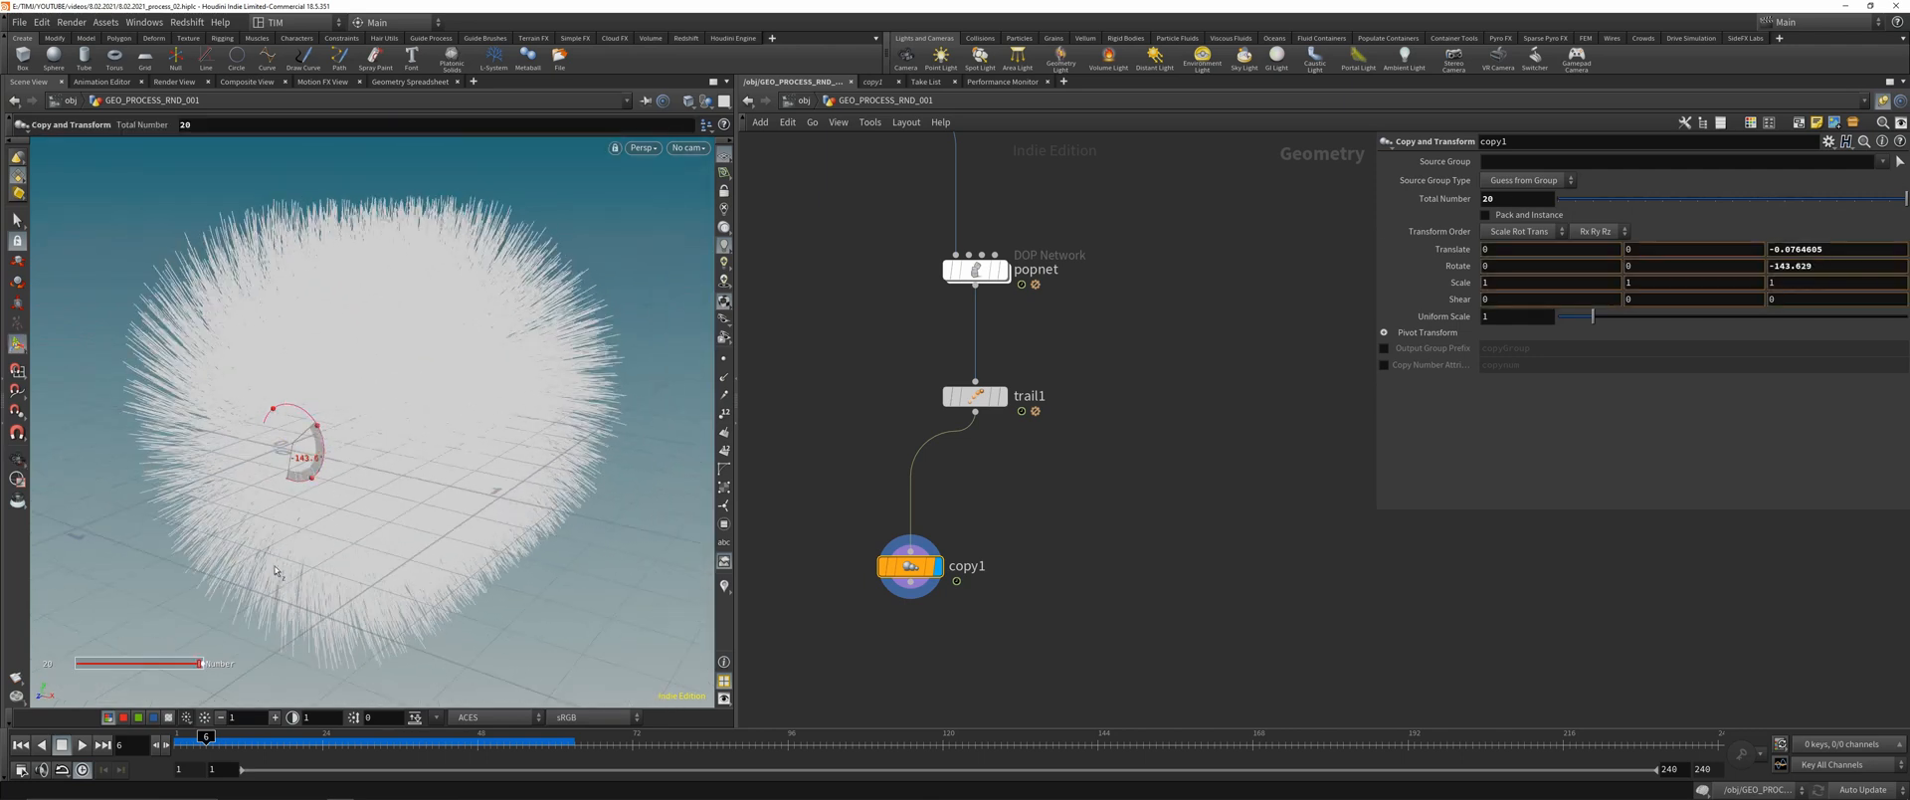
- Inspect the copied trails from several angles at frame 3 and briefly check their points
{"action": "left_click_drag", "start_coordinate": [558, 478], "coordinate": [164, 427], "text": "alt"}
{"action": "right_click_drag", "start_coordinate": [170, 426], "coordinate": [261, 405], "text": "alt"}
{"action": "left_click_drag", "start_coordinate": [261, 405], "coordinate": [350, 390], "text": "alt"}
{"action": "middle_click_drag", "start_coordinate": [874, 384], "coordinate": [852, 433]}
{"action": "left_click_drag", "start_coordinate": [338, 740], "coordinate": [186, 736]}
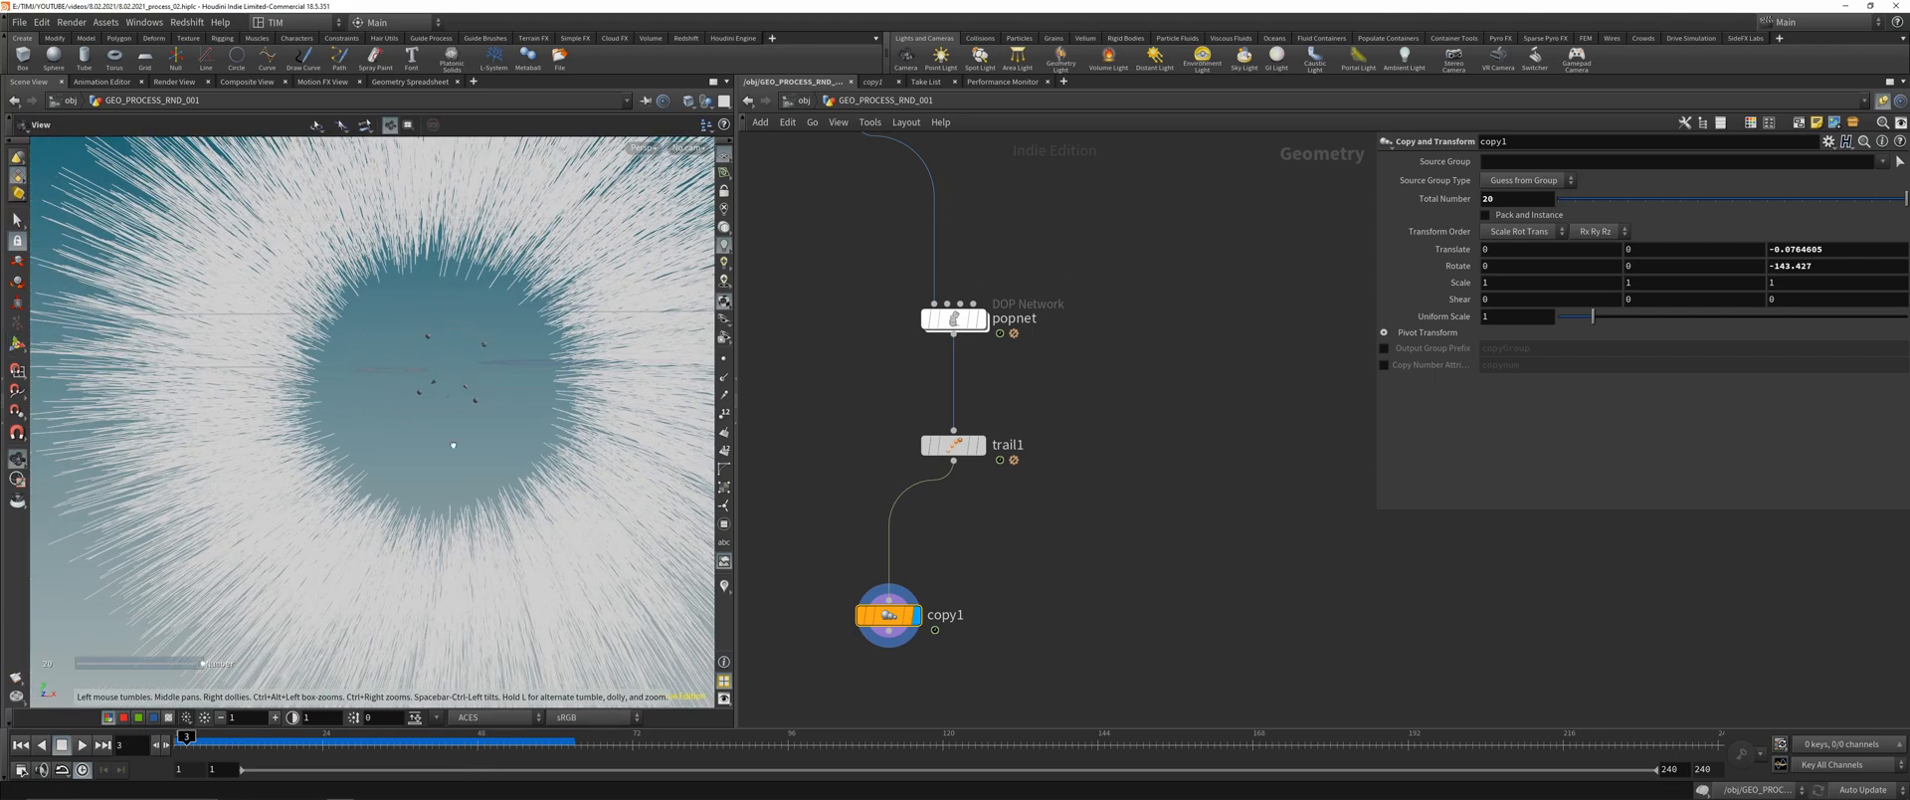
{"action": "left_click_drag", "start_coordinate": [453, 446], "coordinate": [377, 346], "text": "alt"}
{"action": "right_click_drag", "start_coordinate": [377, 346], "coordinate": [339, 418], "text": "alt"}
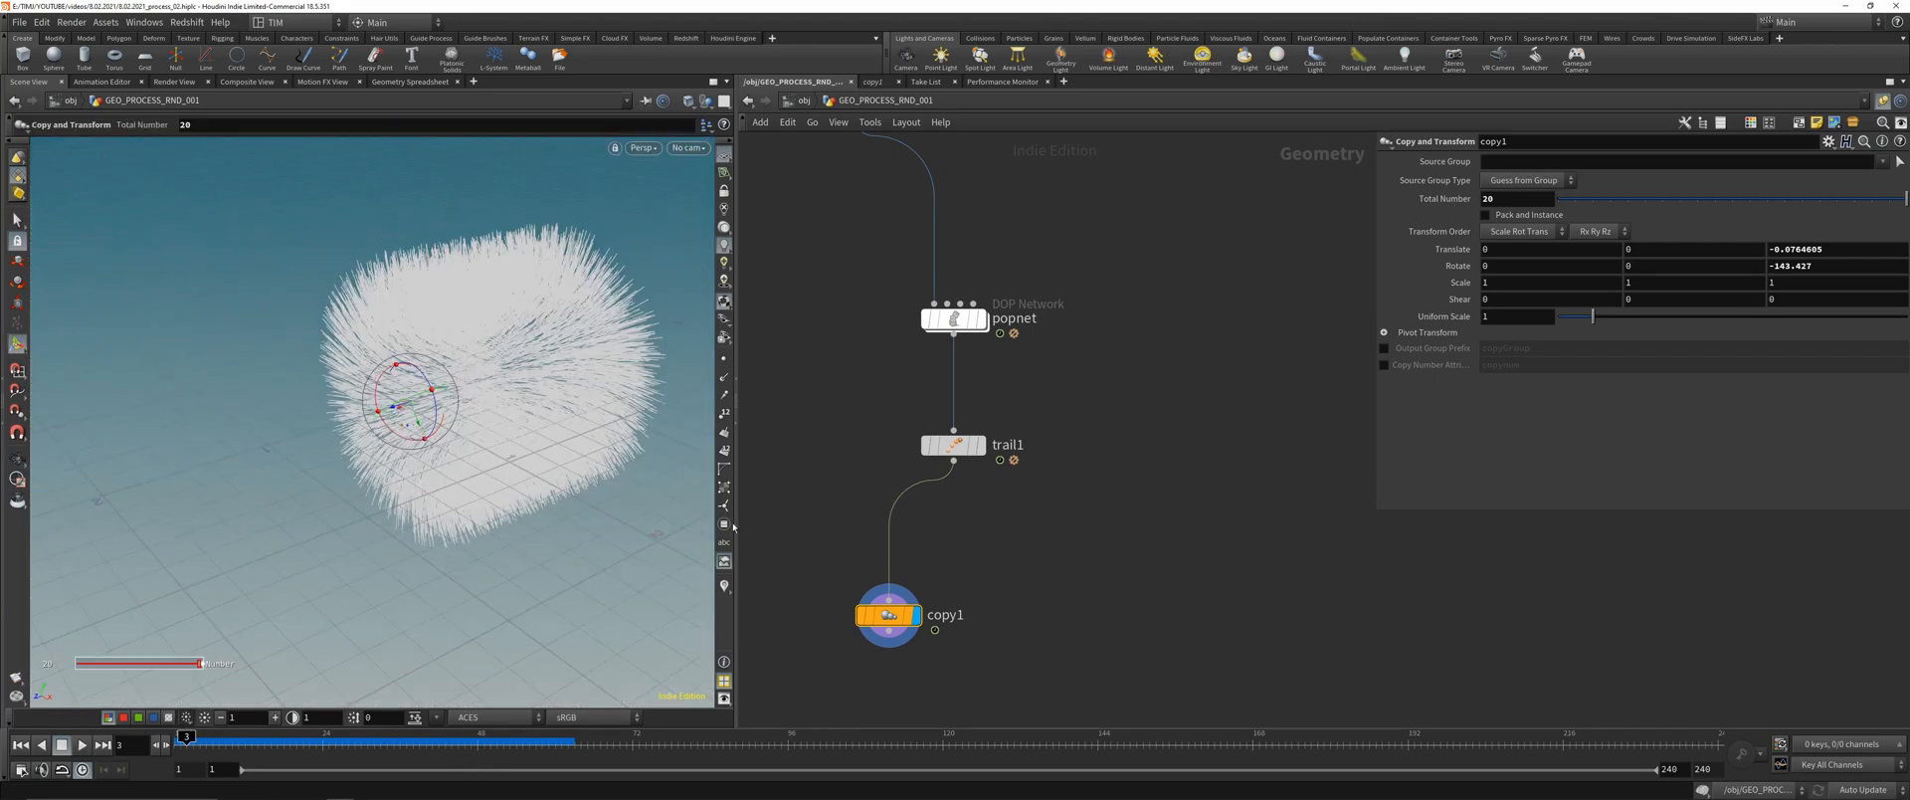
{"action": "left_click", "coordinate": [20, 459]}
{"action": "left_click_drag", "start_coordinate": [386, 370], "coordinate": [503, 367]}
{"action": "right_click_drag", "start_coordinate": [504, 367], "coordinate": [597, 306]}
{"action": "middle_click_drag", "start_coordinate": [597, 306], "coordinate": [557, 359]}
{"action": "left_click", "coordinate": [726, 362]}
{"action": "left_click", "coordinate": [727, 362]}
- Add a Resample node fed by copy1, display it, and show the points in the viewport
{"action": "middle_click_drag", "start_coordinate": [998, 713], "coordinate": [993, 593]}
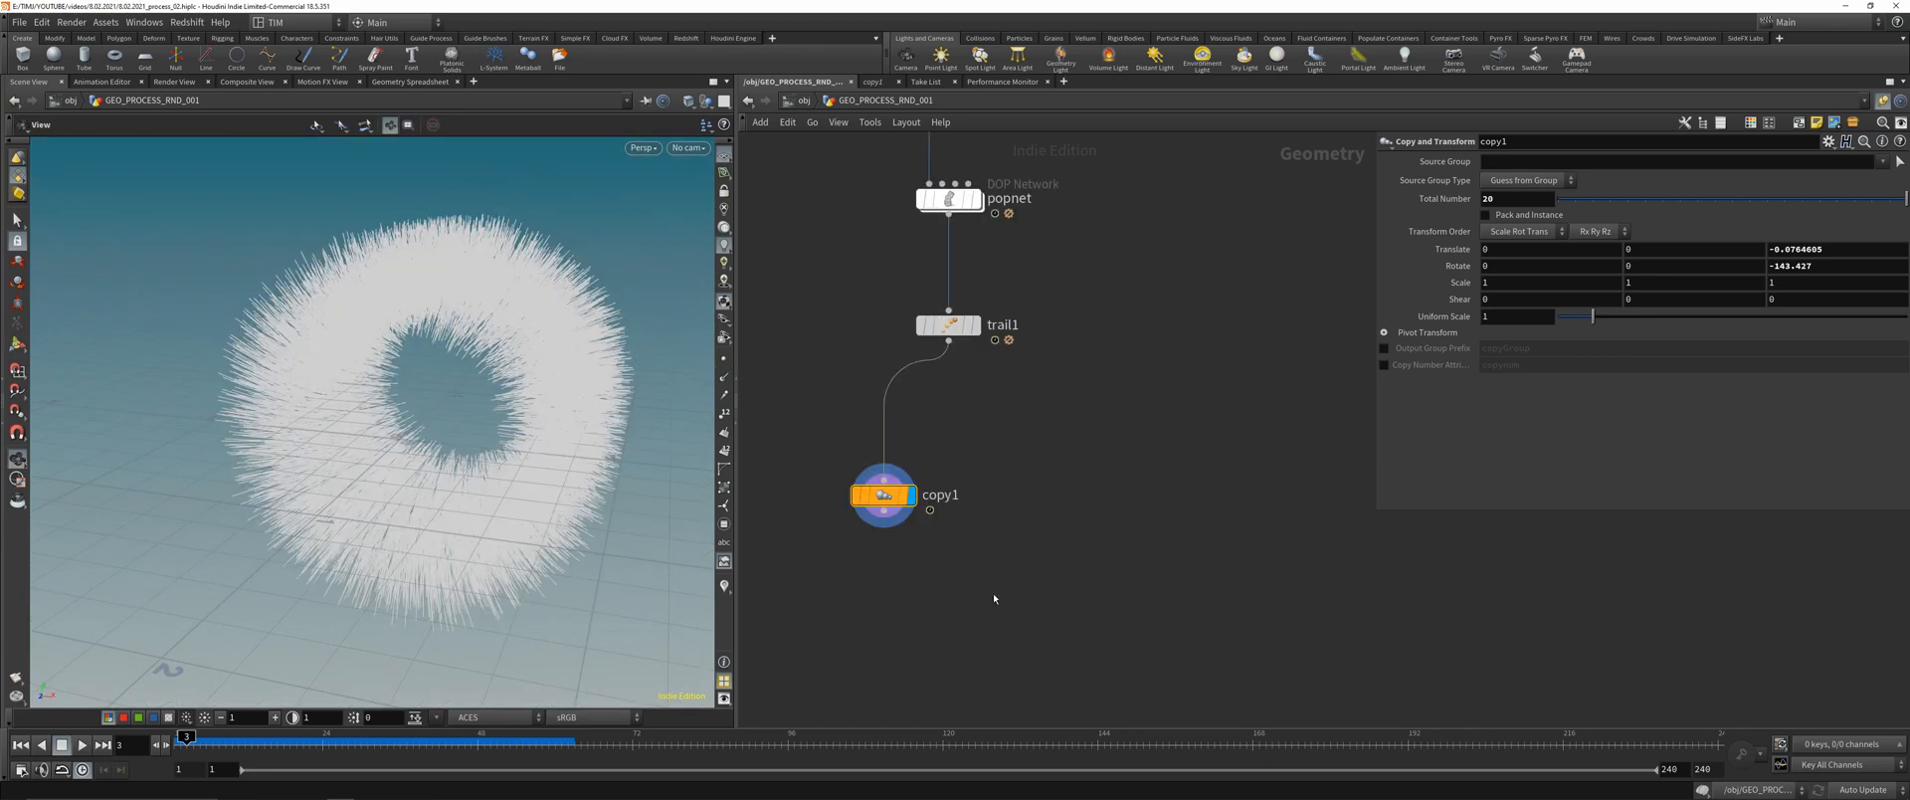
{"action": "key", "text": "Tab"}
{"action": "type", "text": "resa"}
{"action": "left_click", "coordinate": [1297, 42]}
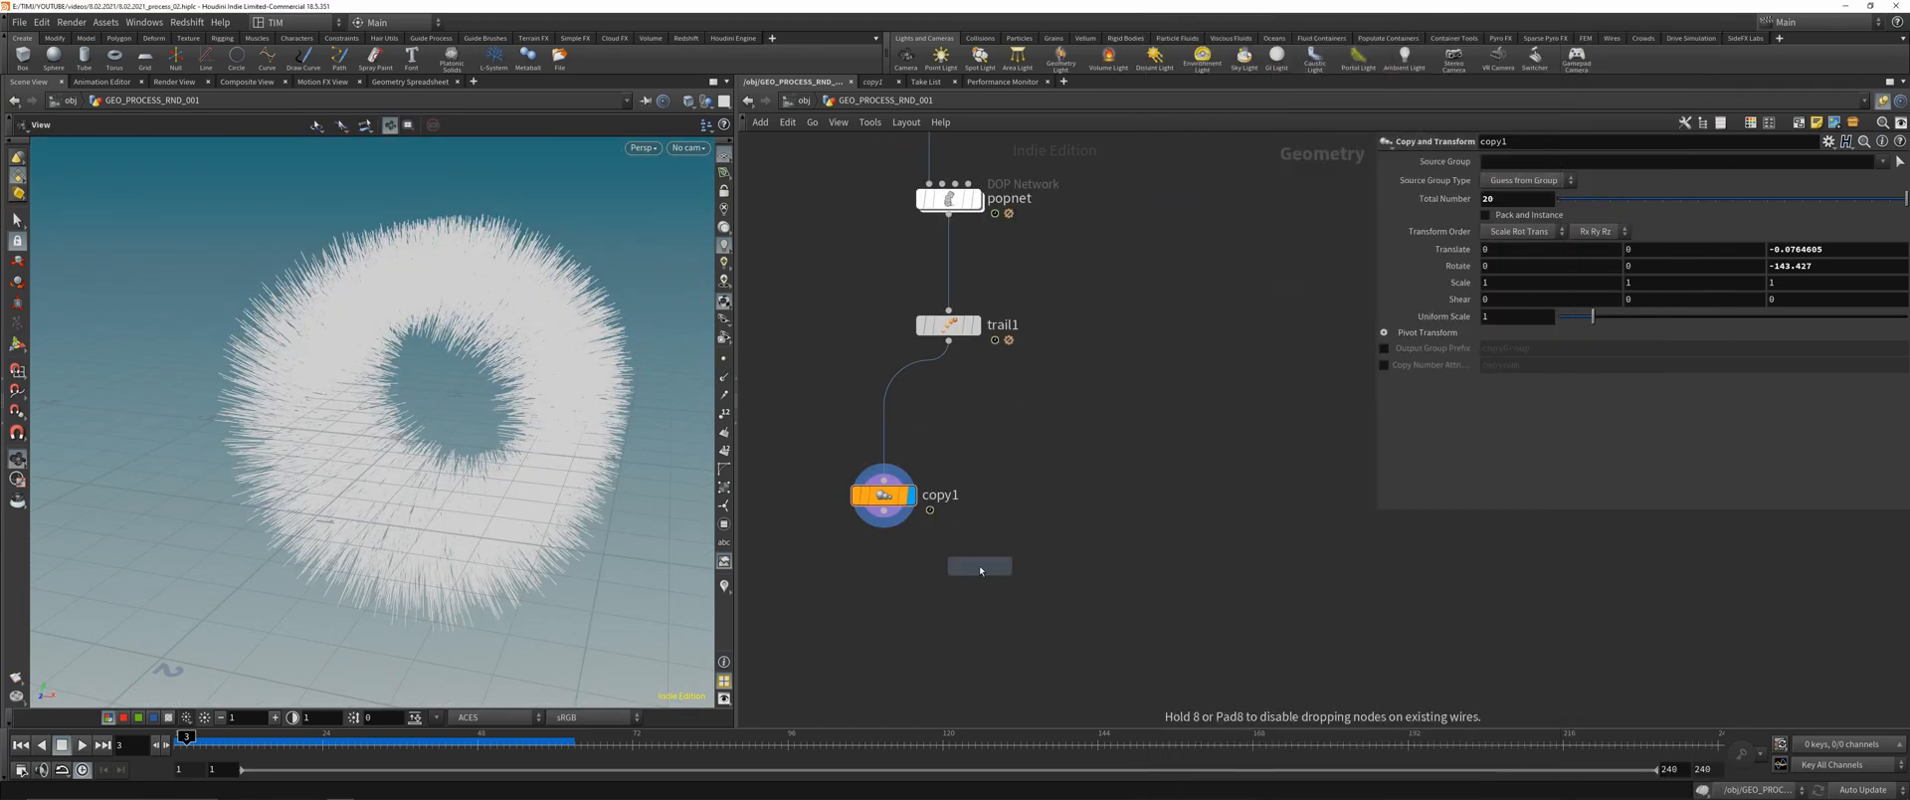
{"action": "left_click", "coordinate": [979, 565]}
{"action": "left_click", "coordinate": [1007, 565]}
{"action": "left_click", "coordinate": [724, 359]}
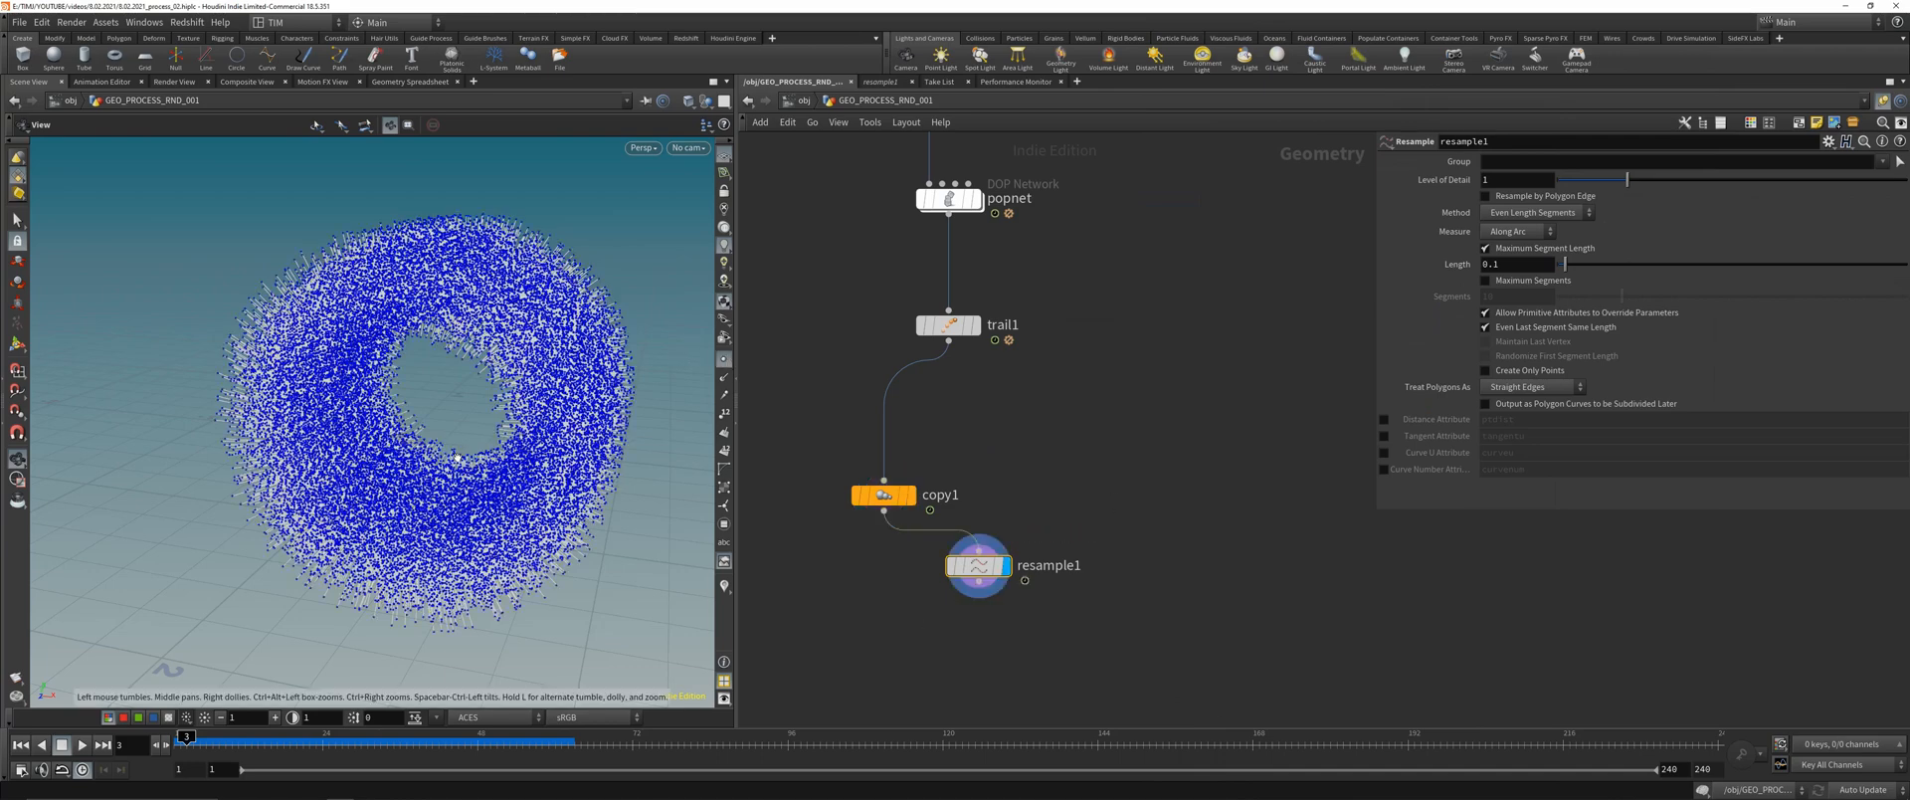
- Set the maximum segment length of resample1 to 0.05 and hide the point display
{"action": "right_click_drag", "start_coordinate": [537, 418], "coordinate": [647, 597]}
{"action": "left_click_drag", "start_coordinate": [647, 597], "coordinate": [552, 419]}
{"action": "scroll", "coordinate": [552, 418], "scroll_direction": "up", "scroll_amount": 1}
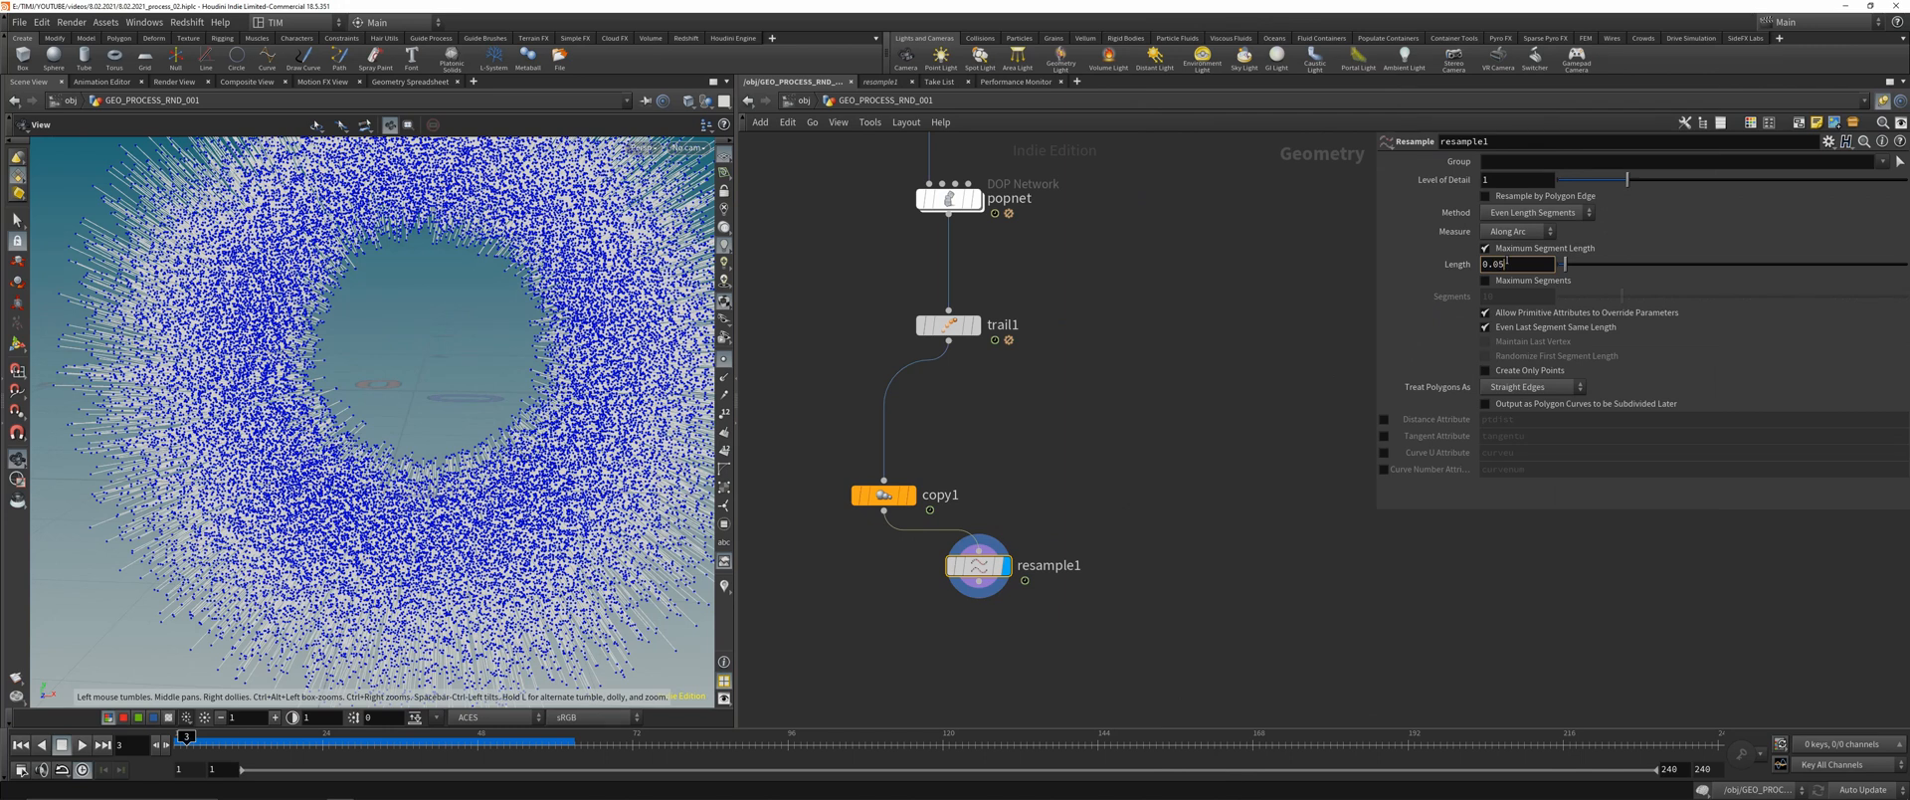
{"action": "key", "text": "Return"}
{"action": "left_click", "coordinate": [725, 360]}
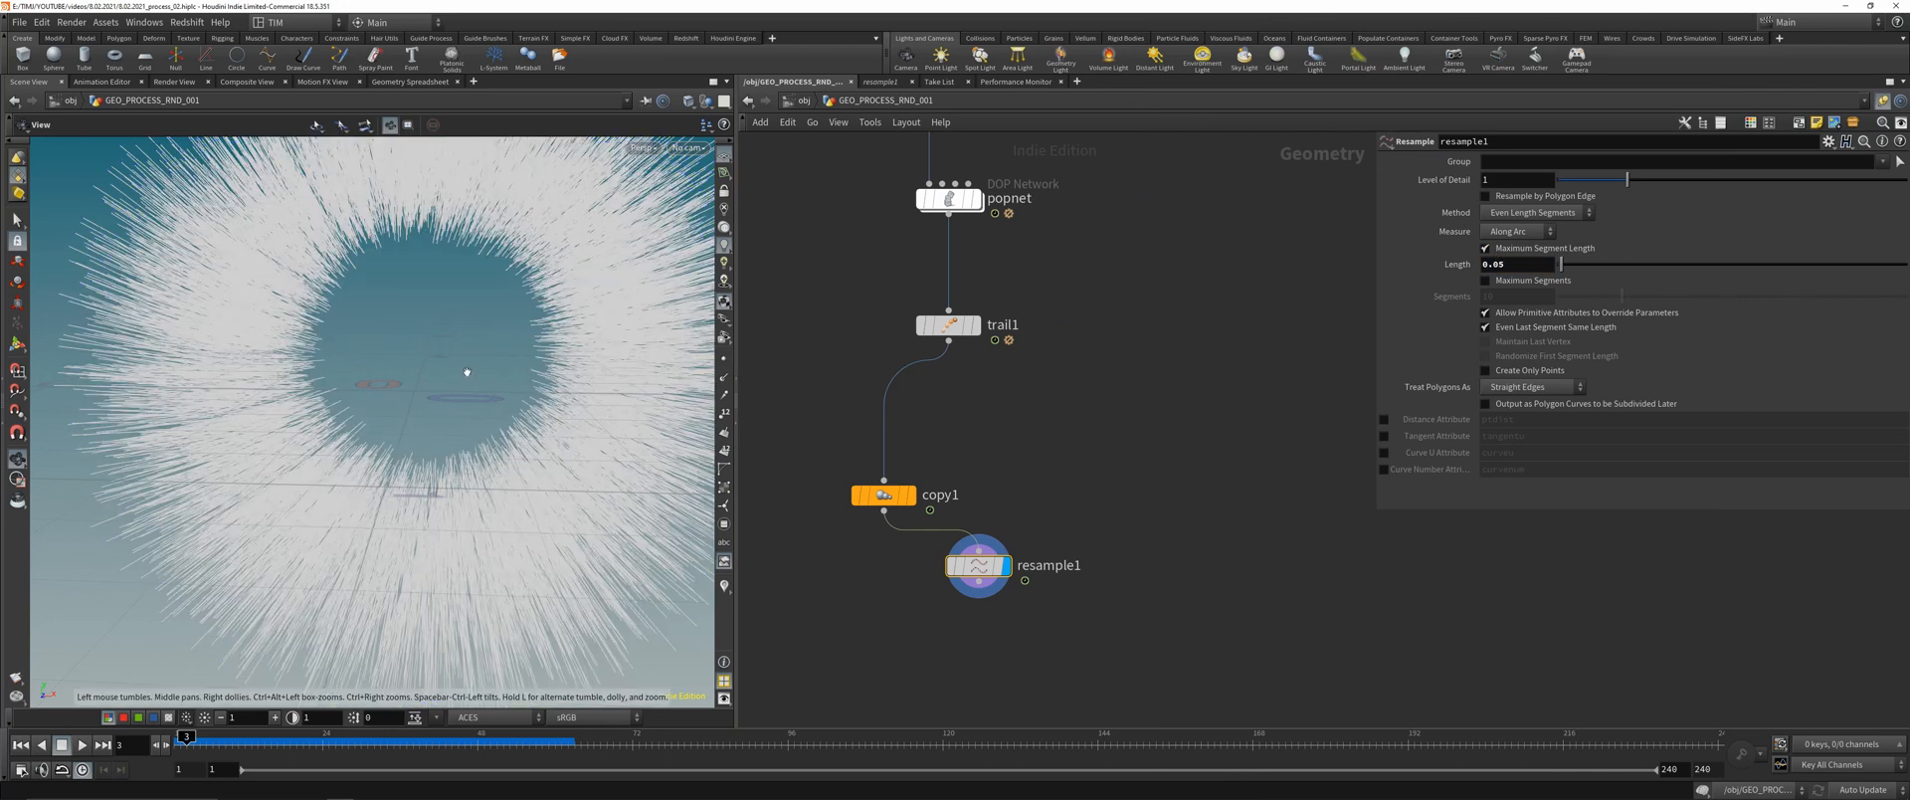
{"action": "left_click_drag", "start_coordinate": [465, 371], "coordinate": [413, 373]}
- Add a PolyWire node below resample1, fed by its output
{"action": "middle_click_drag", "start_coordinate": [1023, 652], "coordinate": [1013, 530]}
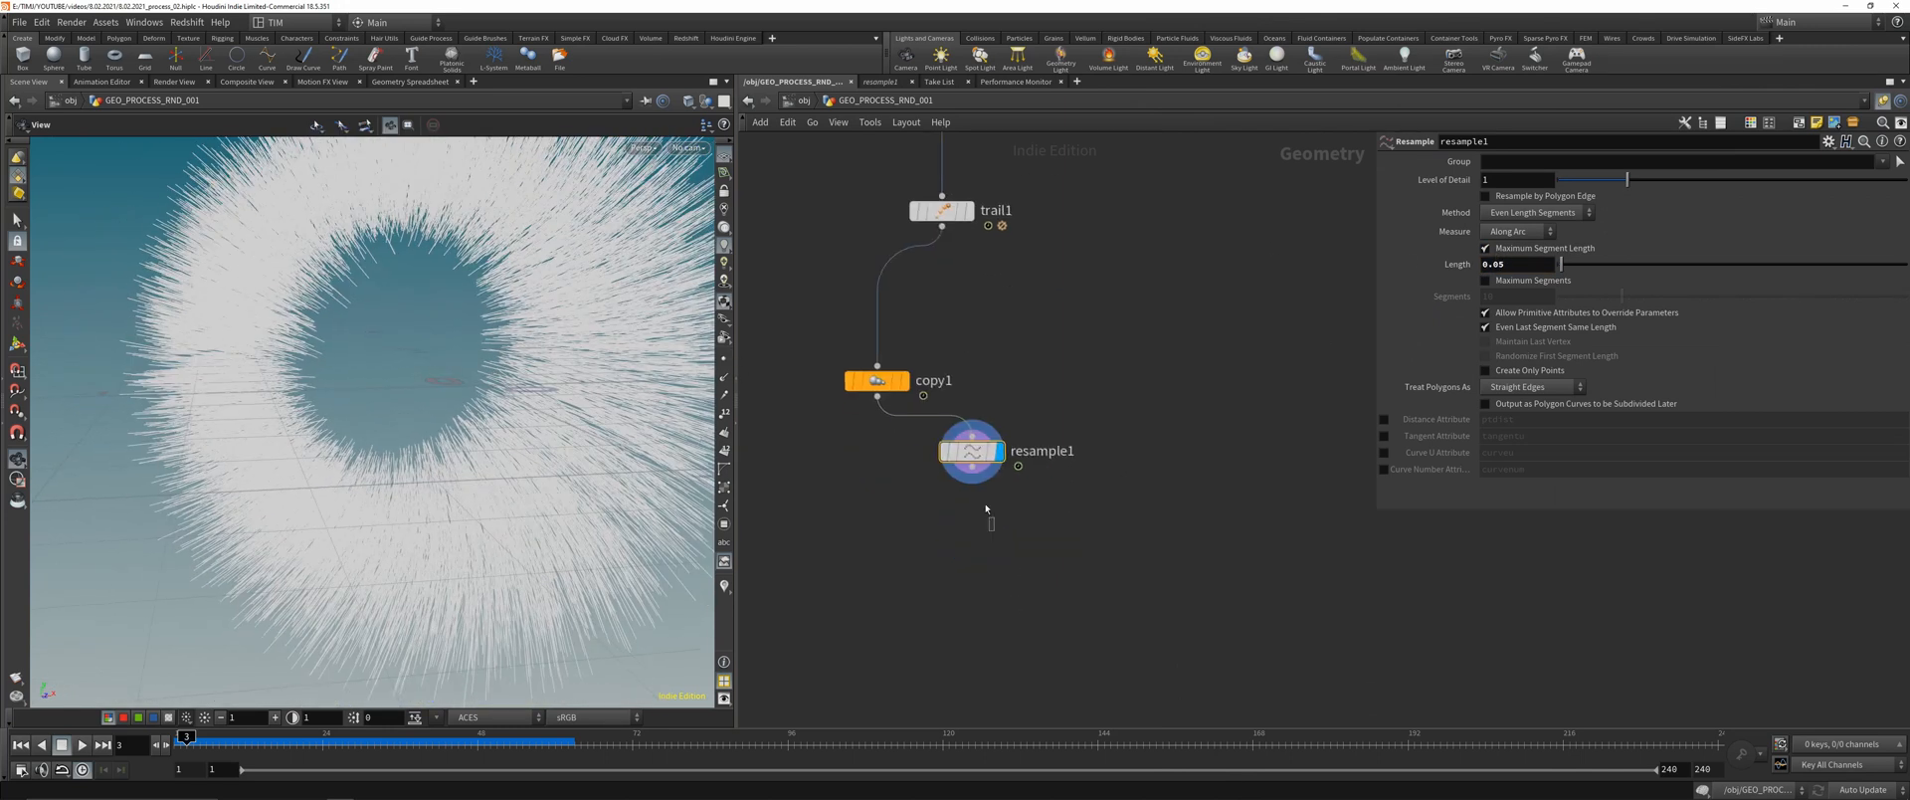
{"action": "key", "text": "Tab"}
{"action": "type", "text": "wire"}
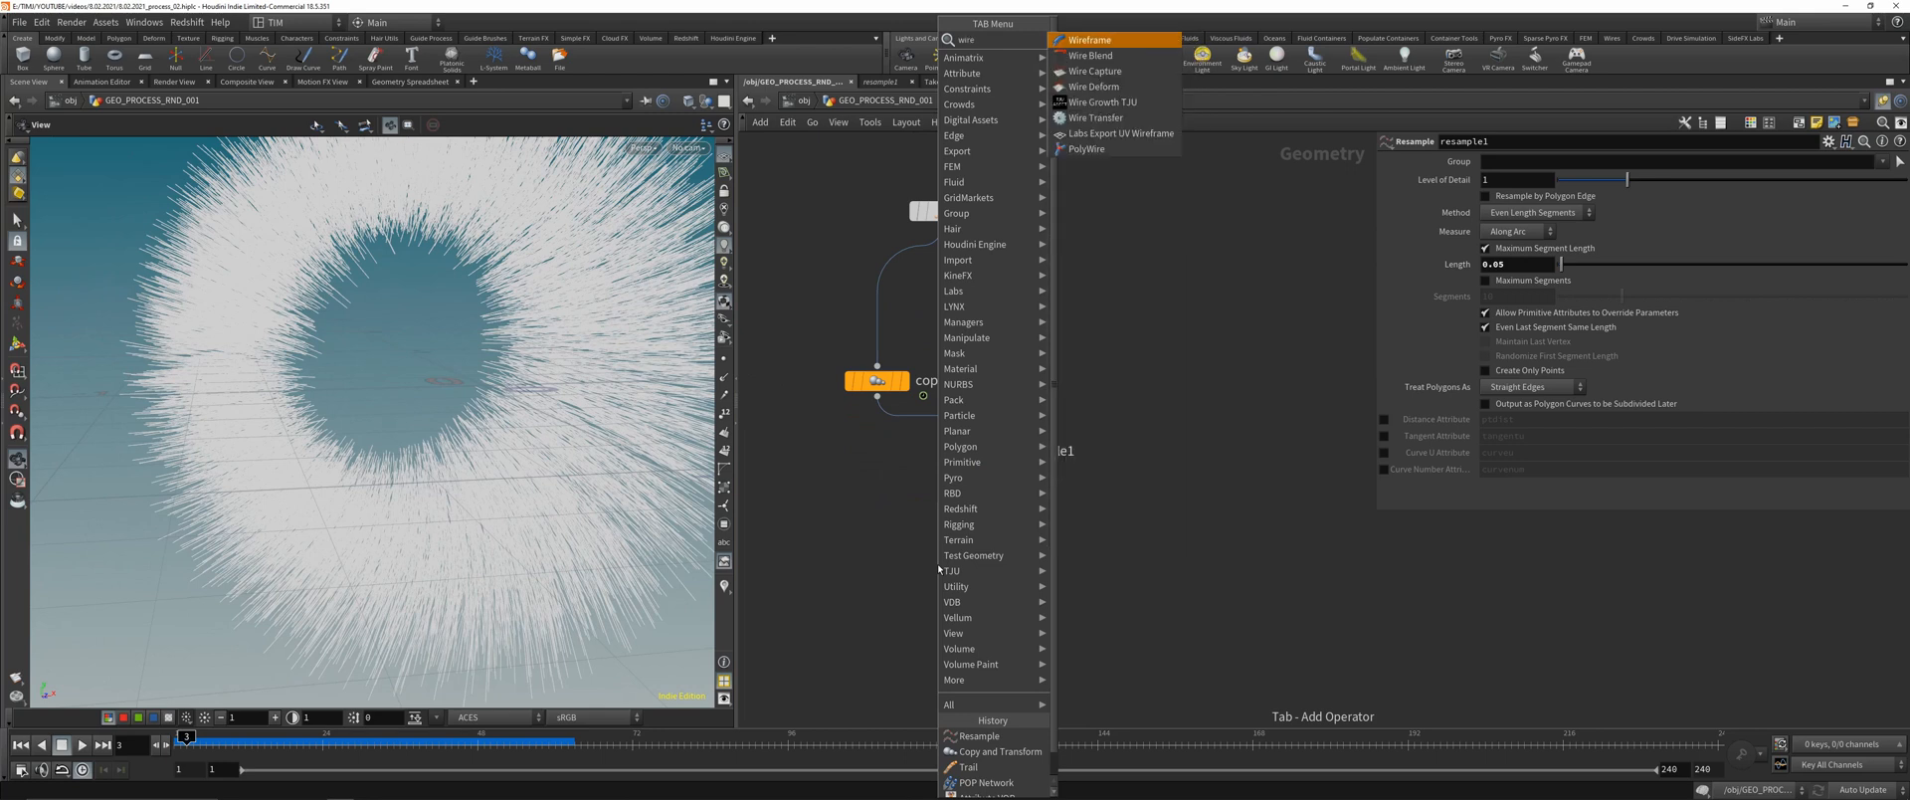
{"action": "key", "text": "Down"}
{"action": "key", "text": "Down"}
{"action": "key", "text": "Down"}
{"action": "key", "text": "Down"}
{"action": "key", "text": "Down"}
{"action": "key", "text": "Down"}
{"action": "key", "text": "Return"}
{"action": "left_click", "coordinate": [938, 564]}
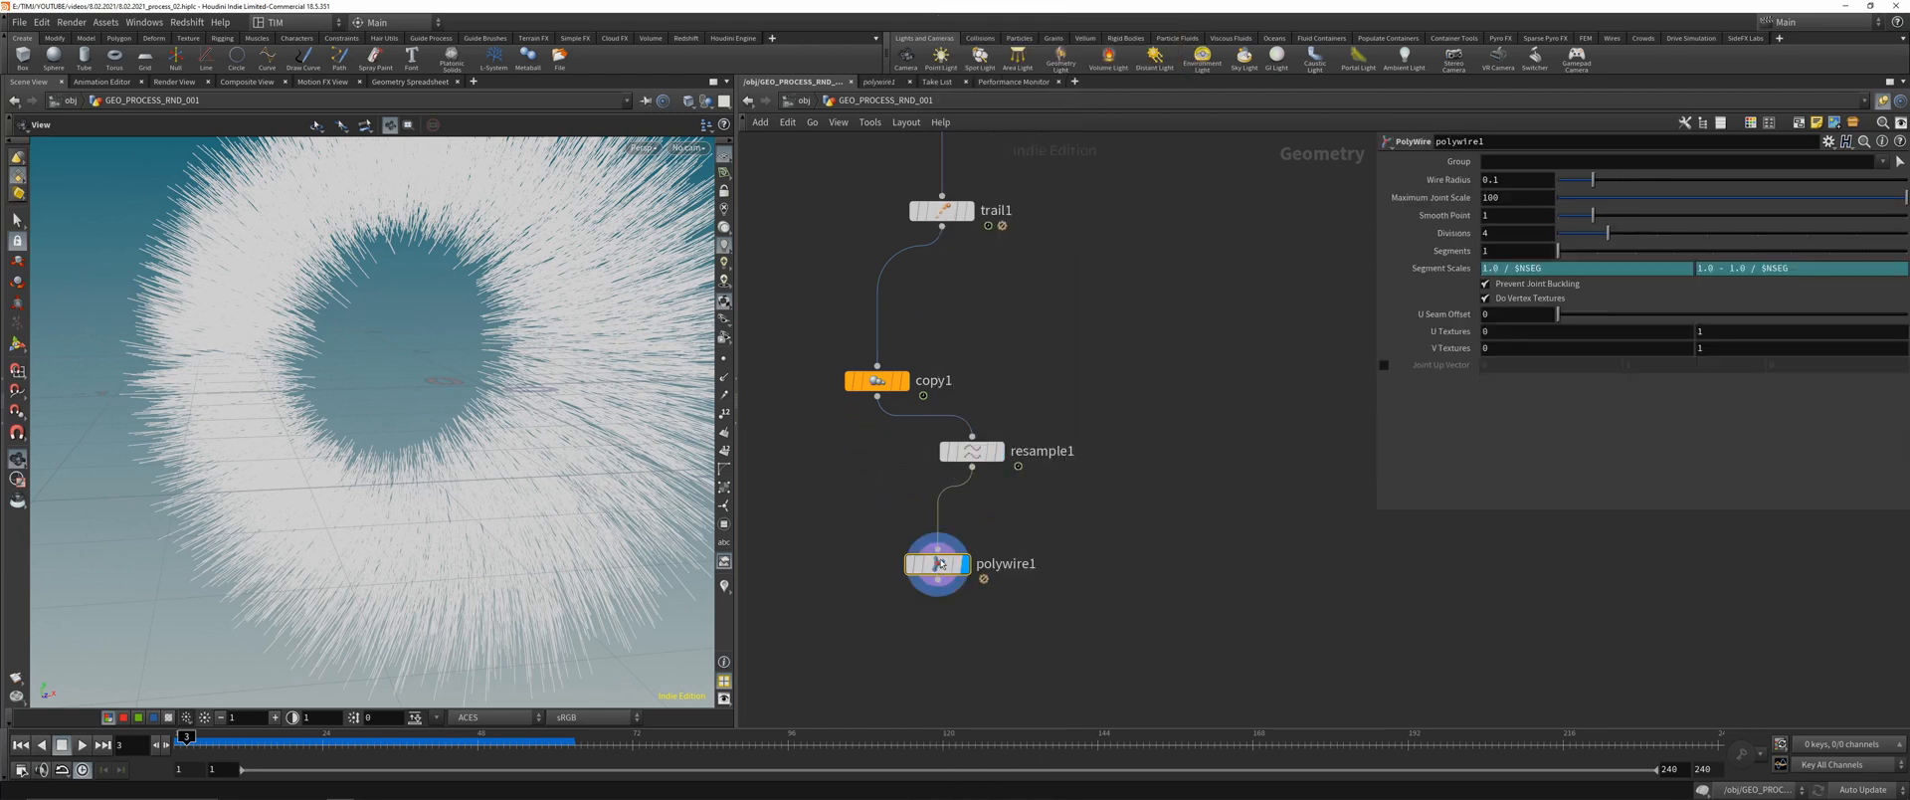
- Set the PolyWire's wire radius to 0.015 and view the resulting tubes from the side
{"action": "left_click_drag", "start_coordinate": [397, 402], "coordinate": [825, 337]}
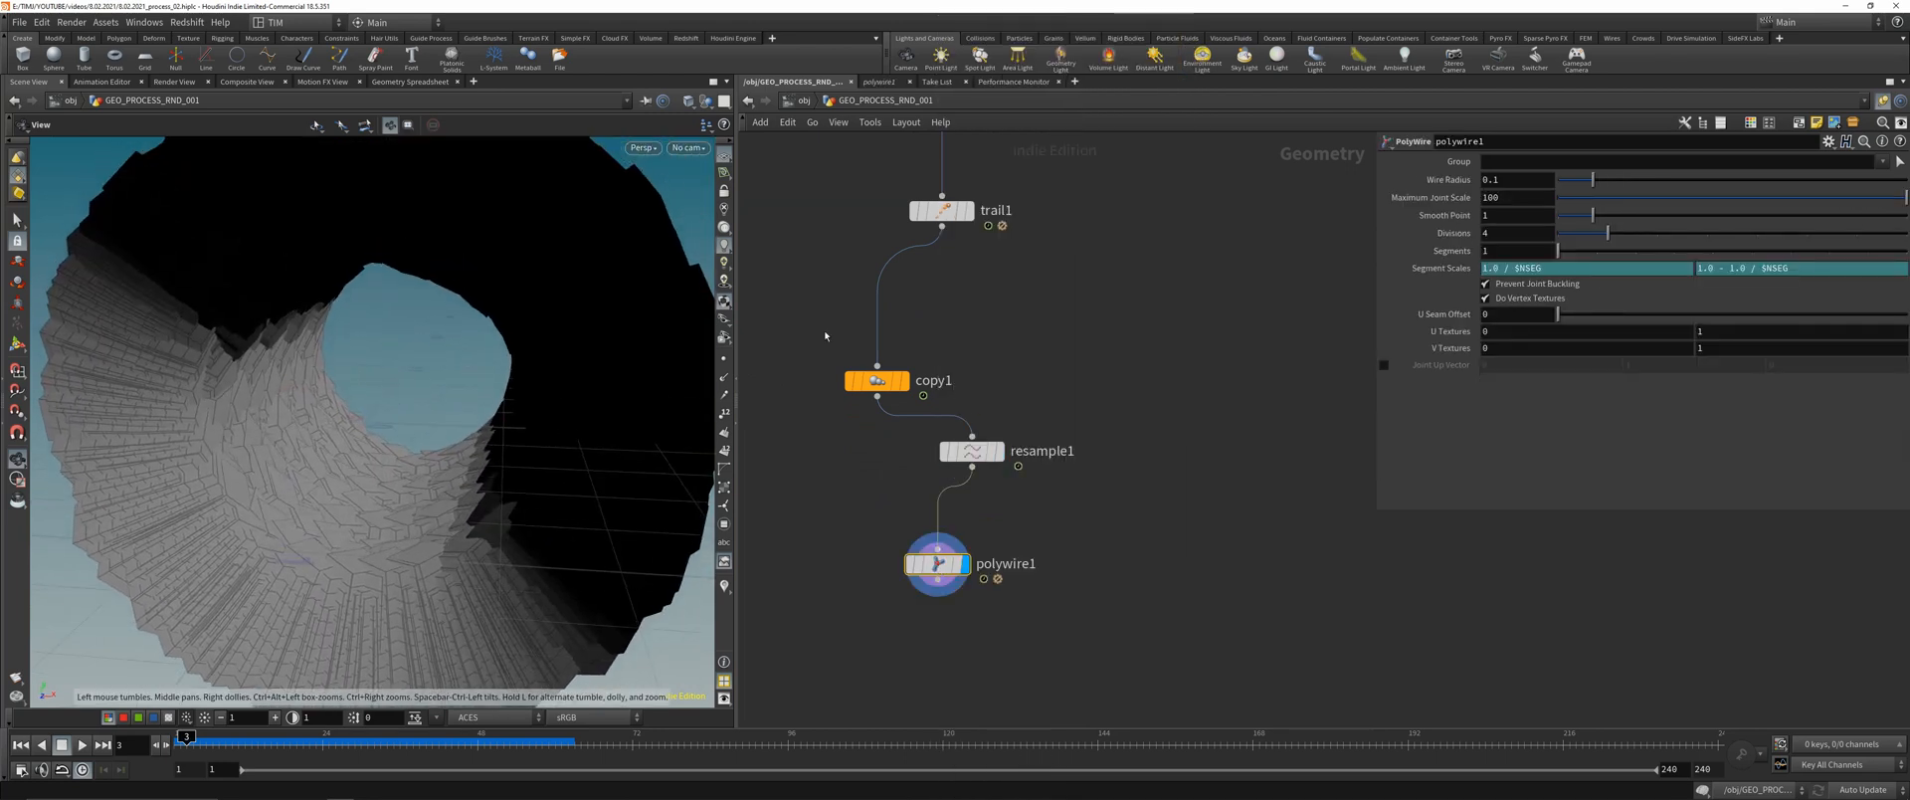
{"action": "left_click", "coordinate": [1507, 178]}
{"action": "key", "text": "BackSpace"}
{"action": "type", "text": "01"}
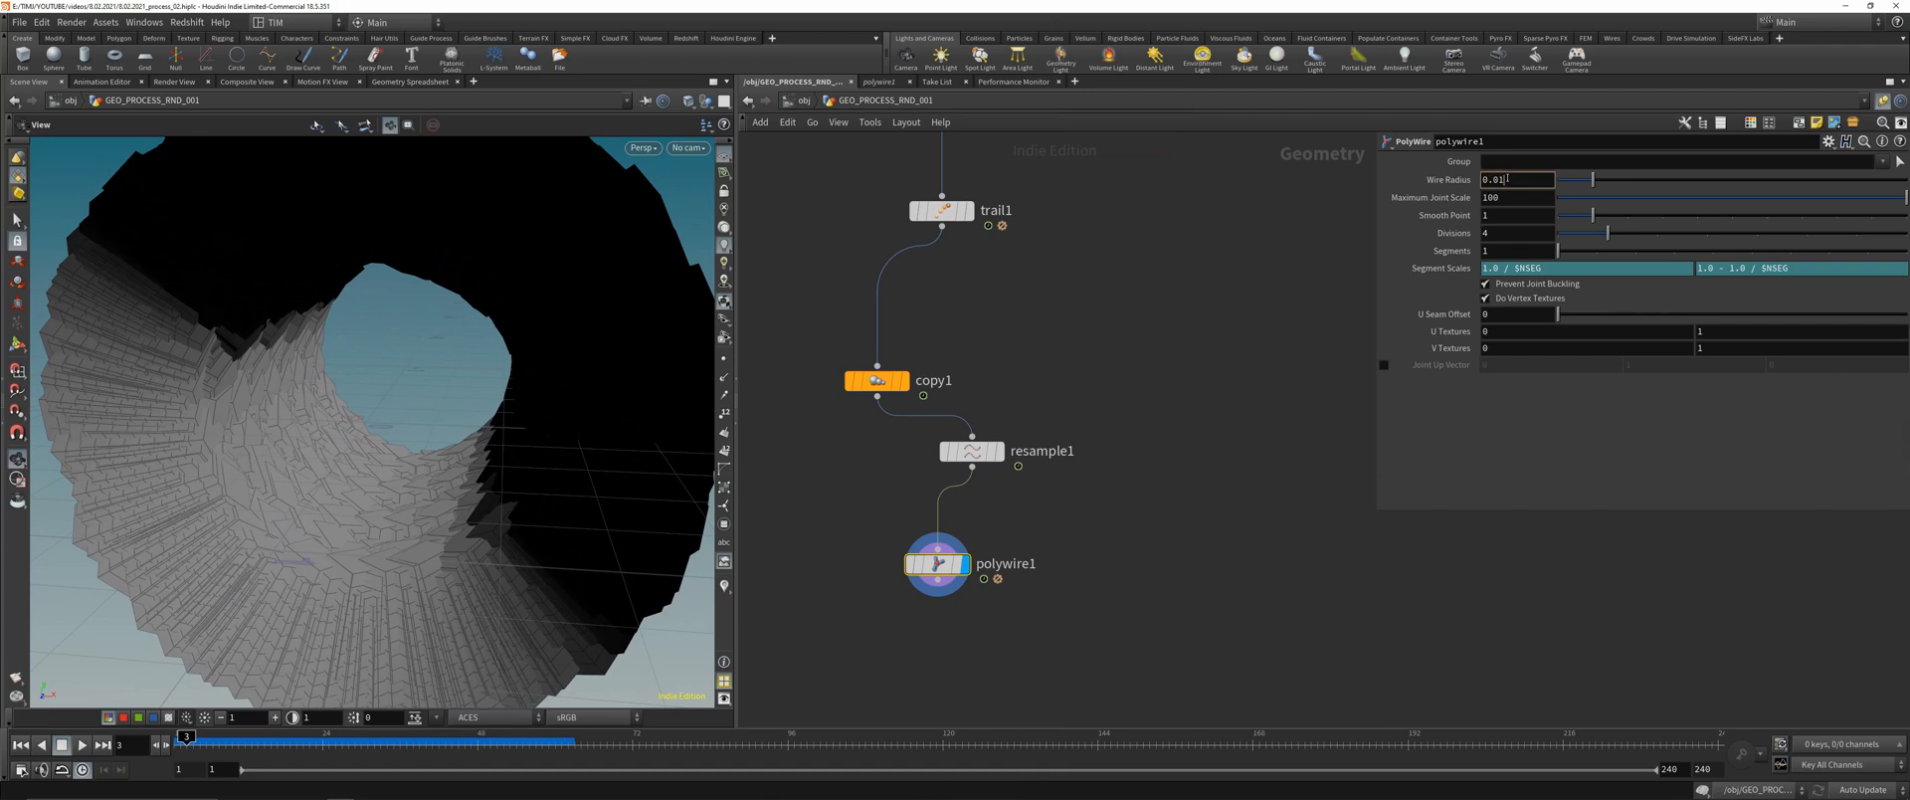
{"action": "type", "text": "5"}
{"action": "key", "text": "Return"}
{"action": "left_click_drag", "start_coordinate": [538, 408], "coordinate": [273, 437]}
- Display copy1 and set its total number to 40 and its Z translation to about -0.034
{"action": "left_click", "coordinate": [877, 381]}
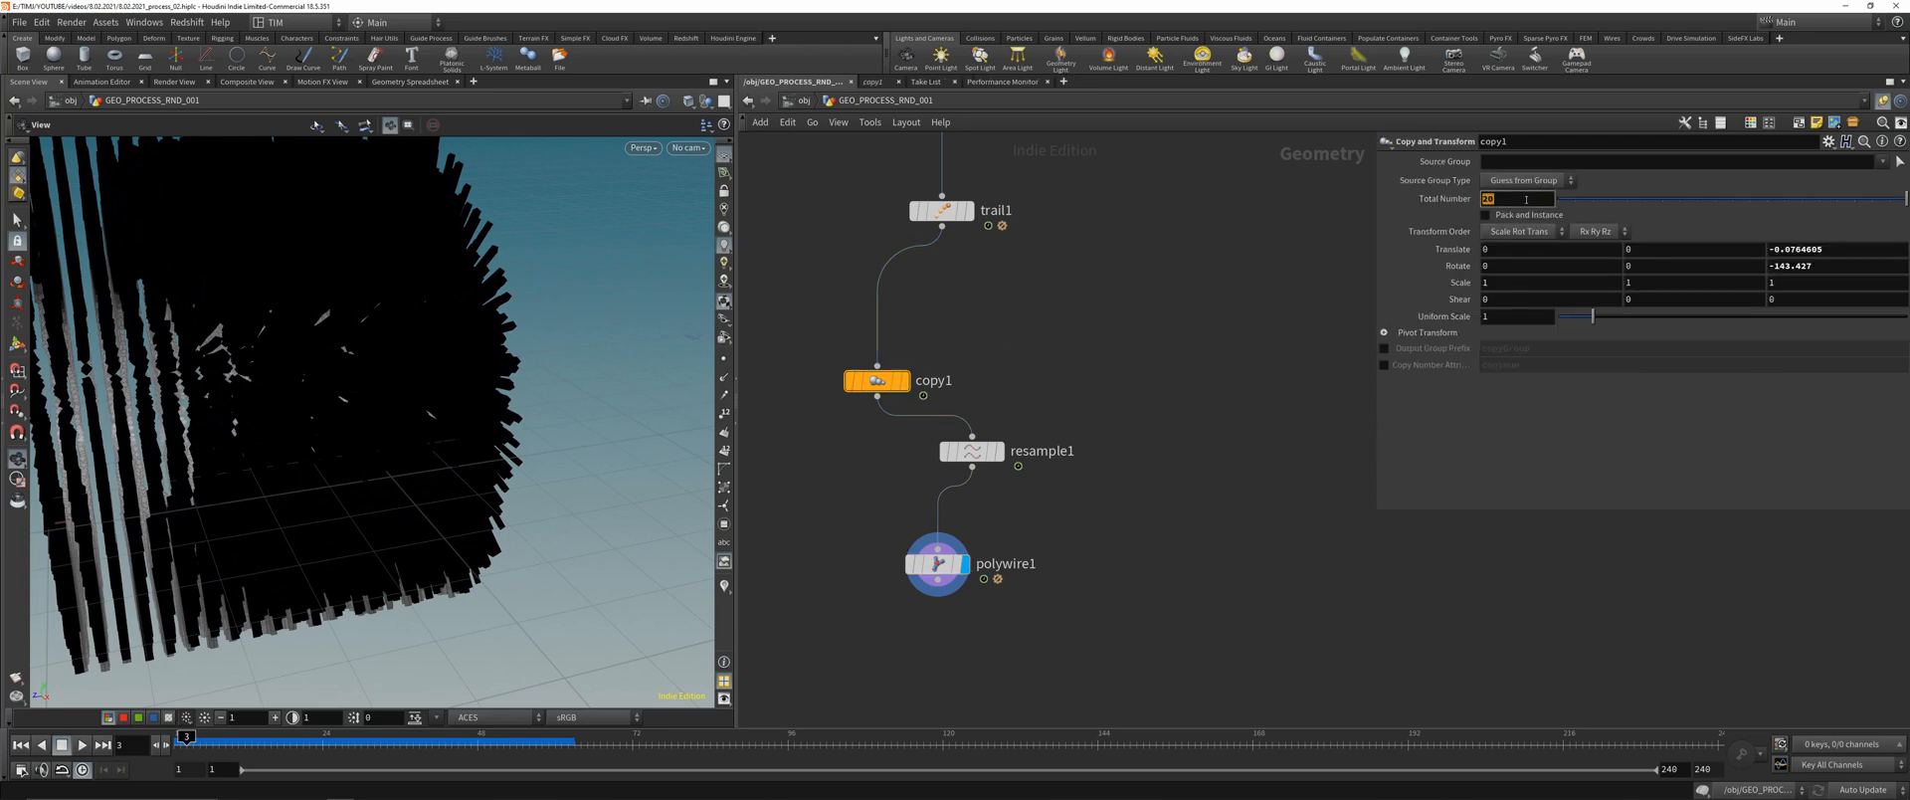
{"action": "left_click", "coordinate": [902, 381]}
{"action": "key", "text": "h"}
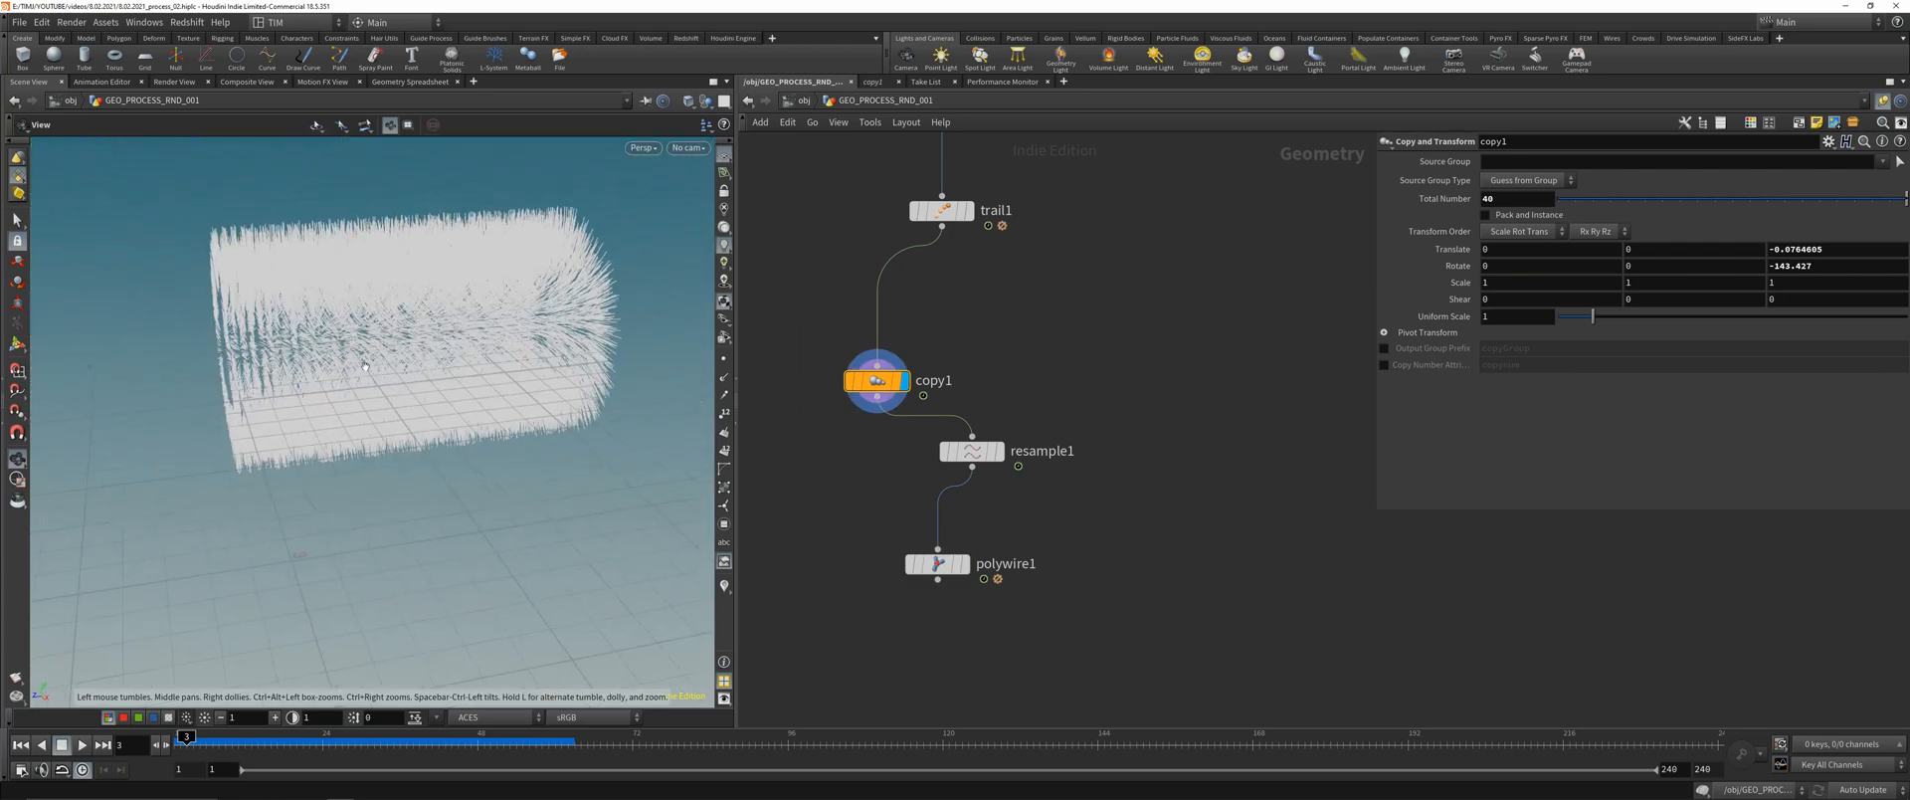
{"action": "key", "text": "Return"}
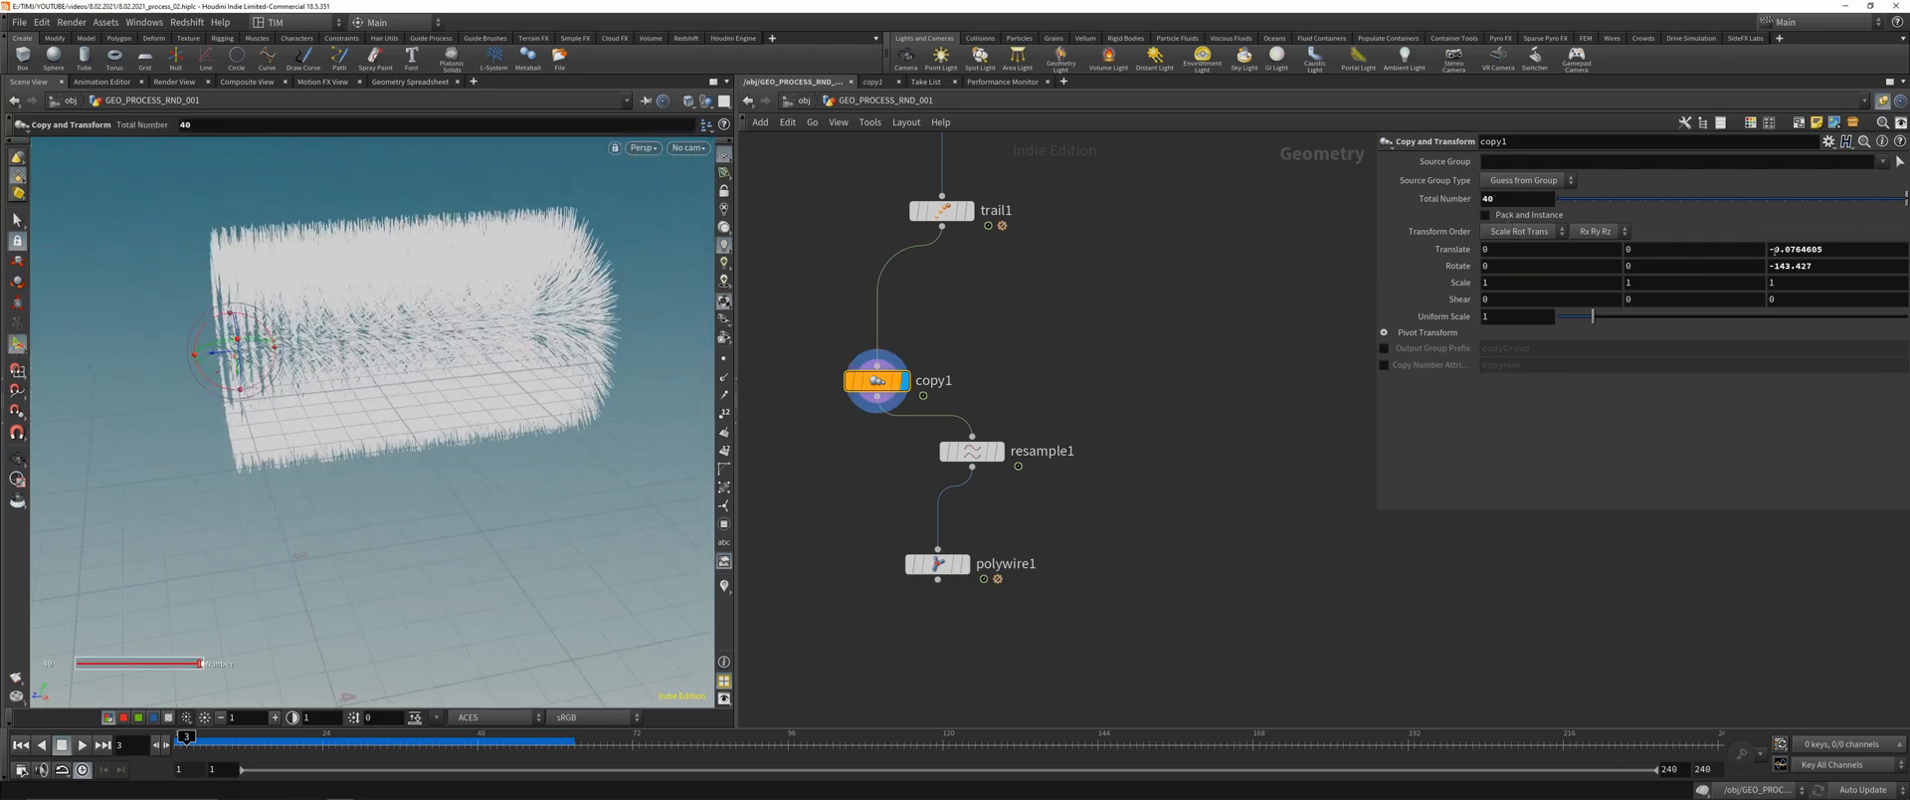
{"action": "middle_click_drag", "start_coordinate": [1776, 251], "coordinate": [1878, 294]}
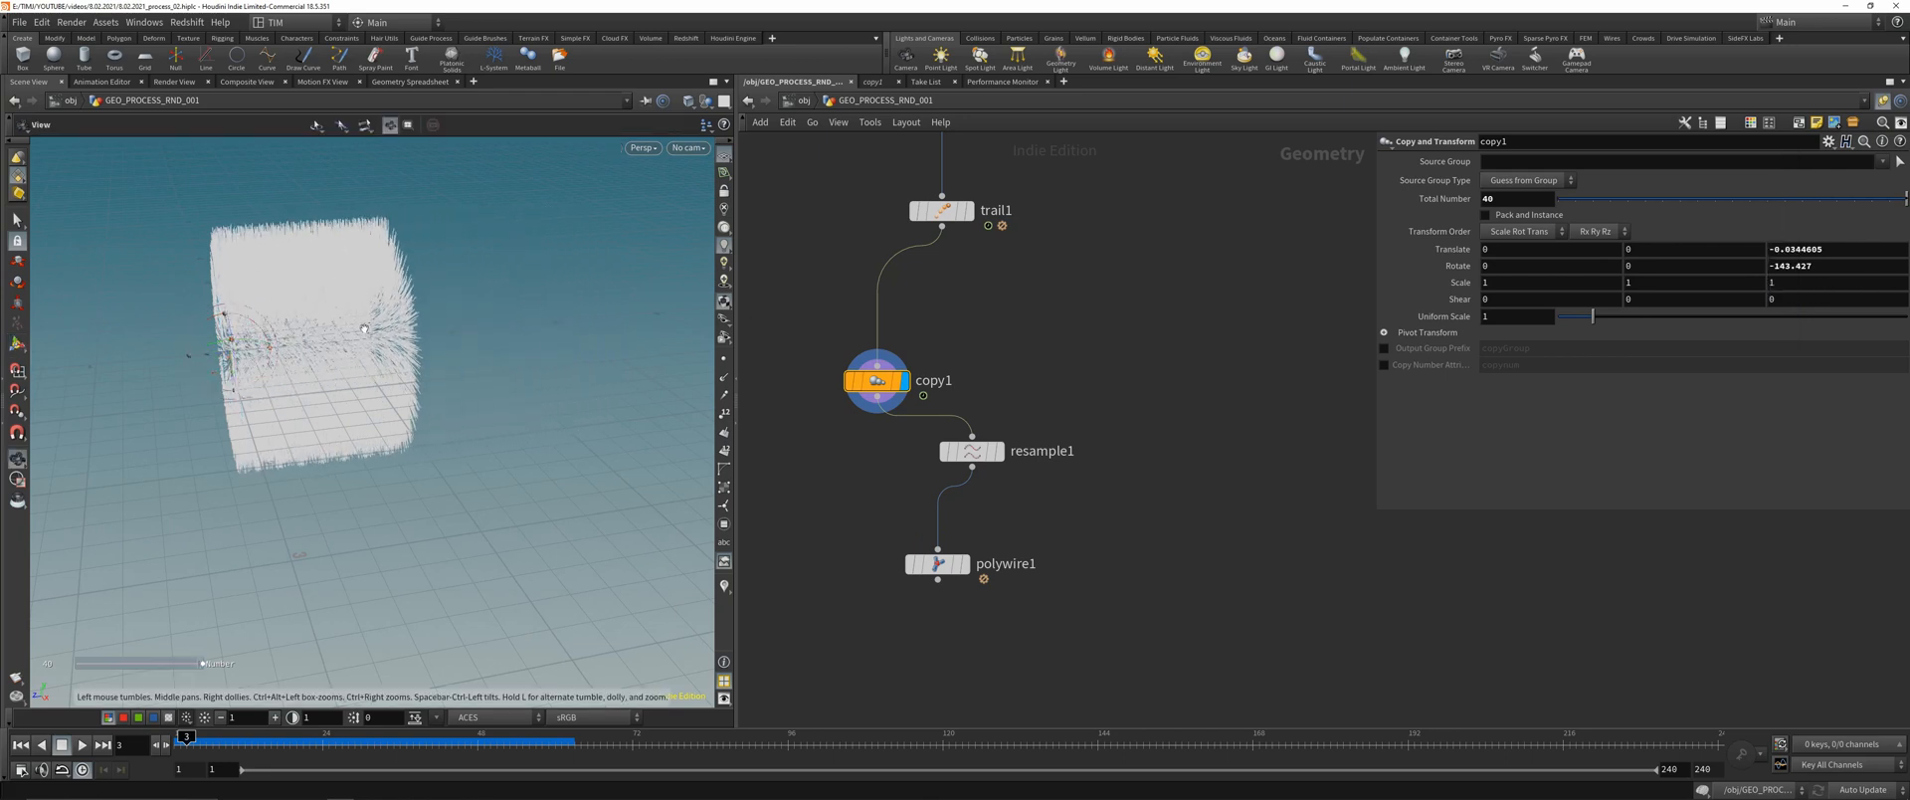
{"action": "left_click_drag", "start_coordinate": [428, 334], "coordinate": [311, 328], "text": "alt"}
{"action": "right_click_drag", "start_coordinate": [311, 328], "coordinate": [398, 261], "text": "alt"}
{"action": "left_click_drag", "start_coordinate": [398, 261], "coordinate": [487, 283], "text": "alt"}
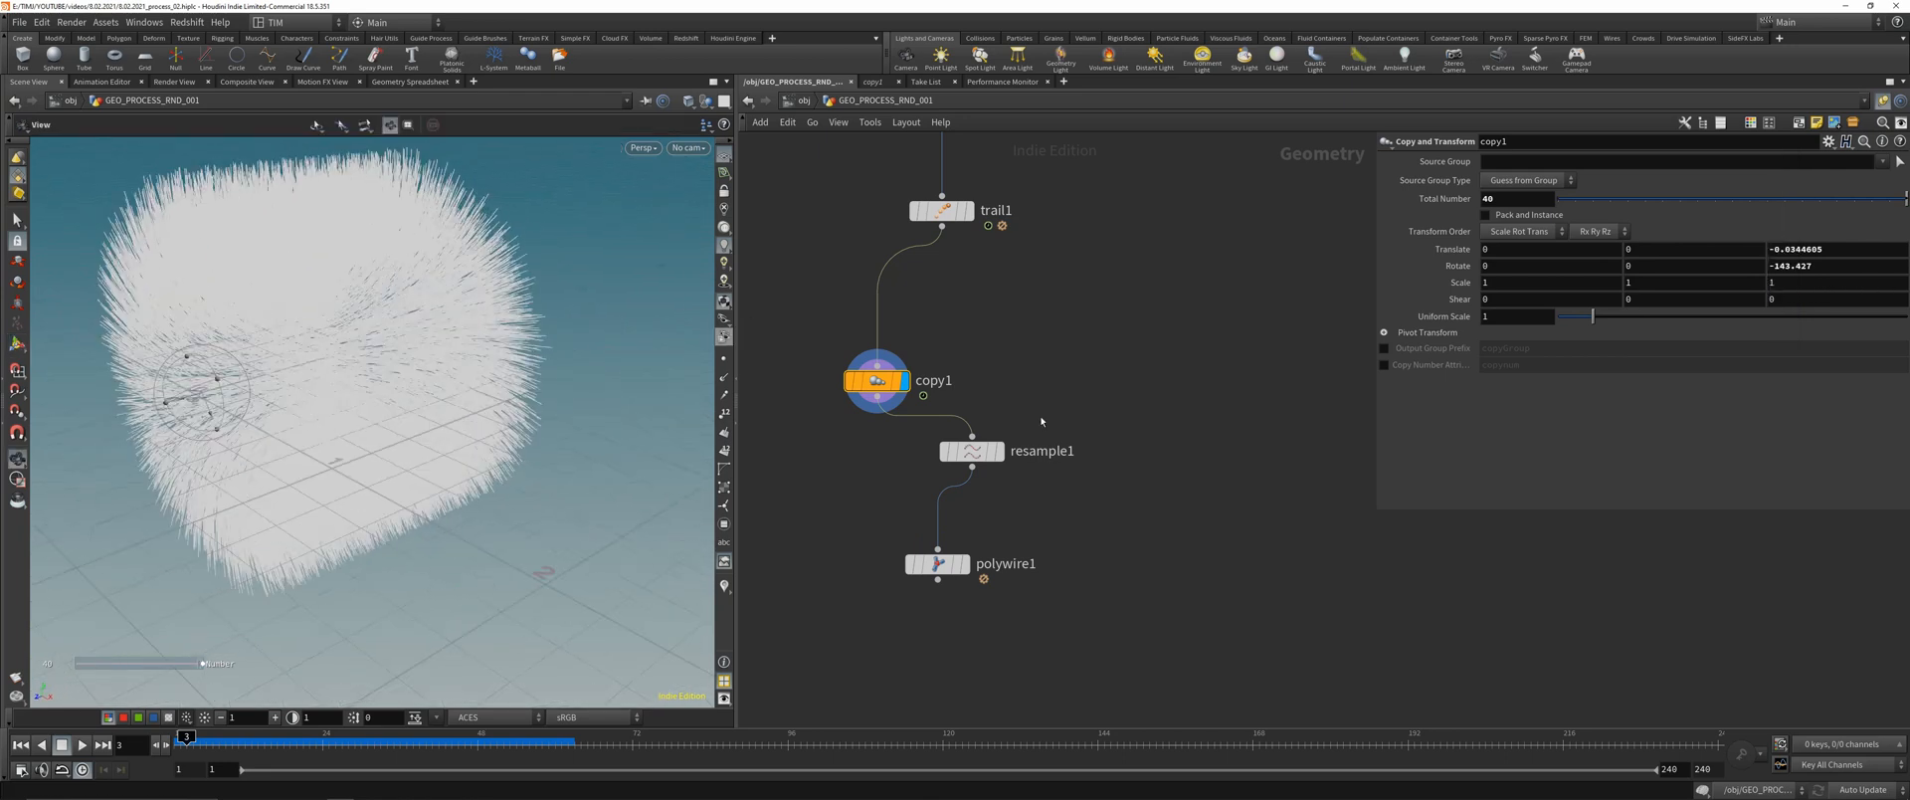
- Display resample1 and polywire1 in turn and examine the wires through the ring's opening
{"action": "left_click_drag", "start_coordinate": [884, 433], "coordinate": [1051, 484]}
{"action": "key", "text": "r"}
{"action": "left_click_drag", "start_coordinate": [878, 529], "coordinate": [1009, 602]}
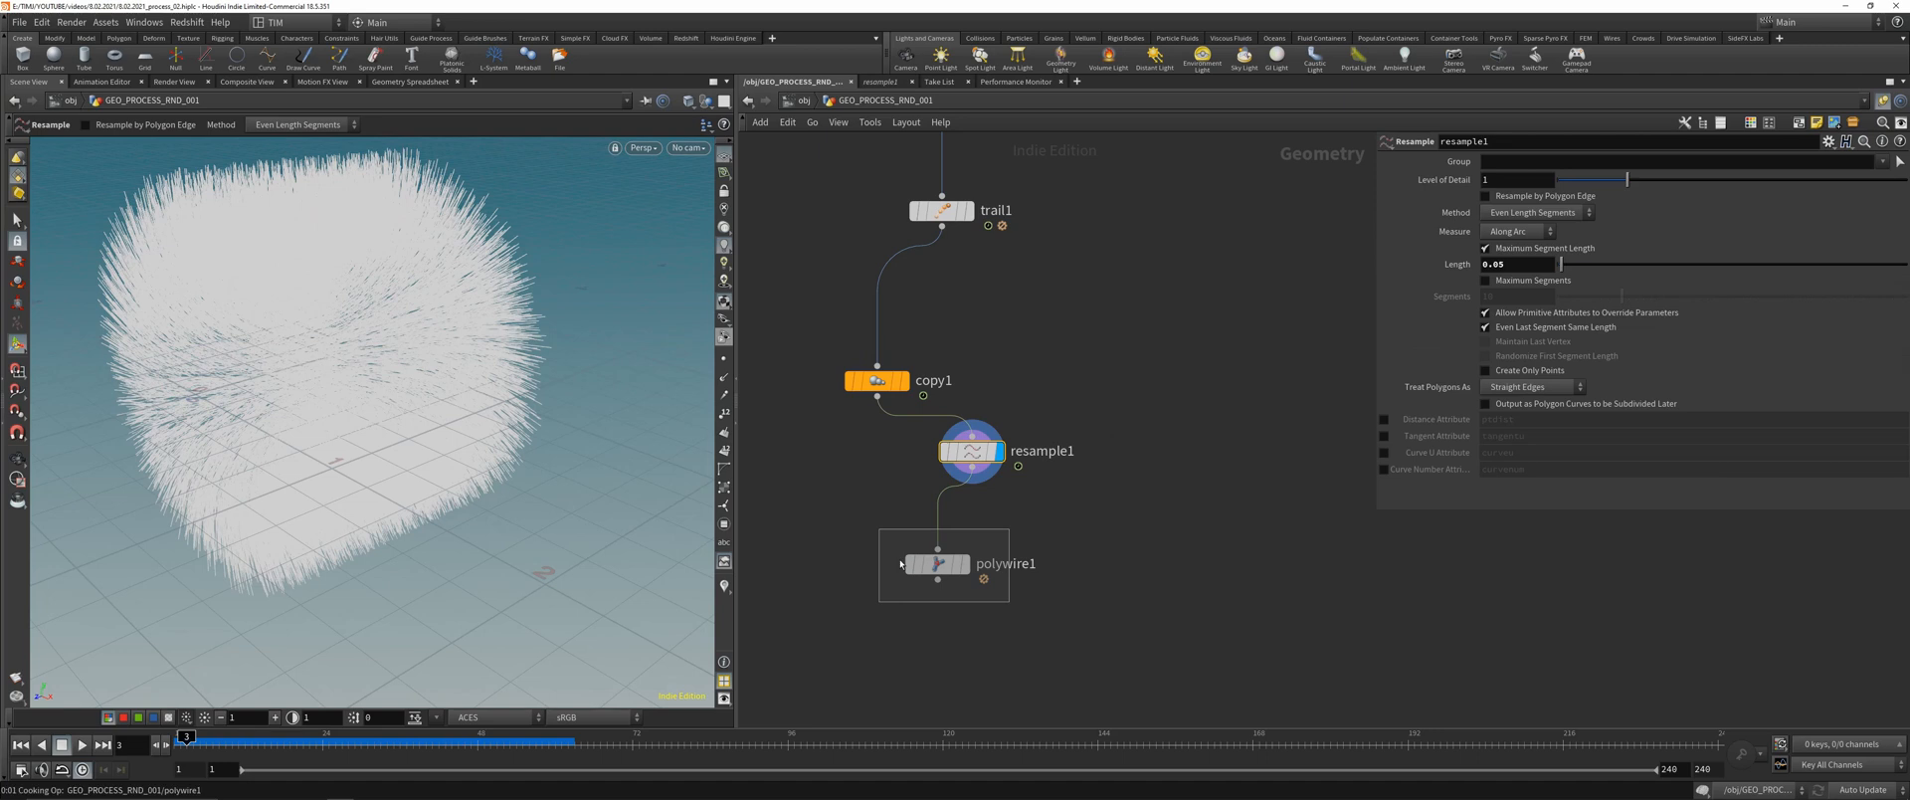
{"action": "key", "text": "r"}
{"action": "left_click_drag", "start_coordinate": [249, 370], "coordinate": [495, 414], "text": "alt"}
{"action": "right_click_drag", "start_coordinate": [495, 414], "coordinate": [422, 478], "text": "alt"}
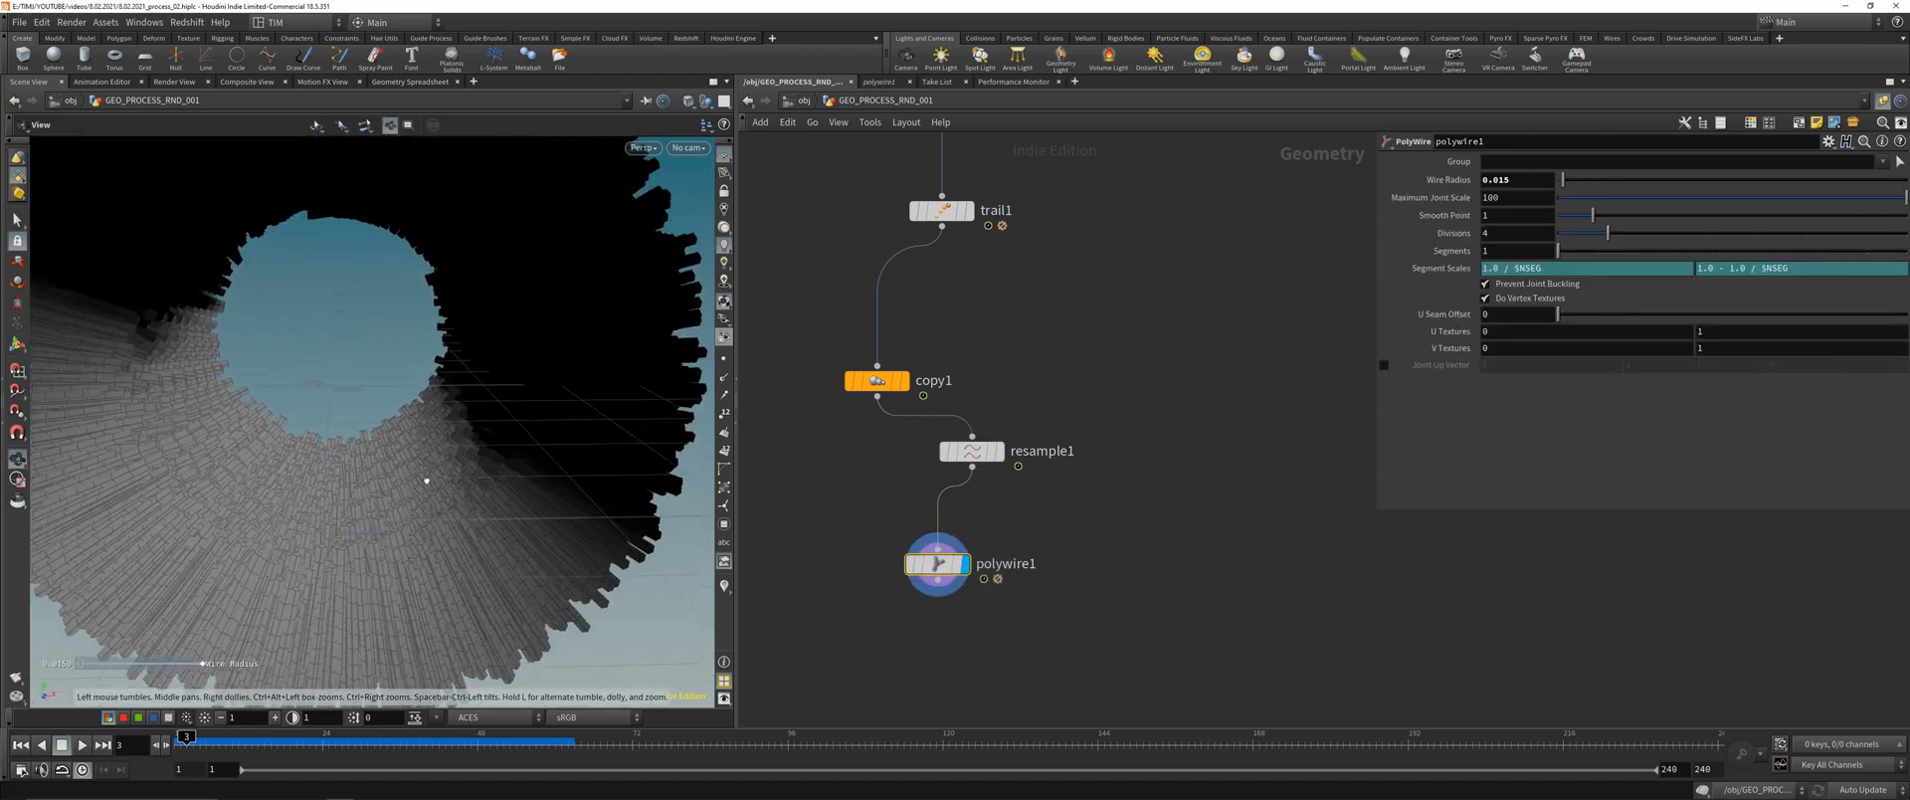
{"action": "left_click_drag", "start_coordinate": [422, 478], "coordinate": [398, 480], "text": "alt"}
- Display resample1, move polywire1 further below it, and enable the Curve U Attribute output as curveu
{"action": "left_click_drag", "start_coordinate": [875, 507], "coordinate": [1035, 430]}
{"action": "key", "text": "r"}
{"action": "left_click_drag", "start_coordinate": [940, 564], "coordinate": [937, 661]}
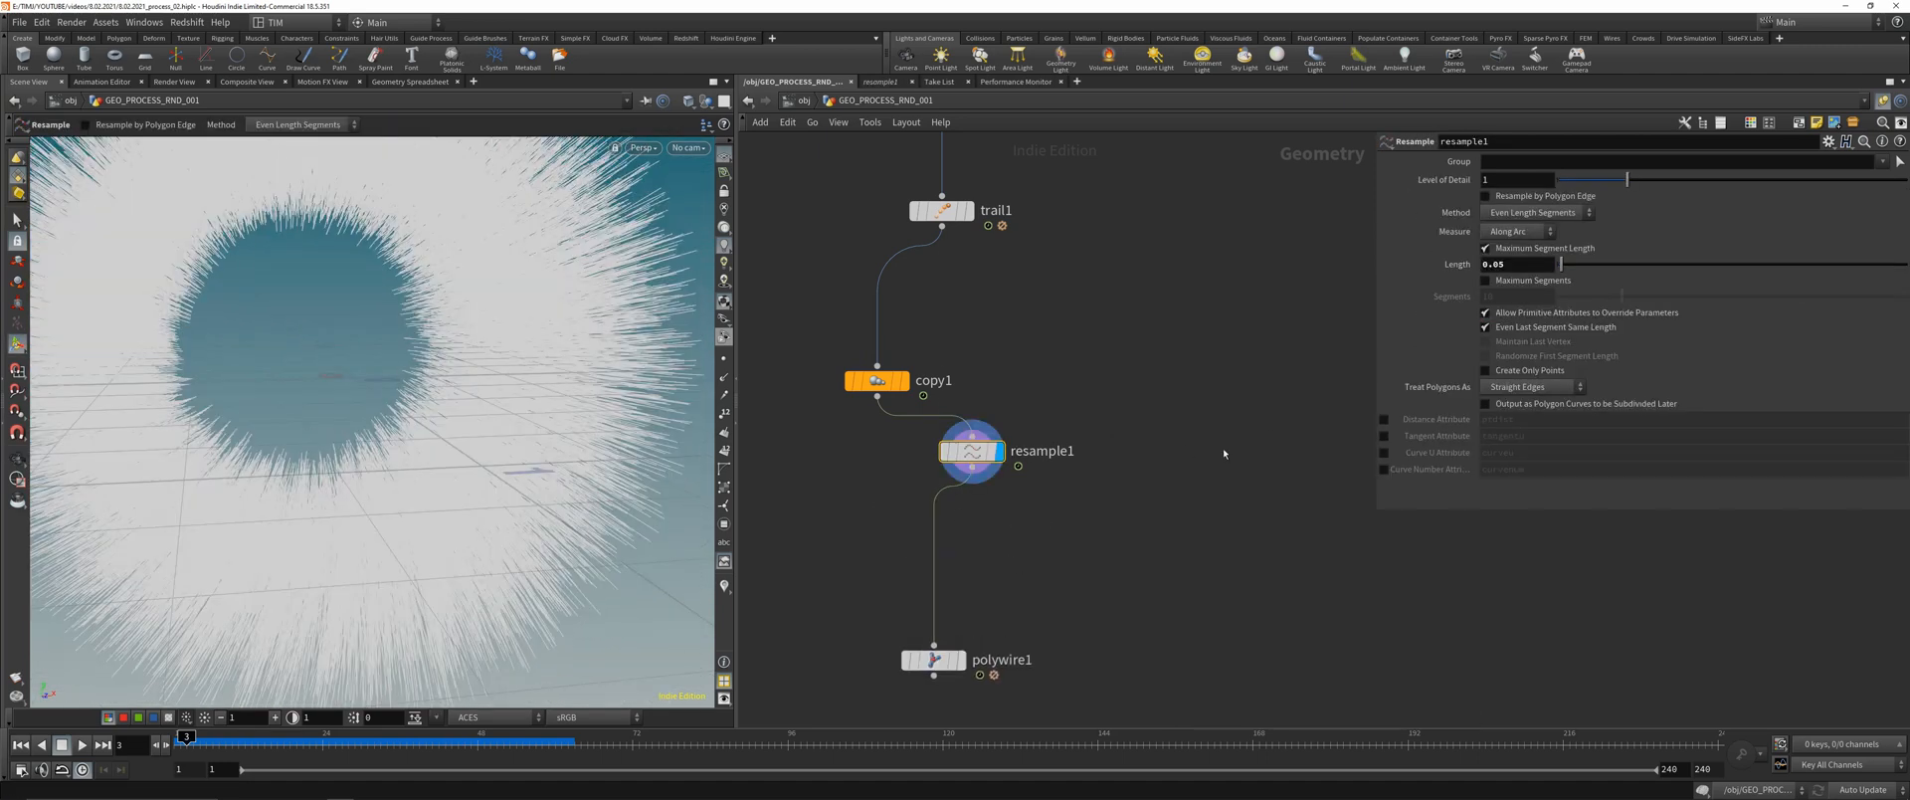
{"action": "left_click", "coordinate": [1384, 453]}
{"action": "middle_click_drag", "start_coordinate": [981, 453], "coordinate": [970, 363]}
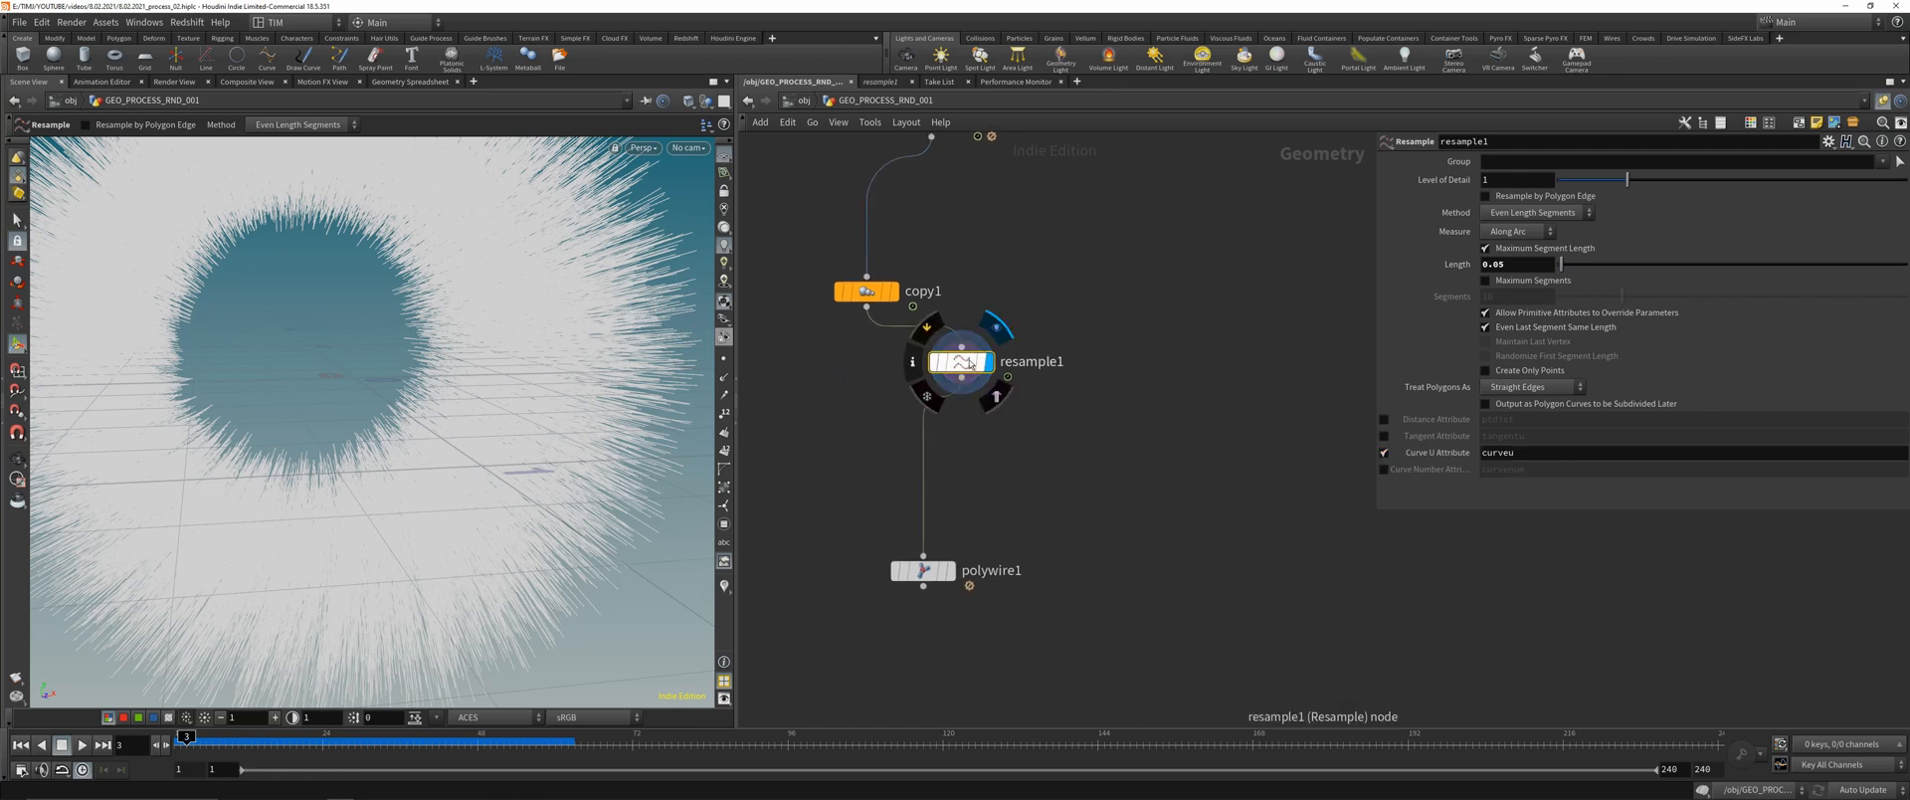
- Add an Attribute VOP on a separate branch from resample1 and display it
{"action": "left_click_drag", "start_coordinate": [970, 363], "coordinate": [973, 398]}
{"action": "key", "text": "Tab"}
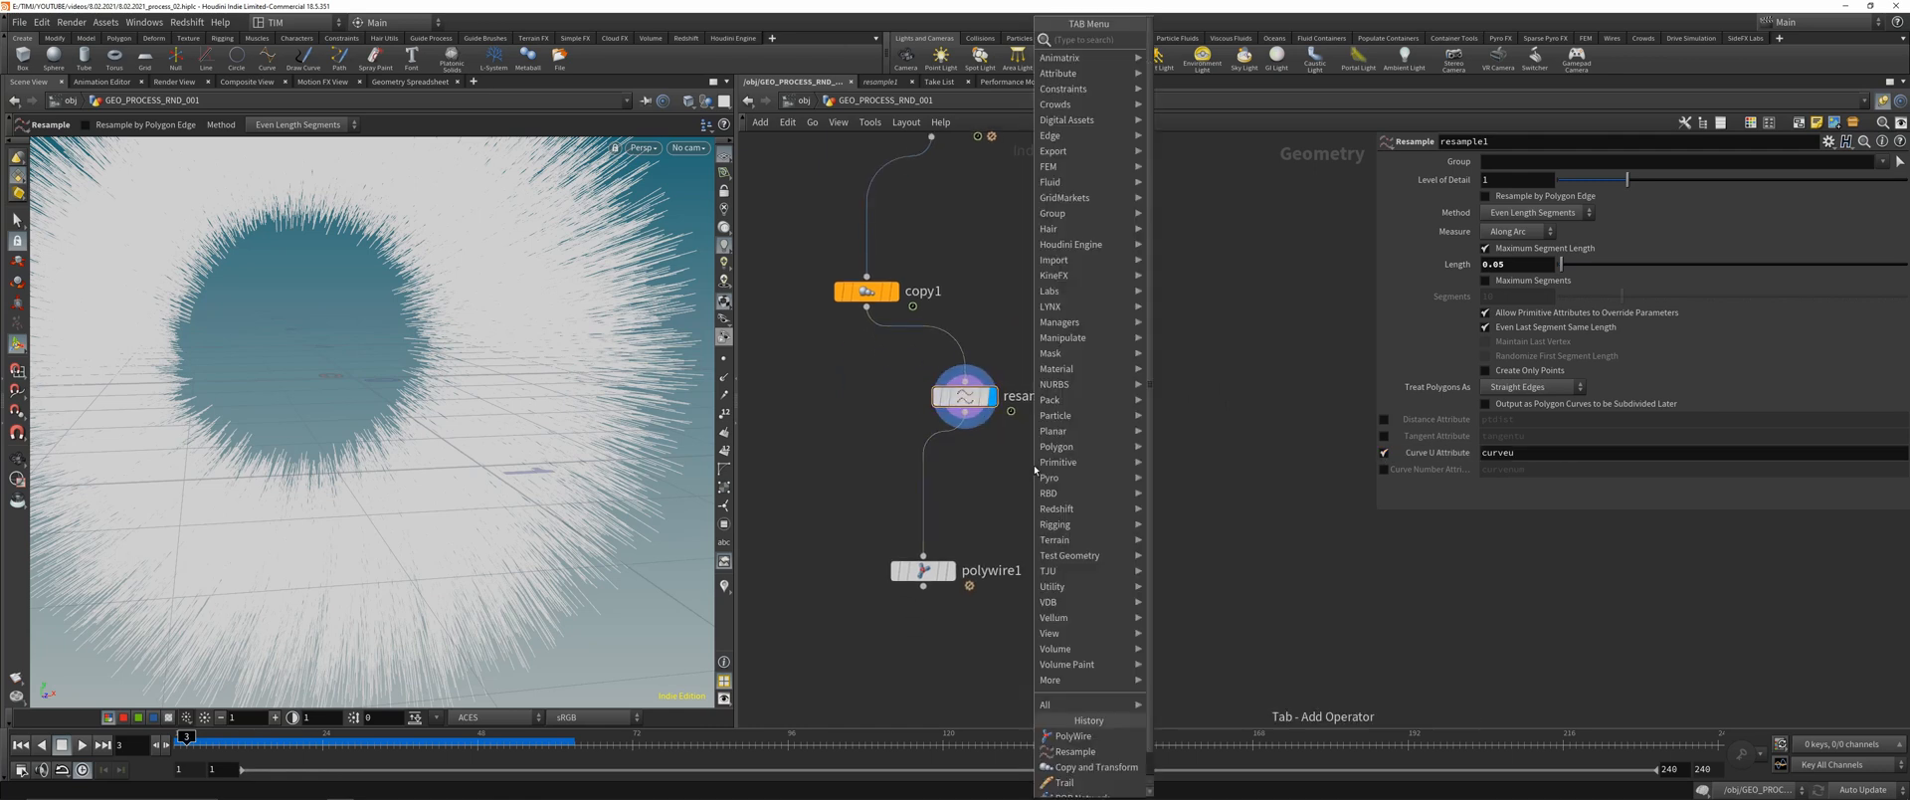
{"action": "type", "text": "vop"}
{"action": "left_click", "coordinate": [1185, 86]}
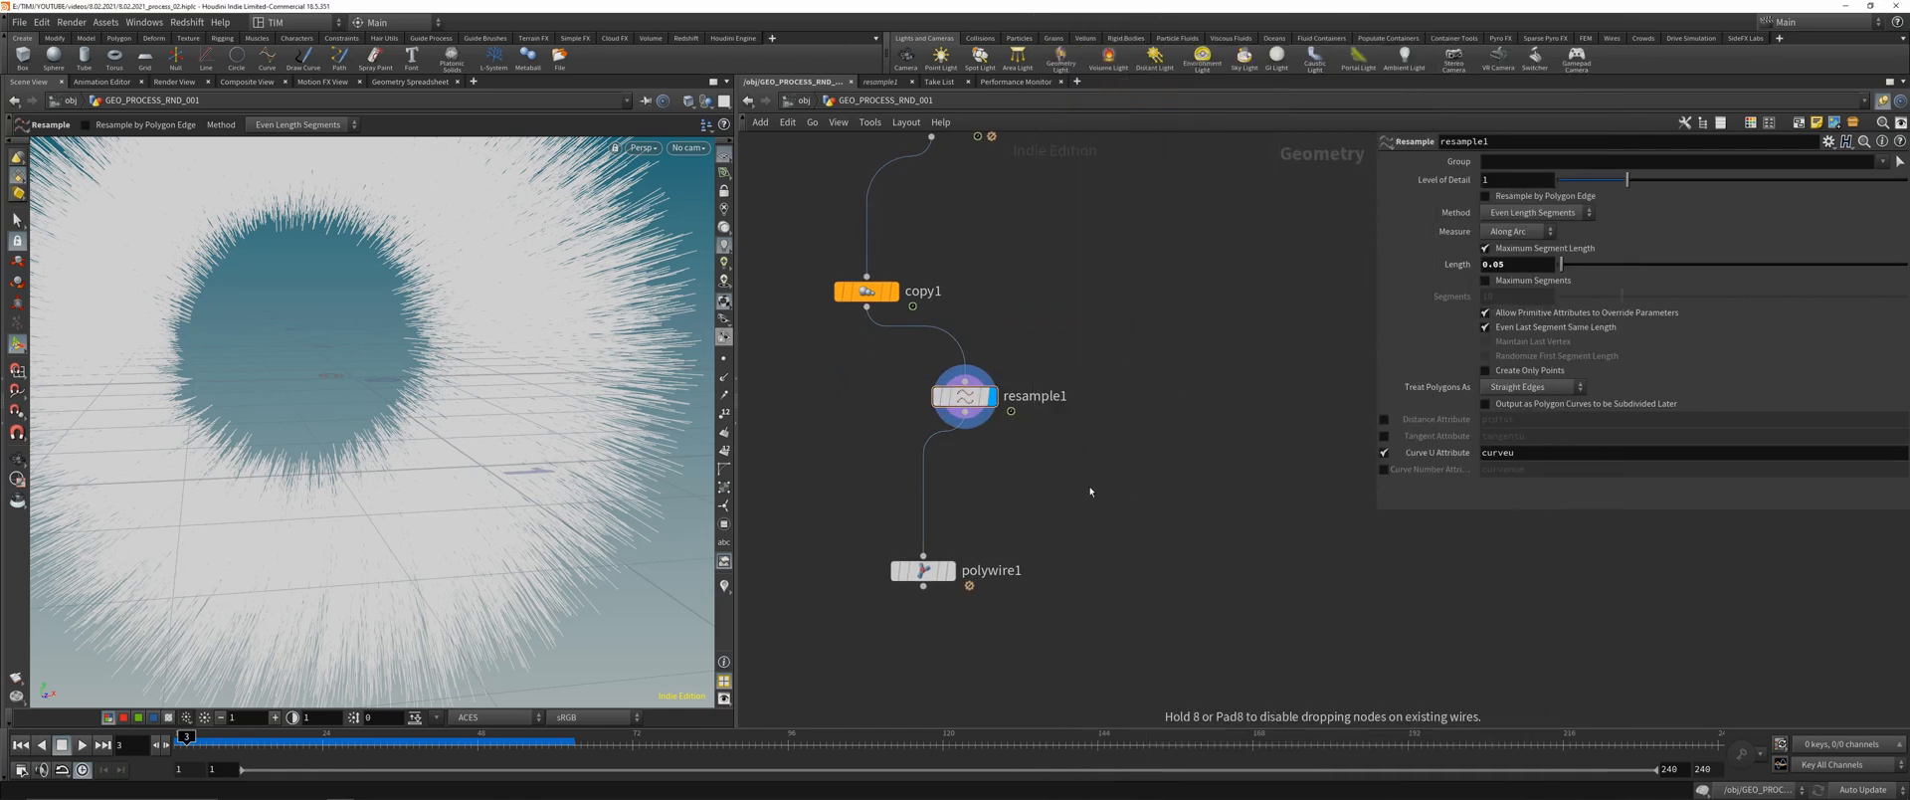
{"action": "left_click", "coordinate": [1083, 498]}
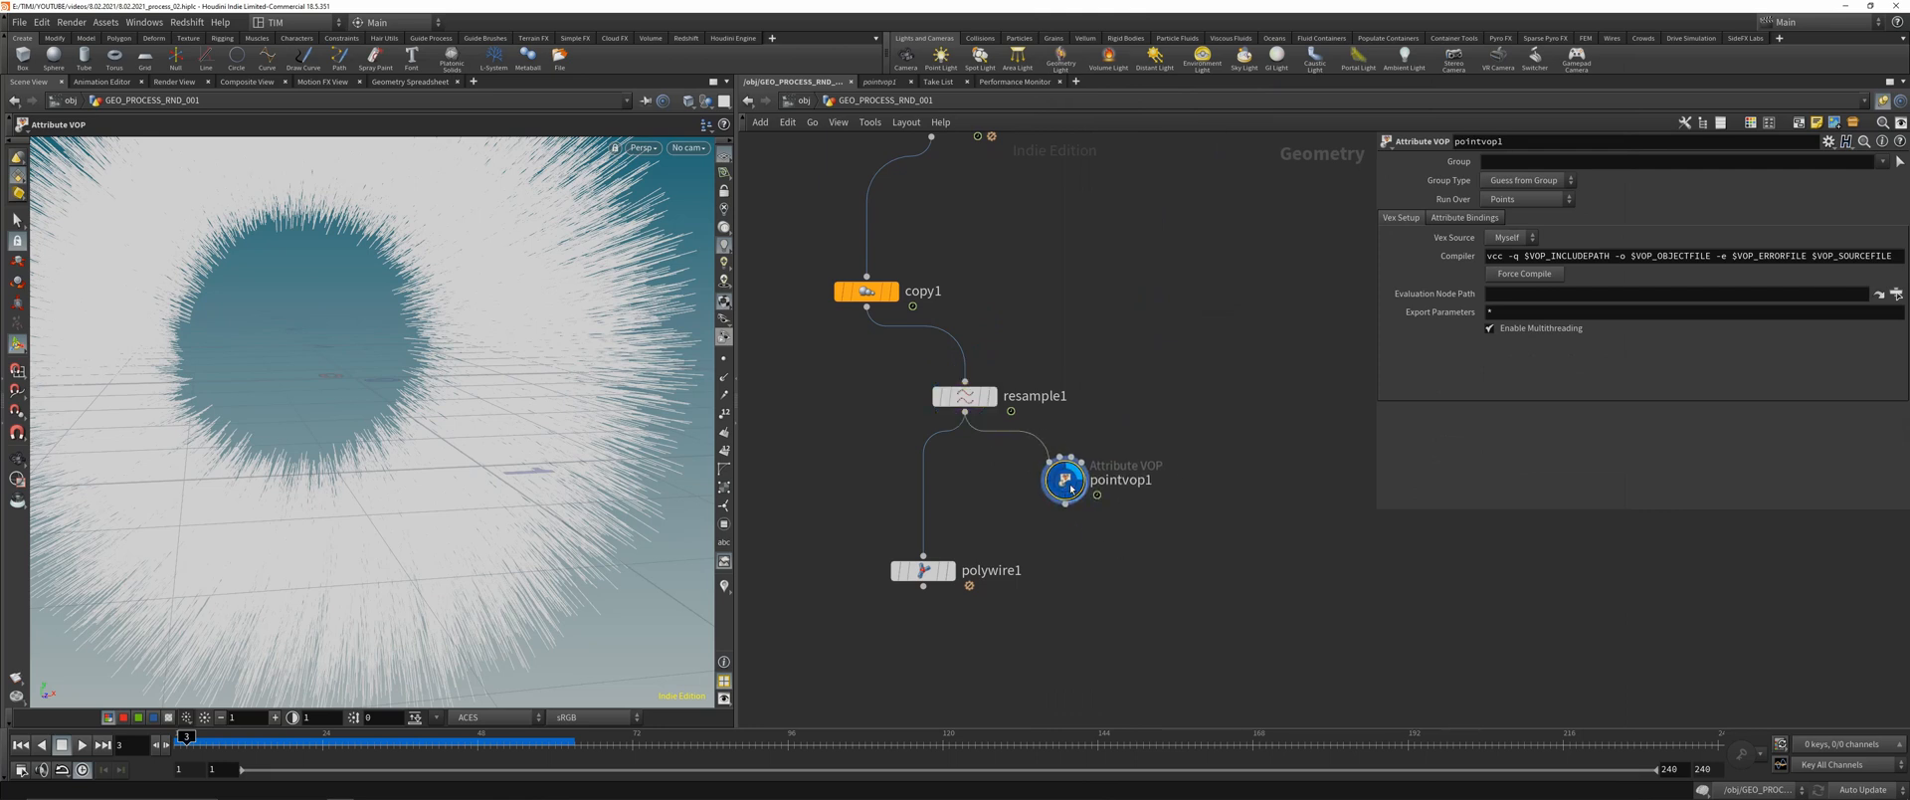
- Enter pointvop1 and place a Bind node below the global parameters and output nodes
{"action": "double_click", "coordinate": [1084, 499]}
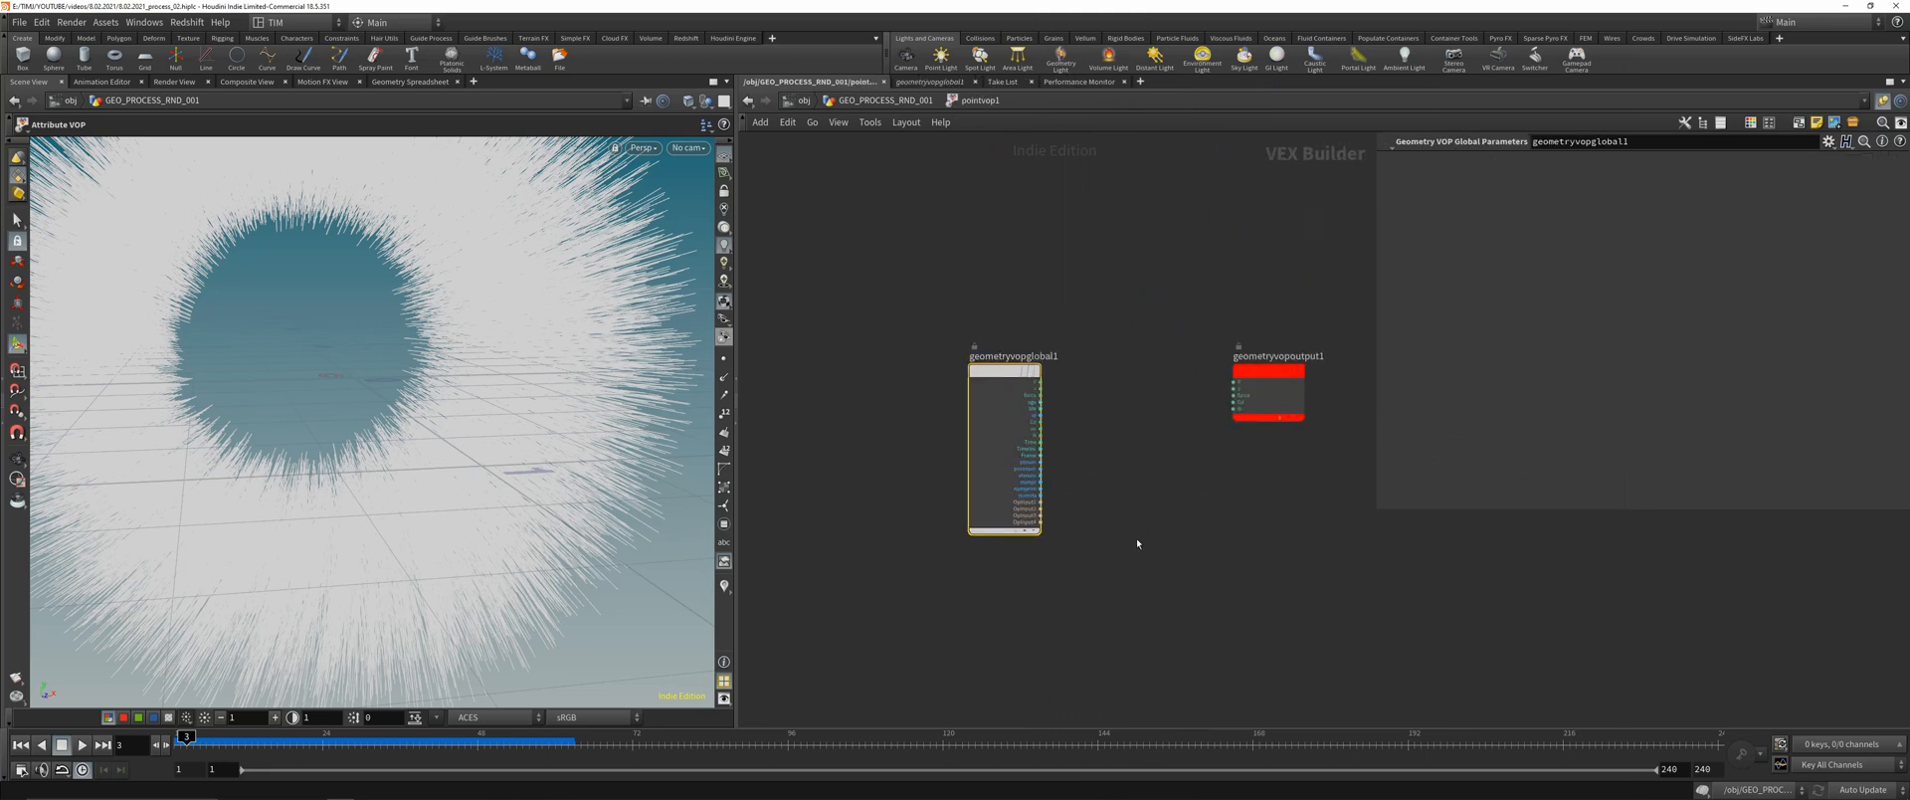
{"action": "key", "text": "l"}
{"action": "key", "text": "Tab"}
{"action": "type", "text": "bi"}
{"action": "key", "text": "Down"}
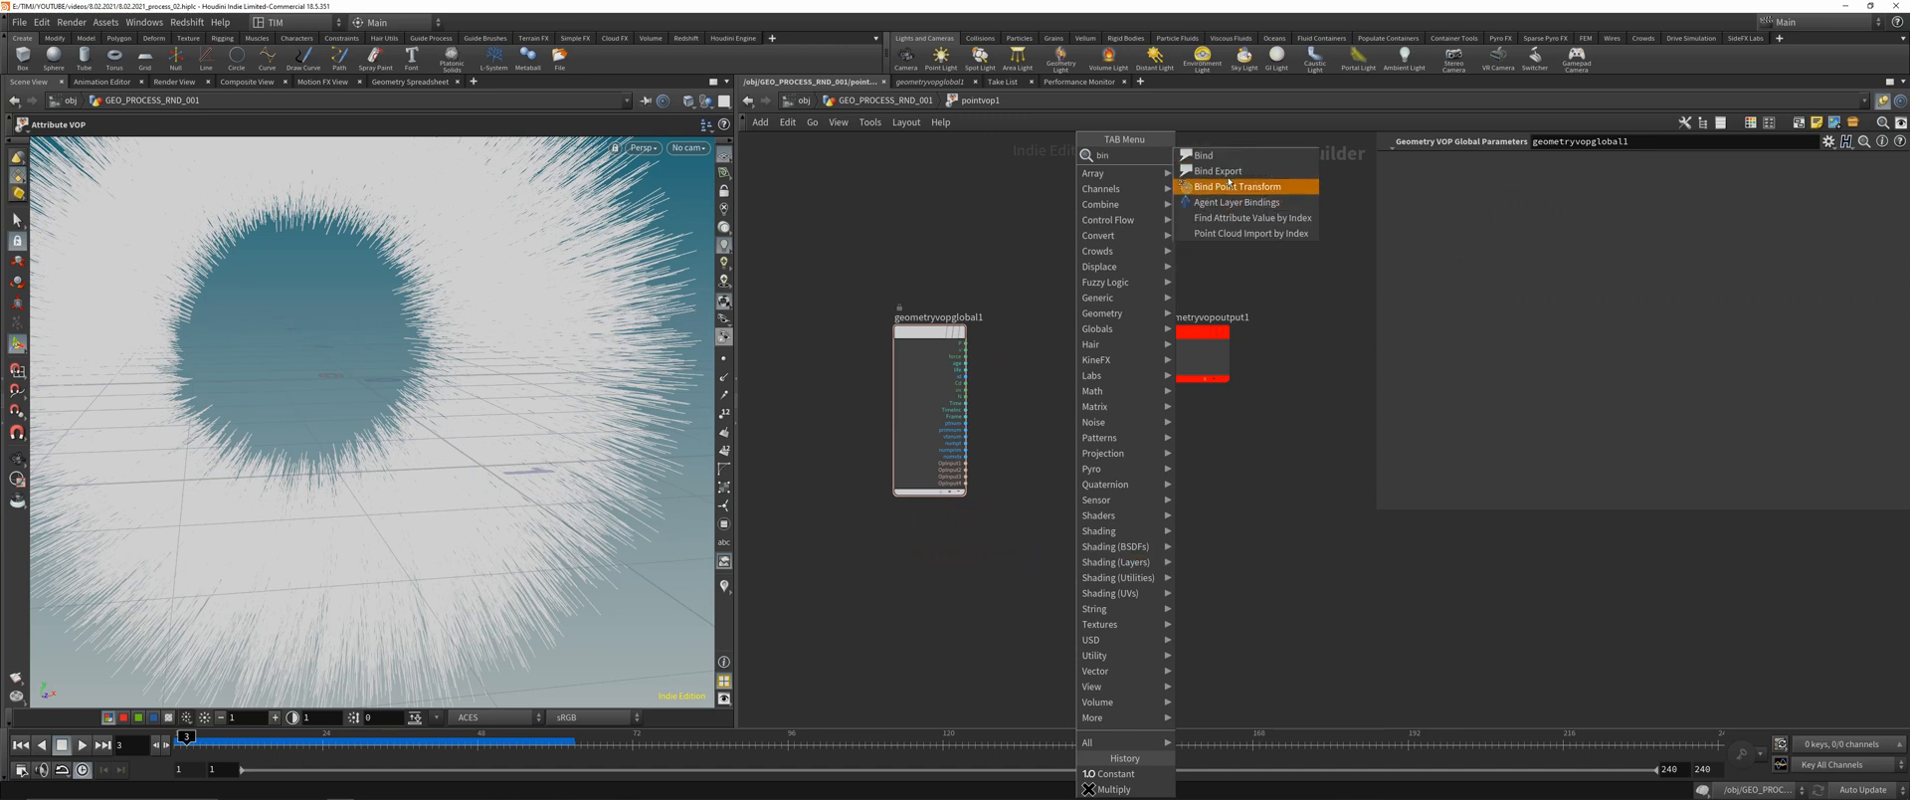
{"action": "key", "text": "Return"}
{"action": "left_click", "coordinate": [1015, 577]}
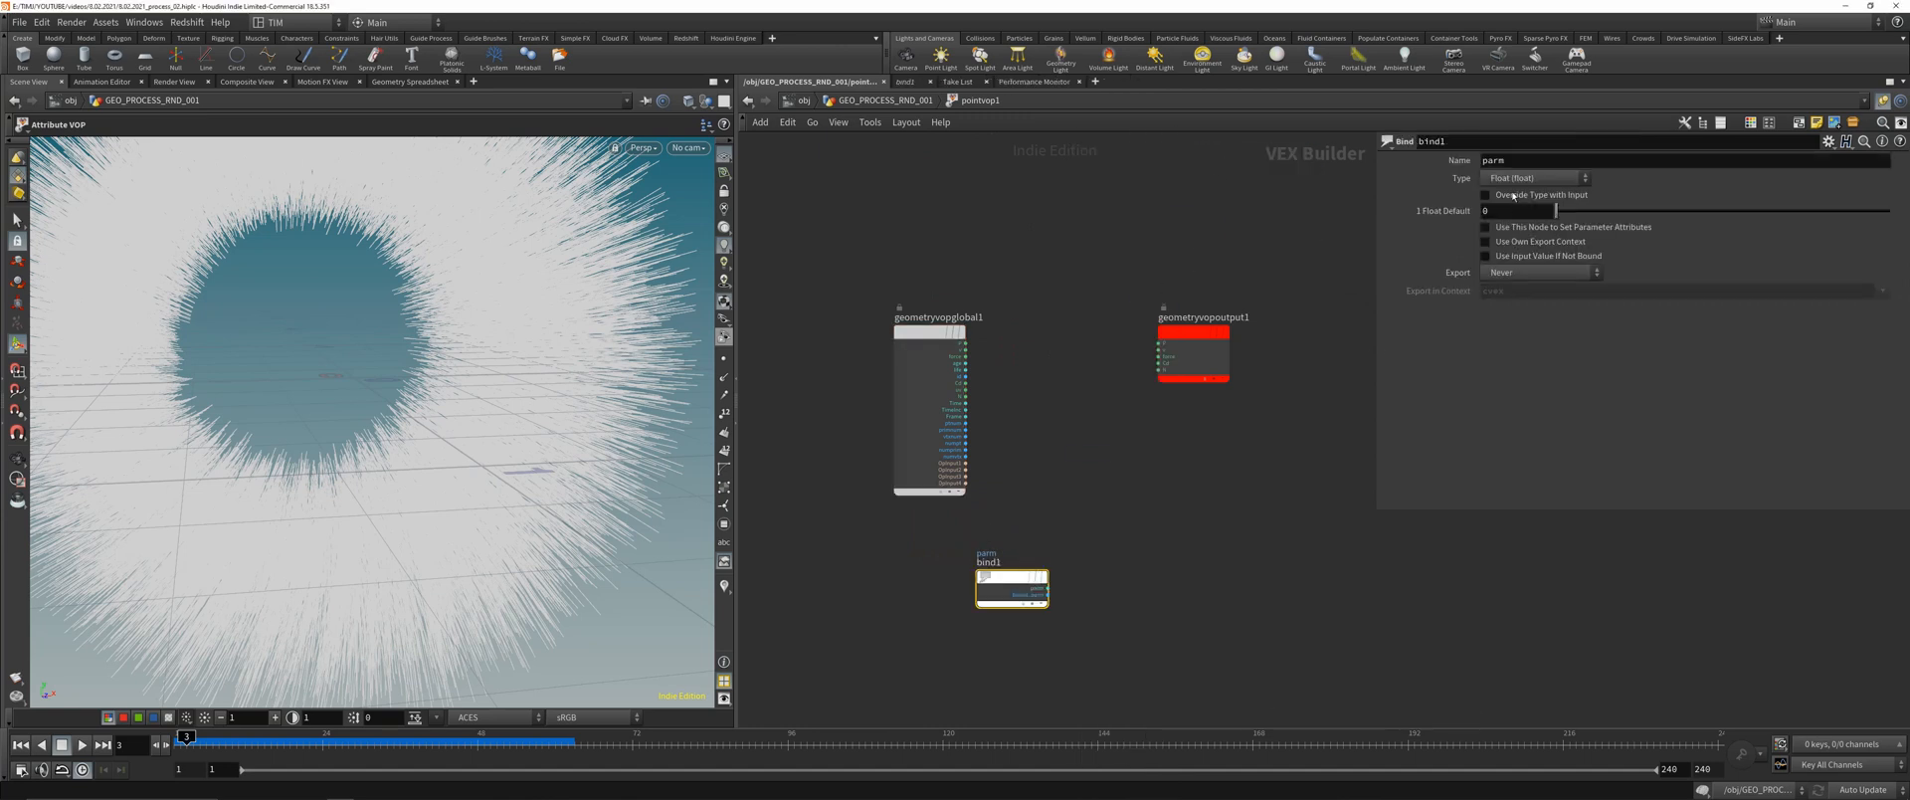
- Set the Bind node's attribute name to curveu and connect its output to Cd on the geometry output
{"action": "double_click", "coordinate": [1520, 159]}
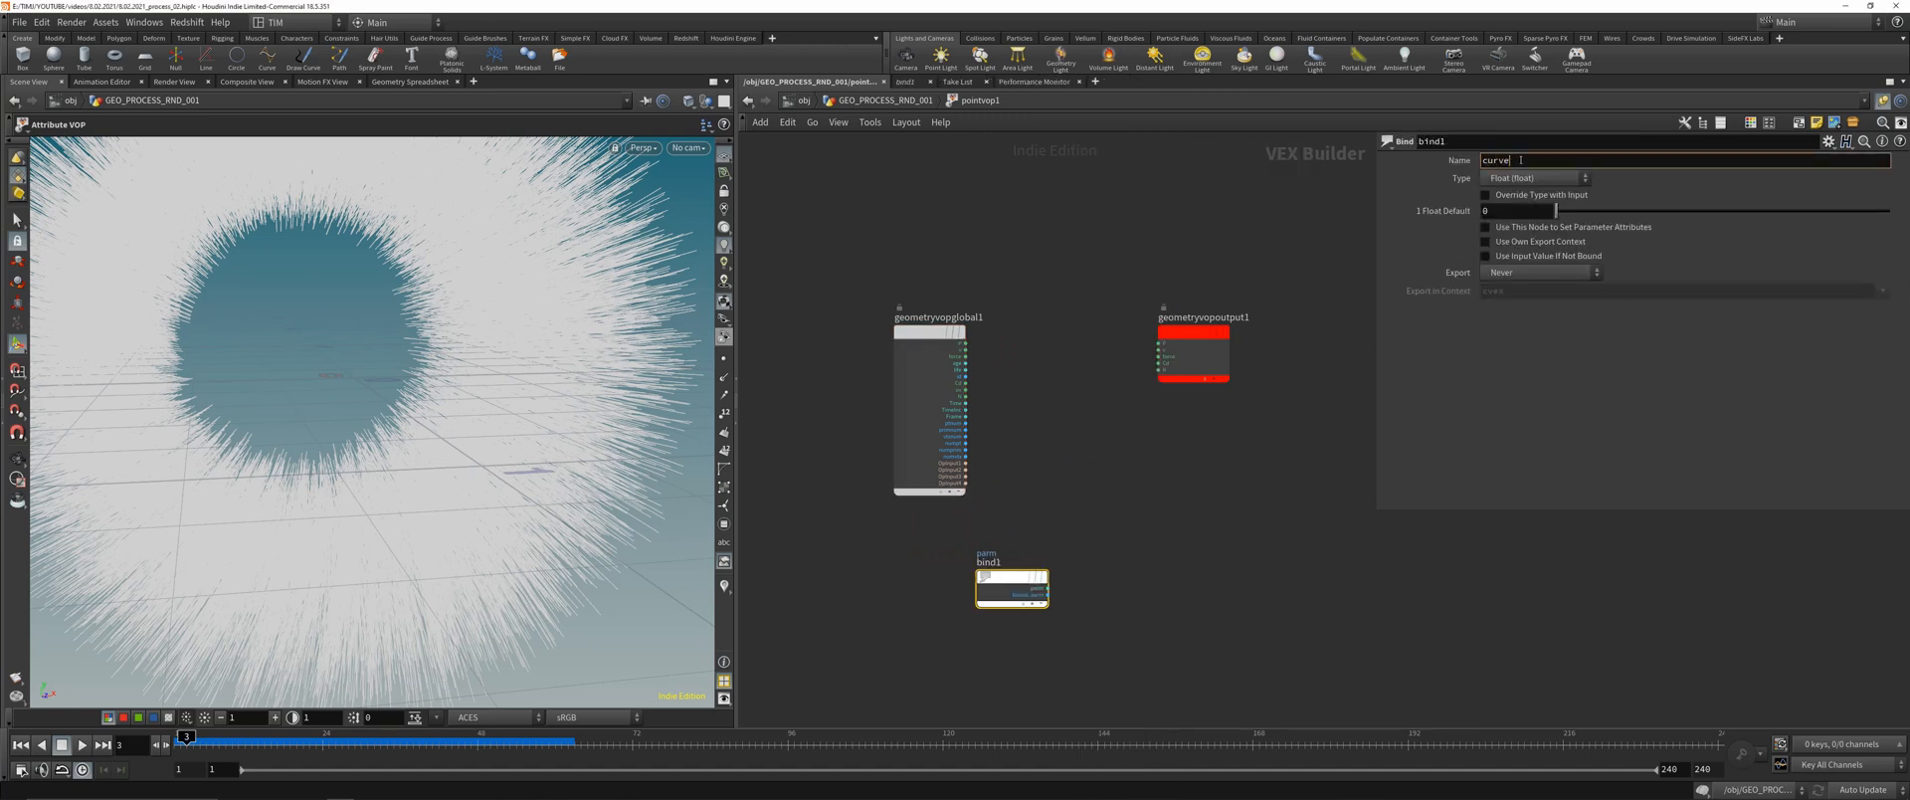
{"action": "key", "text": "Return"}
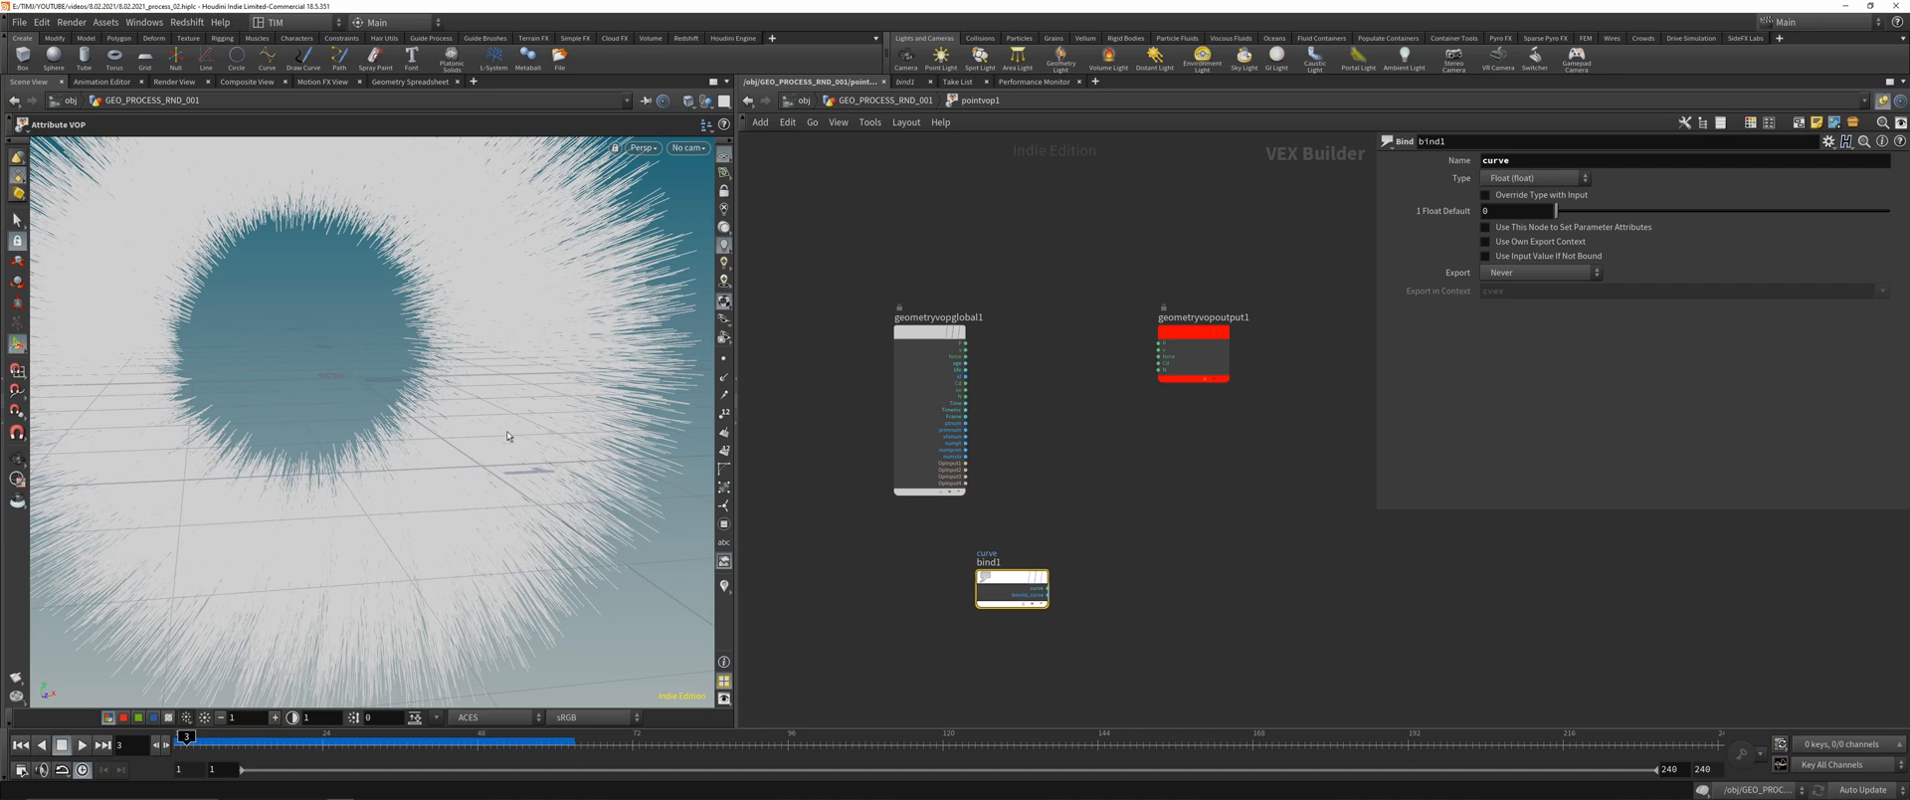
{"action": "left_click", "coordinate": [1521, 162]}
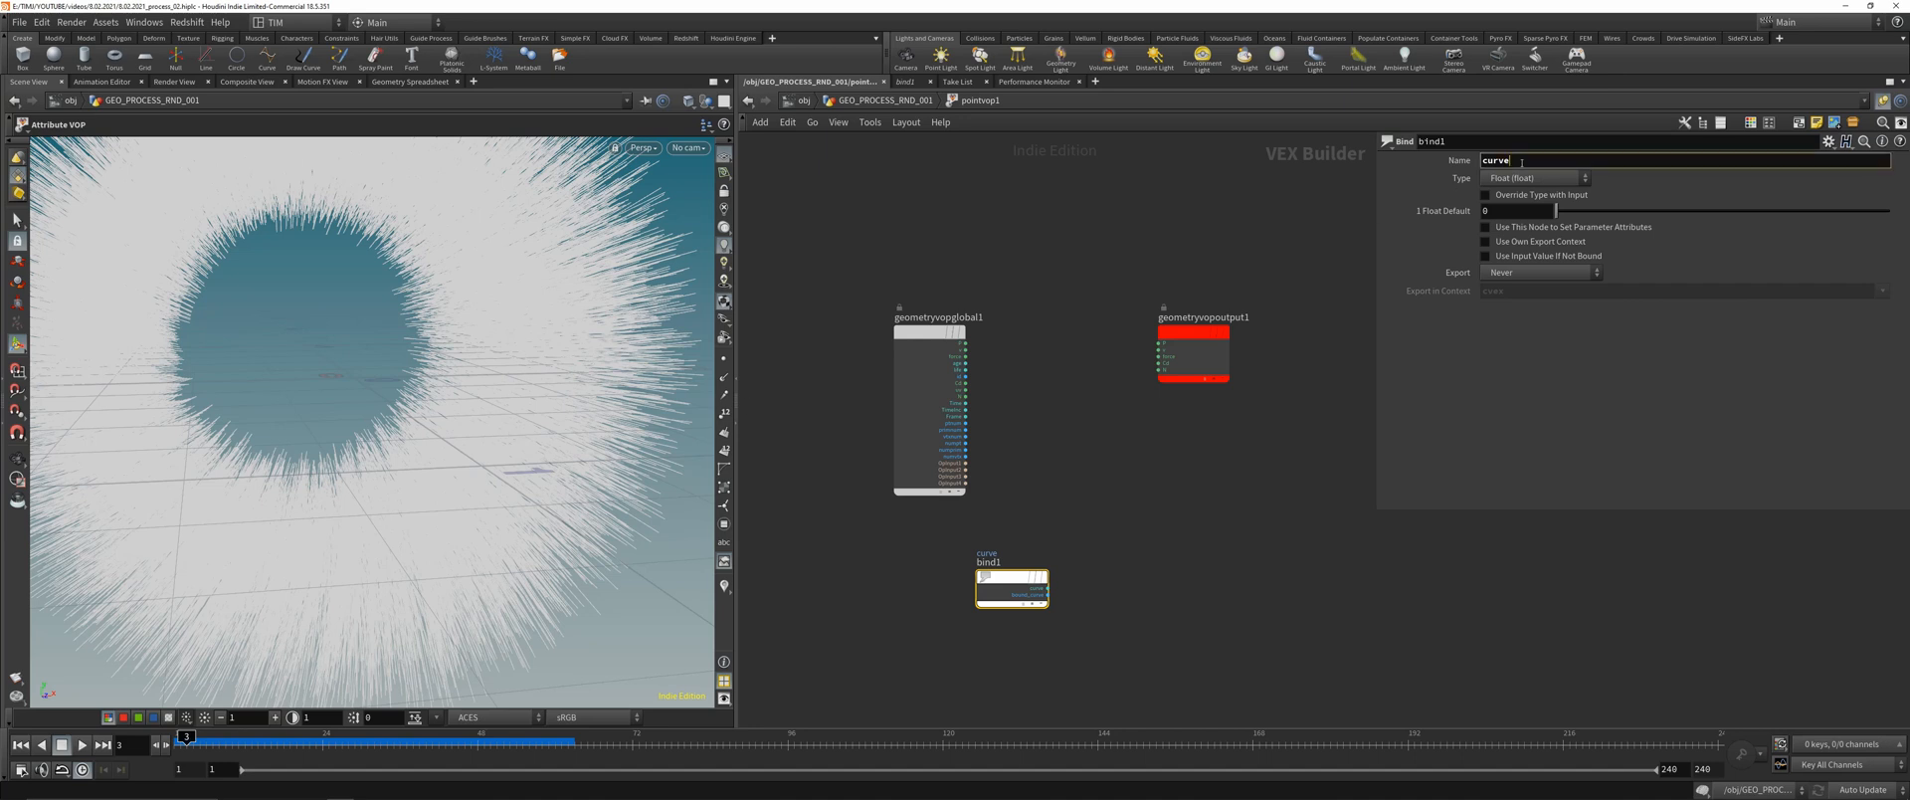
{"action": "key", "text": "Return"}
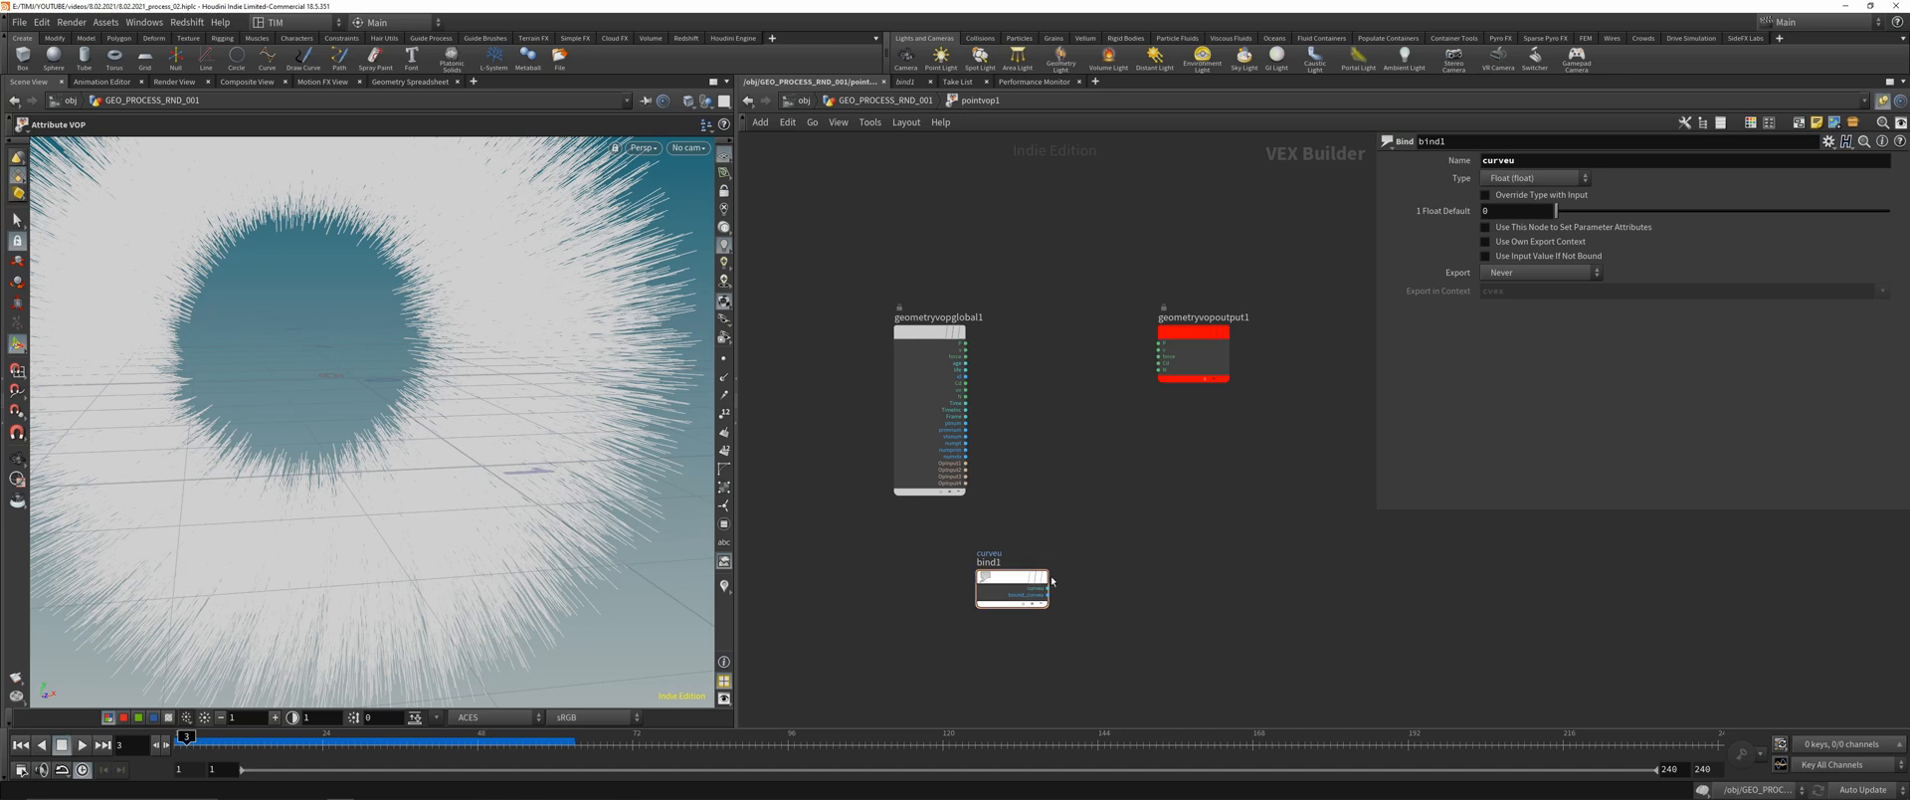
{"action": "left_click_drag", "start_coordinate": [1048, 588], "coordinate": [1159, 365]}
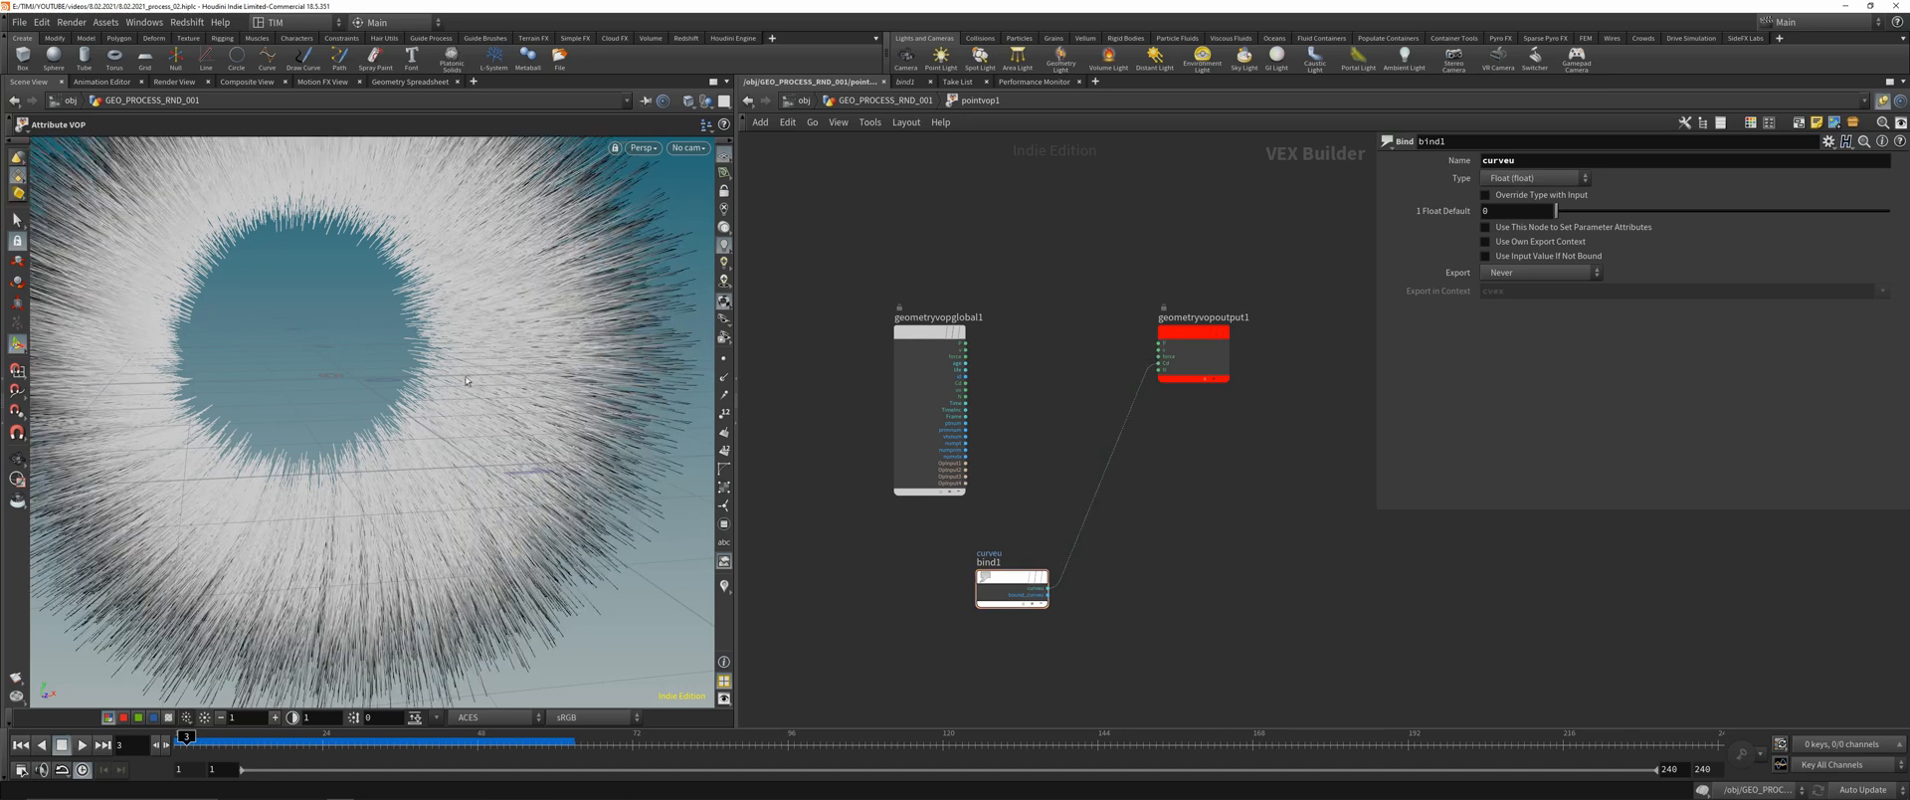
- Add a Ramp Parameter fed by the curveu Bind node and make it a Spline Ramp (float)
{"action": "key", "text": "Tab"}
{"action": "type", "text": "ramp"}
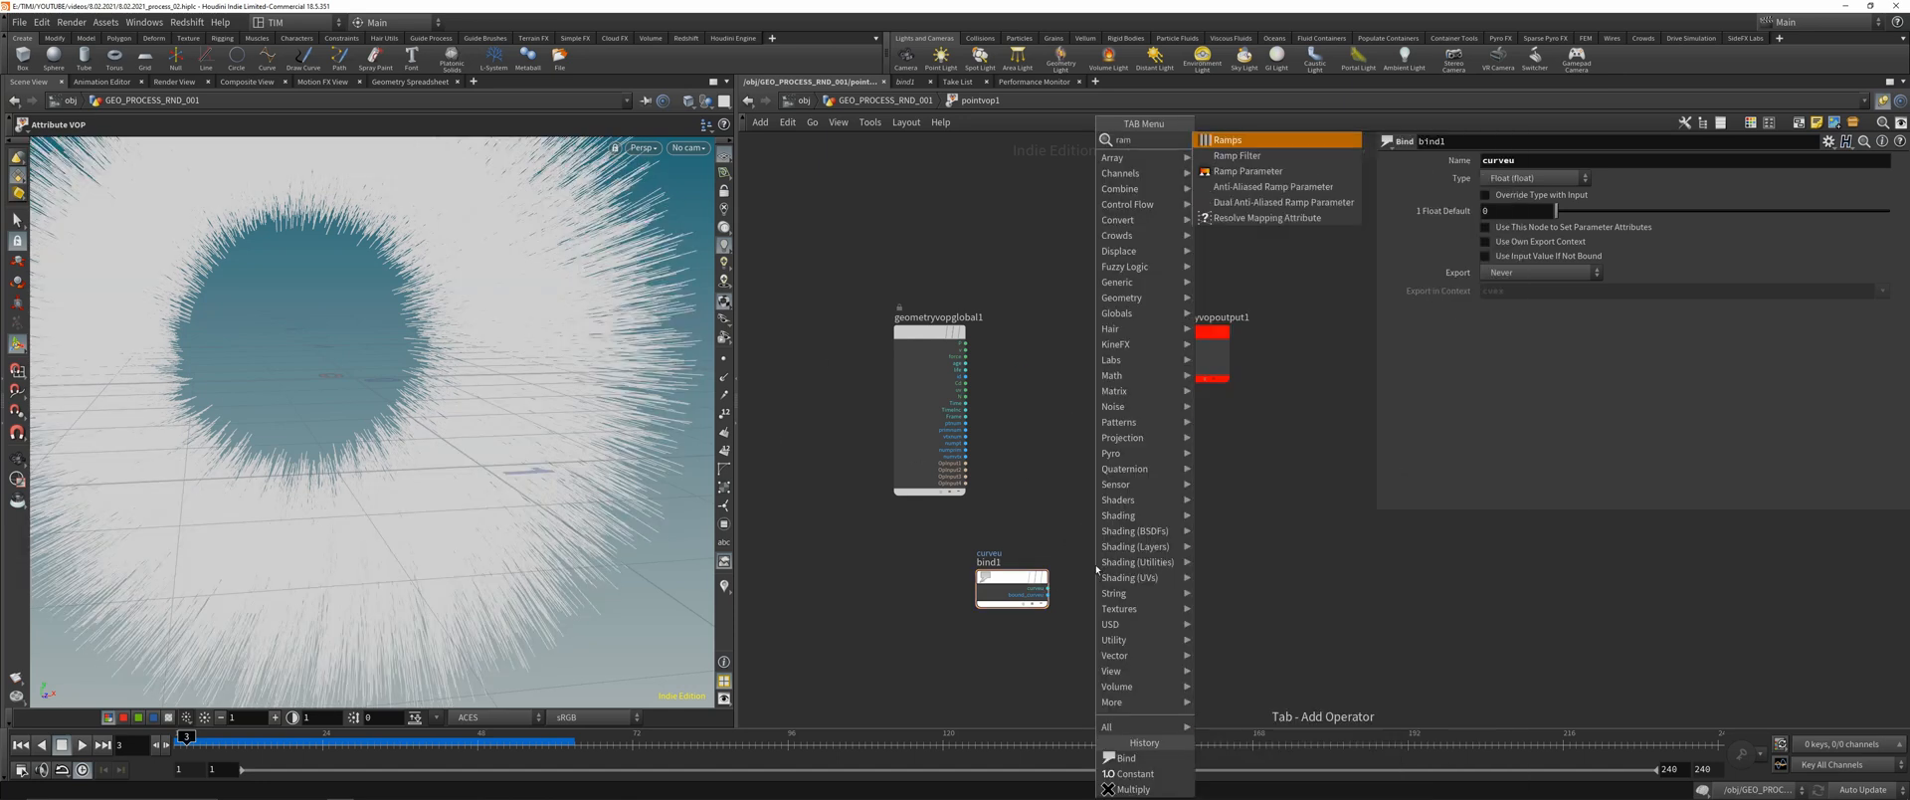
{"action": "left_click", "coordinate": [1249, 171]}
{"action": "left_click", "coordinate": [1134, 569]}
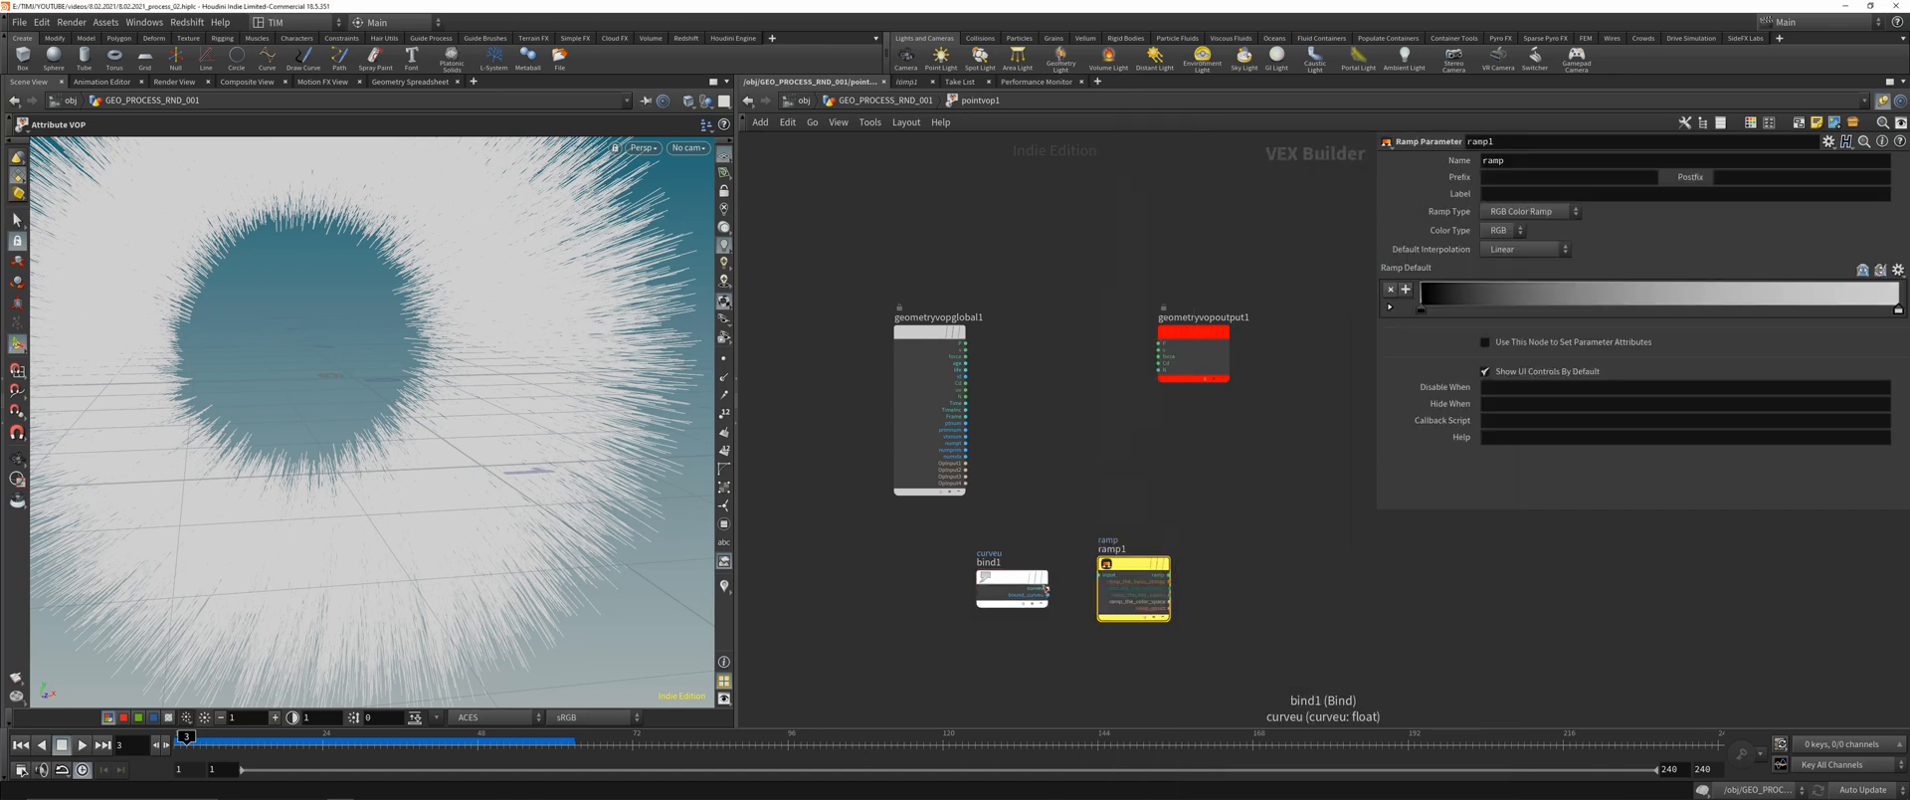
{"action": "left_click", "coordinate": [1528, 212]}
{"action": "left_click", "coordinate": [1526, 241]}
{"action": "middle_click_drag", "start_coordinate": [1237, 502], "coordinate": [1096, 455]}
{"action": "scroll", "coordinate": [1010, 512], "scroll_direction": "up", "scroll_amount": 3}
- Wire the ramp's output into a new Bind Export node and name its attribute wire_scale
{"action": "left_click", "coordinate": [1009, 494]}
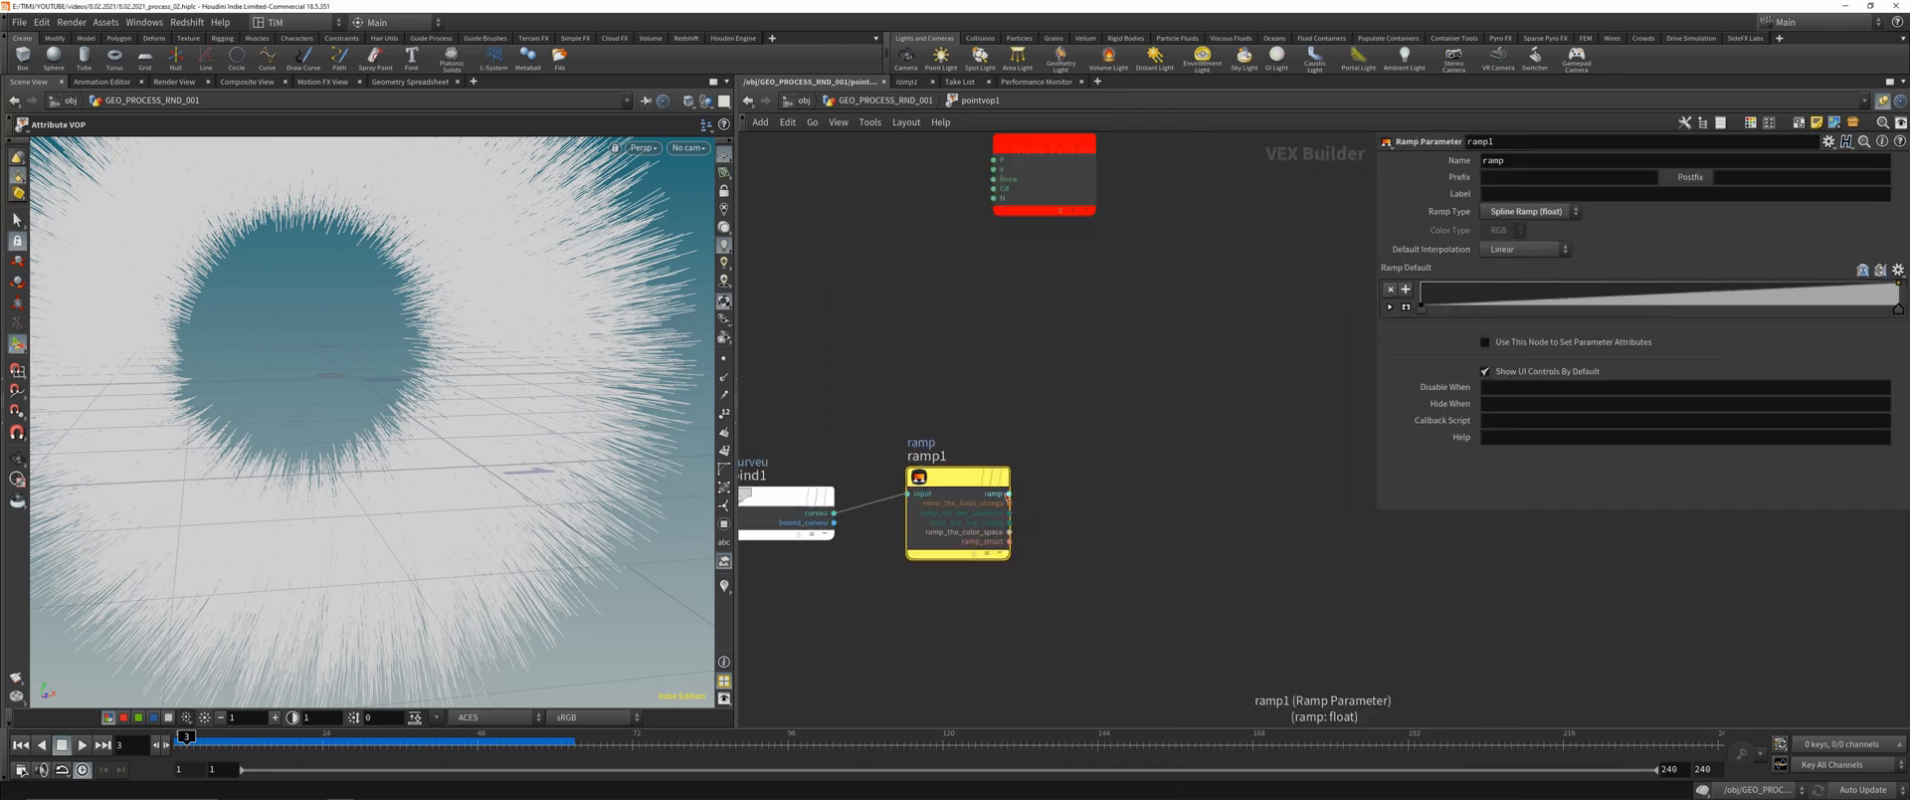
{"action": "left_click", "coordinate": [1288, 461]}
{"action": "type", "text": "bind"}
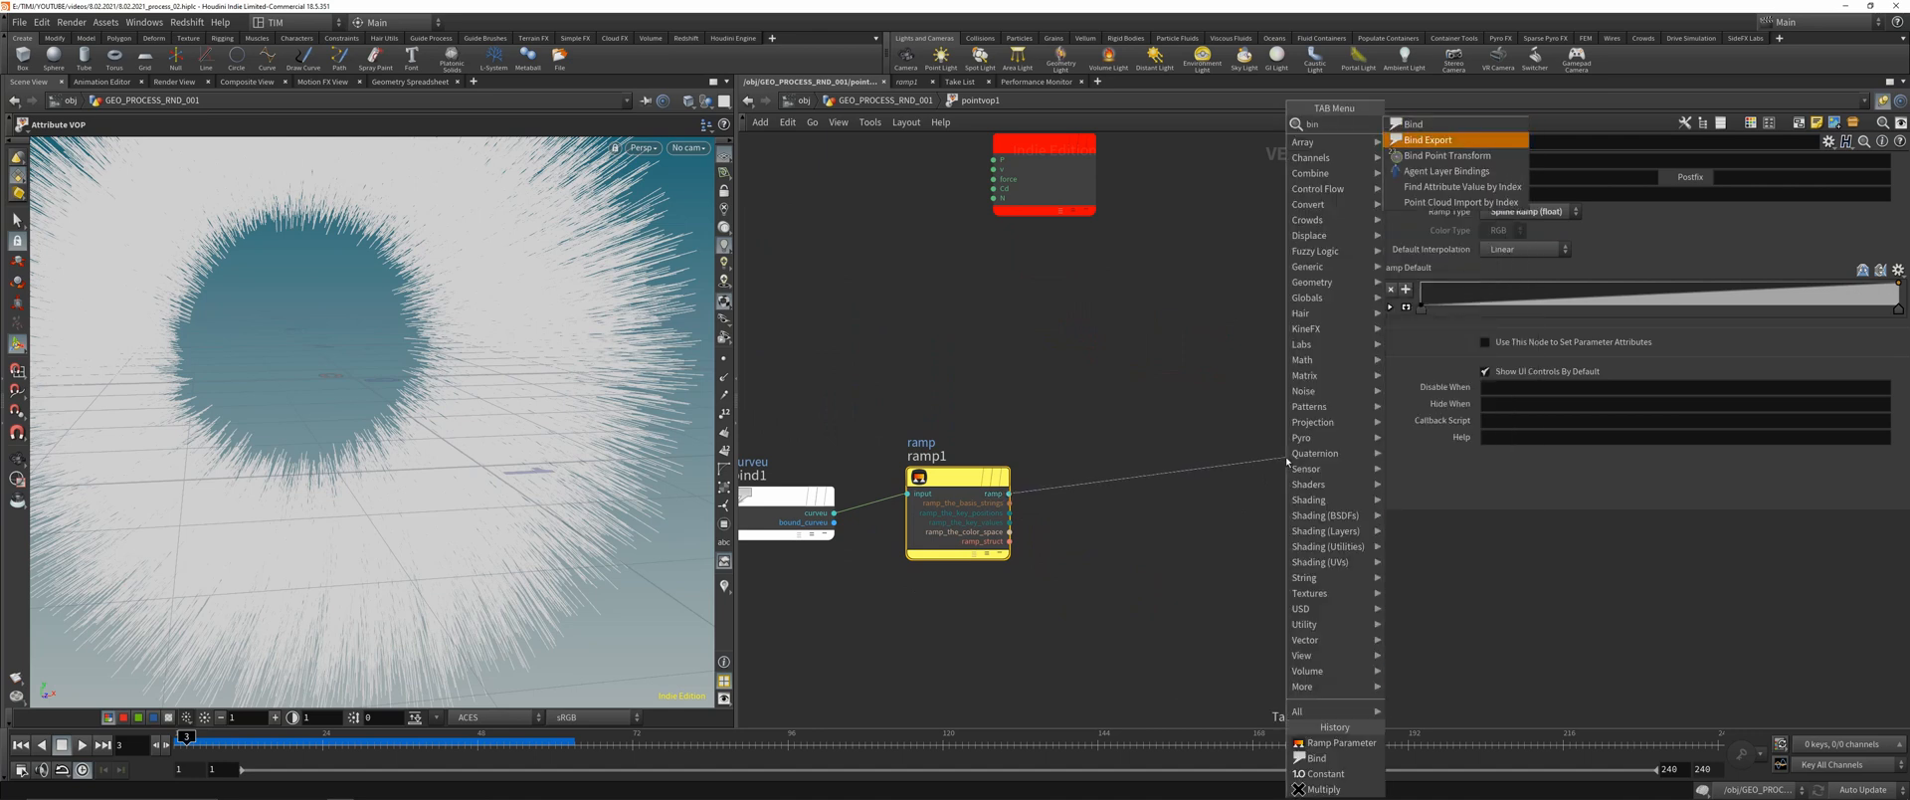
{"action": "key", "text": "Return"}
{"action": "left_click", "coordinate": [1518, 157]}
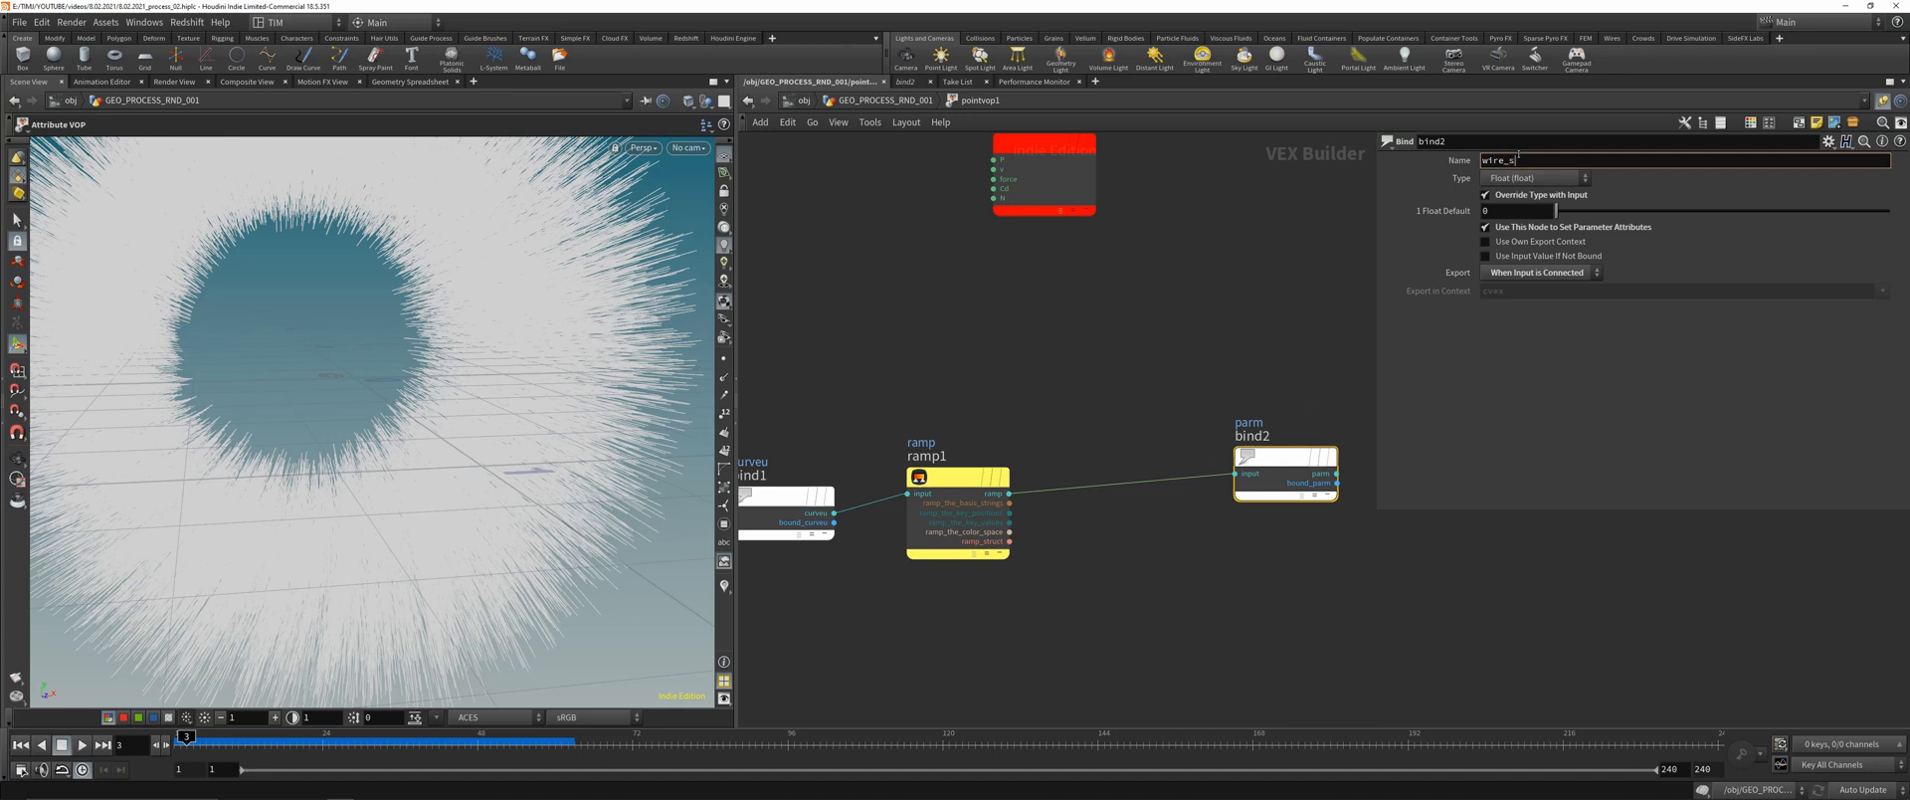
{"action": "type", "text": "wire_scale"}
{"action": "key", "text": "Return"}
- Insert a Multiply node on the wire between ramp1 and the wire_scale Bind Export
{"action": "key", "text": "Tab"}
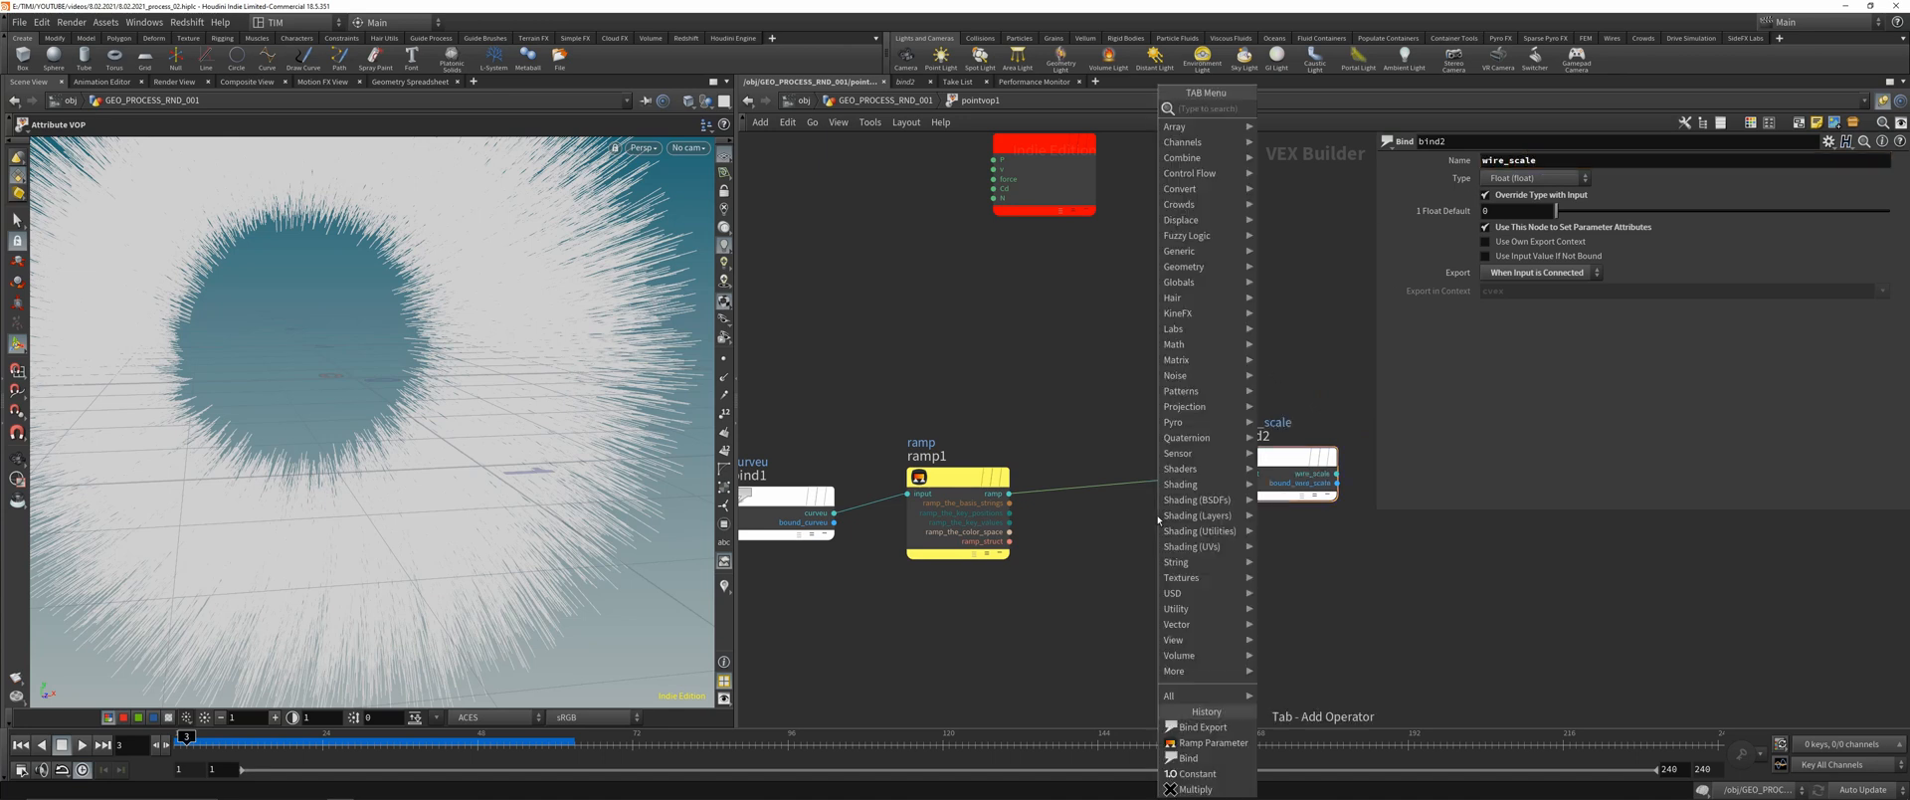
{"action": "type", "text": "mul"}
{"action": "left_click", "coordinate": [1279, 115]}
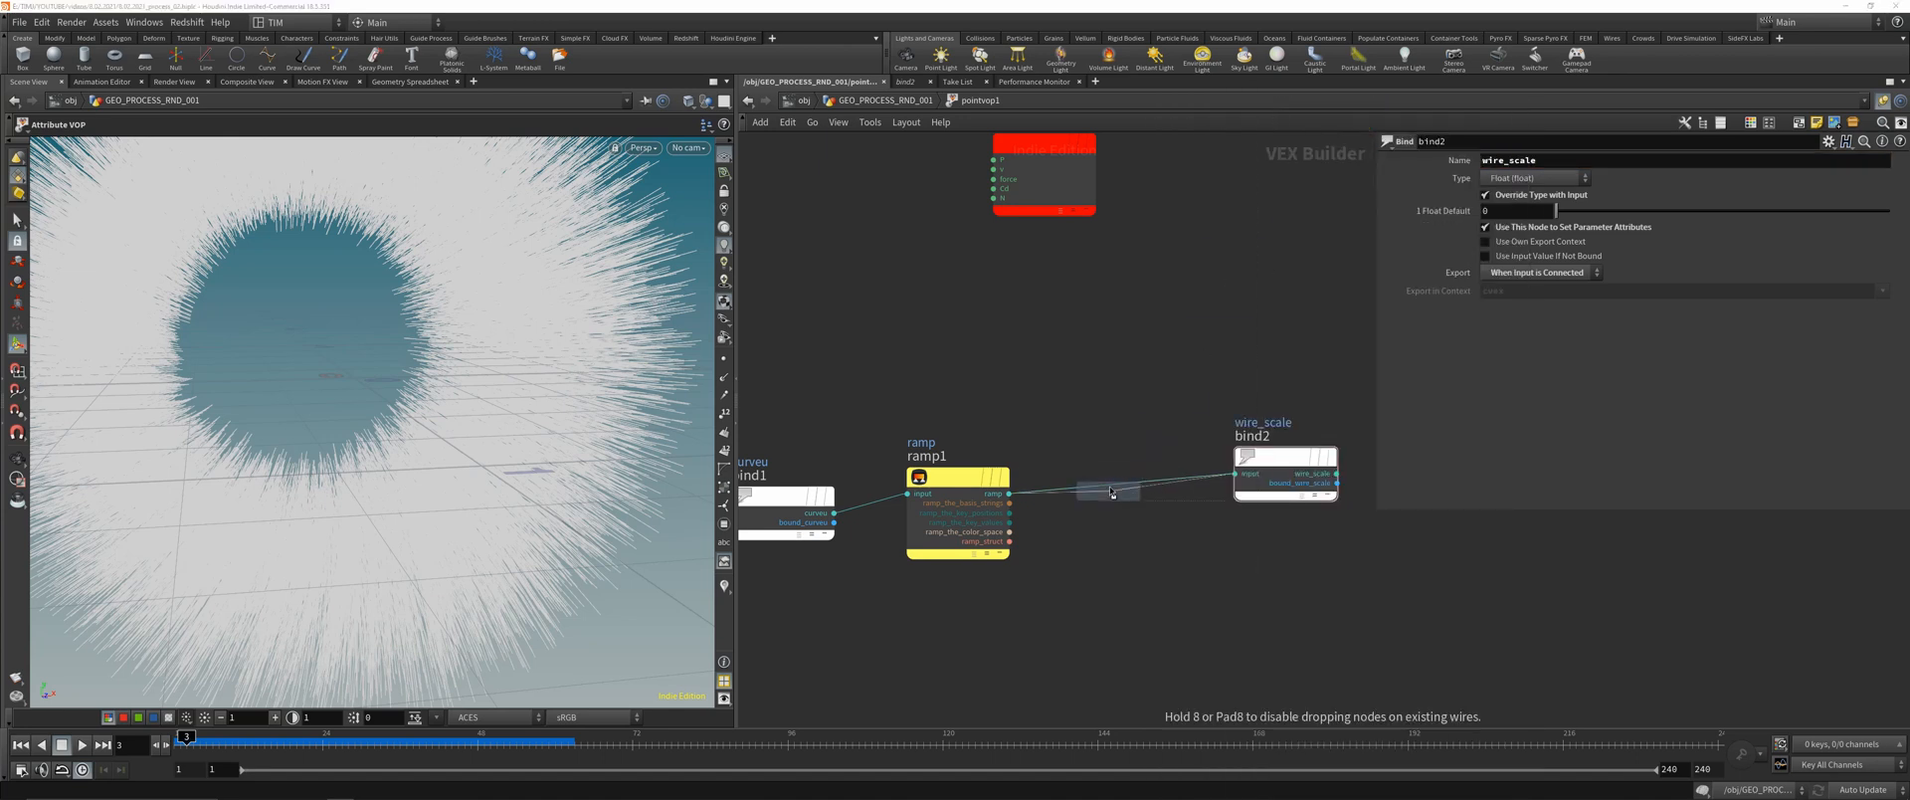
{"action": "left_click", "coordinate": [1090, 528]}
- Feed a Parameter node labelled Mult Scale into multiply1's second input and switch the network wiring style to rounded
{"action": "key", "text": "Tab"}
{"action": "type", "text": "p"}
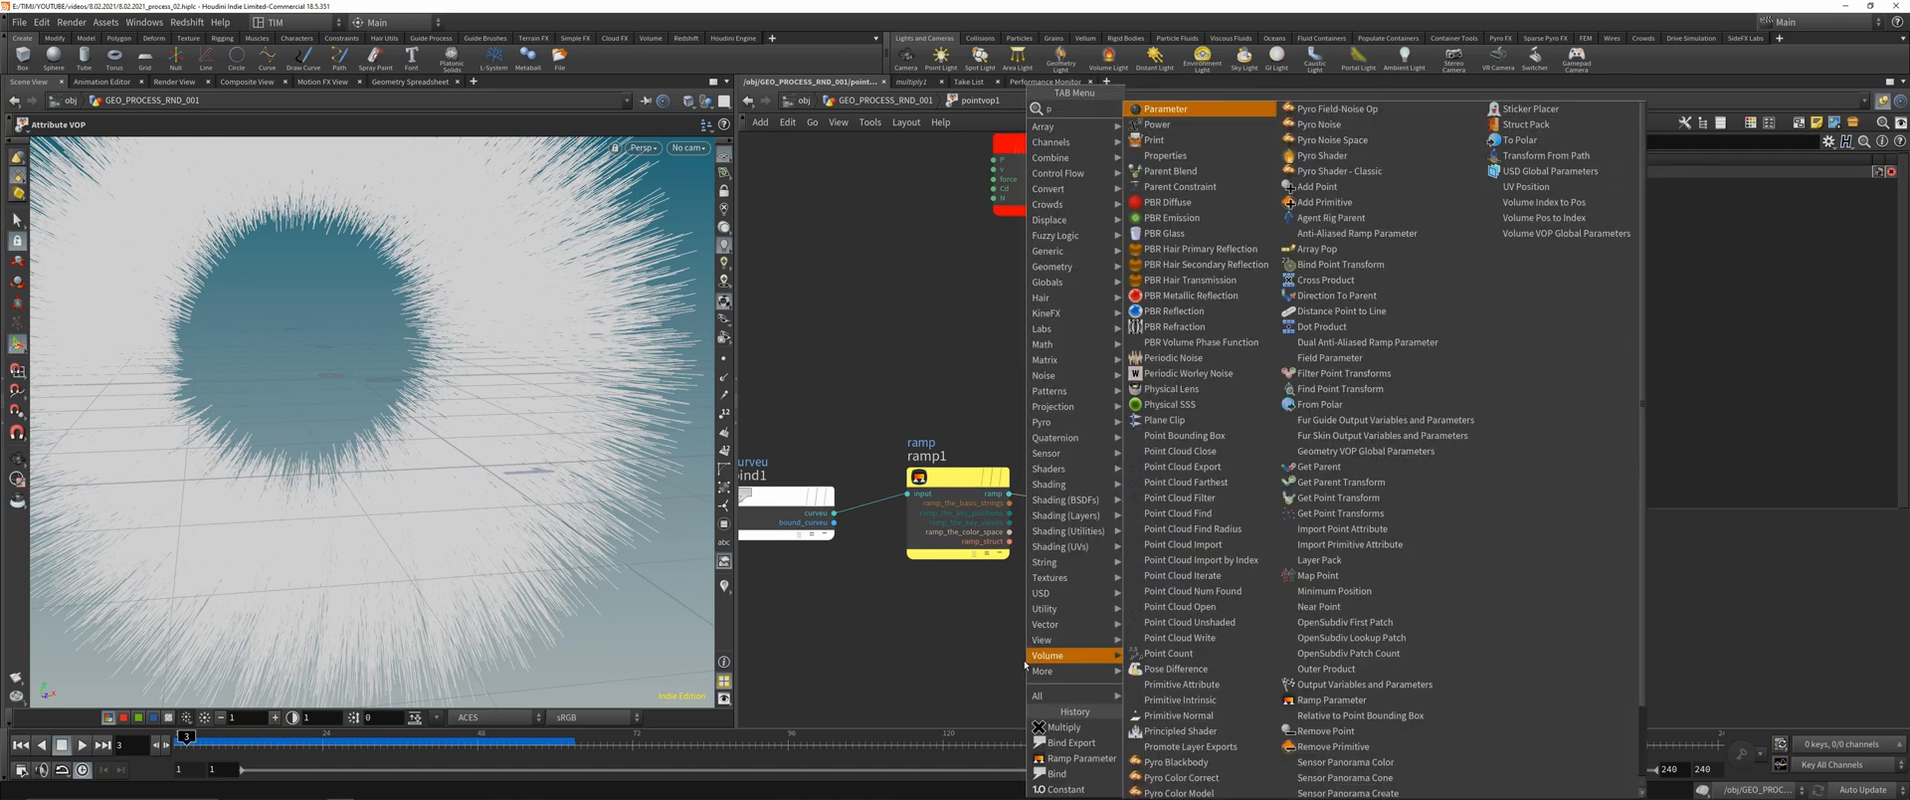
{"action": "key", "text": "Escape"}
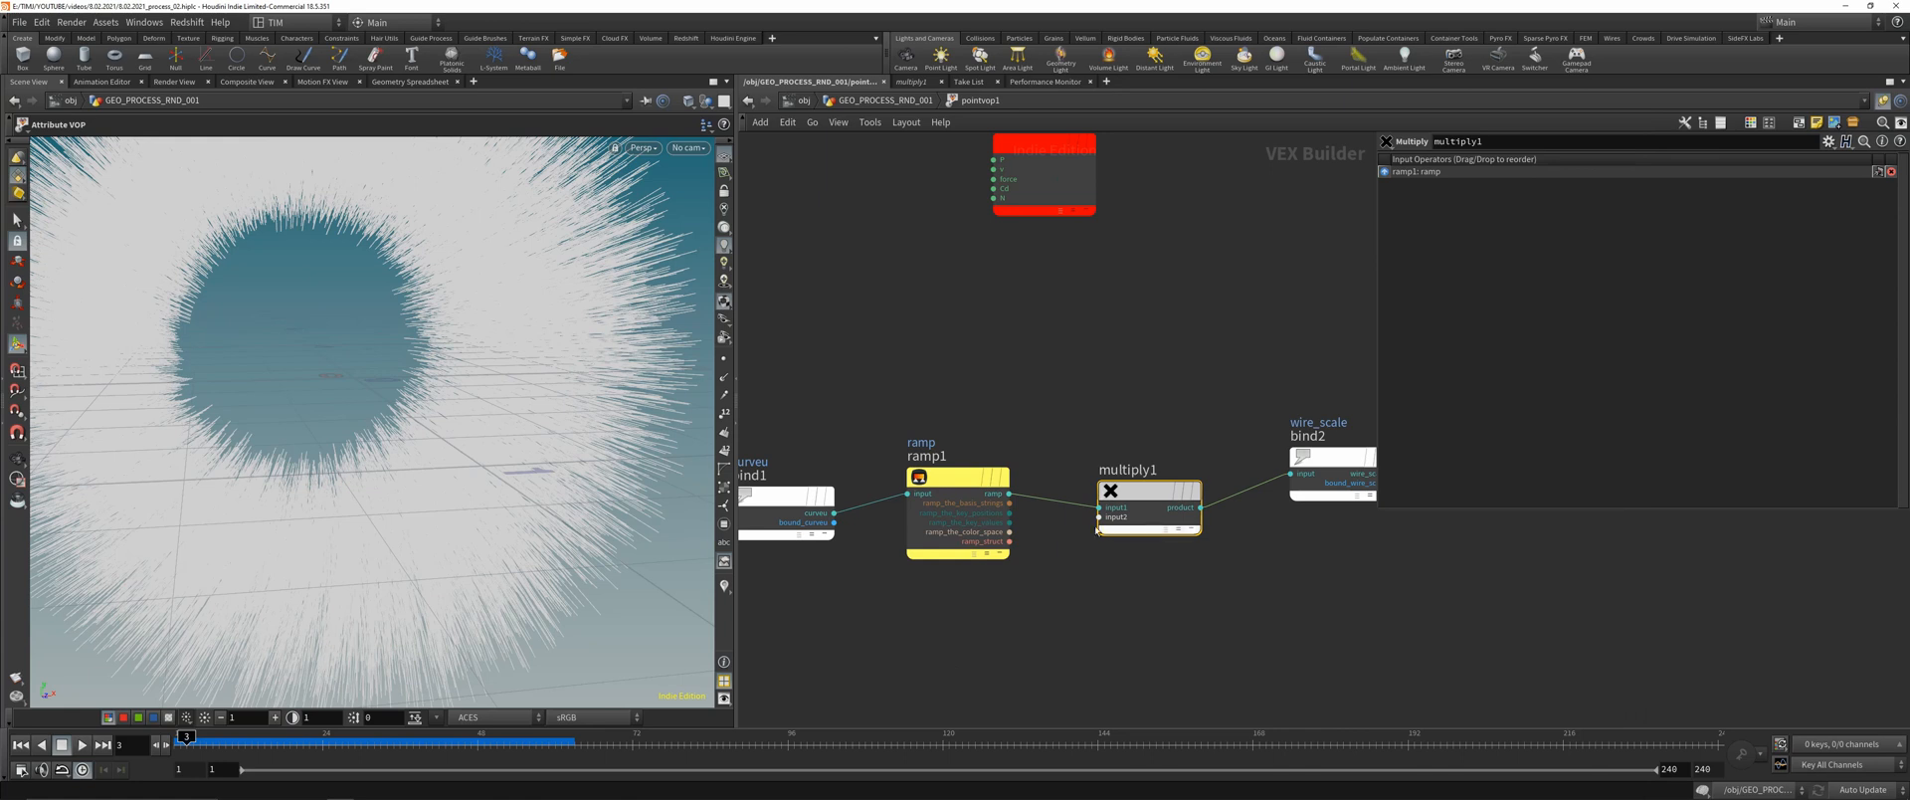
{"action": "key", "text": "Tab"}
{"action": "type", "text": "parm"}
{"action": "key", "text": "Return"}
{"action": "left_click", "coordinate": [991, 647]}
{"action": "key", "text": "shift+s"}
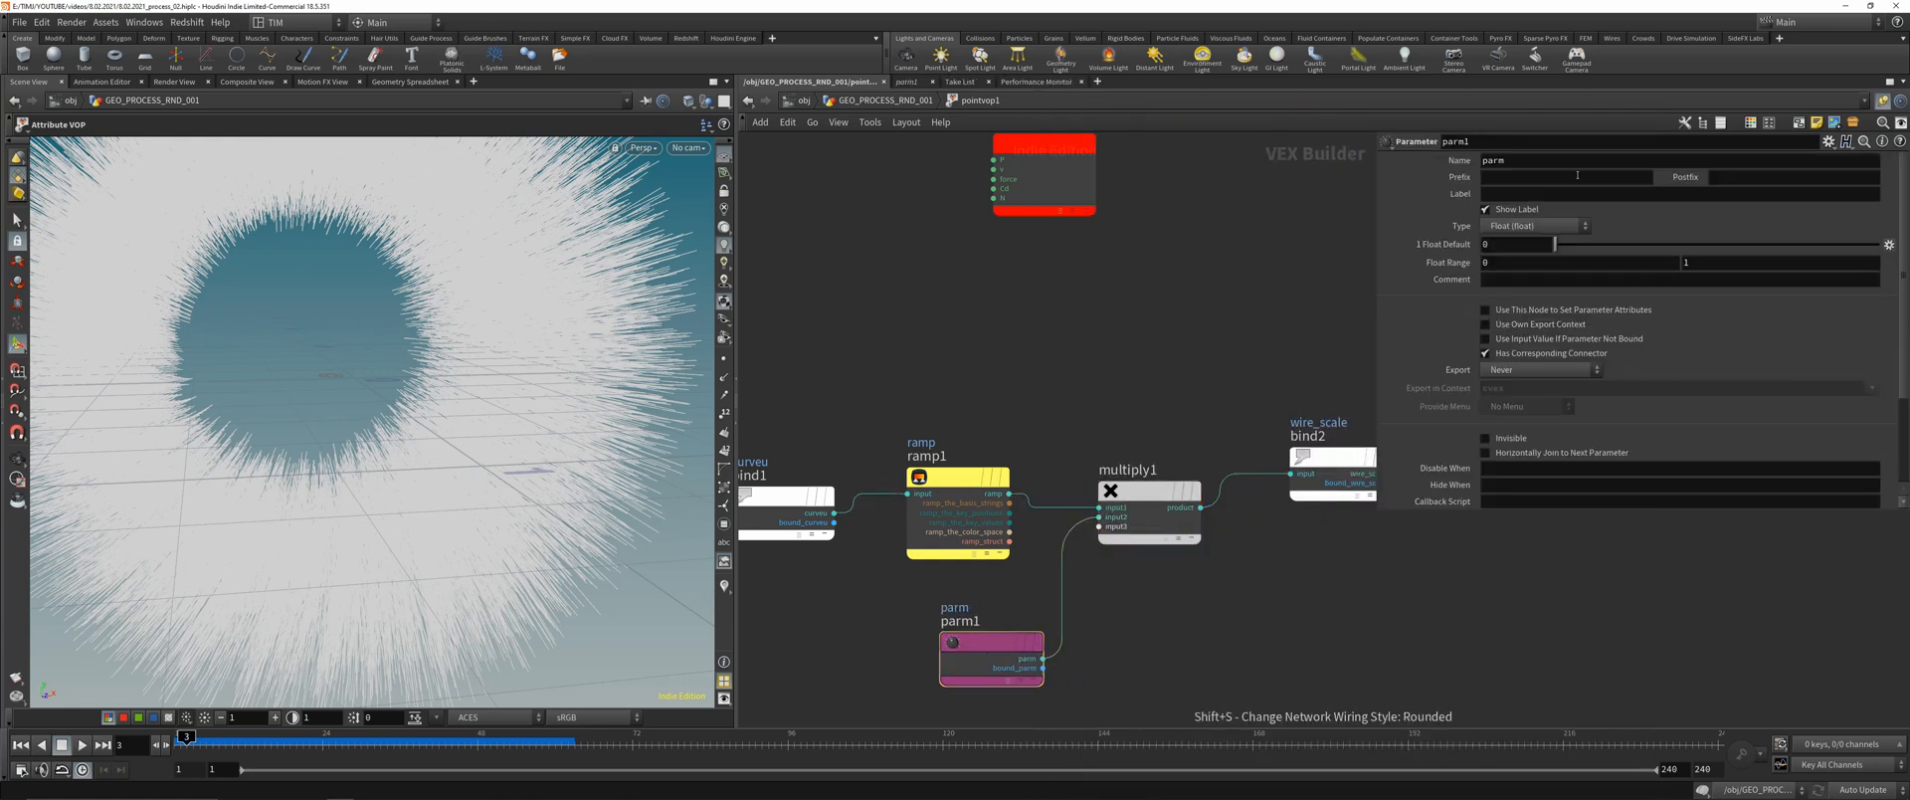
{"action": "left_click", "coordinate": [1504, 195]}
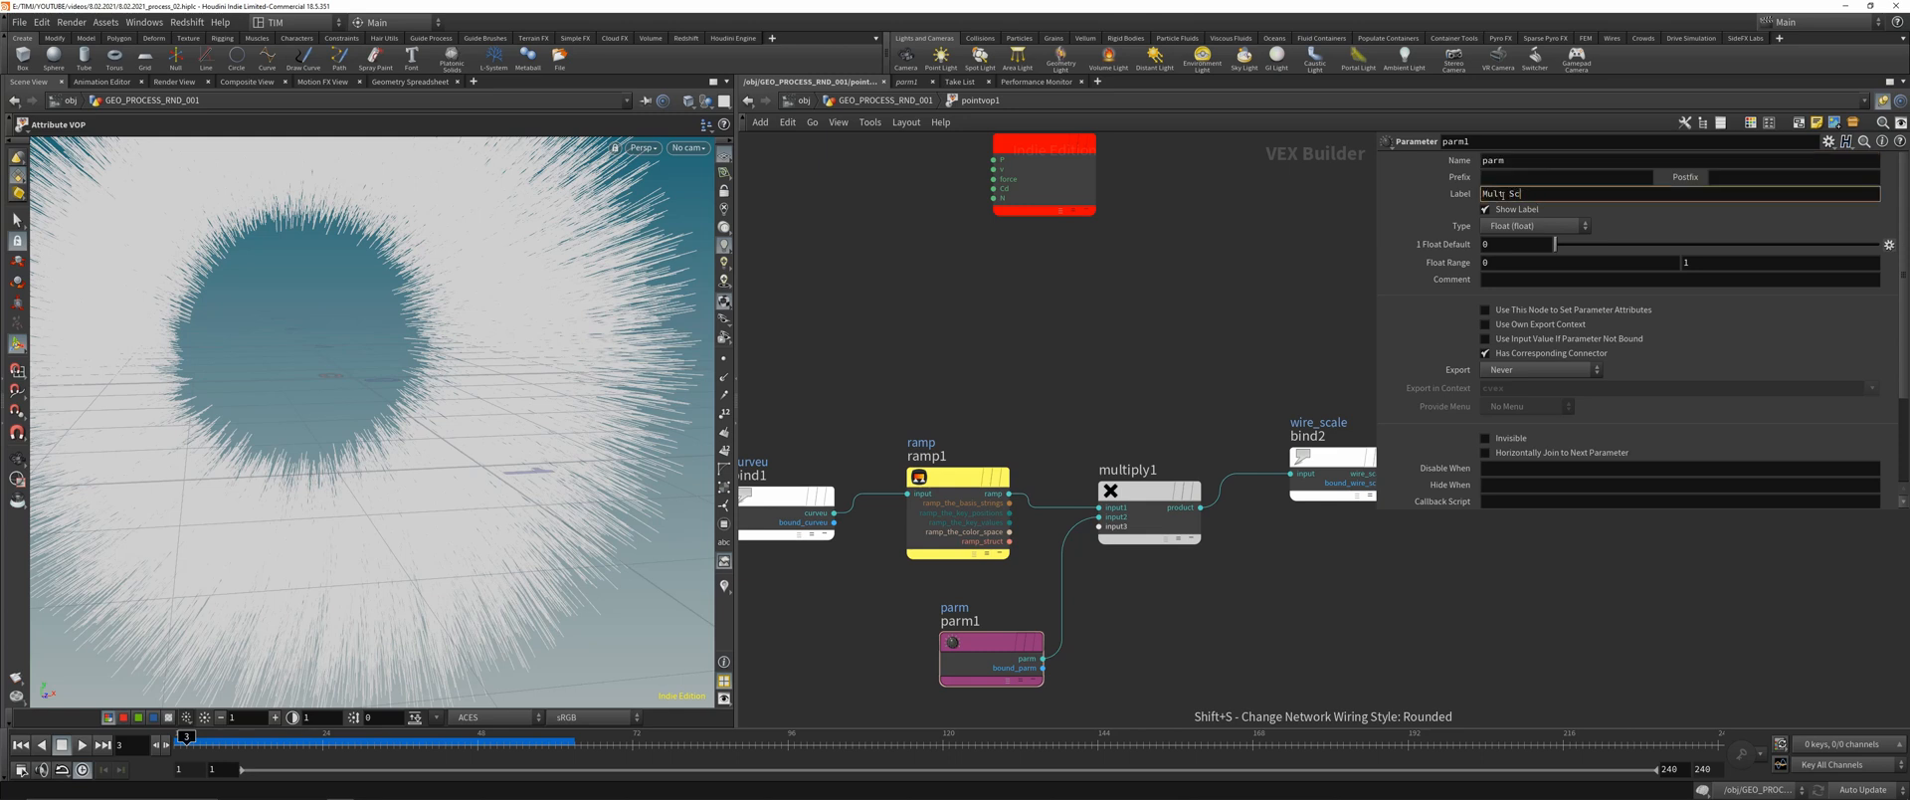
{"action": "key", "text": "Return"}
- Copy the wire_scale attribute name from bind2 and return to the GEO_PROCESS_RND_001 network
{"action": "key", "text": "u"}
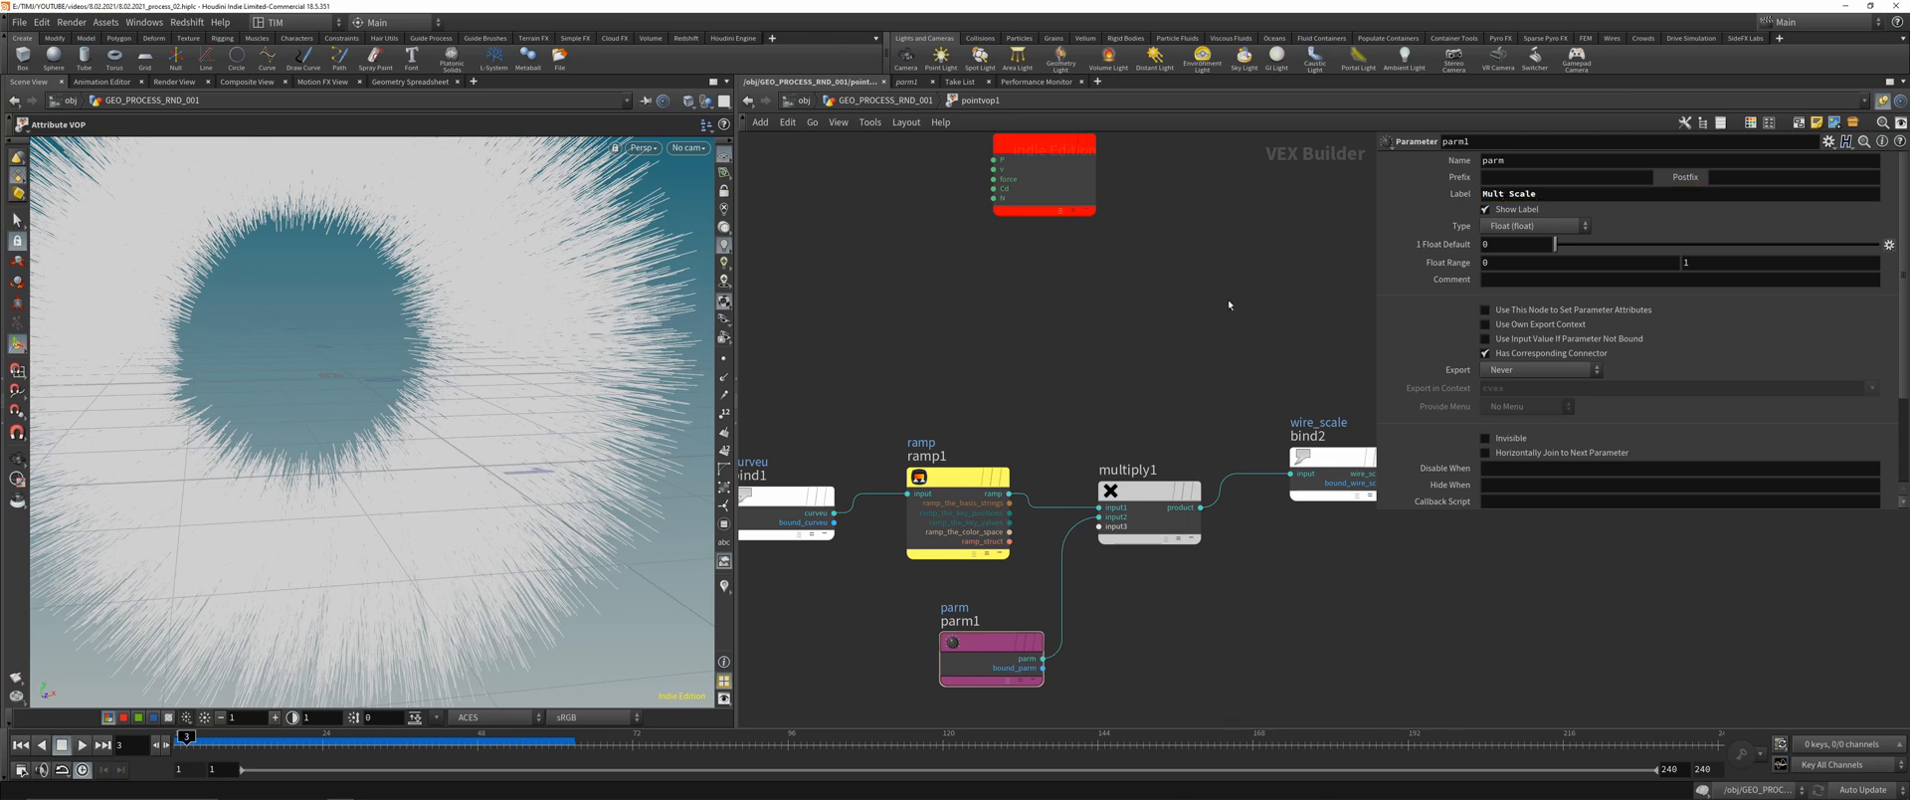
{"action": "double_click", "coordinate": [1066, 482]}
{"action": "left_click", "coordinate": [1588, 176]}
{"action": "double_click", "coordinate": [1590, 162]}
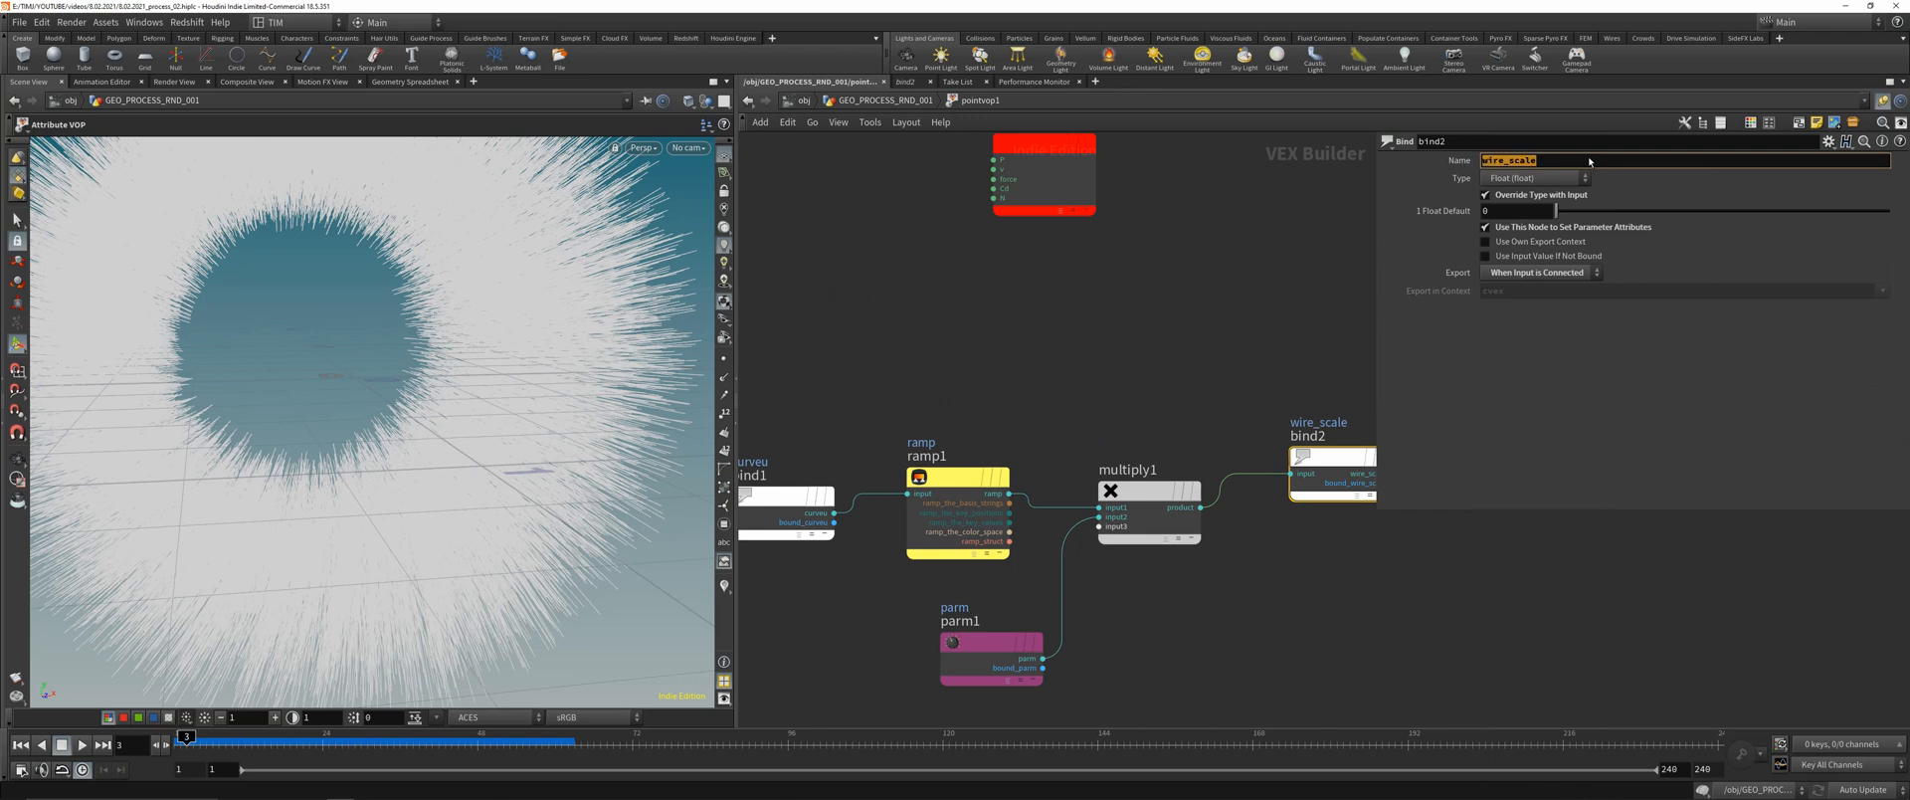
{"action": "left_click", "coordinate": [835, 102]}
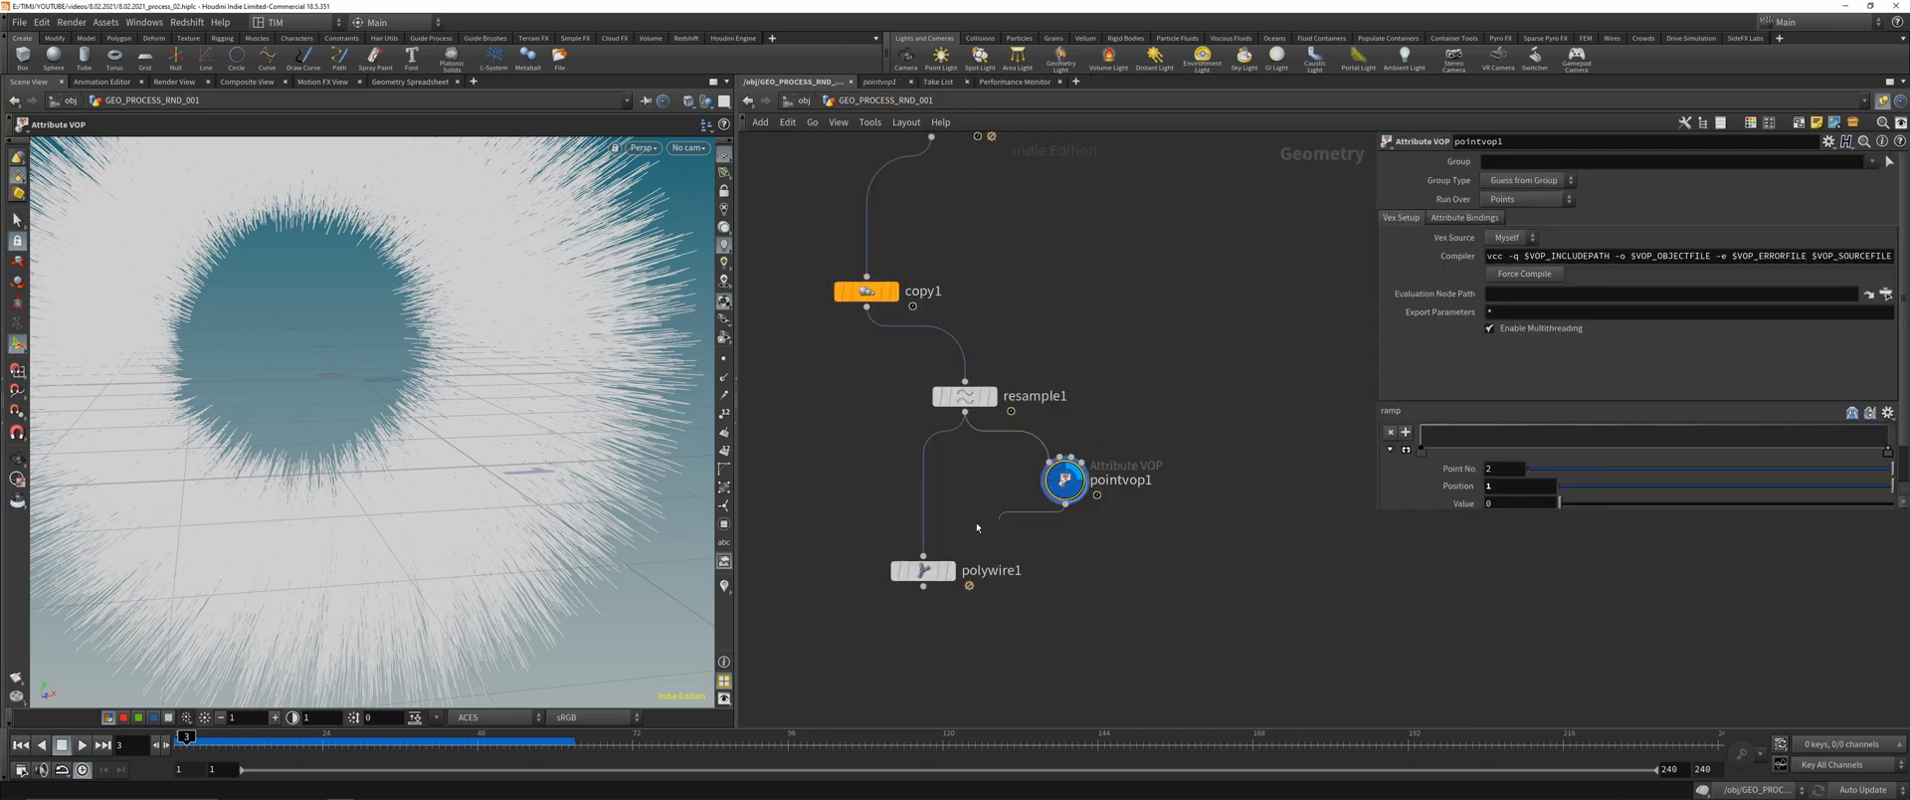
- Connect pointvop1's output to polywire1, display polywire1 and enlarge the parameter area
{"action": "left_click", "coordinate": [923, 559]}
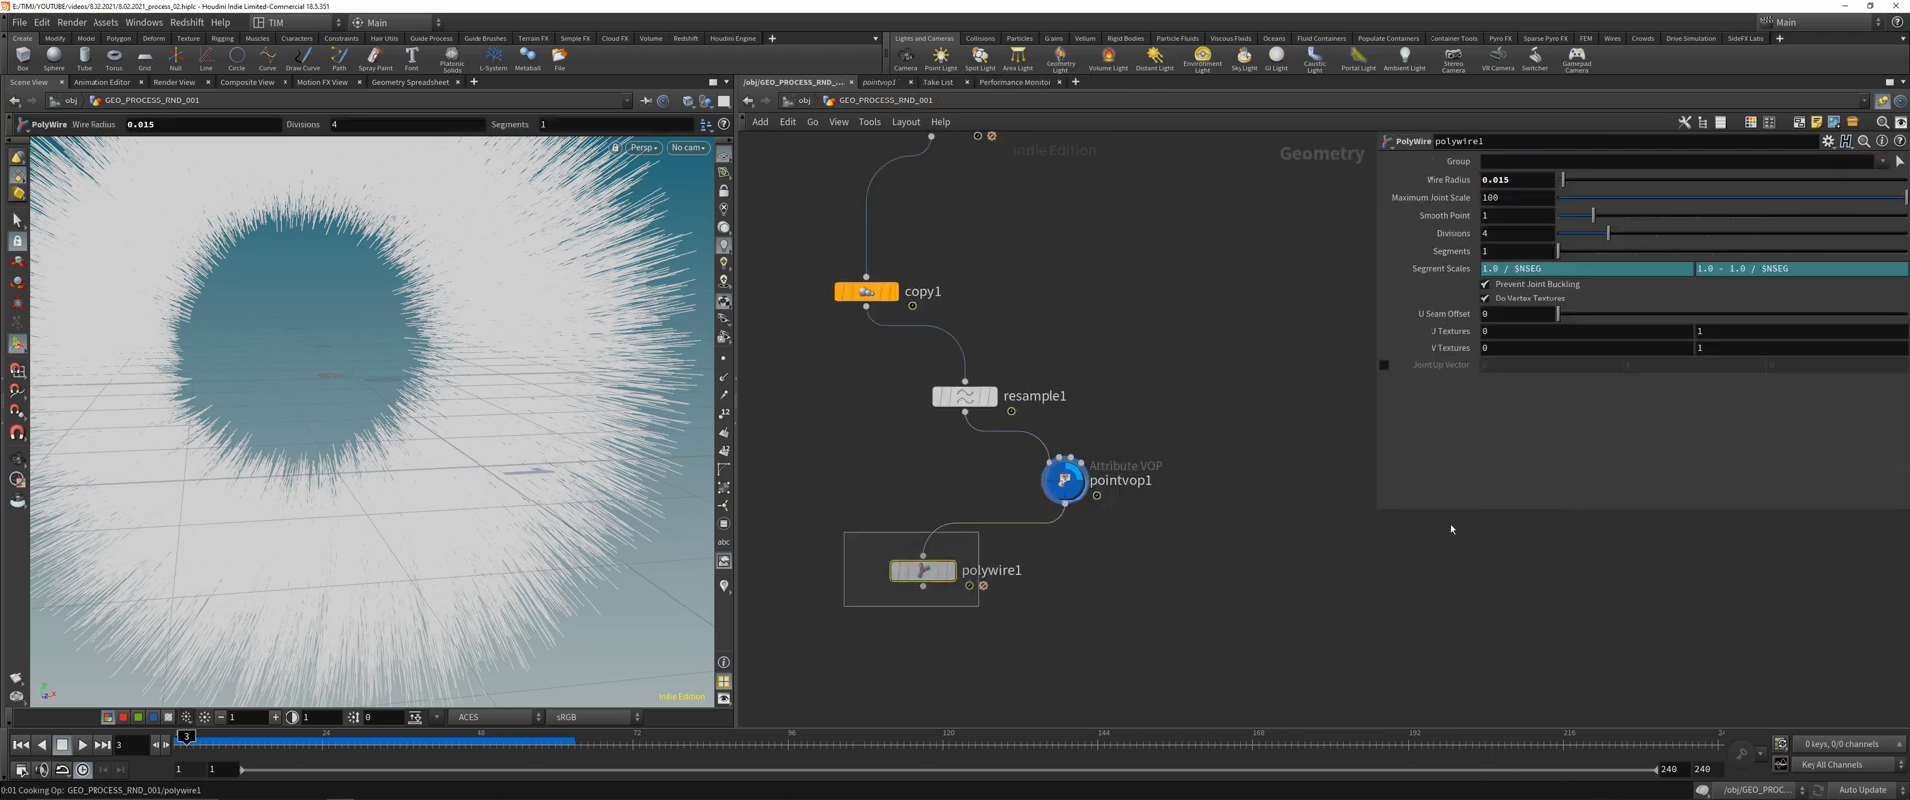
{"action": "key", "text": "r"}
{"action": "left_click_drag", "start_coordinate": [1378, 511], "coordinate": [1269, 619]}
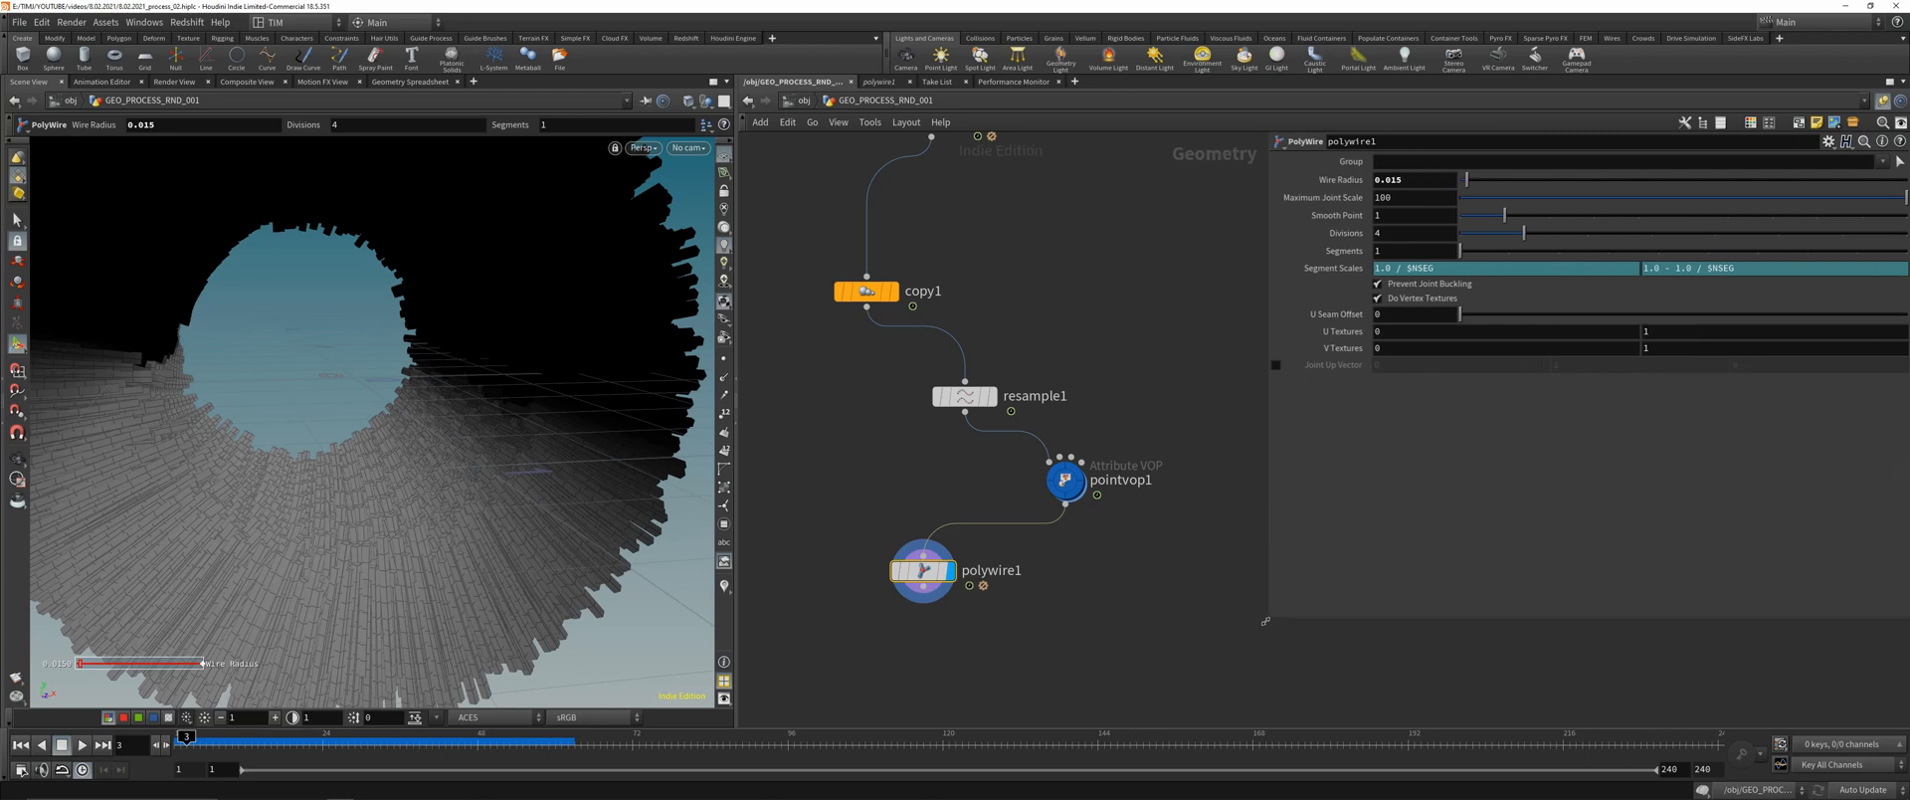
{"action": "left_click", "coordinate": [1415, 181]}
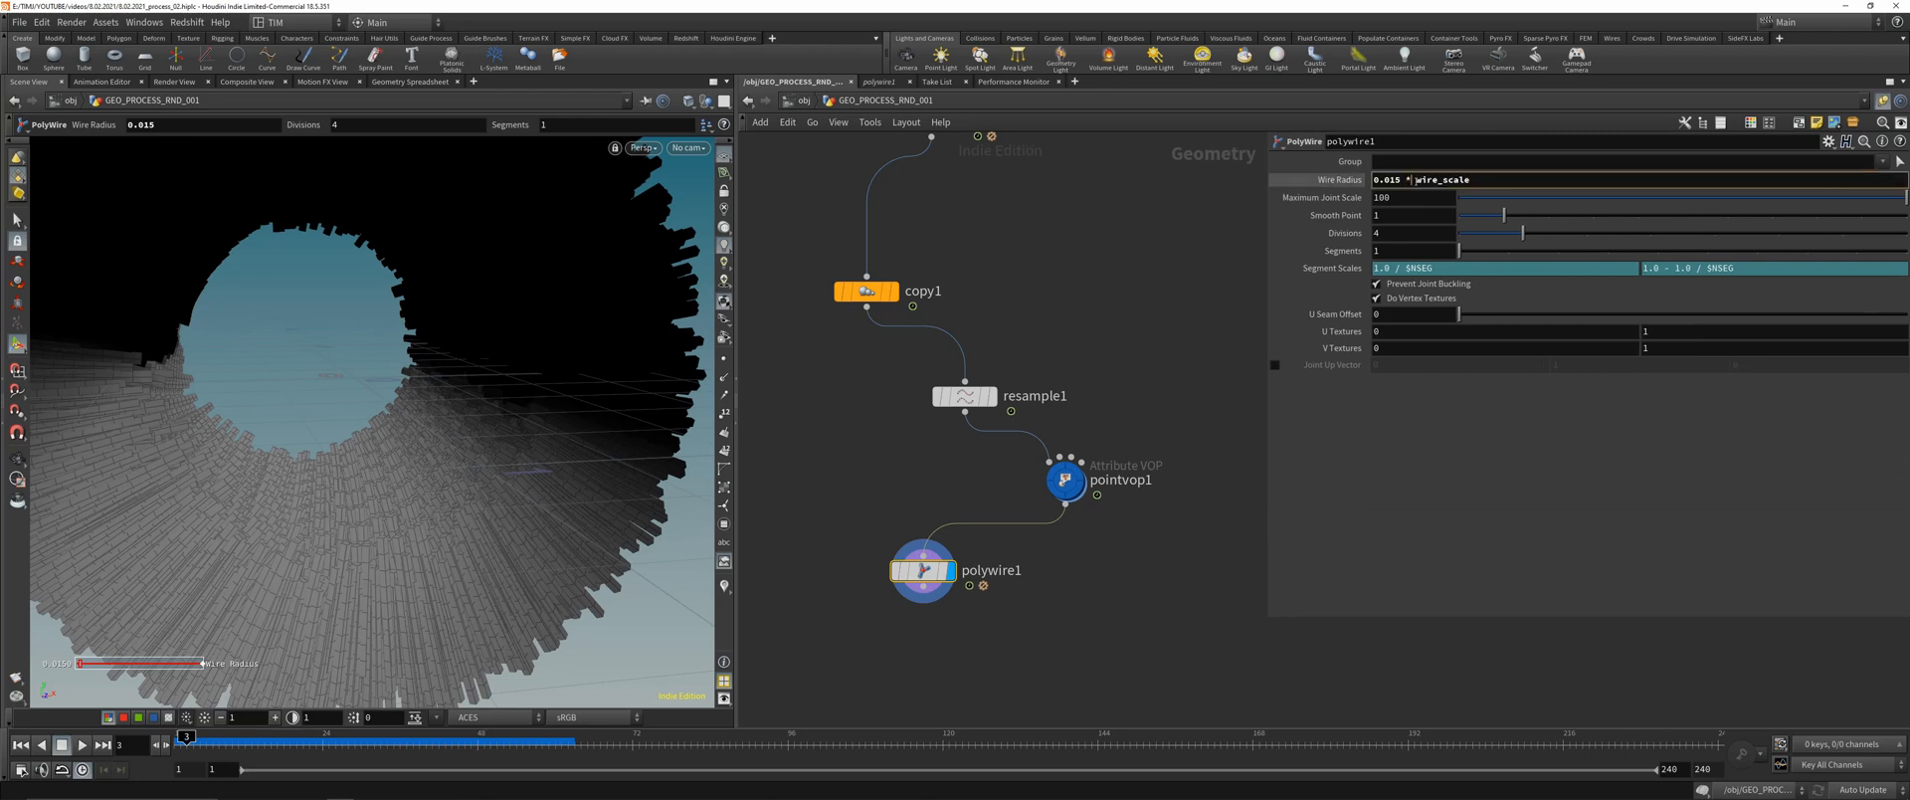
{"action": "type", "text": "@"}
{"action": "key", "text": "Return"}
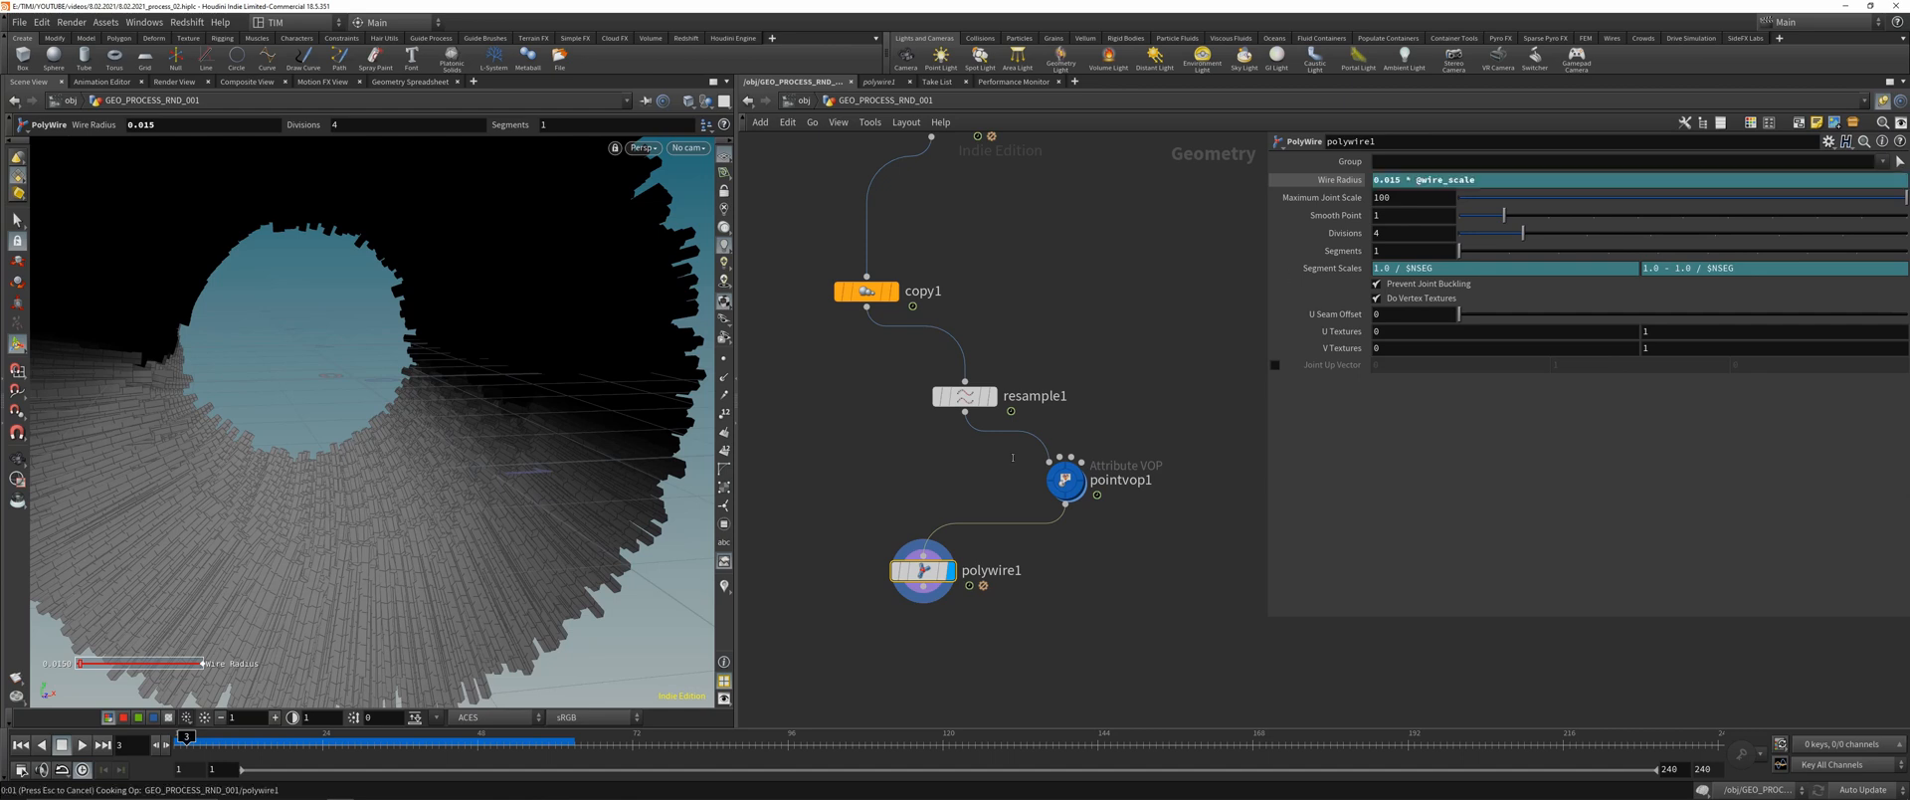
- Display pointvop1, try the Hill and Linear presets on its ramp, and apply the Sharp preset
{"action": "left_click_drag", "start_coordinate": [1069, 500], "coordinate": [1084, 508]}
{"action": "left_click", "coordinate": [1078, 474]}
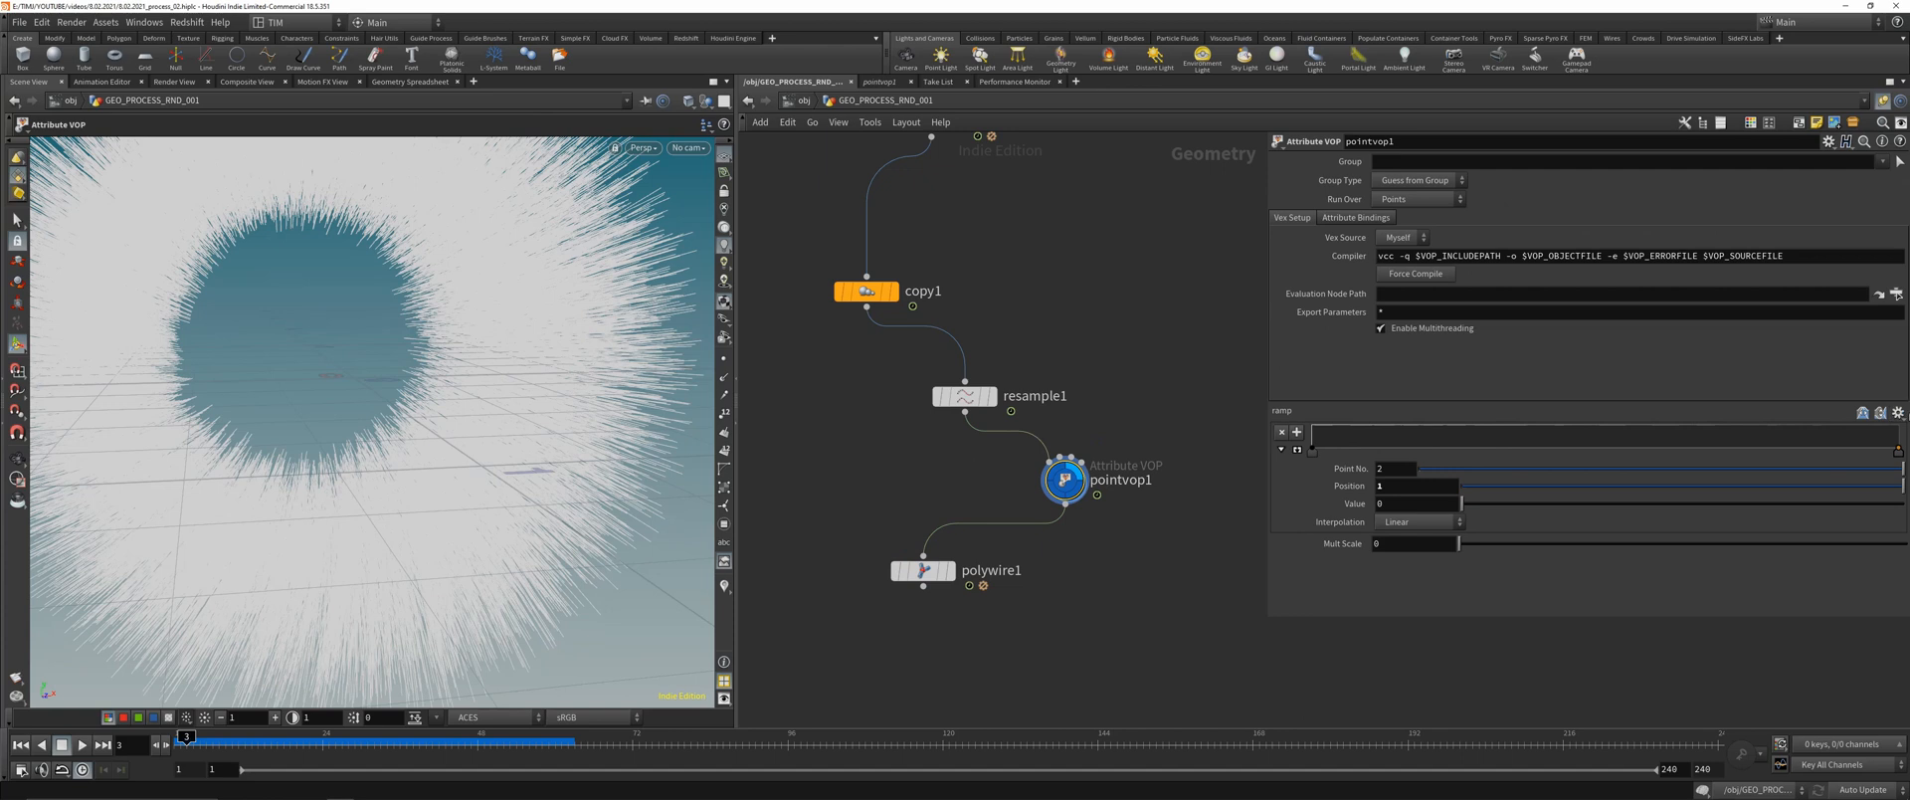
{"action": "left_click", "coordinate": [1898, 413]}
{"action": "left_click", "coordinate": [1871, 445]}
{"action": "left_click", "coordinate": [1899, 413]}
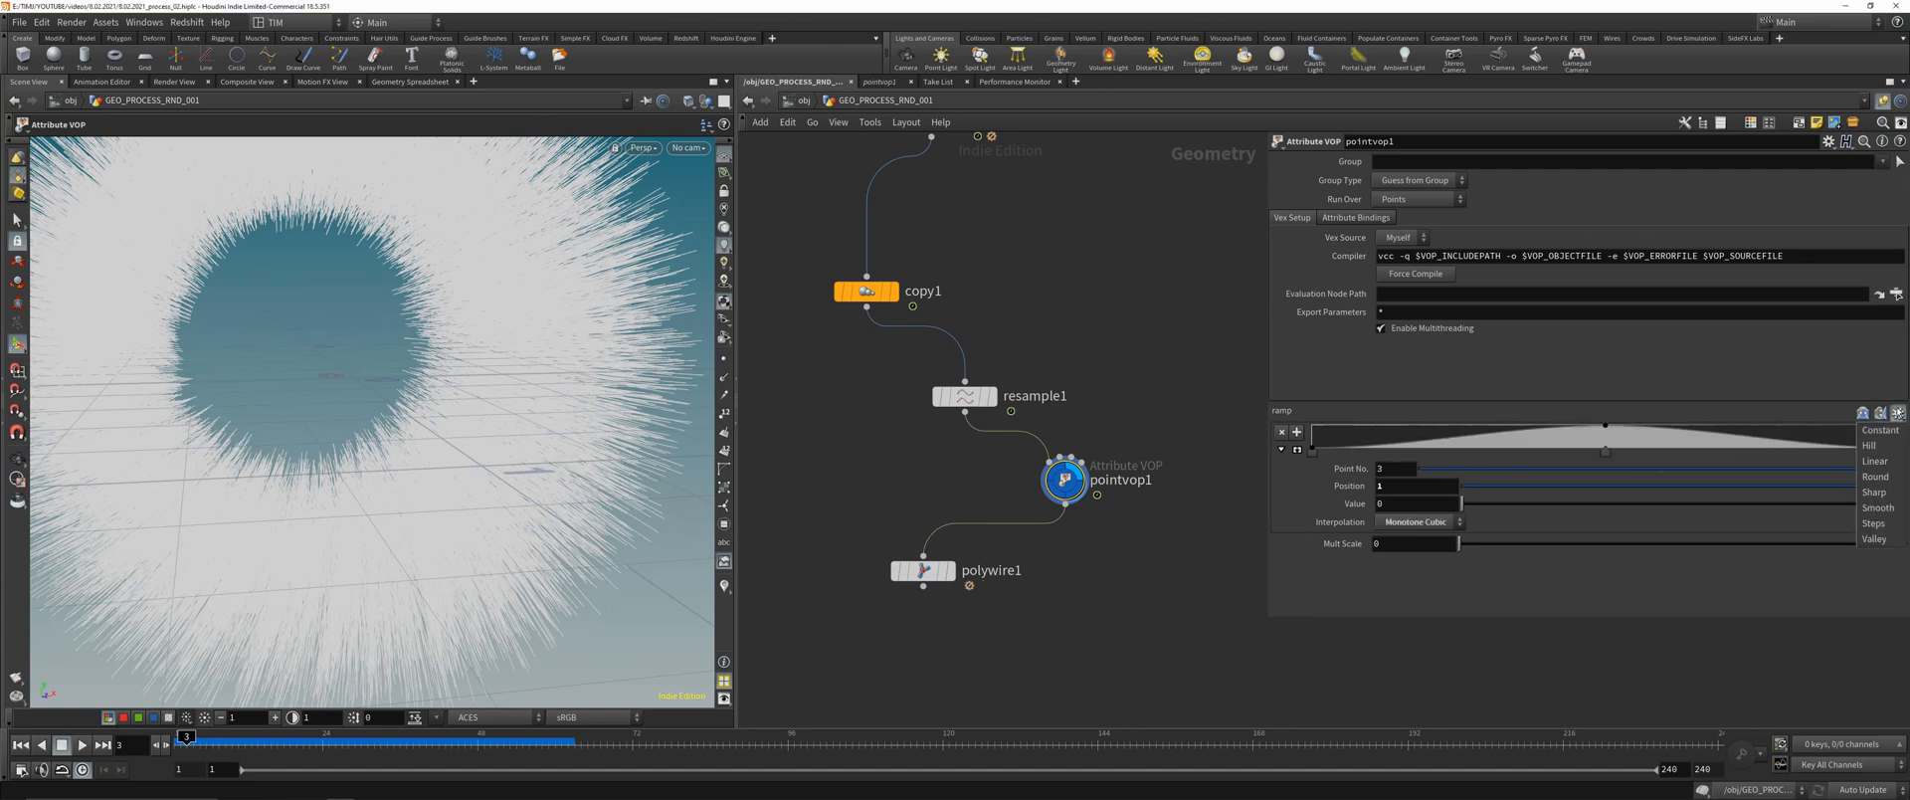
{"action": "left_click", "coordinate": [1881, 462]}
{"action": "left_click", "coordinate": [1898, 413]}
{"action": "left_click", "coordinate": [1883, 481]}
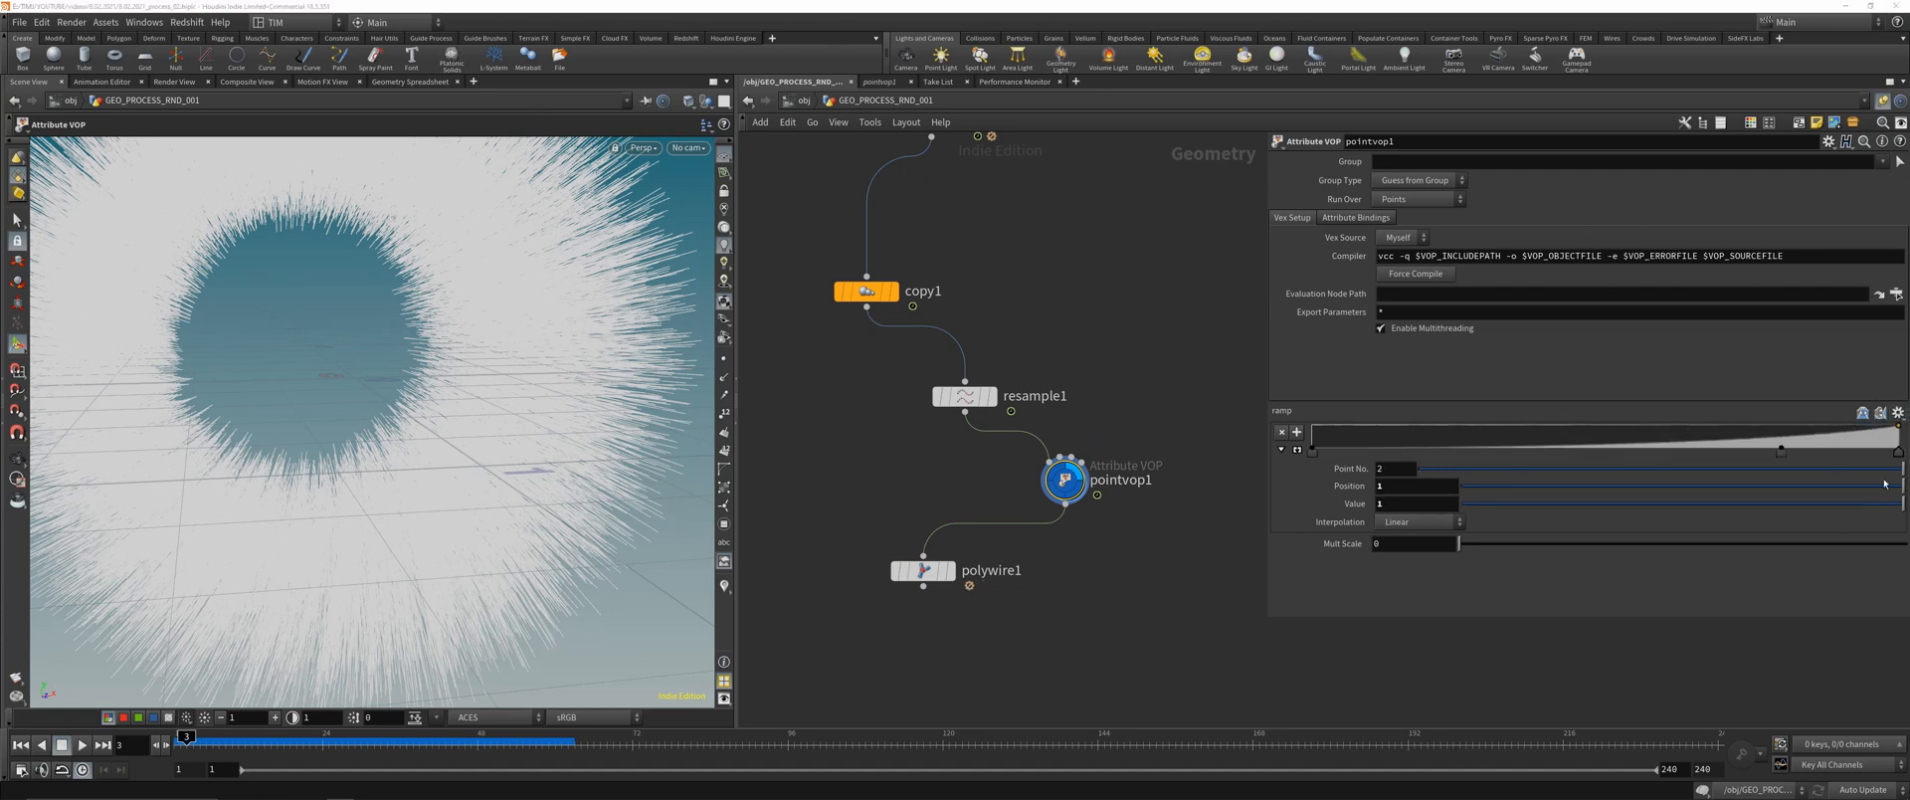
- Set pointvop1's Mult Scale to 1 and display polywire1
{"action": "left_click", "coordinate": [1409, 544]}
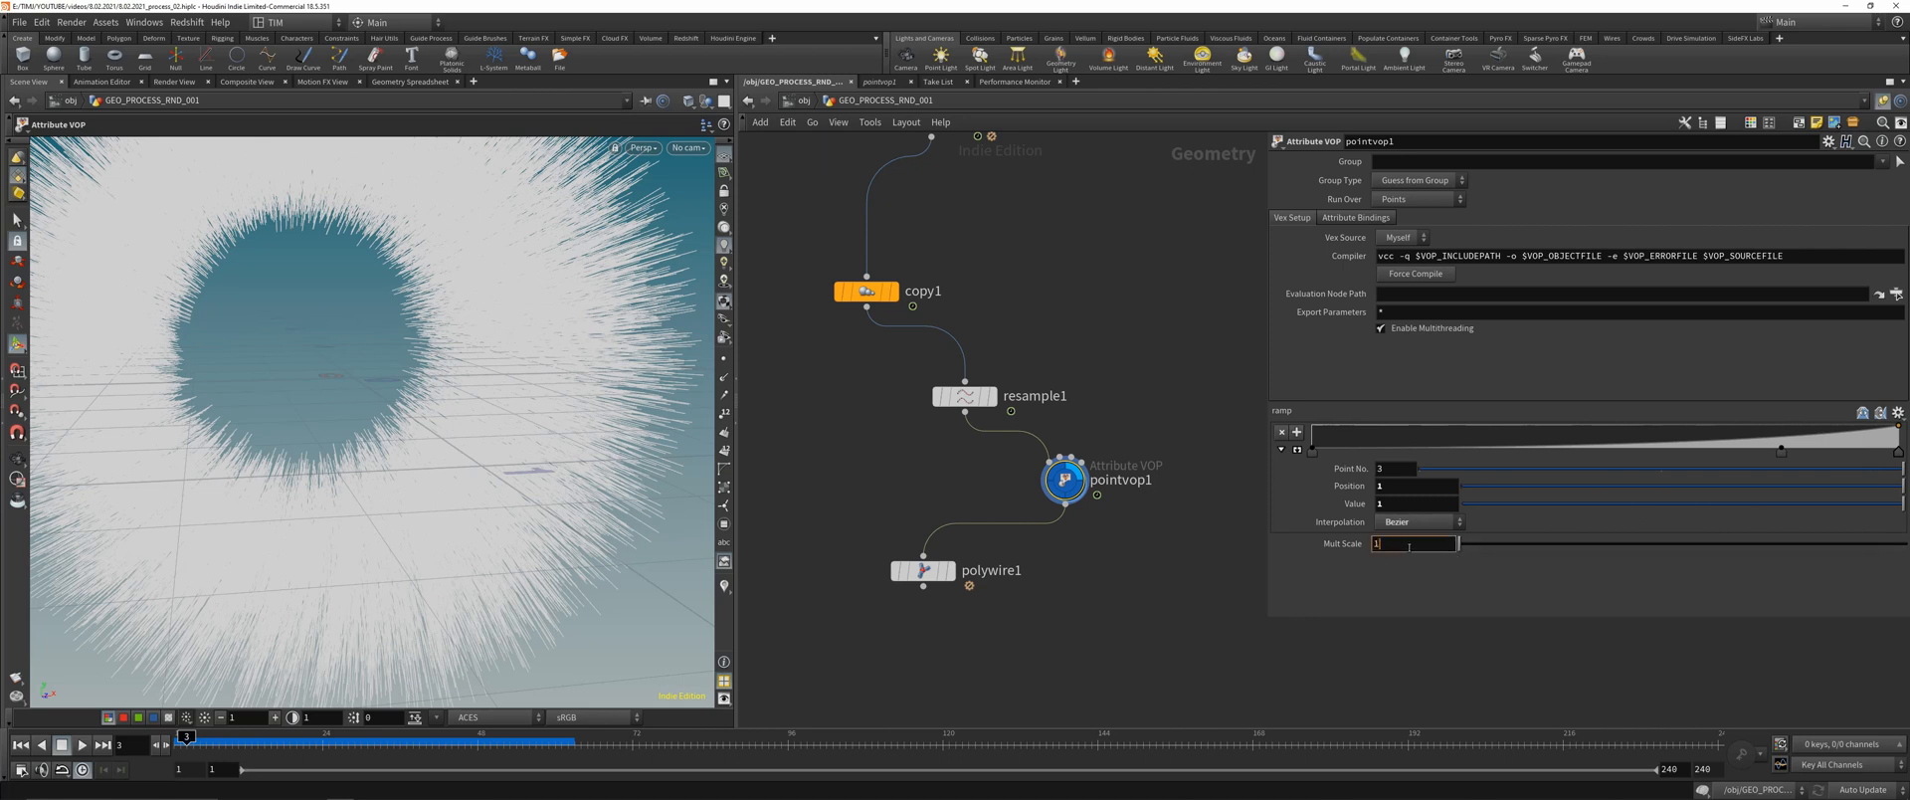
{"action": "type", "text": "1"}
{"action": "key", "text": "Return"}
{"action": "left_click_drag", "start_coordinate": [885, 624], "coordinate": [997, 517]}
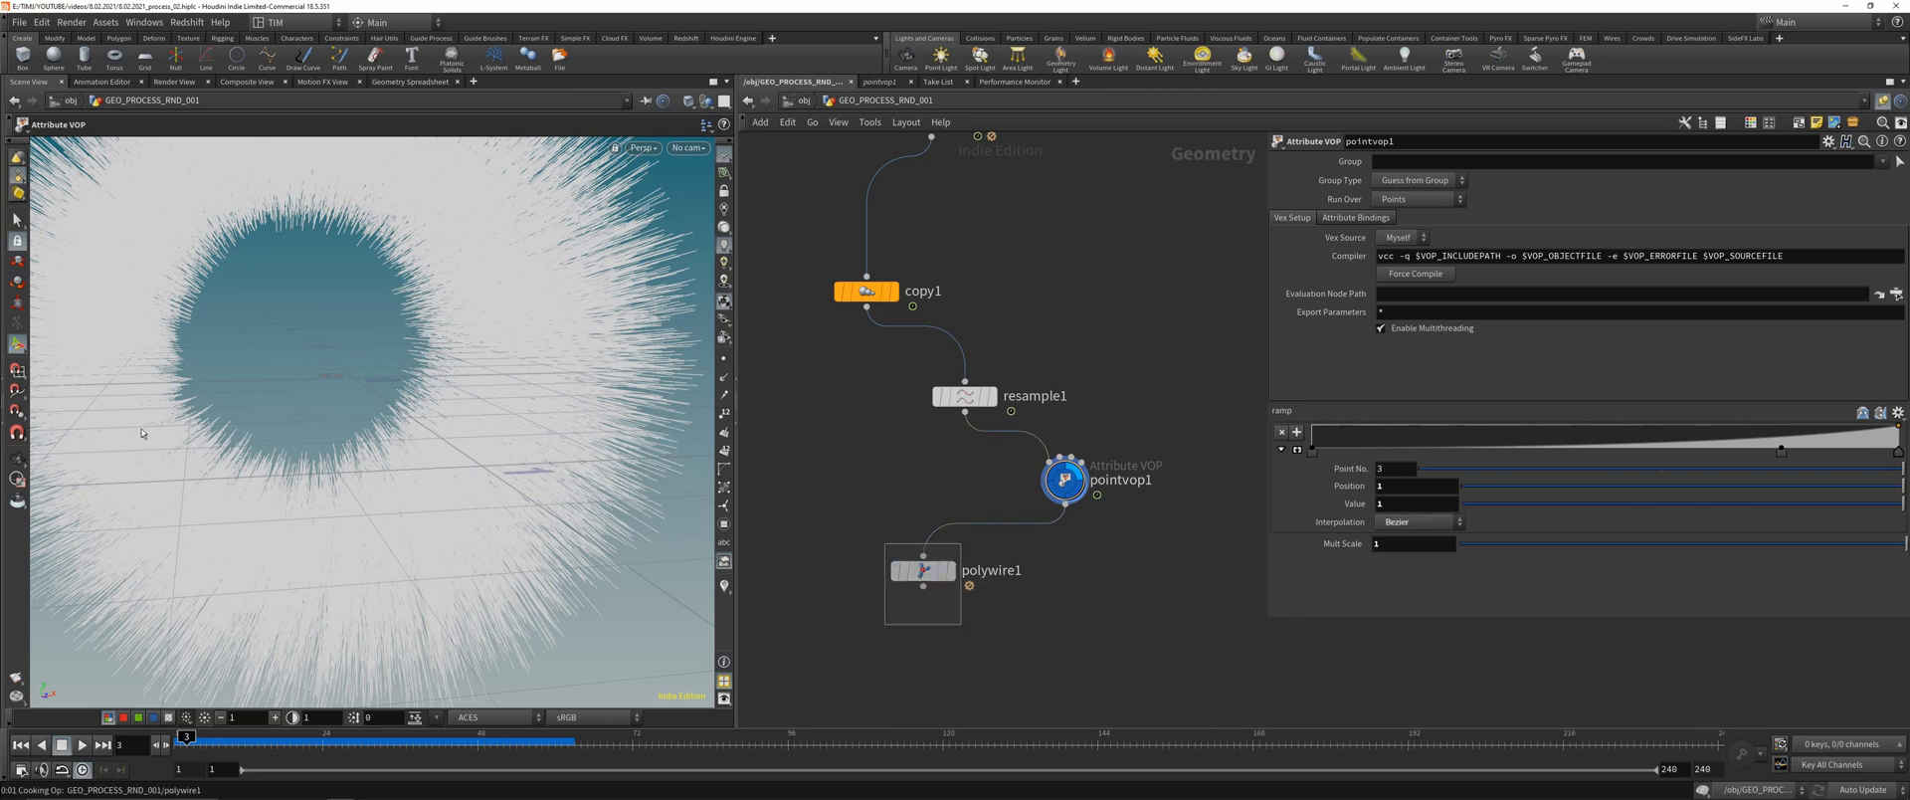
{"action": "left_click_drag", "start_coordinate": [285, 443], "coordinate": [389, 439], "text": "alt"}
- Reverse pointvop1's ramp, giving its end point a value of 0.25 and its start point a value of 2
{"action": "left_click", "coordinate": [1064, 480]}
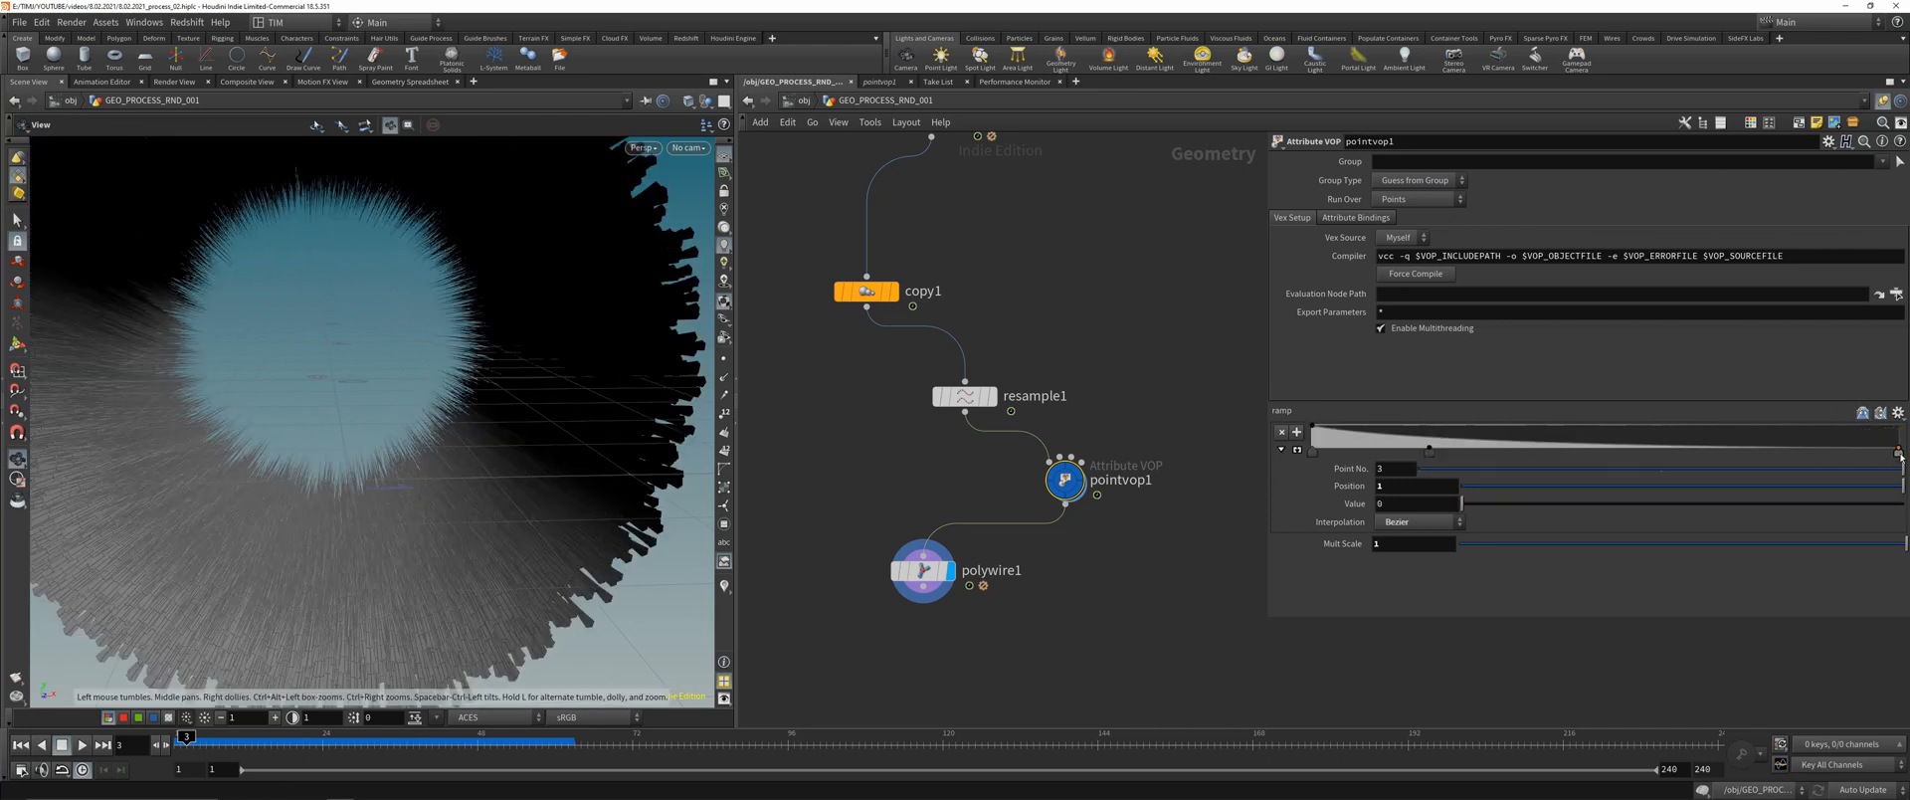
{"action": "type", "text": "25"}
{"action": "key", "text": "Return"}
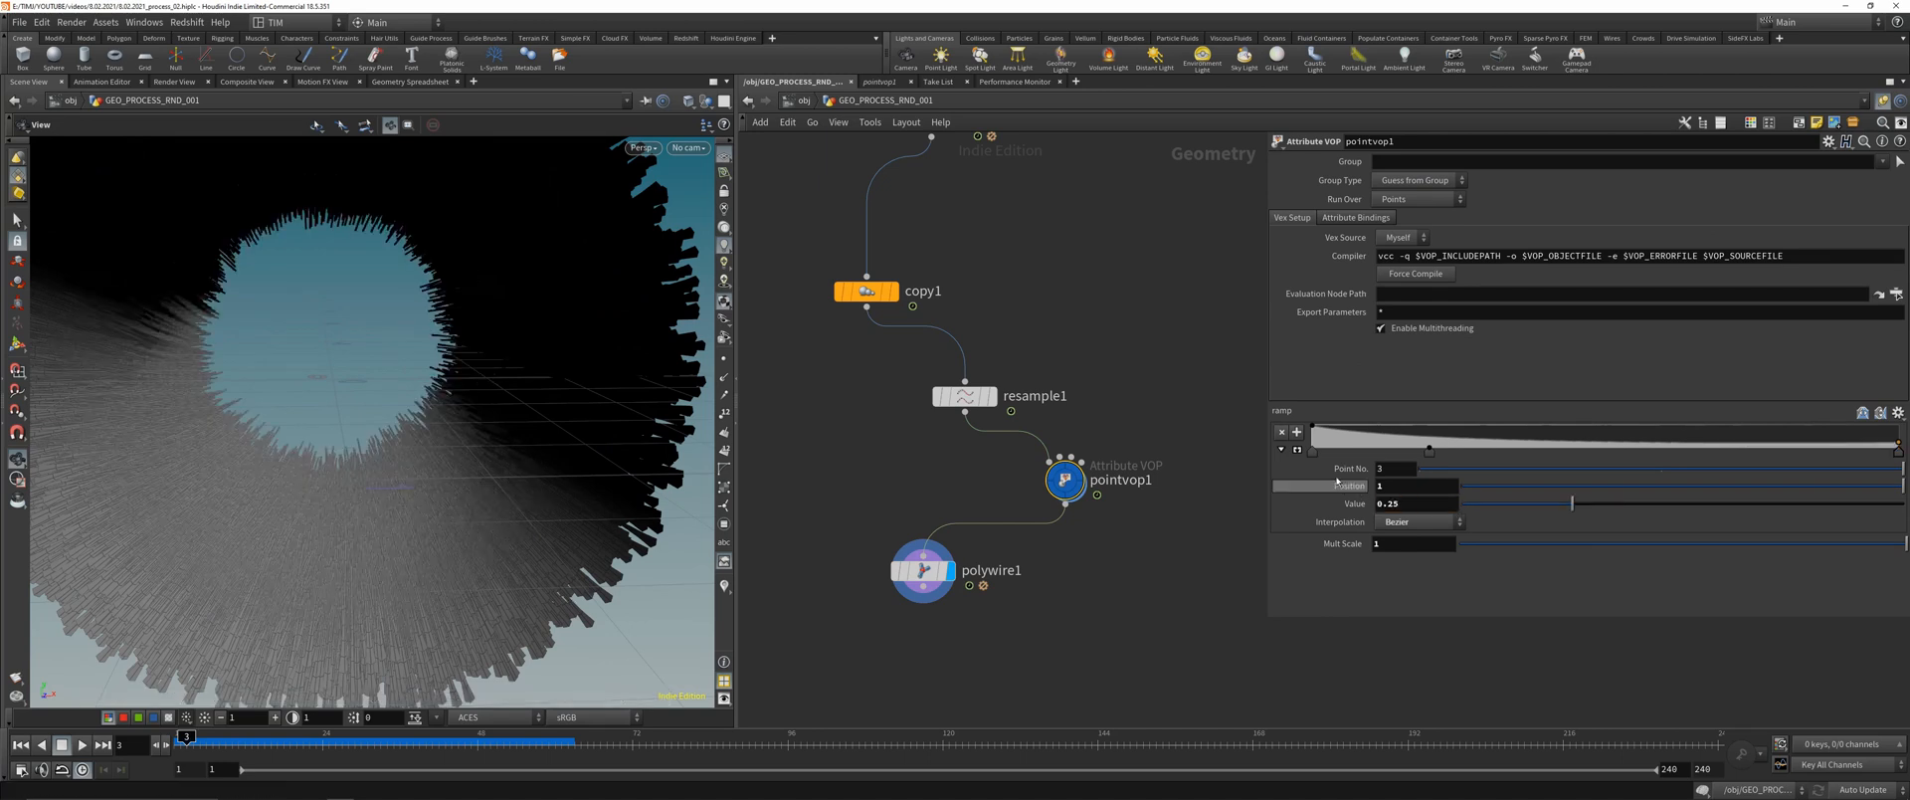
{"action": "left_click", "coordinate": [1313, 451]}
{"action": "left_click", "coordinate": [1405, 504]}
{"action": "type", "text": "2"}
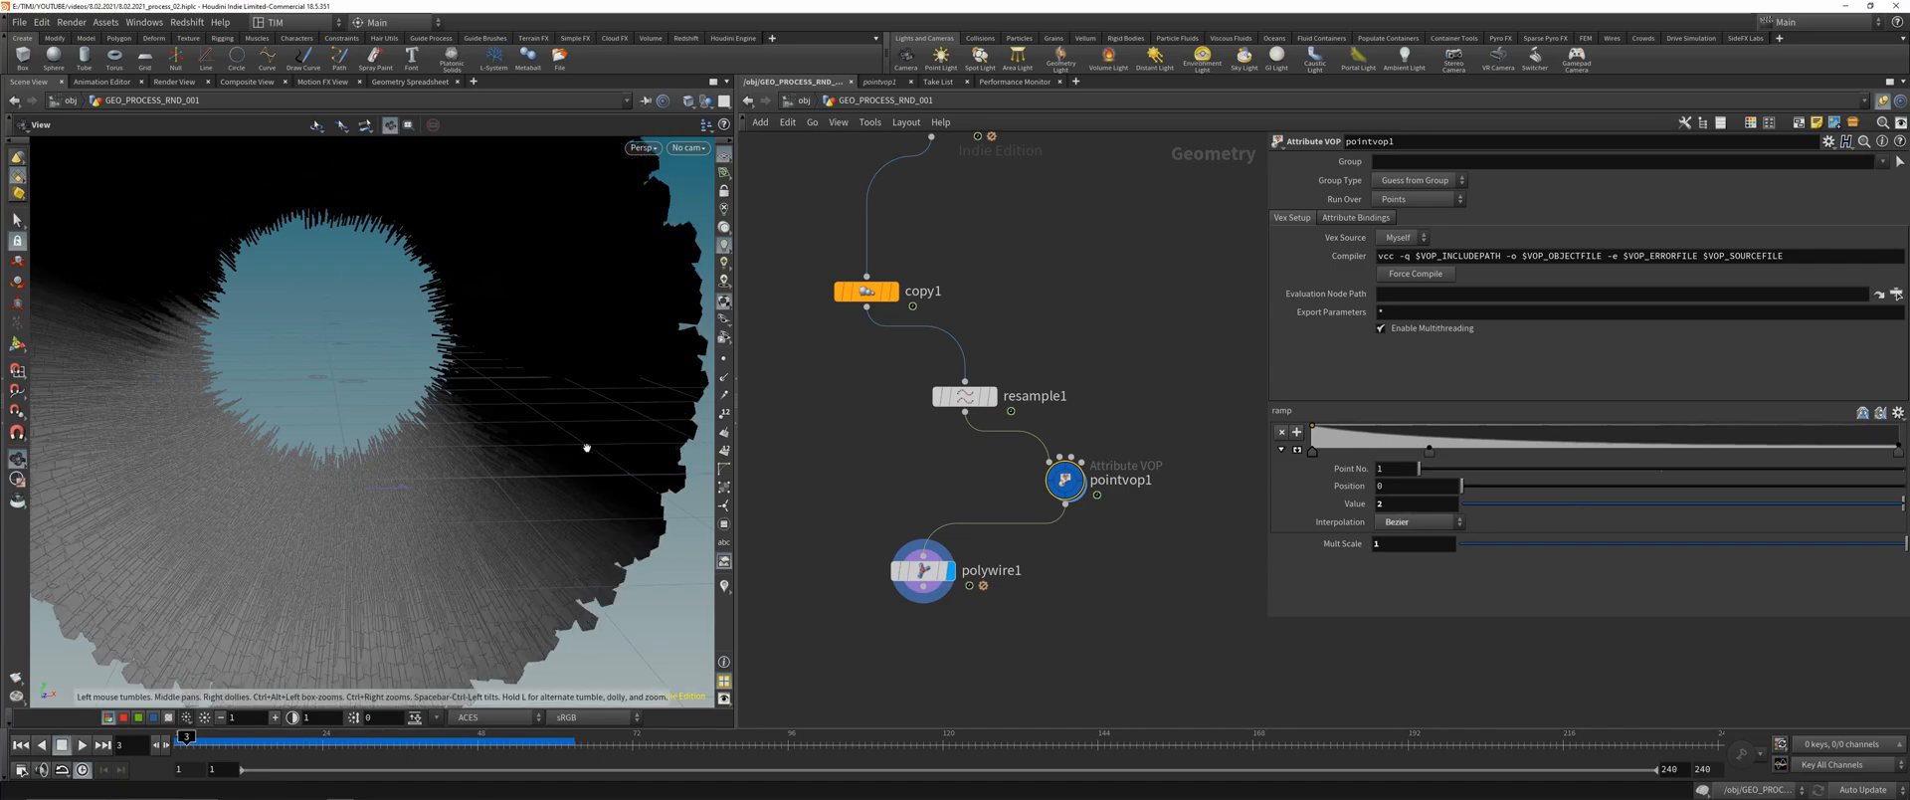
{"action": "left_click_drag", "start_coordinate": [585, 446], "coordinate": [301, 454]}
- Add a Normal node below polywire1 and display it
{"action": "left_click", "coordinate": [918, 592]}
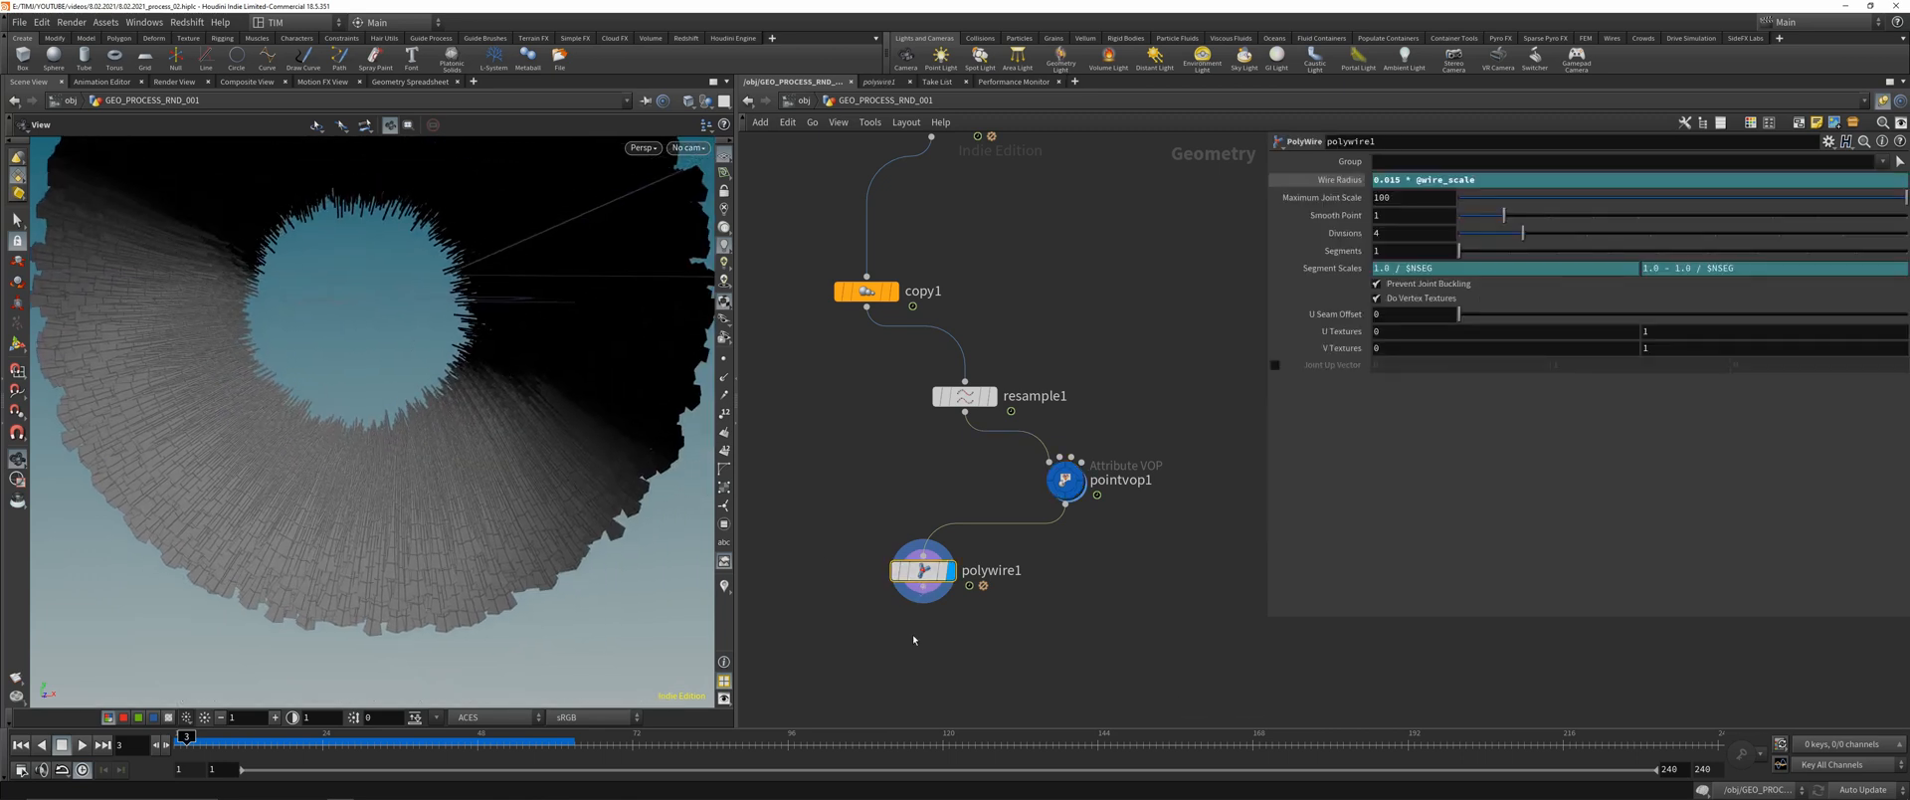
{"action": "key", "text": "Tab"}
{"action": "type", "text": "normal"}
{"action": "key", "text": "Return"}
{"action": "left_click", "coordinate": [900, 689]}
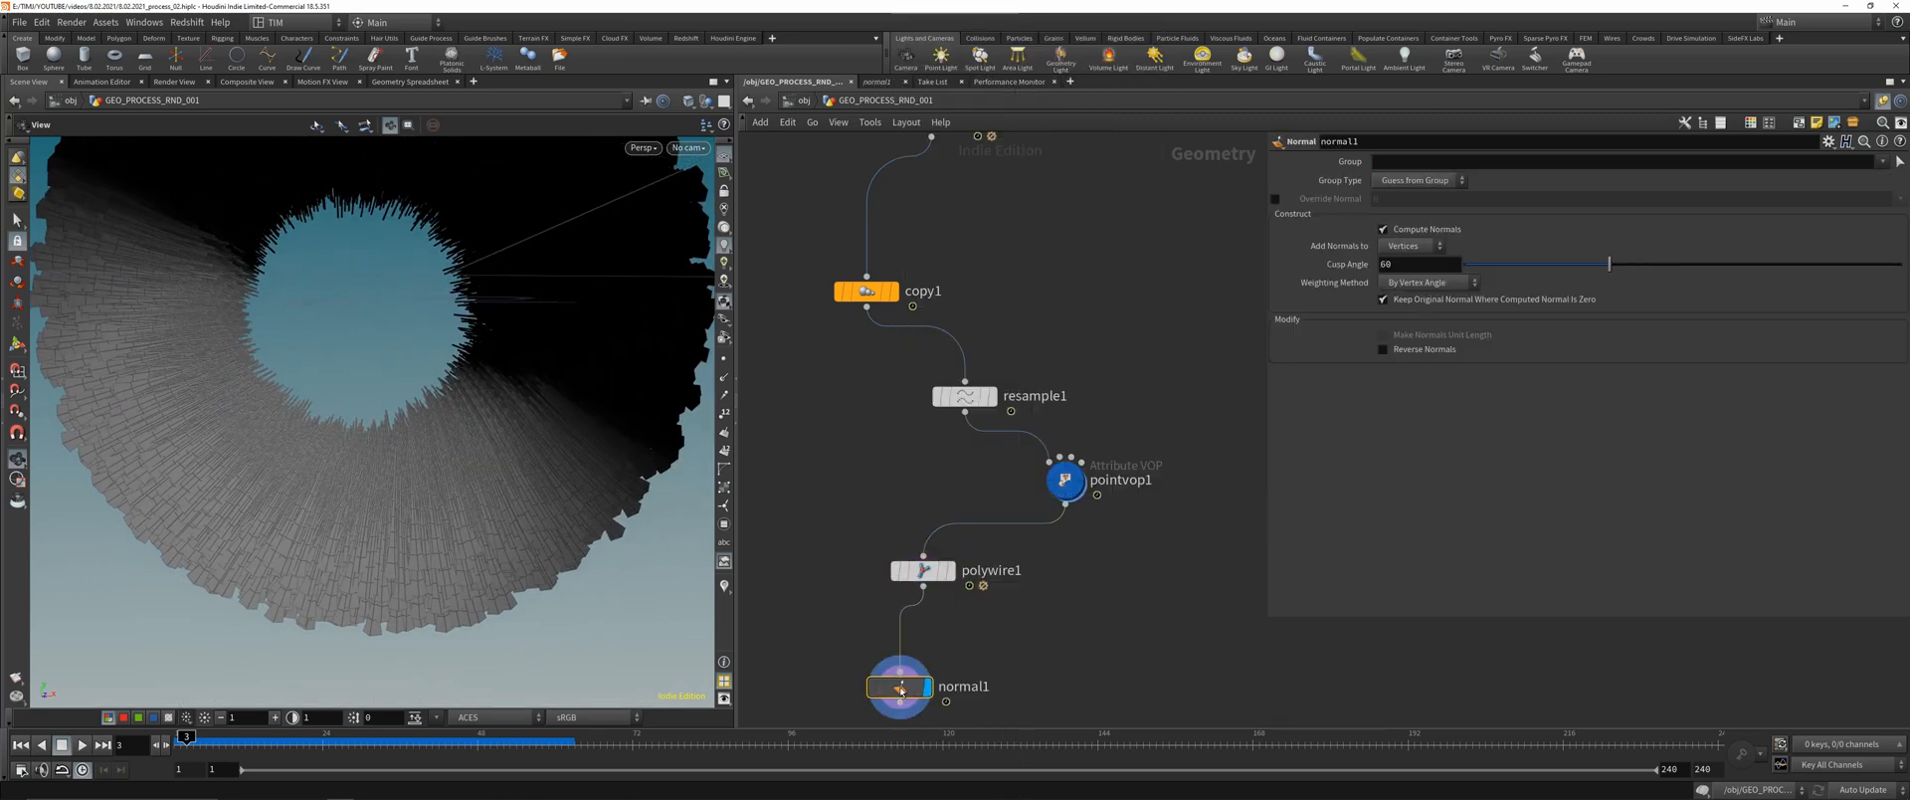
{"action": "scroll", "coordinate": [462, 373], "scroll_direction": "up", "scroll_amount": 3}
{"action": "left_click_drag", "start_coordinate": [463, 373], "coordinate": [563, 449]}
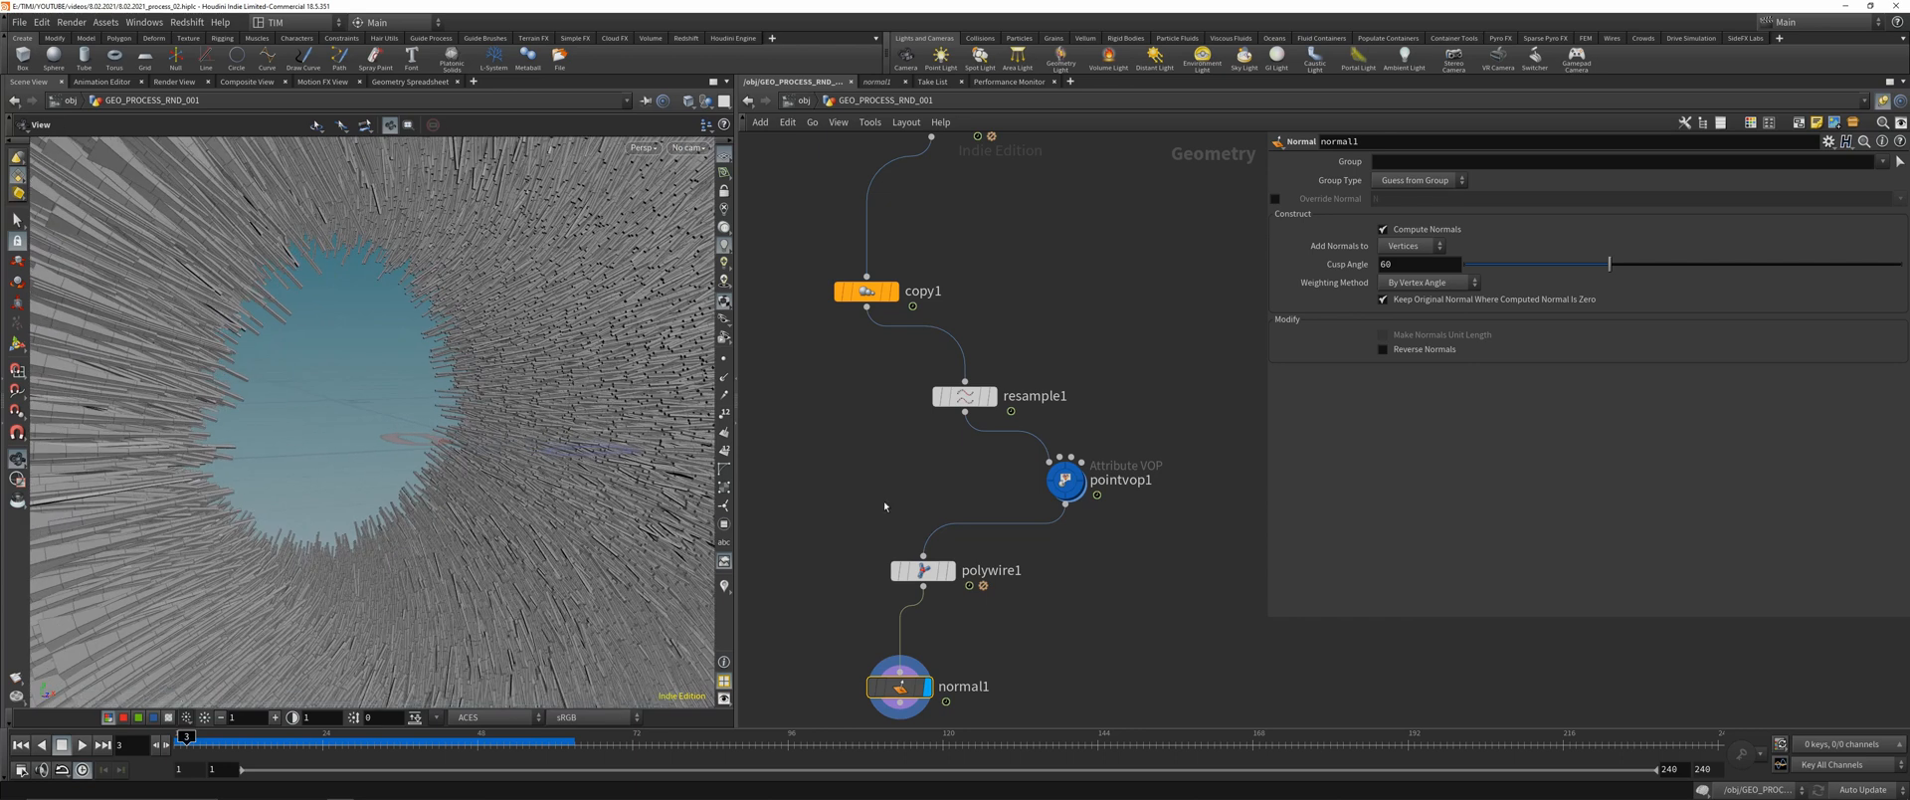
- Set polywire1's Divisions to 16 and inspect the smoother tubes from several distances
{"action": "left_click", "coordinate": [923, 570]}
{"action": "left_click", "coordinate": [1396, 234]}
{"action": "type", "text": "1"}
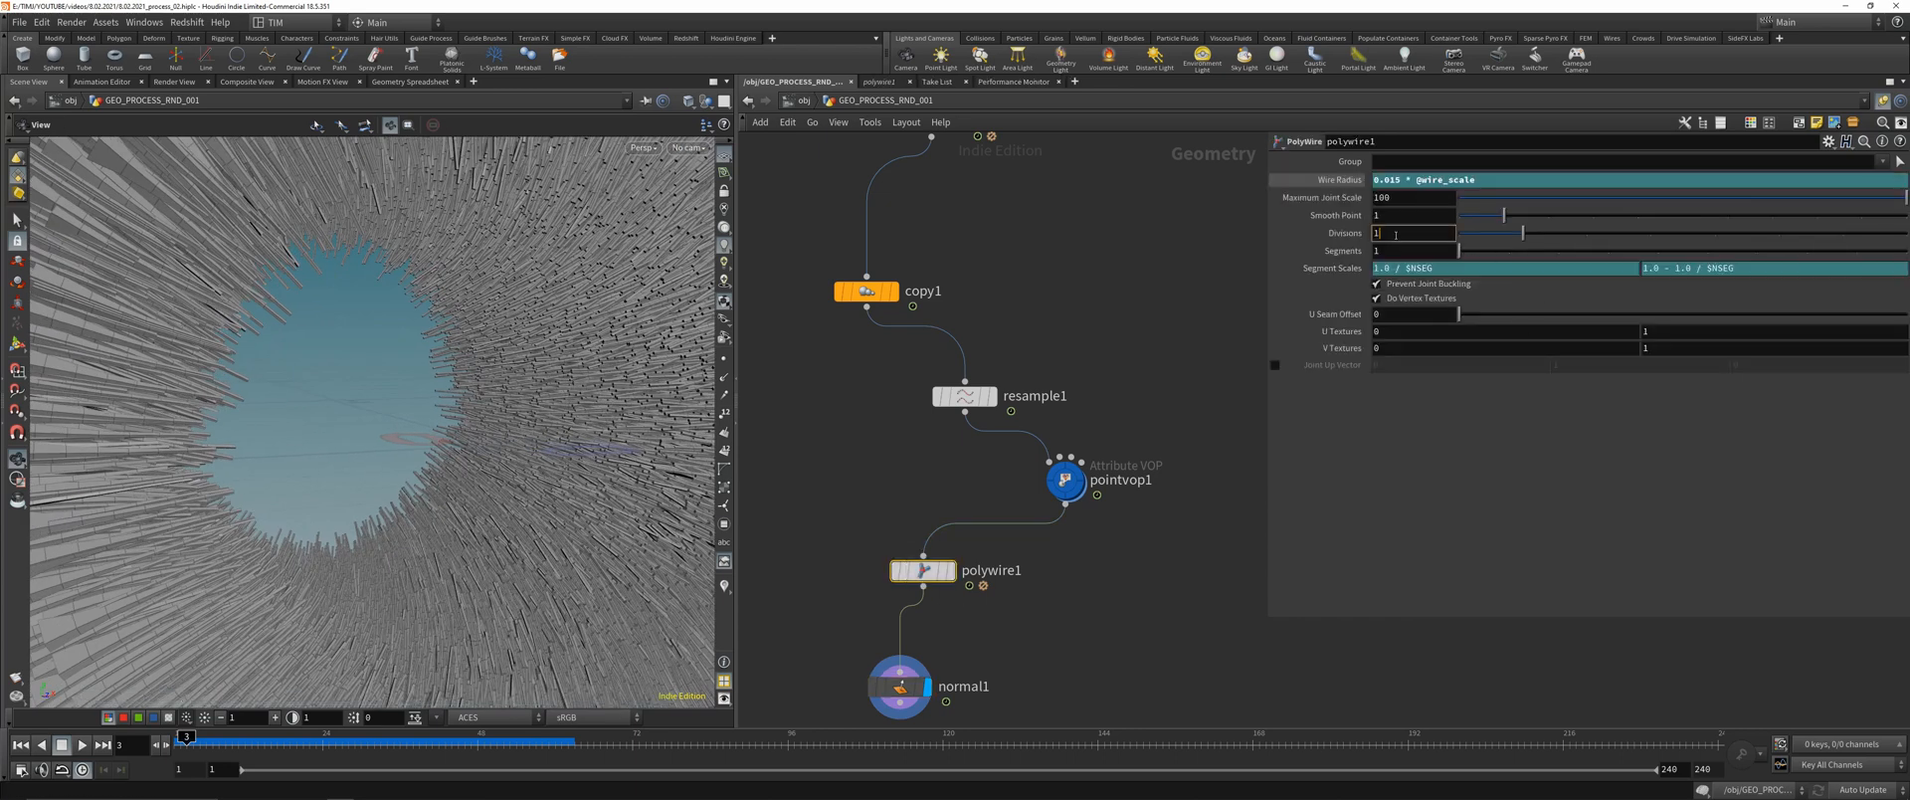
{"action": "type", "text": "6"}
{"action": "key", "text": "Return"}
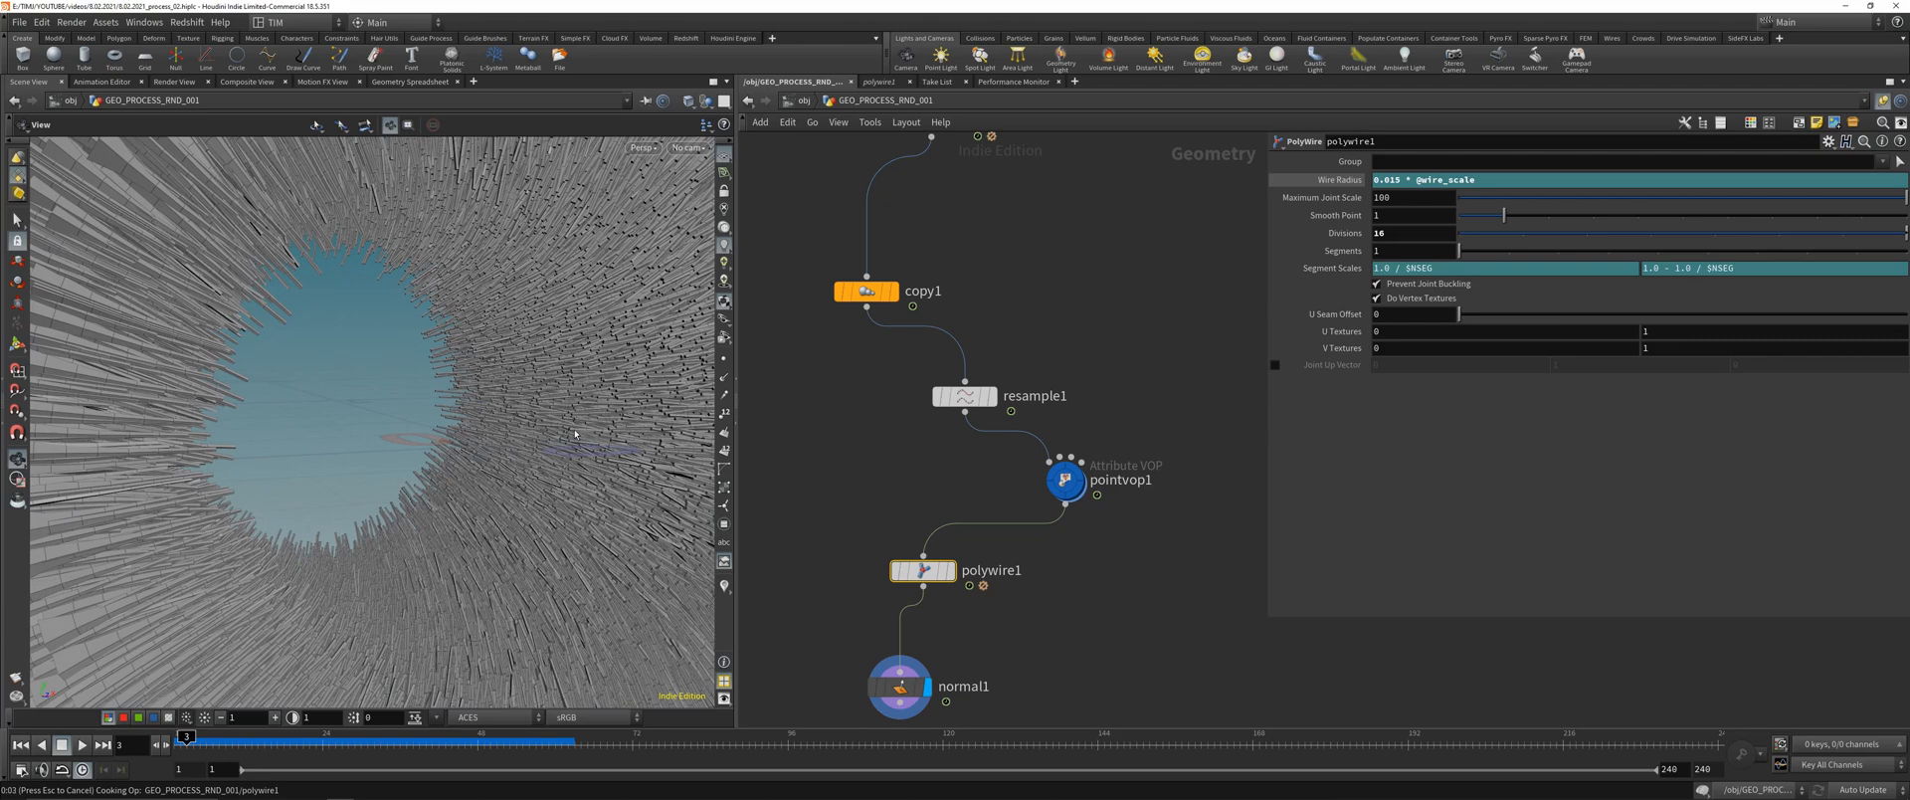
{"action": "mouse_move", "coordinate": [574, 434]}
{"action": "left_mouse_down"}
{"action": "mouse_move", "coordinate": [504, 413]}
{"action": "mouse_move", "coordinate": [637, 418]}
{"action": "mouse_move", "coordinate": [505, 443]}
{"action": "mouse_move", "coordinate": [550, 444]}
{"action": "left_mouse_up"}
{"action": "scroll", "coordinate": [886, 473], "scroll_direction": "down", "scroll_amount": 2}
{"action": "left_click_drag", "start_coordinate": [559, 370], "coordinate": [546, 290]}
{"action": "scroll", "coordinate": [544, 292], "scroll_direction": "down", "scroll_amount": 5}
{"action": "middle_click_drag", "start_coordinate": [517, 300], "coordinate": [522, 357]}
{"action": "middle_click_drag", "start_coordinate": [1095, 538], "coordinate": [1059, 368]}
{"action": "left_click_drag", "start_coordinate": [861, 474], "coordinate": [949, 570]}
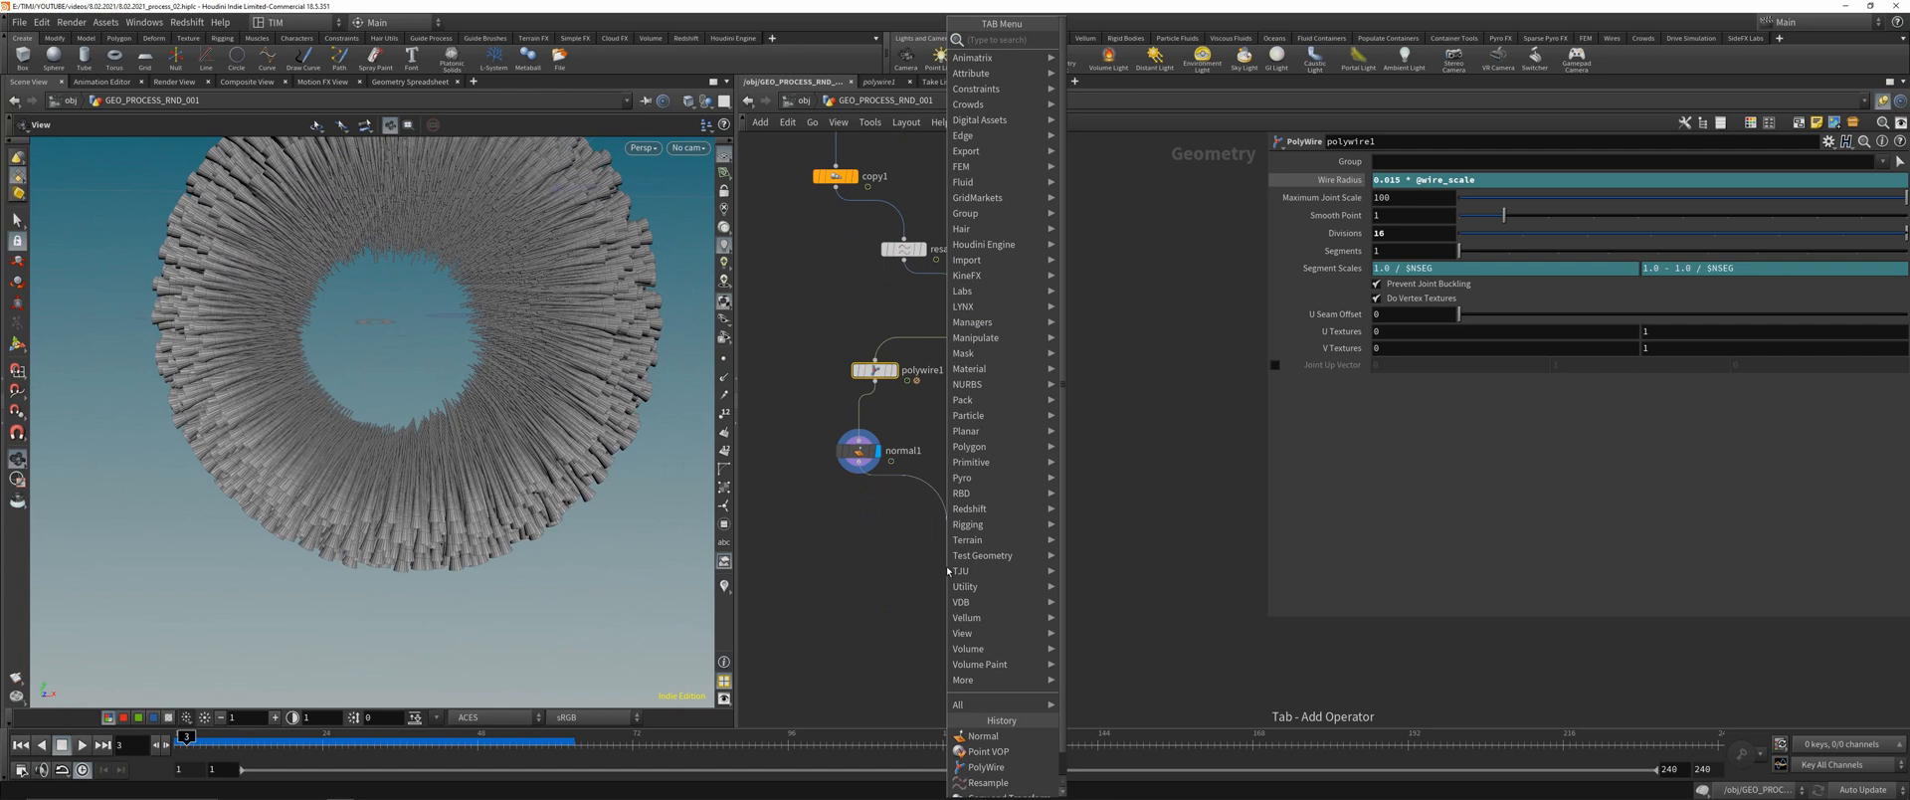
{"action": "left_click", "coordinate": [844, 524]}
- Display copy1 and set its Uniform Scale to 1.016
{"action": "middle_click_drag", "start_coordinate": [845, 524], "coordinate": [868, 645]}
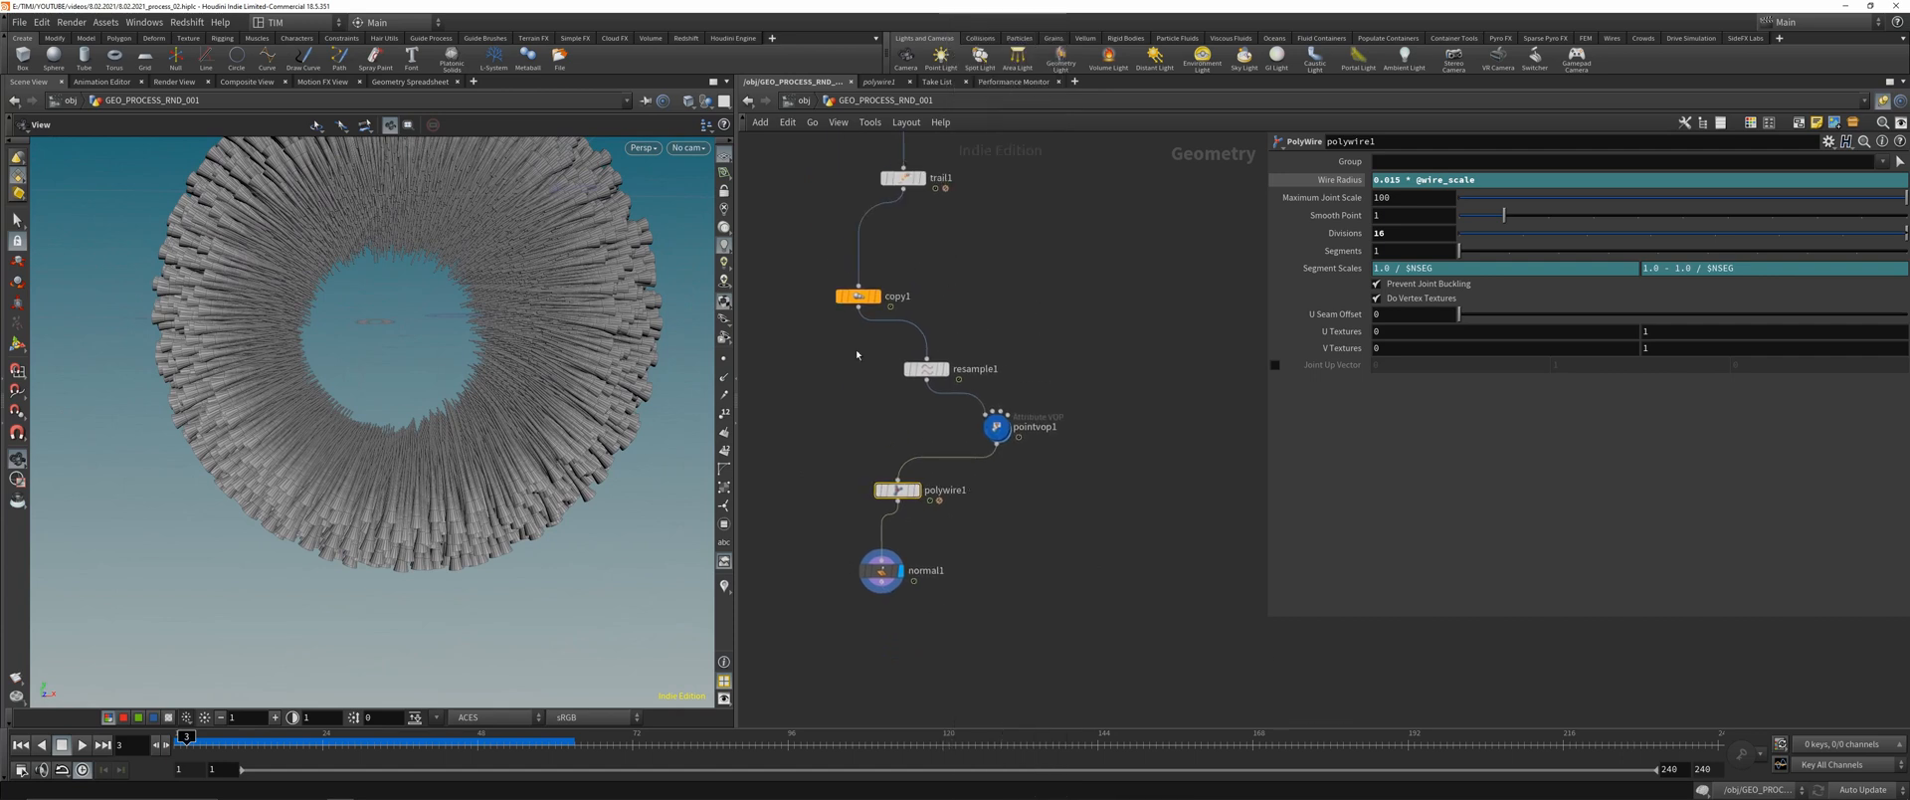
{"action": "left_click", "coordinate": [858, 297]}
{"action": "left_click", "coordinate": [876, 296]}
{"action": "middle_click_drag", "start_coordinate": [877, 299], "coordinate": [864, 410]}
{"action": "left_click_drag", "start_coordinate": [636, 334], "coordinate": [545, 317]}
{"action": "middle_click_drag", "start_coordinate": [545, 318], "coordinate": [550, 373]}
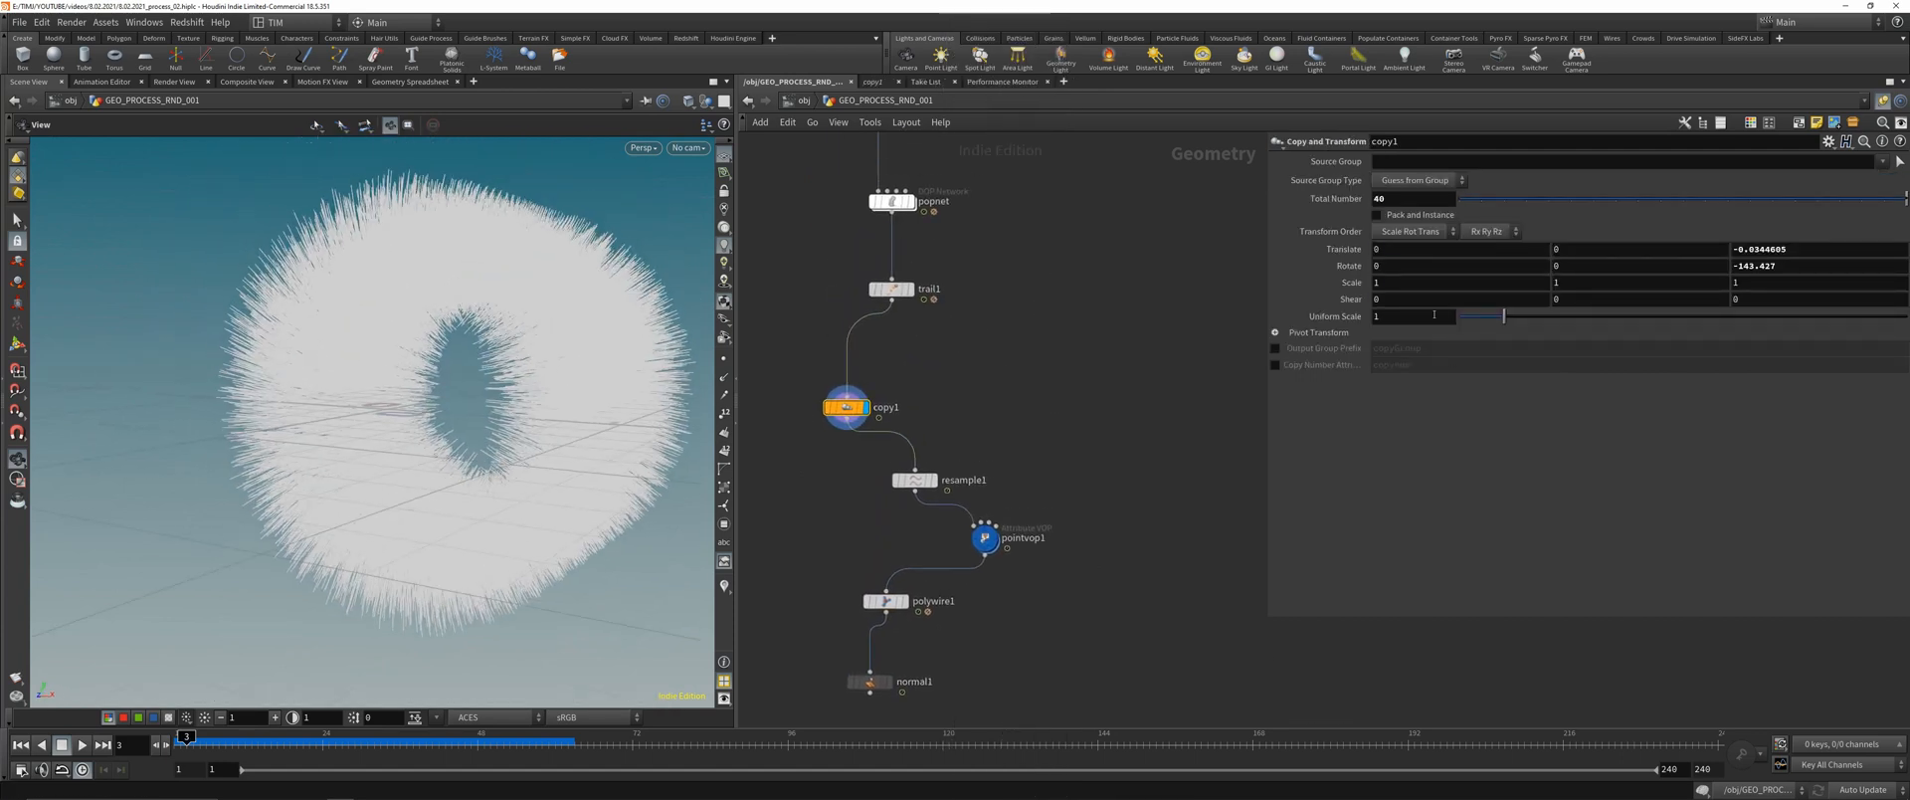
{"action": "middle_click_drag", "start_coordinate": [1424, 316], "coordinate": [1543, 376]}
{"action": "left_click_drag", "start_coordinate": [468, 398], "coordinate": [434, 300]}
{"action": "middle_click_drag", "start_coordinate": [886, 601], "coordinate": [935, 518]}
{"action": "scroll", "coordinate": [935, 518], "scroll_direction": "up", "scroll_amount": 2}
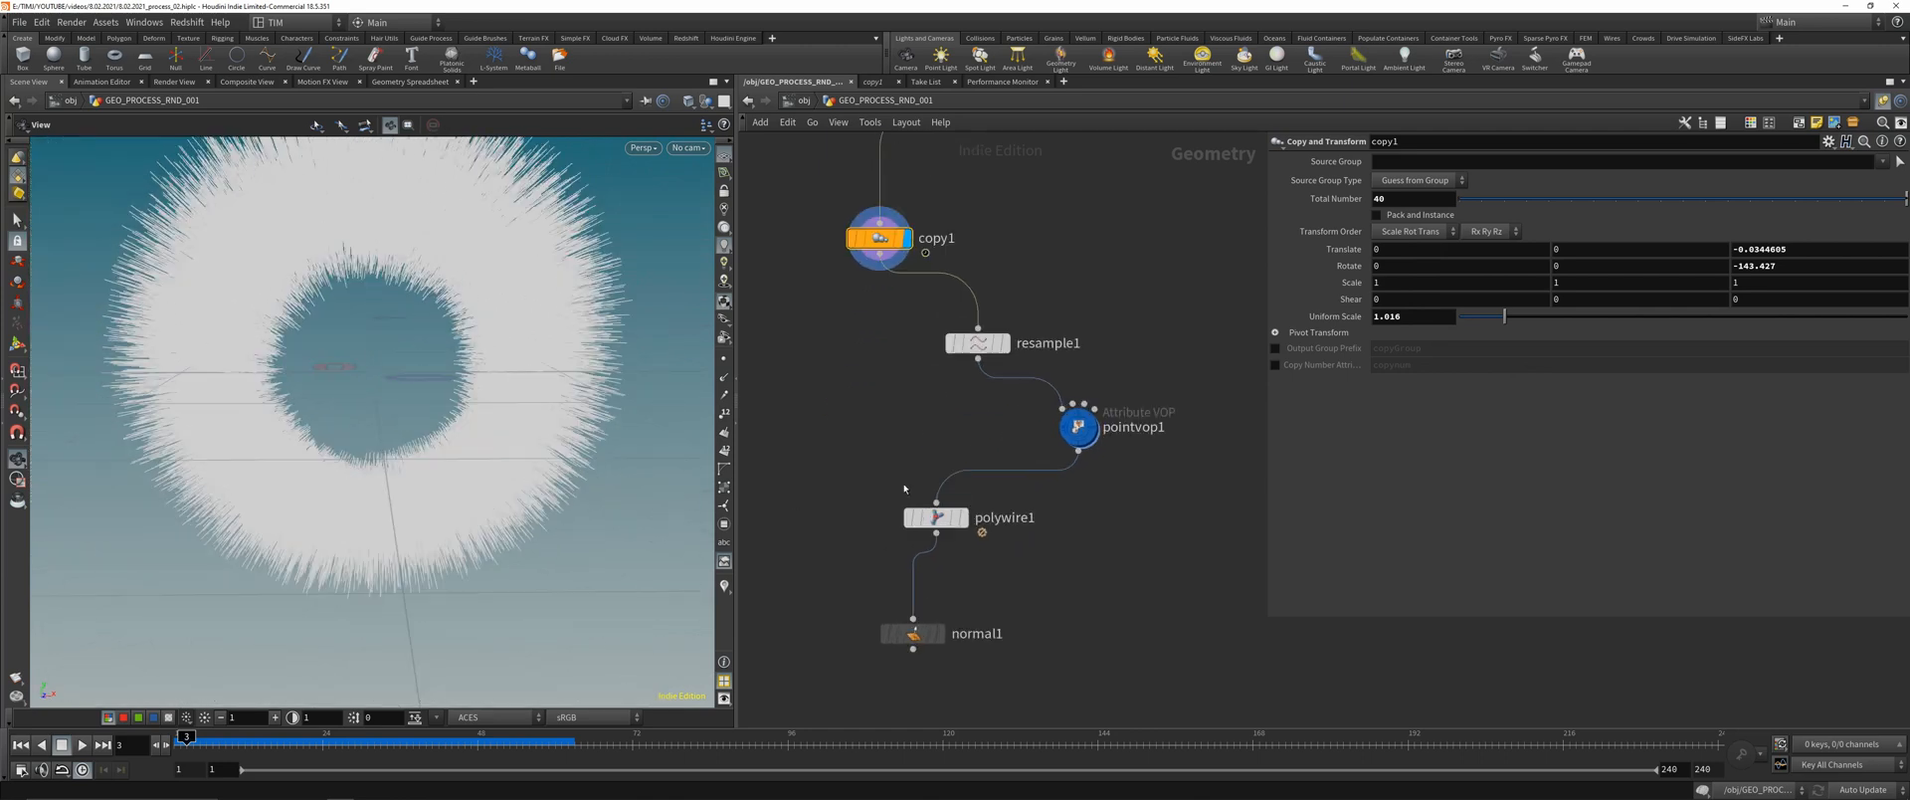
- Line up resample1, pointvop1, polywire1 and normal1 in a straight column below copy1
{"action": "left_click_drag", "start_coordinate": [842, 304], "coordinate": [1122, 588]}
{"action": "key", "text": "l"}
{"action": "left_click_drag", "start_coordinate": [849, 445], "coordinate": [916, 380]}
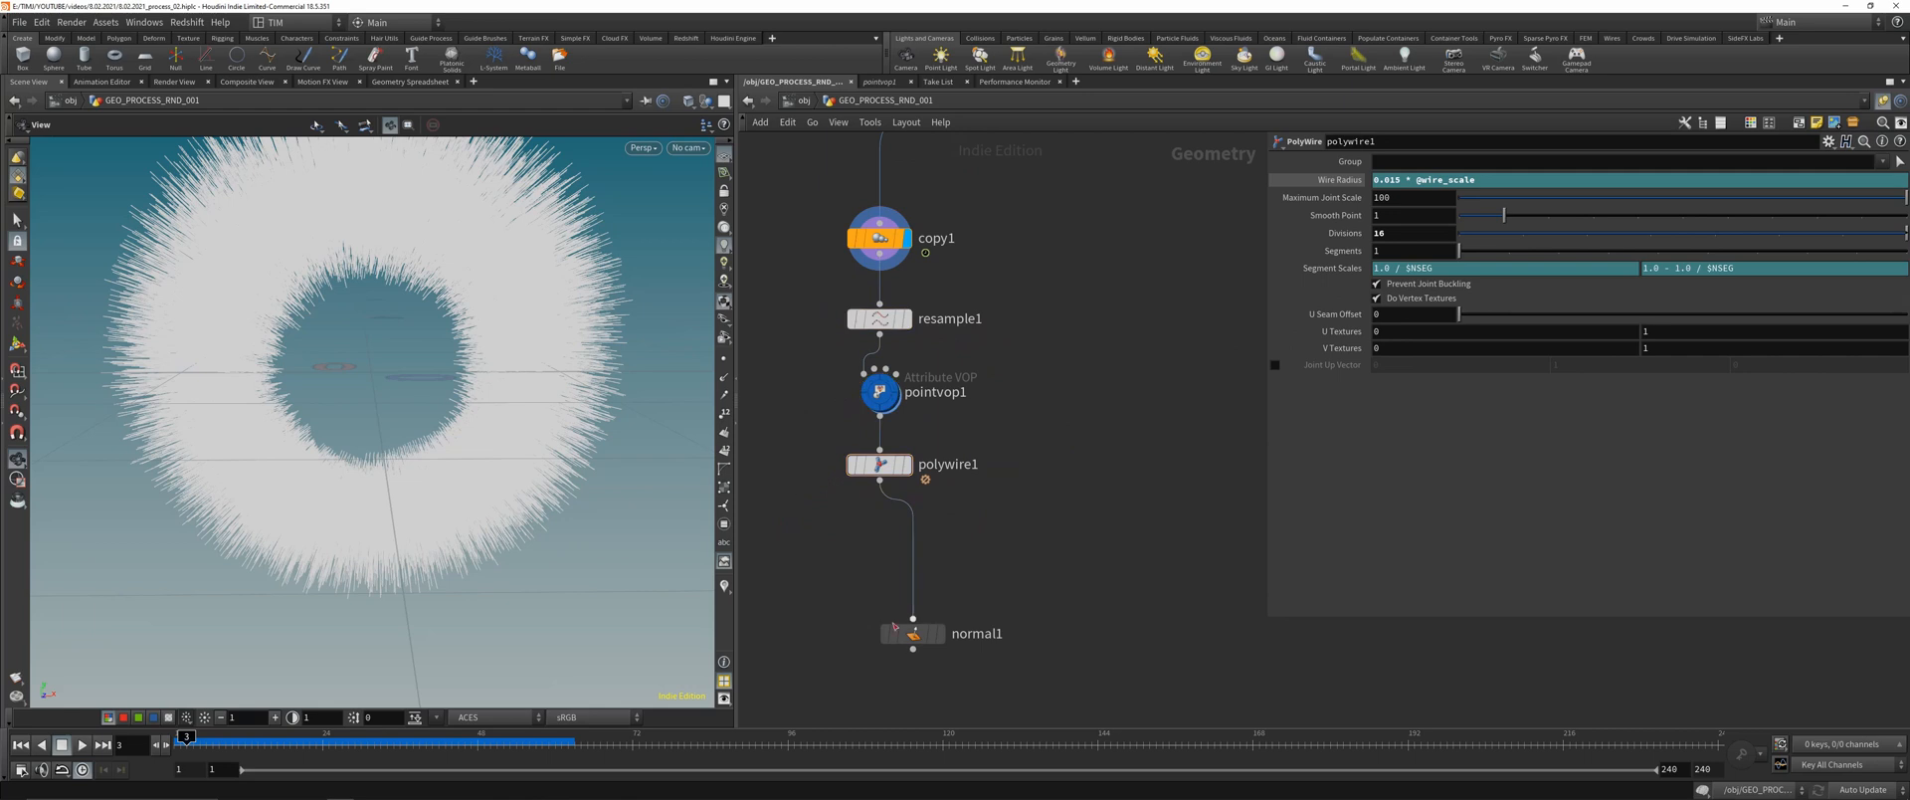
{"action": "left_click_drag", "start_coordinate": [932, 642], "coordinate": [880, 569]}
- Add a VDB from Polygons node below normal1
{"action": "key", "text": "Tab"}
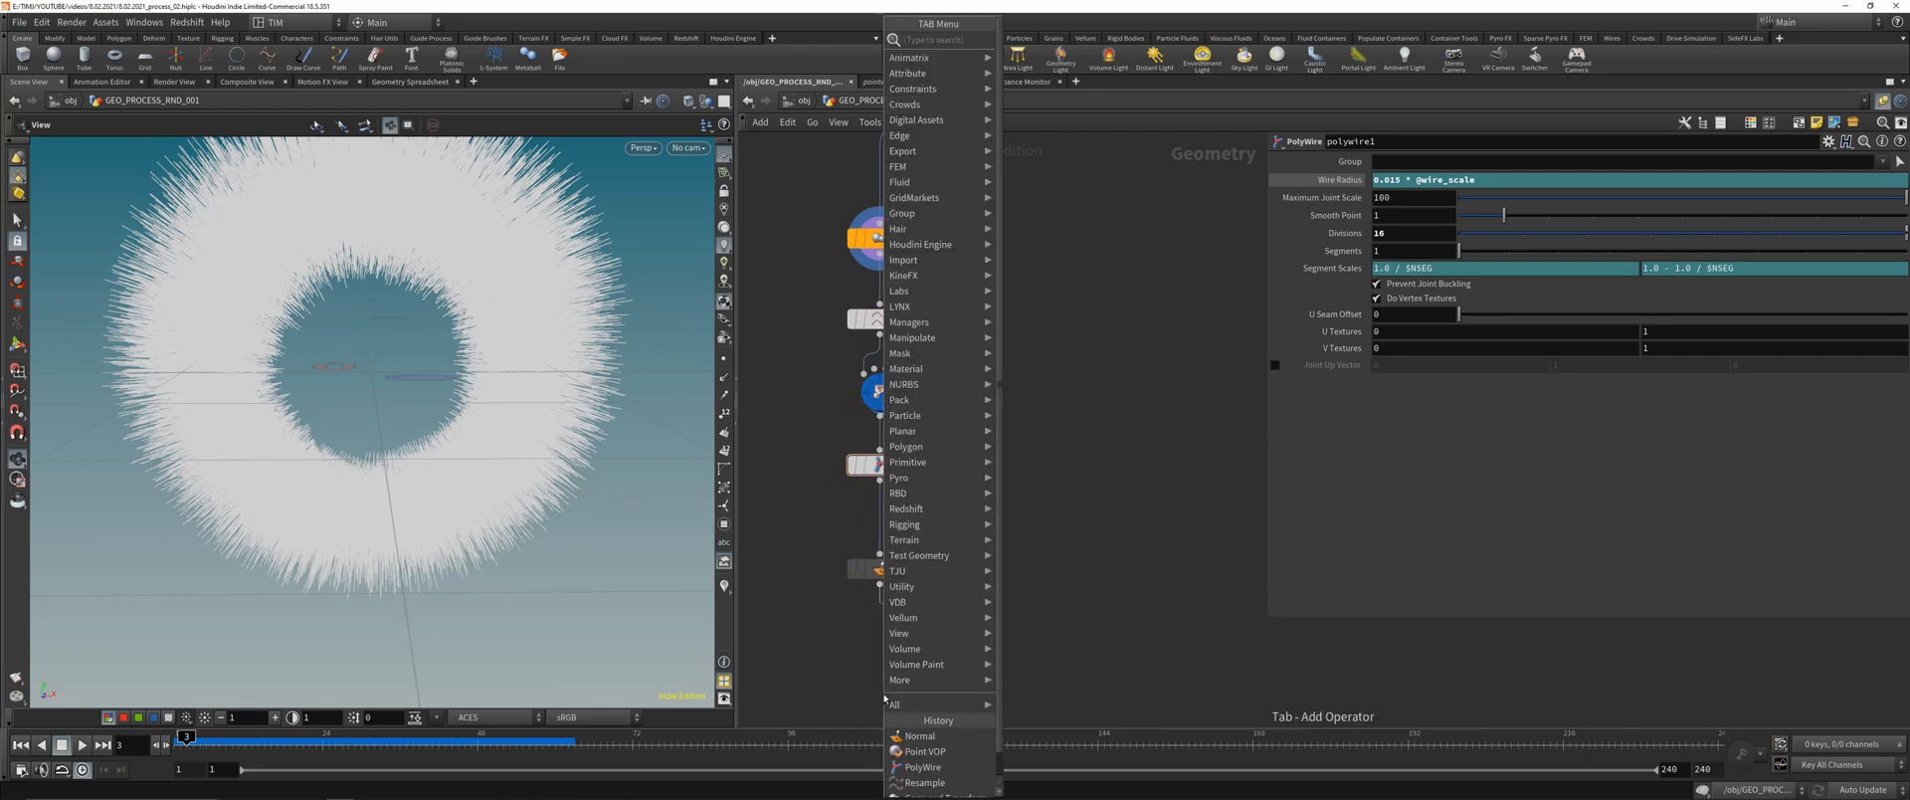
{"action": "type", "text": "vcdfpo"}
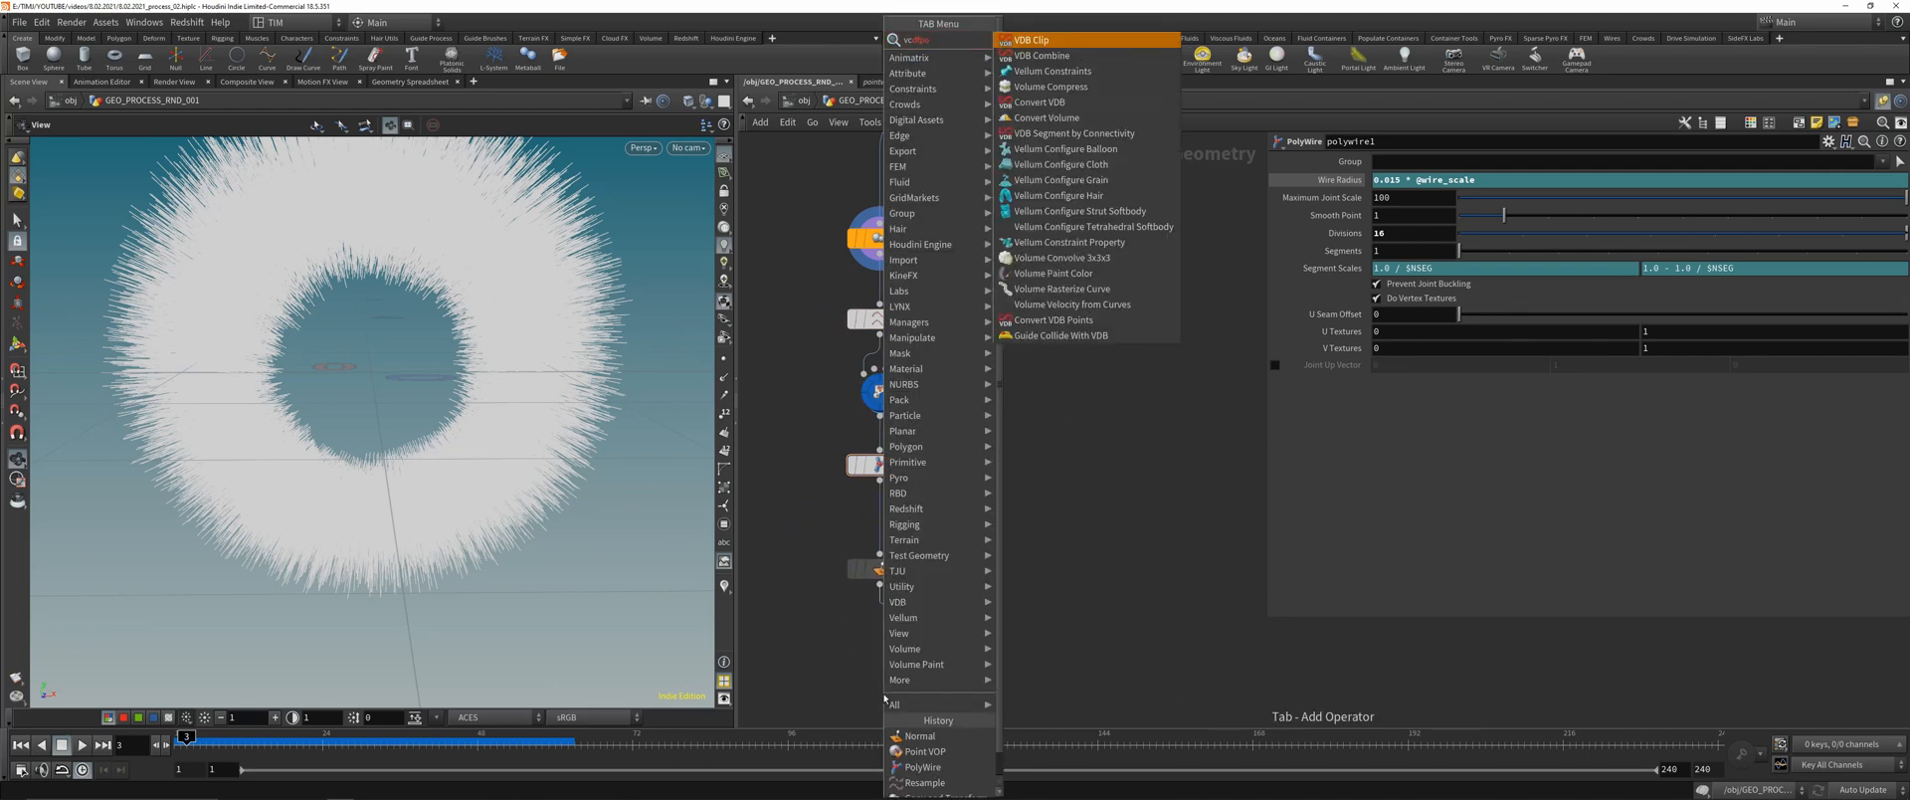
{"action": "key", "text": "BackSpace"}
{"action": "key", "text": "BackSpace"}
{"action": "key", "text": "BackSpace"}
{"action": "key", "text": "BackSpace"}
{"action": "key", "text": "BackSpace"}
{"action": "type", "text": "fpo"}
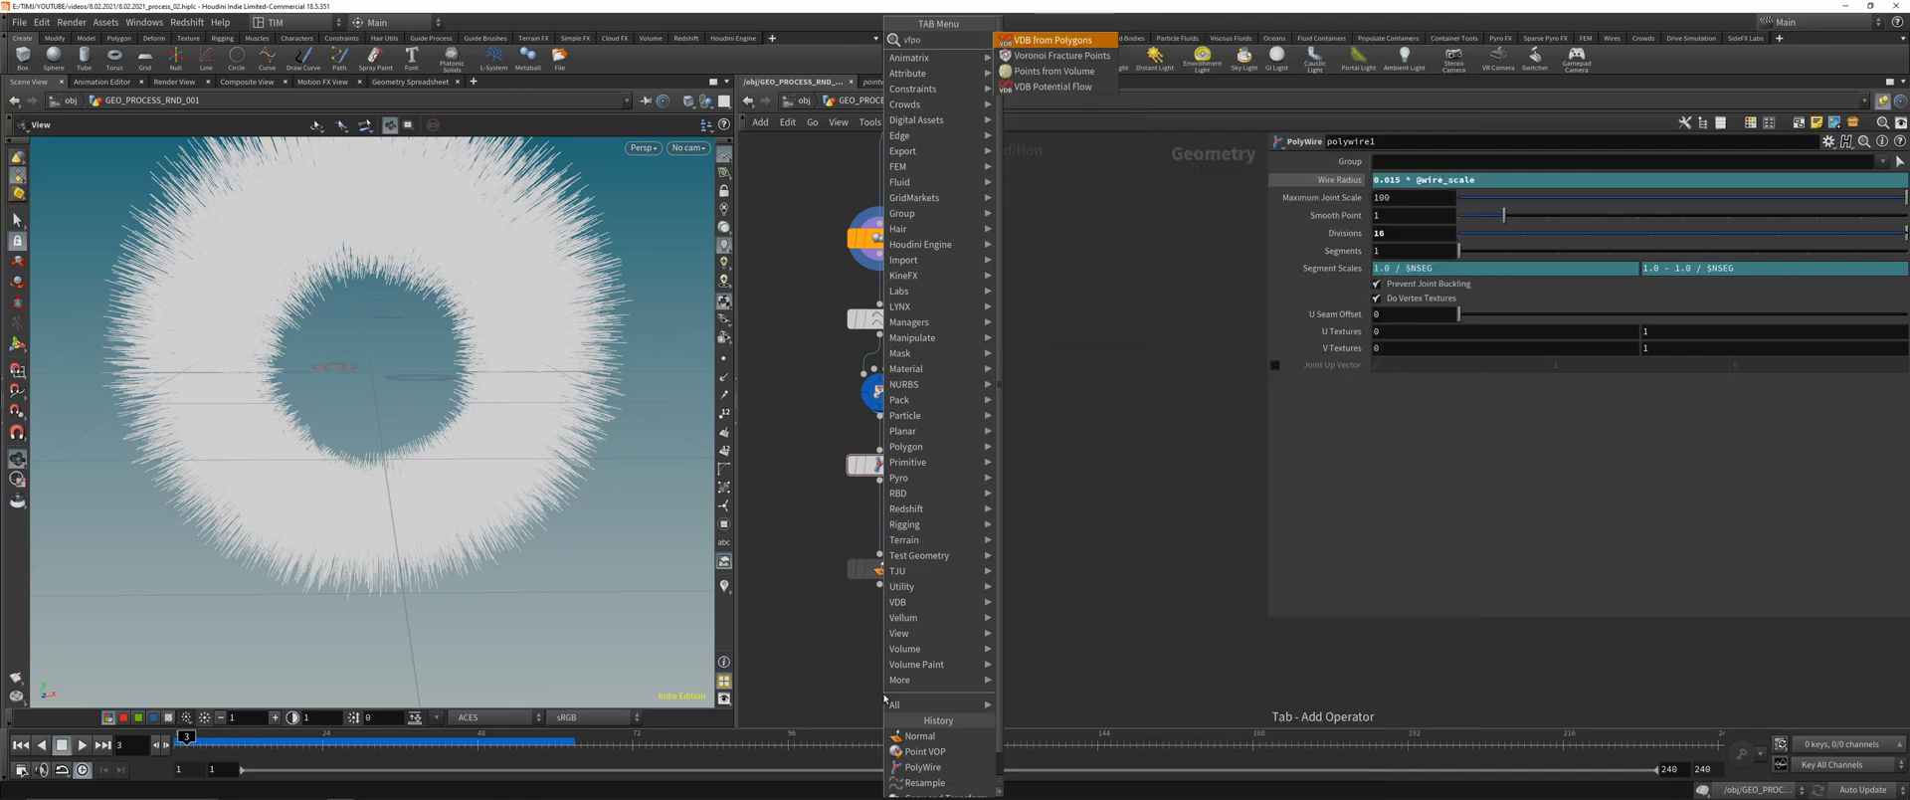
{"action": "key", "text": "Return"}
{"action": "left_click", "coordinate": [885, 699]}
- Add a Convert VDB node and place it beside the VDB from Polygons node
{"action": "key", "text": "Tab"}
{"action": "type", "text": "c"}
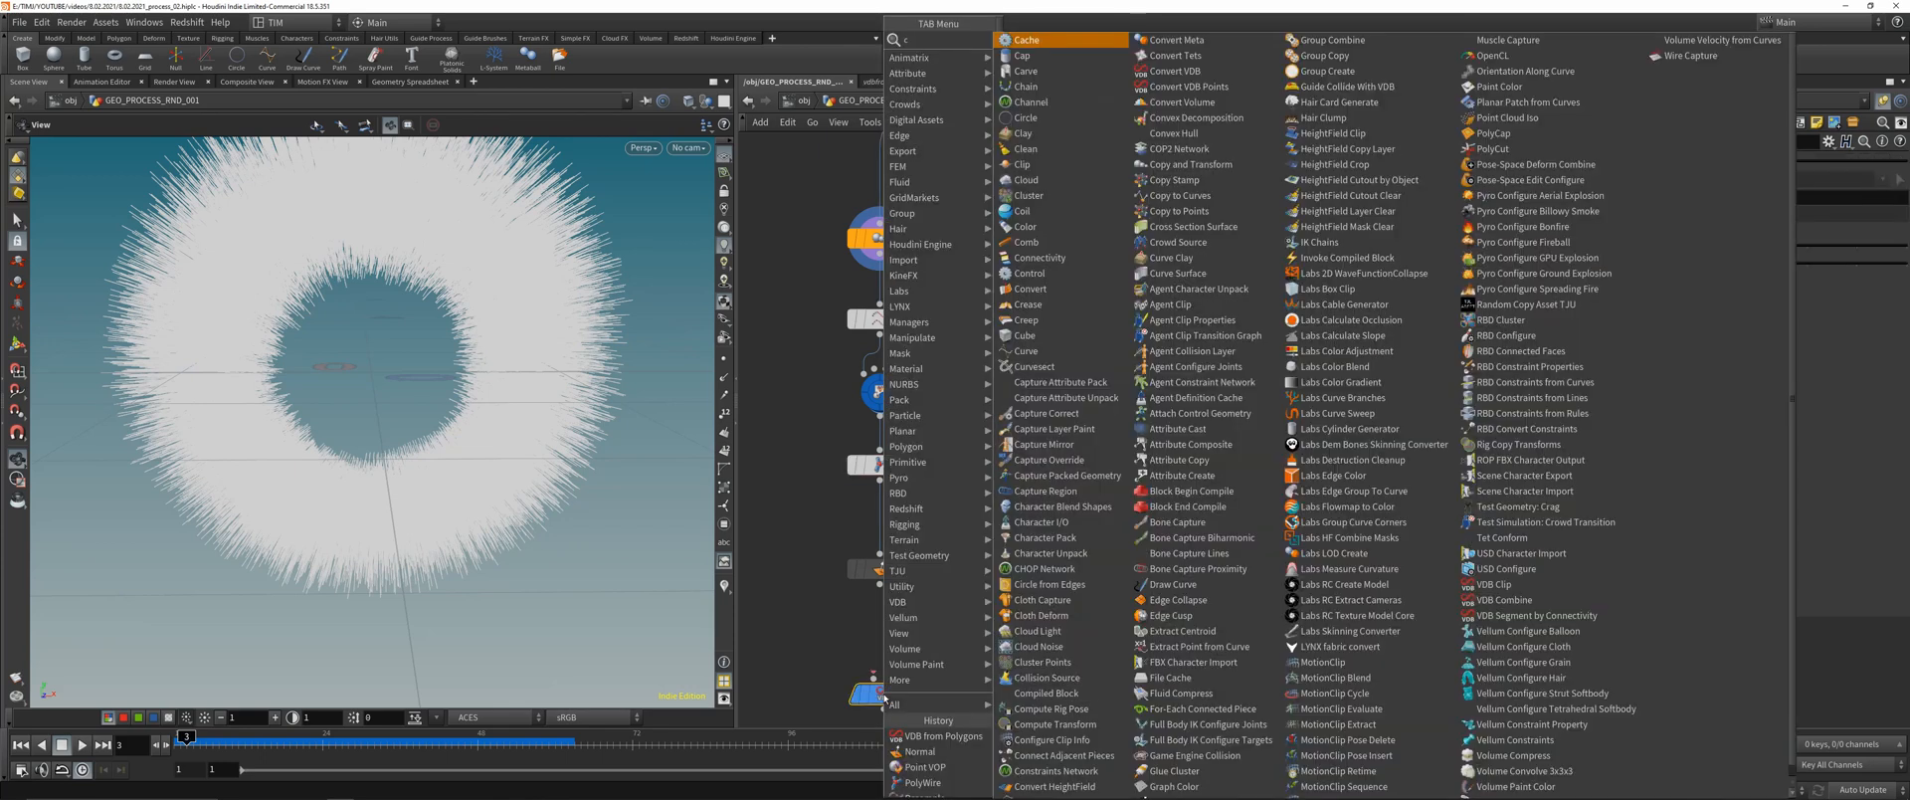
{"action": "type", "text": "onver"}
{"action": "key", "text": "Down"}
{"action": "key", "text": "Down"}
{"action": "key", "text": "Down"}
{"action": "key", "text": "Down"}
{"action": "key", "text": "Down"}
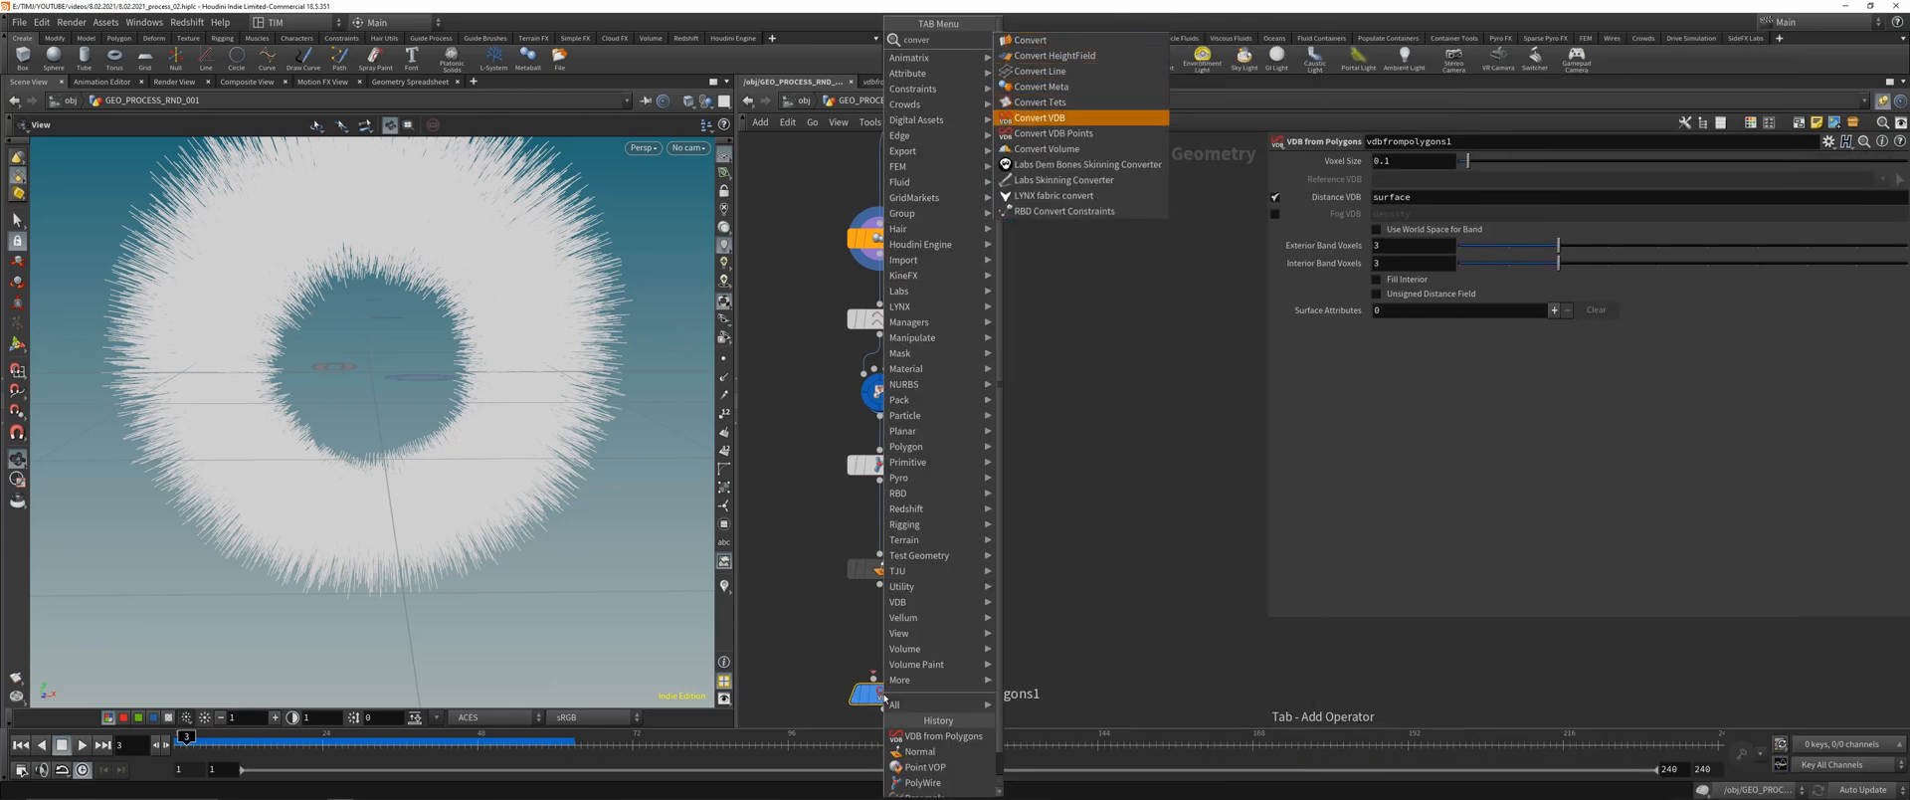
{"action": "key", "text": "Up"}
{"action": "key", "text": "Down"}
{"action": "key", "text": "Return"}
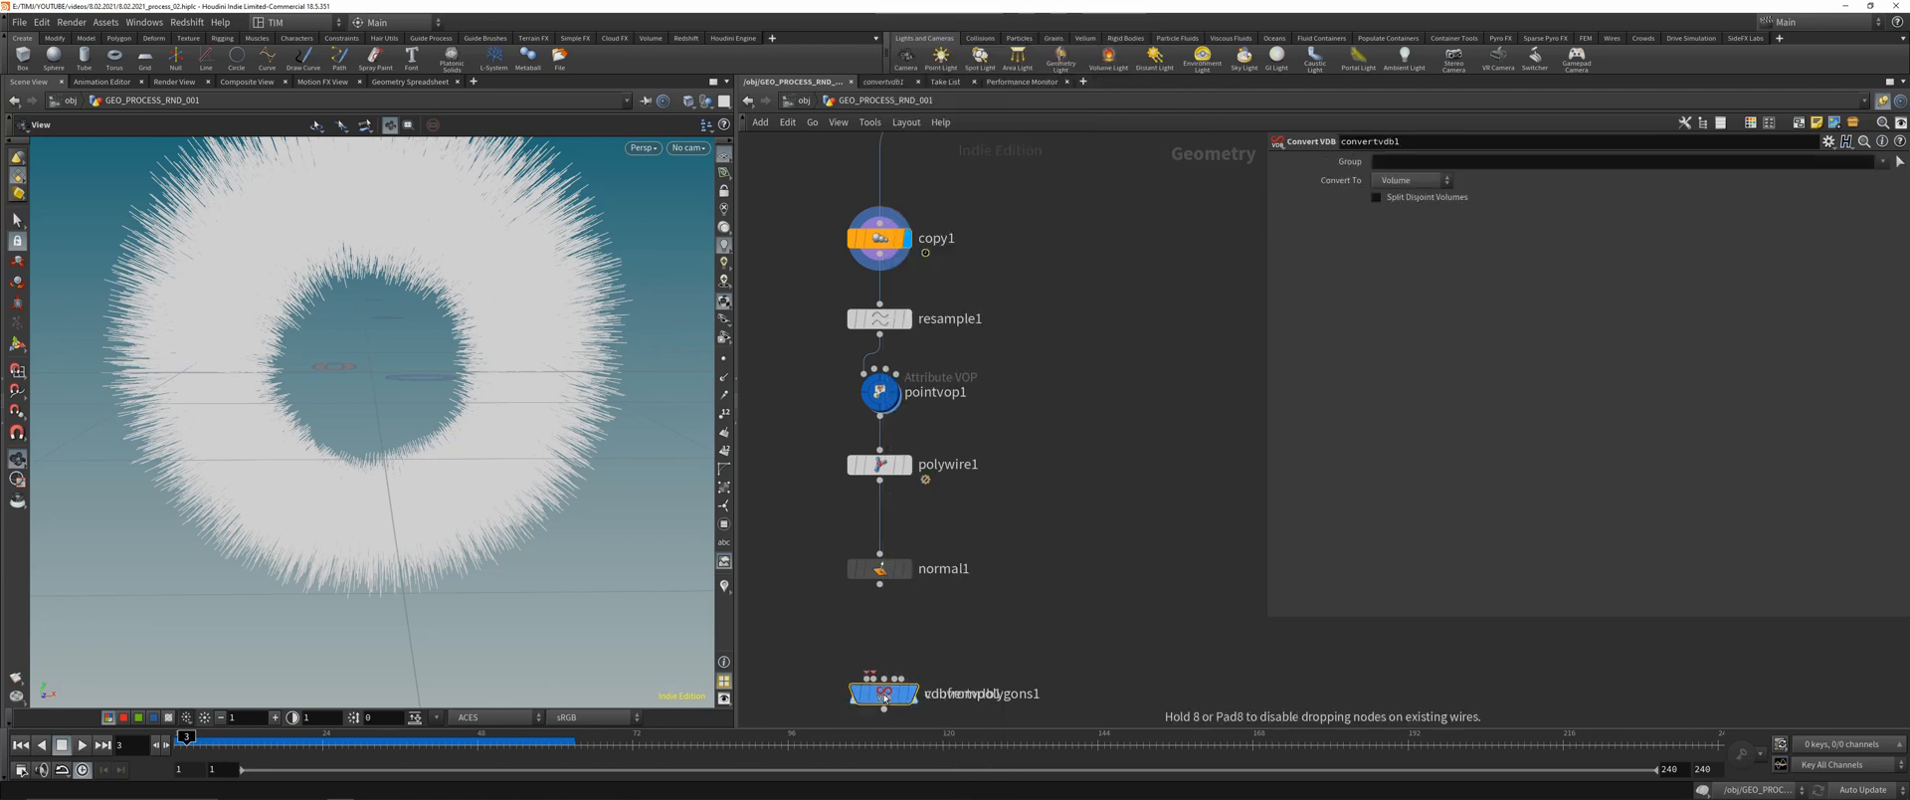
{"action": "left_click", "coordinate": [1095, 661]}
- Connect normal1 to the first input of vdbfrompolygons1, display that node and inspect the coarse volume
{"action": "left_click_drag", "start_coordinate": [880, 584], "coordinate": [872, 677]}
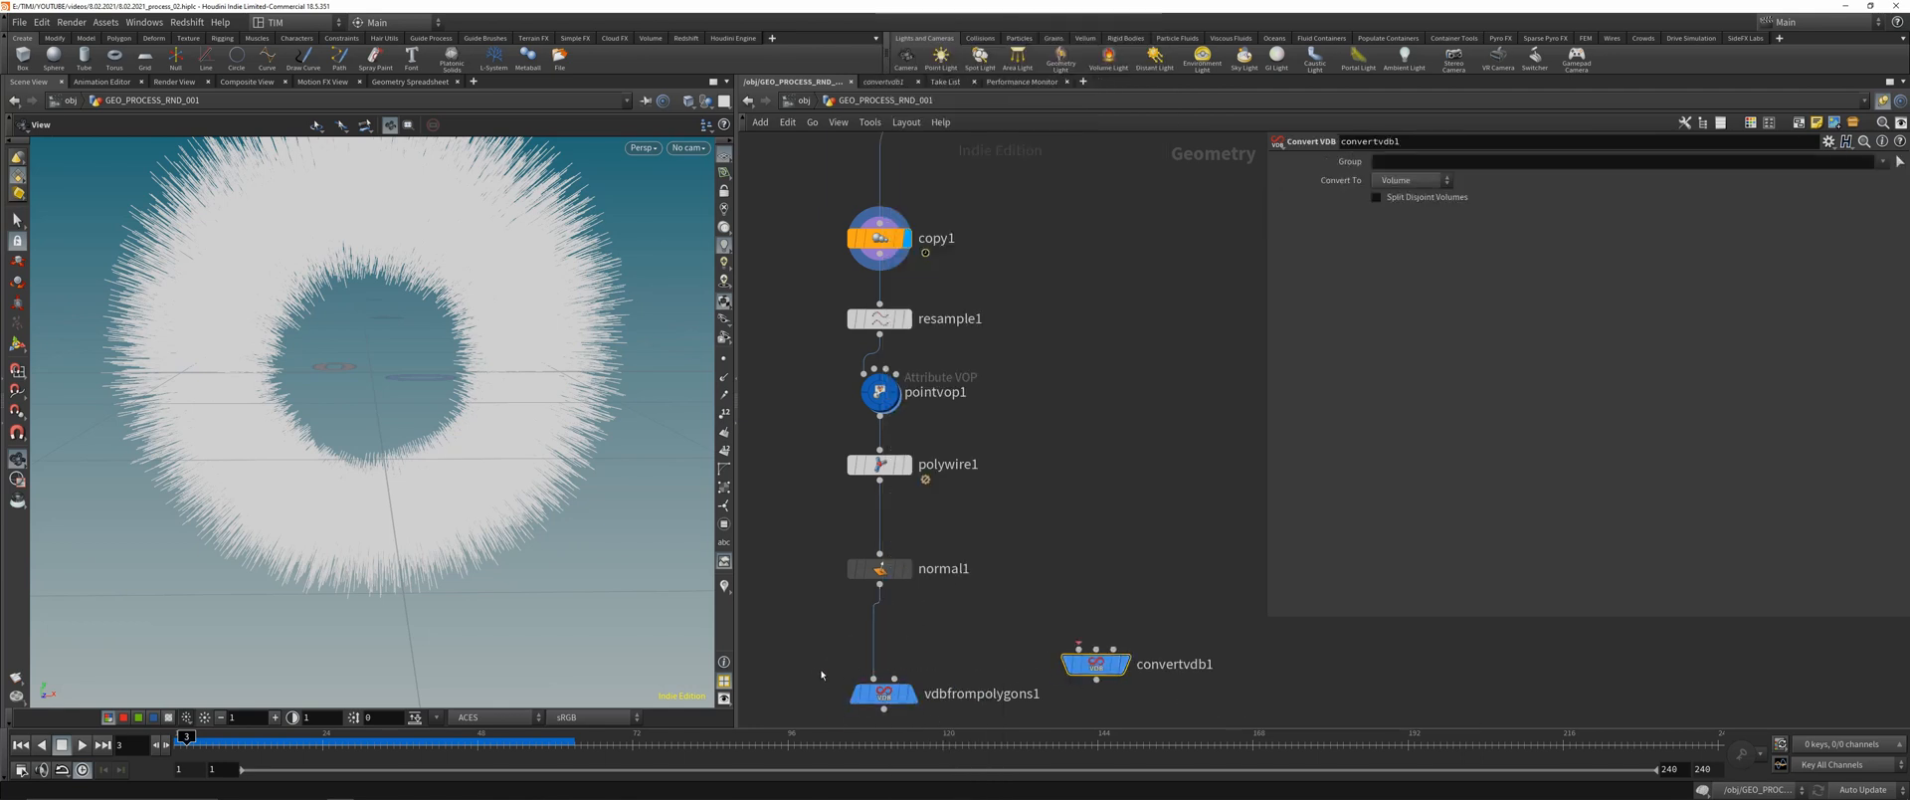
{"action": "left_click", "coordinate": [885, 693]}
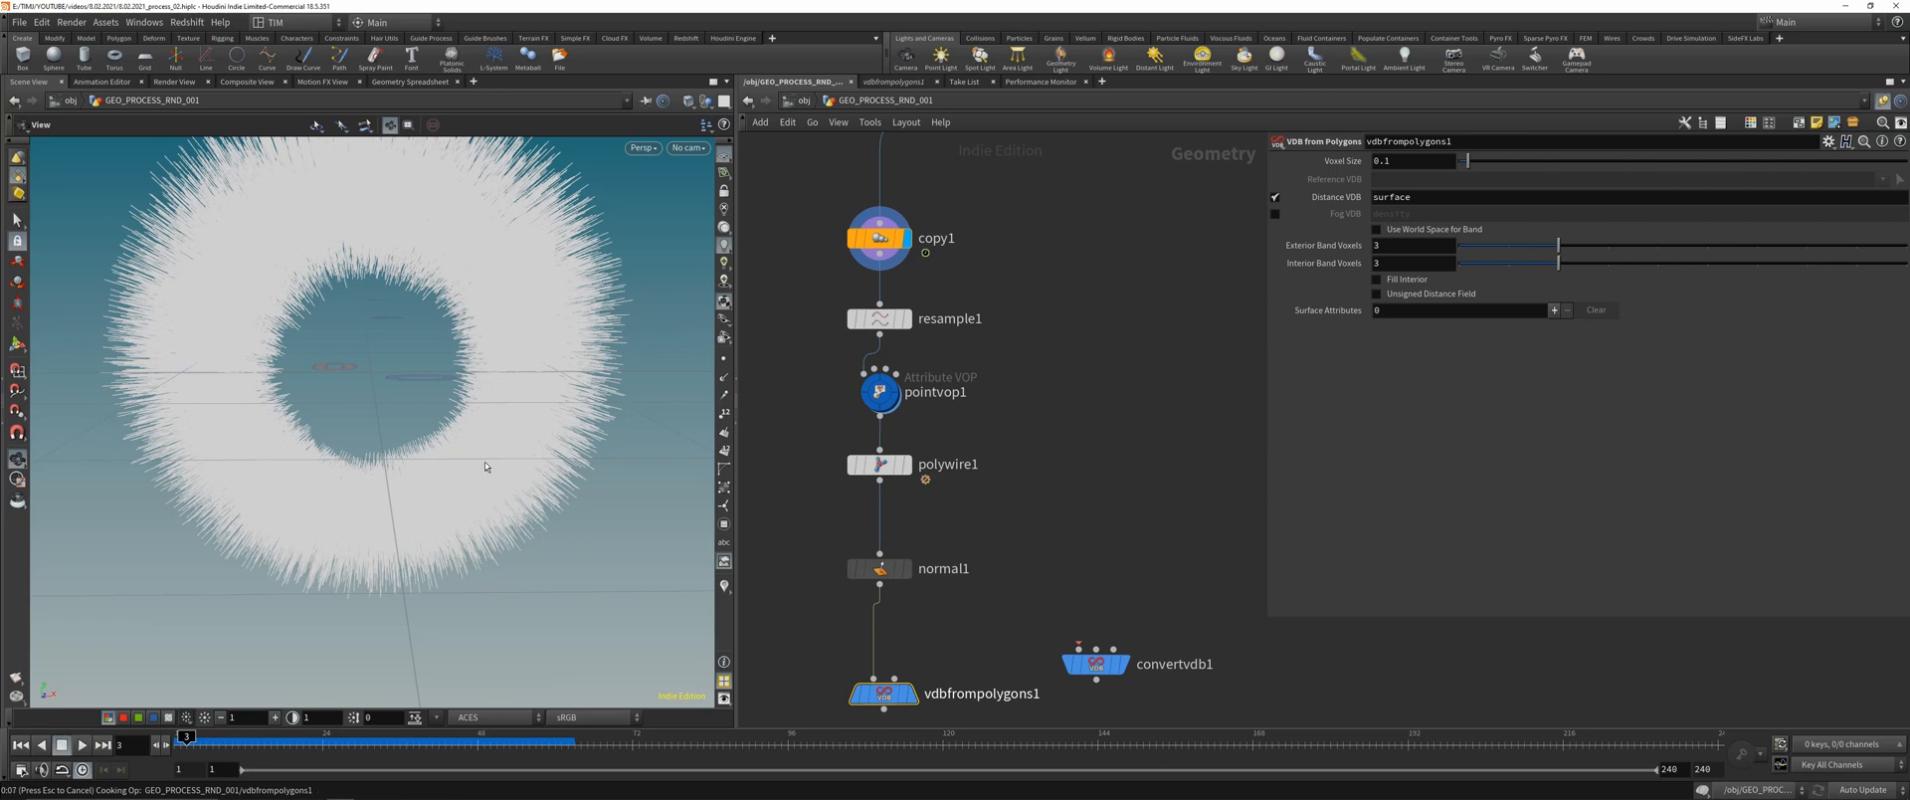
{"action": "left_click_drag", "start_coordinate": [485, 471], "coordinate": [531, 428]}
{"action": "middle_click_drag", "start_coordinate": [532, 428], "coordinate": [589, 328]}
- Set vdbfrompolygons1's Voxel Size to 0.01 and inspect the finer volume up close
{"action": "left_click", "coordinate": [1415, 162]}
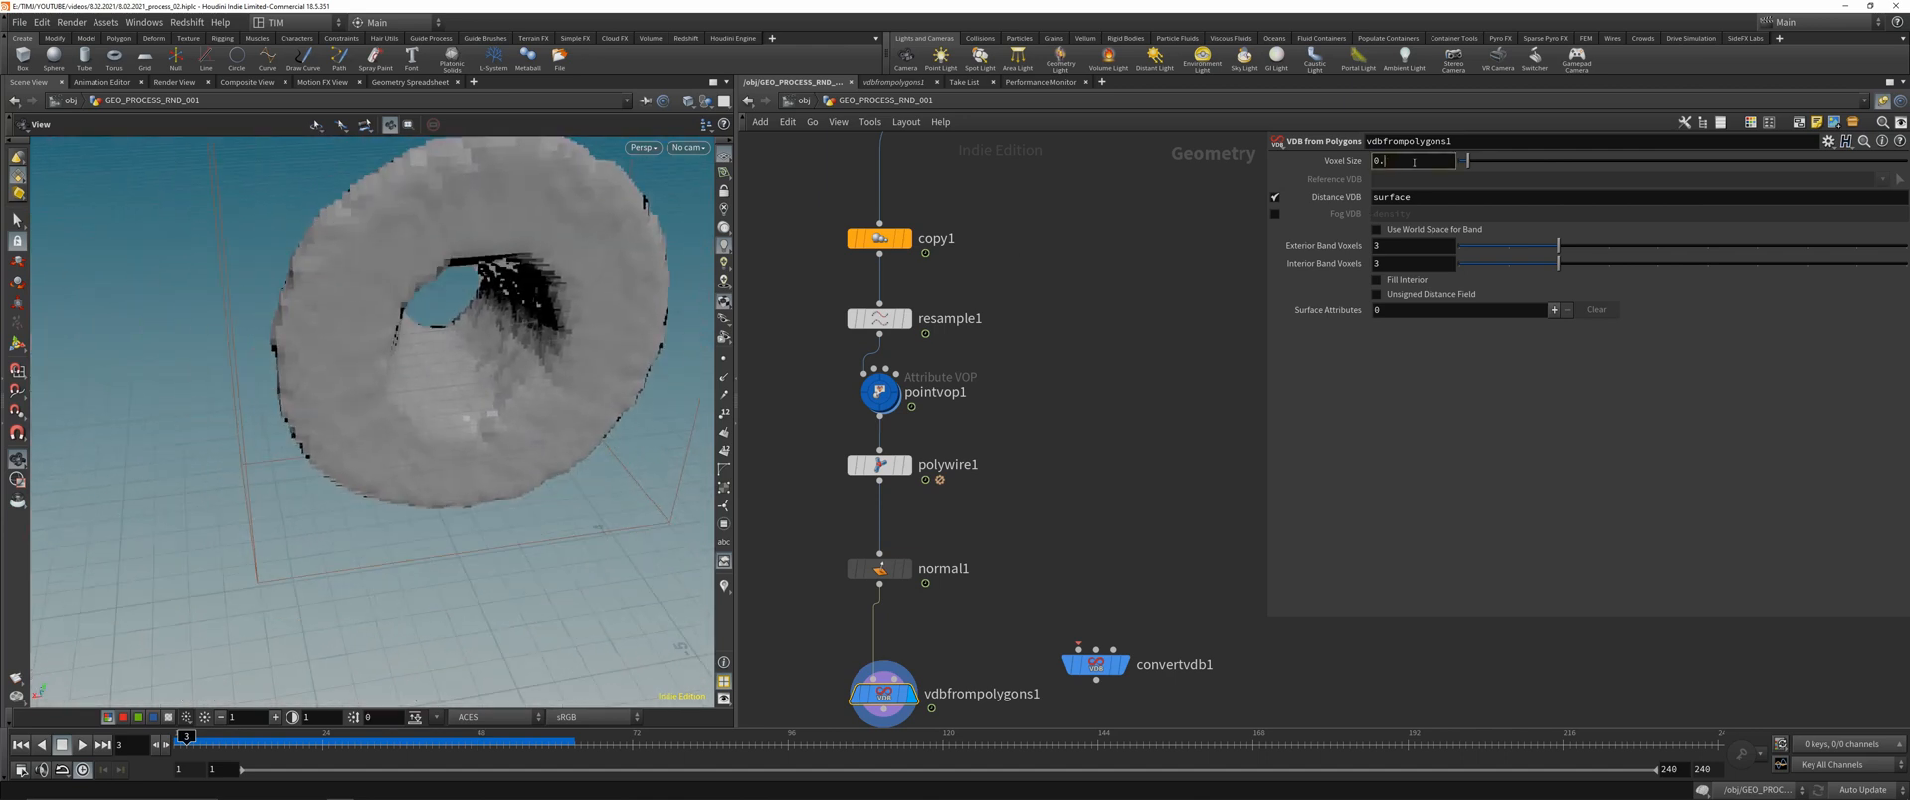
{"action": "key", "text": "BackSpace"}
{"action": "type", "text": "01"}
{"action": "key", "text": "Return"}
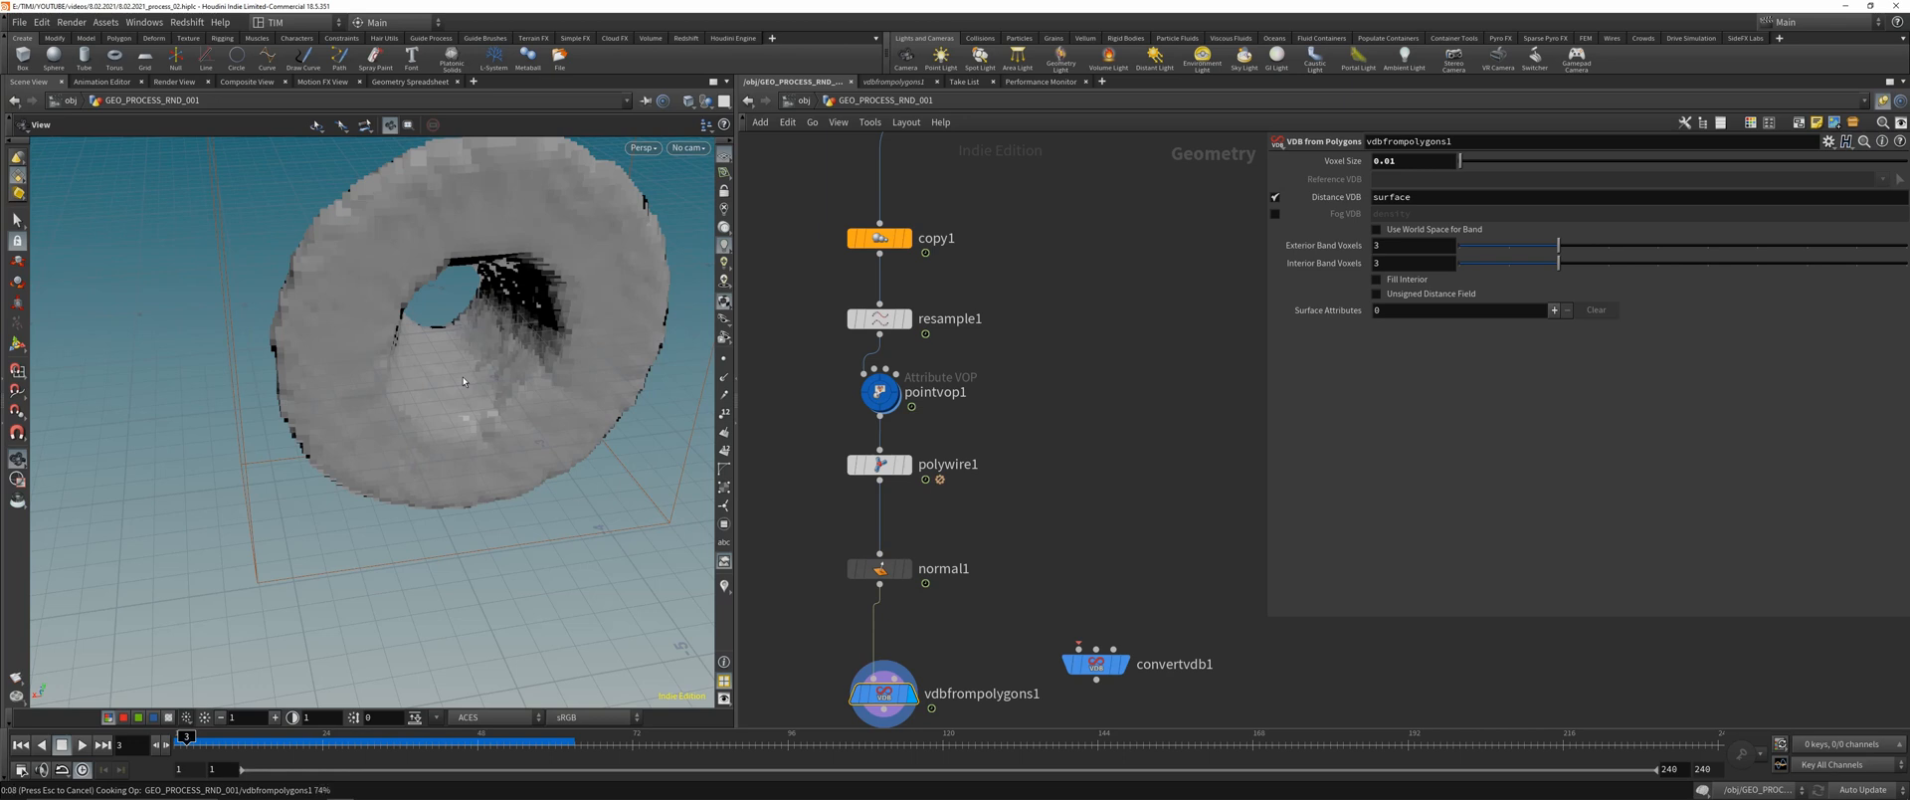
{"action": "left_click_drag", "start_coordinate": [464, 382], "coordinate": [521, 312]}
{"action": "scroll", "coordinate": [521, 312], "scroll_direction": "up", "scroll_amount": 4}
- Connect vdbfrompolygons1 to convertvdb1, display convertvdb1 and set its Convert To option to Polygons
{"action": "middle_click_drag", "start_coordinate": [946, 470], "coordinate": [950, 297]}
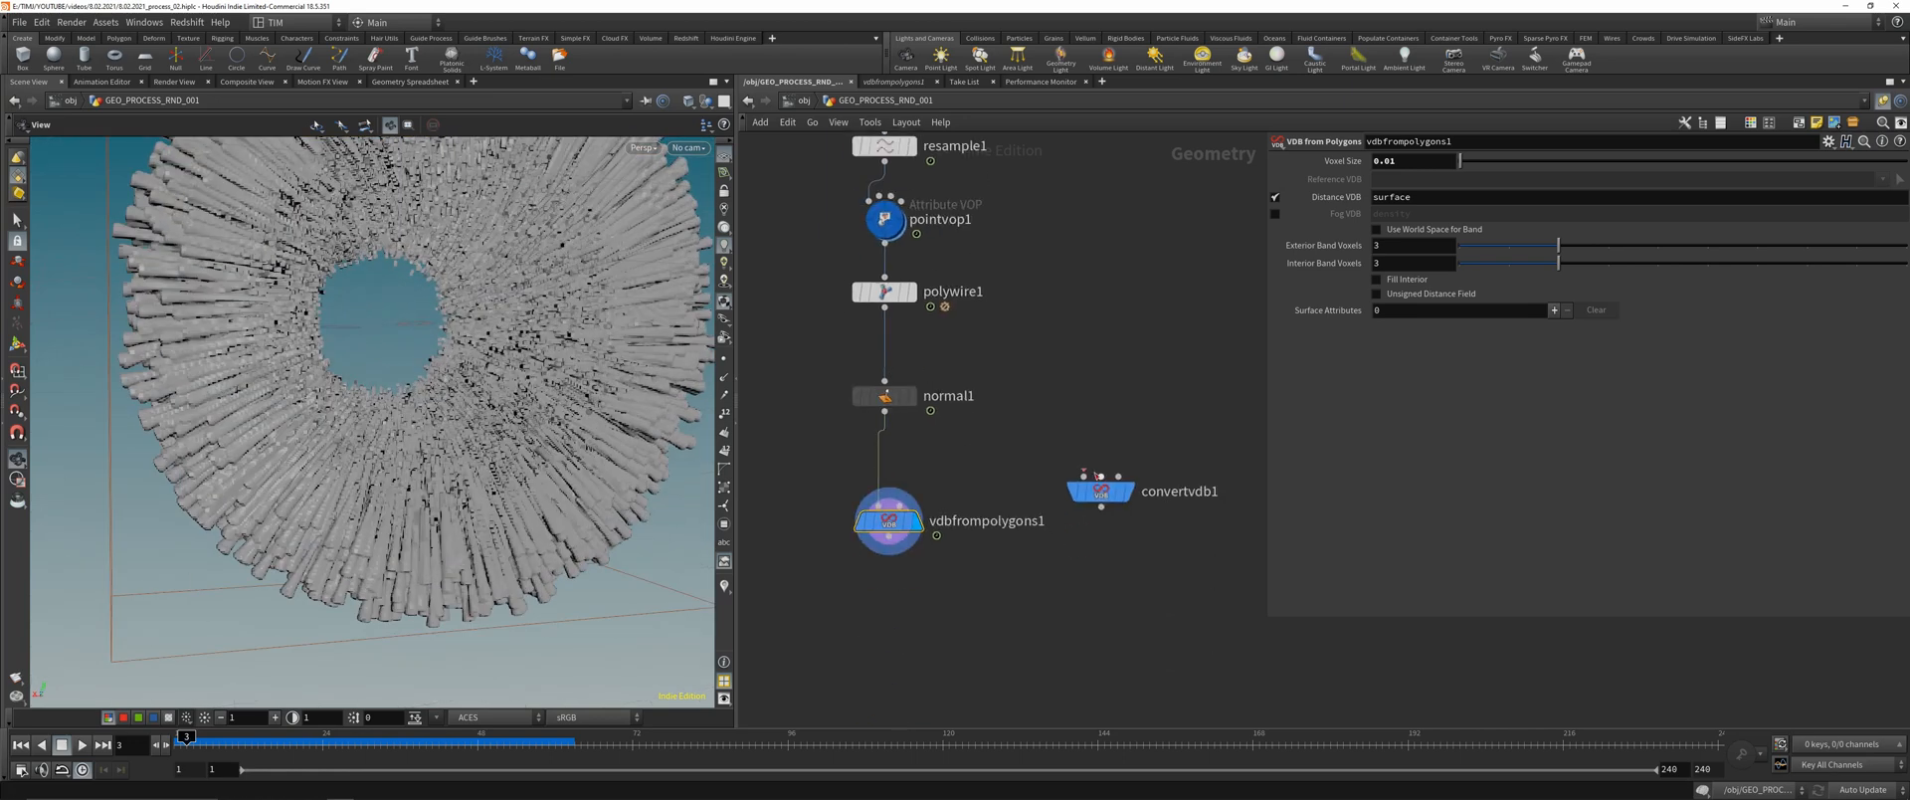
{"action": "left_click_drag", "start_coordinate": [1085, 477], "coordinate": [1003, 616]}
{"action": "left_click", "coordinate": [1094, 571]}
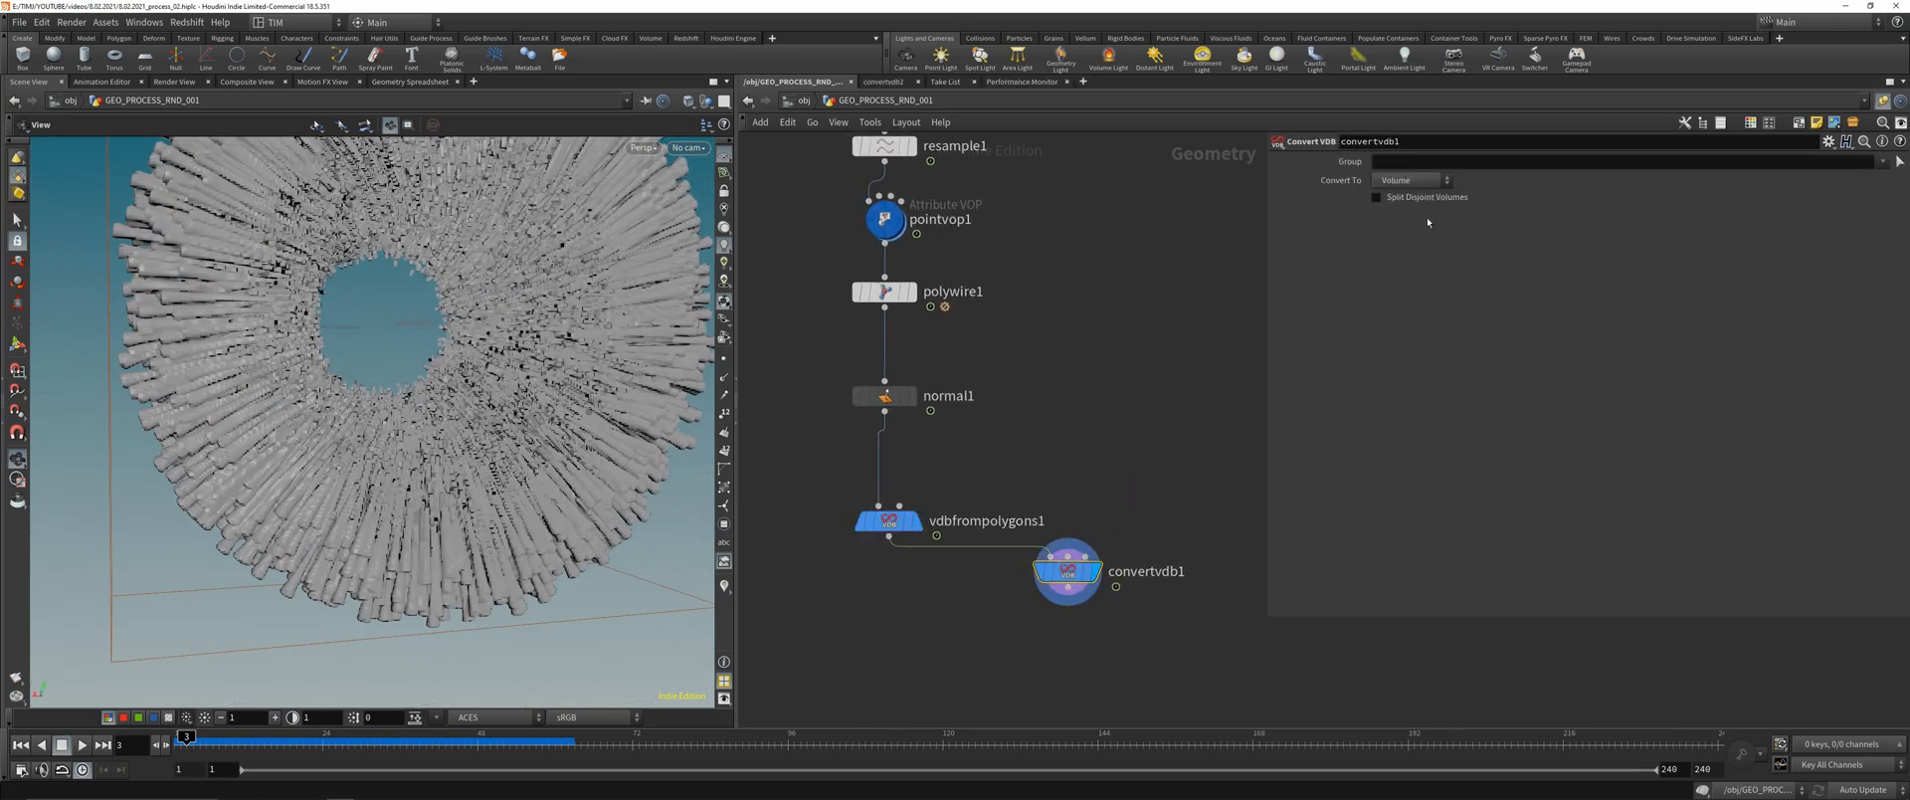
{"action": "left_click", "coordinate": [1413, 180]}
{"action": "left_click", "coordinate": [1405, 244]}
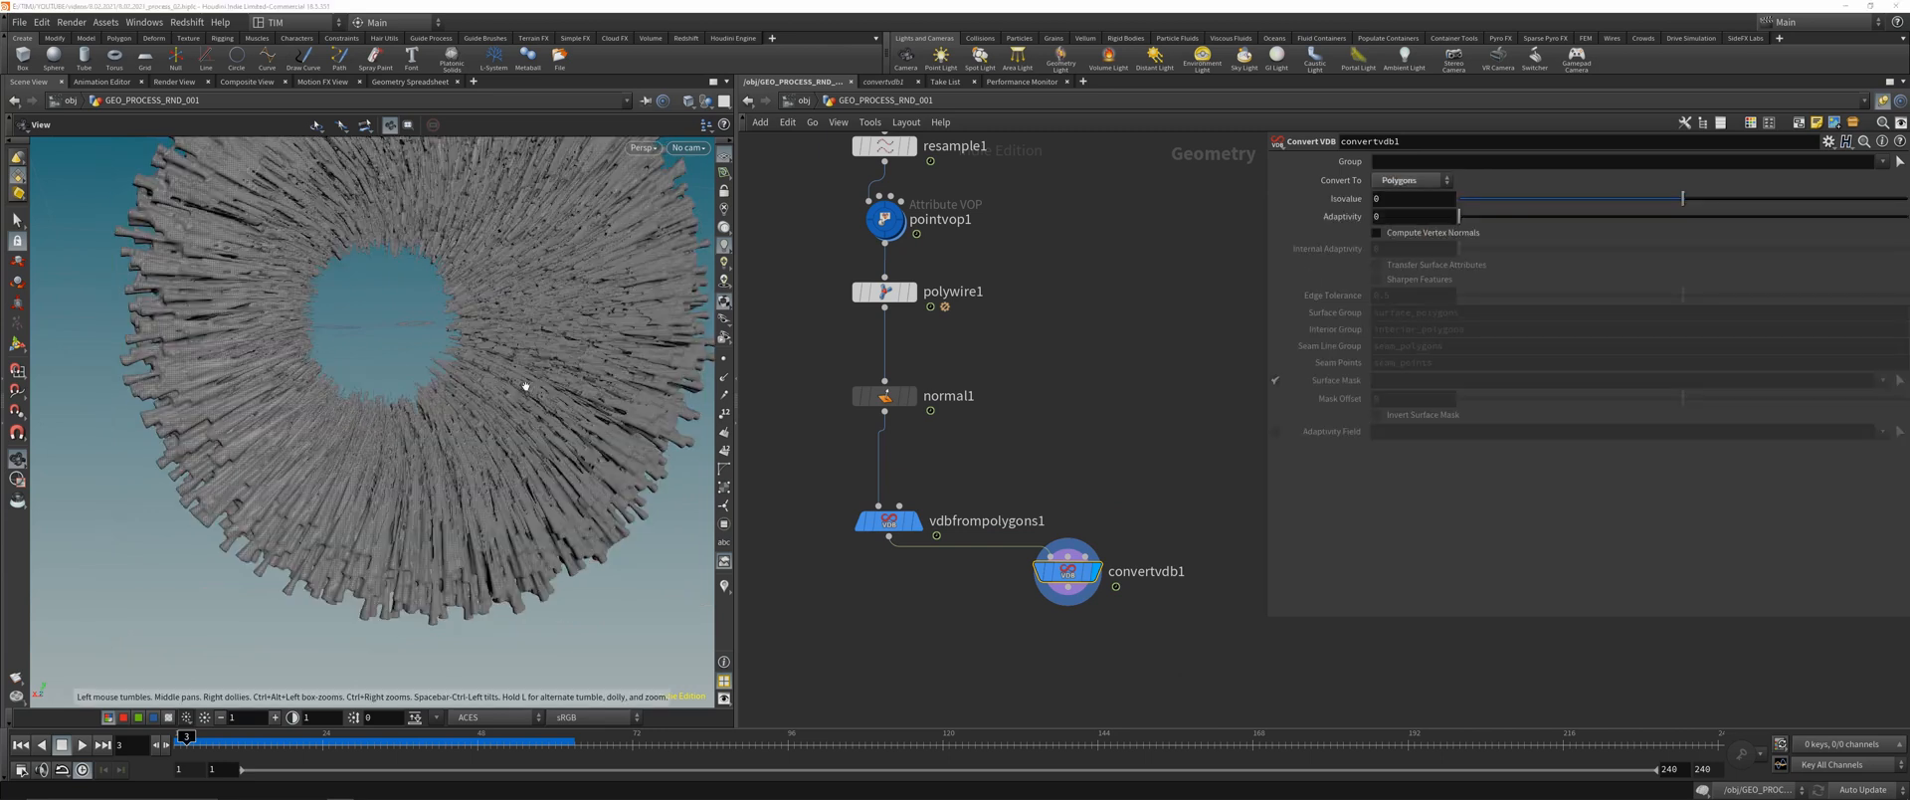
{"action": "scroll", "coordinate": [528, 390], "scroll_direction": "up", "scroll_amount": 5}
- Open the parameters of vdbfrompolygons1
{"action": "left_click", "coordinate": [890, 520]}
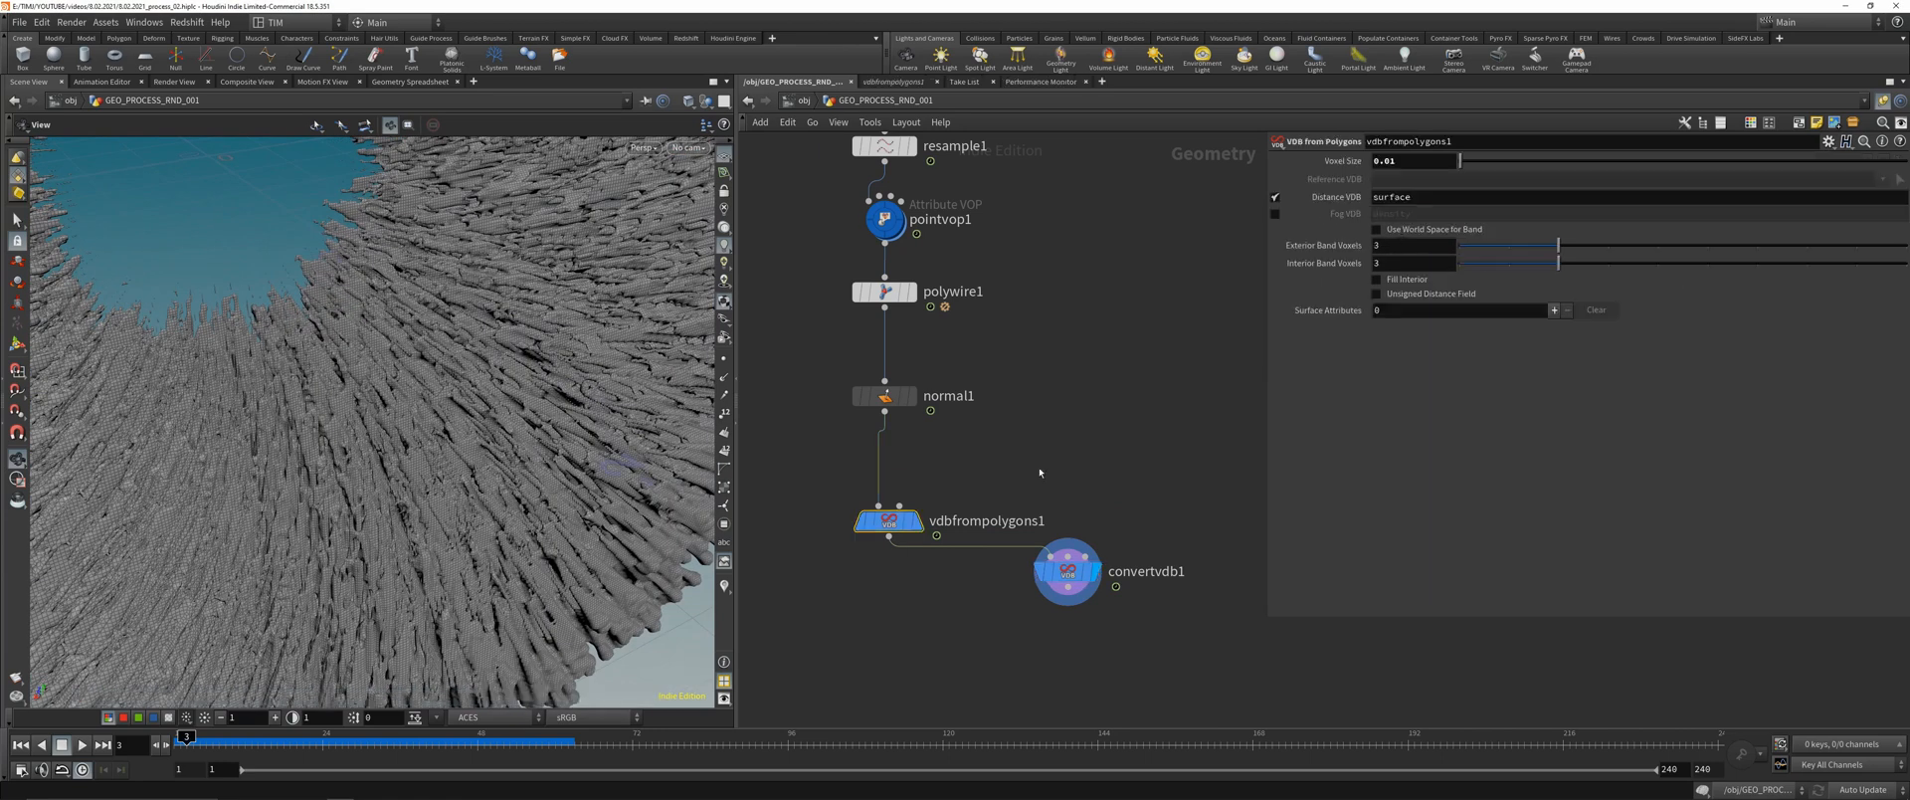
- Set the voxel size of vdbfrompolygons1 to 0.005 and reposition the convertvdb1 node closer beneath it
{"action": "left_click", "coordinate": [1413, 161]}
{"action": "key", "text": "BackSpace"}
{"action": "type", "text": "05"}
{"action": "key", "text": "Return"}
{"action": "left_click_drag", "start_coordinate": [1074, 575], "coordinate": [995, 595]}
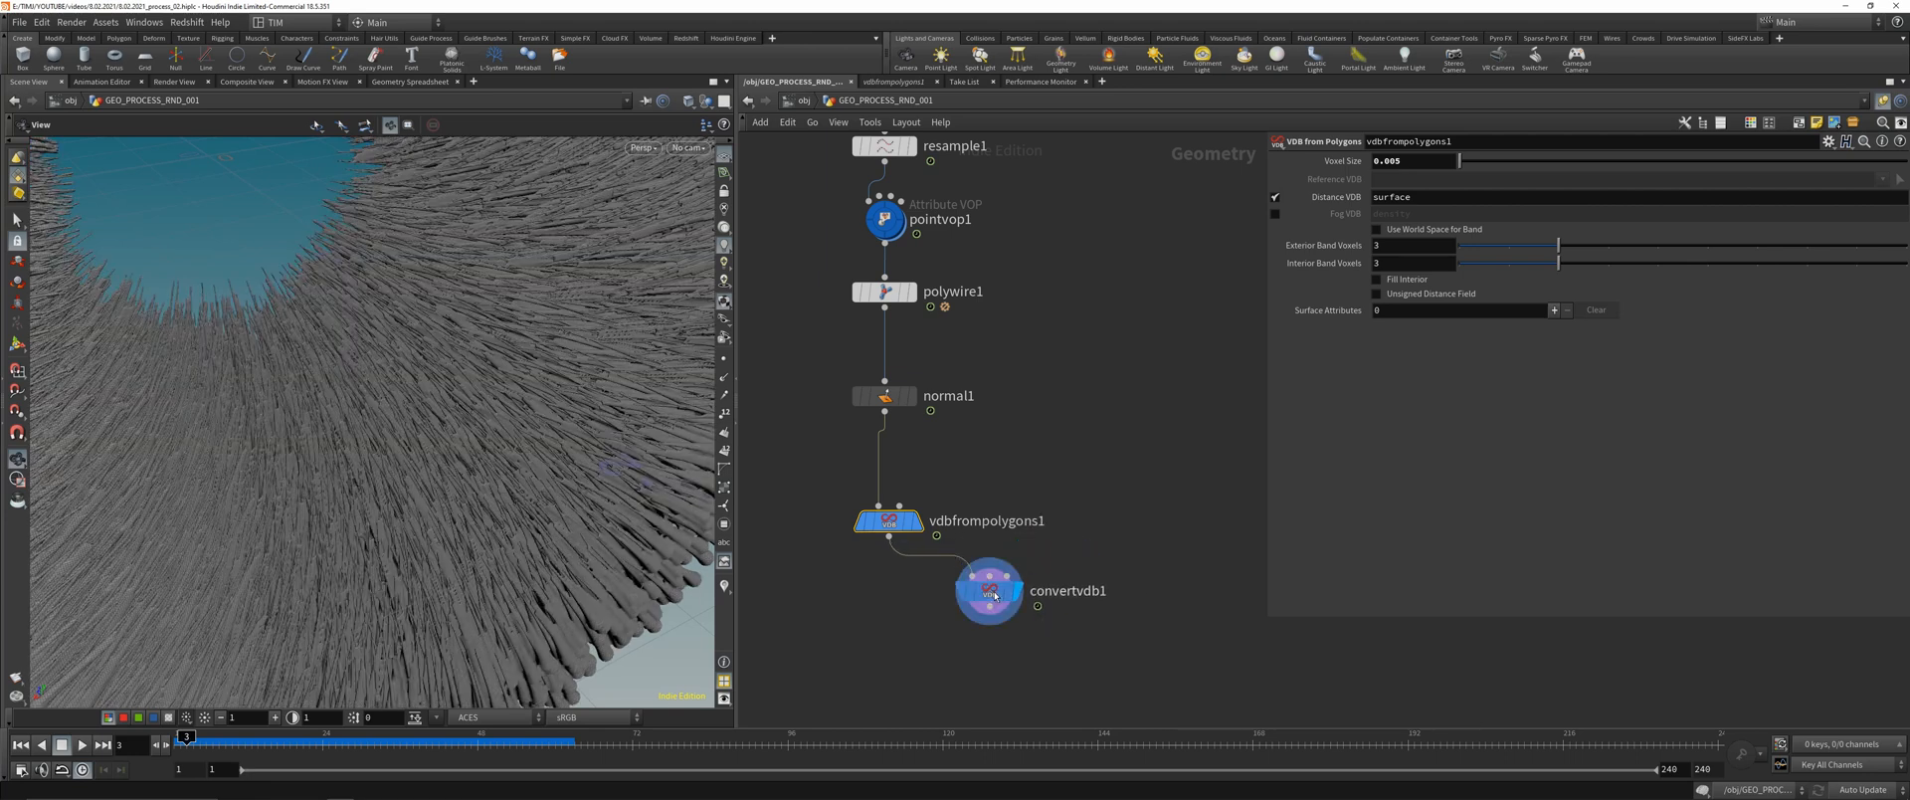
{"action": "middle_click", "coordinate": [995, 595]}
{"action": "middle_click_drag", "start_coordinate": [857, 656], "coordinate": [942, 493]}
{"action": "right_click_drag", "start_coordinate": [532, 378], "coordinate": [627, 274]}
{"action": "left_click_drag", "start_coordinate": [626, 274], "coordinate": [518, 298]}
{"action": "right_click_drag", "start_coordinate": [517, 298], "coordinate": [426, 439]}
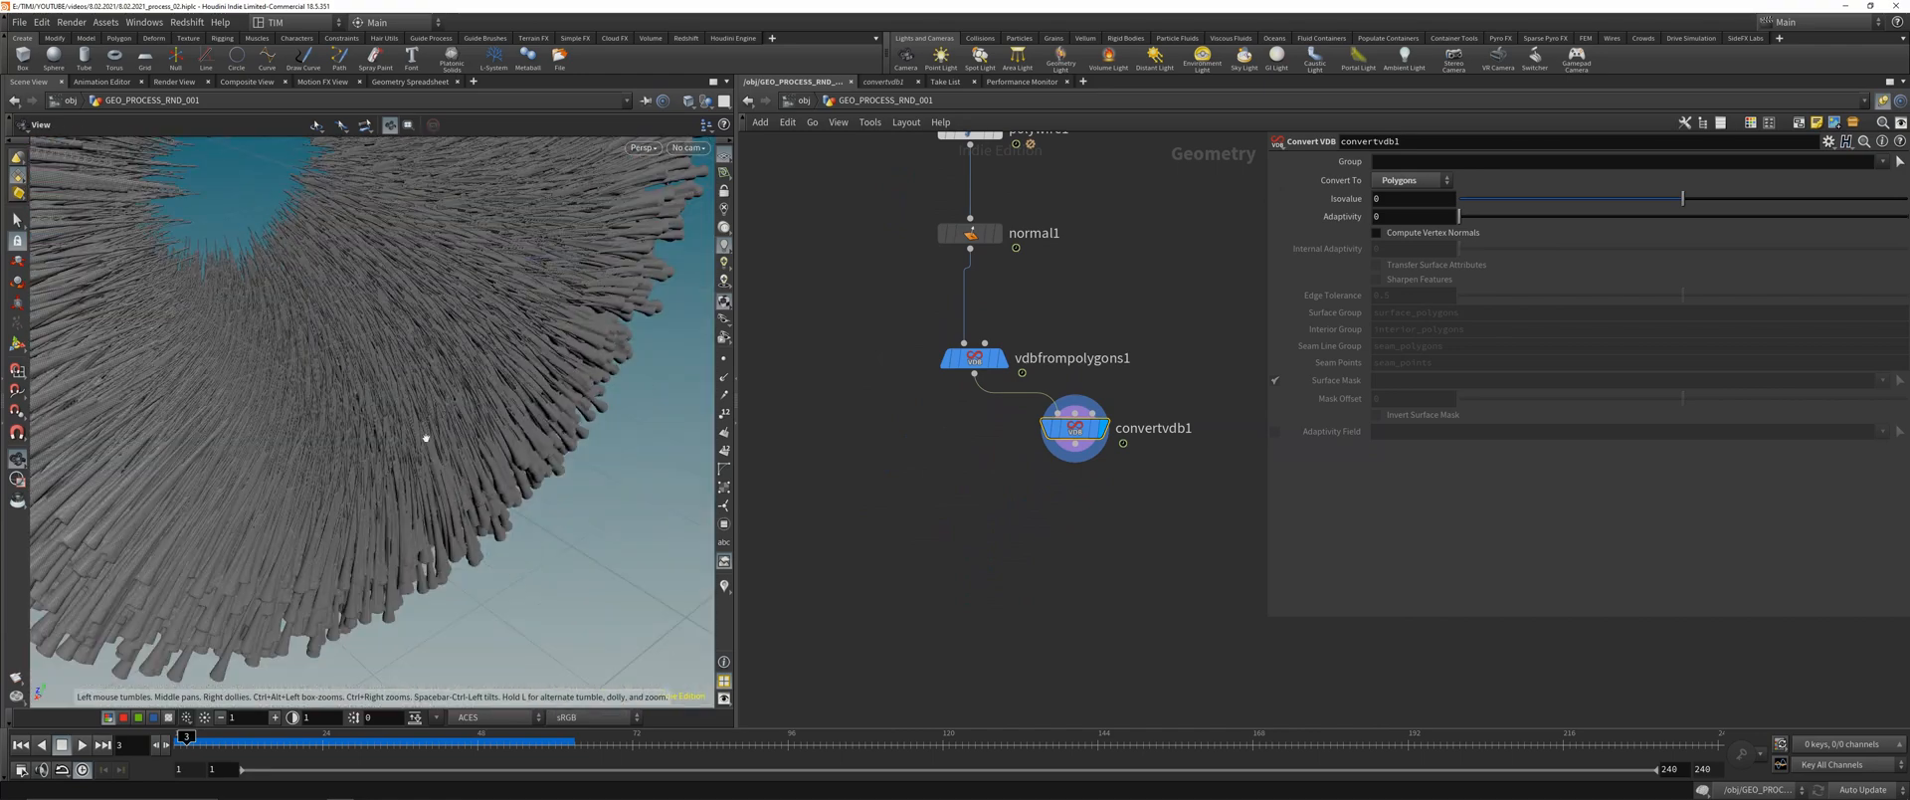
{"action": "left_click_drag", "start_coordinate": [426, 439], "coordinate": [465, 383]}
- Try smoothing the converted mesh with a Smooth node after convertvdb1, and delete that node again
{"action": "key", "text": "Tab"}
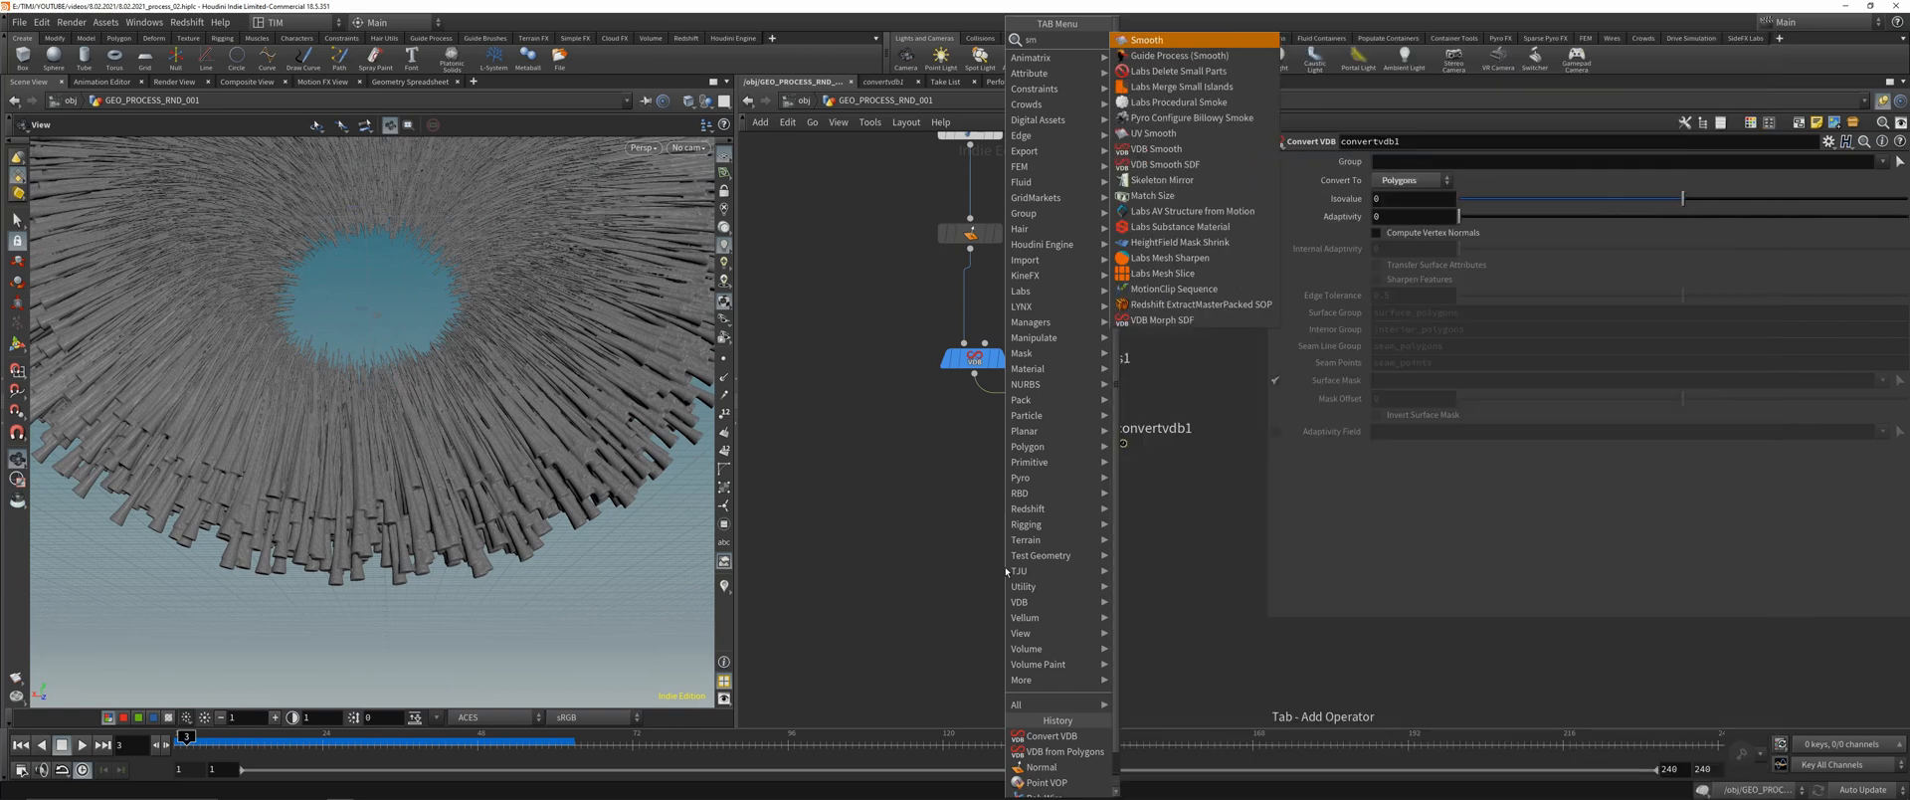
{"action": "key", "text": "Escape"}
{"action": "left_click", "coordinate": [1006, 572]}
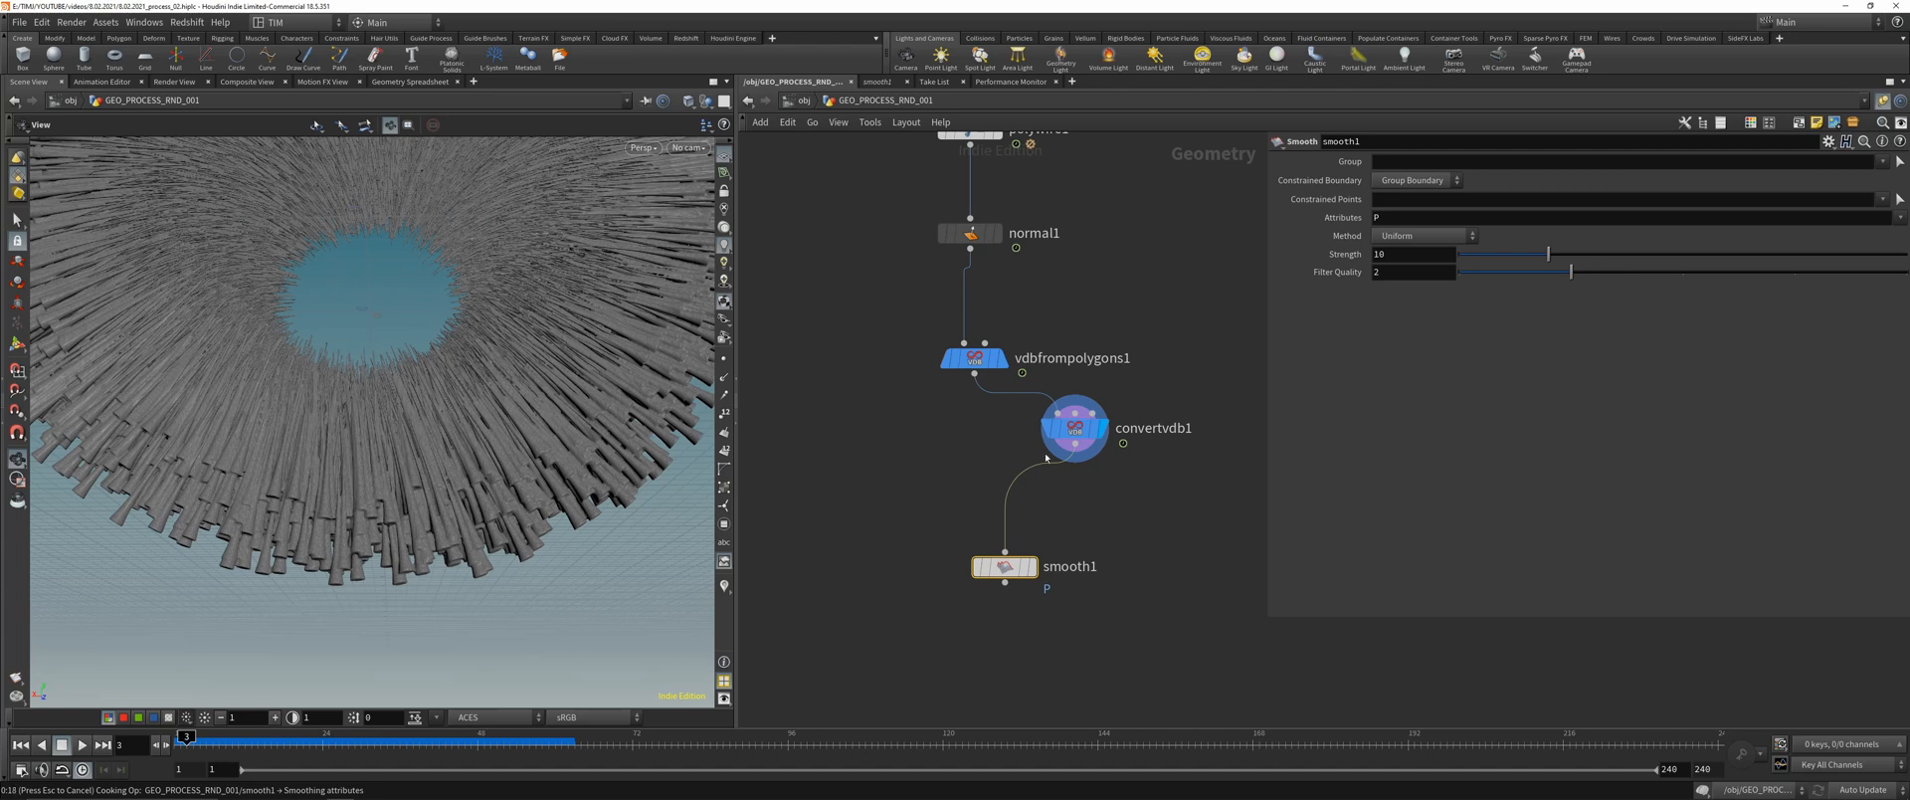
{"action": "double_click", "coordinate": [1122, 364]}
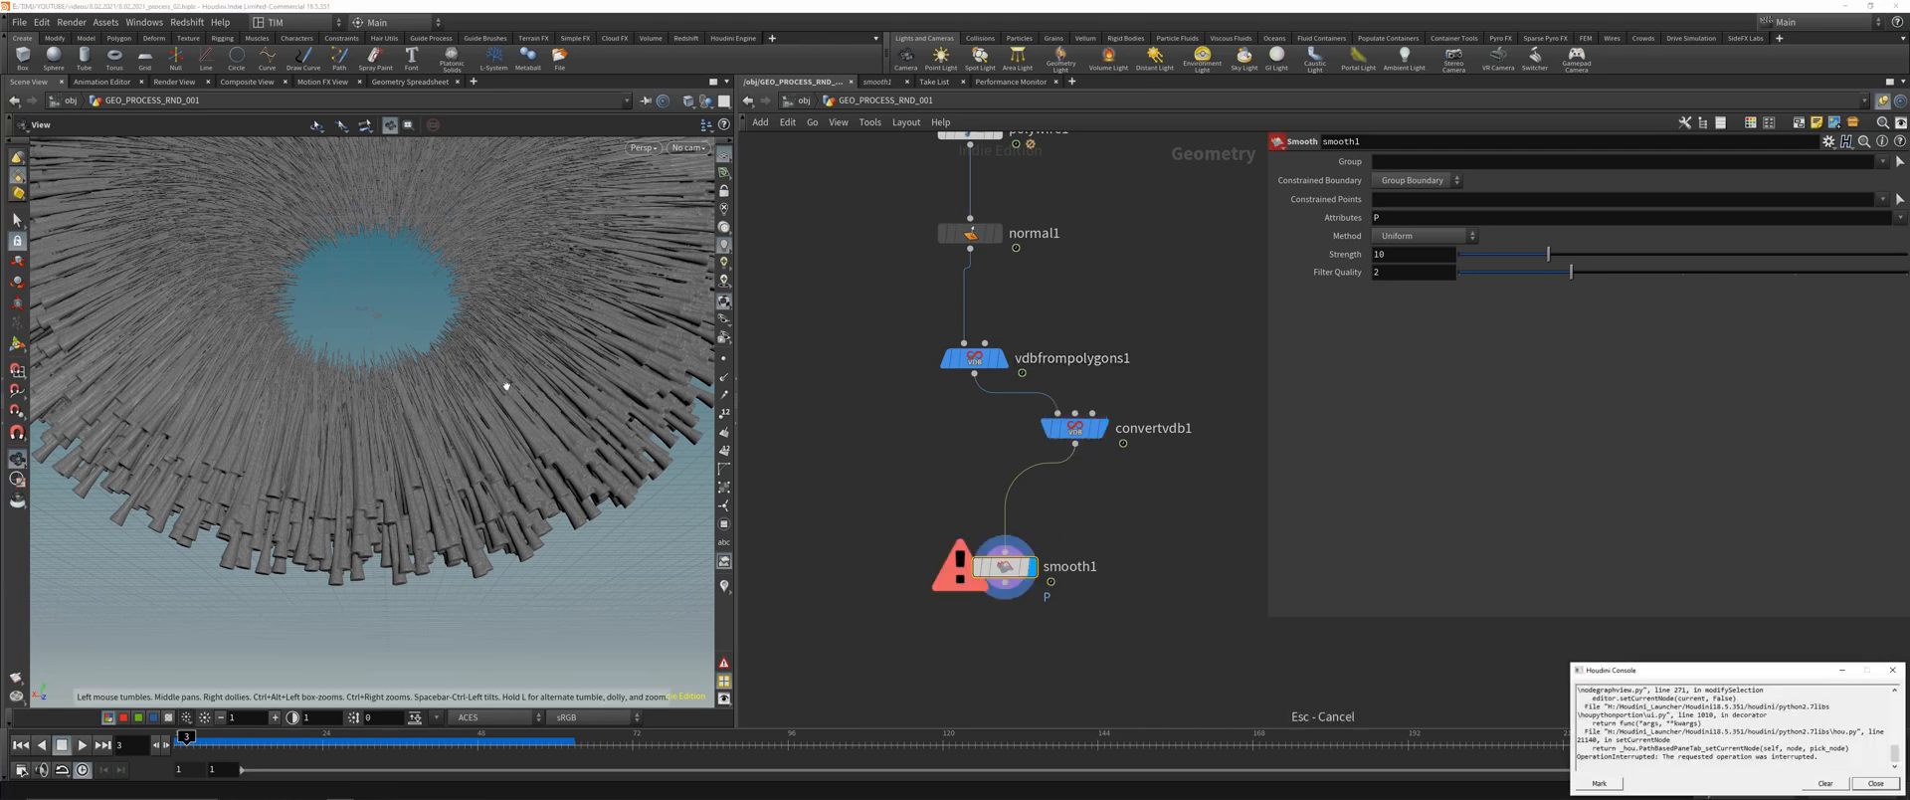
{"action": "left_click", "coordinate": [1883, 785]}
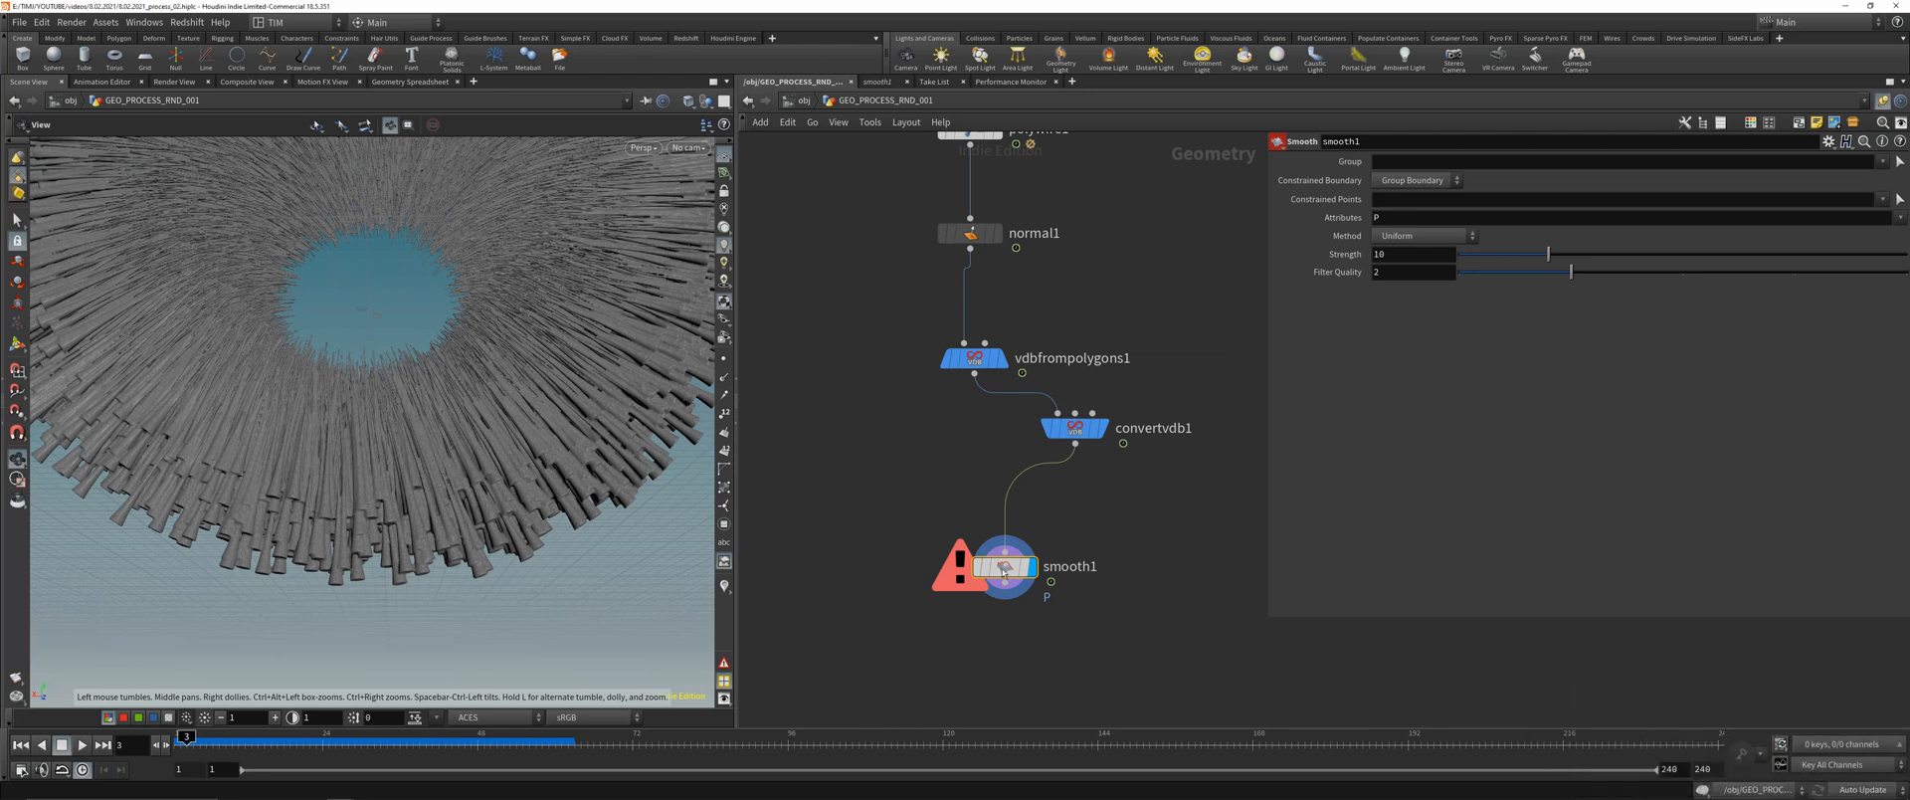
{"action": "key", "text": "Delete"}
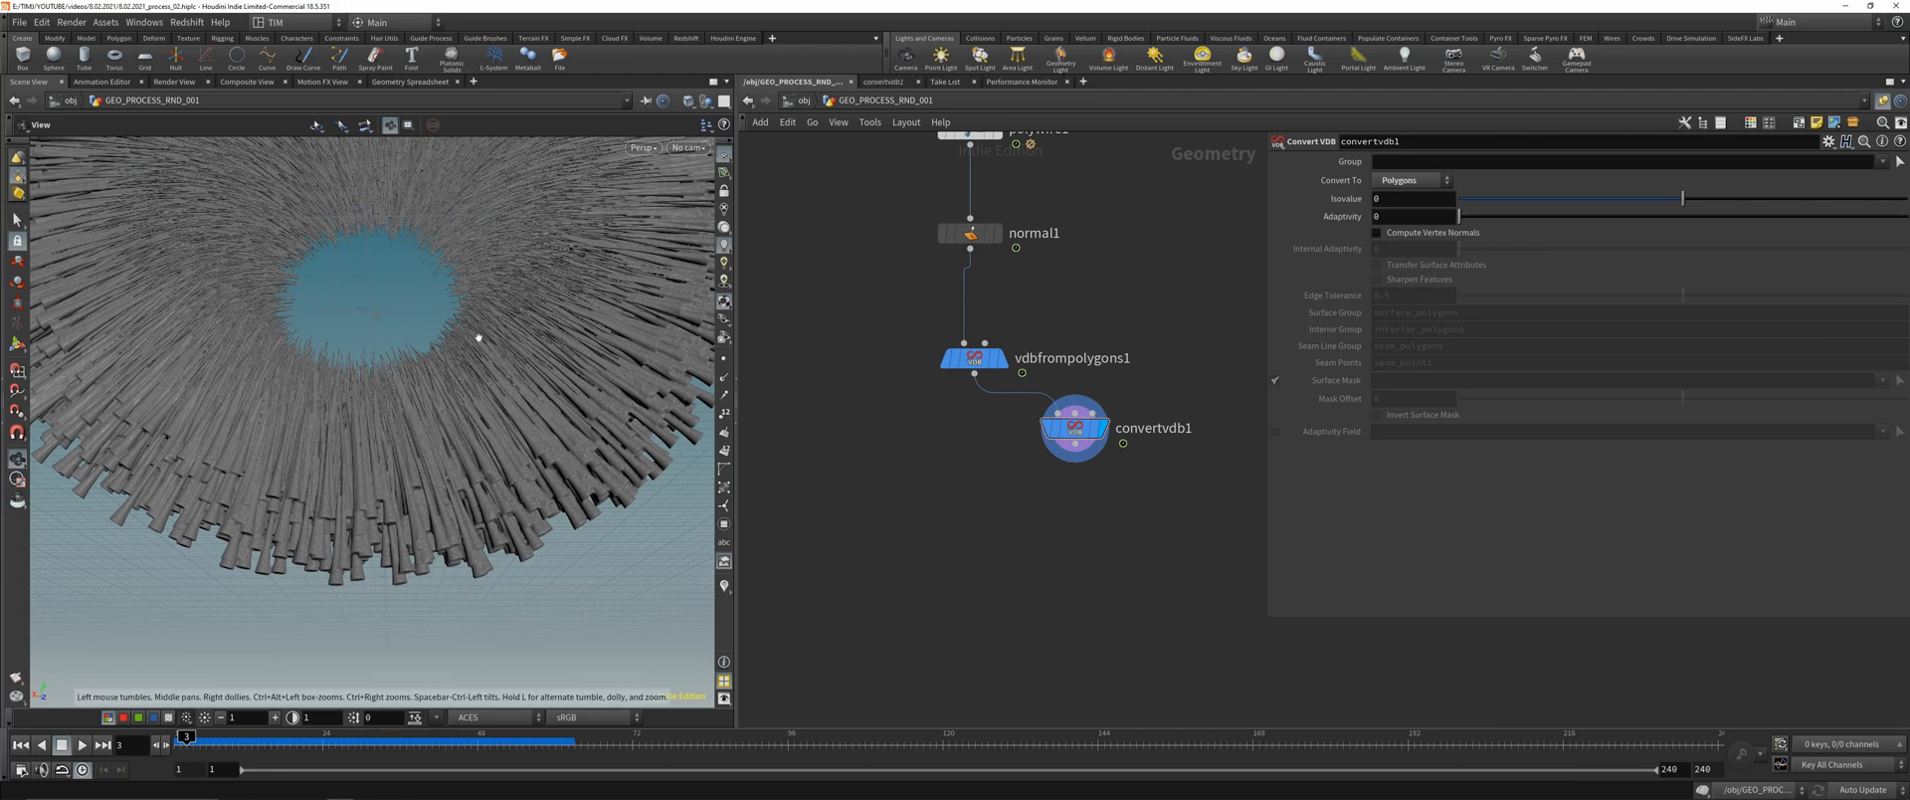
- Switch the viewport shading mode to Smooth Shaded
{"action": "left_click_drag", "start_coordinate": [478, 341], "coordinate": [465, 532]}
{"action": "left_click", "coordinate": [688, 101]}
{"action": "left_click", "coordinate": [724, 242]}
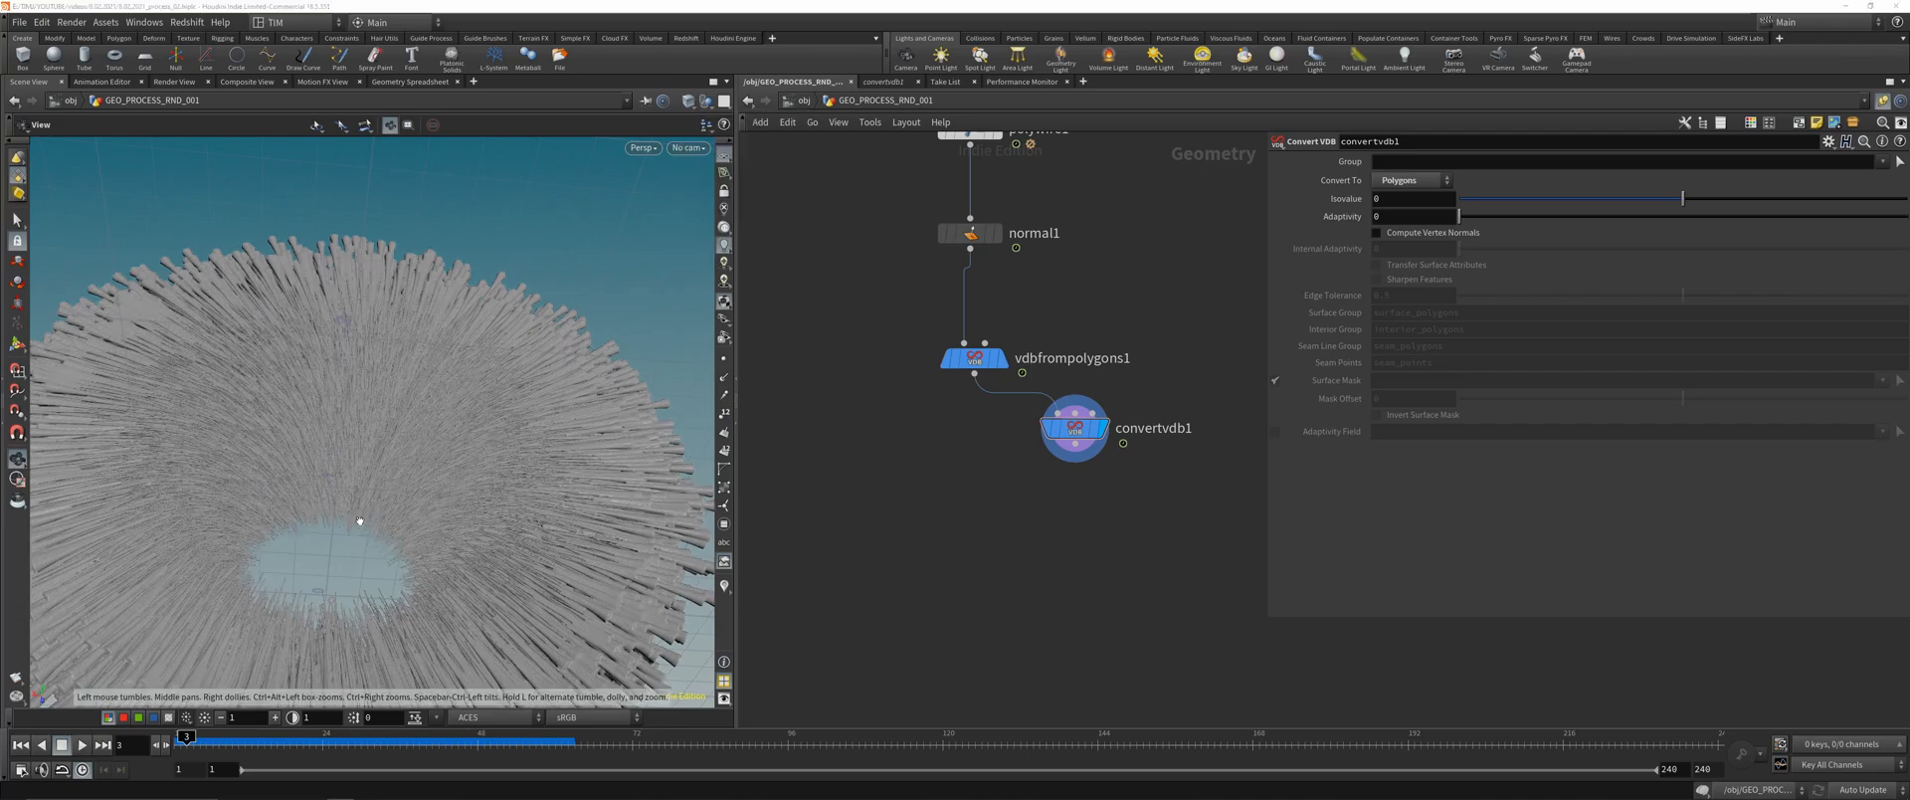
- Examine the converted wire mesh from several angles, including the wire ends and the central opening, close up and from farther away
{"action": "right_click_drag", "start_coordinate": [360, 521], "coordinate": [444, 363]}
{"action": "mouse_move", "coordinate": [443, 363]}
{"action": "left_mouse_down"}
{"action": "mouse_move", "coordinate": [444, 276]}
{"action": "mouse_move", "coordinate": [453, 383]}
{"action": "left_mouse_up"}
{"action": "right_click_drag", "start_coordinate": [518, 180], "coordinate": [350, 584]}
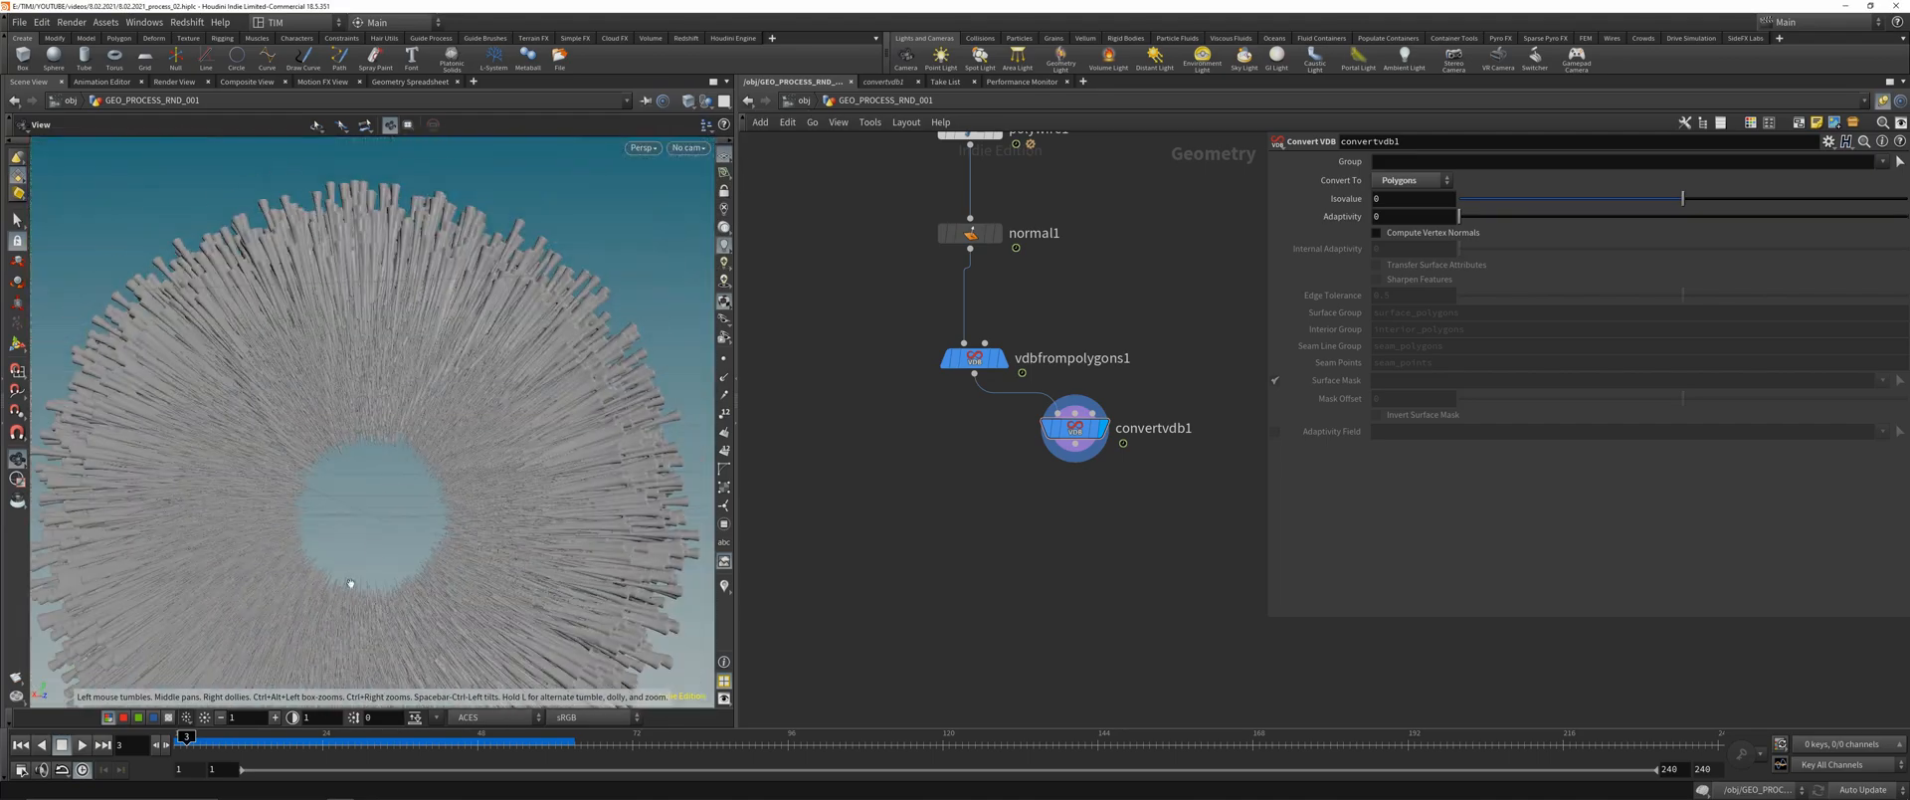
{"action": "middle_click_drag", "start_coordinate": [350, 584], "coordinate": [356, 450]}
{"action": "left_click_drag", "start_coordinate": [448, 428], "coordinate": [229, 432]}
{"action": "right_click_drag", "start_coordinate": [373, 498], "coordinate": [457, 377]}
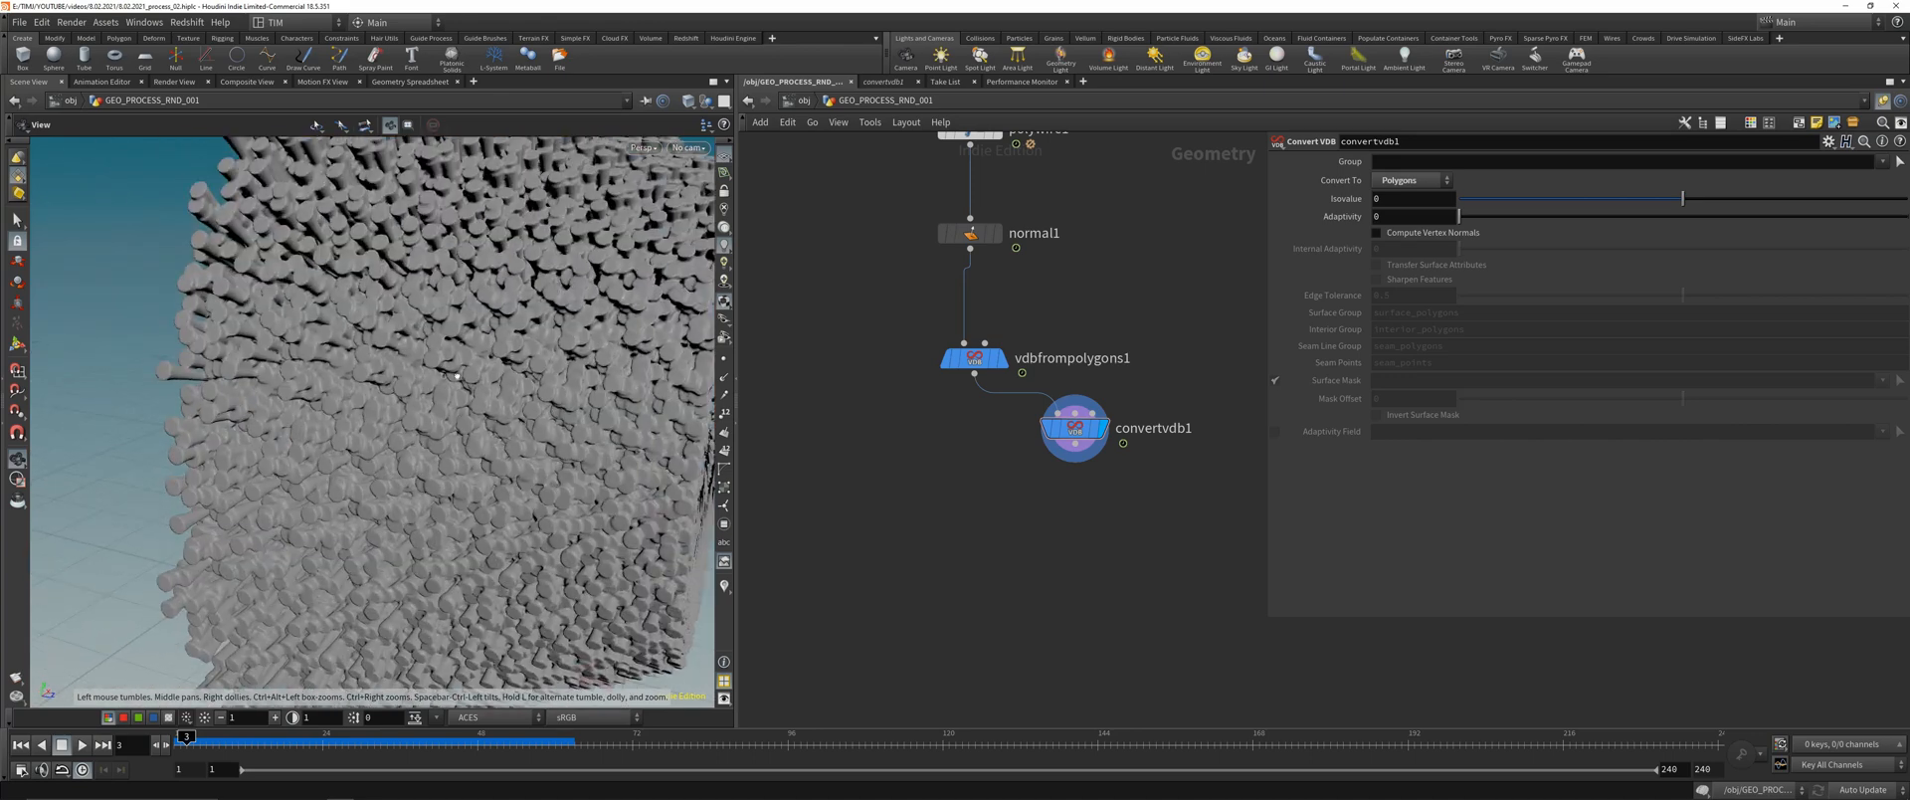
{"action": "left_click_drag", "start_coordinate": [456, 377], "coordinate": [520, 398]}
{"action": "right_click_drag", "start_coordinate": [520, 397], "coordinate": [538, 356]}
{"action": "left_click_drag", "start_coordinate": [538, 356], "coordinate": [528, 398]}
{"action": "right_click_drag", "start_coordinate": [423, 437], "coordinate": [444, 364]}
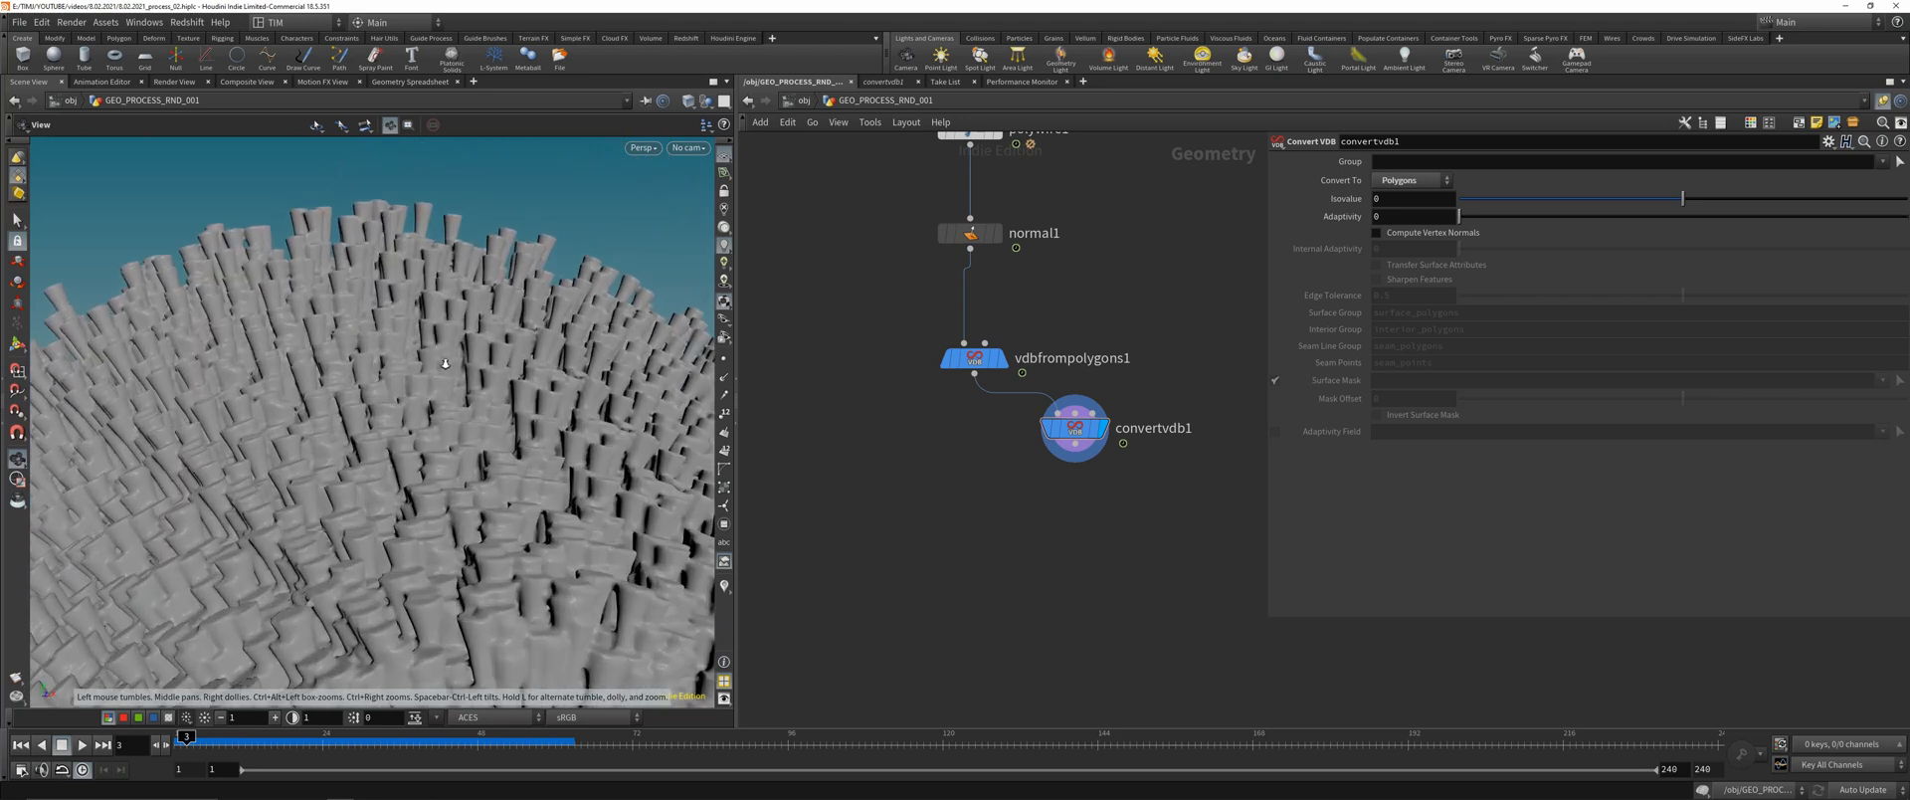
{"action": "left_click_drag", "start_coordinate": [445, 364], "coordinate": [571, 469]}
{"action": "right_click_drag", "start_coordinate": [498, 497], "coordinate": [478, 427]}
{"action": "left_click_drag", "start_coordinate": [477, 428], "coordinate": [517, 267]}
{"action": "right_click_drag", "start_coordinate": [518, 267], "coordinate": [448, 368]}
{"action": "left_click_drag", "start_coordinate": [447, 368], "coordinate": [477, 349]}
{"action": "right_click_drag", "start_coordinate": [478, 349], "coordinate": [407, 394]}
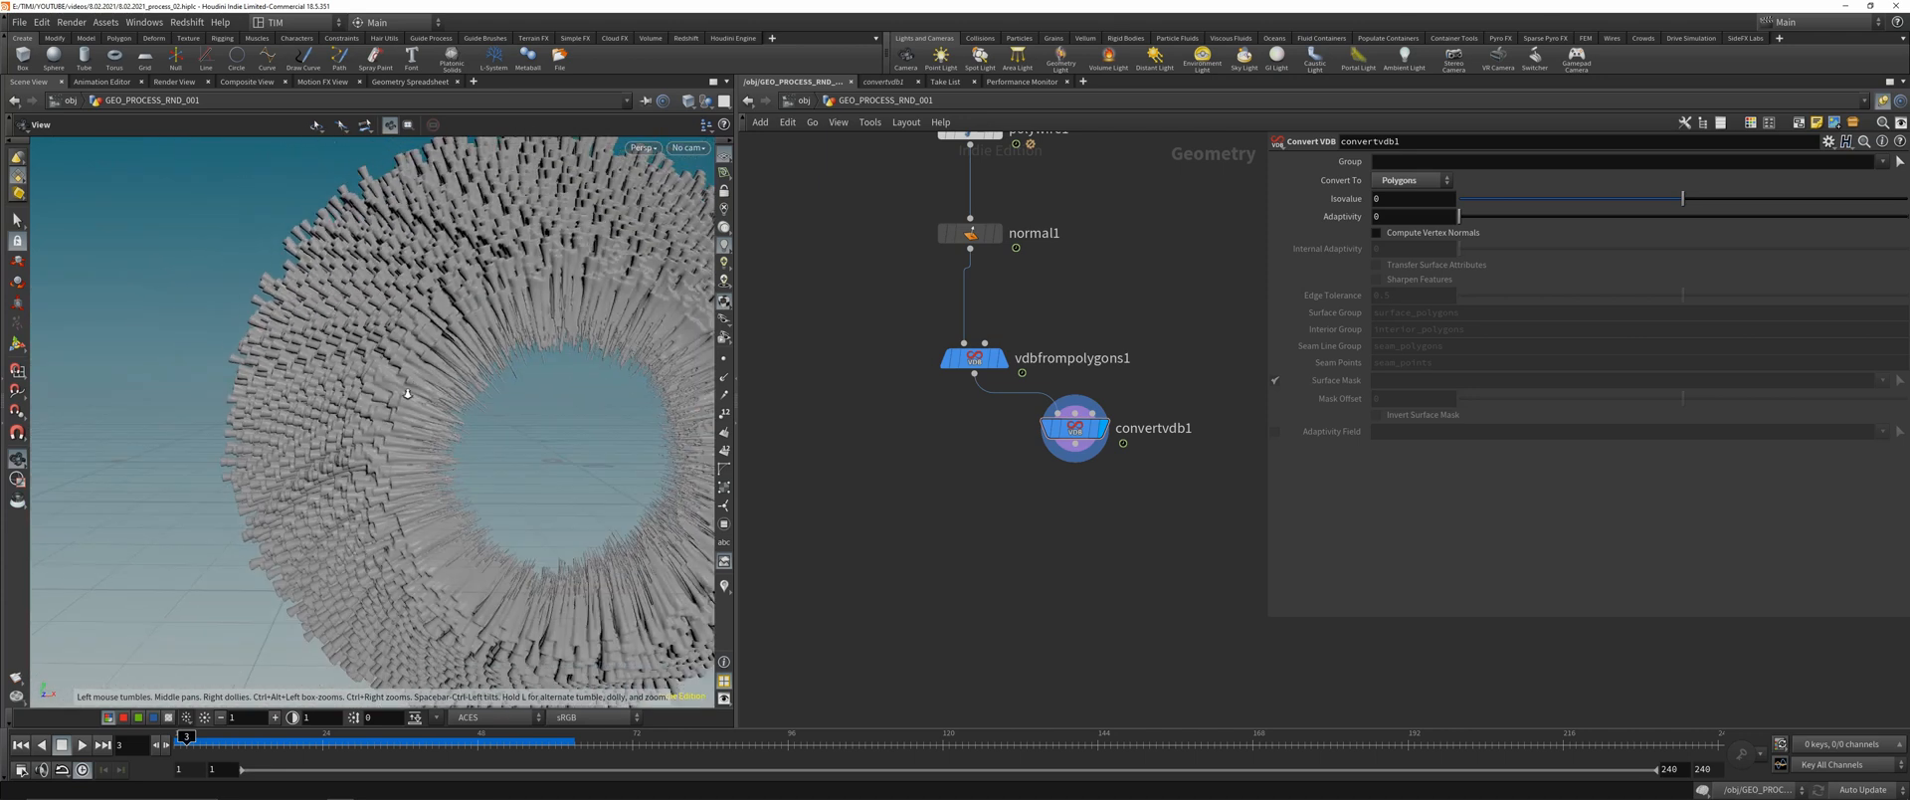
{"action": "left_click_drag", "start_coordinate": [408, 394], "coordinate": [384, 390]}
- Lay out the node chain ending at convertvdb1 as a compact vertical column
{"action": "scroll", "coordinate": [836, 456], "scroll_direction": "down", "scroll_amount": 4}
{"action": "middle_click_drag", "start_coordinate": [868, 365], "coordinate": [889, 489]}
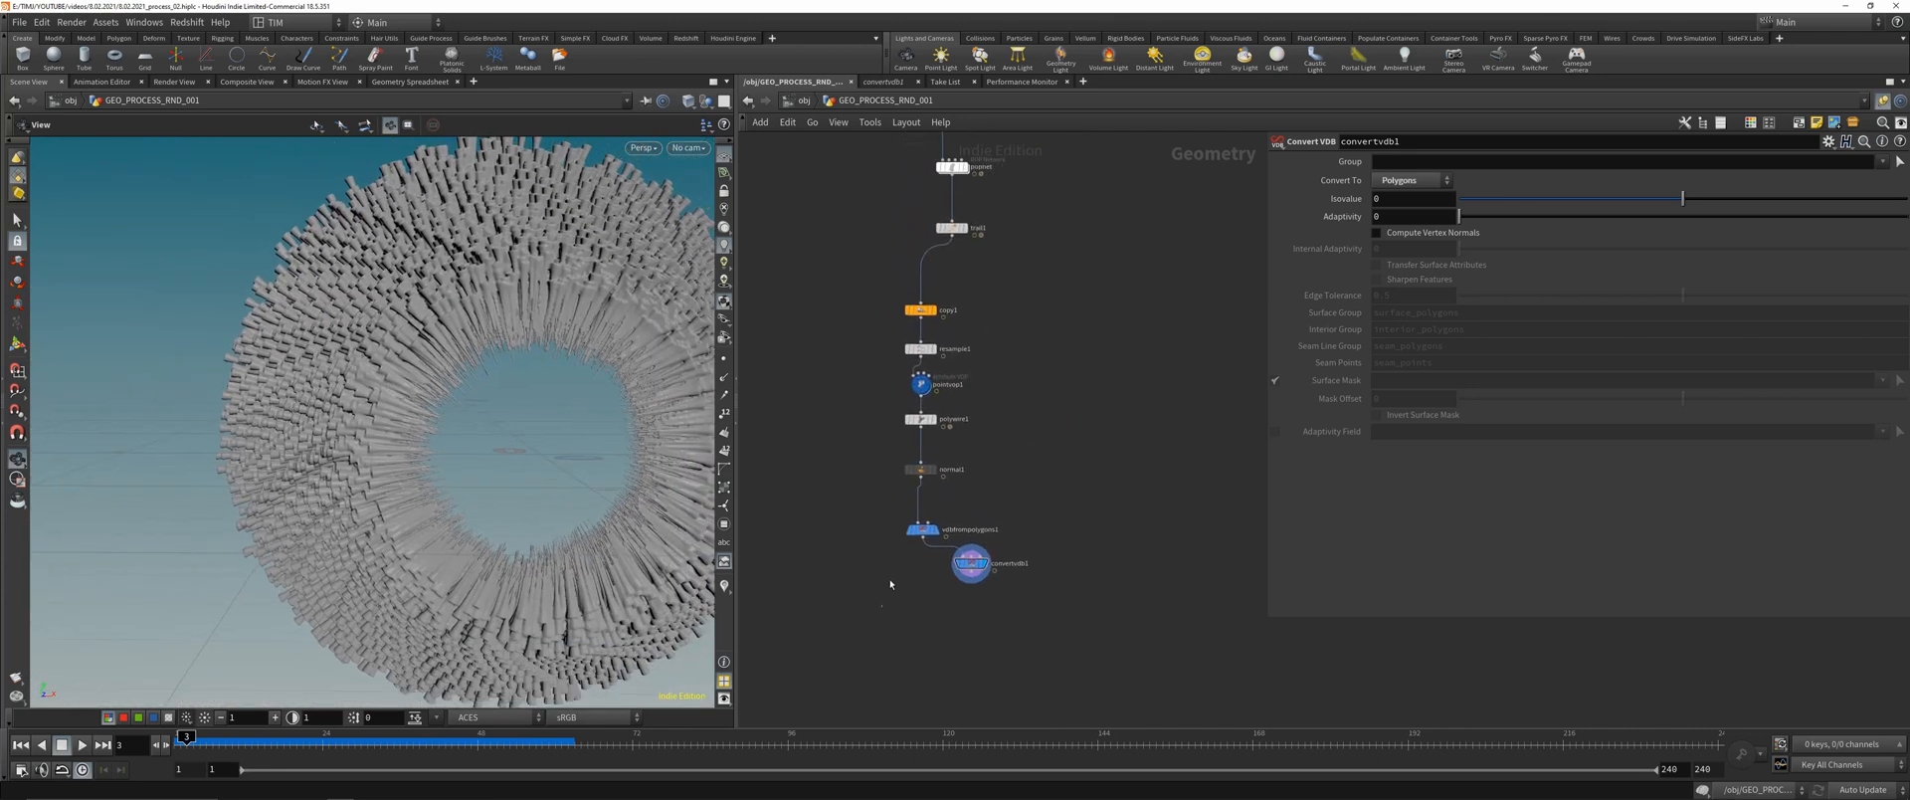
{"action": "left_click_drag", "start_coordinate": [882, 605], "coordinate": [1033, 212]}
{"action": "key", "text": "shift+l"}
{"action": "left_click_drag", "start_coordinate": [847, 295], "coordinate": [842, 277]}
{"action": "left_click", "coordinate": [1006, 312]}
{"action": "left_click_drag", "start_coordinate": [514, 386], "coordinate": [355, 402]}
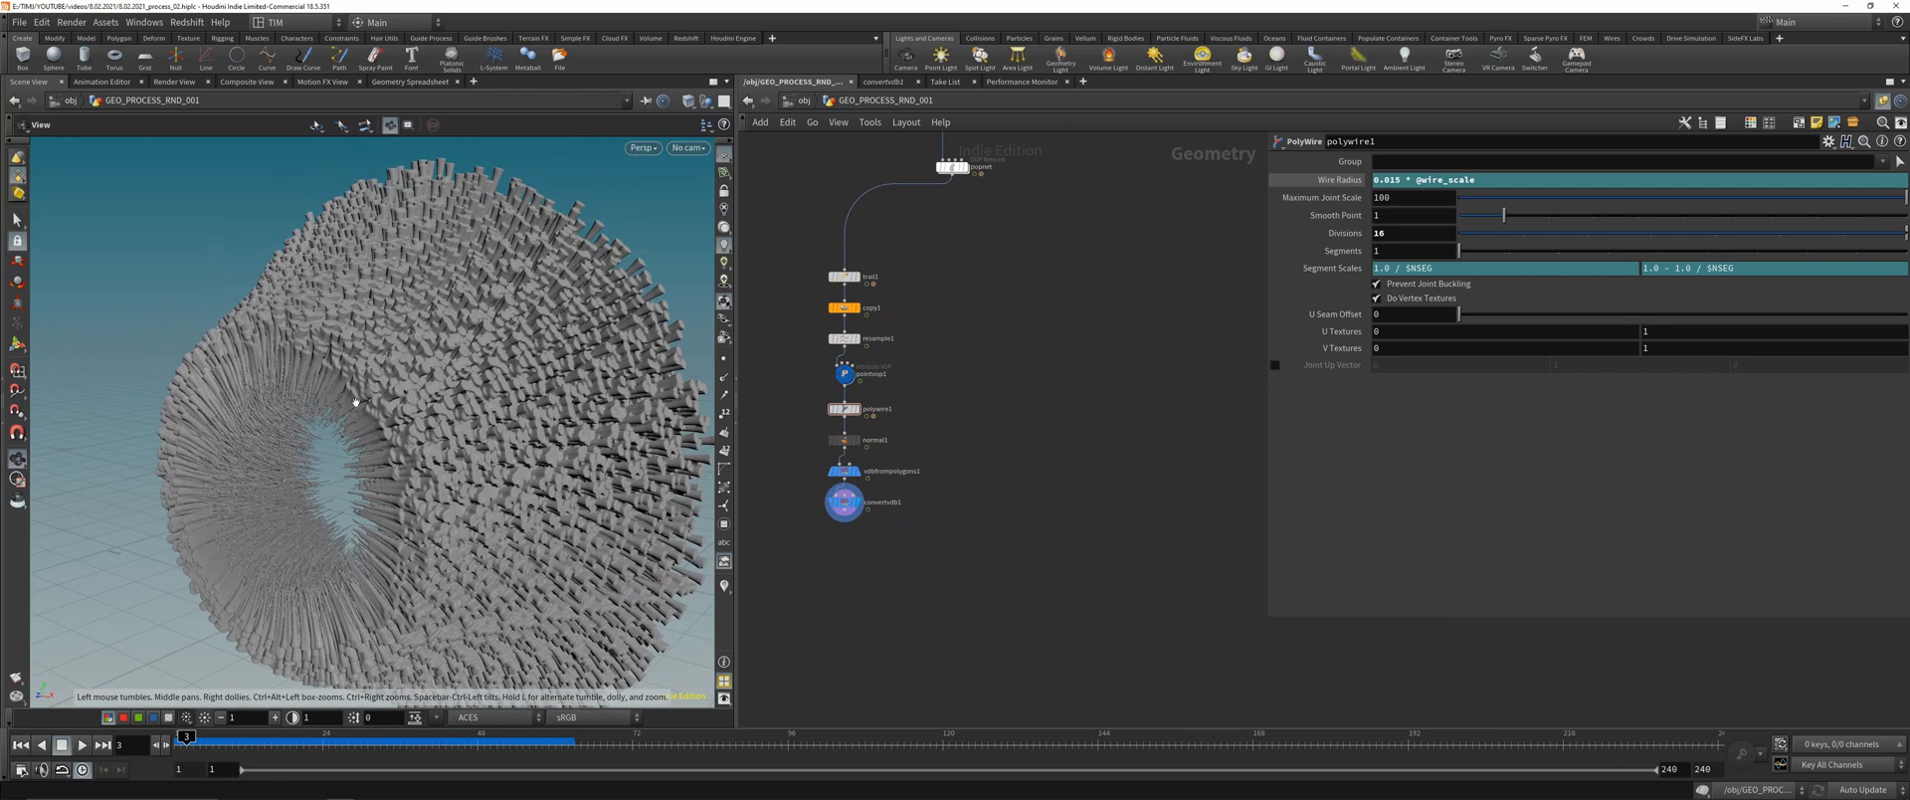
- Display the polyframe3 disc, save the scene and frame the disc in the viewport
{"action": "middle_click_drag", "start_coordinate": [1061, 344], "coordinate": [981, 565]}
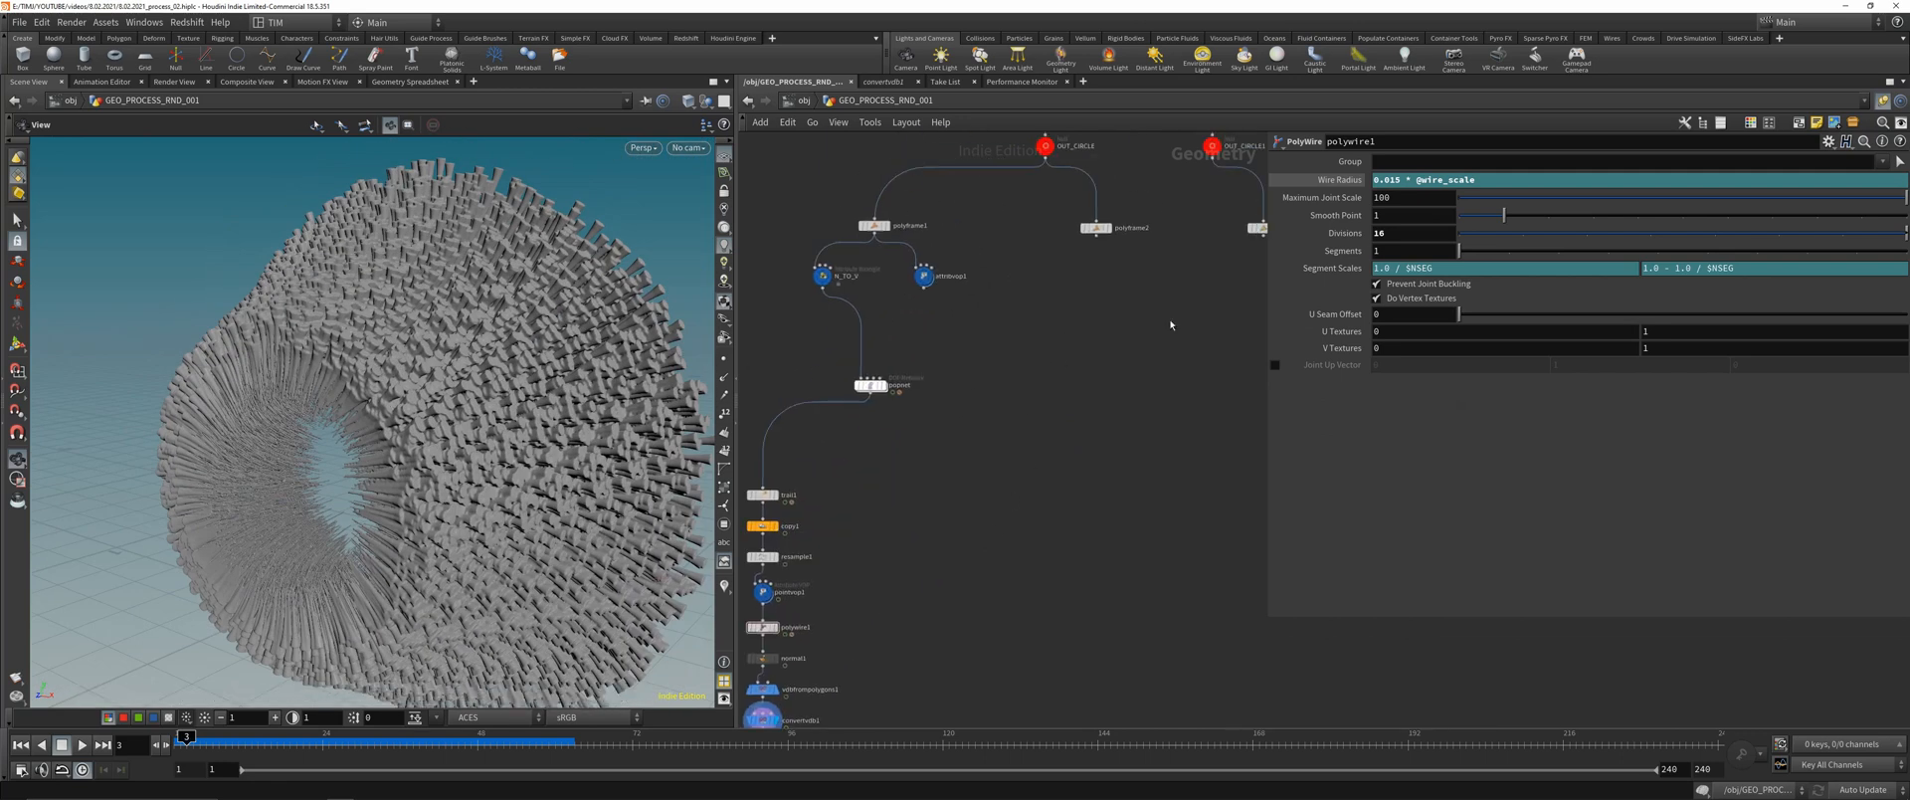
{"action": "mouse_move", "coordinate": [1173, 324]}
{"action": "middle_mouse_down"}
{"action": "mouse_move", "coordinate": [978, 397]}
{"action": "mouse_move", "coordinate": [981, 461]}
{"action": "middle_mouse_up"}
{"action": "left_click", "coordinate": [1065, 369]}
{"action": "left_click", "coordinate": [1079, 369]}
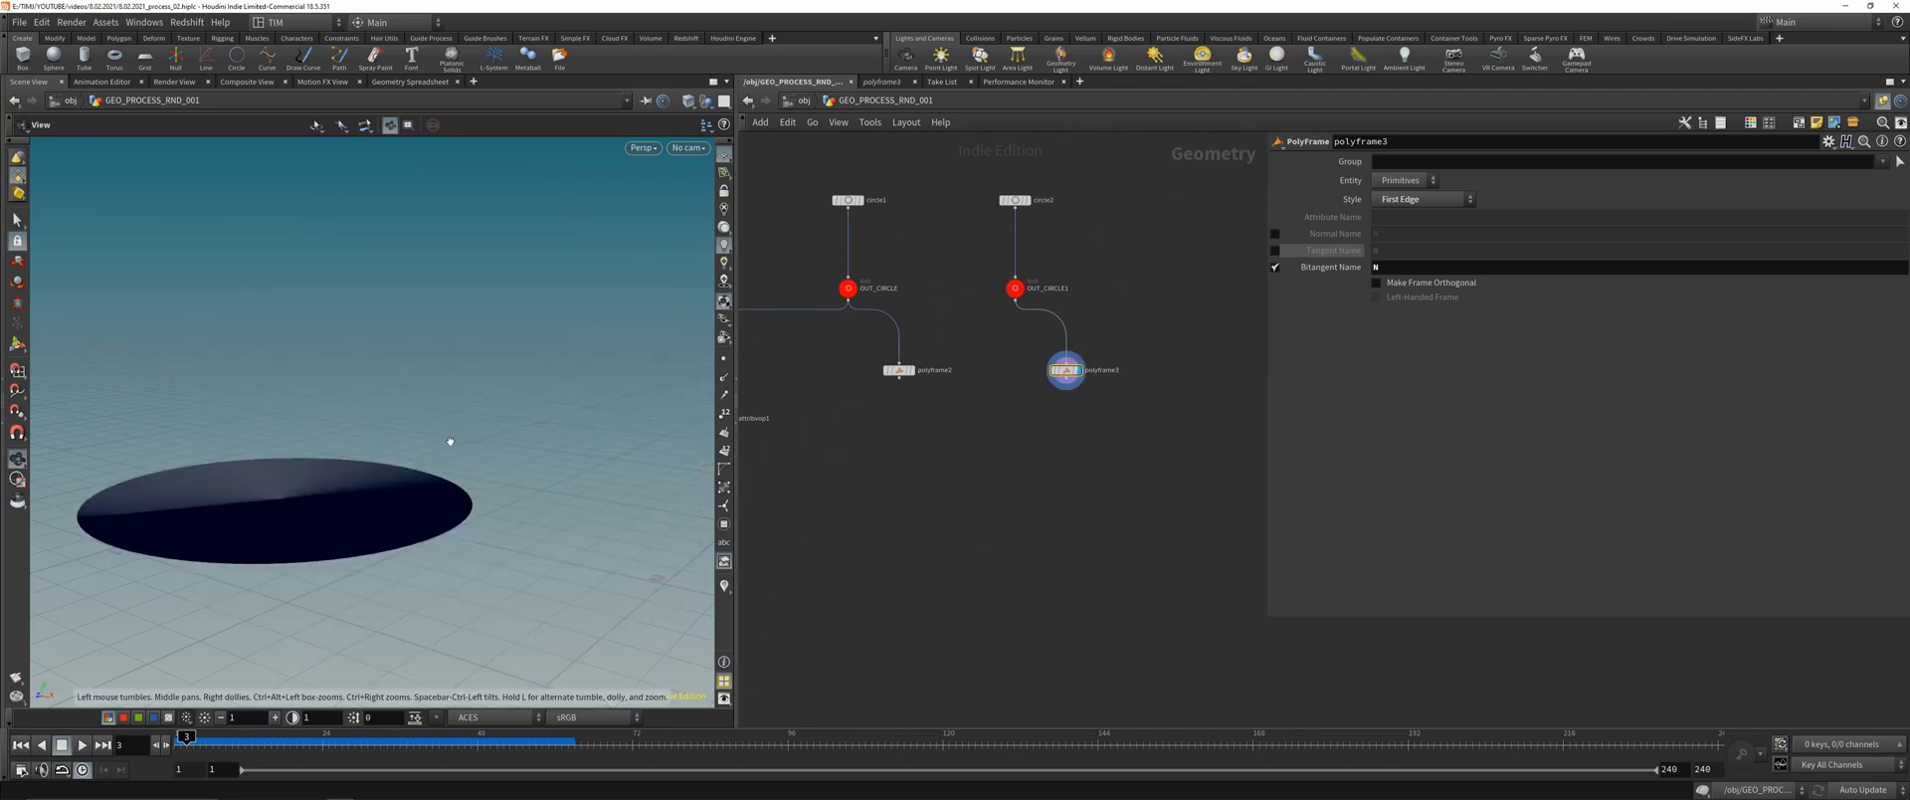
{"action": "mouse_move", "coordinate": [431, 462]}
{"action": "left_mouse_down"}
{"action": "mouse_move", "coordinate": [452, 447]}
{"action": "mouse_move", "coordinate": [456, 468]}
{"action": "left_mouse_up"}
{"action": "key", "text": "ctrl+s"}
{"action": "key", "text": "space+g"}
- Shift the circle2 branch slightly, duplicate circle2 as a separate node beside it and display the copy
{"action": "scroll", "coordinate": [1033, 390], "scroll_direction": "up", "scroll_amount": 3}
{"action": "middle_click_drag", "start_coordinate": [1131, 327], "coordinate": [1026, 468]}
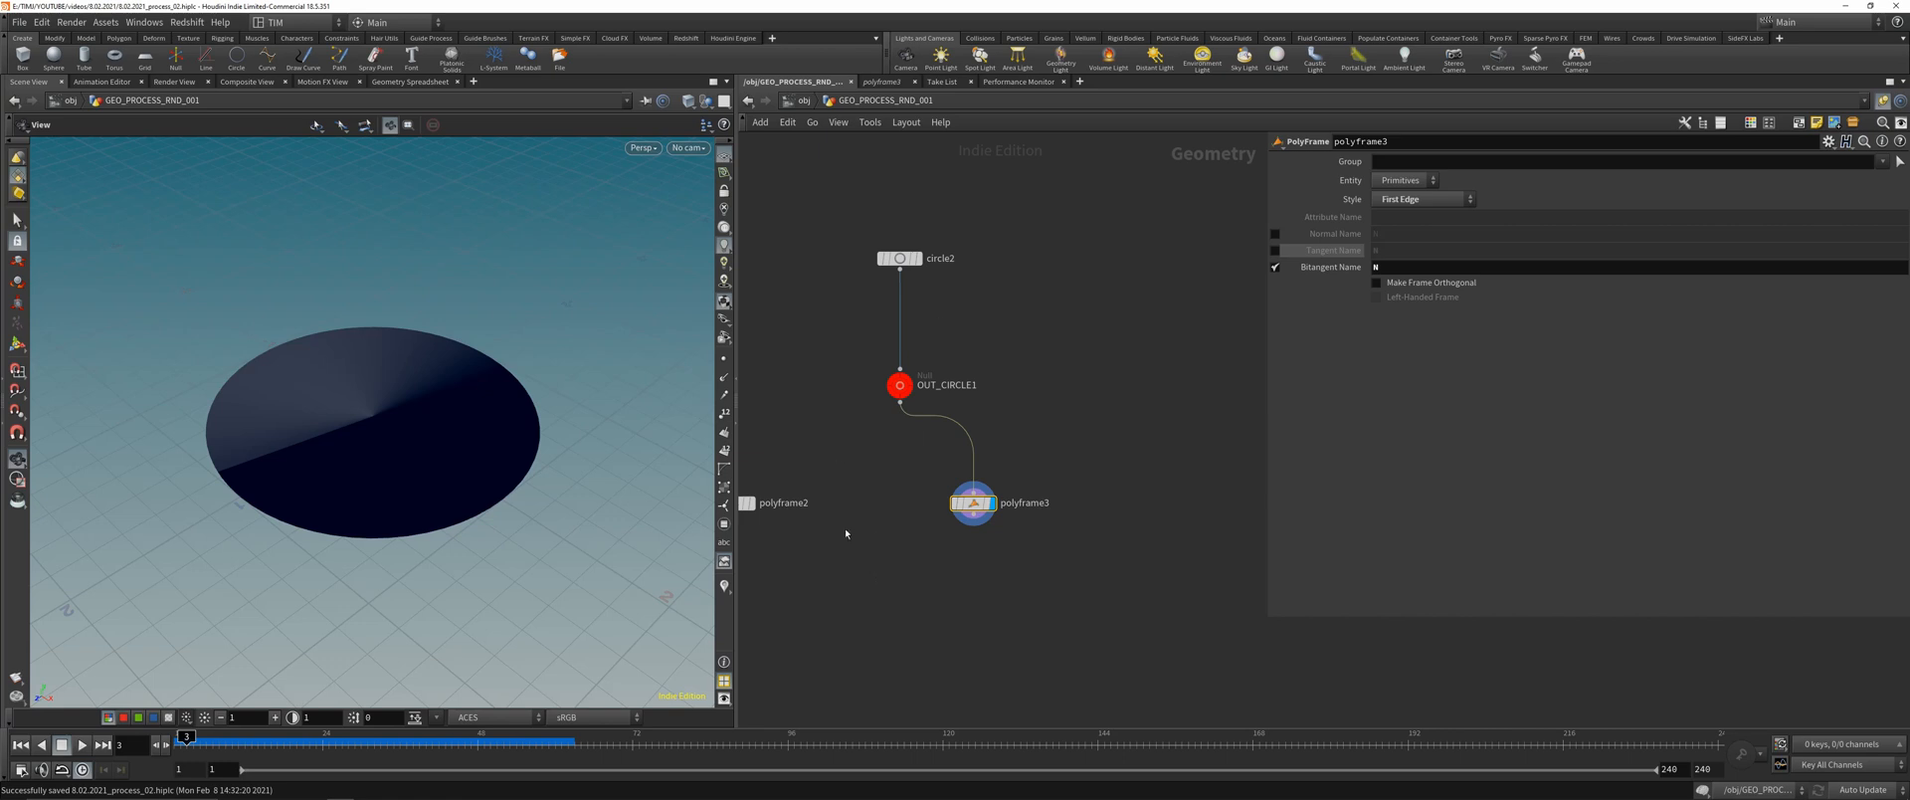
{"action": "left_click_drag", "start_coordinate": [853, 585], "coordinate": [924, 260]}
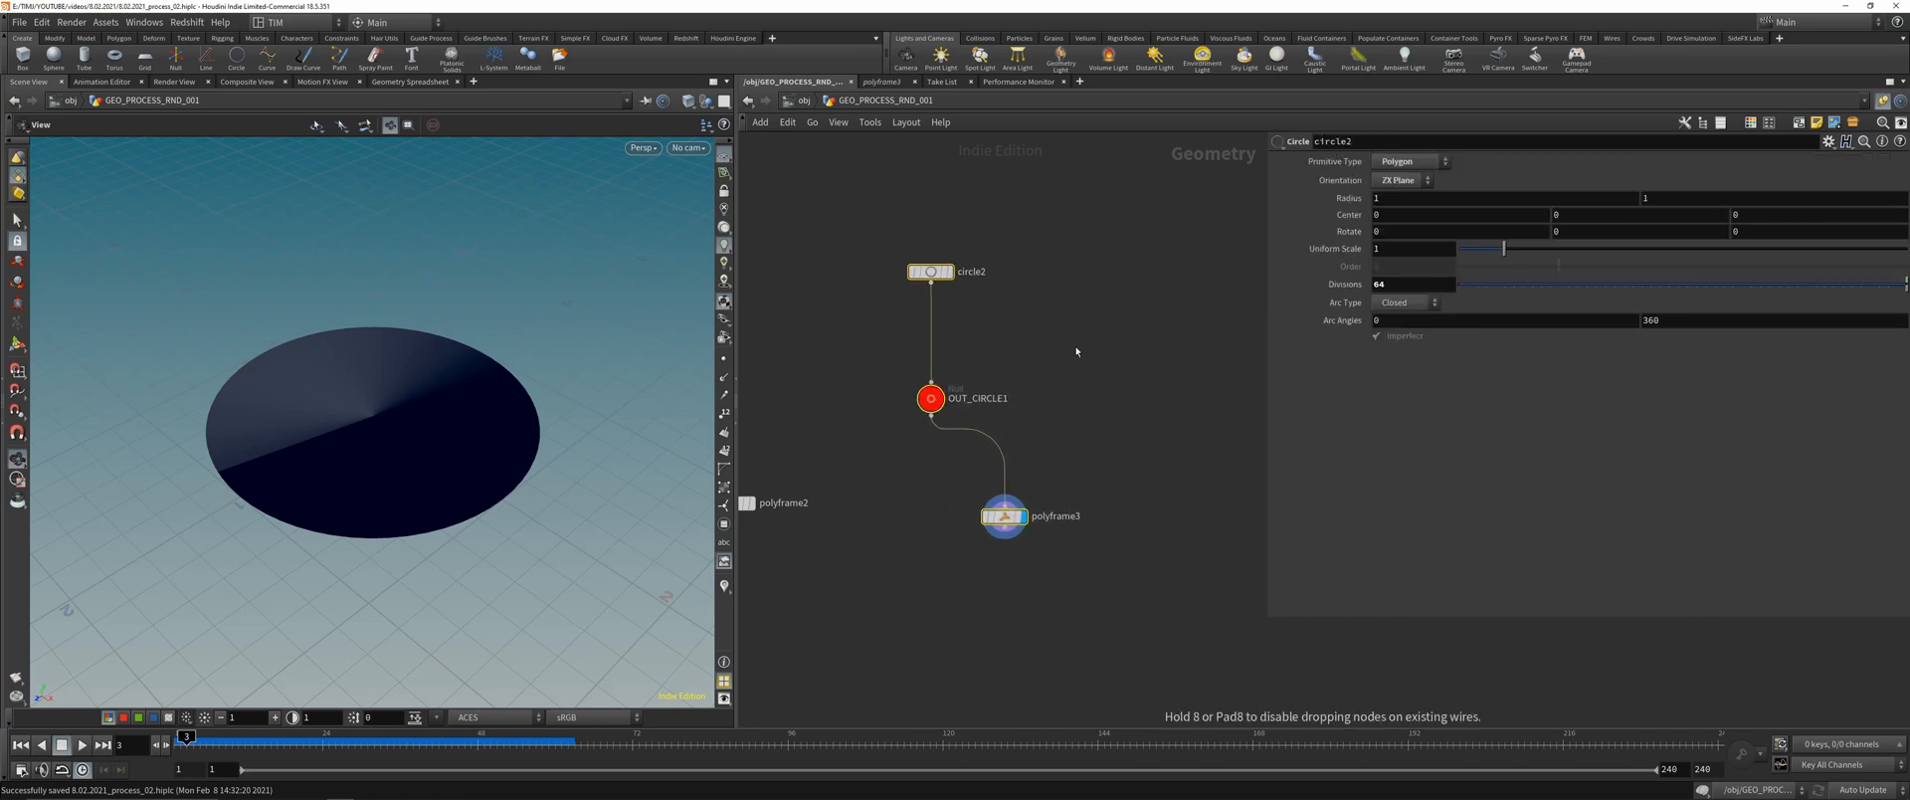
{"action": "key", "text": "Tab"}
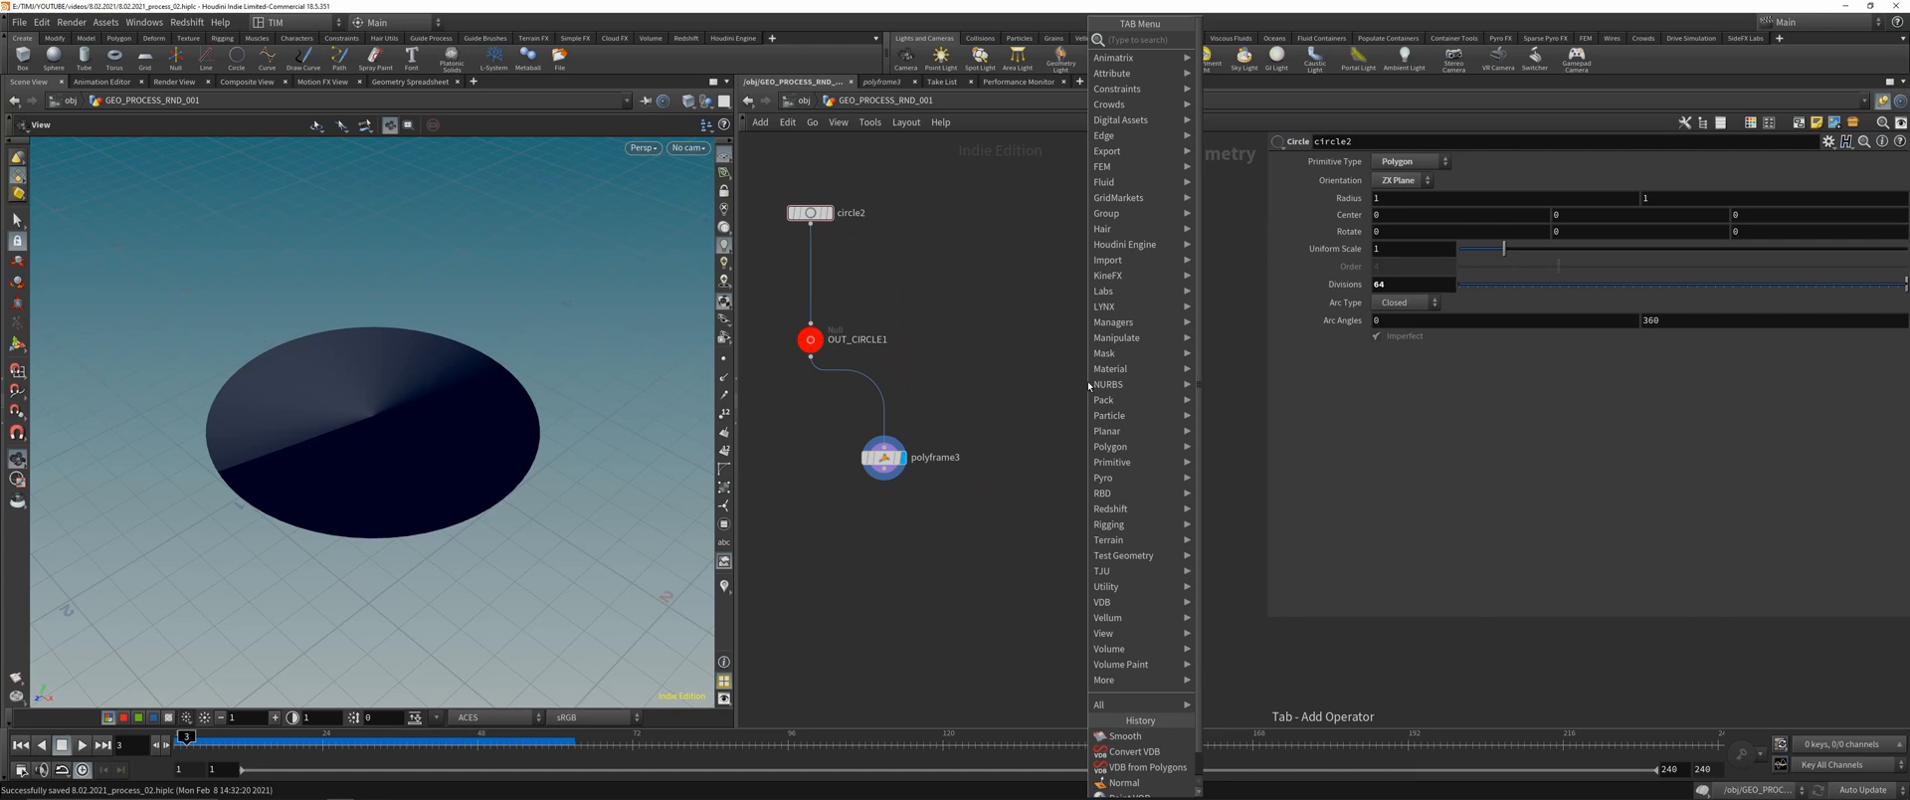
{"action": "left_click", "coordinate": [821, 217]}
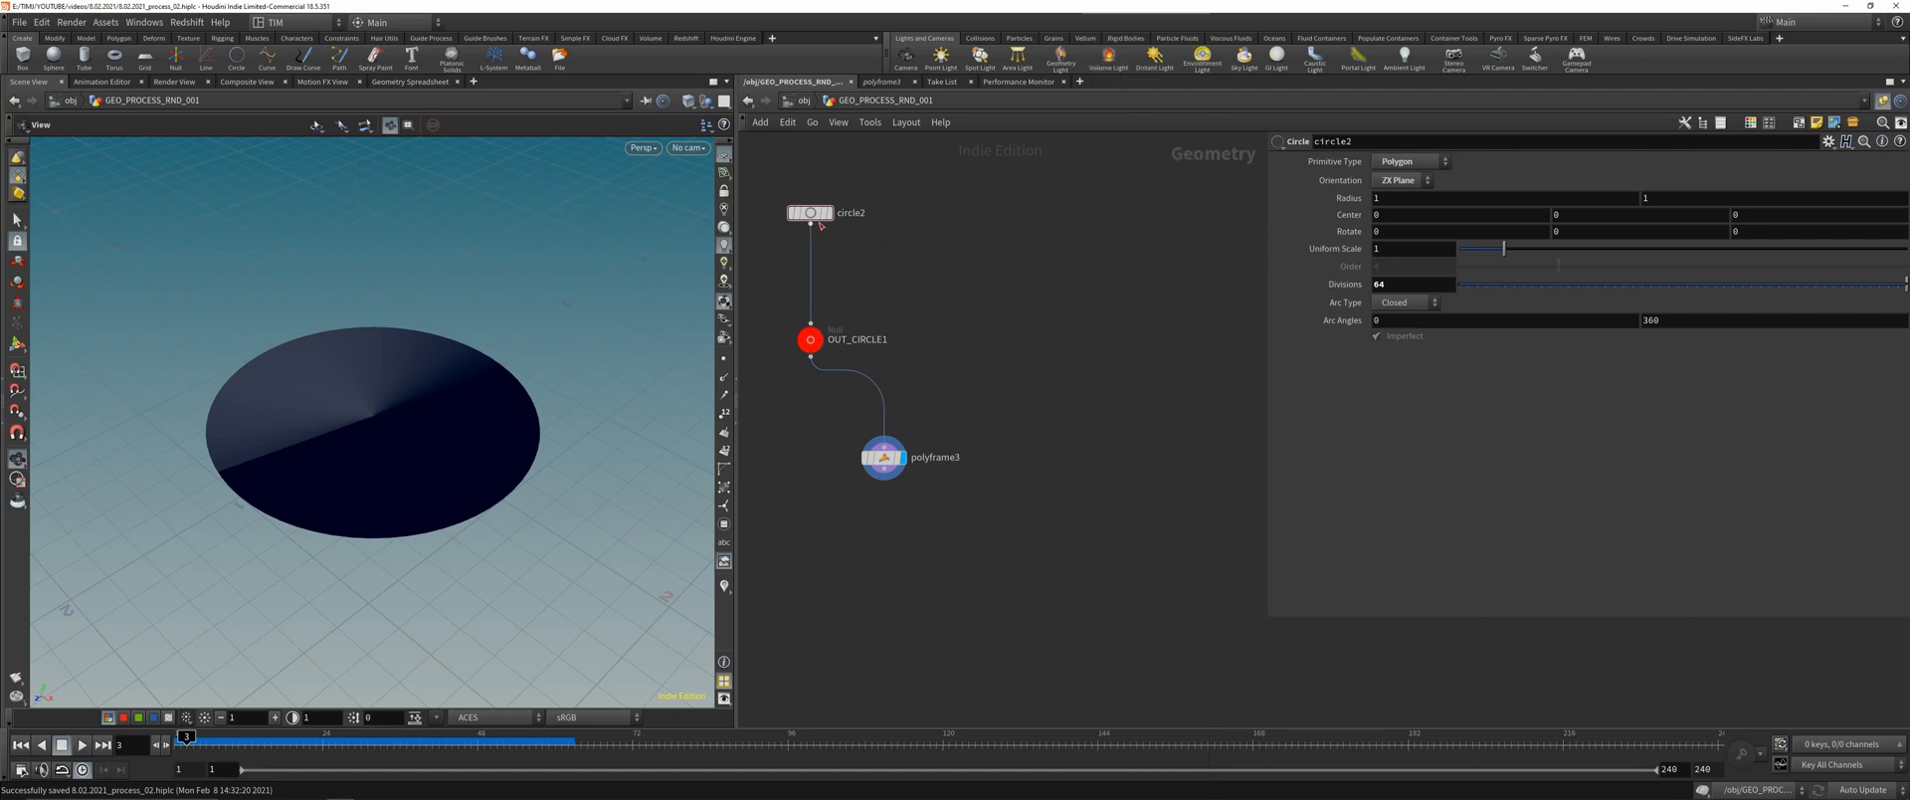
{"action": "left_click_drag", "start_coordinate": [815, 214], "coordinate": [1105, 401], "text": "alt"}
{"action": "left_click", "coordinate": [1121, 378]}
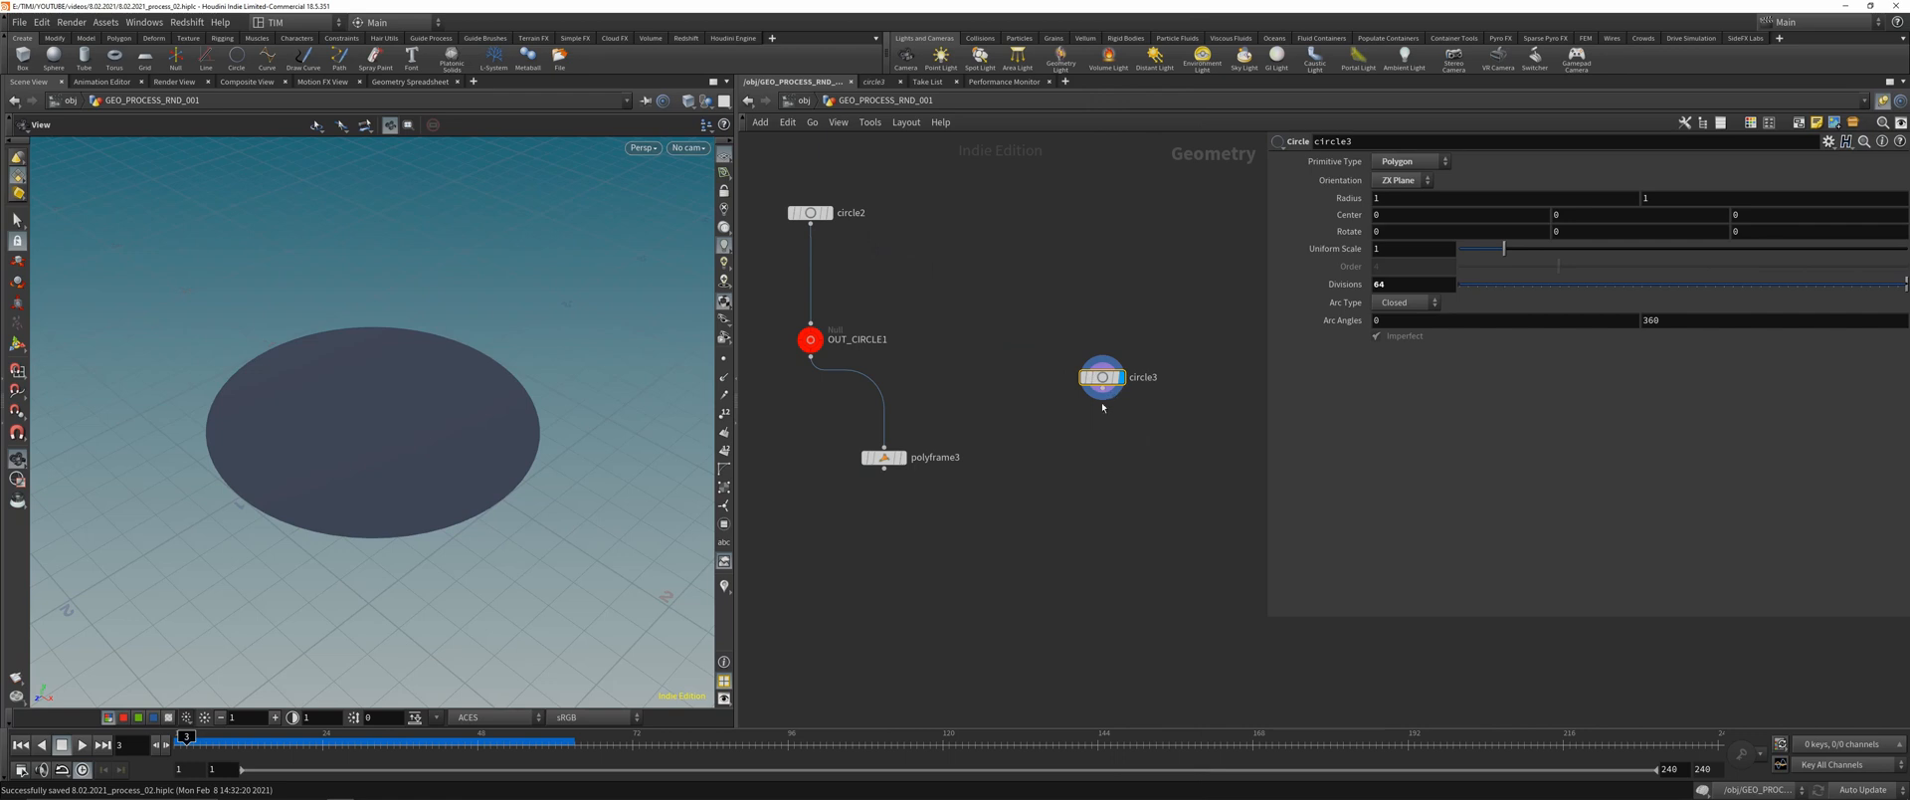
- Switch the viewport shading mode to Smooth Wire Shaded and check the duplicated circle's primitive and arc type options
{"action": "left_click", "coordinate": [1403, 164]}
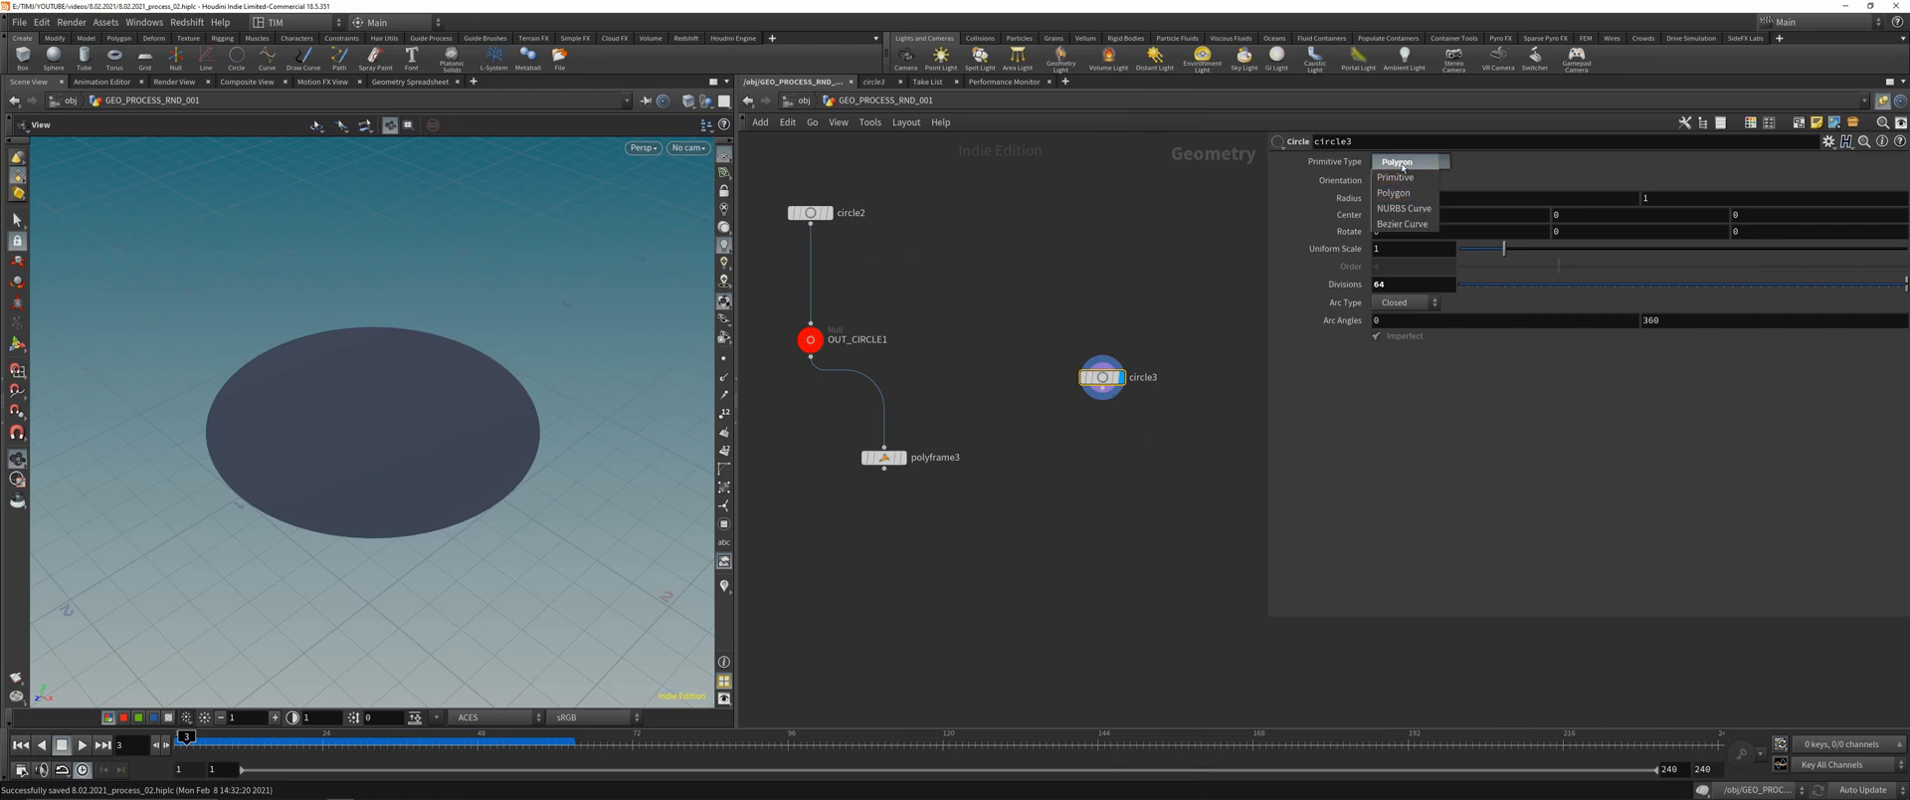
{"action": "left_click", "coordinate": [688, 101]}
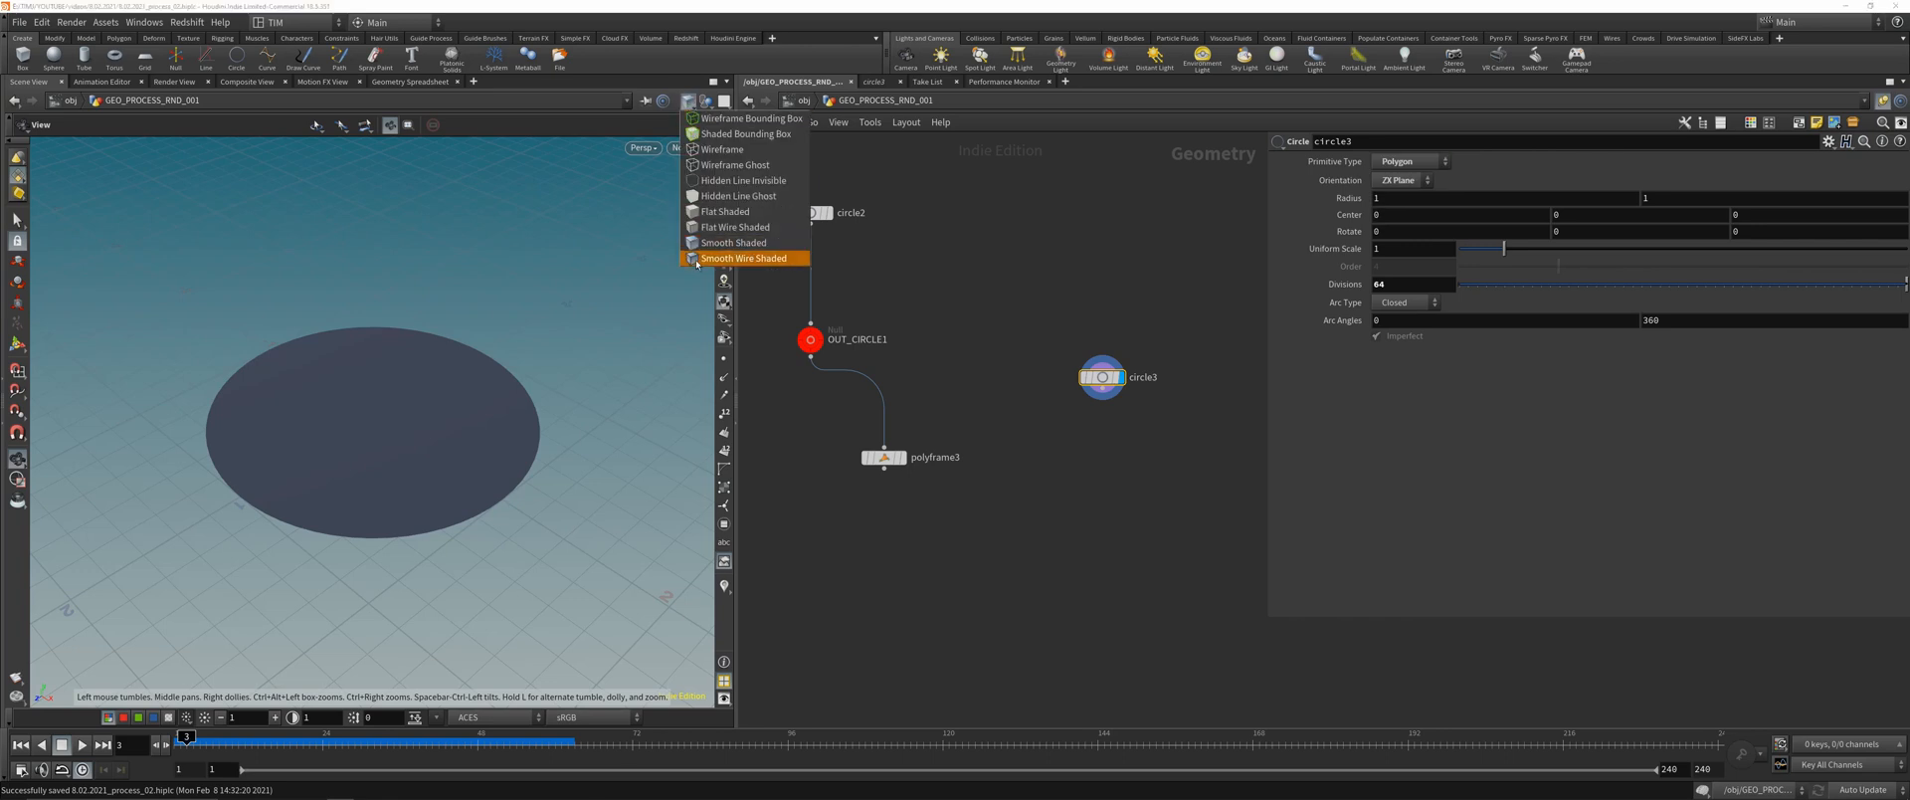
{"action": "left_click", "coordinate": [696, 263]}
{"action": "left_click", "coordinate": [1395, 303]}
{"action": "left_click", "coordinate": [1394, 317]}
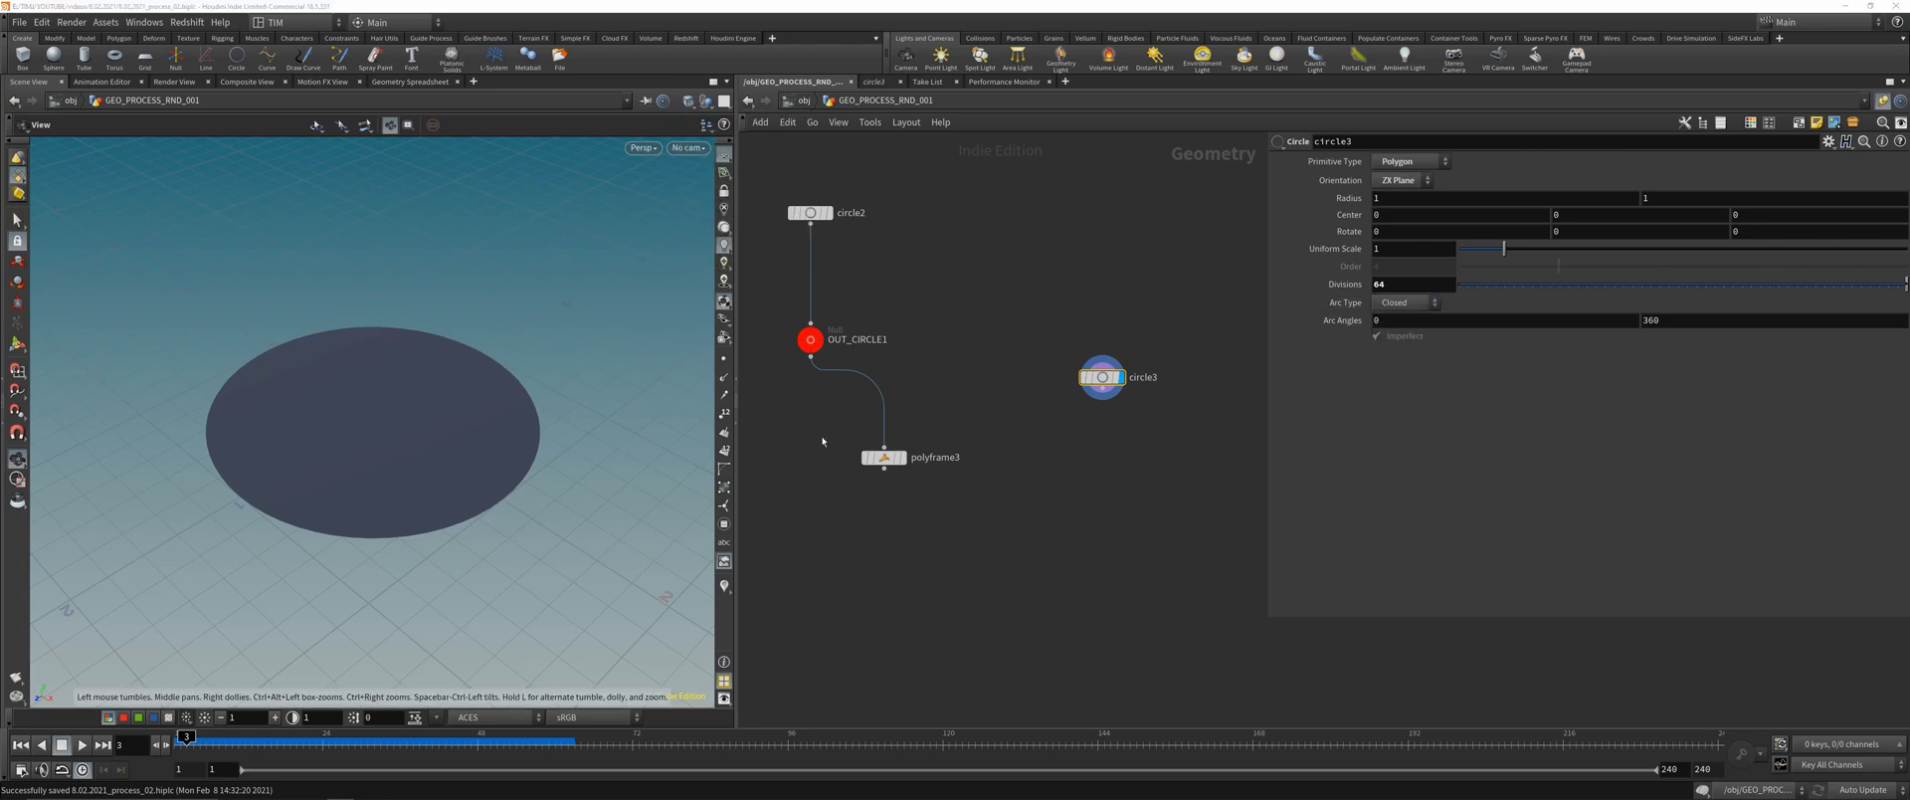
- Append a Remesh node to the duplicated circle, display it and set its target size to 0.1
{"action": "key", "text": "Tab"}
{"action": "type", "text": "re"}
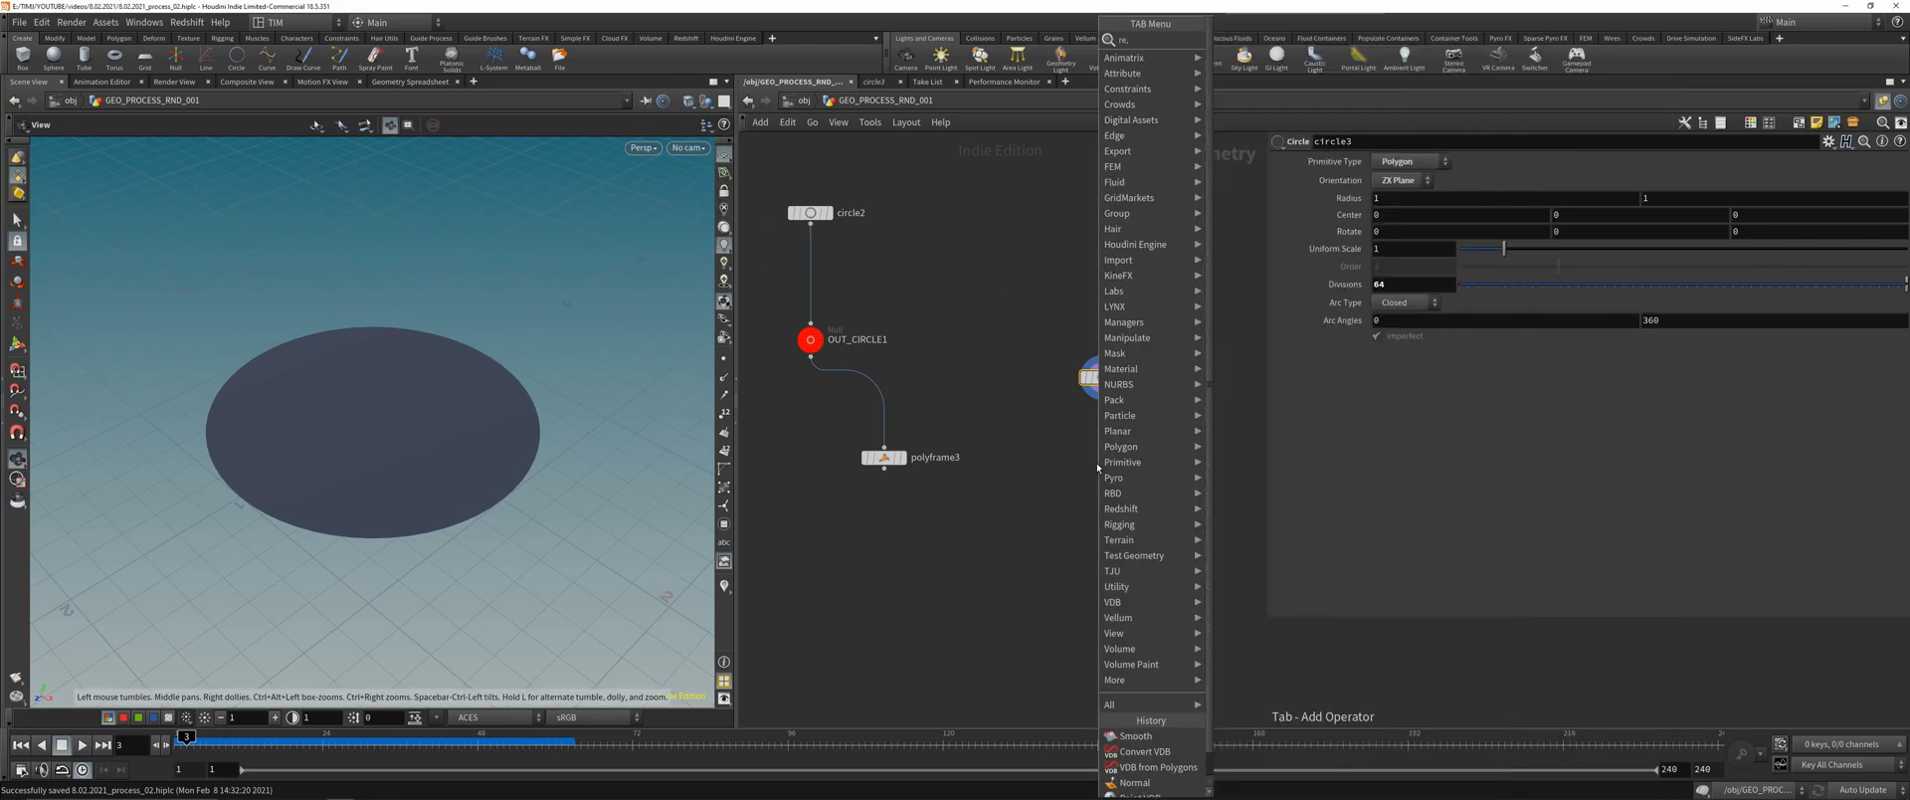
{"action": "type", "text": "me"}
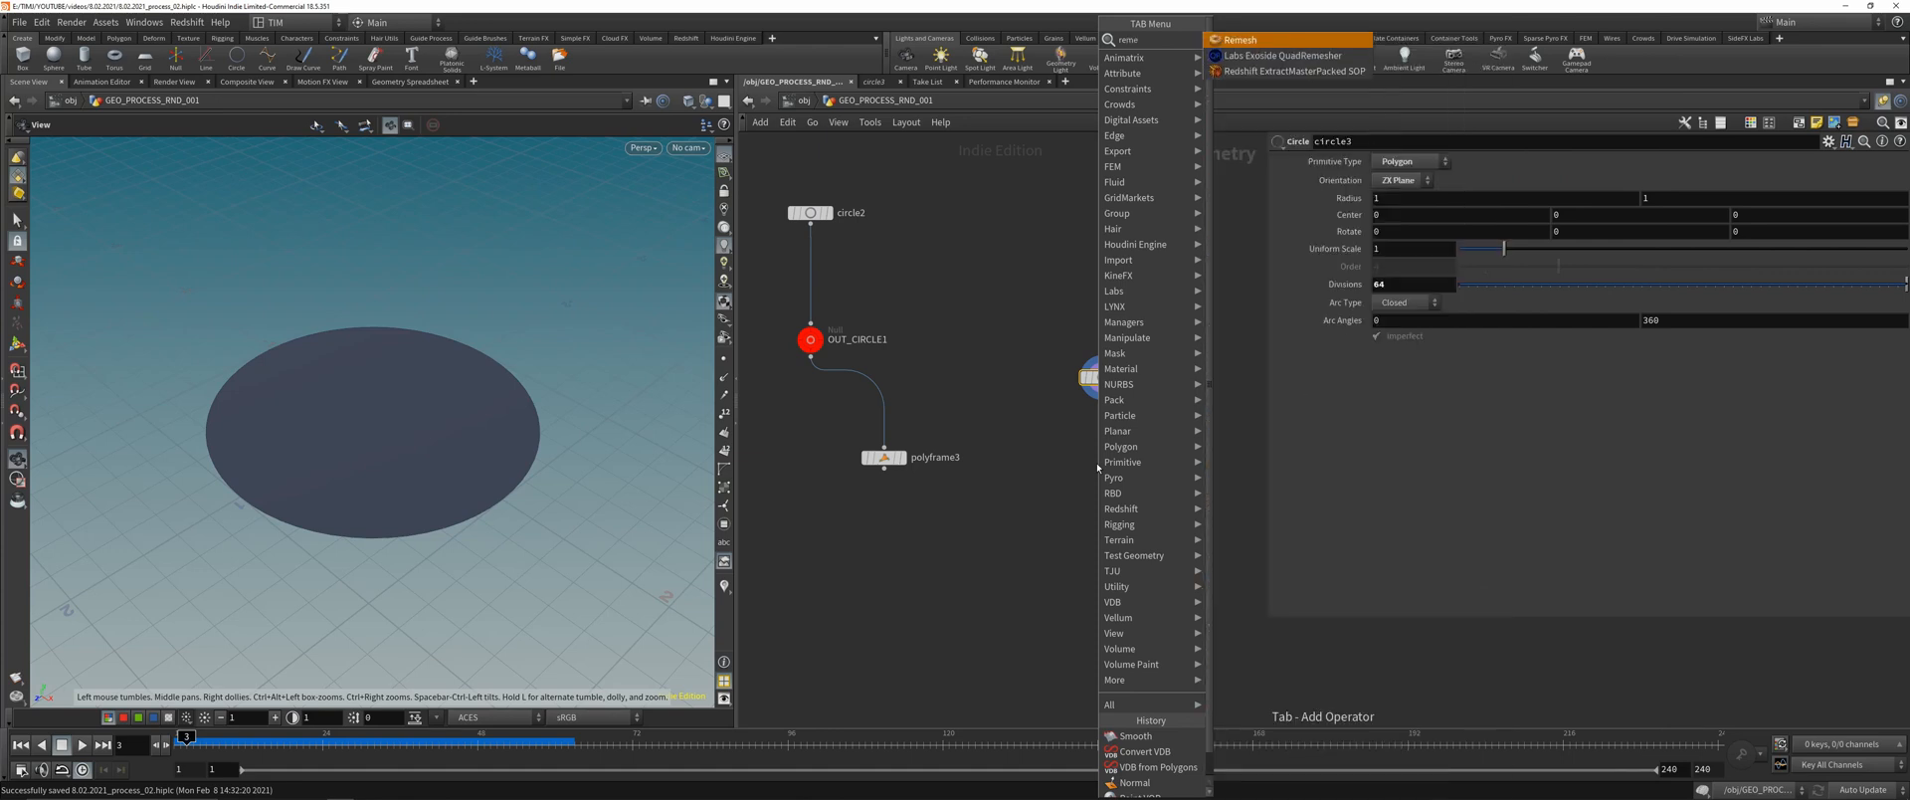
{"action": "key", "text": "Return"}
{"action": "left_click", "coordinate": [1099, 444]}
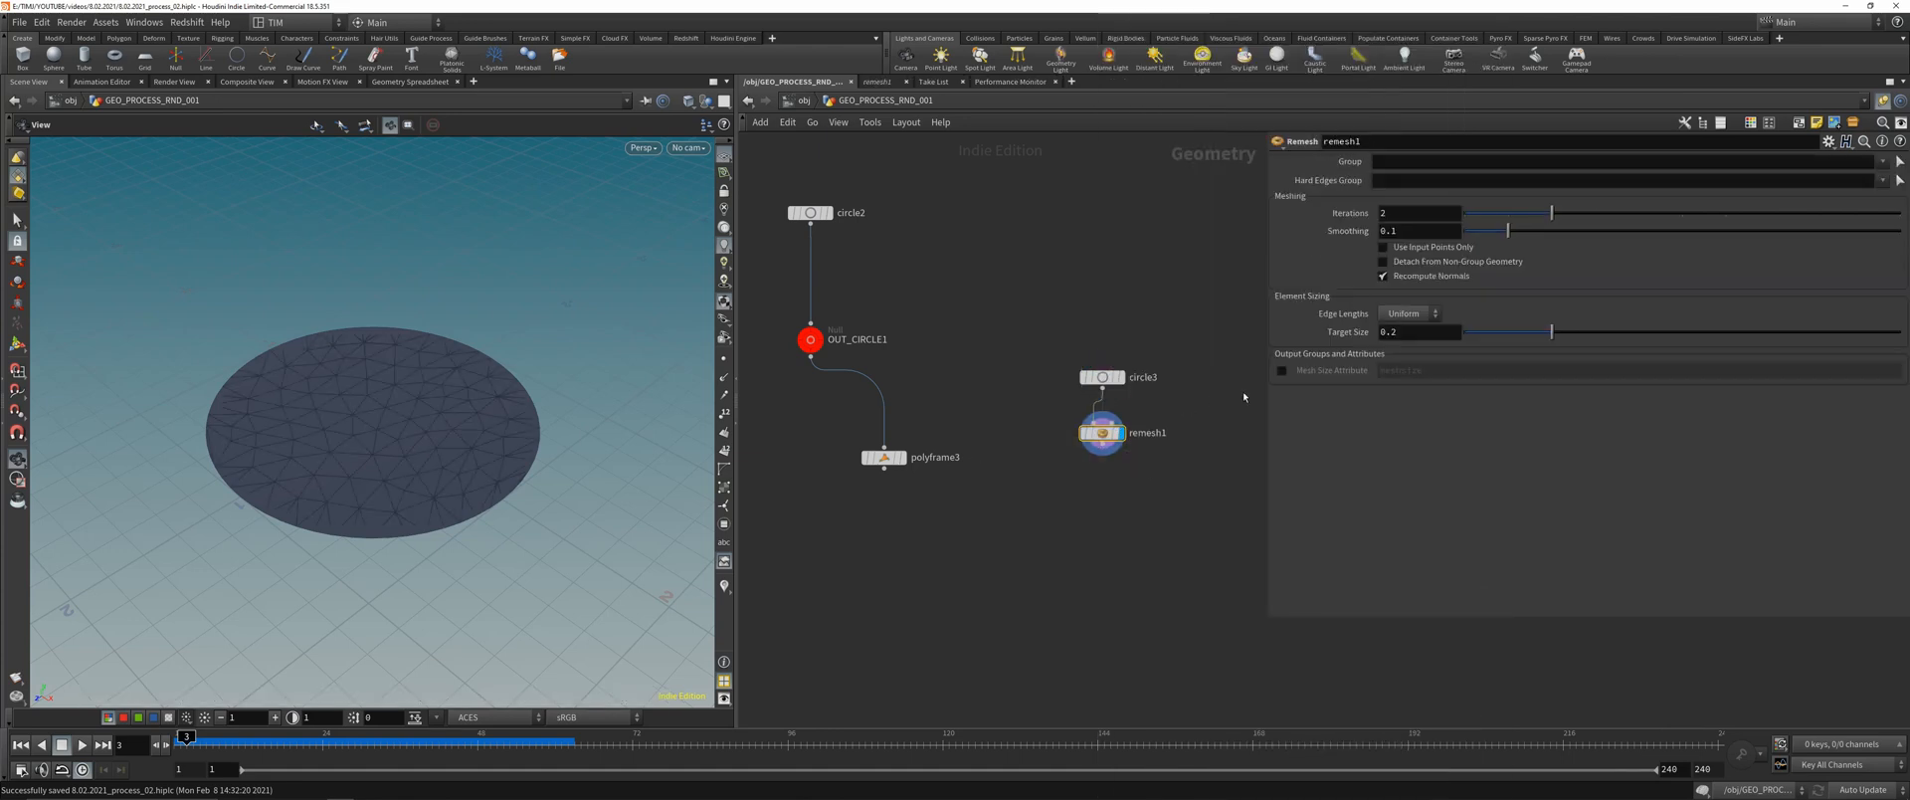
{"action": "left_click", "coordinate": [1411, 333]}
{"action": "type", "text": "0.1"}
{"action": "key", "text": "Return"}
- Refine the Remesh node by setting its target size to 0.05
{"action": "scroll", "coordinate": [1046, 476], "scroll_direction": "down", "scroll_amount": 5}
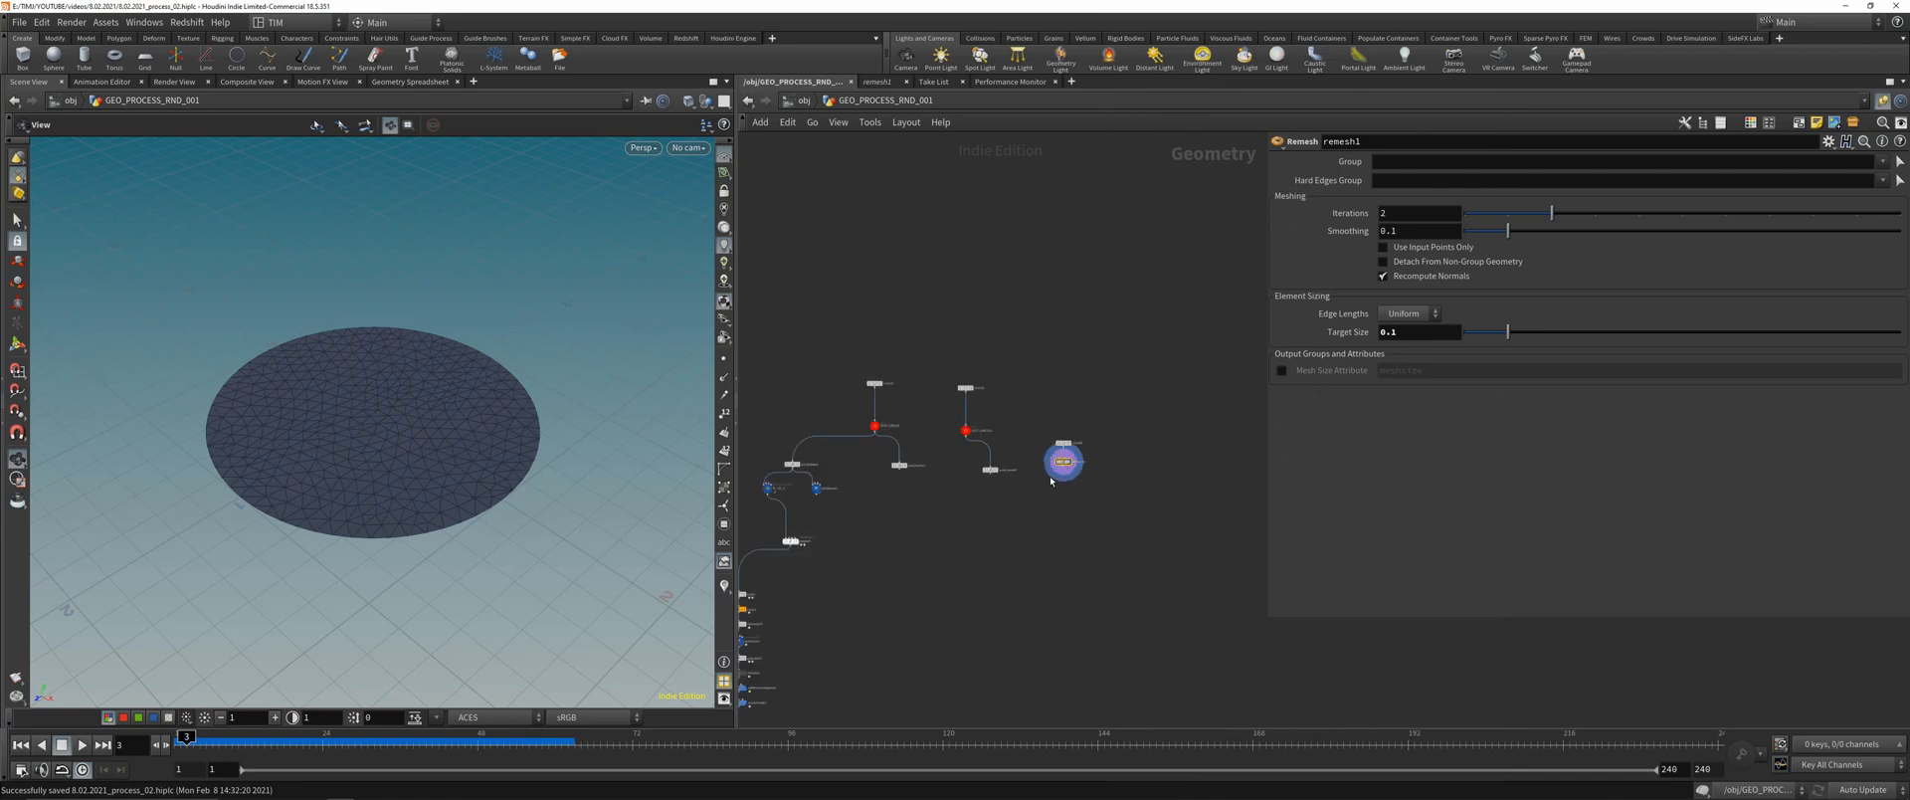
{"action": "middle_click_drag", "start_coordinate": [1046, 476], "coordinate": [1030, 516]}
{"action": "scroll", "coordinate": [1142, 406], "scroll_direction": "up", "scroll_amount": 5}
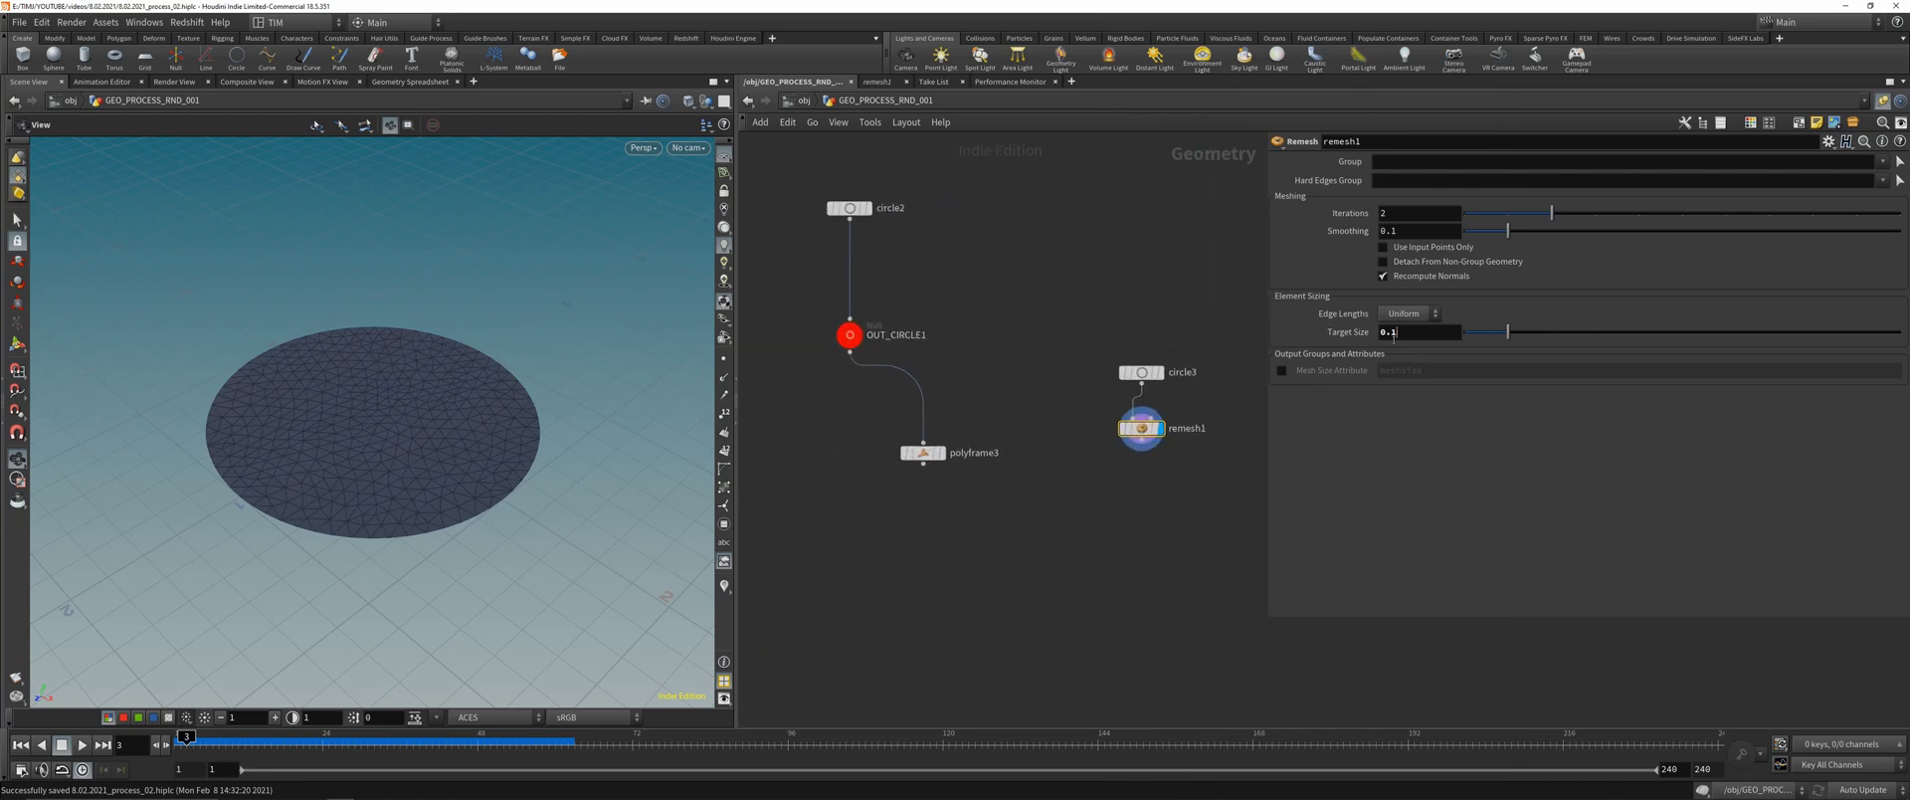
{"action": "left_click", "coordinate": [1393, 332]}
{"action": "key", "text": "BackSpace"}
{"action": "type", "text": "05"}
{"action": "key", "text": "Return"}
- Append a Mountain node to the remeshed disc and display the displaced surface
{"action": "key", "text": "Tab"}
{"action": "type", "text": "moun"}
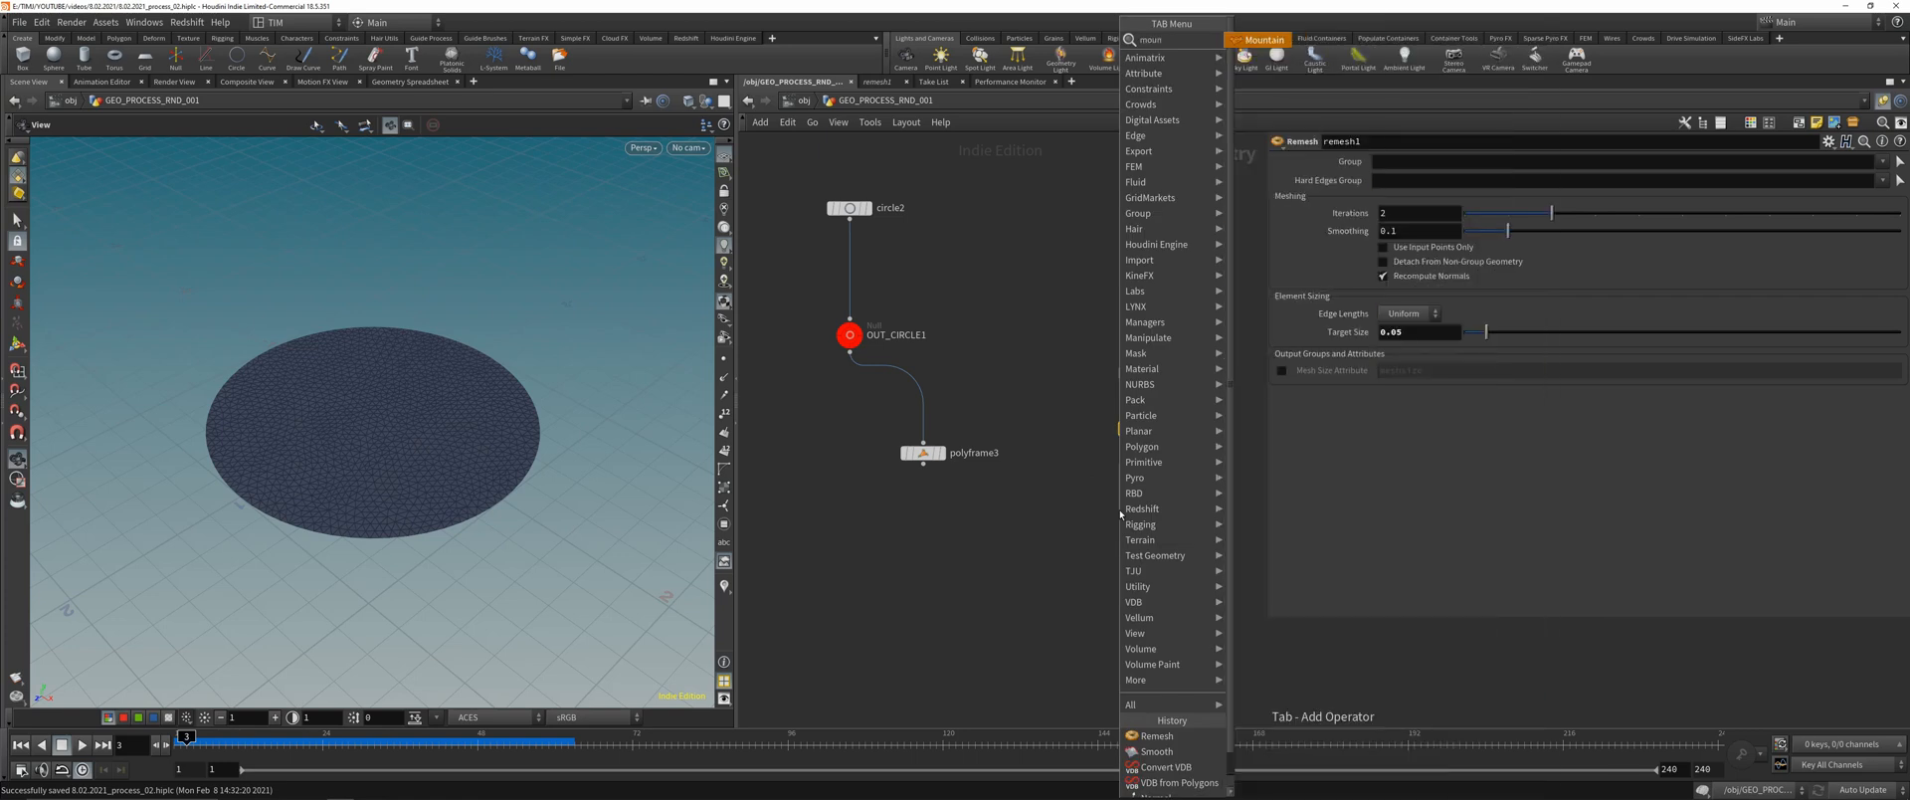
{"action": "key", "text": "Return"}
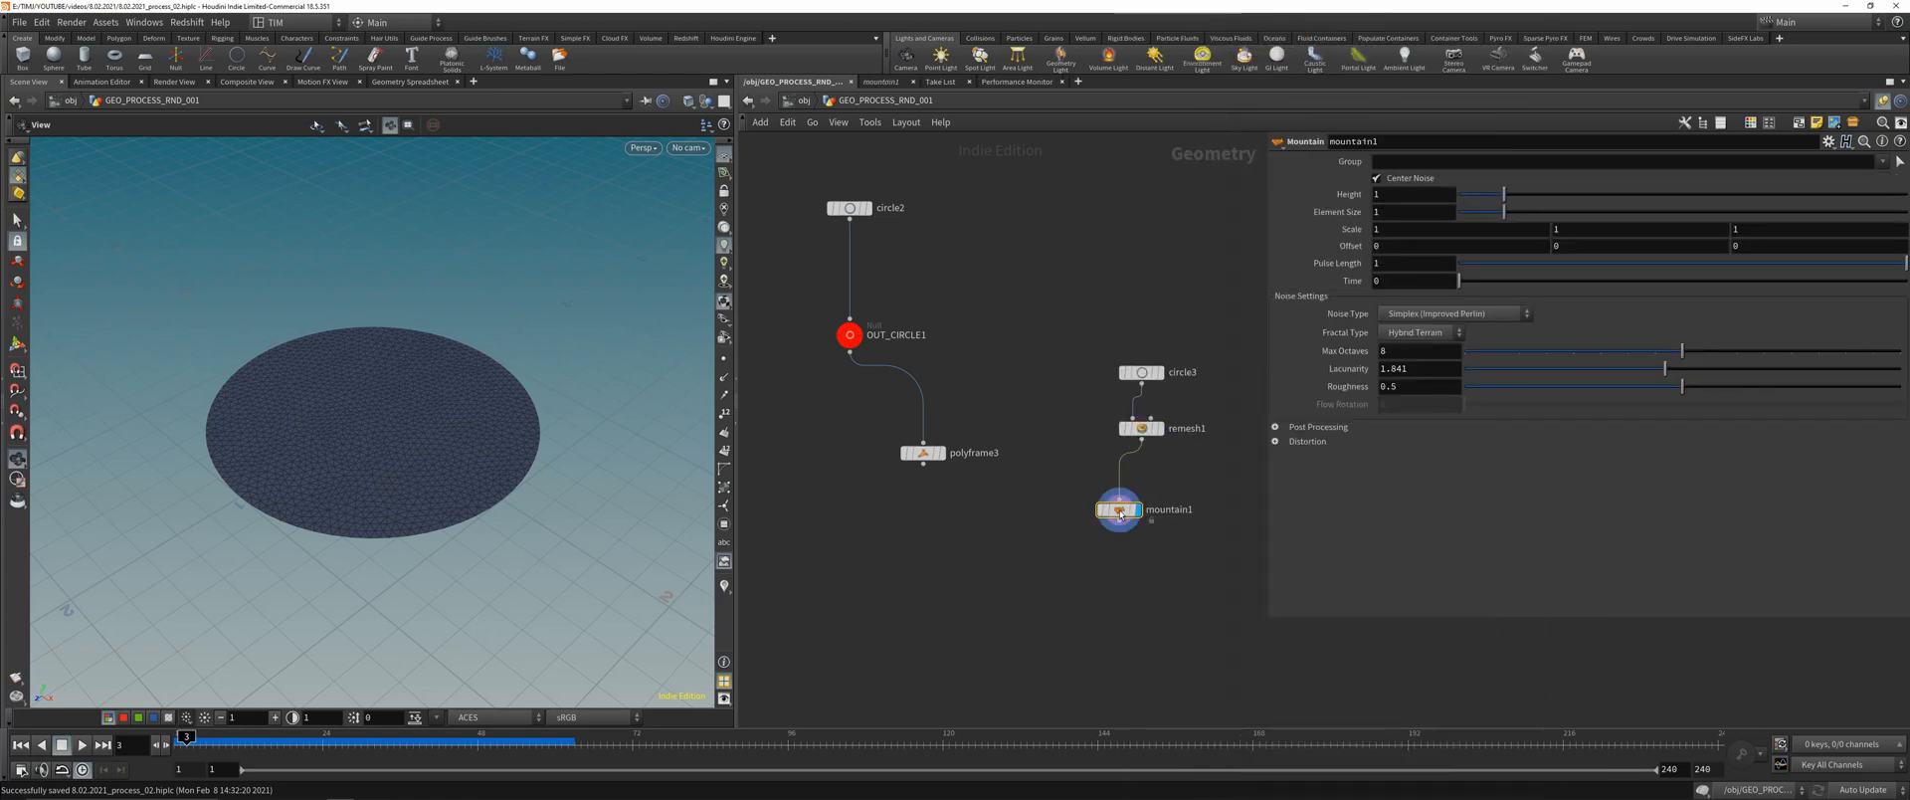
{"action": "left_click", "coordinate": [1119, 512]}
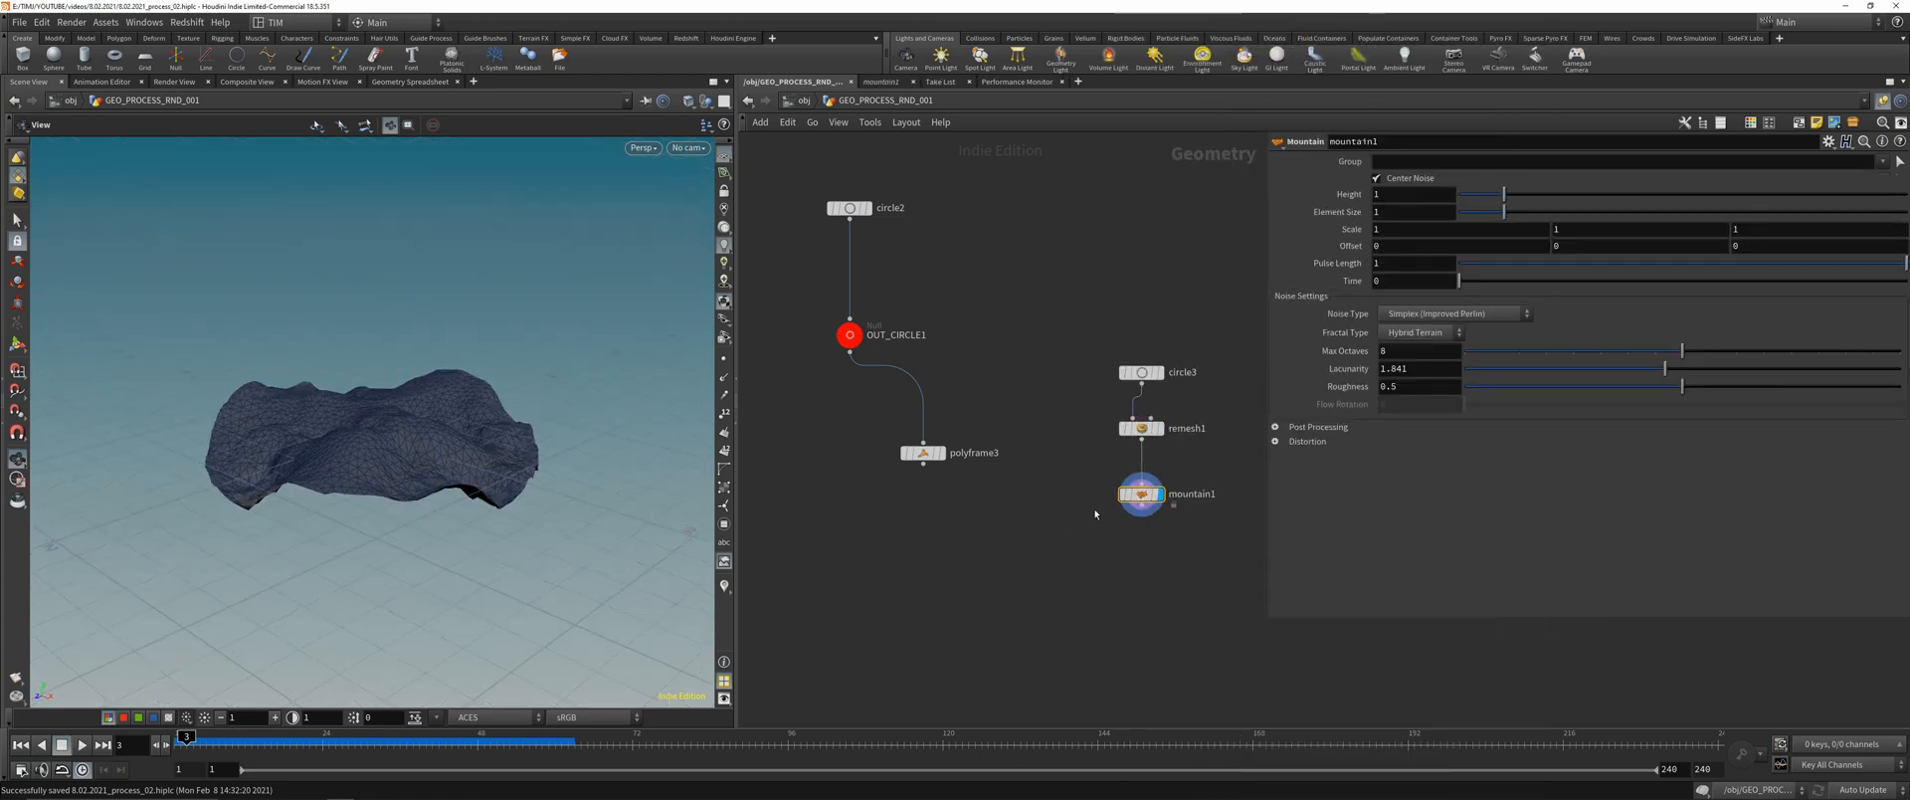
- Append a Scatter node to the Mountain node, display it and set Force Total Count to 50
{"action": "key", "text": "Tab"}
{"action": "type", "text": "s"}
{"action": "key", "text": "Return"}
{"action": "left_click", "coordinate": [1067, 579]}
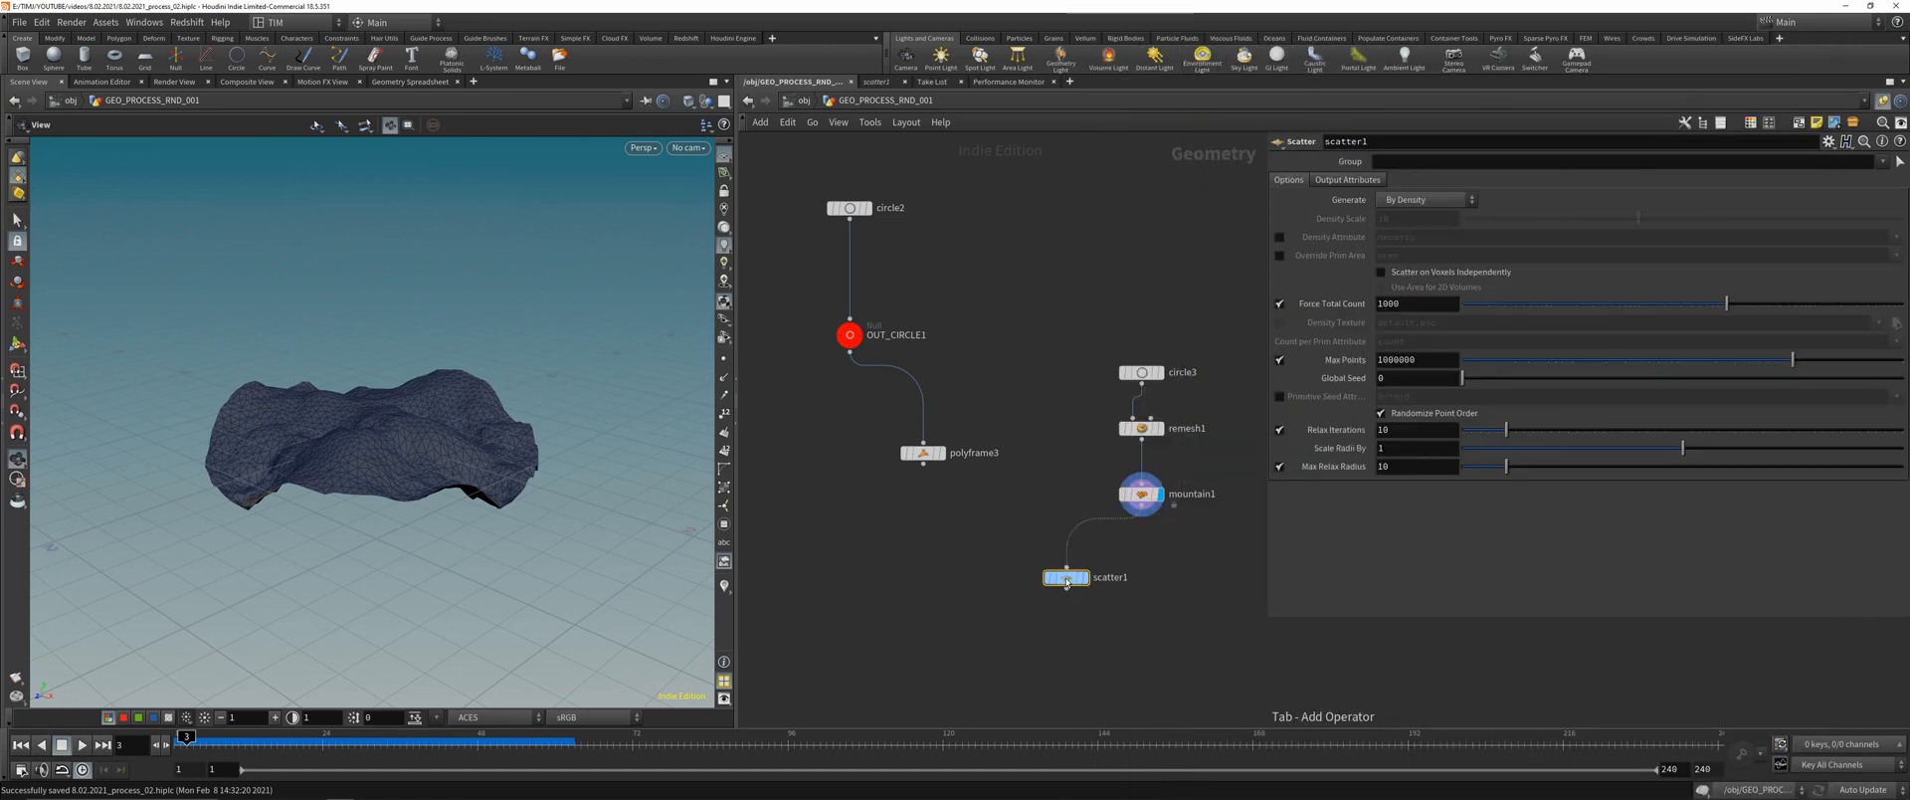
{"action": "left_click", "coordinate": [1082, 578]}
{"action": "left_click", "coordinate": [1422, 306]}
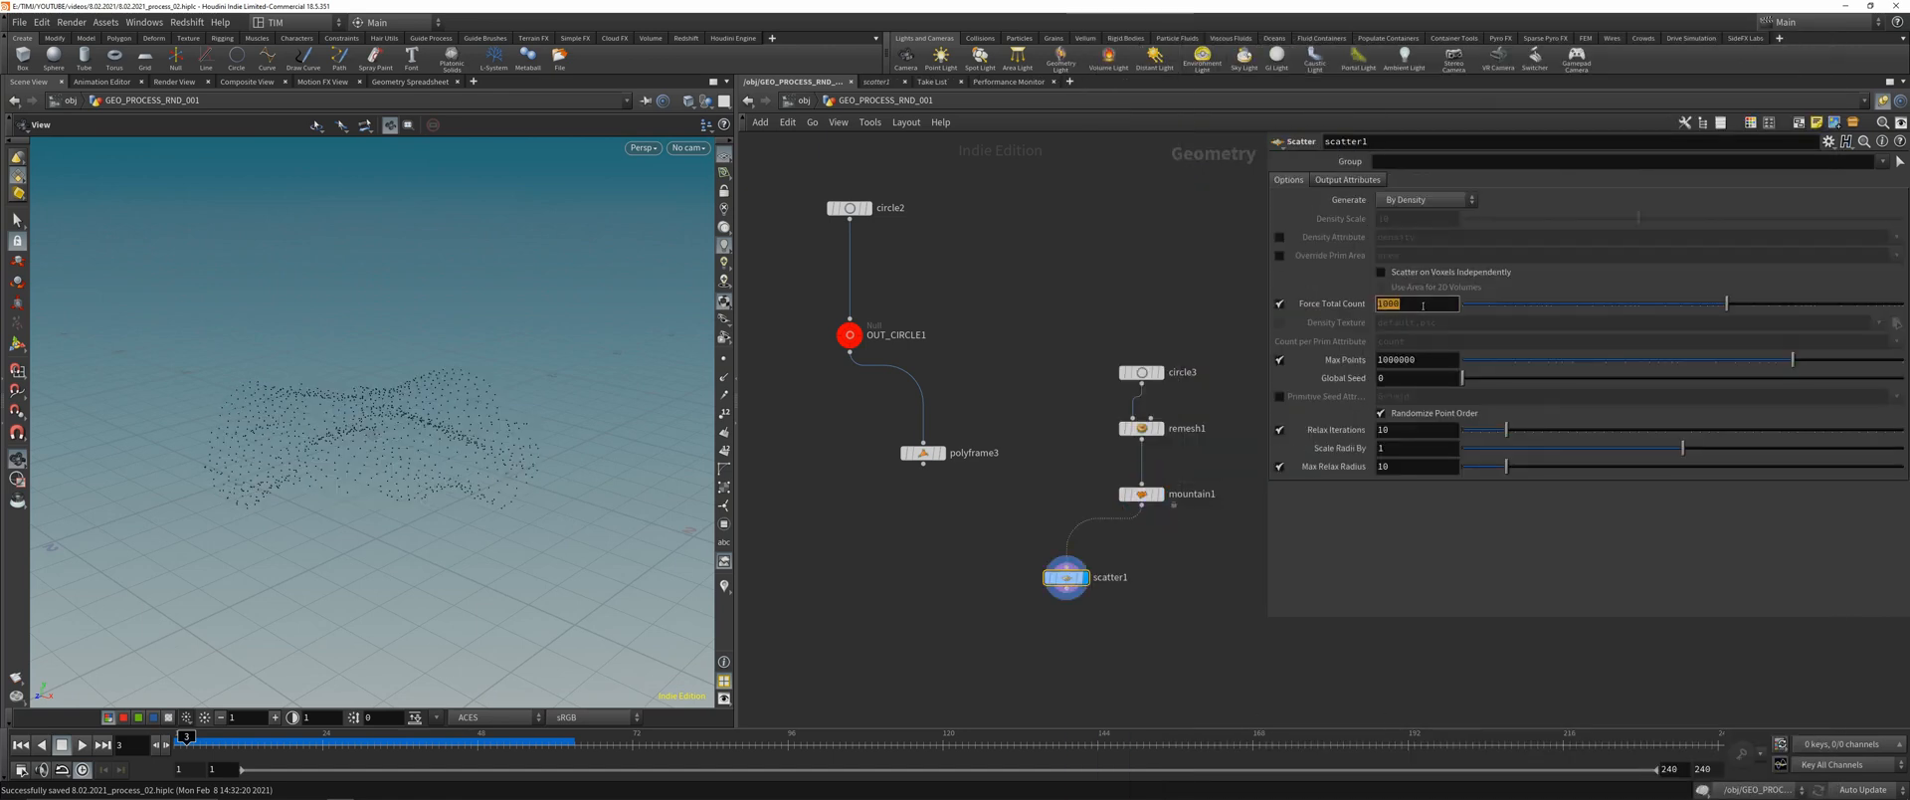
{"action": "type", "text": "50"}
{"action": "key", "text": "Return"}
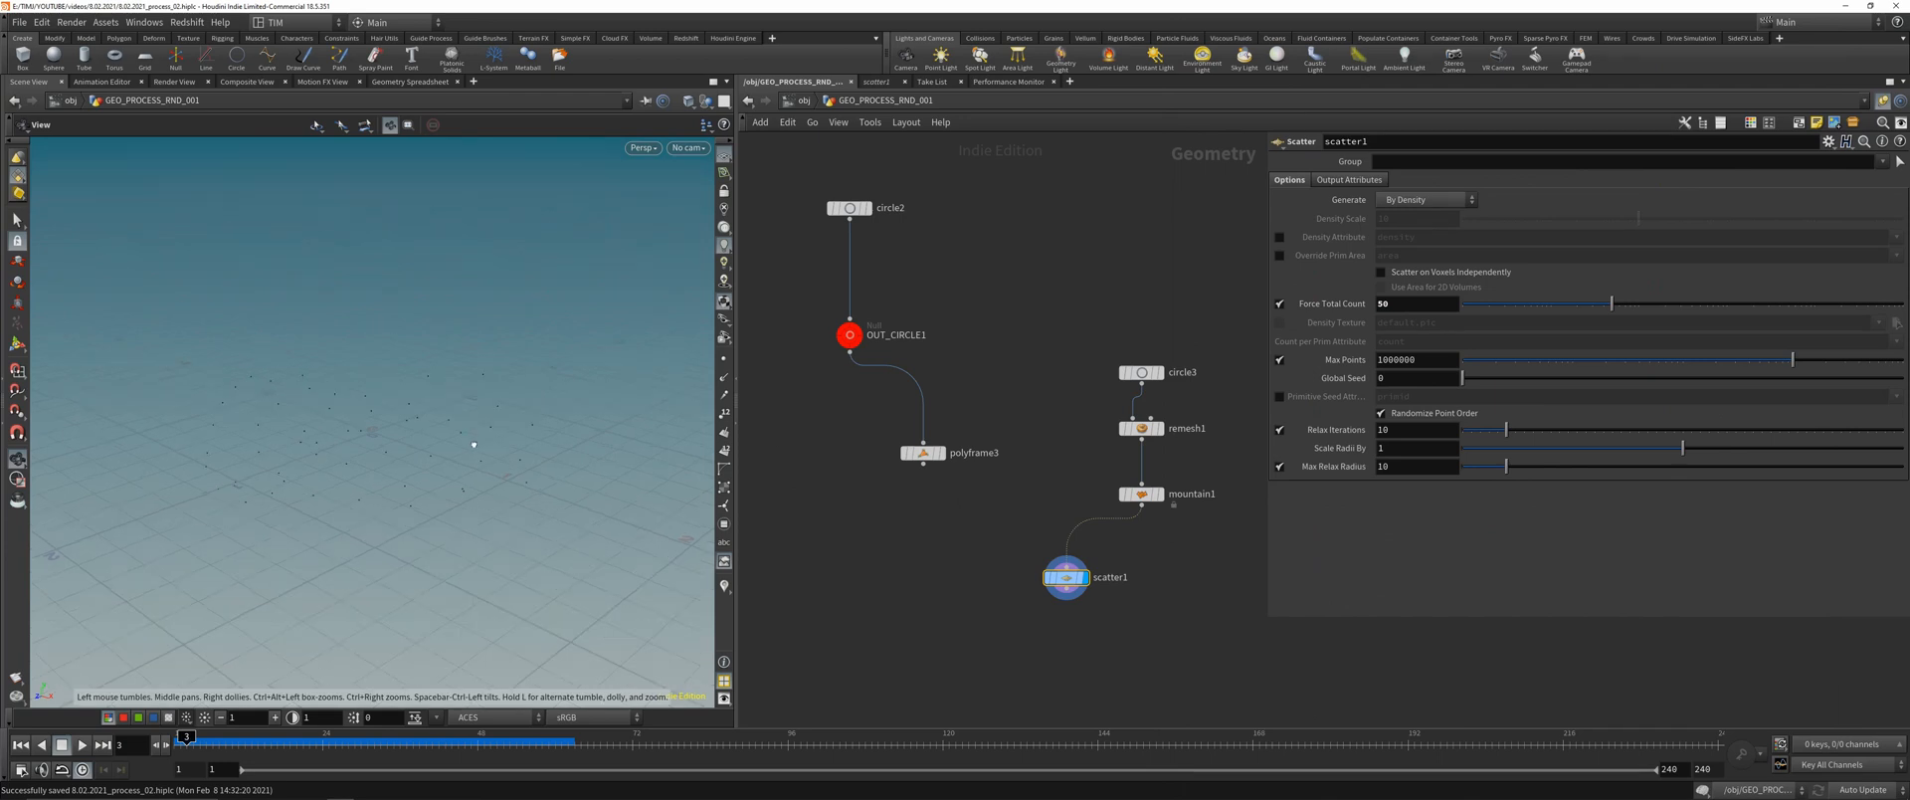
- Set the Mountain node's Height to 5 to spread the scattered points further vertically
{"action": "left_click", "coordinate": [1142, 494]}
{"action": "left_click", "coordinate": [1412, 194]}
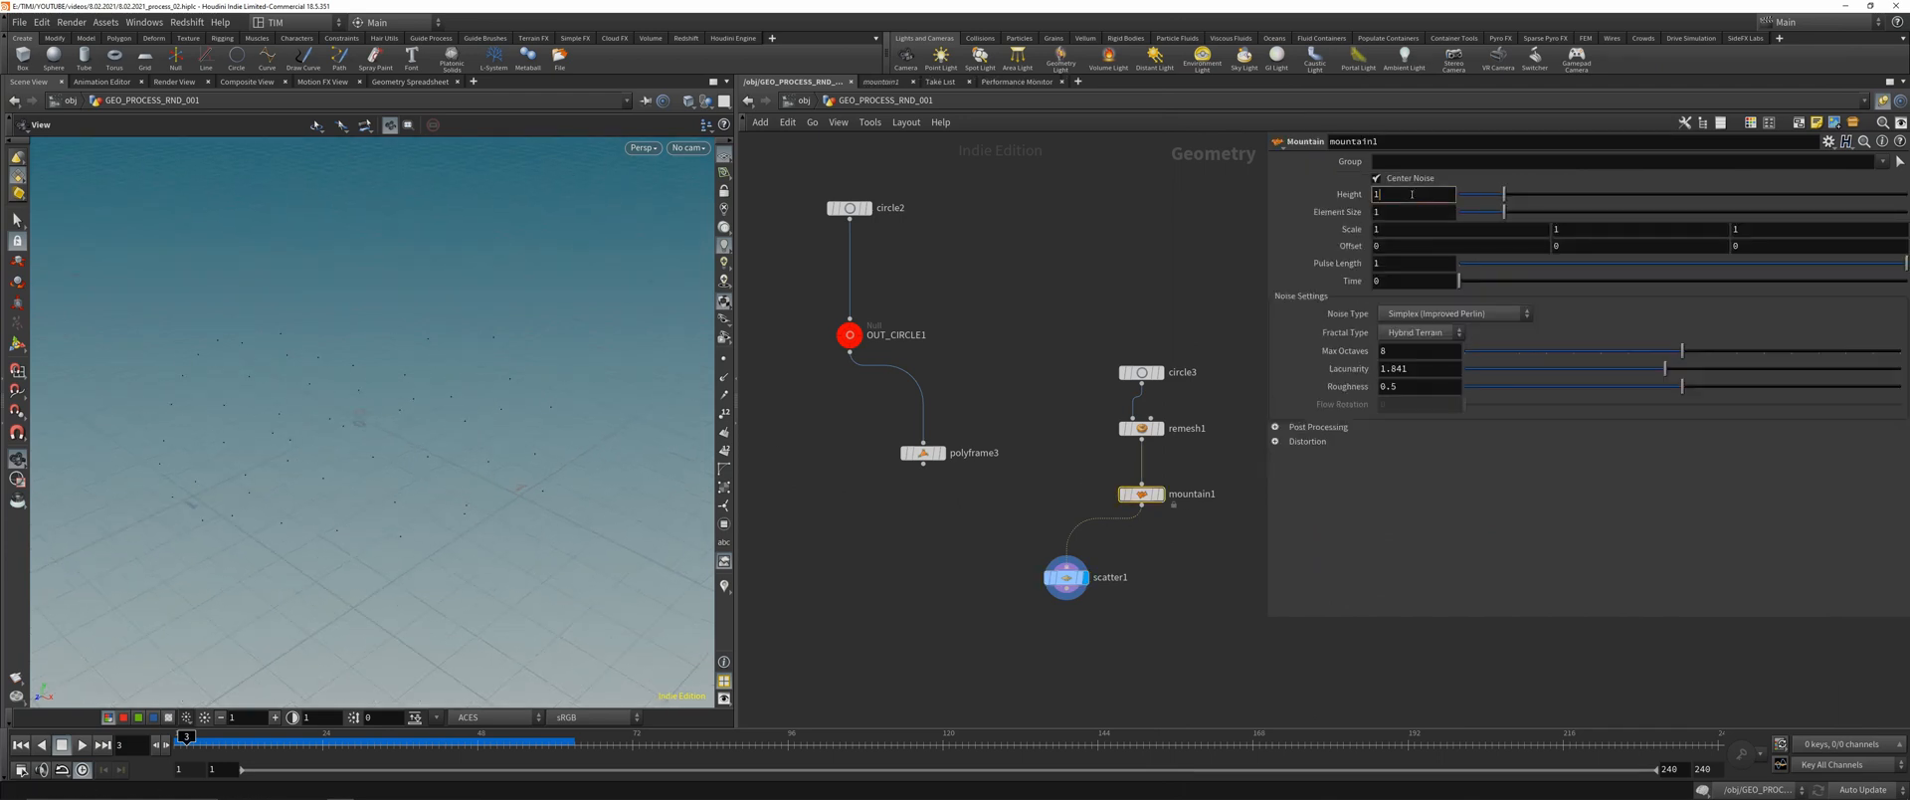
{"action": "type", "text": "5"}
{"action": "key", "text": "Return"}
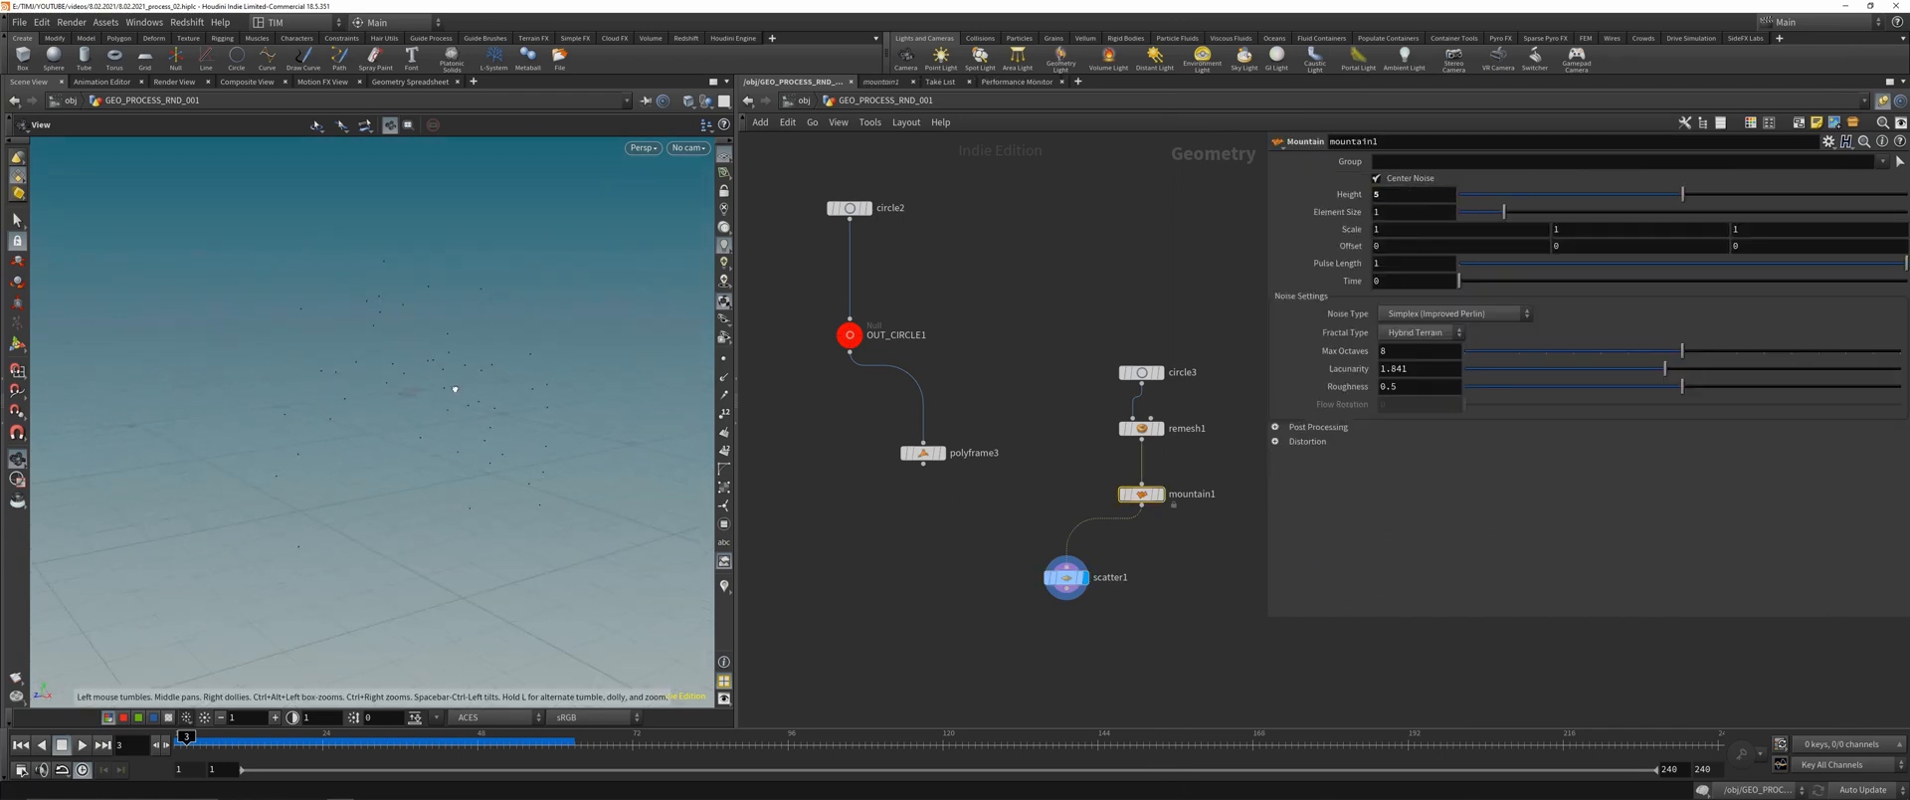
{"action": "left_click_drag", "start_coordinate": [454, 389], "coordinate": [460, 400]}
{"action": "left_click", "coordinate": [723, 359]}
{"action": "middle_click_drag", "start_coordinate": [979, 616], "coordinate": [998, 516]}
{"action": "scroll", "coordinate": [1011, 547], "scroll_direction": "down", "scroll_amount": 3}
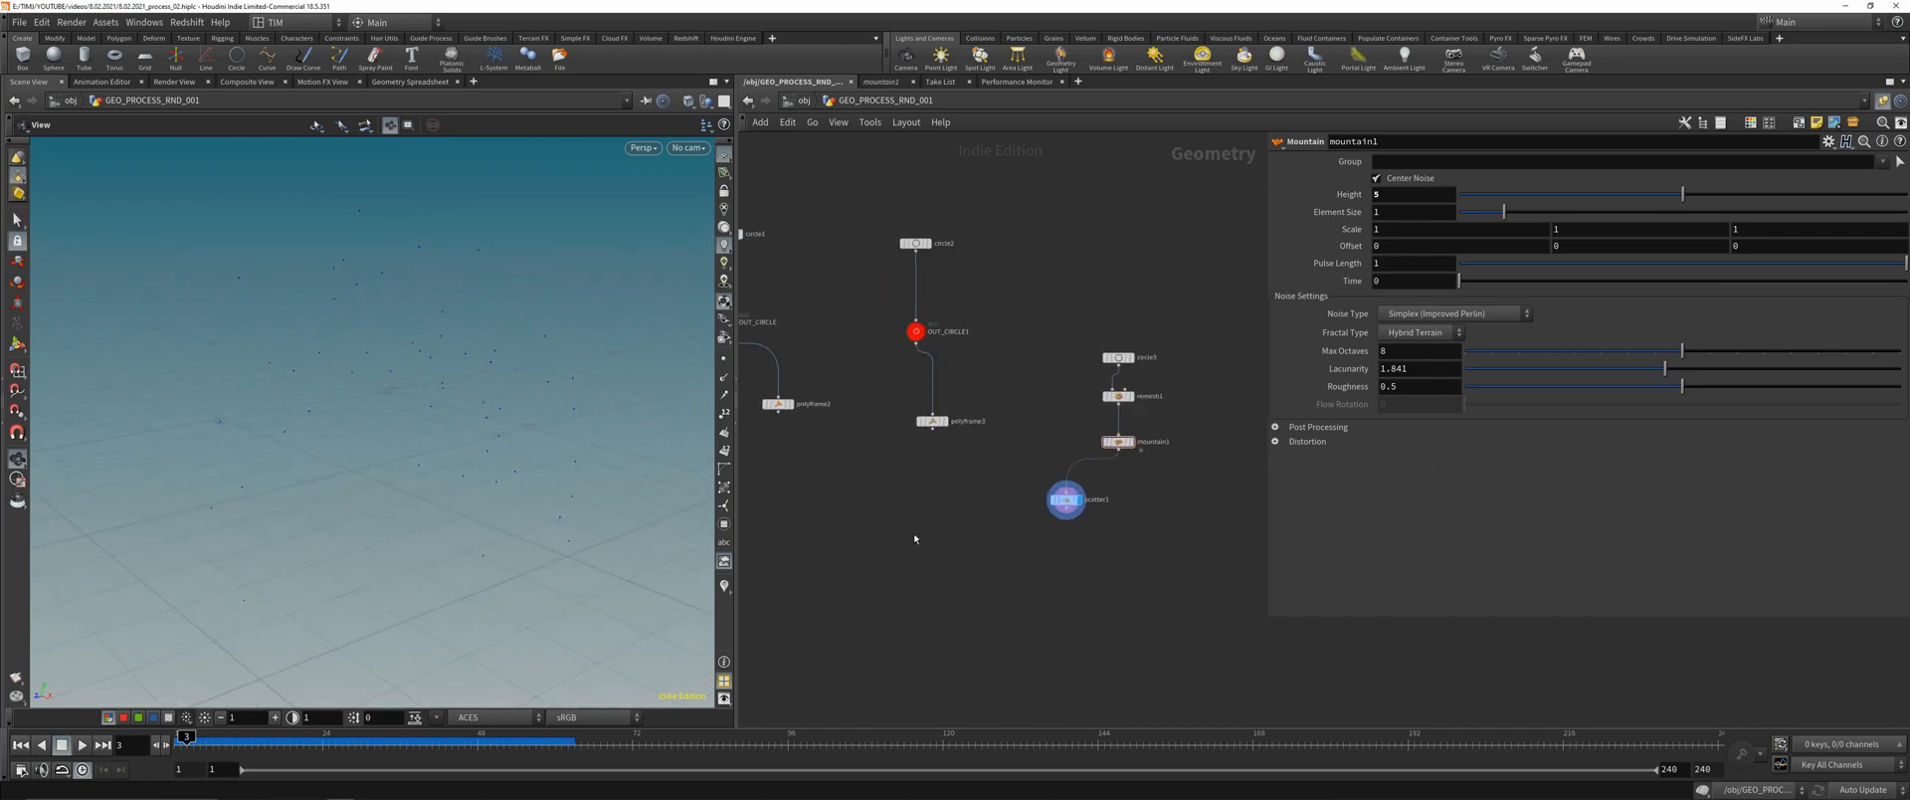
{"action": "key", "text": "Tab"}
{"action": "type", "text": "for"}
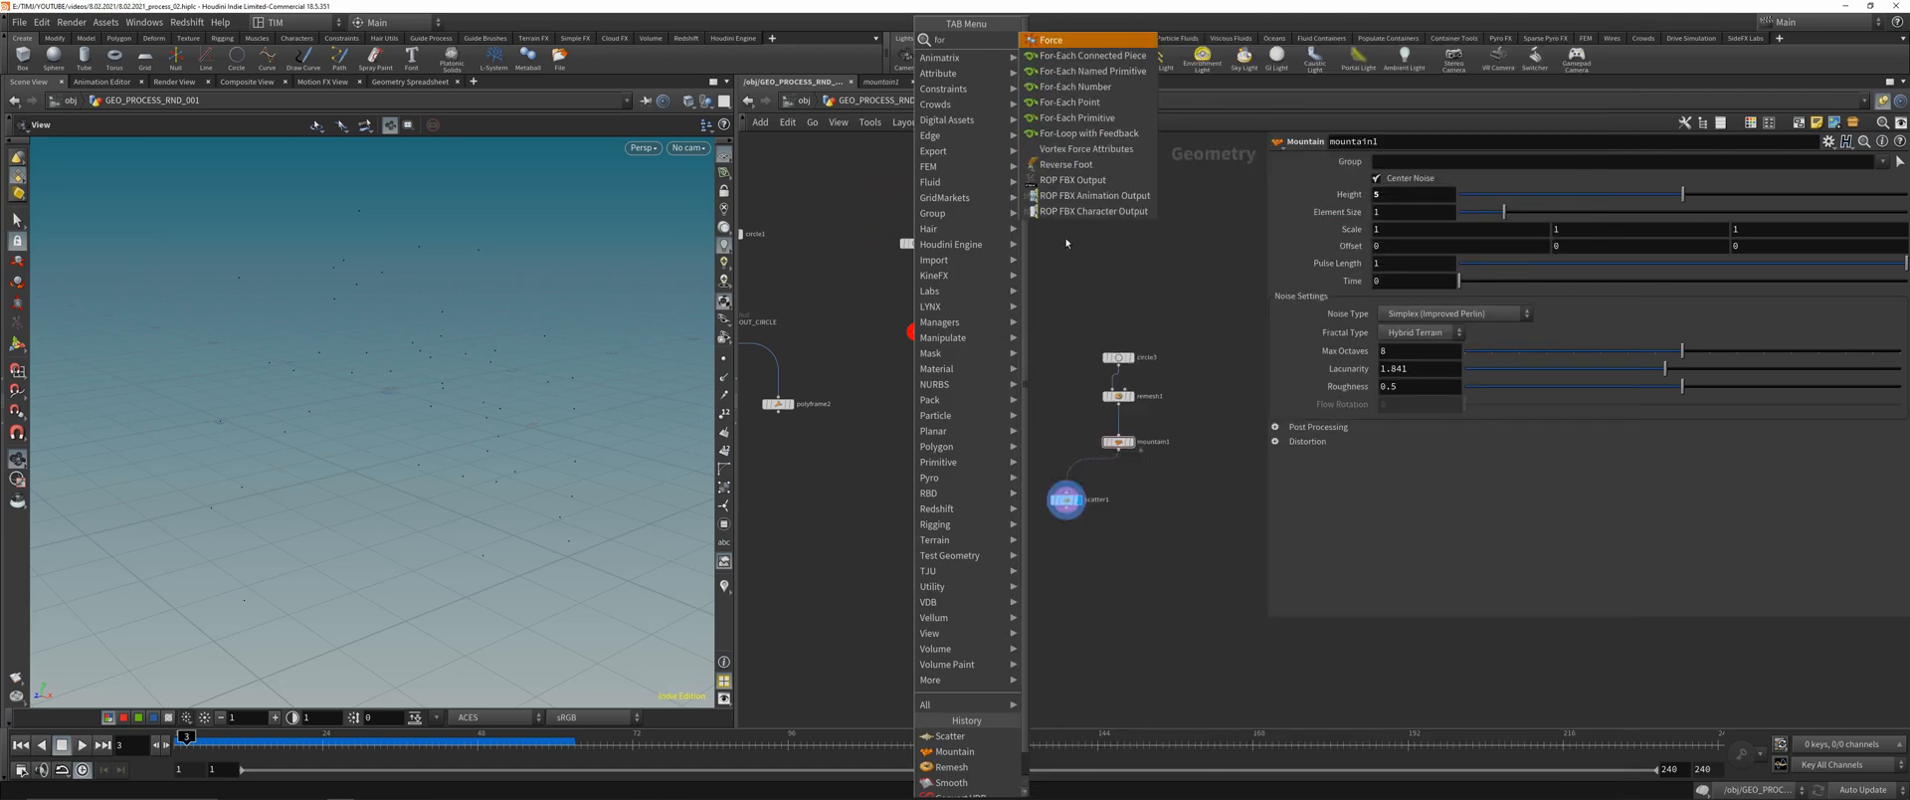
{"action": "left_click", "coordinate": [1070, 60]}
{"action": "left_click", "coordinate": [944, 675]}
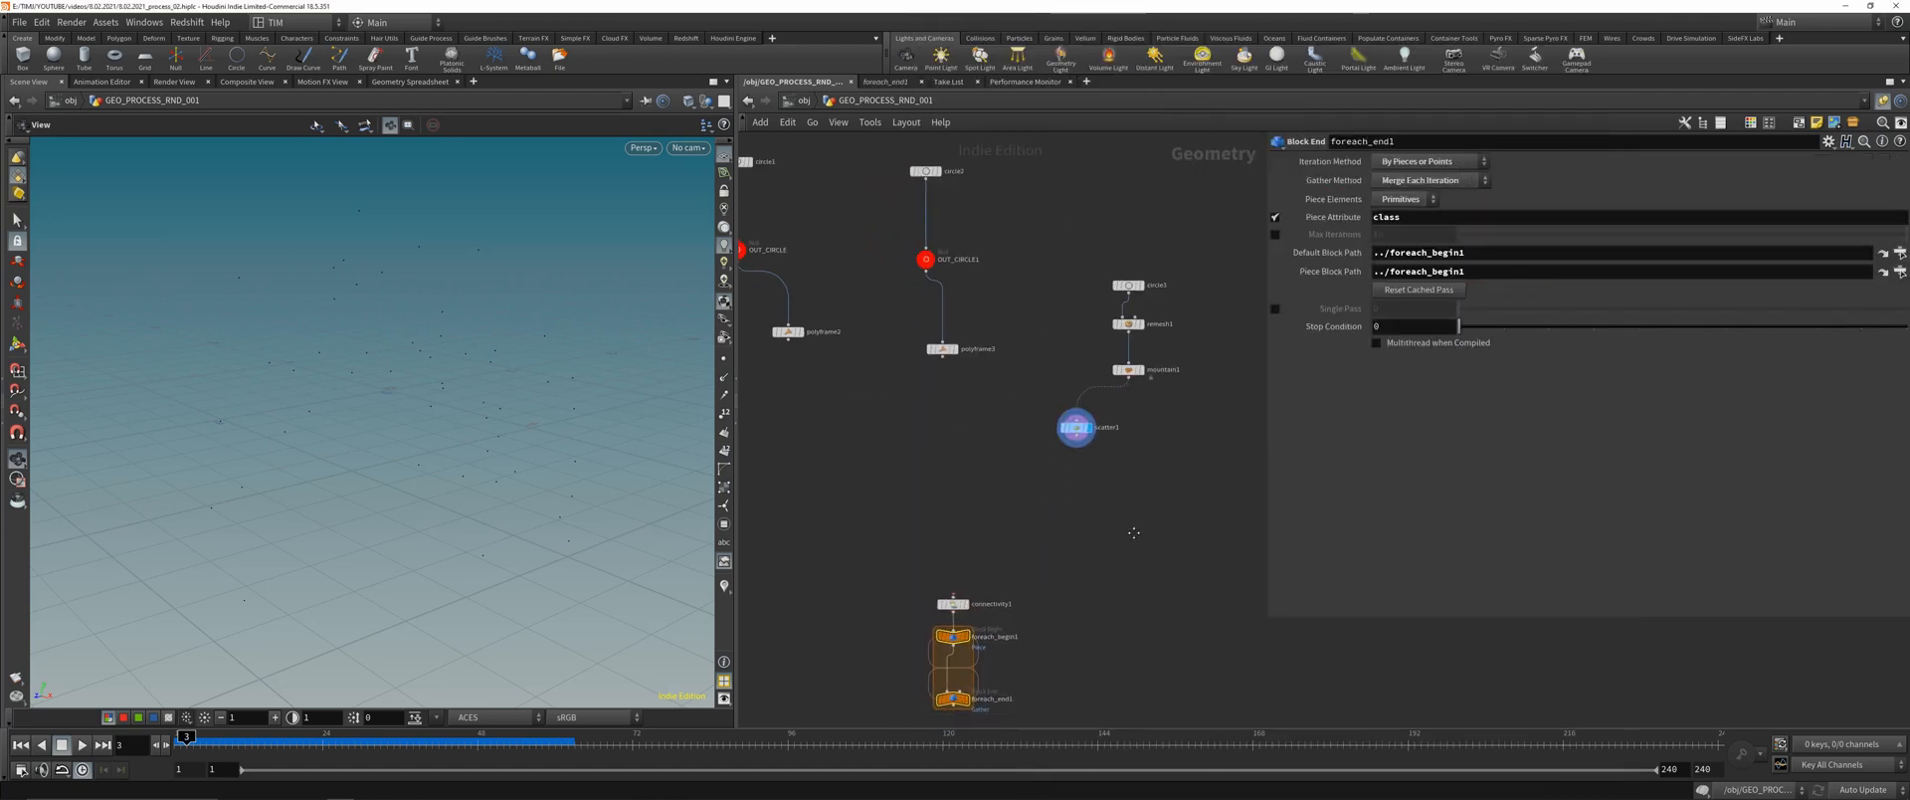
{"action": "left_click_drag", "start_coordinate": [922, 437], "coordinate": [1010, 716]}
{"action": "key", "text": "Delete"}
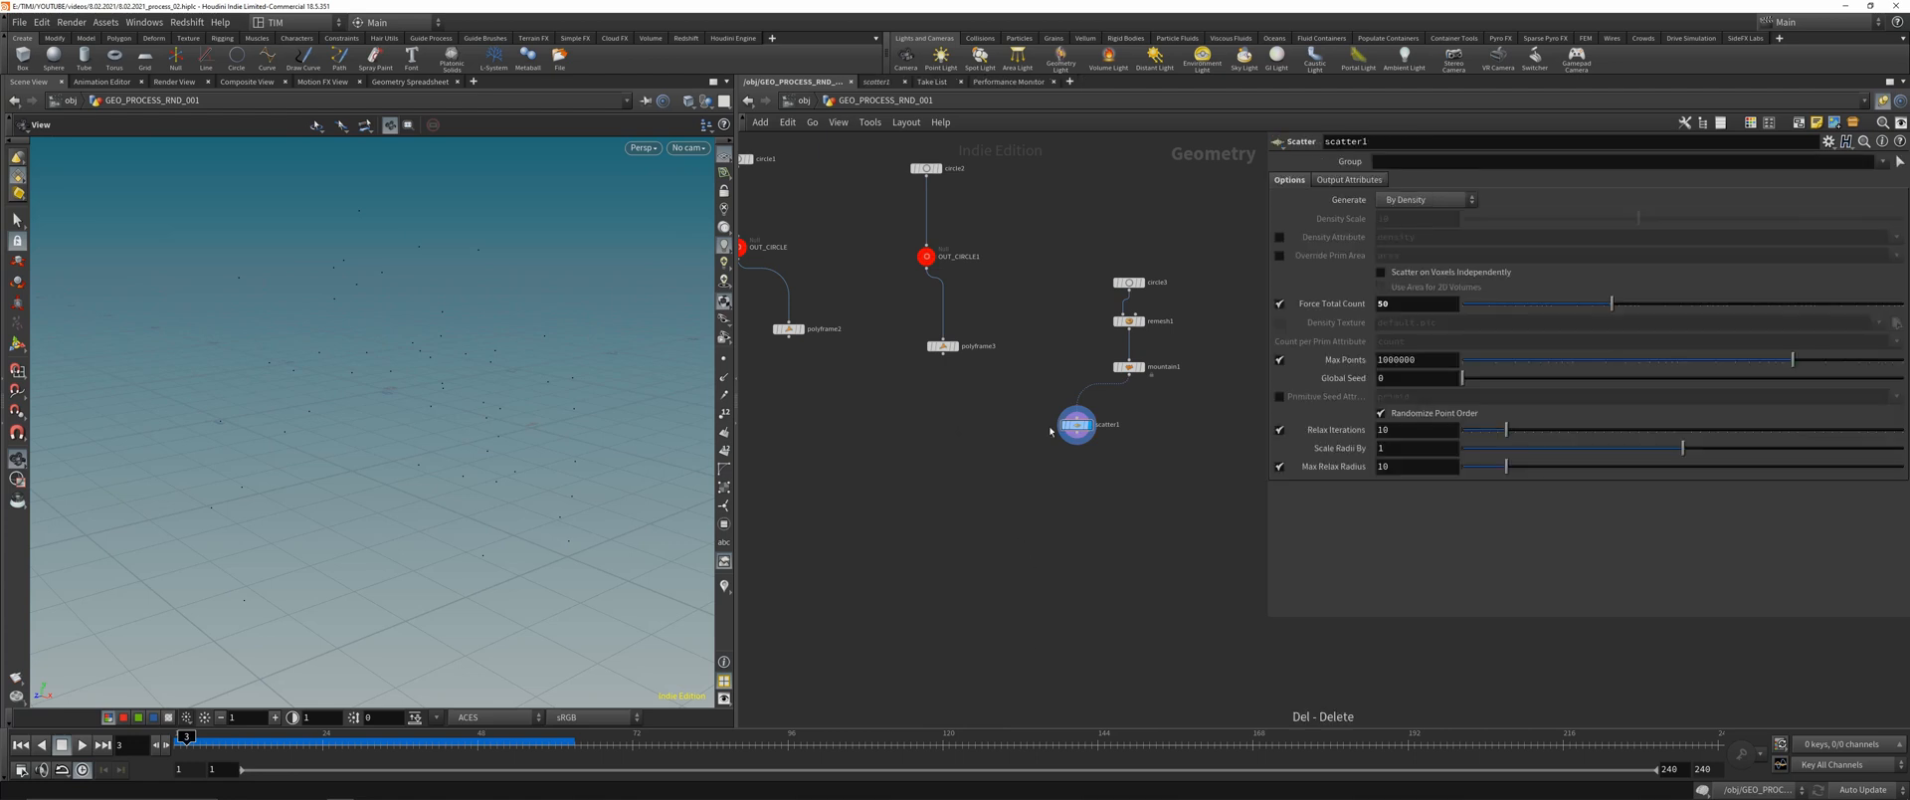
- Add a Copy to Points node and wire the Scatter node into its target points input
{"action": "scroll", "coordinate": [1044, 449], "scroll_direction": "up", "scroll_amount": 3}
{"action": "key", "text": "Tab"}
{"action": "type", "text": "copy"}
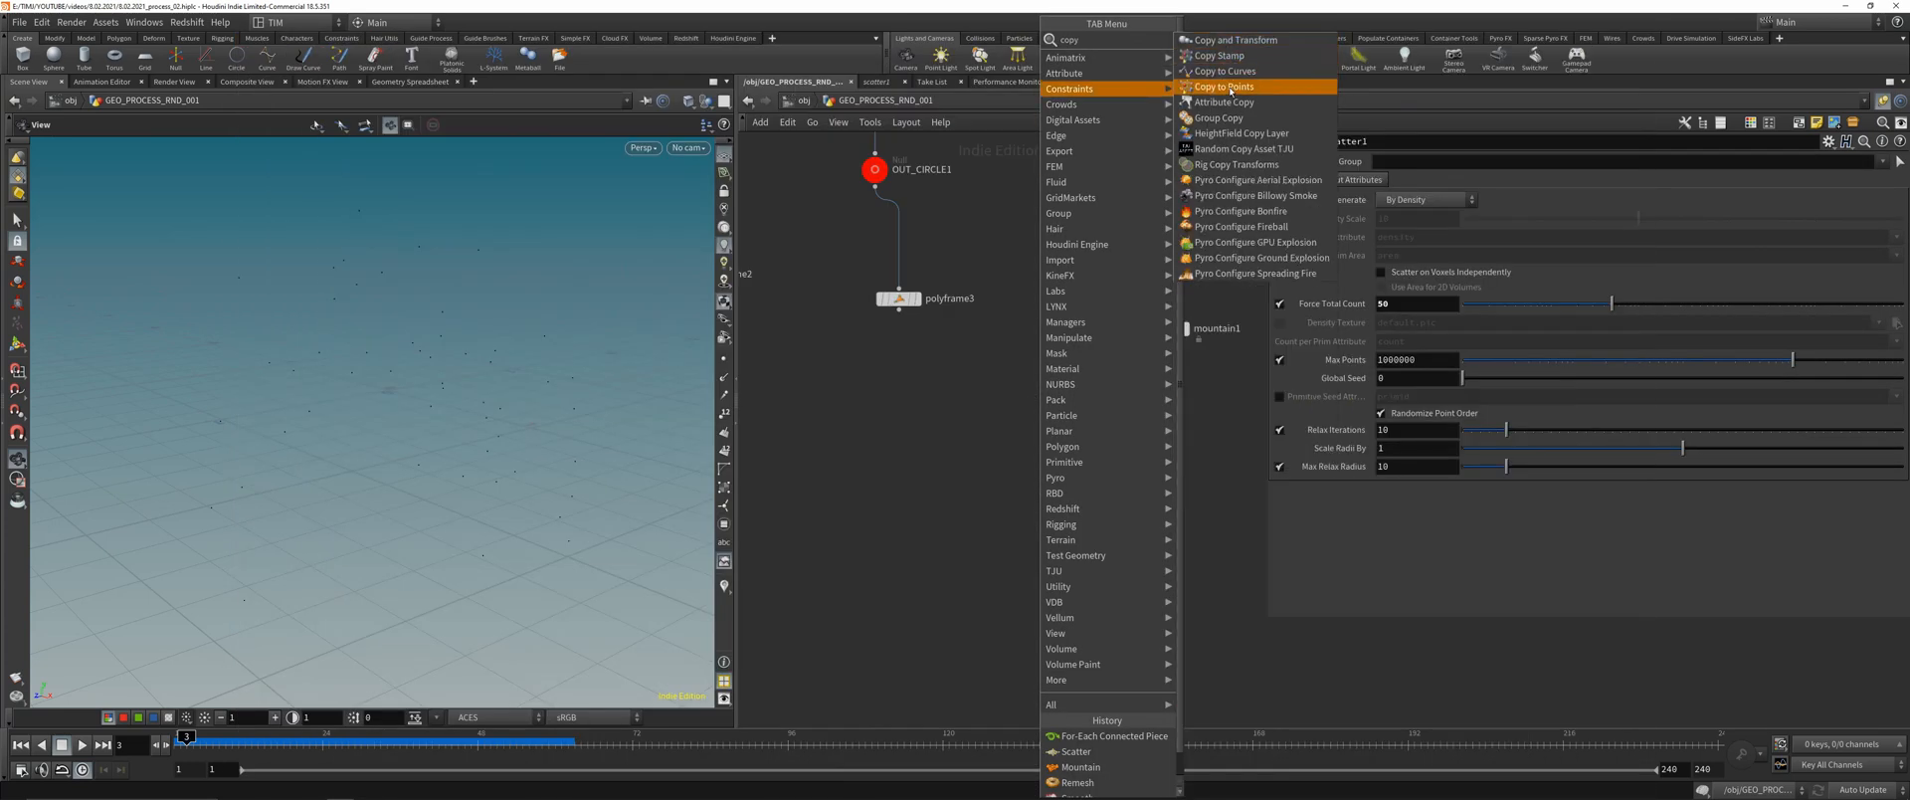
{"action": "left_click", "coordinate": [1226, 87]}
{"action": "left_click", "coordinate": [1021, 479]}
{"action": "left_click", "coordinate": [1090, 424]}
{"action": "left_click", "coordinate": [1030, 467]}
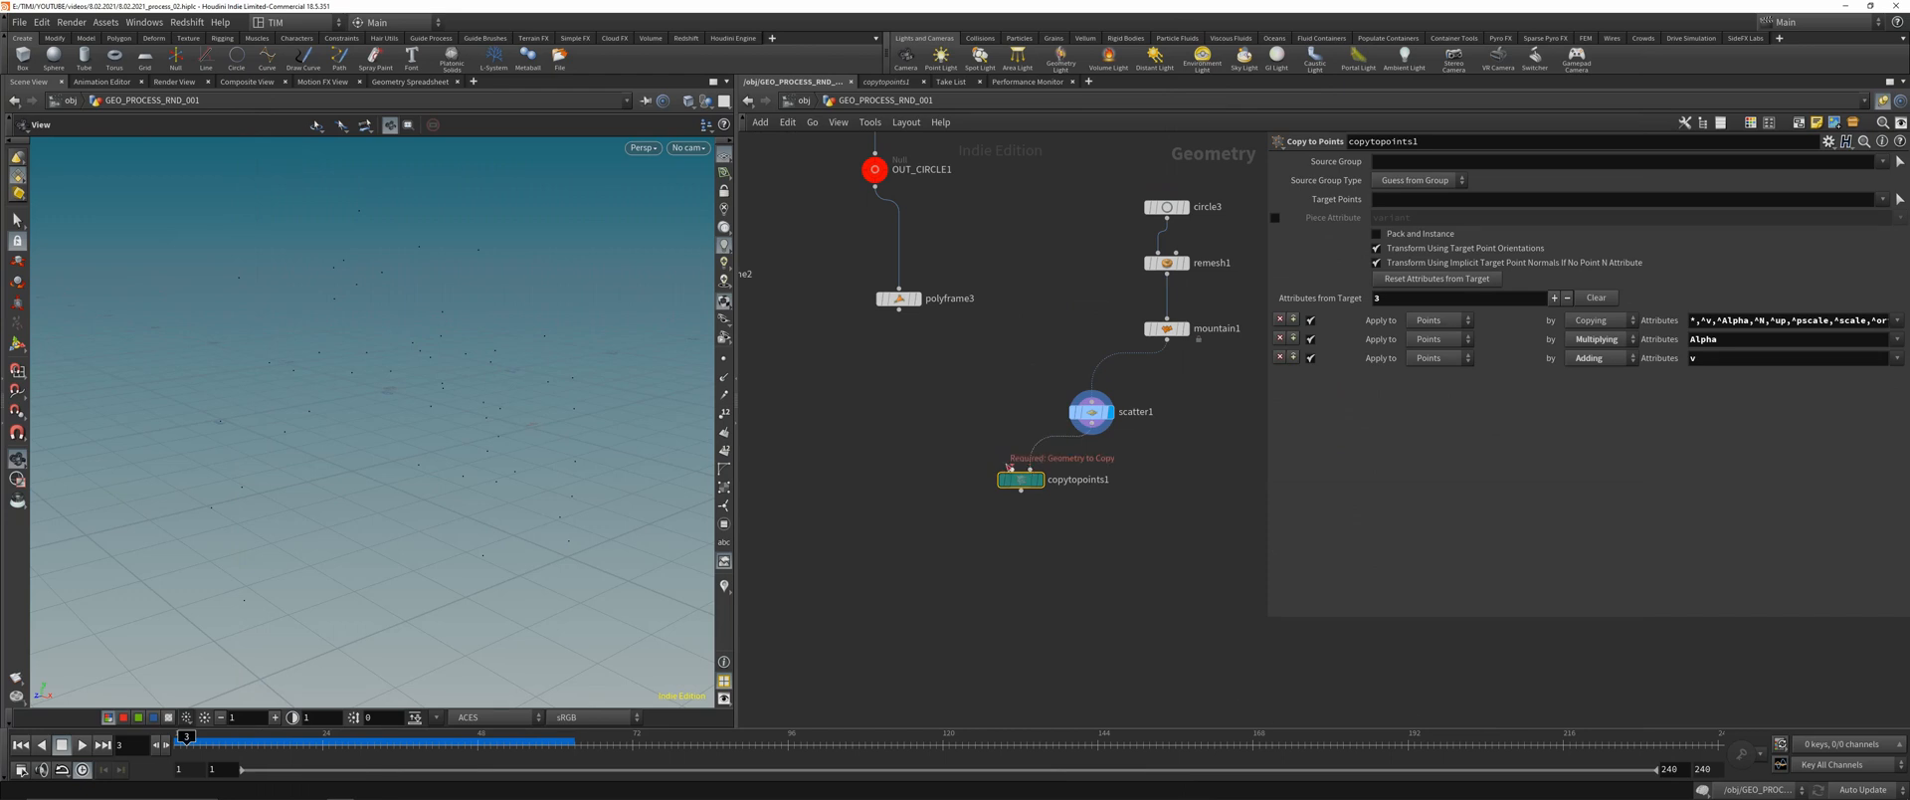
- Wire polyframe3 into the geometry input of Copy to Points and display the copied discs
{"action": "left_click", "coordinate": [1012, 467]}
{"action": "middle_click_drag", "start_coordinate": [996, 279], "coordinate": [993, 316]}
{"action": "left_click", "coordinate": [897, 347]}
{"action": "left_click", "coordinate": [1036, 517]}
{"action": "left_click_drag", "start_coordinate": [1019, 516], "coordinate": [1018, 555]}
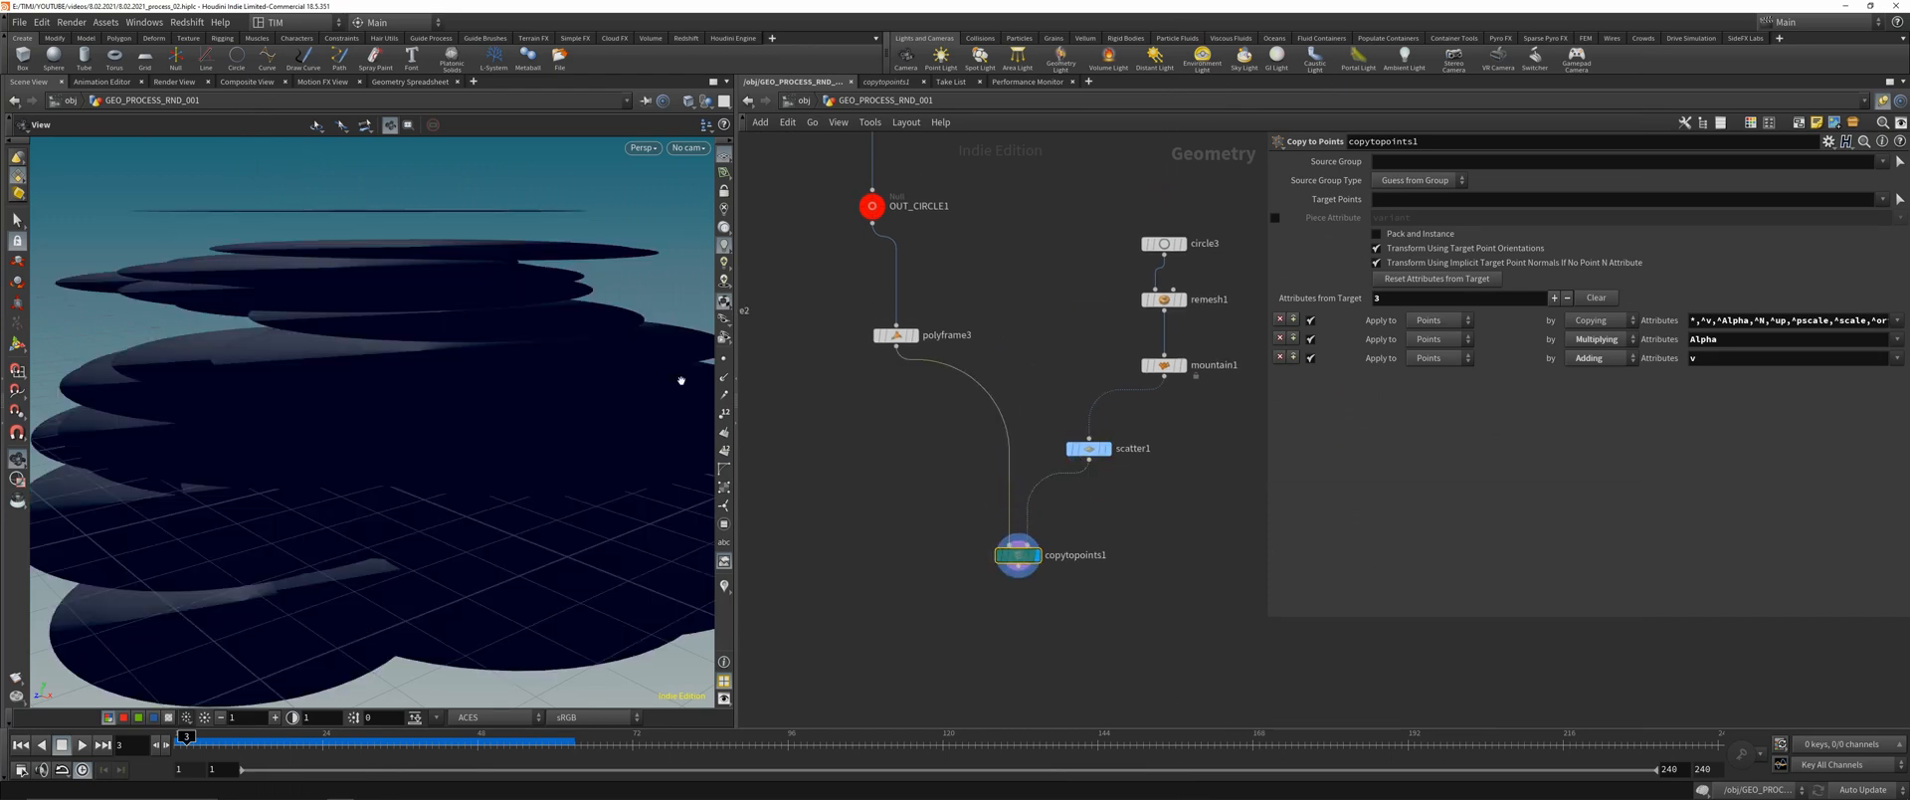
{"action": "left_click_drag", "start_coordinate": [557, 378], "coordinate": [345, 367]}
{"action": "right_click_drag", "start_coordinate": [345, 367], "coordinate": [409, 417]}
{"action": "scroll", "coordinate": [409, 418], "scroll_direction": "up", "scroll_amount": 3}
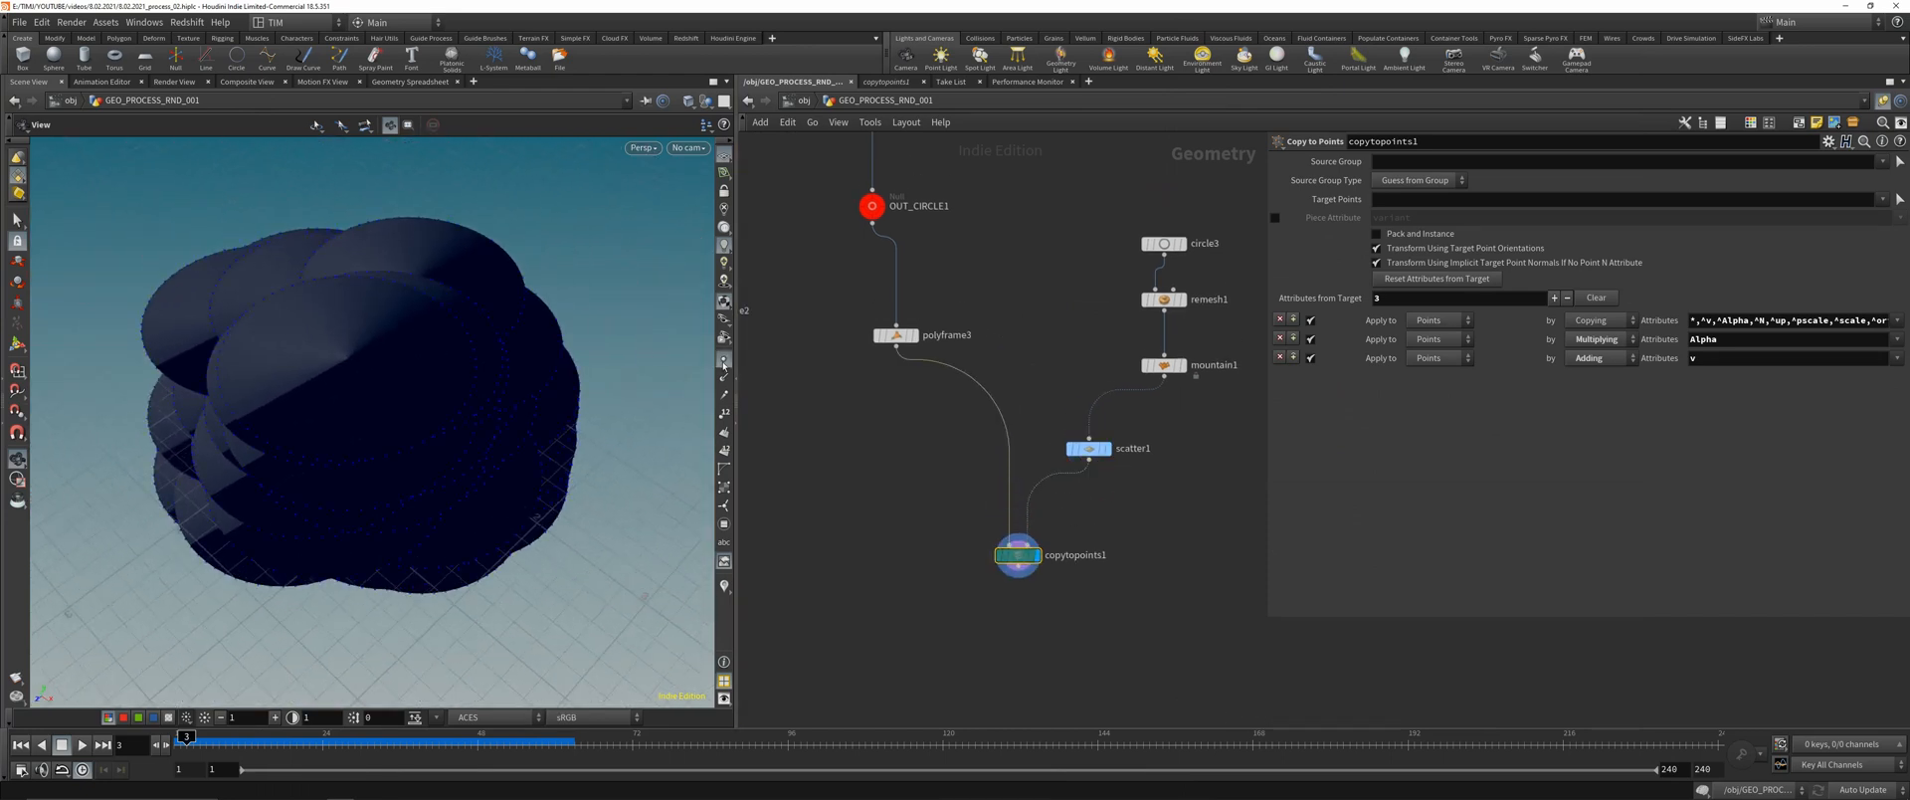
- Append a For-Each Connected Piece block below the Copy to Points node
{"action": "key", "text": "f"}
{"action": "key", "text": "Tab"}
{"action": "type", "text": "r"}
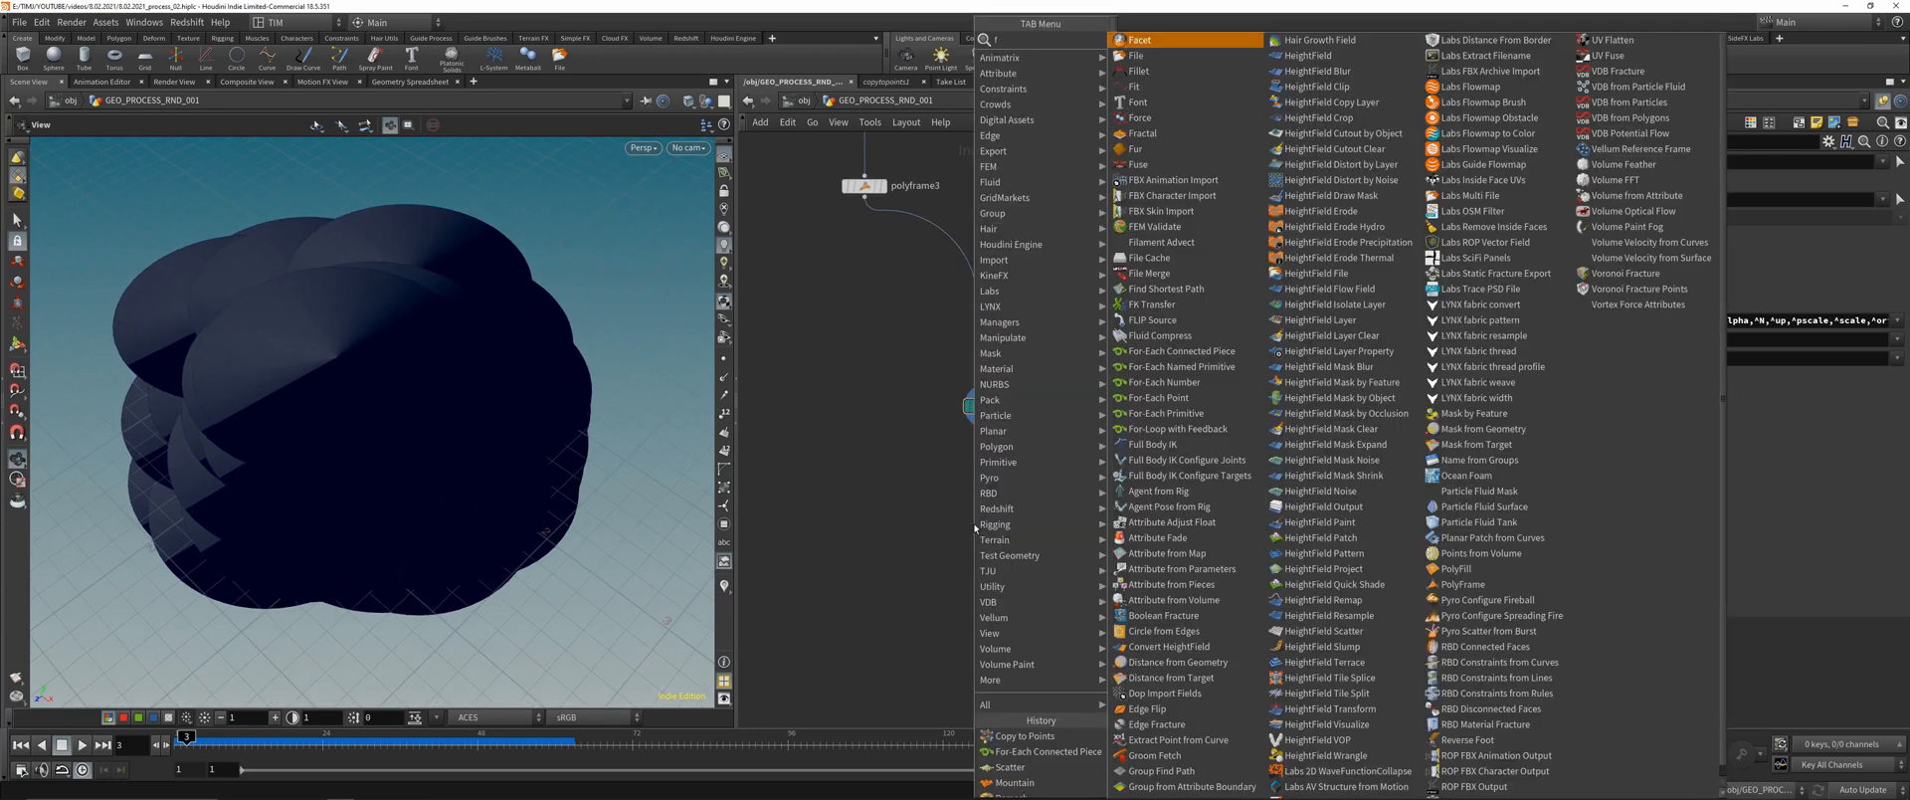
{"action": "type", "text": "or"}
{"action": "left_click", "coordinate": [1168, 55]}
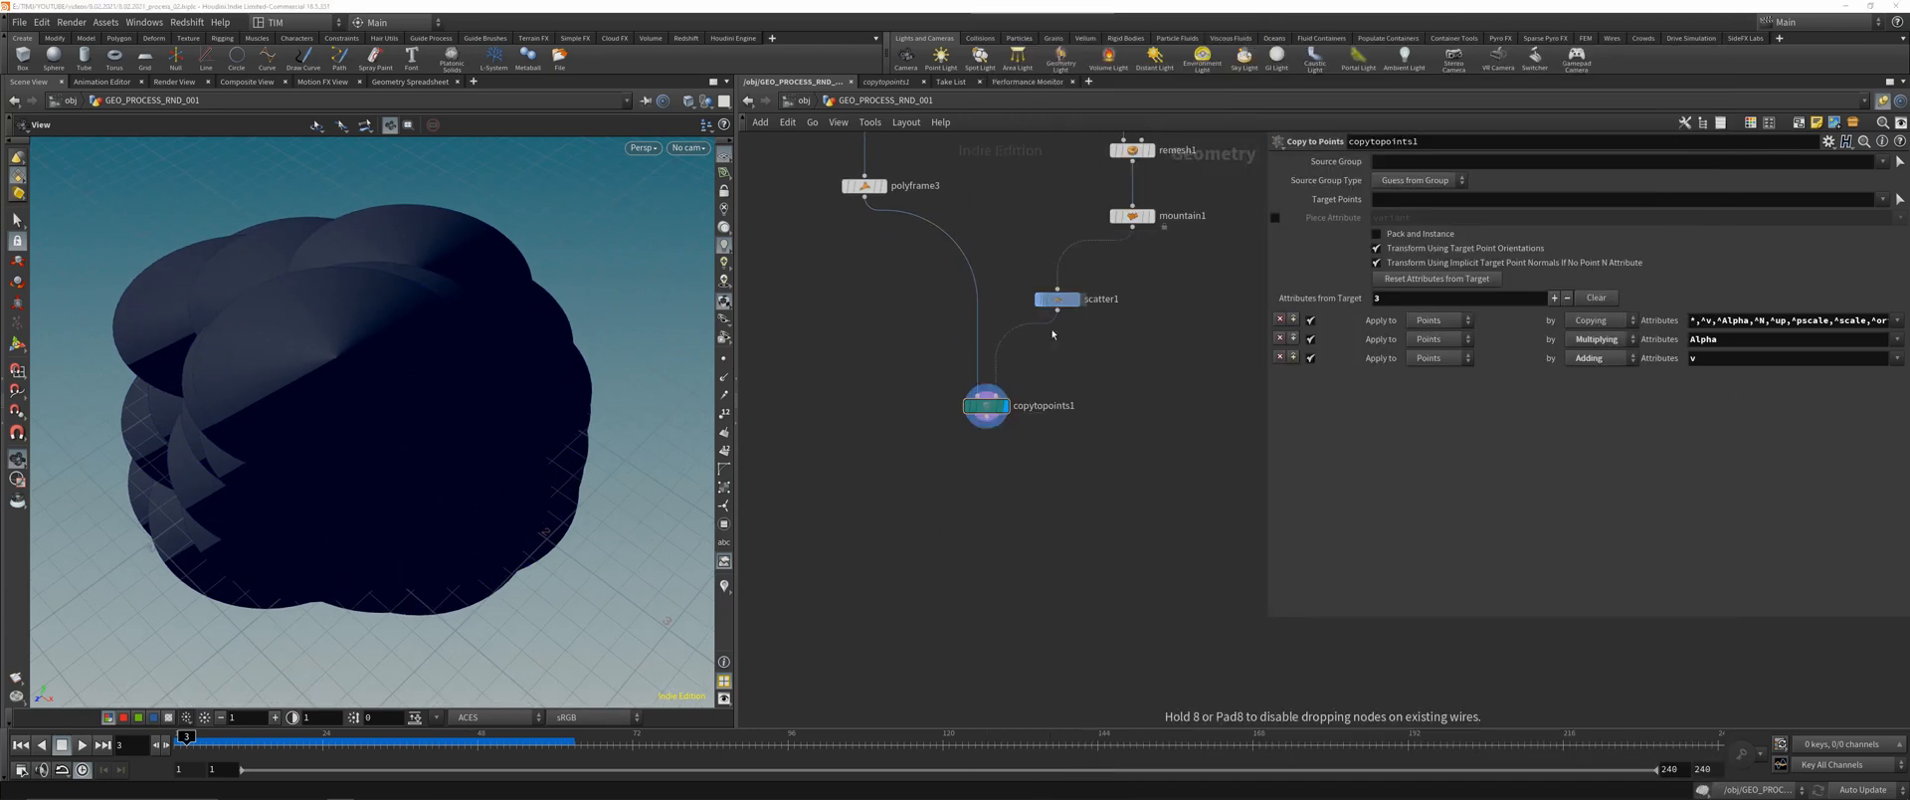
{"action": "left_click", "coordinate": [977, 469]}
{"action": "left_click", "coordinate": [976, 470]}
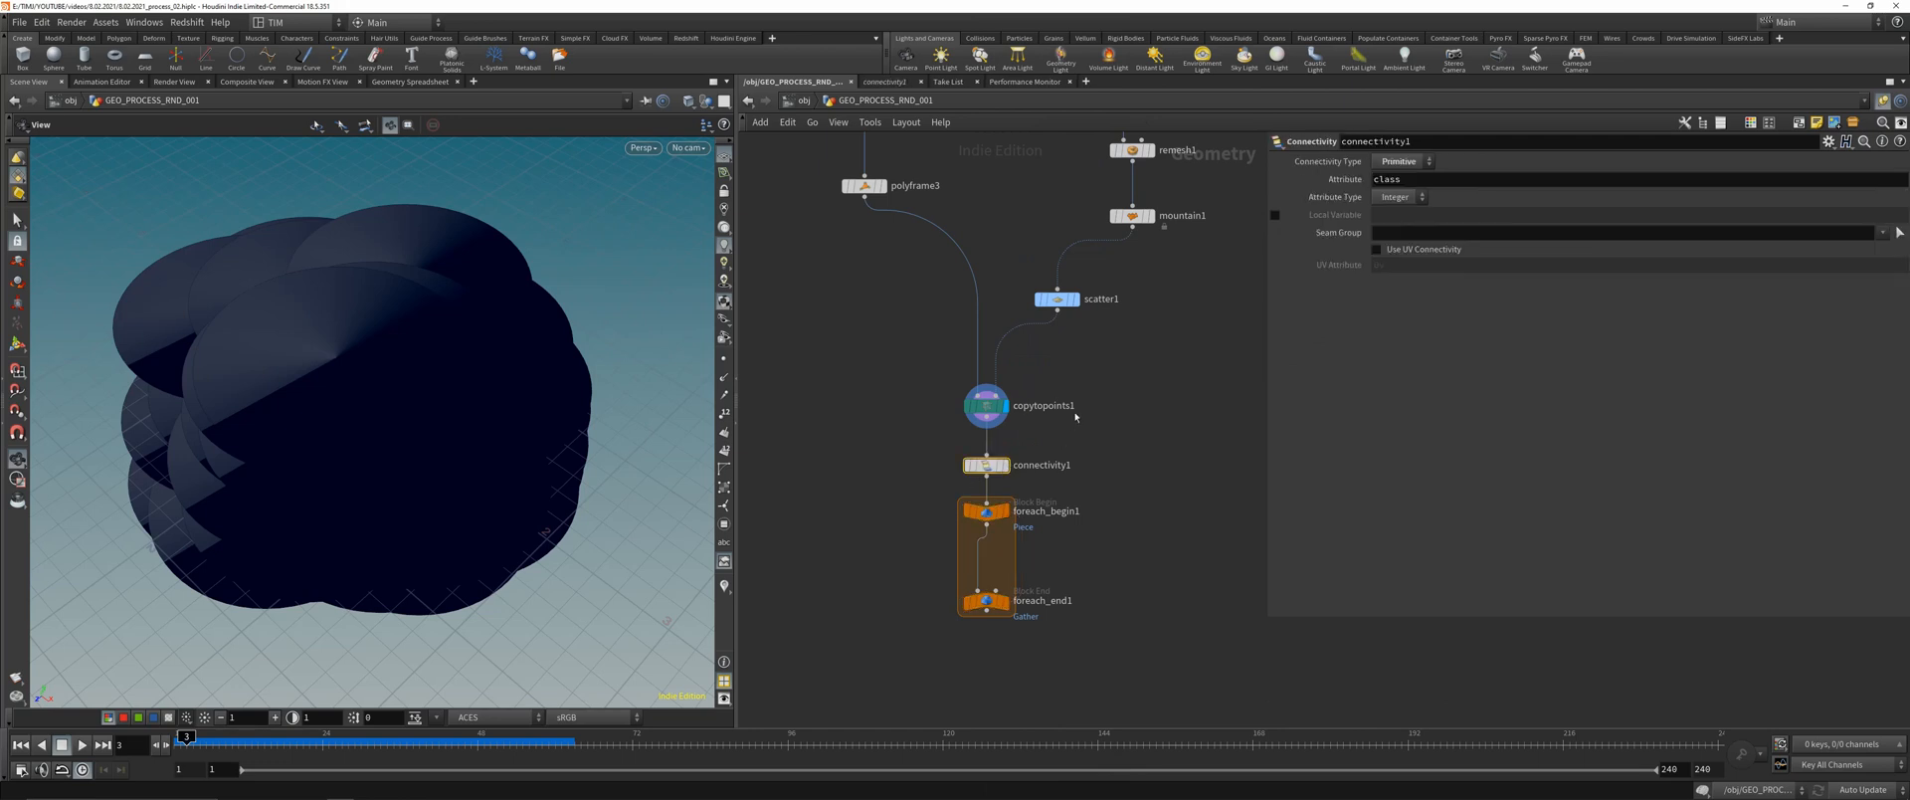
- Display the Connectivity node's output and reposition polyframe3 in the network
{"action": "key", "text": "r"}
{"action": "middle_click_drag", "start_coordinate": [1093, 378], "coordinate": [1094, 499]}
{"action": "middle_click_drag", "start_coordinate": [898, 326], "coordinate": [901, 392]}
{"action": "left_click_drag", "start_coordinate": [884, 380], "coordinate": [860, 358]}
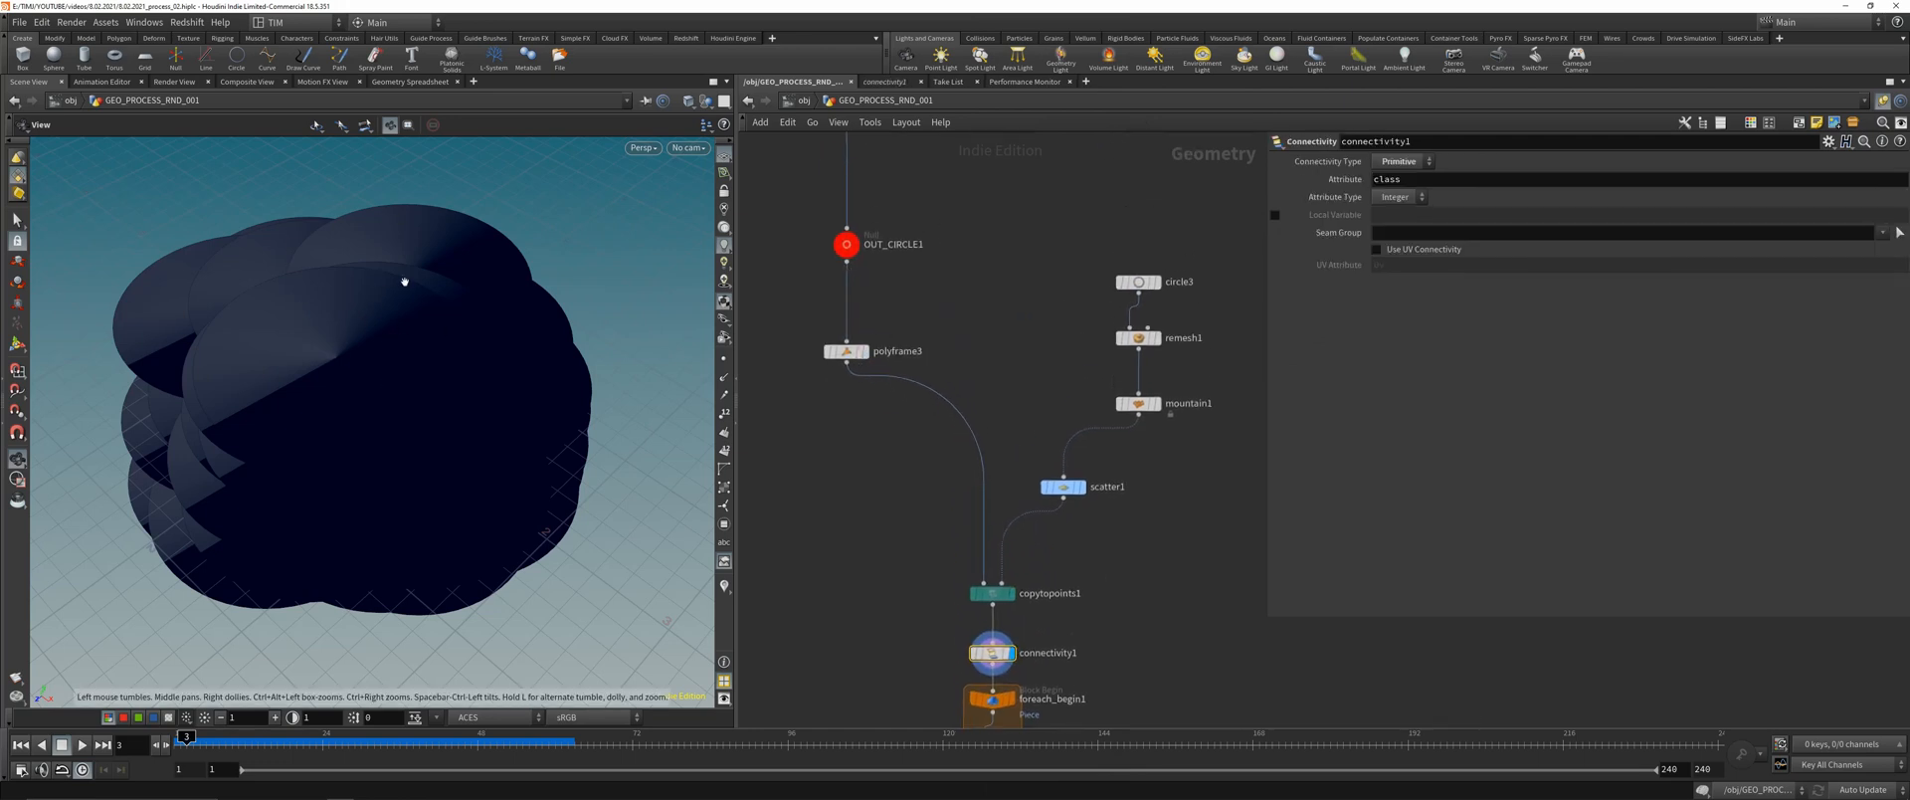
{"action": "left_click_drag", "start_coordinate": [366, 380], "coordinate": [438, 293]}
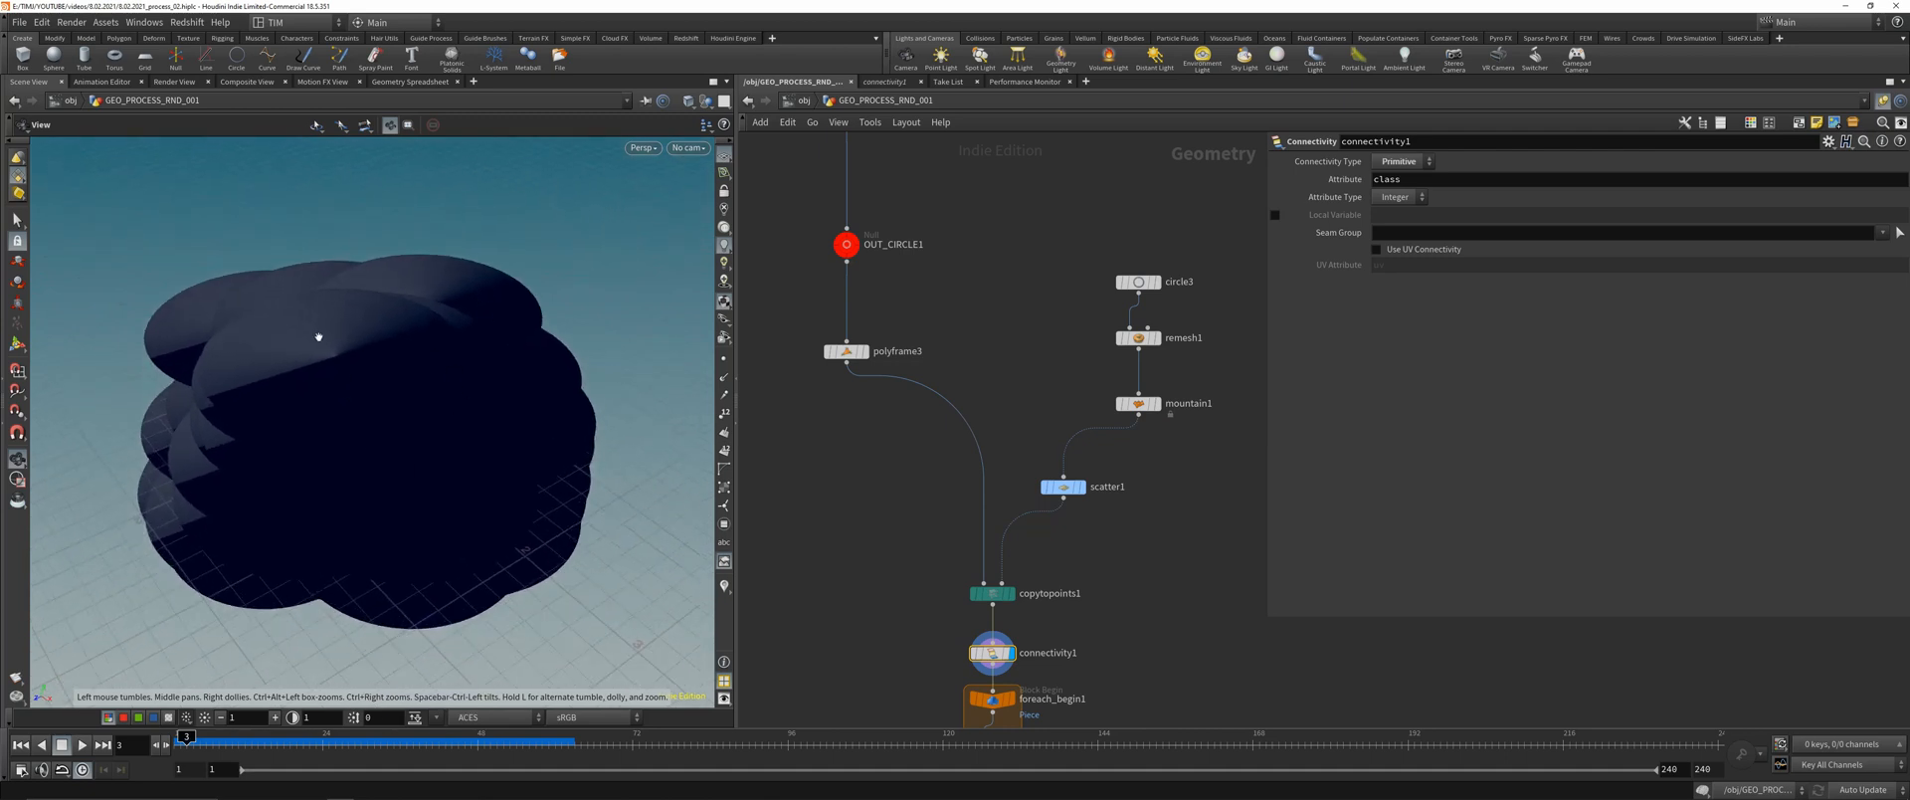
- Move the Scatter node directly below the Mountain node and display the Copy to Points result
{"action": "left_click", "coordinate": [1075, 486]}
{"action": "key", "text": "r"}
{"action": "left_click_drag", "start_coordinate": [1080, 487], "coordinate": [1138, 453]}
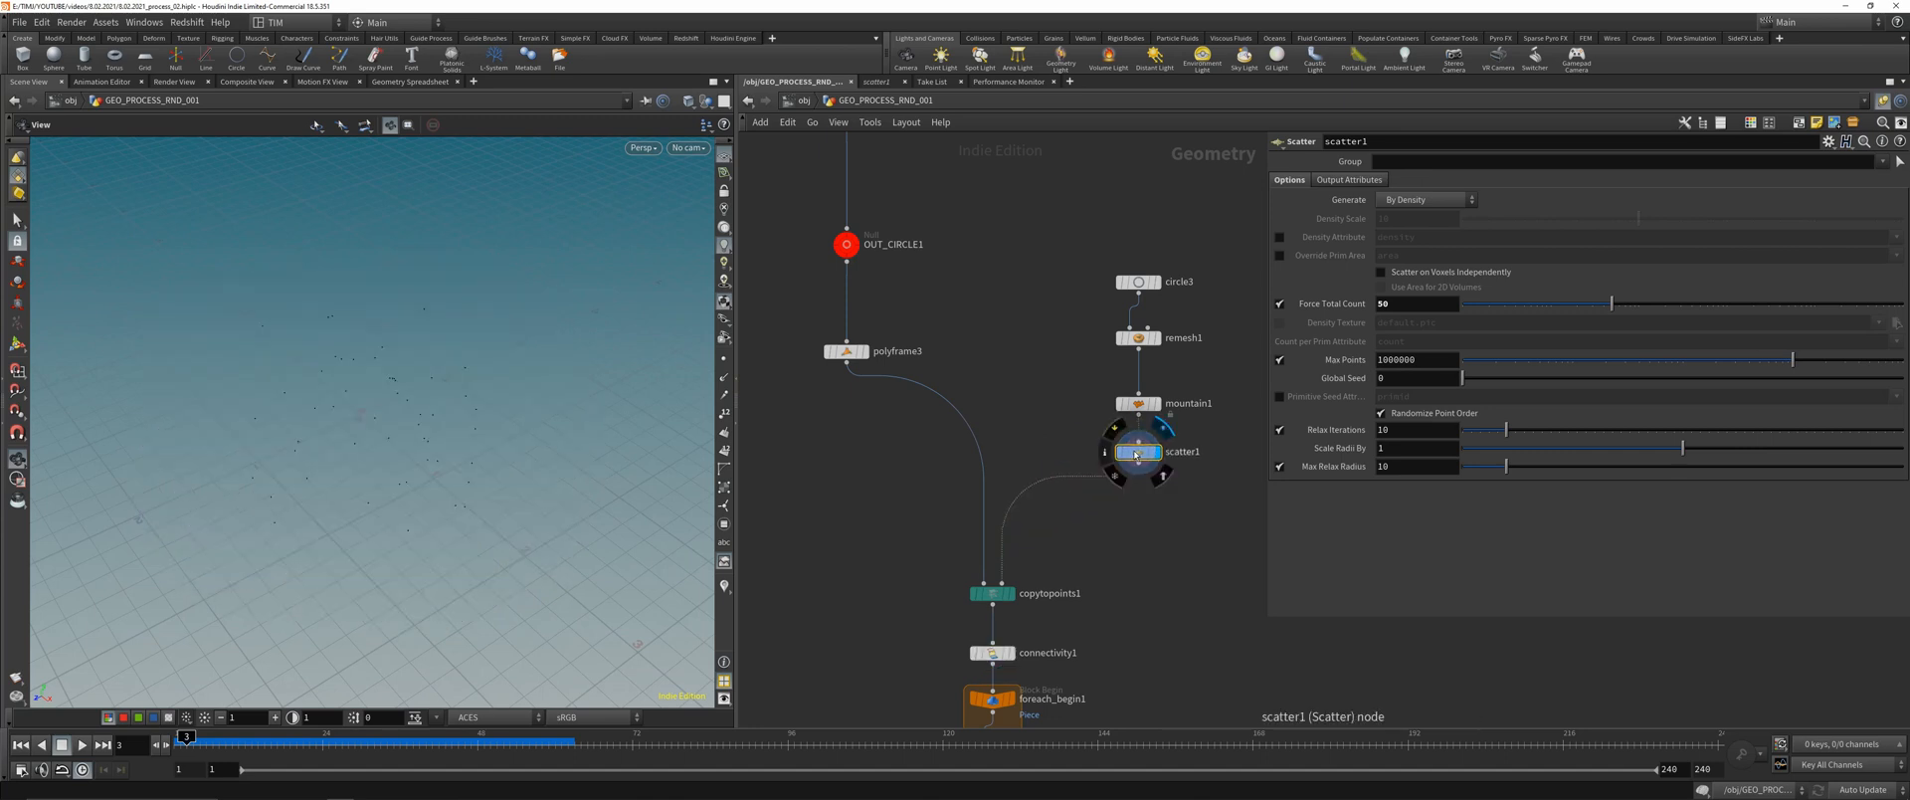
{"action": "left_click", "coordinate": [1015, 593]}
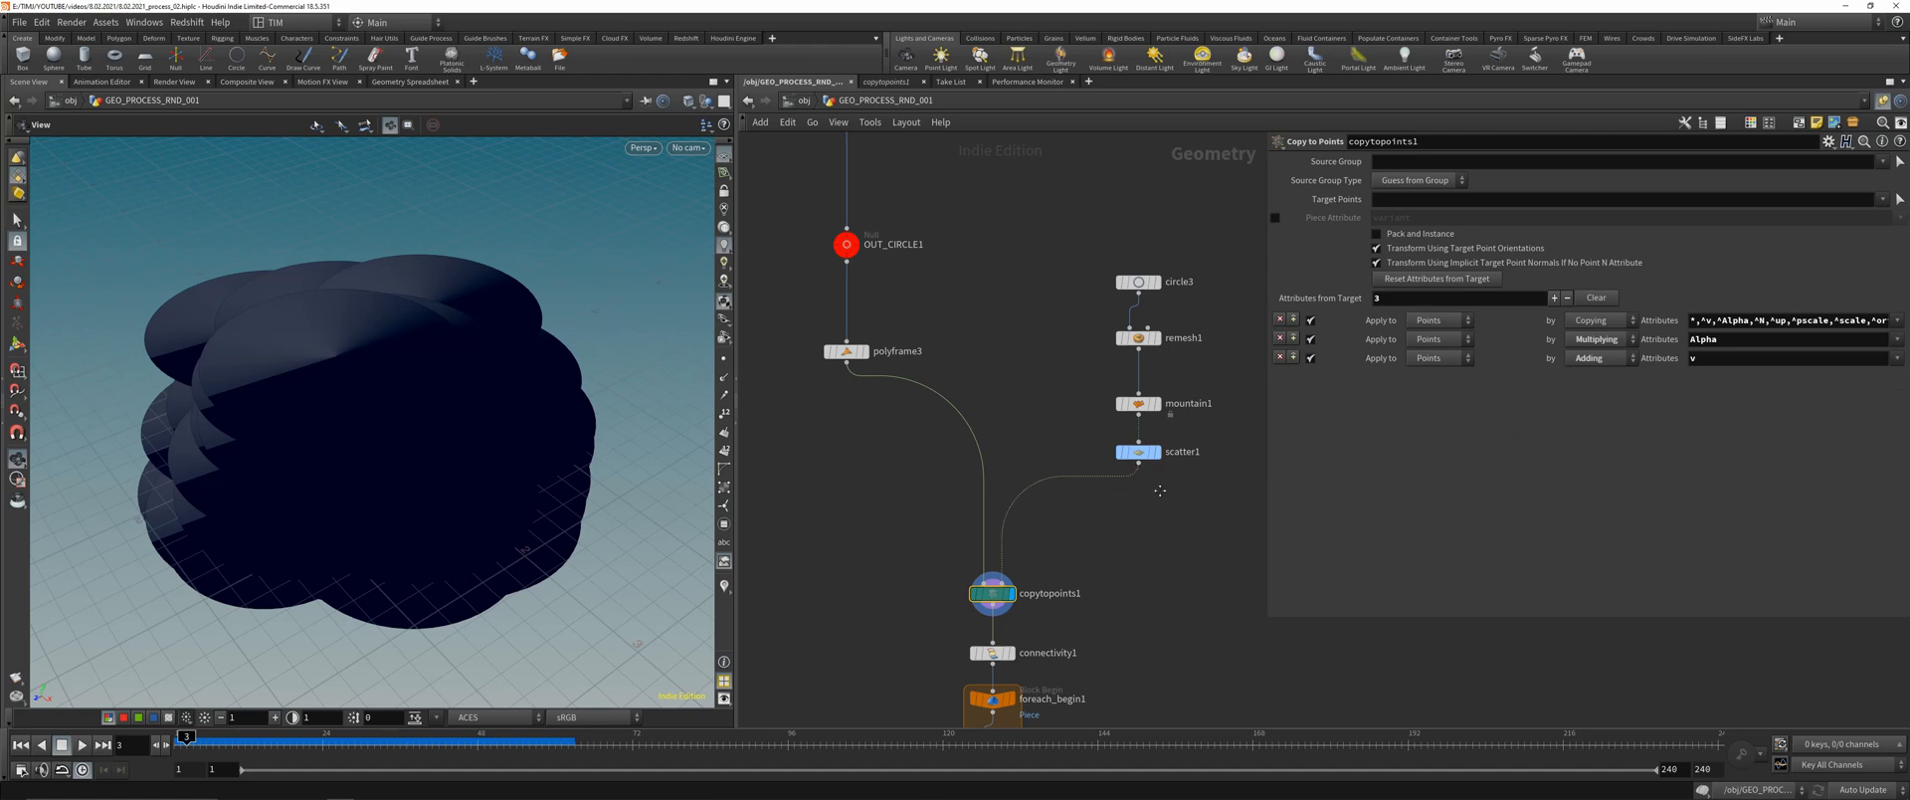
- Place an unconnected Attribute Wrangle node near the Scatter branch
{"action": "middle_click_drag", "start_coordinate": [1159, 490], "coordinate": [1109, 442]}
{"action": "scroll", "coordinate": [1031, 459], "scroll_direction": "up", "scroll_amount": 1}
{"action": "key", "text": "Tab"}
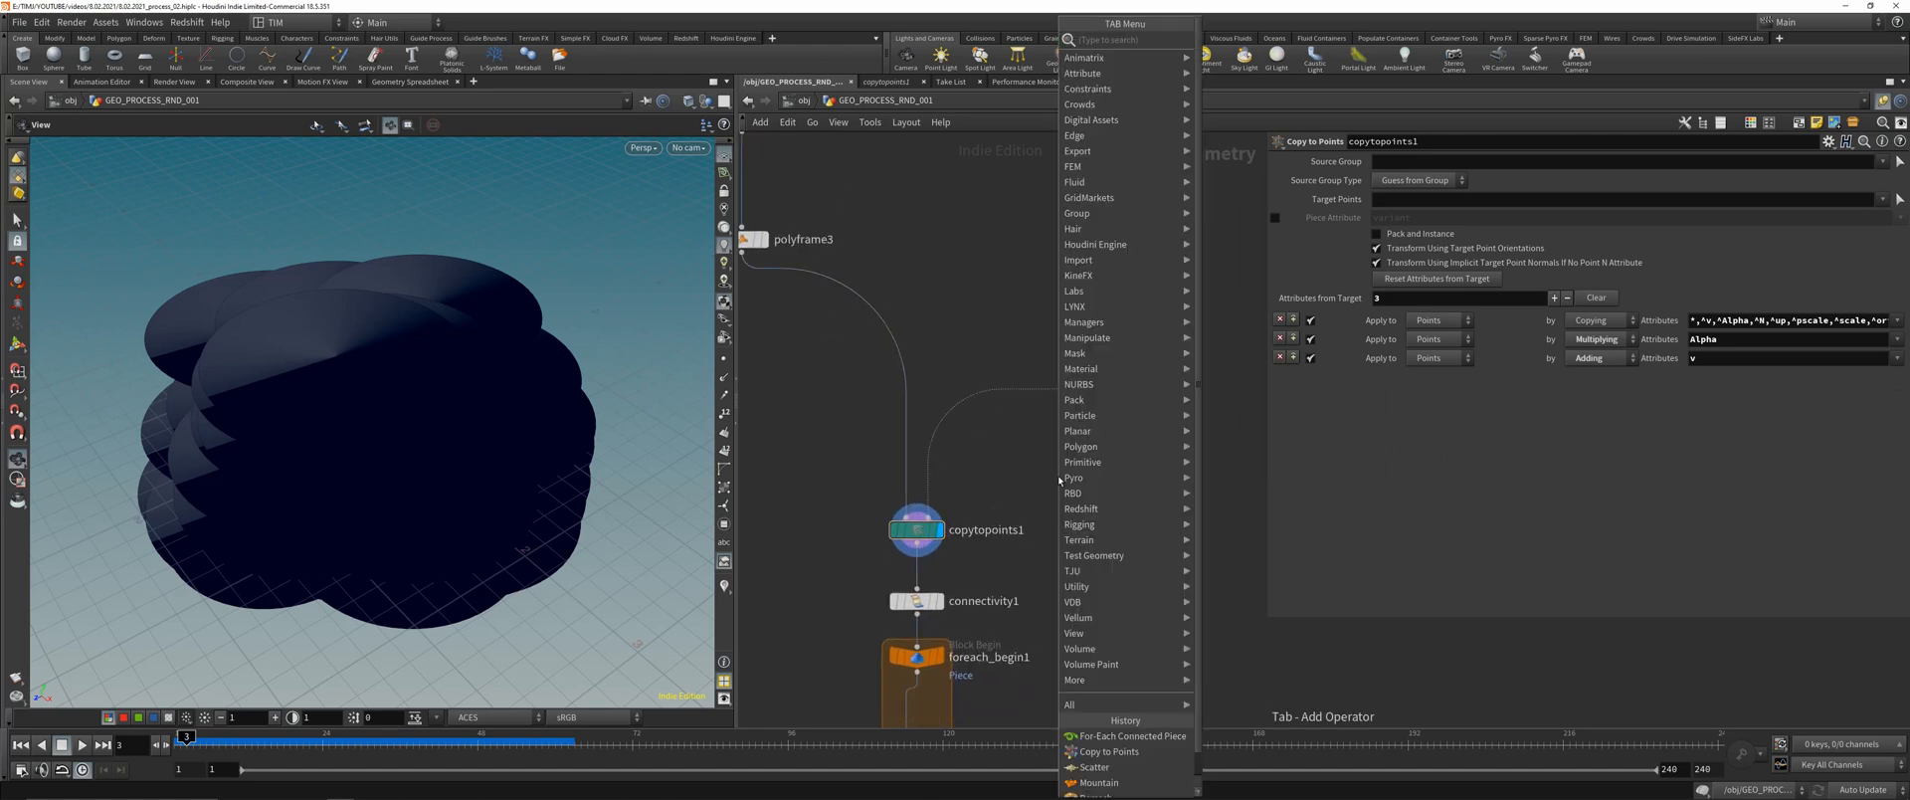
{"action": "type", "text": "aw"}
{"action": "key", "text": "Return"}
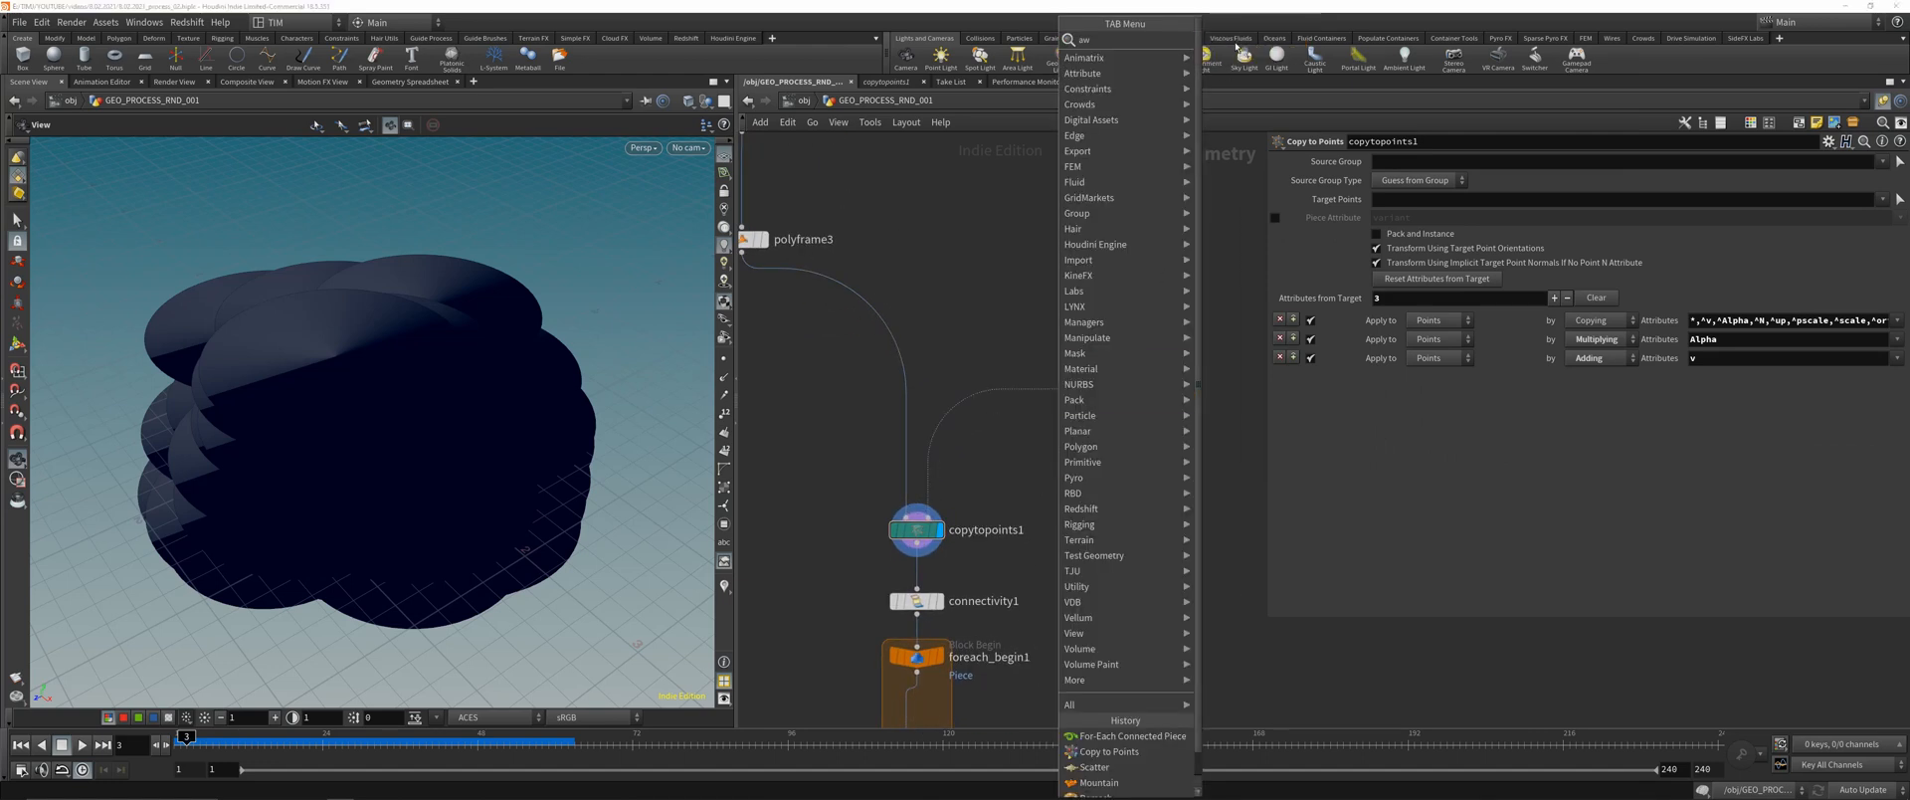
{"action": "left_click", "coordinate": [1063, 462]}
- Insert an Attribute VOP between Scatter and Copy to Points, display it and set the Attribute Wrangle aside
{"action": "middle_click_drag", "start_coordinate": [1179, 472], "coordinate": [1128, 471]}
{"action": "key", "text": "Tab"}
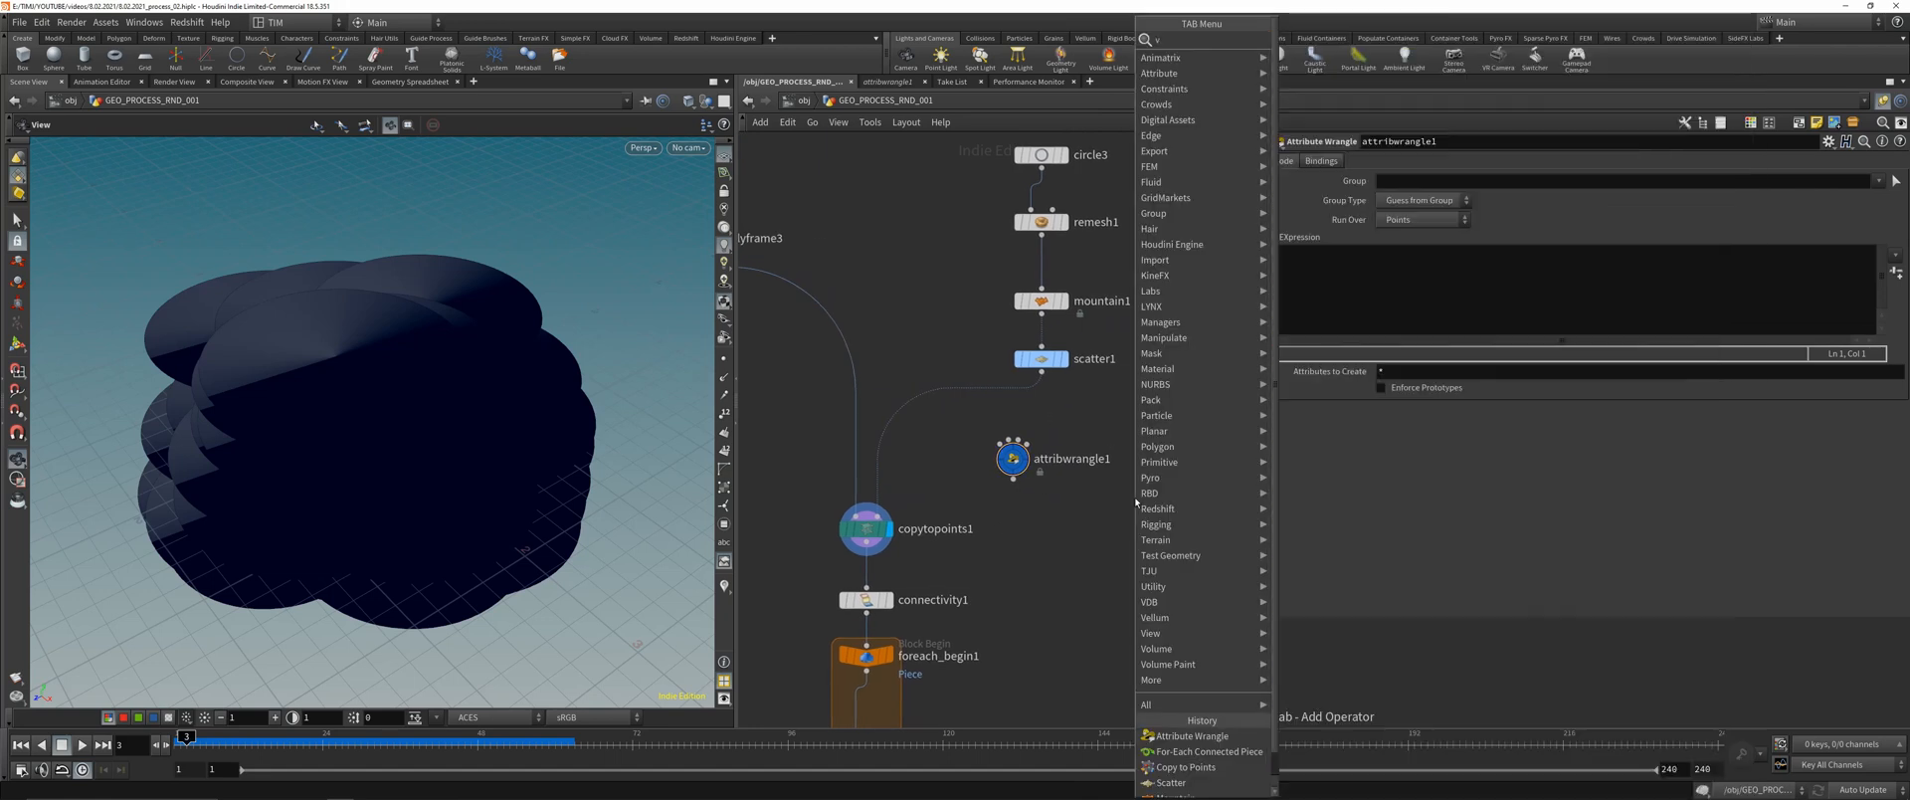
{"action": "type", "text": "vop"}
{"action": "left_click", "coordinate": [1296, 57]}
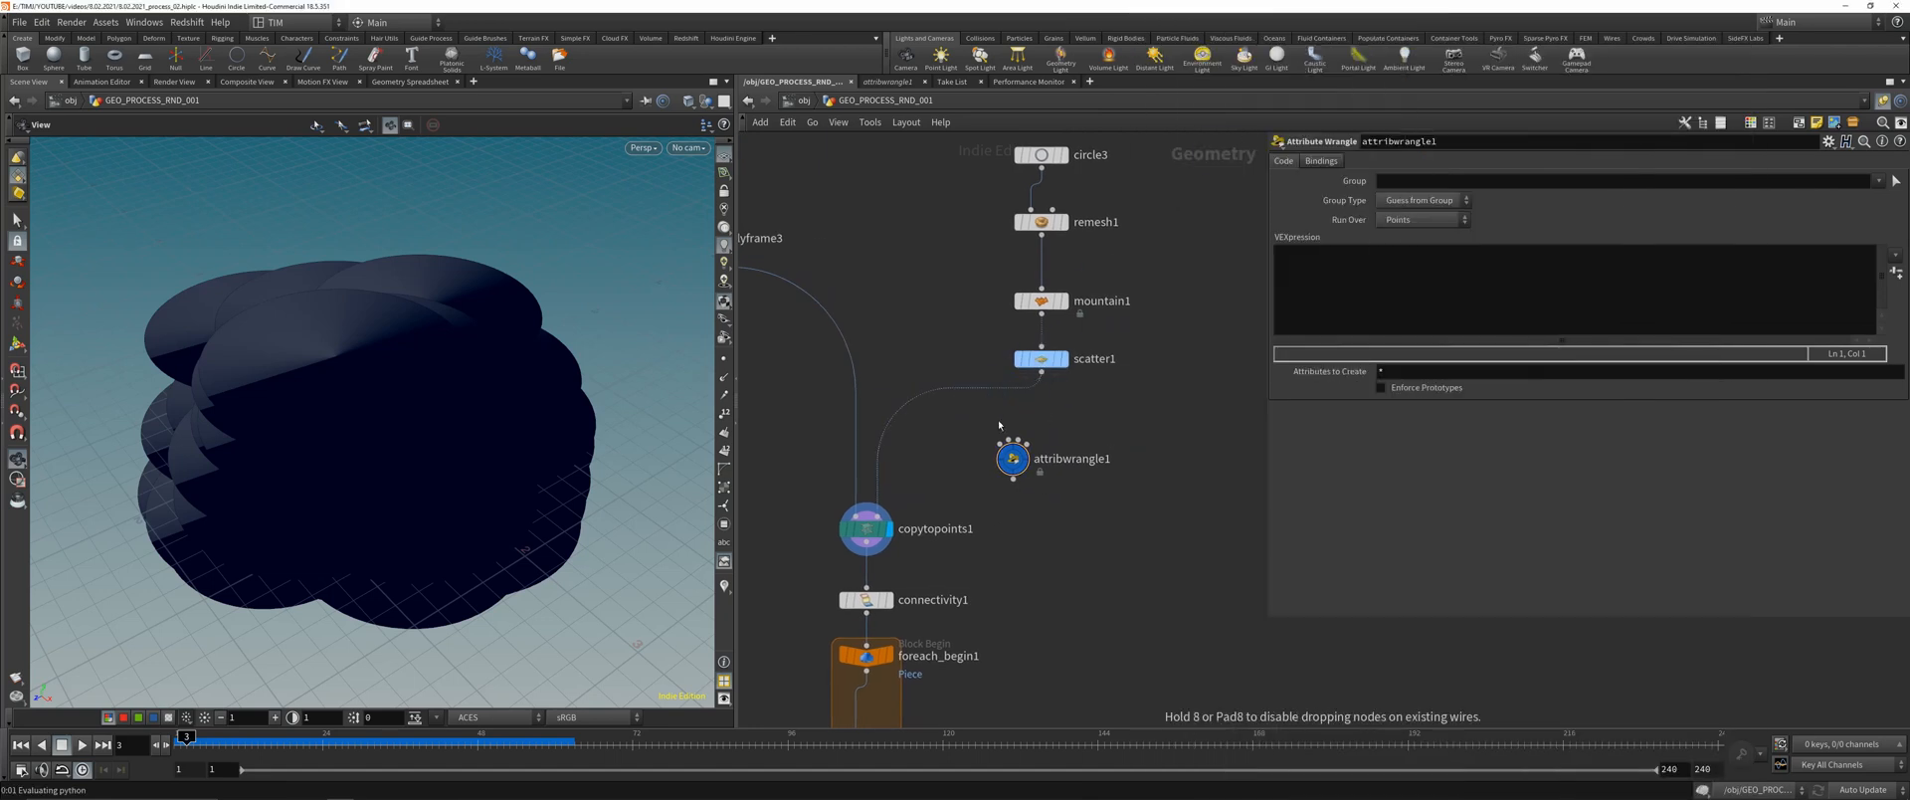
{"action": "left_click", "coordinate": [1033, 427]}
{"action": "left_click", "coordinate": [1056, 448]}
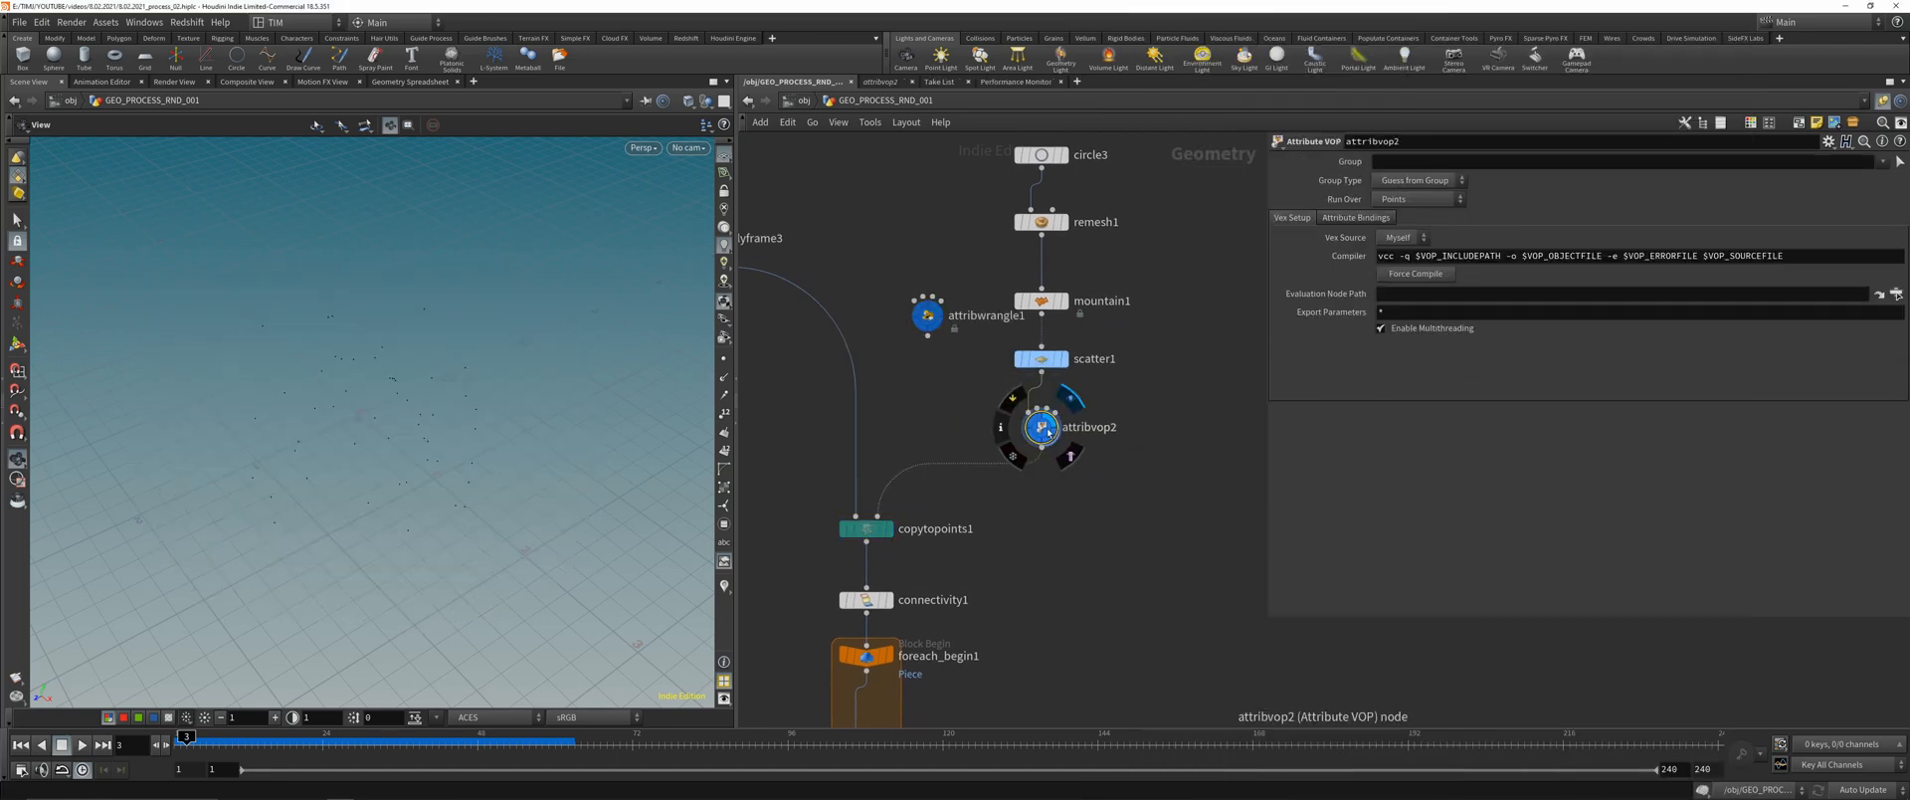
- Enter the new Attribute VOP and move its output node further away from the global parameters node
{"action": "double_click", "coordinate": [1035, 426]}
{"action": "scroll", "coordinate": [1046, 392], "scroll_direction": "down", "scroll_amount": 1}
{"action": "middle_click_drag", "start_coordinate": [1234, 368], "coordinate": [910, 369]}
{"action": "scroll", "coordinate": [913, 369], "scroll_direction": "up", "scroll_amount": 2}
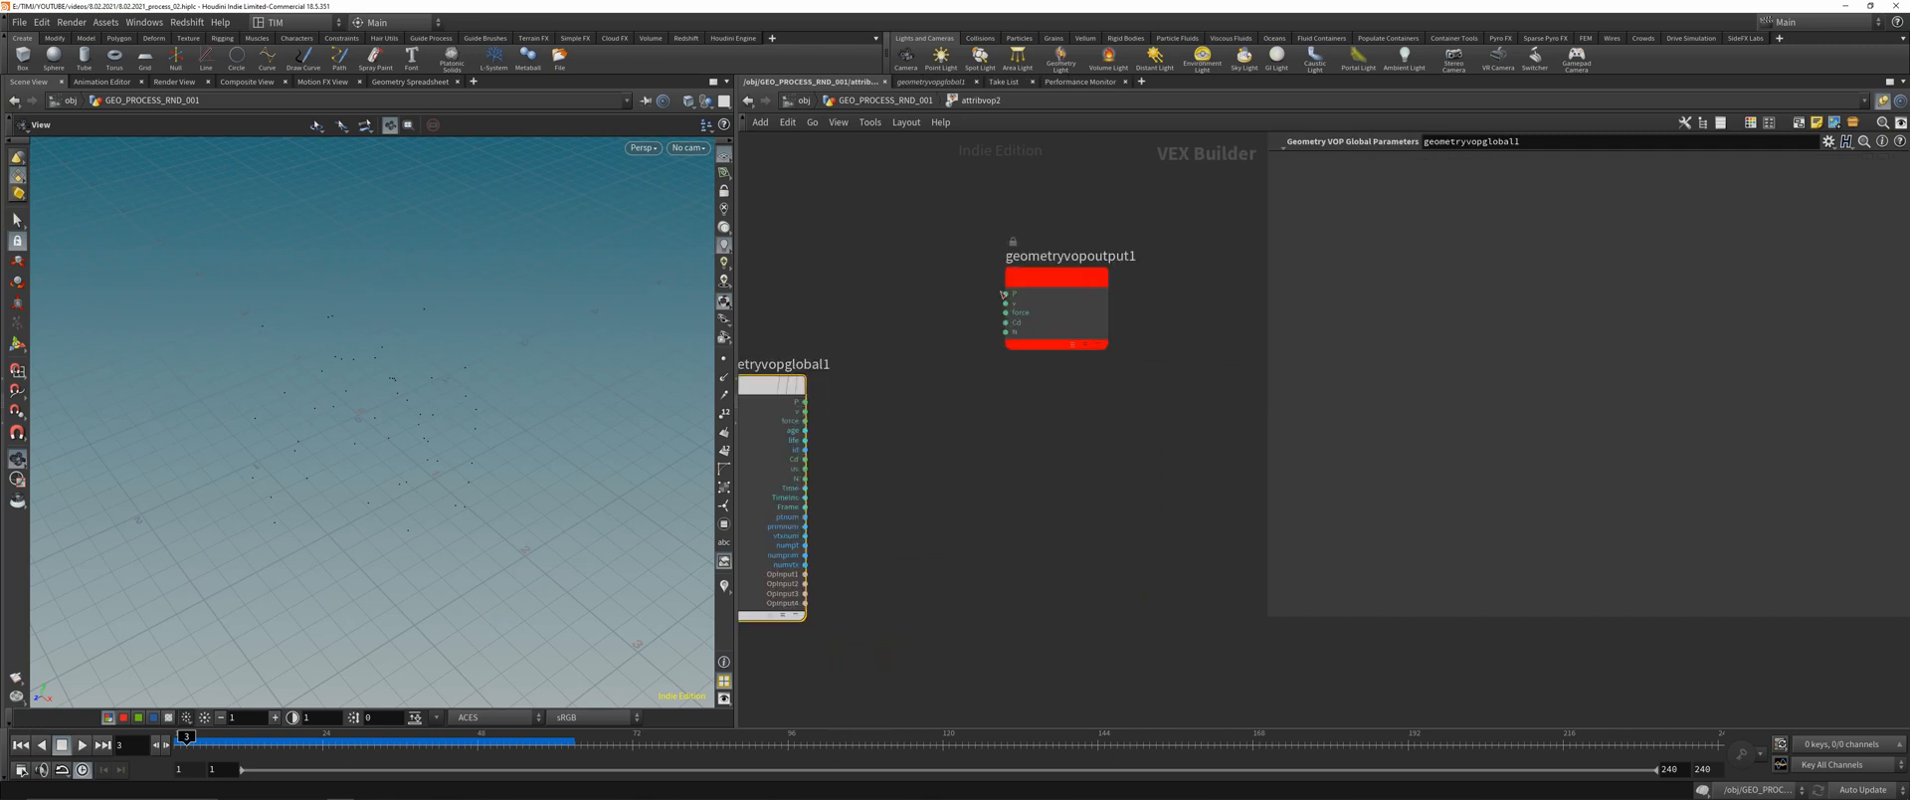
{"action": "left_click_drag", "start_coordinate": [1057, 280], "coordinate": [1117, 270]}
{"action": "middle_click_drag", "start_coordinate": [804, 533], "coordinate": [876, 492]}
- Feed ptnum into a new Random node and wire its output into Cd
{"action": "left_click", "coordinate": [878, 475]}
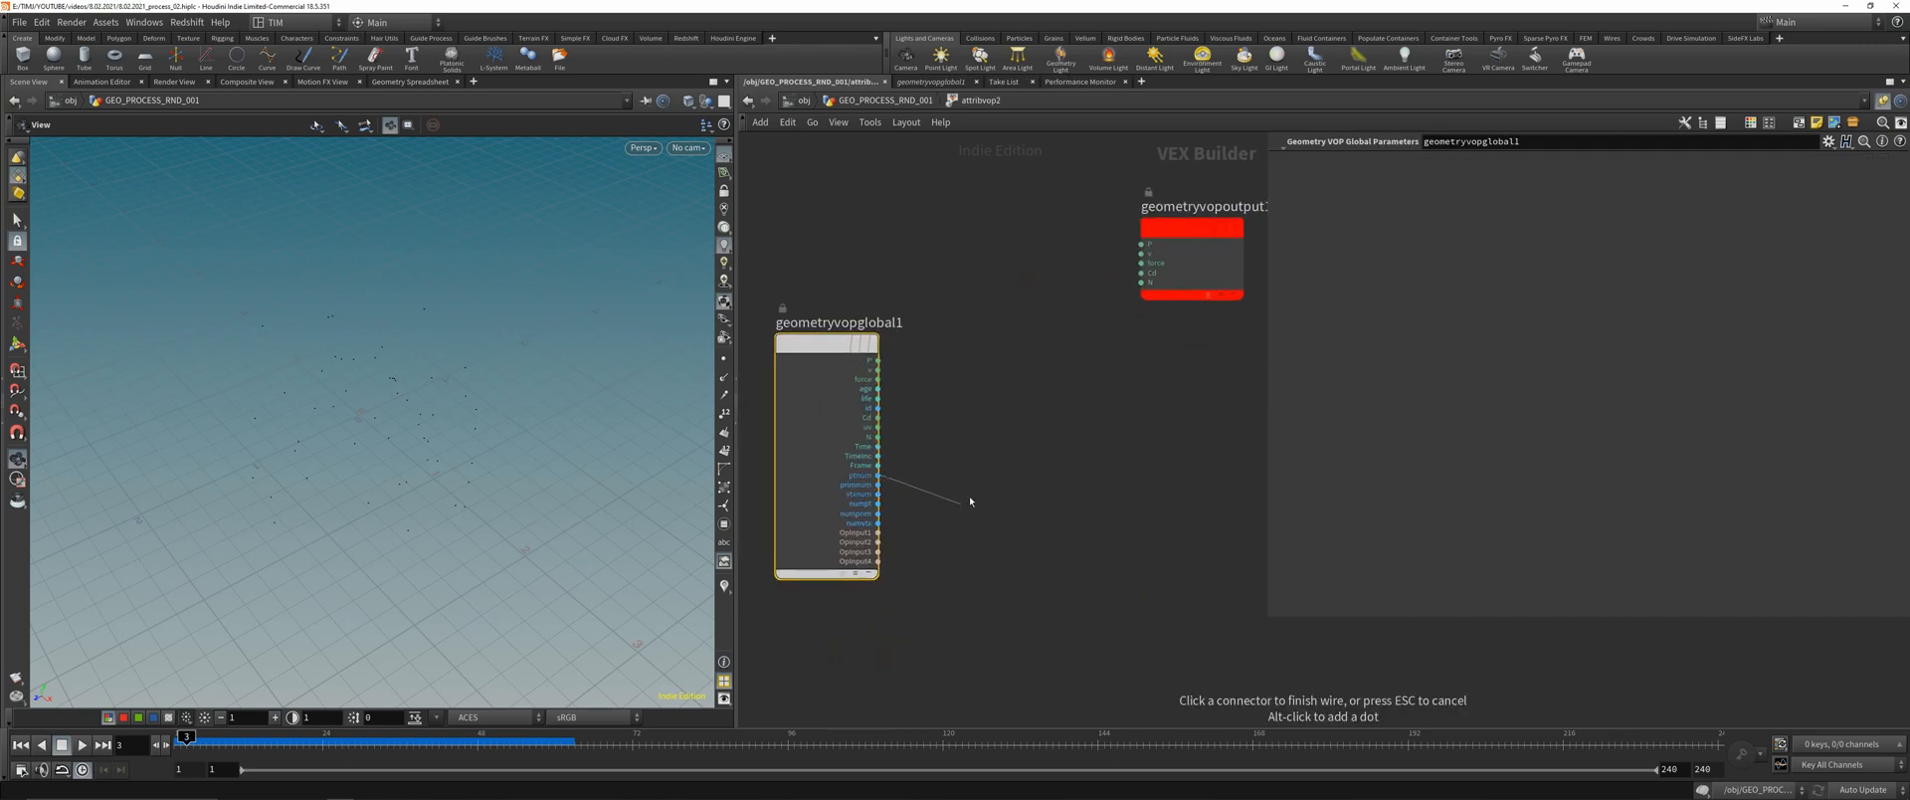
{"action": "key", "text": "Tab"}
{"action": "type", "text": "rand"}
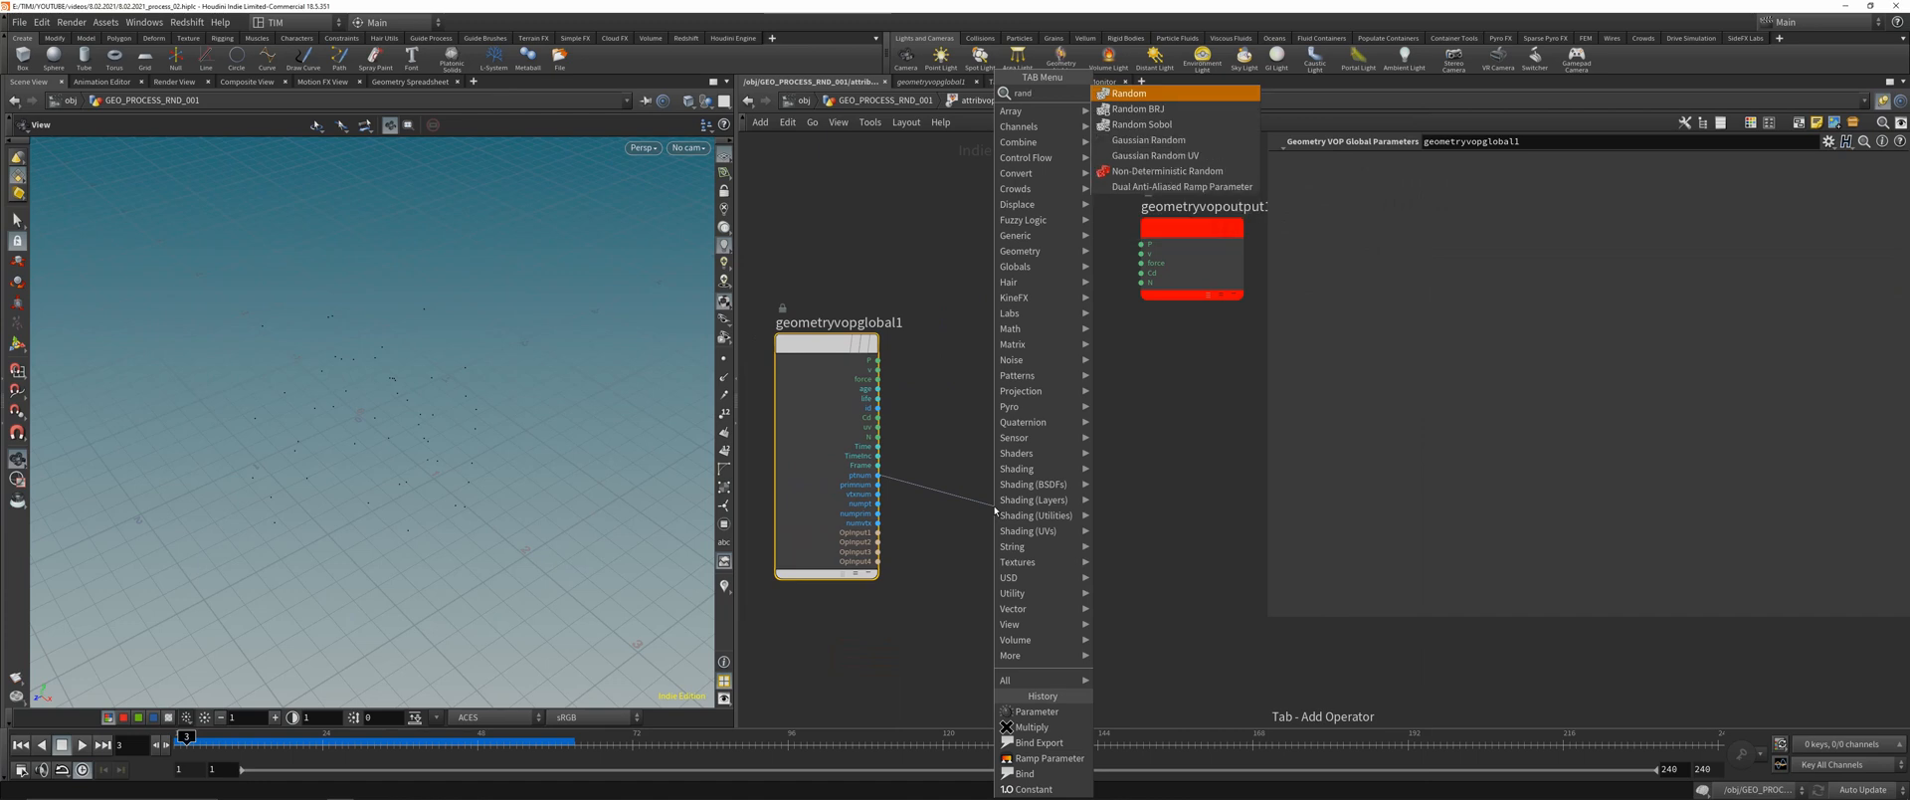
{"action": "key", "text": "Return"}
{"action": "left_click", "coordinate": [995, 510]}
{"action": "mouse_move", "coordinate": [999, 517]}
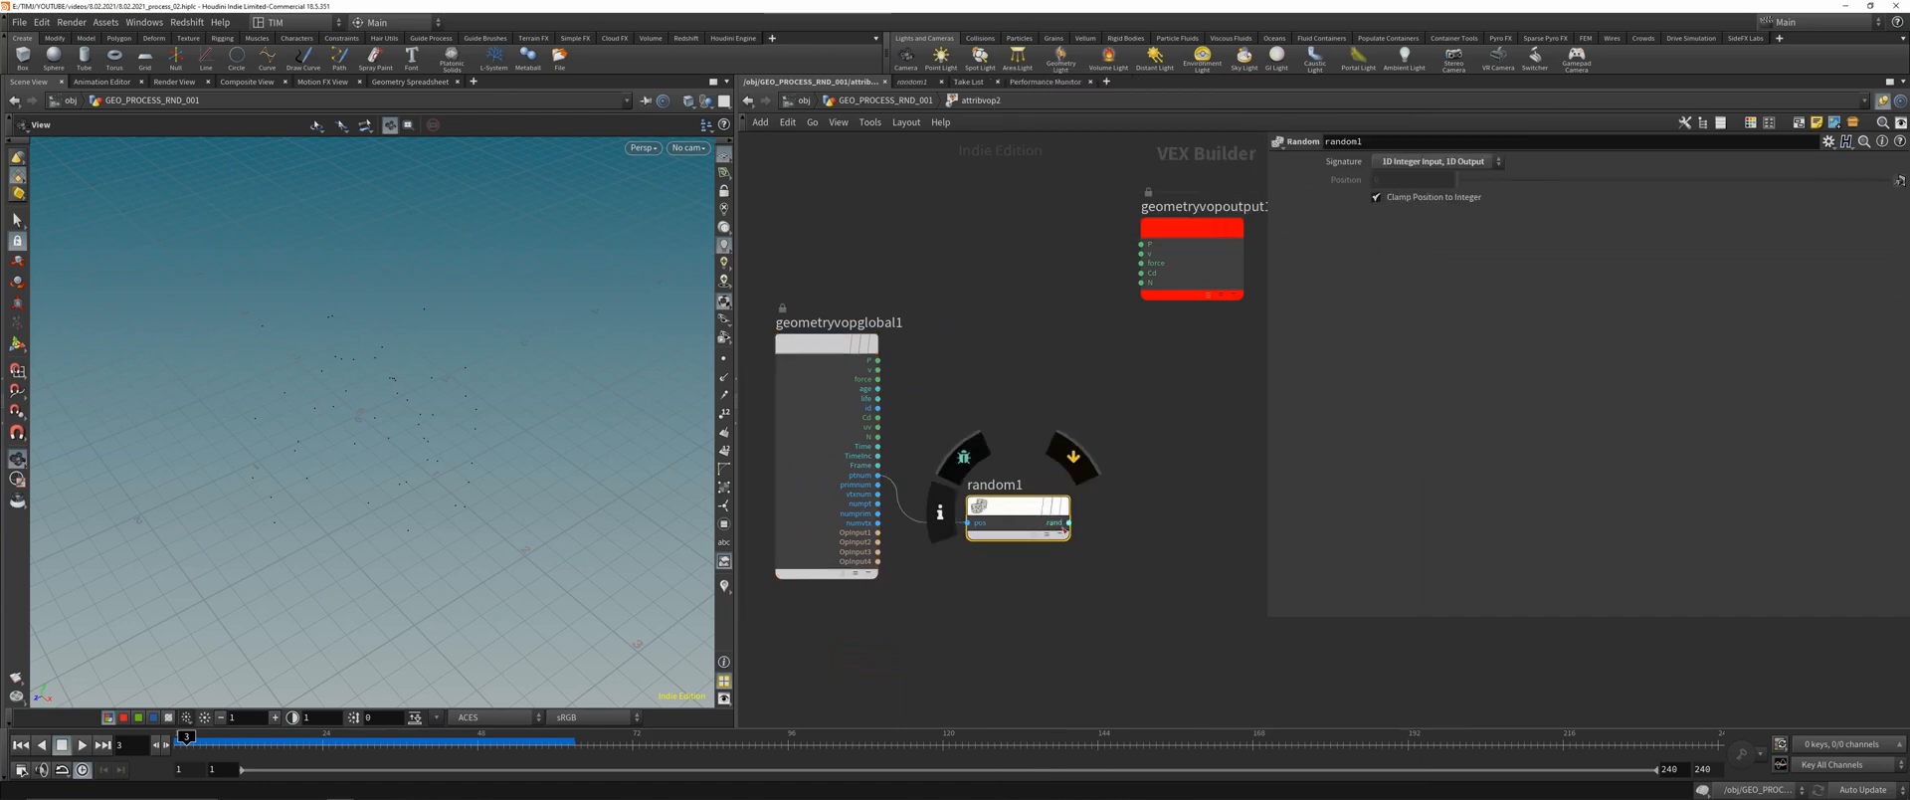
{"action": "left_click", "coordinate": [1068, 522]}
{"action": "left_click", "coordinate": [1142, 273]}
- Enlarge the viewport point size to 10 pixels in the geometry display options
{"action": "key", "text": "d"}
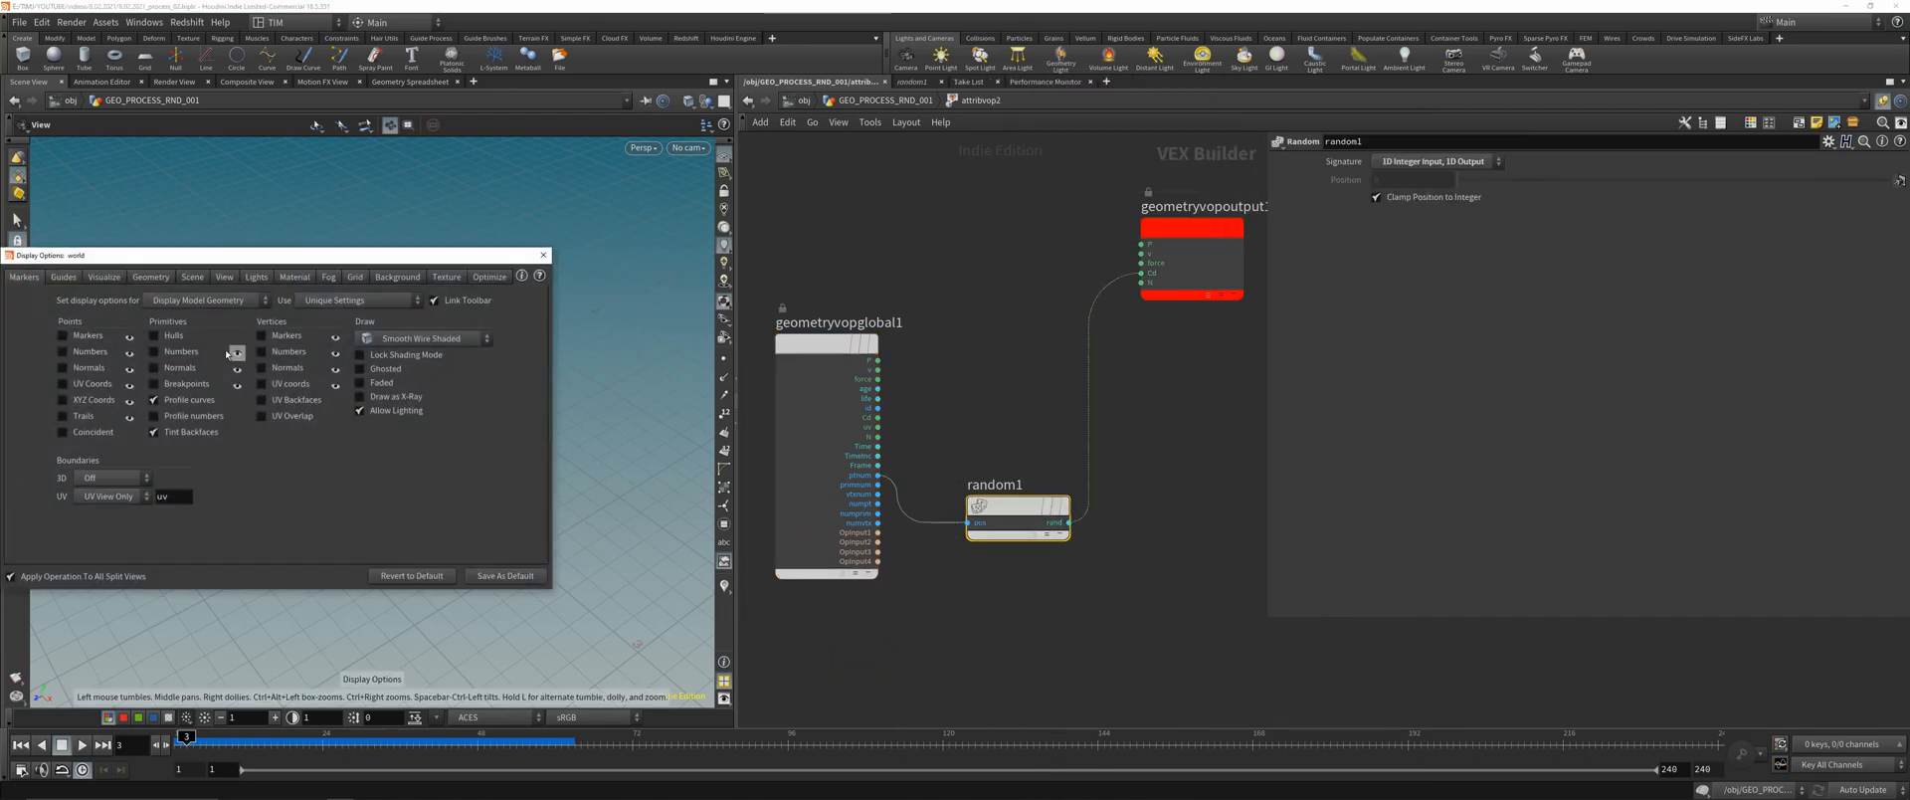
{"action": "left_click", "coordinate": [149, 277]}
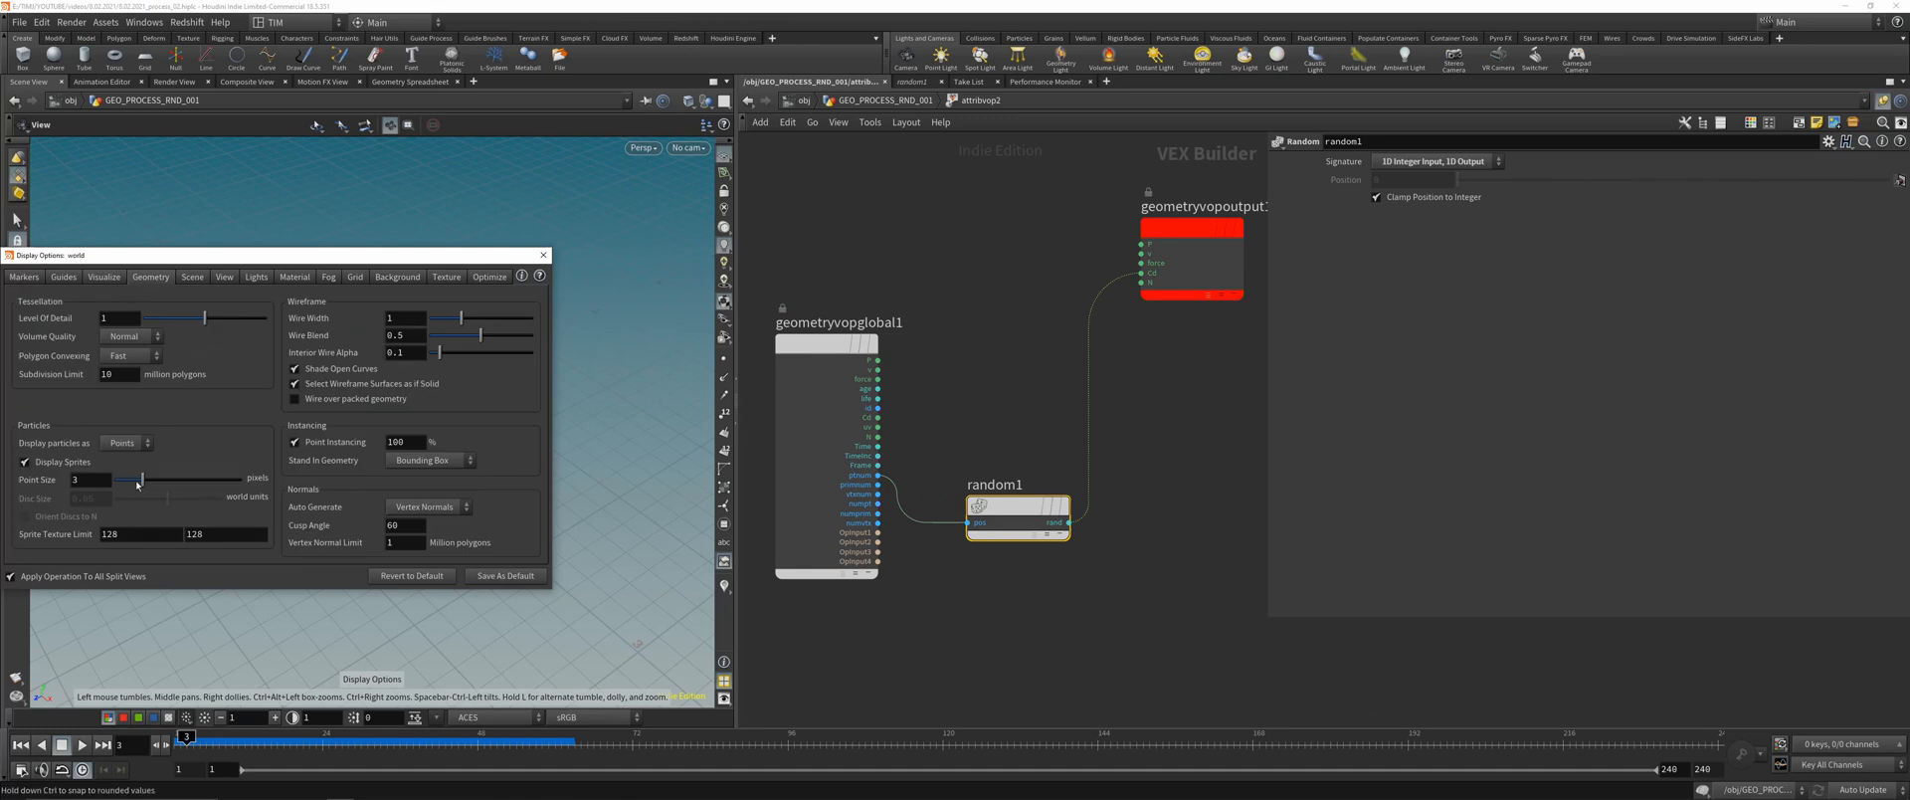
{"action": "left_click_drag", "start_coordinate": [143, 480], "coordinate": [245, 480]}
{"action": "left_click", "coordinate": [543, 256]}
{"action": "right_click_drag", "start_coordinate": [348, 429], "coordinate": [353, 432]}
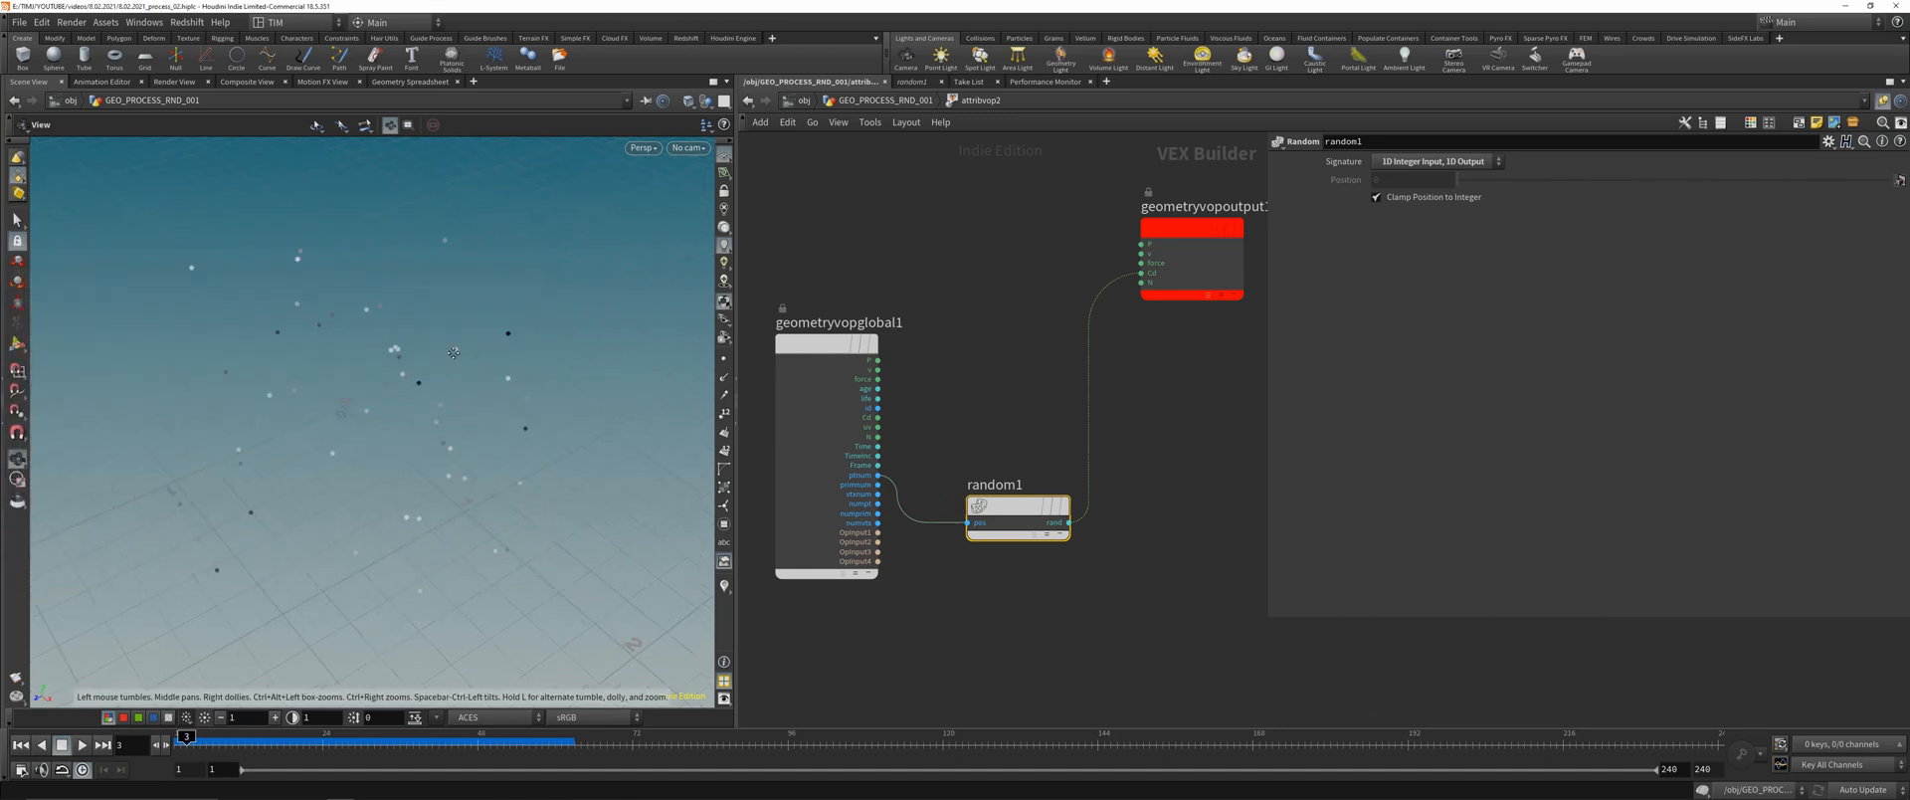
- Check the points' Cd values in the Geometry Spreadsheet and return to the scene view
{"action": "left_click", "coordinate": [410, 81]}
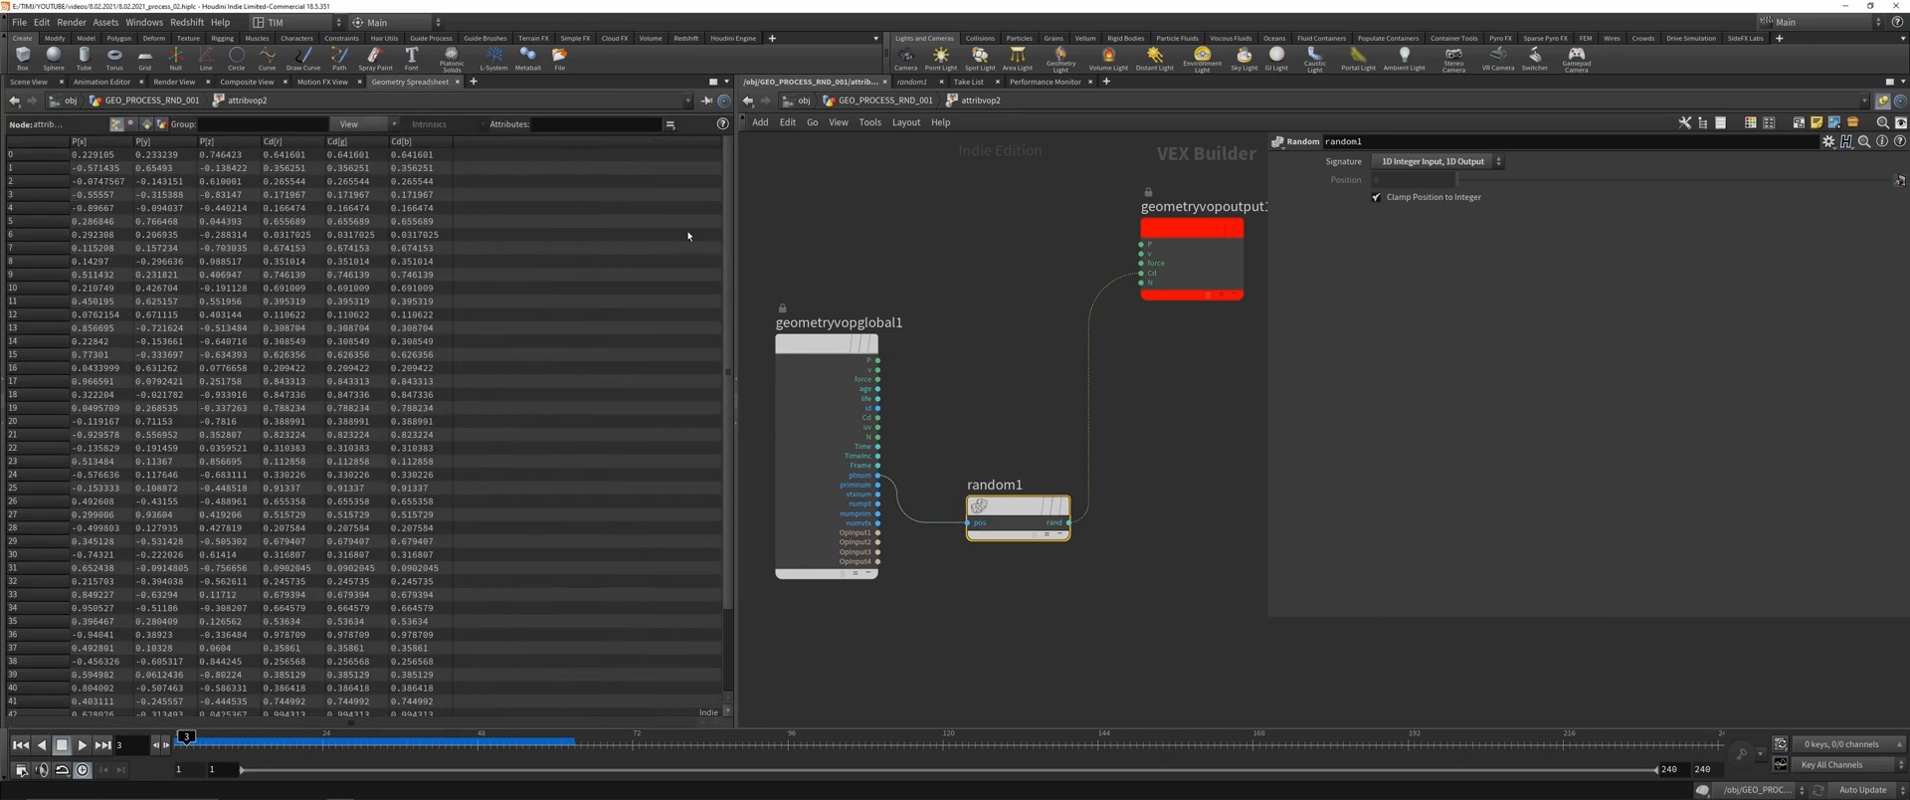
{"action": "left_click", "coordinate": [38, 83]}
- Disconnect the Random output from Cd and set the viewport point size to 3 pixels
{"action": "scroll", "coordinate": [1035, 331], "scroll_direction": "down", "scroll_amount": 2}
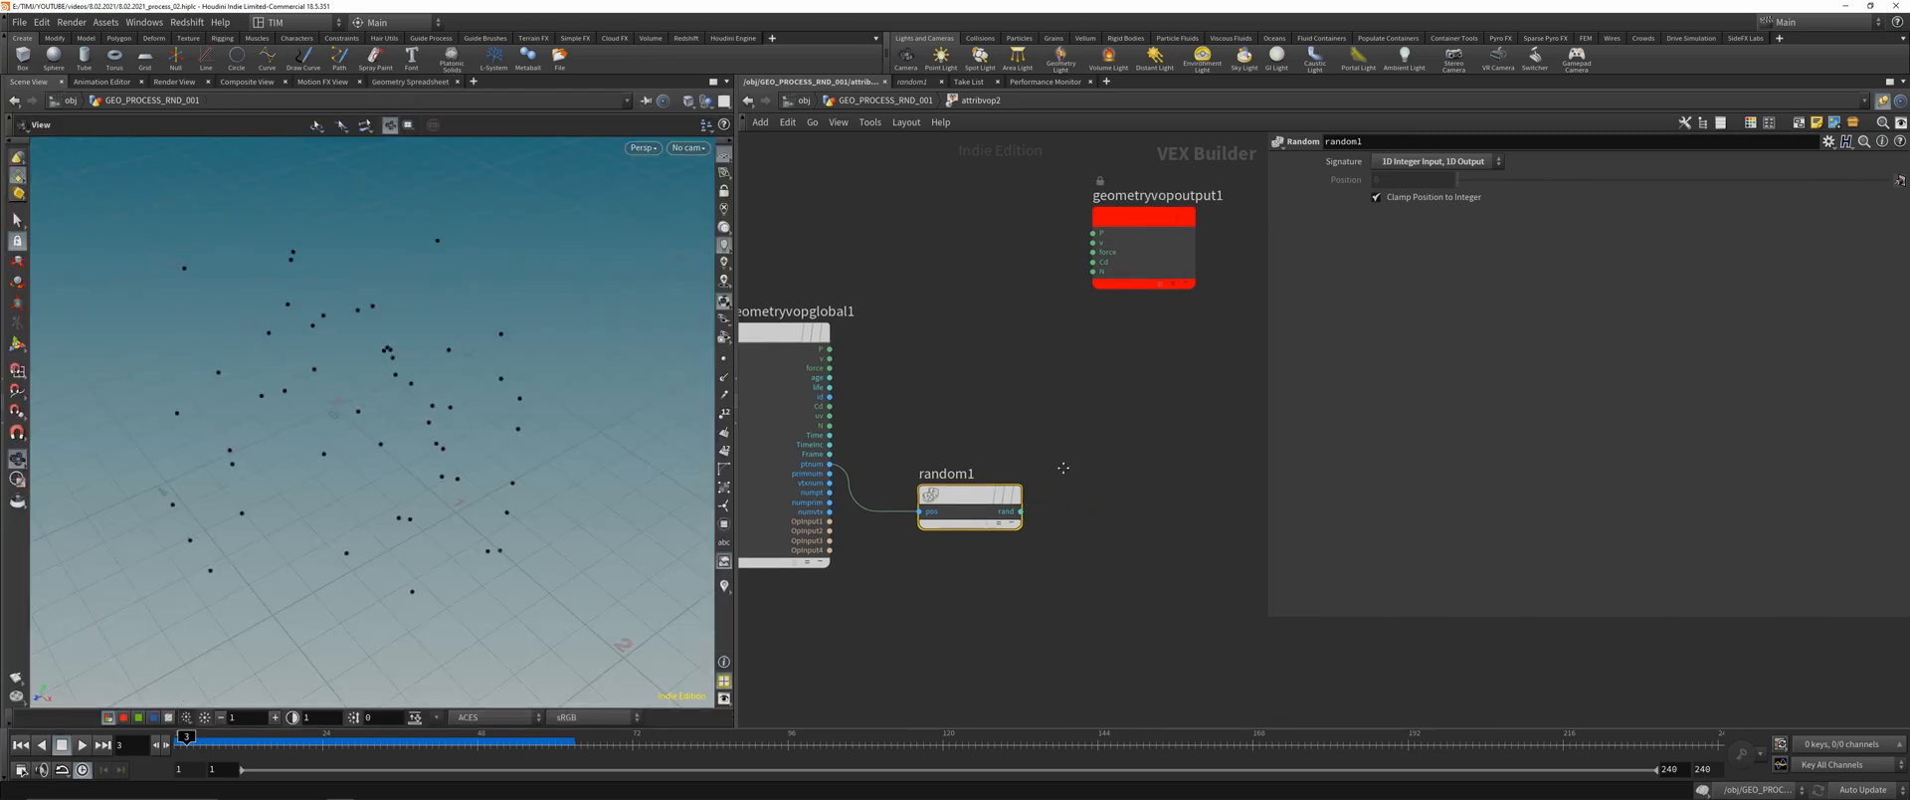
{"action": "type", "text": "d"}
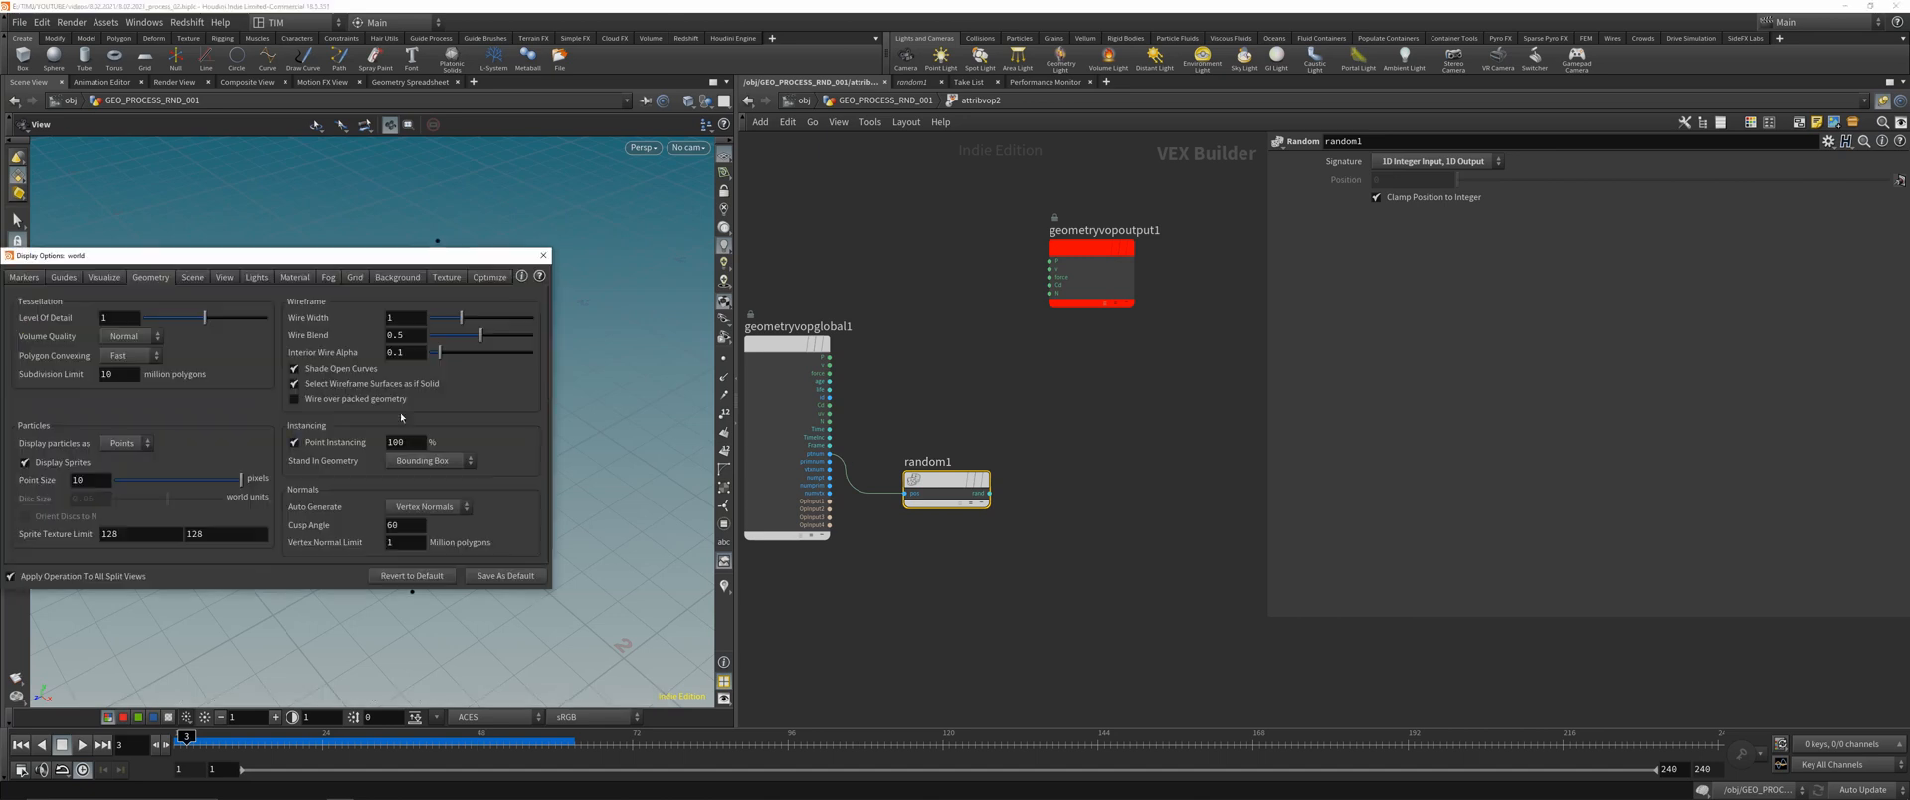
{"action": "type", "text": "3"}
{"action": "key", "text": "Return"}
{"action": "left_click", "coordinate": [543, 256]}
- Add a Fit Range node fed by the Random node's output and place it beside the Random node
{"action": "left_click", "coordinate": [989, 493]}
{"action": "key", "text": "Tab"}
{"action": "type", "text": "fir"}
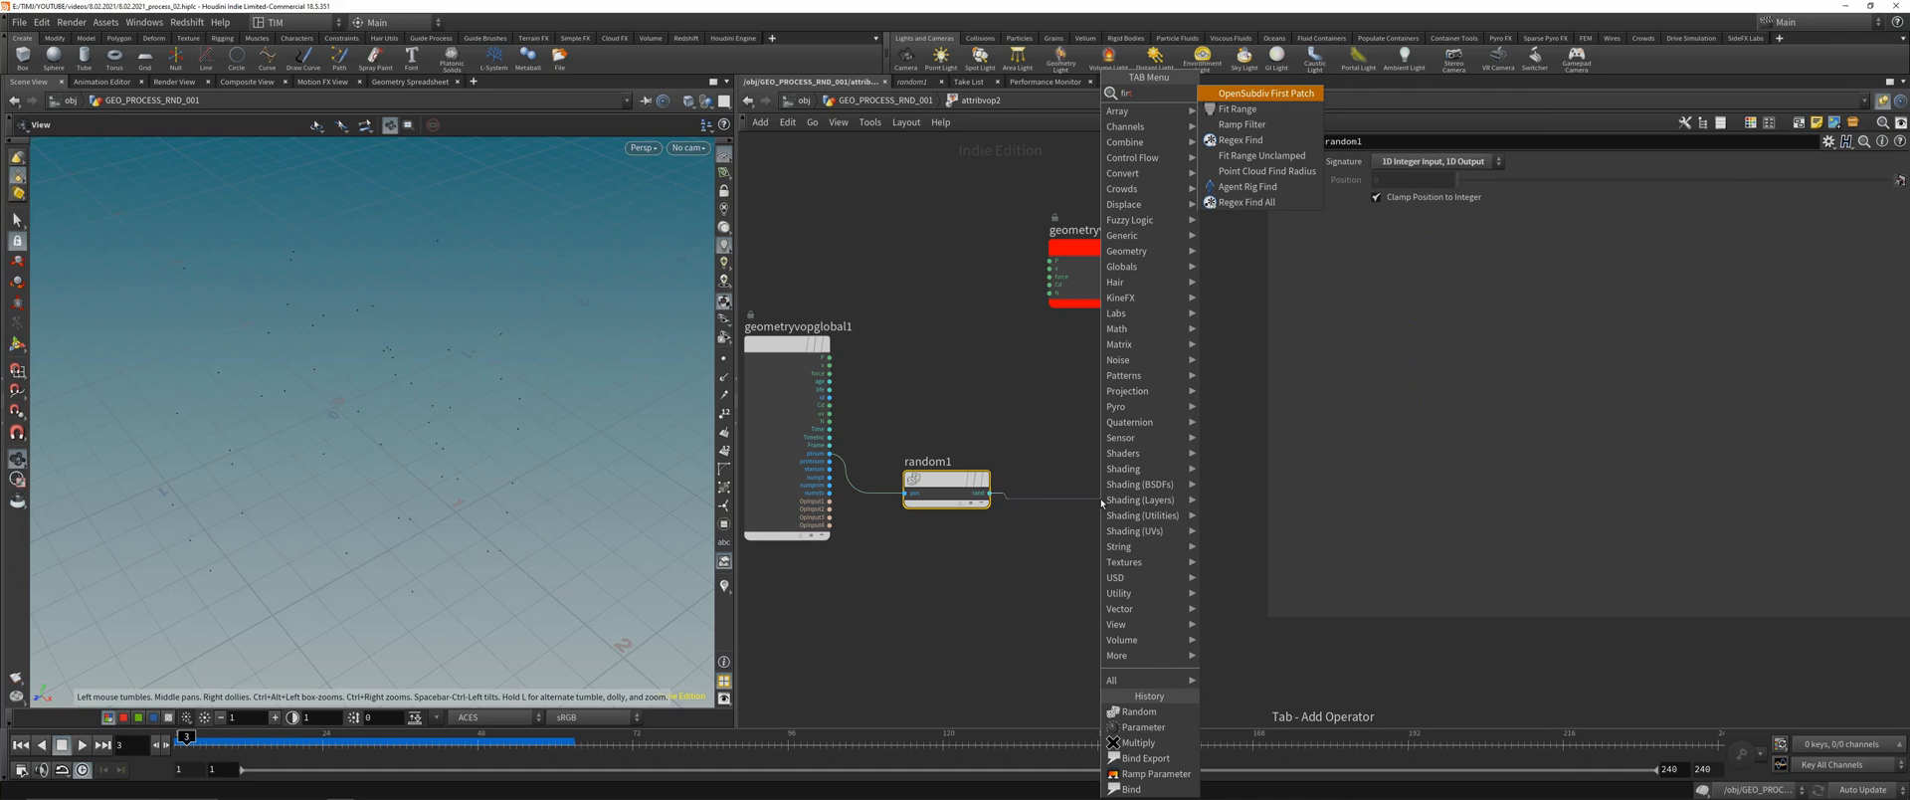
{"action": "key", "text": "Down"}
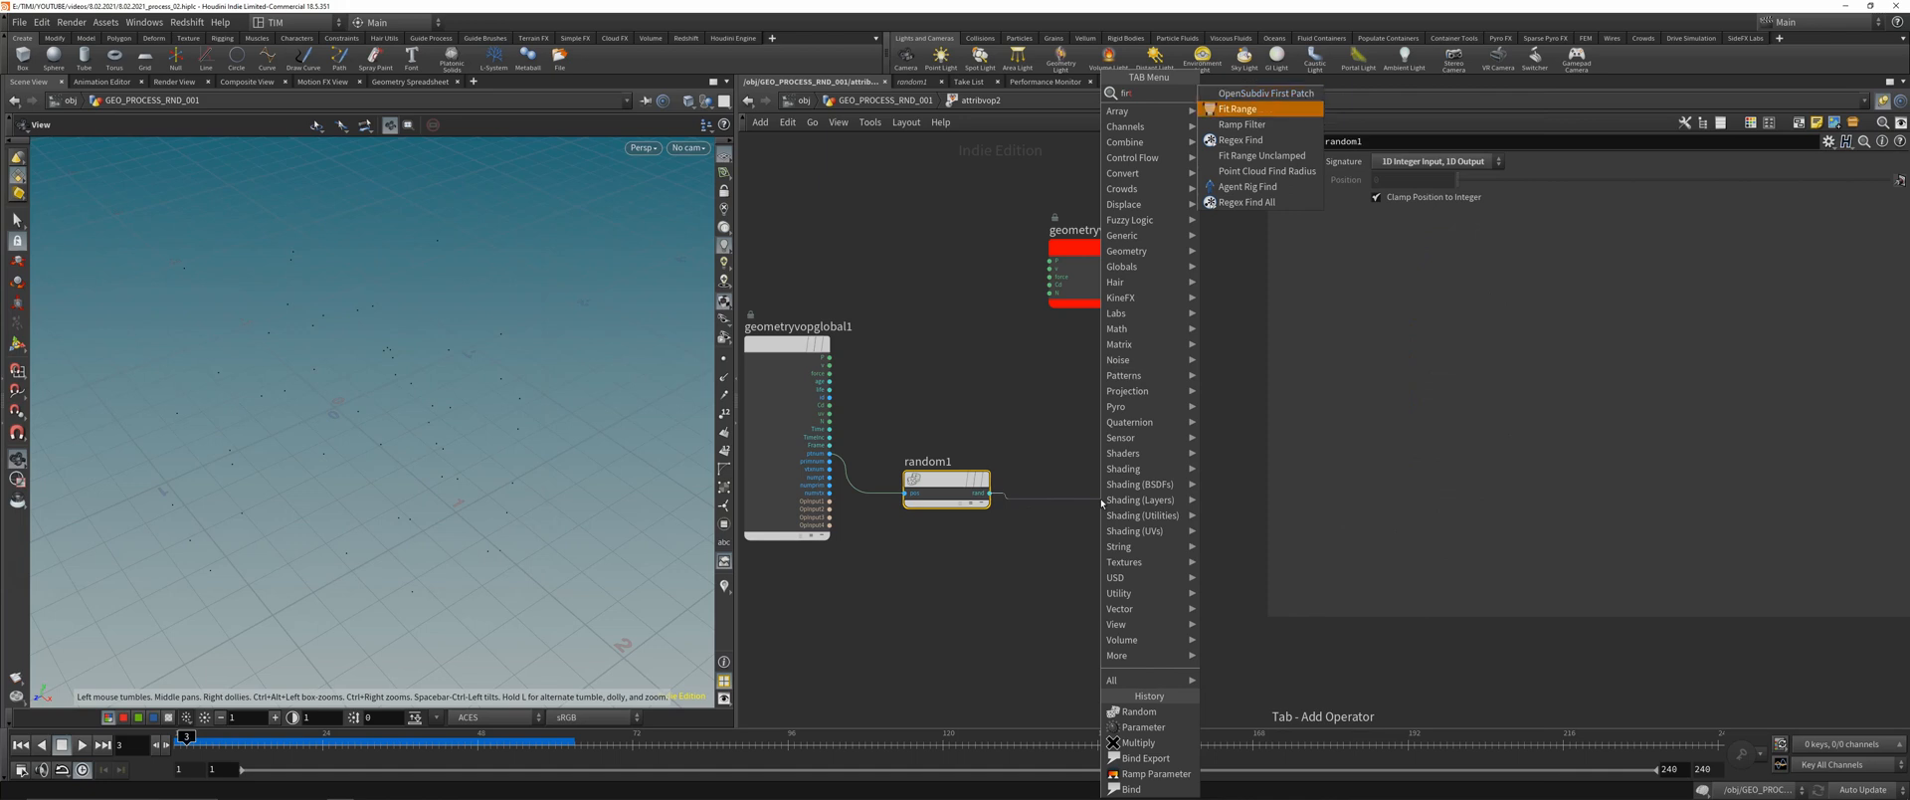
{"action": "key", "text": "BackSpace"}
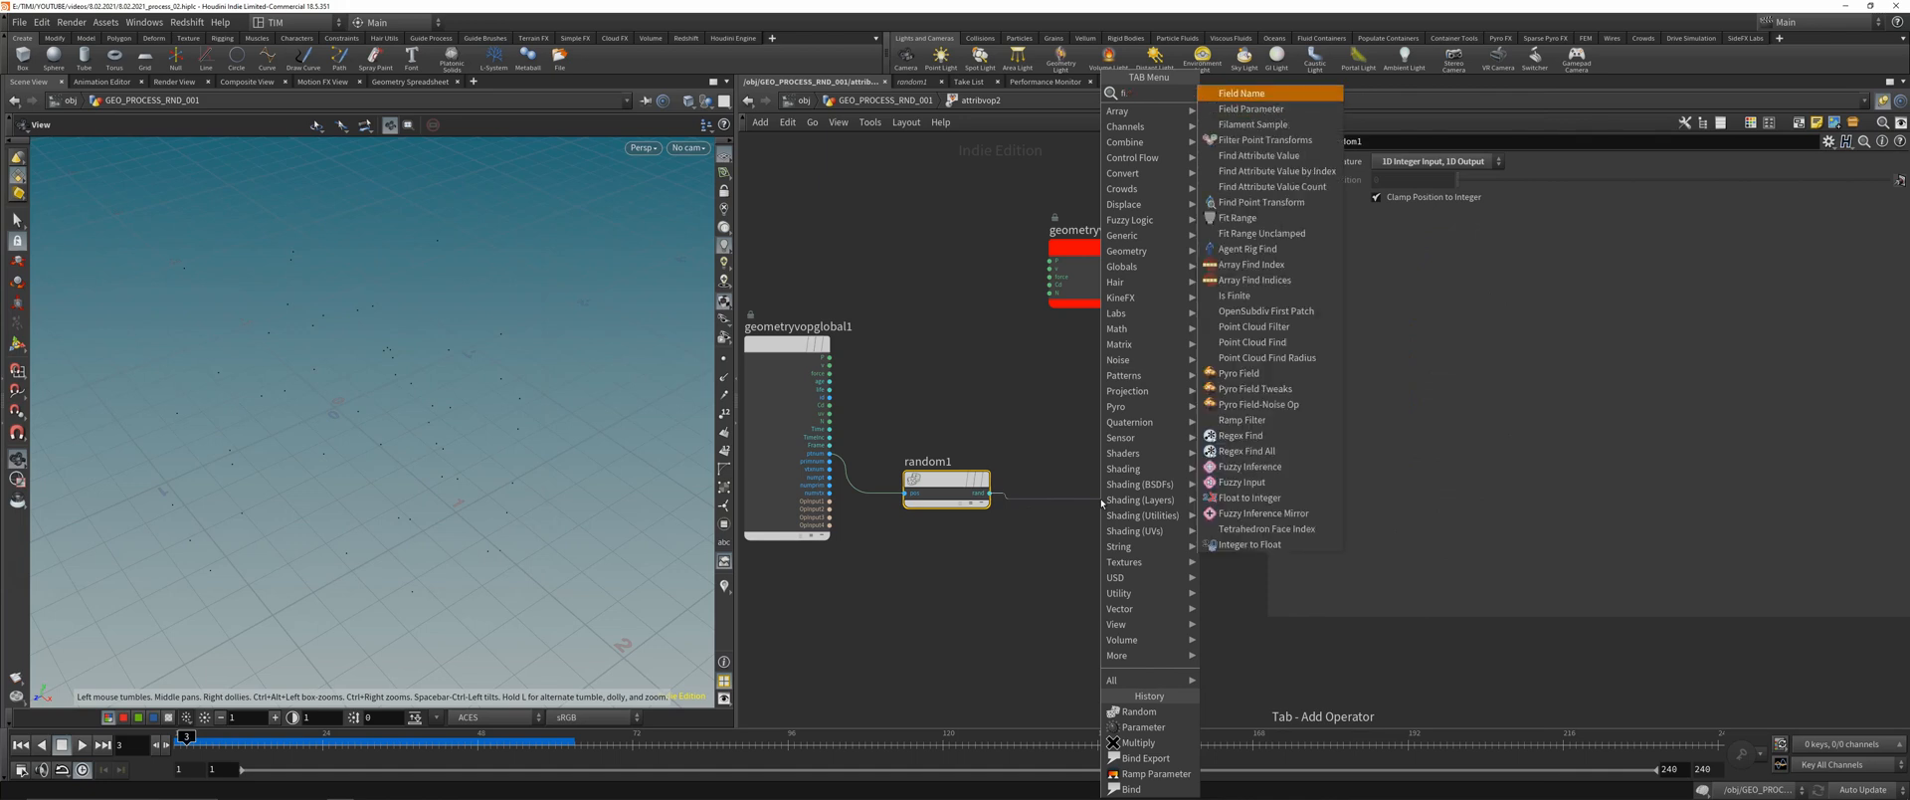
{"action": "key", "text": "Down"}
{"action": "key", "text": "Down"}
{"action": "key", "text": "Down"}
{"action": "key", "text": "Down"}
{"action": "key", "text": "Down"}
{"action": "key", "text": "Down"}
{"action": "key", "text": "Down"}
{"action": "key", "text": "Down"}
{"action": "key", "text": "Return"}
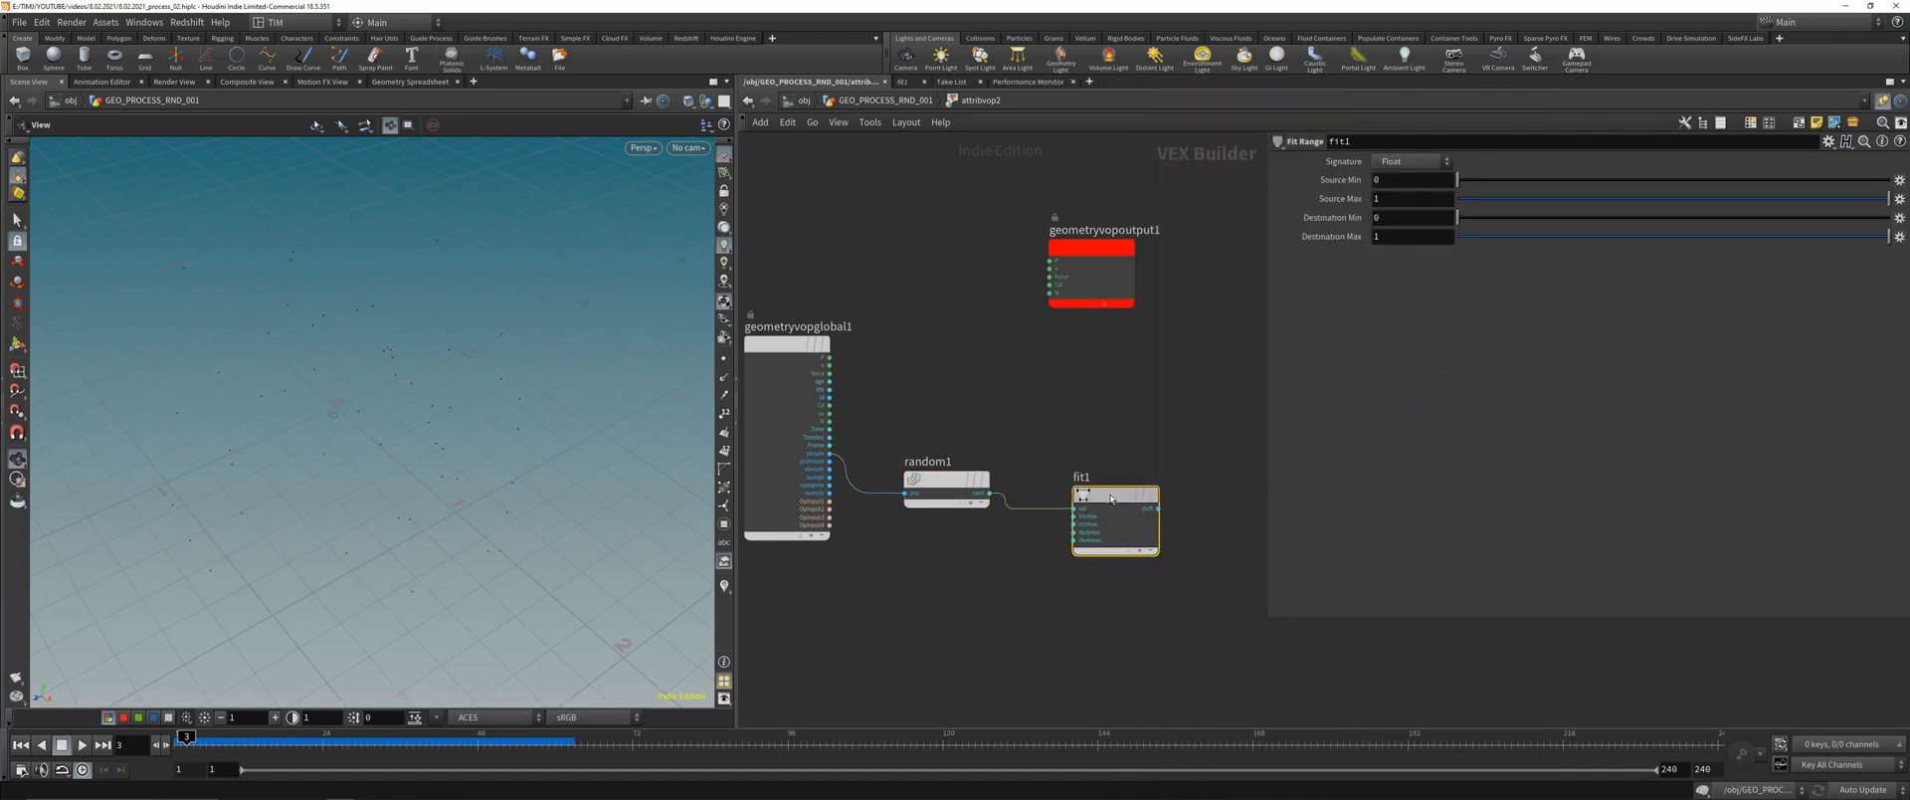
{"action": "left_click", "coordinate": [1114, 502]}
- Save the scene file and move the Random node closer to the Fit Range node
{"action": "left_click", "coordinate": [1390, 217]}
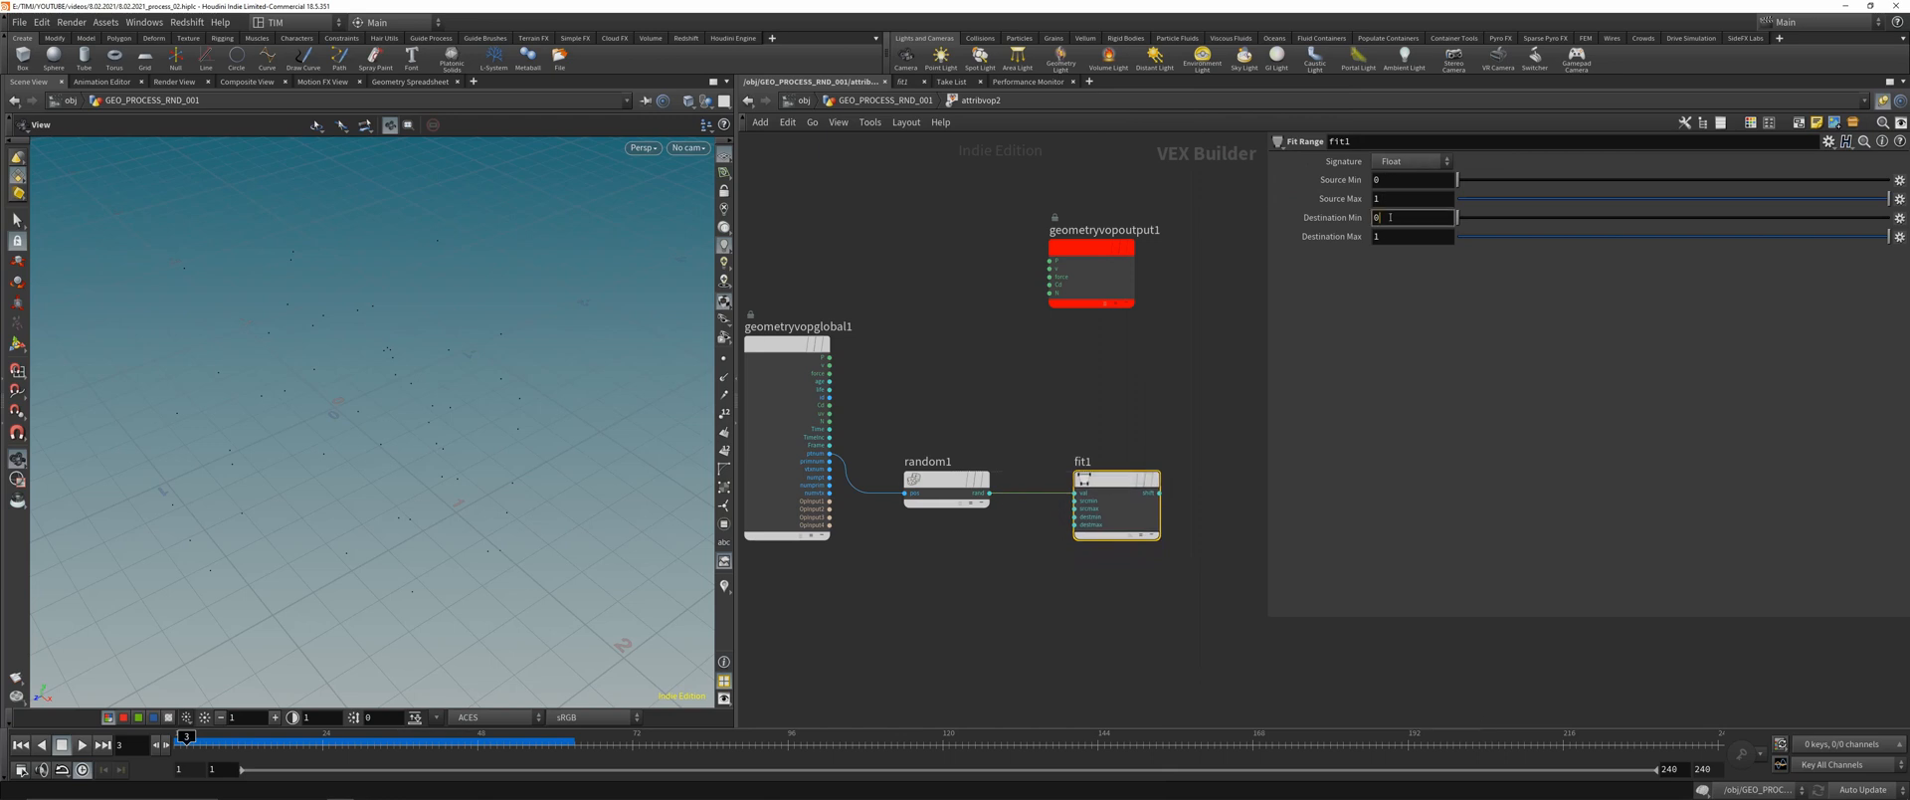
{"action": "left_click", "coordinate": [1343, 281]}
{"action": "middle_click_drag", "start_coordinate": [1121, 397], "coordinate": [1129, 375]}
{"action": "key", "text": "ctrl+s"}
{"action": "left_click_drag", "start_coordinate": [930, 449], "coordinate": [960, 448]}
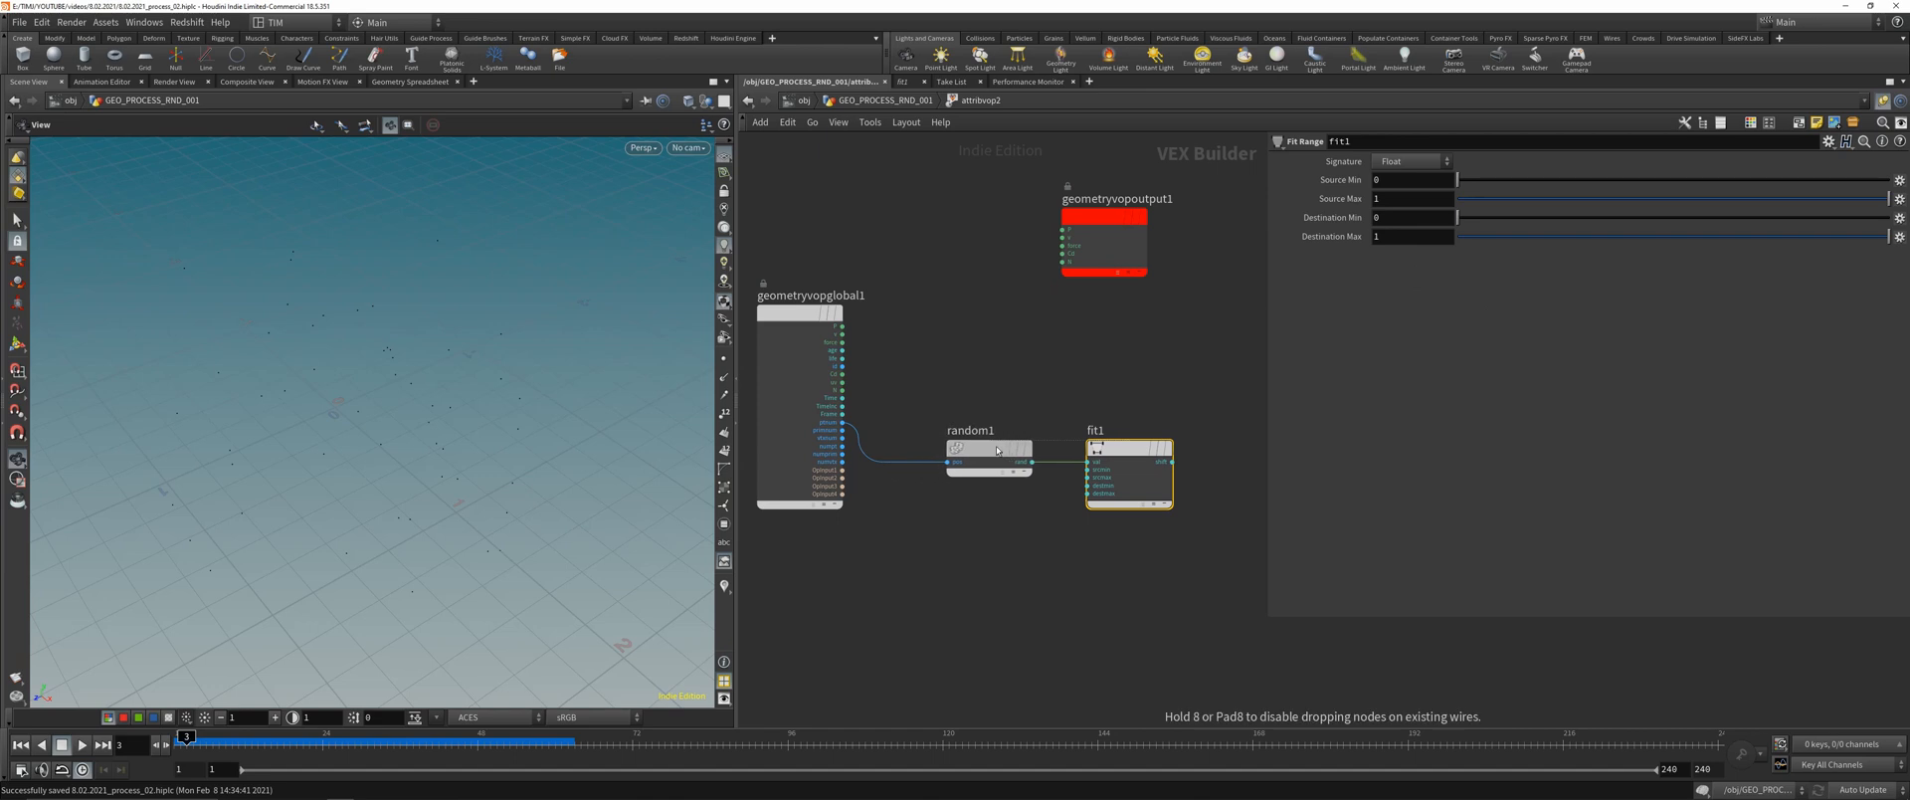
- Promote the Fit Range node's Destination Min and Destination Max to parameters
{"action": "right_click", "coordinate": [1900, 217]}
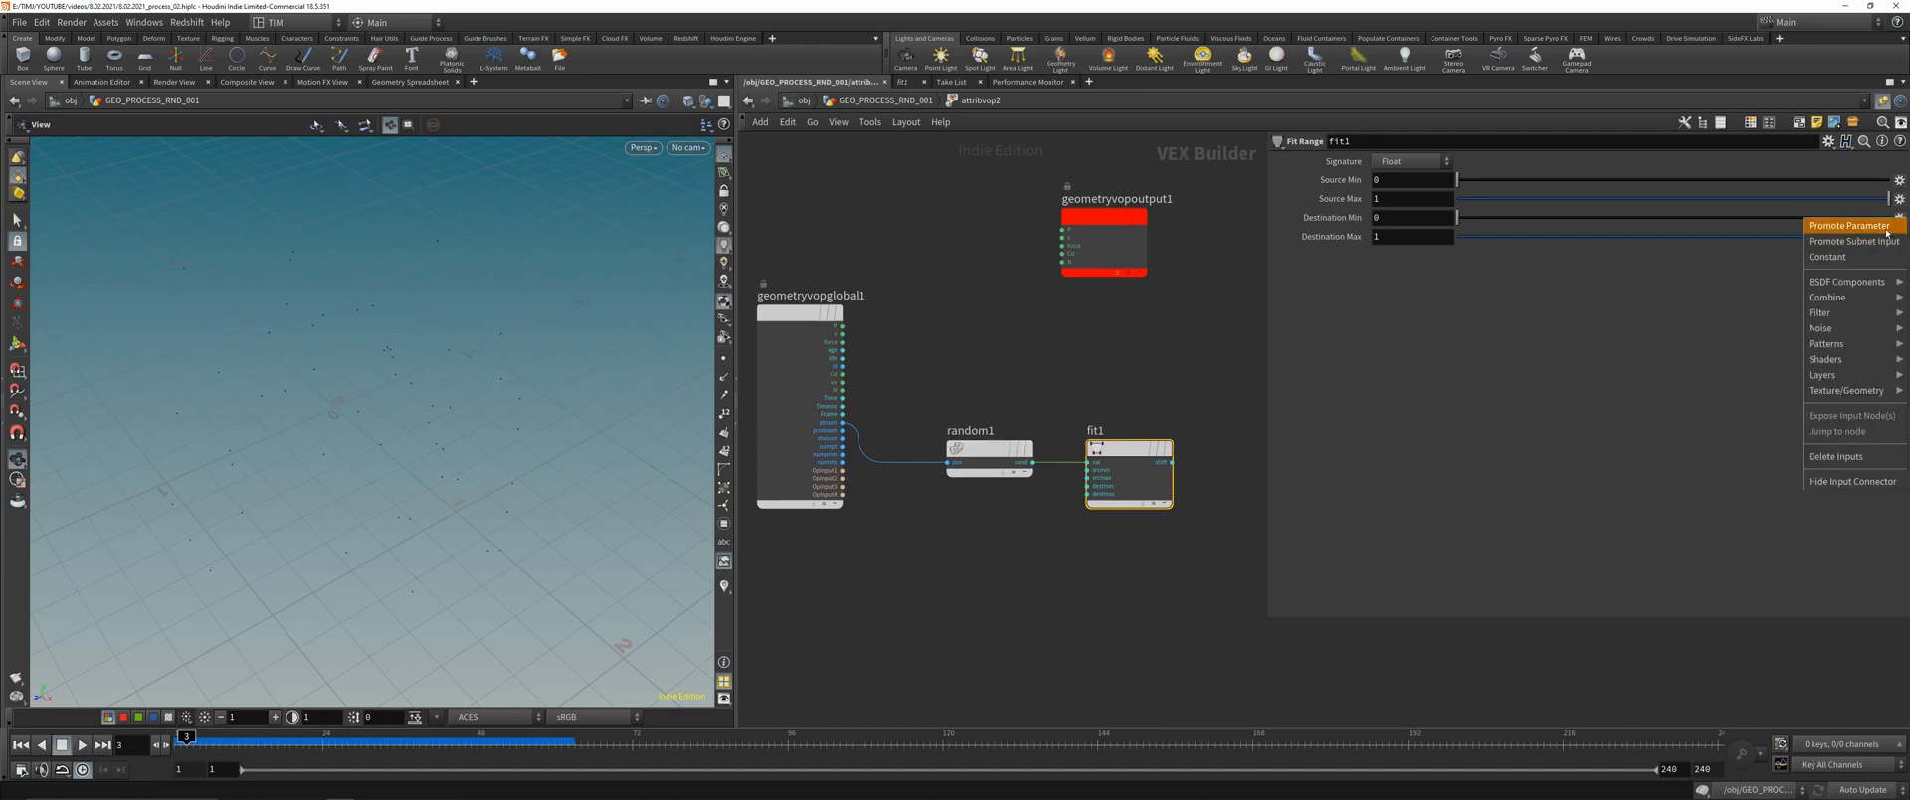
{"action": "left_click", "coordinate": [1851, 225]}
{"action": "right_click", "coordinate": [1899, 235]}
{"action": "left_click", "coordinate": [1853, 245]}
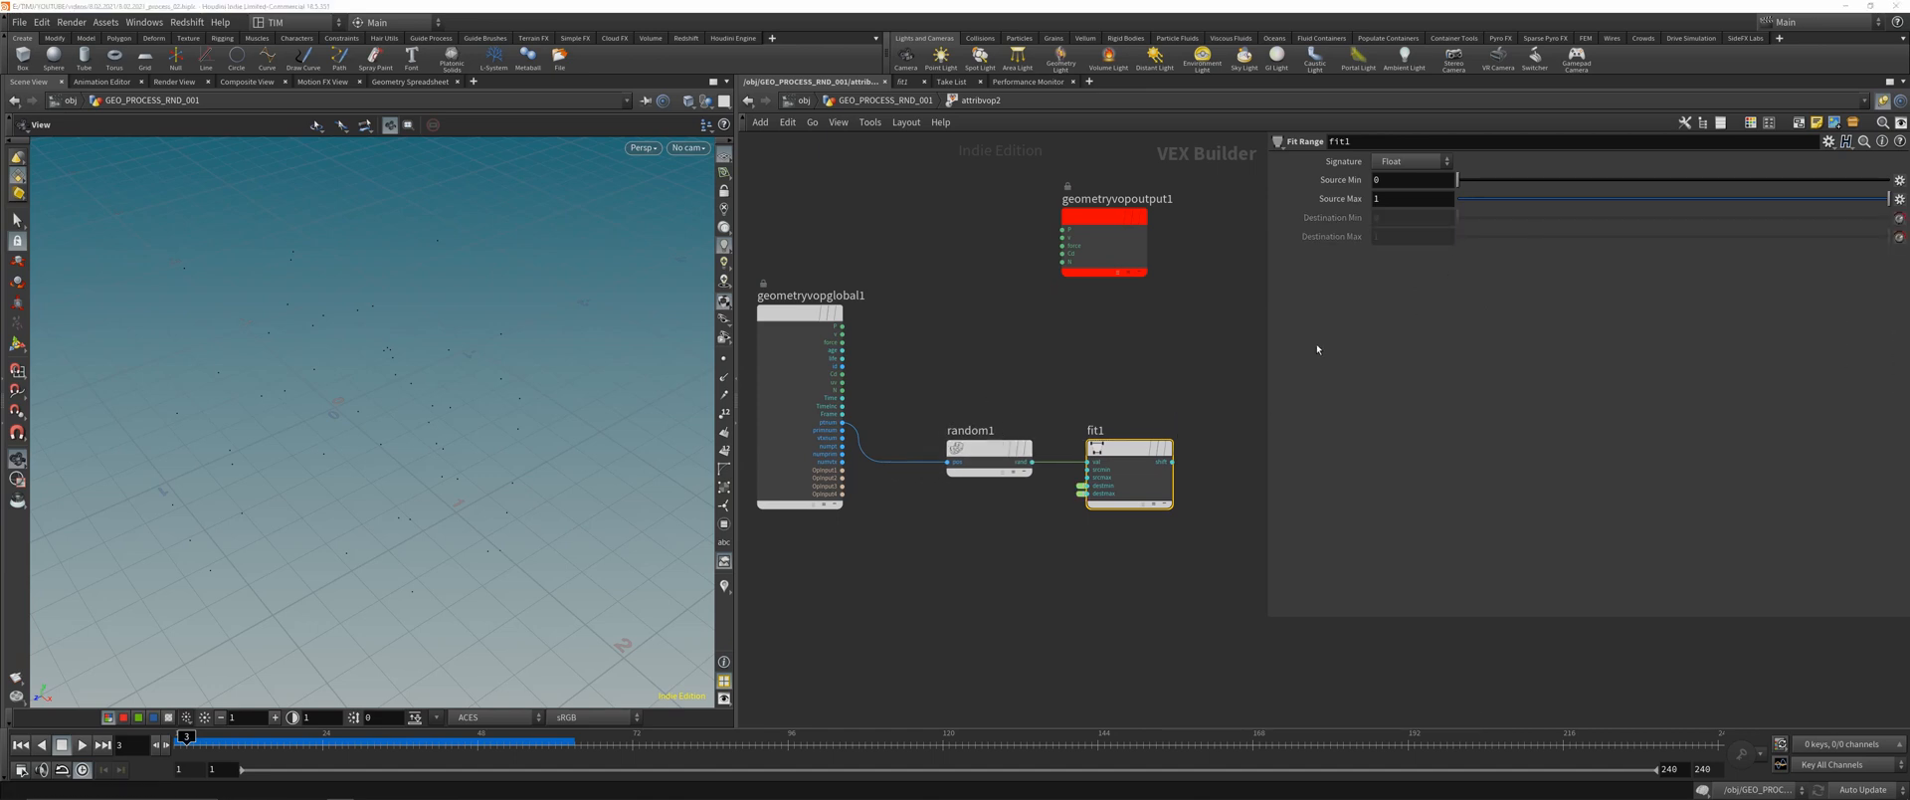
- Shorten the labels of the promoted destination parameters to Min for destmin and Max for destmax
{"action": "left_click", "coordinate": [1082, 485]}
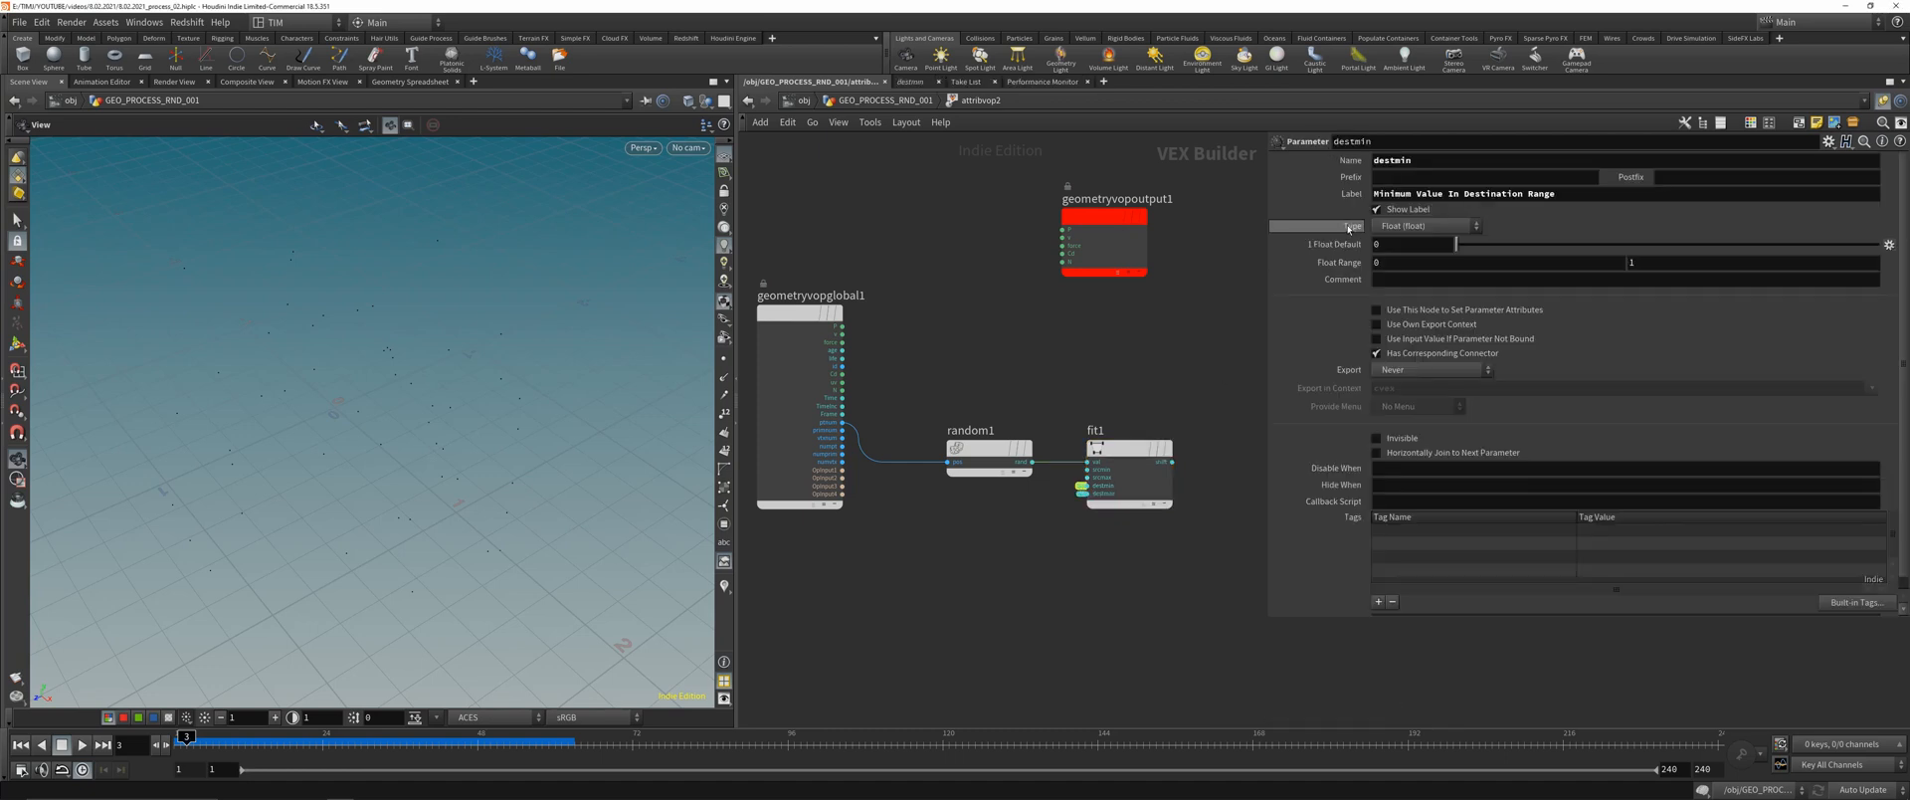
{"action": "left_click_drag", "start_coordinate": [1568, 194], "coordinate": [1372, 194]}
{"action": "left_click", "coordinate": [1566, 194]}
{"action": "left_click_drag", "start_coordinate": [1566, 194], "coordinate": [1390, 194]}
{"action": "key", "text": "BackSpace"}
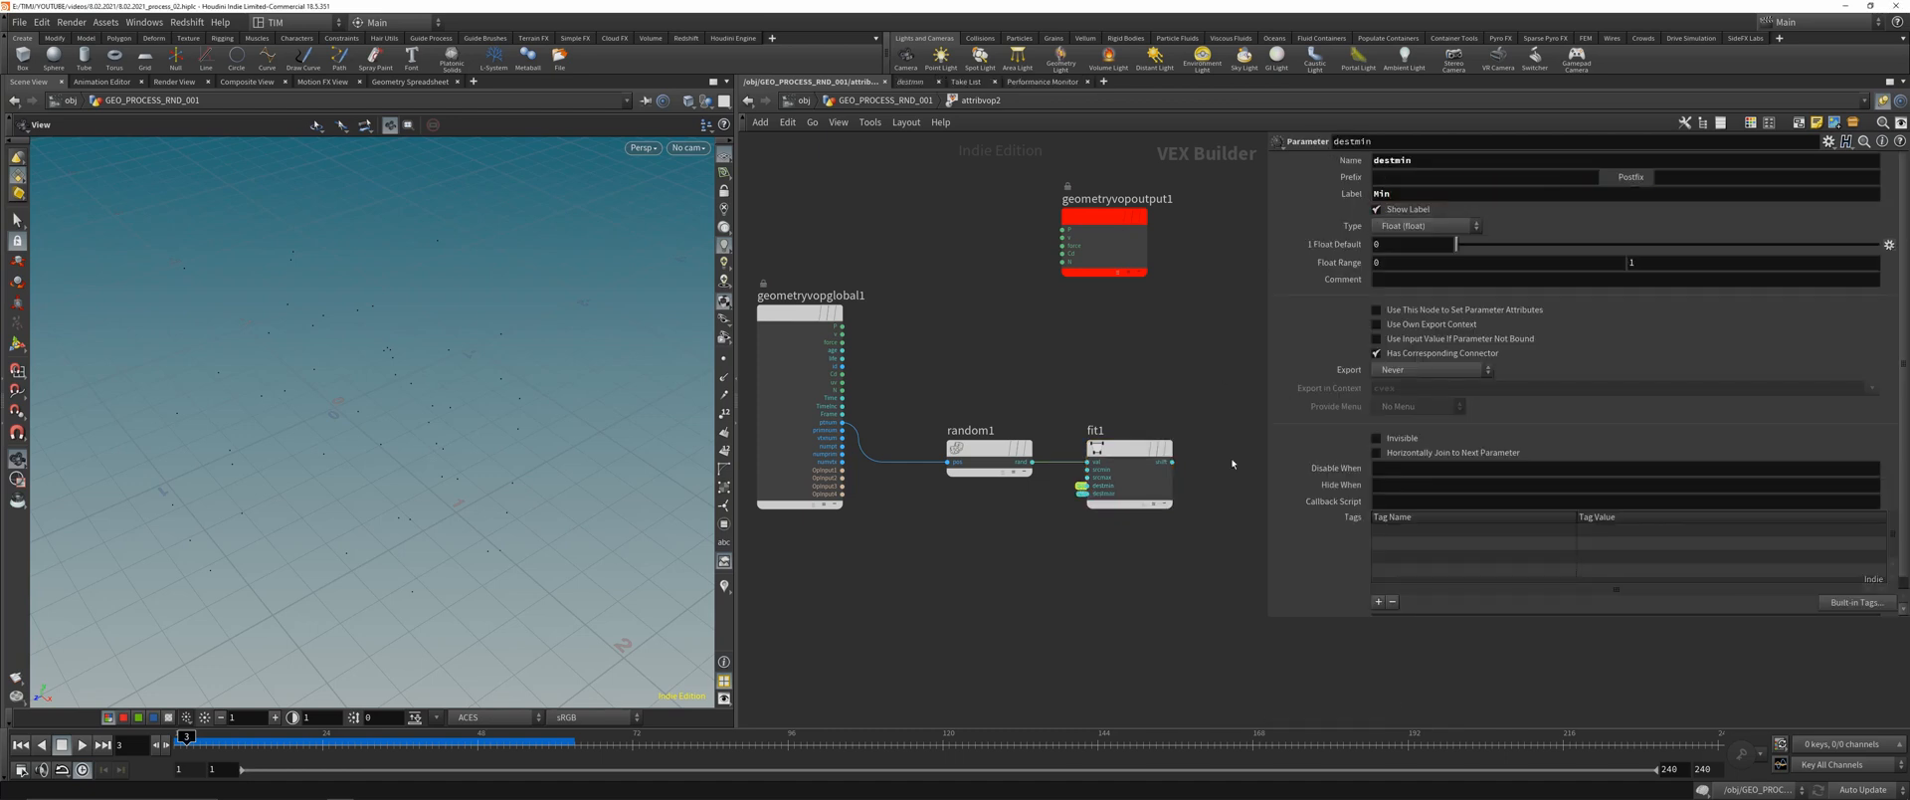
{"action": "left_click", "coordinate": [1085, 494]}
{"action": "left_click_drag", "start_coordinate": [1594, 194], "coordinate": [1388, 194]}
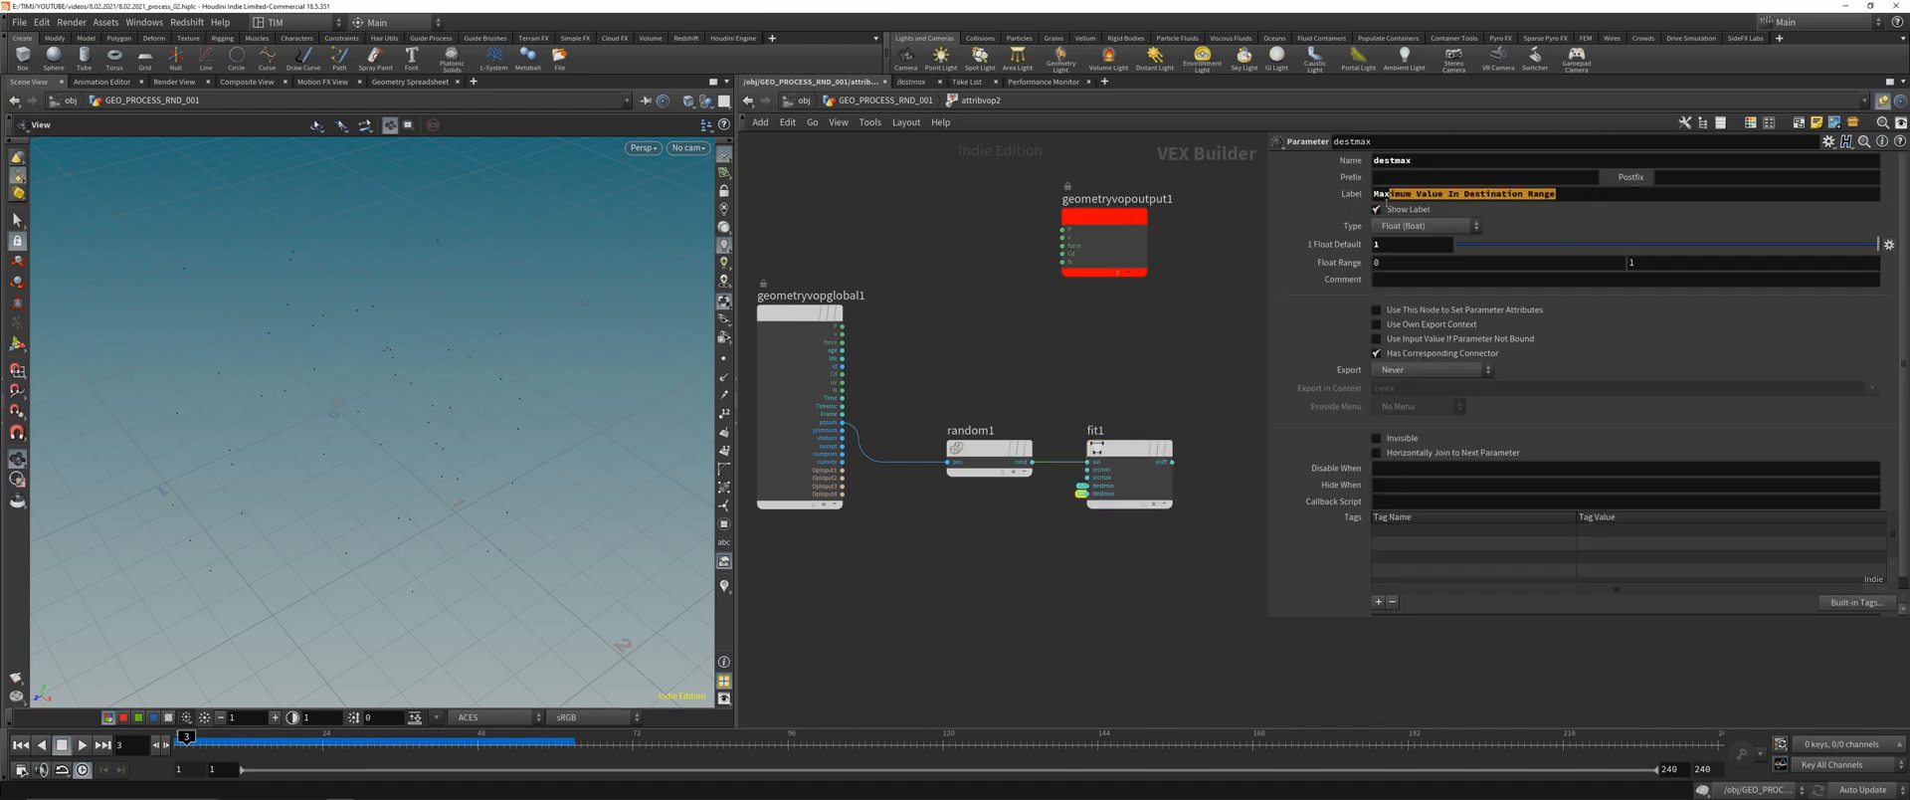
{"action": "key", "text": "BackSpace"}
- Wire the Fit Range output into a new Bind Export node and name its attribute pscale
{"action": "middle_click_drag", "start_coordinate": [1199, 434], "coordinate": [1158, 422]}
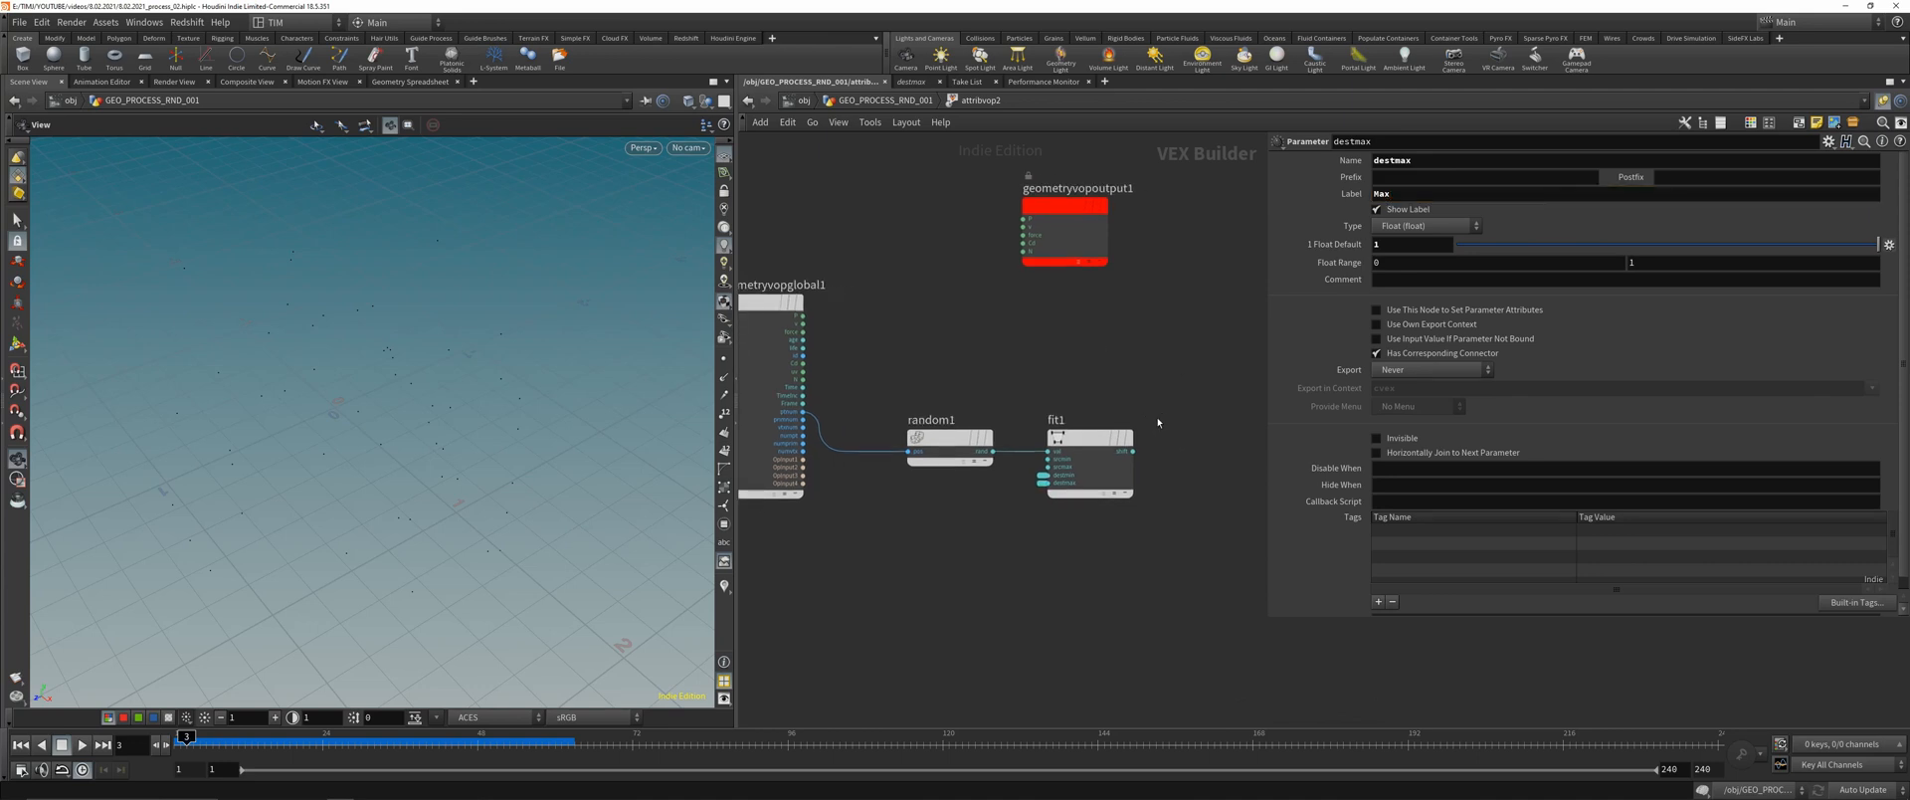
{"action": "left_click", "coordinate": [1133, 451]}
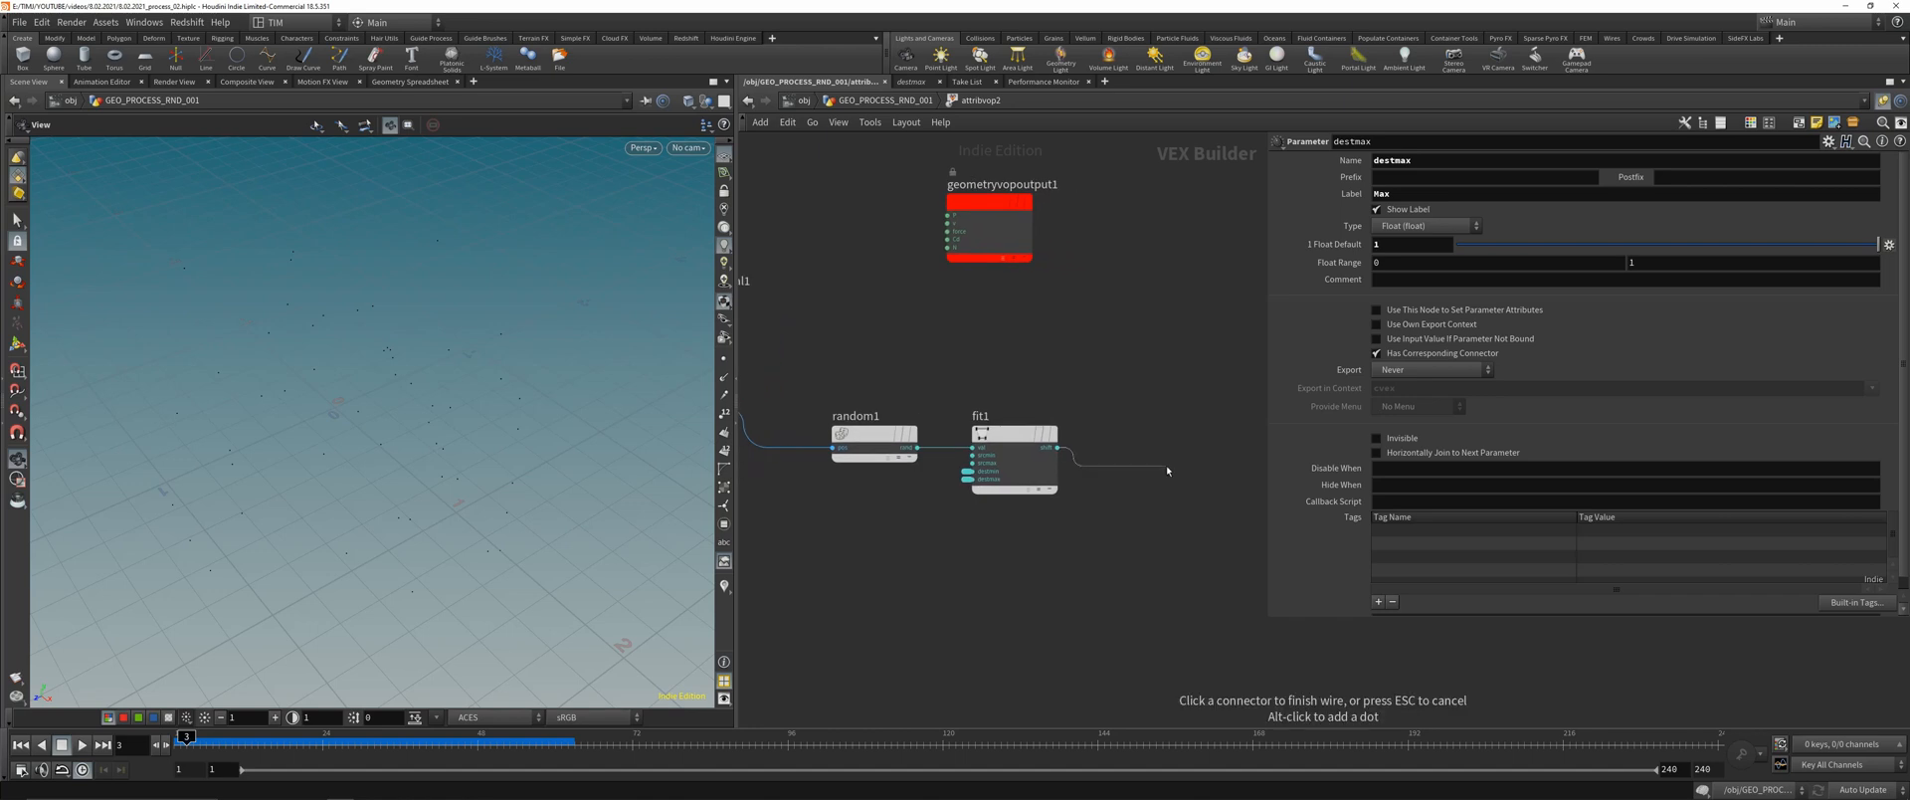
{"action": "key", "text": "Tab"}
{"action": "type", "text": "bin"}
{"action": "key", "text": "Return"}
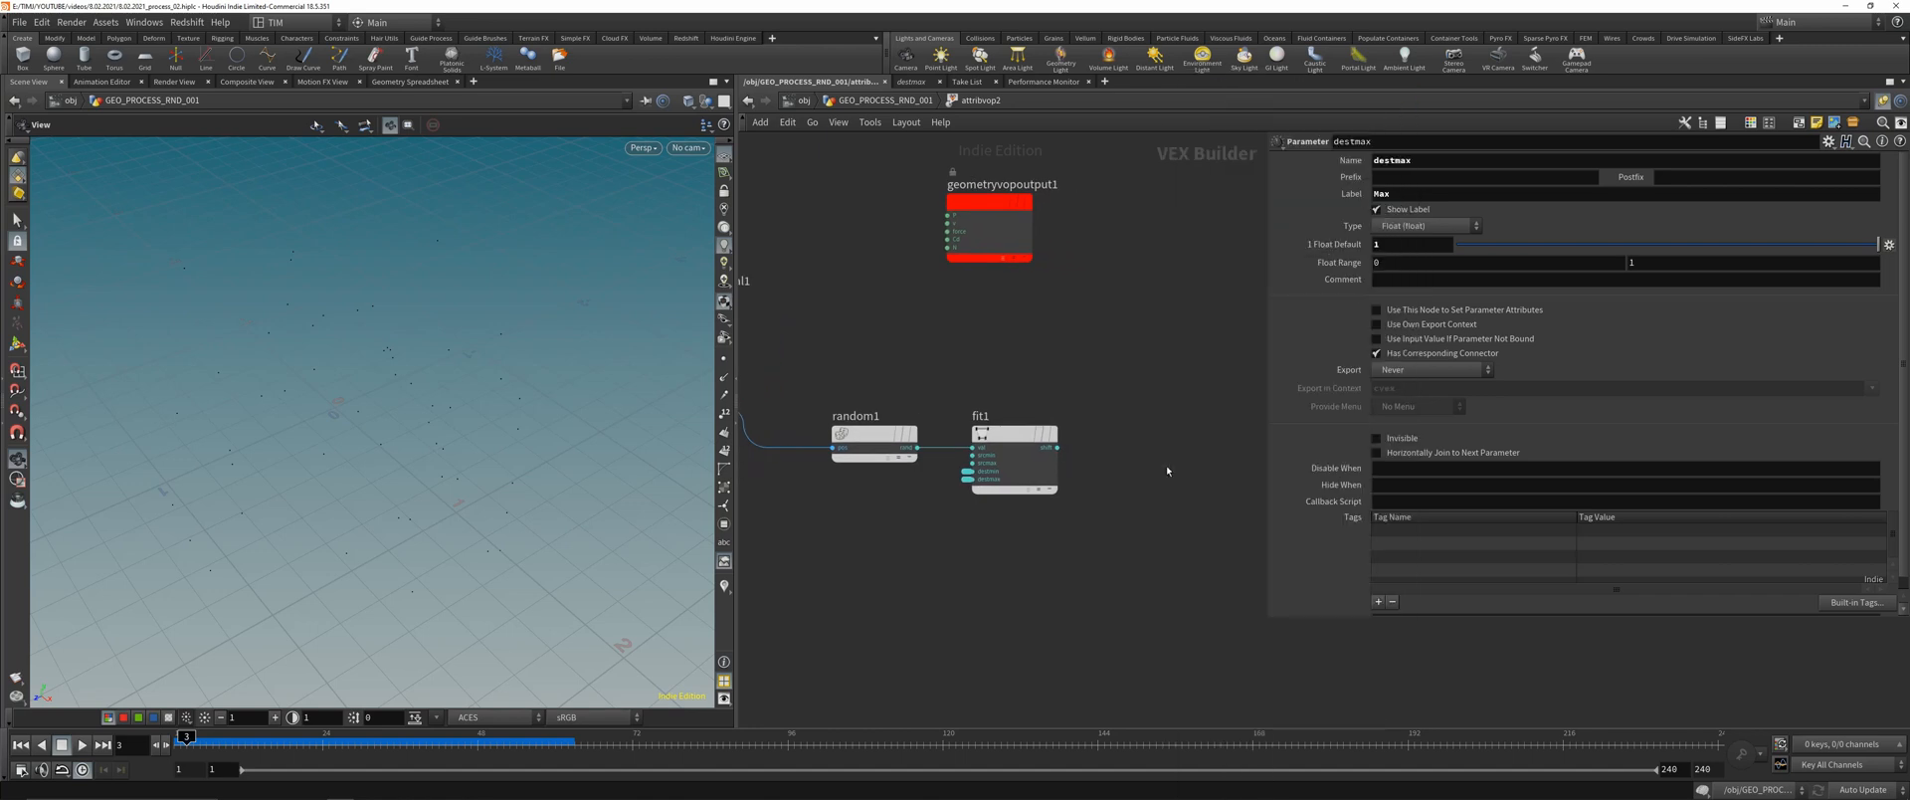
{"action": "left_click", "coordinate": [1210, 443]}
{"action": "left_click", "coordinate": [1422, 160]}
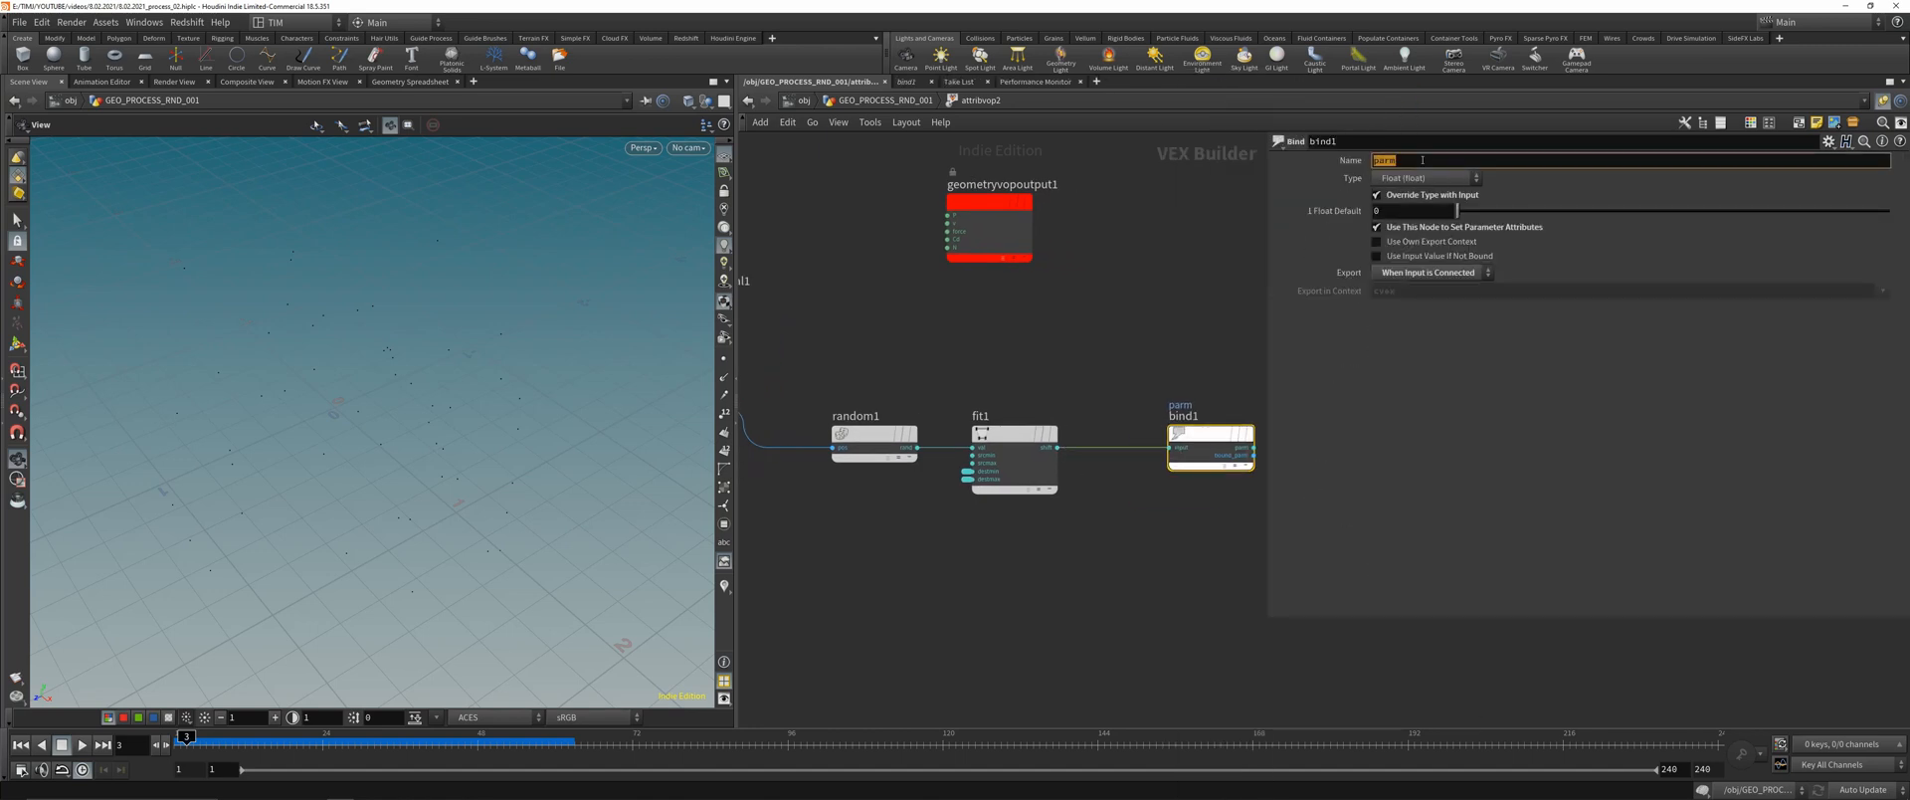
{"action": "type", "text": "pscale"}
{"action": "key", "text": "Return"}
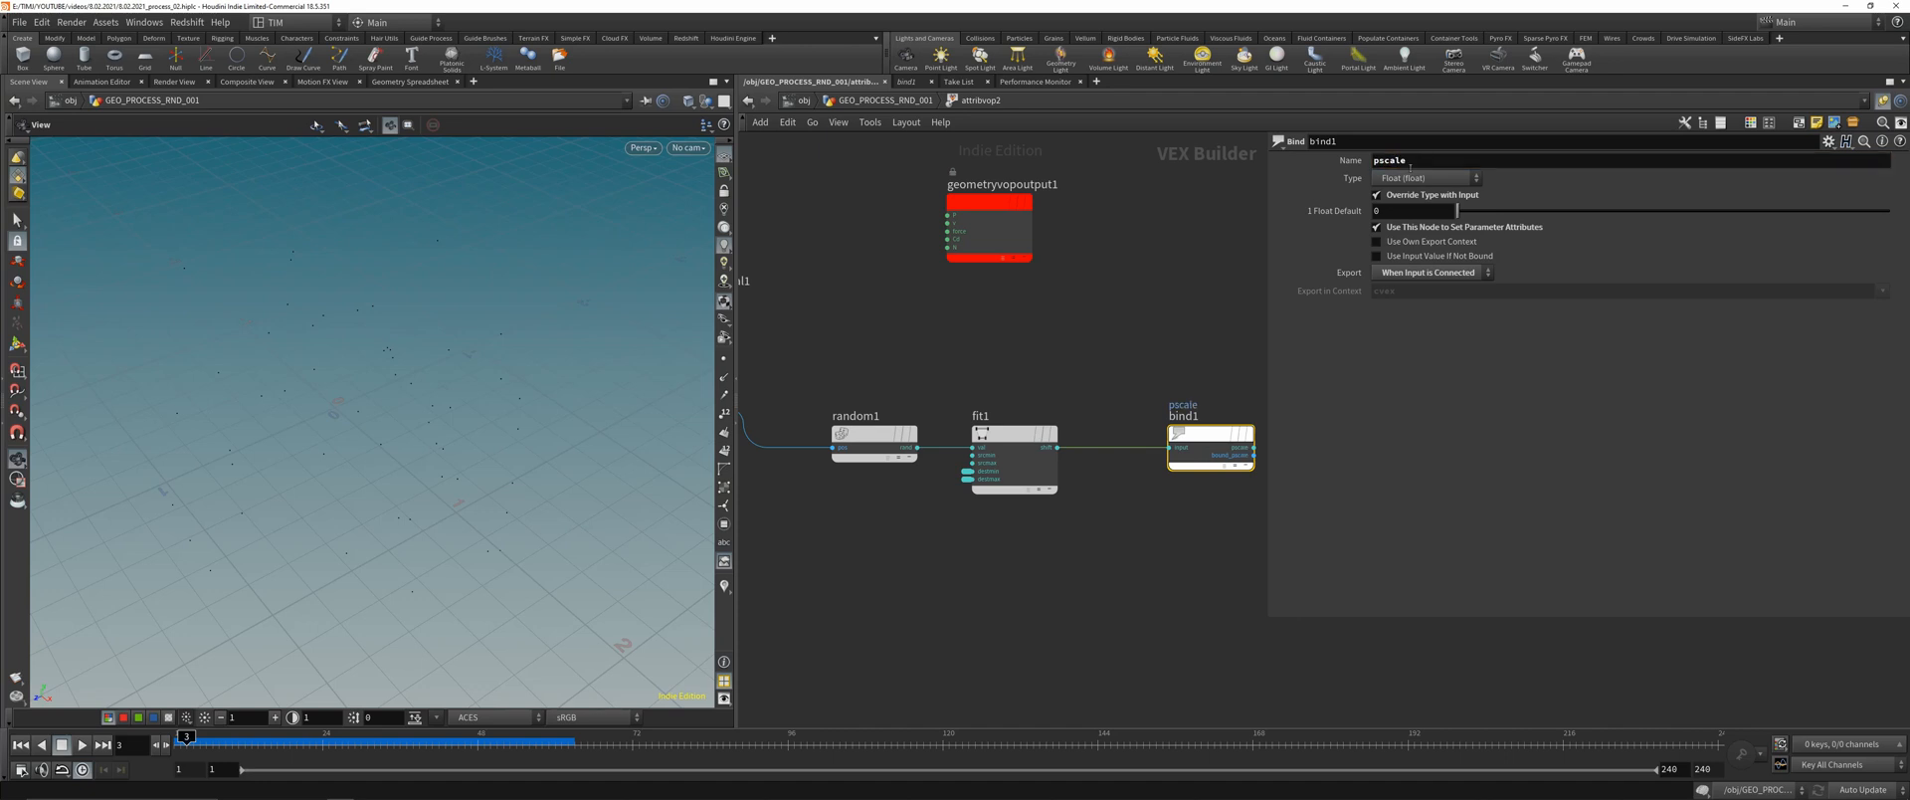
- Insert a Multiply node on the wire between the Fit Range node and the pscale Bind Export node
{"action": "left_click", "coordinate": [1164, 490]}
{"action": "key", "text": "Tab"}
{"action": "type", "text": "mnui"}
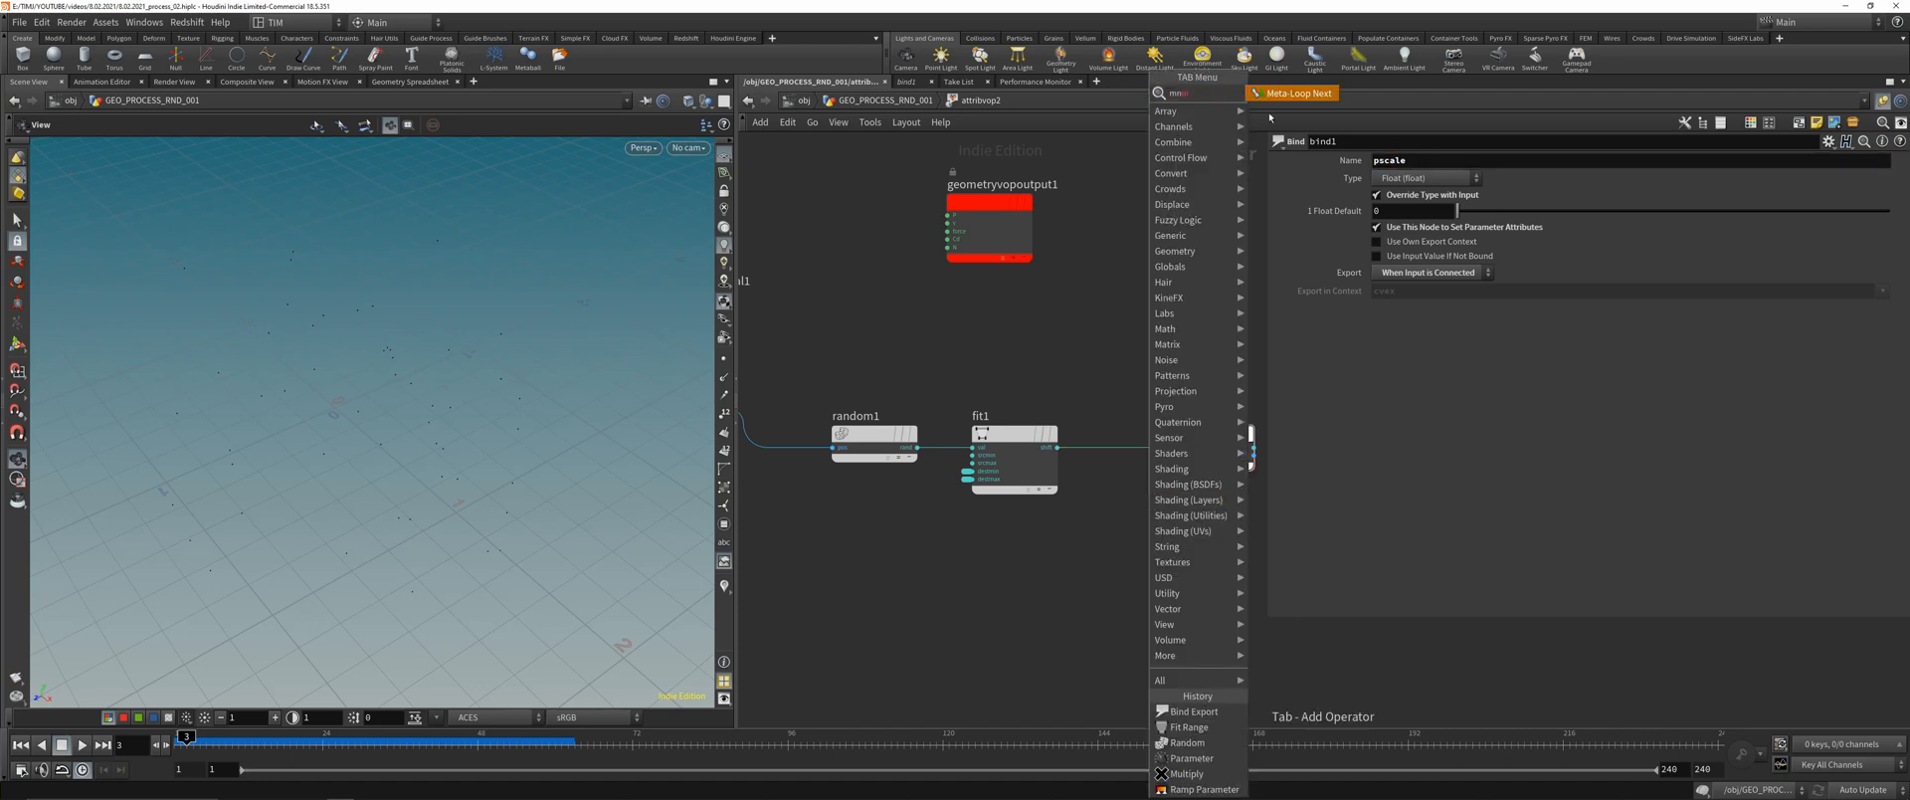
{"action": "key", "text": "Escape"}
{"action": "key", "text": "Tab"}
{"action": "type", "text": "mul"}
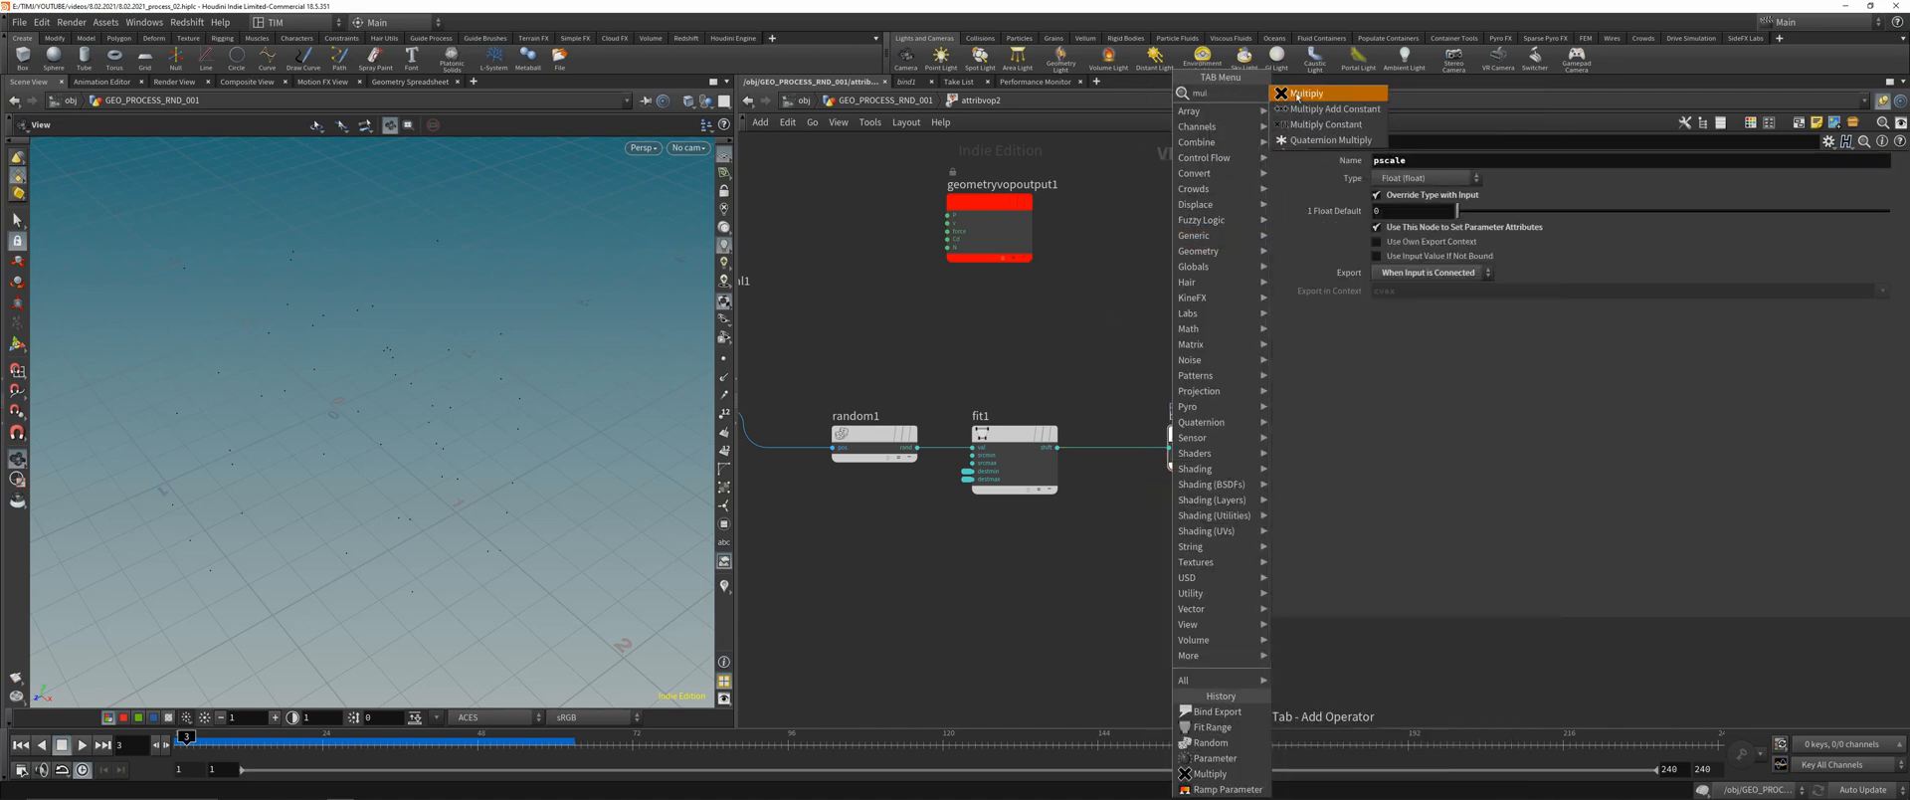
{"action": "left_click", "coordinate": [1294, 94]}
{"action": "left_click", "coordinate": [1128, 479]}
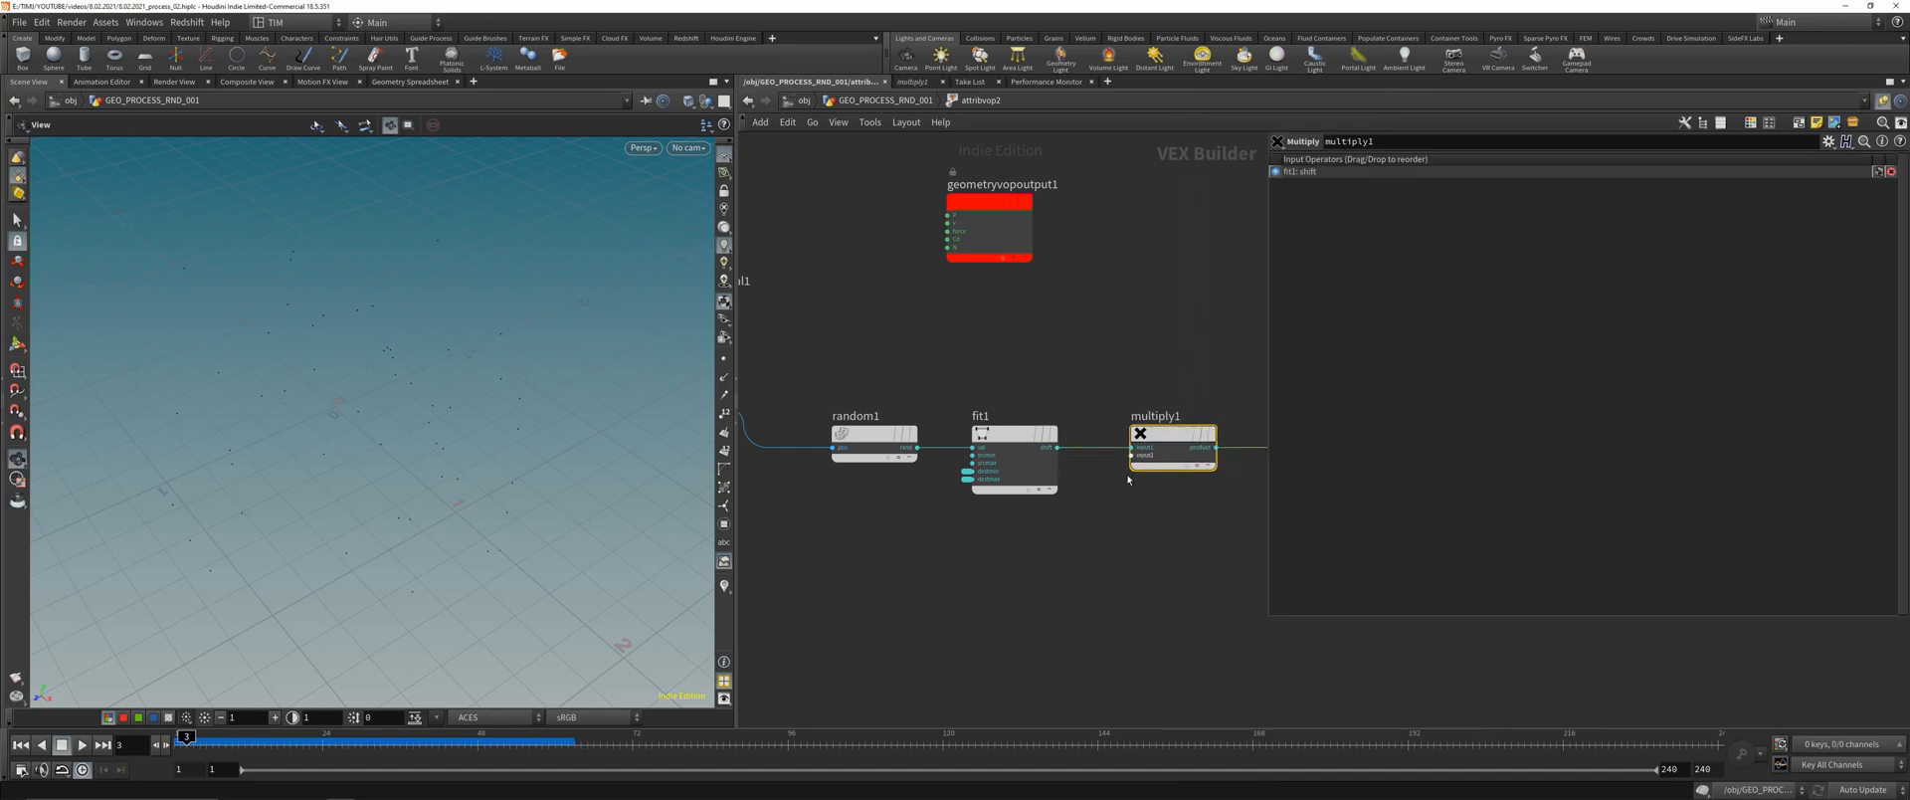
- Feed the Multiply node's second input from a new float Parameter node labelled Overall Scale
{"action": "left_click", "coordinate": [1132, 455]}
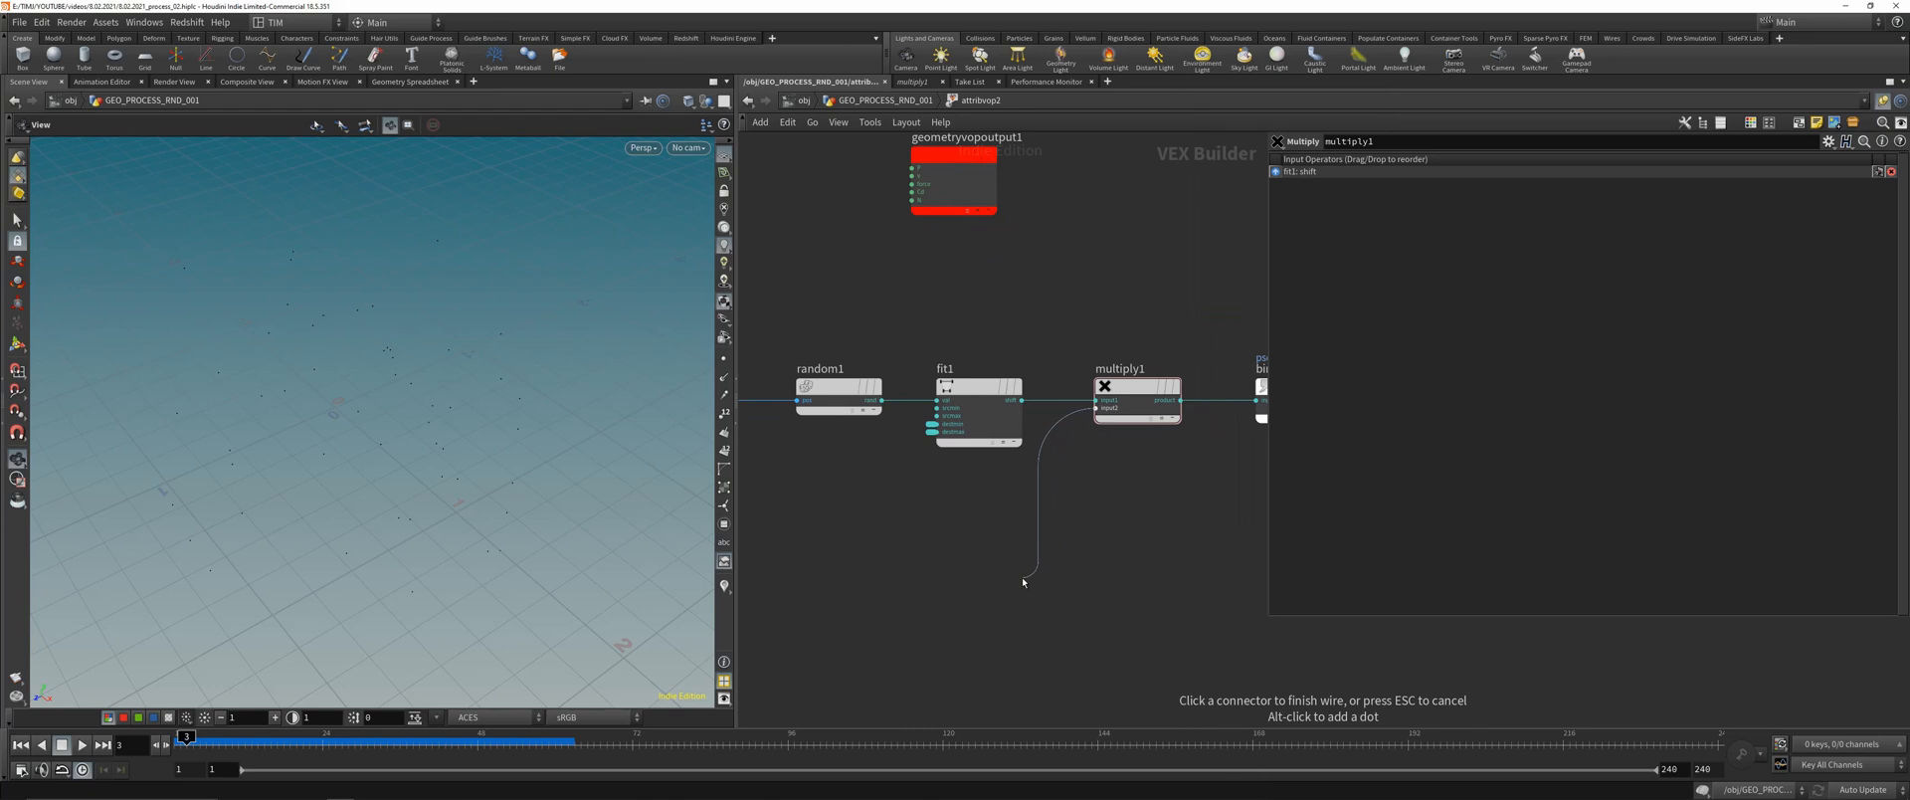
{"action": "key", "text": "Tab"}
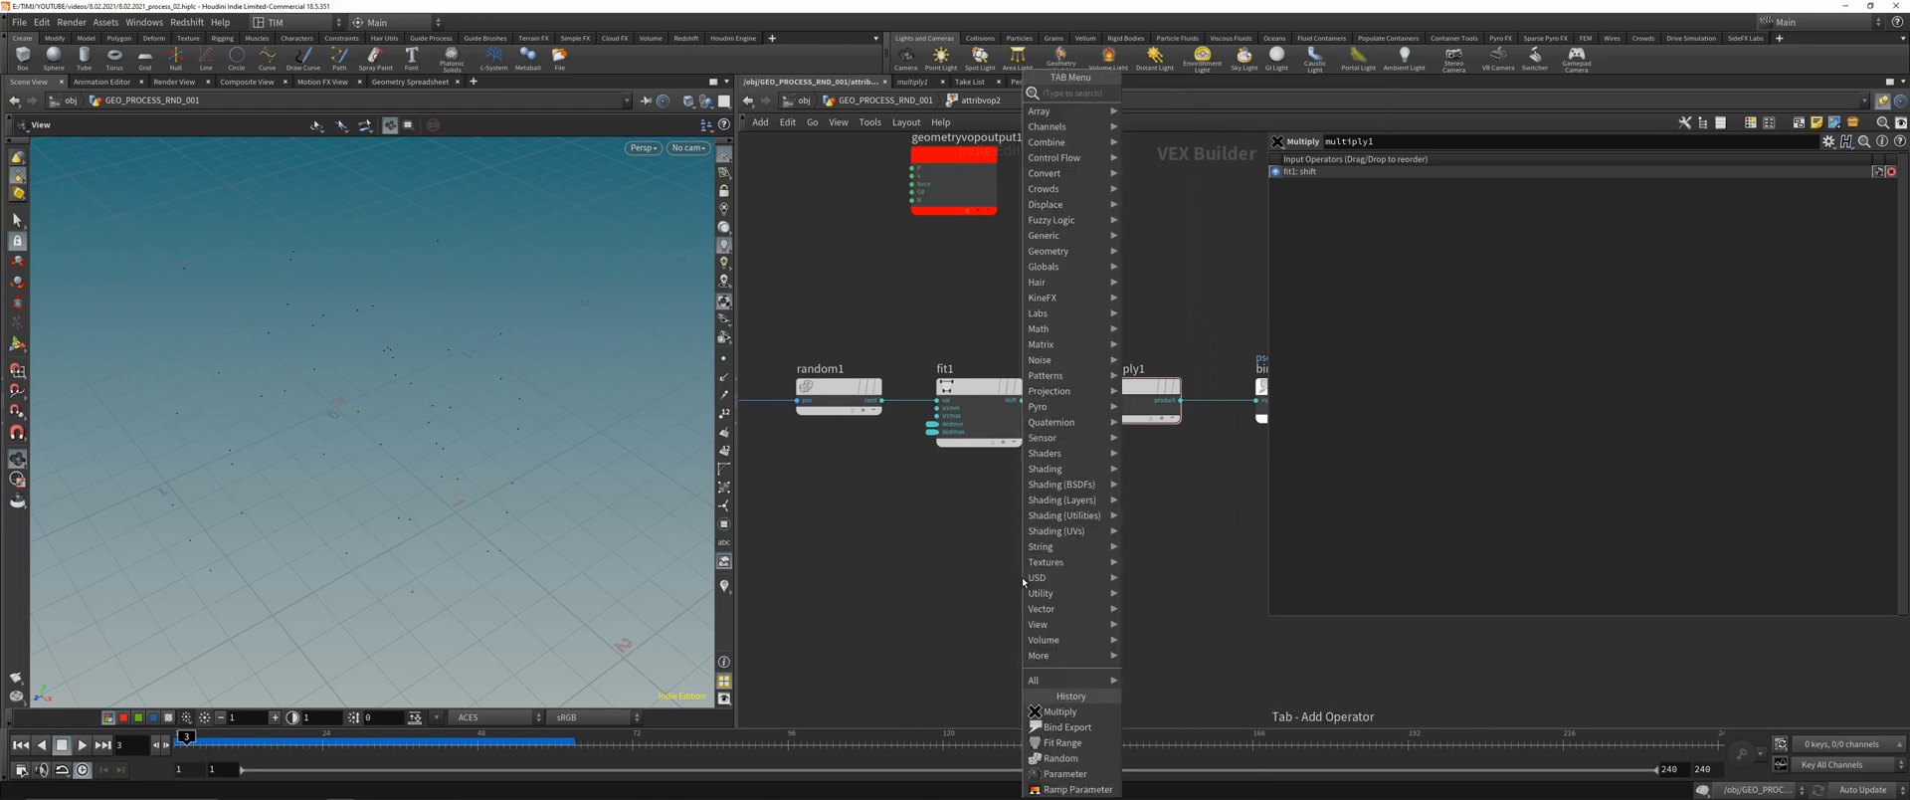
{"action": "type", "text": "param"}
{"action": "key", "text": "Return"}
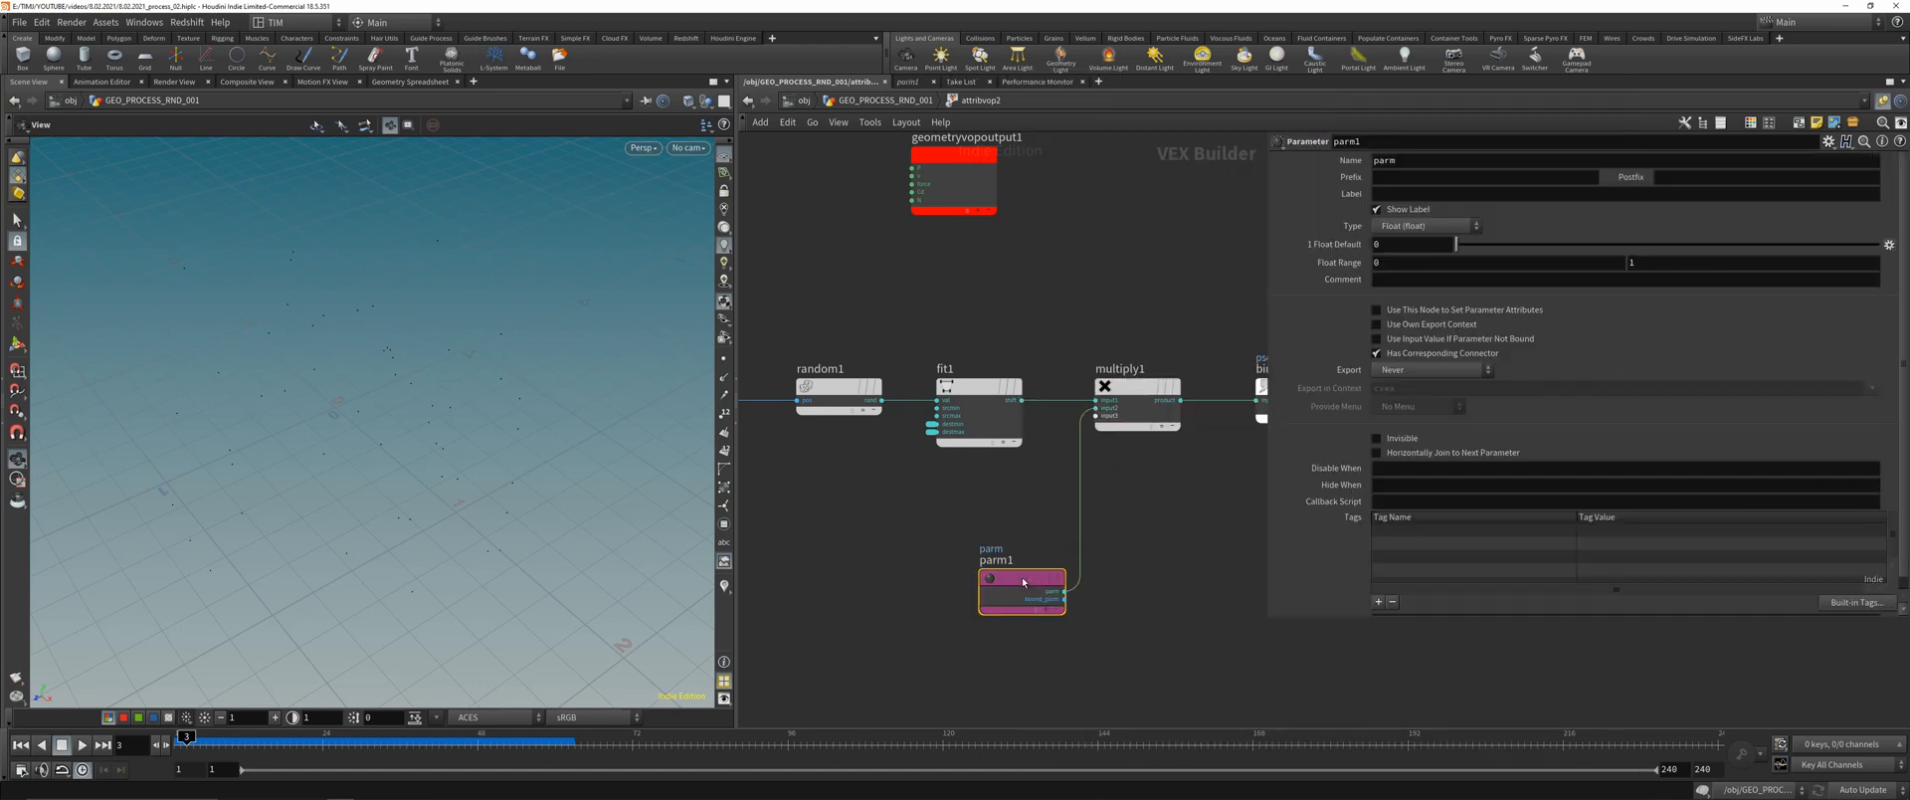
{"action": "left_click", "coordinate": [974, 523]}
{"action": "left_click", "coordinate": [1433, 193]}
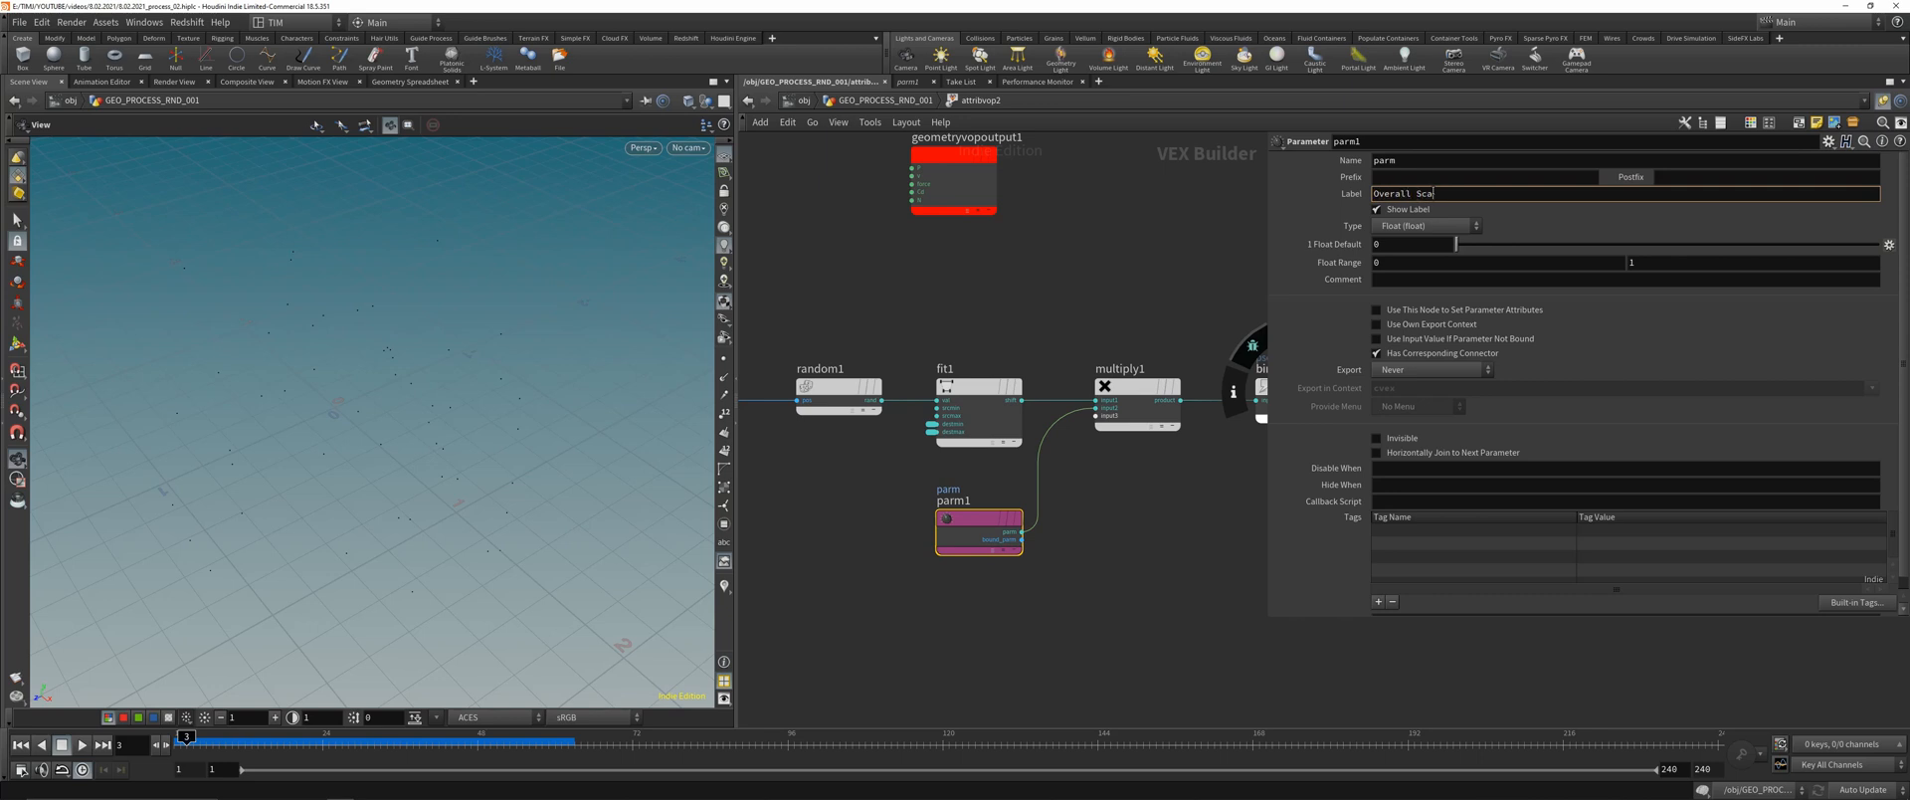
{"action": "type", "text": "Overall Scale"}
{"action": "key", "text": "Return"}
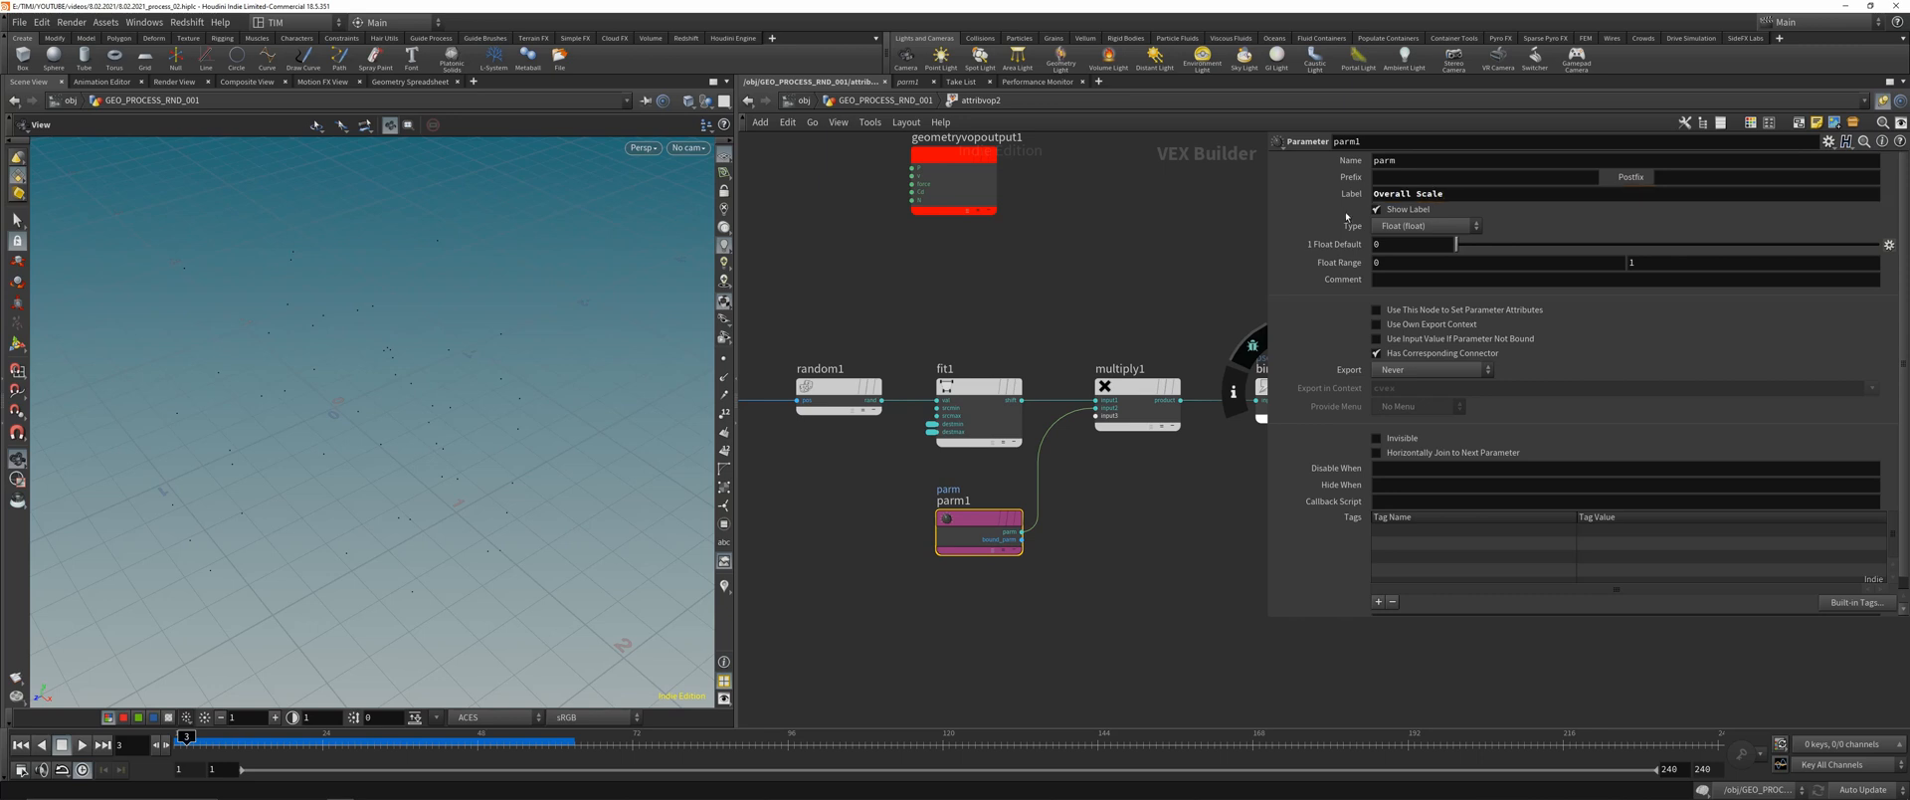
- Return to the geometry network, display copytopoints1, and set attribvop2's Overall Scale to about 0.318 and Min to about 0.128
{"action": "key", "text": "u"}
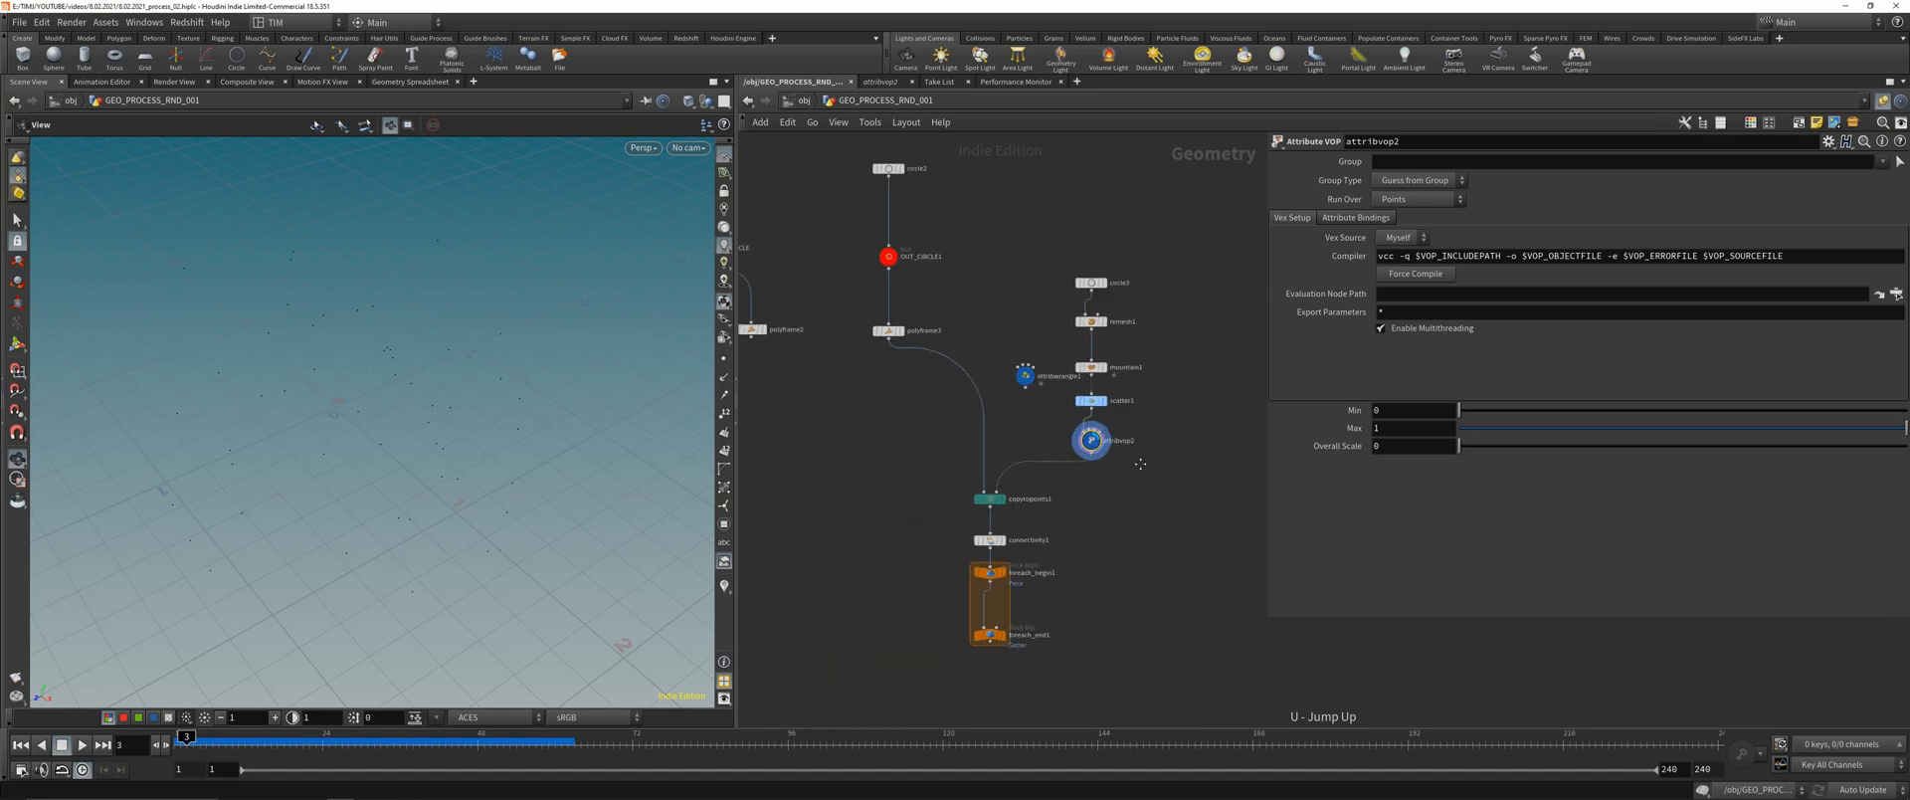
{"action": "scroll", "coordinate": [1005, 498], "scroll_direction": "up", "scroll_amount": 3}
{"action": "left_click", "coordinate": [989, 498]}
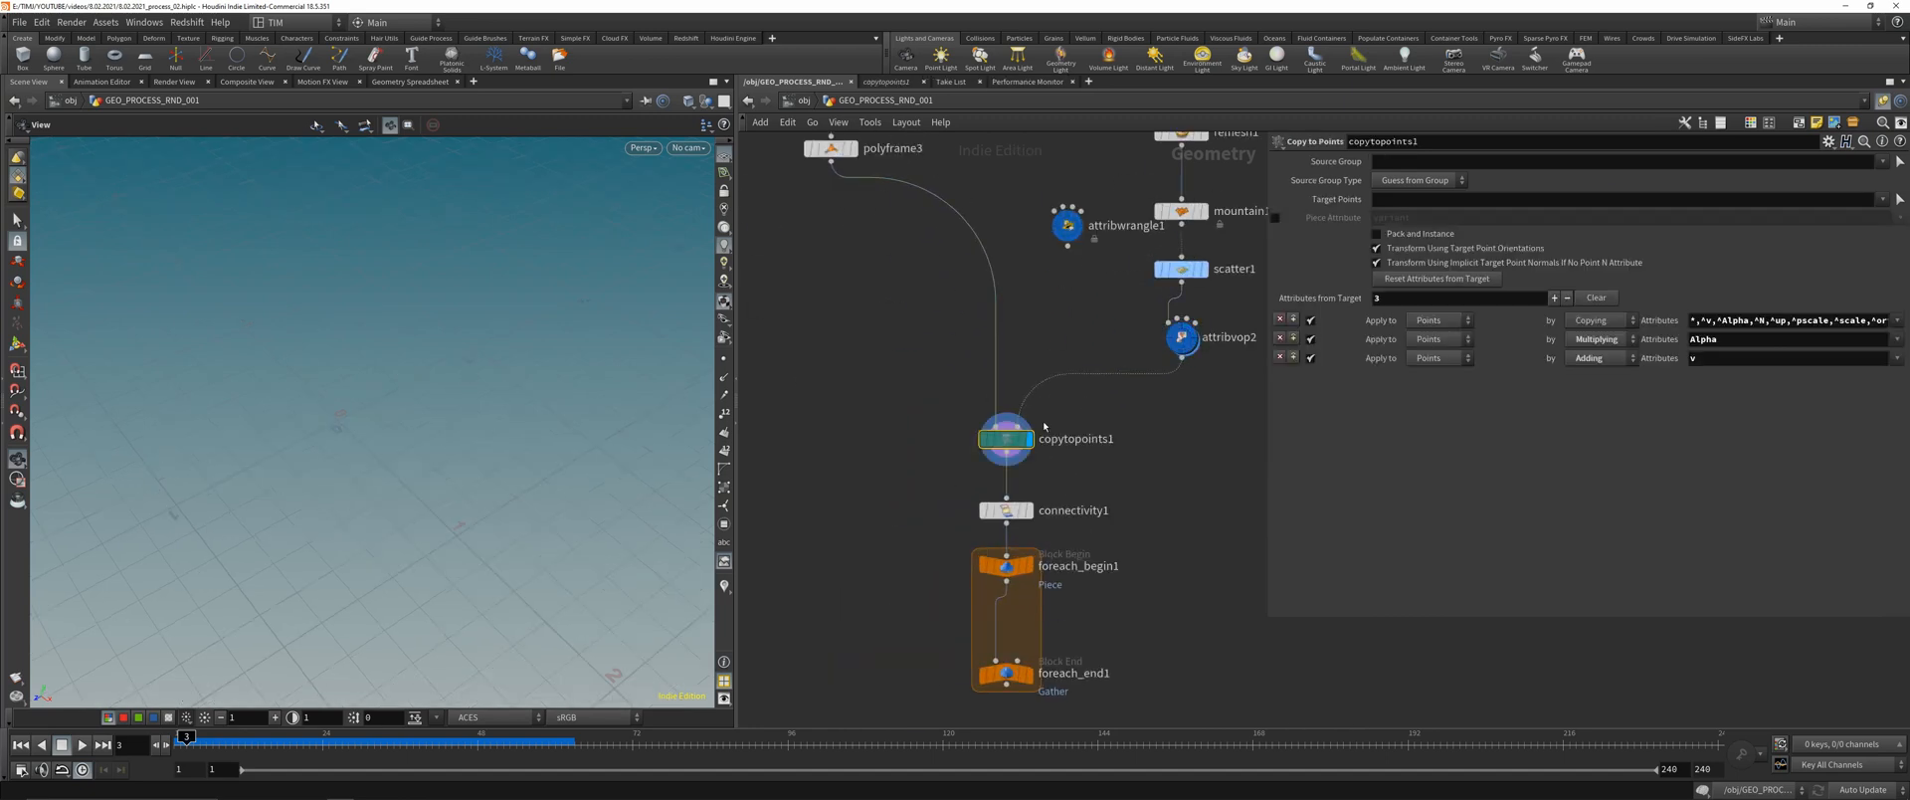
{"action": "left_click", "coordinate": [1180, 337]}
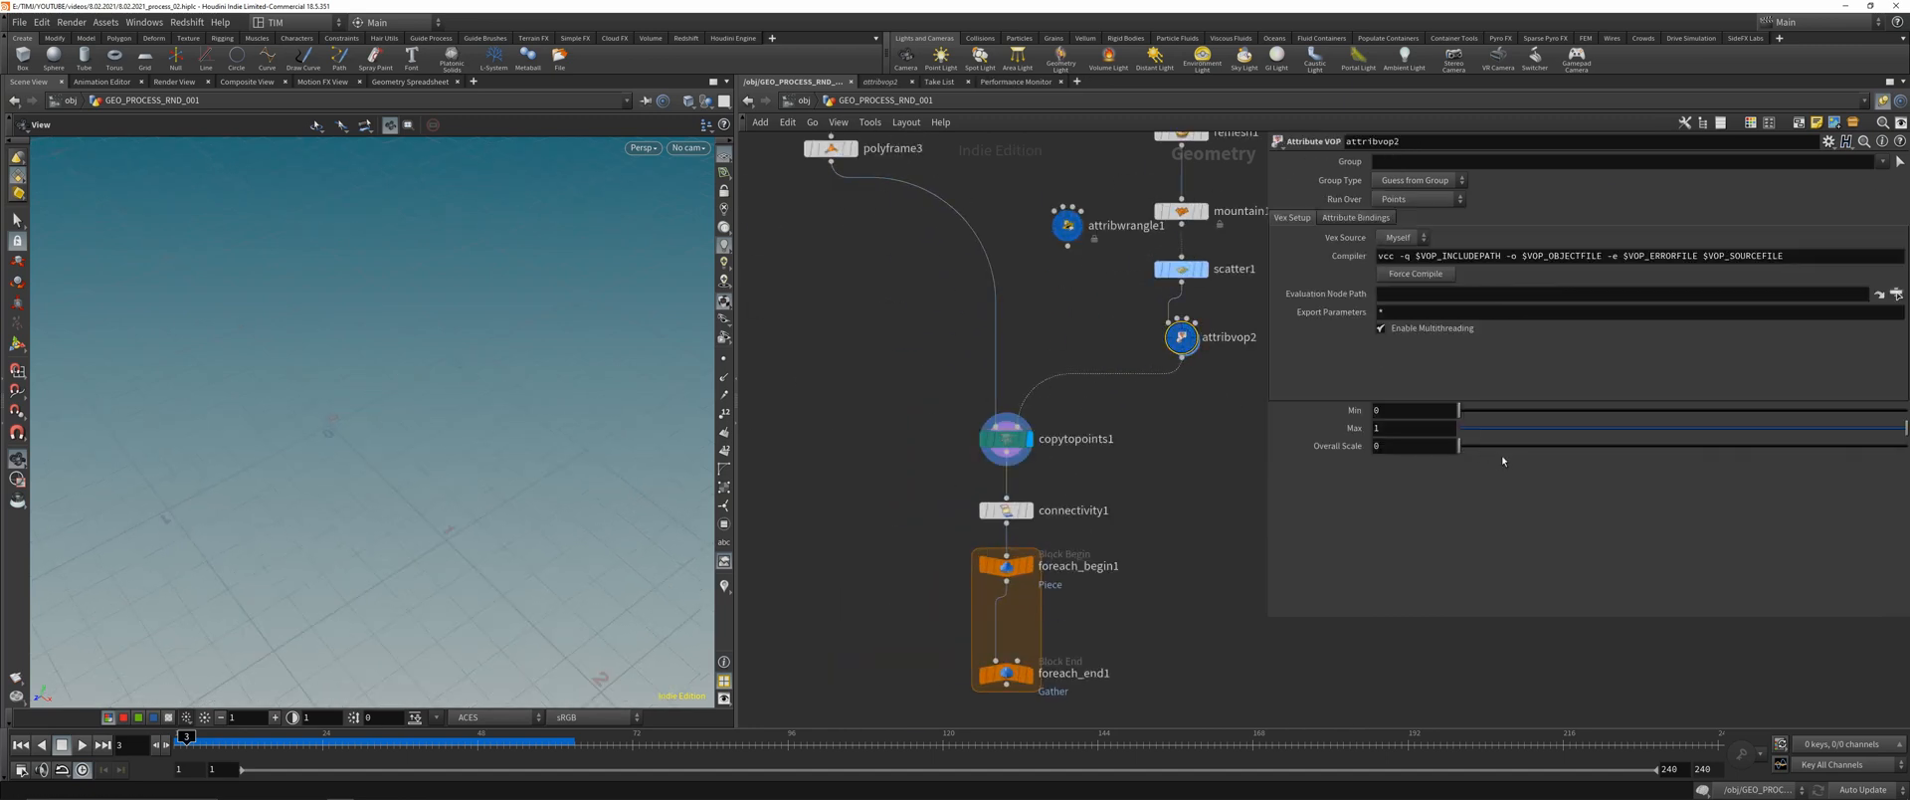
{"action": "left_click_drag", "start_coordinate": [1492, 446], "coordinate": [1603, 451]}
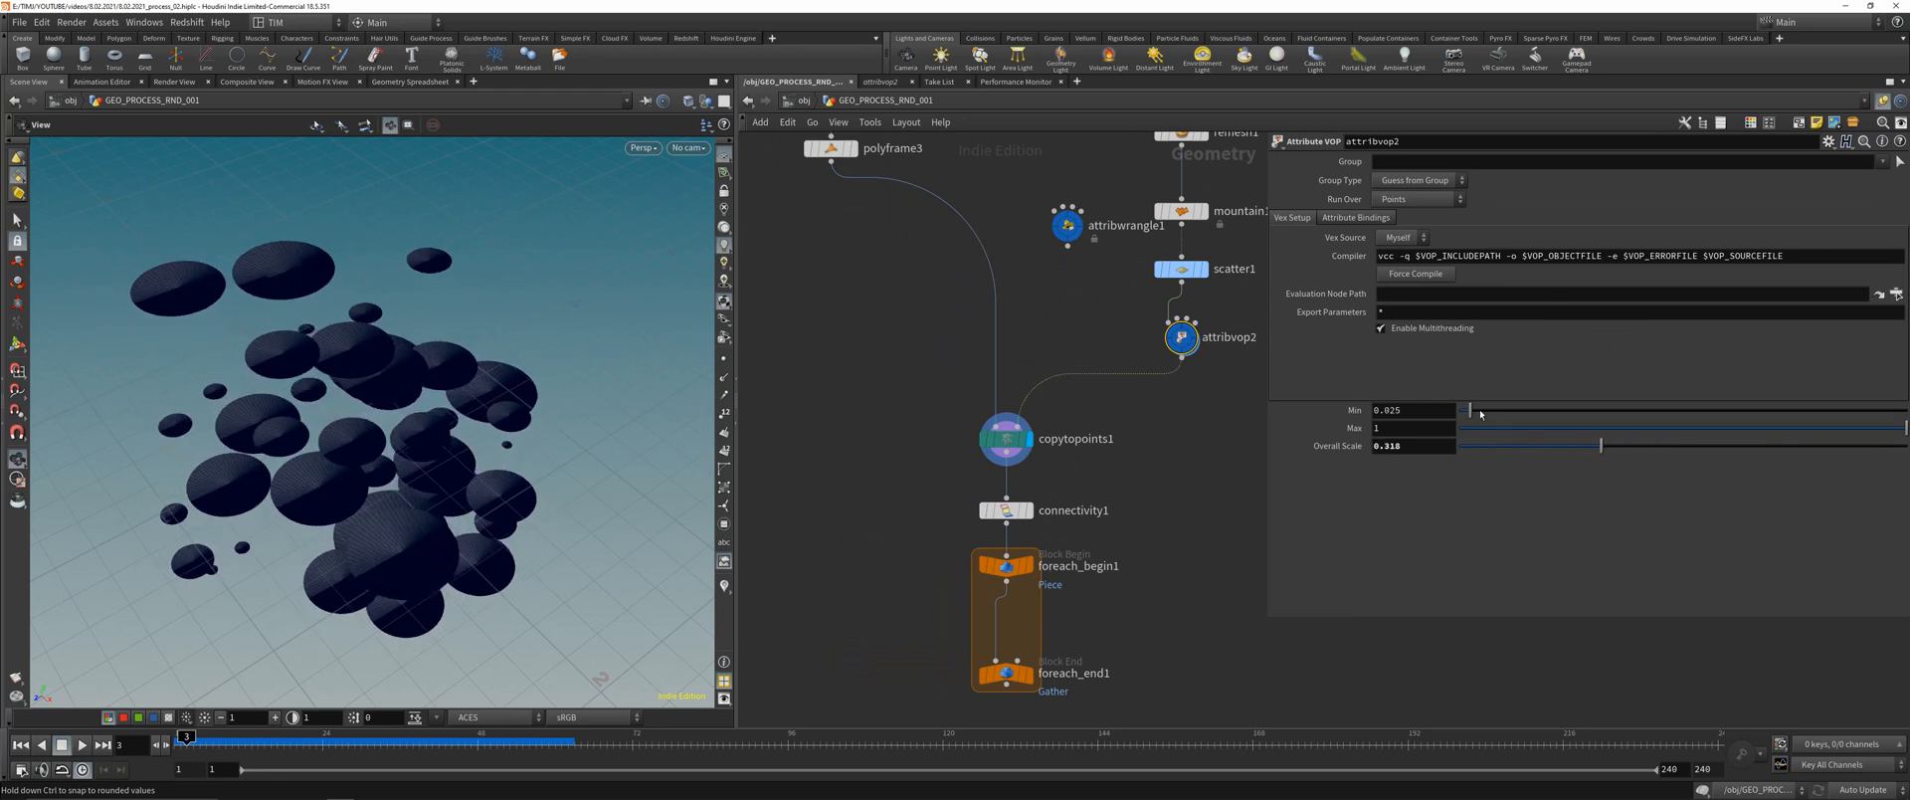
{"action": "left_click_drag", "start_coordinate": [1480, 414], "coordinate": [1516, 411]}
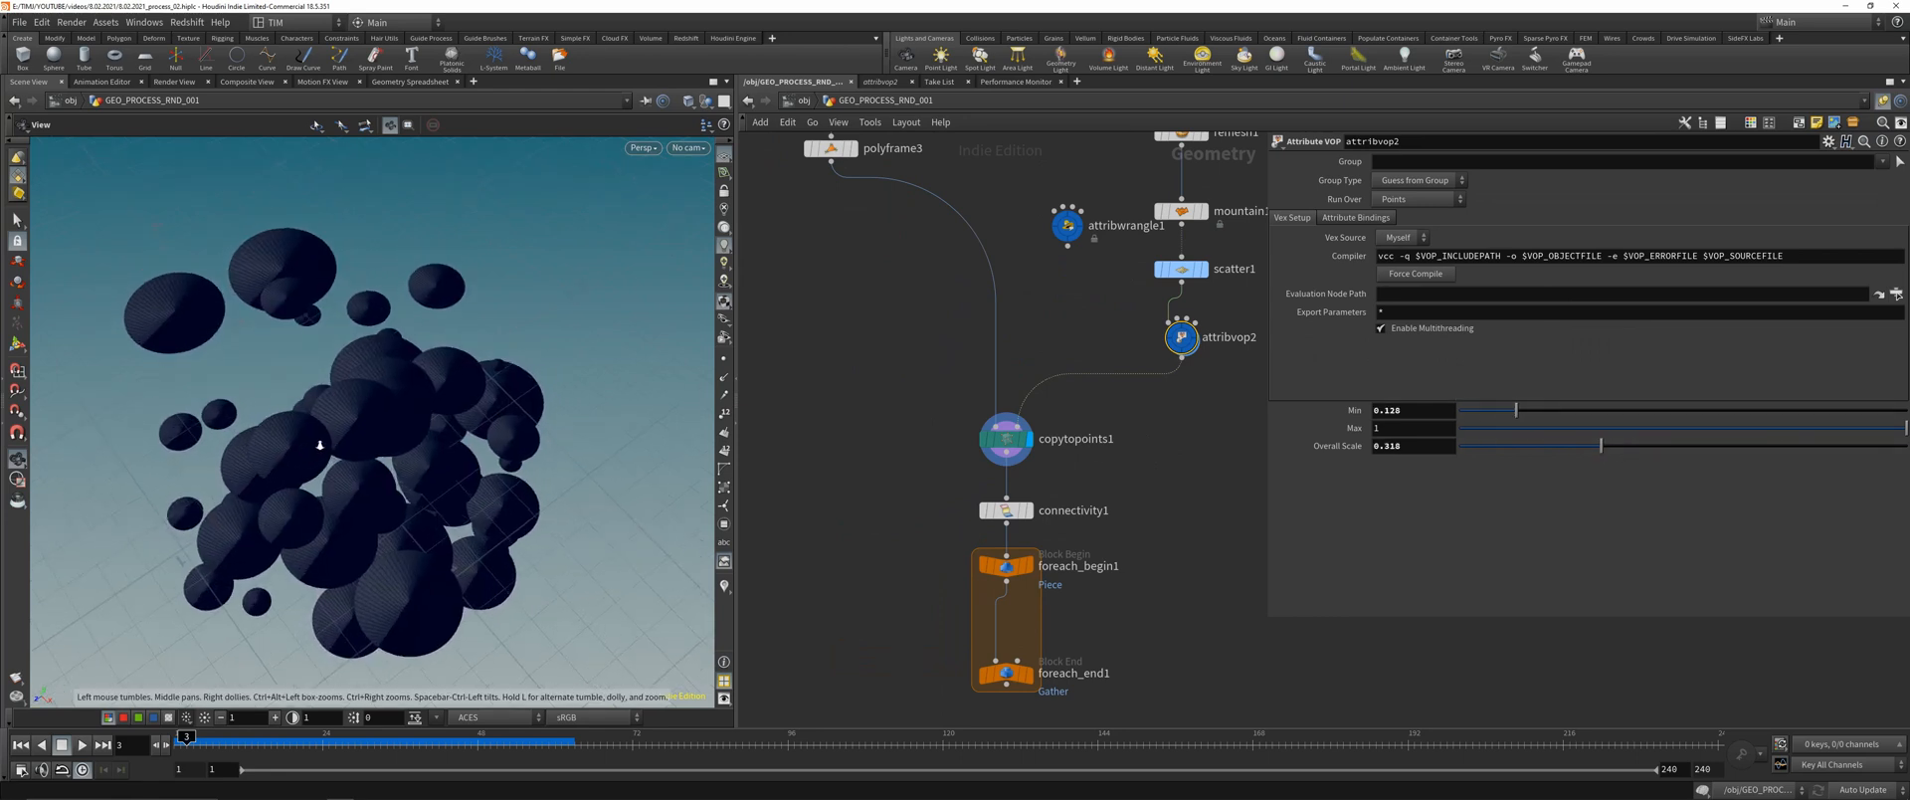
- Inspect the disc copies in wireframe and shaded display, and adjust attribvop2 to Min 0.23, Max 0.885 and Overall Scale 0.443
{"action": "left_click_drag", "start_coordinate": [320, 446], "coordinate": [358, 418]}
{"action": "key", "text": "shift+w"}
{"action": "mouse_move", "coordinate": [358, 418]}
{"action": "right_mouse_down"}
{"action": "mouse_move", "coordinate": [482, 260]}
{"action": "mouse_move", "coordinate": [378, 473]}
{"action": "right_mouse_up"}
{"action": "key", "text": "shift+w"}
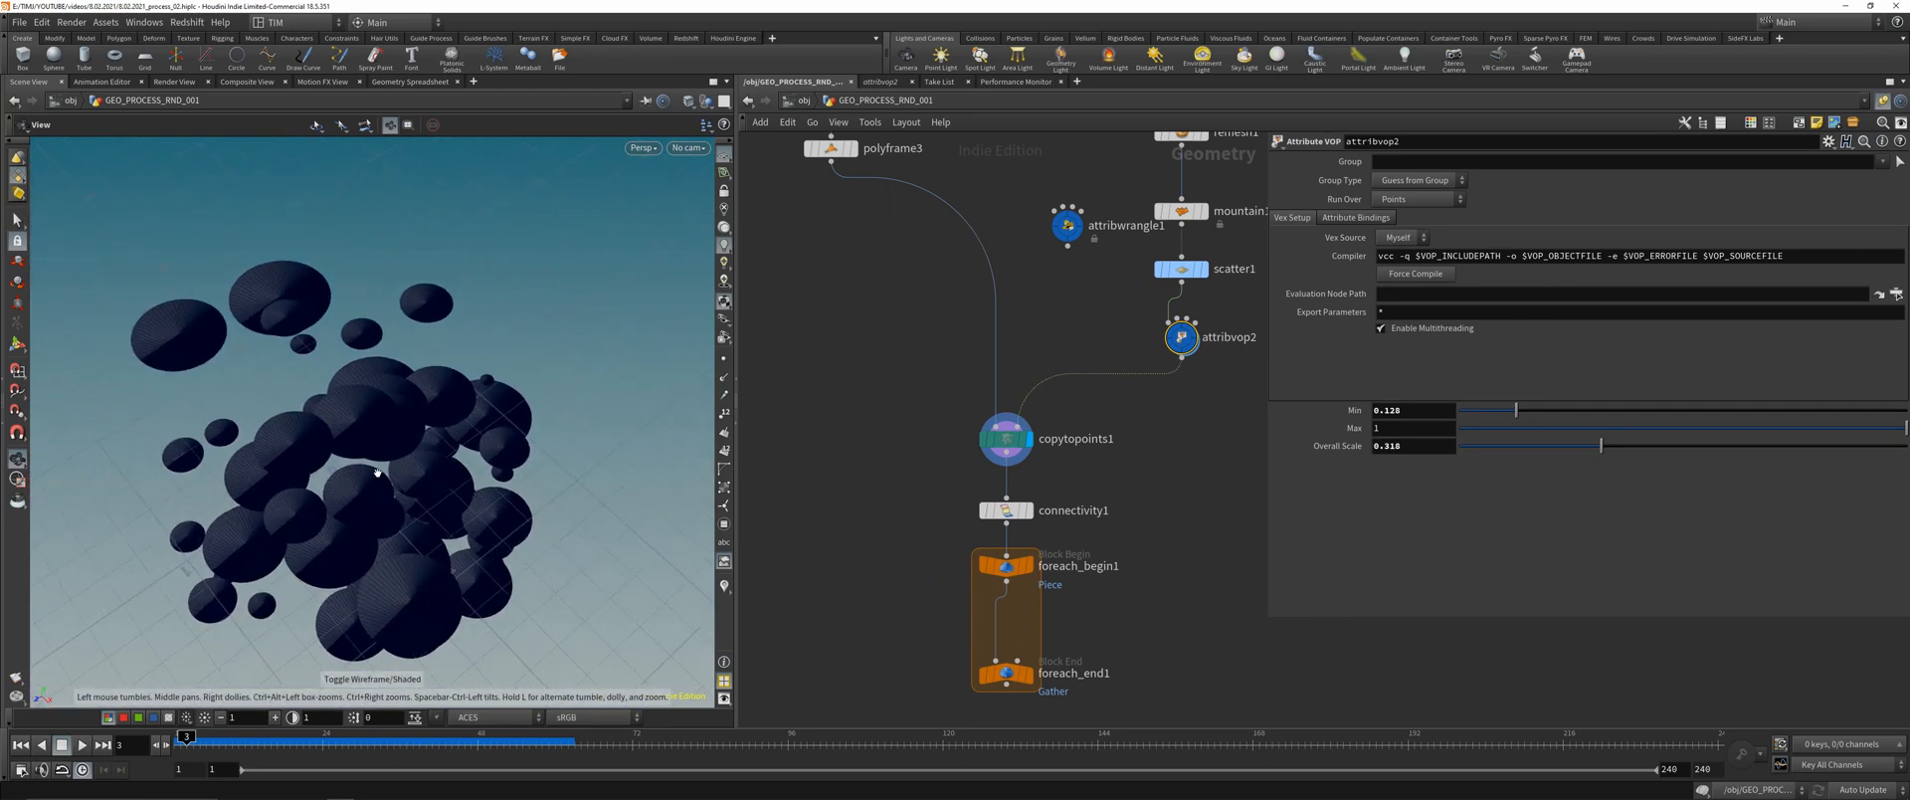
{"action": "left_click_drag", "start_coordinate": [377, 472], "coordinate": [431, 399]}
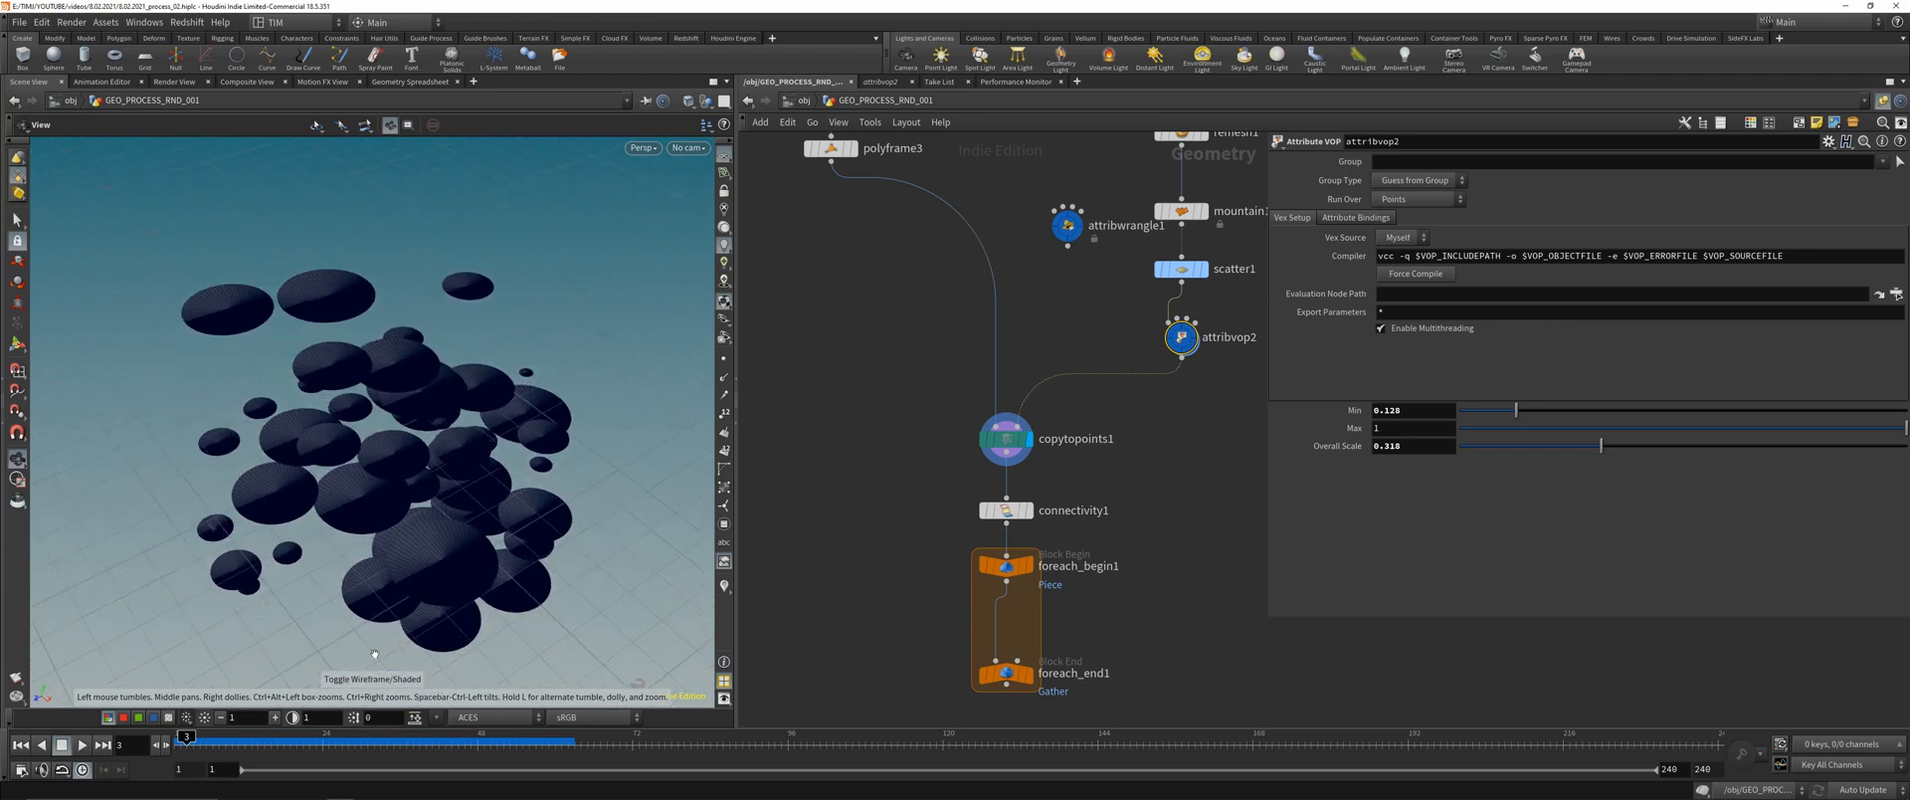
{"action": "left_click_drag", "start_coordinate": [289, 502], "coordinate": [380, 447]}
{"action": "left_click_drag", "start_coordinate": [1596, 431], "coordinate": [1703, 426]}
{"action": "left_click_drag", "start_coordinate": [1516, 410], "coordinate": [1656, 446]}
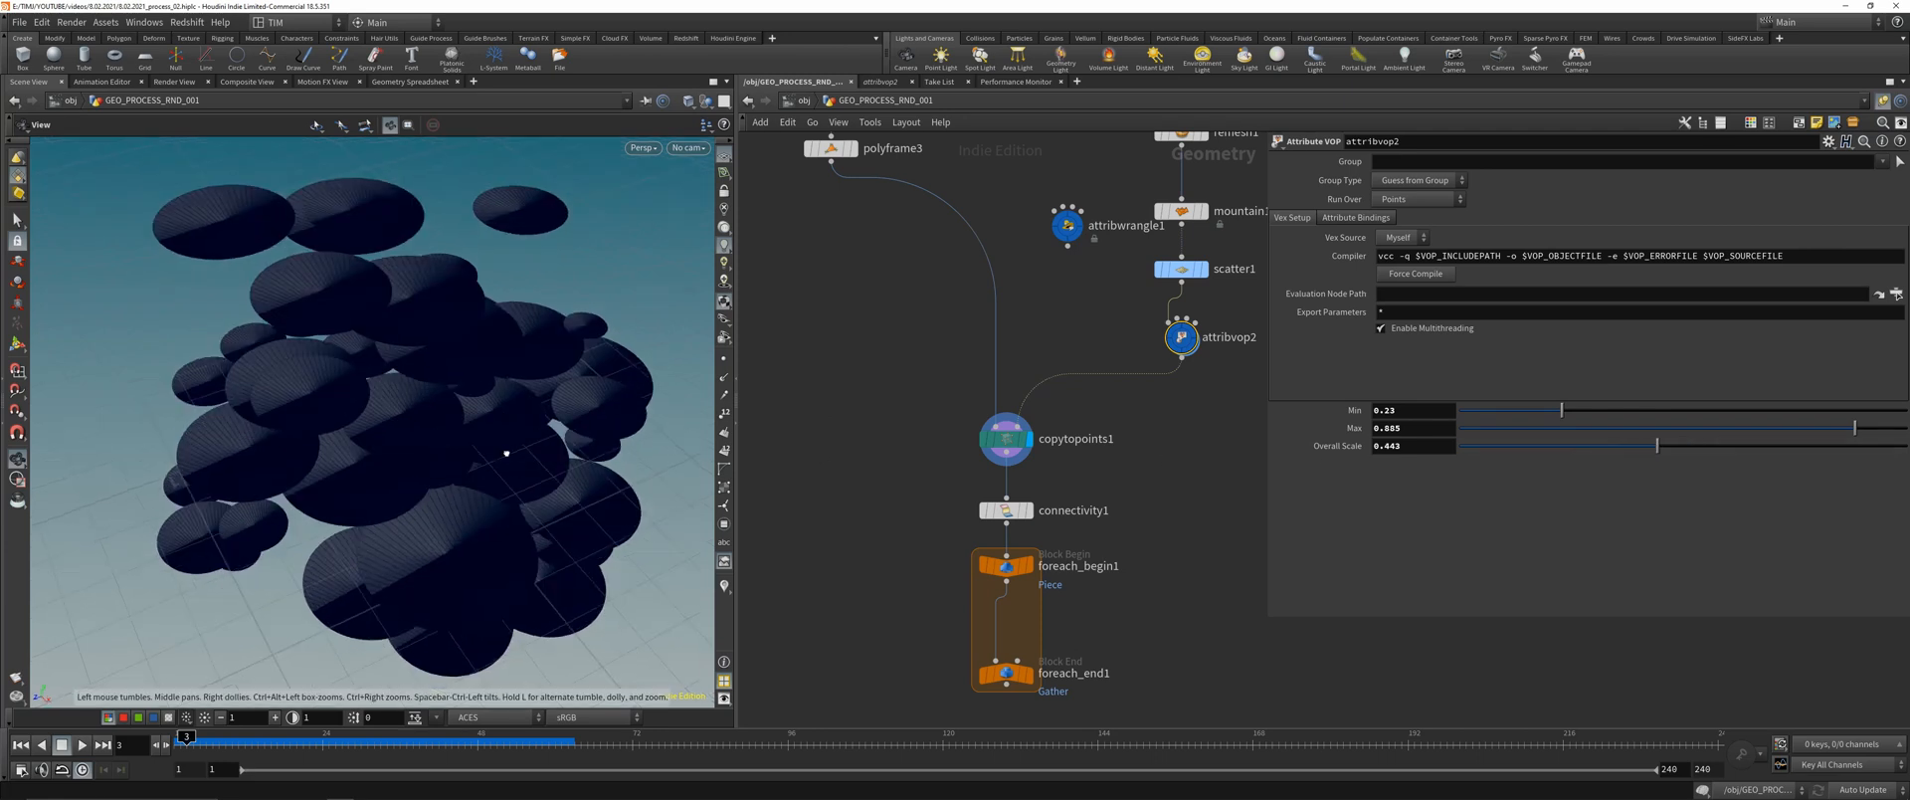
- Check the source disc at polyframe3, then display copytopoints1 again and examine the copies in wireframe and shaded display
{"action": "scroll", "coordinate": [925, 647], "scroll_direction": "down", "scroll_amount": 2}
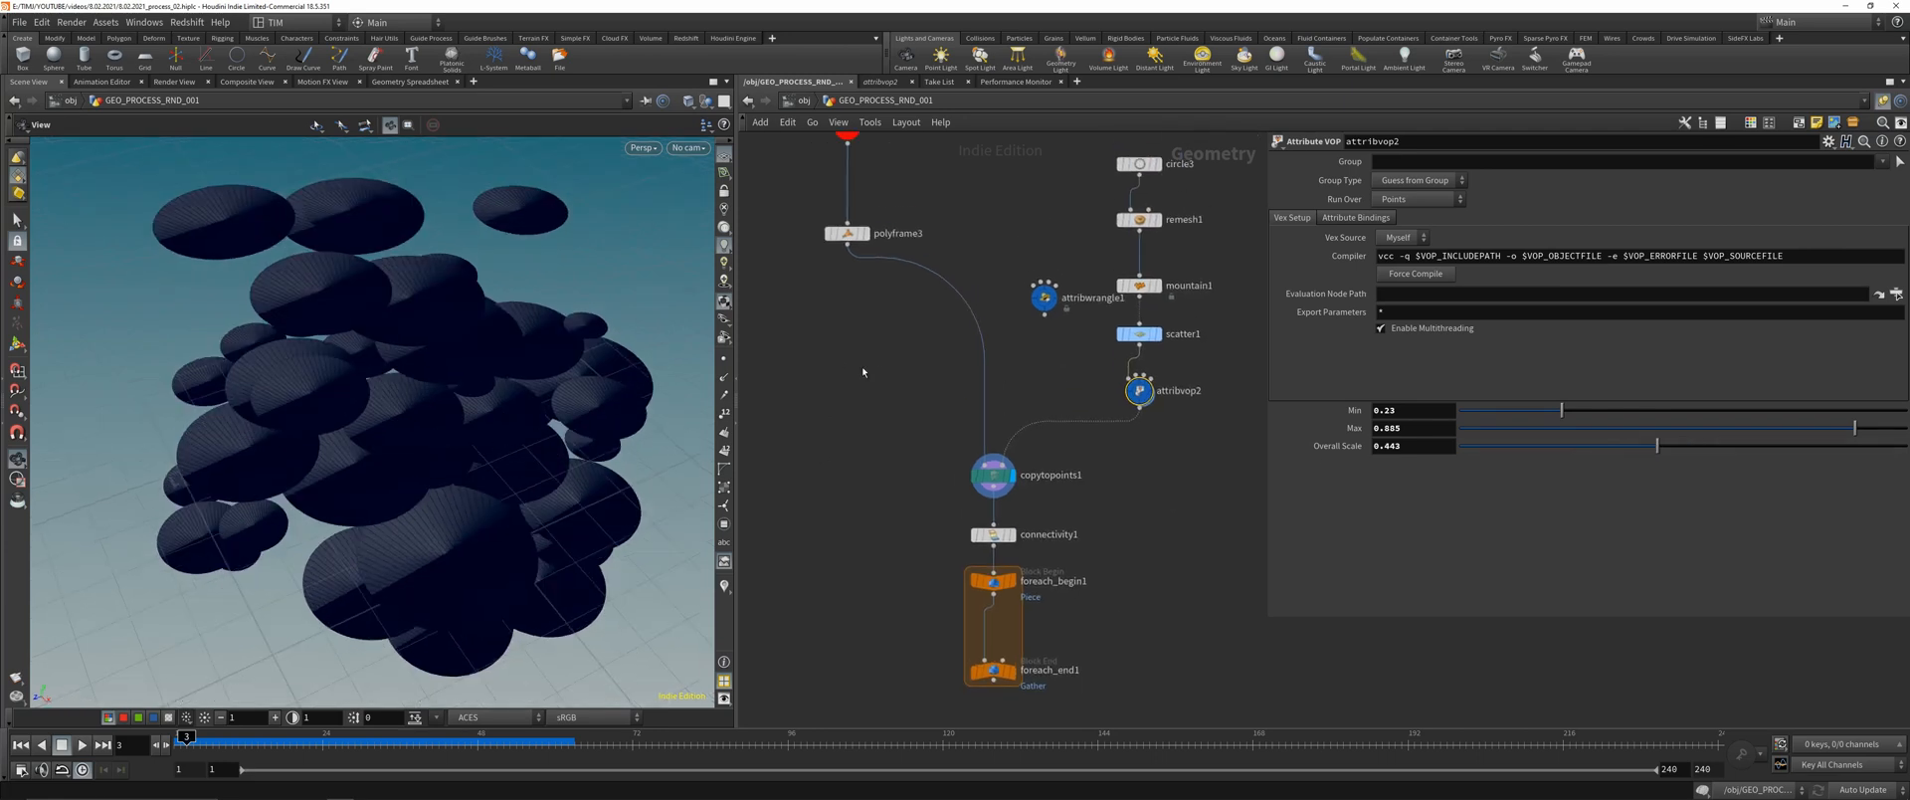
{"action": "left_click", "coordinate": [846, 233]}
{"action": "left_click", "coordinate": [862, 232]}
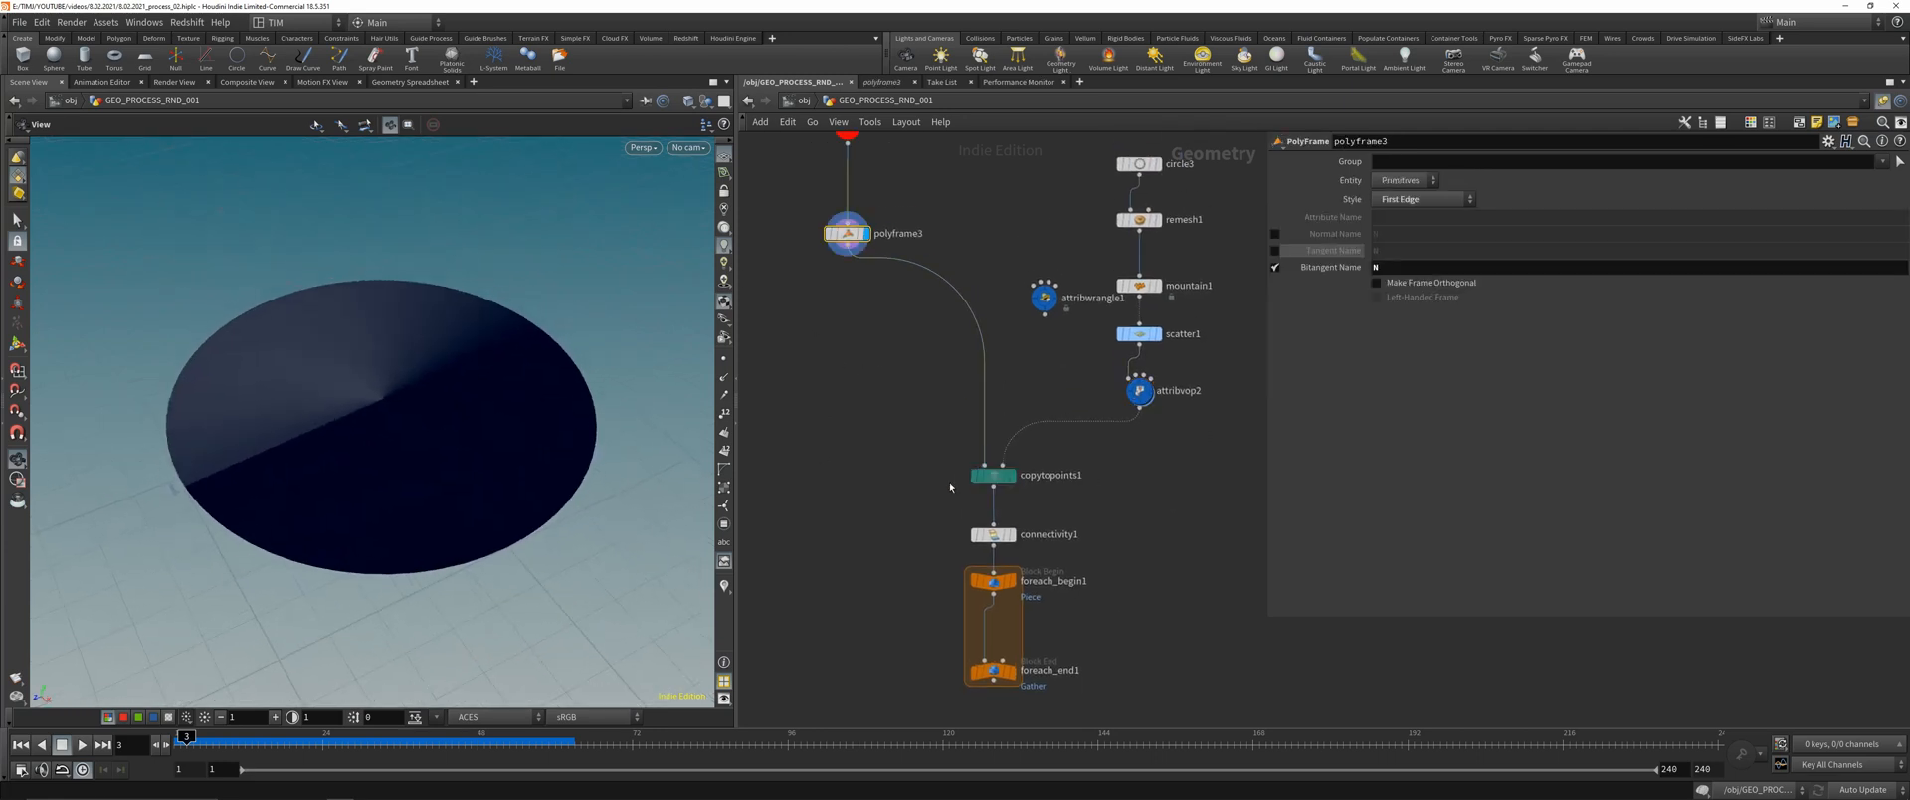
{"action": "left_click", "coordinate": [992, 476]}
{"action": "left_click", "coordinate": [1012, 476]}
{"action": "left_click_drag", "start_coordinate": [371, 384], "coordinate": [289, 341]}
{"action": "key", "text": "shift+w"}
{"action": "mouse_move", "coordinate": [289, 341]}
{"action": "right_mouse_down"}
{"action": "mouse_move", "coordinate": [340, 283]}
{"action": "mouse_move", "coordinate": [318, 340]}
{"action": "right_mouse_up"}
{"action": "key", "text": "shift+w"}
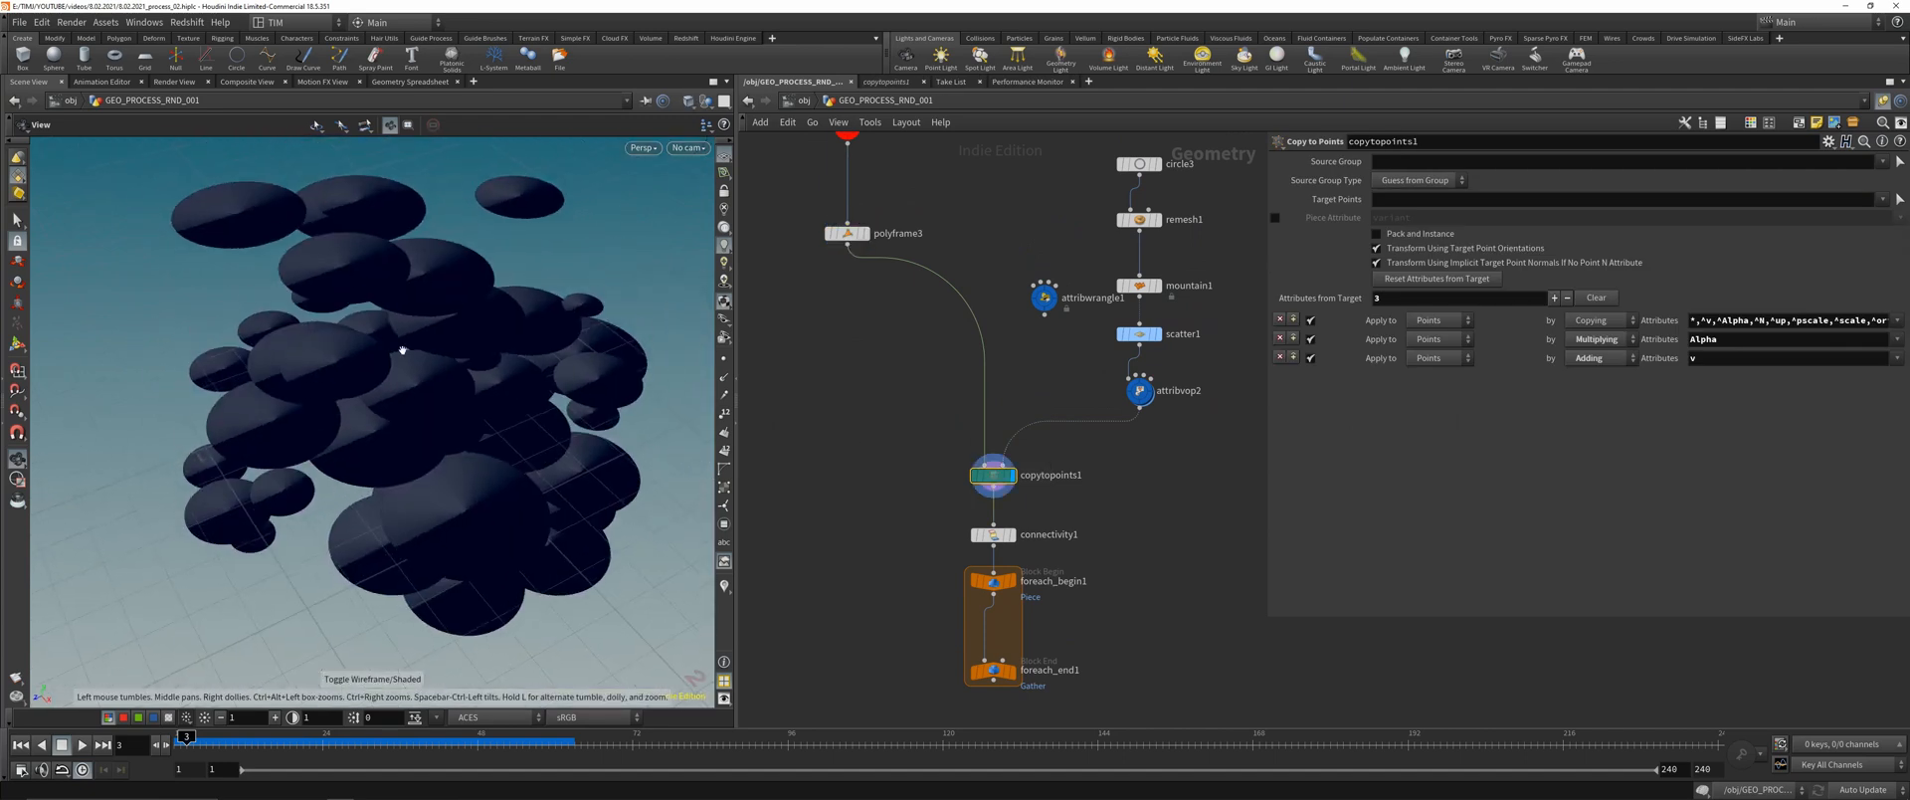
- Replace the connectivity and for-each nodes below copytopoints1 with a new For-Each Connected Piece block, and display its connectivity node
{"action": "middle_click_drag", "start_coordinate": [319, 341], "coordinate": [265, 374]}
{"action": "right_click_drag", "start_coordinate": [265, 374], "coordinate": [256, 390]}
{"action": "middle_click_drag", "start_coordinate": [926, 581], "coordinate": [905, 467]}
{"action": "left_click_drag", "start_coordinate": [884, 637], "coordinate": [1071, 404]}
{"action": "key", "text": "Delete"}
{"action": "key", "text": "Tab"}
{"action": "type", "text": "for"}
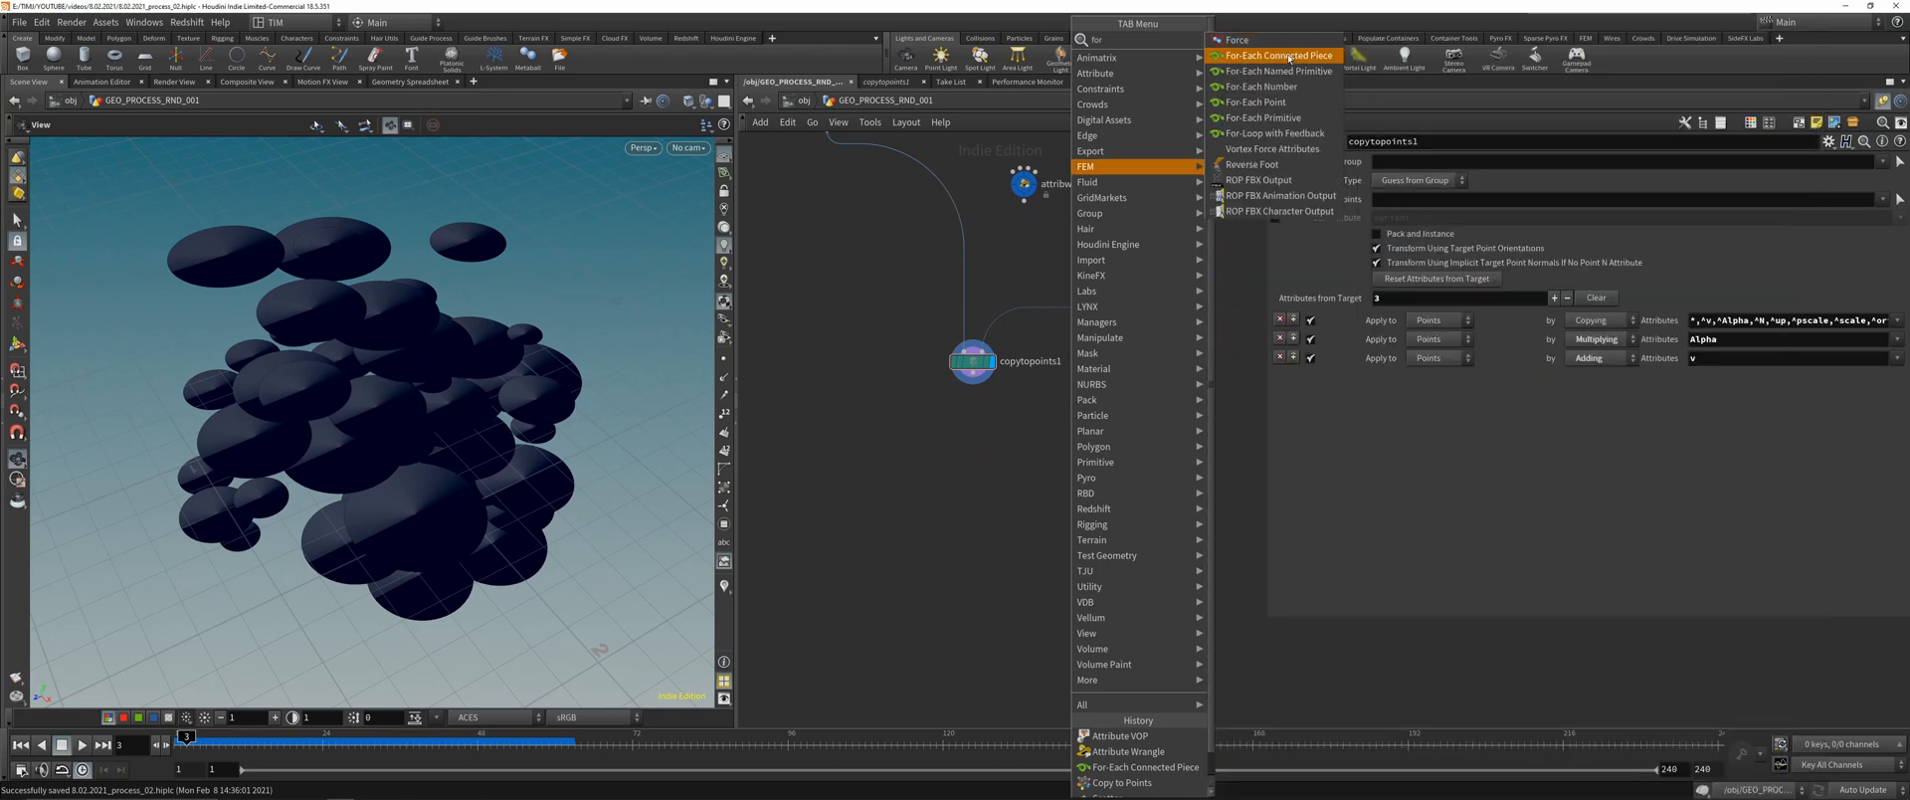
{"action": "left_click", "coordinate": [1289, 57]}
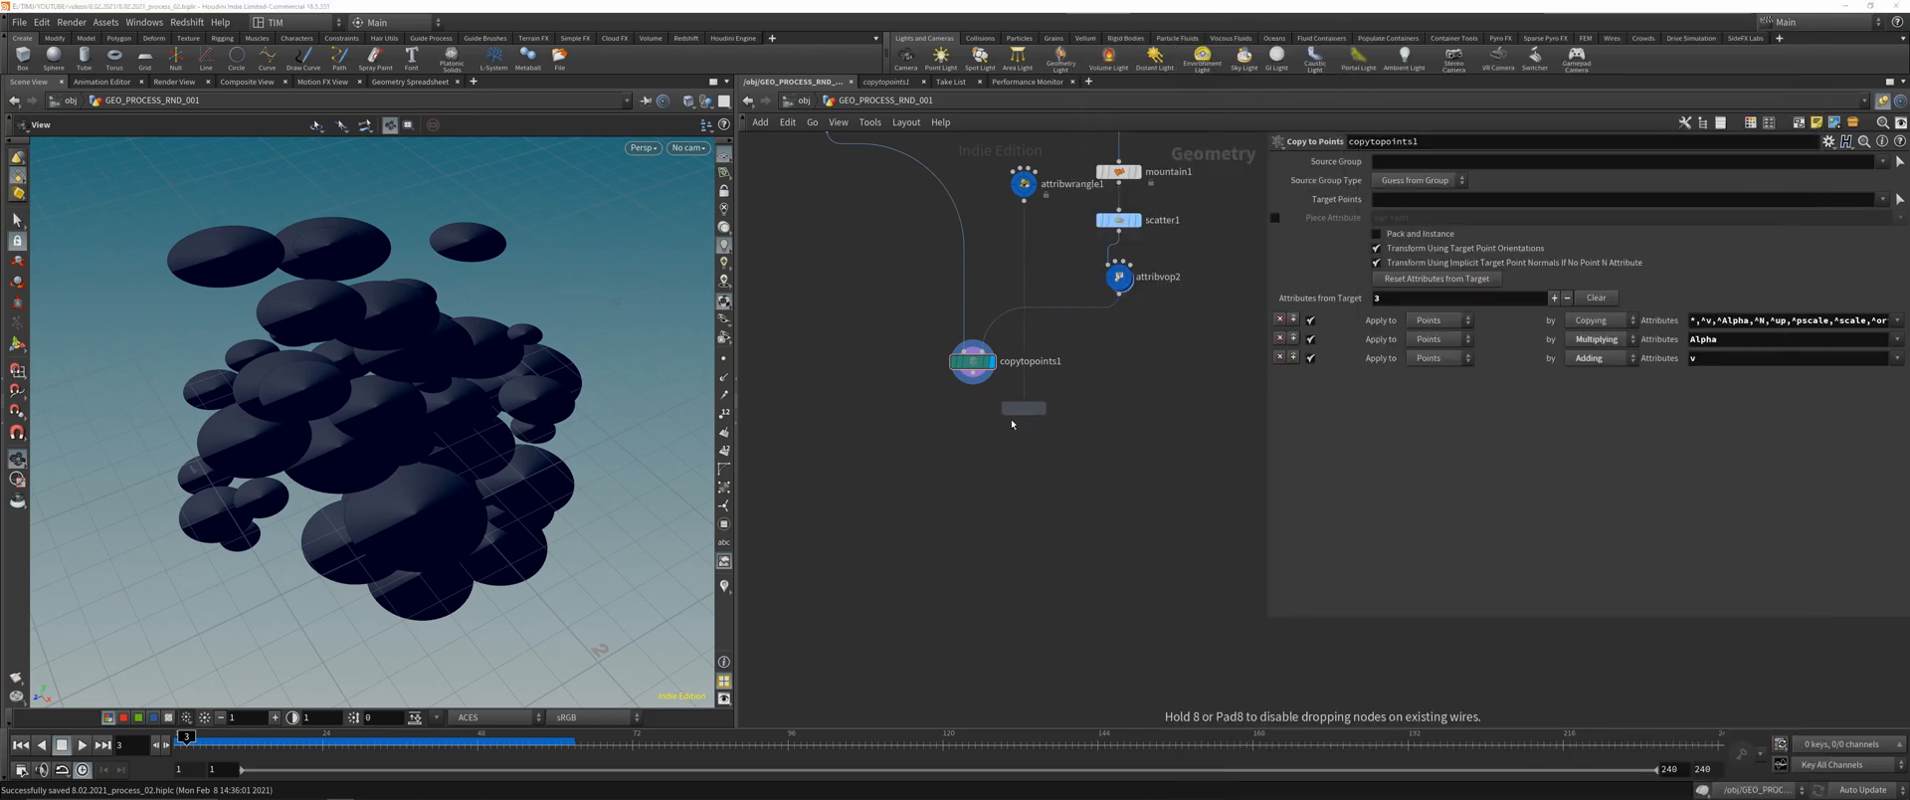
{"action": "left_click", "coordinate": [972, 441]}
{"action": "left_click", "coordinate": [992, 440]}
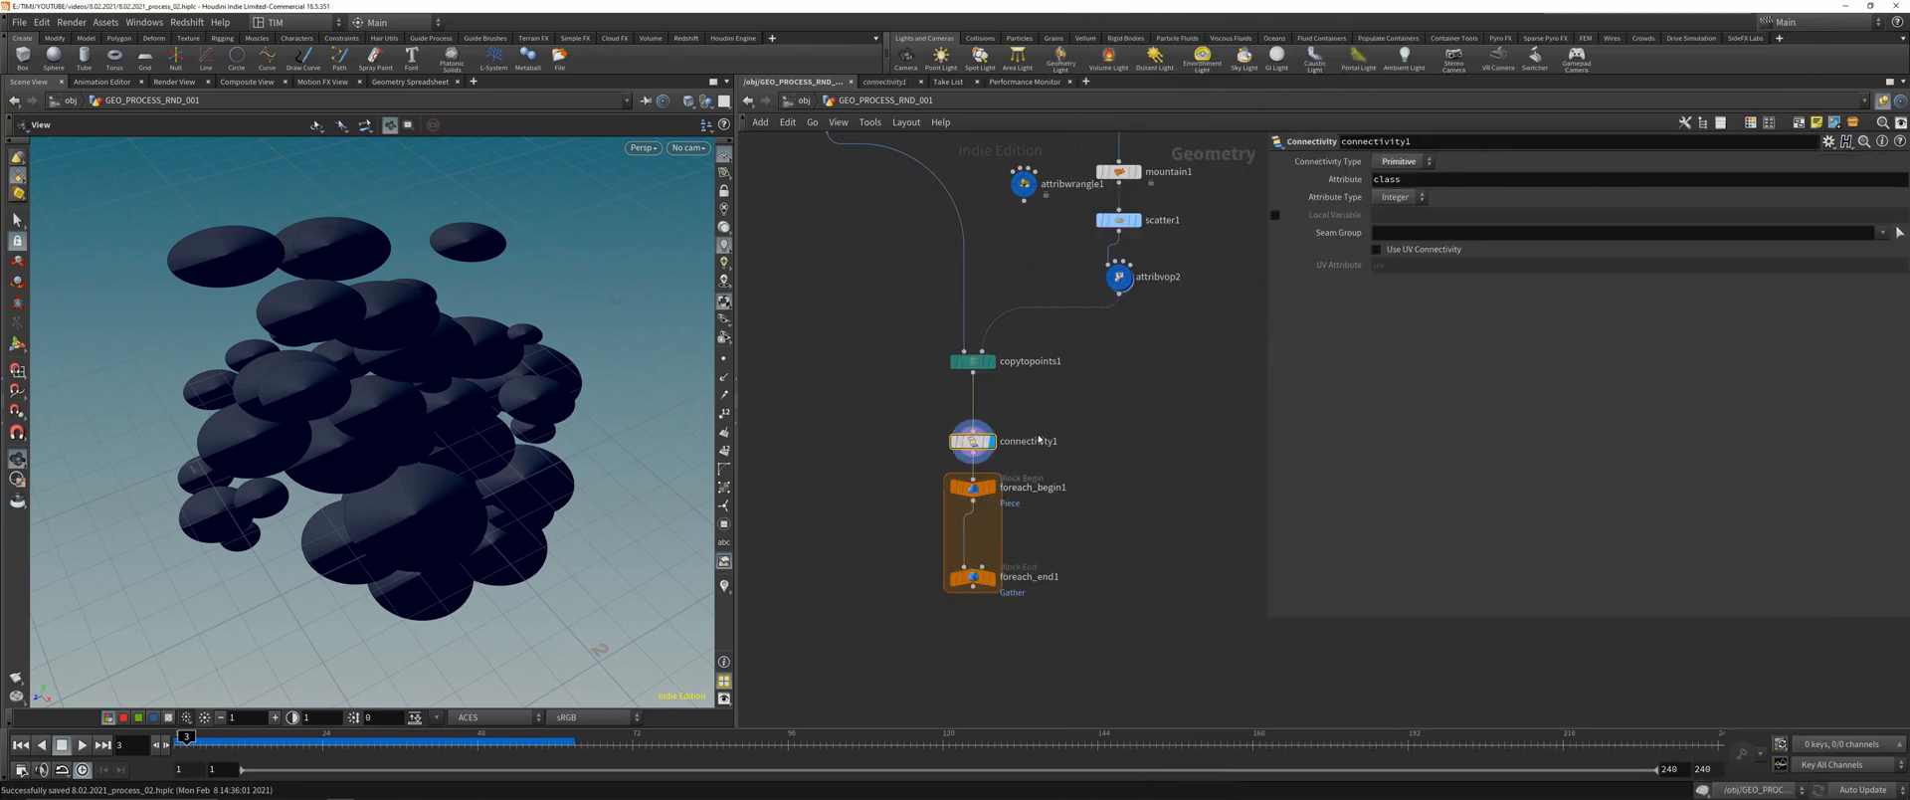
- Display foreach_end1 and preview a single piece with Single Pass briefly enabled
{"action": "left_click", "coordinate": [992, 488]}
{"action": "left_click", "coordinate": [973, 577]}
{"action": "left_click", "coordinate": [952, 579]}
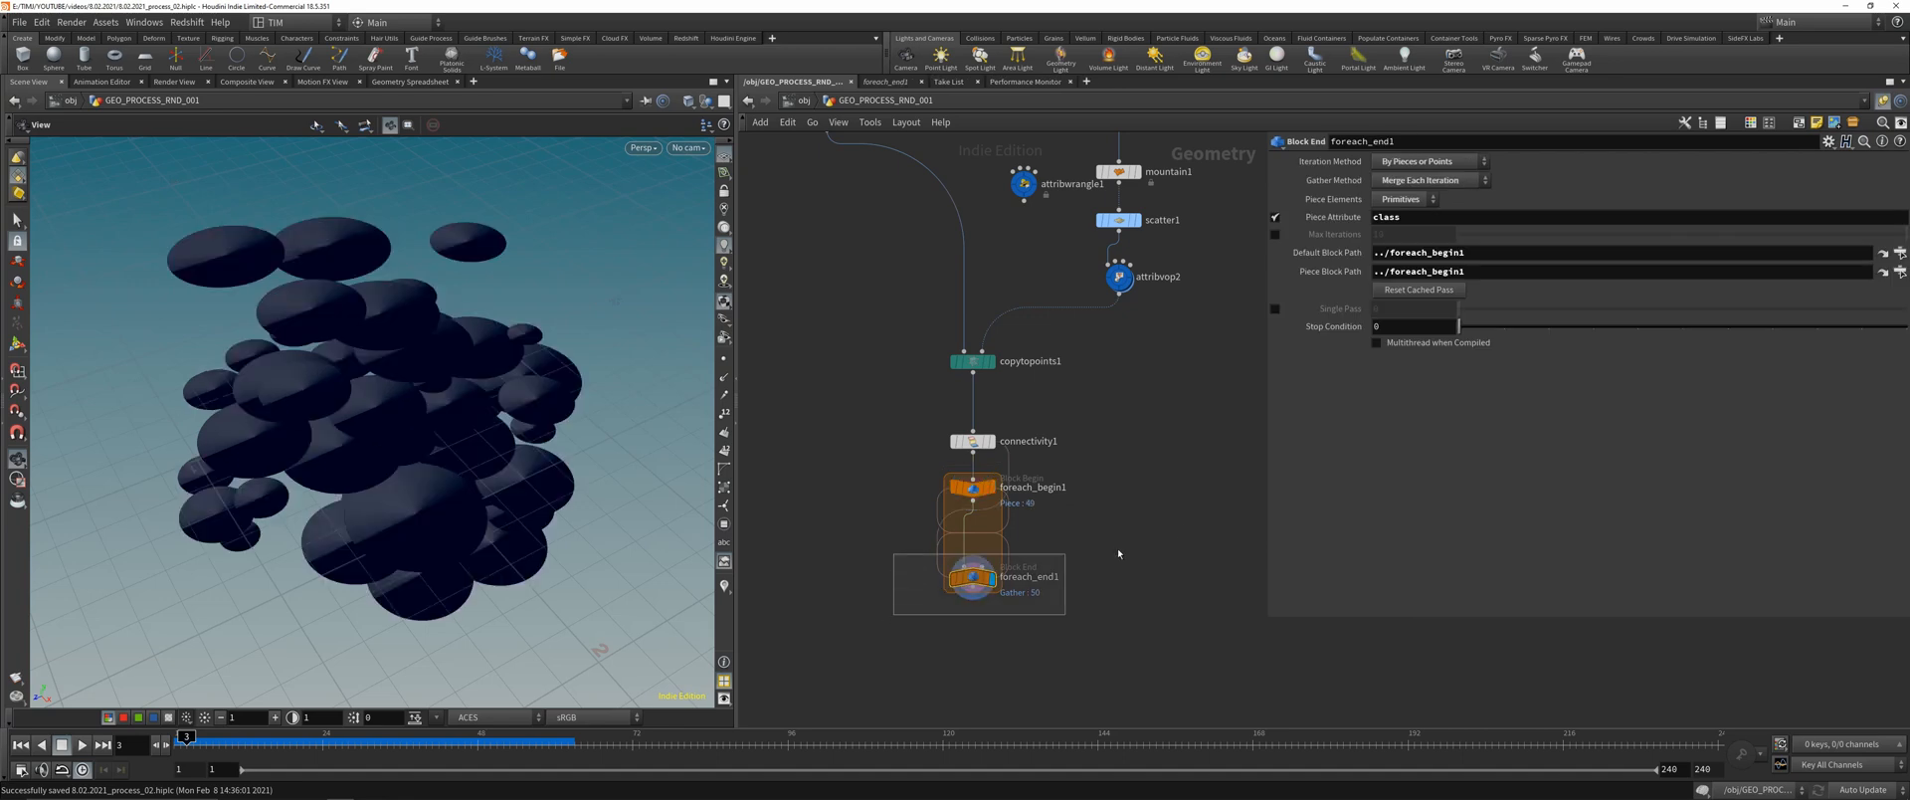
{"action": "key", "text": "c"}
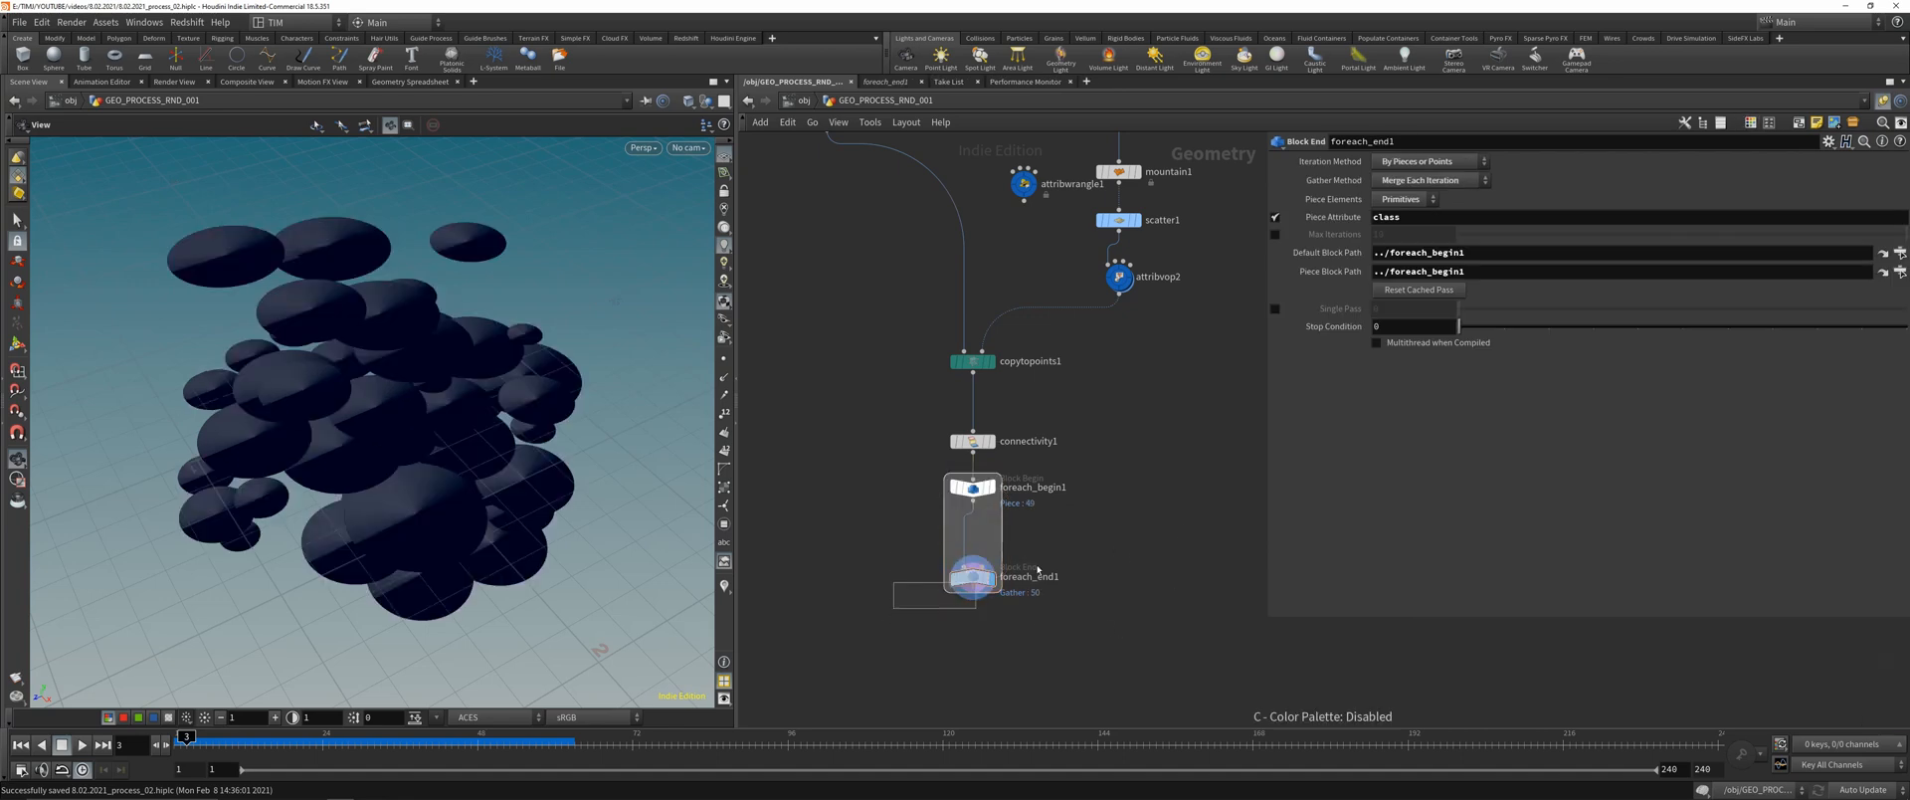
{"action": "left_click", "coordinate": [1275, 309]}
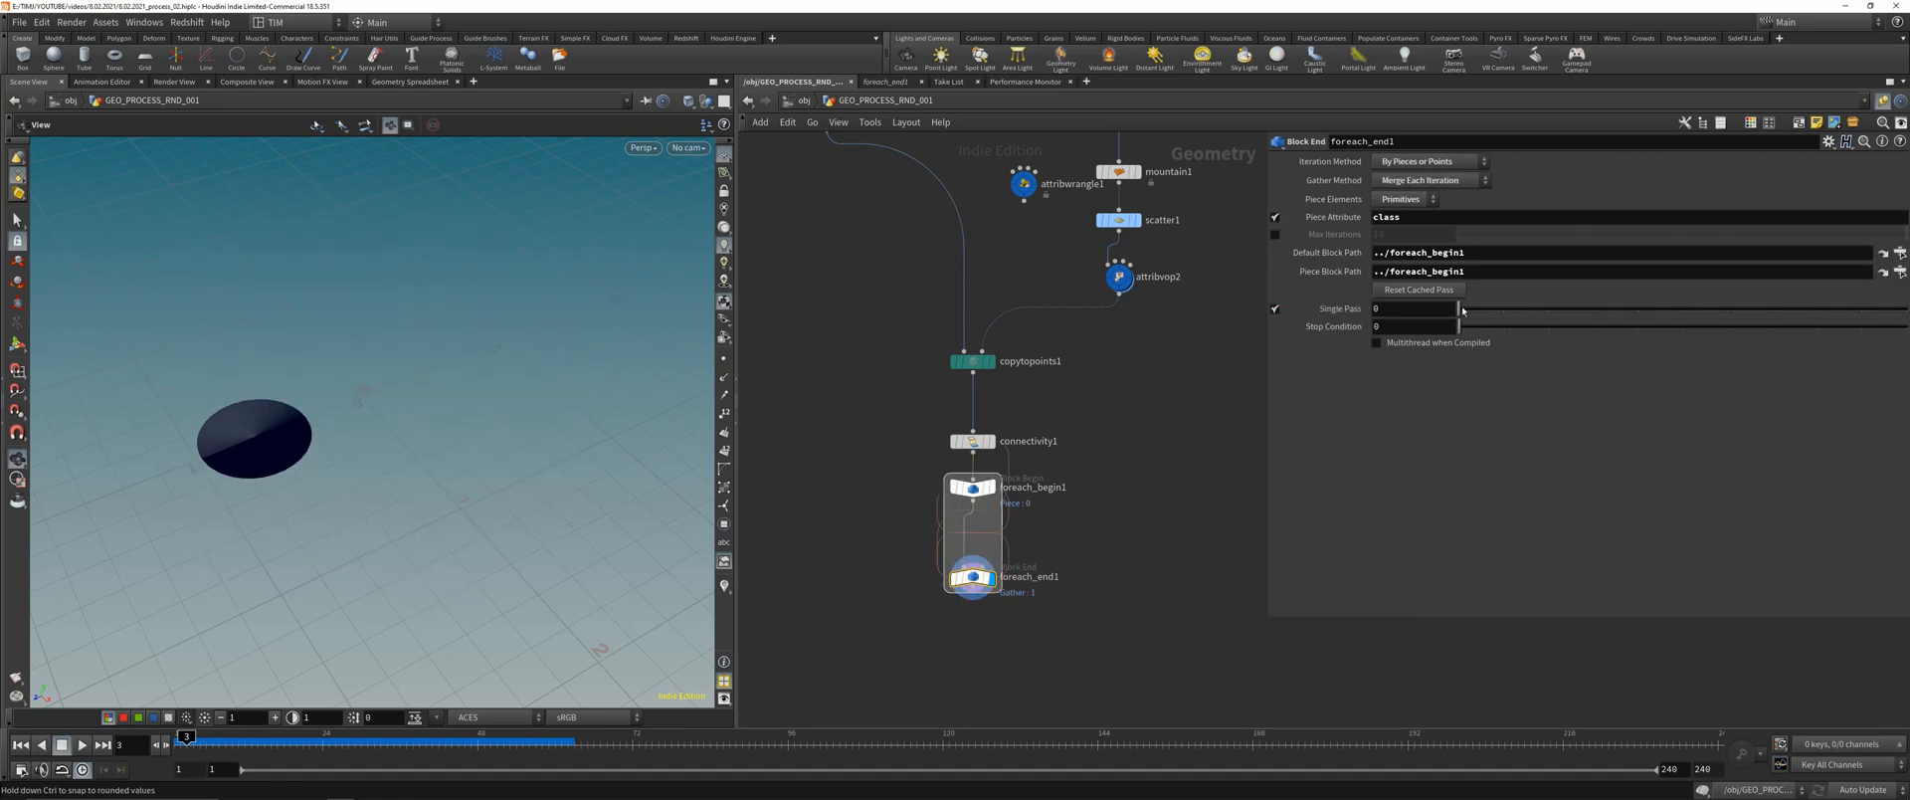
{"action": "left_click", "coordinate": [1274, 308]}
- Move foreach_end1 further below foreach_begin1 to make room for nodes inside the loop
{"action": "left_click_drag", "start_coordinate": [973, 577], "coordinate": [973, 707]}
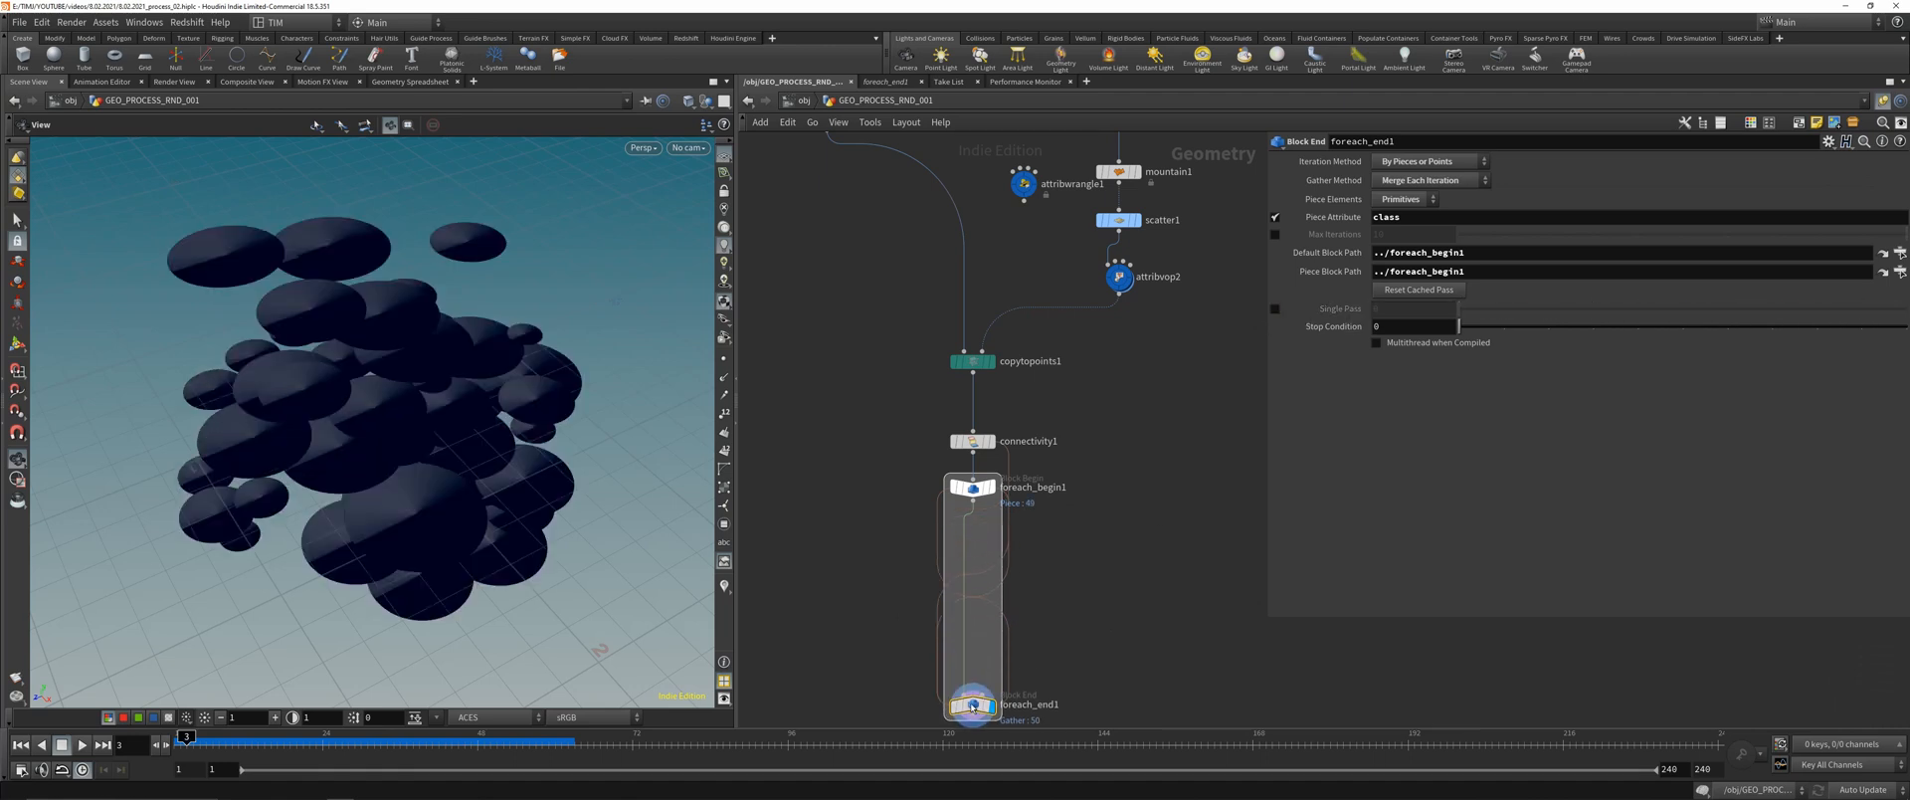
{"action": "scroll", "coordinate": [895, 576], "scroll_direction": "down", "scroll_amount": 1}
{"action": "middle_click_drag", "start_coordinate": [896, 576], "coordinate": [902, 470]}
{"action": "scroll", "coordinate": [957, 490], "scroll_direction": "up", "scroll_amount": 2}
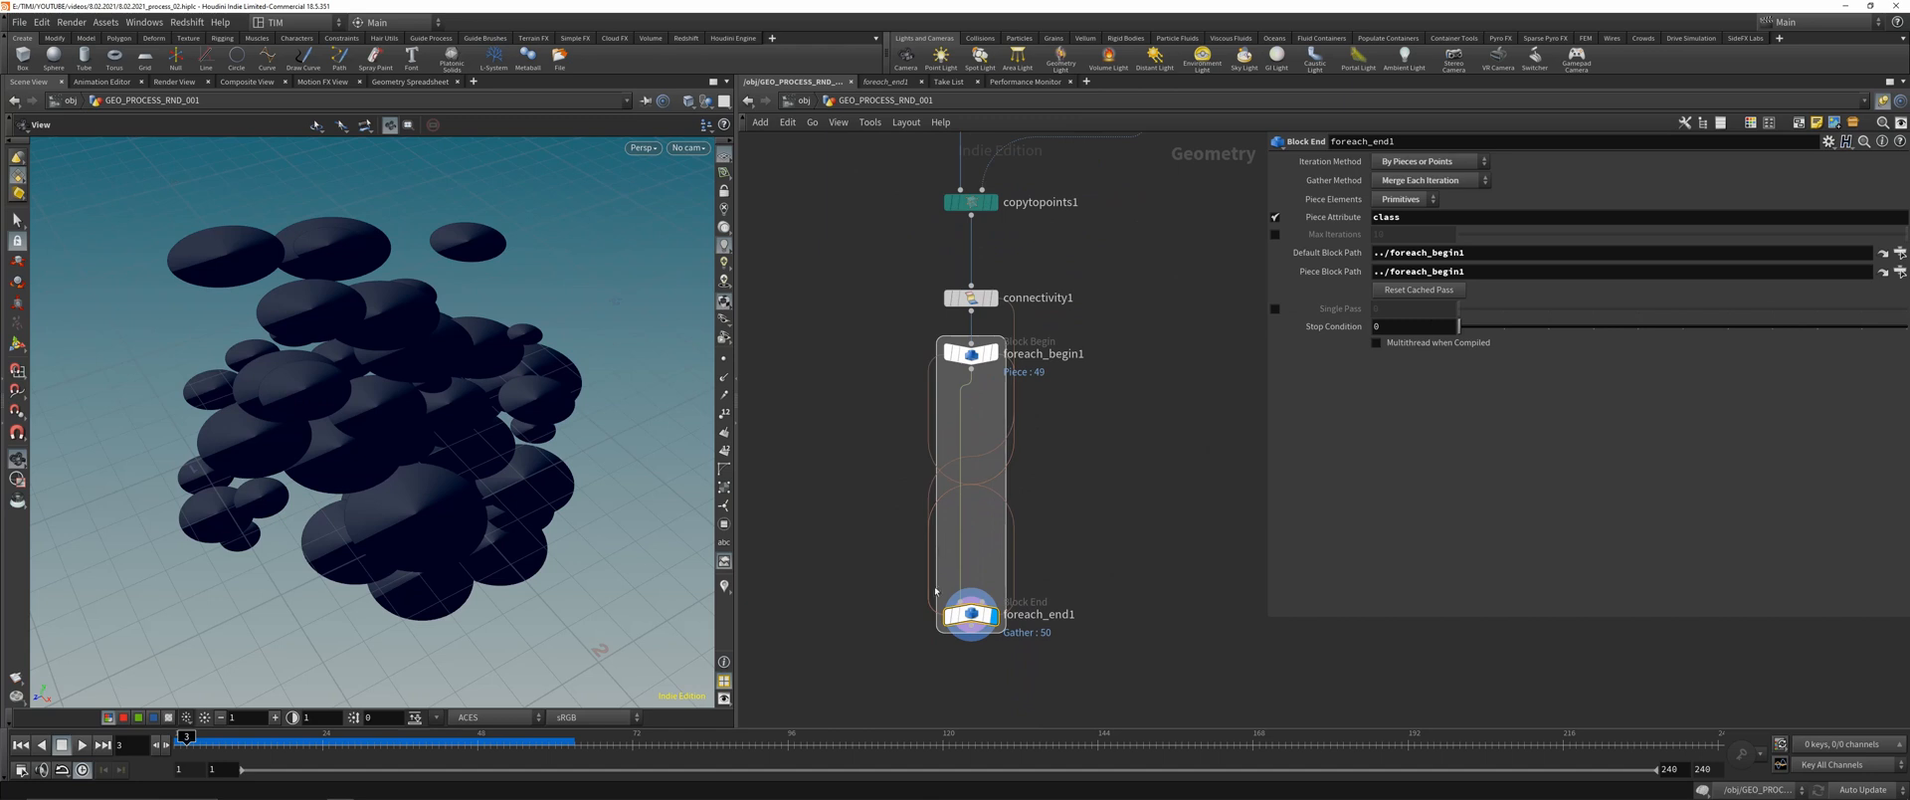
{"action": "left_click_drag", "start_coordinate": [963, 610], "coordinate": [963, 643]}
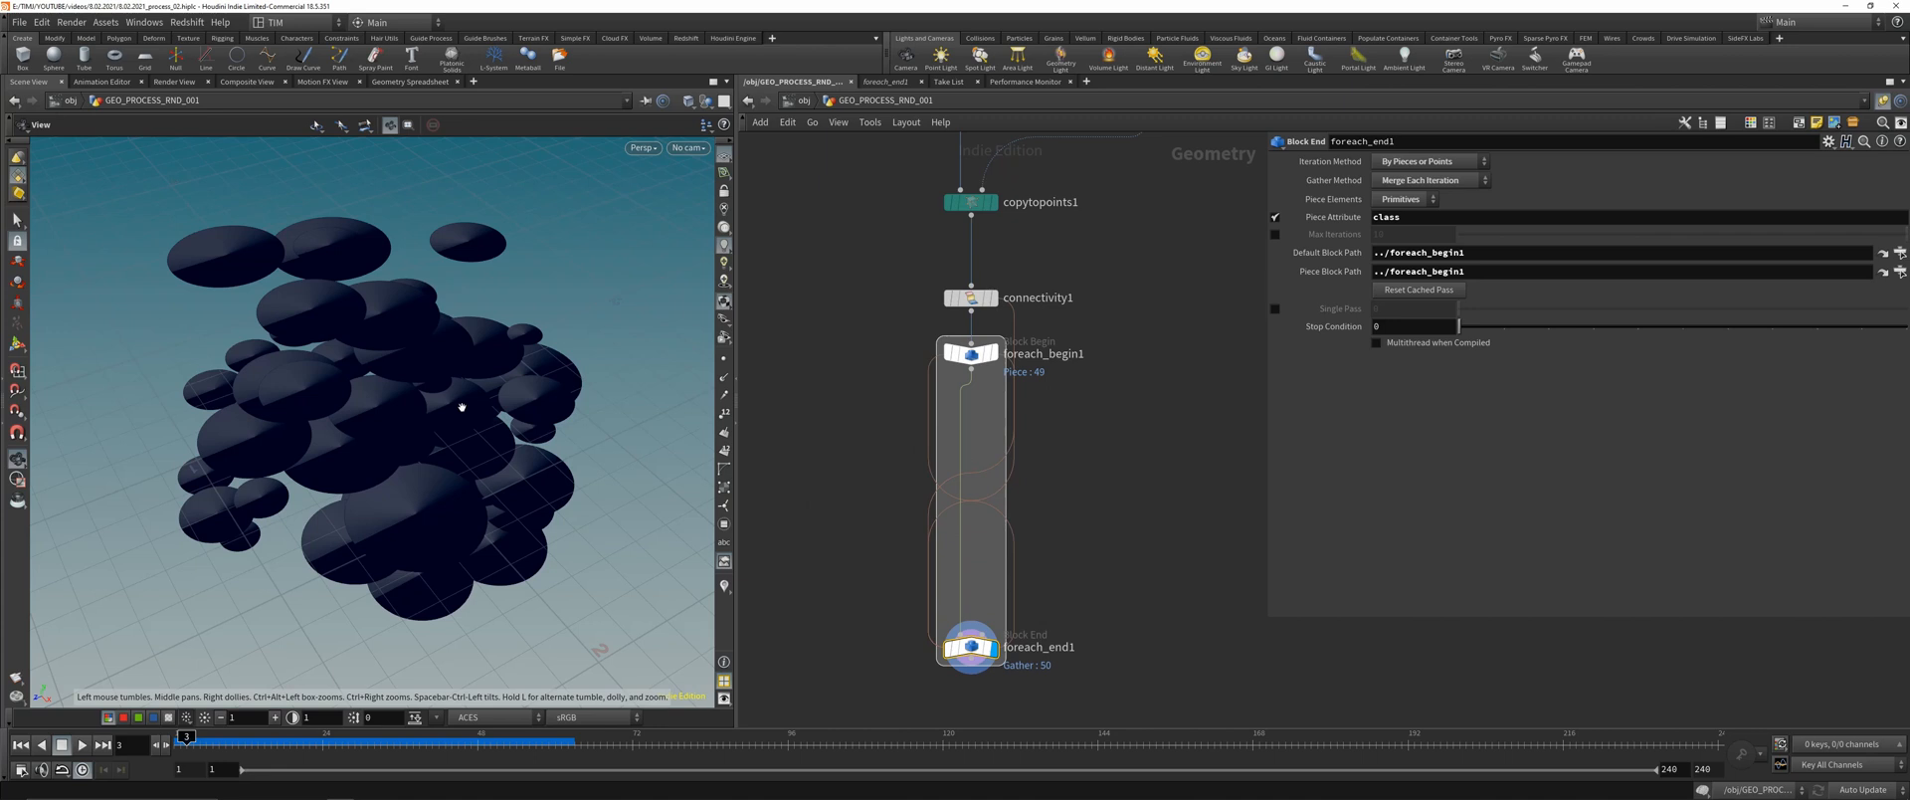
{"action": "left_click_drag", "start_coordinate": [461, 407], "coordinate": [423, 458]}
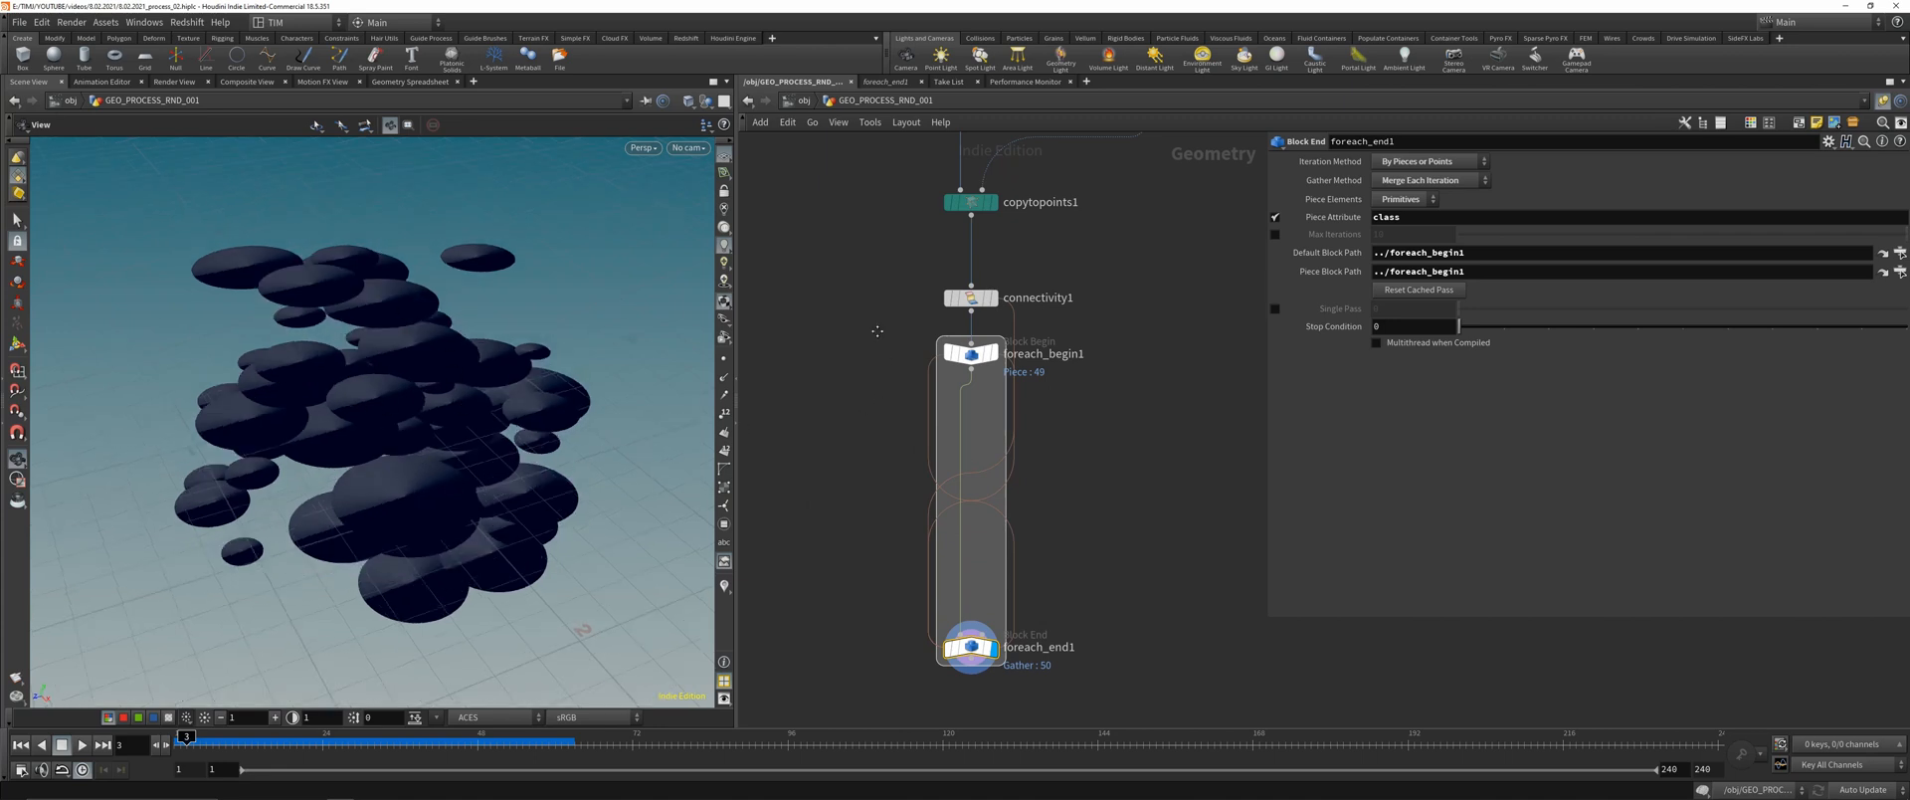
{"action": "middle_click_drag", "start_coordinate": [877, 332], "coordinate": [886, 604]}
{"action": "scroll", "coordinate": [887, 604], "scroll_direction": "down", "scroll_amount": 1}
{"action": "middle_click_drag", "start_coordinate": [896, 504], "coordinate": [905, 261]}
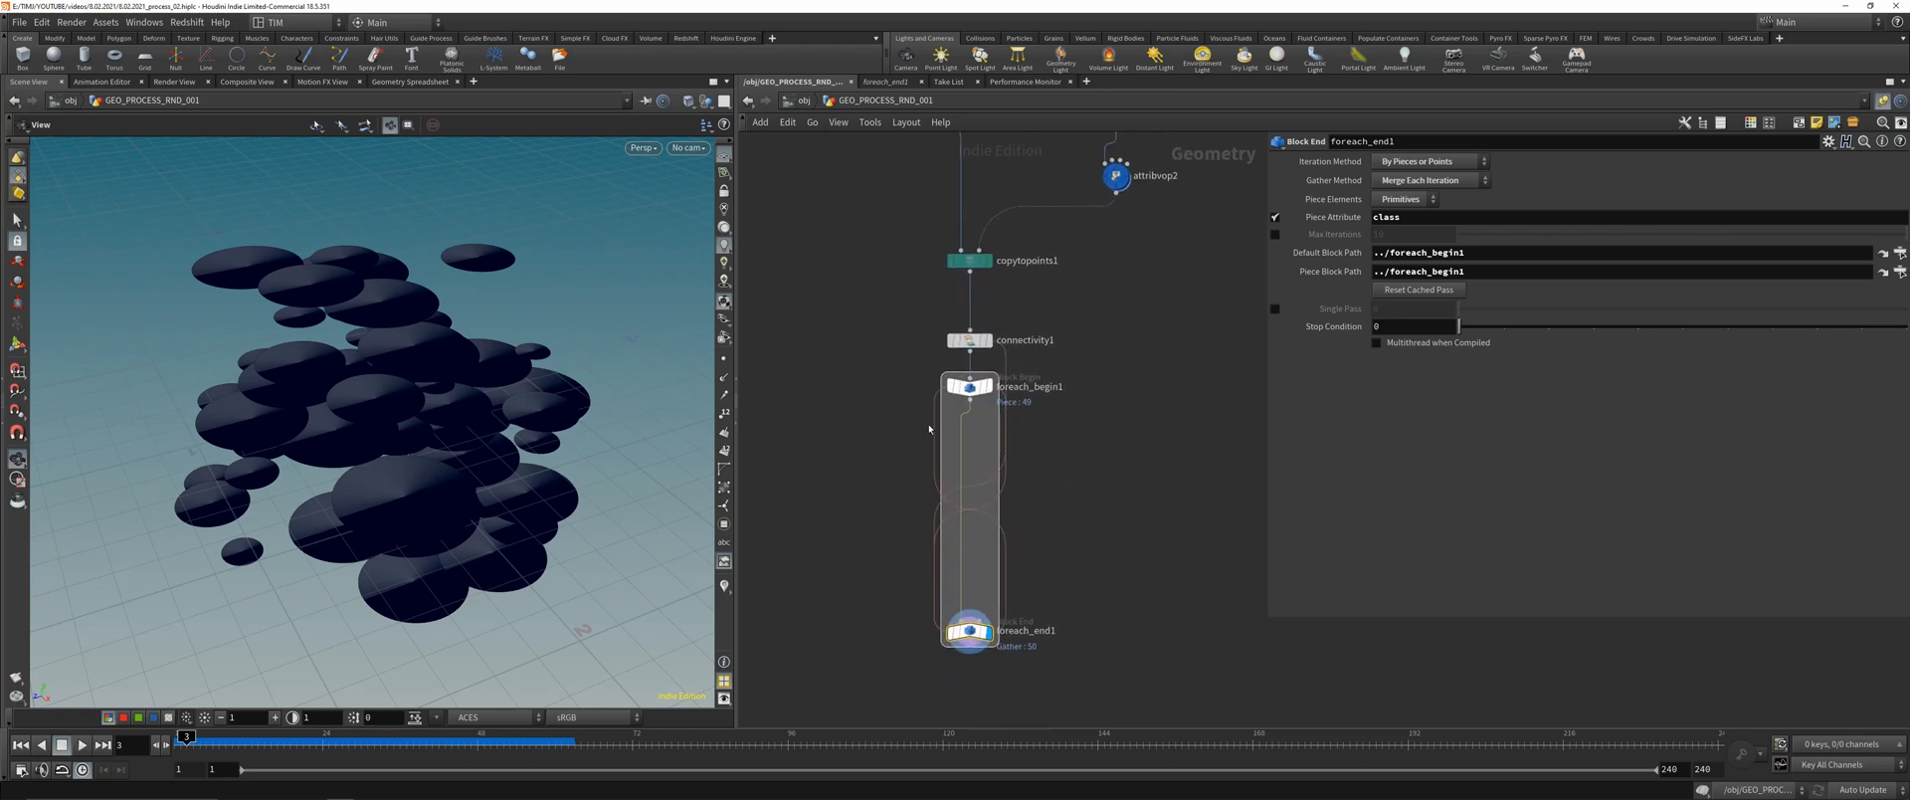
- Display foreach_begin1 and frame its single disc in the viewport
{"action": "left_click", "coordinate": [970, 387]}
{"action": "left_click", "coordinate": [988, 387]}
{"action": "scroll", "coordinate": [893, 504], "scroll_direction": "up", "scroll_amount": 1}
{"action": "key", "text": "space+g"}
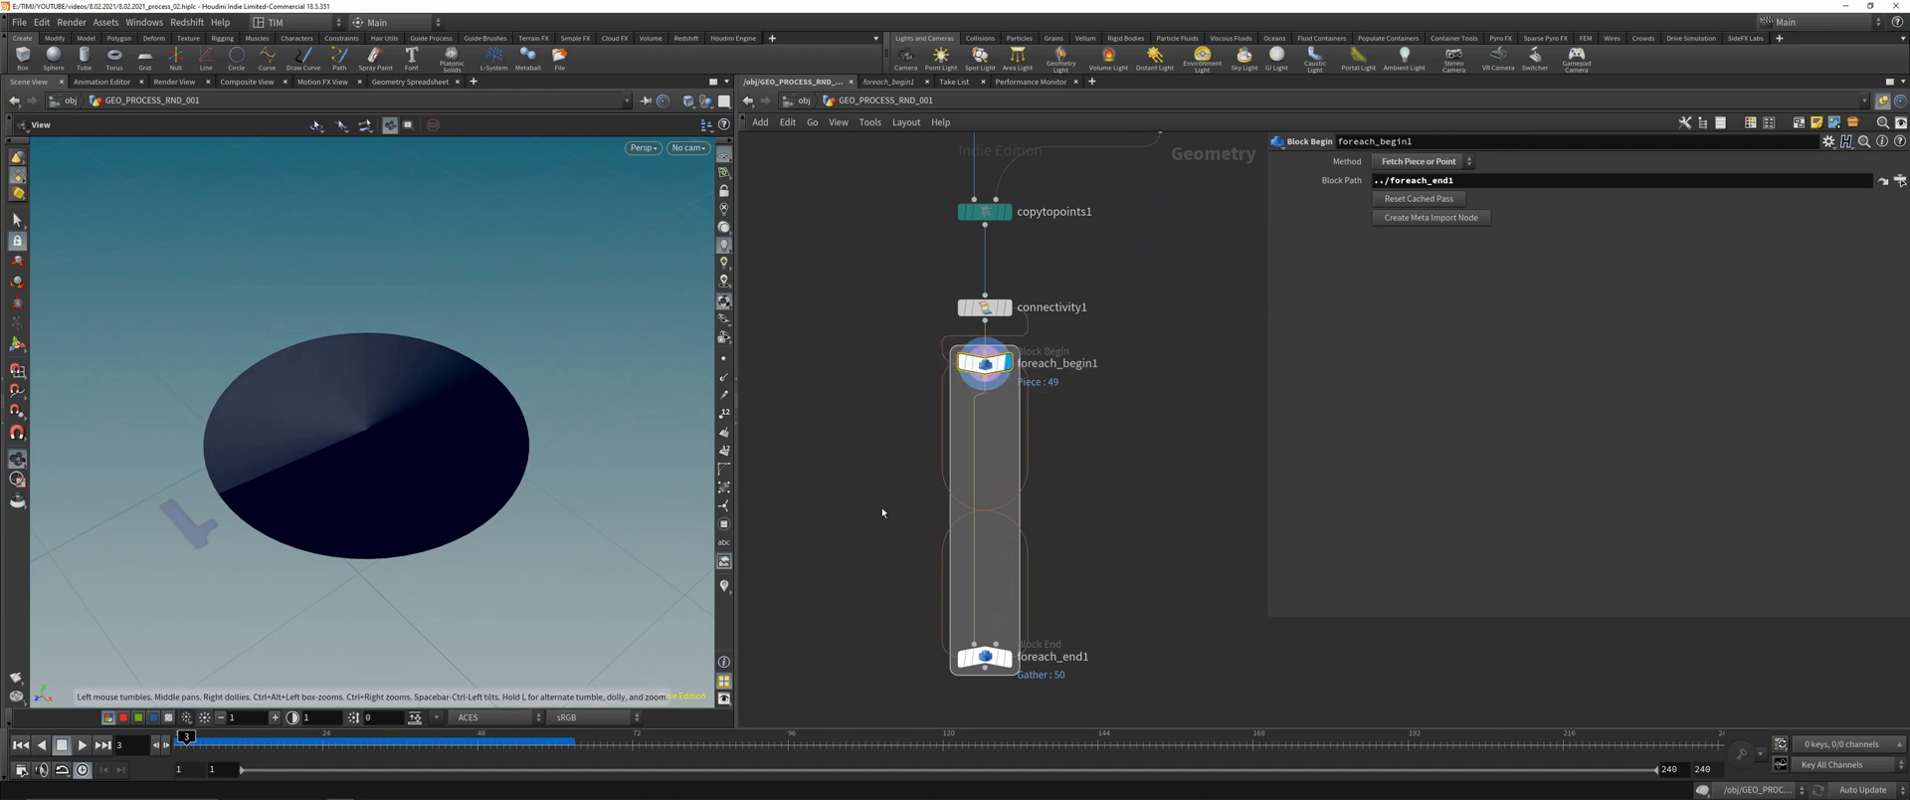
- Add an Attribute VOP inside the for-each block beneath foreach_begin1 and enter its network
{"action": "key", "text": "Tab"}
{"action": "type", "text": "vop"}
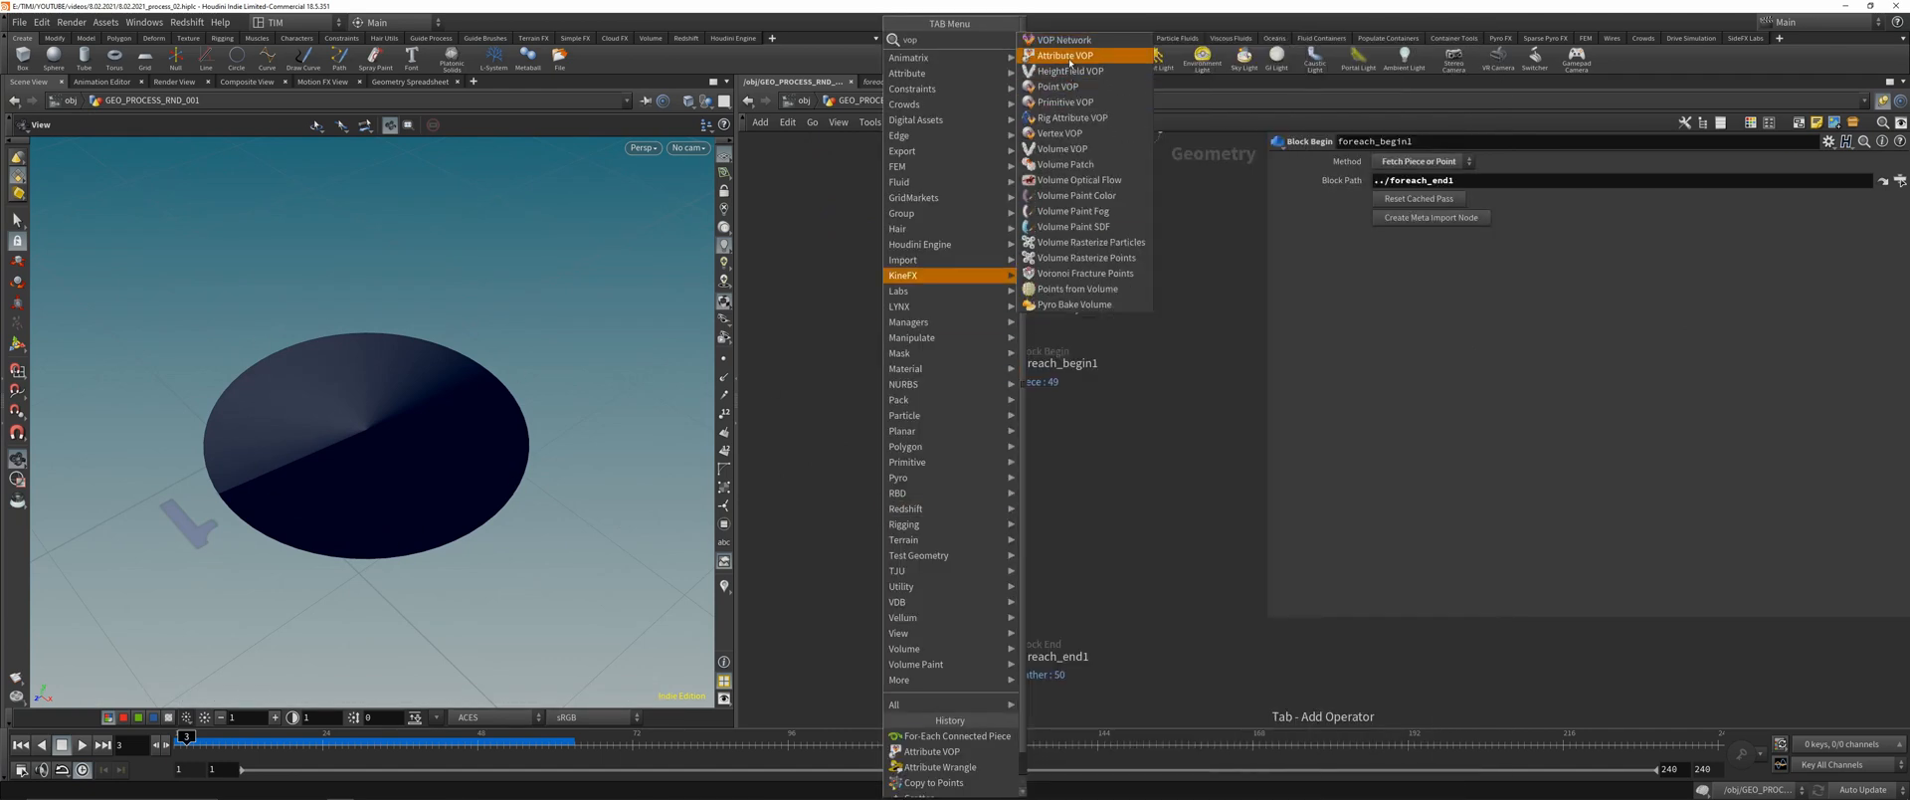
{"action": "left_click", "coordinate": [1064, 55]}
{"action": "left_click", "coordinate": [1056, 450]}
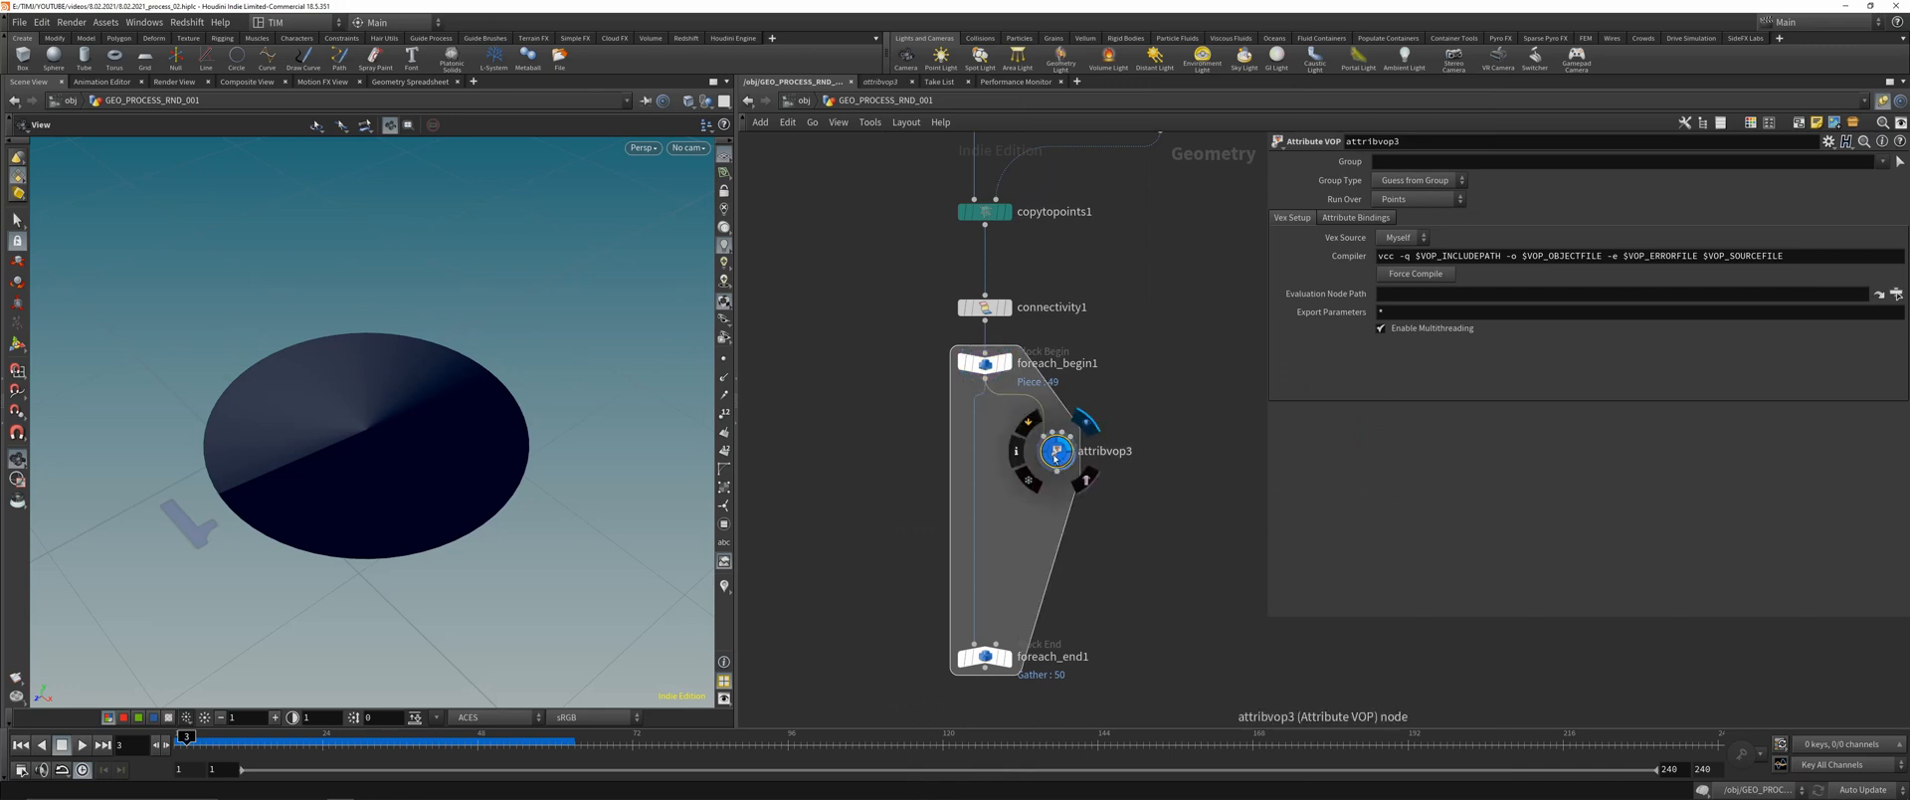
{"action": "double_click", "coordinate": [1055, 456]}
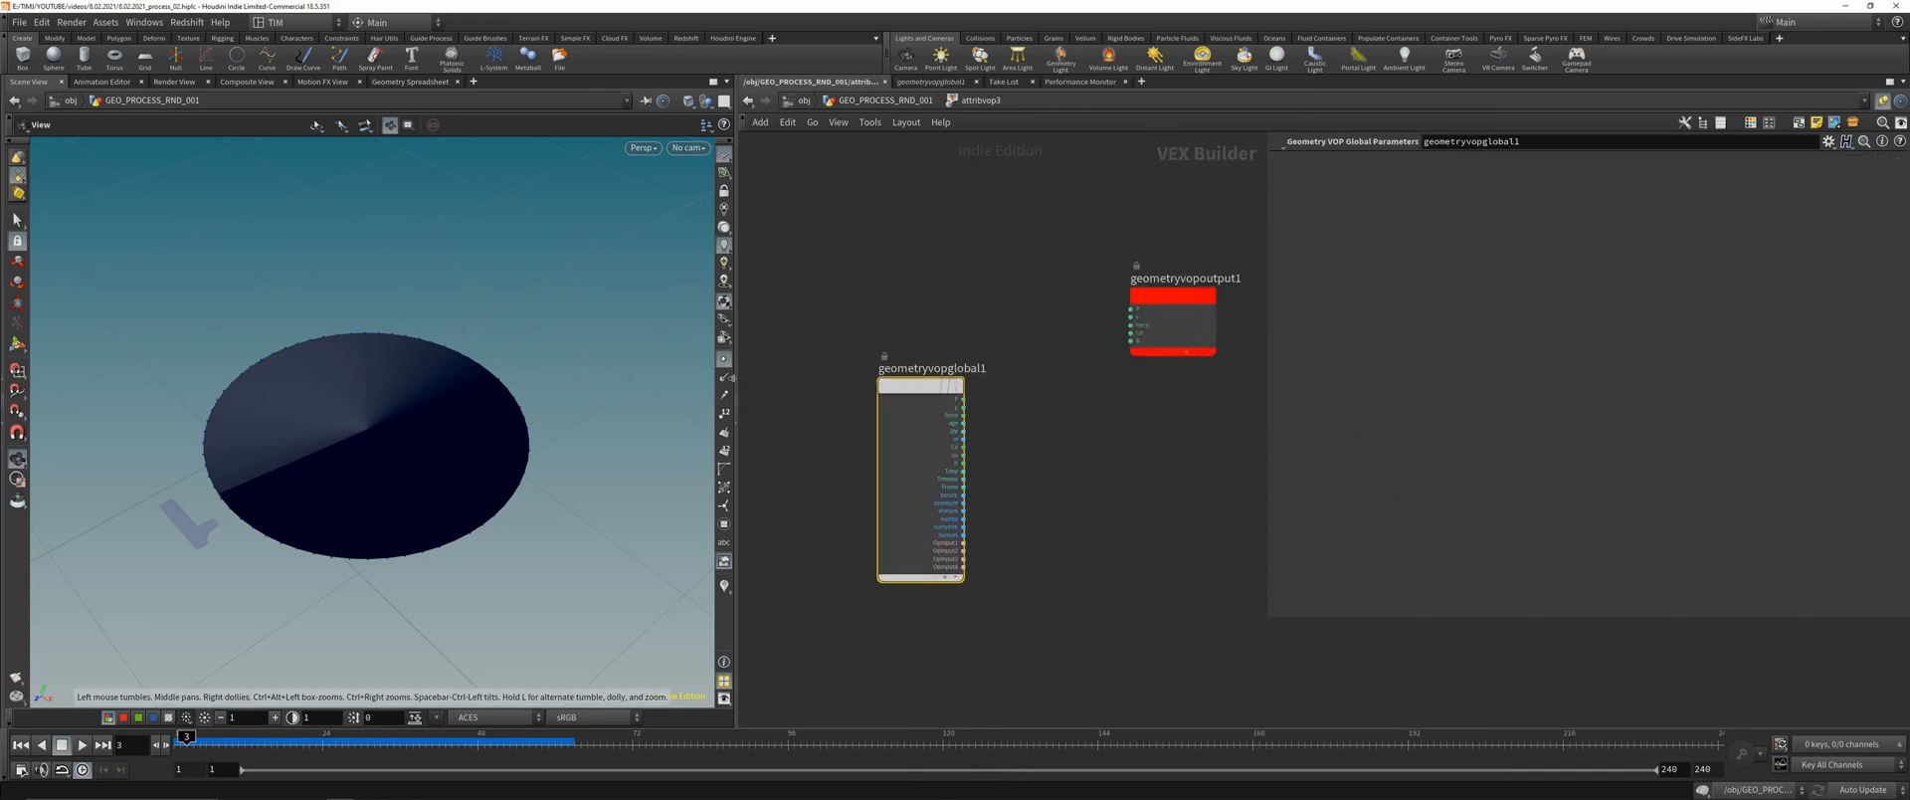
- Show the point normals and examine them around the disc's edge
{"action": "right_click_drag", "start_coordinate": [255, 384], "coordinate": [343, 286]}
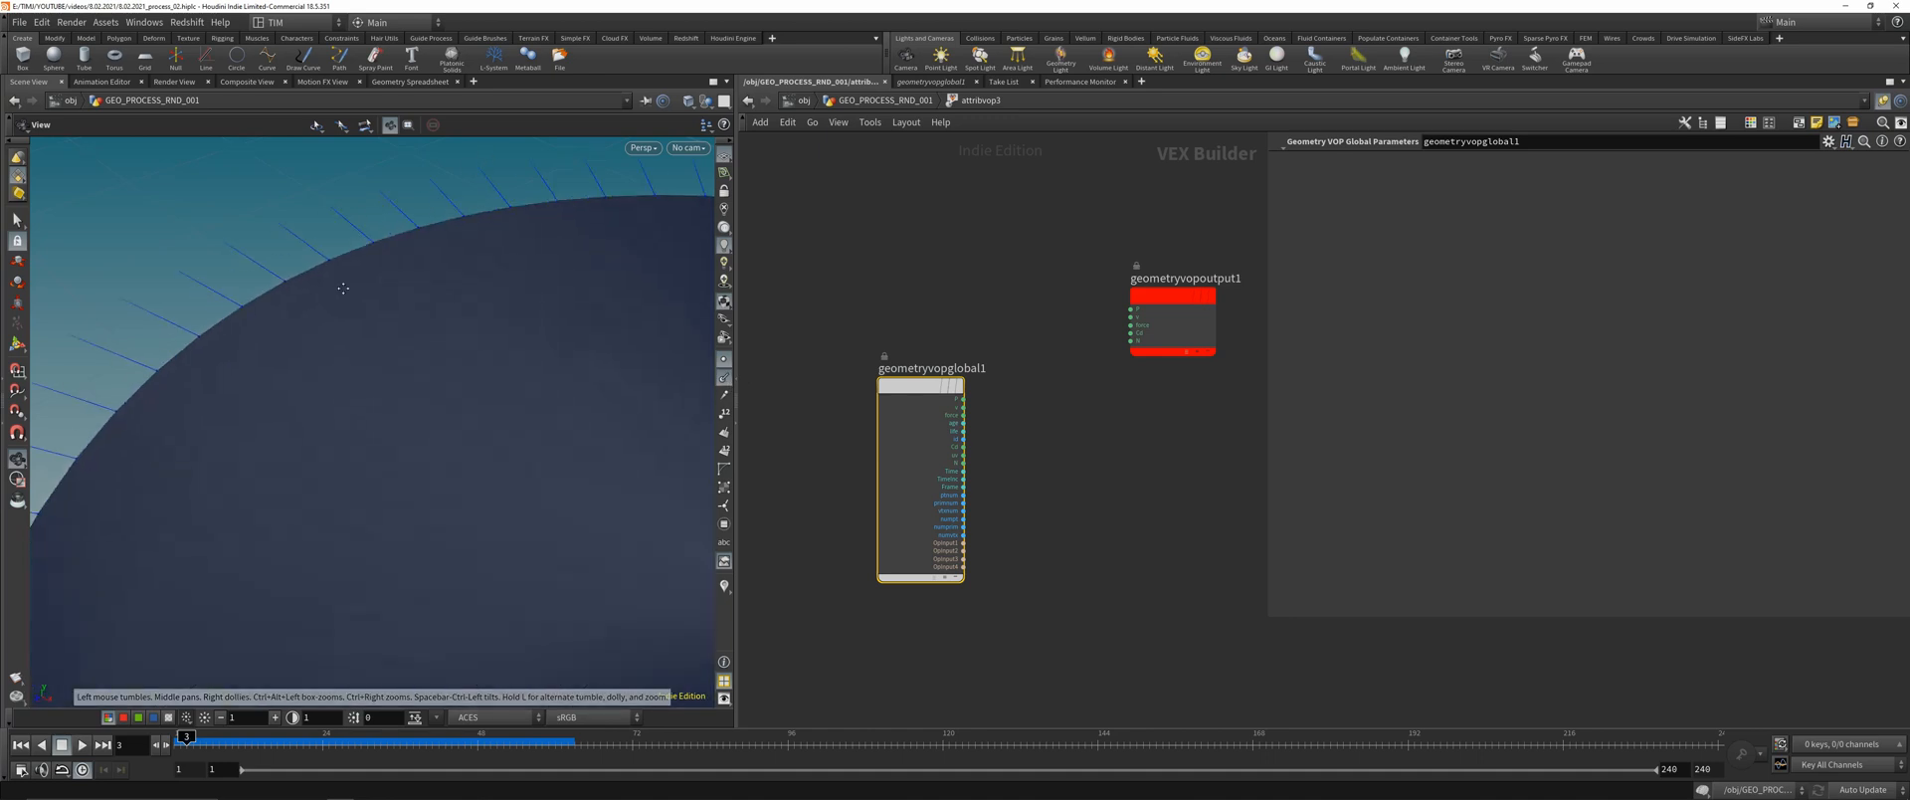
{"action": "middle_click_drag", "start_coordinate": [343, 285], "coordinate": [428, 426]}
{"action": "right_click_drag", "start_coordinate": [422, 292], "coordinate": [333, 388]}
{"action": "middle_click_drag", "start_coordinate": [398, 389], "coordinate": [233, 394]}
- Add an Anti-Aliased Noise node and wire the global P into its position input
{"action": "scroll", "coordinate": [1134, 404], "scroll_direction": "down", "scroll_amount": 3}
{"action": "middle_click_drag", "start_coordinate": [1134, 404], "coordinate": [1035, 391]}
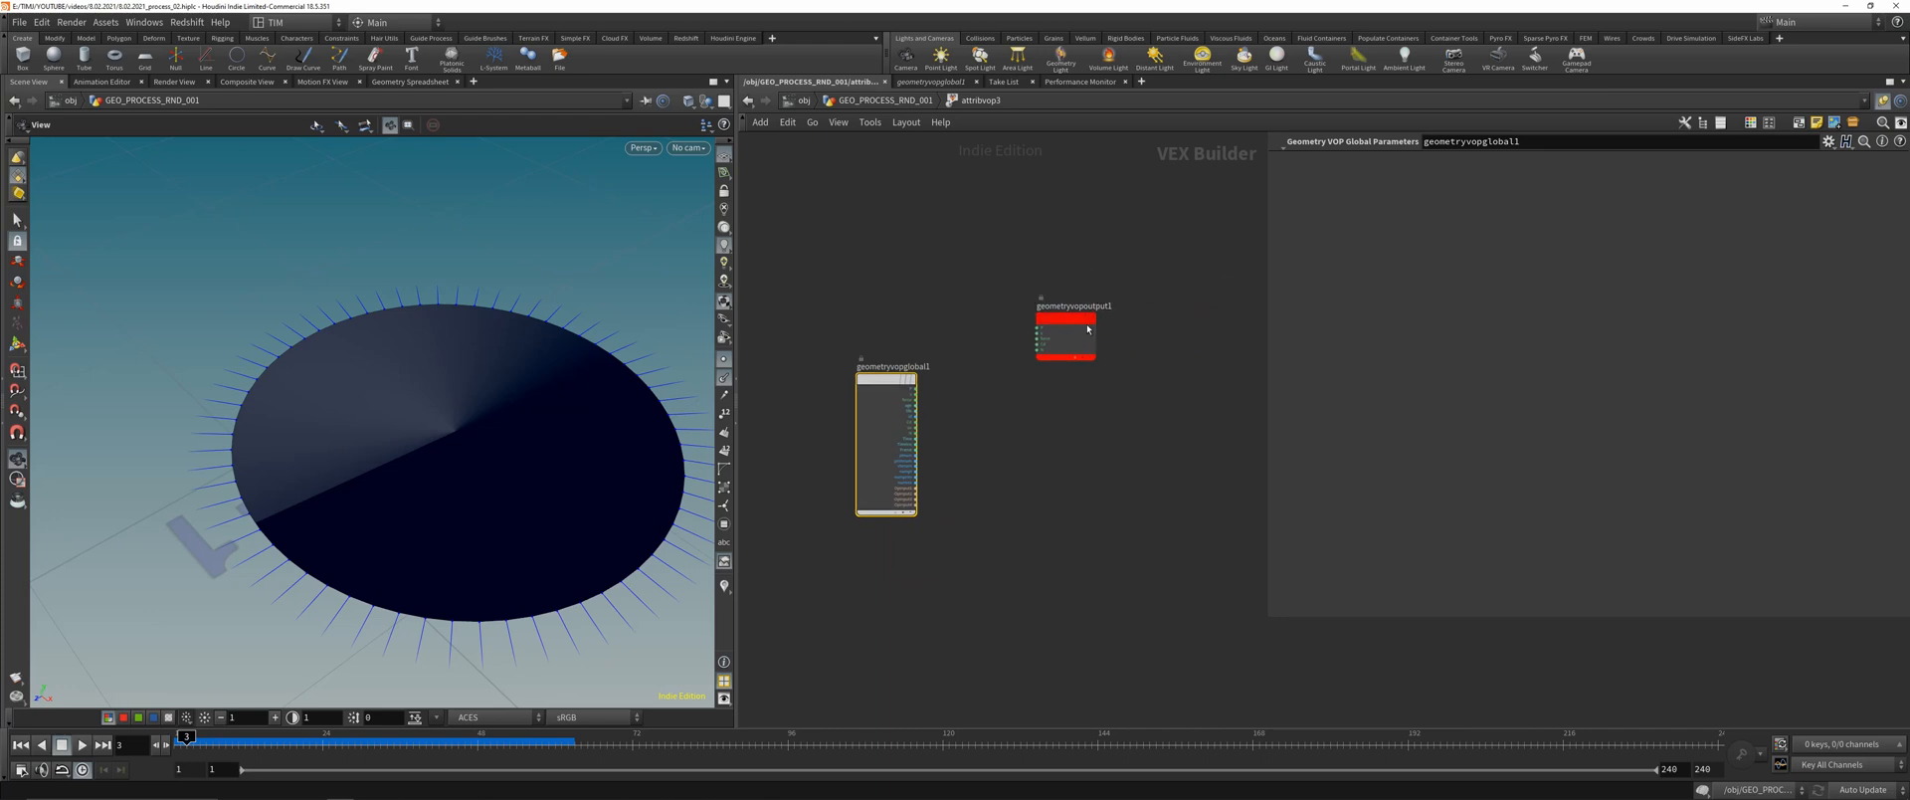
{"action": "scroll", "coordinate": [964, 438], "scroll_direction": "up", "scroll_amount": 2}
{"action": "key", "text": "Tab"}
{"action": "type", "text": "aa"}
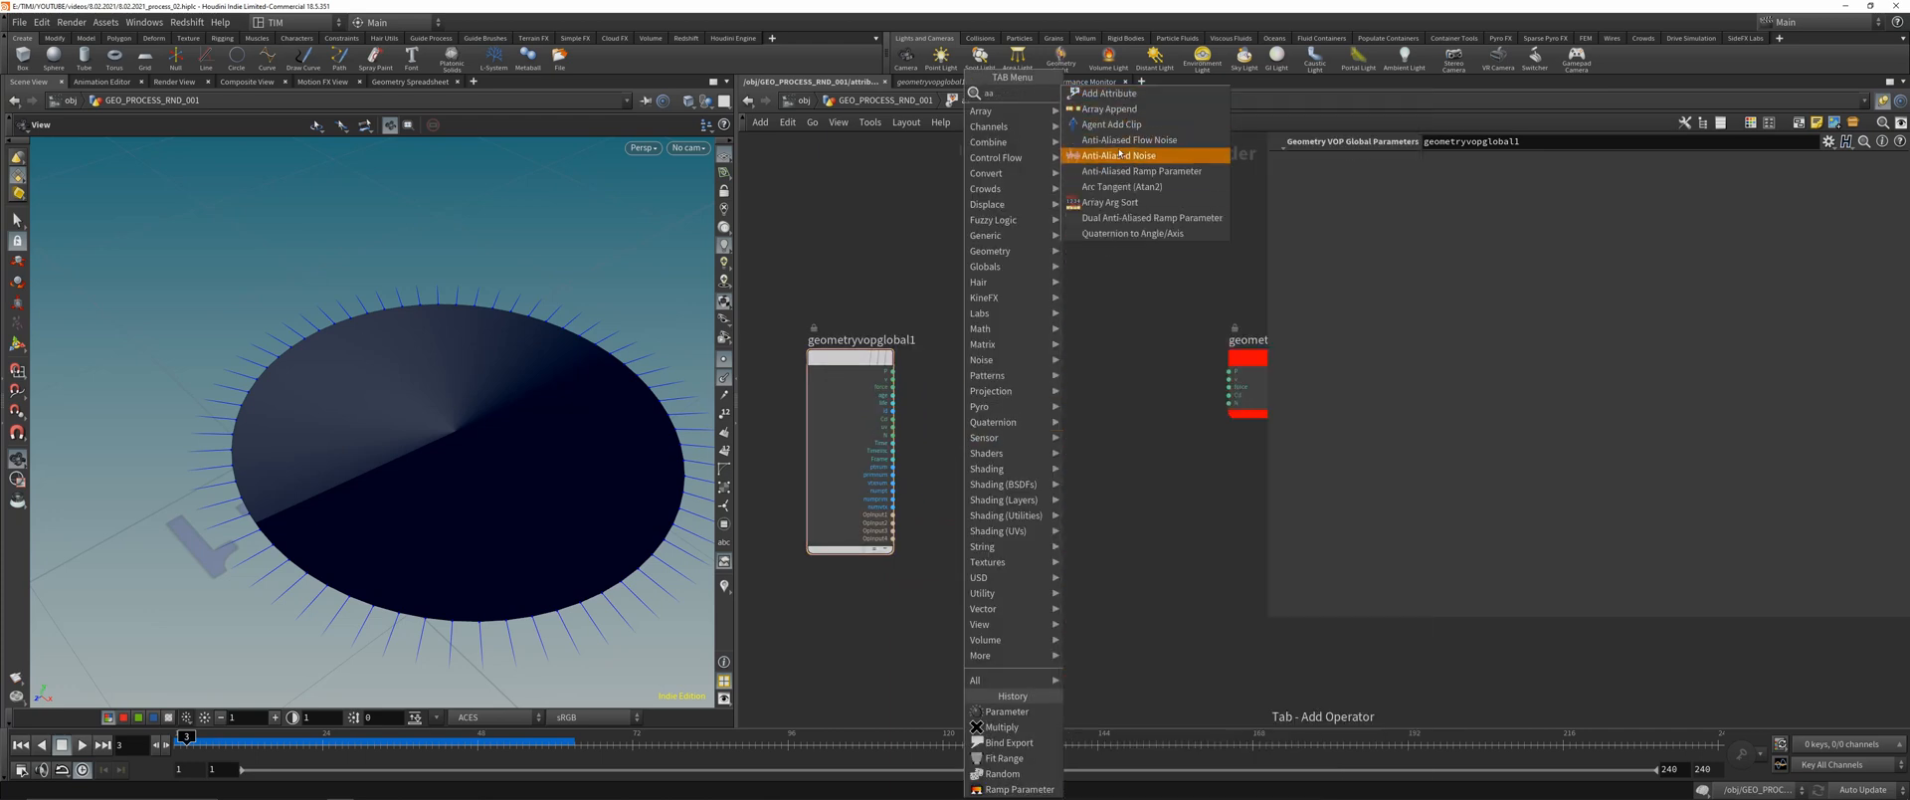
{"action": "left_click", "coordinate": [1120, 156]}
{"action": "left_click", "coordinate": [1030, 371]}
{"action": "left_click", "coordinate": [894, 373]}
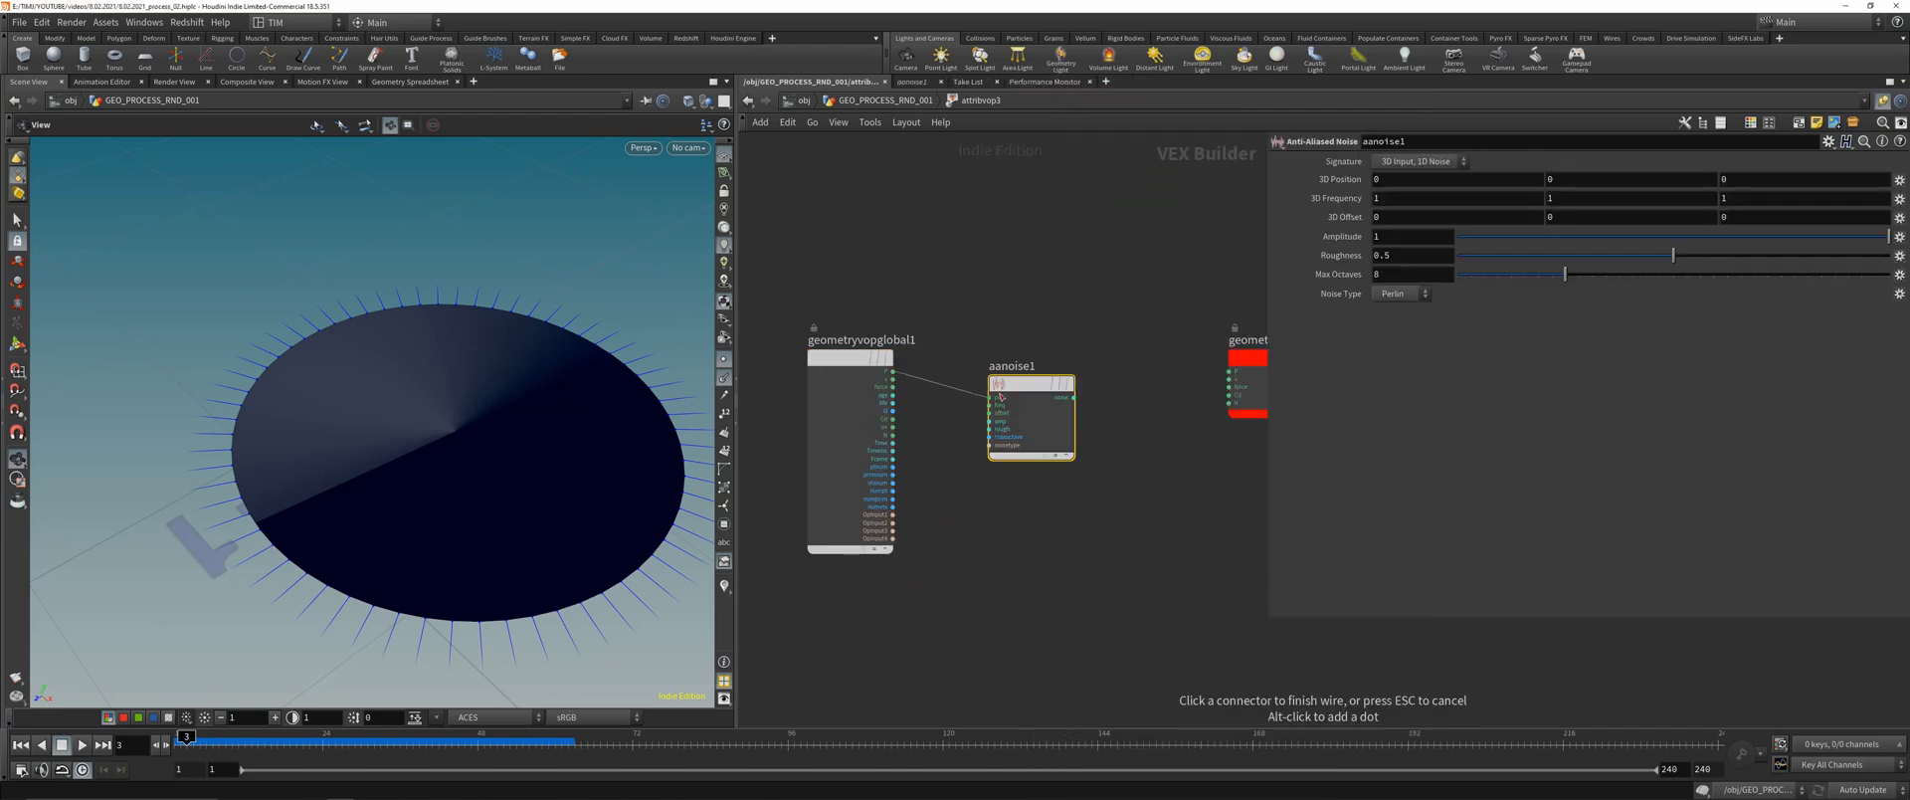
{"action": "left_click", "coordinate": [990, 398]}
{"action": "left_click_drag", "start_coordinate": [1027, 388], "coordinate": [1002, 402]}
- Add a Displace Along Normal node, feed it the global P, and connect its displaced position to the output's P
{"action": "middle_click_drag", "start_coordinate": [1154, 398], "coordinate": [964, 389]}
{"action": "left_click_drag", "start_coordinate": [1080, 351], "coordinate": [1182, 351]}
{"action": "key", "text": "Tab"}
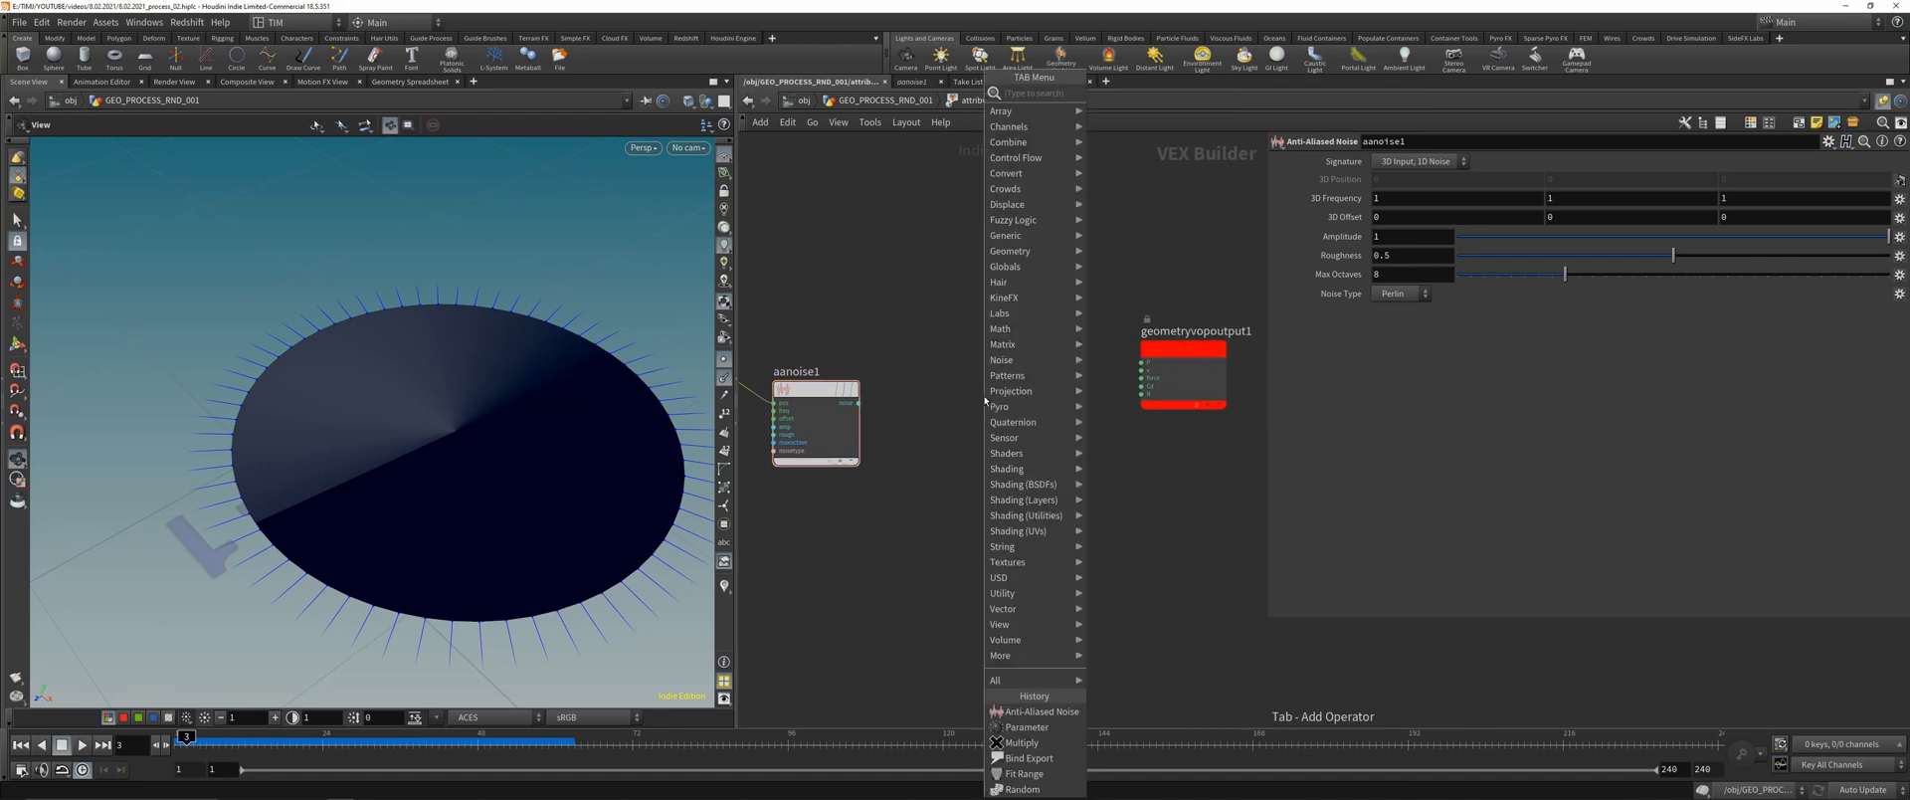
{"action": "type", "text": "dis"}
{"action": "left_click", "coordinate": [1151, 108]}
{"action": "left_click", "coordinate": [1040, 360]}
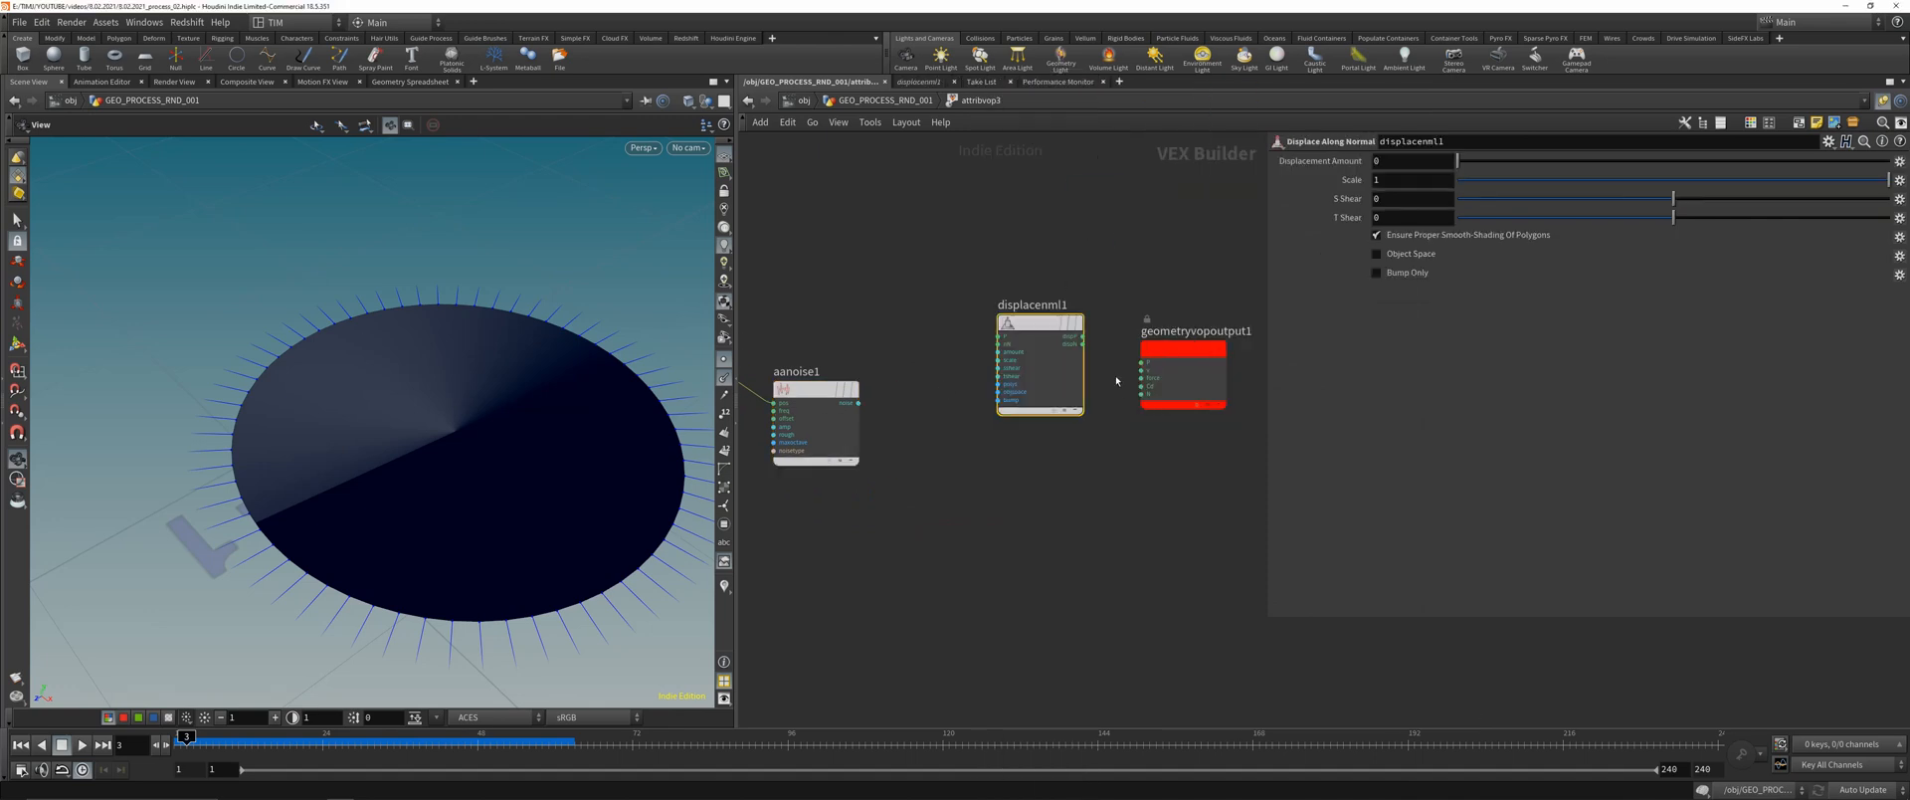
{"action": "left_click", "coordinate": [1084, 336]}
{"action": "left_click", "coordinate": [1141, 362]}
{"action": "left_click", "coordinate": [998, 336]}
{"action": "middle_click_drag", "start_coordinate": [837, 344], "coordinate": [964, 324]}
{"action": "left_click", "coordinate": [827, 340]}
- Feed the aanoise1 output into displacenml1's displacement amount, and space out the nodes around them
{"action": "left_click_drag", "start_coordinate": [943, 369], "coordinate": [950, 403]}
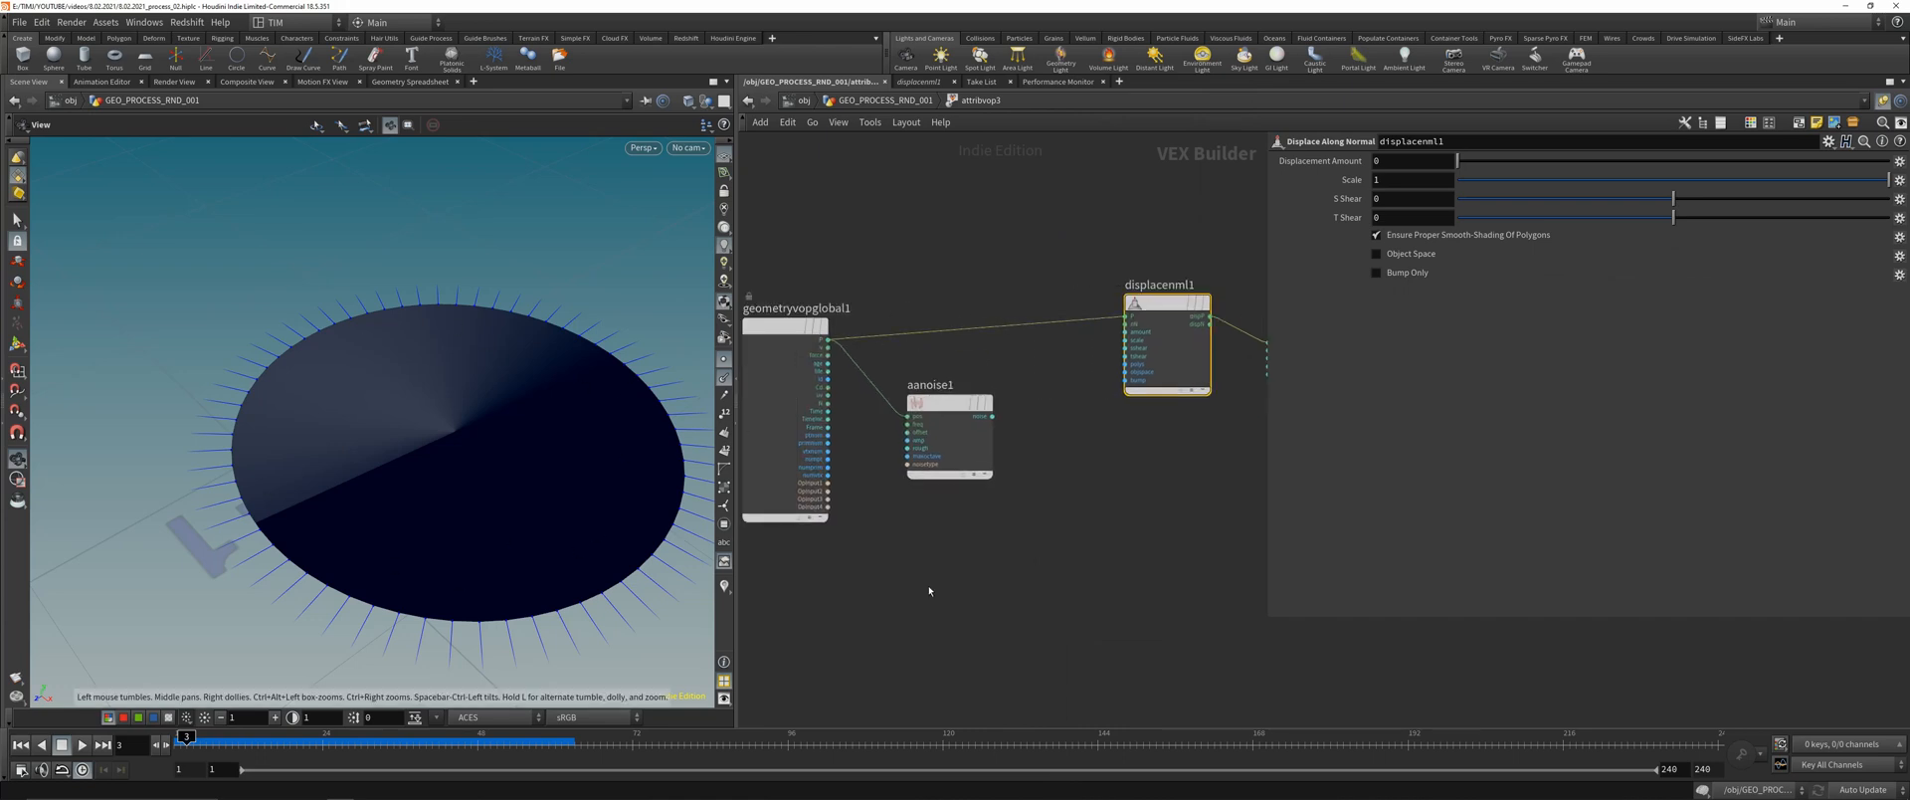
{"action": "left_click", "coordinate": [991, 417]}
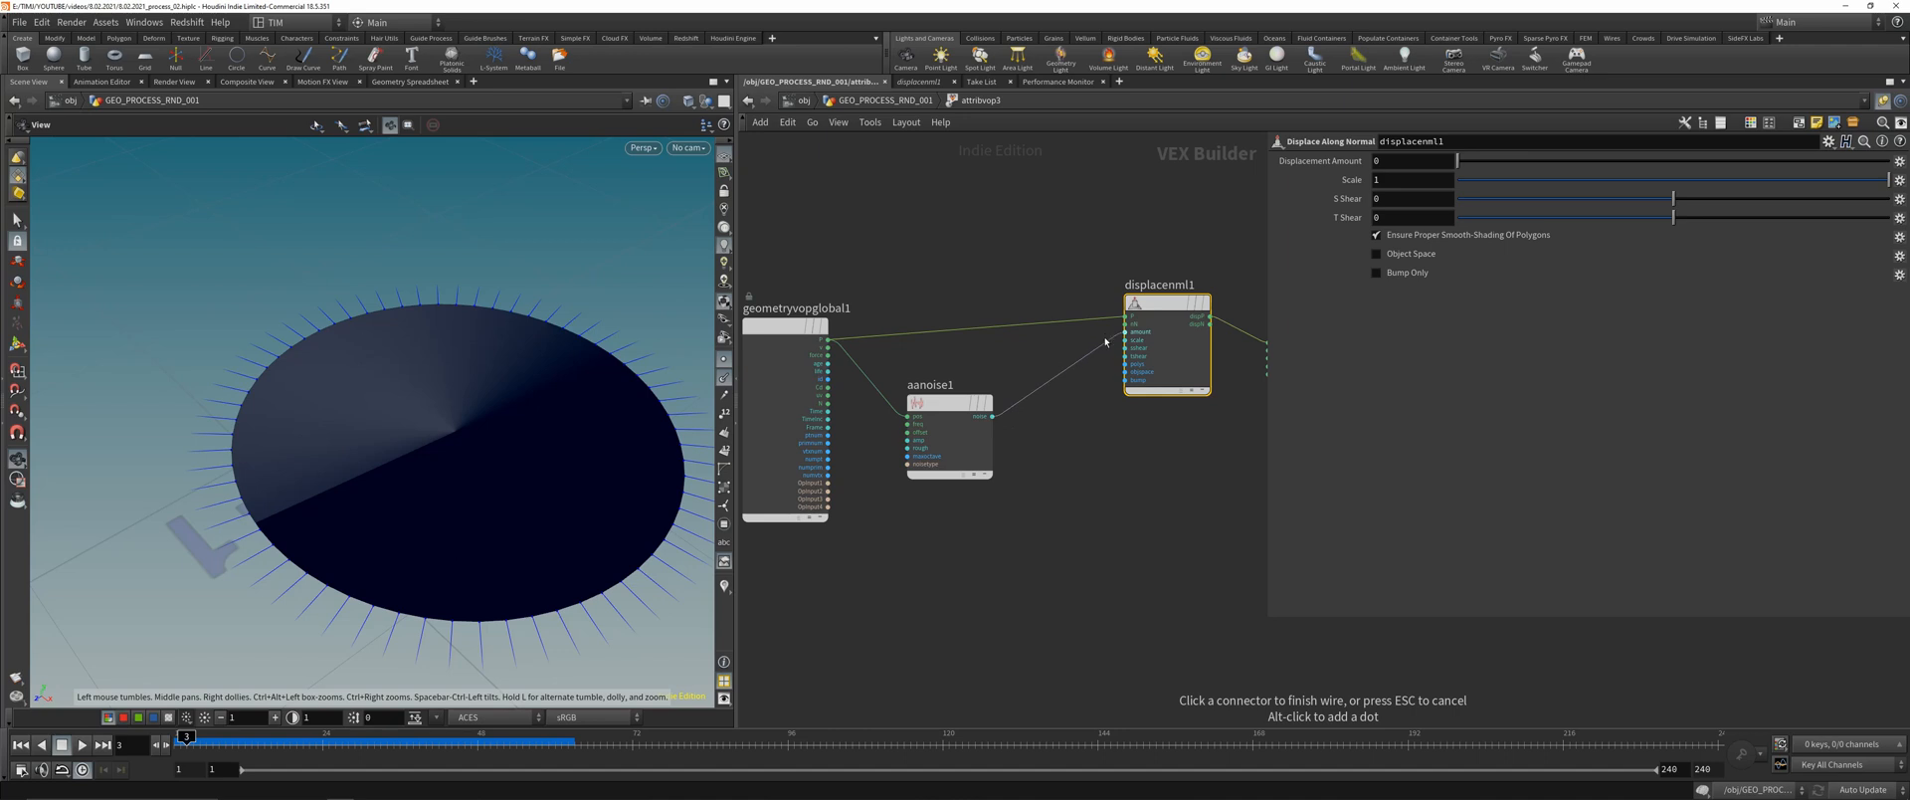
{"action": "left_click", "coordinate": [1125, 331]}
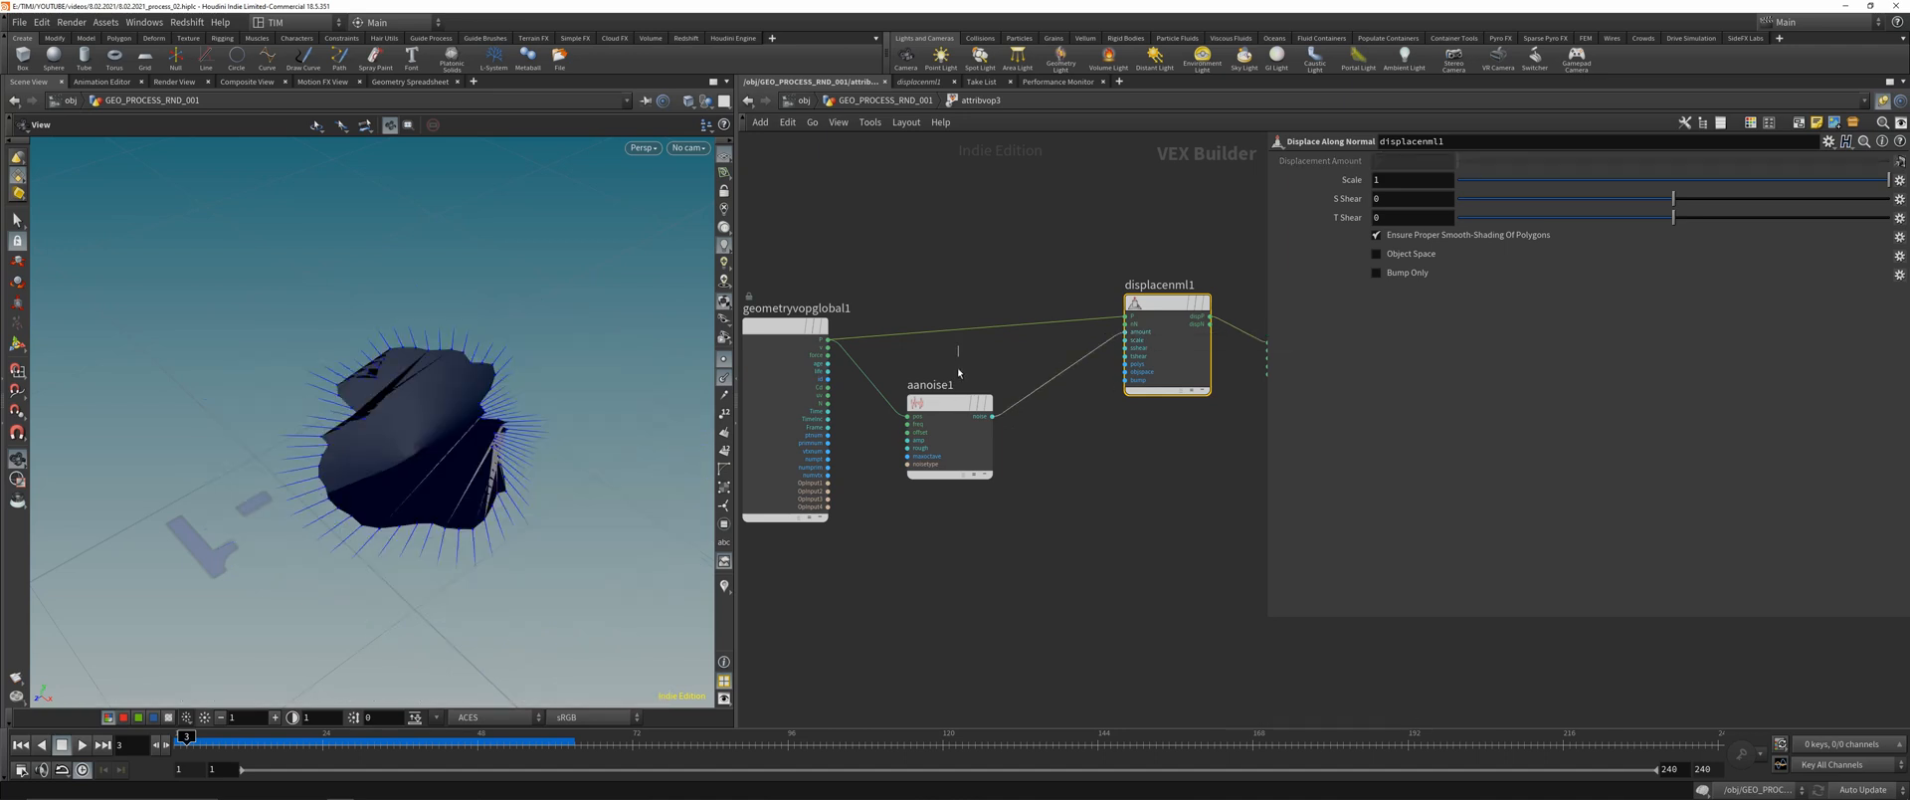
{"action": "left_click", "coordinate": [950, 404]}
{"action": "middle_click_drag", "start_coordinate": [1062, 435], "coordinate": [920, 429]}
{"action": "left_click_drag", "start_coordinate": [1155, 319], "coordinate": [1258, 294]}
{"action": "left_click_drag", "start_coordinate": [1025, 299], "coordinate": [1077, 305]}
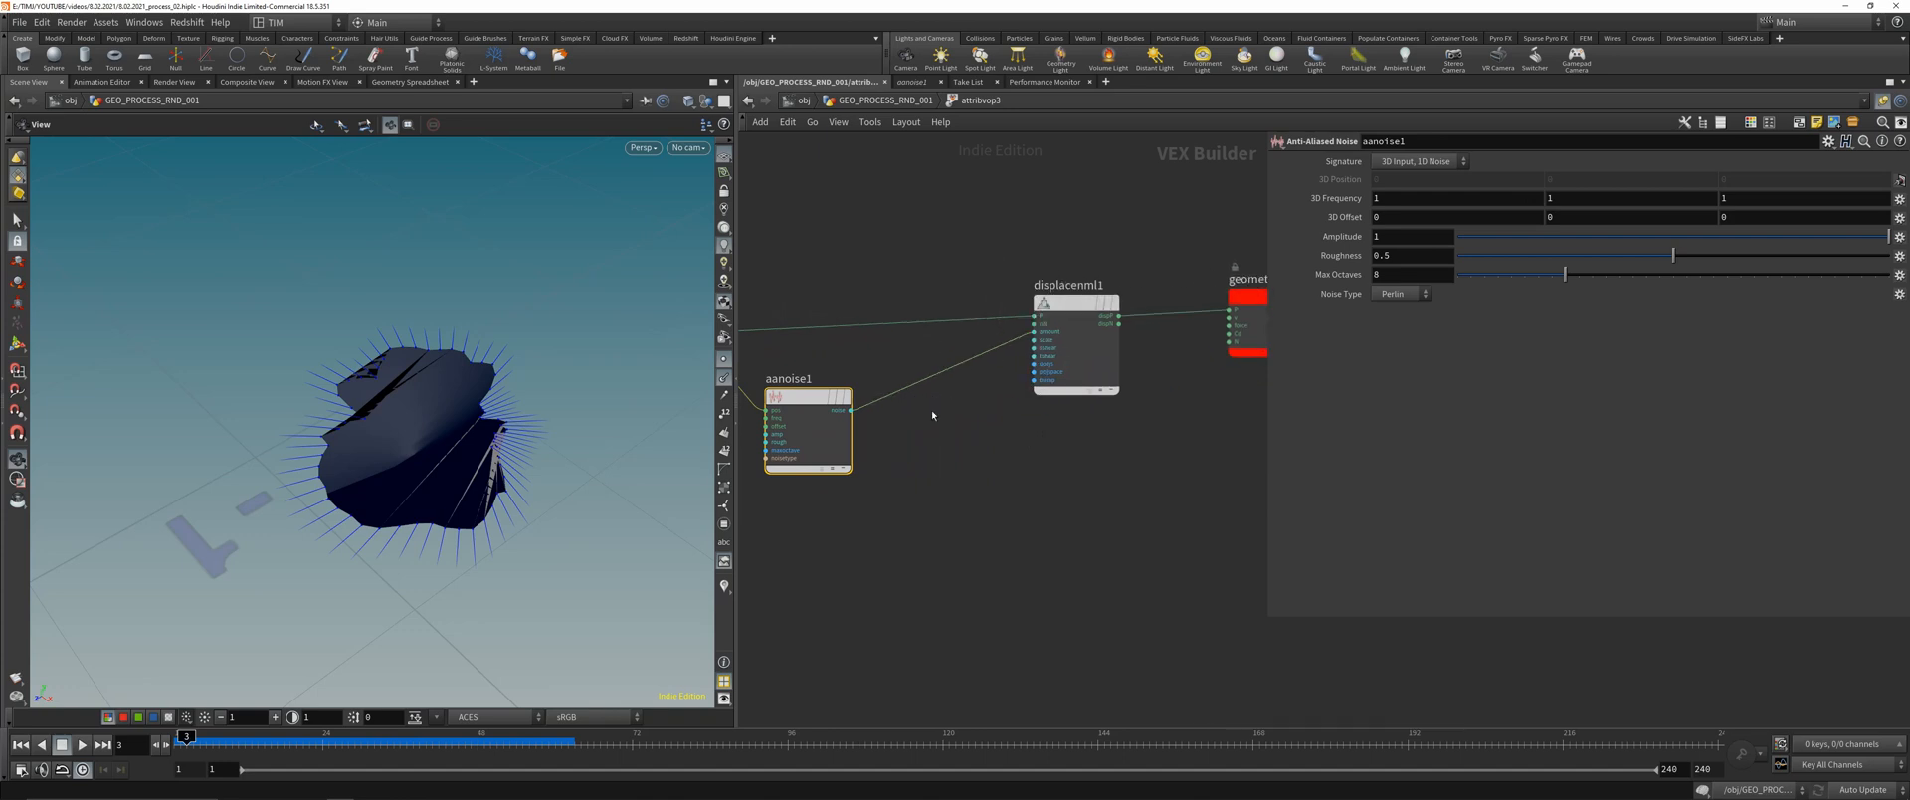
{"action": "middle_click_drag", "start_coordinate": [934, 415], "coordinate": [966, 433]}
{"action": "left_click_drag", "start_coordinate": [491, 458], "coordinate": [472, 436]}
{"action": "middle_click_drag", "start_coordinate": [975, 443], "coordinate": [982, 454]}
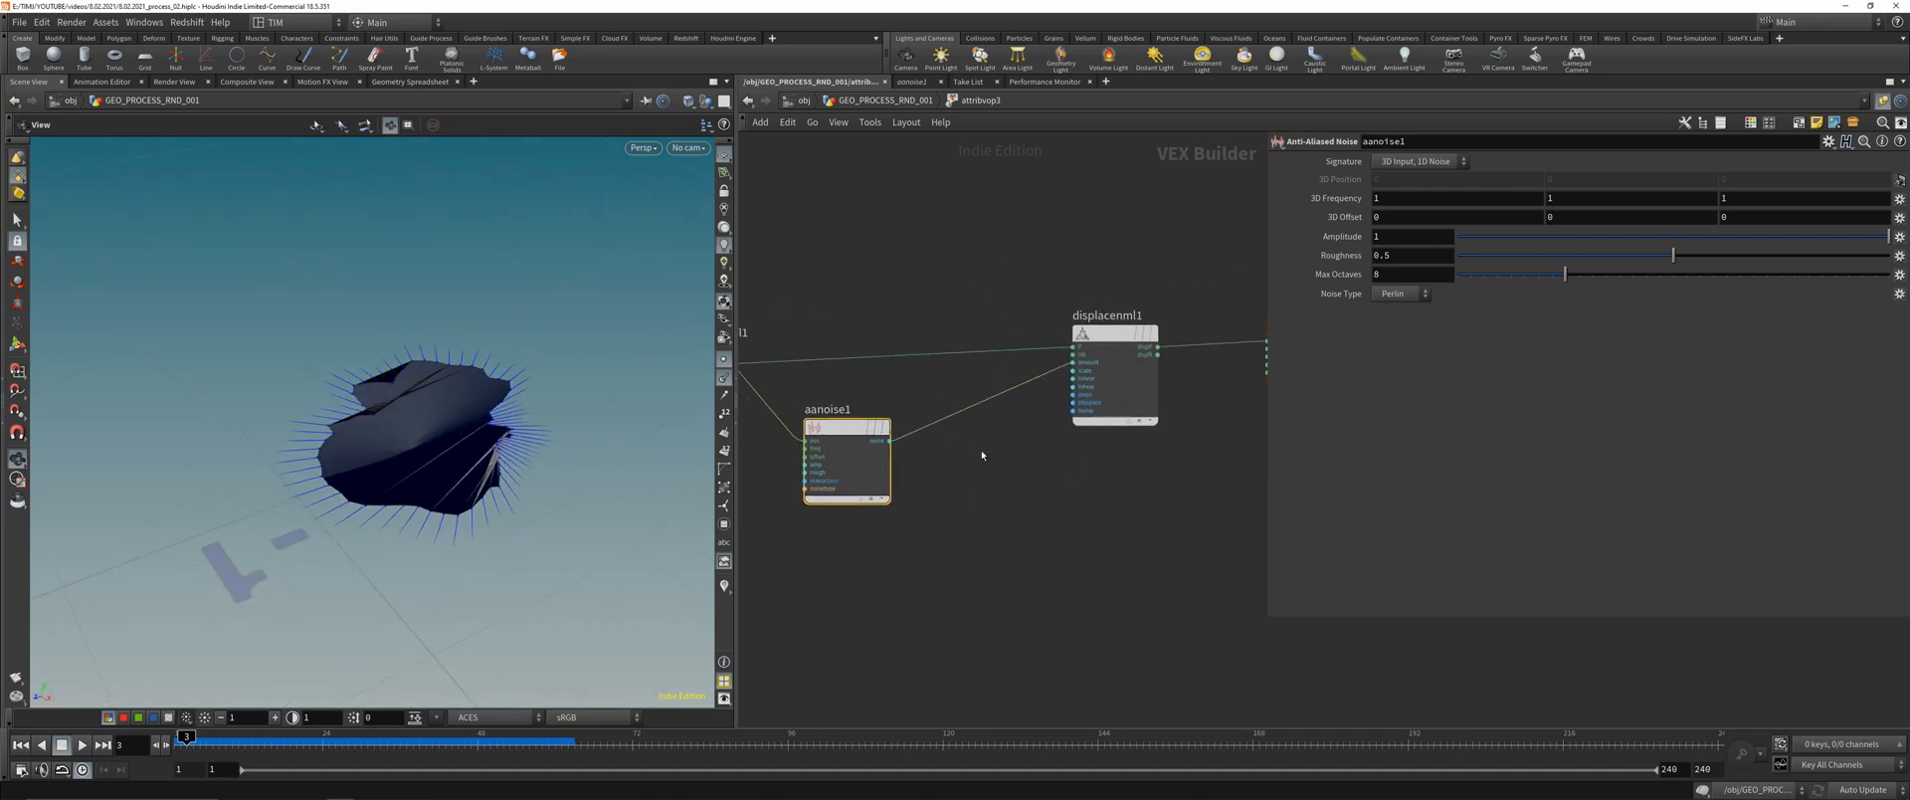
- Look up the default output range of Anti-Aliased Noise in its help page
{"action": "key", "text": "F1"}
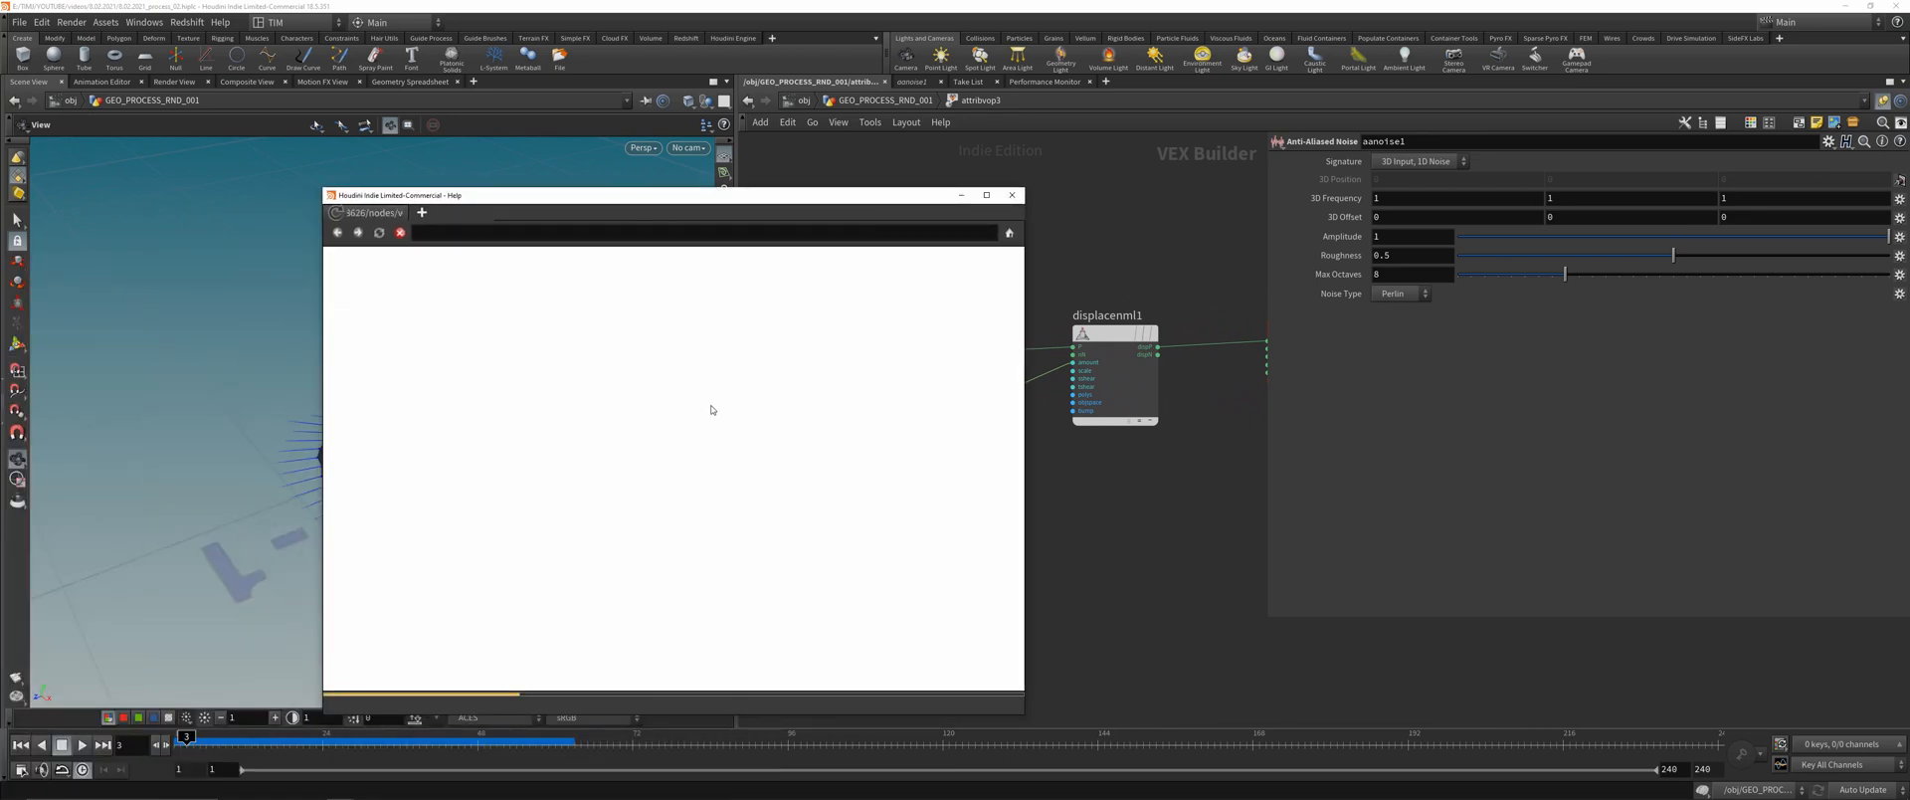
{"action": "scroll", "coordinate": [344, 557], "scroll_direction": "down", "scroll_amount": 2}
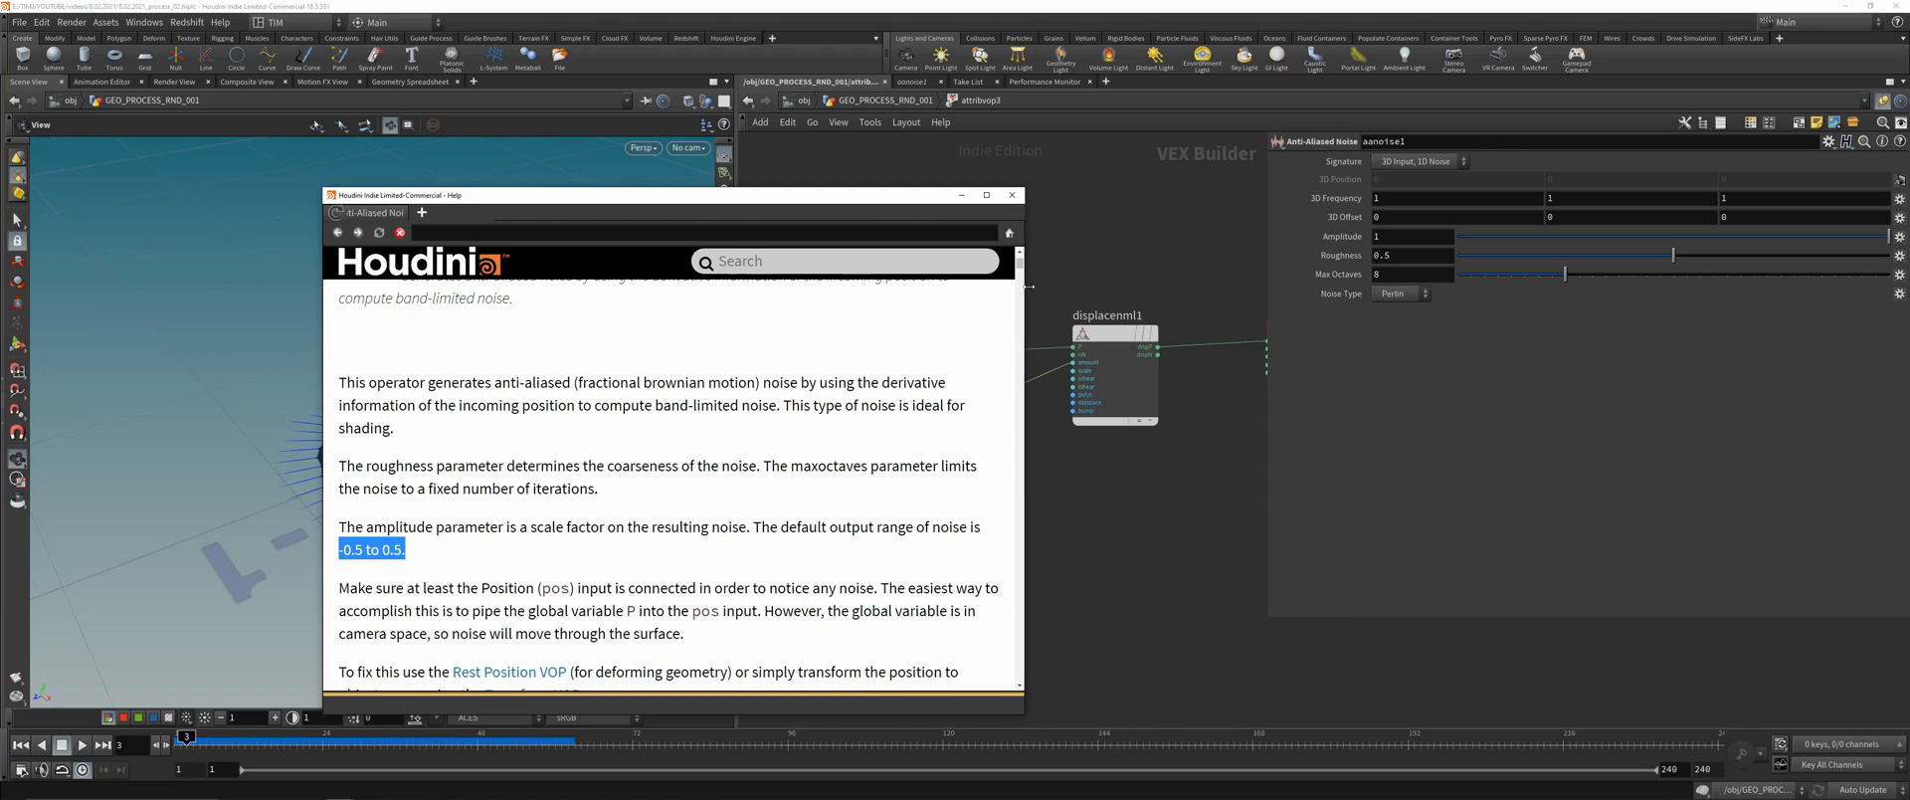
{"action": "left_click", "coordinate": [1015, 197]}
- Insert a Fit Range node between aanoise1 and displacenml1
{"action": "key", "text": "Tab"}
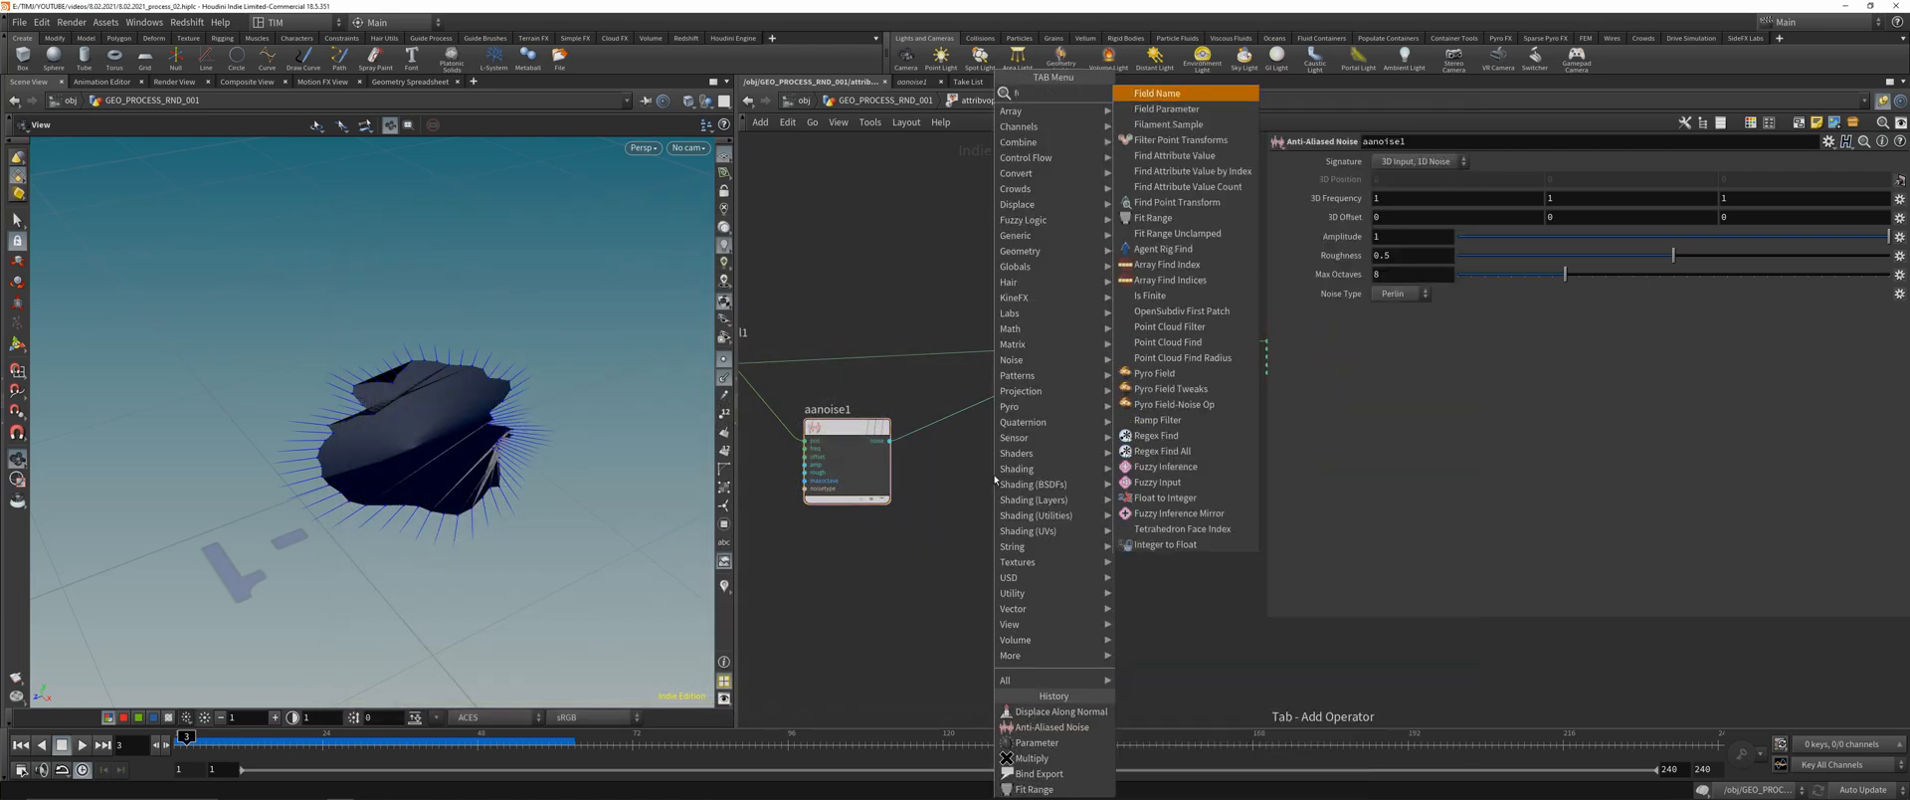
{"action": "type", "text": "fitr"}
{"action": "left_click", "coordinate": [1161, 96]}
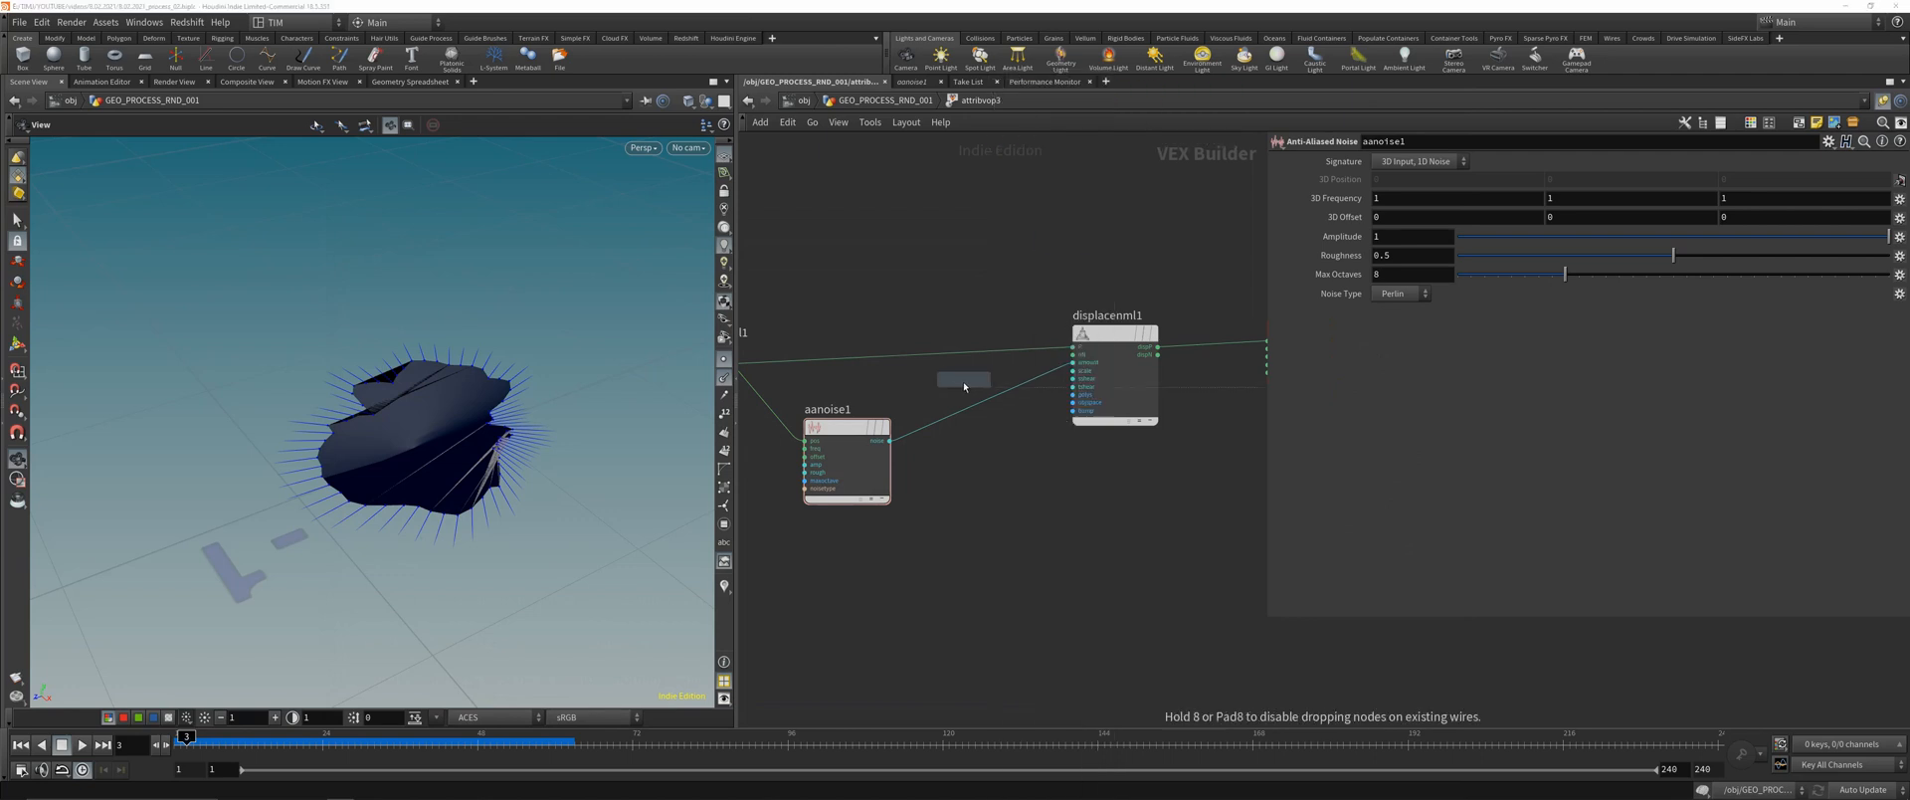
{"action": "left_click", "coordinate": [997, 444]}
{"action": "left_click_drag", "start_coordinate": [1009, 447], "coordinate": [1007, 431]}
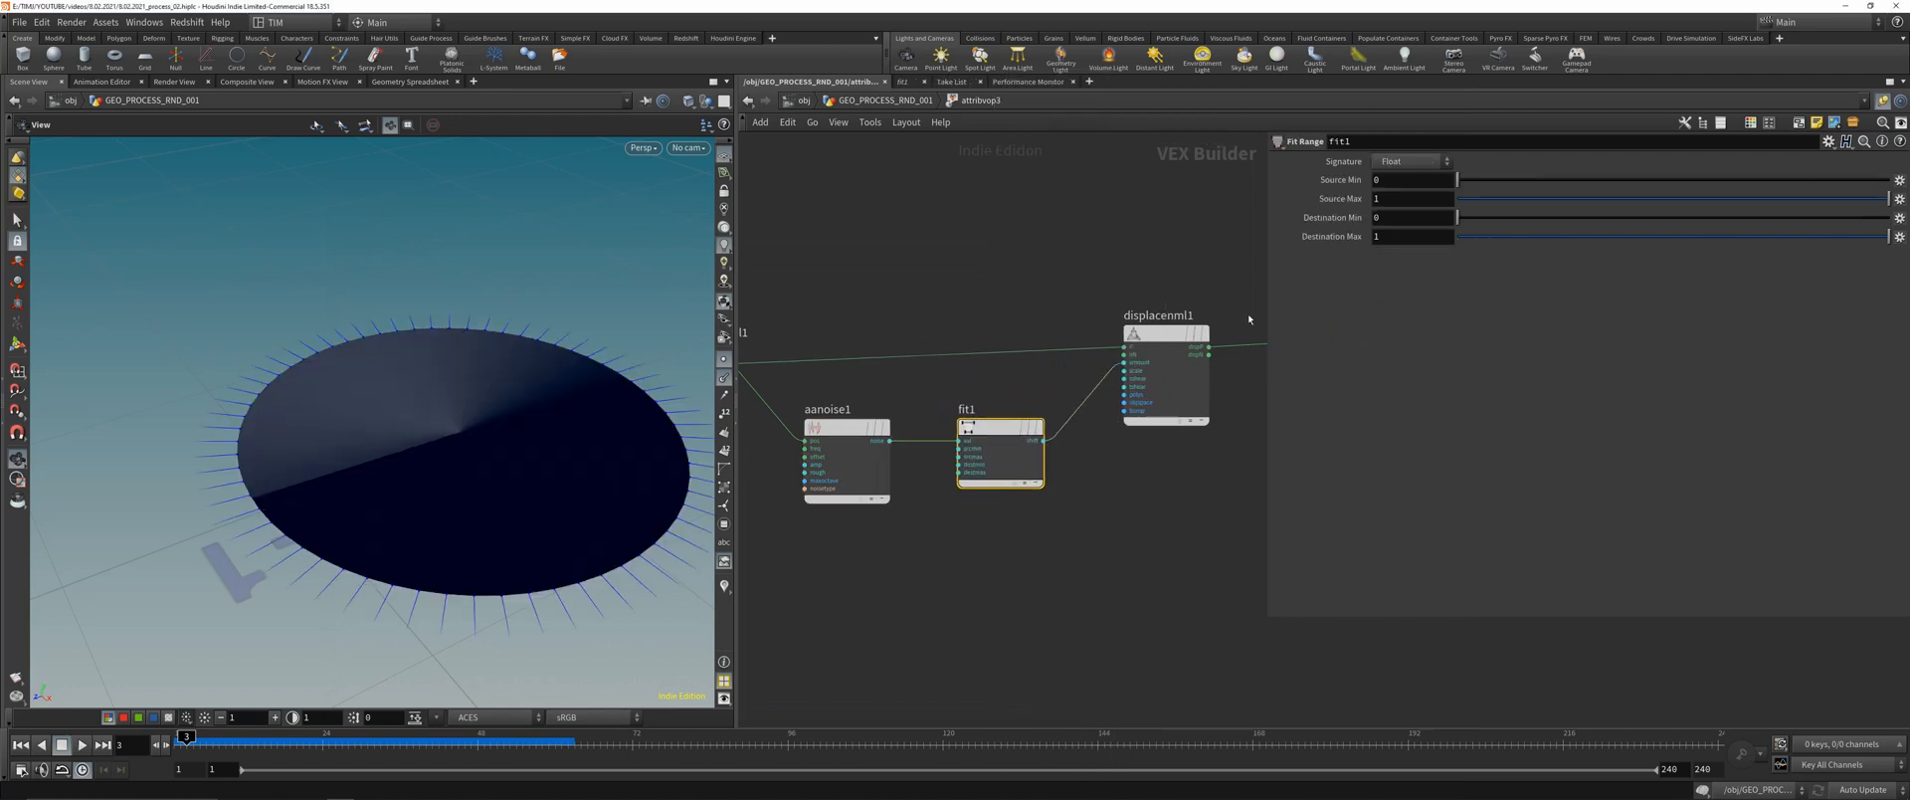
- Set fit1's Source Min to -0.5, Source Max to 0.5 and Destination Min to 0.125
{"action": "left_click", "coordinate": [1414, 182]}
{"action": "type", "text": "-0.5"}
{"action": "key", "text": "Return"}
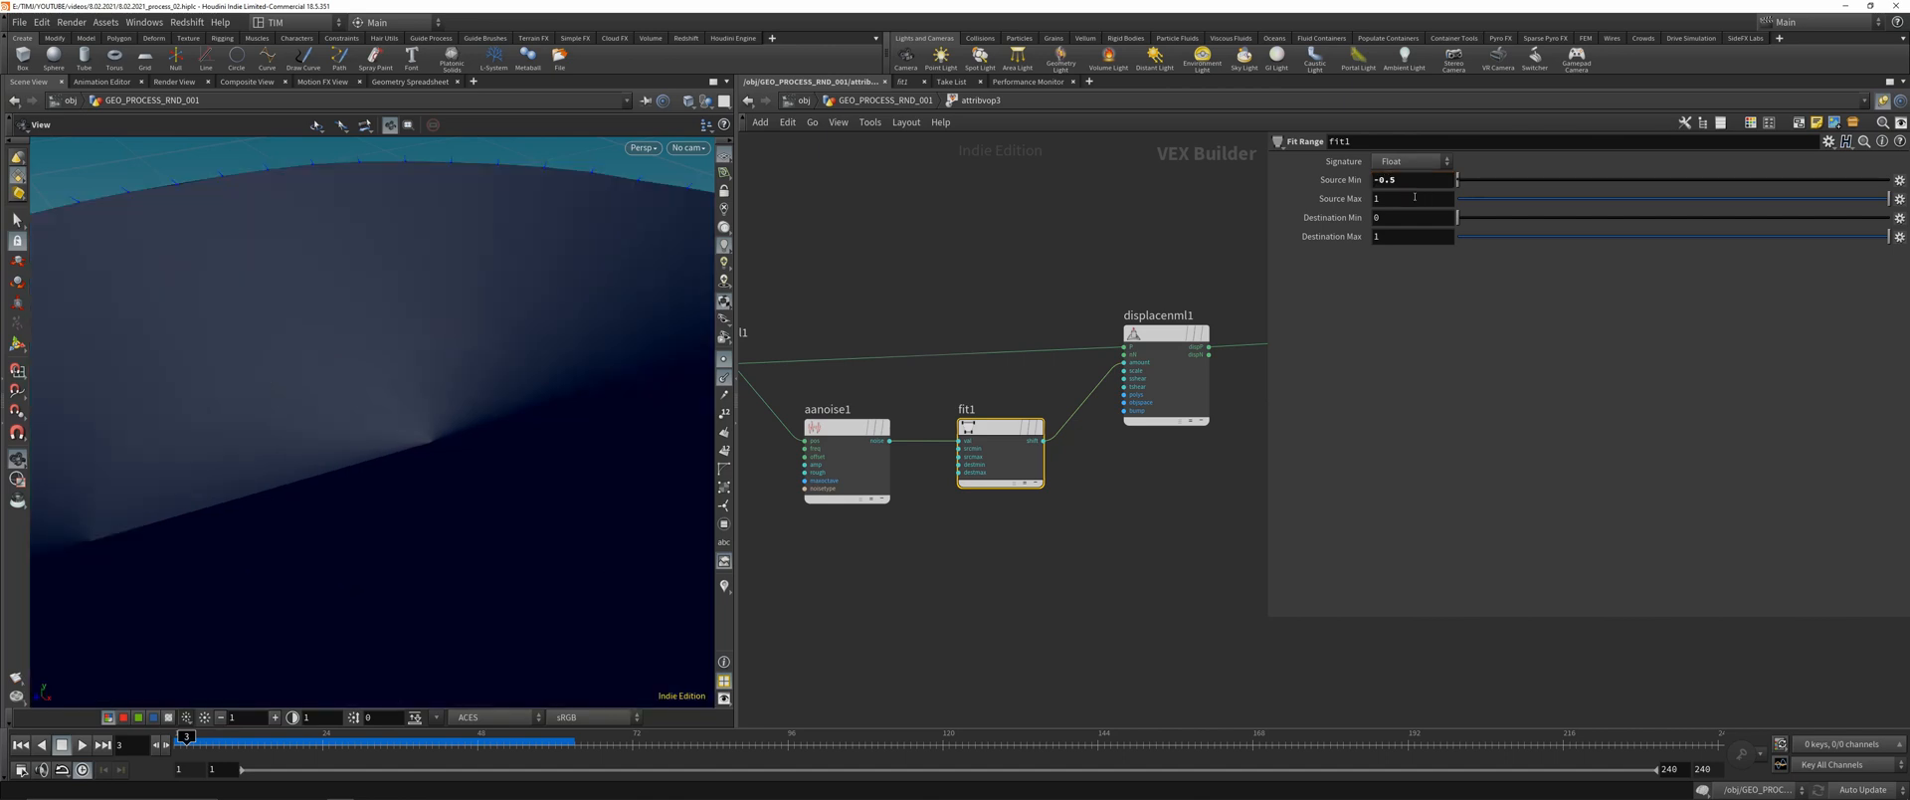
{"action": "left_click", "coordinate": [1415, 197]}
{"action": "type", "text": "0.5"}
{"action": "key", "text": "Return"}
{"action": "right_click_drag", "start_coordinate": [188, 345], "coordinate": [423, 577]}
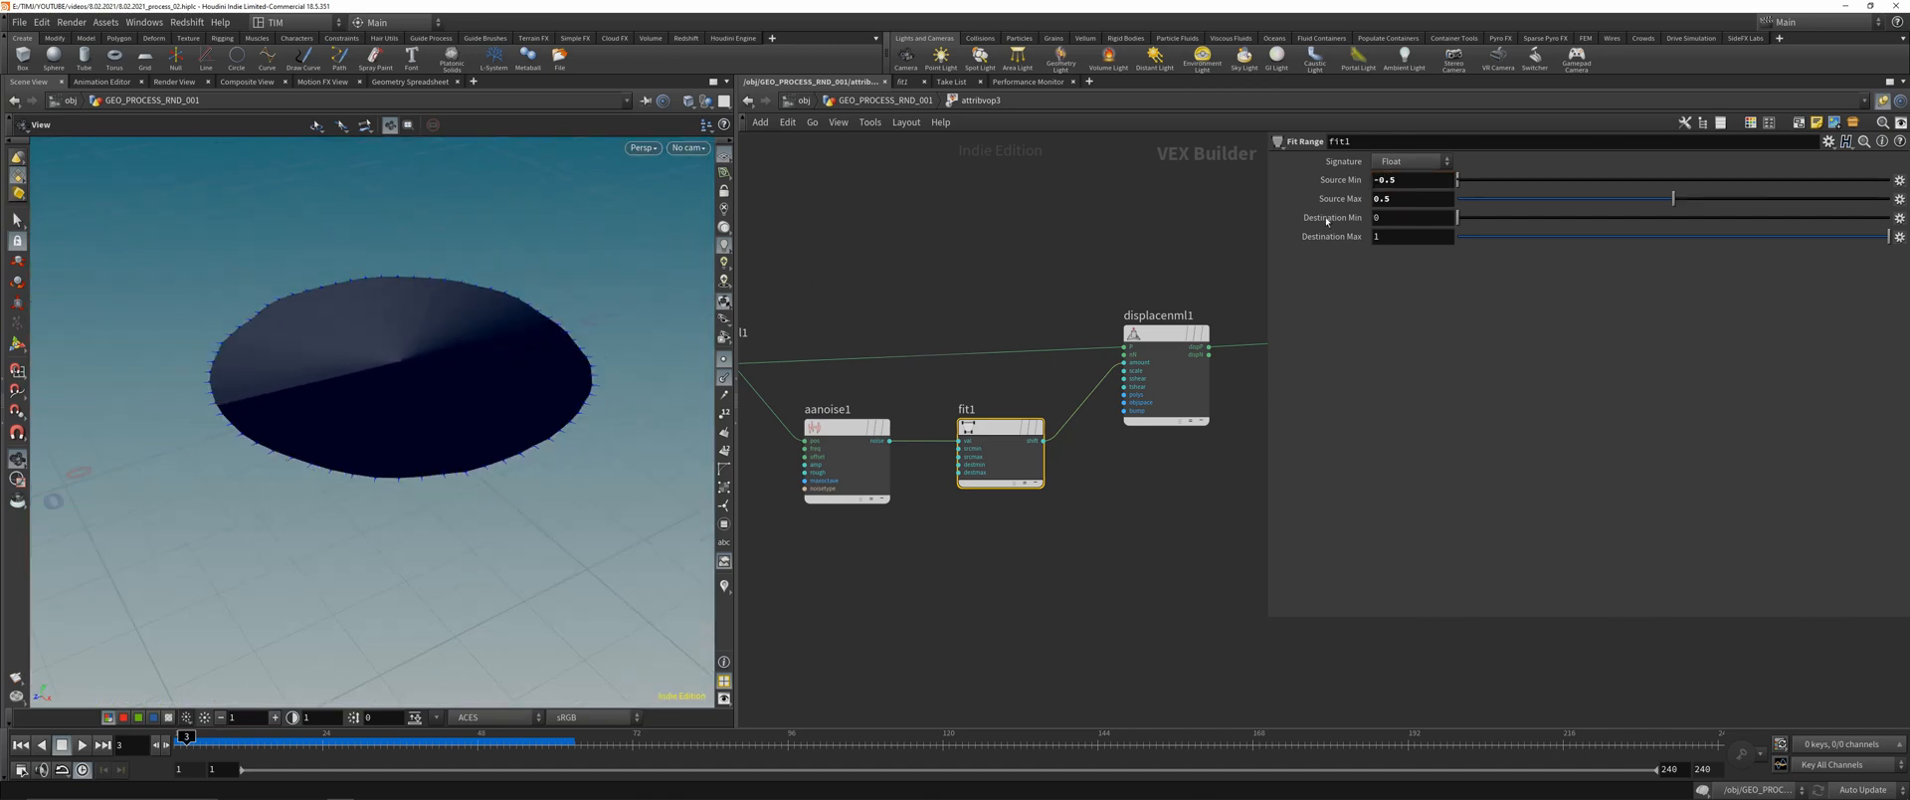
{"action": "left_click", "coordinate": [1413, 220]}
{"action": "type", "text": "0.125"}
{"action": "key", "text": "Return"}
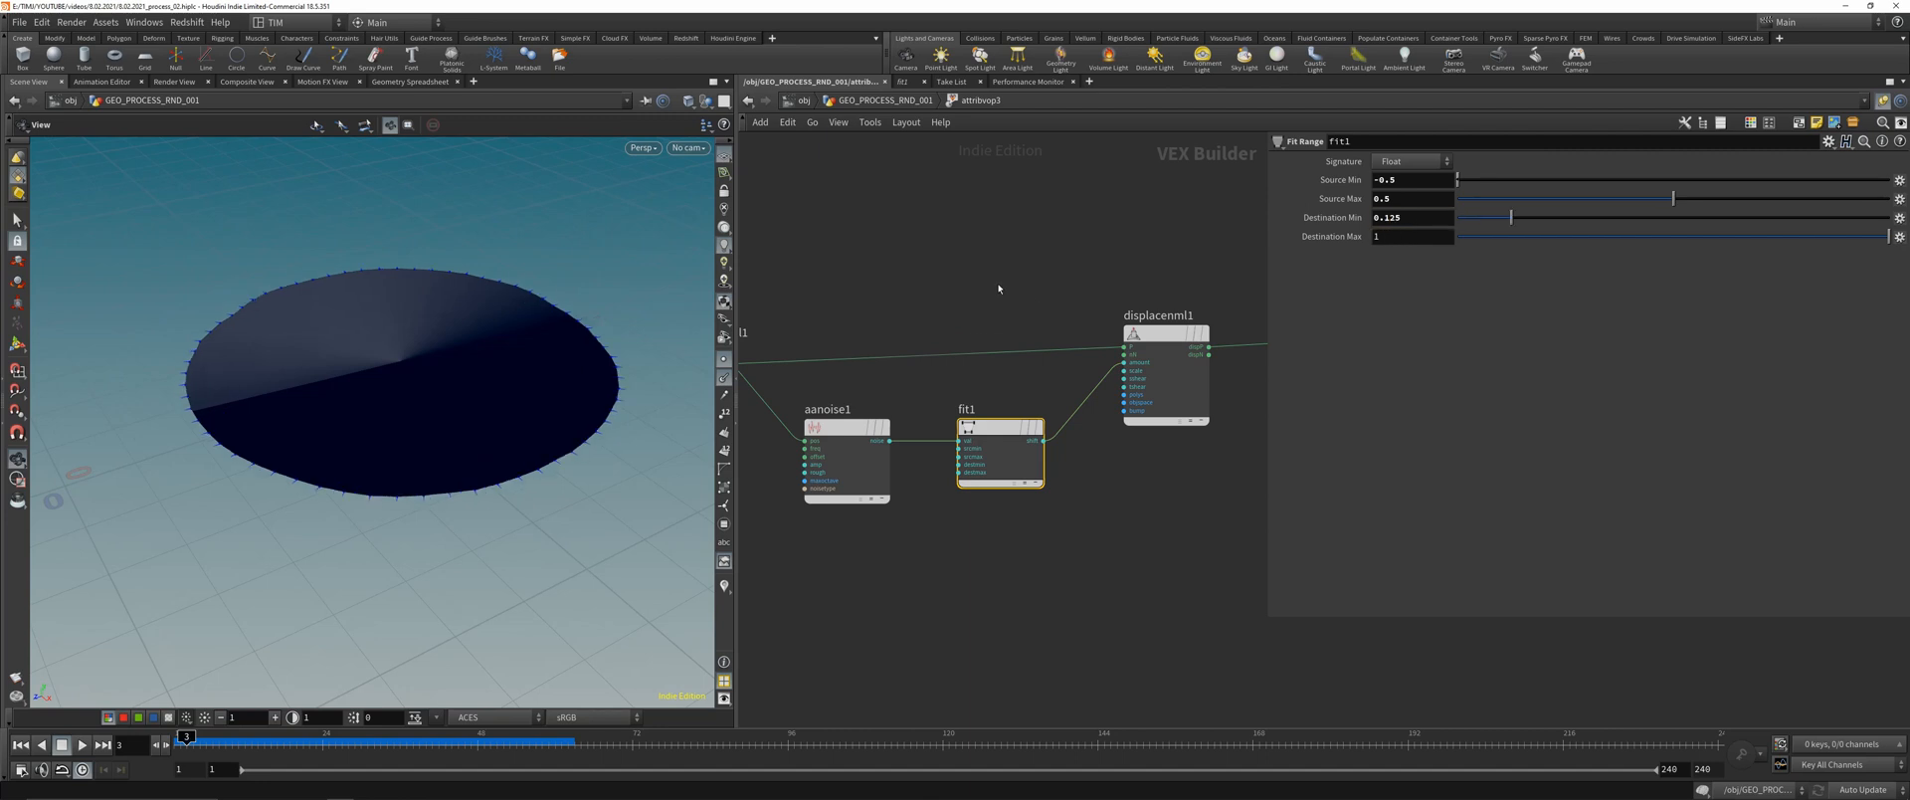
- Raise the Amplitude of the Anti-Aliased Noise node to 6.1 and check the displaced disc
{"action": "middle_click_drag", "start_coordinate": [1083, 239], "coordinate": [1148, 293]}
{"action": "left_click", "coordinate": [936, 515]}
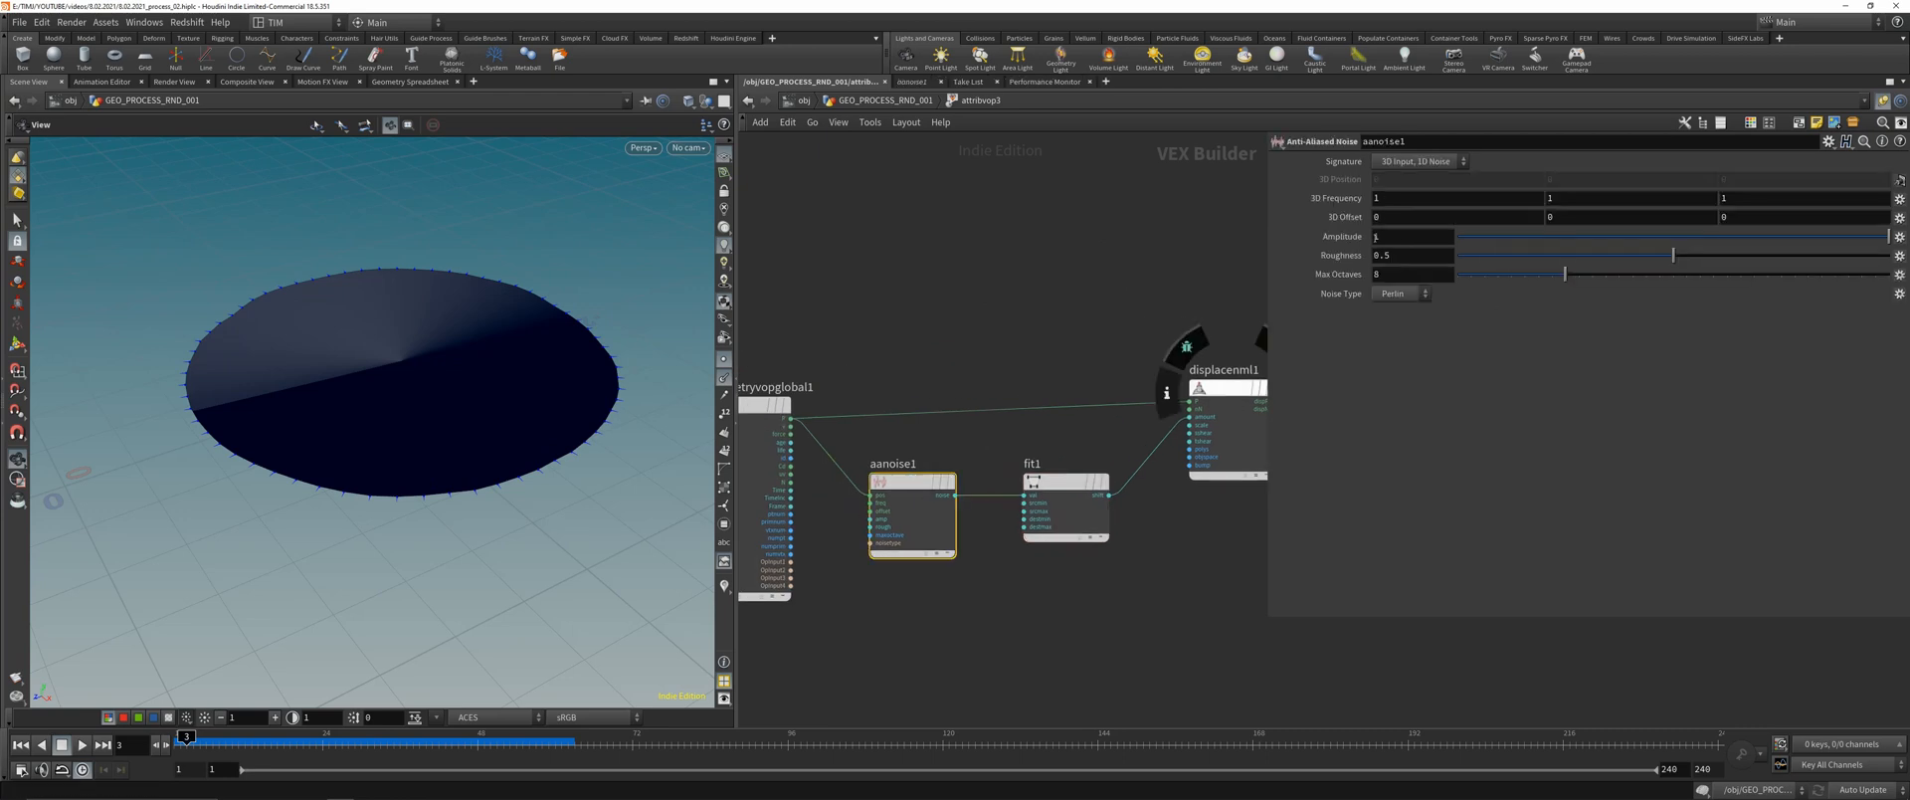
{"action": "middle_click_drag", "start_coordinate": [1354, 239], "coordinate": [1007, 348]}
{"action": "left_click_drag", "start_coordinate": [360, 372], "coordinate": [346, 438]}
{"action": "left_click", "coordinate": [1078, 290]}
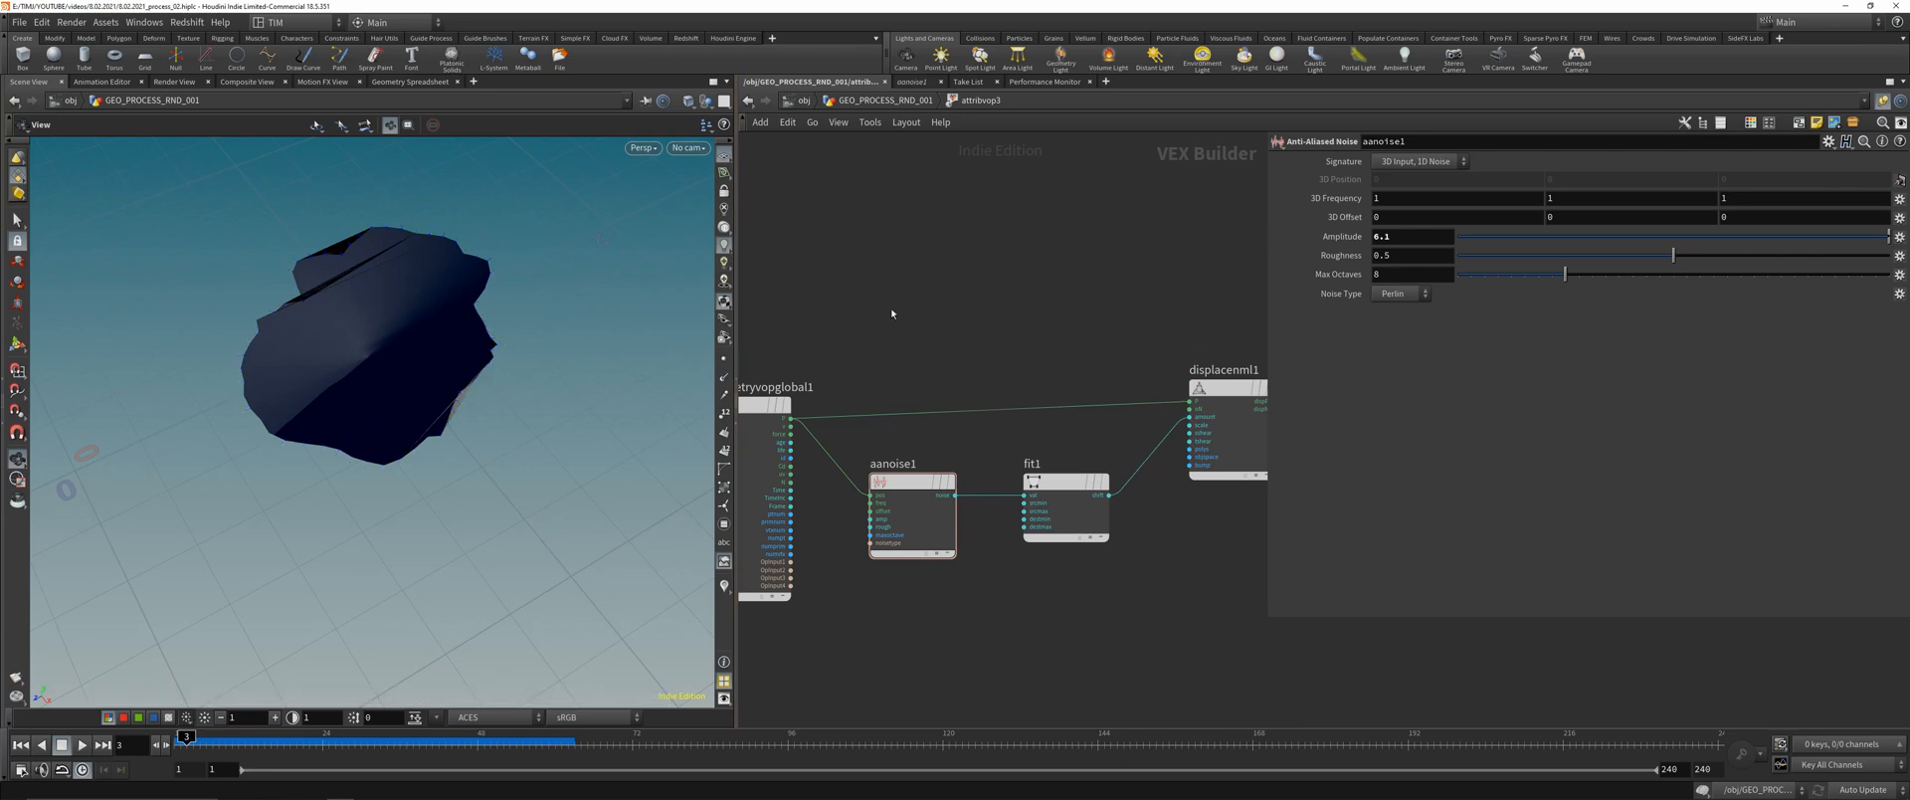
- Set aanoise1's Roughness to 0.525 and adjust its 3D Frequency
{"action": "middle_click_drag", "start_coordinate": [892, 314], "coordinate": [867, 364]}
{"action": "middle_click_drag", "start_coordinate": [637, 260], "coordinate": [627, 331]}
{"action": "scroll", "coordinate": [637, 331], "scroll_direction": "up", "scroll_amount": 2}
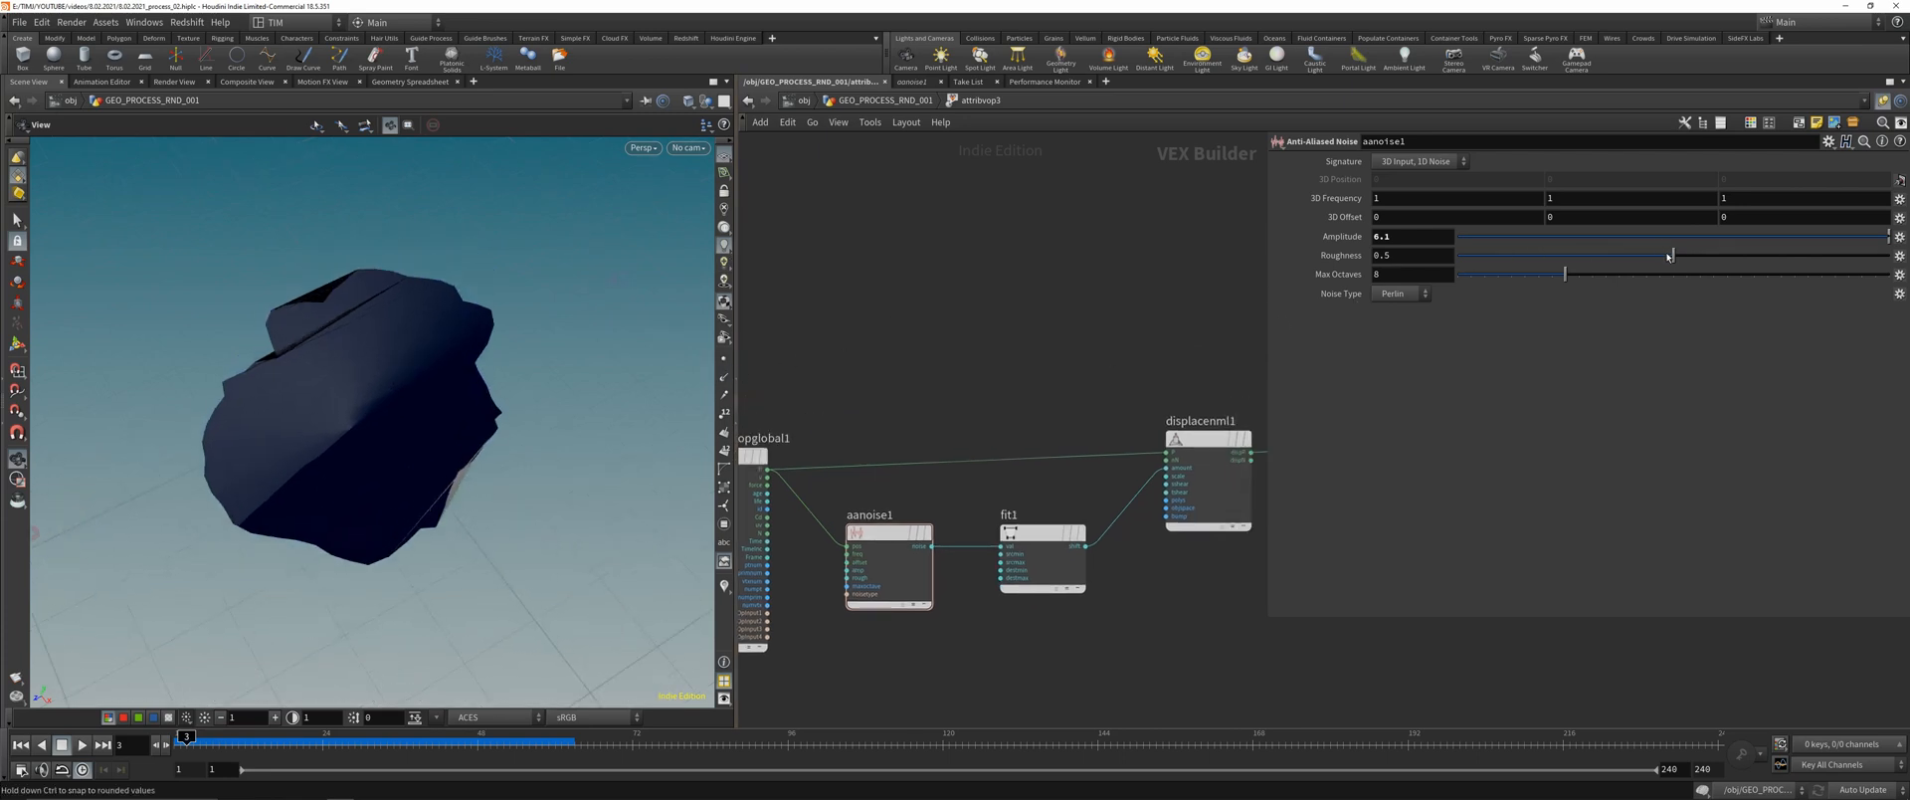
{"action": "mouse_move", "coordinate": [1670, 256]}
{"action": "left_mouse_down"}
{"action": "mouse_move", "coordinate": [1631, 255]}
{"action": "mouse_move", "coordinate": [1684, 254]}
{"action": "left_mouse_up"}
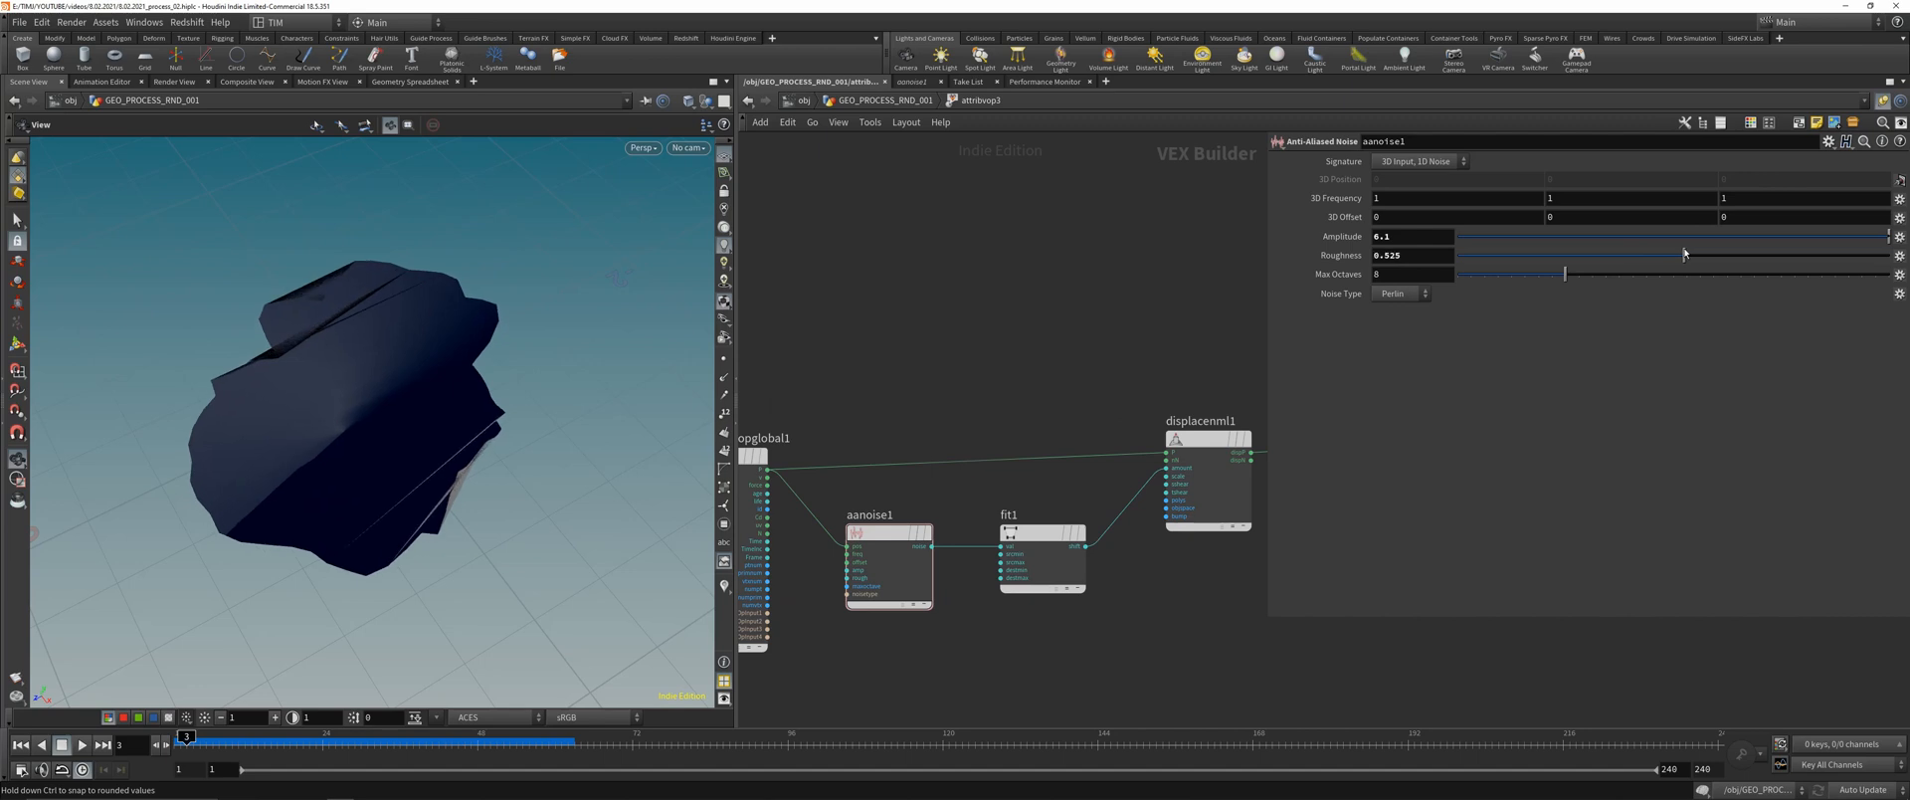
{"action": "middle_click_drag", "start_coordinate": [1381, 197], "coordinate": [1381, 197]}
- Return to the geometry network, wire attribvop3 into foreach_end1, align it within the loop and display the loop's full output
{"action": "key", "text": "u"}
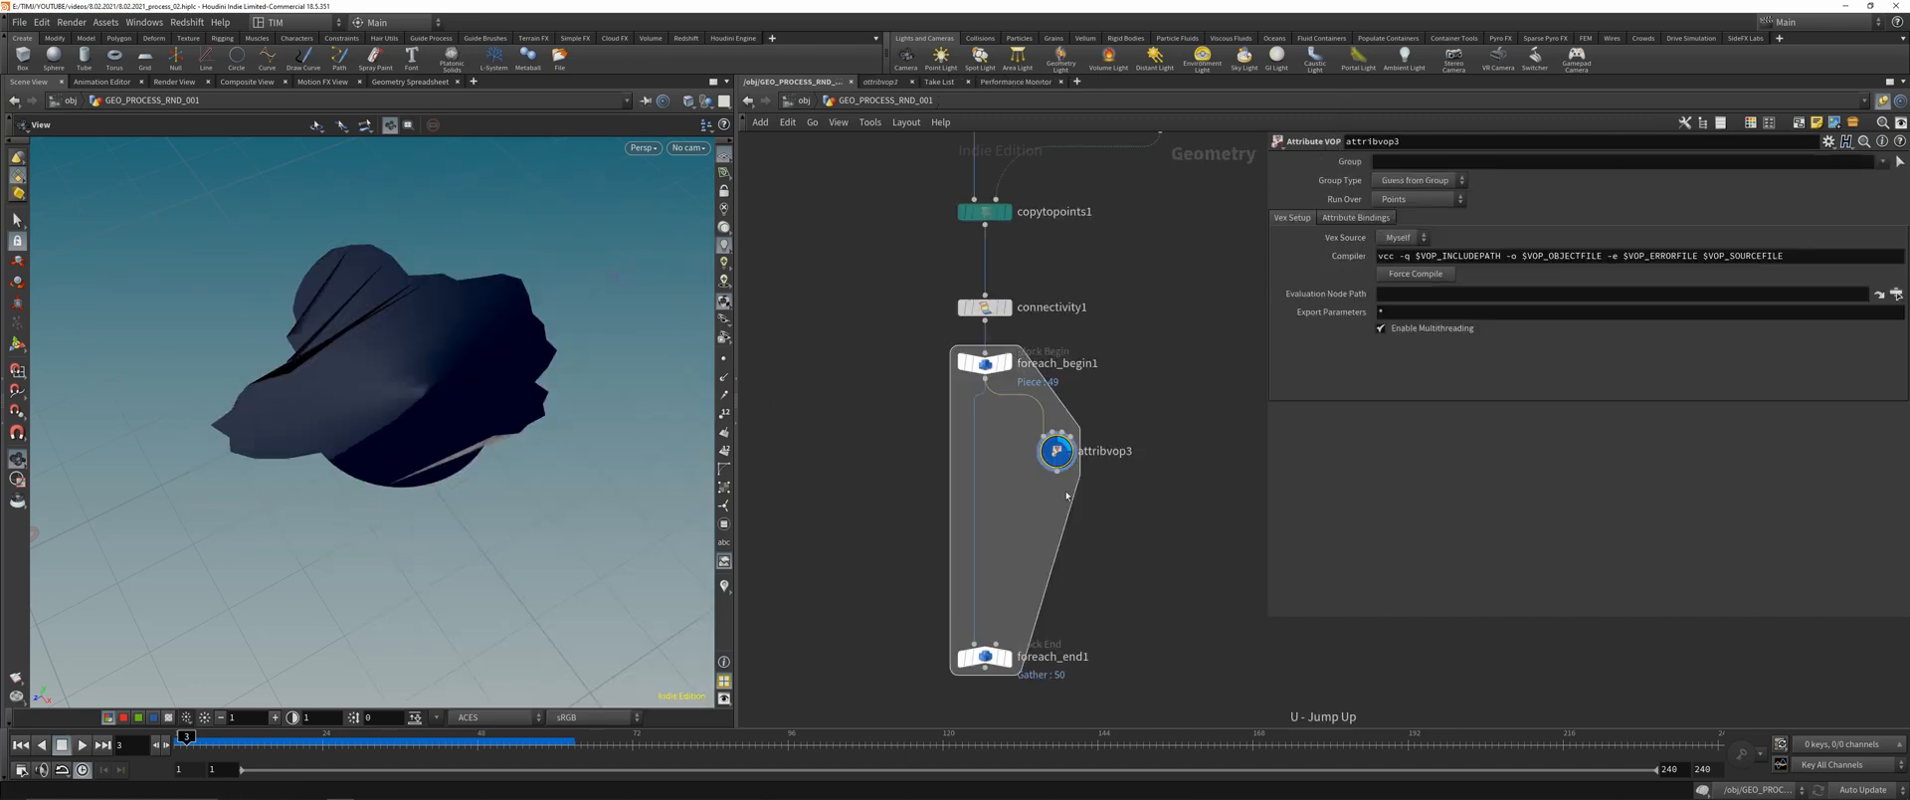
{"action": "left_click", "coordinate": [1056, 473]}
{"action": "left_click", "coordinate": [971, 636]}
{"action": "middle_click_drag", "start_coordinate": [1112, 559], "coordinate": [1092, 449]}
{"action": "left_click_drag", "start_coordinate": [1037, 341], "coordinate": [965, 341]}
{"action": "left_click_drag", "start_coordinate": [876, 569], "coordinate": [1073, 506]}
{"action": "key", "text": "r"}
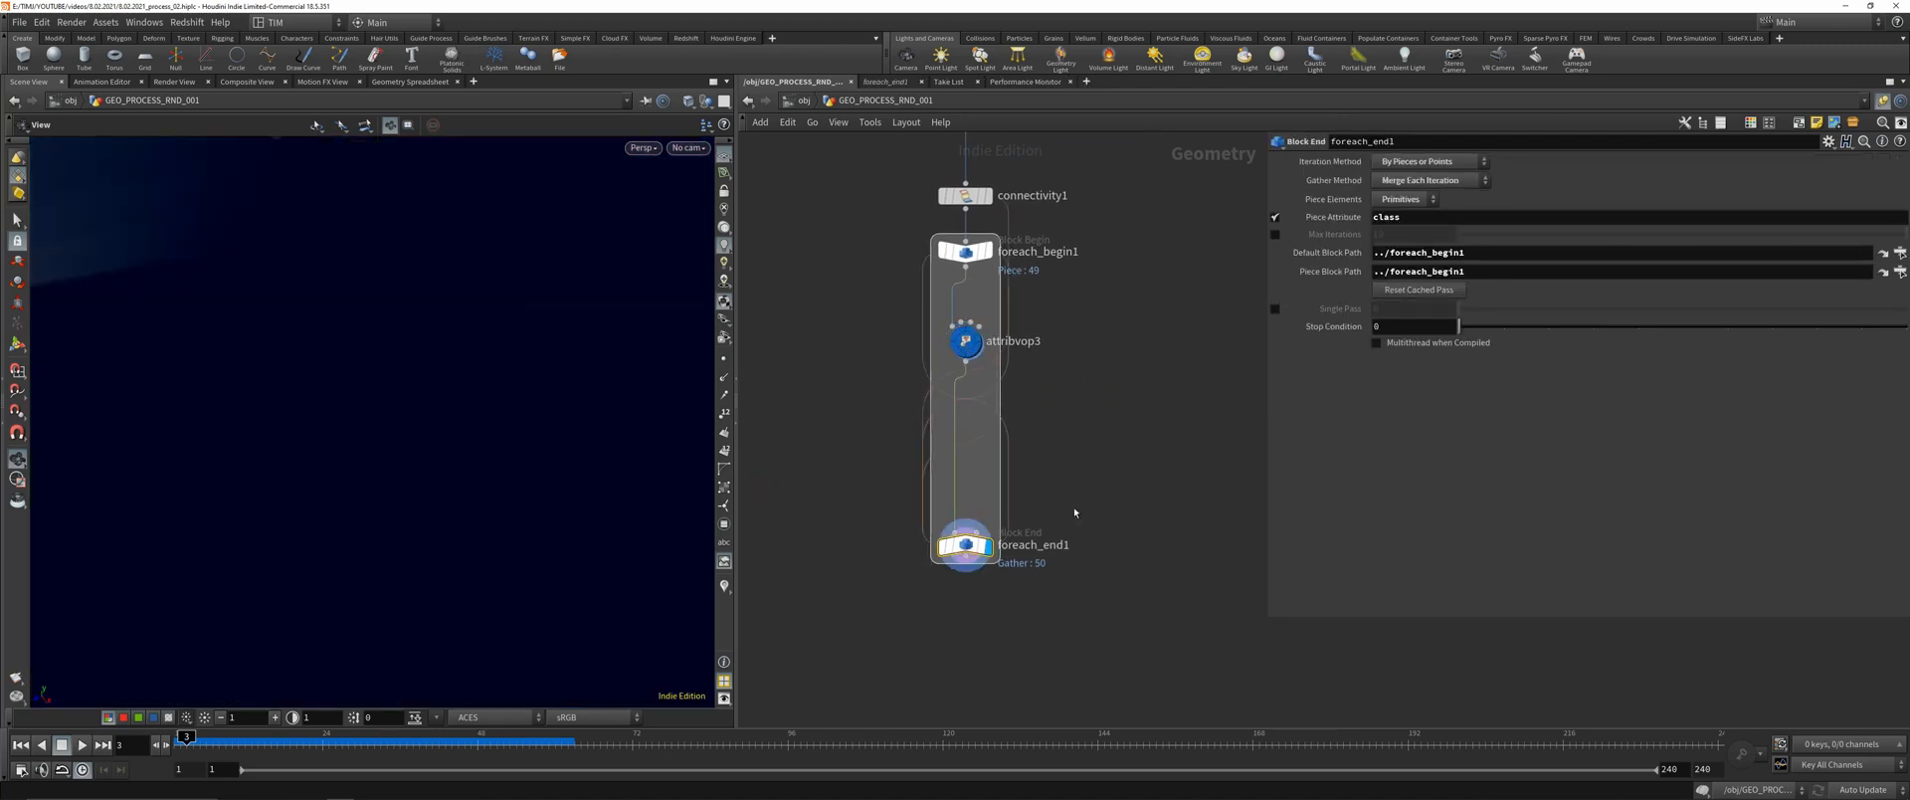
{"action": "key", "text": "space+g"}
{"action": "left_click_drag", "start_coordinate": [494, 341], "coordinate": [543, 428]}
- Add a Mountain node beside attribvop3 inside the loop, fed by foreach_begin1
{"action": "middle_click_drag", "start_coordinate": [860, 313], "coordinate": [911, 427]}
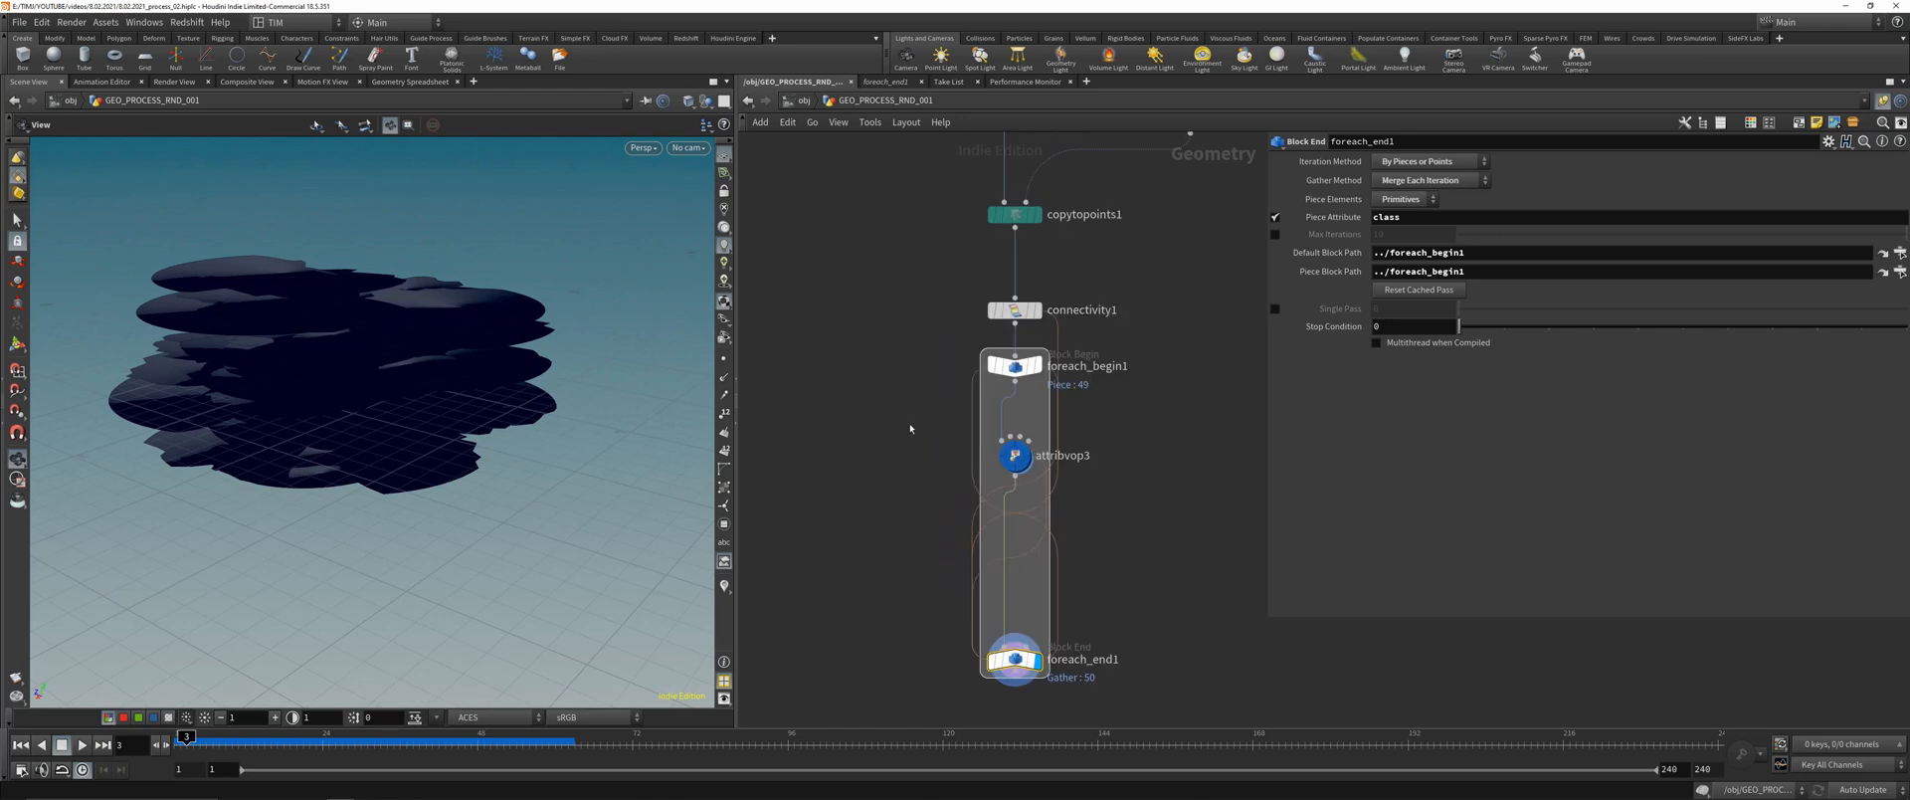
{"action": "key", "text": "Tab"}
{"action": "type", "text": "mou"}
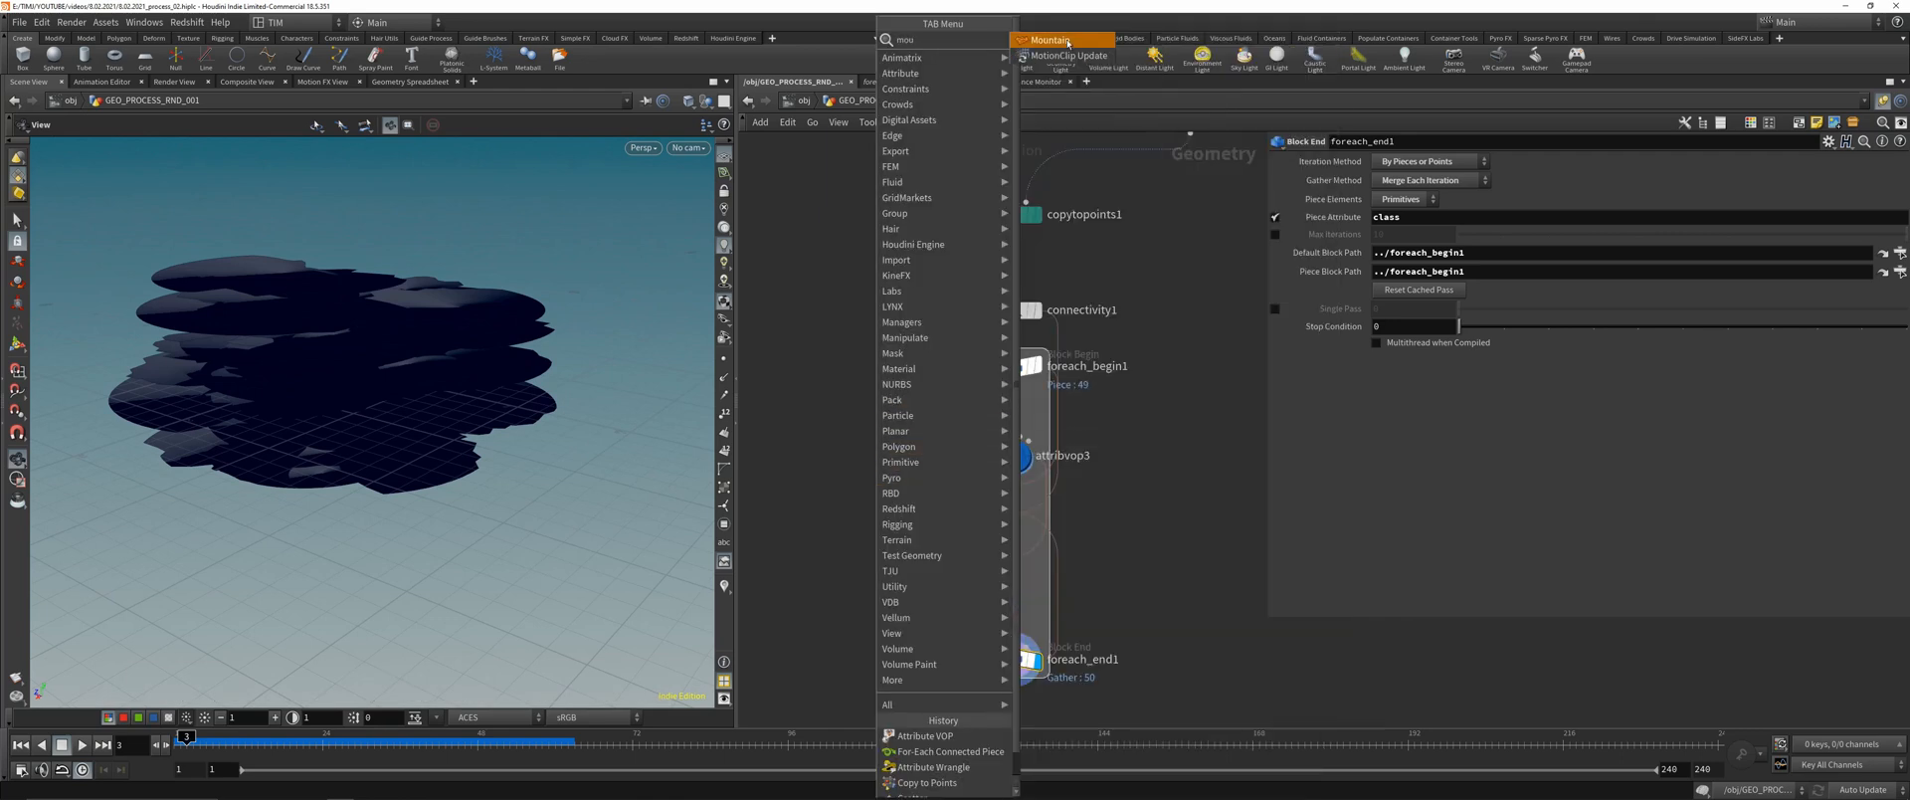
{"action": "key", "text": "Return"}
{"action": "left_click", "coordinate": [923, 460]}
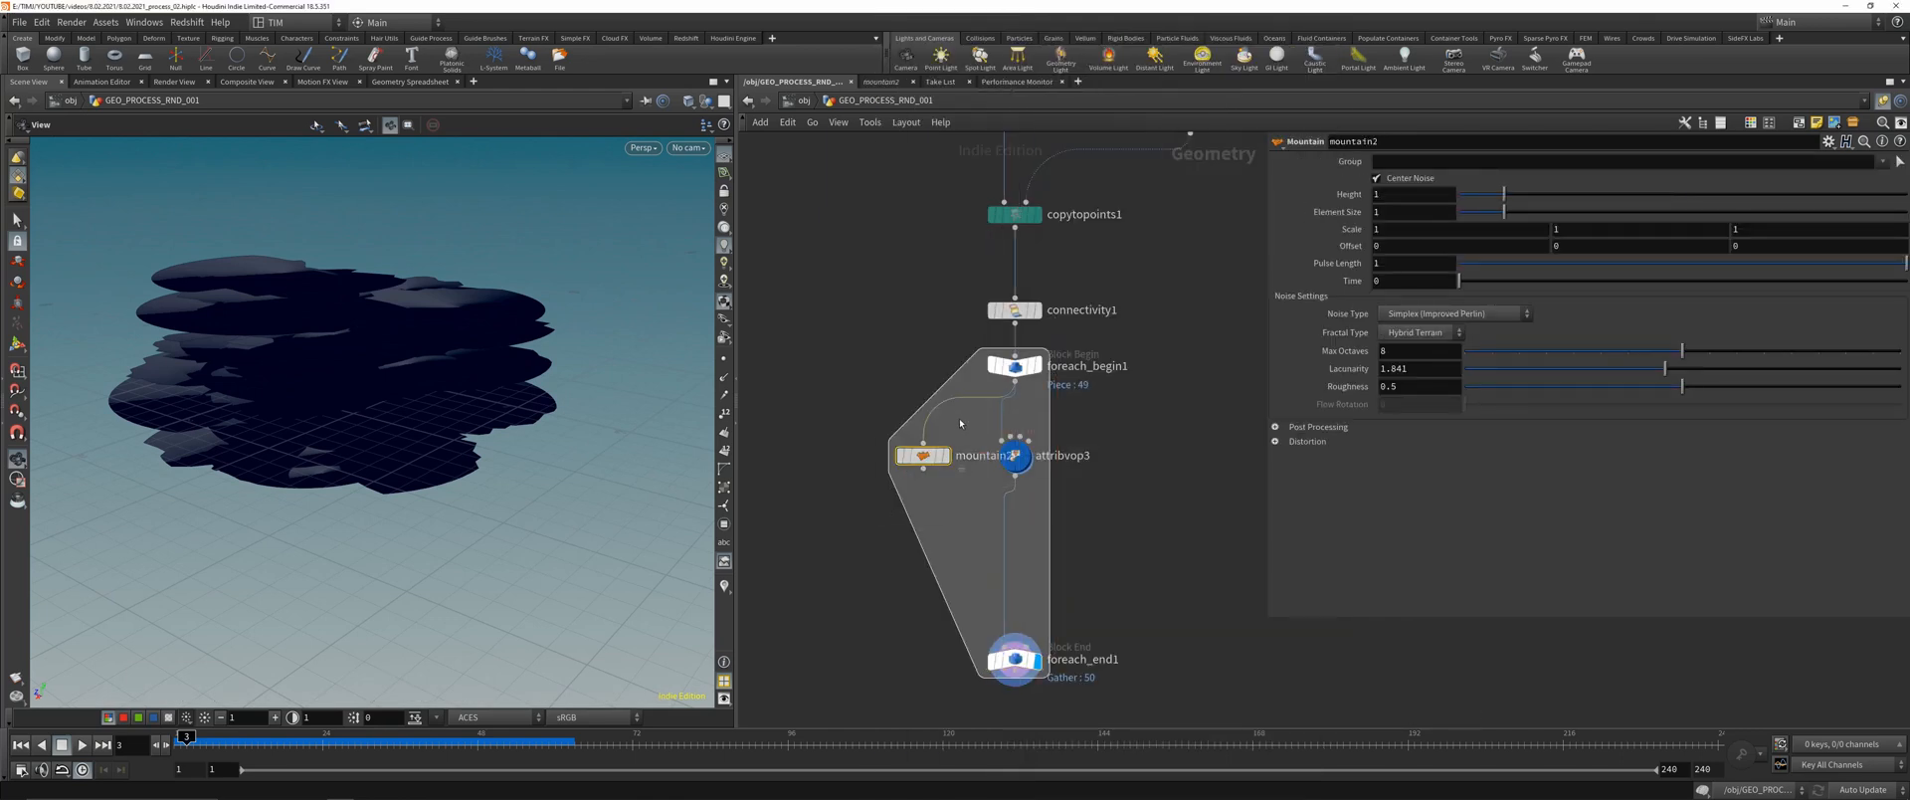
- Display the single piece from mountain2 and set its Element Size to 0.07
{"action": "left_click_drag", "start_coordinate": [439, 370], "coordinate": [430, 392]}
{"action": "key", "text": "f"}
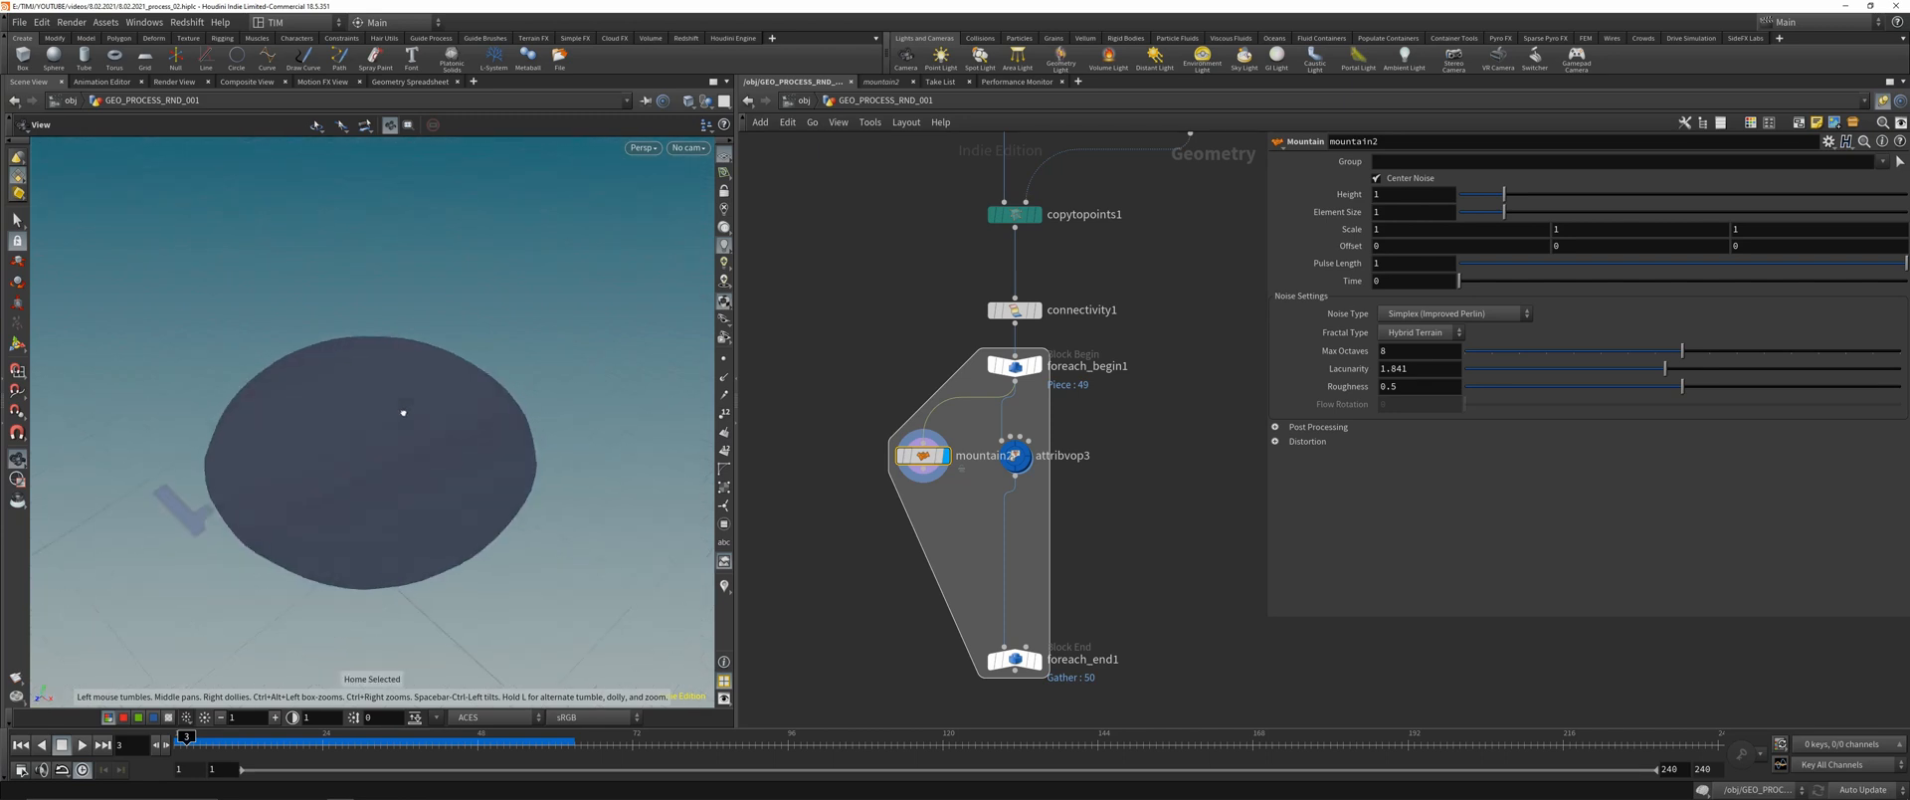
{"action": "left_click_drag", "start_coordinate": [1489, 216], "coordinate": [1462, 212]}
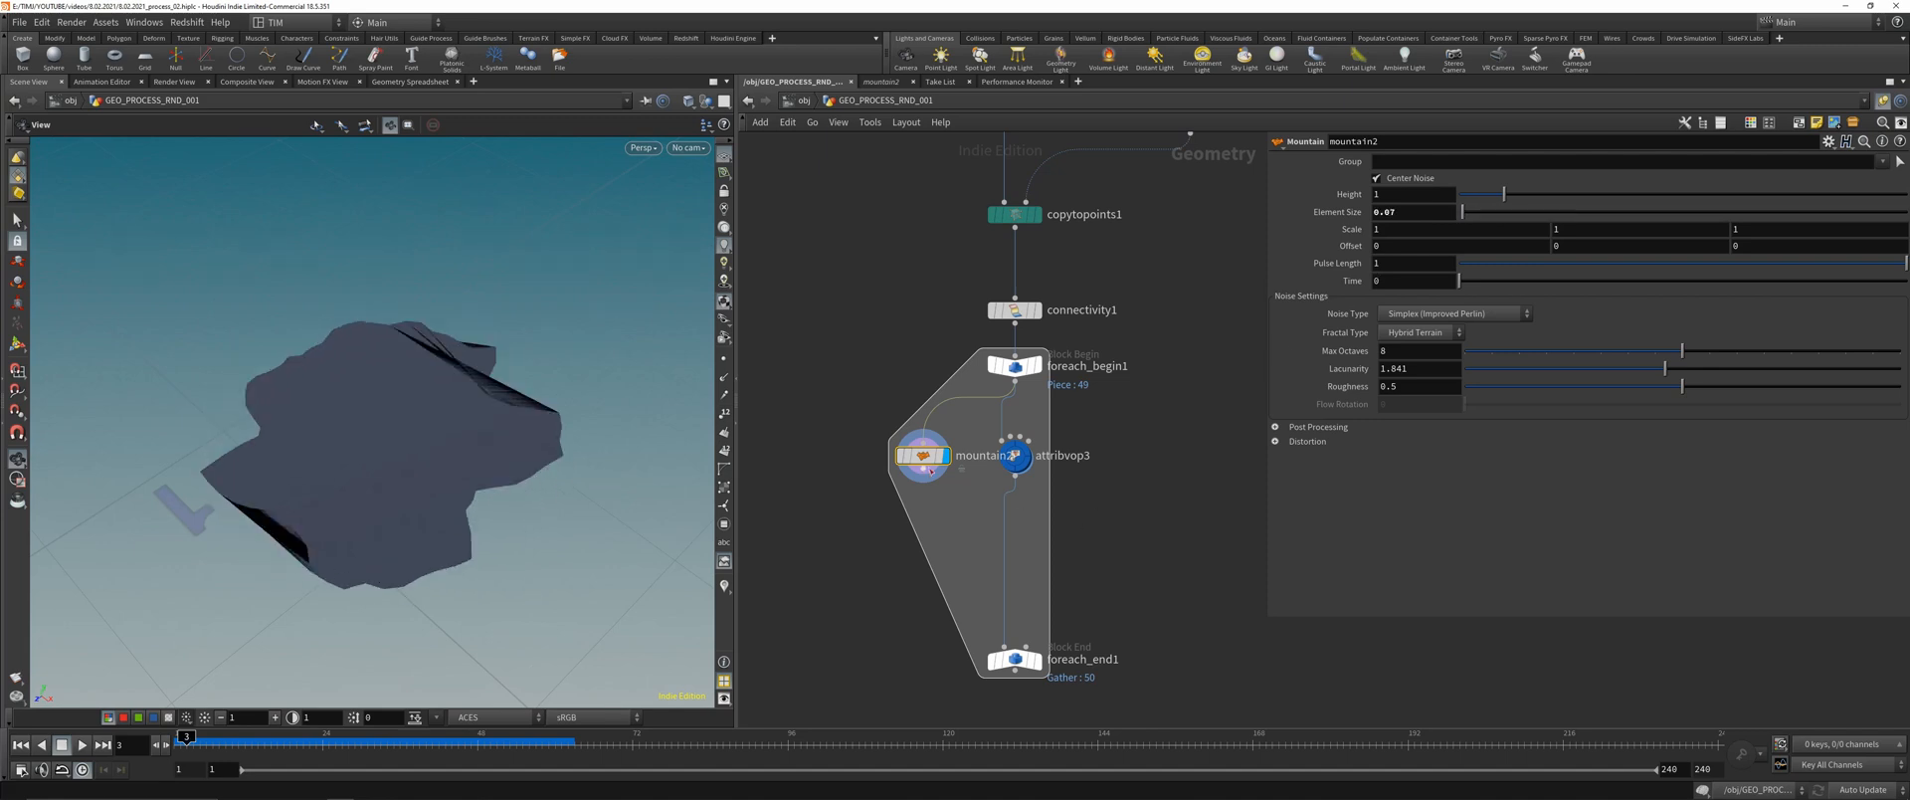
- Connect mountain2 to foreach_end1 in place of attribvop3 and display the loop's output for all pieces
{"action": "left_click", "coordinate": [1017, 658]}
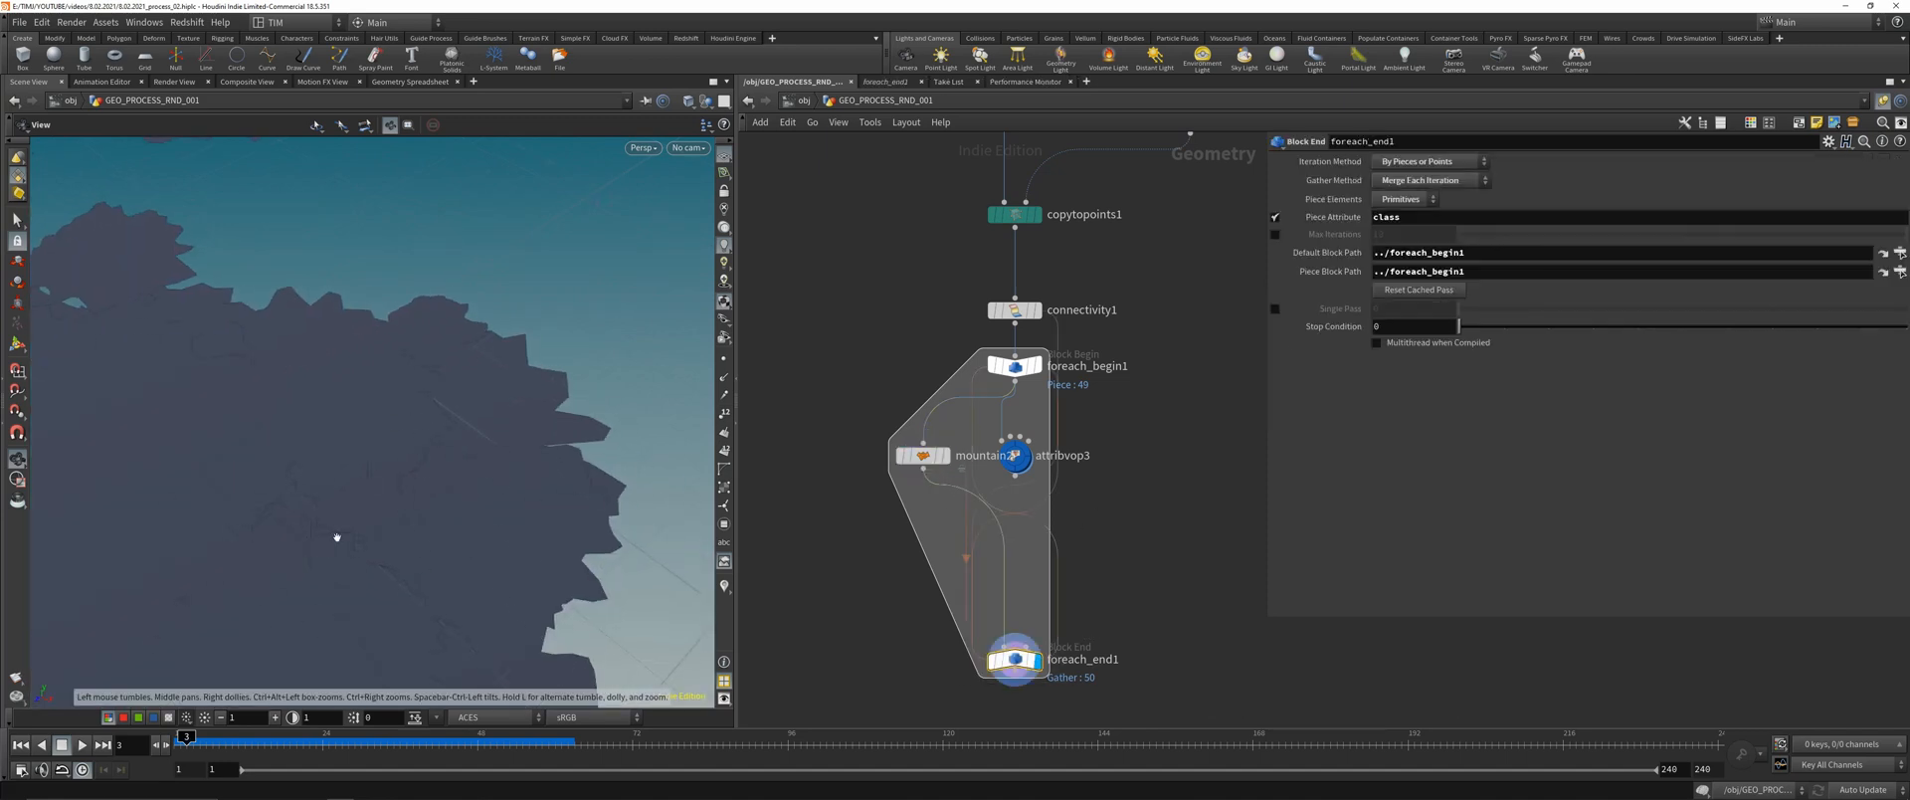
{"action": "right_click_drag", "start_coordinate": [337, 537], "coordinate": [431, 477]}
{"action": "left_click_drag", "start_coordinate": [431, 478], "coordinate": [547, 349]}
{"action": "right_click_drag", "start_coordinate": [546, 349], "coordinate": [486, 387]}
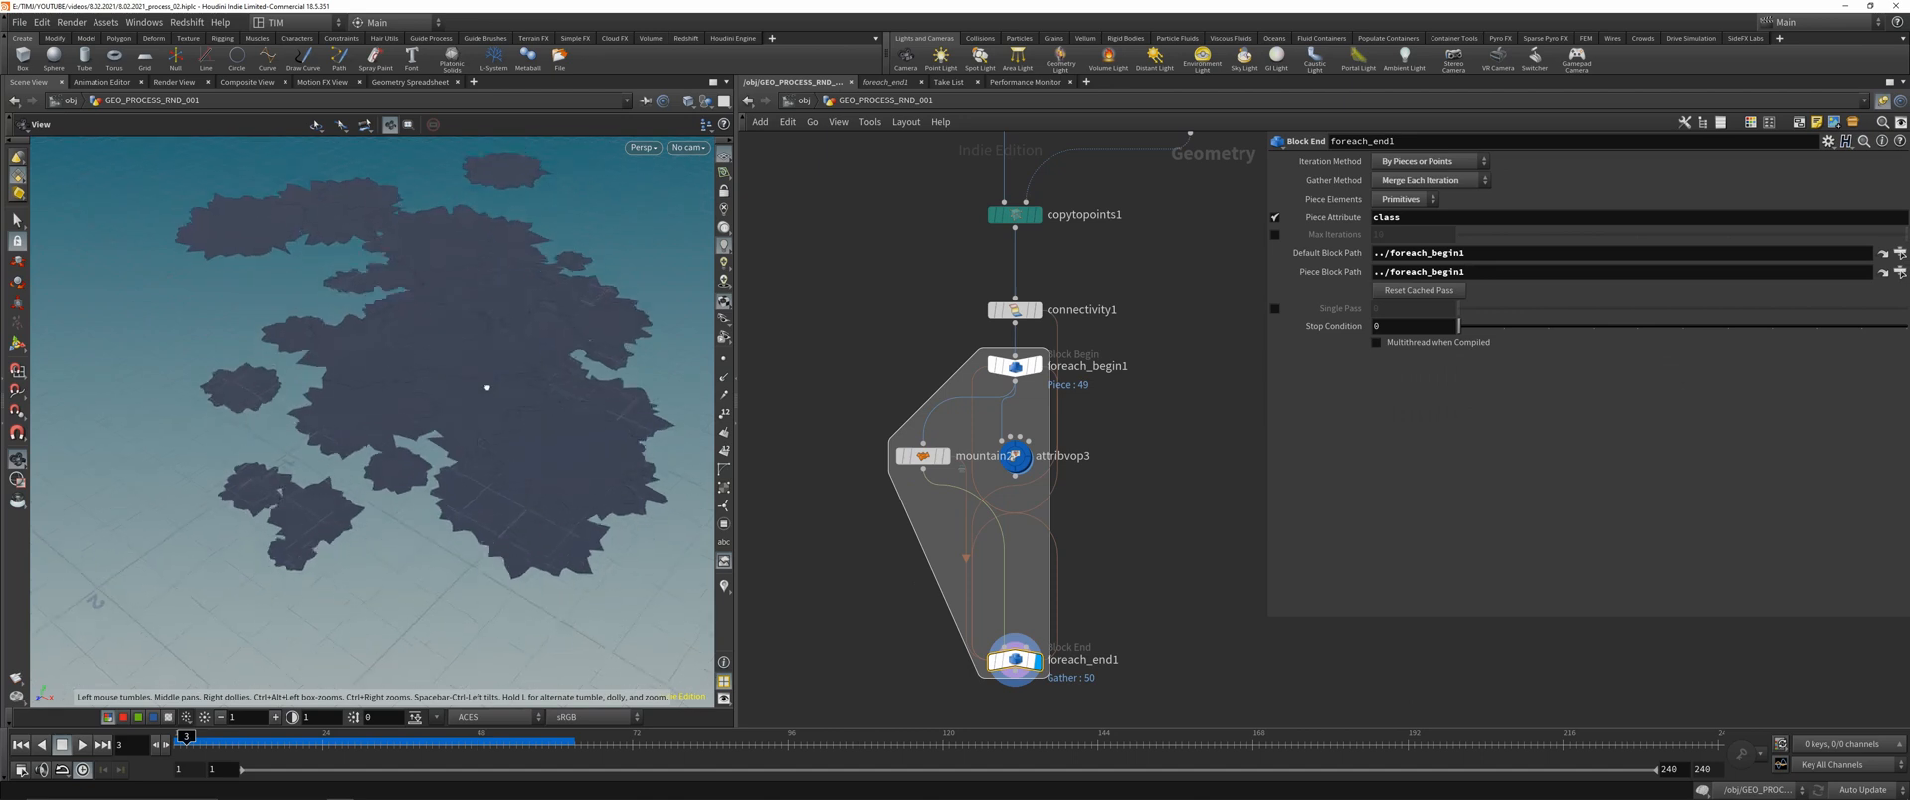
{"action": "middle_click_drag", "start_coordinate": [487, 387], "coordinate": [469, 433]}
{"action": "left_click", "coordinate": [923, 474]}
{"action": "left_click", "coordinate": [923, 456]}
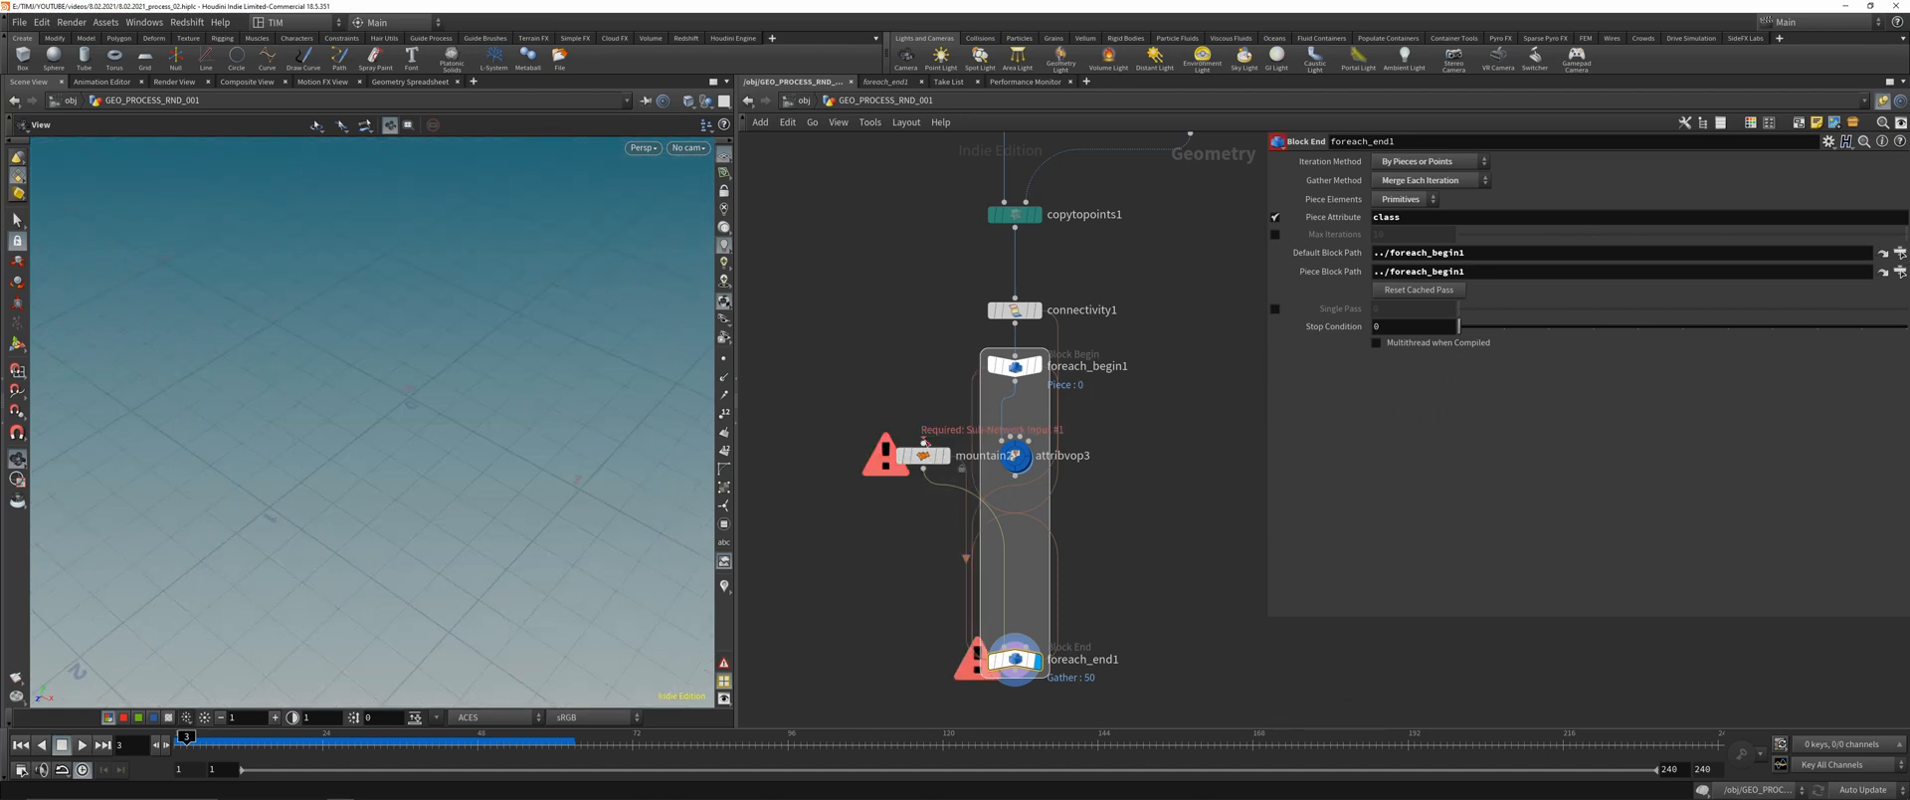
{"action": "key", "text": "ctrl+z"}
- Spread mountain2 and attribvop3 apart as two side-by-side branches inside the loop
{"action": "left_click_drag", "start_coordinate": [923, 456], "coordinate": [880, 502]}
{"action": "left_click", "coordinate": [881, 502]}
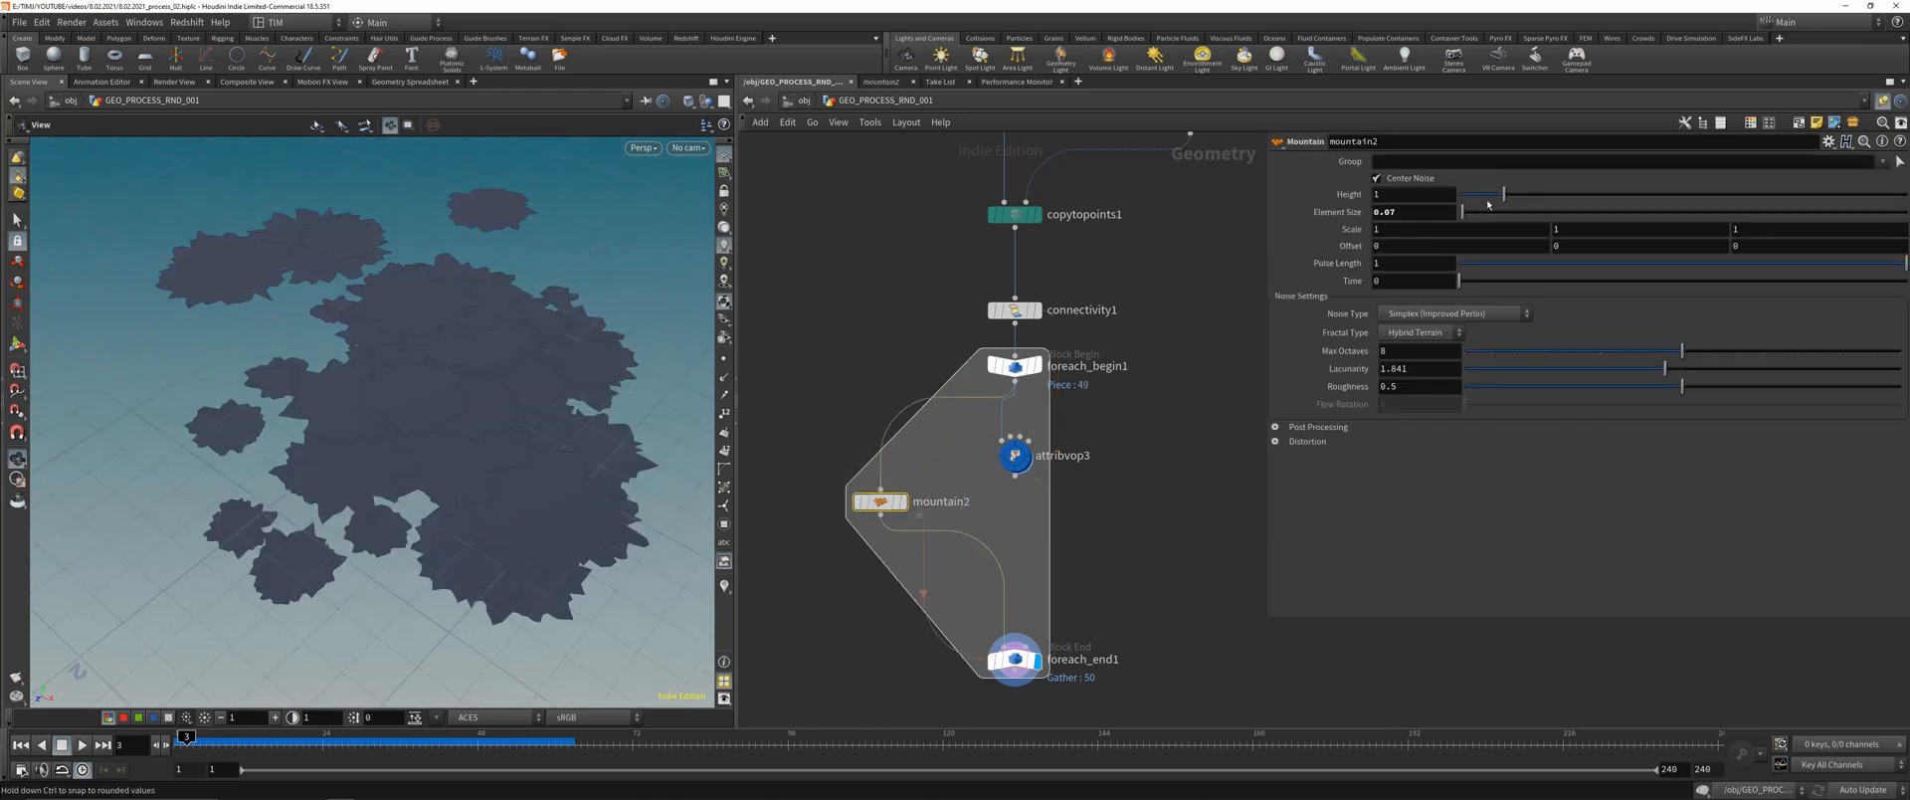
{"action": "left_click_drag", "start_coordinate": [1014, 454], "coordinate": [1059, 500]}
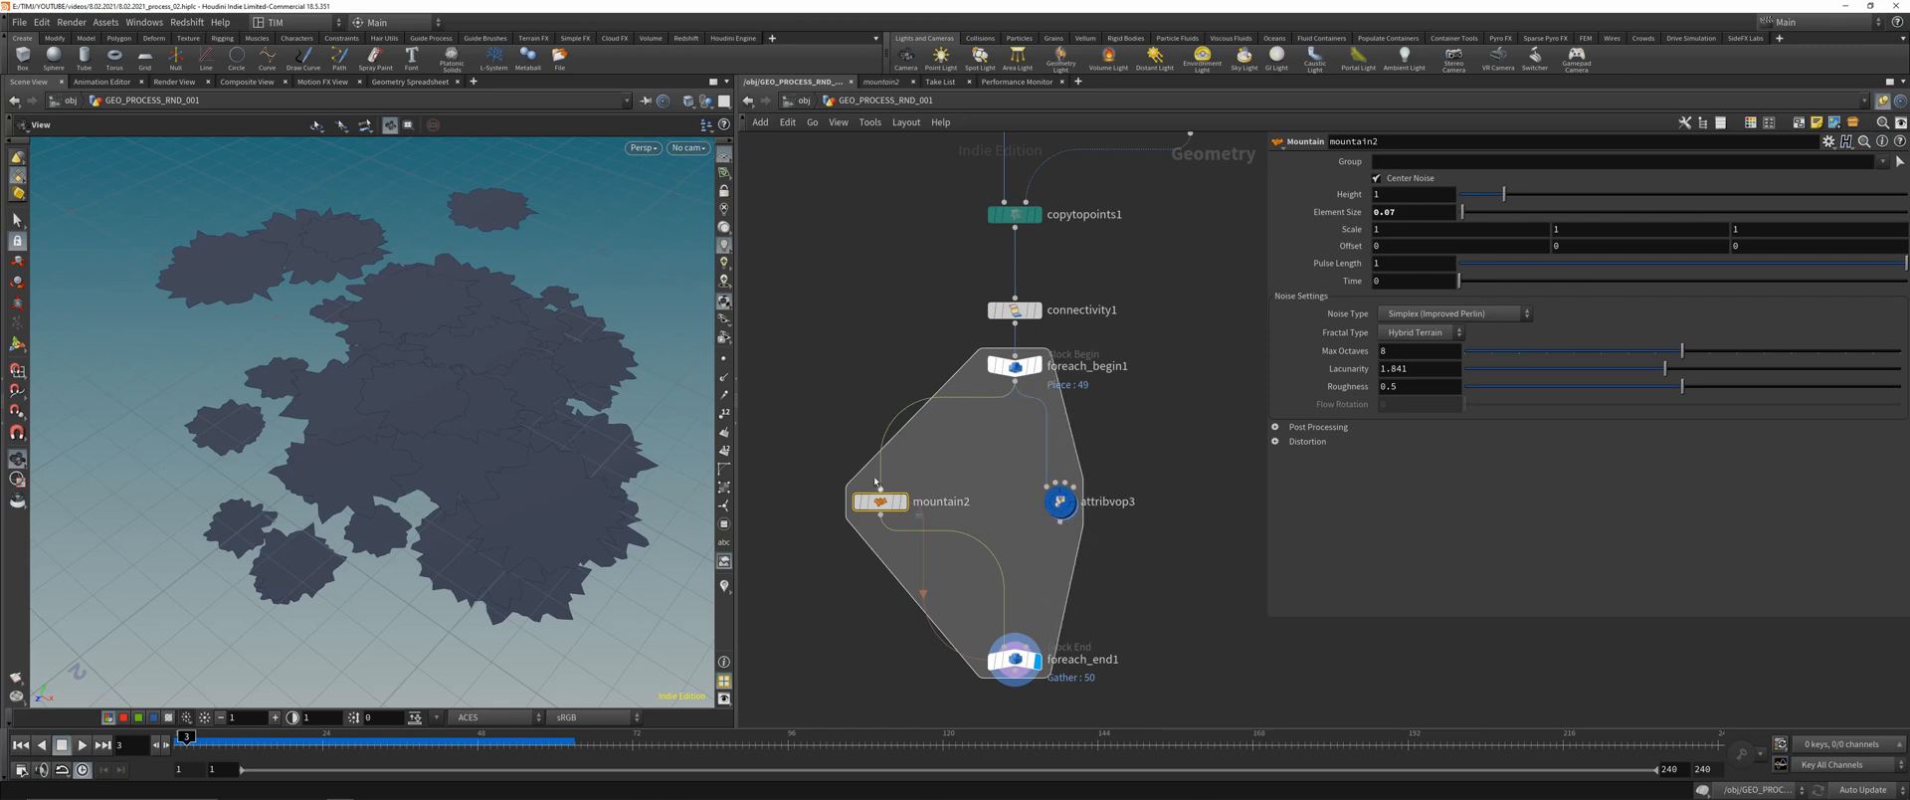
{"action": "left_click", "coordinate": [1060, 501]}
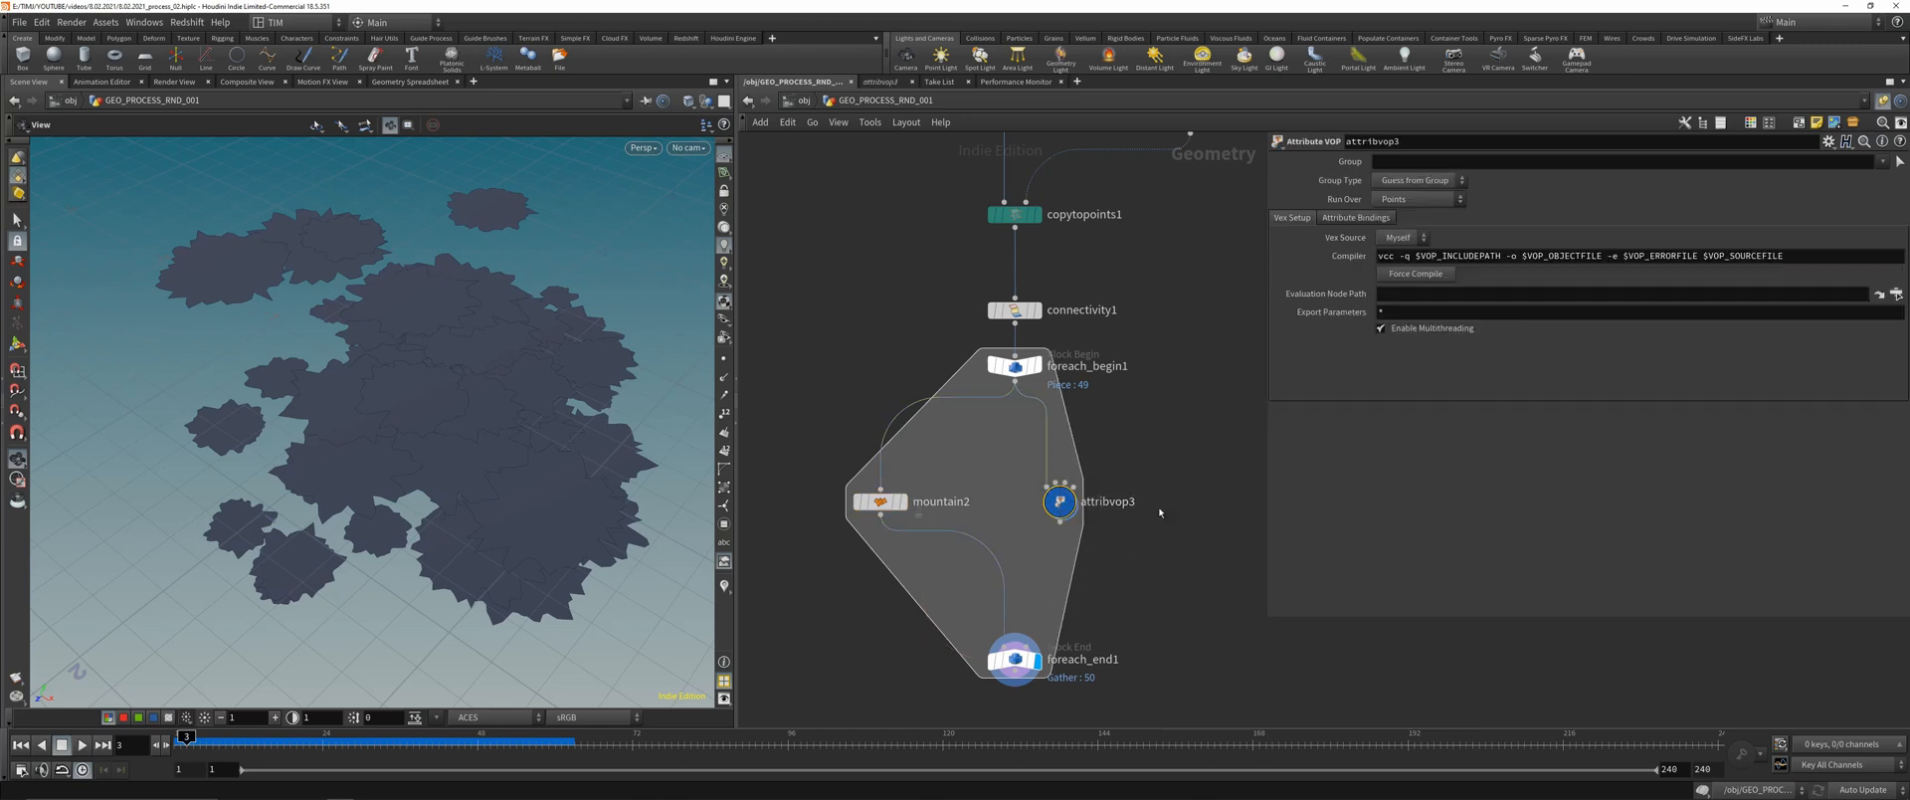
- Set mountain2's Height to 1.97, Max Octaves to 2 and Roughness to 0.258, and inspect the jagged discs
{"action": "left_click", "coordinate": [881, 501]}
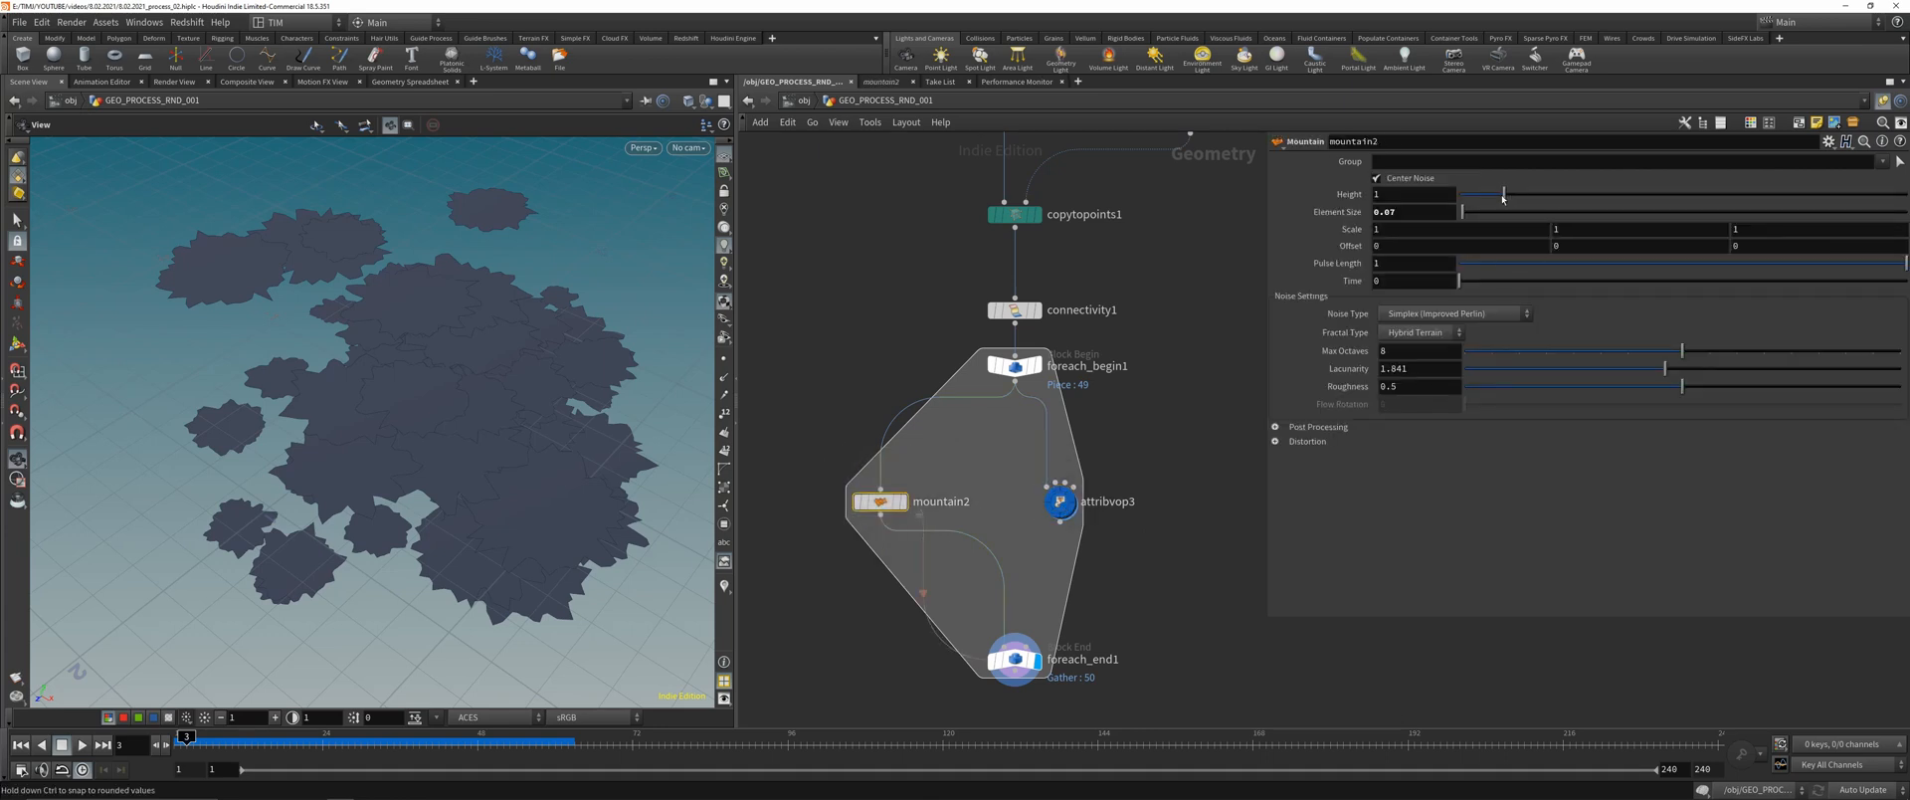
{"action": "mouse_move", "coordinate": [1513, 197]}
{"action": "left_mouse_down"}
{"action": "mouse_move", "coordinate": [1695, 192]}
{"action": "mouse_move", "coordinate": [1548, 194]}
{"action": "left_mouse_up"}
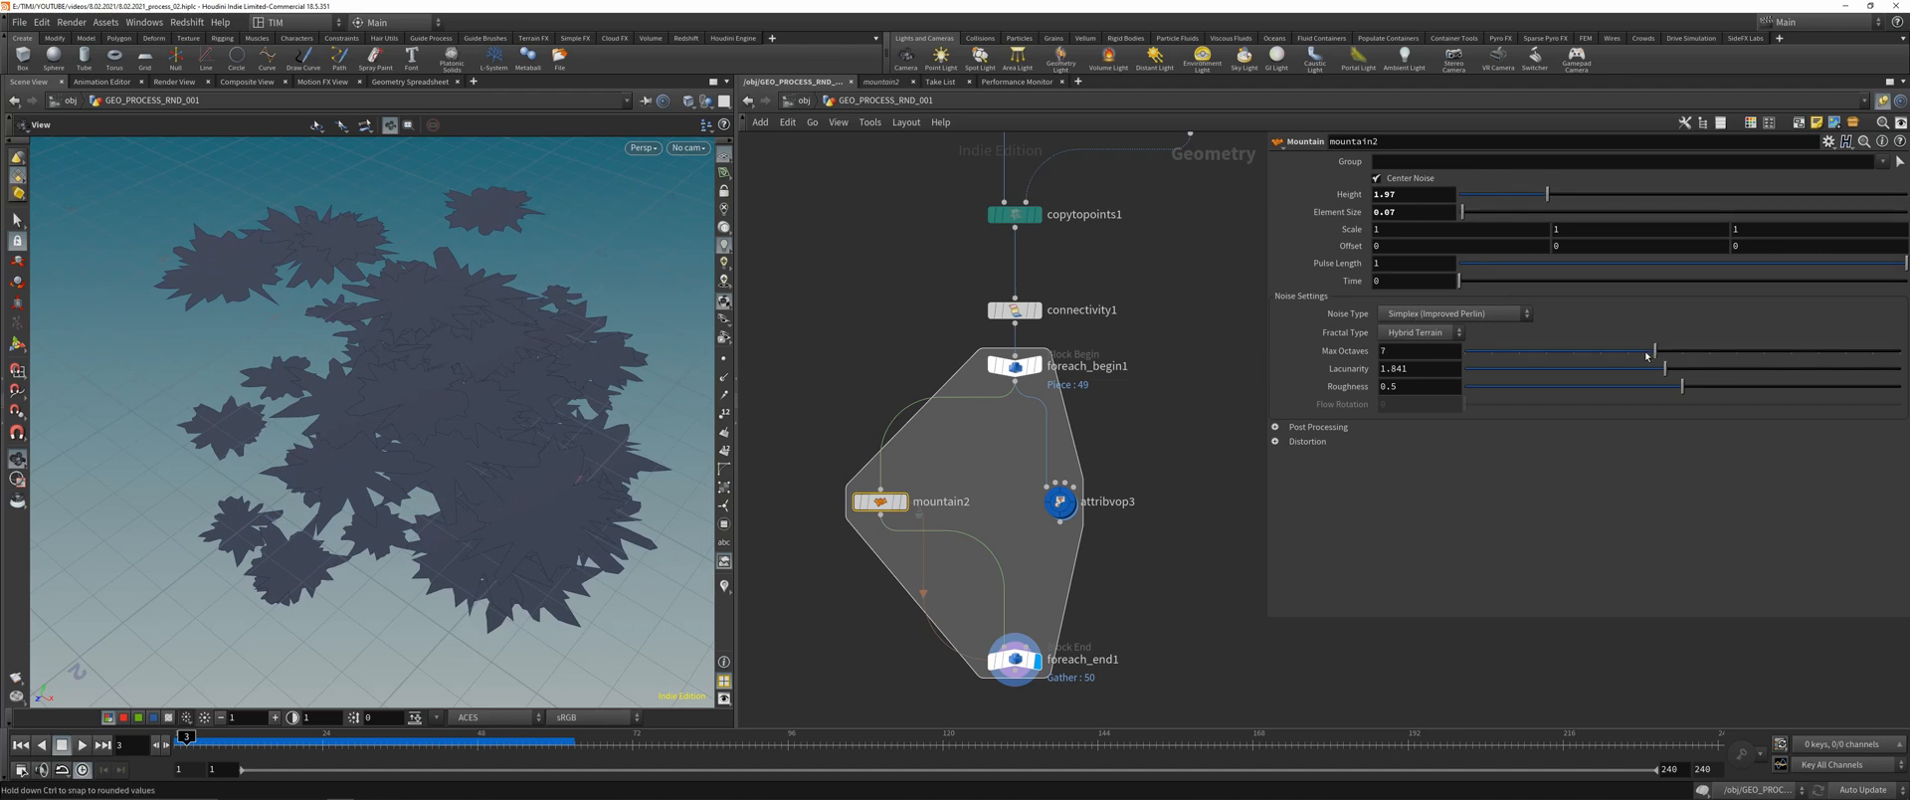
{"action": "left_click_drag", "start_coordinate": [1529, 358], "coordinate": [1519, 356]}
{"action": "left_click_drag", "start_coordinate": [1641, 396], "coordinate": [1577, 399]}
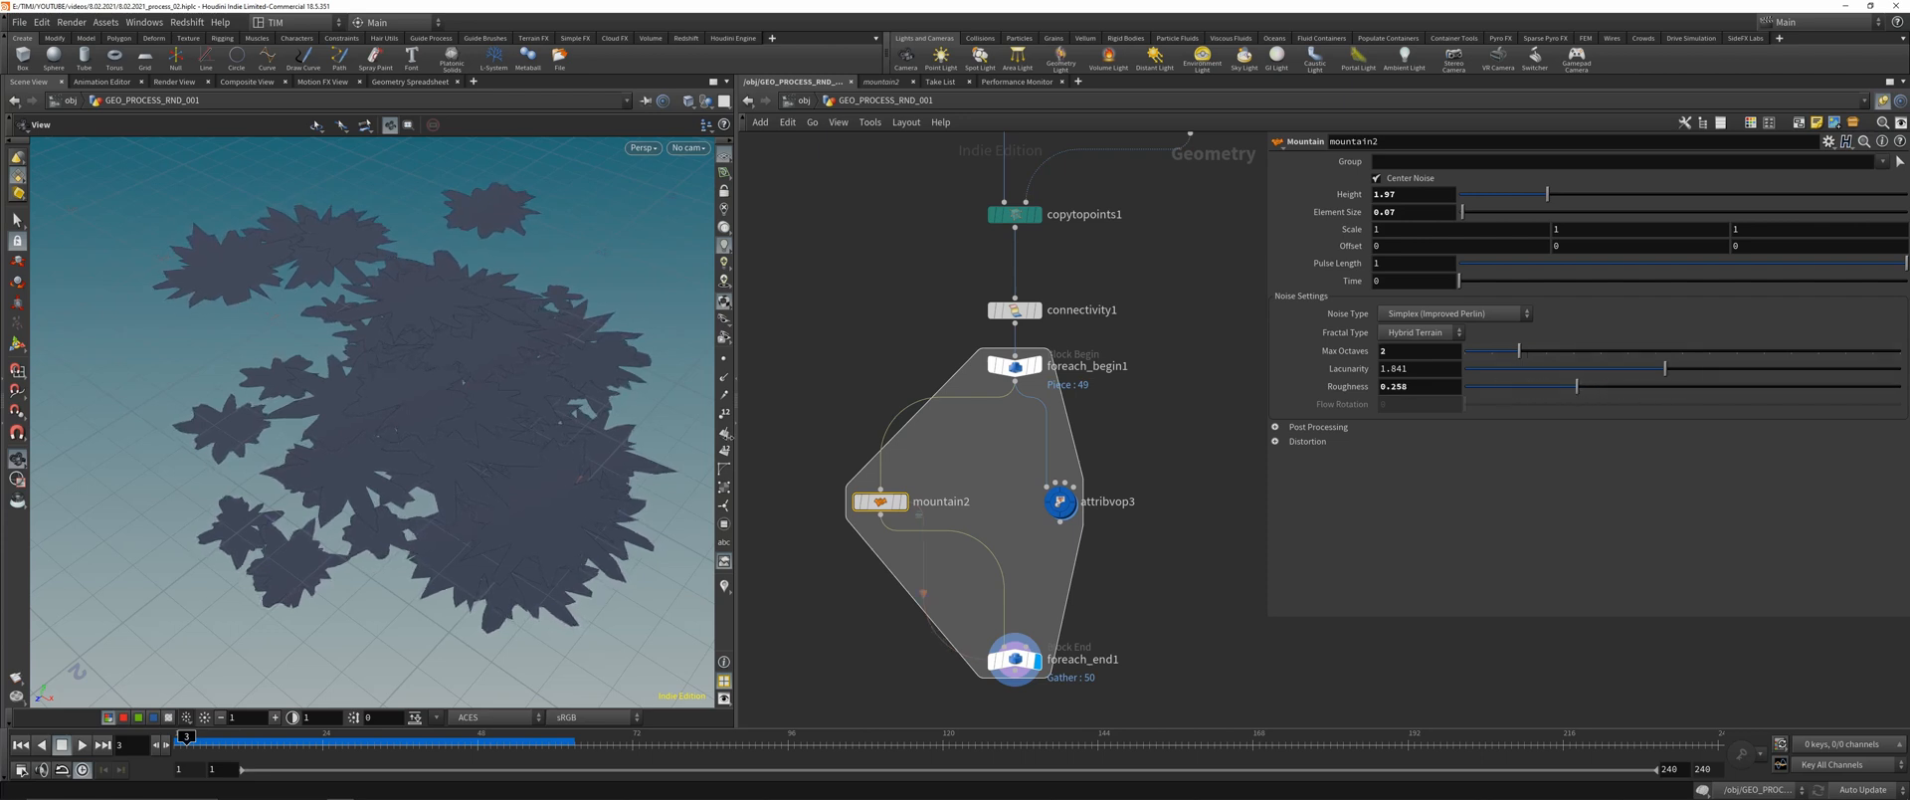
{"action": "left_click_drag", "start_coordinate": [542, 438], "coordinate": [537, 475]}
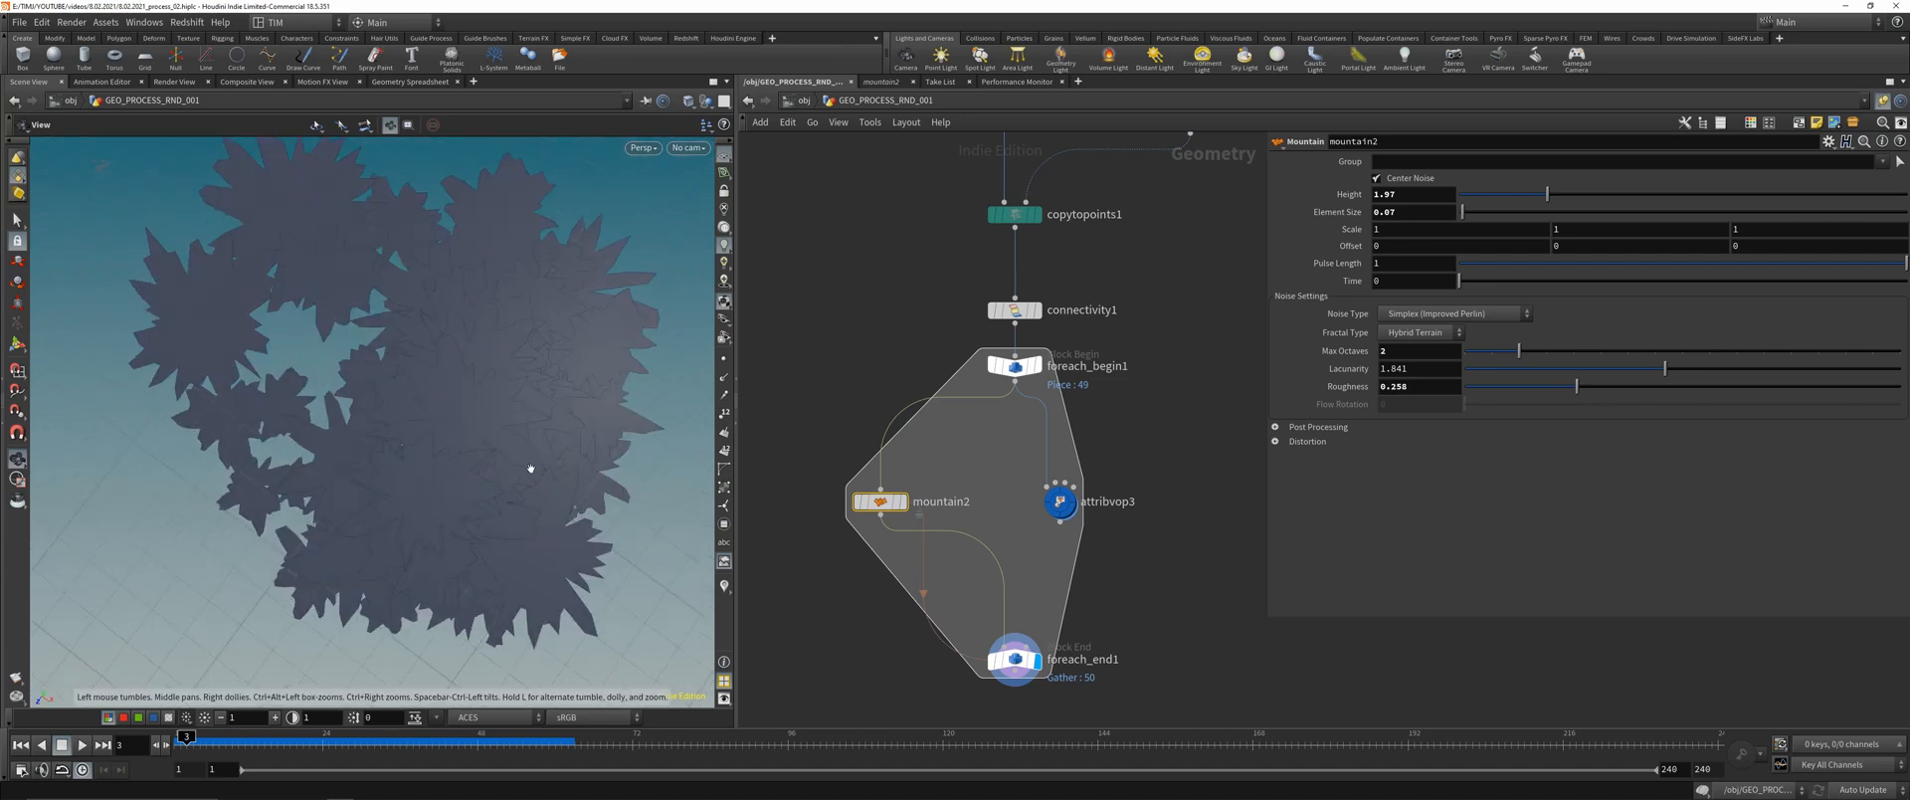
{"action": "key", "text": "space+2"}
{"action": "key", "text": "space+1"}
{"action": "left_click_drag", "start_coordinate": [493, 403], "coordinate": [505, 303]}
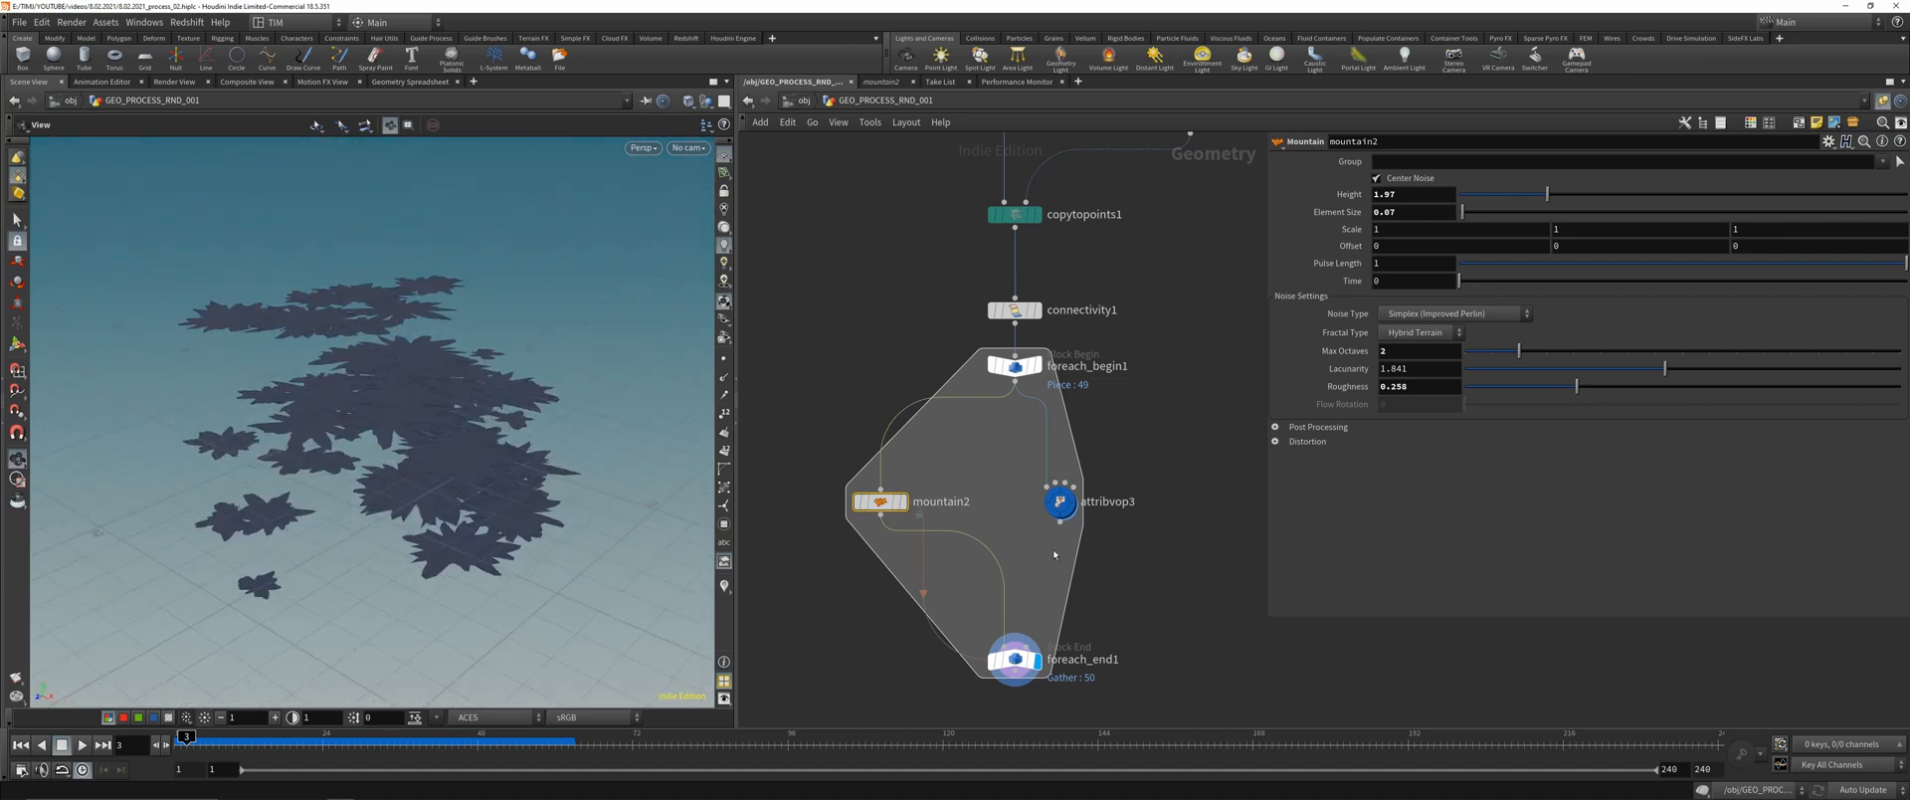
- Move foreach_end1 lower to make room, display mountain2's single piece and save the scene
{"action": "middle_click_drag", "start_coordinate": [1053, 548], "coordinate": [1034, 433]}
{"action": "left_click_drag", "start_coordinate": [997, 542], "coordinate": [982, 625]}
{"action": "left_click", "coordinate": [881, 385]}
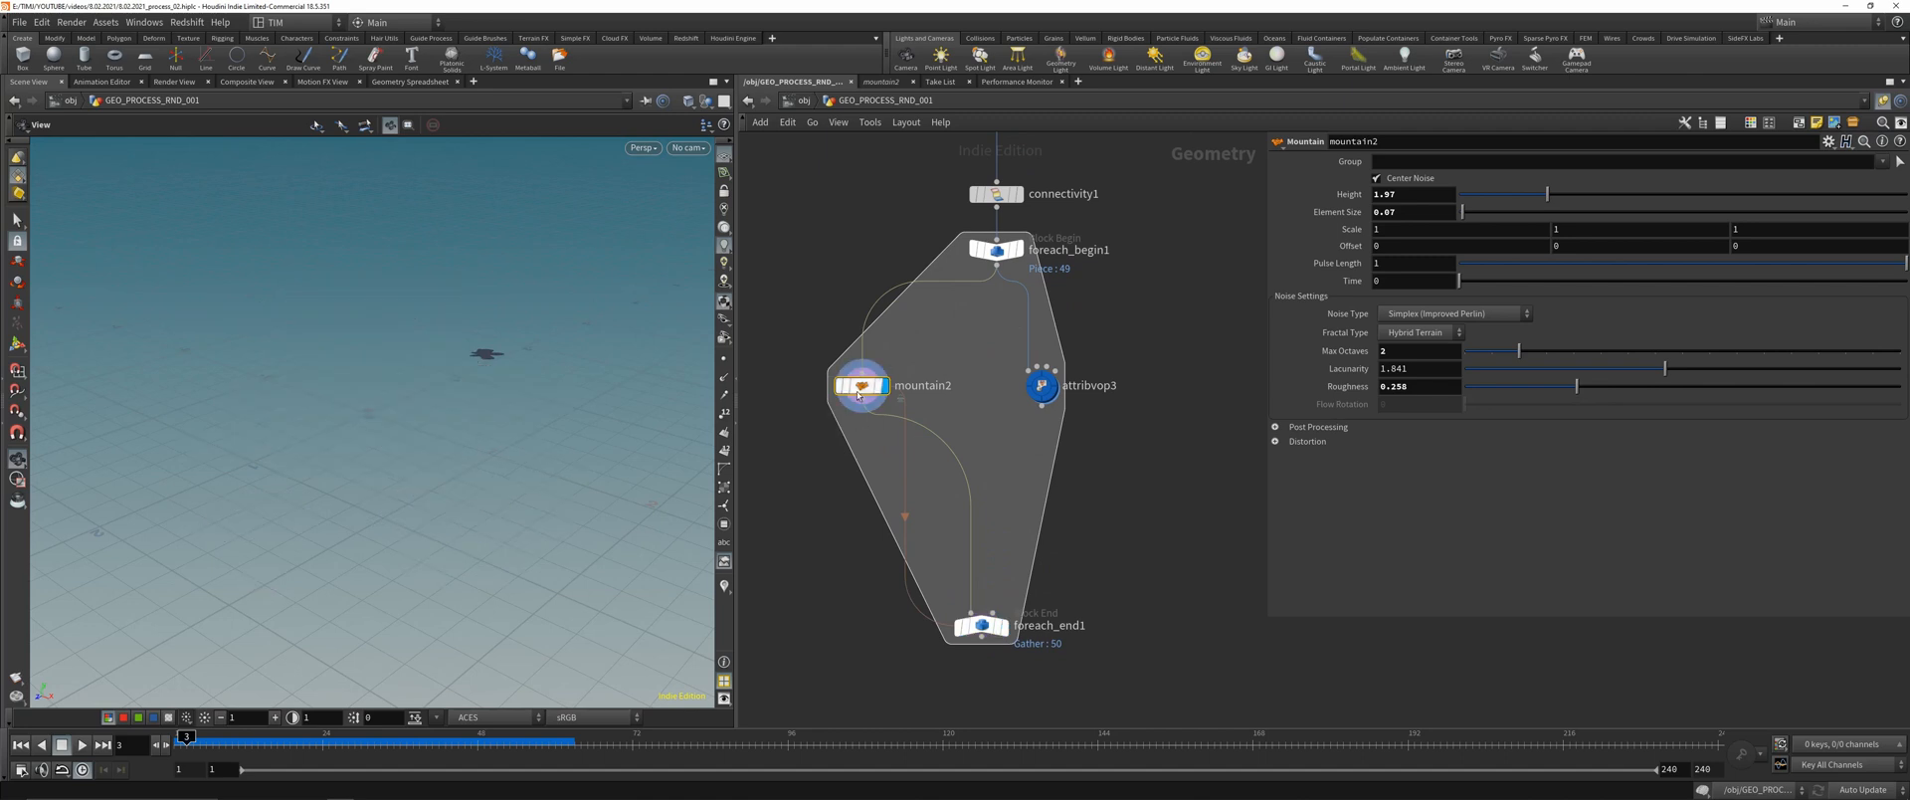
{"action": "key", "text": "g"}
{"action": "key", "text": "ctrl+s"}
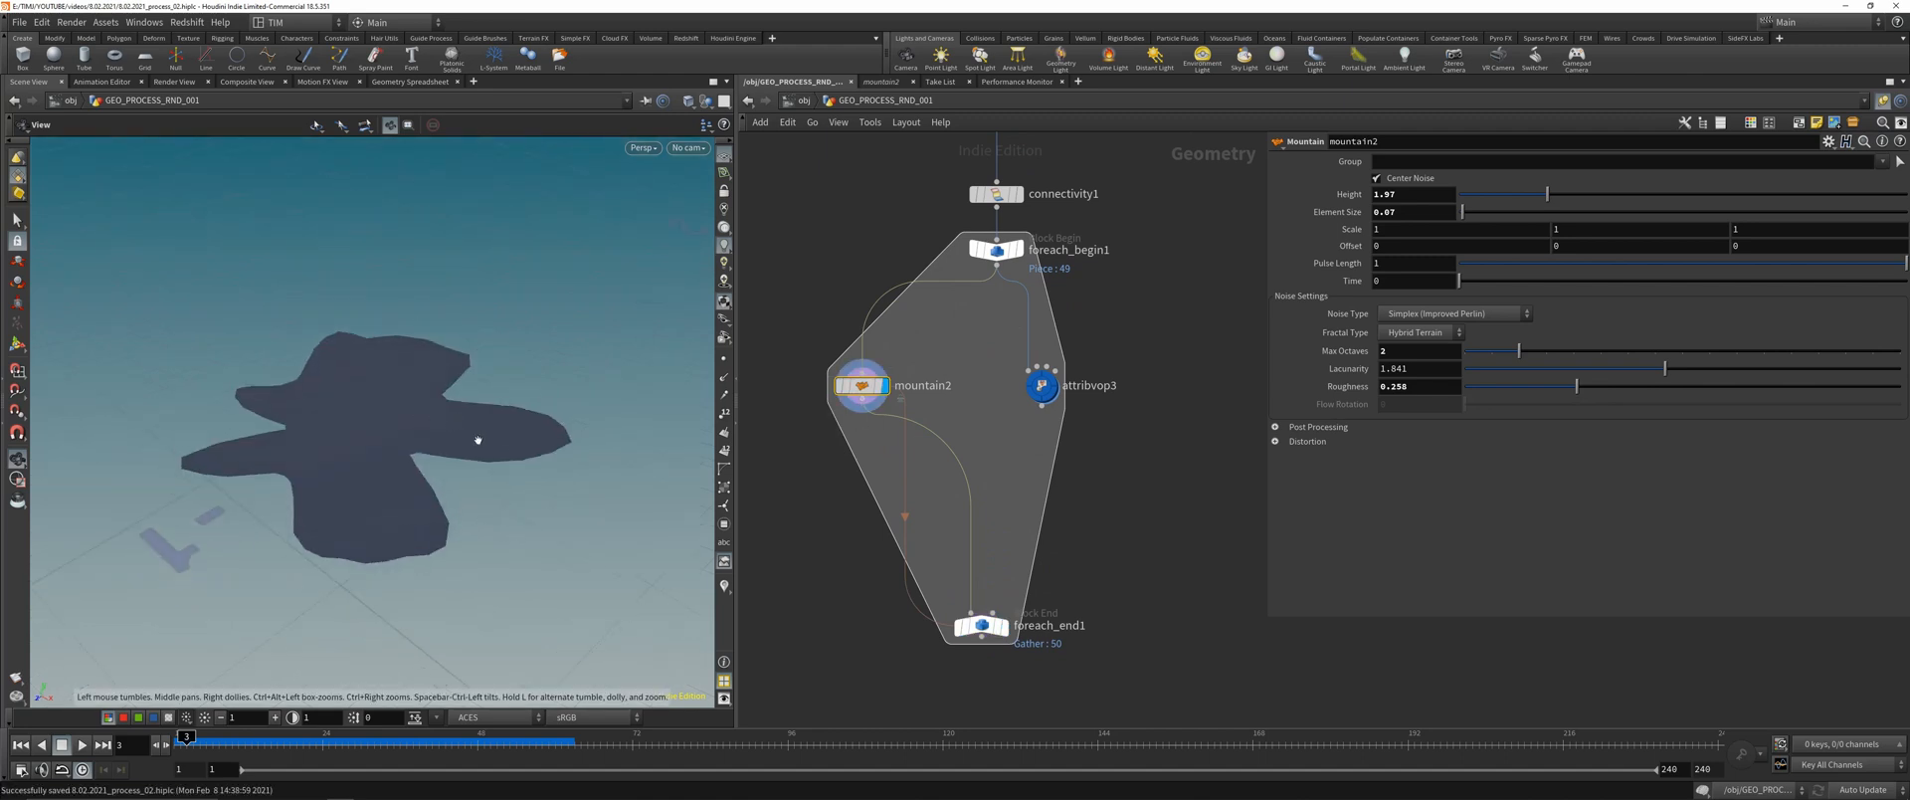
- Add a PolyExtrude node below mountain2, take mountain2 as its input and display it
{"action": "key", "text": "Tab"}
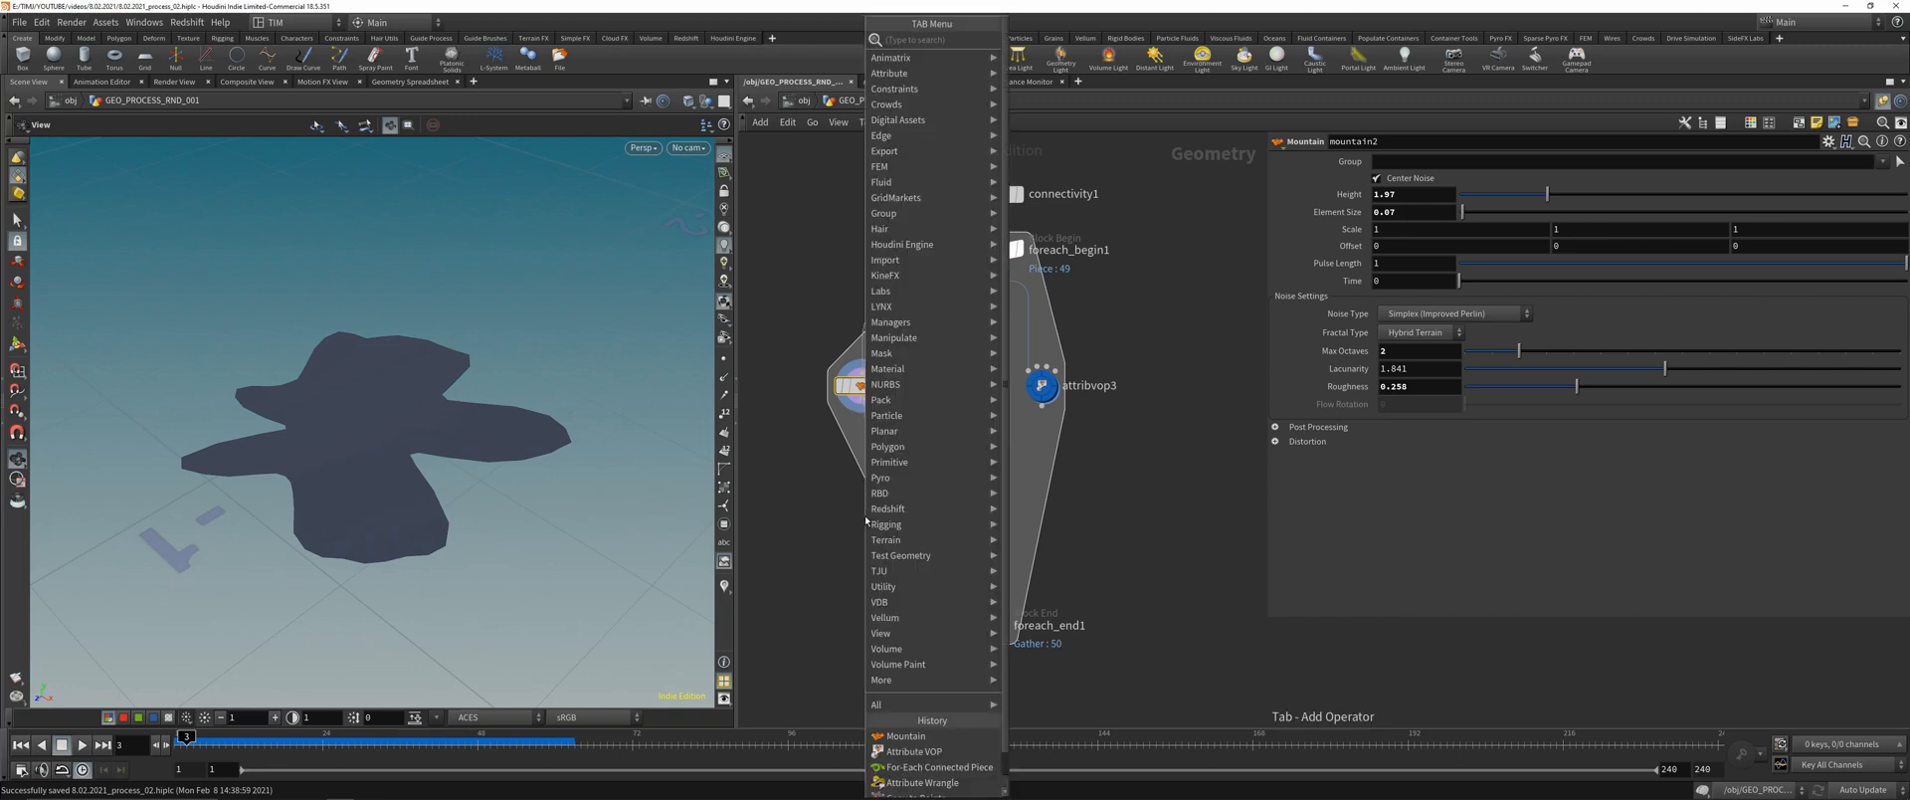
{"action": "type", "text": "e"}
{"action": "type", "text": "t"}
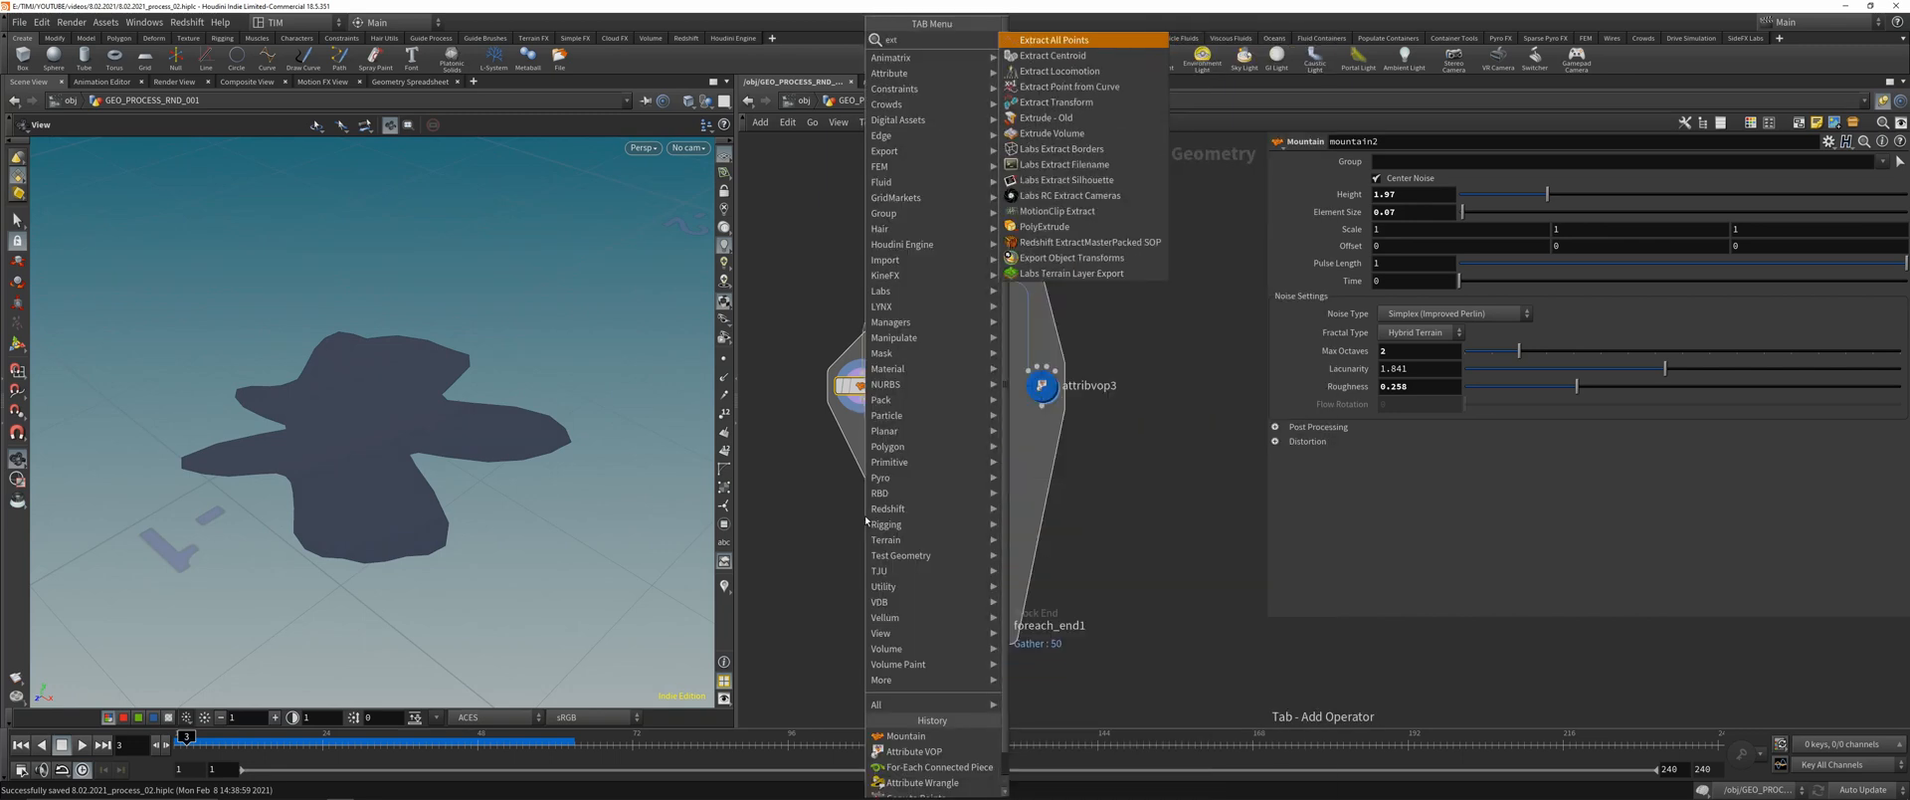
{"action": "key", "text": "Down"}
{"action": "key", "text": "Down"}
{"action": "key", "text": "Down"}
{"action": "key", "text": "Down"}
{"action": "key", "text": "Down"}
{"action": "key", "text": "Down"}
{"action": "key", "text": "Down"}
{"action": "key", "text": "Down"}
{"action": "key", "text": "Down"}
{"action": "key", "text": "Down"}
{"action": "key", "text": "Down"}
{"action": "key", "text": "Down"}
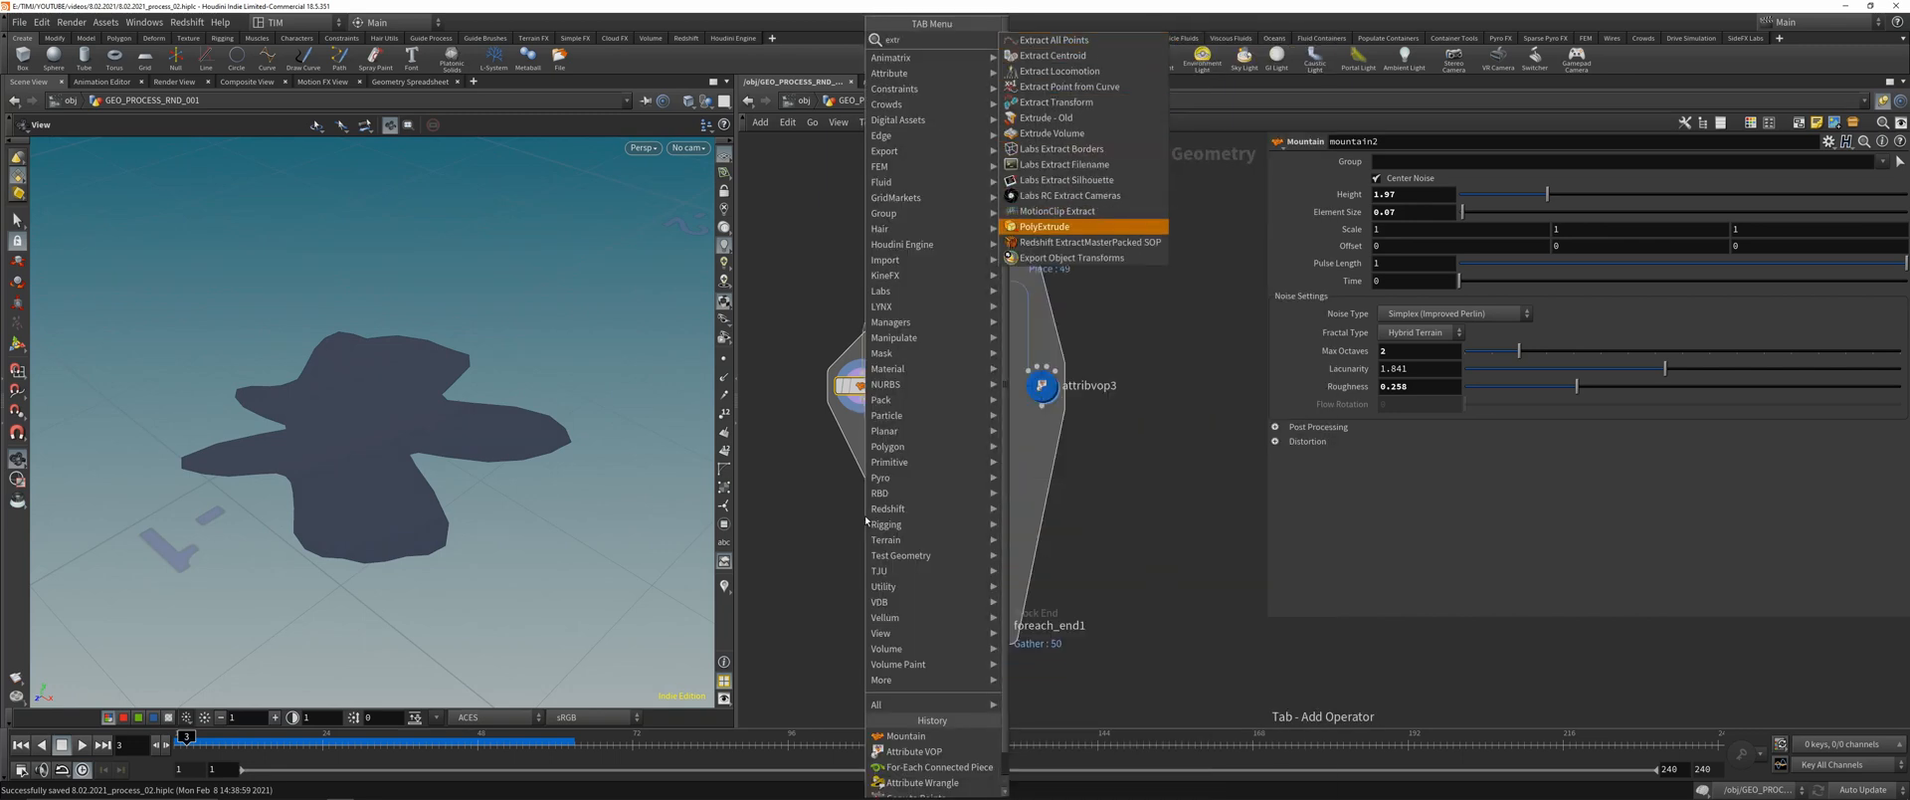
{"action": "key", "text": "Return"}
{"action": "left_click", "coordinate": [867, 517]}
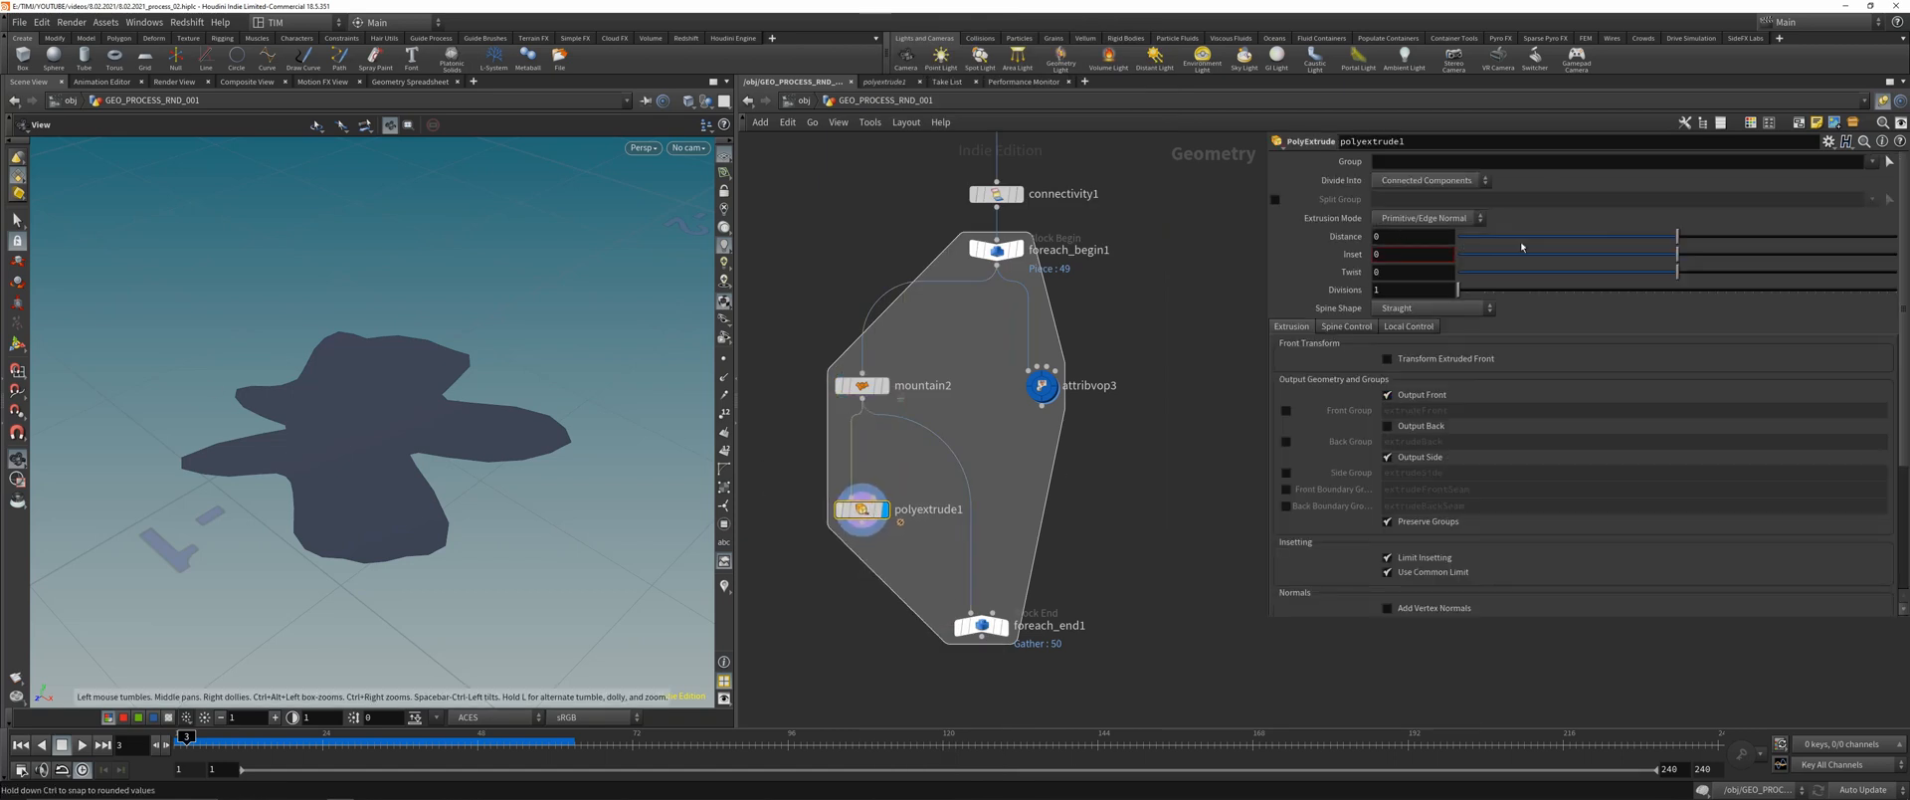
- Set polyextrude1's Distance to 1 and turn on Output Back
{"action": "left_click_drag", "start_coordinate": [1521, 246], "coordinate": [1895, 237]}
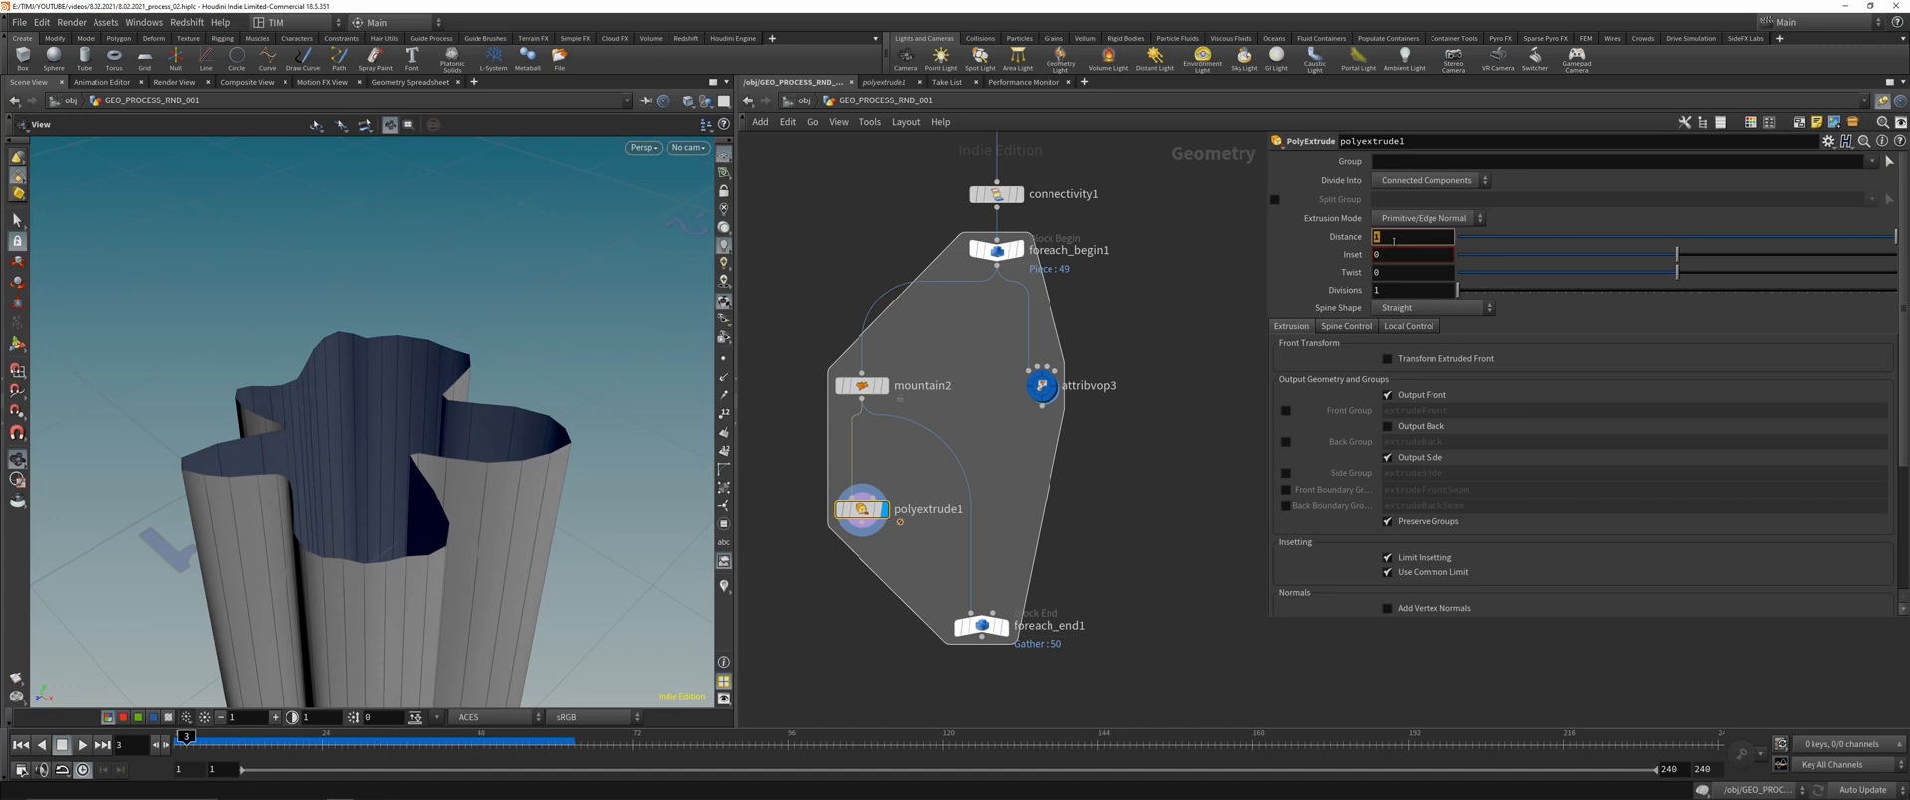
{"action": "left_click_drag", "start_coordinate": [403, 442], "coordinate": [405, 389]}
{"action": "scroll", "coordinate": [426, 380], "scroll_direction": "down", "scroll_amount": 8}
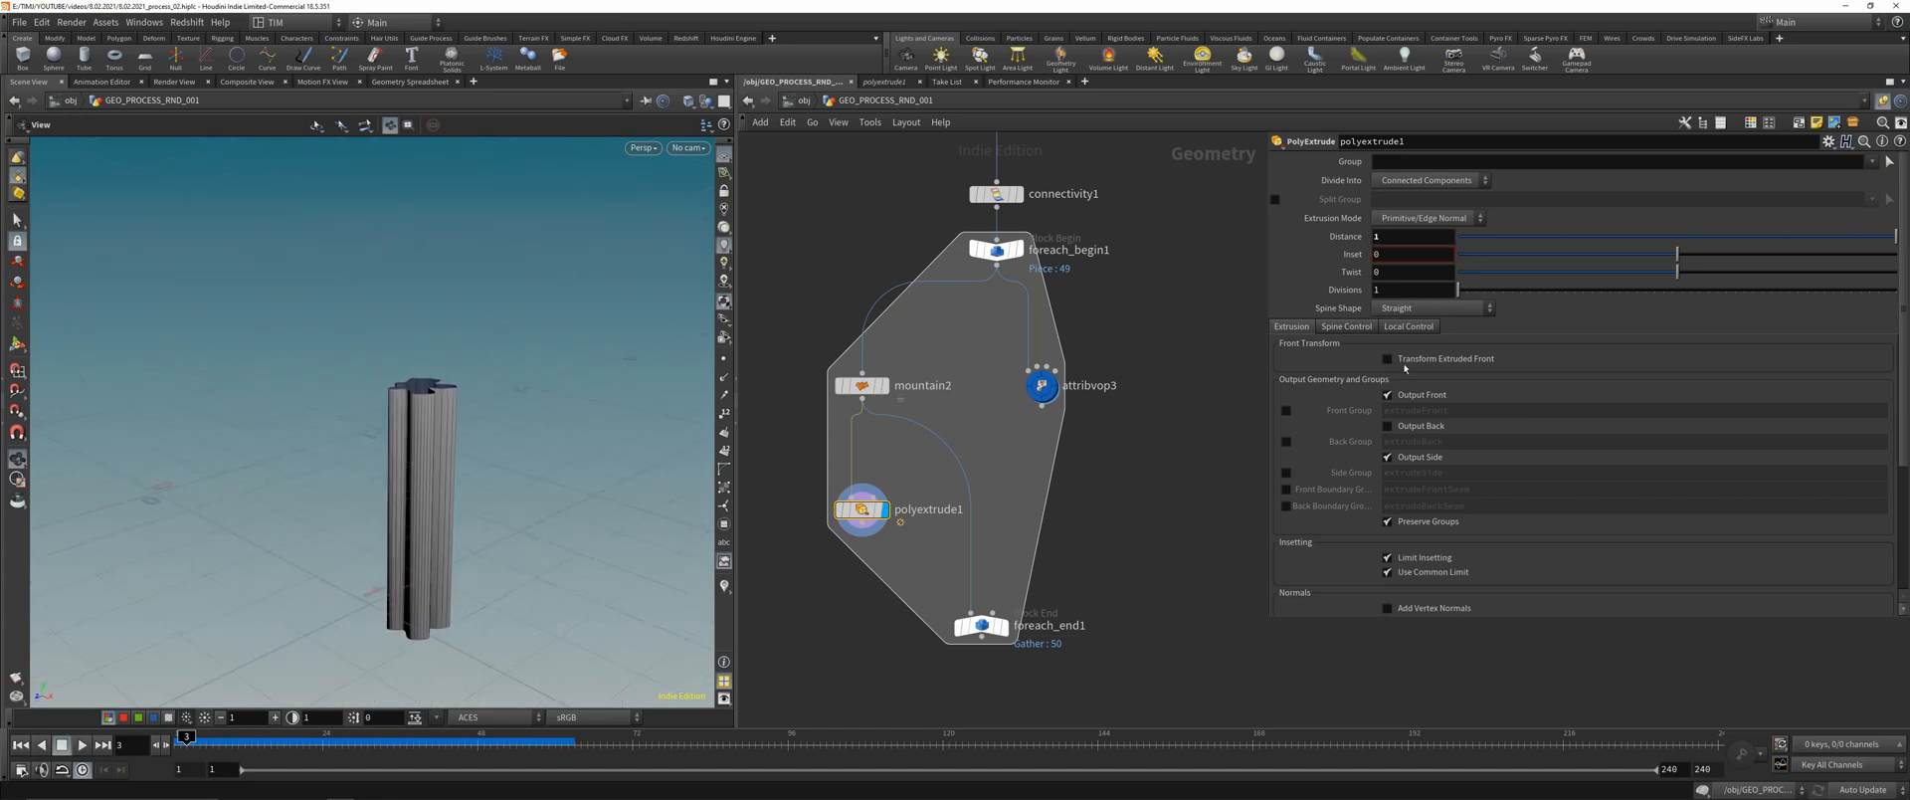
{"action": "left_click", "coordinate": [1388, 425]}
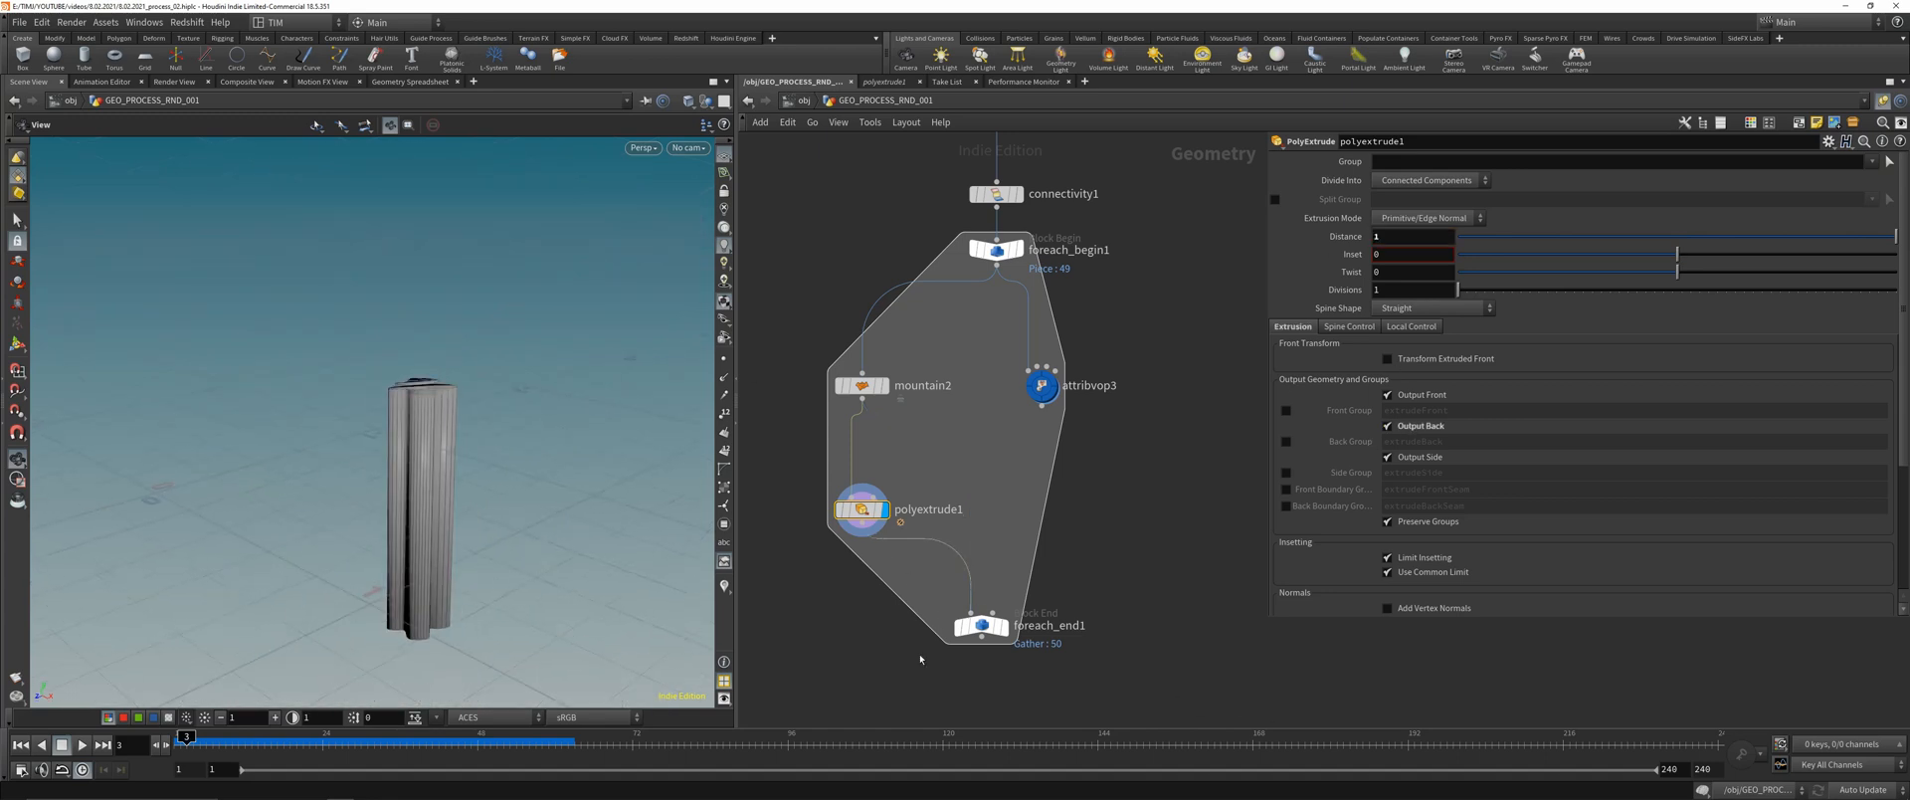
- Route polyextrude1 into foreach_end1 and display the extruded result of the whole loop
{"action": "left_click", "coordinate": [1004, 626]}
{"action": "left_click_drag", "start_coordinate": [418, 368], "coordinate": [473, 388]}
{"action": "scroll", "coordinate": [424, 428], "scroll_direction": "down", "scroll_amount": 8}
{"action": "scroll", "coordinate": [426, 338], "scroll_direction": "up", "scroll_amount": 5}
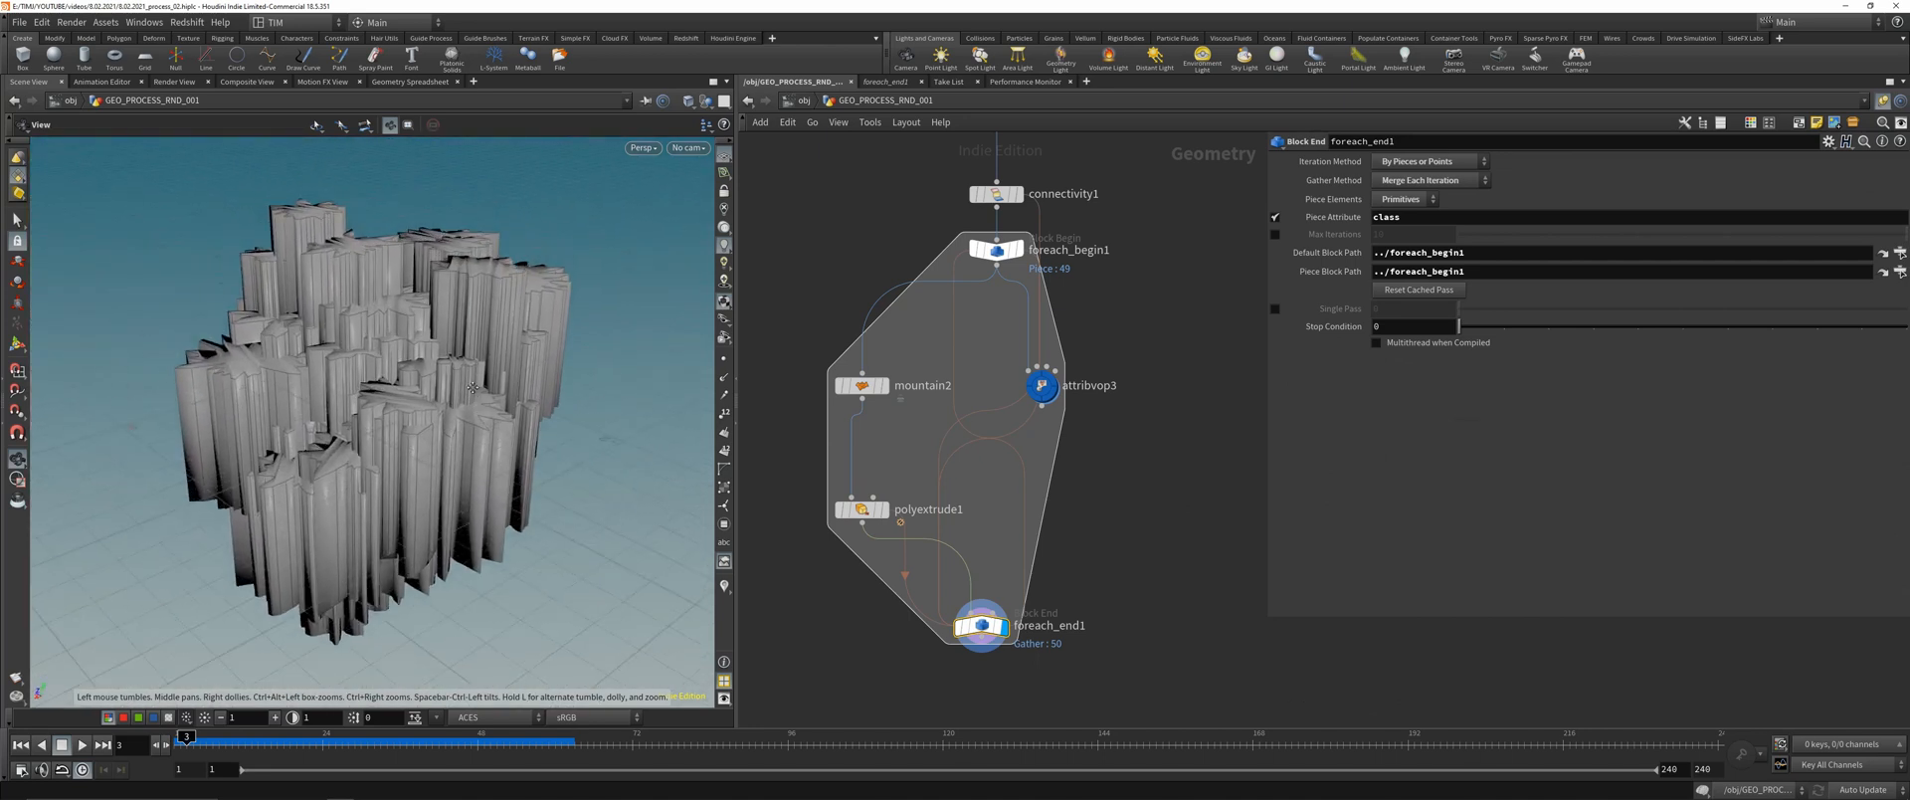
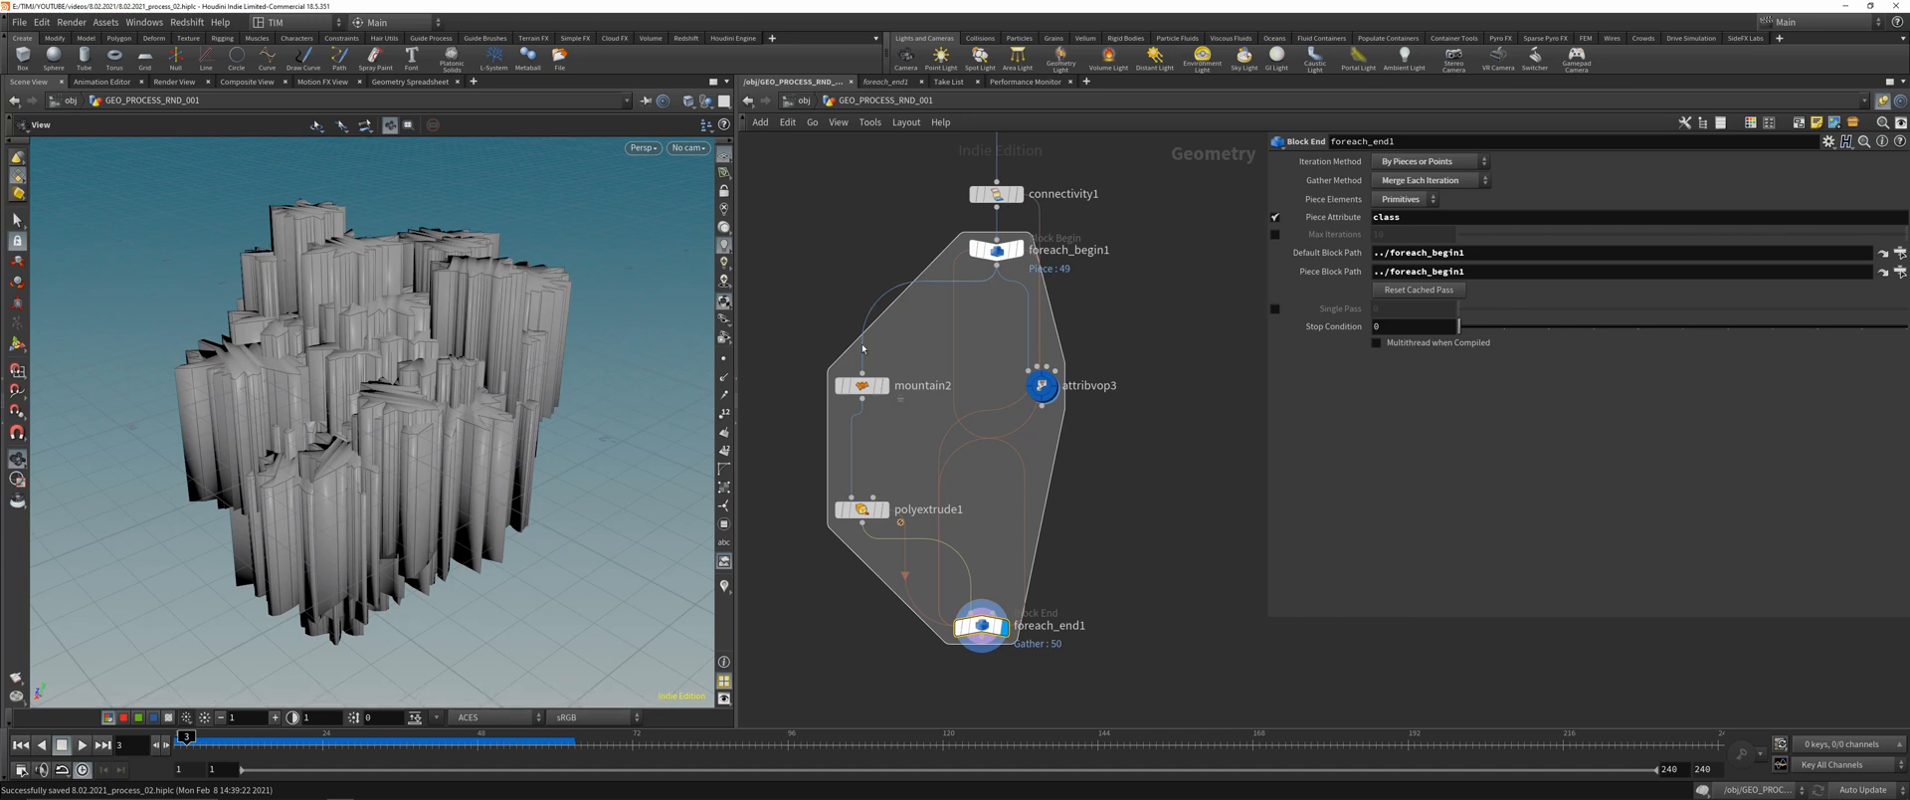
- Set mountain2's noise Offset to 1.2 on all three axes
{"action": "left_click", "coordinate": [862, 385]}
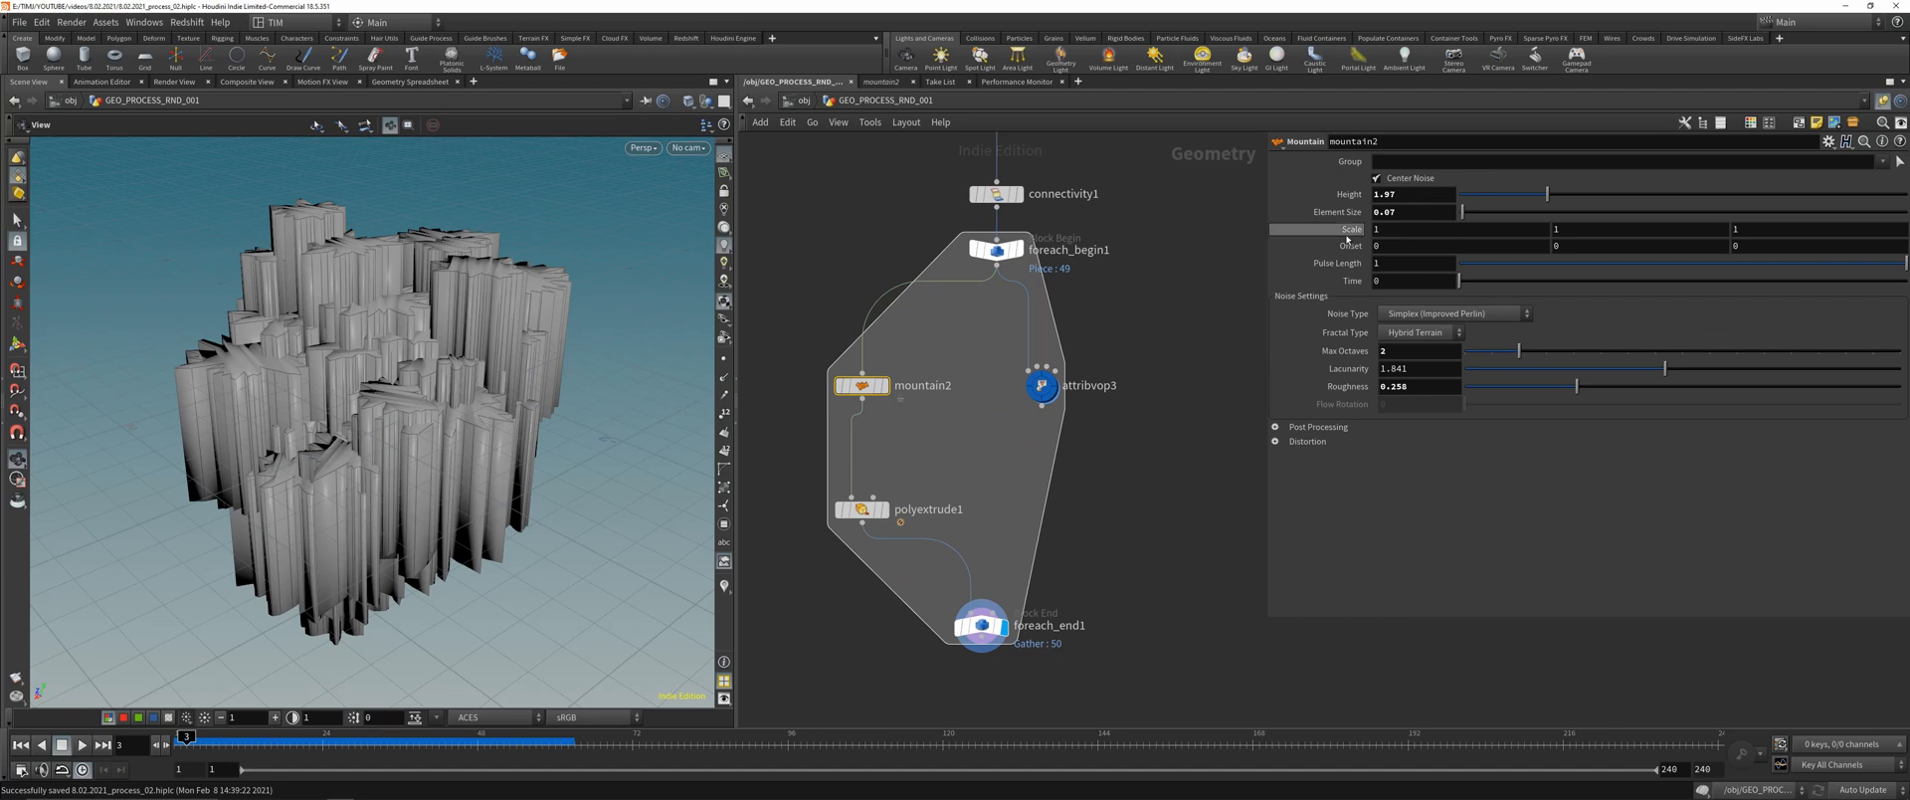
{"action": "middle_click_drag", "start_coordinate": [1346, 245], "coordinate": [1418, 245]}
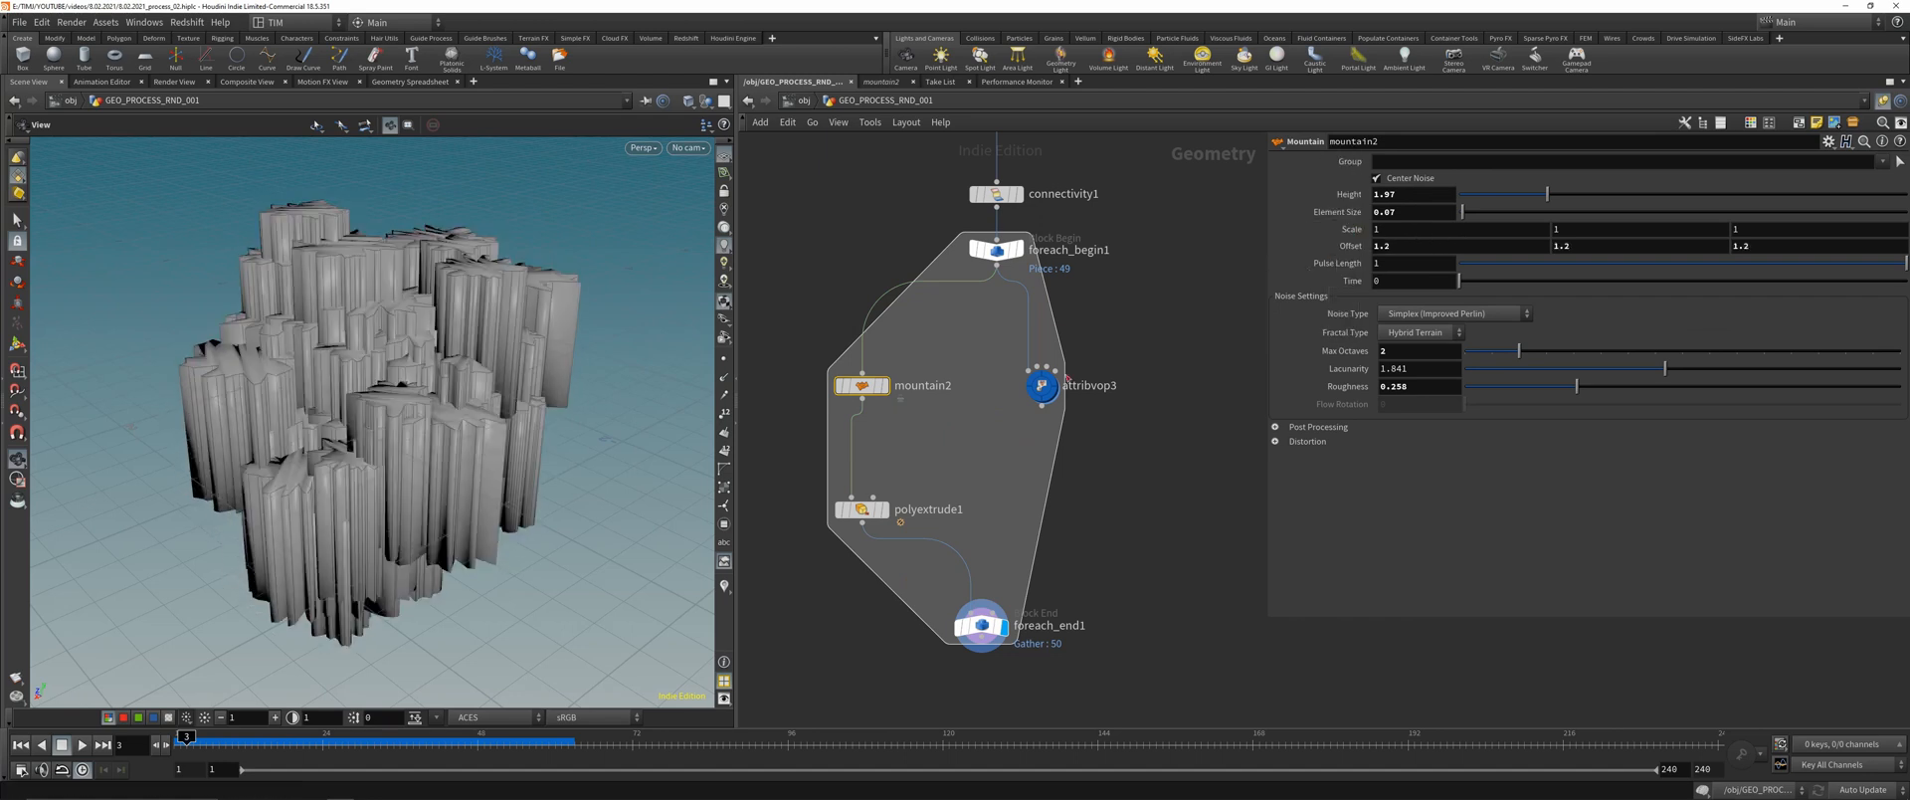
- Route attribvop3 into polyextrude1 in place of mountain2
{"action": "left_click", "coordinate": [851, 496]}
{"action": "left_click_drag", "start_coordinate": [517, 398], "coordinate": [418, 368]}
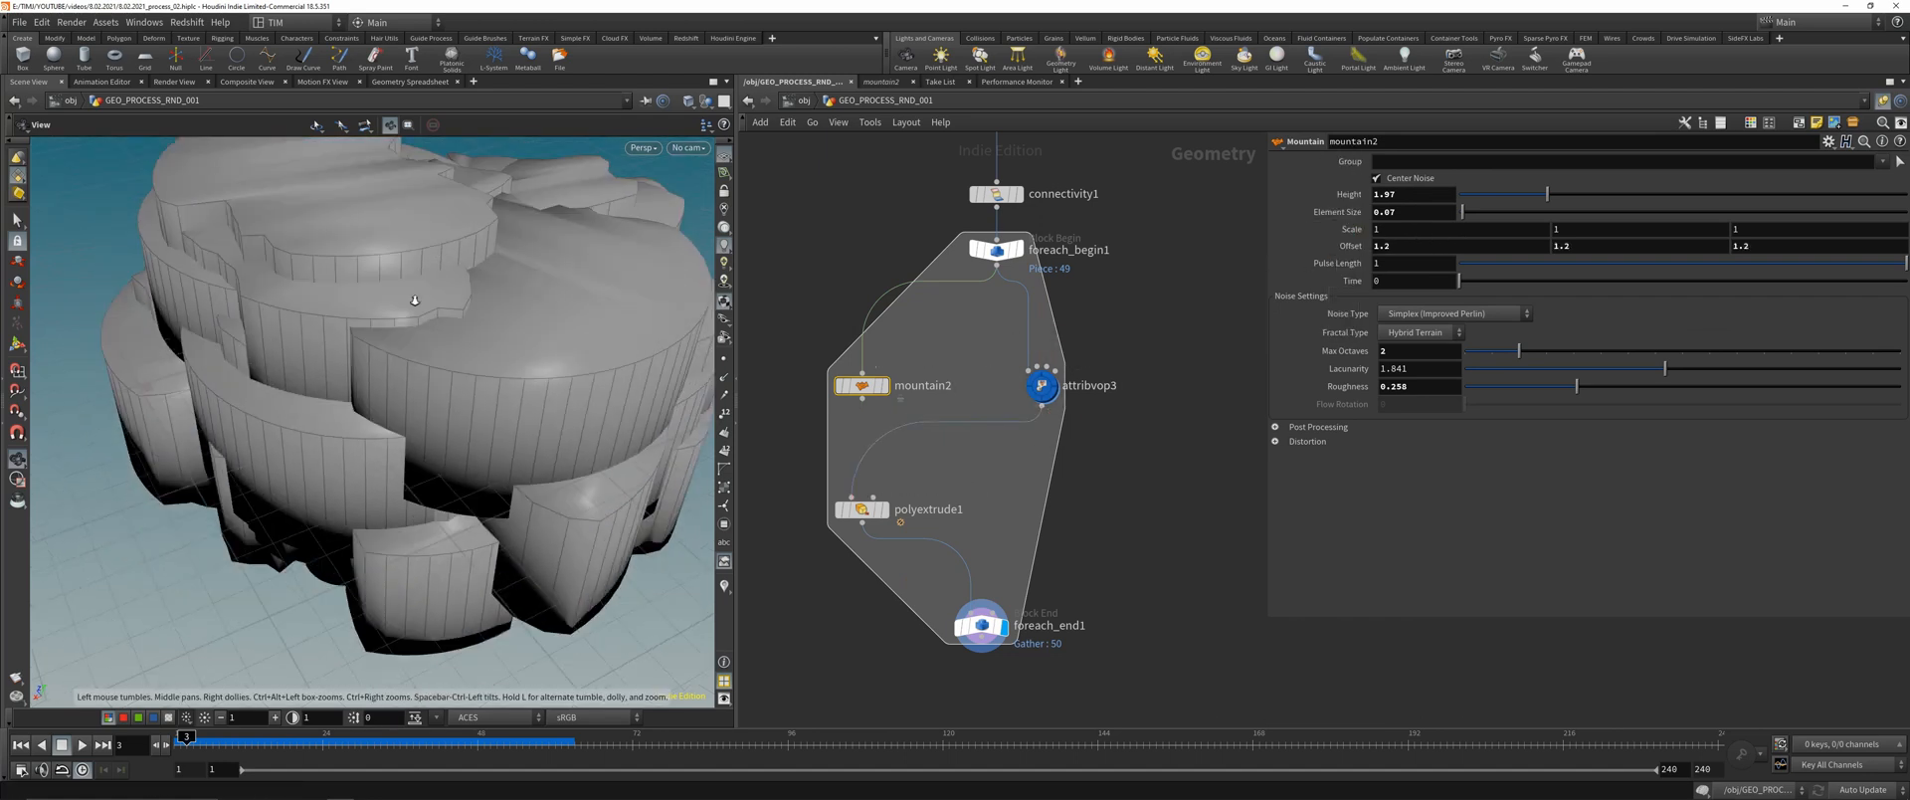
{"action": "right_click_drag", "start_coordinate": [418, 368], "coordinate": [557, 328]}
{"action": "middle_click_drag", "start_coordinate": [615, 316], "coordinate": [443, 383]}
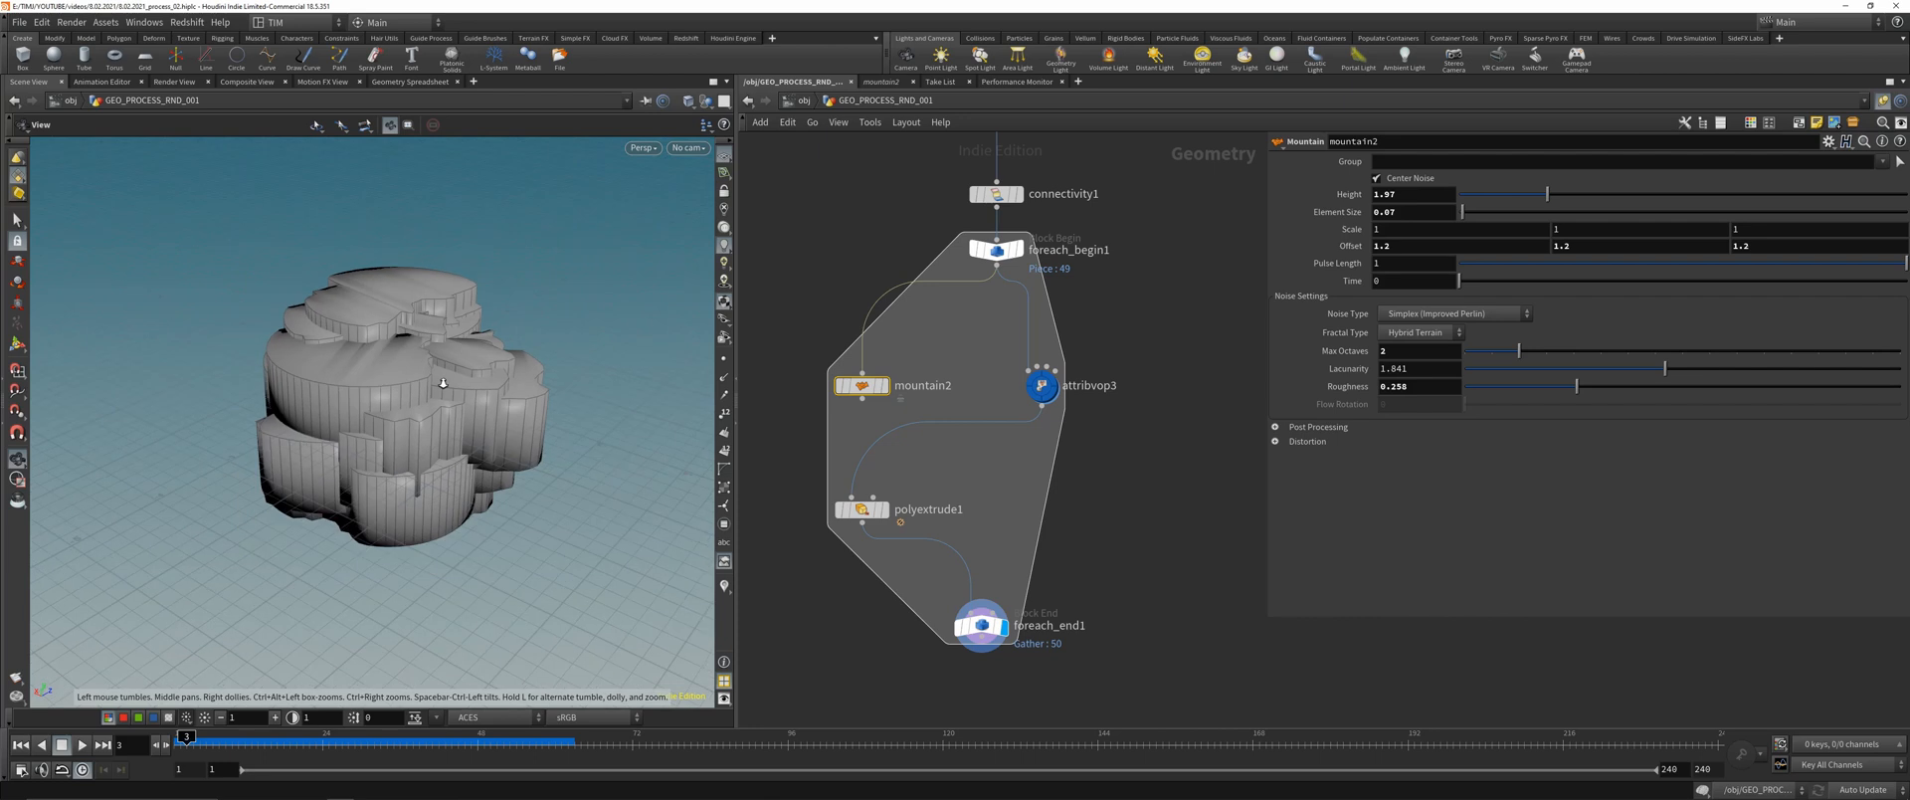
- Open attribvop3's network and set the displacenml1 node's Scale to 0.048
{"action": "double_click", "coordinate": [1042, 385]}
{"action": "left_click", "coordinate": [1206, 439]}
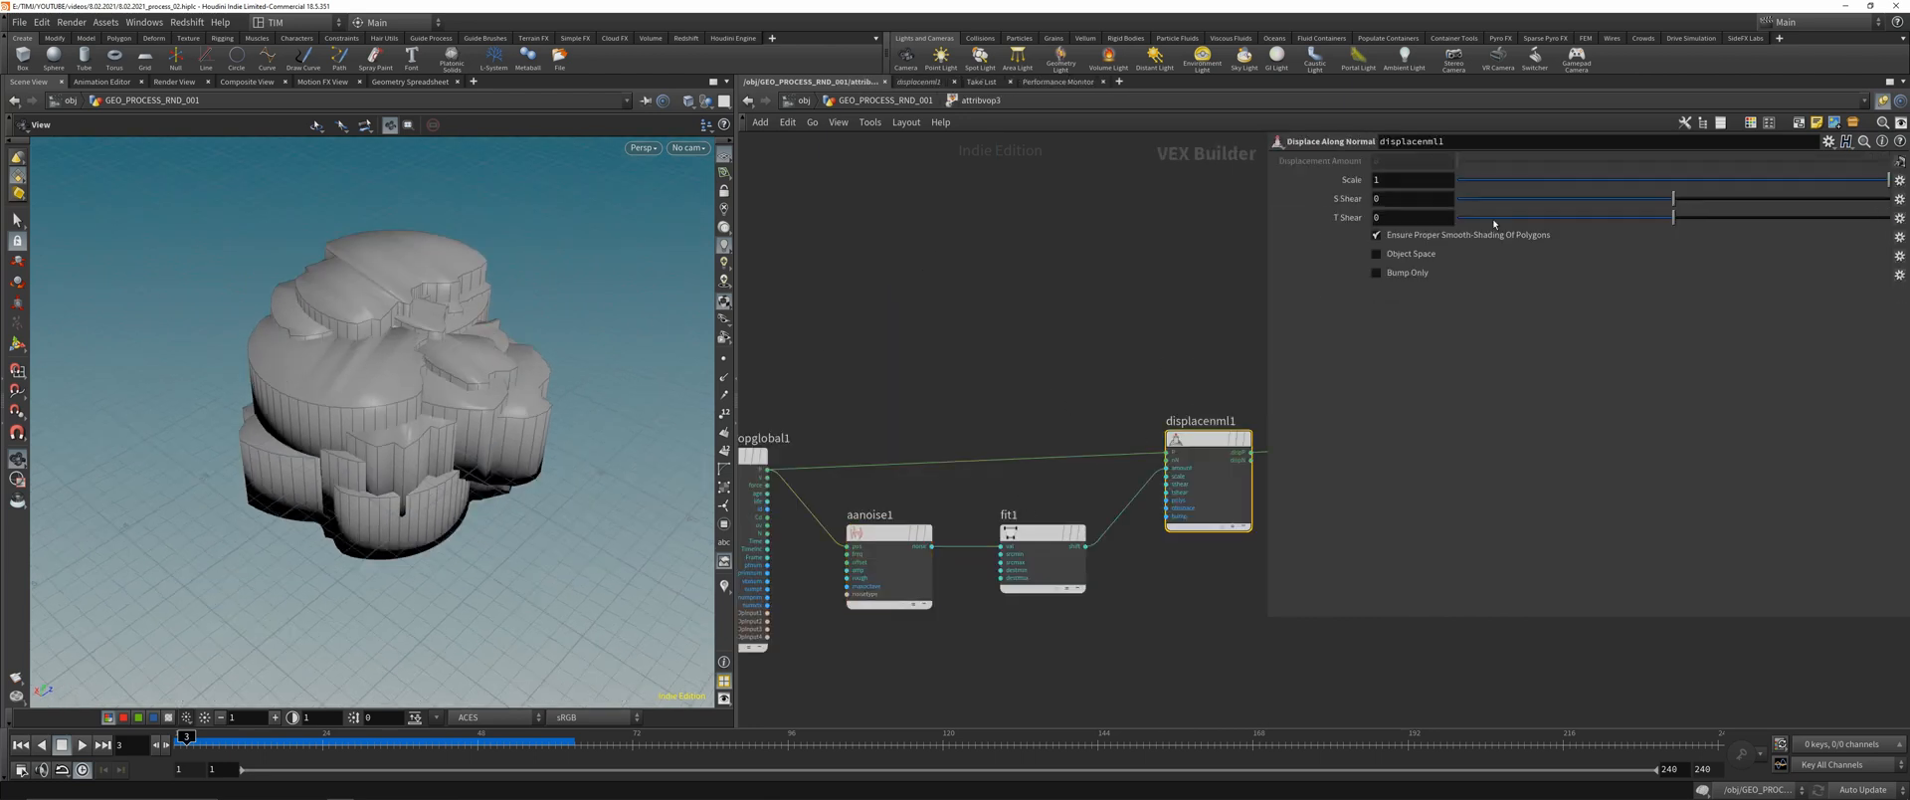
{"action": "mouse_move", "coordinate": [1656, 189]}
{"action": "left_mouse_down"}
{"action": "mouse_move", "coordinate": [1749, 181]}
{"action": "mouse_move", "coordinate": [1684, 180]}
{"action": "left_mouse_up"}
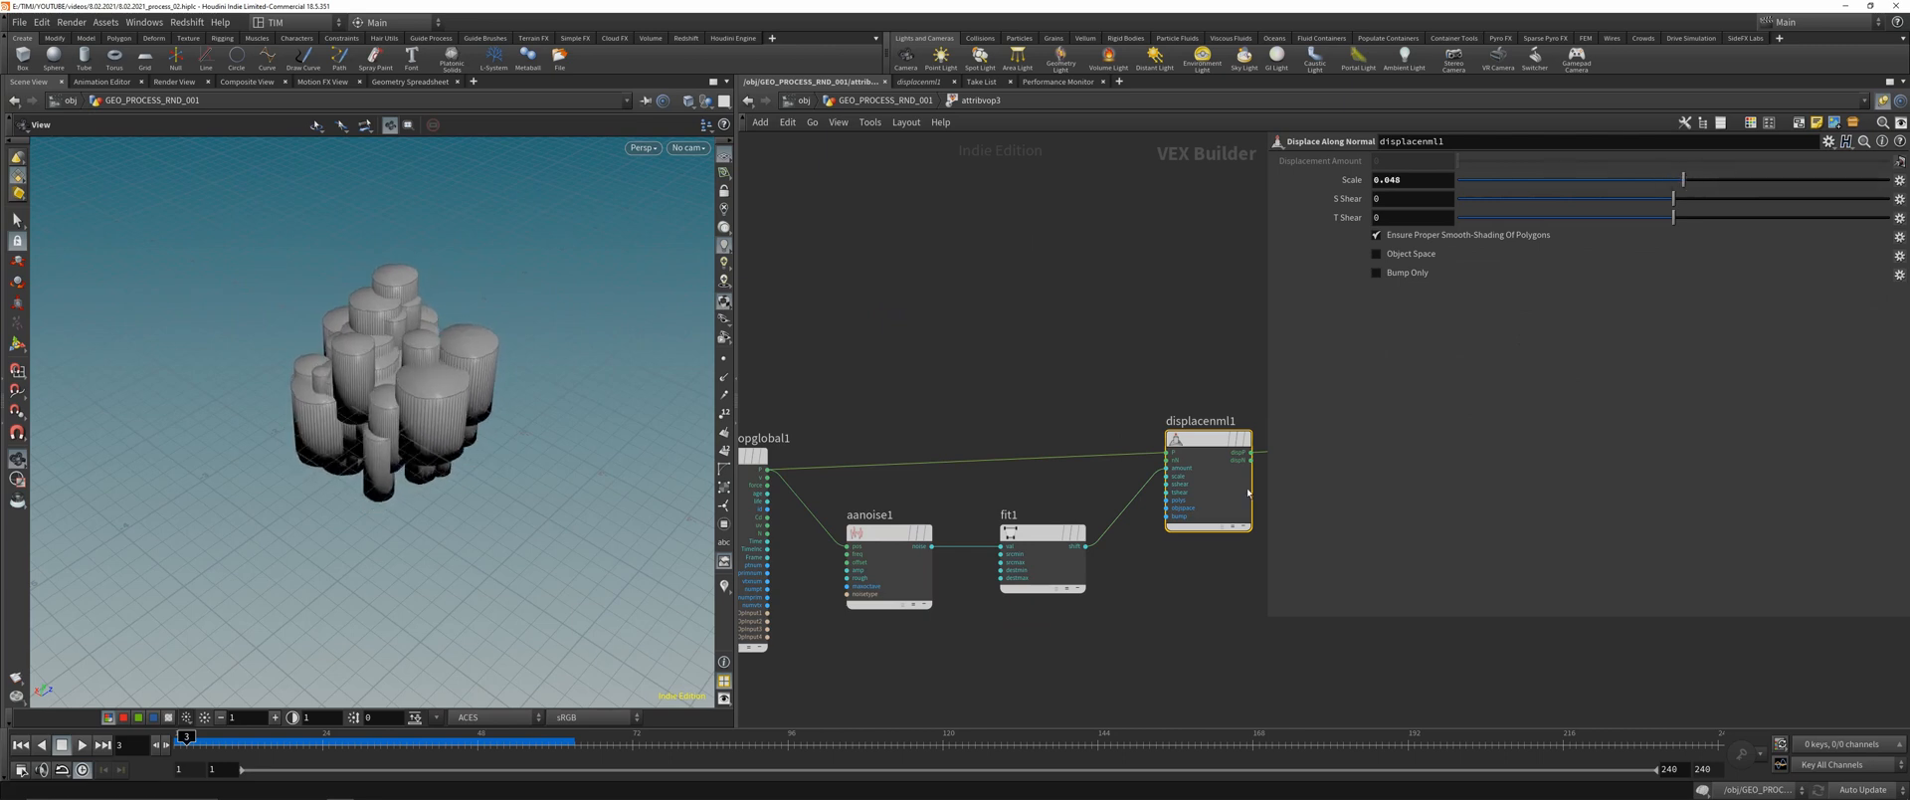
- Set aanoise1's 3D Frequency to 7.3 on all axes and its Amplitude to about 24.98
{"action": "left_click", "coordinate": [889, 534]}
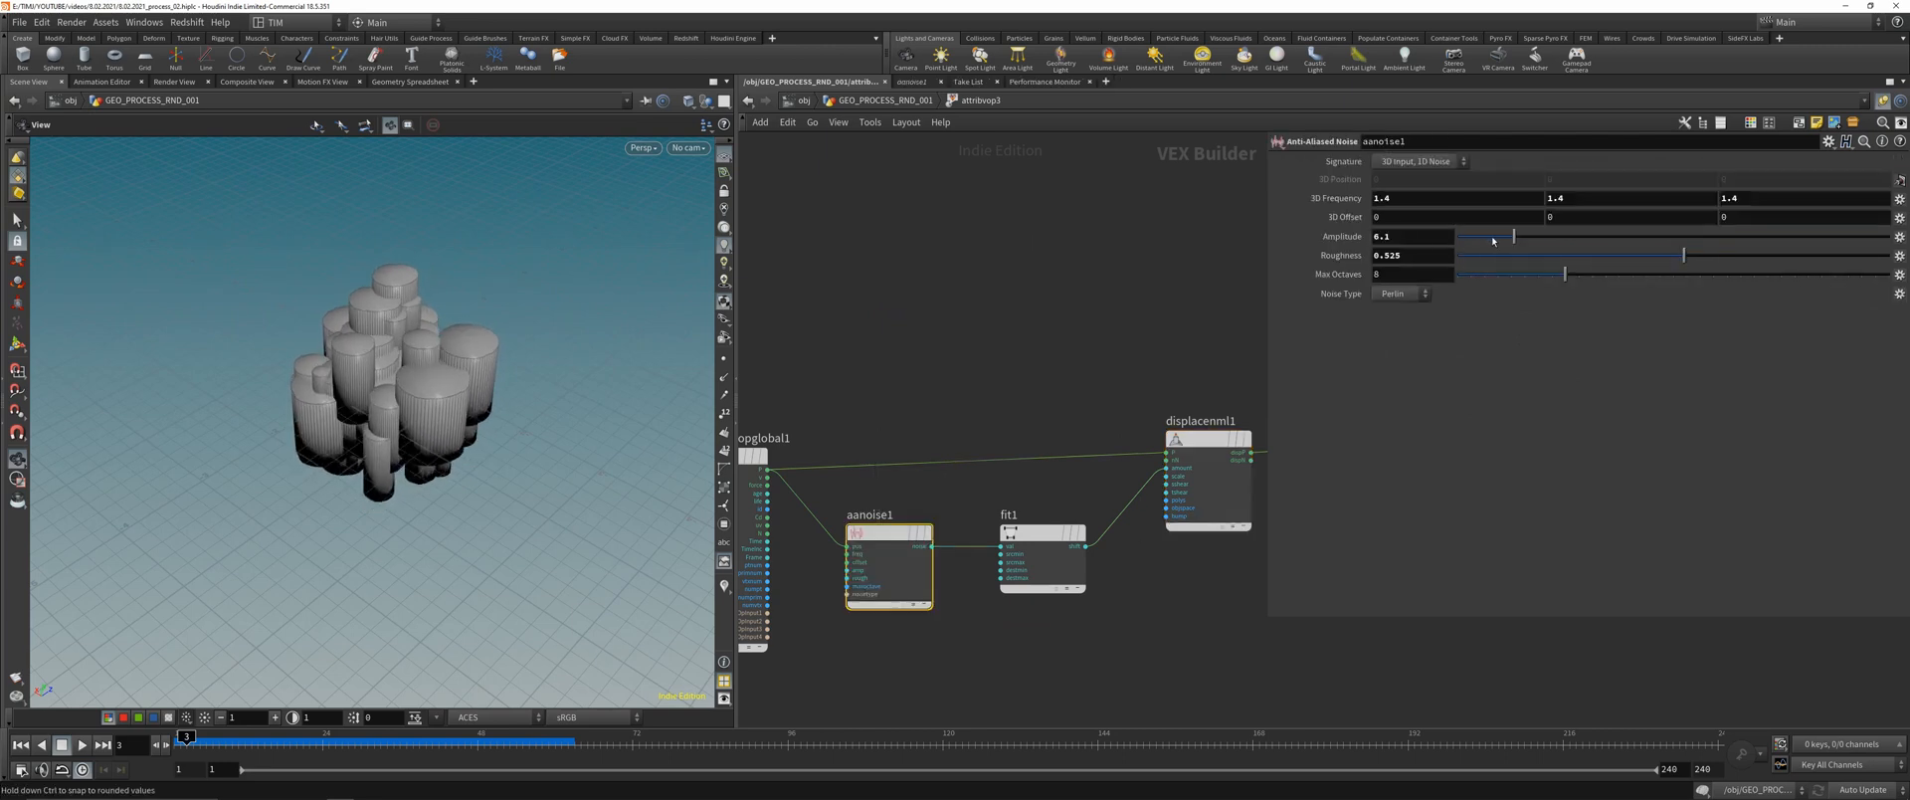
{"action": "left_click_drag", "start_coordinate": [1492, 240], "coordinate": [1876, 233]}
{"action": "middle_click_drag", "start_coordinate": [1340, 198], "coordinate": [1475, 199]}
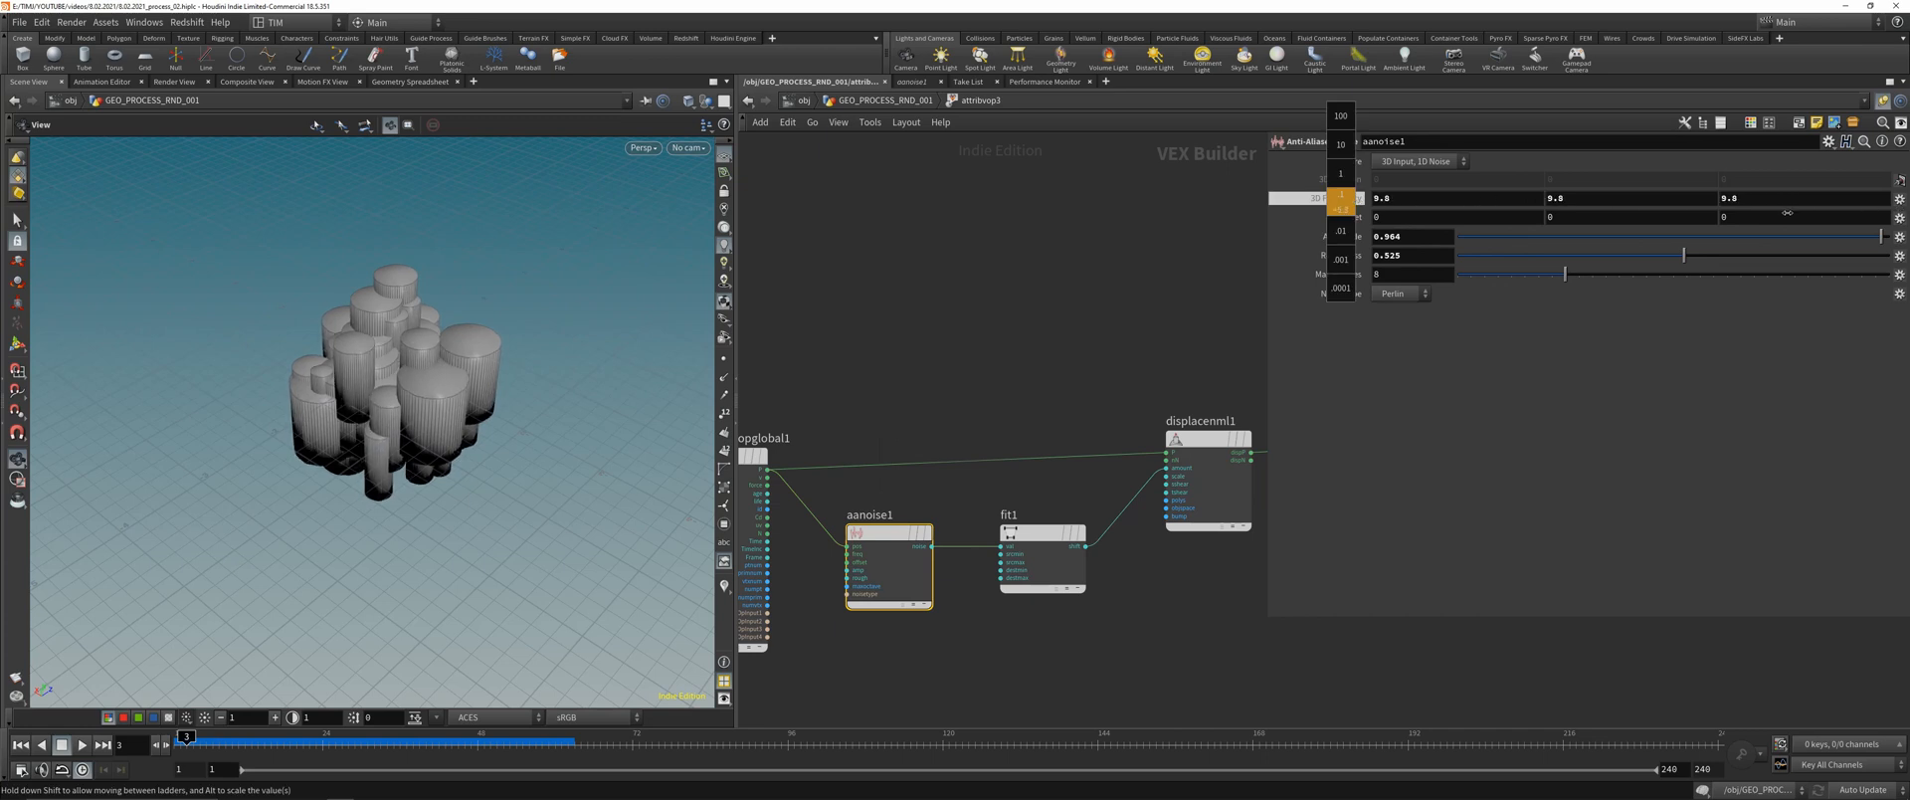
{"action": "middle_click_drag", "start_coordinate": [1736, 214], "coordinate": [1736, 214]}
{"action": "middle_click_drag", "start_coordinate": [1326, 236], "coordinate": [1327, 229]}
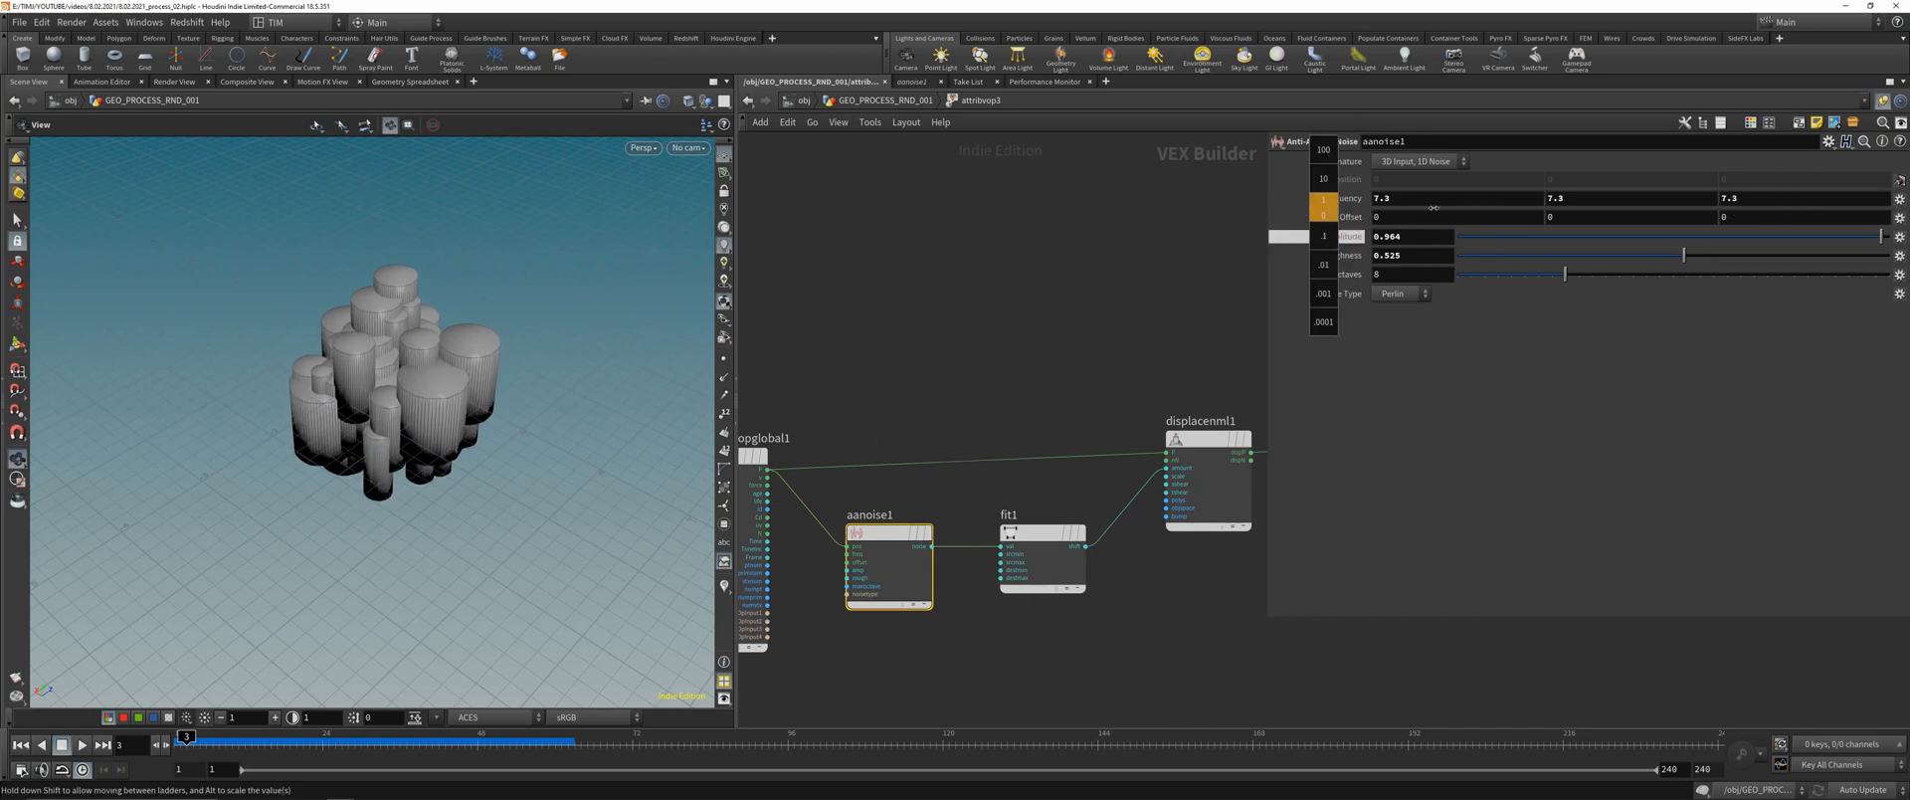
{"action": "middle_click_drag", "start_coordinate": [1433, 208], "coordinate": [1493, 209]}
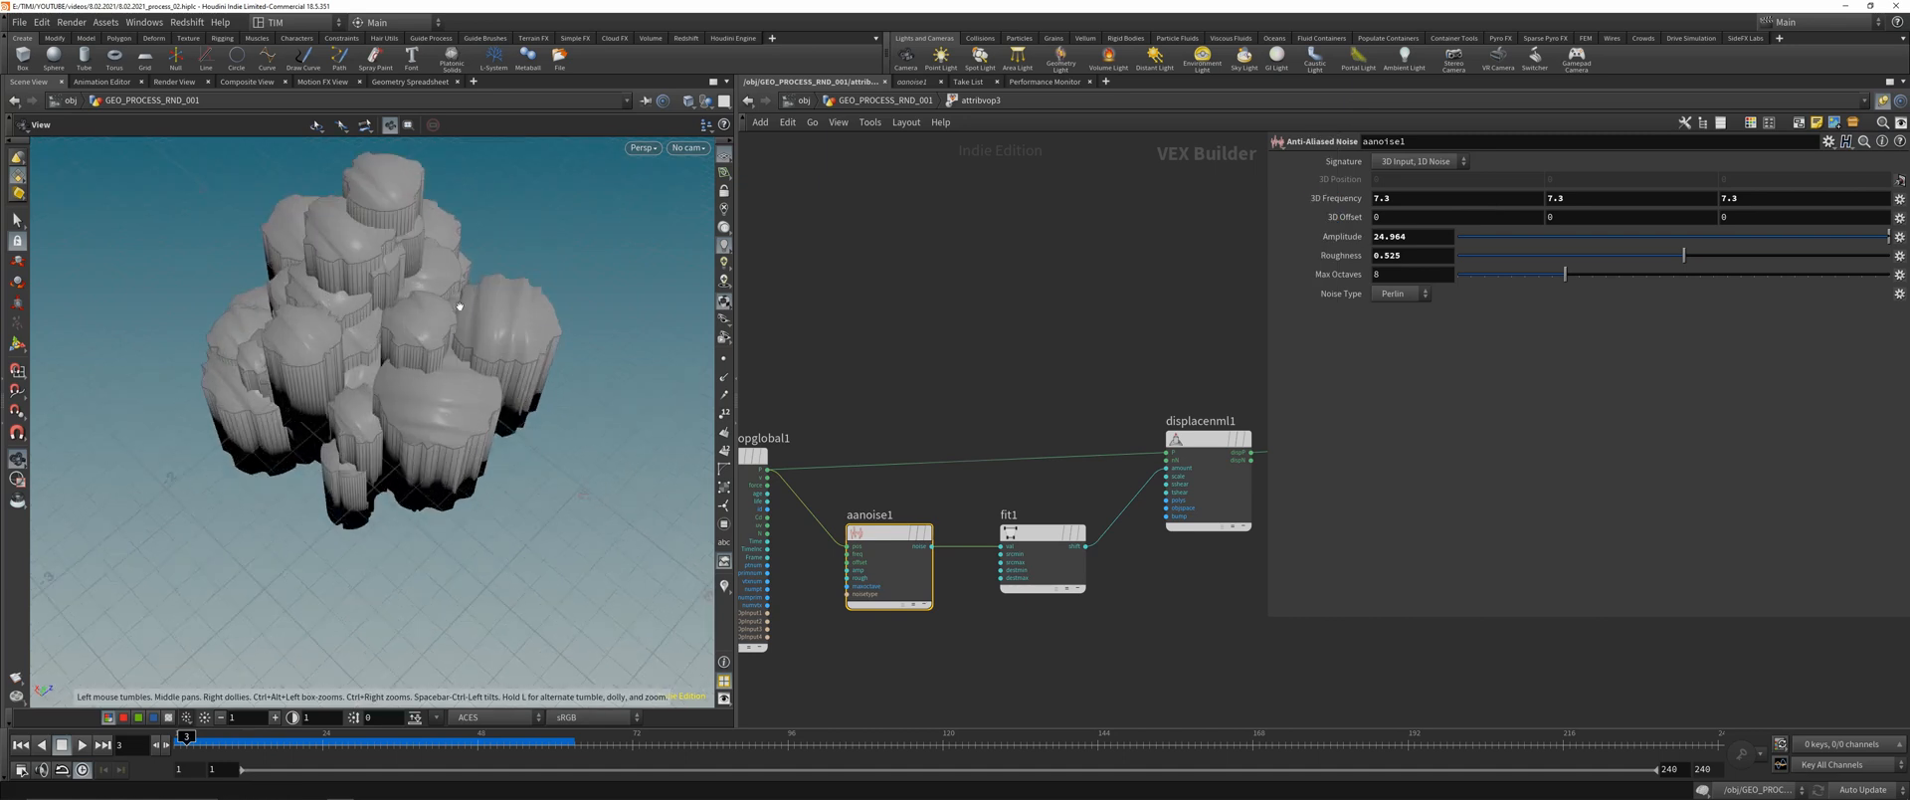
- Return to the geometry network, route mountain2 back into polyextrude1 and save the scene
{"action": "key", "text": "u"}
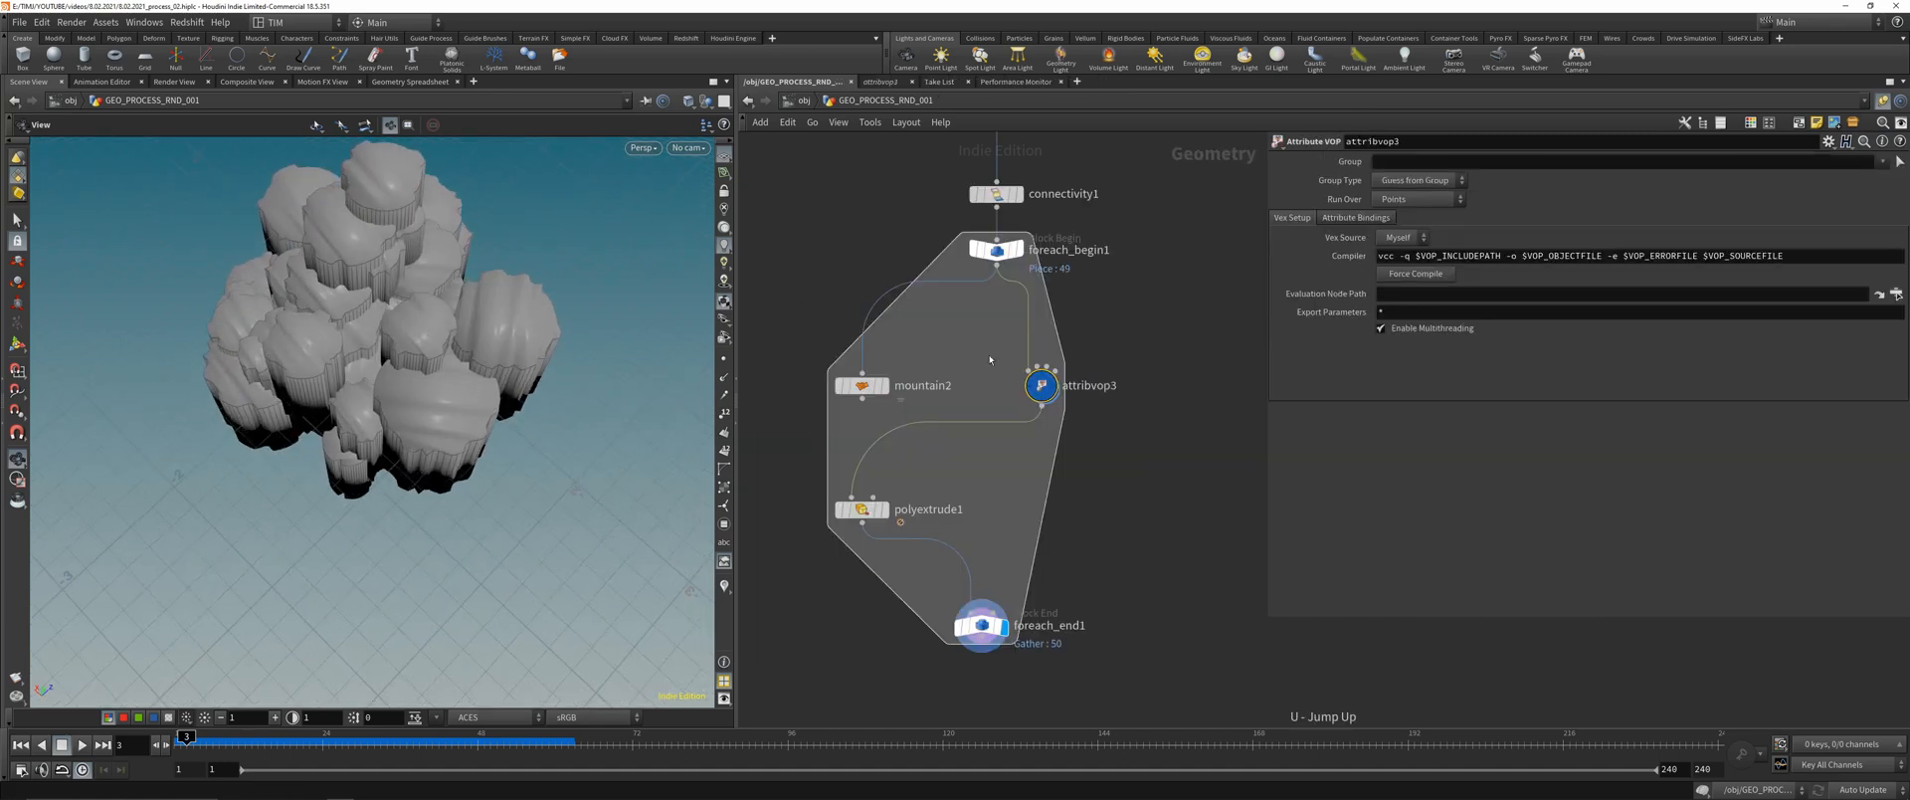
{"action": "left_click_drag", "start_coordinate": [862, 461], "coordinate": [852, 497]}
{"action": "left_click_drag", "start_coordinate": [587, 468], "coordinate": [577, 358]}
{"action": "left_click_drag", "start_coordinate": [448, 423], "coordinate": [494, 393]}
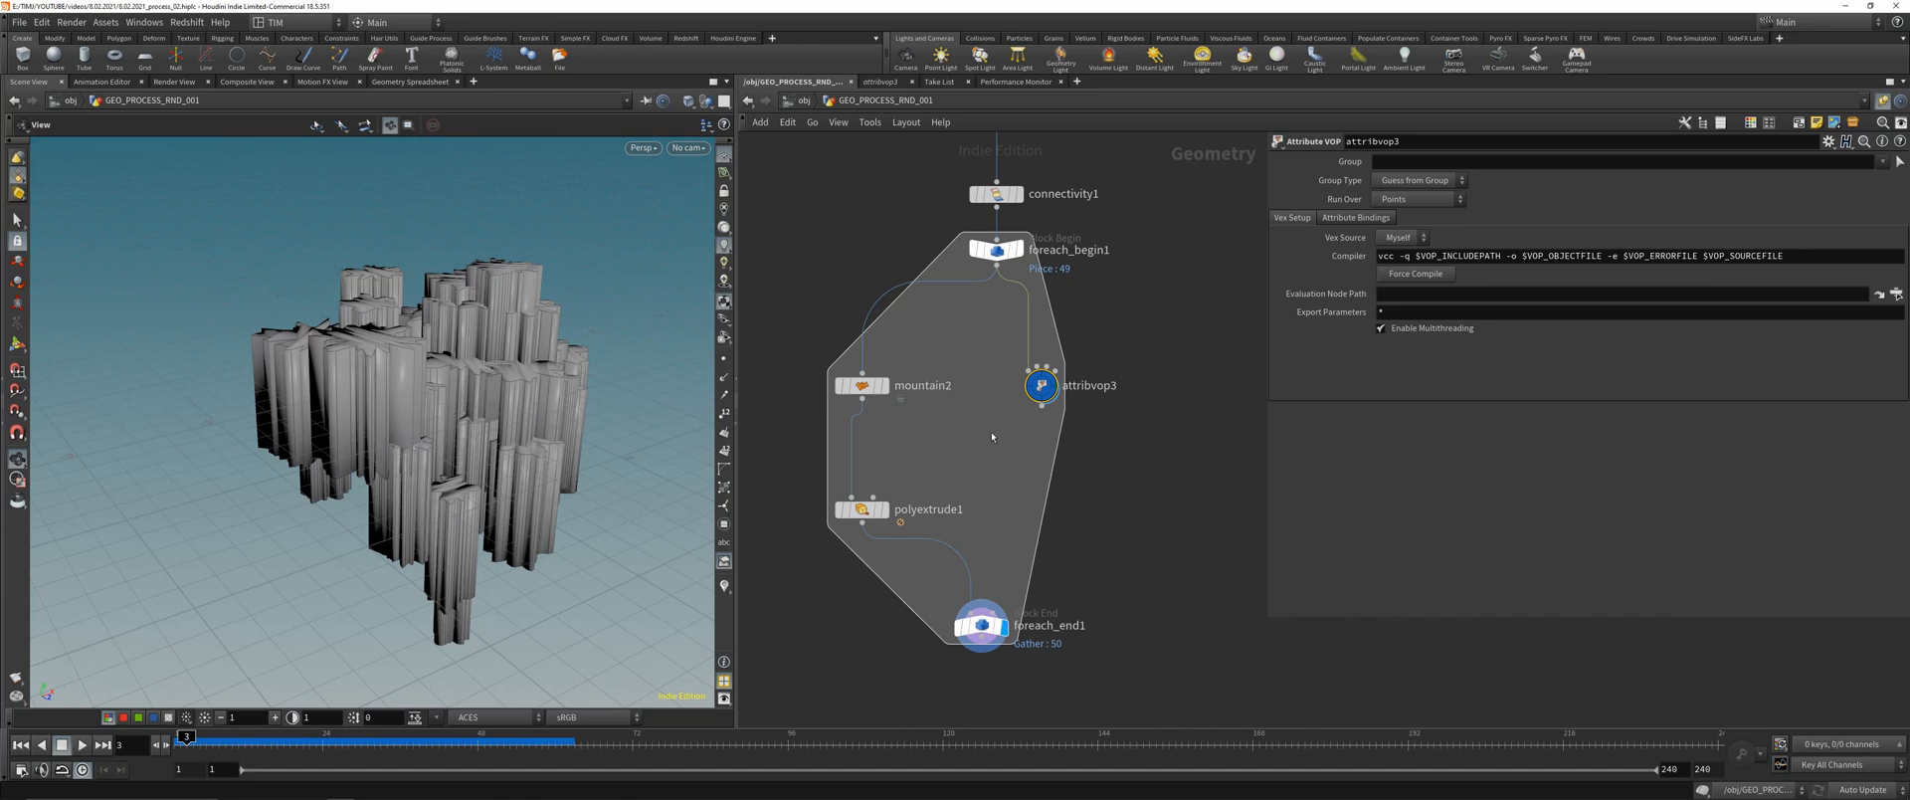
{"action": "key", "text": "ctrl+s"}
- Set polyextrude1's Distance to 2 and save the scene
{"action": "scroll", "coordinate": [985, 418], "scroll_direction": "down", "scroll_amount": 4}
{"action": "left_click_drag", "start_coordinate": [975, 441], "coordinate": [985, 527]}
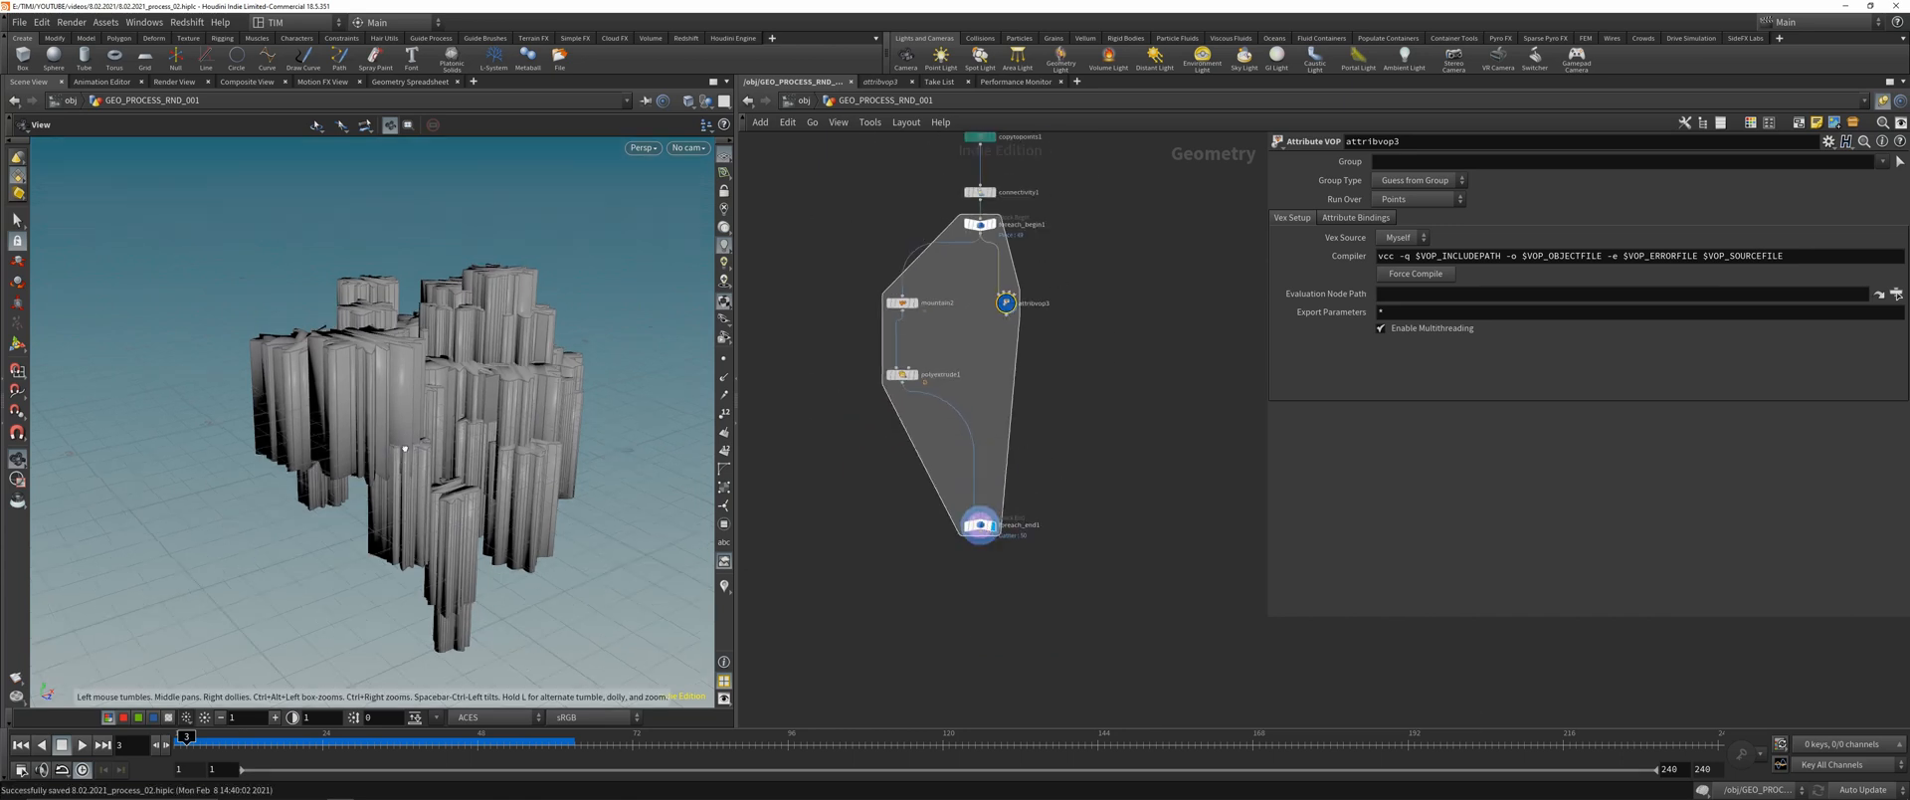
{"action": "left_click", "coordinate": [902, 374]}
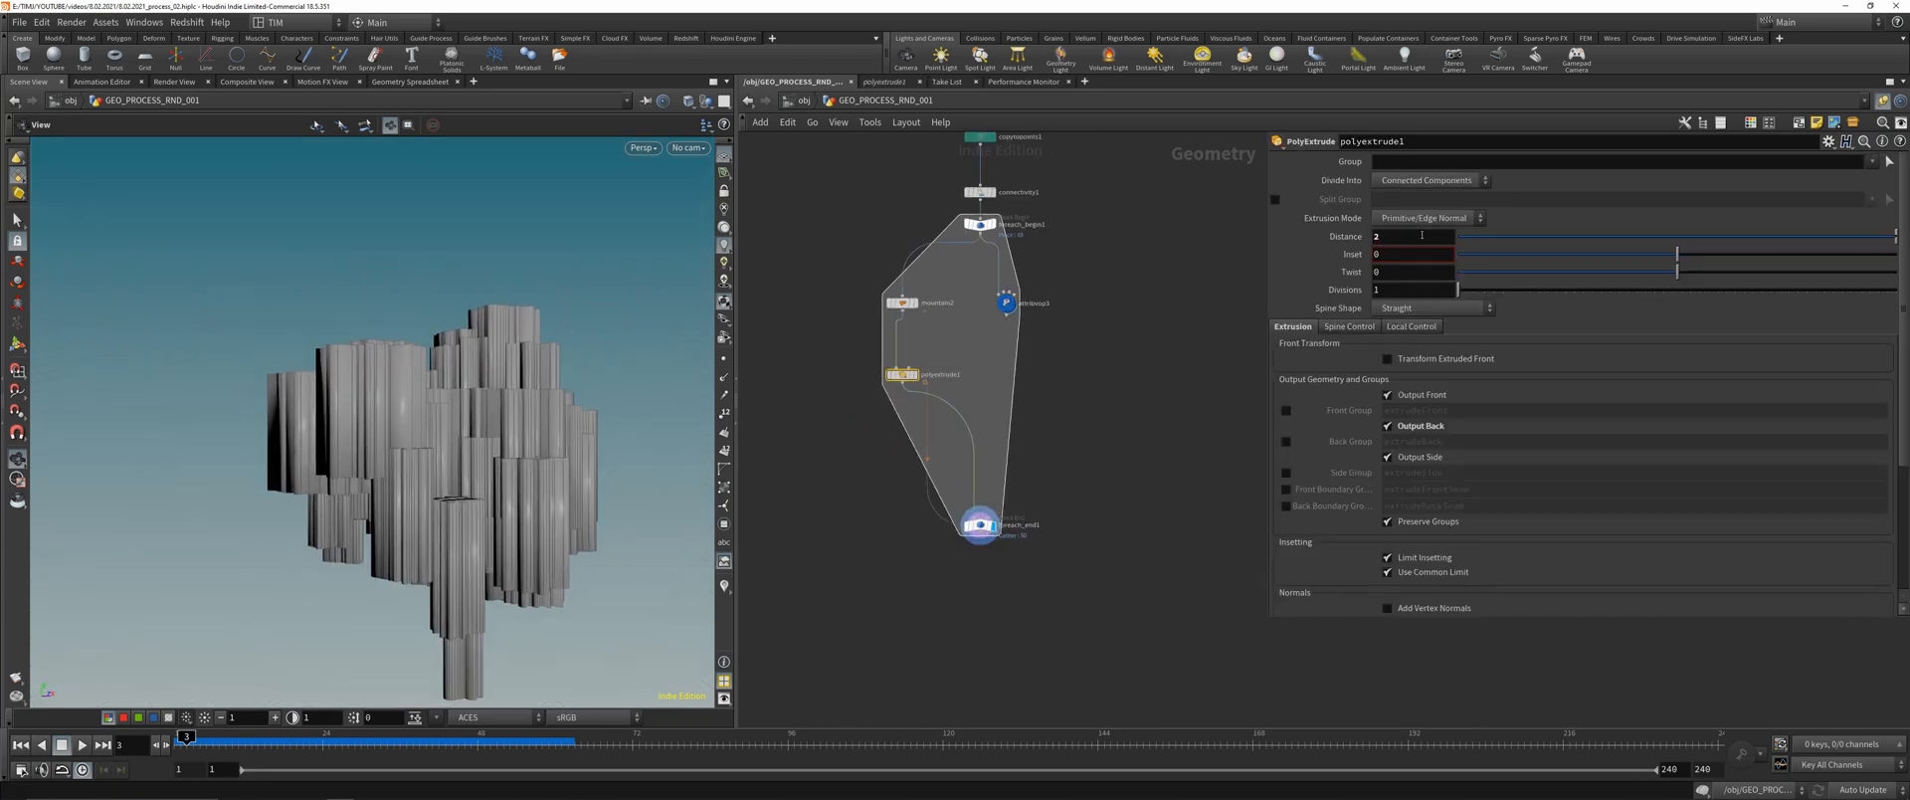
{"action": "mouse_move", "coordinate": [438, 329]}
{"action": "left_mouse_down"}
{"action": "mouse_move", "coordinate": [453, 373]}
{"action": "mouse_move", "coordinate": [527, 408]}
{"action": "mouse_move", "coordinate": [478, 383]}
{"action": "mouse_move", "coordinate": [495, 365]}
{"action": "mouse_move", "coordinate": [468, 405]}
{"action": "mouse_move", "coordinate": [425, 339]}
{"action": "left_mouse_up"}
{"action": "key", "text": "ctrl+s"}
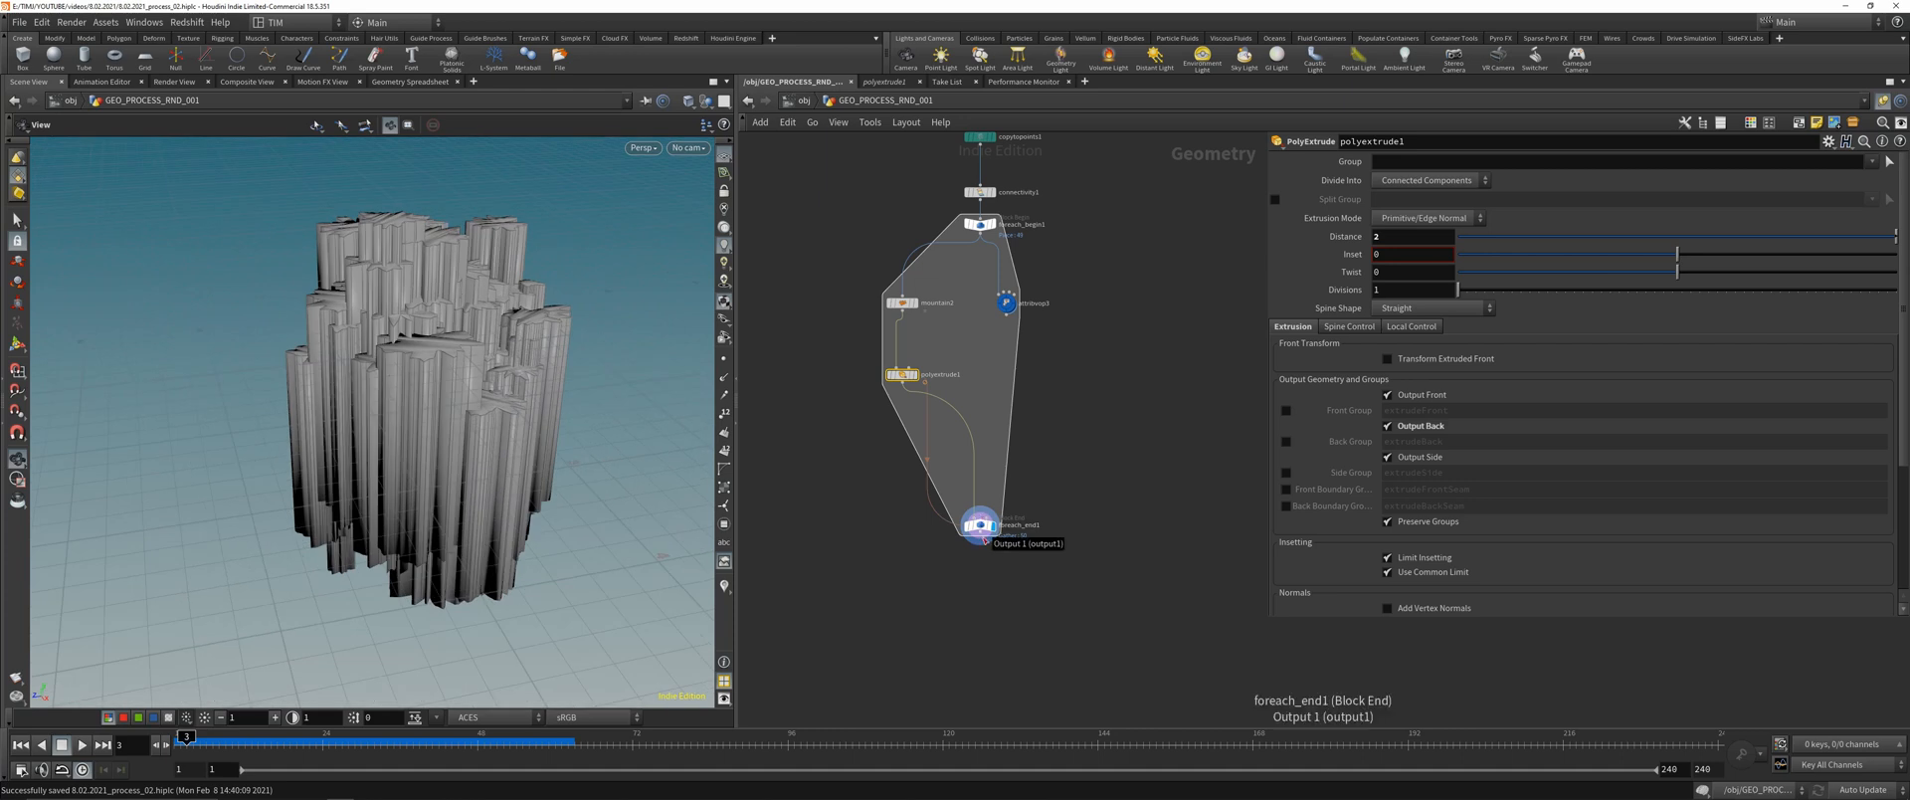
- Duplicate the VDB from Polygons and Convert VDB nodes below the loop and connect the copies to foreach_end1
{"action": "left_click", "coordinate": [981, 545]}
{"action": "middle_click_drag", "start_coordinate": [958, 597], "coordinate": [1155, 428]}
{"action": "scroll", "coordinate": [951, 502], "scroll_direction": "down", "scroll_amount": 3}
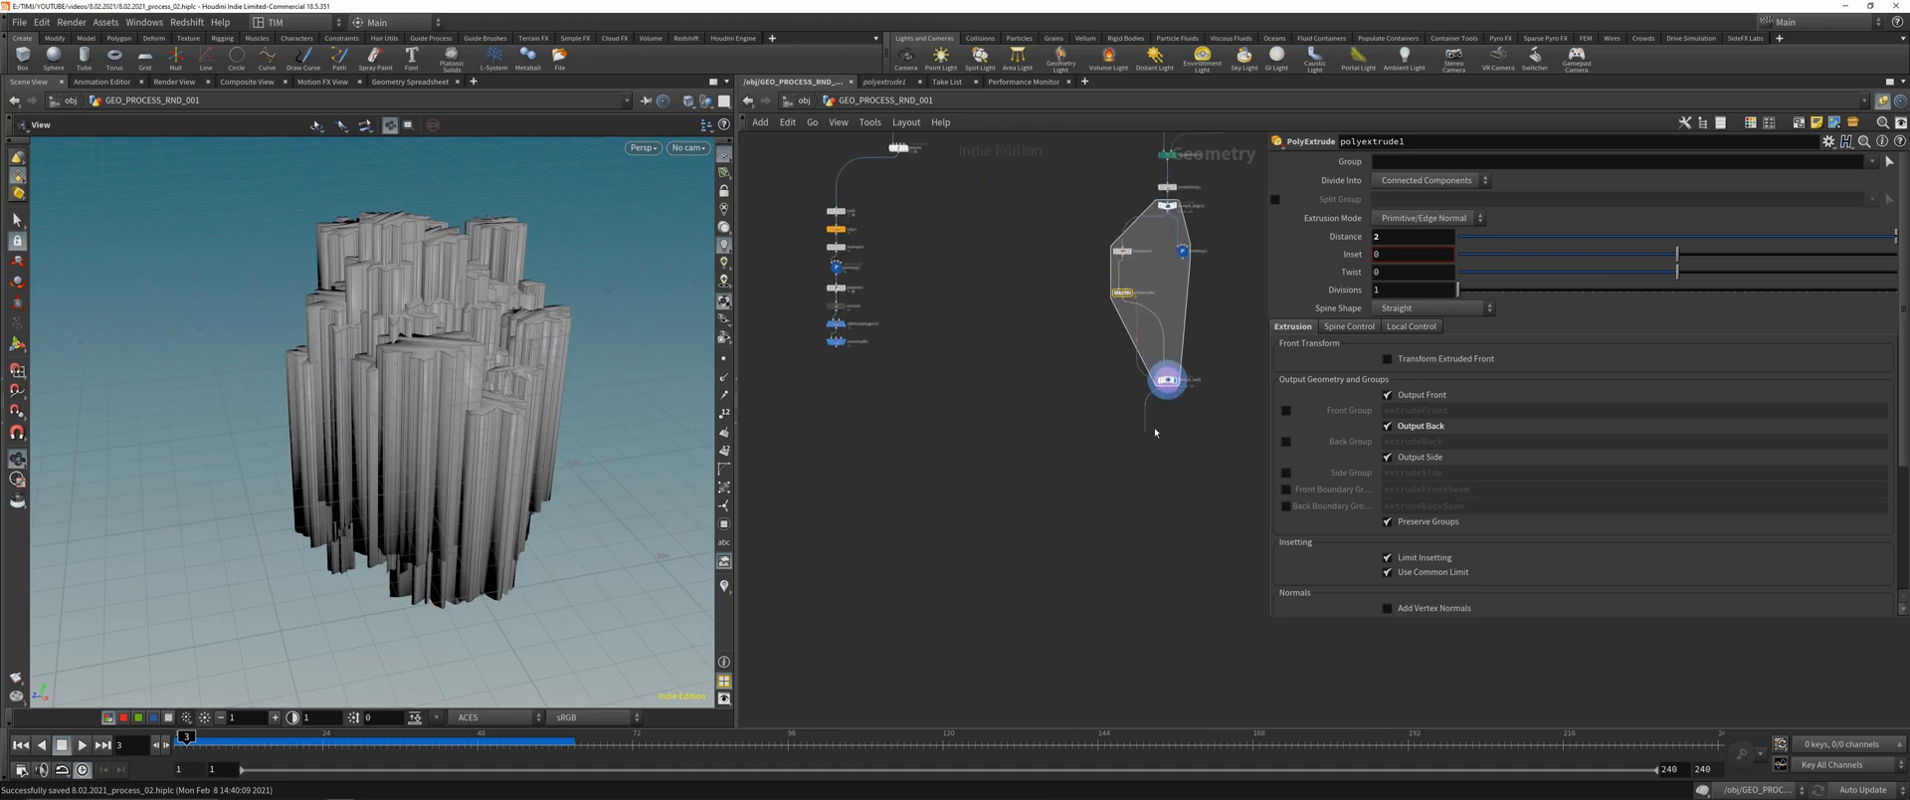
{"action": "scroll", "coordinate": [861, 355], "scroll_direction": "up", "scroll_amount": 2}
{"action": "left_click_drag", "start_coordinate": [957, 359], "coordinate": [1157, 442], "text": "alt"}
{"action": "middle_click_drag", "start_coordinate": [1157, 442], "coordinate": [928, 485]}
{"action": "key", "text": "y"}
{"action": "left_click_drag", "start_coordinate": [880, 453], "coordinate": [1031, 476]}
{"action": "scroll", "coordinate": [1030, 476], "scroll_direction": "up", "scroll_amount": 2}
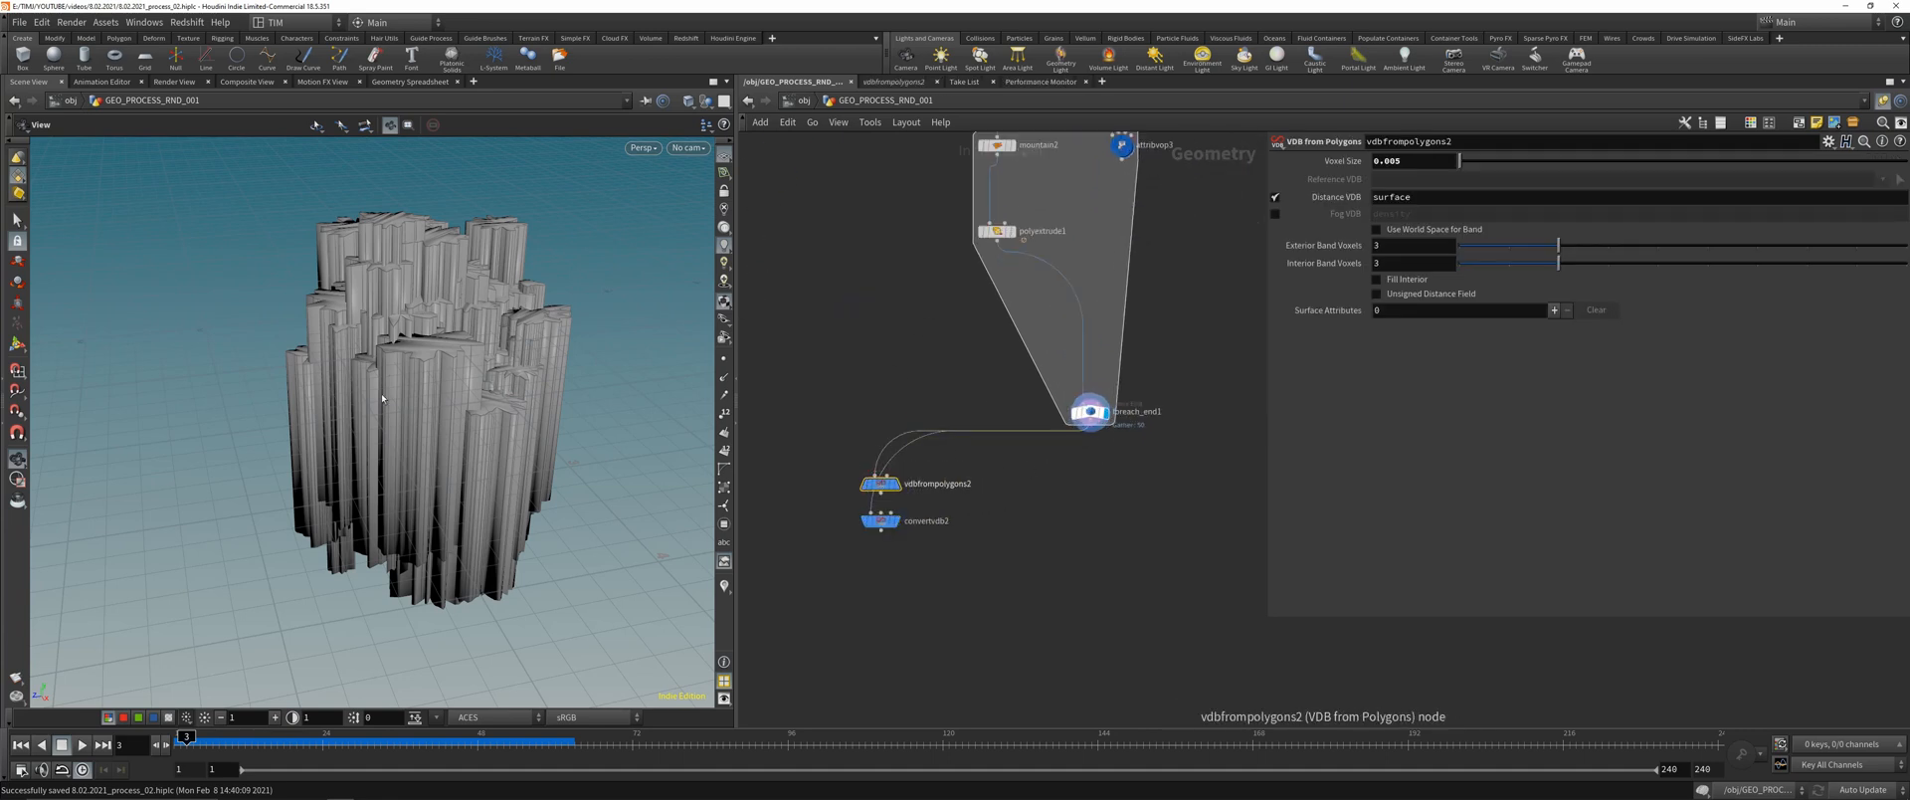
- Set vdbfrompolygons2's Voxel Size to 0.025, feed it into convertvdb2 and display the converted mesh
{"action": "key", "text": "ctrl+s"}
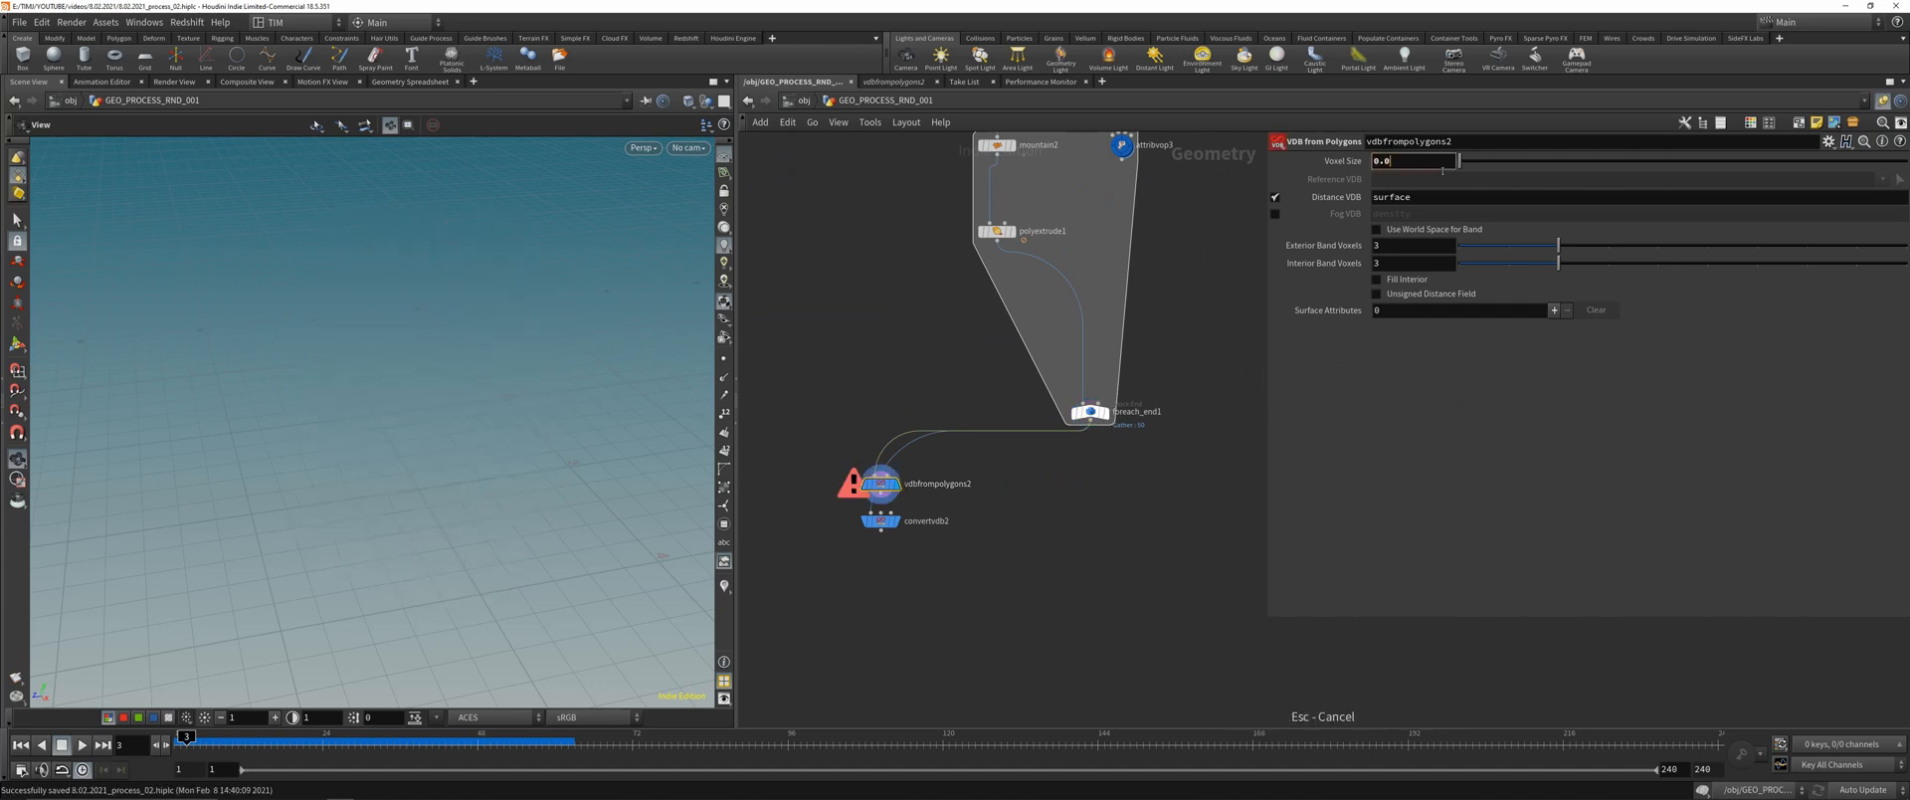
{"action": "key", "text": "Return"}
{"action": "left_click_drag", "start_coordinate": [881, 483], "coordinate": [1015, 474]}
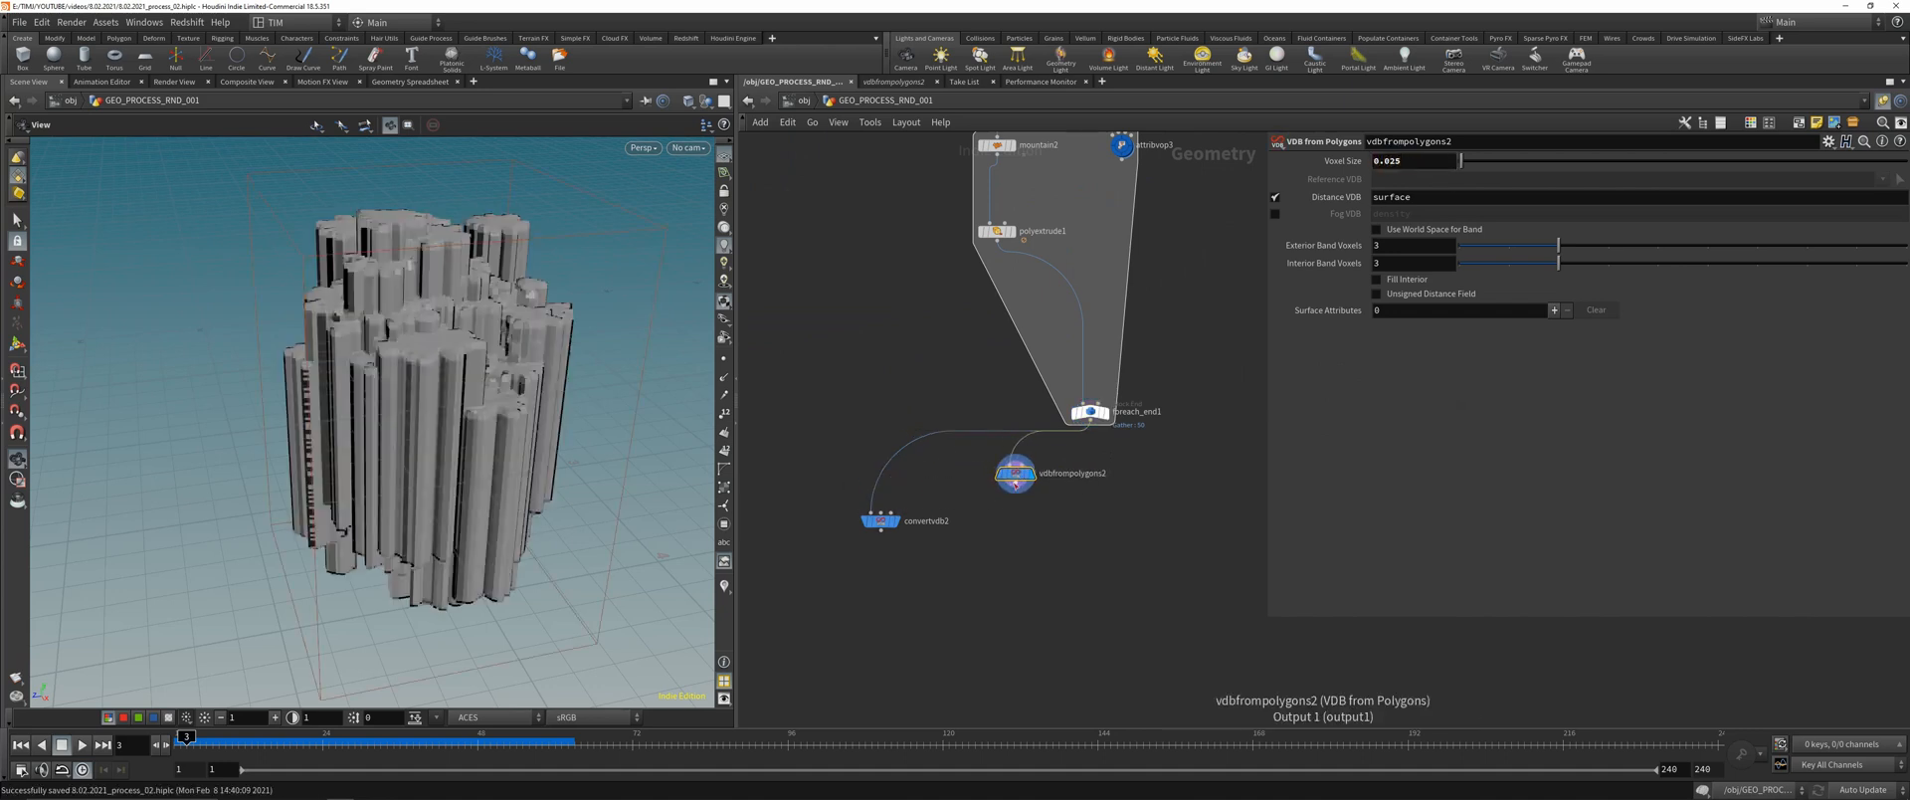
{"action": "left_click", "coordinate": [865, 509]}
{"action": "left_click_drag", "start_coordinate": [880, 519], "coordinate": [1001, 516]}
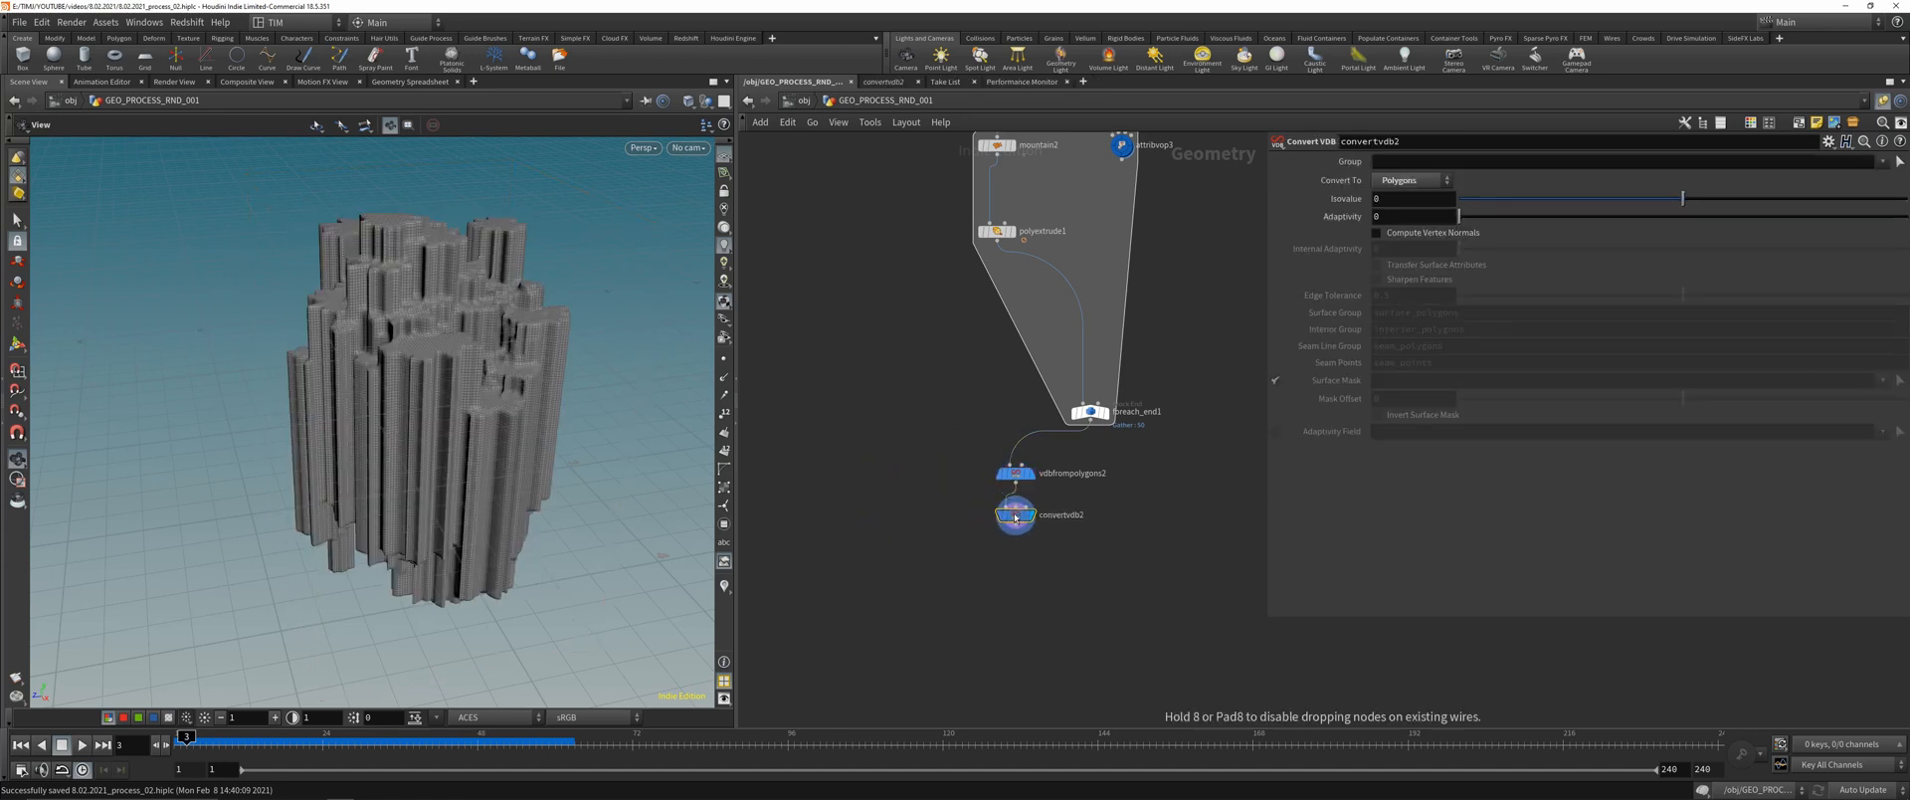
- Refine vdbfrompolygons2's Voxel Size to 0.01 and save the scene
{"action": "left_click", "coordinate": [1015, 472]}
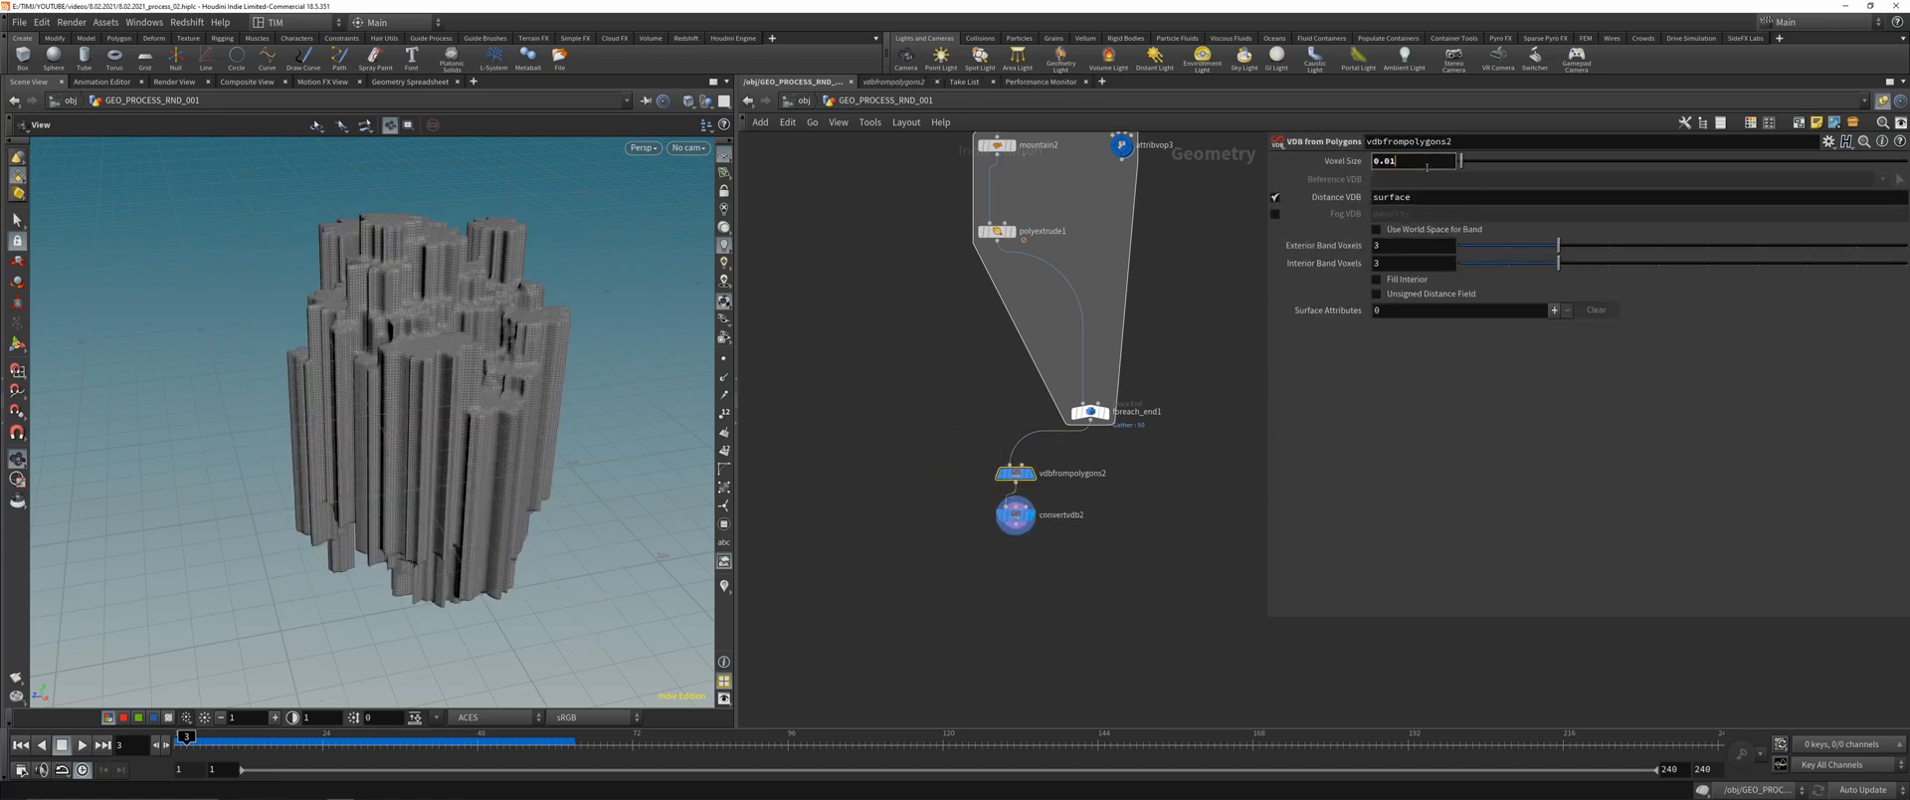
{"action": "left_click", "coordinate": [1015, 514]}
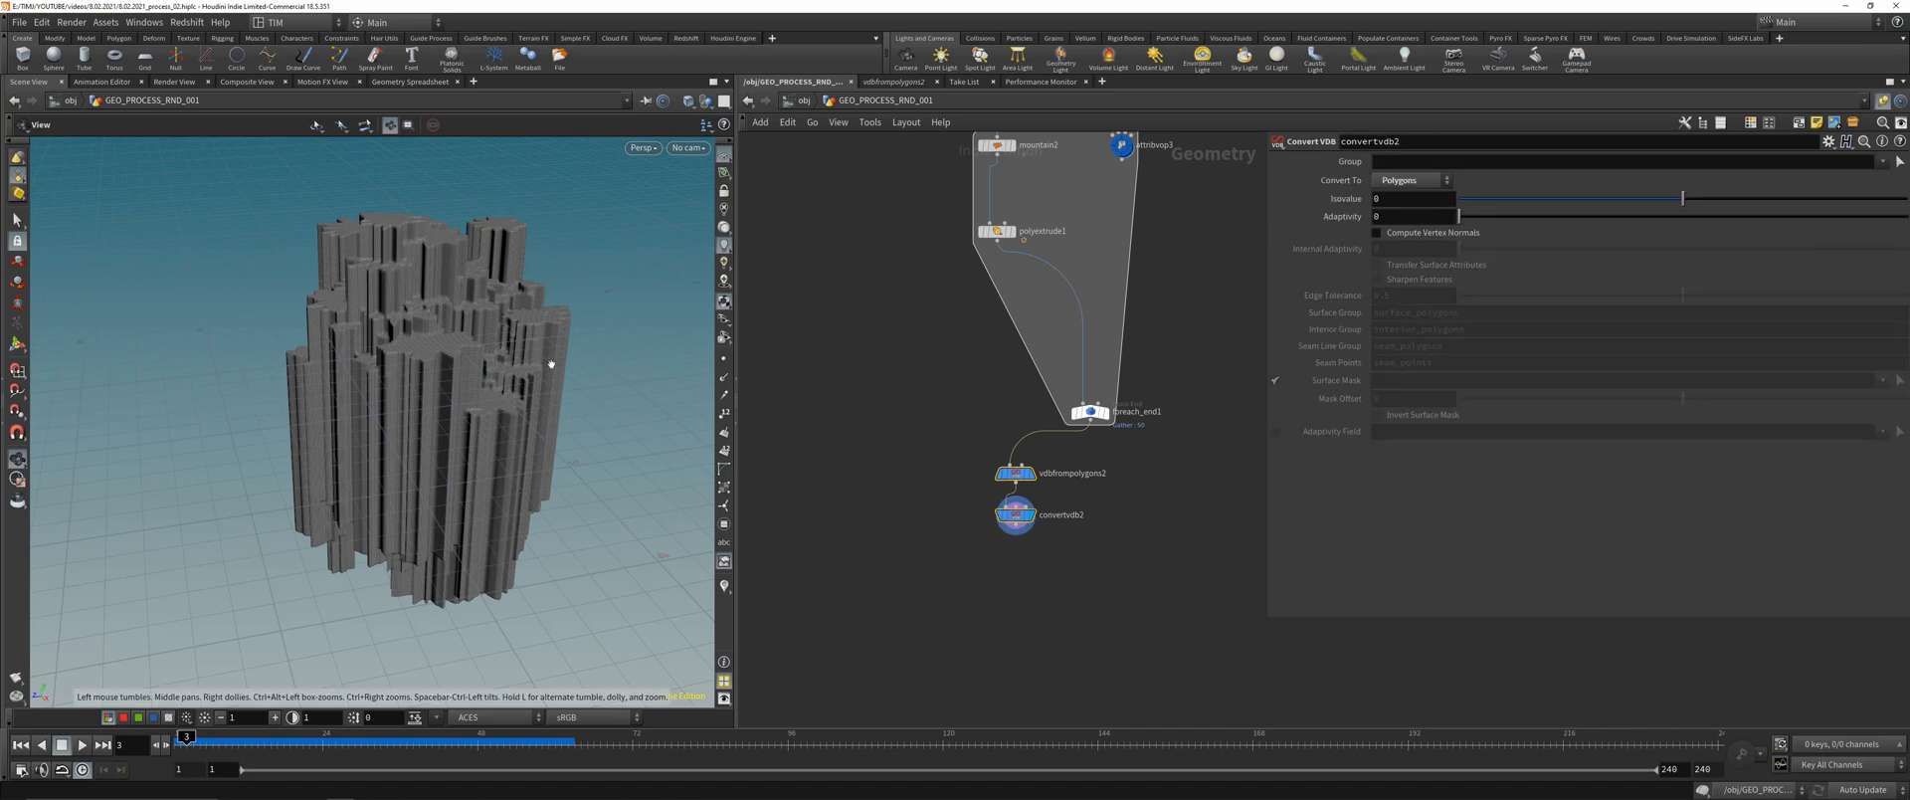
{"action": "scroll", "coordinate": [535, 299], "scroll_direction": "up", "scroll_amount": 5}
{"action": "key", "text": "ctrl+s"}
- Examine the shape and surface detail of the VDB-converted columns from several sides
{"action": "left_click_drag", "start_coordinate": [535, 298], "coordinate": [472, 248]}
{"action": "scroll", "coordinate": [457, 269], "scroll_direction": "down", "scroll_amount": 5}
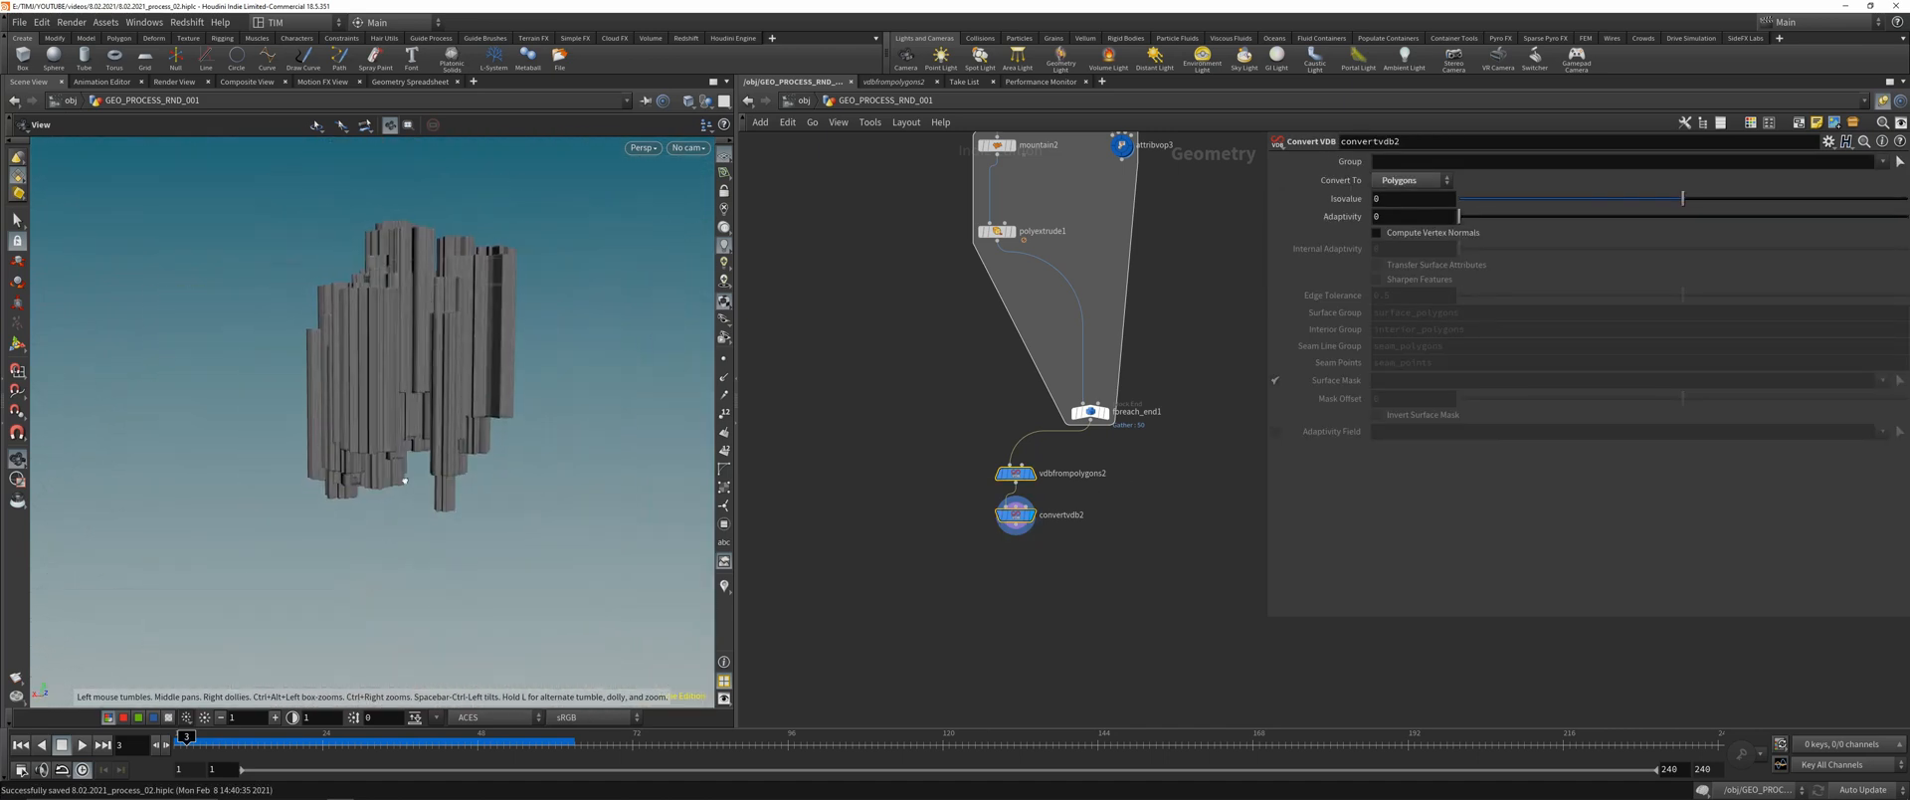
{"action": "left_click_drag", "start_coordinate": [447, 388], "coordinate": [503, 349]}
{"action": "scroll", "coordinate": [426, 423], "scroll_direction": "up", "scroll_amount": 4}
{"action": "middle_click_drag", "start_coordinate": [1022, 315], "coordinate": [951, 521]}
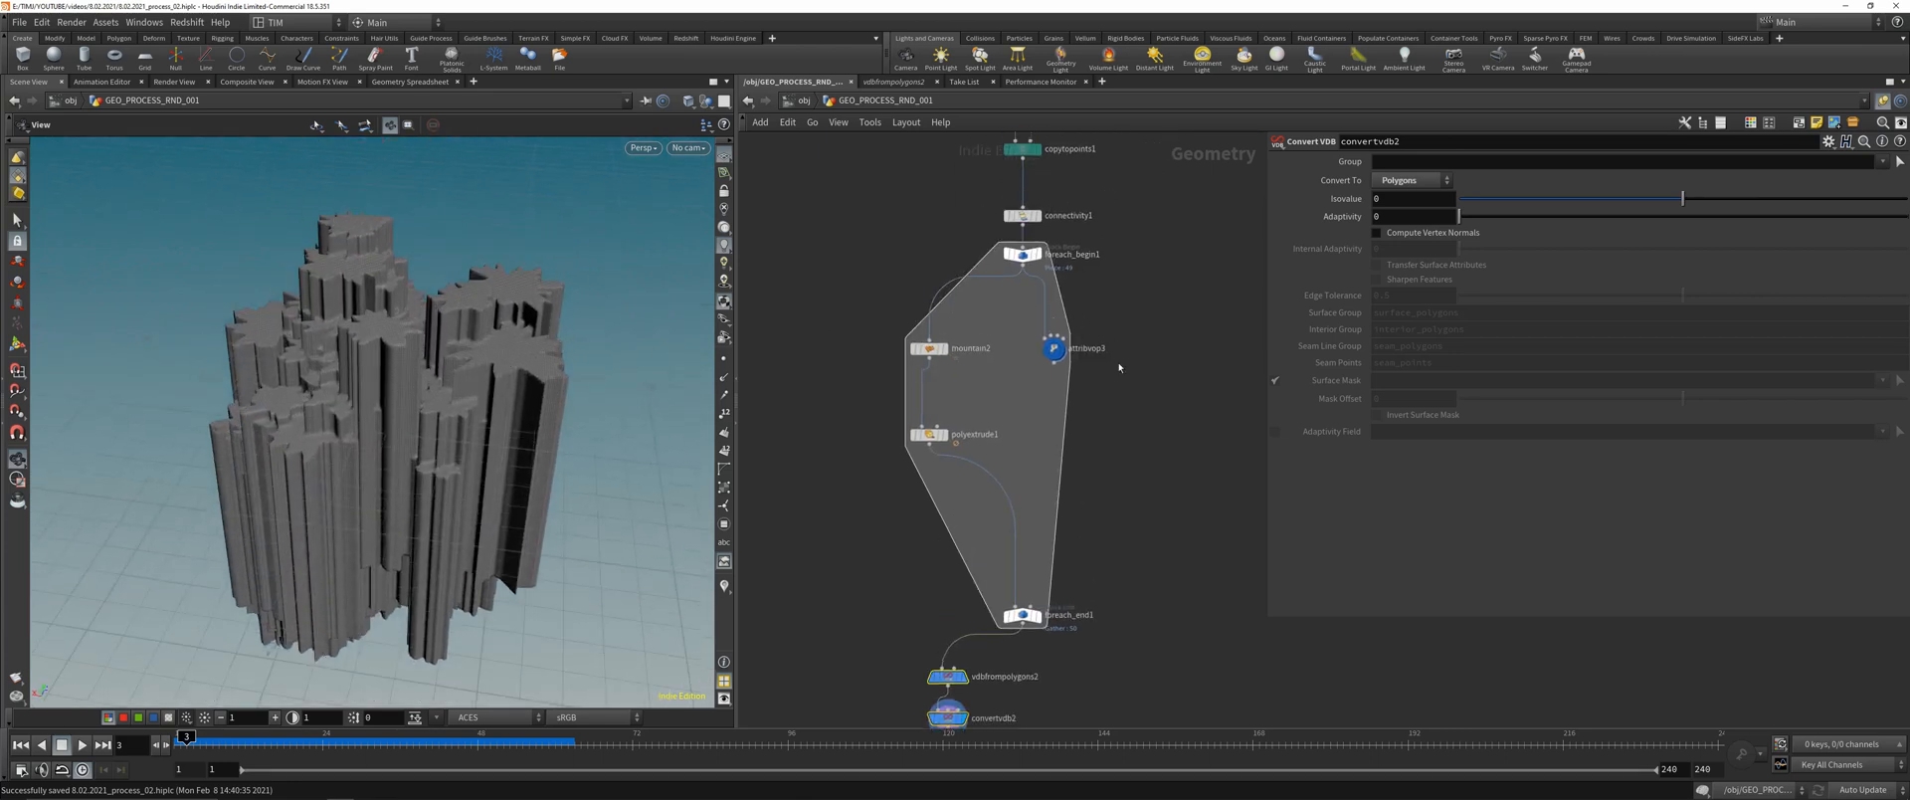
{"action": "left_click_drag", "start_coordinate": [478, 312], "coordinate": [525, 320]}
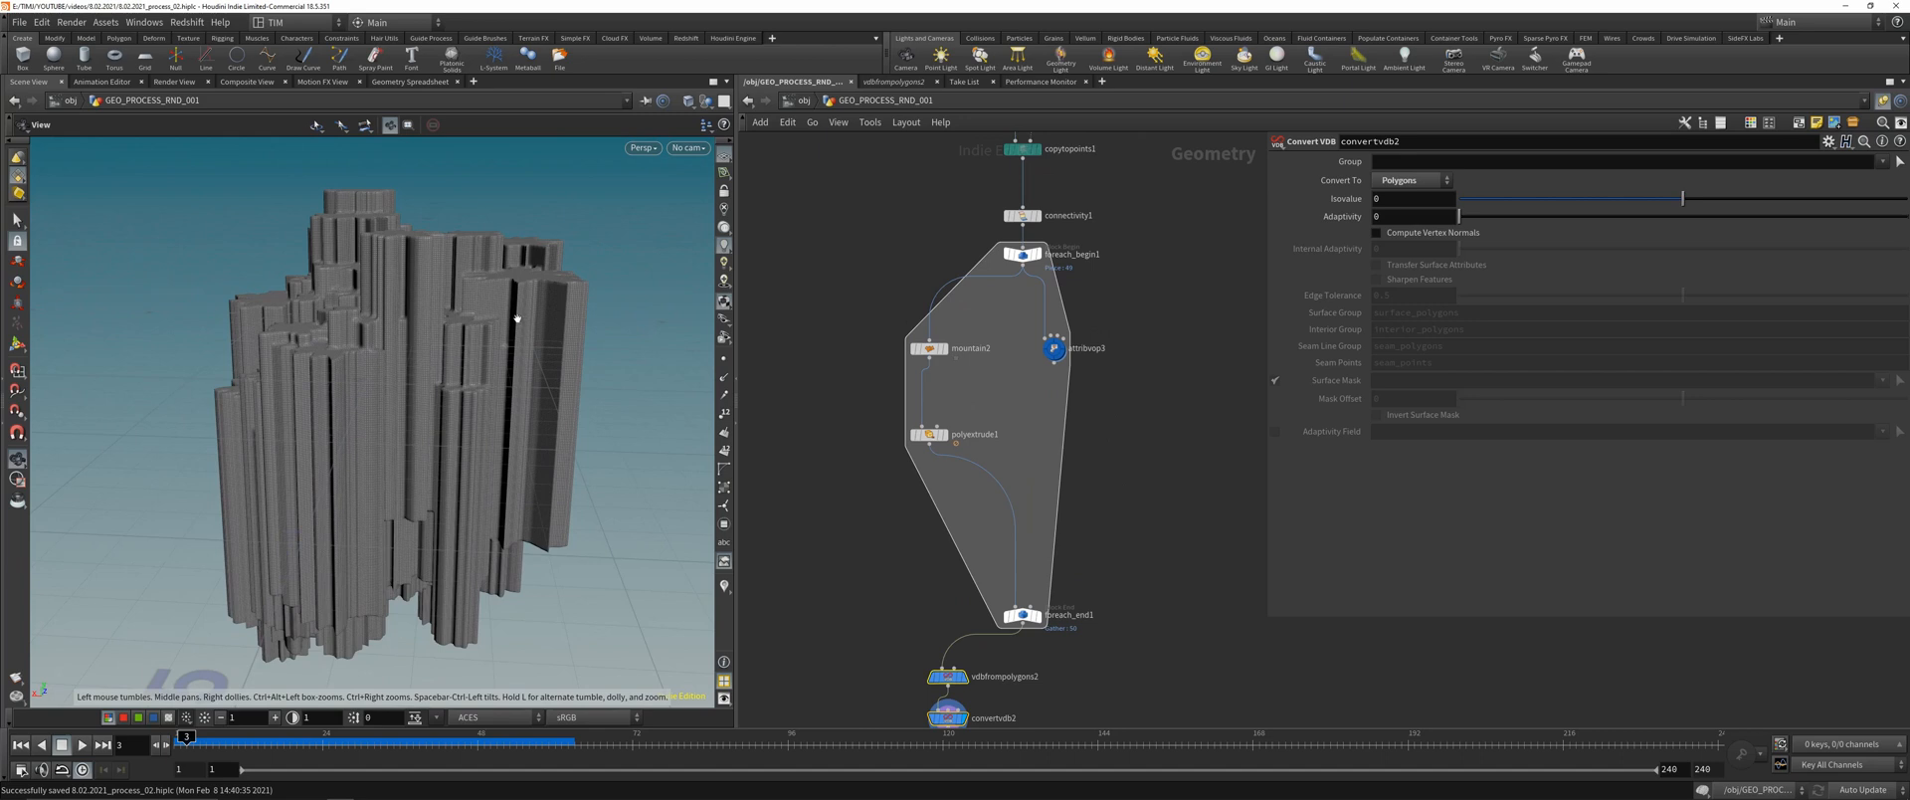
{"action": "mouse_move", "coordinate": [480, 303]}
{"action": "left_mouse_down"}
{"action": "mouse_move", "coordinate": [485, 356]}
{"action": "mouse_move", "coordinate": [490, 316]}
{"action": "left_mouse_up"}
{"action": "left_click_drag", "start_coordinate": [376, 297], "coordinate": [527, 301]}
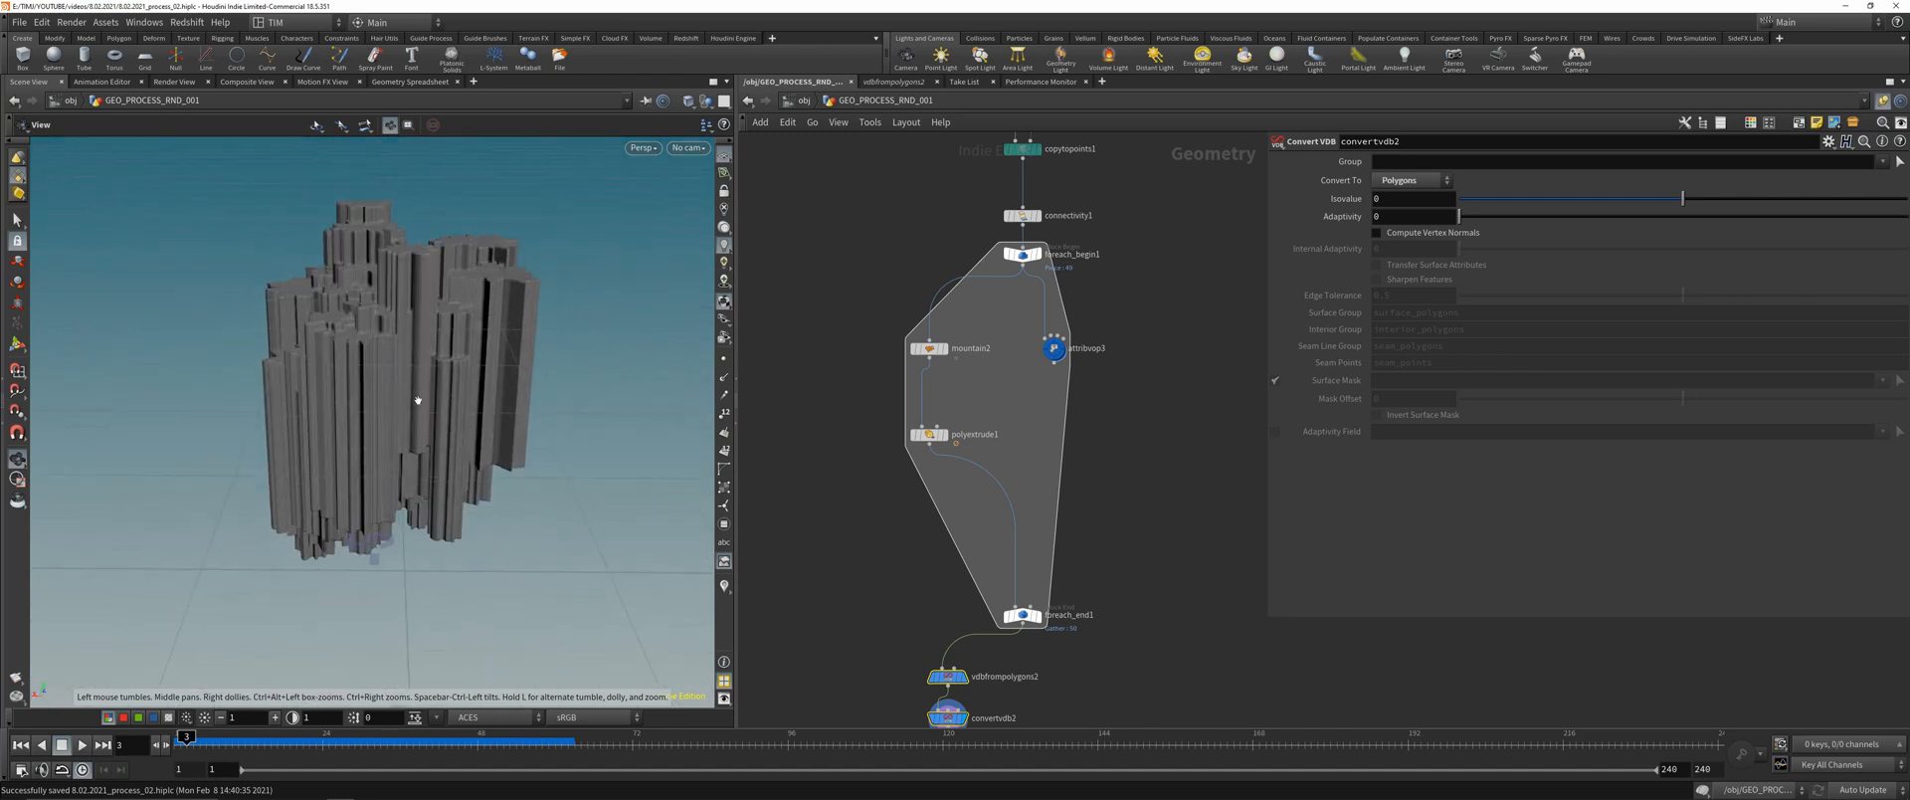
{"action": "mouse_move", "coordinate": [417, 400]}
{"action": "left_mouse_down"}
{"action": "mouse_move", "coordinate": [428, 458]}
{"action": "mouse_move", "coordinate": [438, 403]}
{"action": "left_mouse_up"}
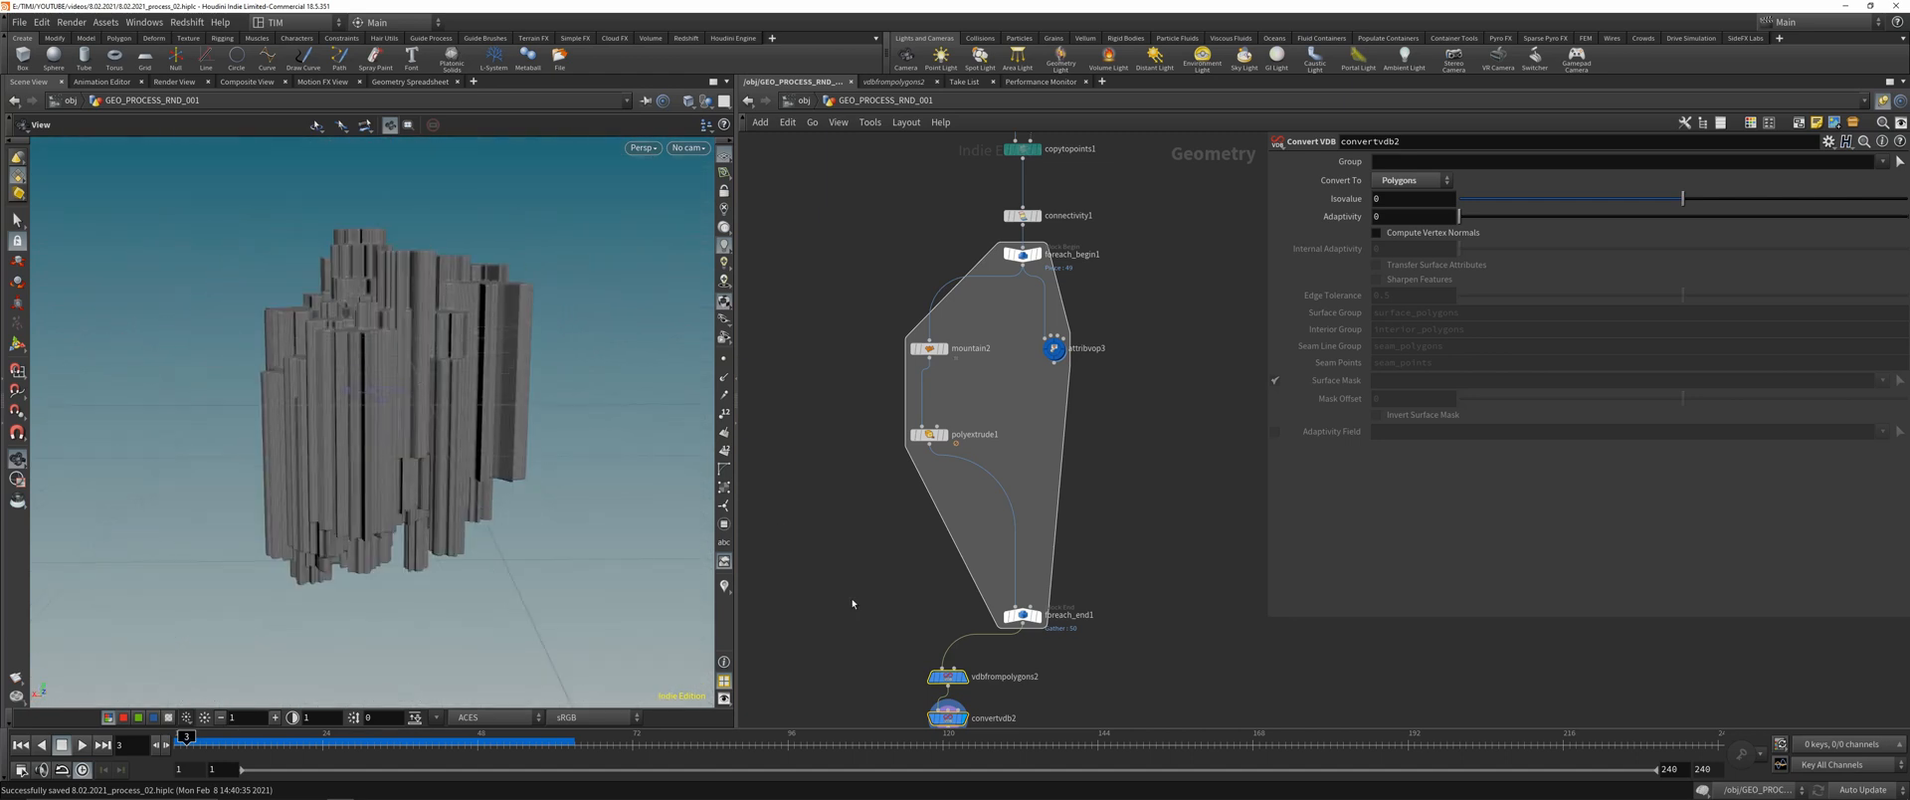
- Set polyextrude1's Distance to 3 to lengthen the columns
{"action": "middle_click_drag", "start_coordinate": [866, 479], "coordinate": [863, 380]}
{"action": "left_click", "coordinate": [927, 336]}
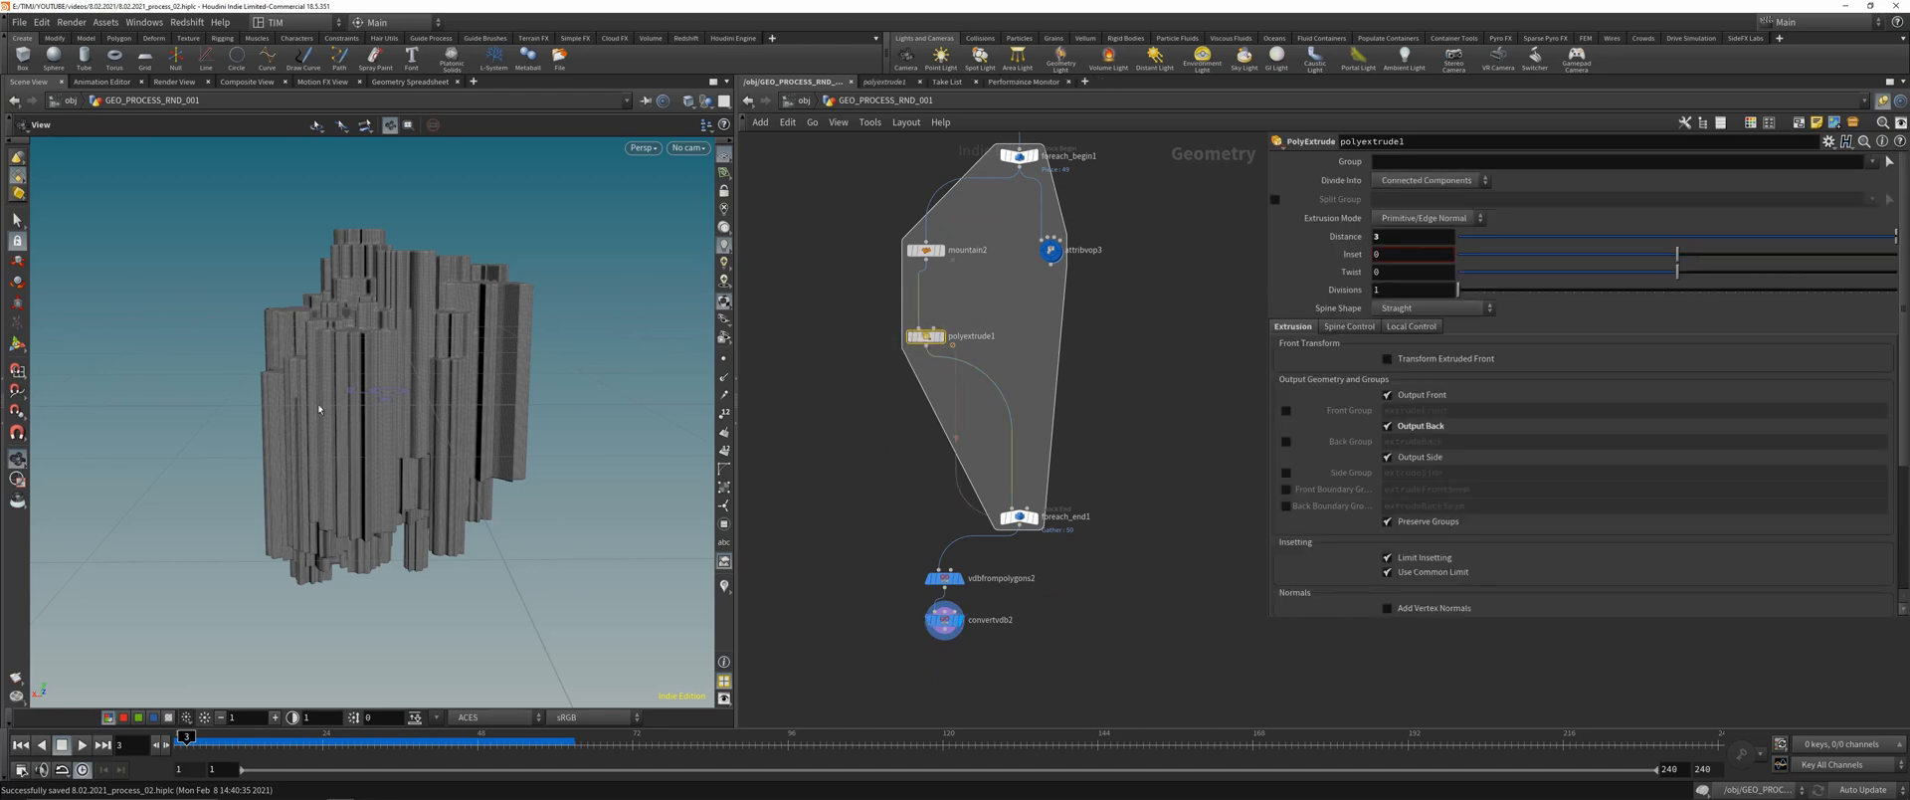
{"action": "mouse_move", "coordinate": [563, 529]}
{"action": "left_mouse_down"}
{"action": "mouse_move", "coordinate": [554, 596]}
{"action": "mouse_move", "coordinate": [458, 549]}
{"action": "mouse_move", "coordinate": [552, 544]}
{"action": "left_mouse_up"}
- Add a Bend node below convertvdb2, connected to its output, and display it
{"action": "middle_click_drag", "start_coordinate": [905, 669], "coordinate": [874, 523]}
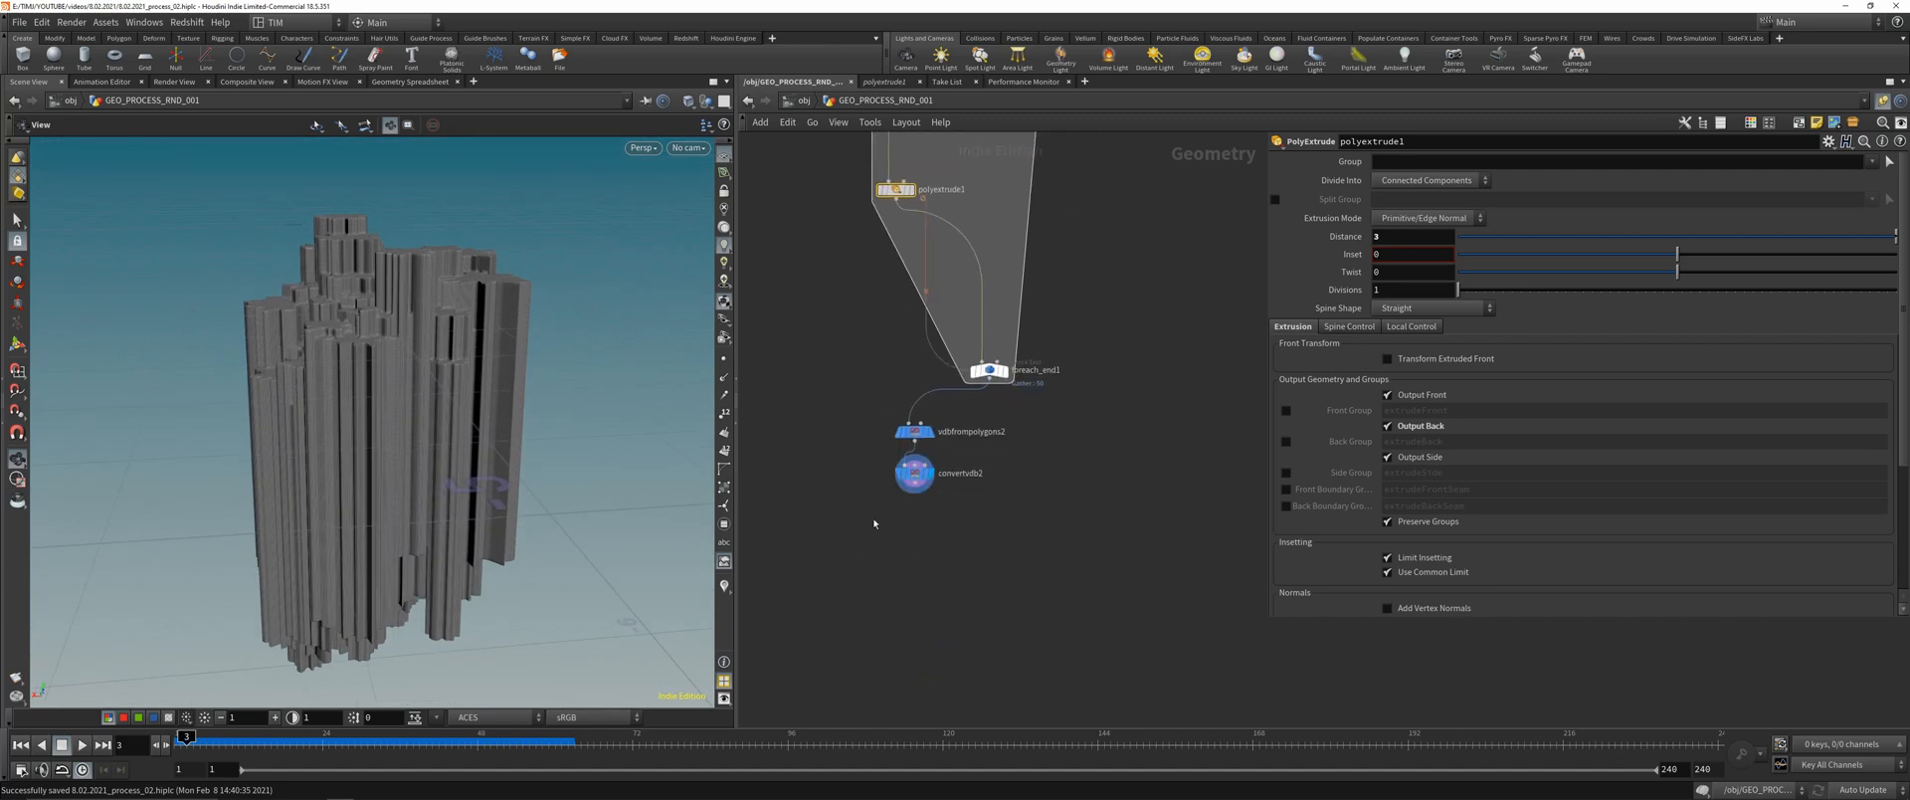
{"action": "left_click", "coordinate": [914, 474]}
{"action": "left_click", "coordinate": [916, 485]}
{"action": "key", "text": "Tab"}
{"action": "type", "text": "be"}
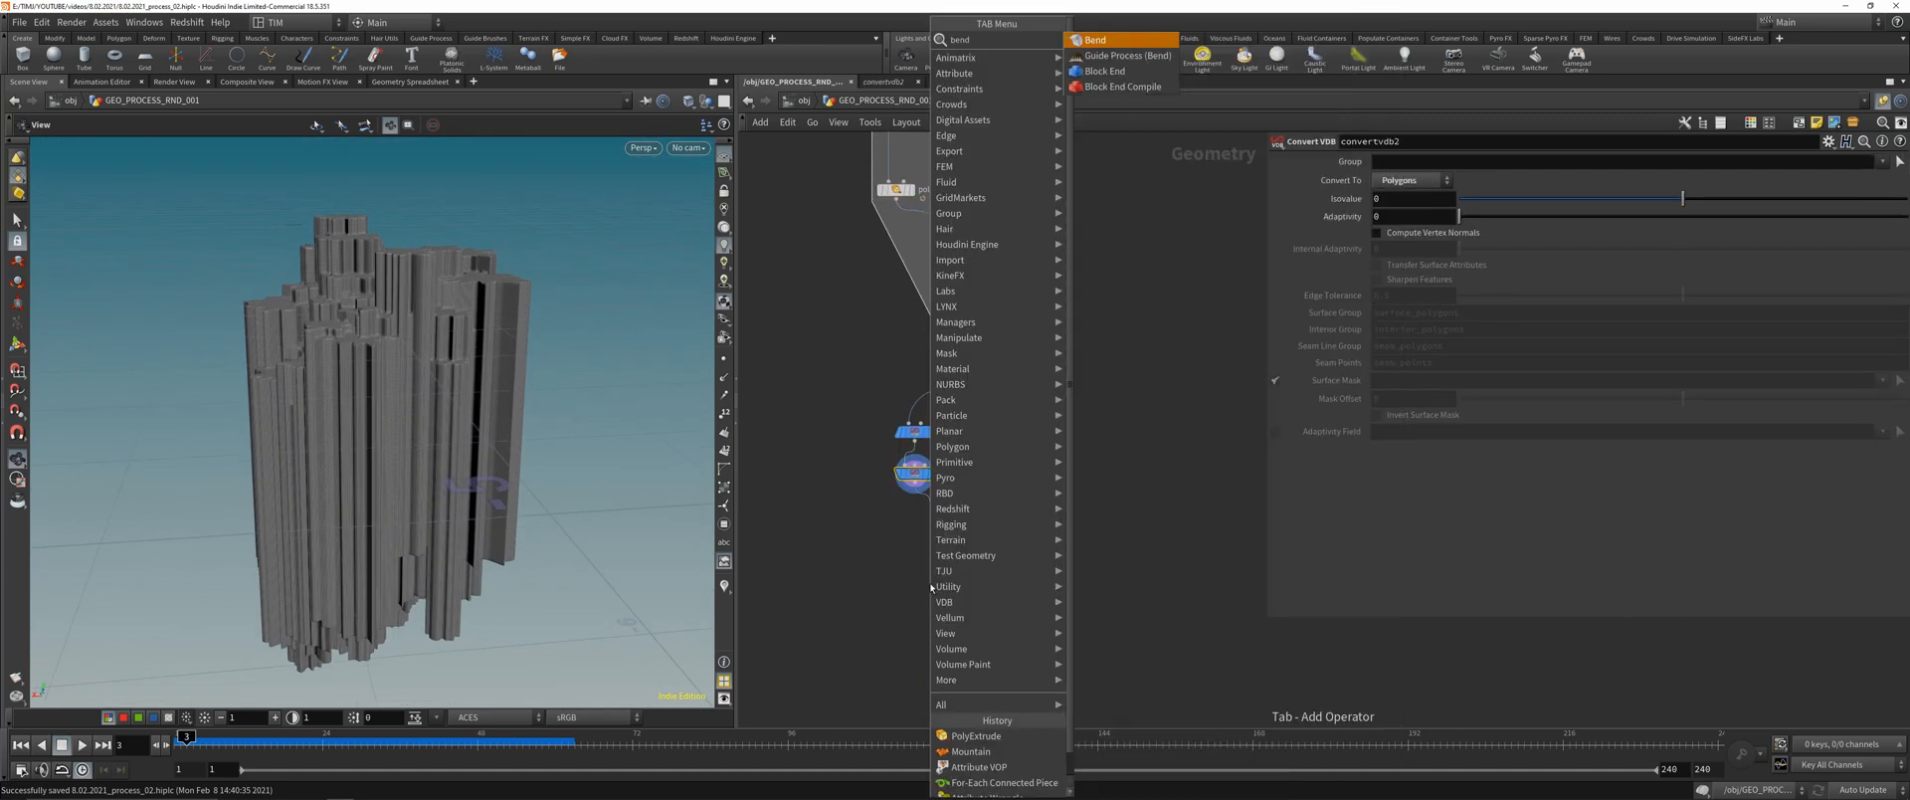
{"action": "key", "text": "Return"}
{"action": "left_click", "coordinate": [932, 588]}
{"action": "left_click_drag", "start_coordinate": [931, 588], "coordinate": [915, 575]}
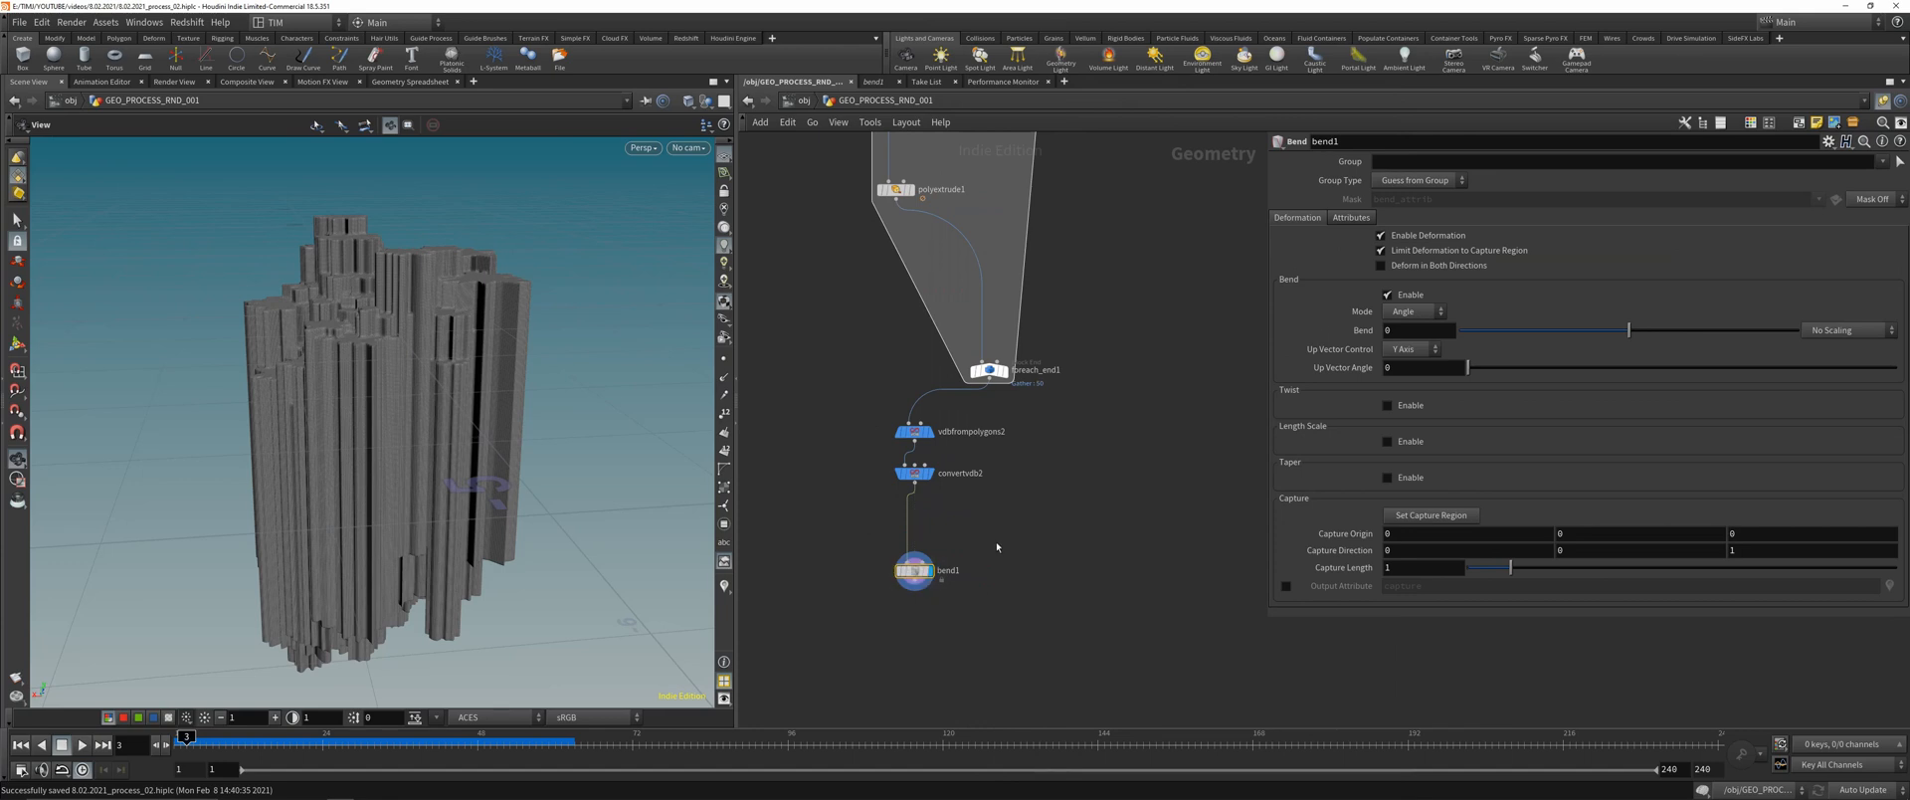
- In the front view, set bend1's capture region vertically from the lowest column end up to the highest column's top
{"action": "key", "text": "space+2"}
{"action": "key", "text": "space+3"}
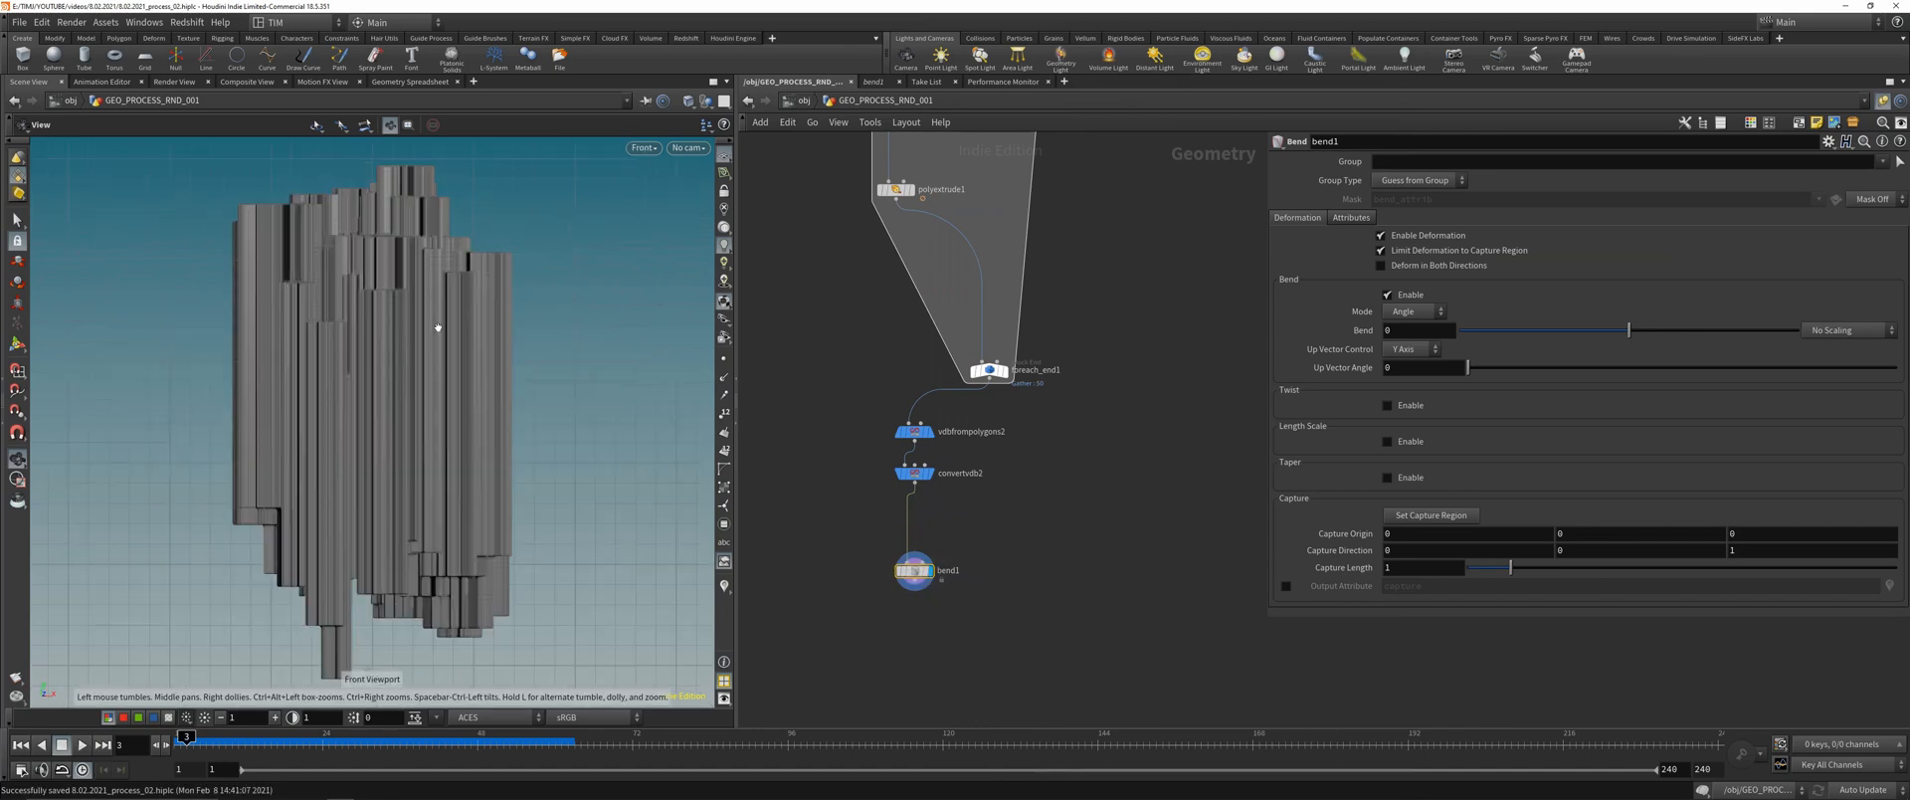
{"action": "scroll", "coordinate": [377, 387], "scroll_direction": "down", "scroll_amount": 2}
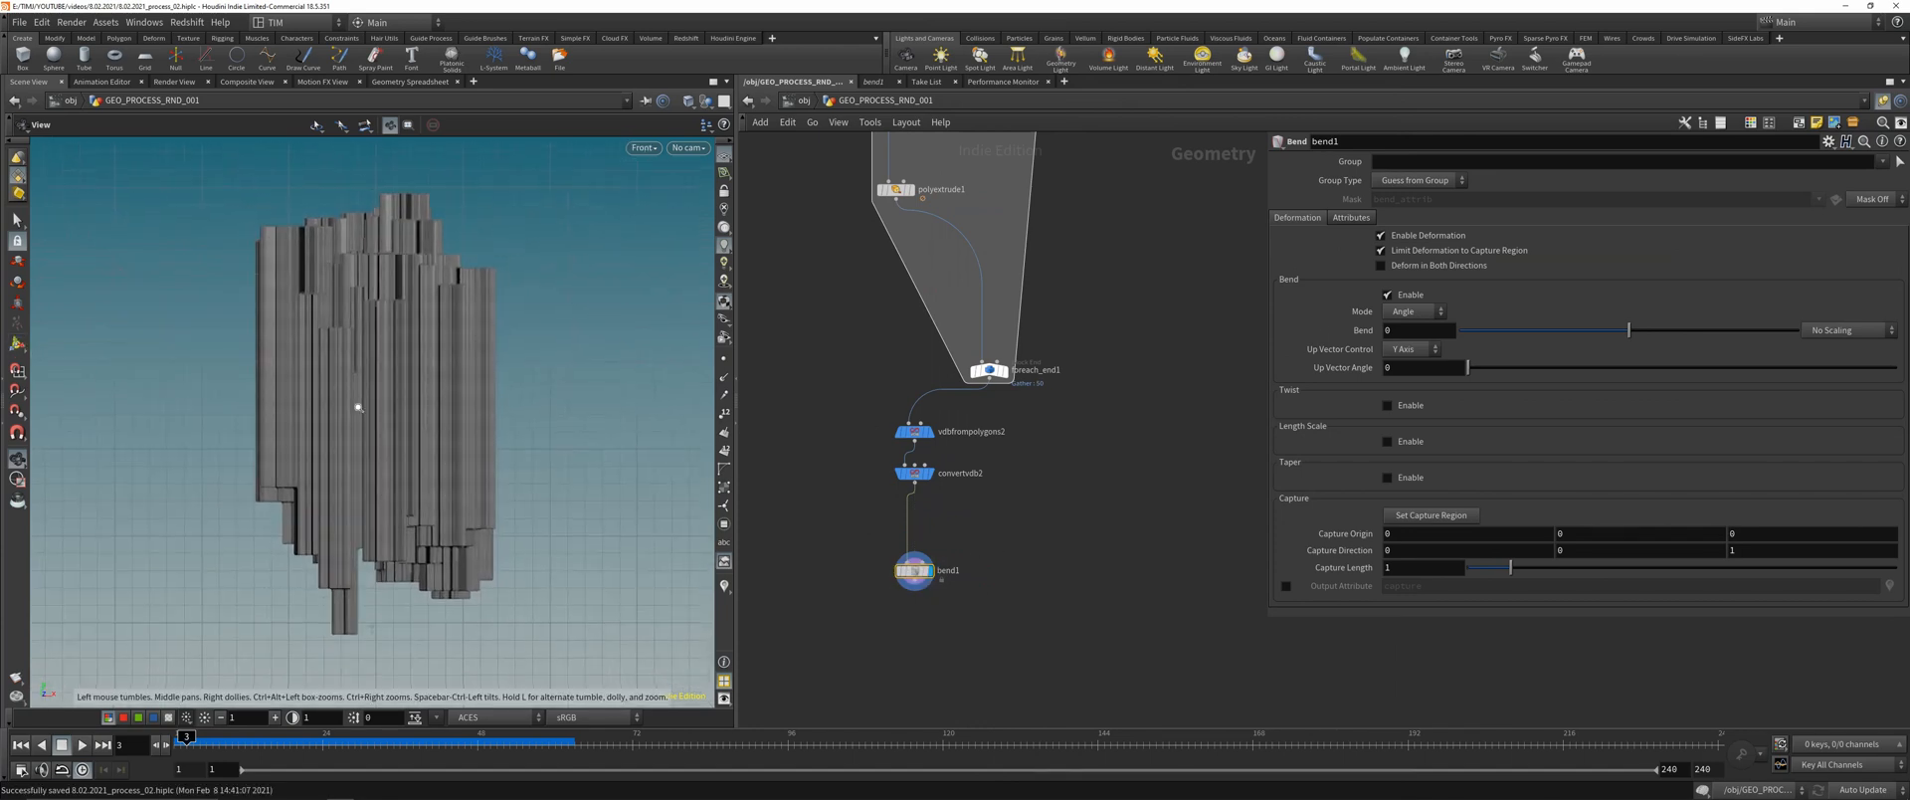
{"action": "key", "text": "Return"}
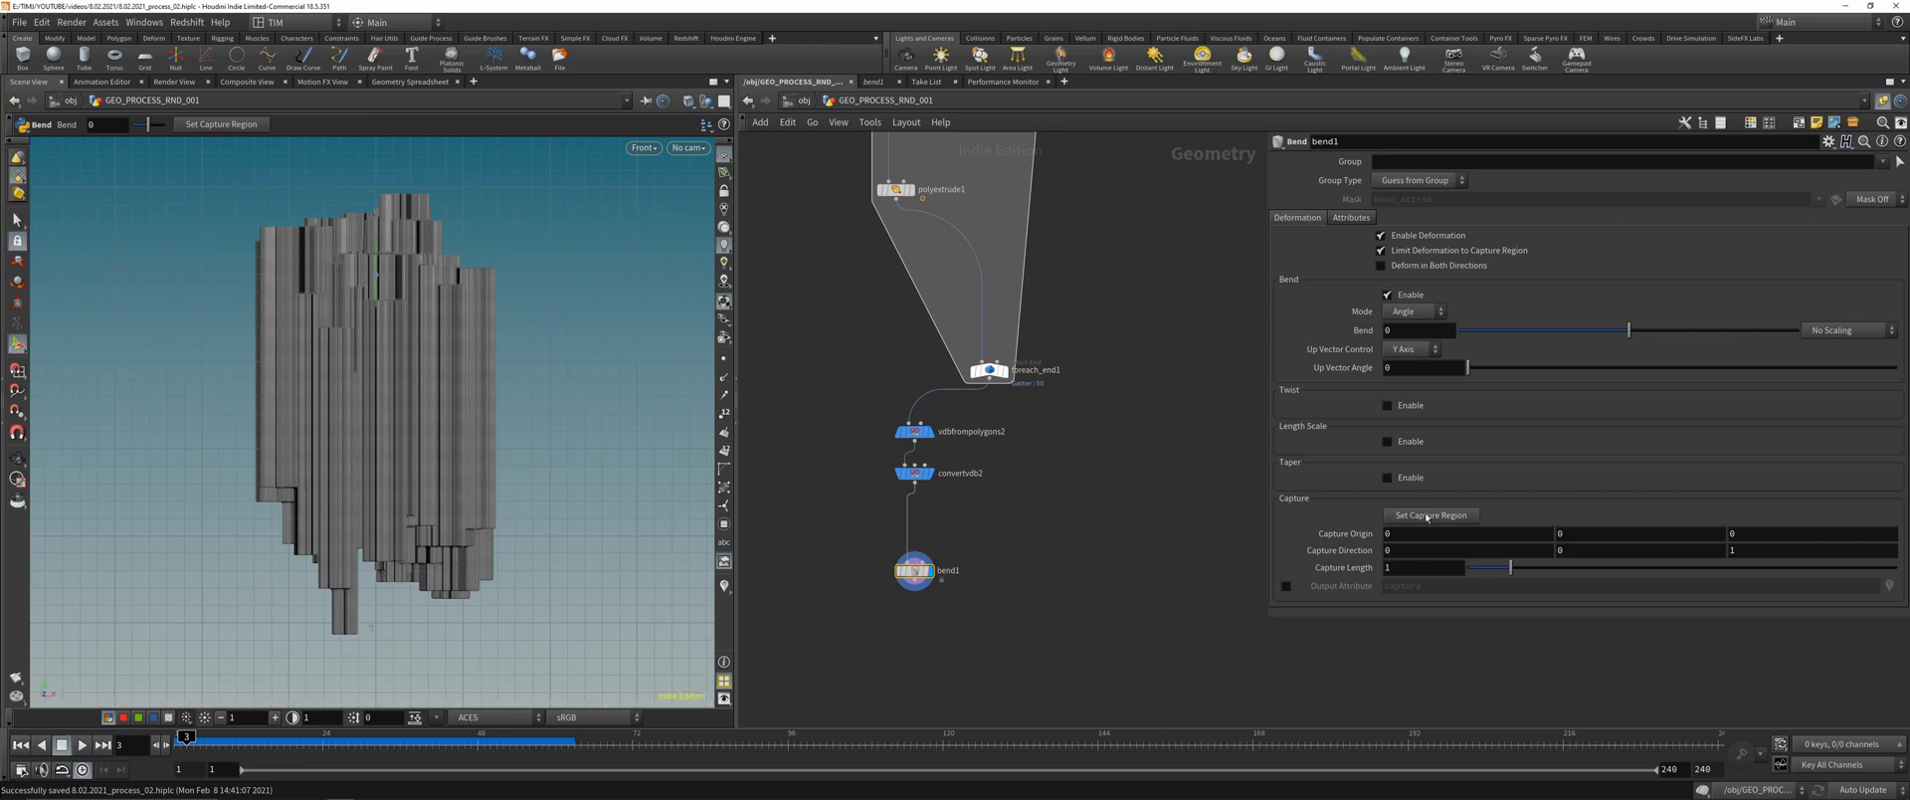
{"action": "left_click", "coordinate": [1429, 517]}
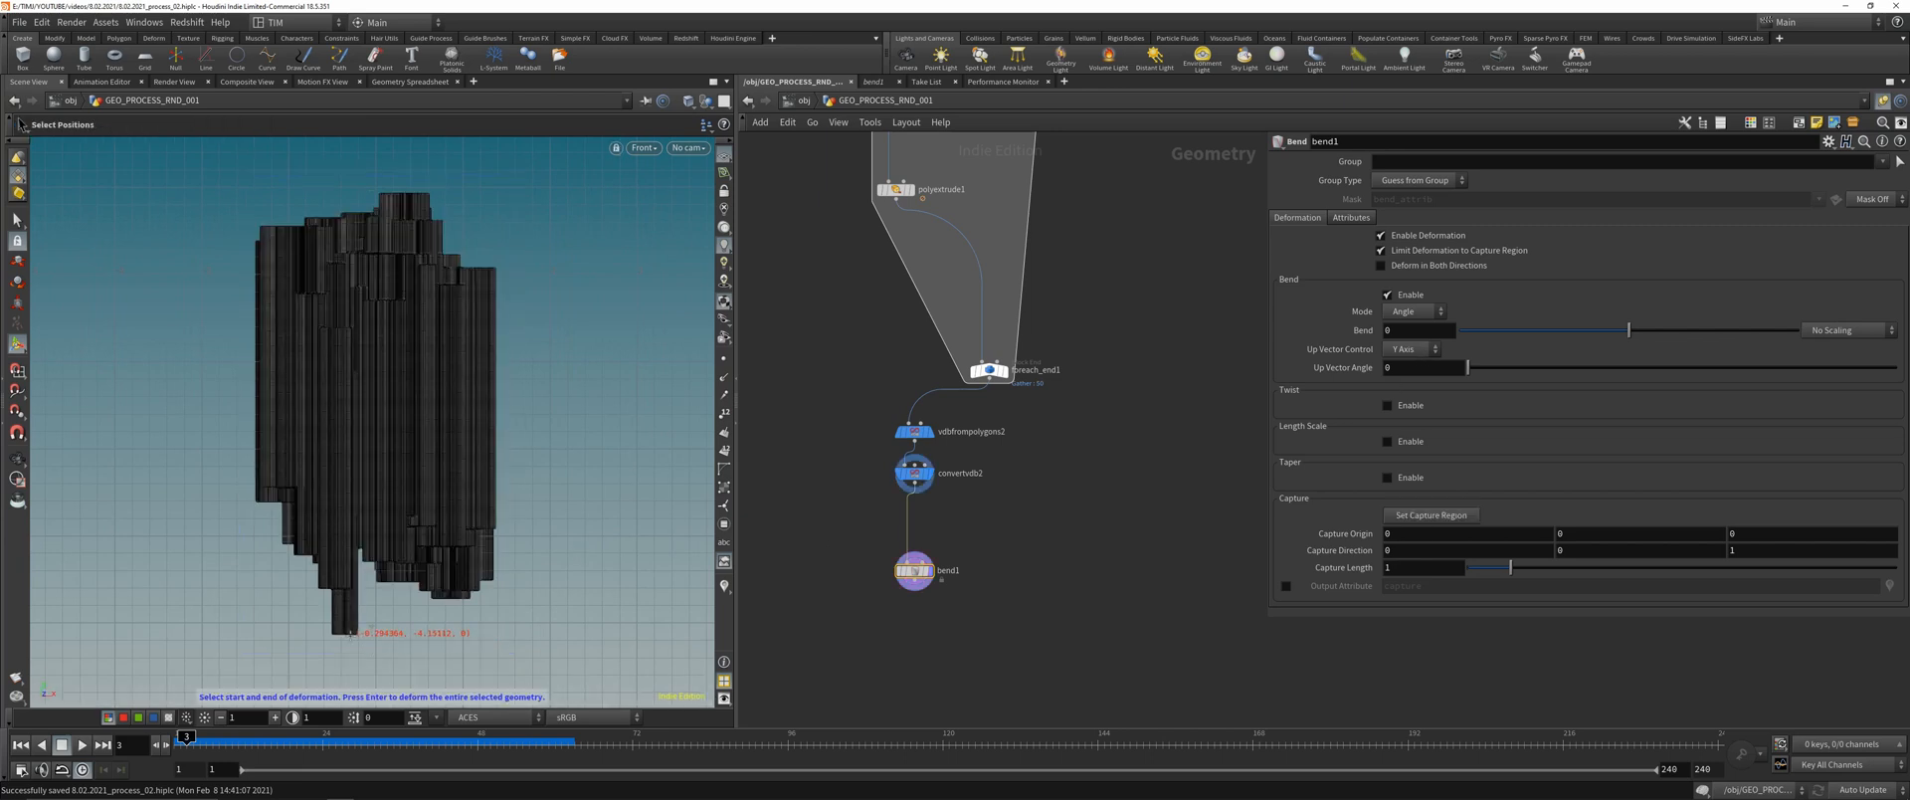
{"action": "left_click", "coordinate": [354, 192]}
- Bend the columns by about -227.6 degrees with bend1's deform handle in the perspective view
{"action": "key", "text": "space+1"}
{"action": "left_click_drag", "start_coordinate": [430, 358], "coordinate": [396, 268]}
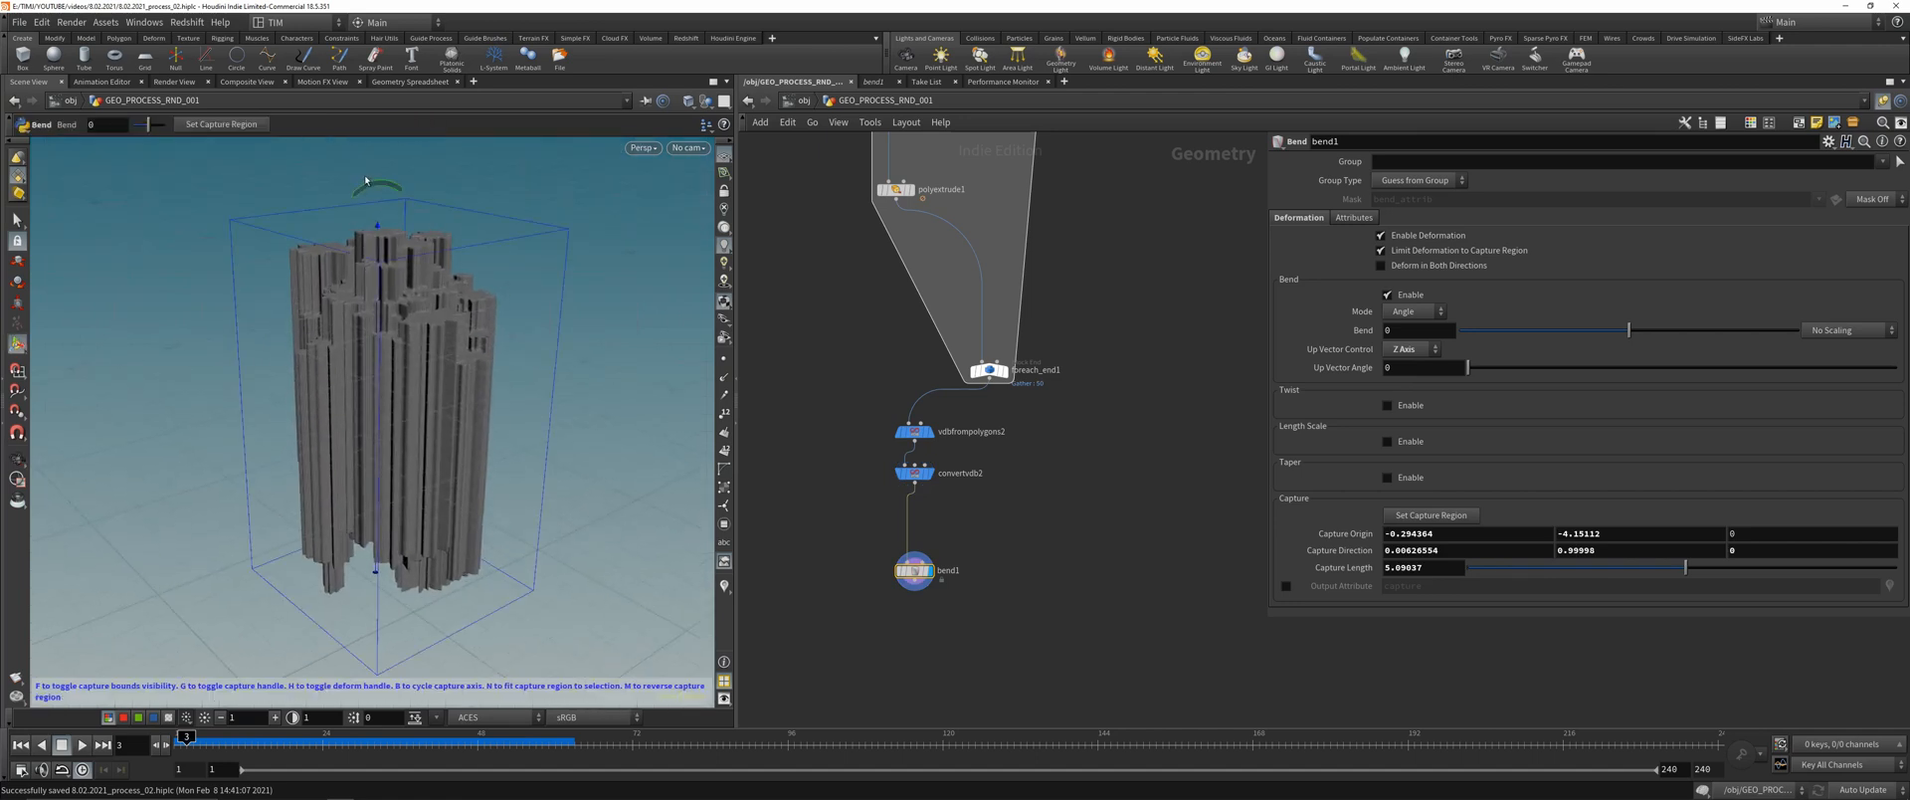
{"action": "left_click_drag", "start_coordinate": [365, 180], "coordinate": [90, 656]}
{"action": "left_click_drag", "start_coordinate": [328, 448], "coordinate": [467, 423], "text": "alt"}
{"action": "mouse_move", "coordinate": [467, 422]}
{"action": "right_mouse_down", "text": "alt"}
{"action": "mouse_move", "coordinate": [539, 399]}
{"action": "mouse_move", "coordinate": [487, 423]}
{"action": "right_mouse_up", "text": "alt"}
{"action": "left_click_drag", "start_coordinate": [398, 448], "coordinate": [498, 453], "text": "alt"}
{"action": "middle_click_drag", "start_coordinate": [468, 527], "coordinate": [463, 452], "text": "alt"}
{"action": "left_click_drag", "start_coordinate": [462, 453], "coordinate": [78, 435], "text": "alt"}
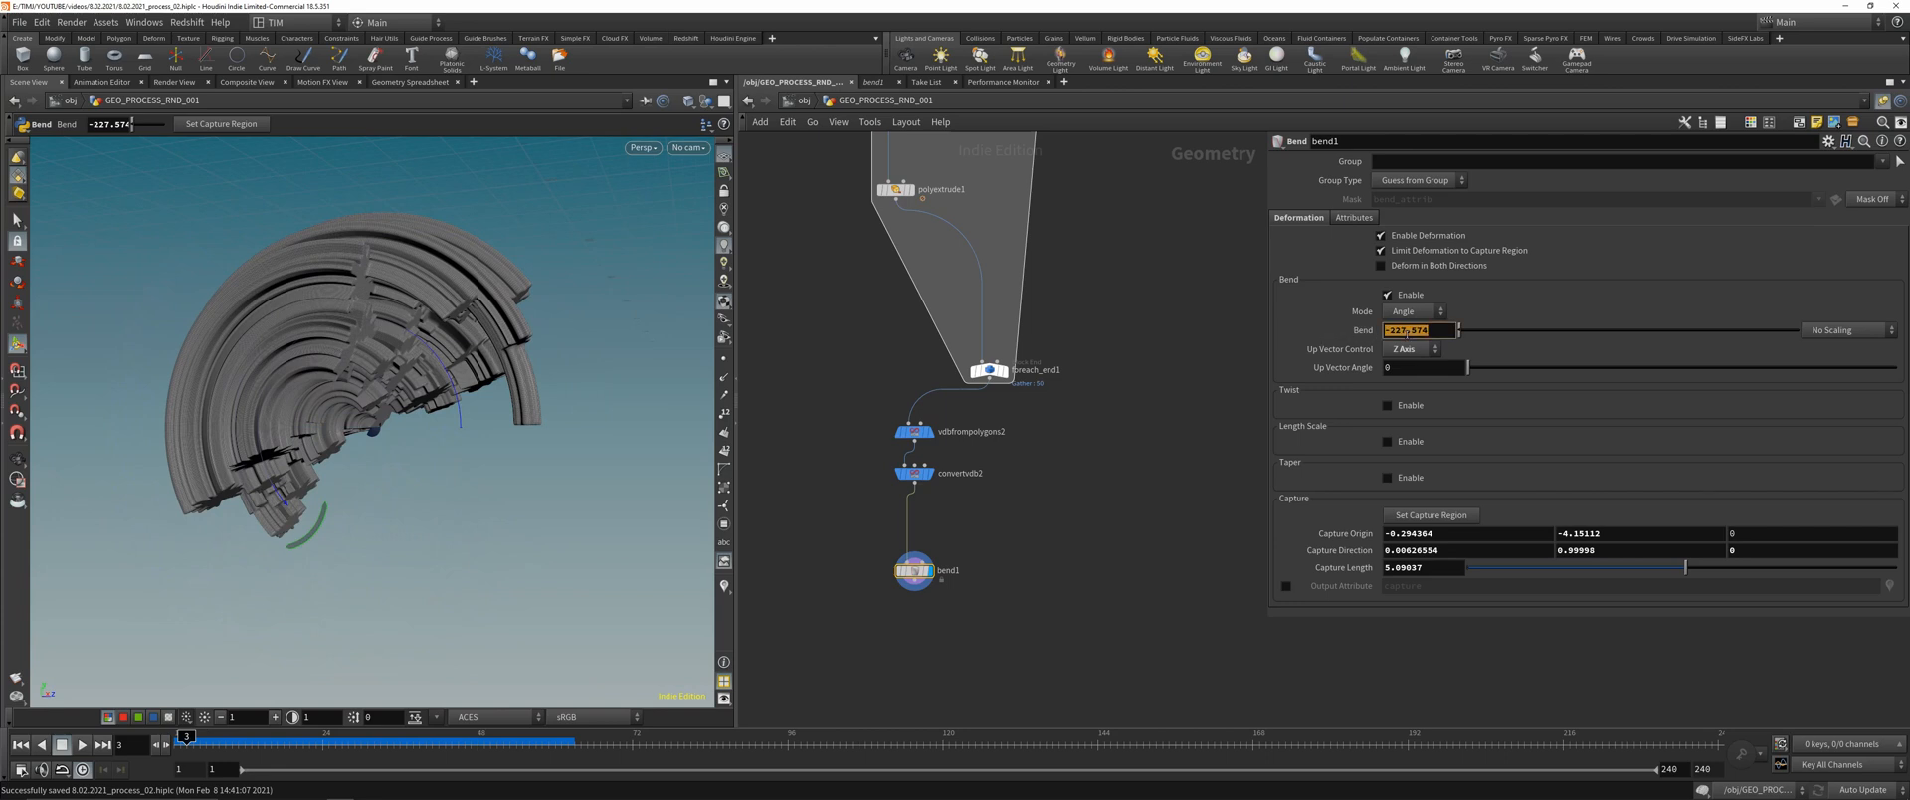
- Set bend1's Bend angle to 180 degrees
{"action": "left_click", "coordinate": [1407, 335]}
{"action": "type", "text": "180"}
{"action": "key", "text": "Return"}
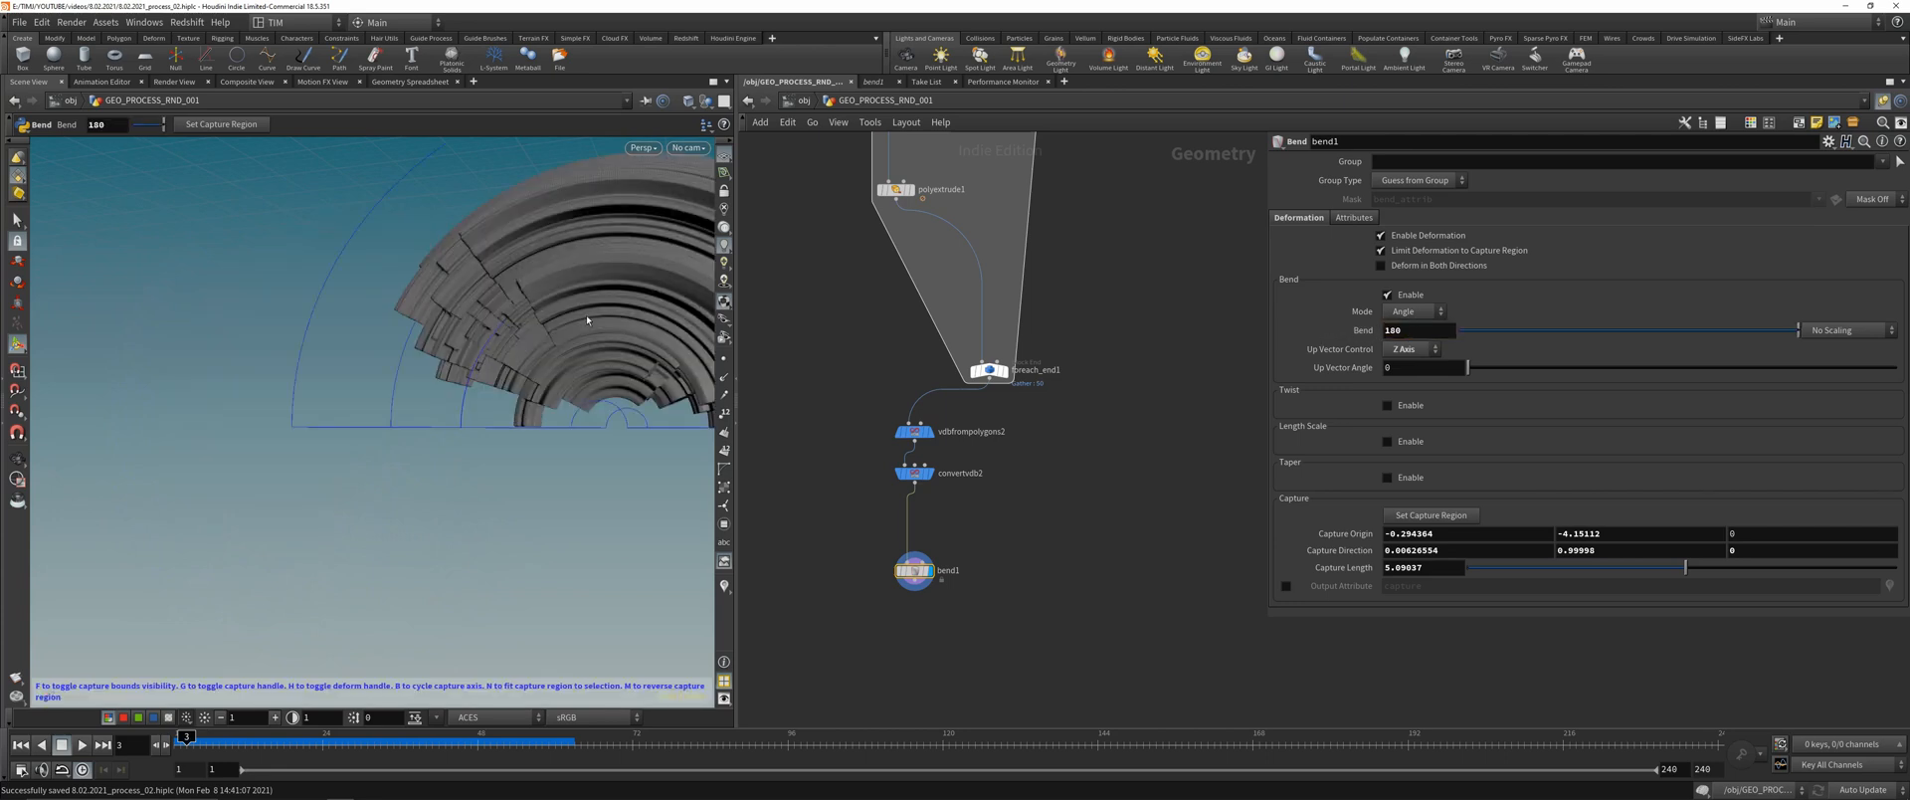
{"action": "left_click_drag", "start_coordinate": [587, 314], "coordinate": [440, 310], "text": "alt"}
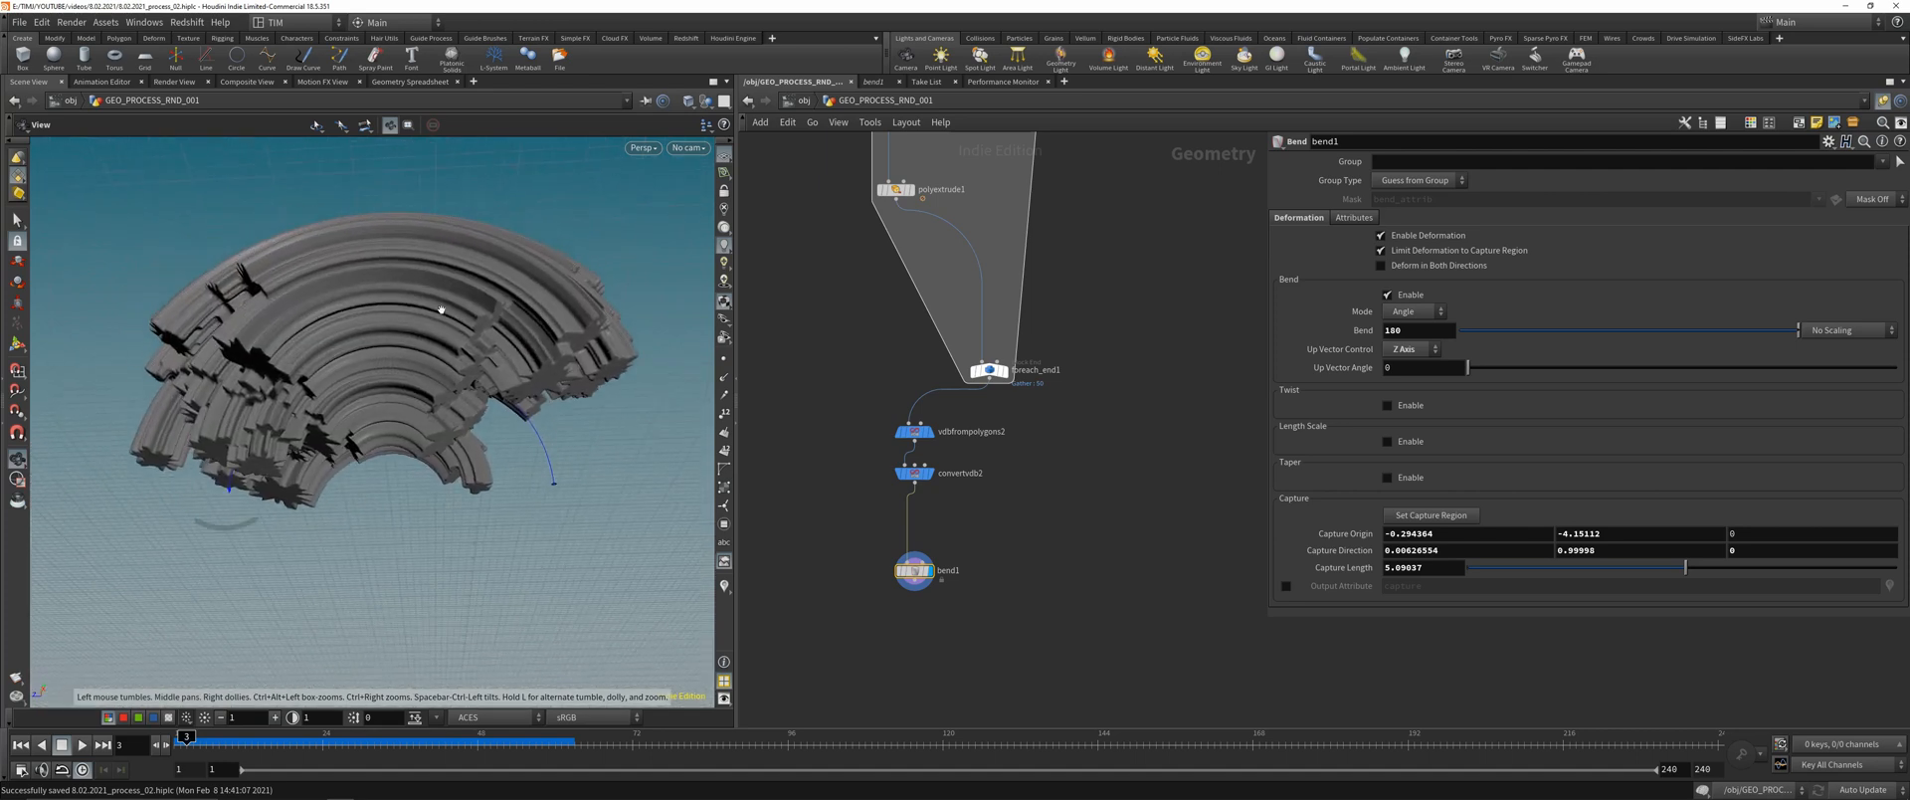
- Set bend1's Bend angle to 90 degrees
{"action": "left_click", "coordinate": [1409, 331]}
{"action": "type", "text": "90"}
{"action": "key", "text": "Return"}
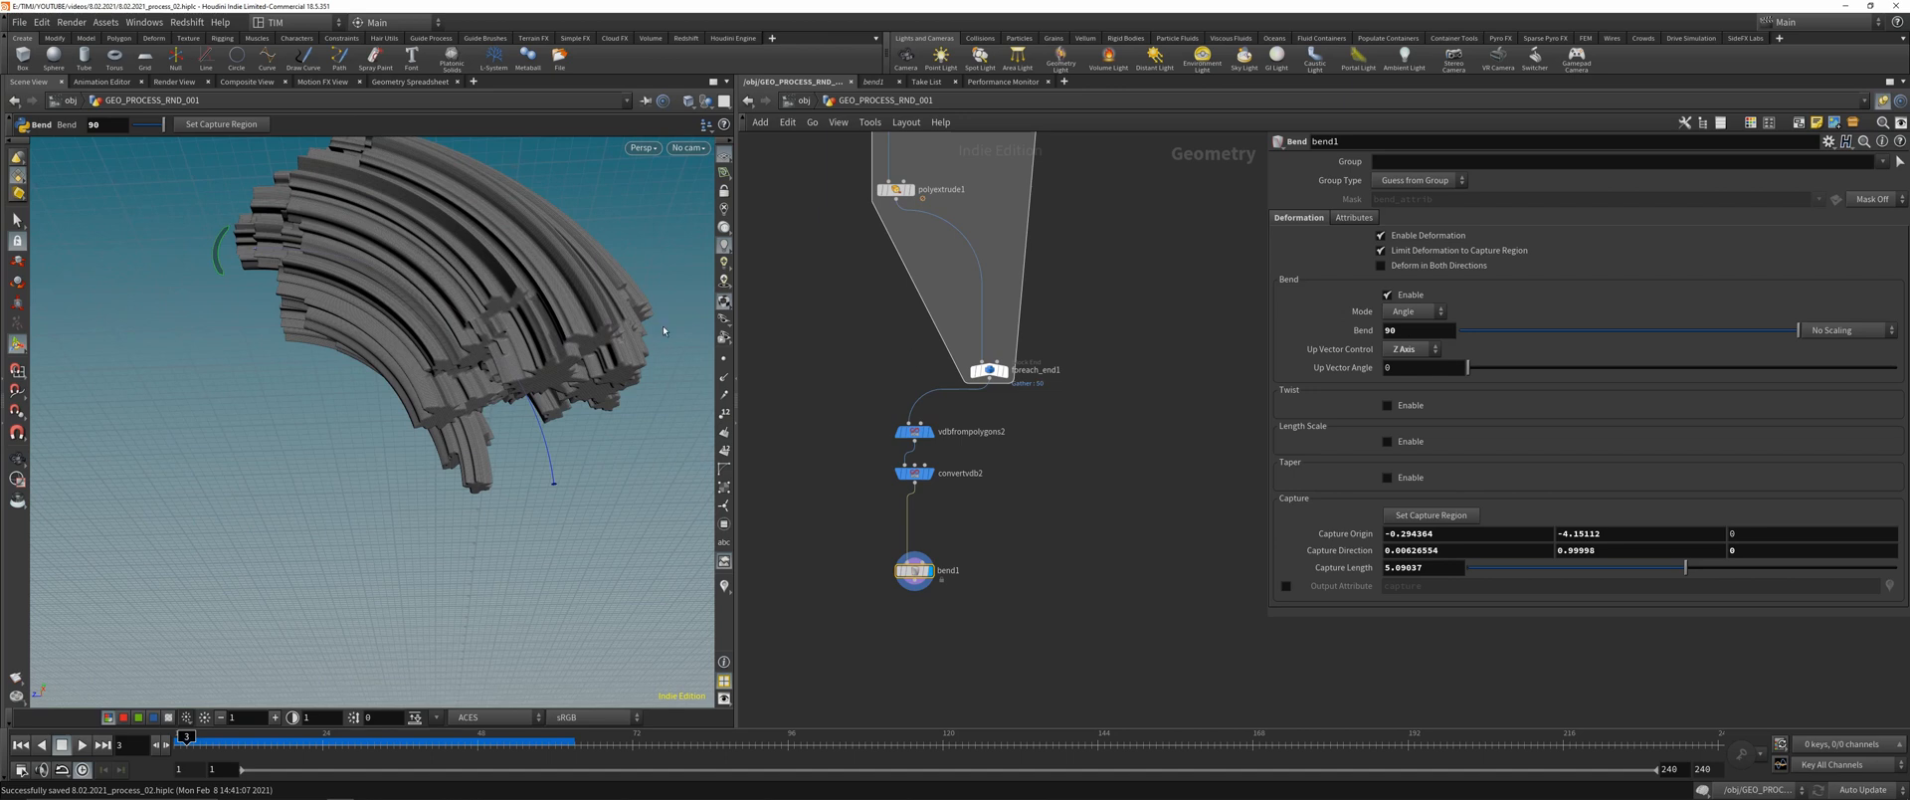
{"action": "left_click_drag", "start_coordinate": [558, 261], "coordinate": [459, 418], "text": "alt"}
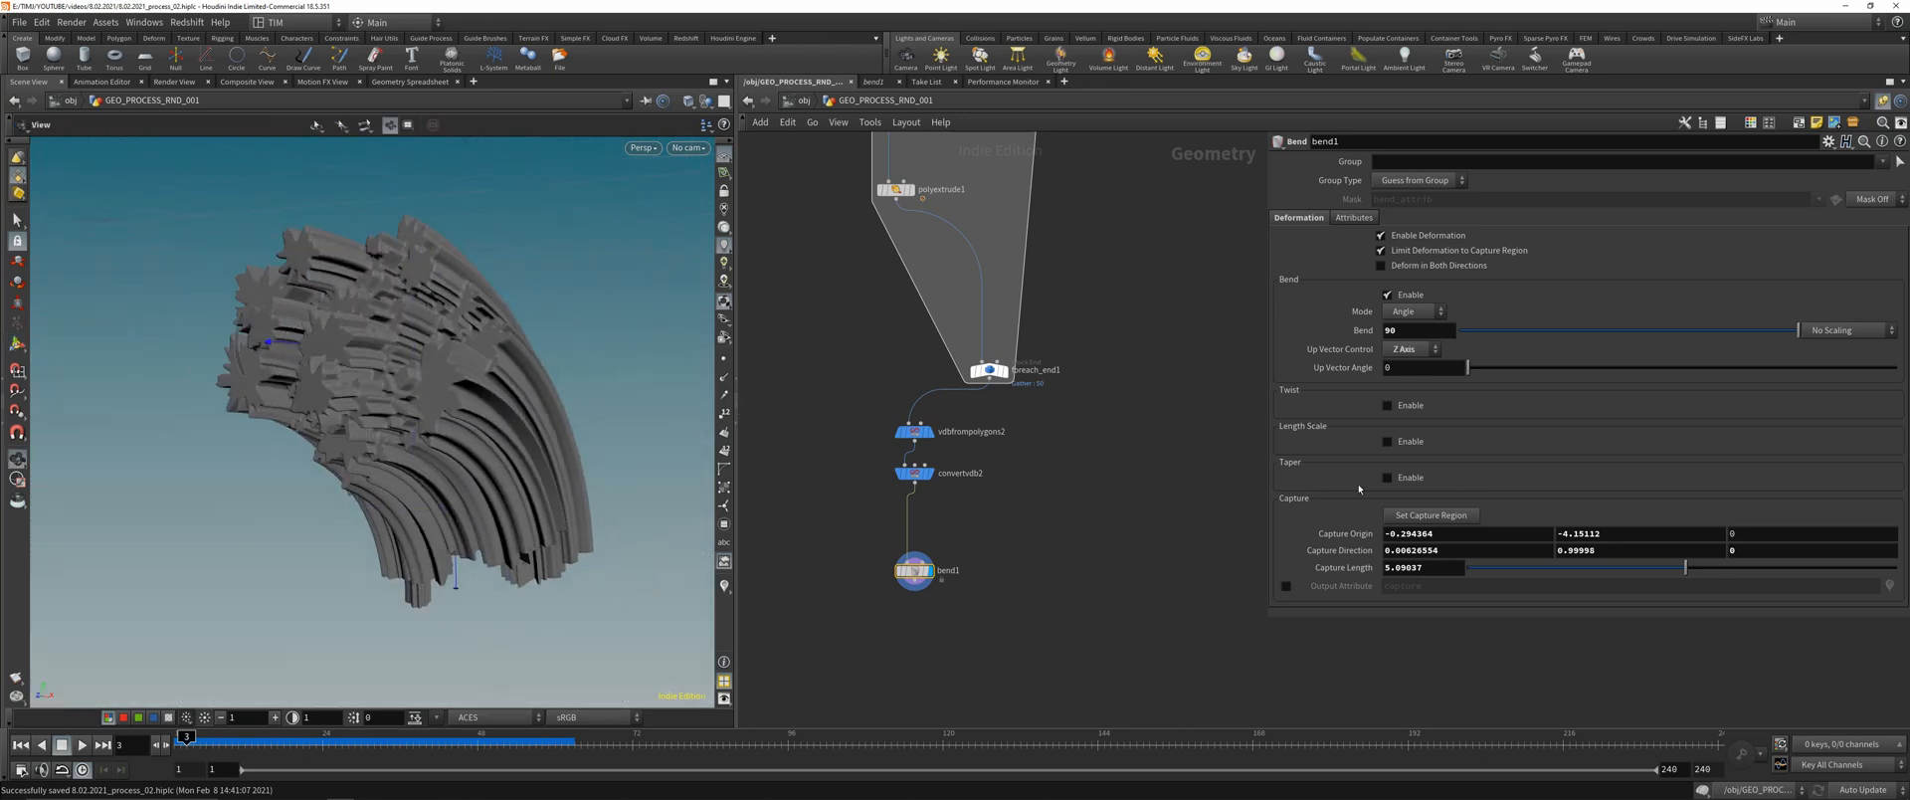
- Enable Twist on bend1 and twist the bent columns by about 195.5 degrees
{"action": "left_click", "coordinate": [1388, 405]}
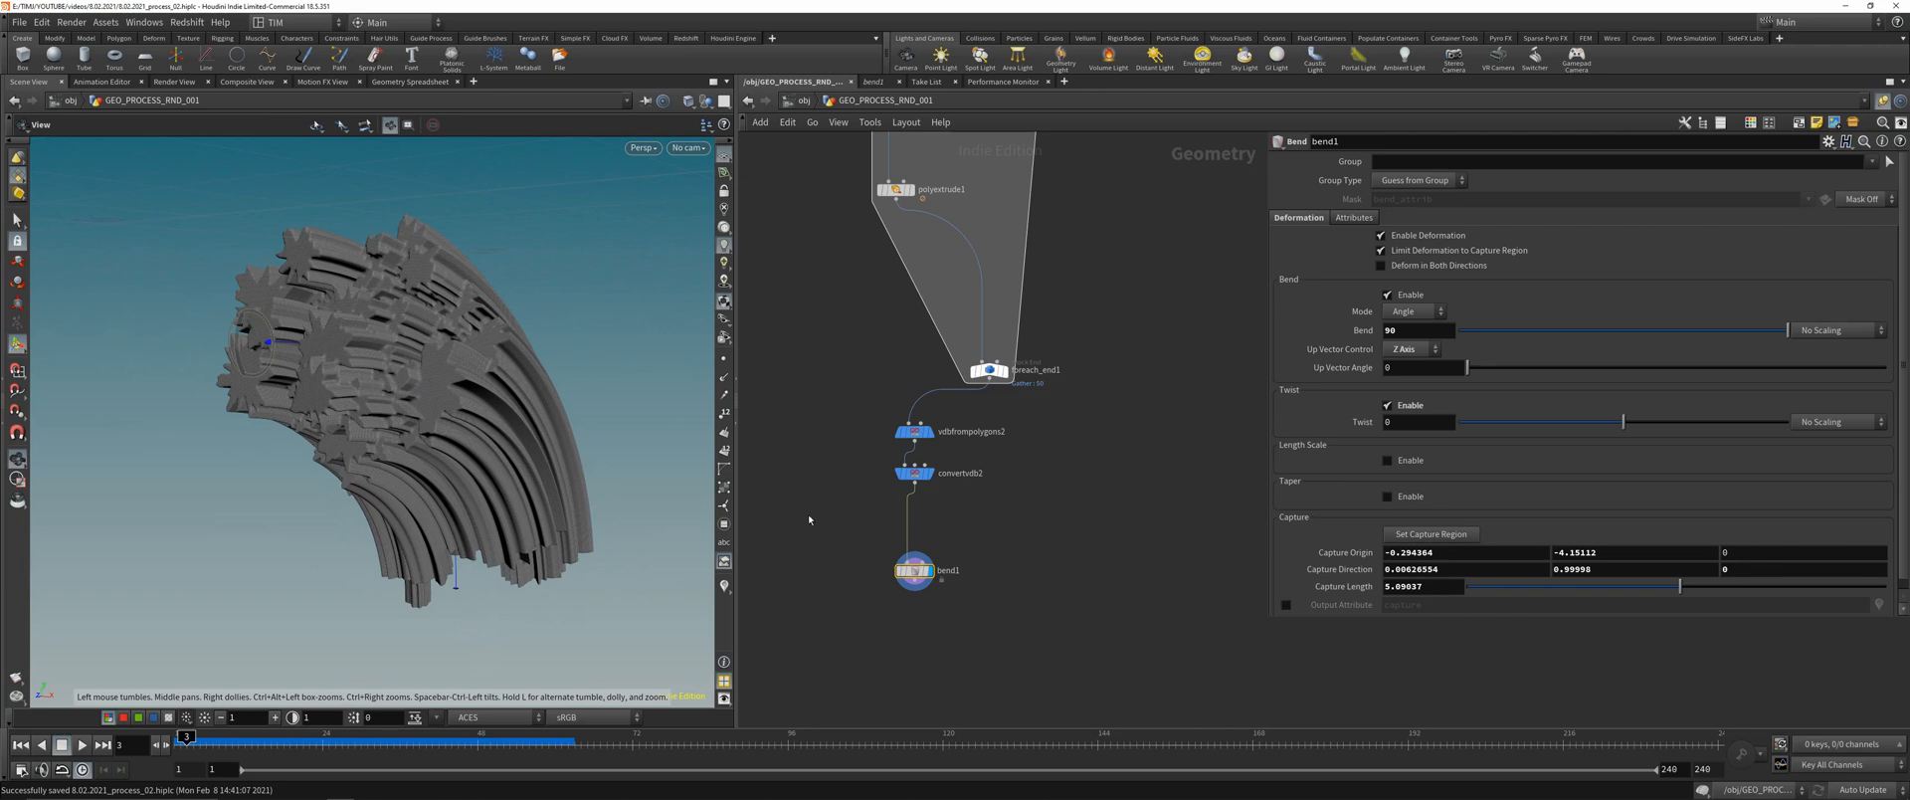
{"action": "middle_click_drag", "start_coordinate": [1417, 423], "coordinate": [1642, 394]}
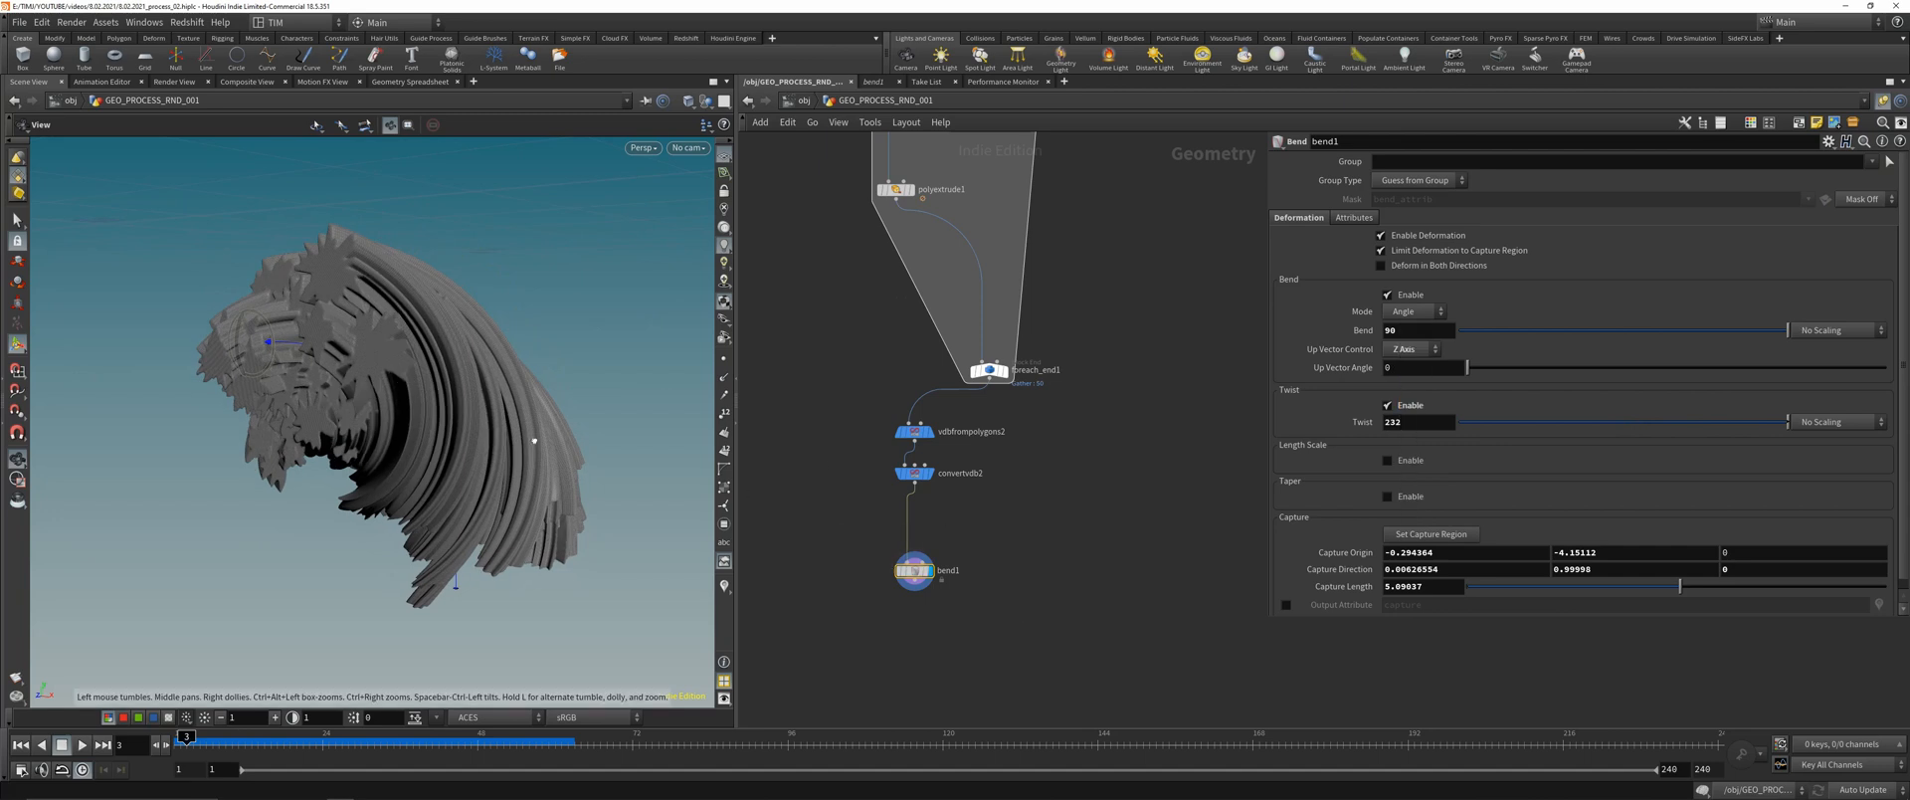
{"action": "mouse_move", "coordinate": [534, 440]}
{"action": "left_mouse_down"}
{"action": "mouse_move", "coordinate": [422, 433]}
{"action": "mouse_move", "coordinate": [553, 330]}
{"action": "mouse_move", "coordinate": [532, 414]}
{"action": "left_mouse_up"}
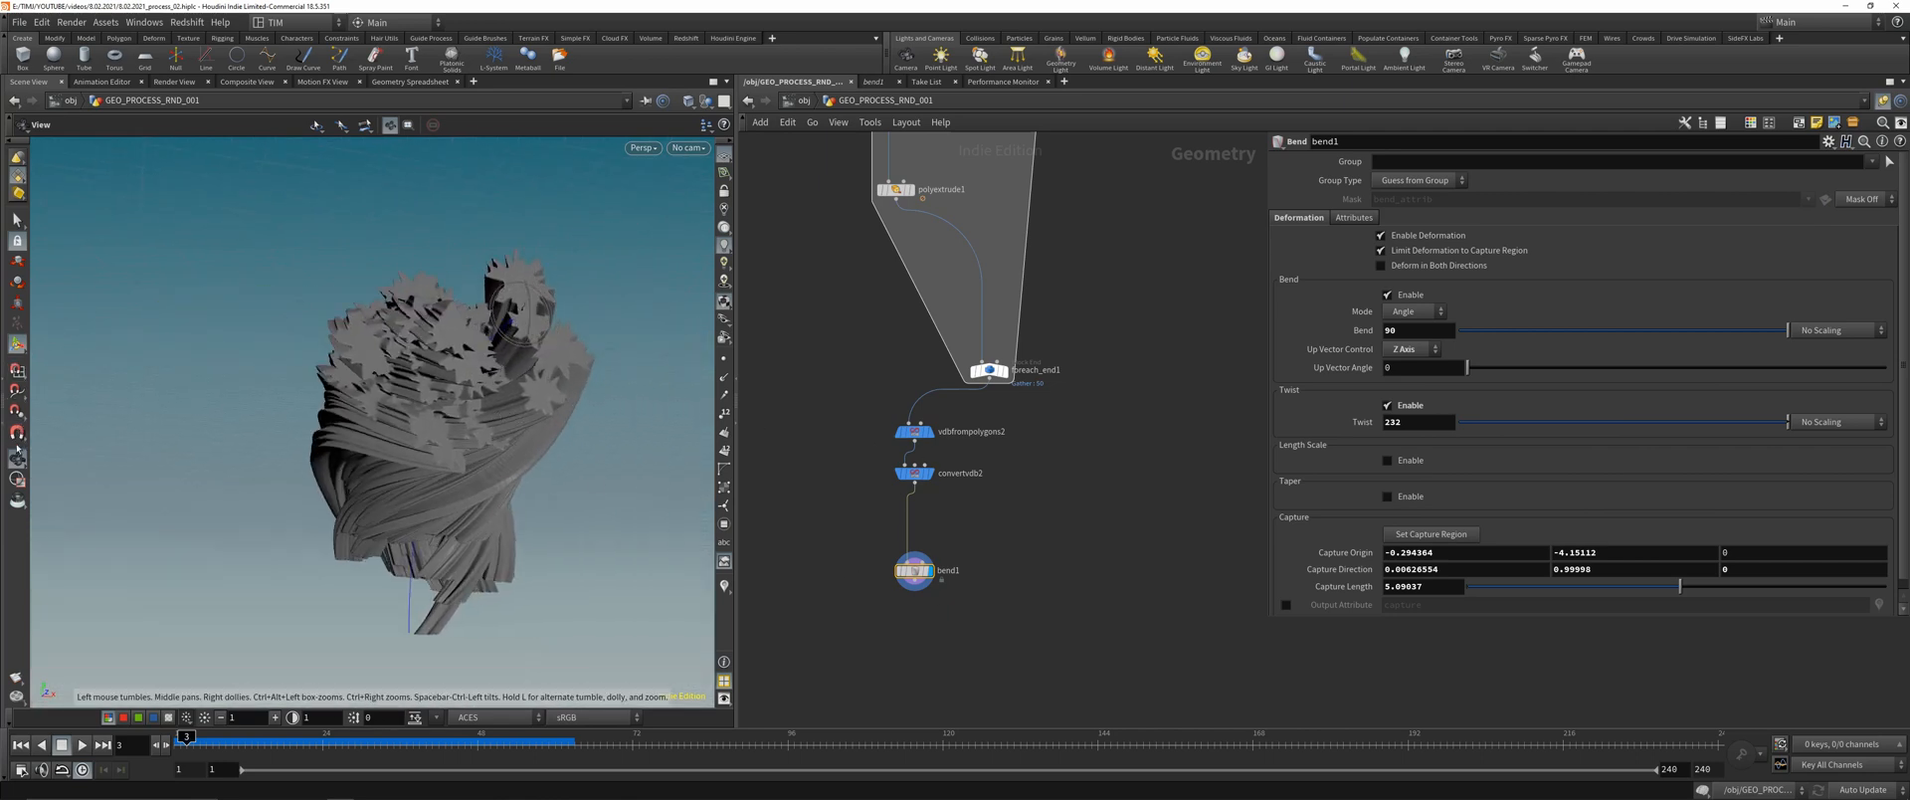
{"action": "left_click", "coordinate": [18, 282]}
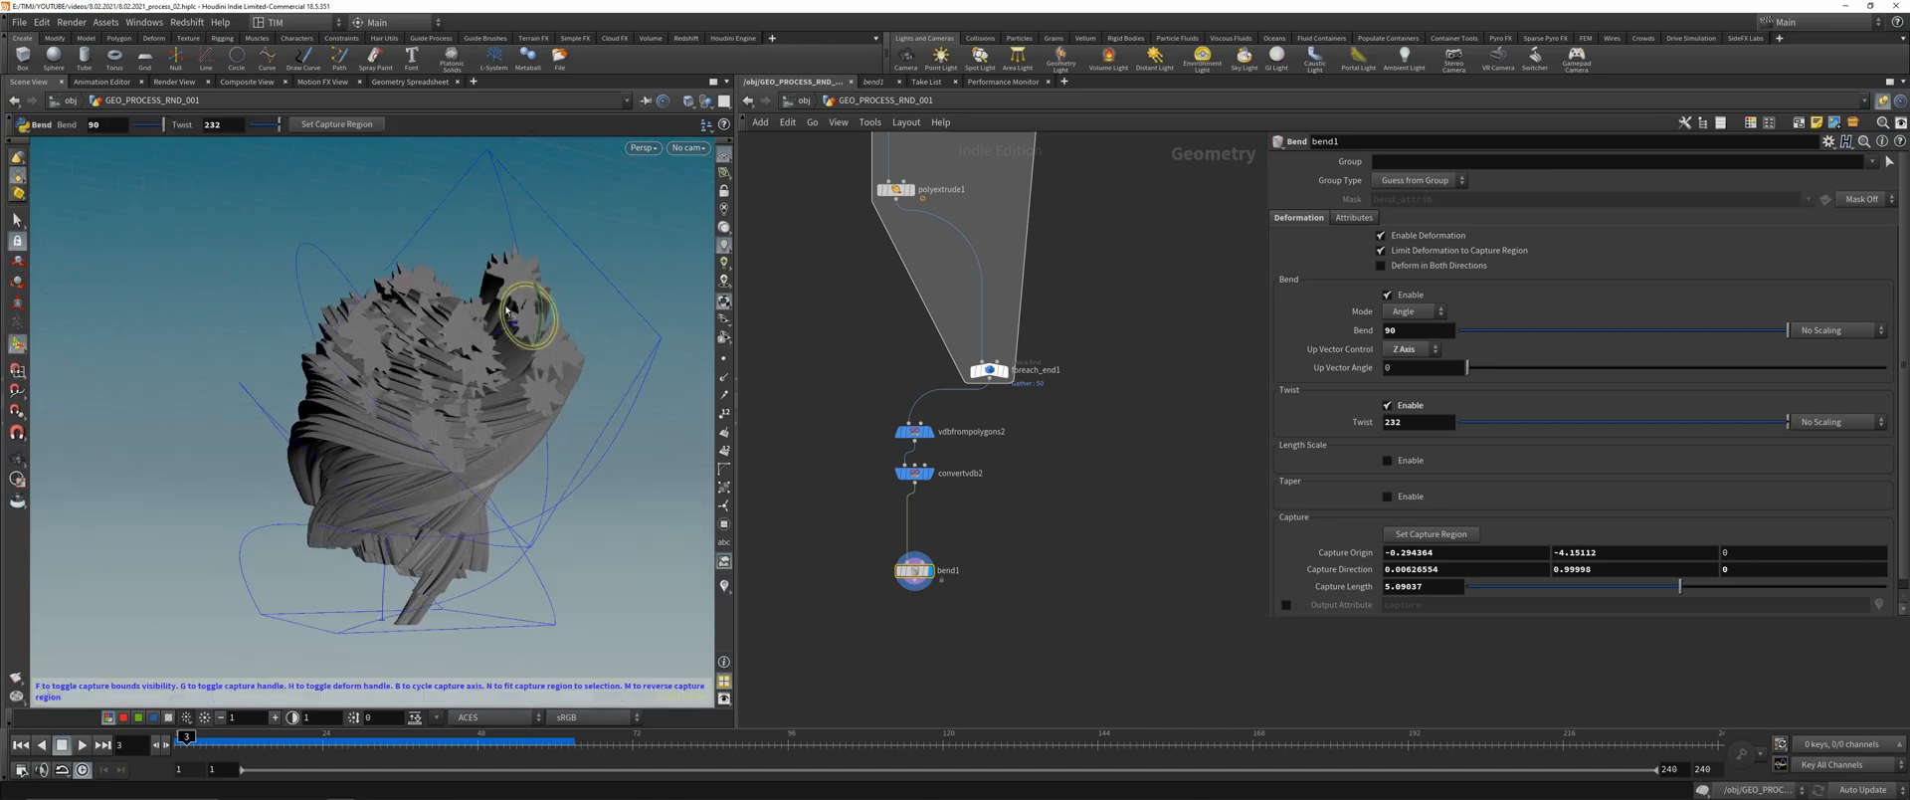
{"action": "left_click_drag", "start_coordinate": [508, 310], "coordinate": [493, 266]}
- Enable Taper on bend1 and narrow the far end of the columns to a Taper of about 0.149
{"action": "left_click", "coordinate": [1388, 496]}
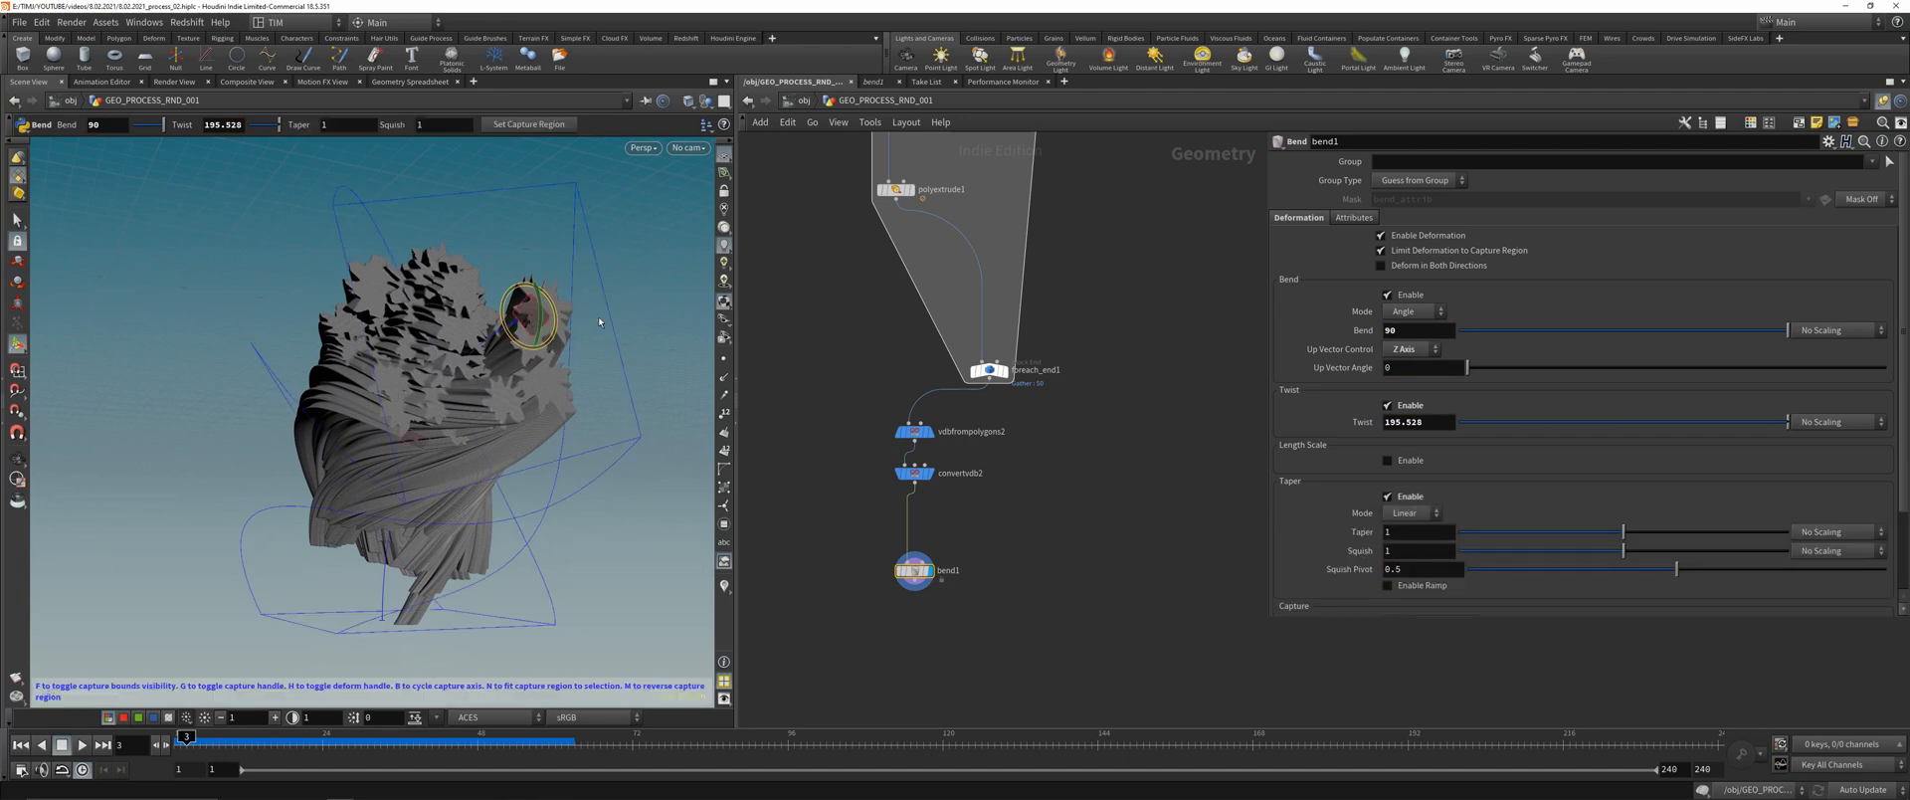
{"action": "left_click_drag", "start_coordinate": [516, 316], "coordinate": [655, 339]}
{"action": "left_click_drag", "start_coordinate": [465, 452], "coordinate": [374, 428], "text": "alt"}
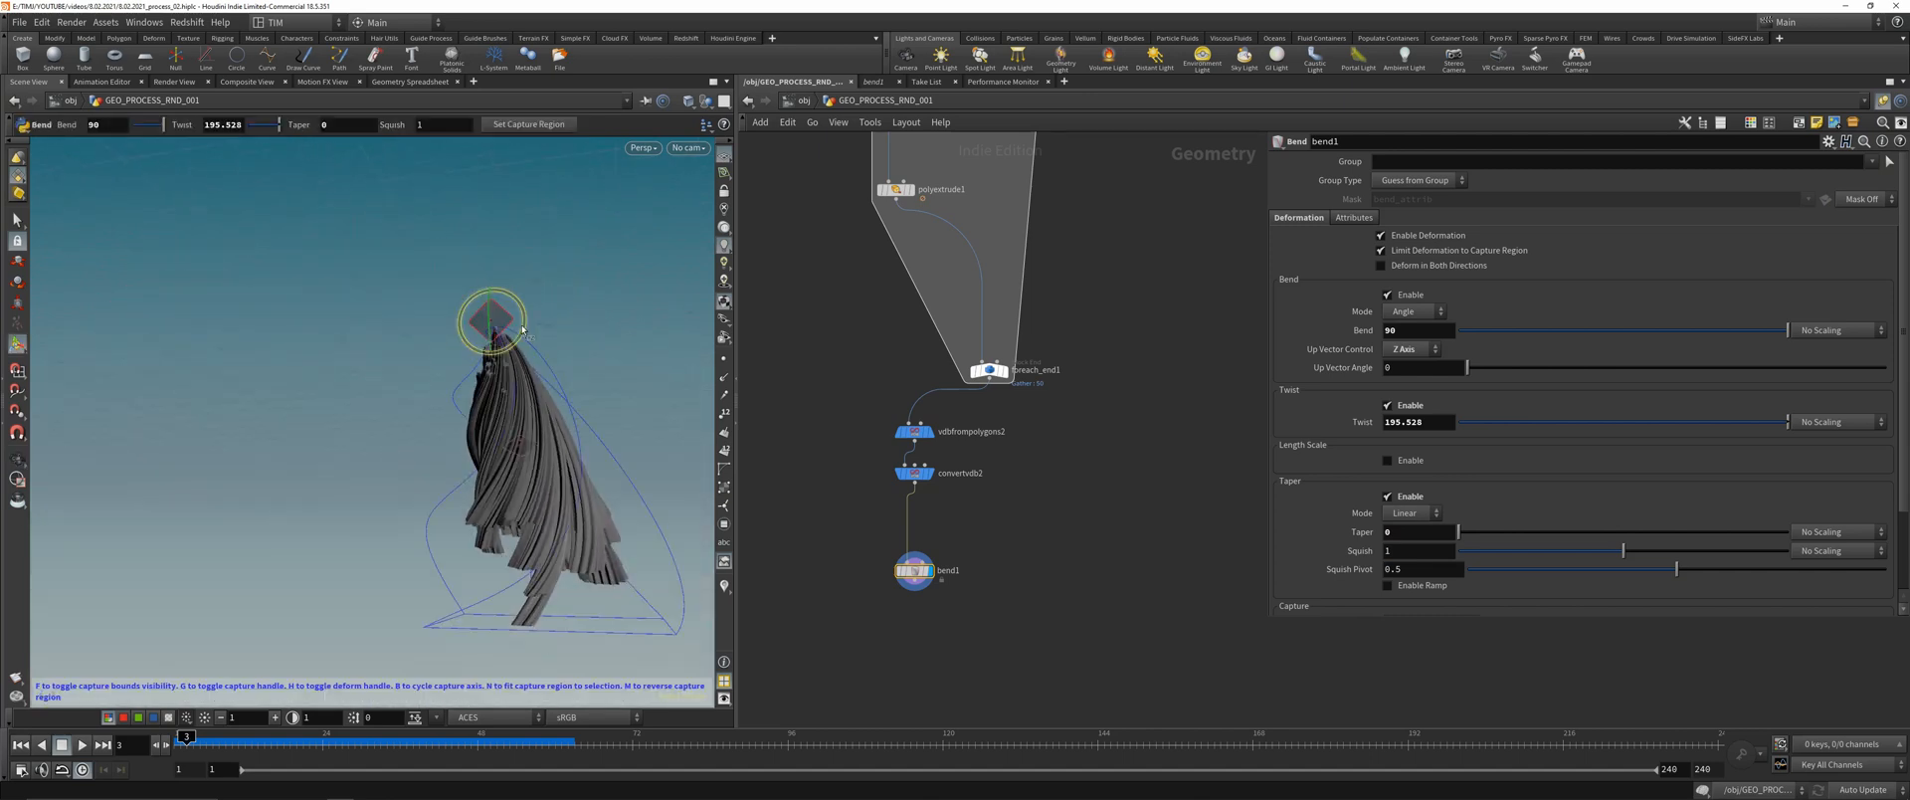
{"action": "left_click_drag", "start_coordinate": [514, 326], "coordinate": [900, 304]}
{"action": "left_click_drag", "start_coordinate": [402, 359], "coordinate": [490, 336], "text": "alt"}
{"action": "right_click_drag", "start_coordinate": [489, 336], "coordinate": [503, 428], "text": "alt"}
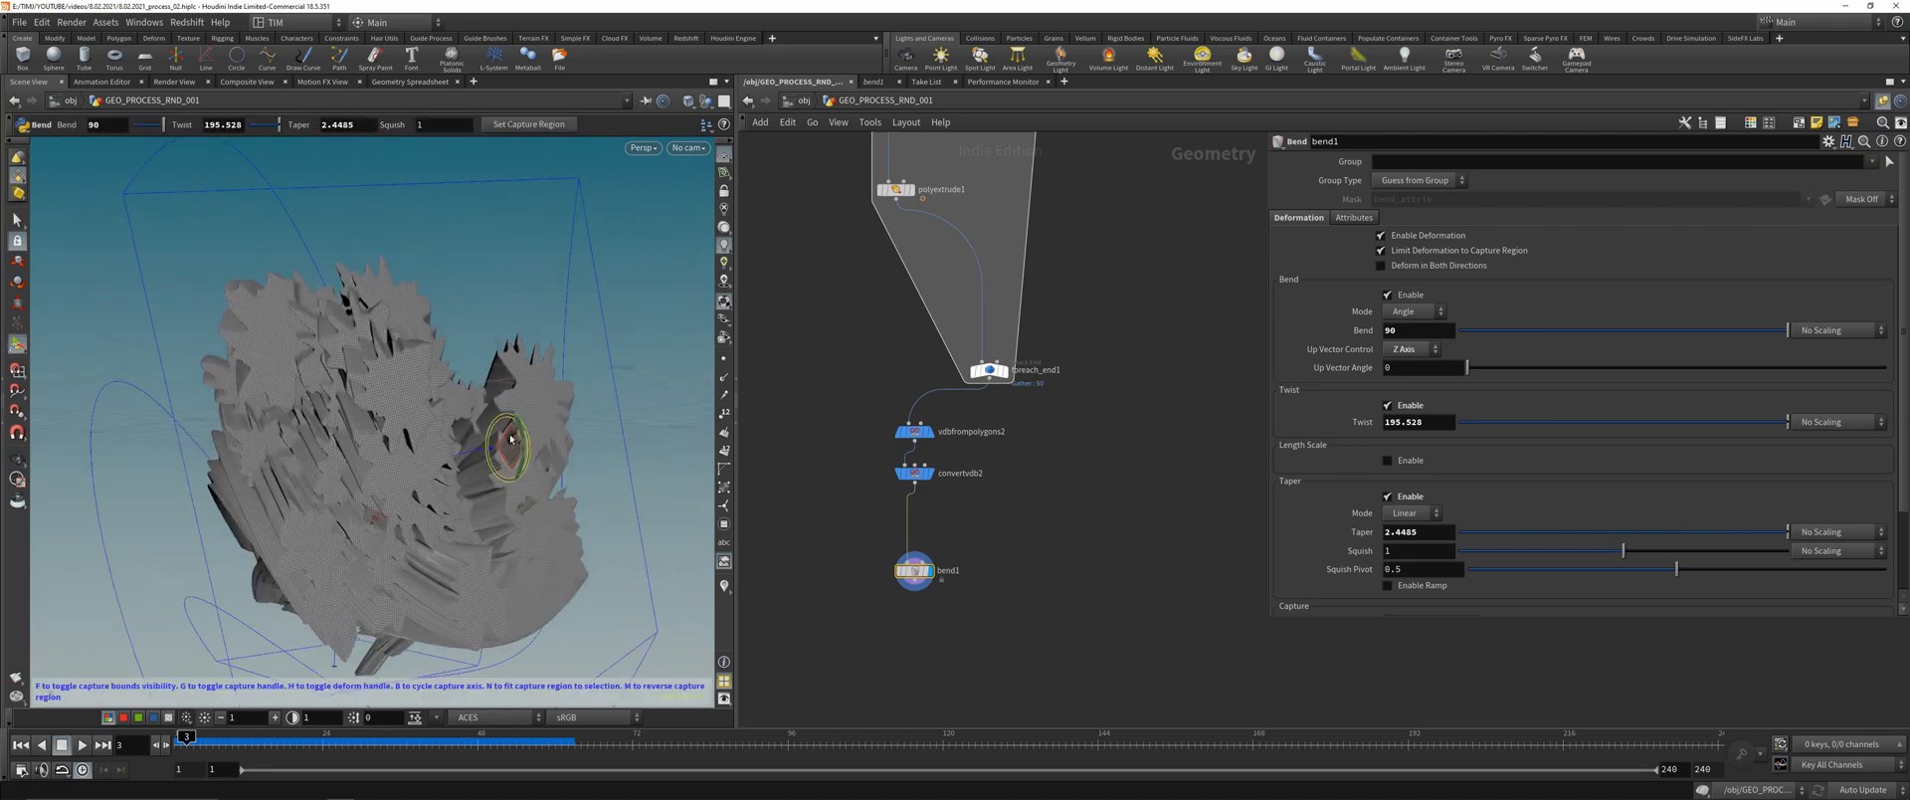
{"action": "left_click_drag", "start_coordinate": [511, 445], "coordinate": [605, 659]}
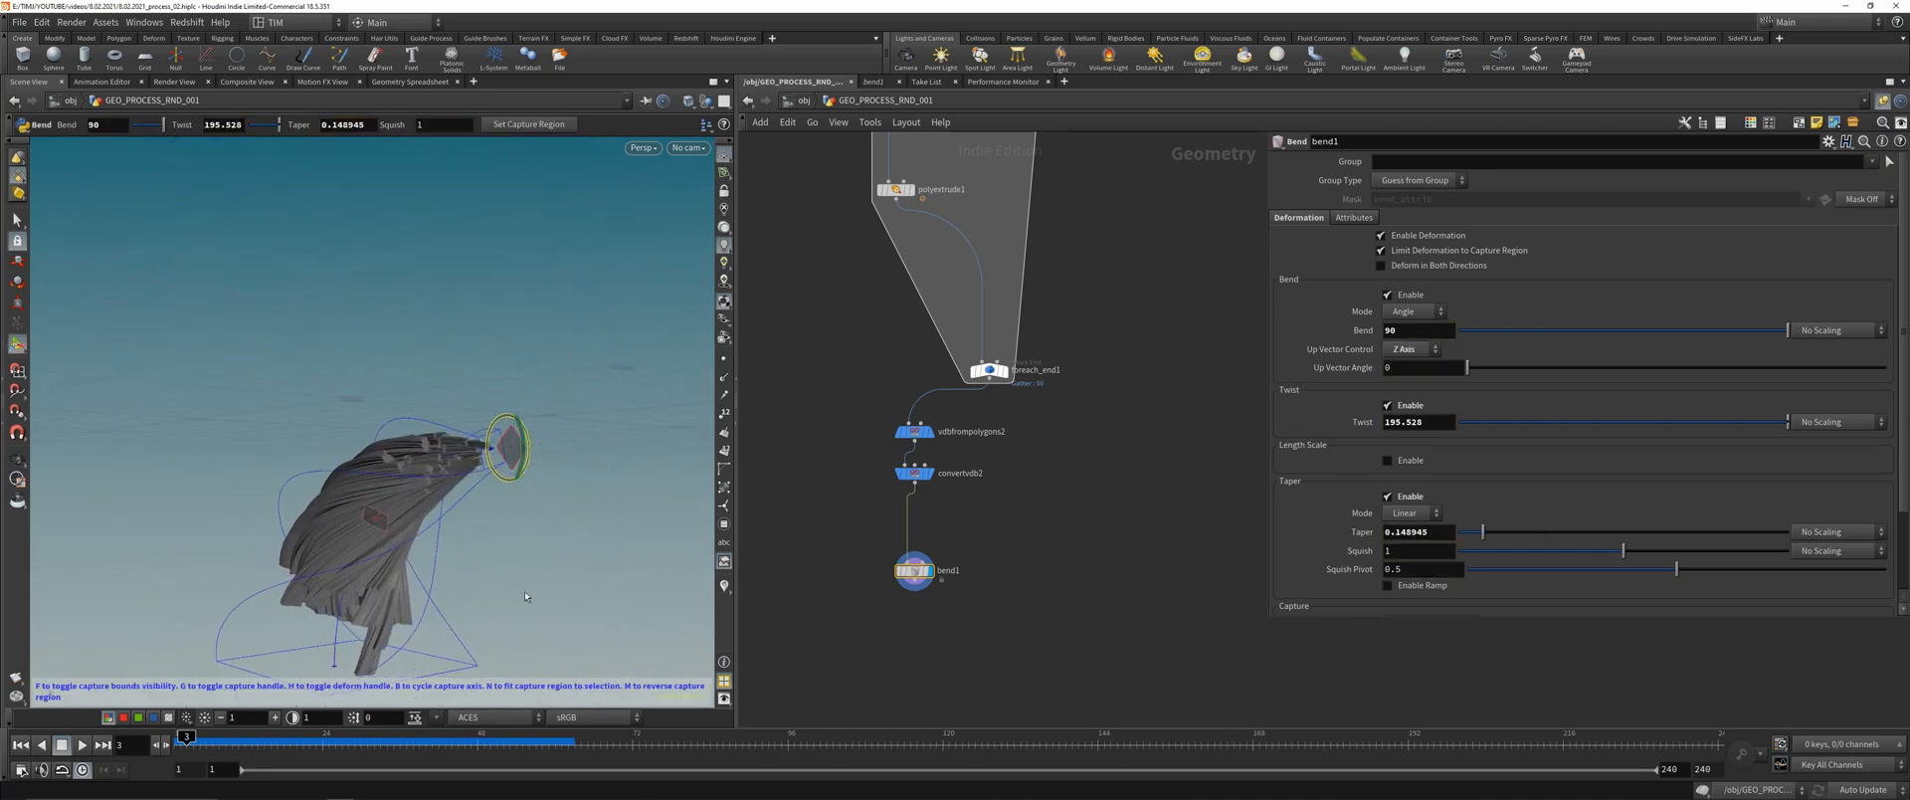
{"action": "left_click_drag", "start_coordinate": [563, 537], "coordinate": [501, 512], "text": "alt"}
{"action": "middle_click_drag", "start_coordinate": [501, 512], "coordinate": [559, 403], "text": "alt"}
{"action": "right_click_drag", "start_coordinate": [559, 403], "coordinate": [571, 374], "text": "alt"}
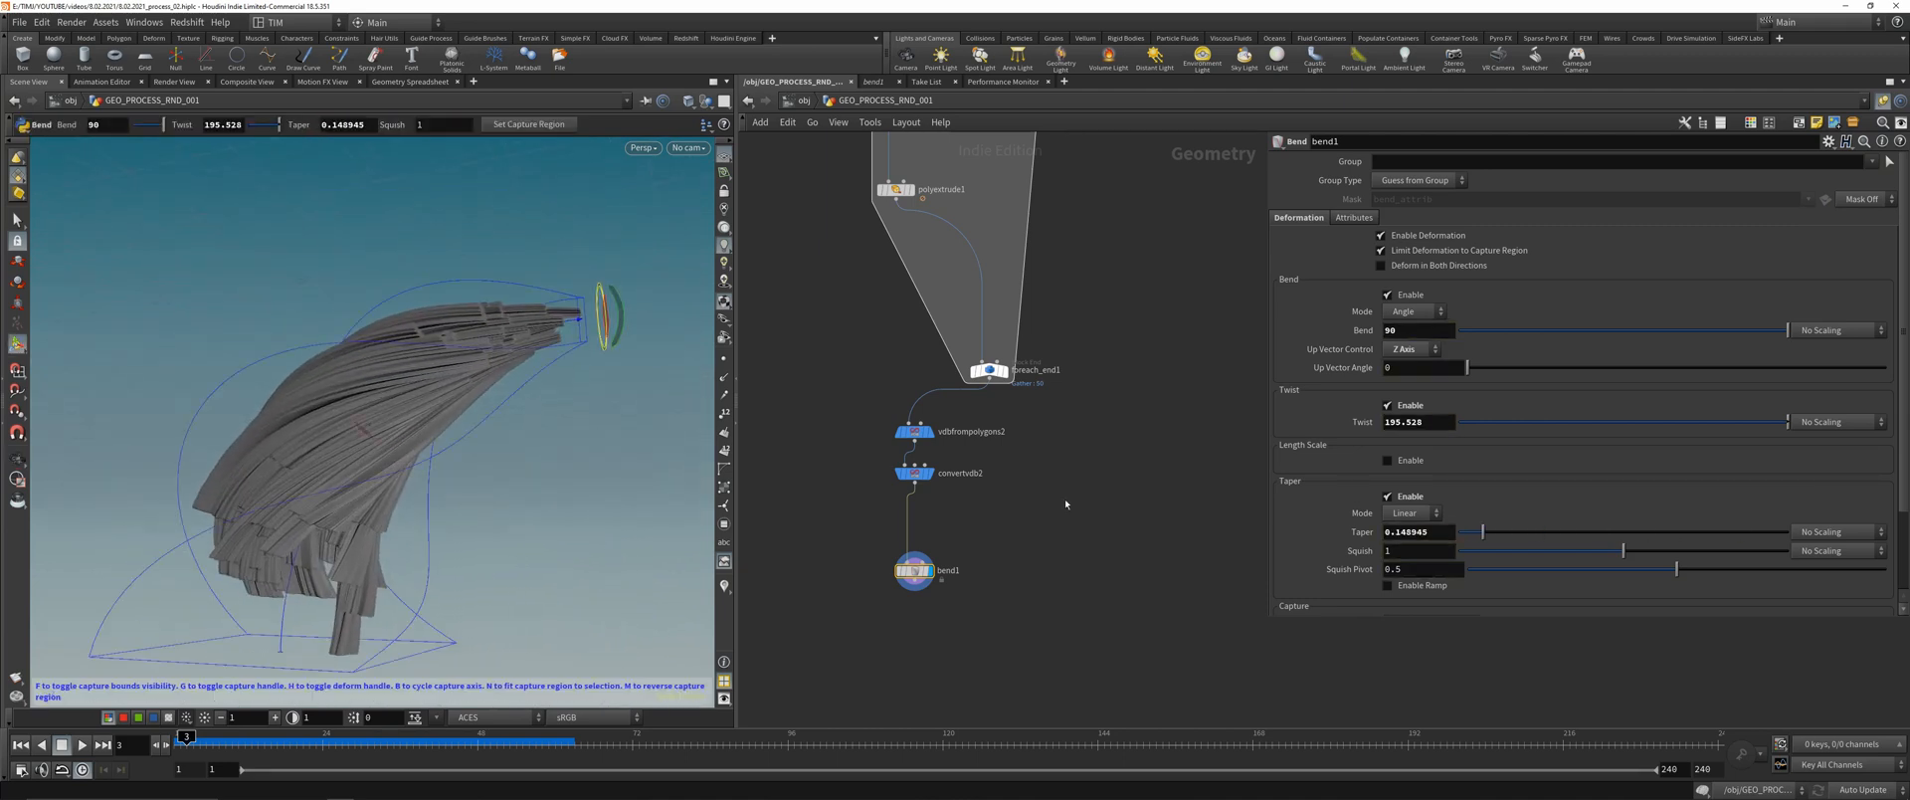
- On scatter1, change the Global Seed to about 2.06 and set Force Total Count to 150
{"action": "middle_click_drag", "start_coordinate": [1067, 199], "coordinate": [1094, 457]}
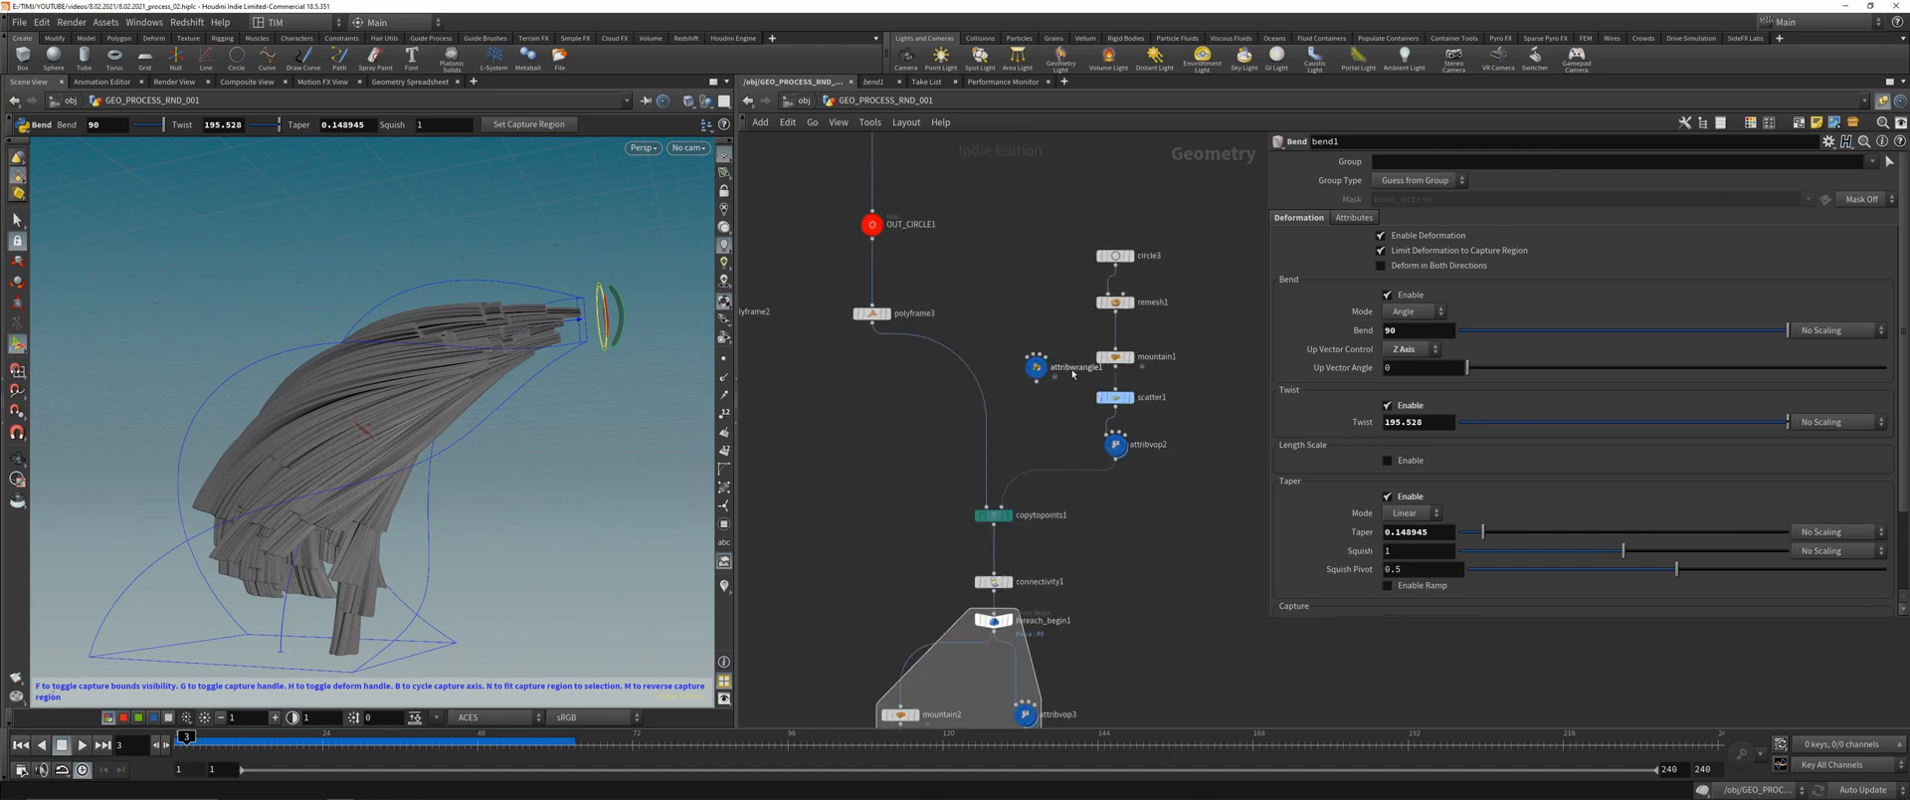
{"action": "left_click_drag", "start_coordinate": [1073, 374], "coordinate": [1023, 301]}
{"action": "left_click", "coordinate": [1115, 398]}
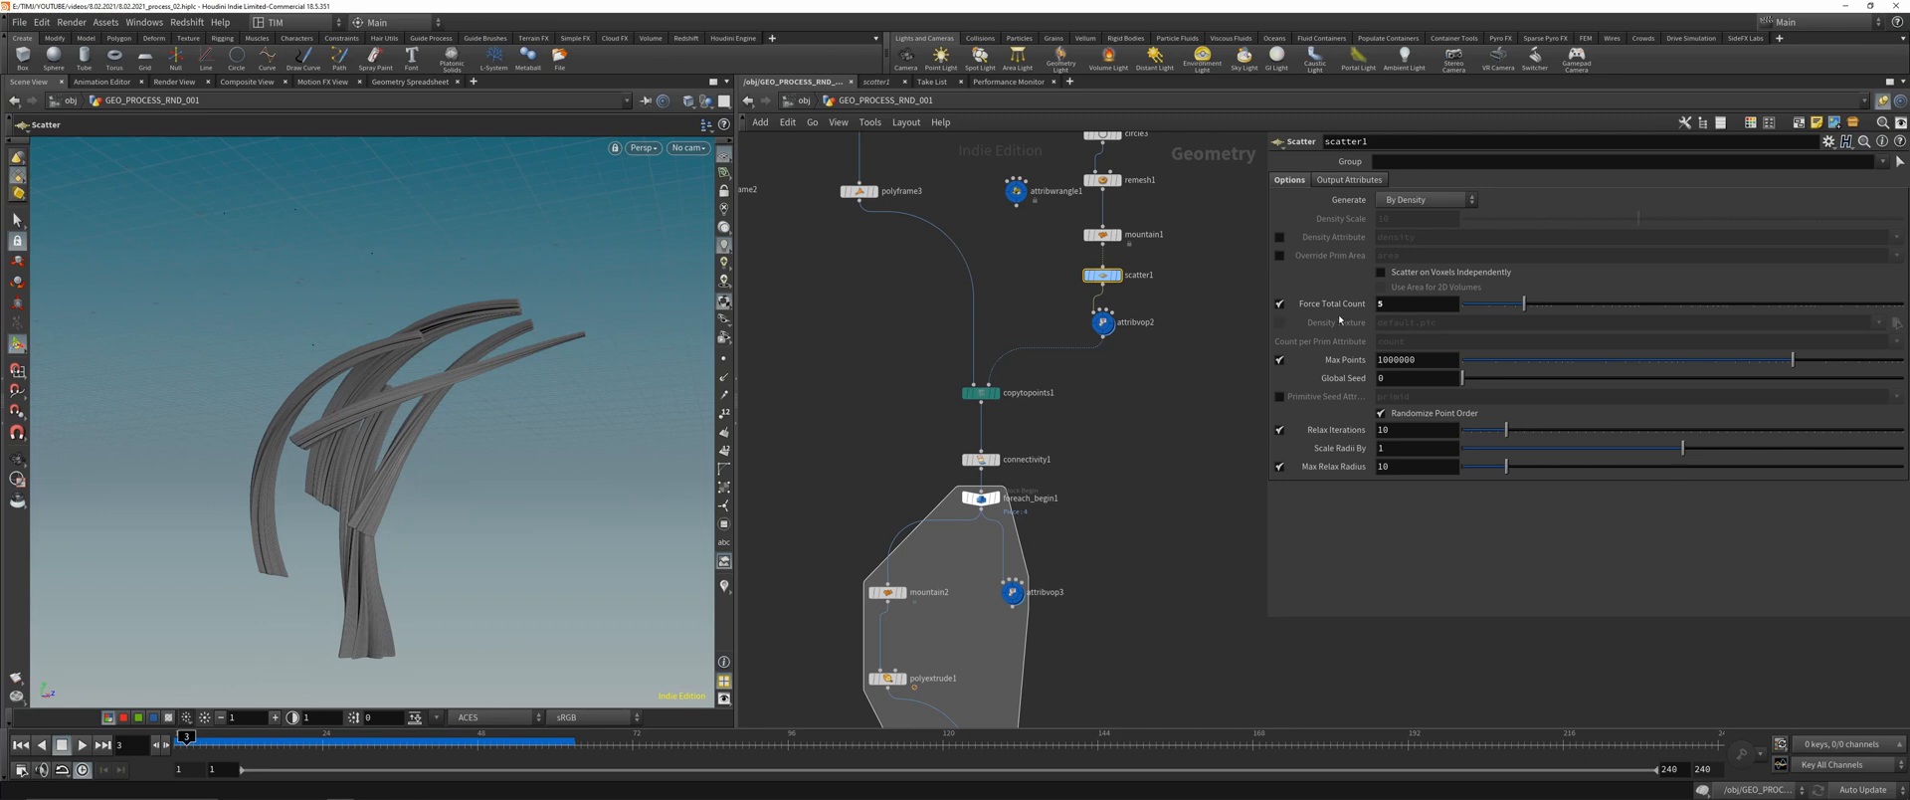
{"action": "left_click", "coordinate": [21, 460]}
{"action": "left_click_drag", "start_coordinate": [466, 427], "coordinate": [403, 430]}
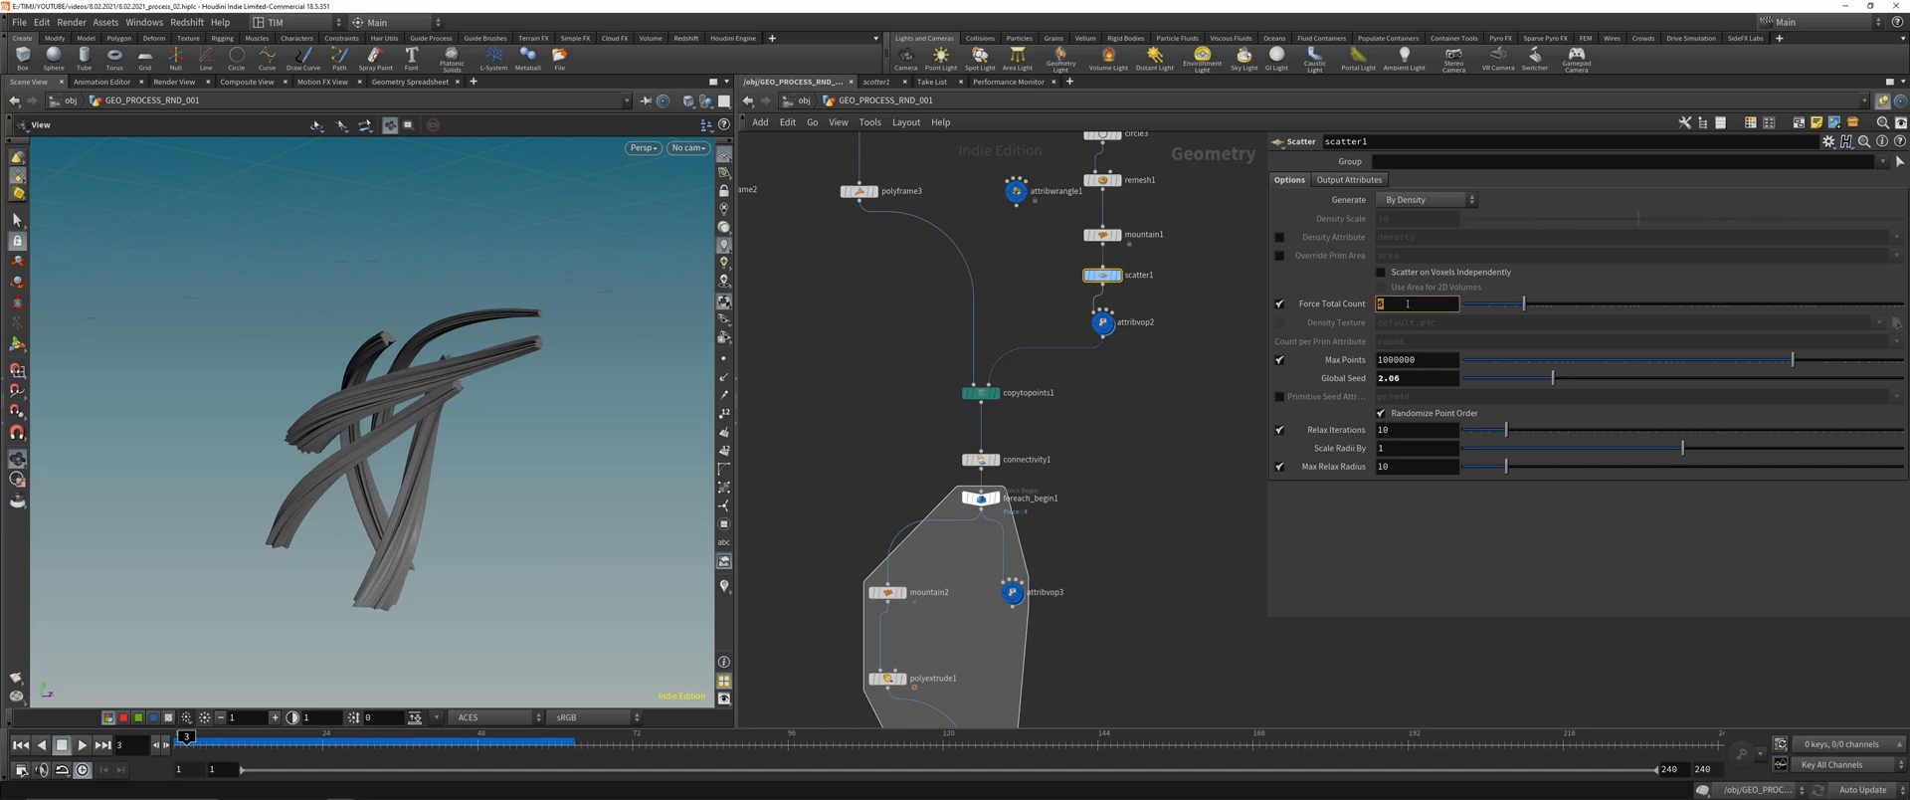
{"action": "key", "text": "Return"}
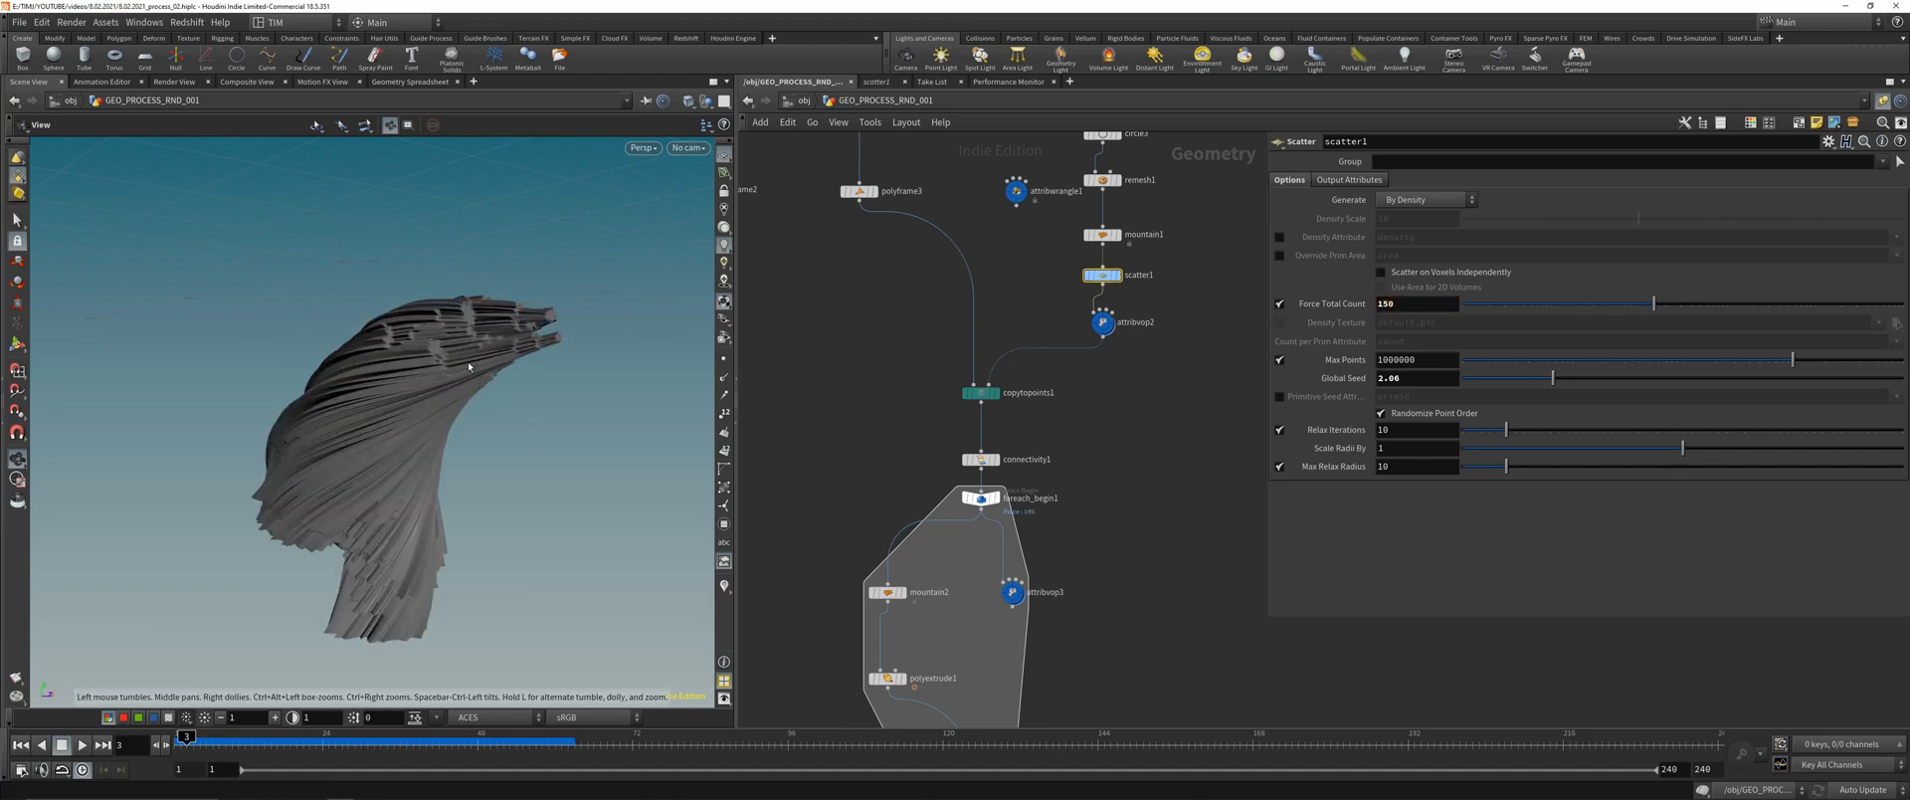
{"action": "left_click_drag", "start_coordinate": [471, 367], "coordinate": [610, 392]}
- Try a Height of 50 on mountain1 and return it to 5
{"action": "middle_click_drag", "start_coordinate": [1050, 247], "coordinate": [1023, 295]}
{"action": "left_click", "coordinate": [1076, 283]}
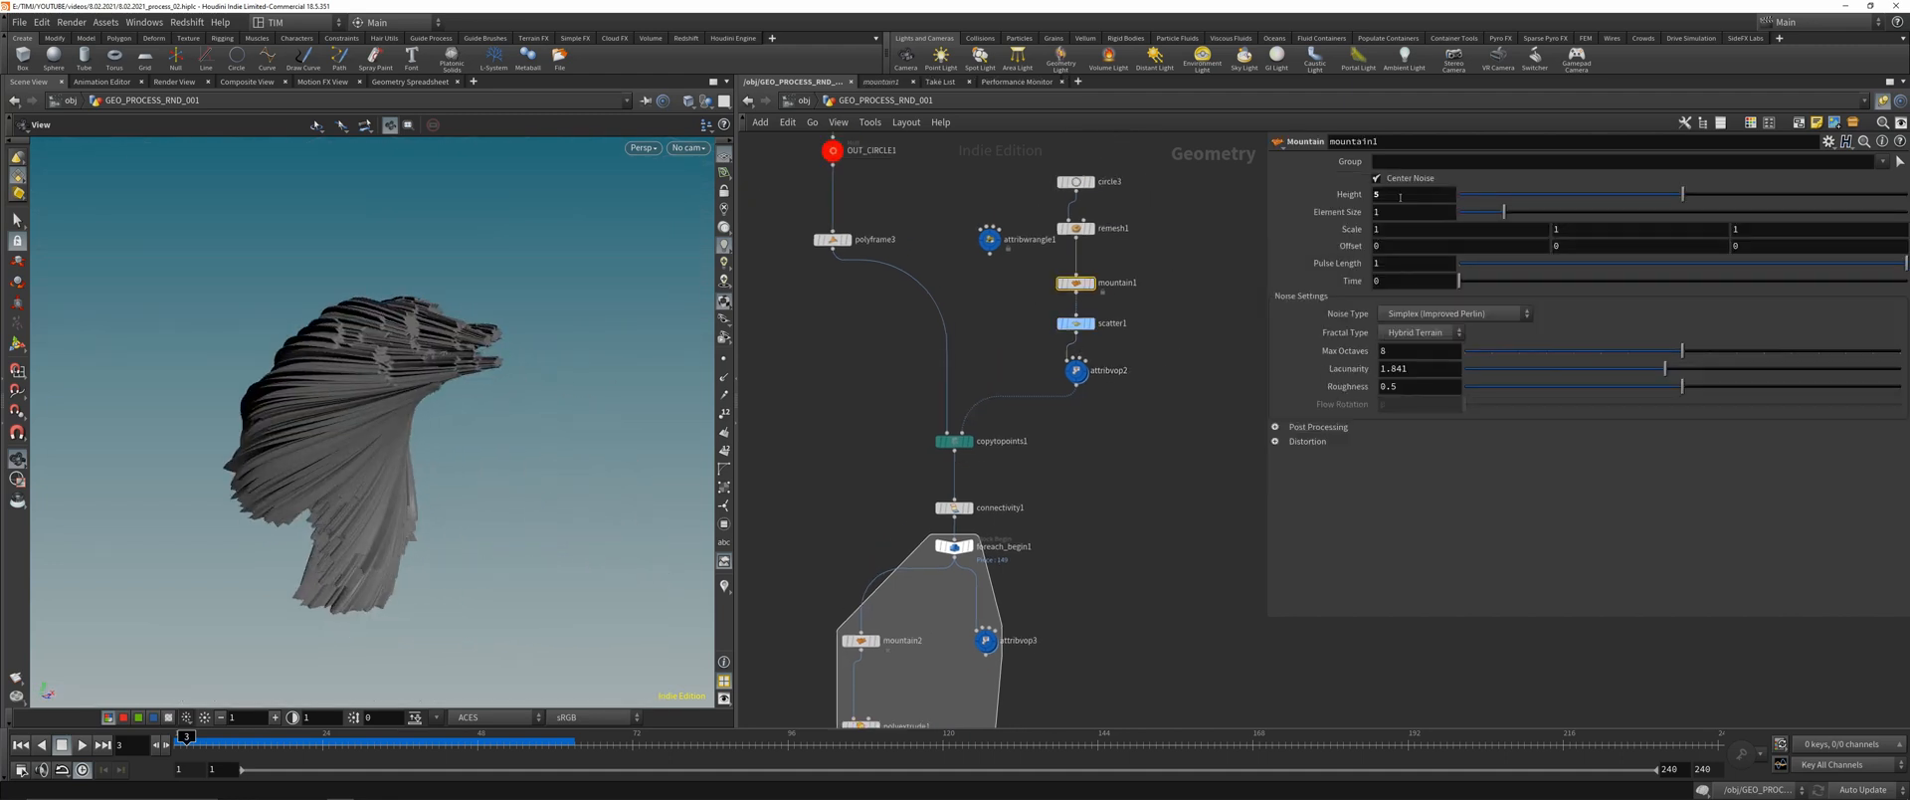
{"action": "type", "text": "50"}
{"action": "key", "text": "Return"}
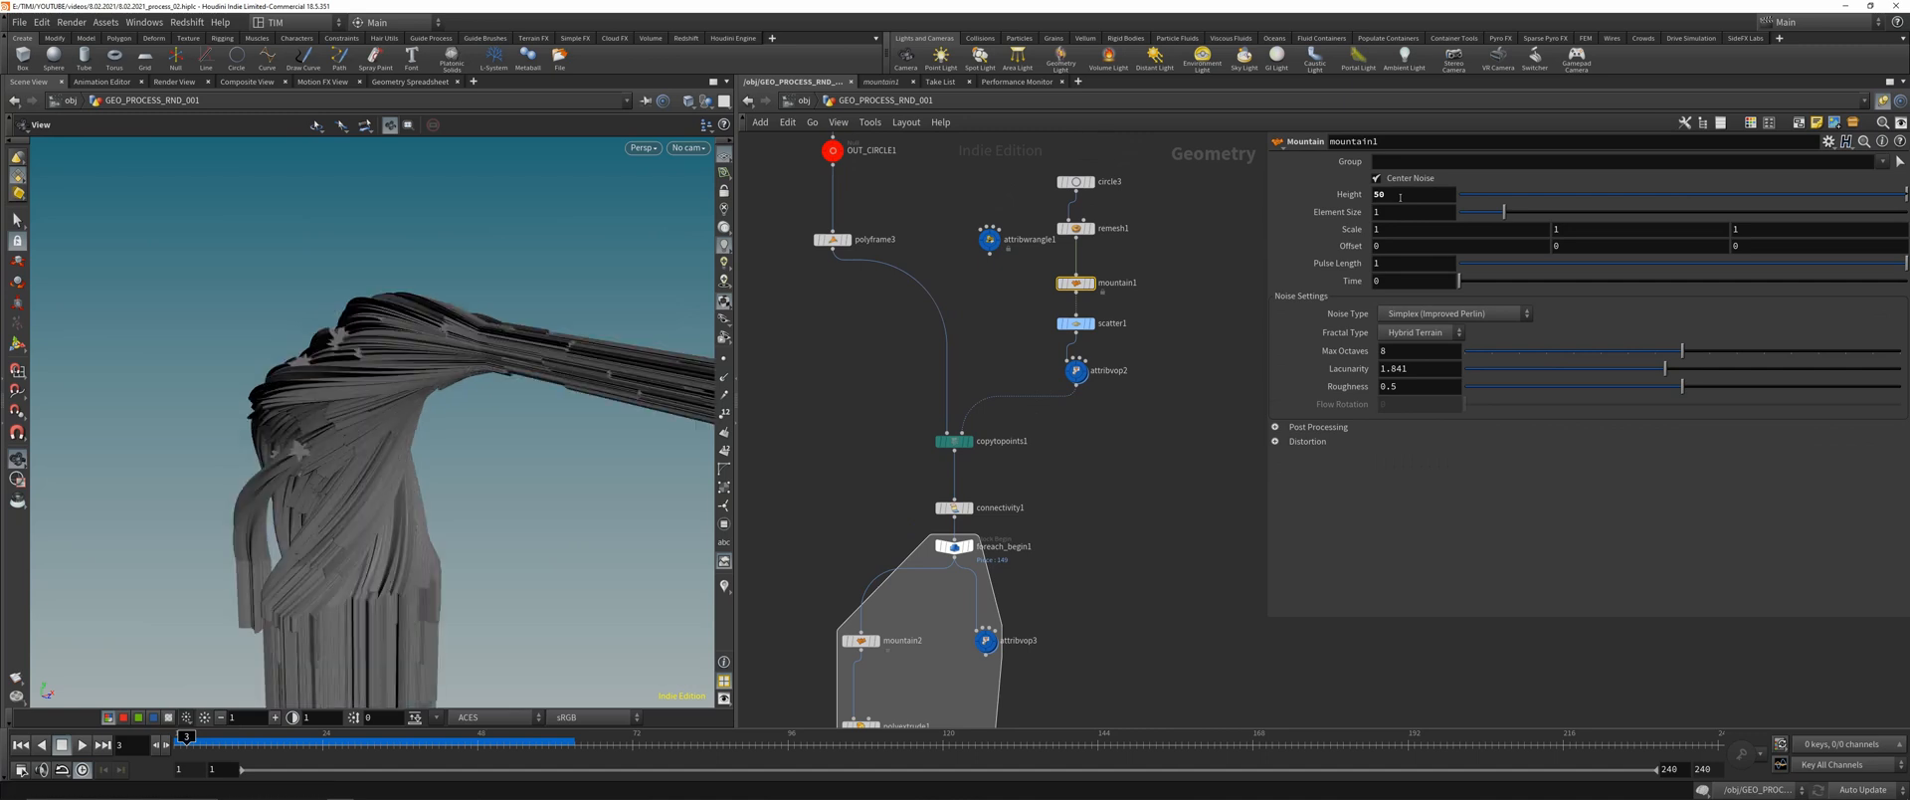
{"action": "left_click_drag", "start_coordinate": [440, 513], "coordinate": [478, 358]}
{"action": "key", "text": "BackSpace"}
{"action": "key", "text": "Return"}
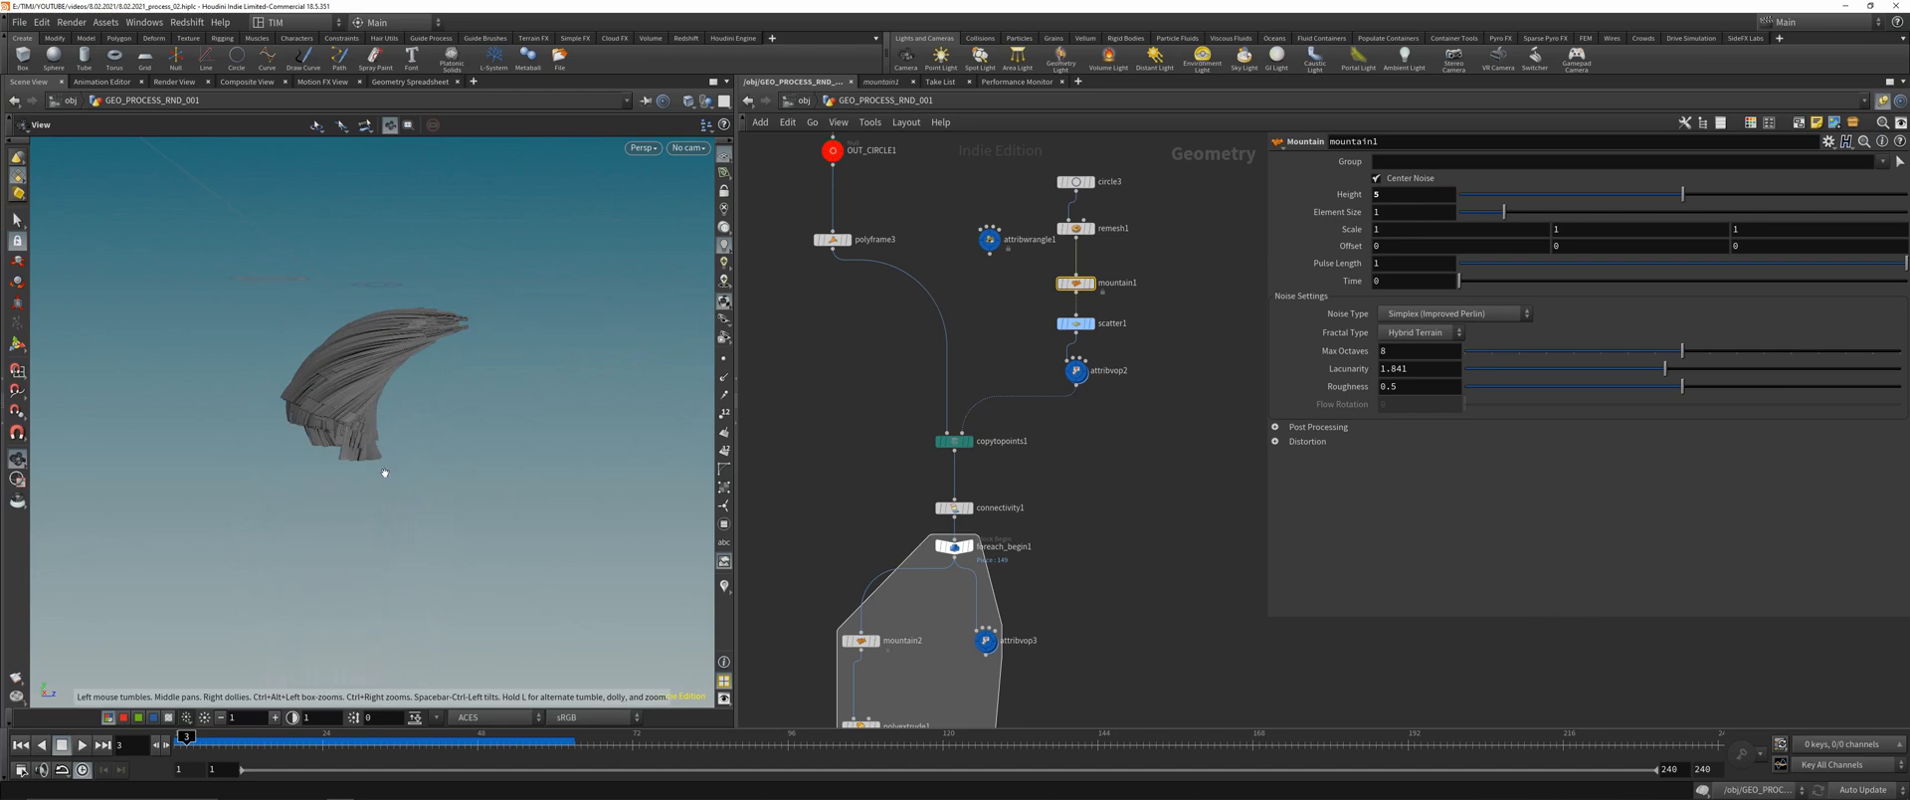
- Examine the twisted column mesh and trace the node network from bend1 back up to circle3
{"action": "middle_click_drag", "start_coordinate": [943, 528], "coordinate": [999, 268]}
{"action": "middle_click_drag", "start_coordinate": [928, 693], "coordinate": [927, 512]}
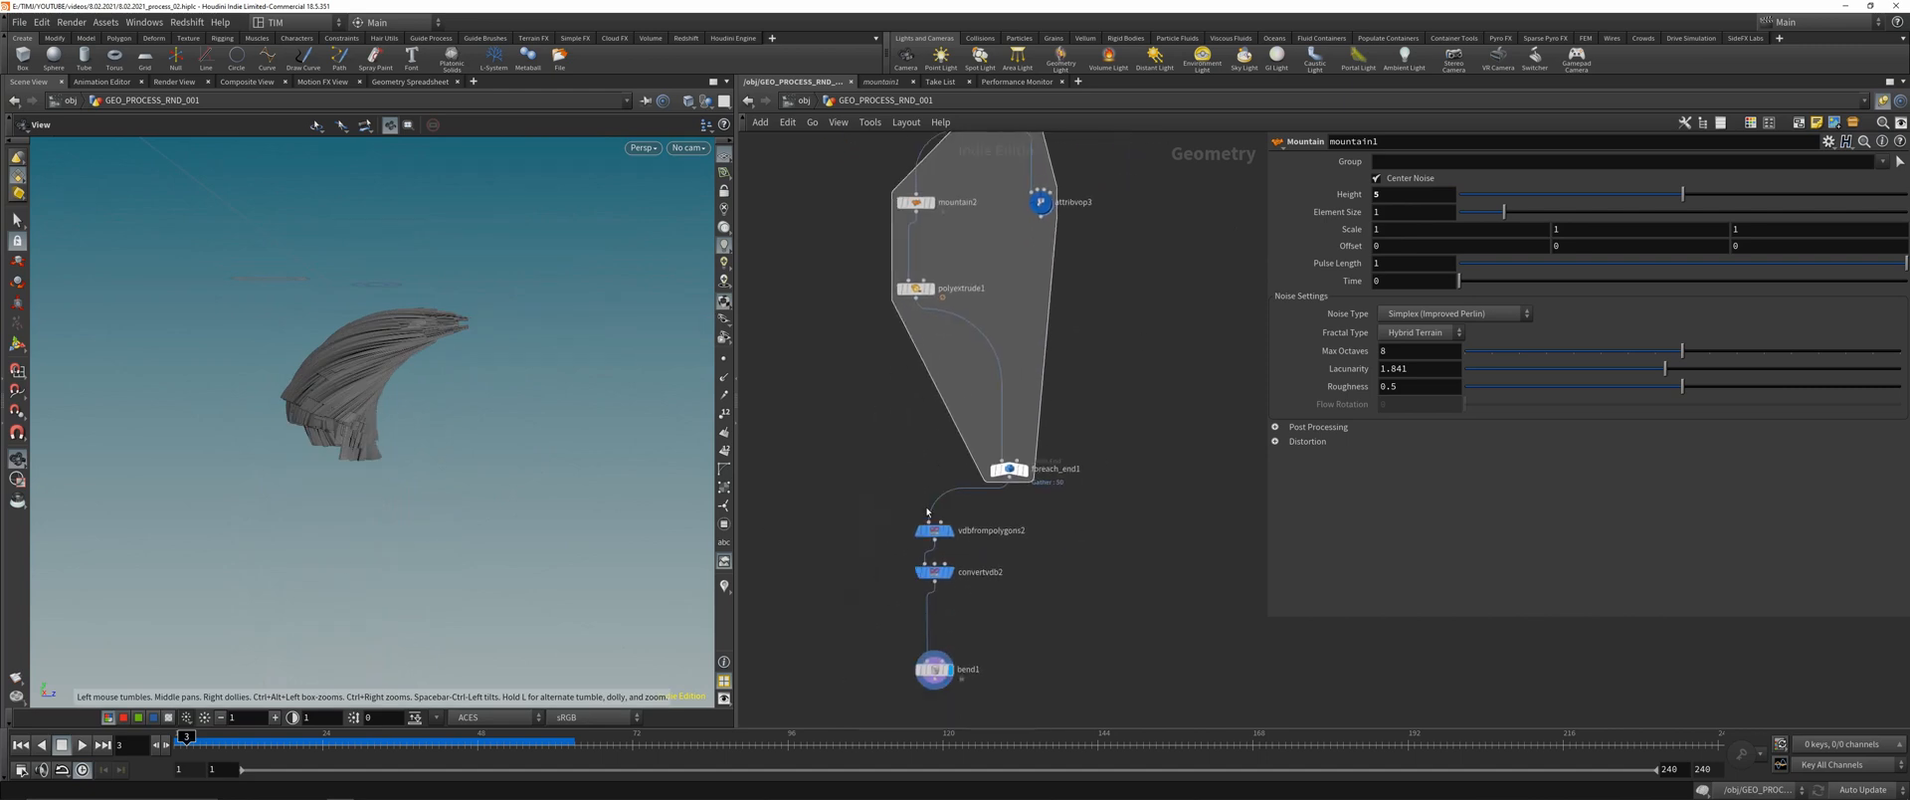
{"action": "scroll", "coordinate": [478, 381], "scroll_direction": "up", "scroll_amount": 5}
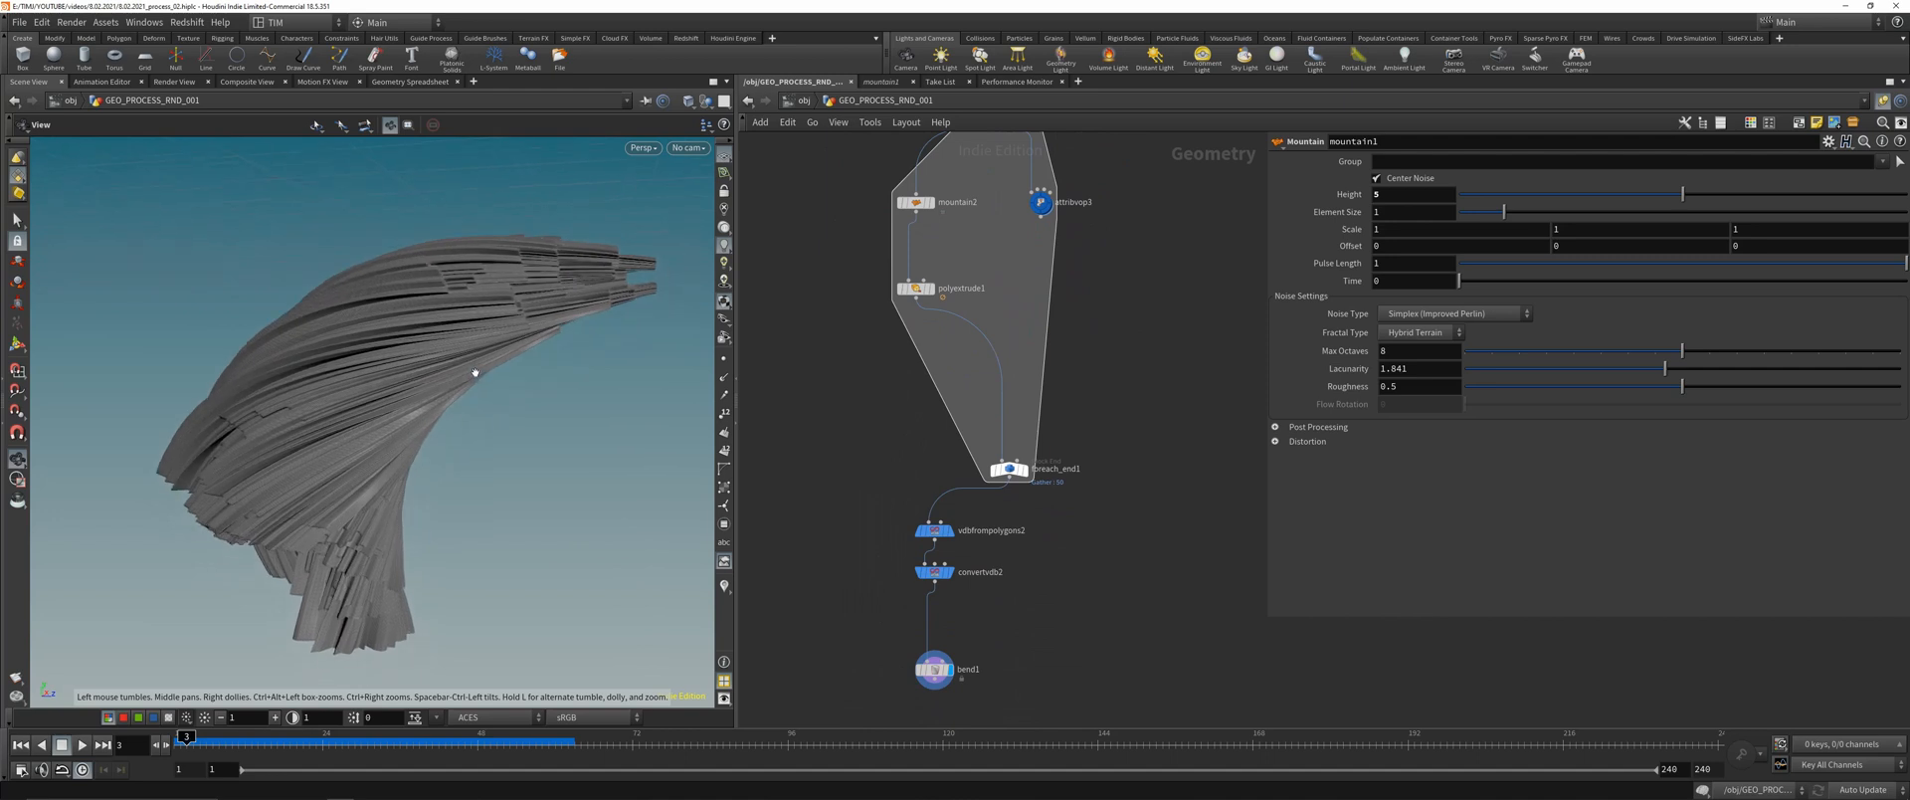
{"action": "left_click_drag", "start_coordinate": [487, 376], "coordinate": [562, 369]}
{"action": "middle_click_drag", "start_coordinate": [974, 320], "coordinate": [1002, 508]}
{"action": "middle_click_drag", "start_coordinate": [1009, 253], "coordinate": [1005, 425]}
{"action": "middle_click_drag", "start_coordinate": [1069, 168], "coordinate": [1053, 273]}
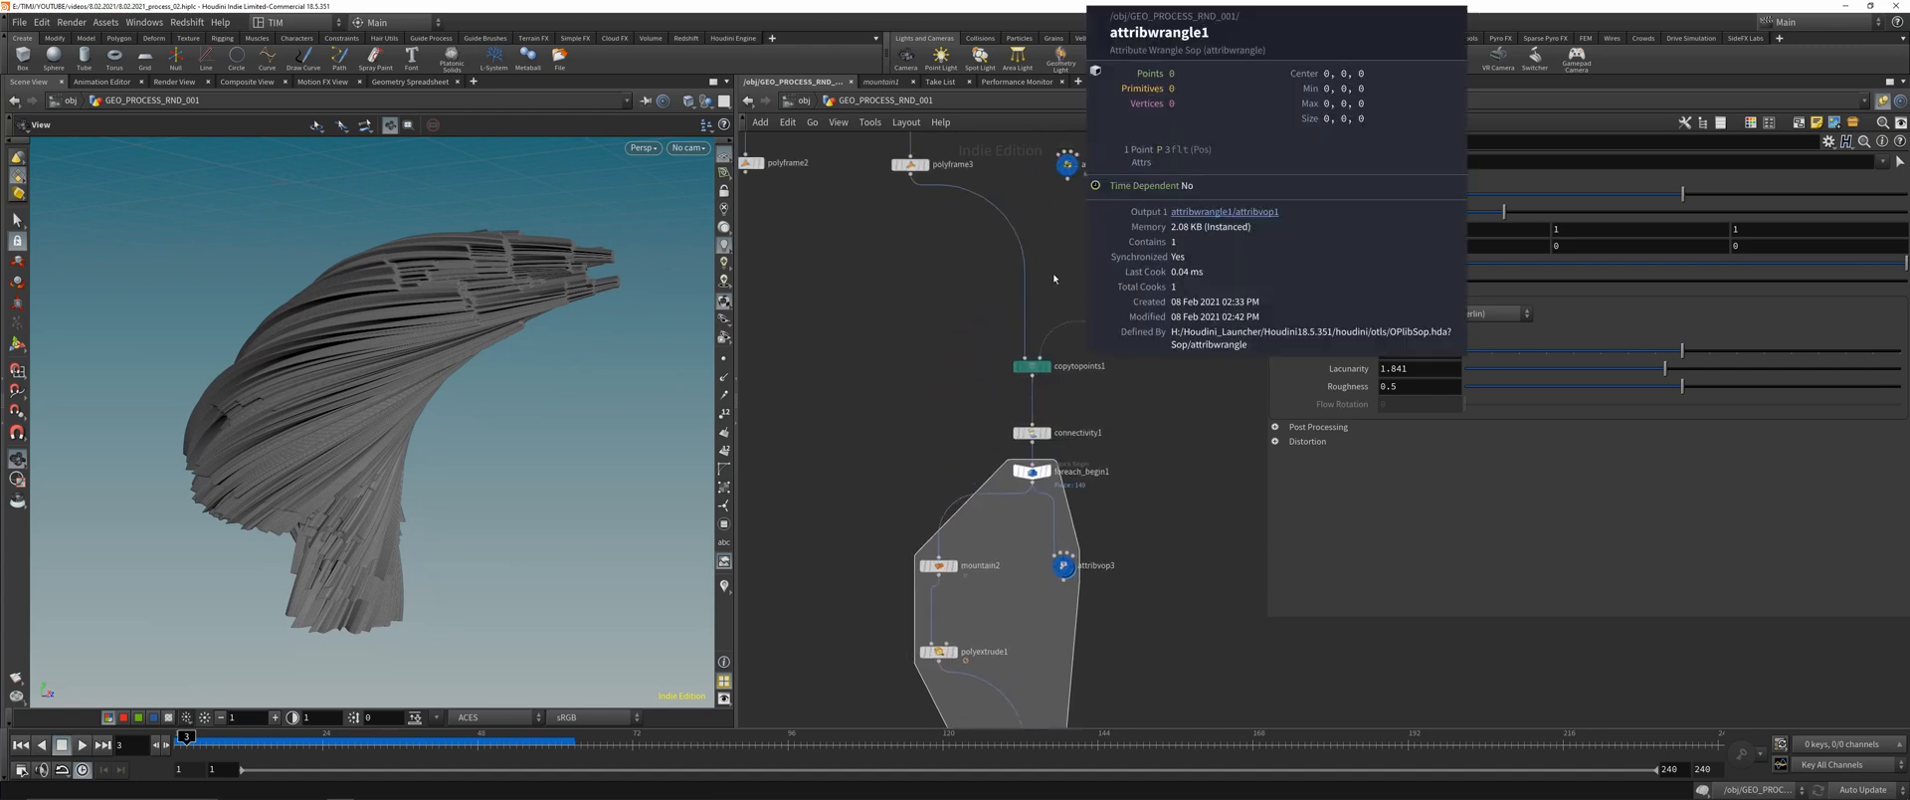
{"action": "middle_click_drag", "start_coordinate": [1057, 195], "coordinate": [1014, 336]}
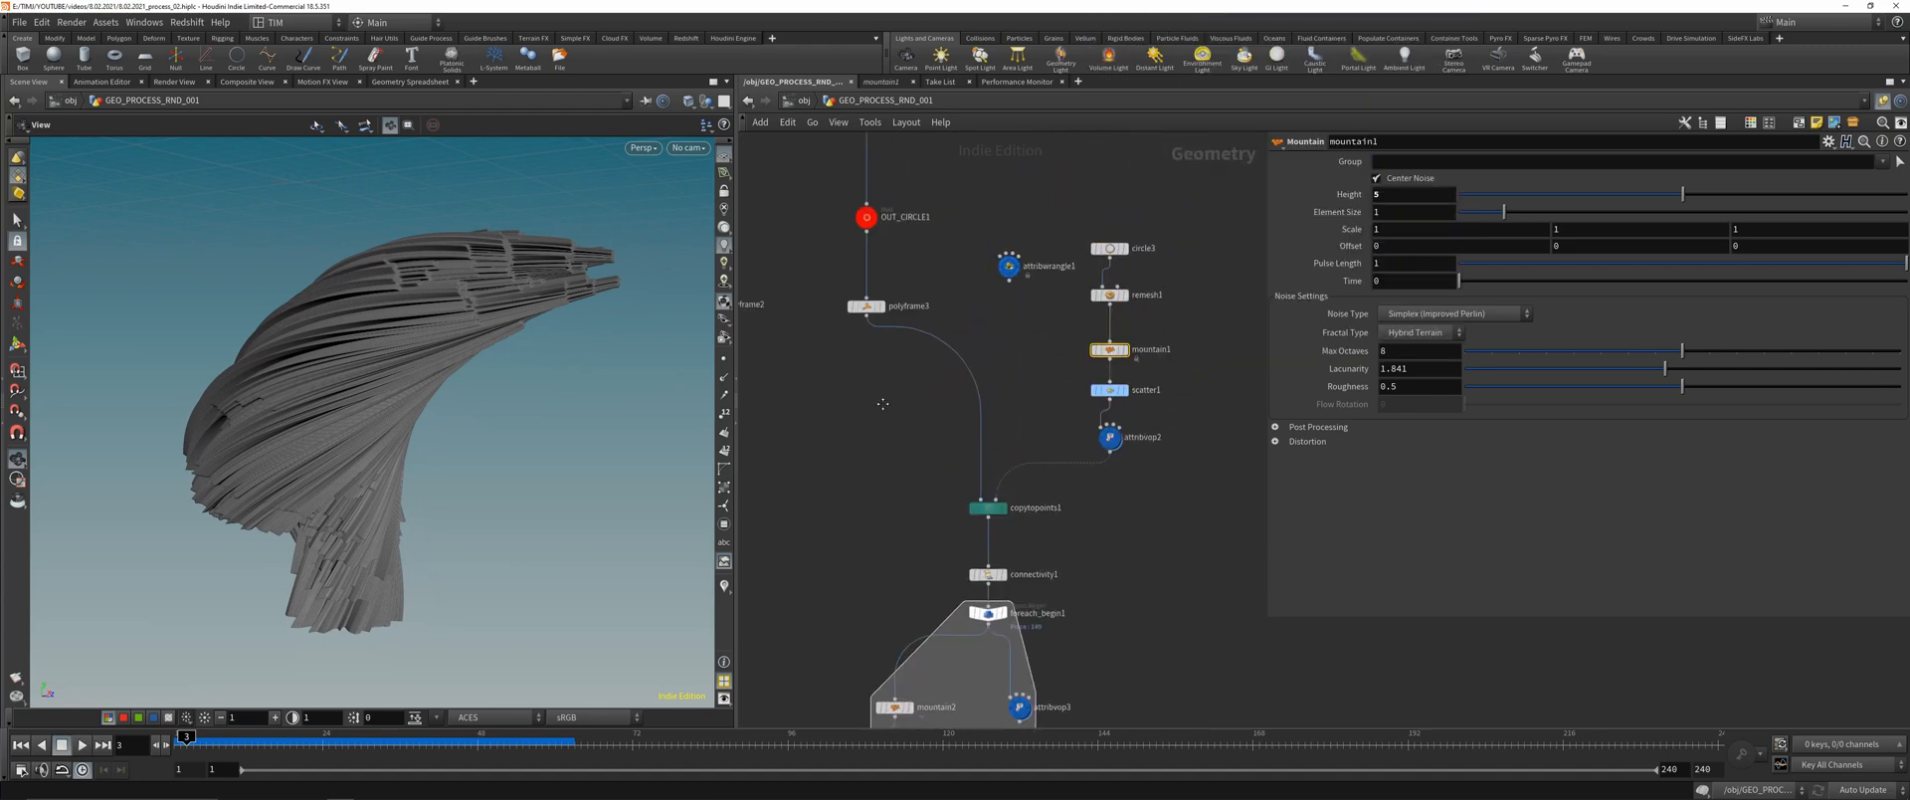
- Set the Y Offset of mountain2 inside the for-each loop to 150
{"action": "middle_click_drag", "start_coordinate": [881, 716], "coordinate": [928, 477]}
{"action": "left_click", "coordinate": [975, 482]}
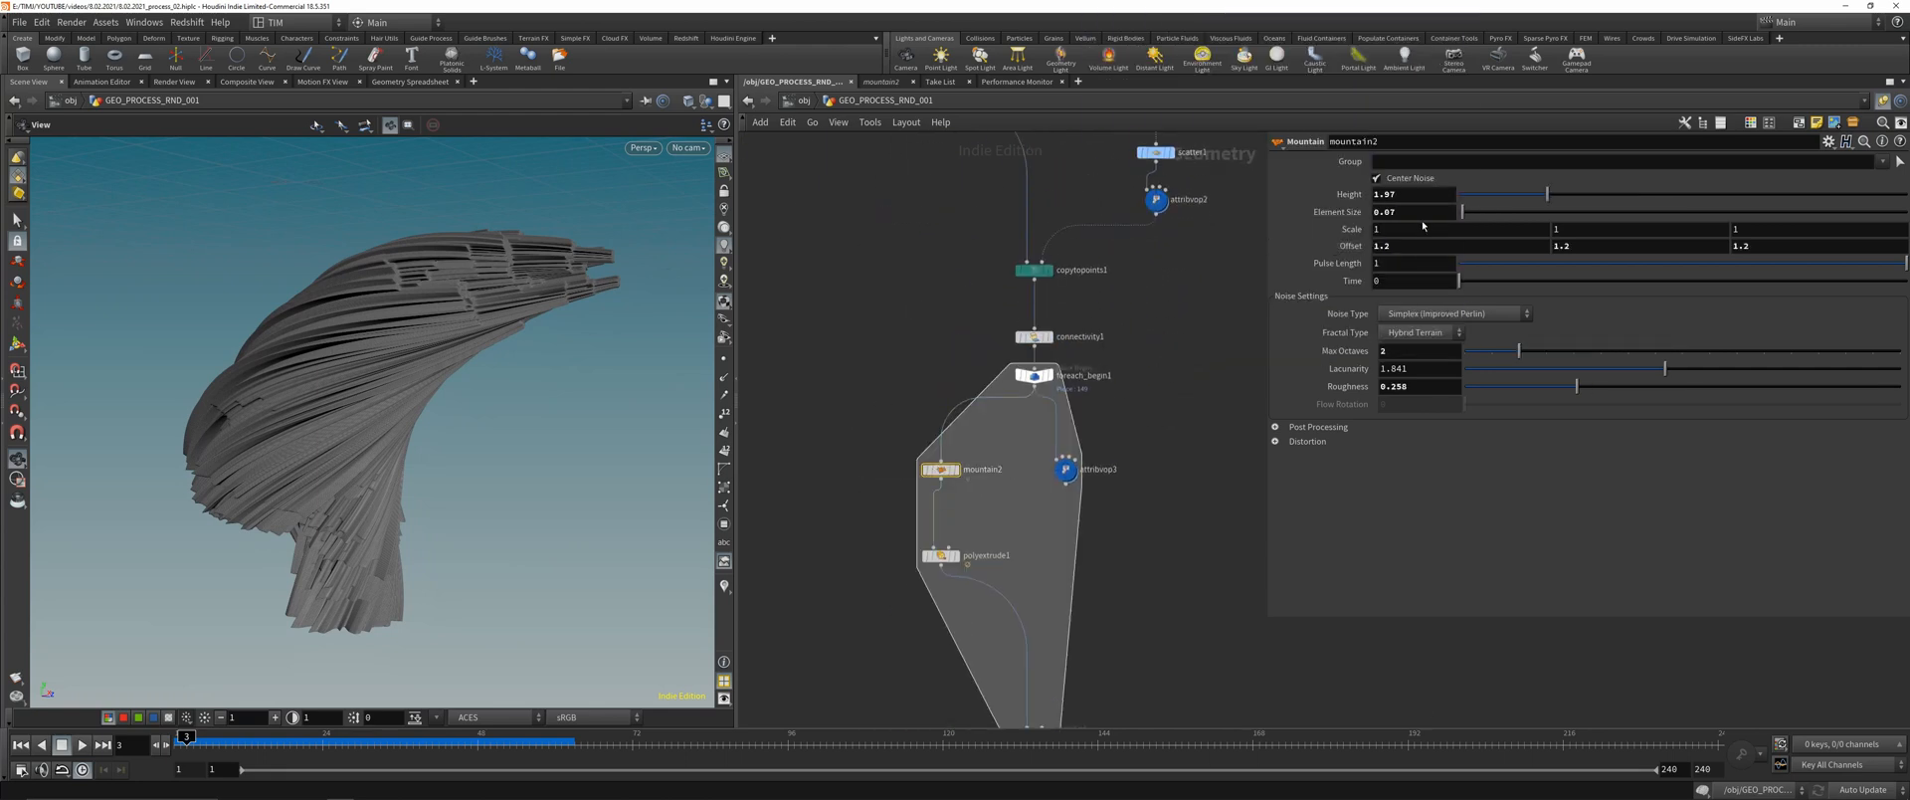
{"action": "left_click", "coordinate": [1592, 245]}
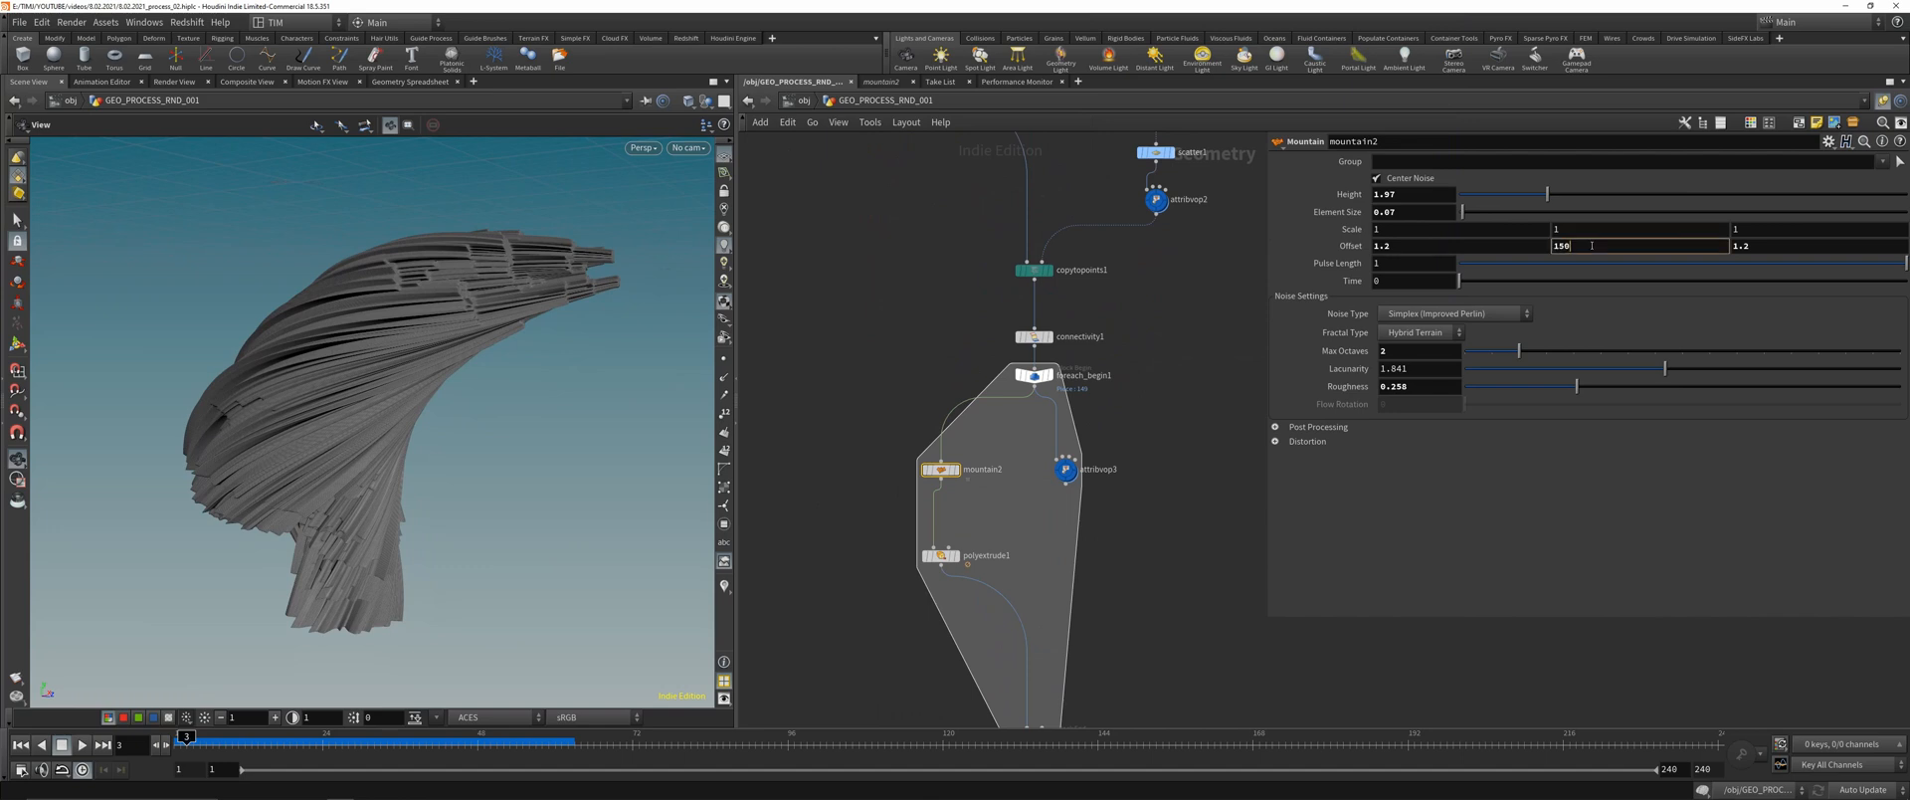
{"action": "type", "text": "150"}
{"action": "key", "text": "Return"}
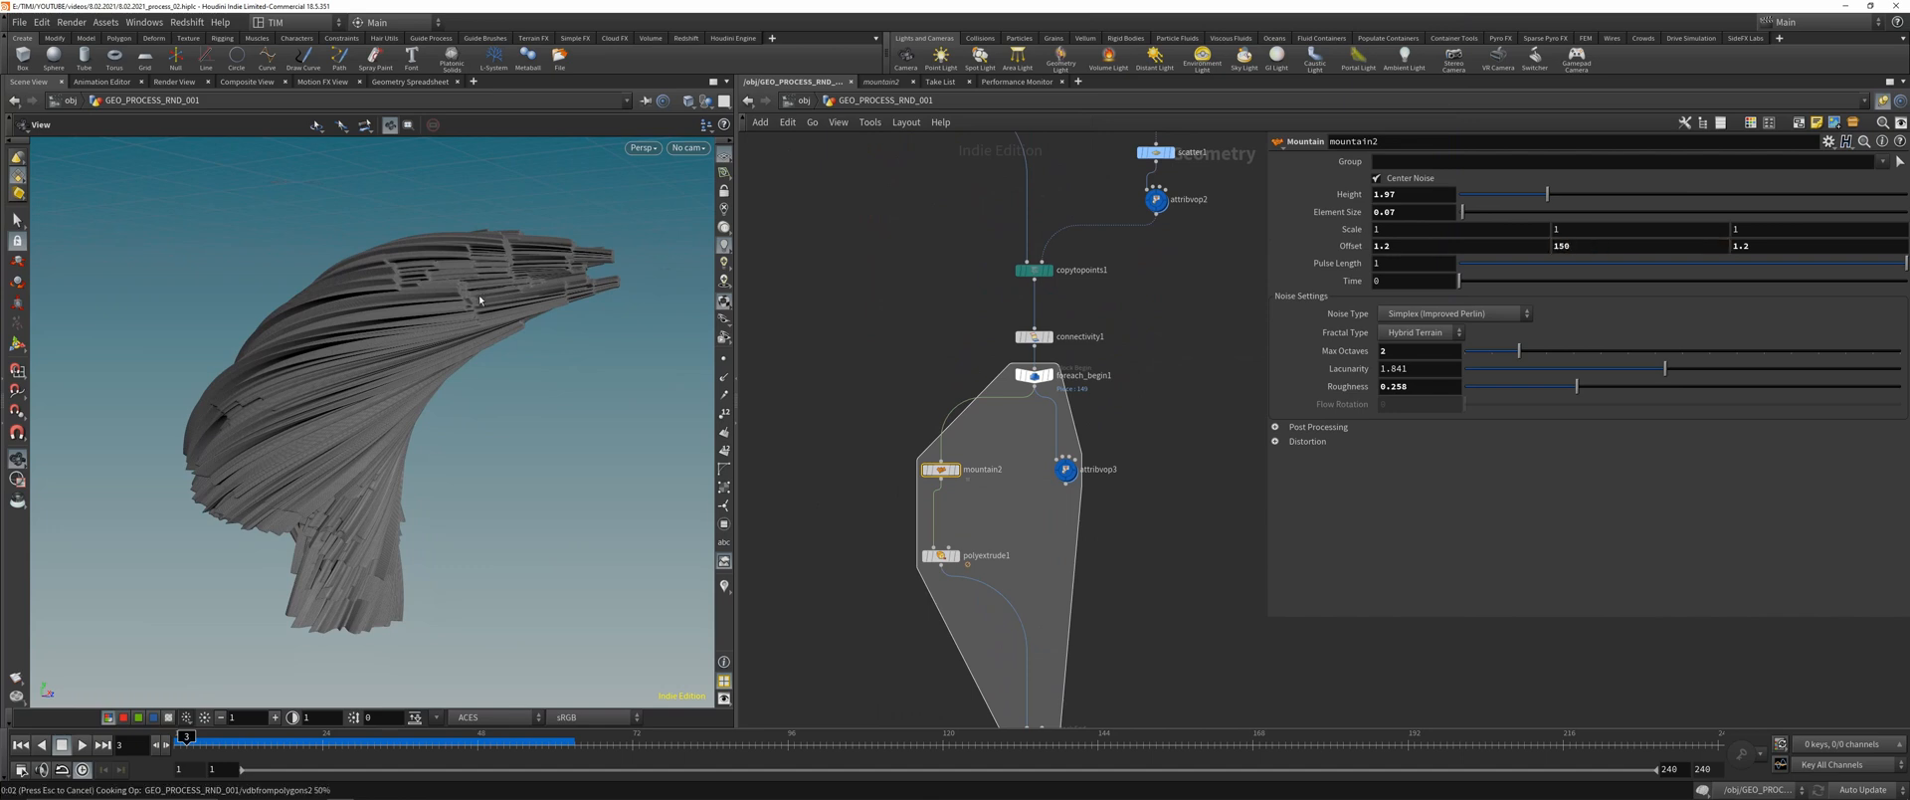
{"action": "left_click_drag", "start_coordinate": [480, 294], "coordinate": [516, 379]}
{"action": "scroll", "coordinate": [1099, 459], "scroll_direction": "down", "scroll_amount": 3}
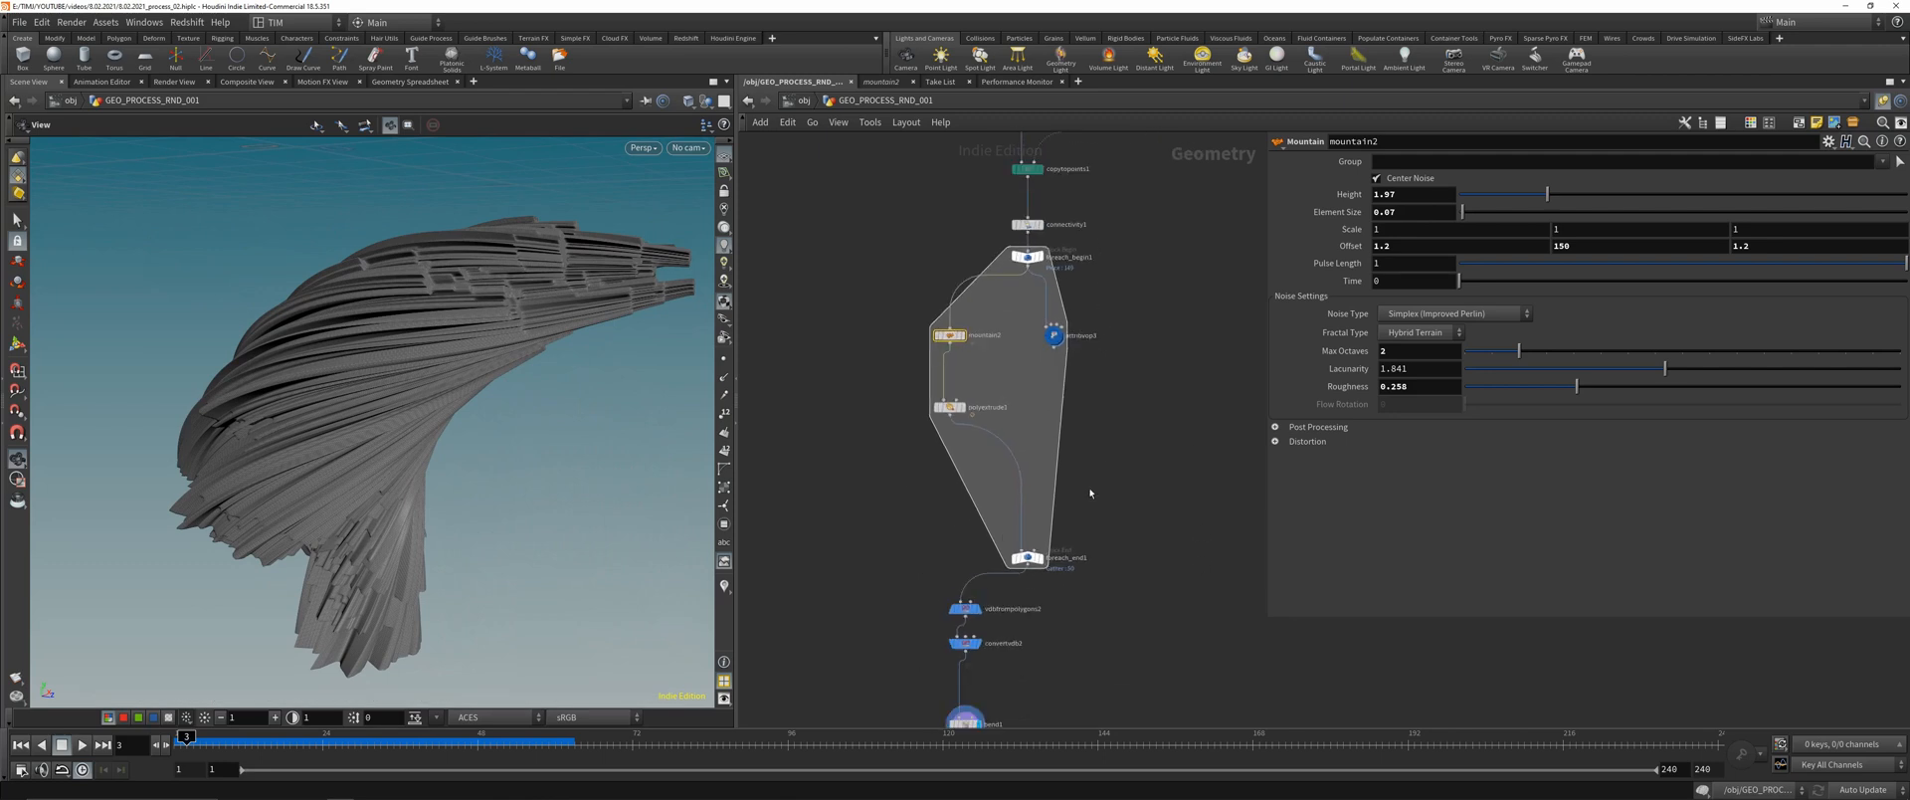
{"action": "middle_click_drag", "start_coordinate": [1091, 491], "coordinate": [1062, 491]}
{"action": "left_click_drag", "start_coordinate": [572, 408], "coordinate": [525, 361]}
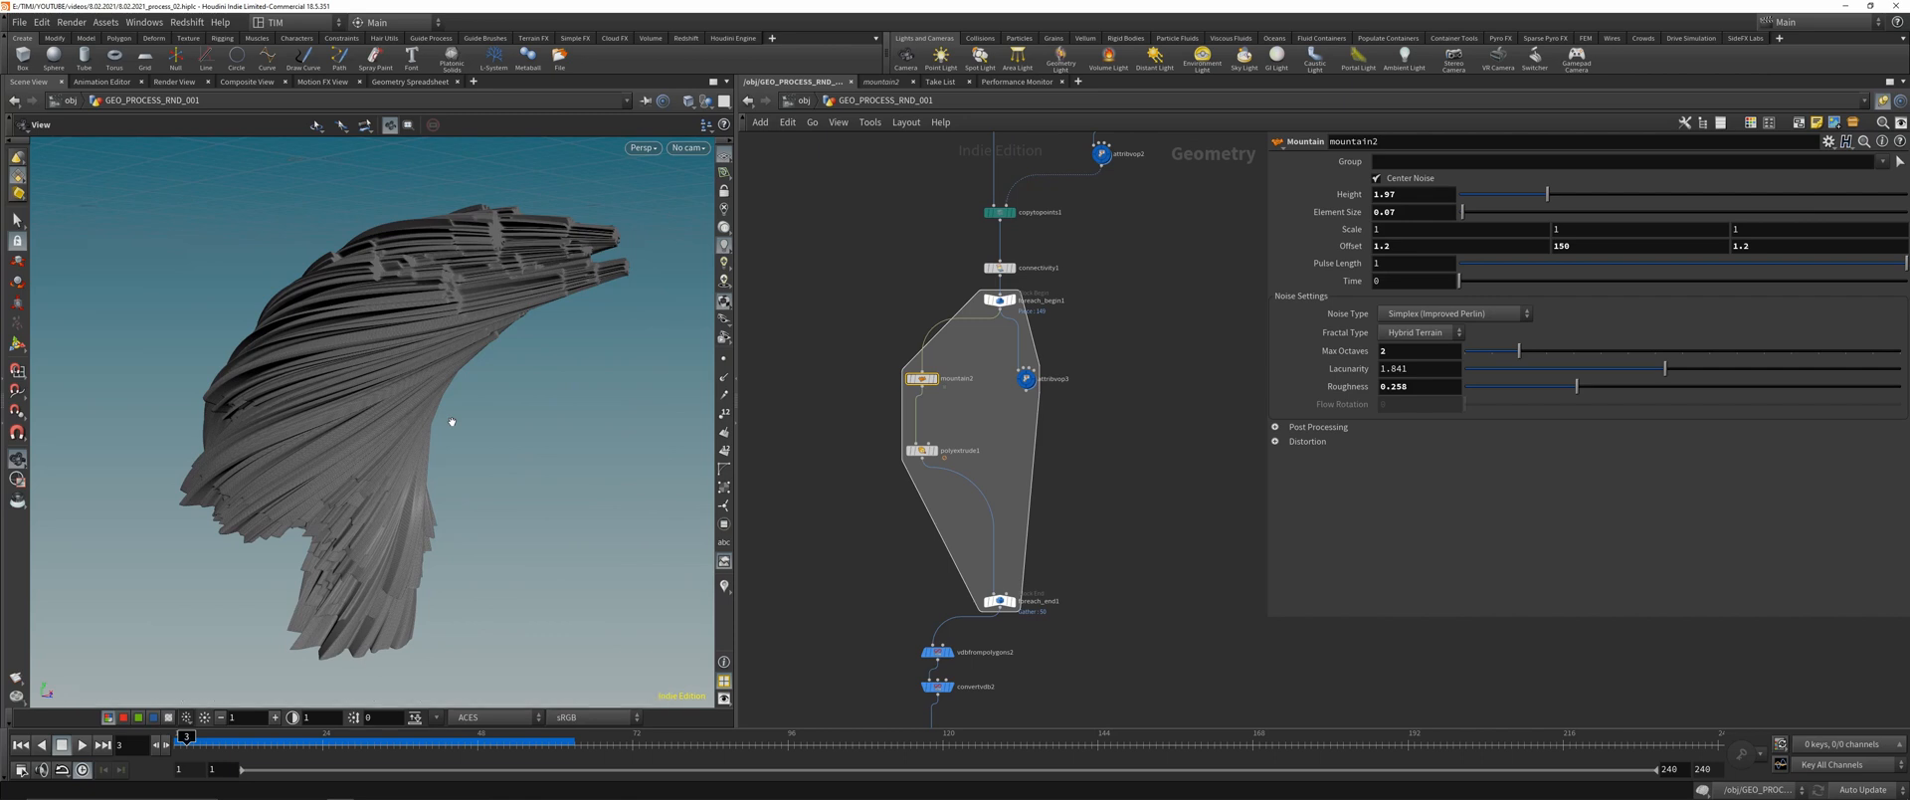
- Display convertvdb2 and frame the undeformed columns in the perspective view for inspection
{"action": "left_click_drag", "start_coordinate": [444, 403], "coordinate": [597, 258]}
{"action": "scroll", "coordinate": [637, 244], "scroll_direction": "down", "scroll_amount": 5}
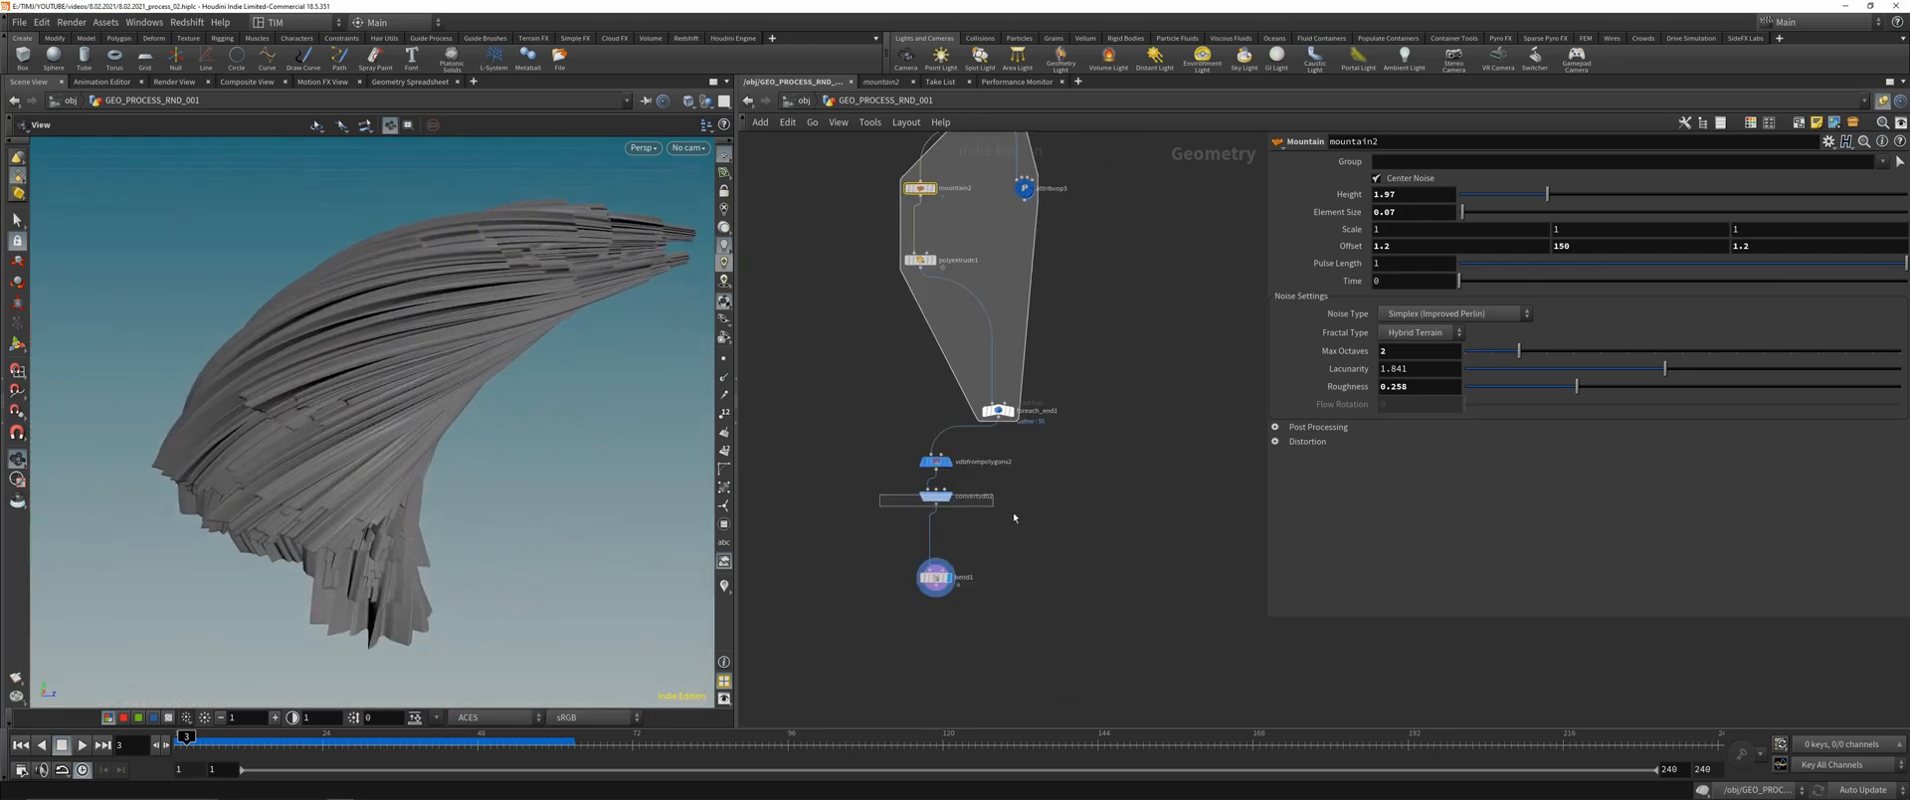
{"action": "left_click_drag", "start_coordinate": [1015, 518], "coordinate": [1021, 521]}
{"action": "key", "text": "shift+r"}
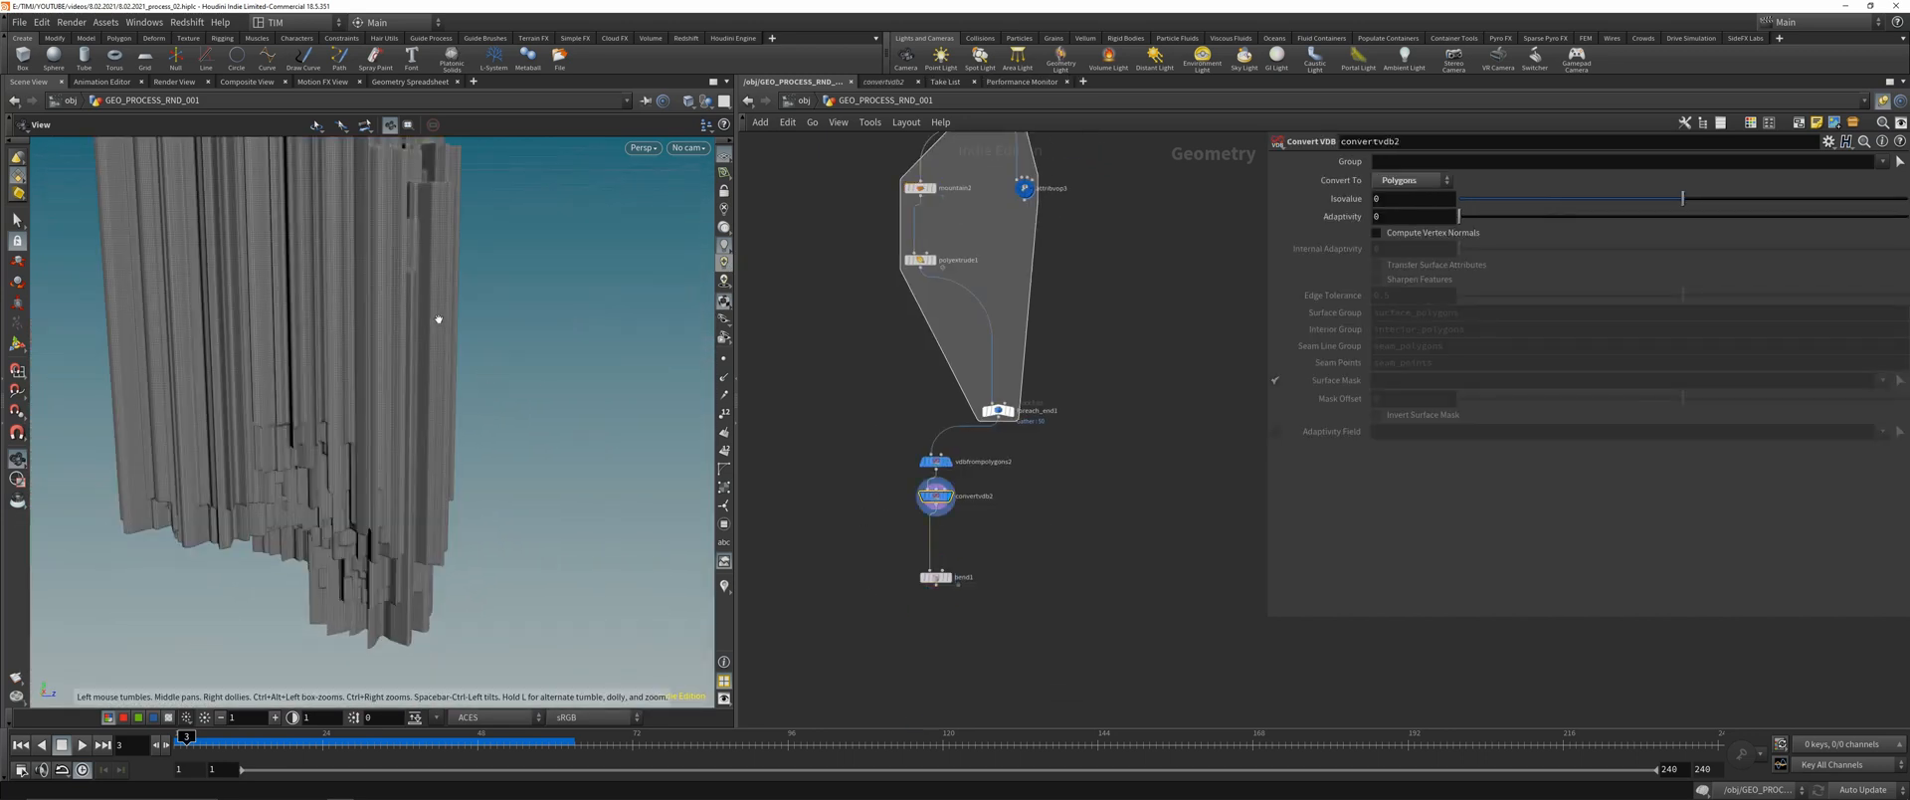
{"action": "key", "text": "g"}
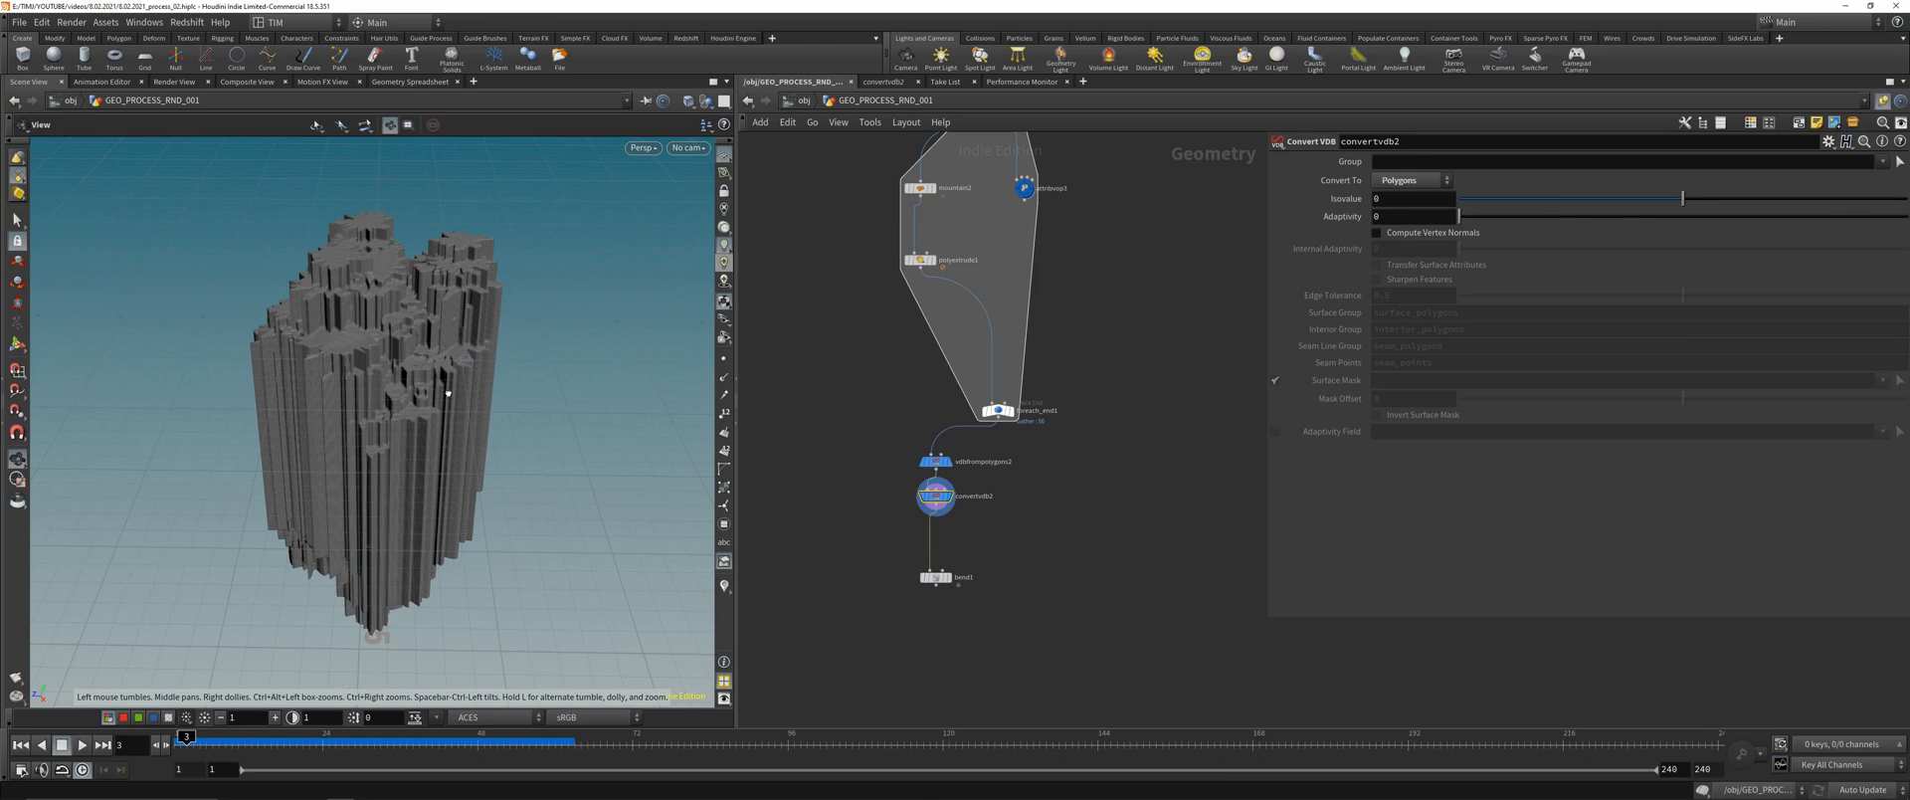
{"action": "mouse_move", "coordinate": [423, 329]}
{"action": "left_mouse_down"}
{"action": "mouse_move", "coordinate": [438, 409]}
{"action": "mouse_move", "coordinate": [416, 343]}
{"action": "left_mouse_up"}
{"action": "key", "text": "space+2"}
{"action": "key", "text": "space+1"}
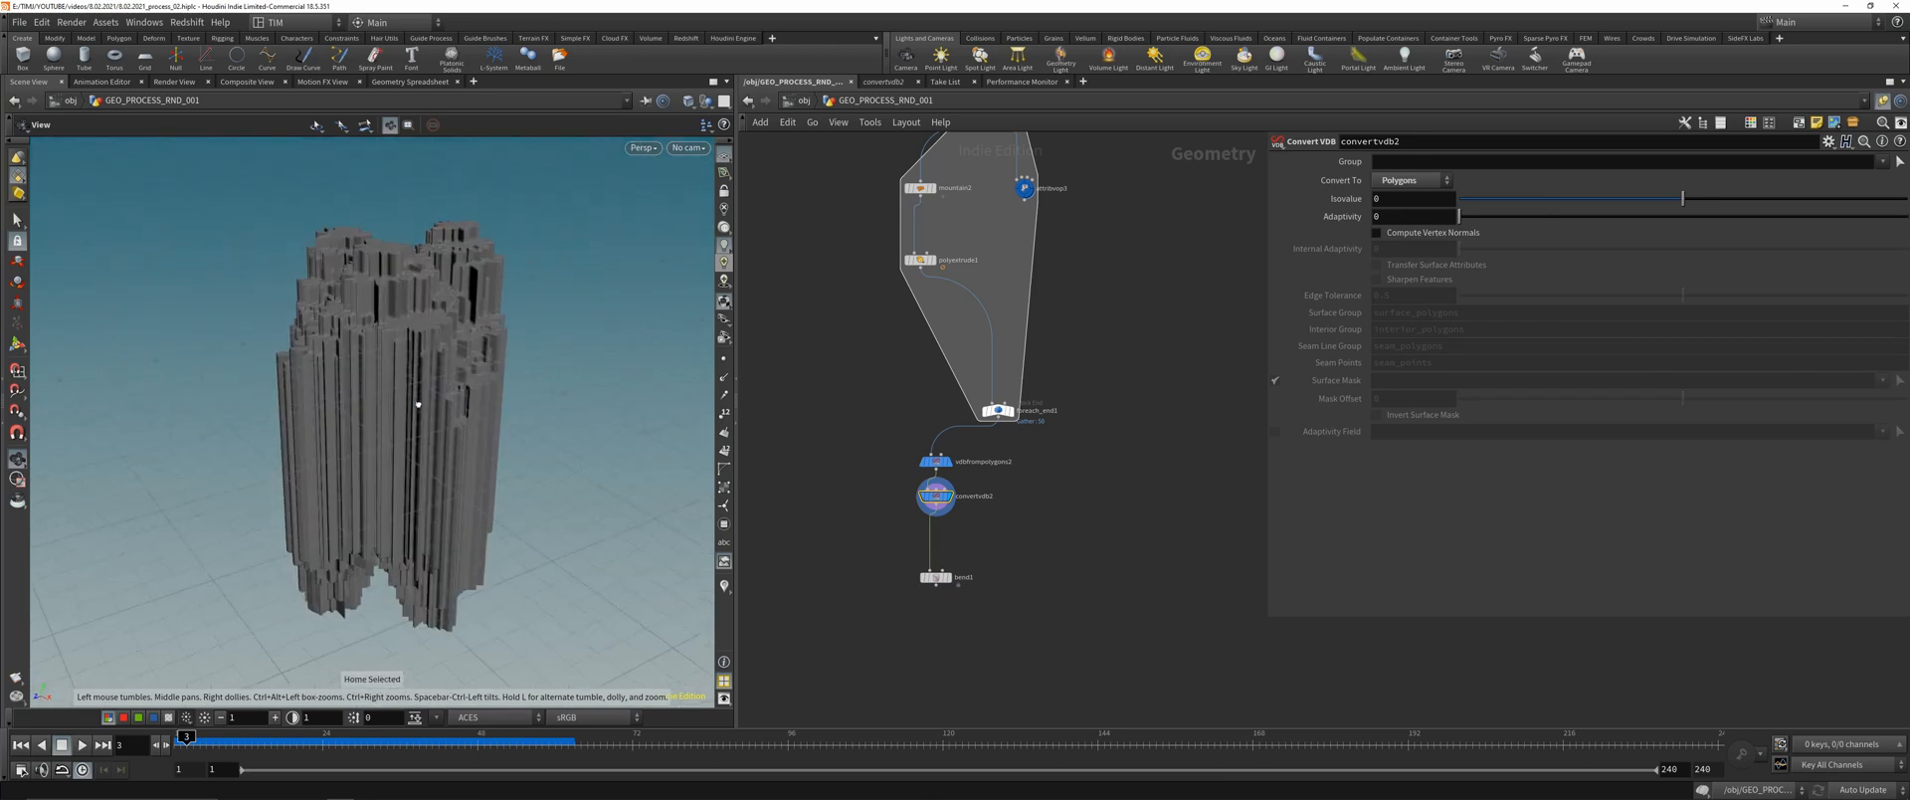
- Display bend1 again and view the deformed columns alongside the whole node network
{"action": "left_click_drag", "start_coordinate": [875, 622], "coordinate": [1079, 546]}
{"action": "key", "text": "r"}
{"action": "left_click_drag", "start_coordinate": [521, 438], "coordinate": [316, 414]}
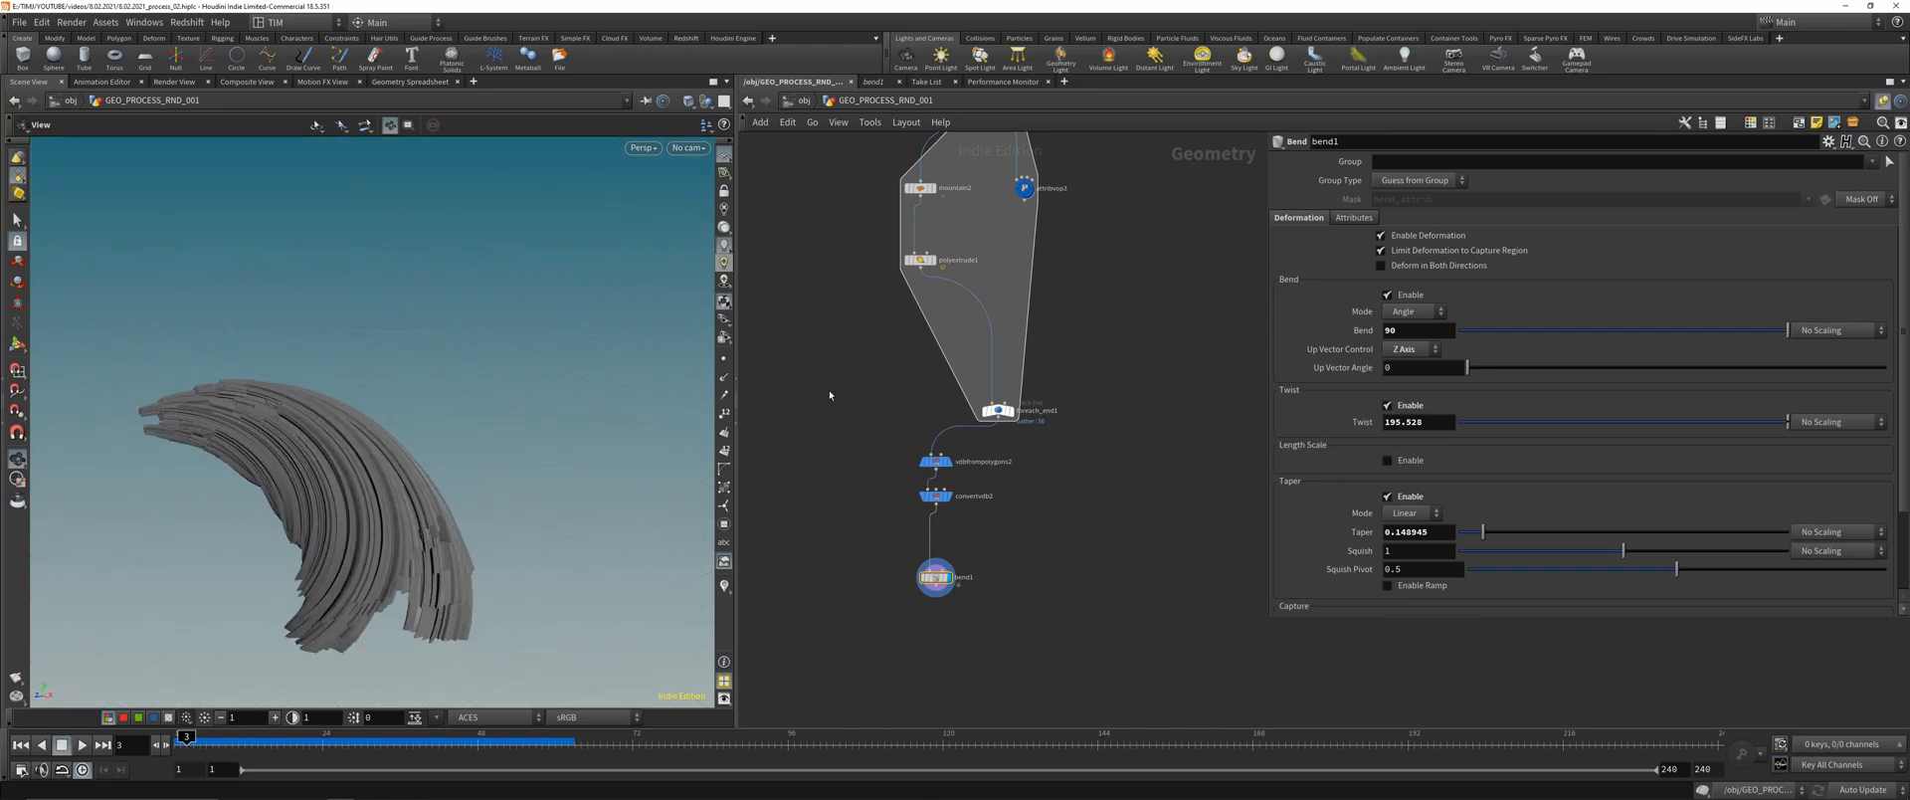
{"action": "key", "text": "h"}
{"action": "middle_click_drag", "start_coordinate": [1168, 306], "coordinate": [992, 223]}
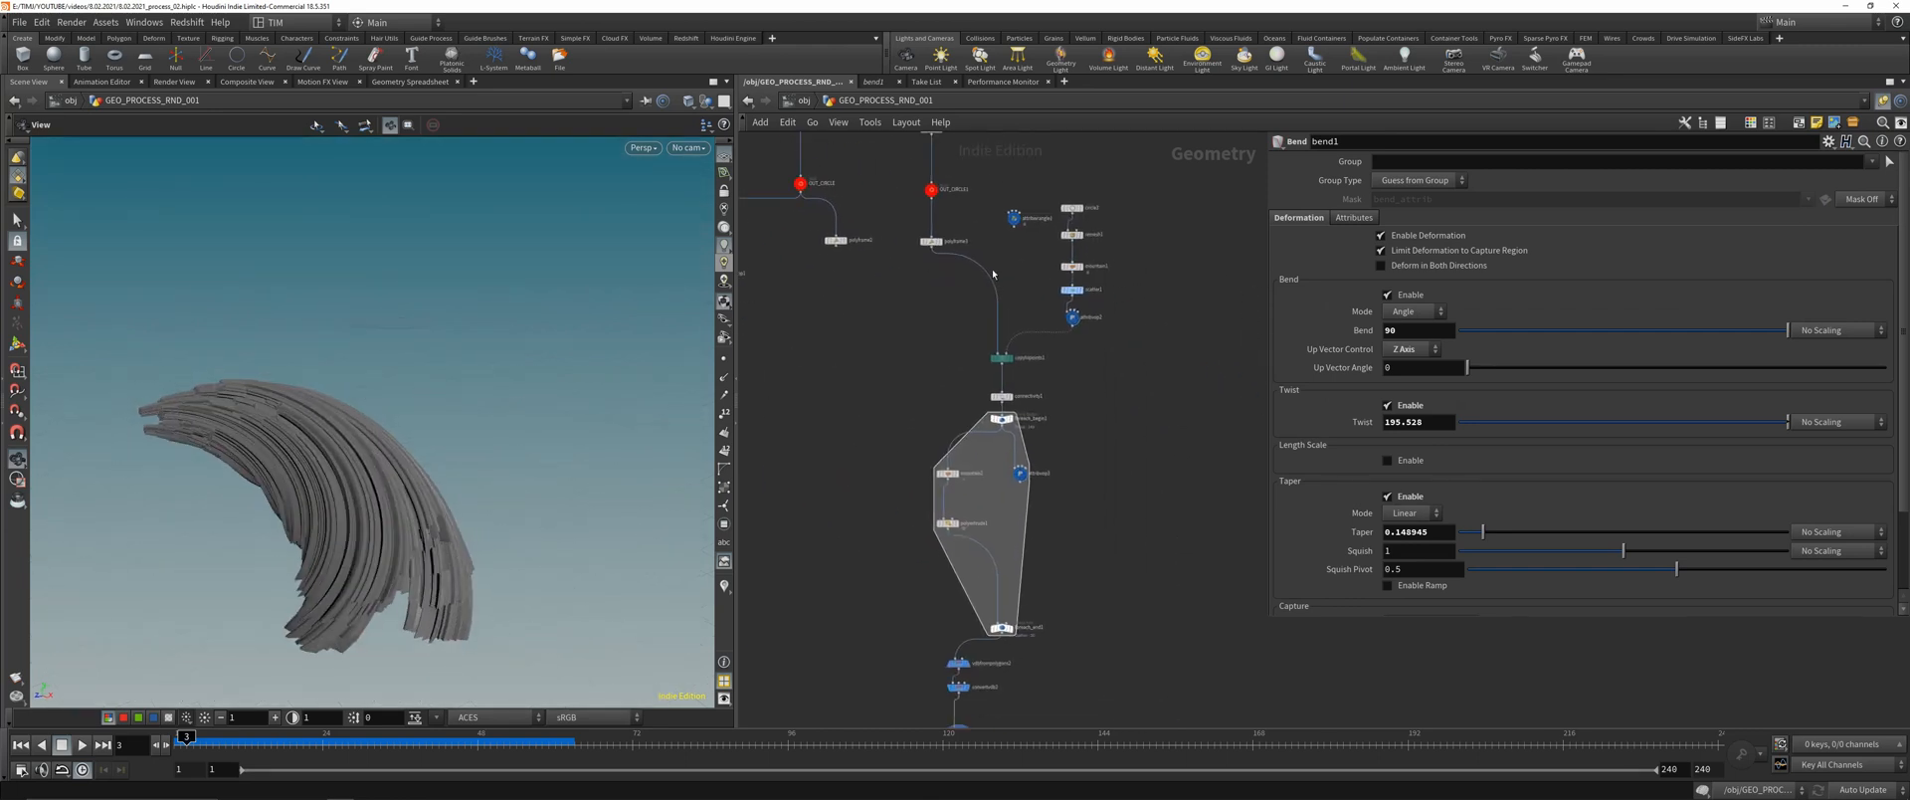
- Examine the node network from bend1 back up through the for-each loop to the source circles
{"action": "scroll", "coordinate": [1004, 637], "scroll_direction": "up", "scroll_amount": 1}
{"action": "middle_click_drag", "start_coordinate": [1005, 637], "coordinate": [983, 458]}
{"action": "left_click_drag", "start_coordinate": [882, 618], "coordinate": [984, 493]}
{"action": "left_click", "coordinate": [966, 587]}
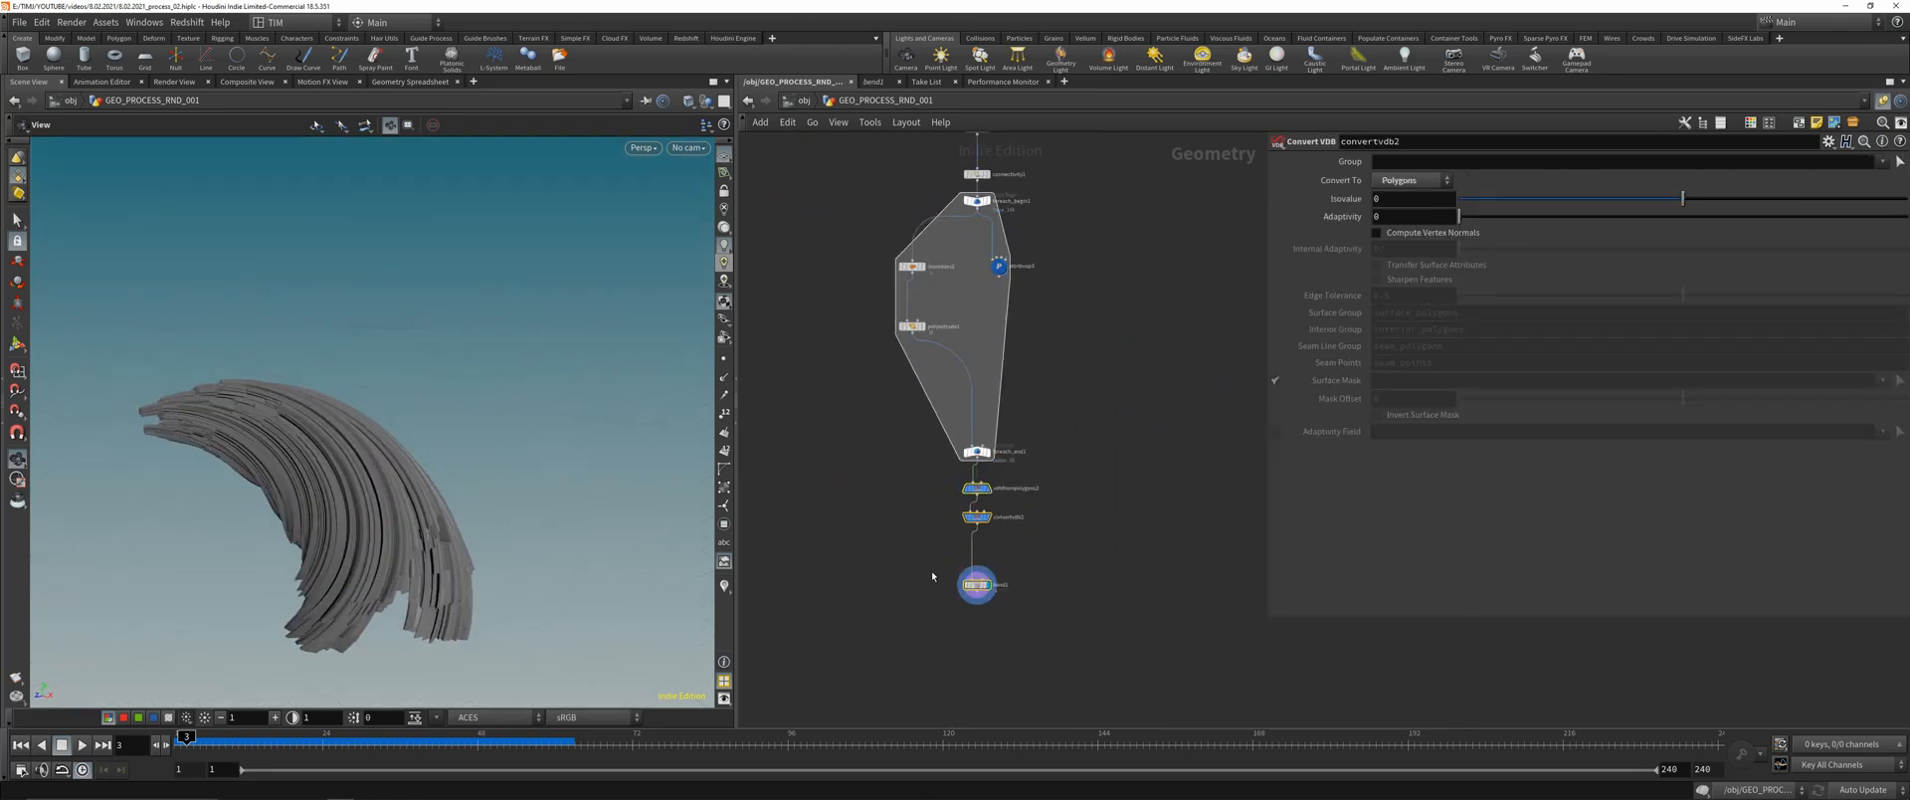
{"action": "key", "text": "h"}
{"action": "scroll", "coordinate": [1066, 518], "scroll_direction": "up", "scroll_amount": 4}
{"action": "middle_click_drag", "start_coordinate": [942, 430], "coordinate": [1024, 409]}
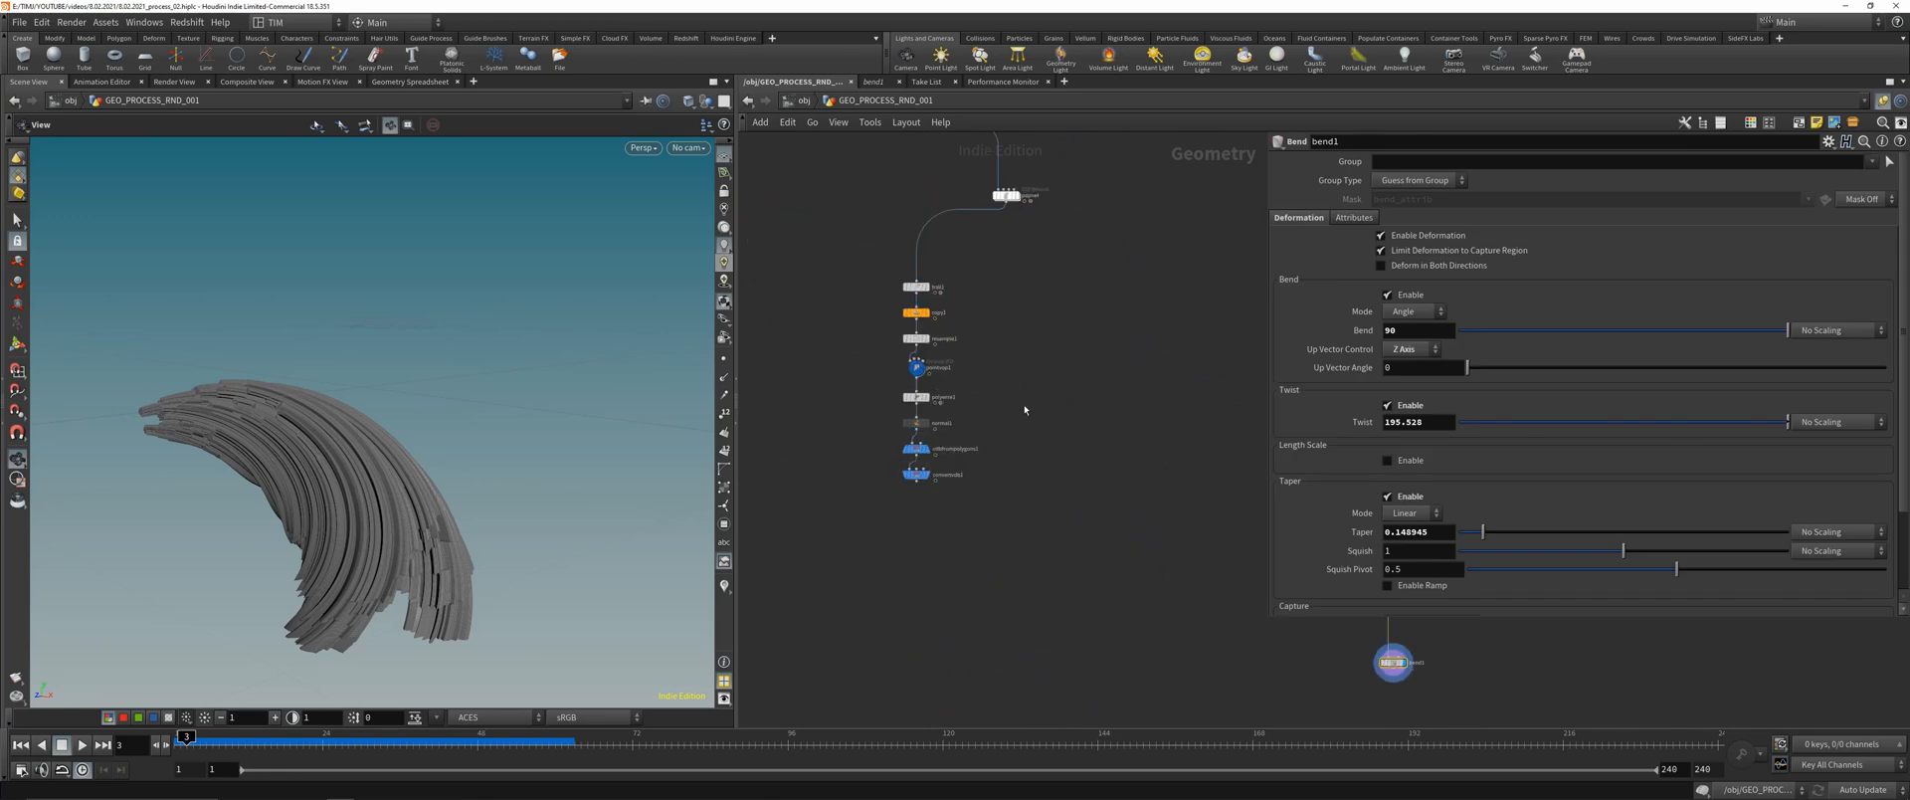
{"action": "scroll", "coordinate": [1050, 445], "scroll_direction": "down", "scroll_amount": 3}
{"action": "middle_click_drag", "start_coordinate": [1125, 346], "coordinate": [925, 493]}
{"action": "scroll", "coordinate": [1038, 341], "scroll_direction": "up", "scroll_amount": 3}
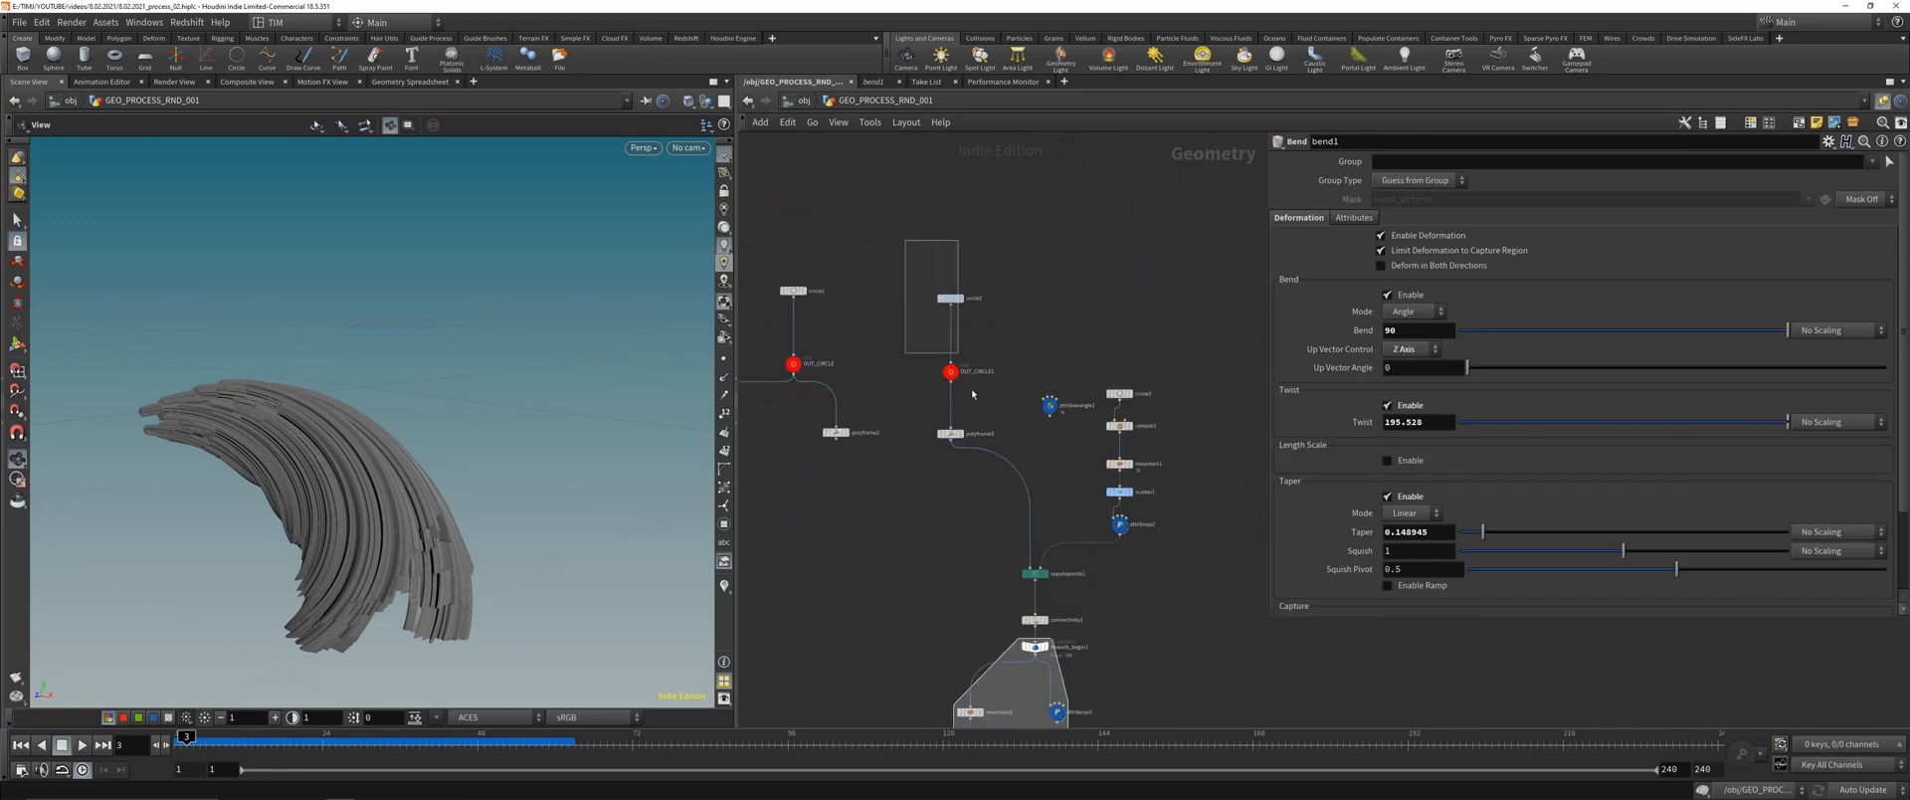
- Duplicate the circle and its OUT_CIRCLE null into empty network space, display OUT_CIRCLE2 and save the scene
{"action": "left_click_drag", "start_coordinate": [973, 394], "coordinate": [979, 395]}
{"action": "middle_click_drag", "start_coordinate": [979, 395], "coordinate": [892, 365]}
{"action": "left_click_drag", "start_coordinate": [865, 344], "coordinate": [1170, 356], "text": "alt"}
{"action": "left_click", "coordinate": [1175, 355]}
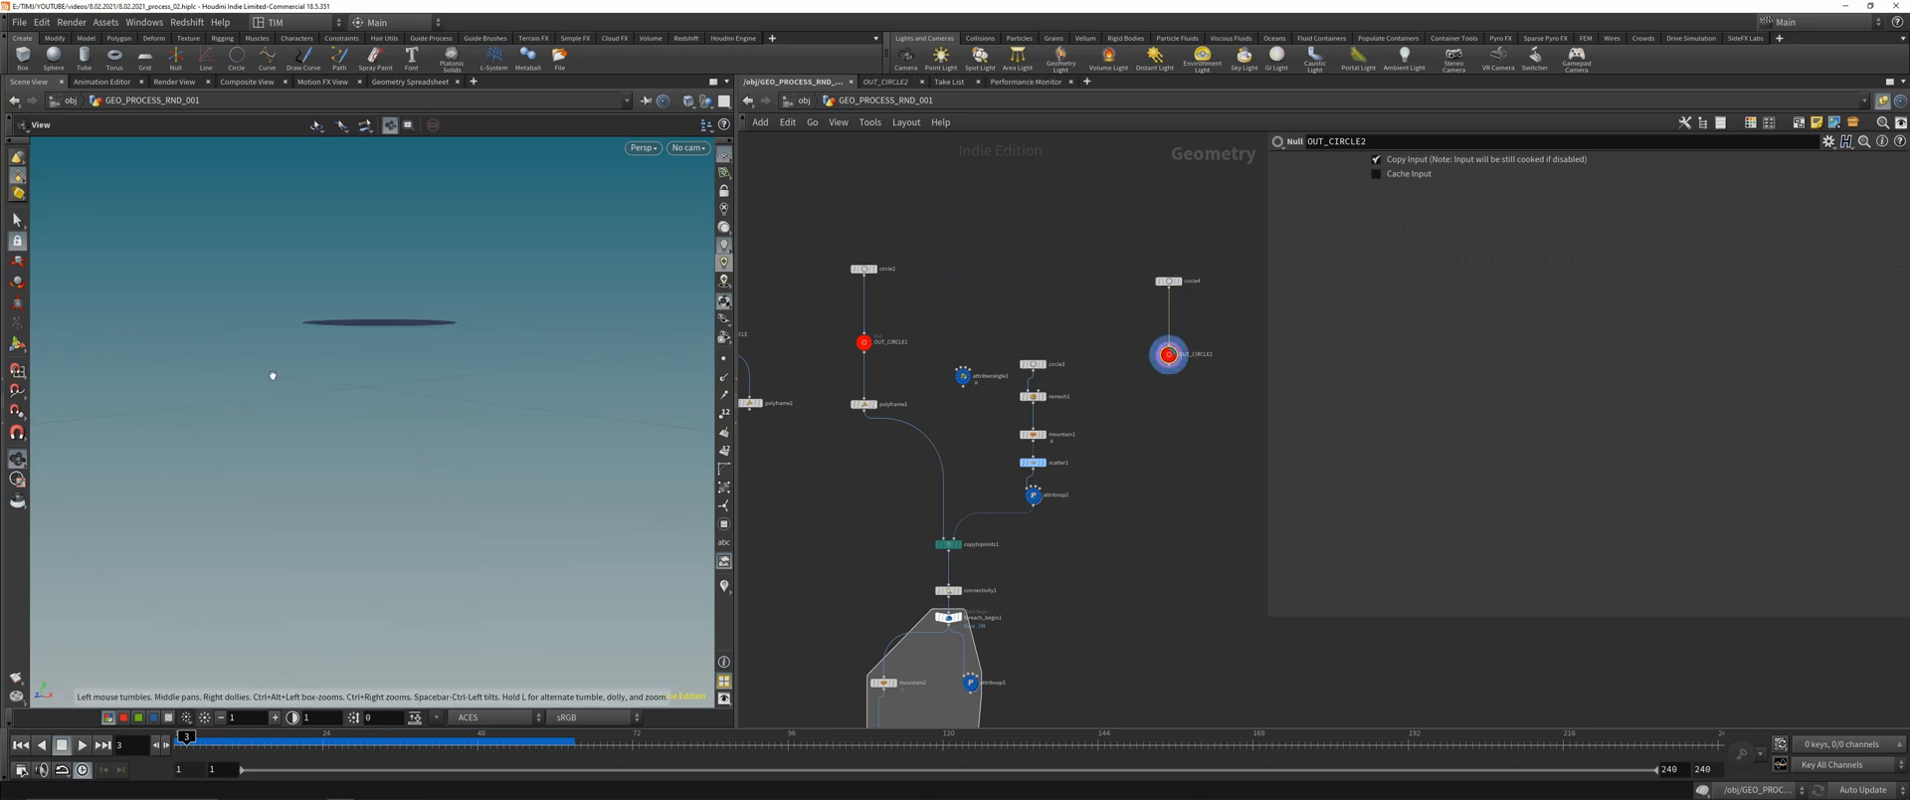
{"action": "left_click_drag", "start_coordinate": [273, 375], "coordinate": [481, 438]}
{"action": "key", "text": "ctrl+s"}
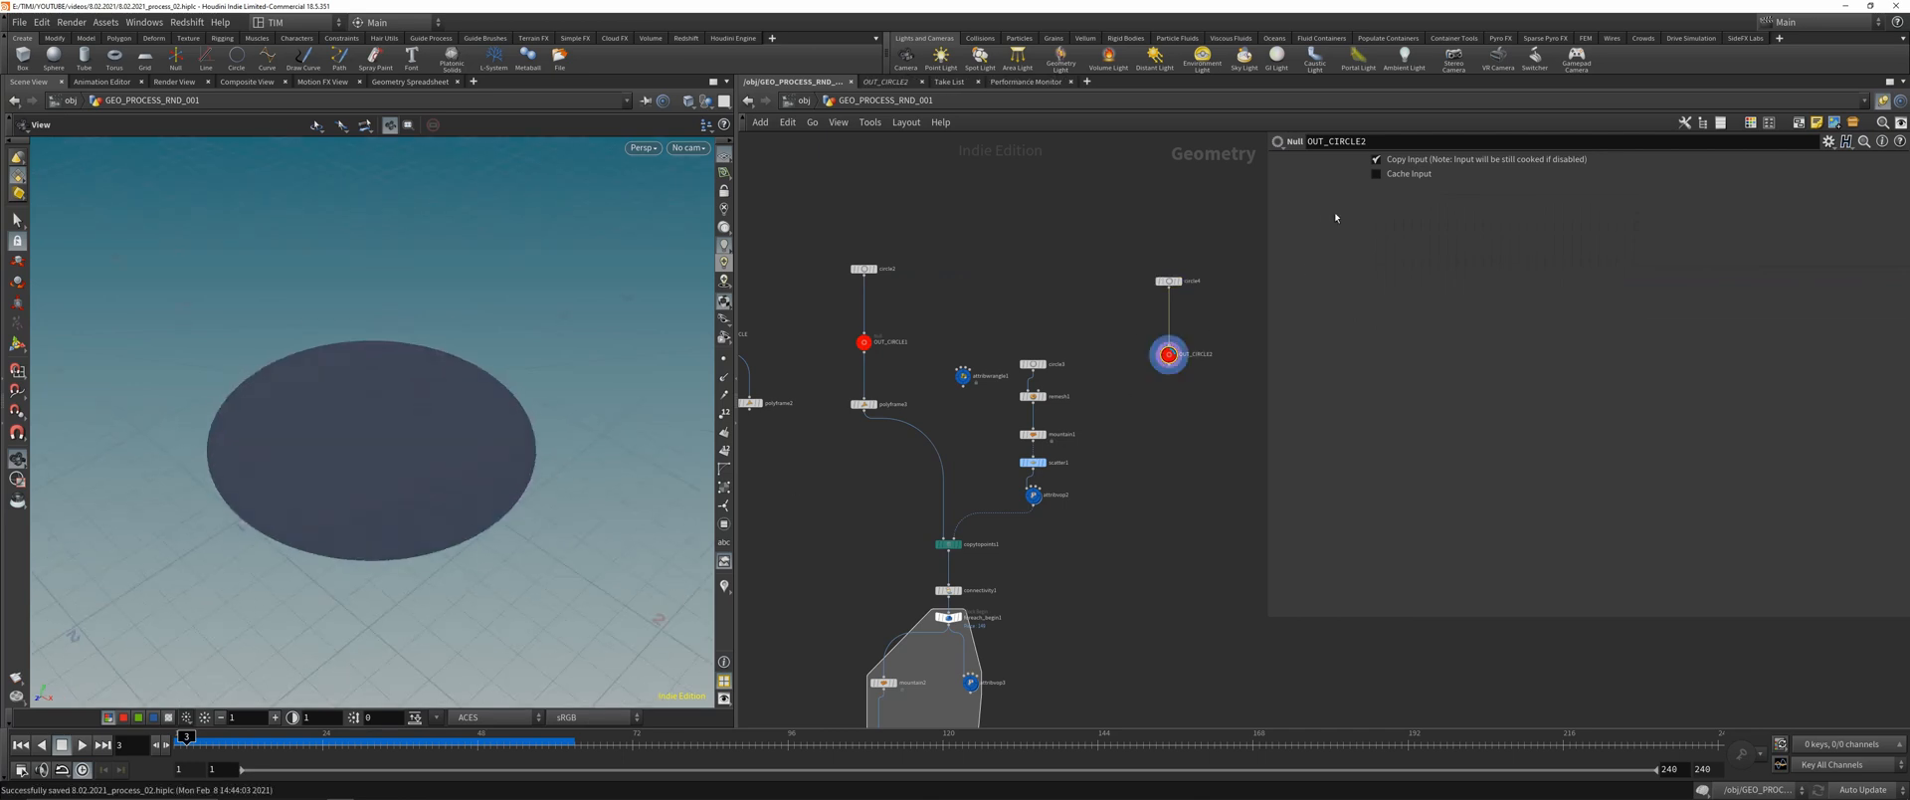
- Set the Arc Type of circle4 to Open Arc and save the scene
{"action": "middle_click_drag", "start_coordinate": [1143, 401], "coordinate": [1027, 394]}
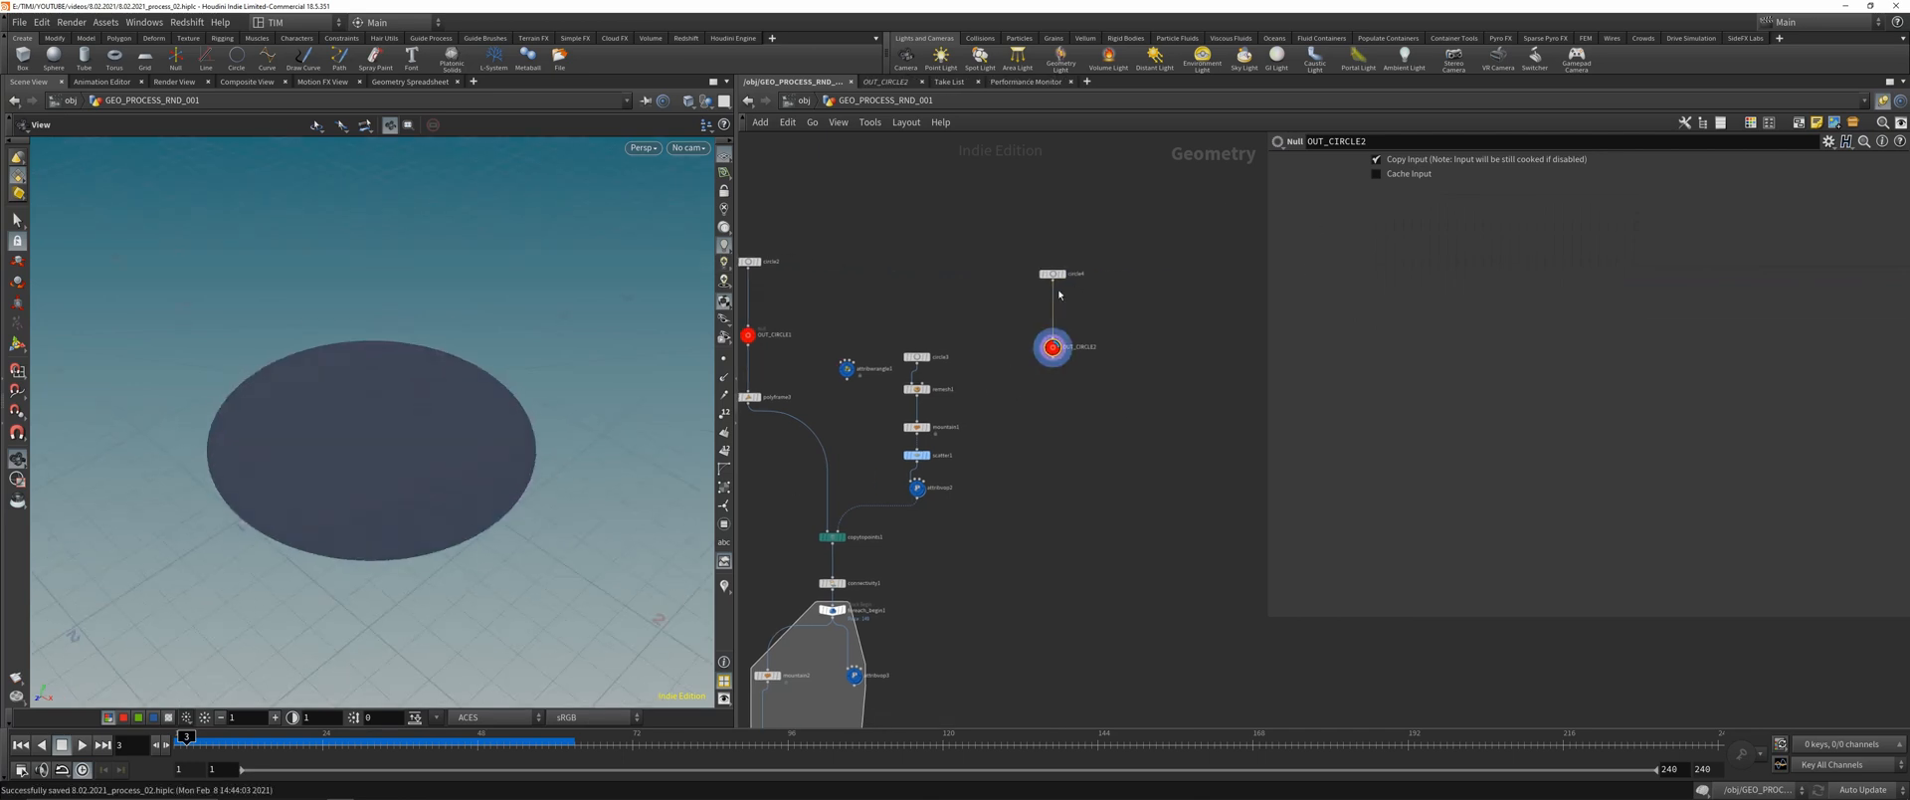
{"action": "left_click", "coordinate": [1054, 274]}
{"action": "left_click", "coordinate": [1404, 304]}
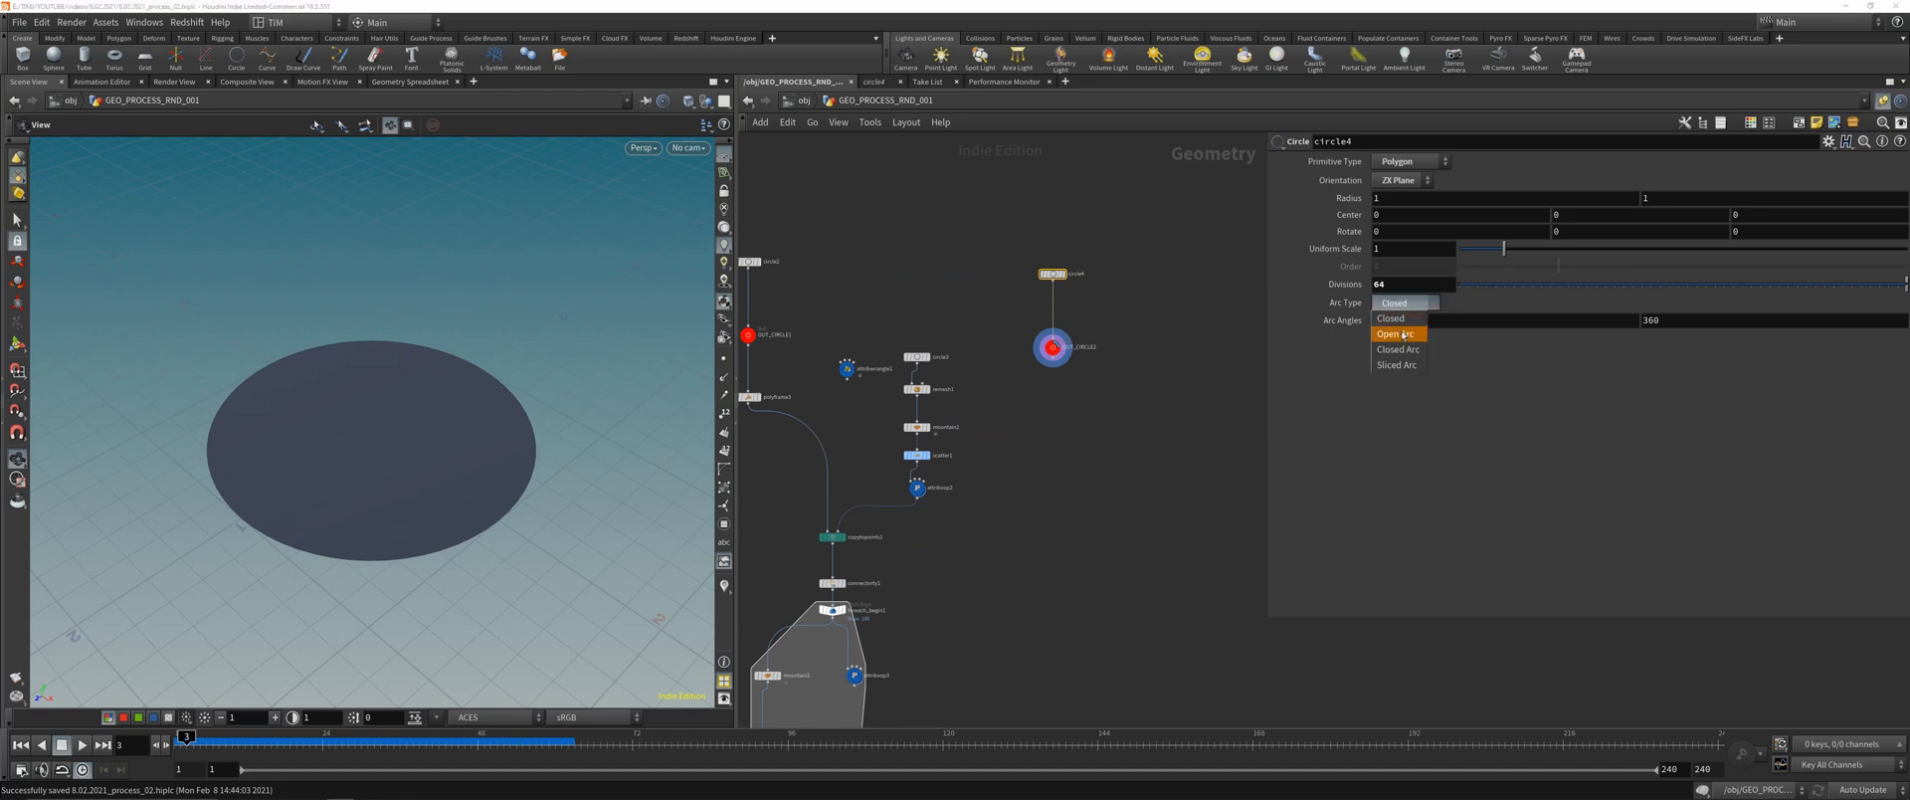
{"action": "left_click", "coordinate": [1398, 333]}
{"action": "left_click", "coordinate": [1142, 308]}
{"action": "key", "text": "ctrl+s"}
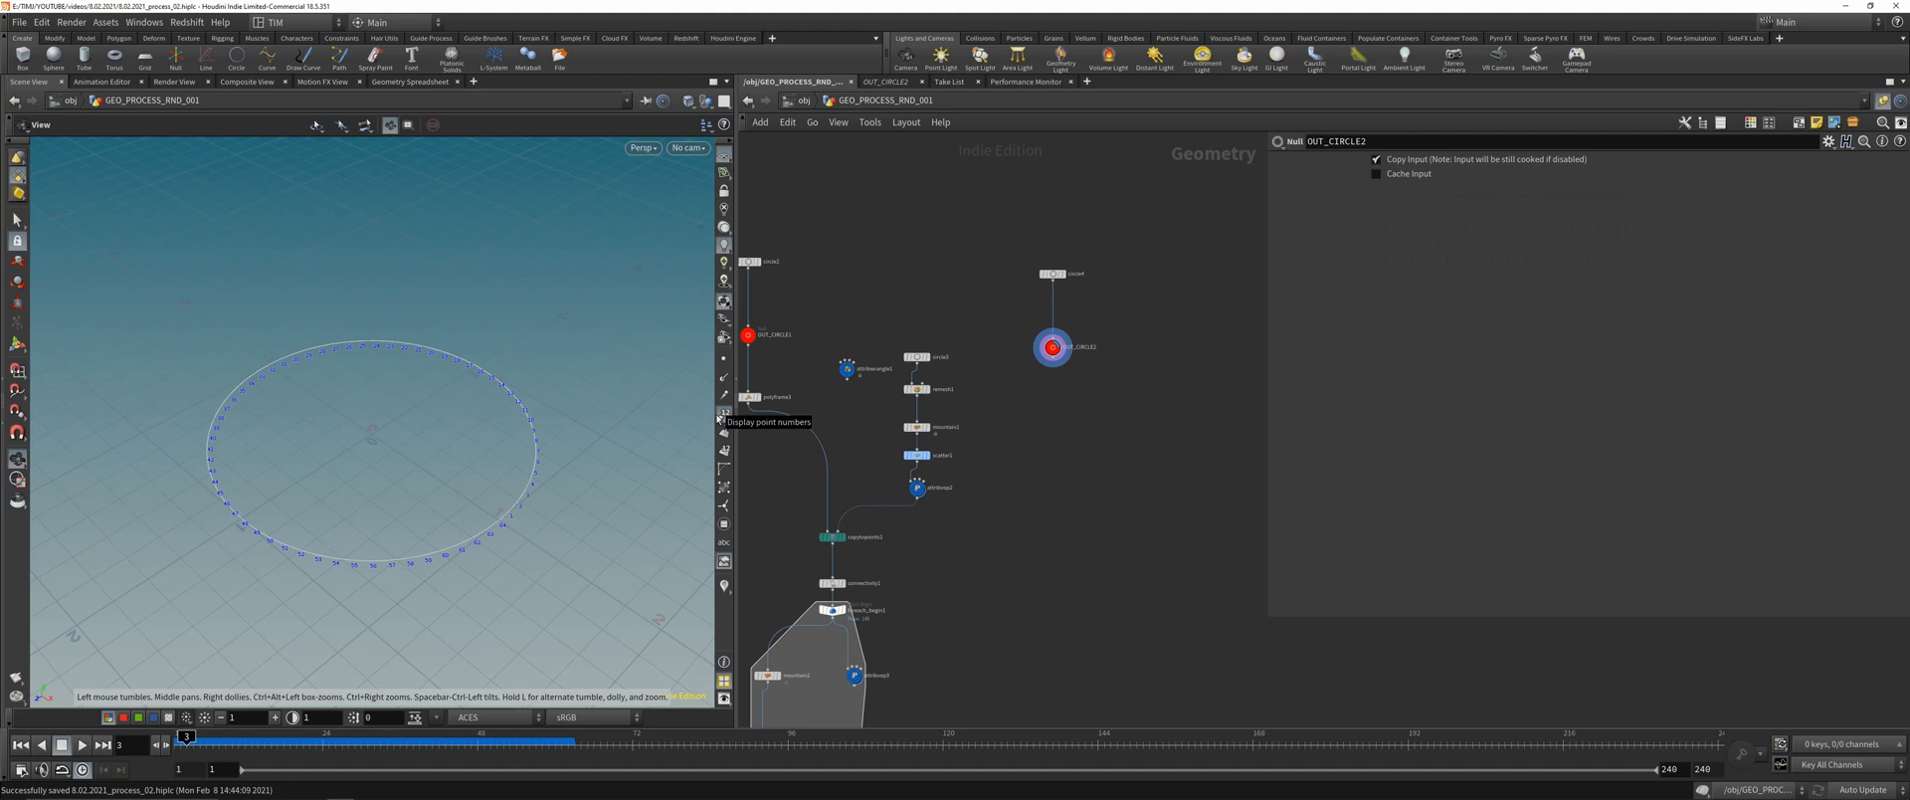
- Inspect the open circle's point numbers in the top view and return to the perspective view
{"action": "key", "text": "space+2"}
{"action": "right_click_drag", "start_coordinate": [546, 448], "coordinate": [681, 303]}
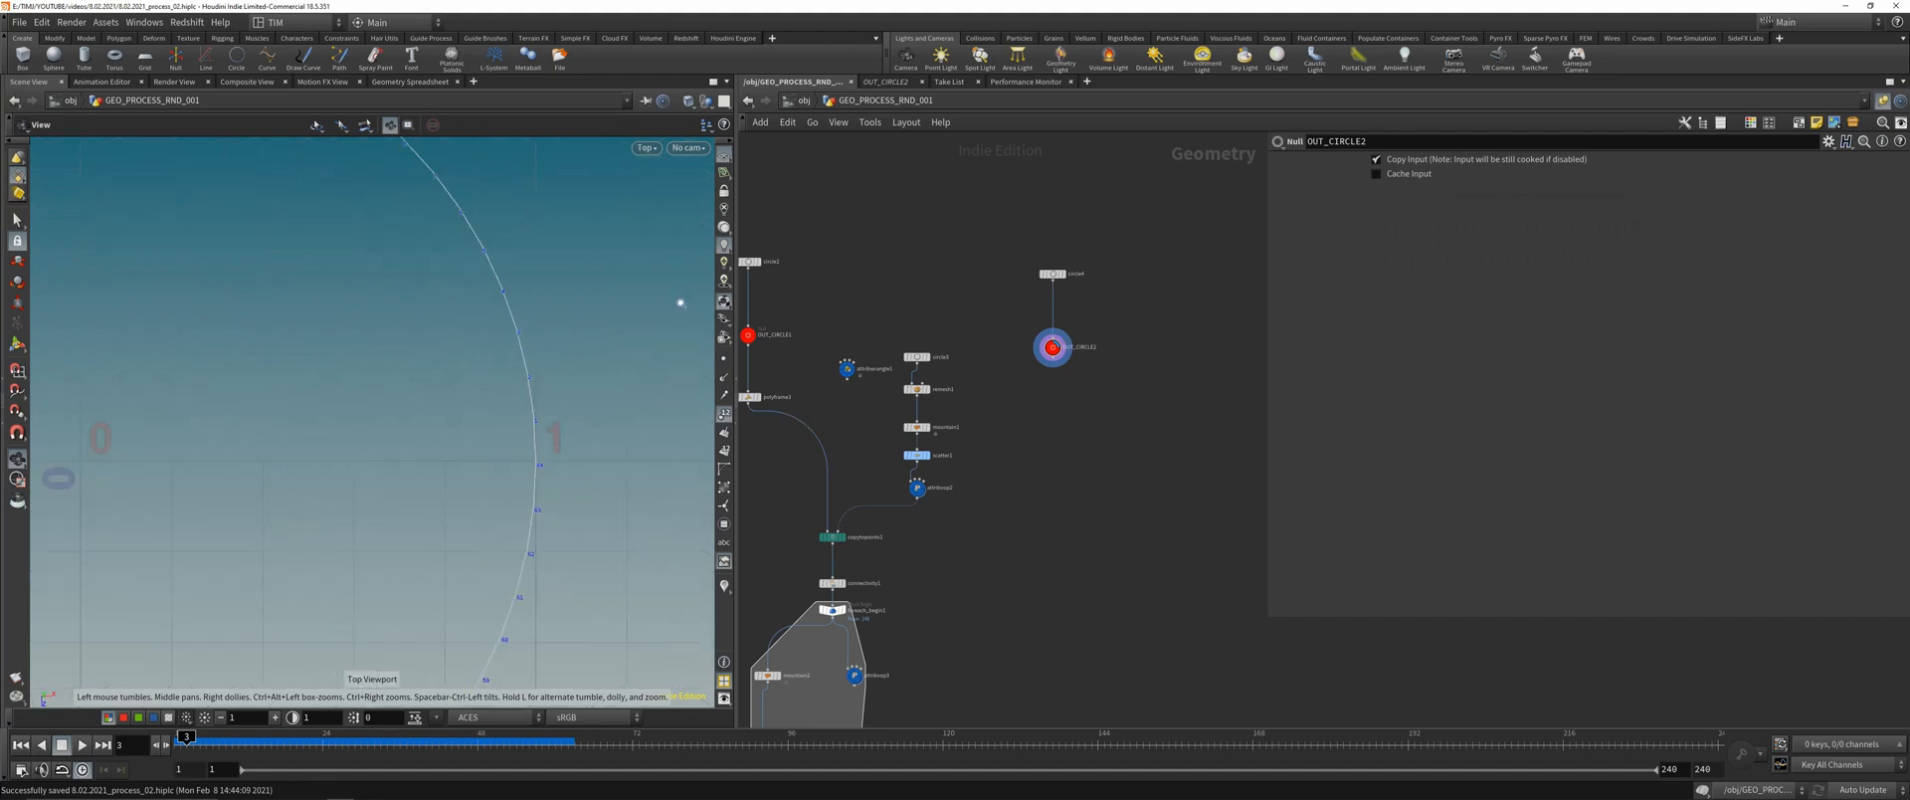
{"action": "key", "text": "space+1"}
{"action": "scroll", "coordinate": [1112, 412], "scroll_direction": "up", "scroll_amount": 2}
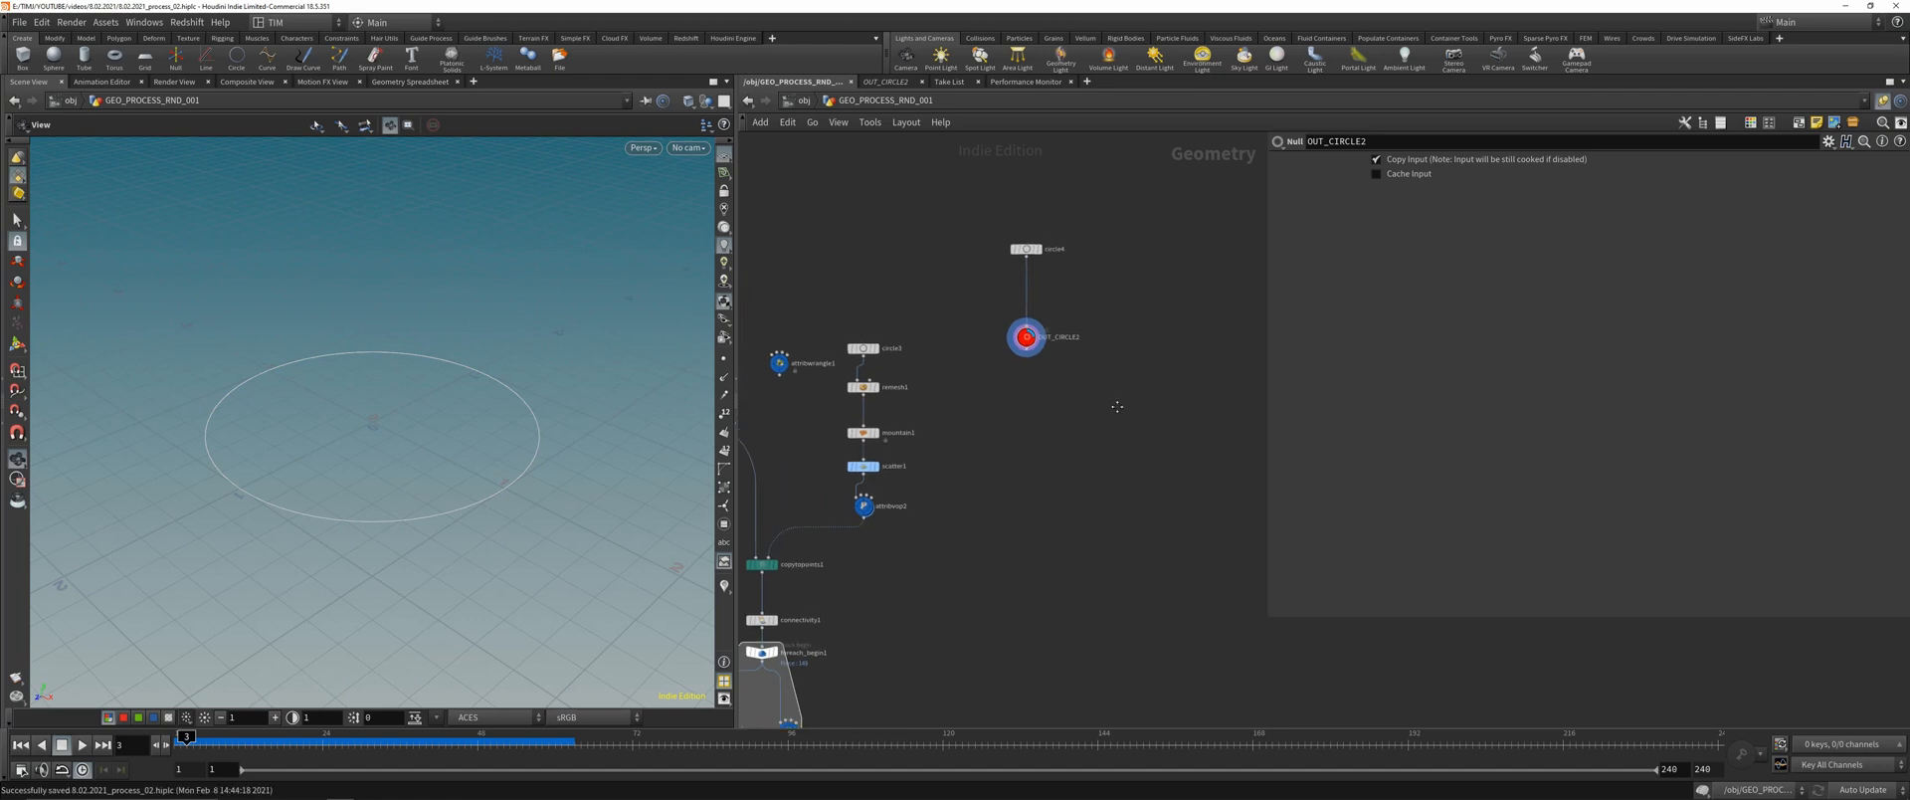
{"action": "middle_click_drag", "start_coordinate": [1117, 406], "coordinate": [1079, 409]}
{"action": "left_click", "coordinate": [987, 356]}
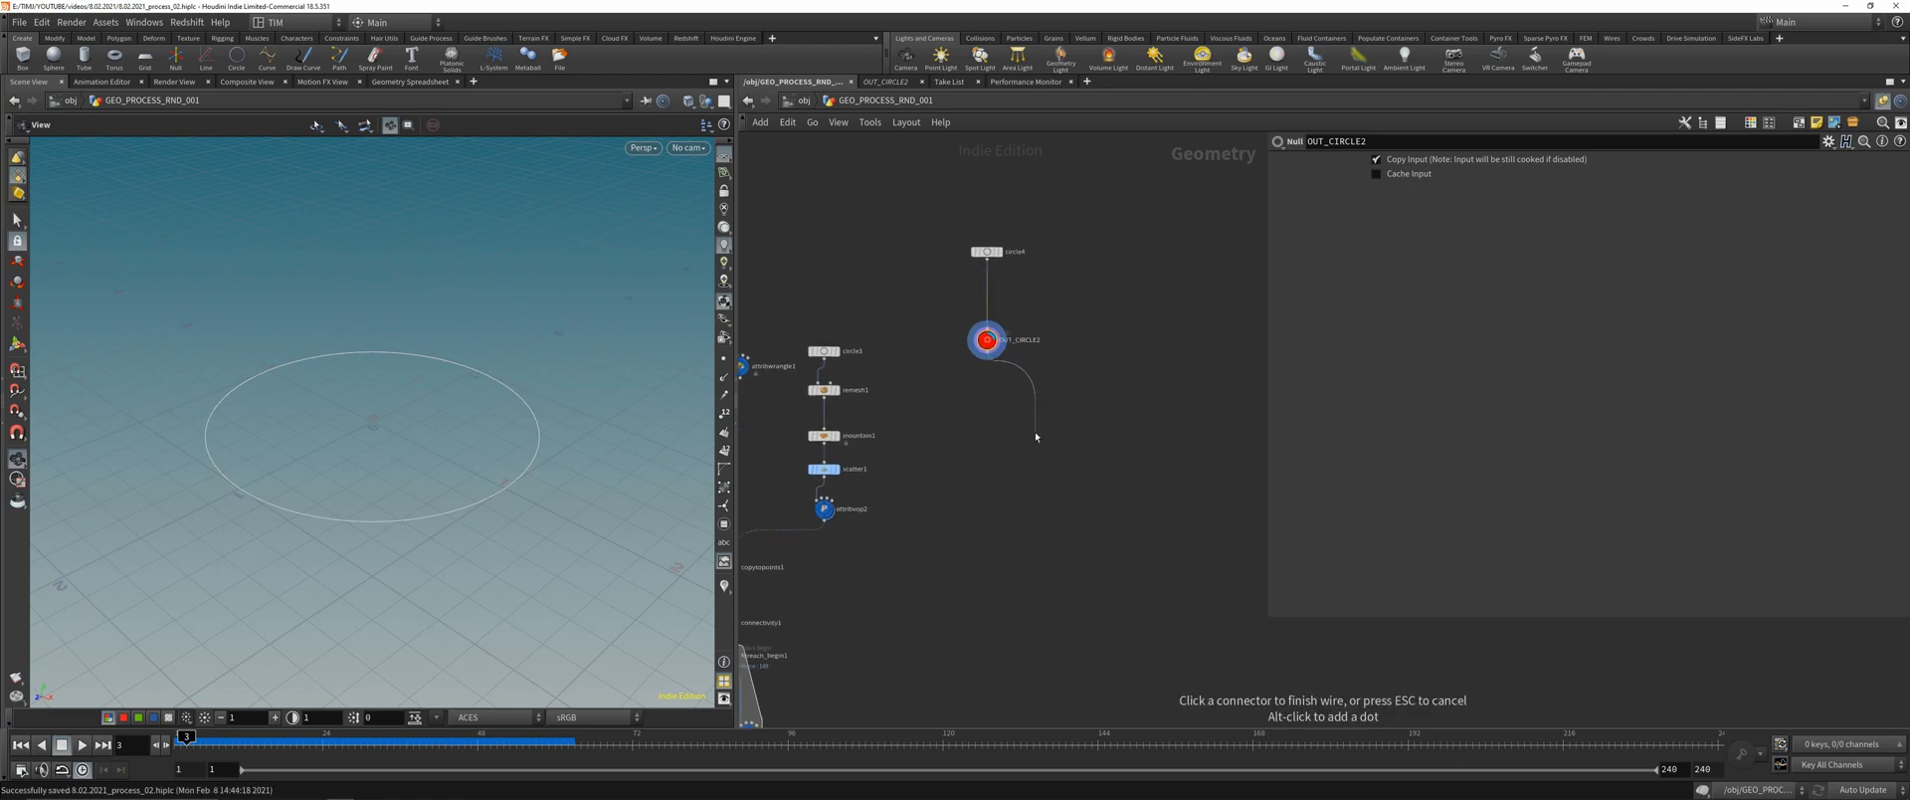
{"action": "left_click", "coordinate": [990, 253]}
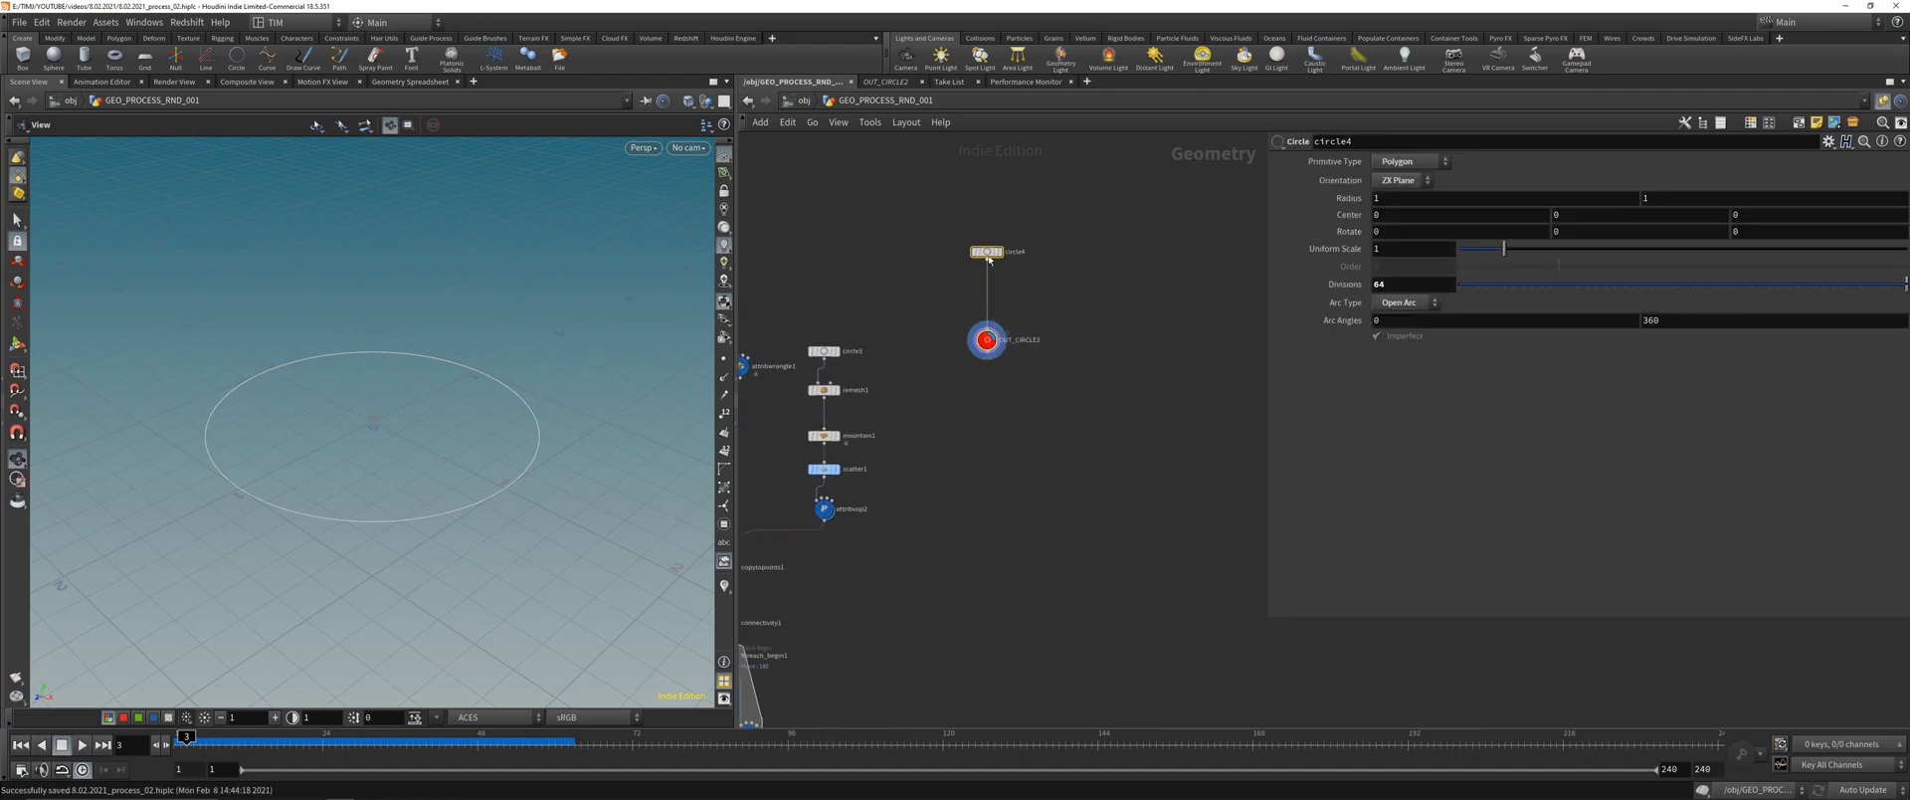
{"action": "left_click_drag", "start_coordinate": [988, 256], "coordinate": [1033, 300], "text": "ctrl"}
{"action": "scroll", "coordinate": [1088, 456], "scroll_direction": "up", "scroll_amount": 2}
{"action": "left_click_drag", "start_coordinate": [943, 432], "coordinate": [1100, 343]}
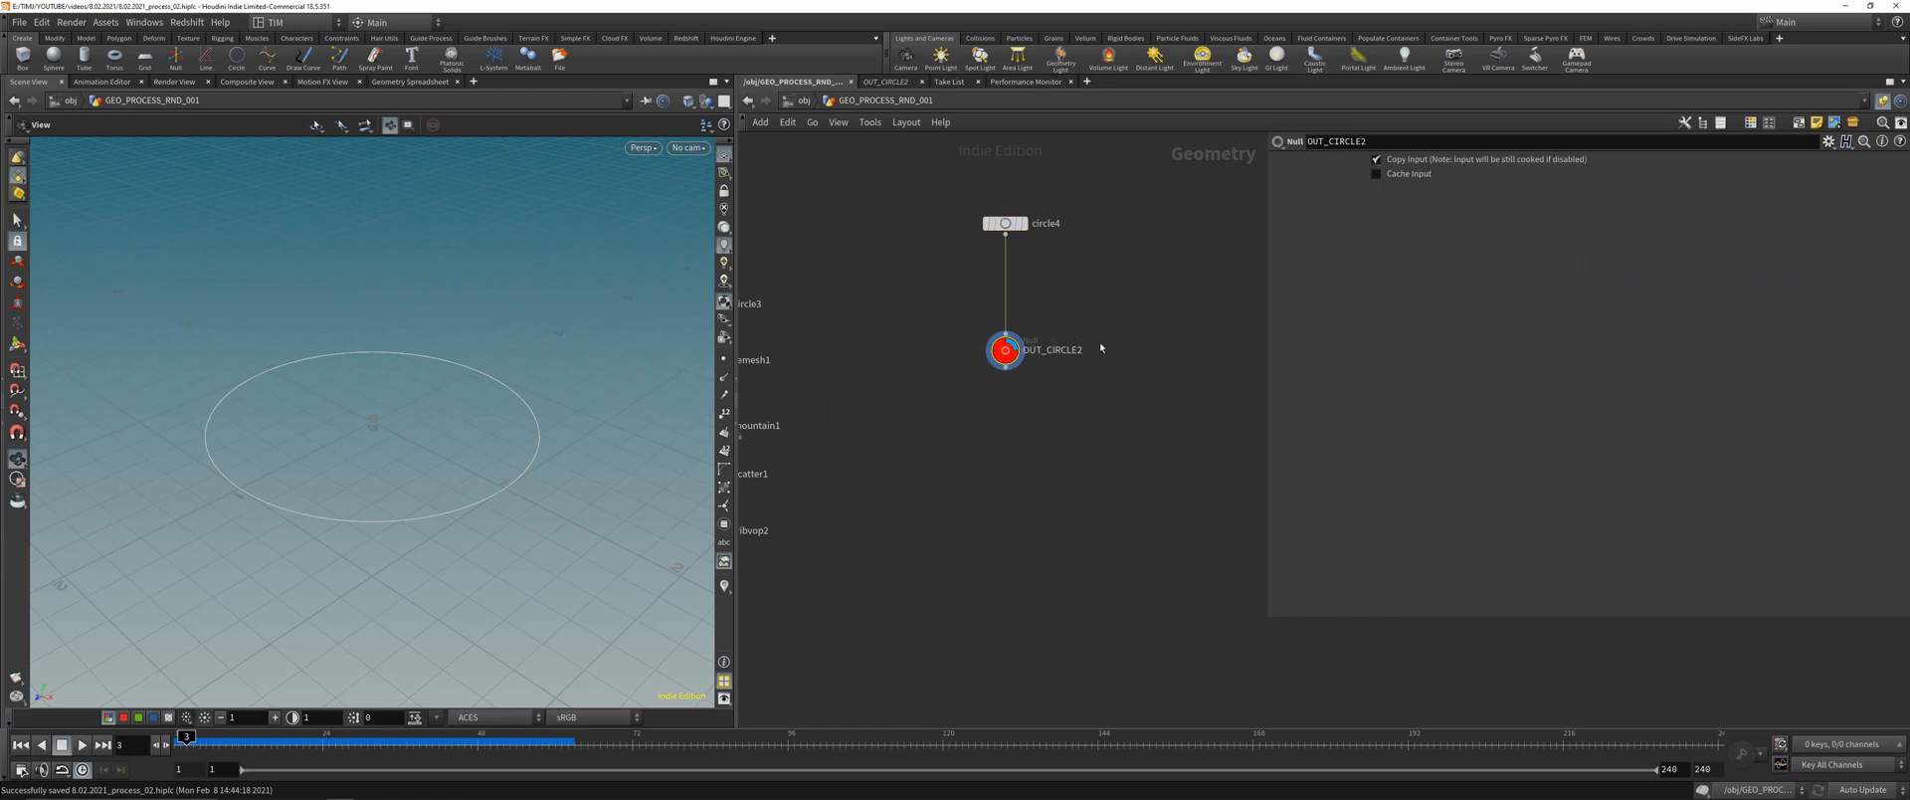
- Add a Group Create node below OUT_CIRCLE2, display it and set its Group Type to Points
{"action": "middle_click_drag", "start_coordinate": [1078, 451], "coordinate": [1009, 439]}
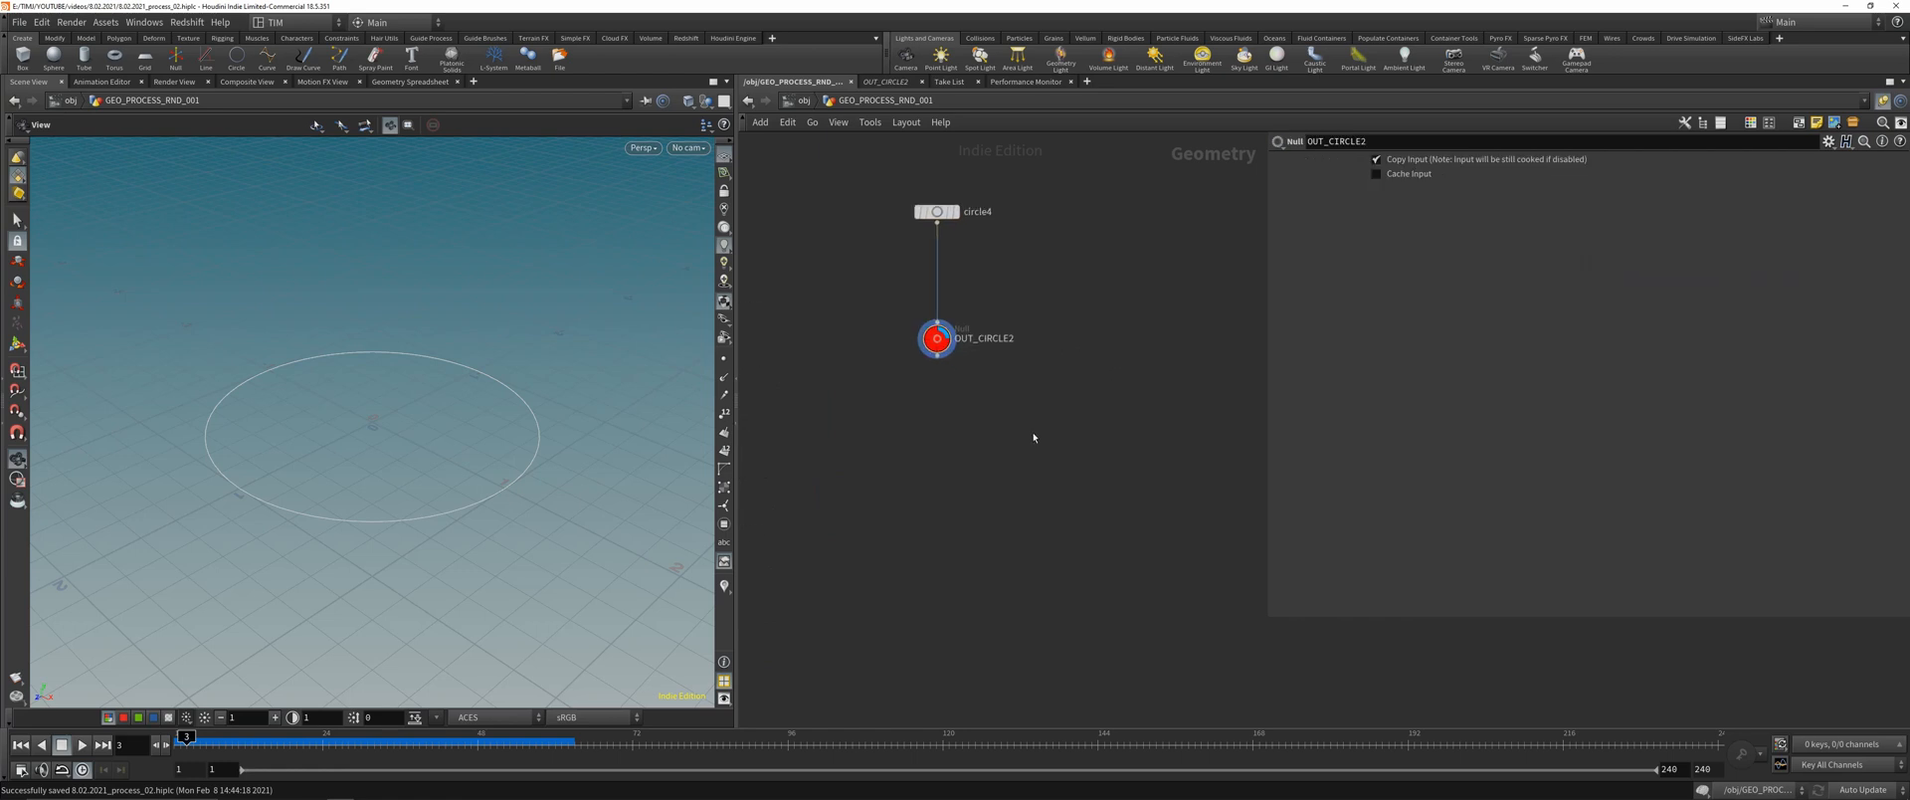
{"action": "key", "text": "Tab"}
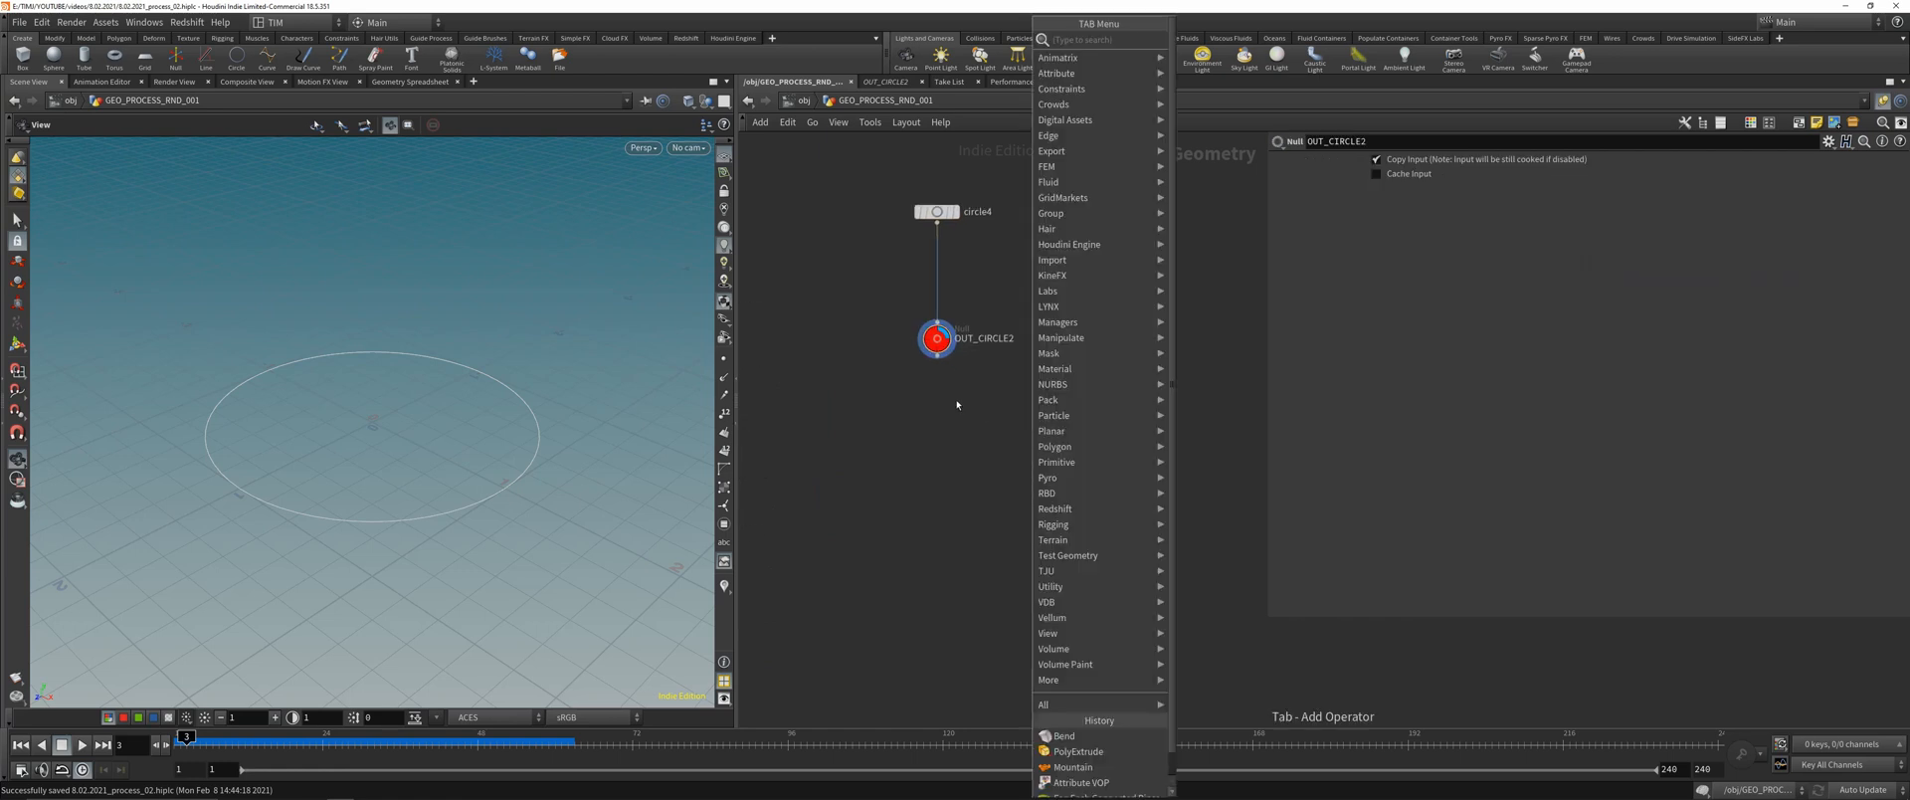
{"action": "key", "text": "Escape"}
{"action": "key", "text": "Tab"}
{"action": "type", "text": "gr"}
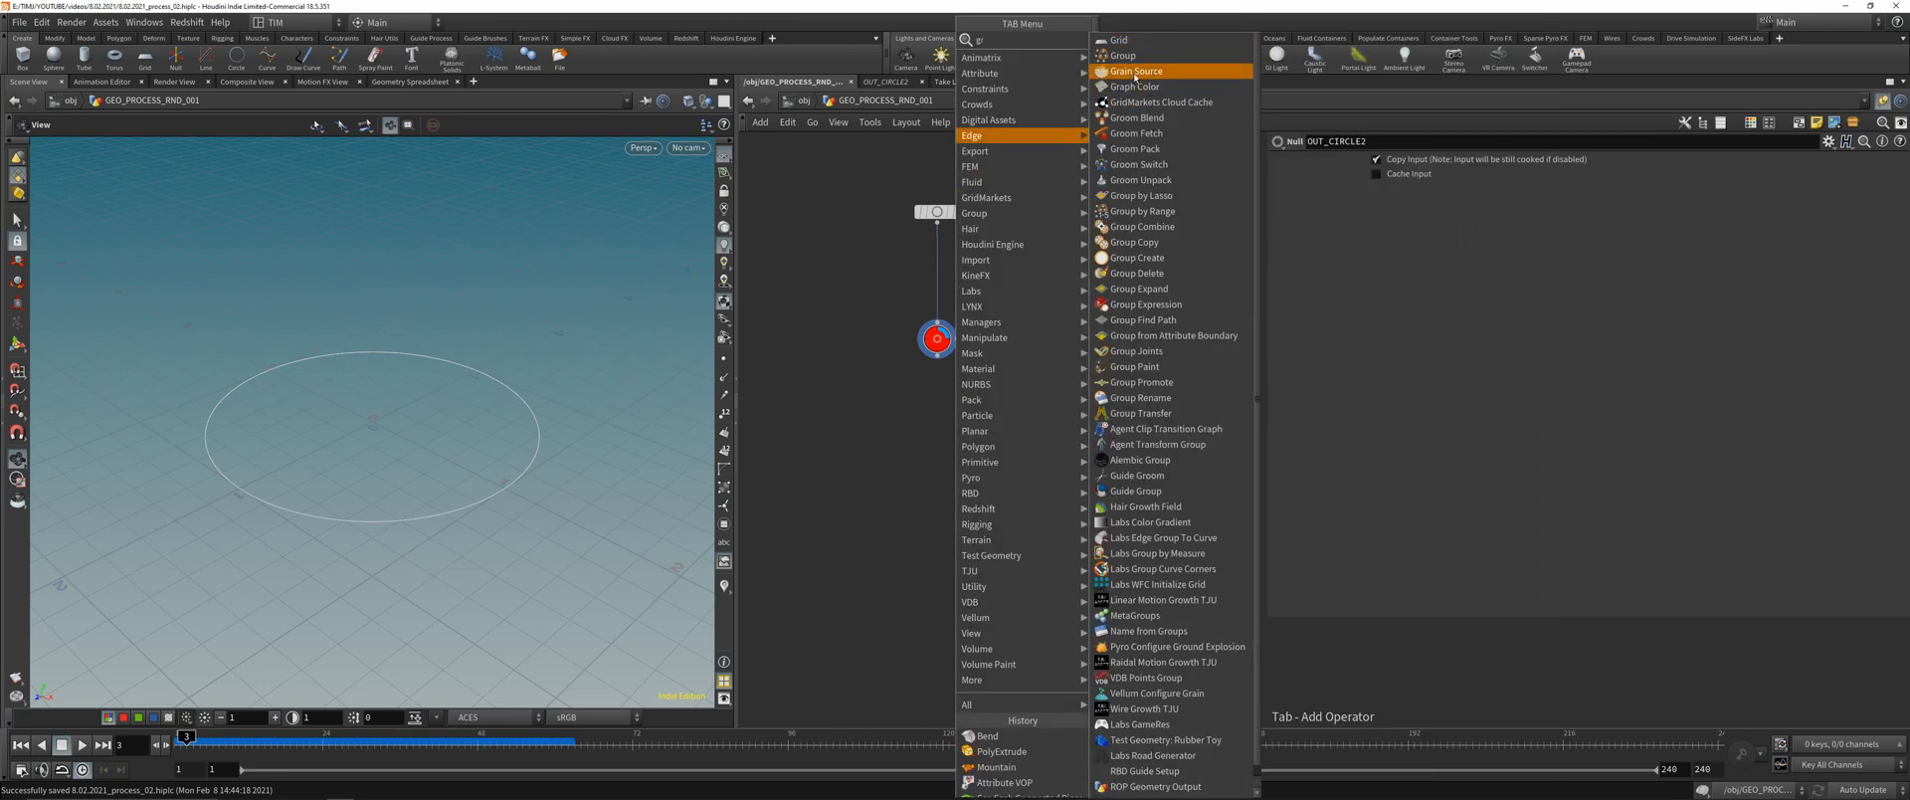
{"action": "left_click", "coordinate": [1137, 258]}
{"action": "left_click", "coordinate": [1016, 419]}
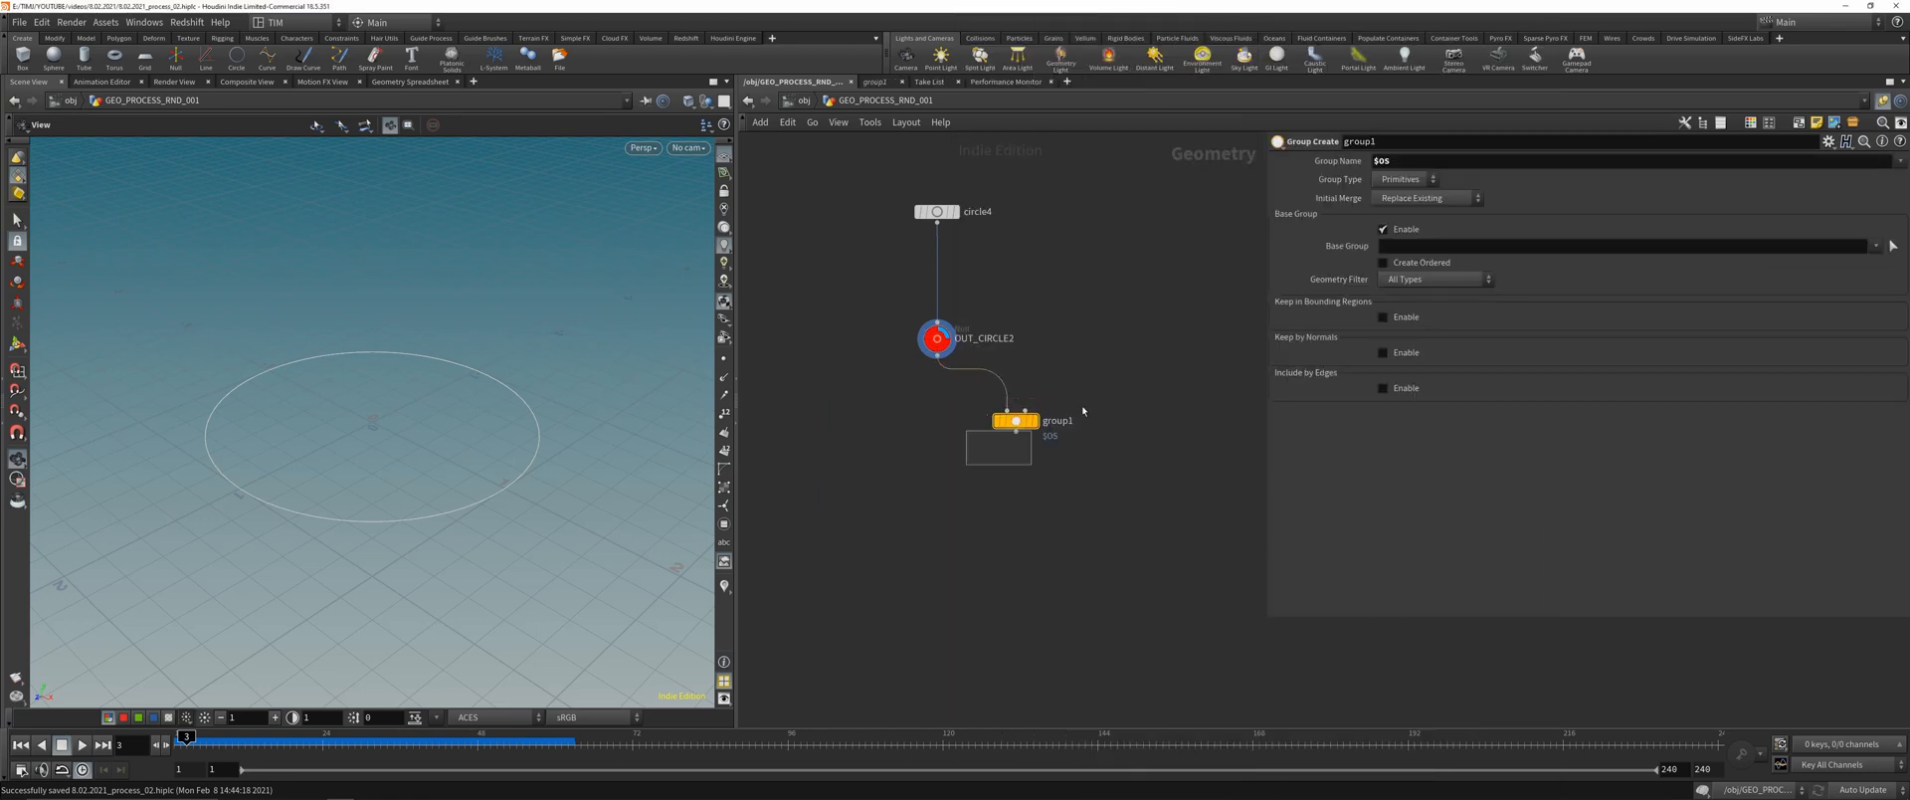
{"action": "left_click", "coordinate": [1403, 179]}
{"action": "left_click", "coordinate": [1394, 209]}
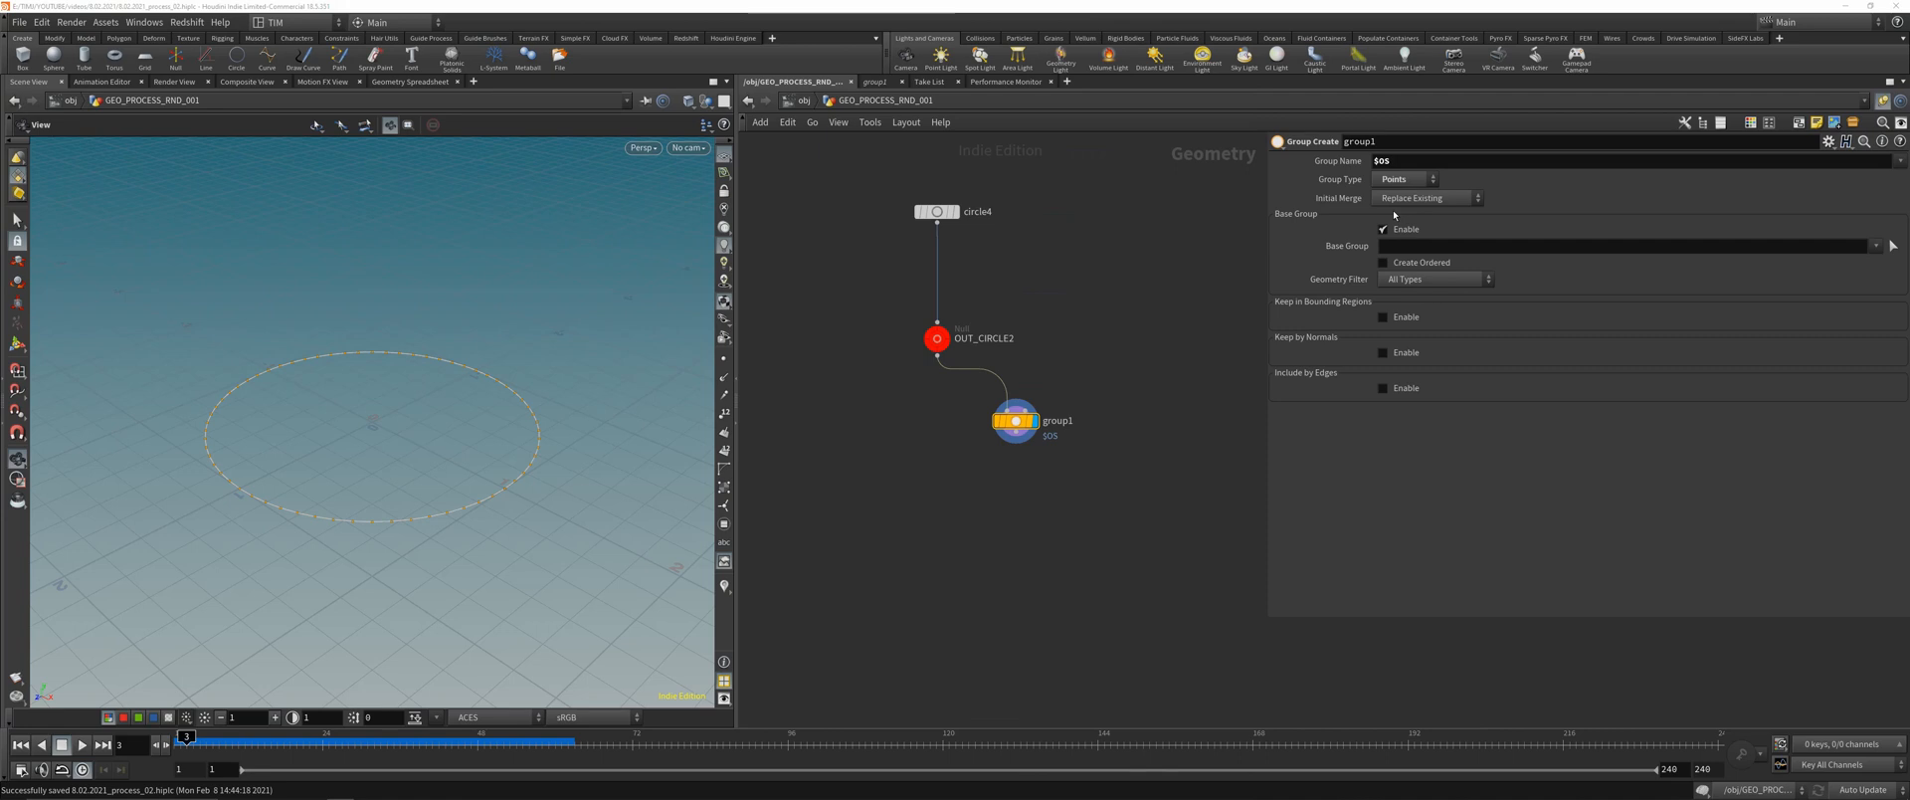
- Pick circle points 47-49 as the Base Group and rename the group node grp_pin
{"action": "left_click", "coordinate": [1893, 245]}
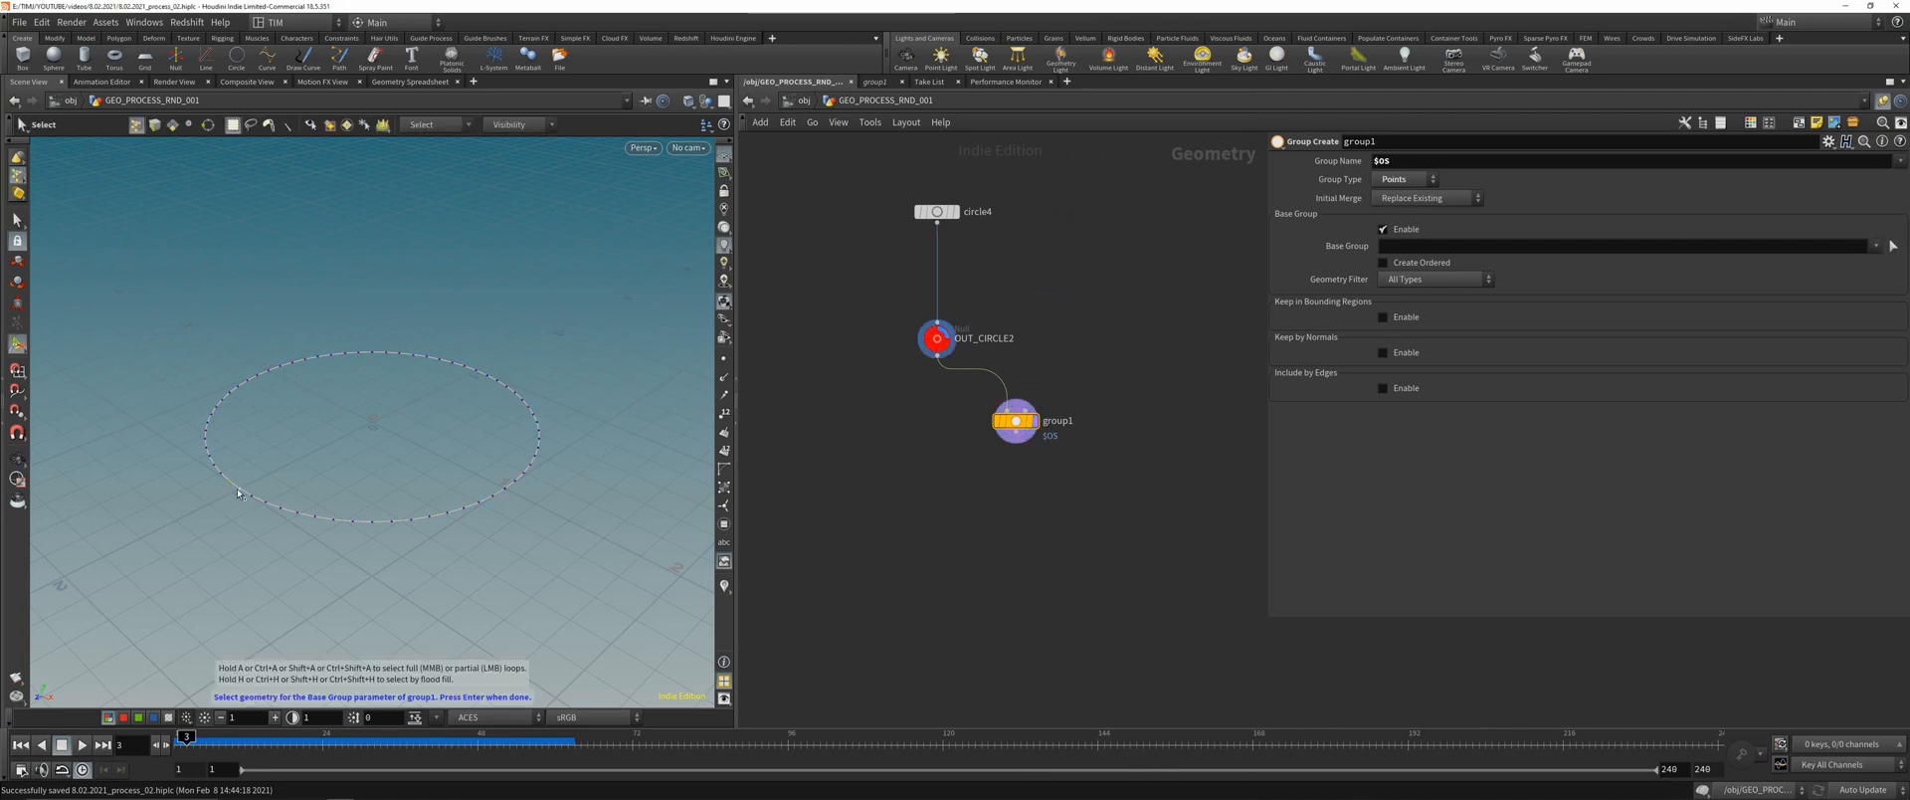
{"action": "key", "text": "Return"}
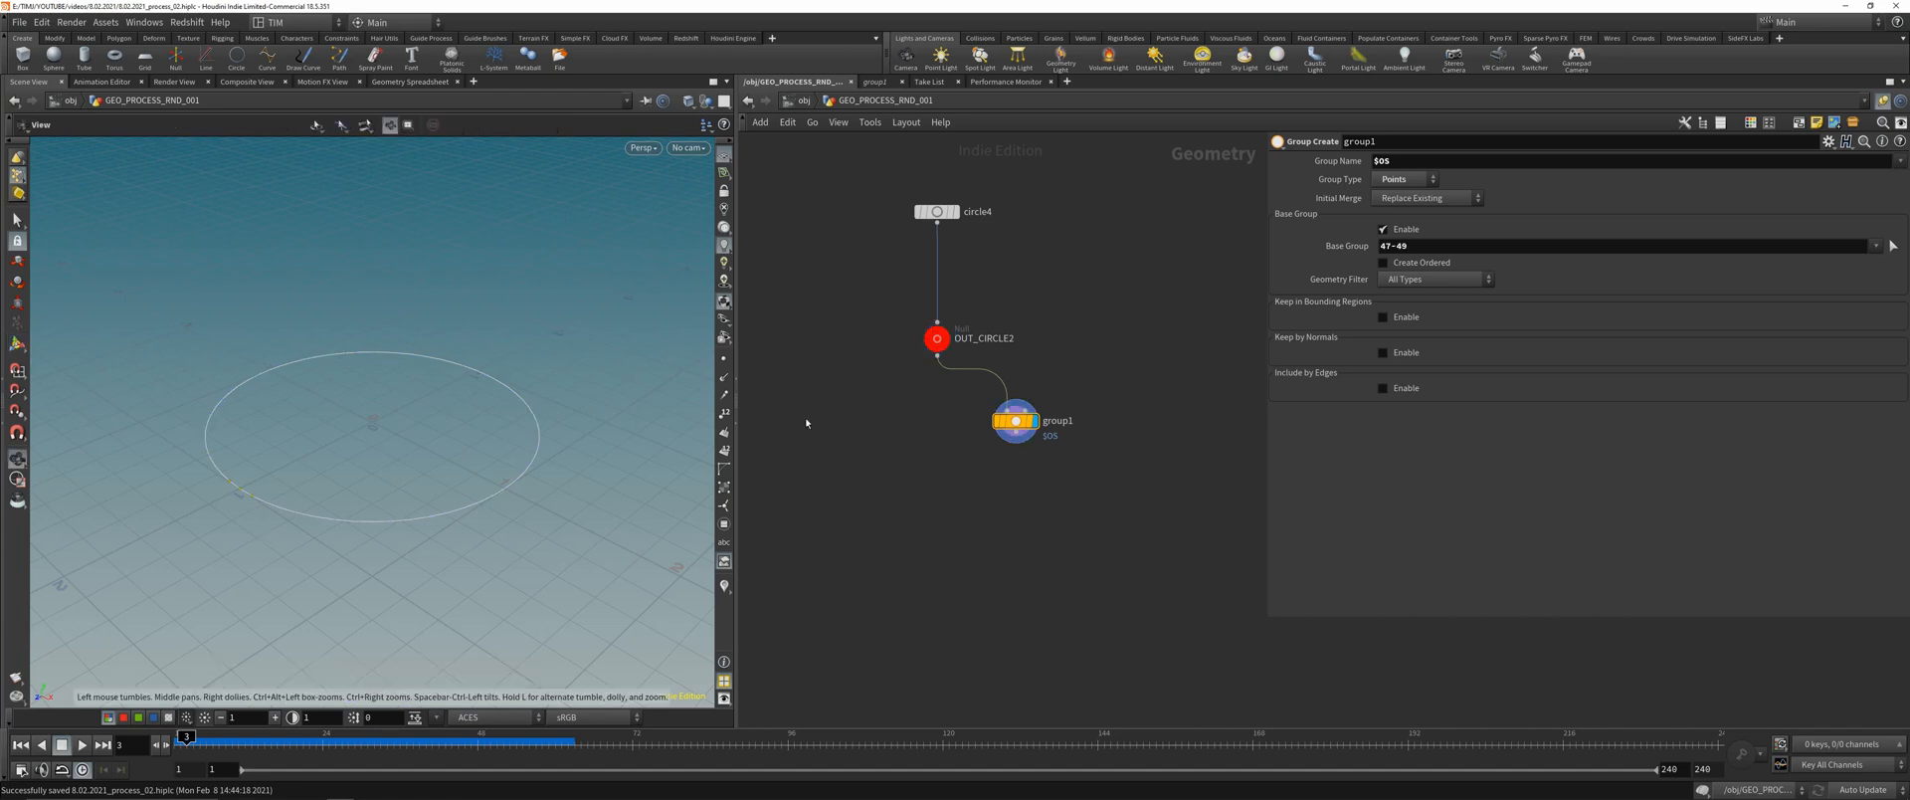
{"action": "double_click", "coordinate": [1058, 420]}
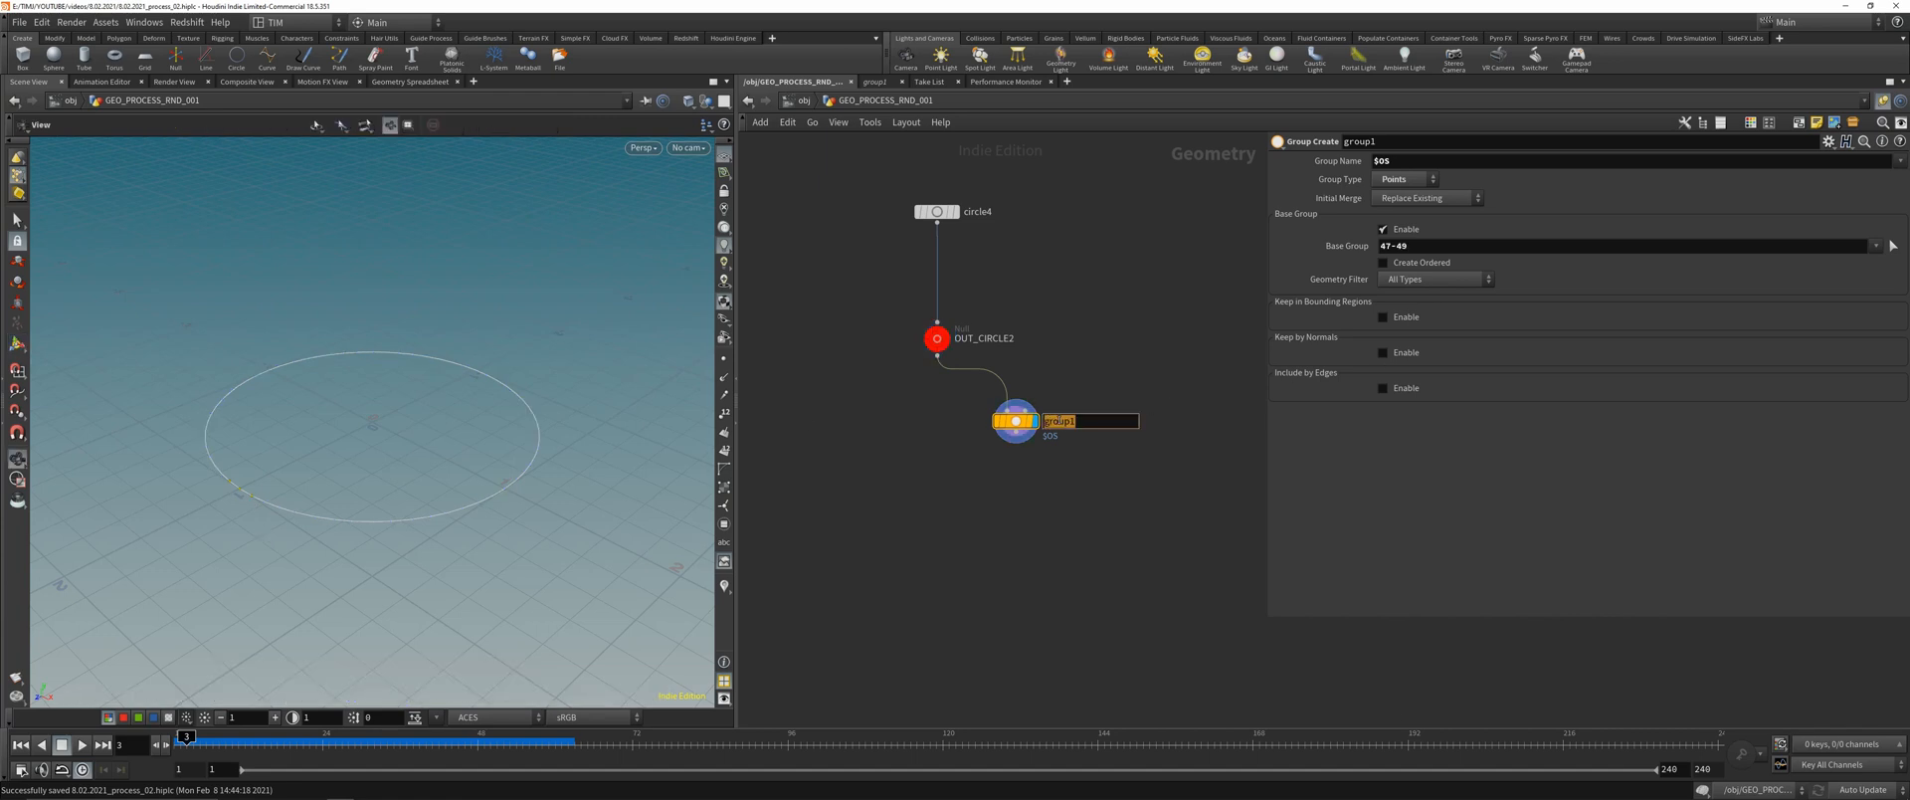
{"action": "type", "text": "grp_pin"}
{"action": "key", "text": "Return"}
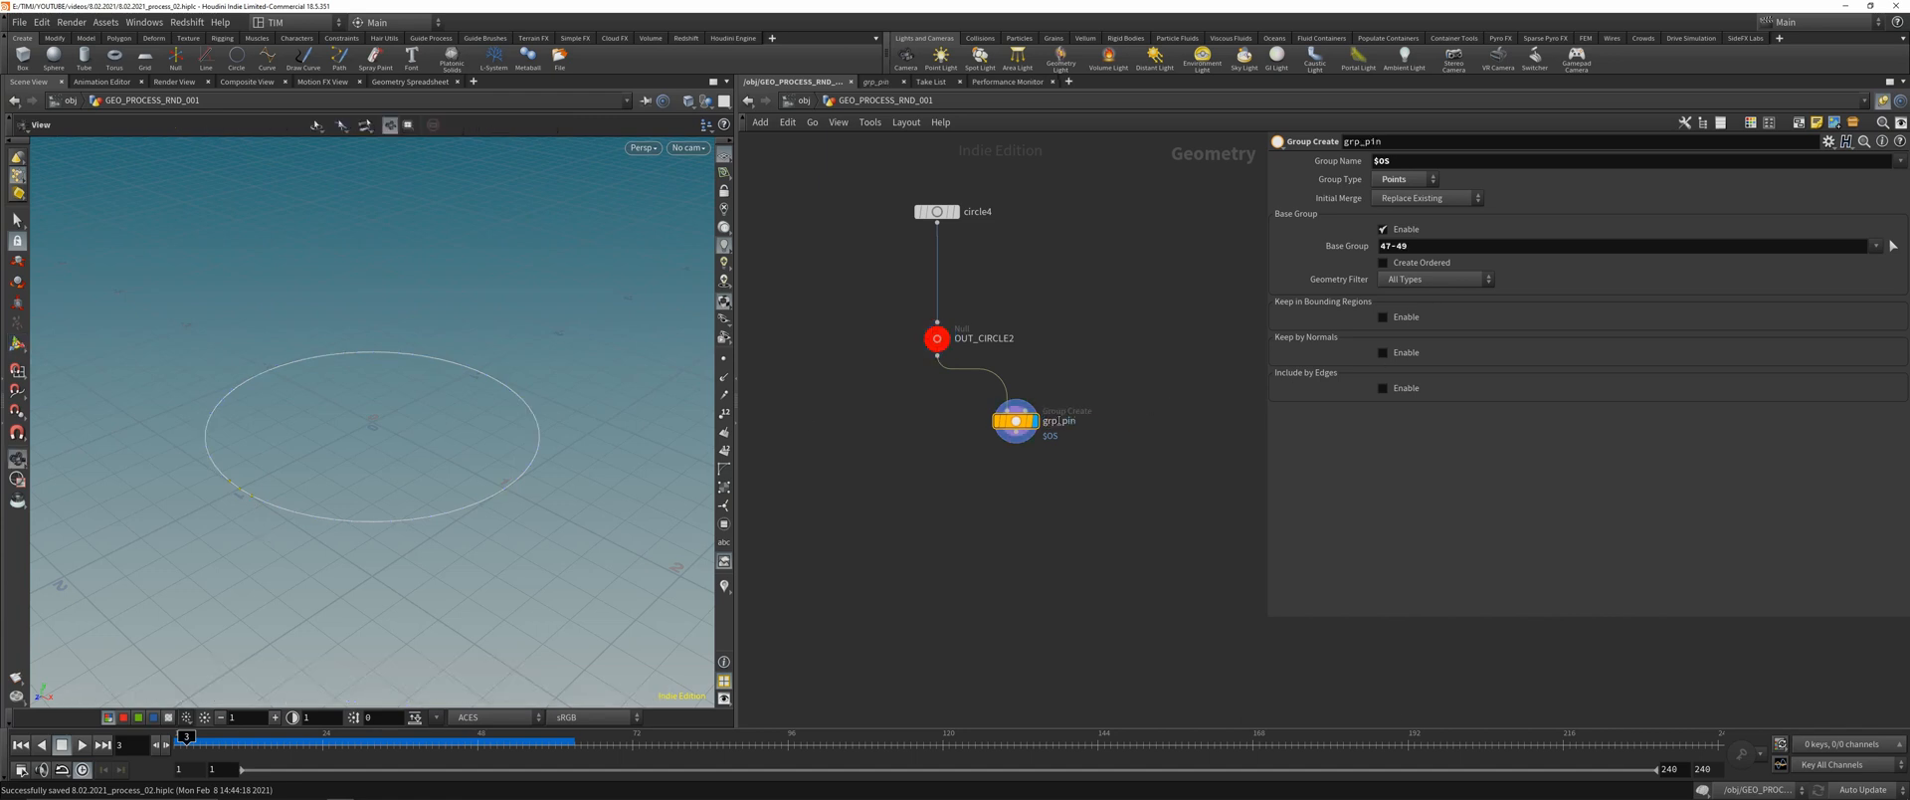
- Add a Copy and Transform node below grp_pin and display it with its viewport handle
{"action": "key", "text": "Tab"}
{"action": "mouse_move", "coordinate": [955, 415]}
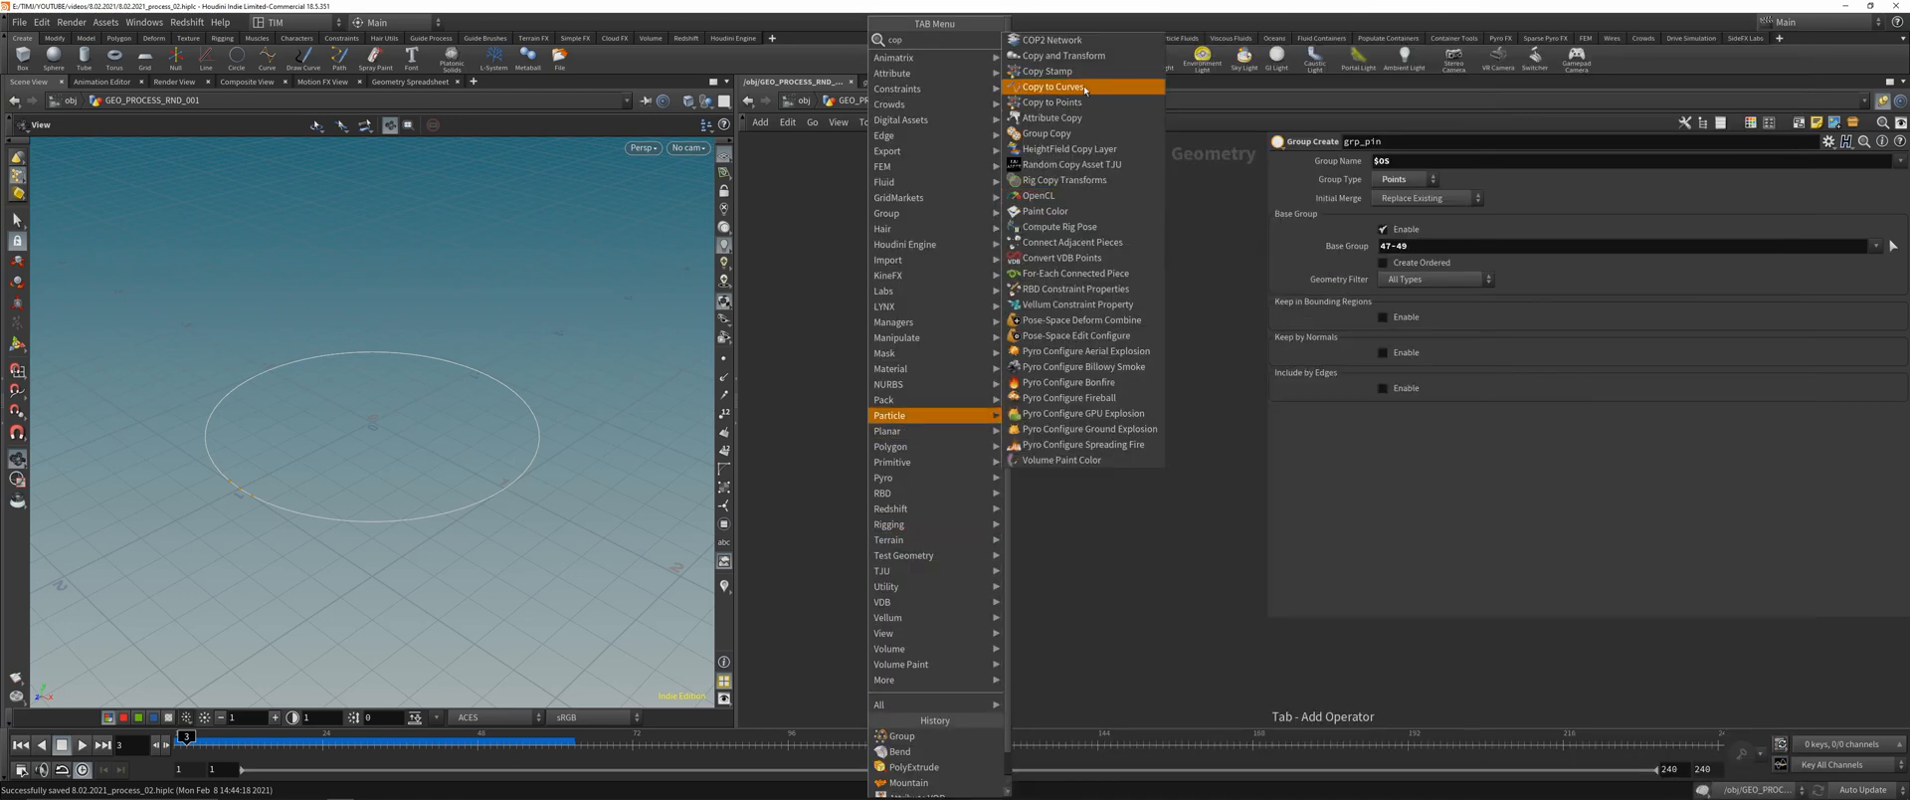
{"action": "left_click", "coordinate": [1060, 60]}
{"action": "left_click", "coordinate": [1017, 474]}
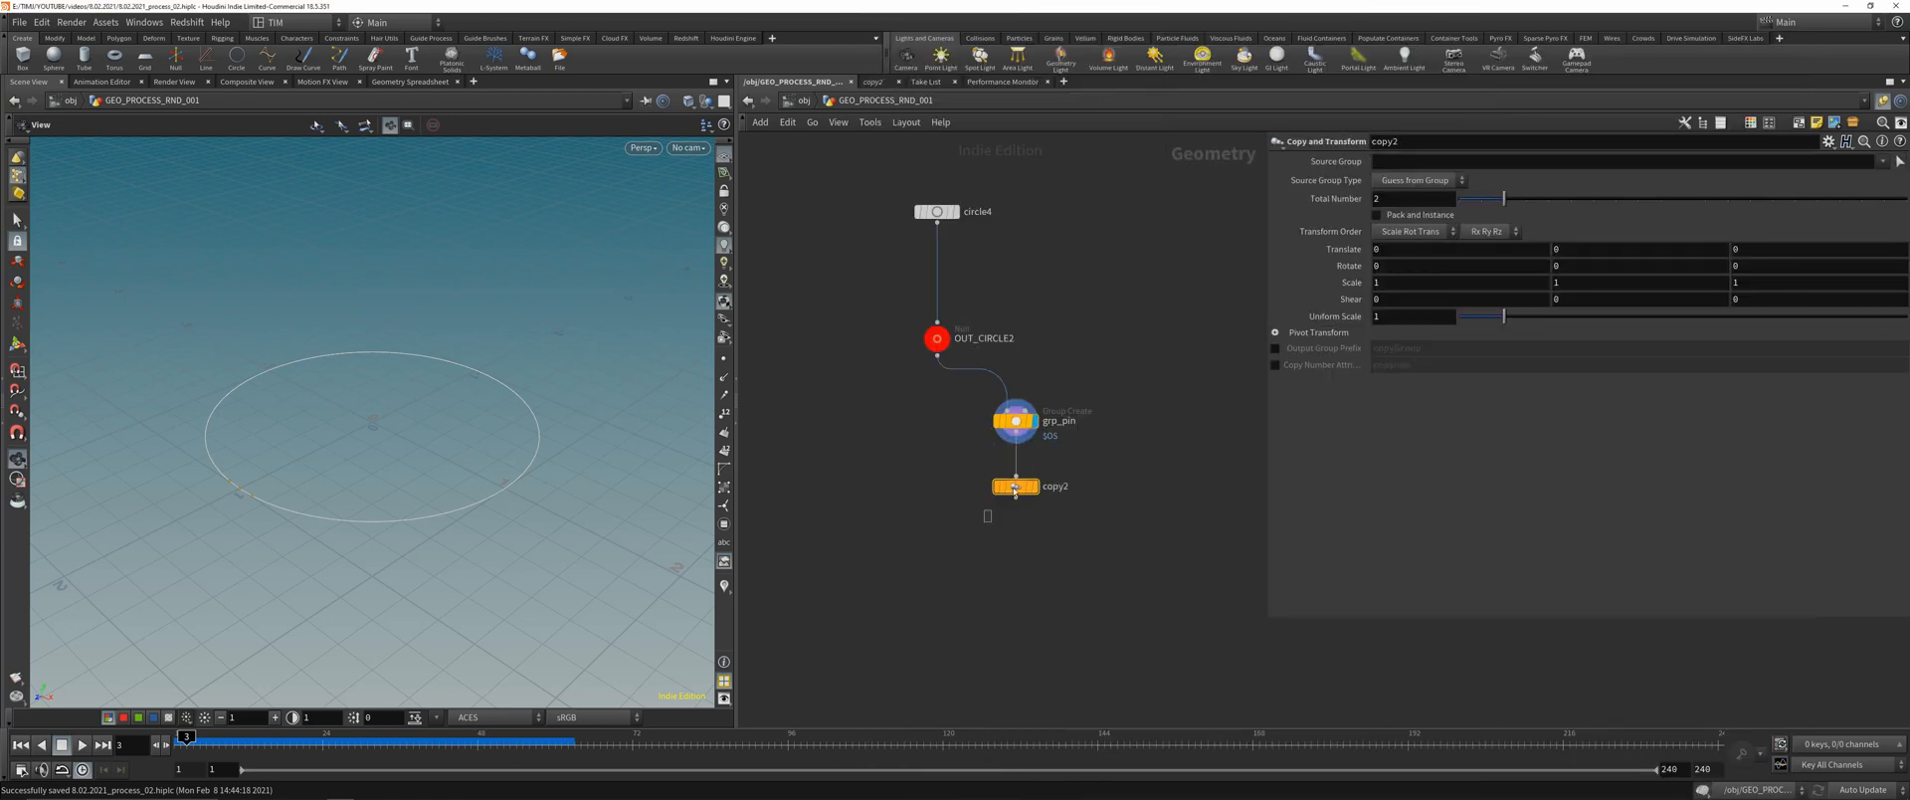
{"action": "left_click", "coordinate": [18, 343]}
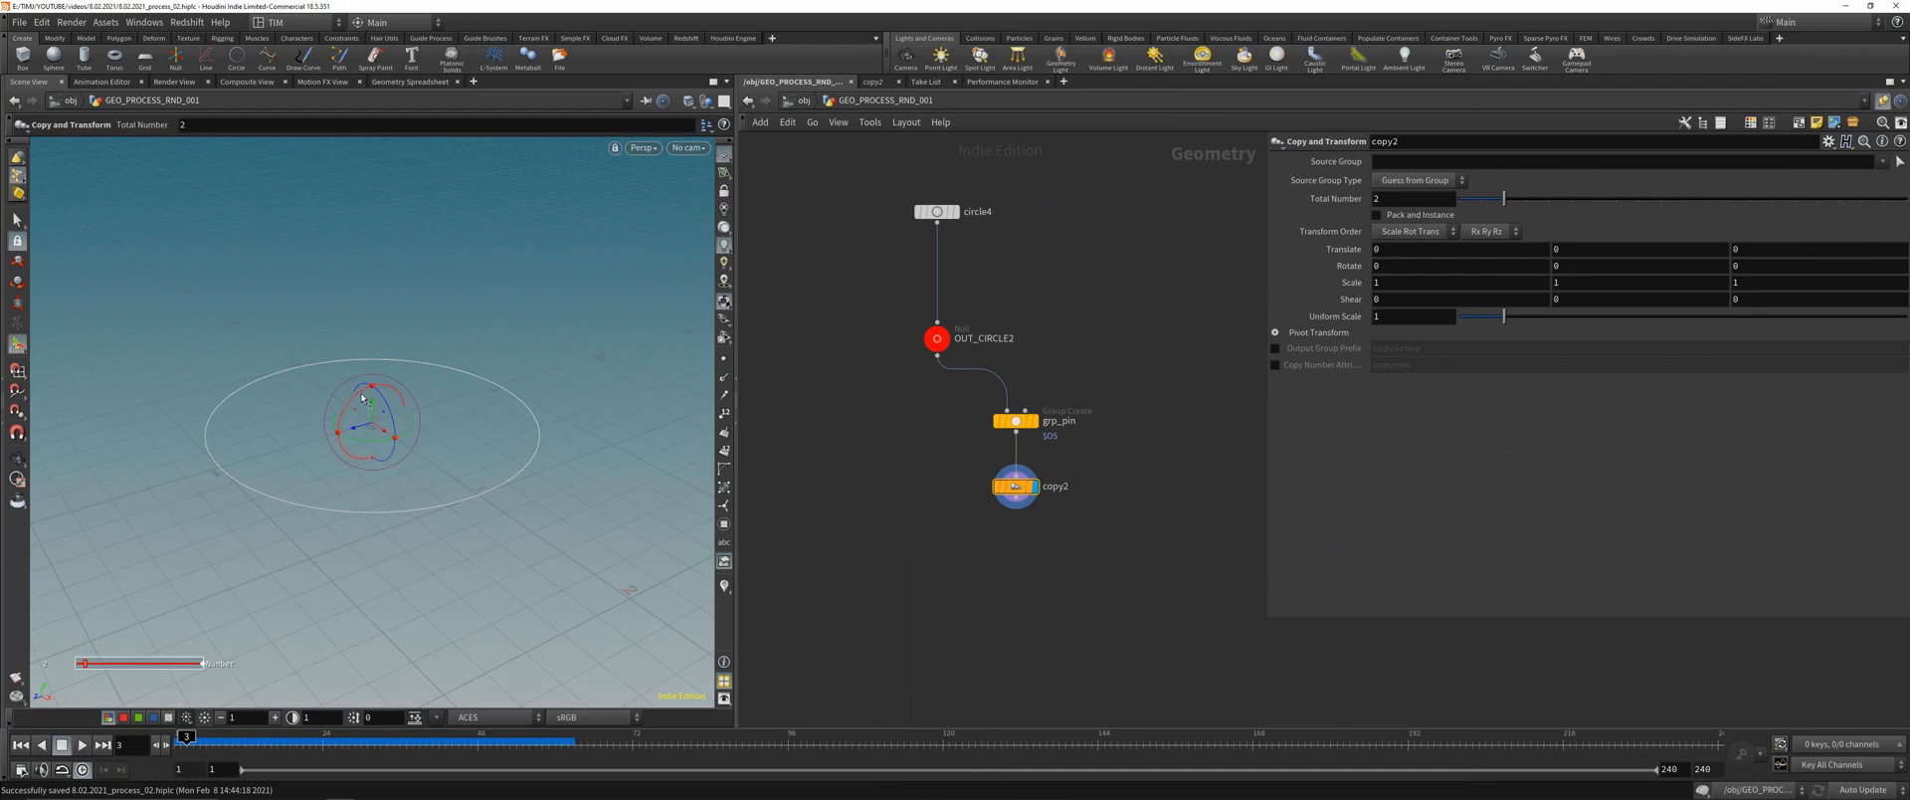
- Set the Y Translate of the circle copies to 0.1 and their Total Number to 13
{"action": "left_click_drag", "start_coordinate": [370, 390], "coordinate": [373, 398]}
{"action": "key", "text": "ctrl+z"}
{"action": "left_click_drag", "start_coordinate": [1504, 198], "coordinate": [1750, 198]}
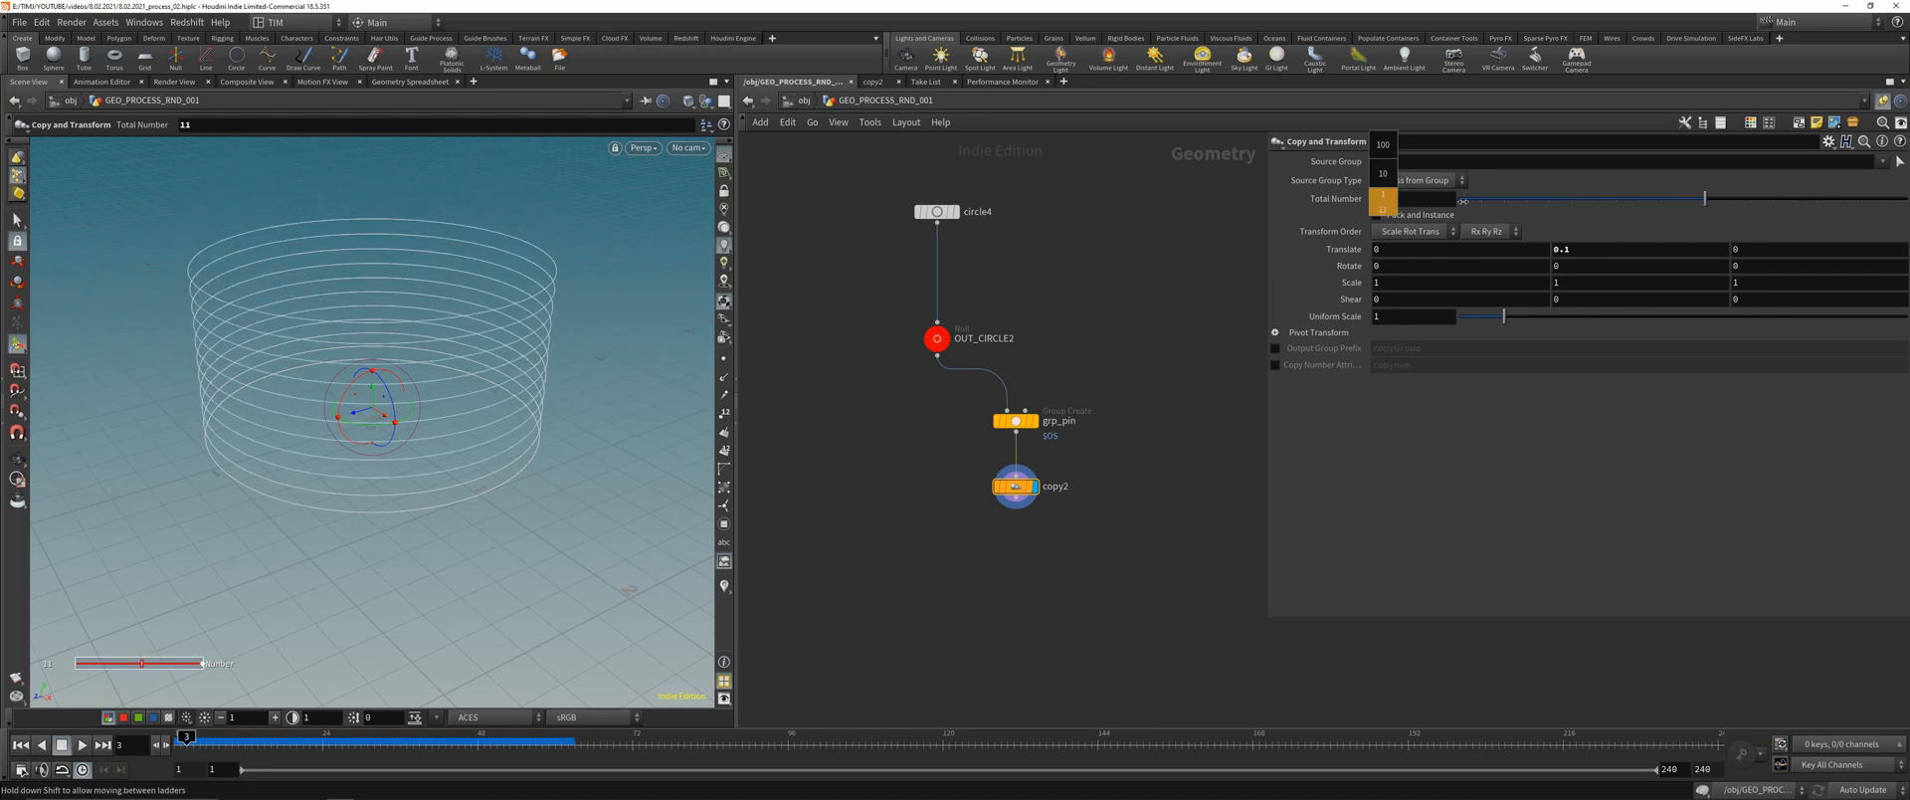
- Add a Vellum Configure Hair node connected below copy2
{"action": "key", "text": "Tab"}
{"action": "type", "text": "vellum"}
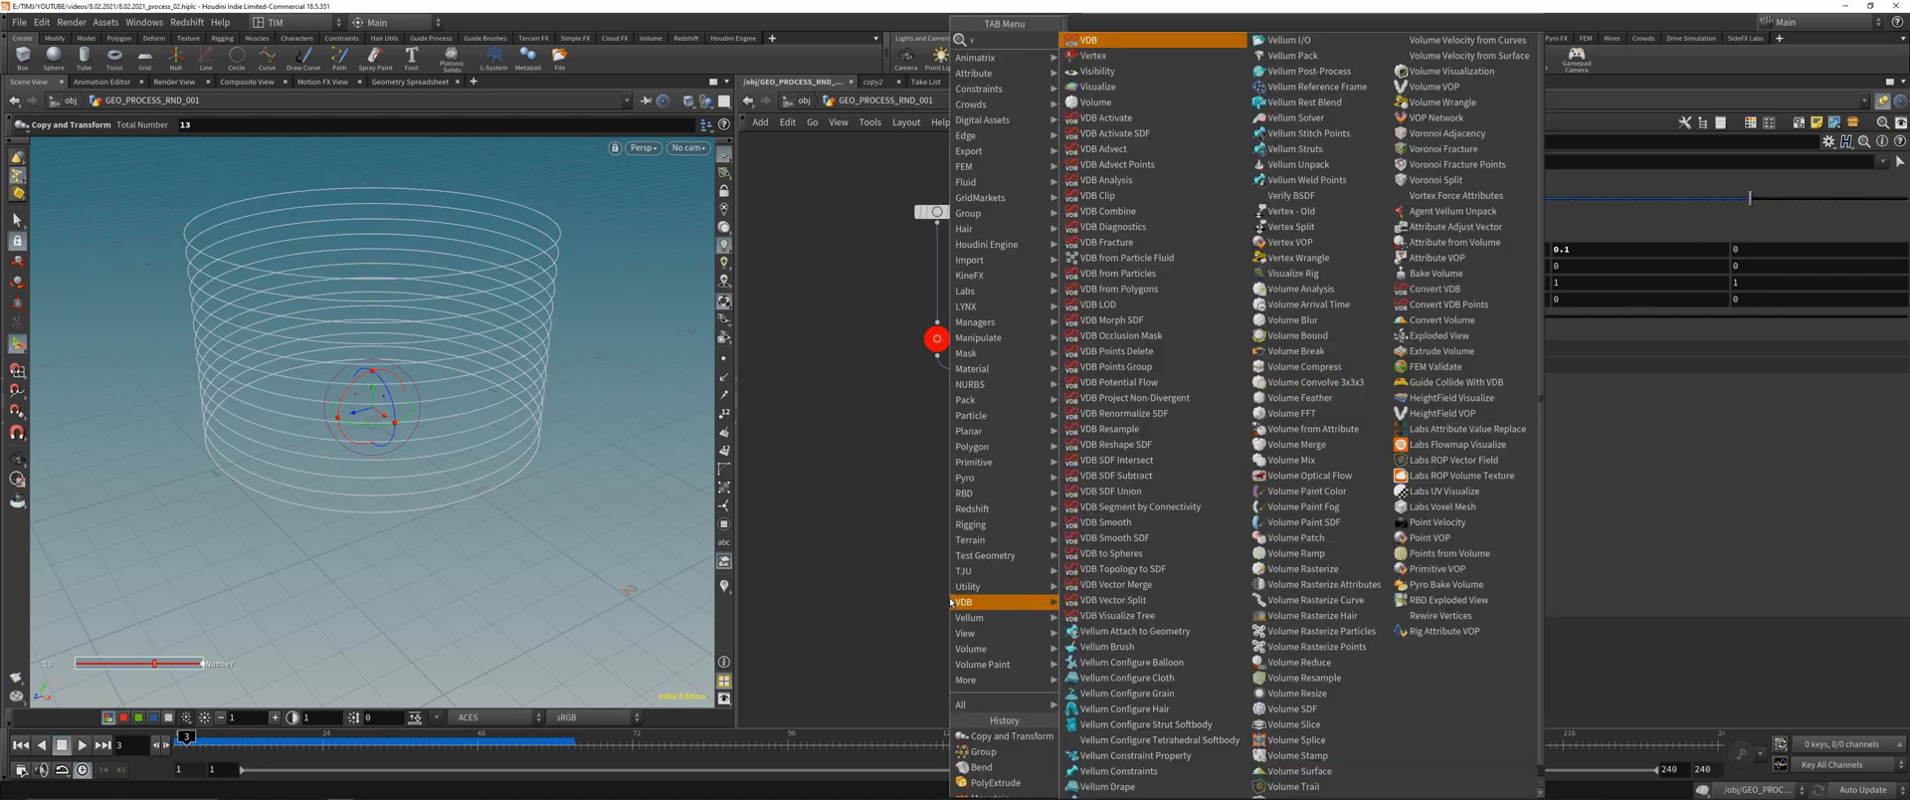
{"action": "key", "text": "Down"}
{"action": "key", "text": "Down"}
{"action": "key", "text": "Down"}
{"action": "key", "text": "Down"}
{"action": "key", "text": "Down"}
{"action": "key", "text": "Down"}
{"action": "key", "text": "Down"}
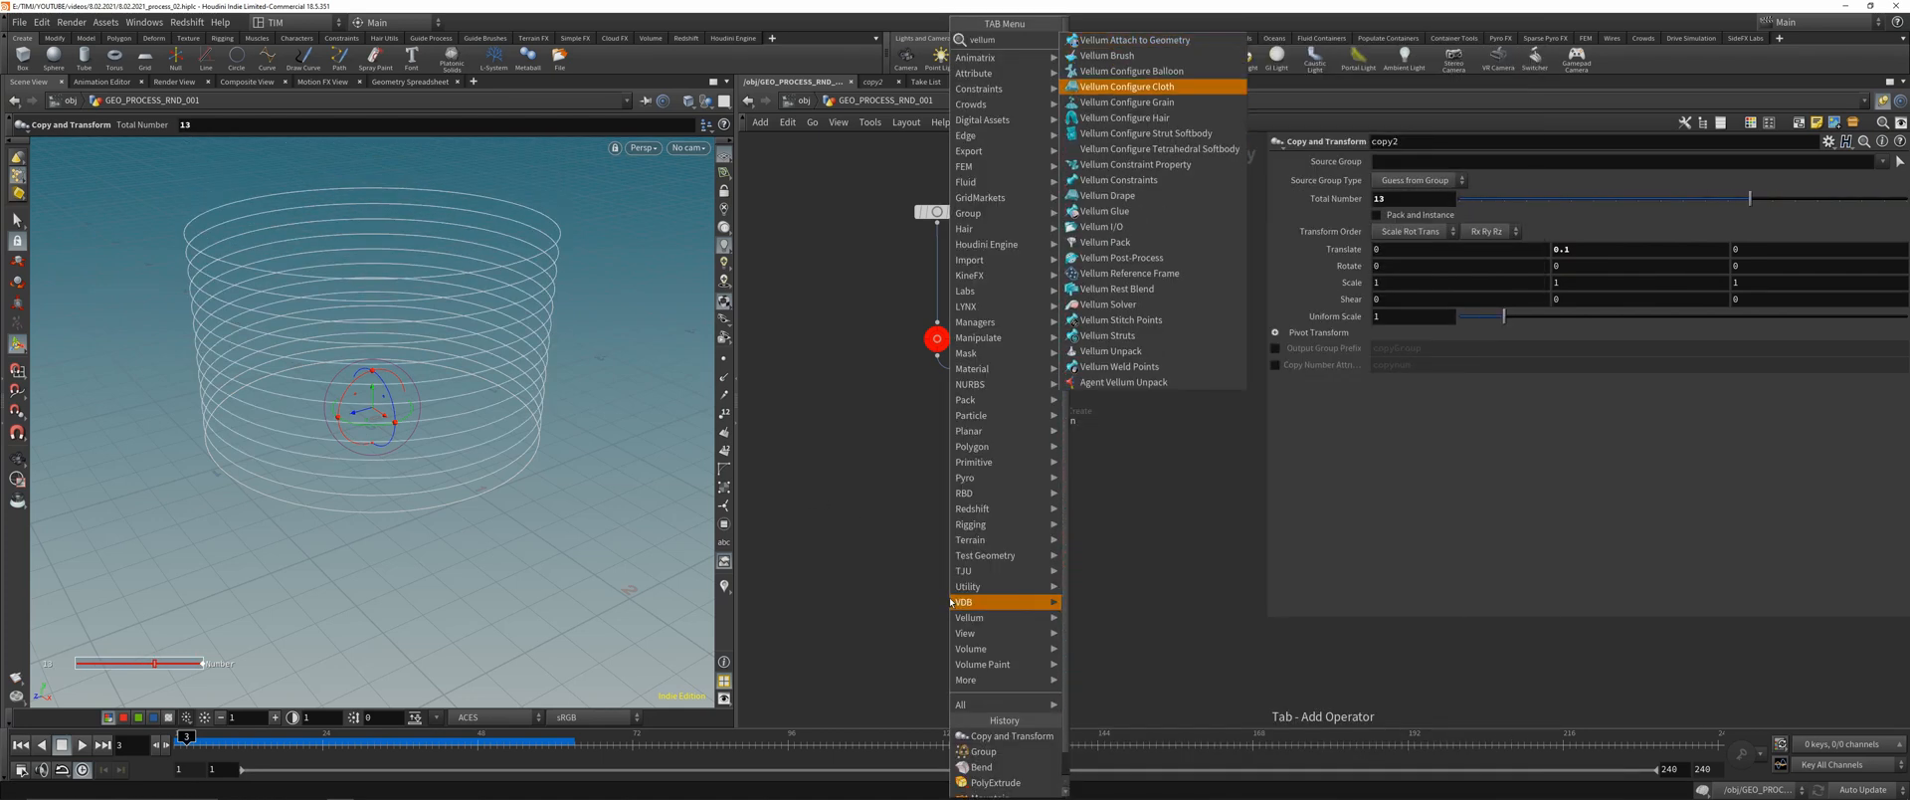
{"action": "key", "text": "Up"}
{"action": "key", "text": "Up"}
{"action": "key", "text": "Escape"}
{"action": "left_click", "coordinate": [949, 597]}
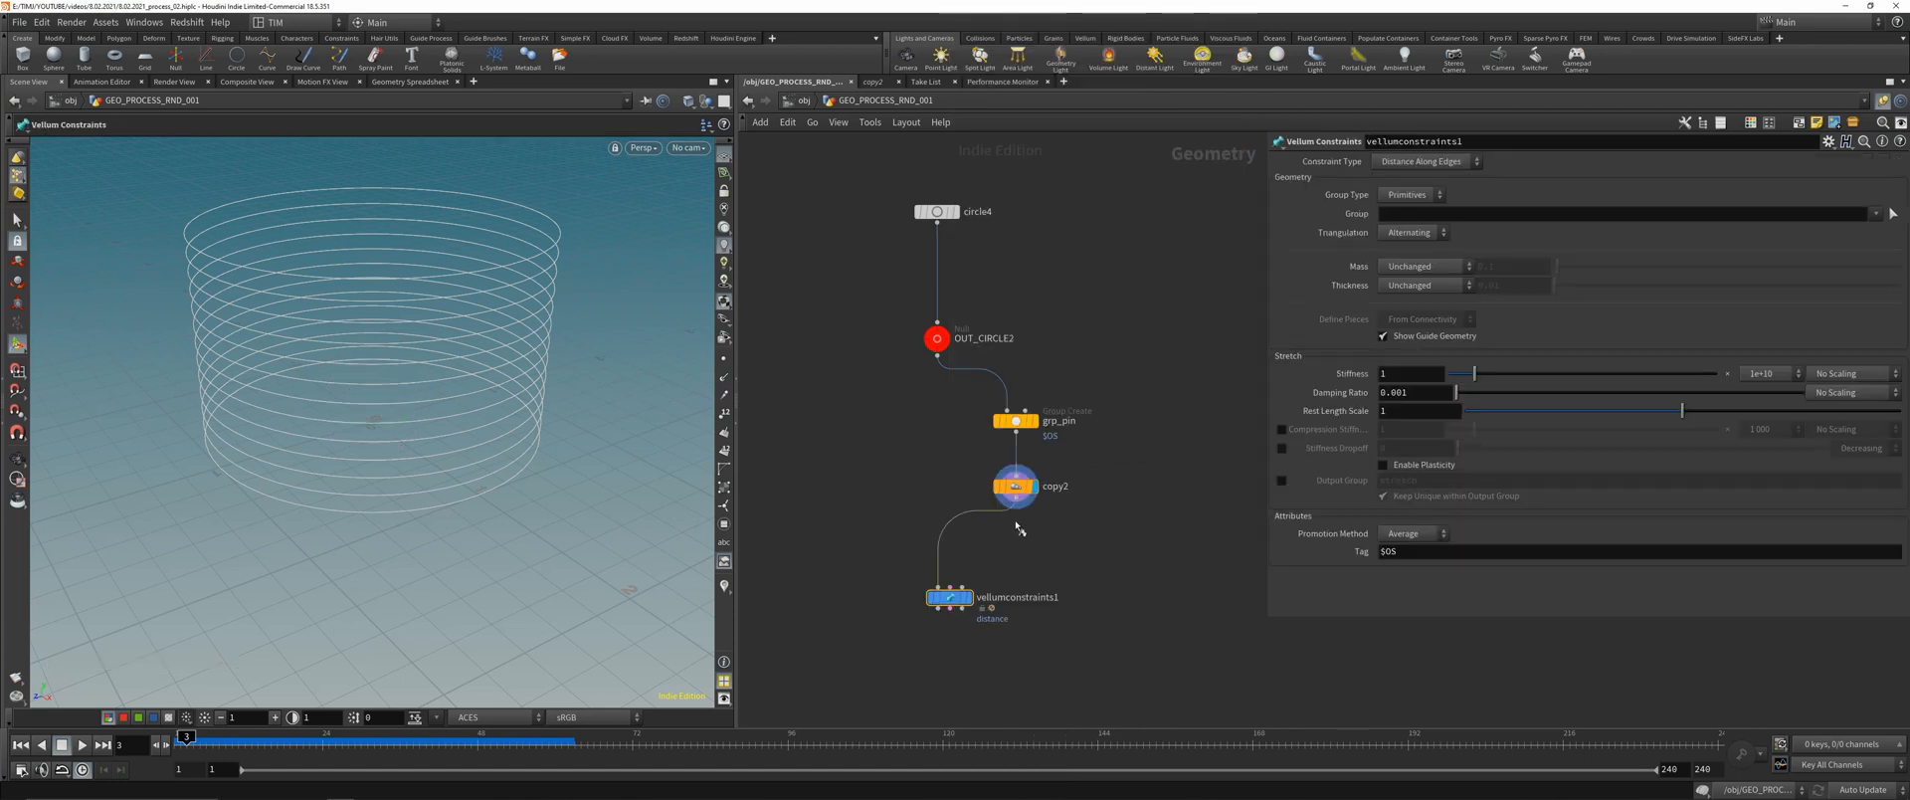
- Display the Vellum hair node and set its Pin Points to grp_pin
{"action": "left_click", "coordinate": [968, 597]}
{"action": "middle_click_drag", "start_coordinate": [1079, 519], "coordinate": [1056, 485]}
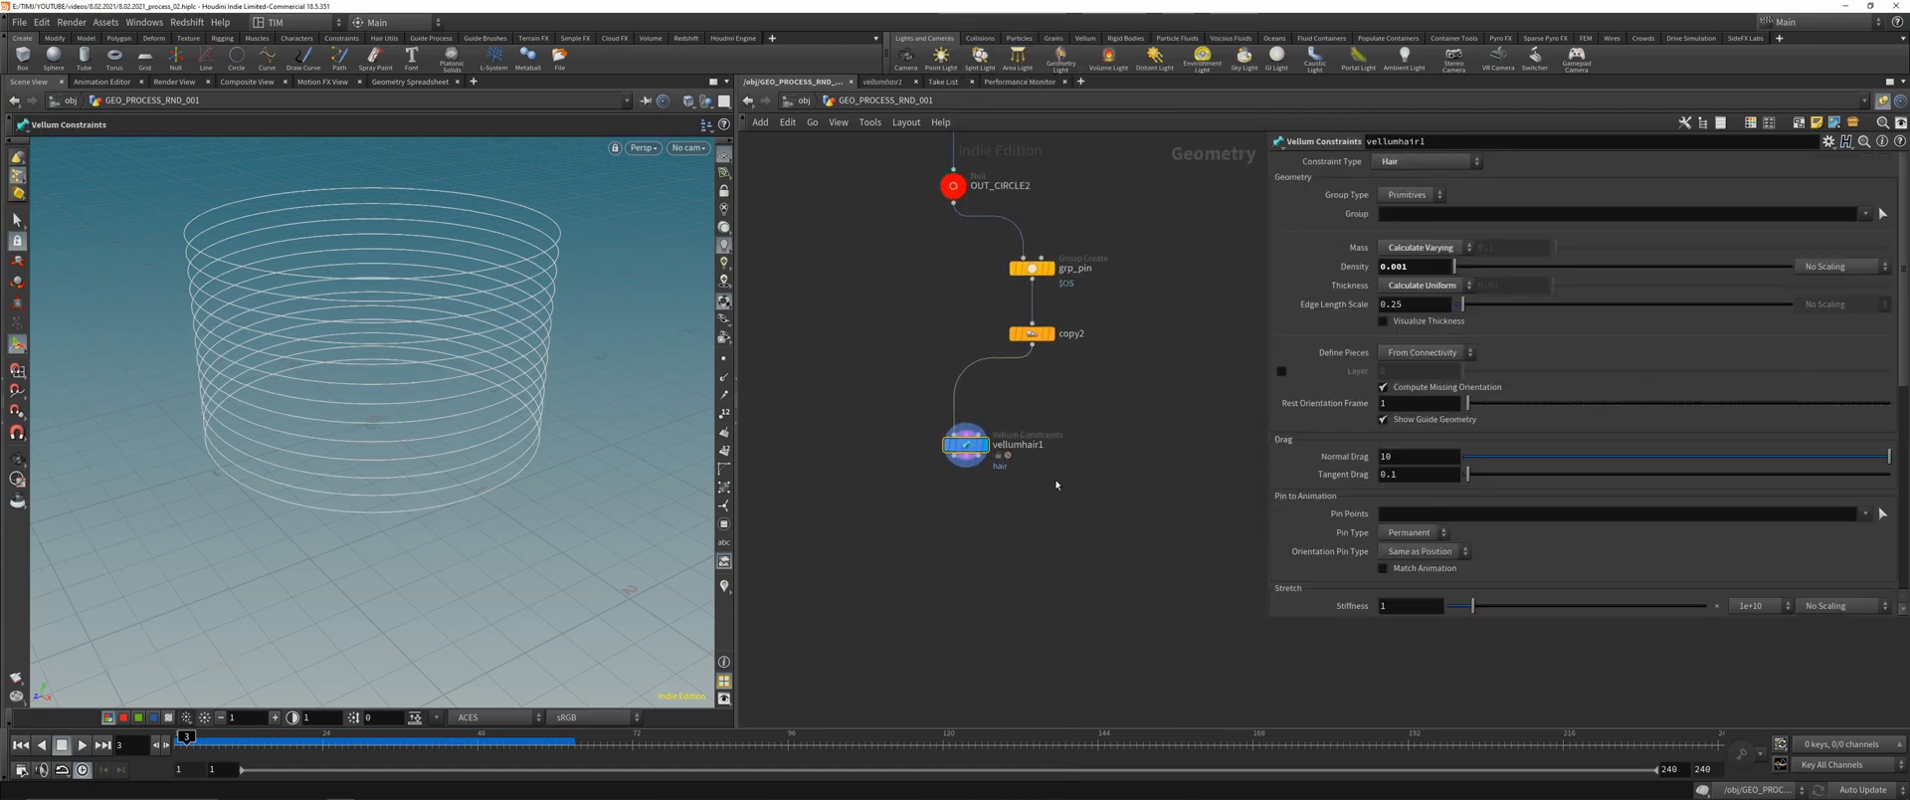
{"action": "left_click", "coordinate": [1870, 530]}
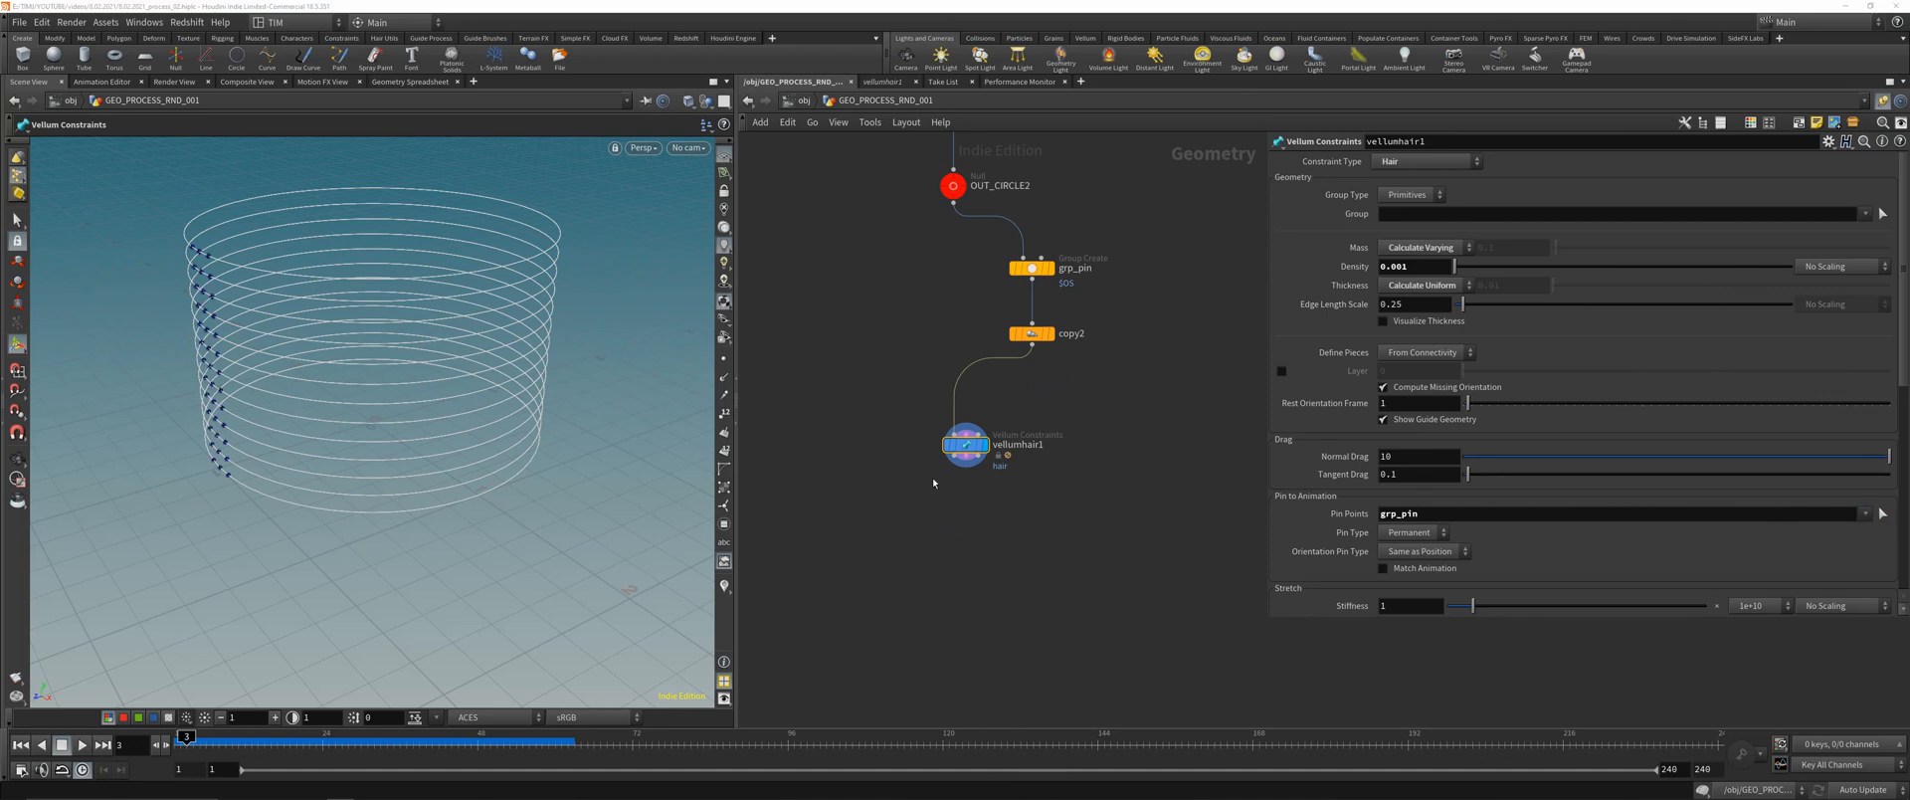
- Add a Vellum Solver wired to all outputs of vellumhair1, display it and play the simulation
{"action": "key", "text": "Tab"}
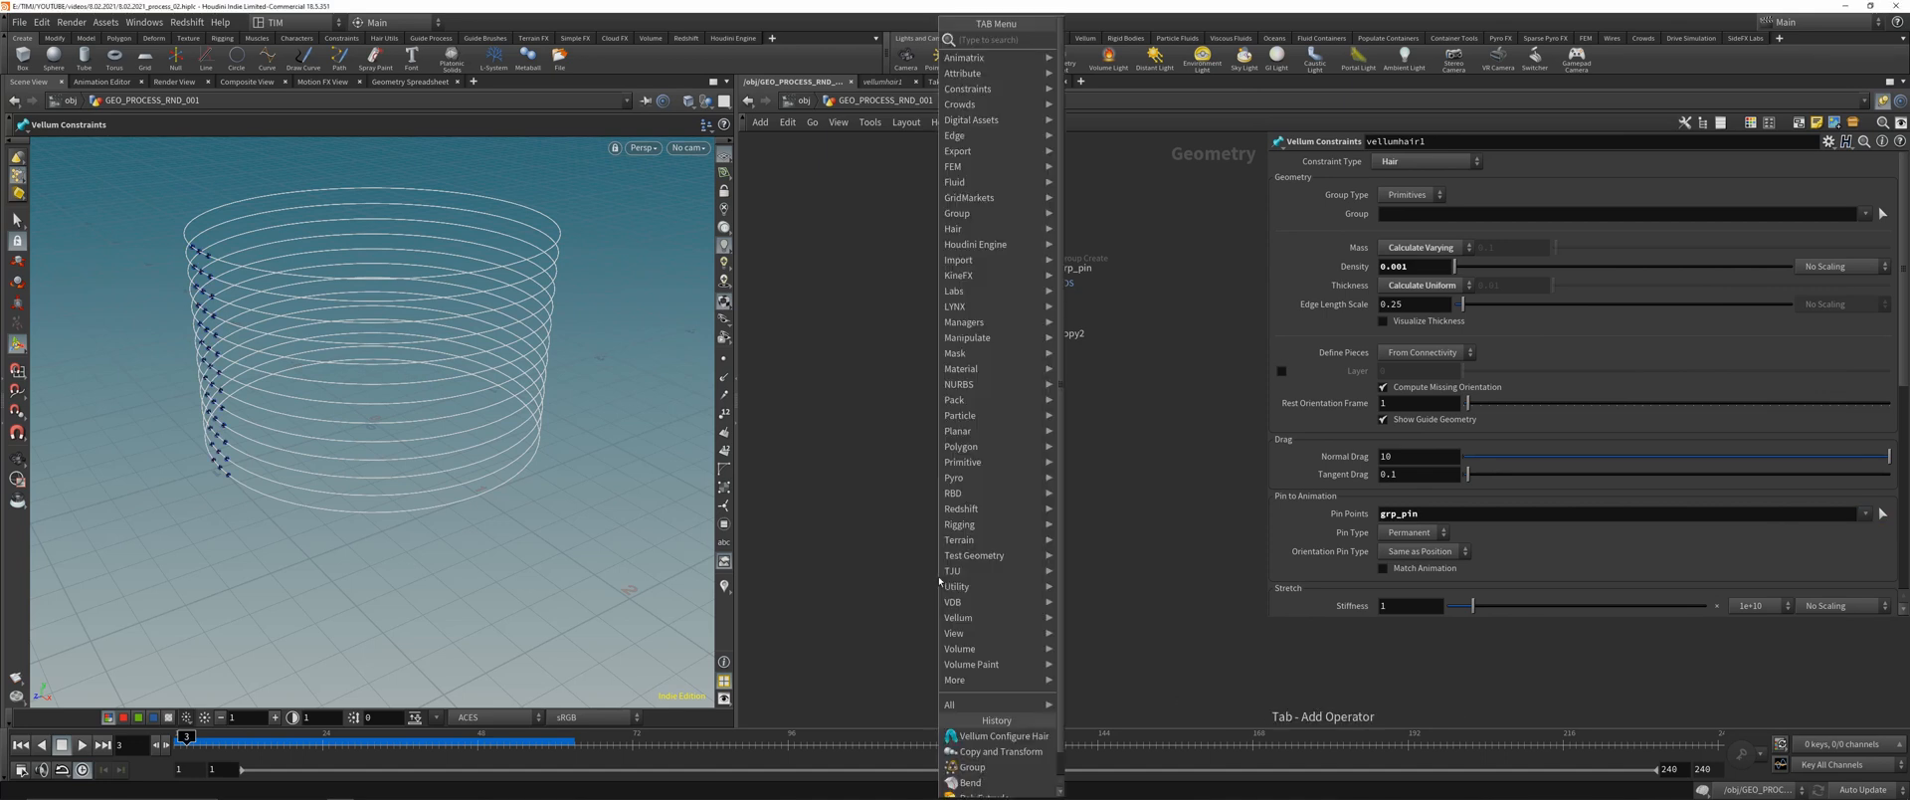
{"action": "key", "text": "Escape"}
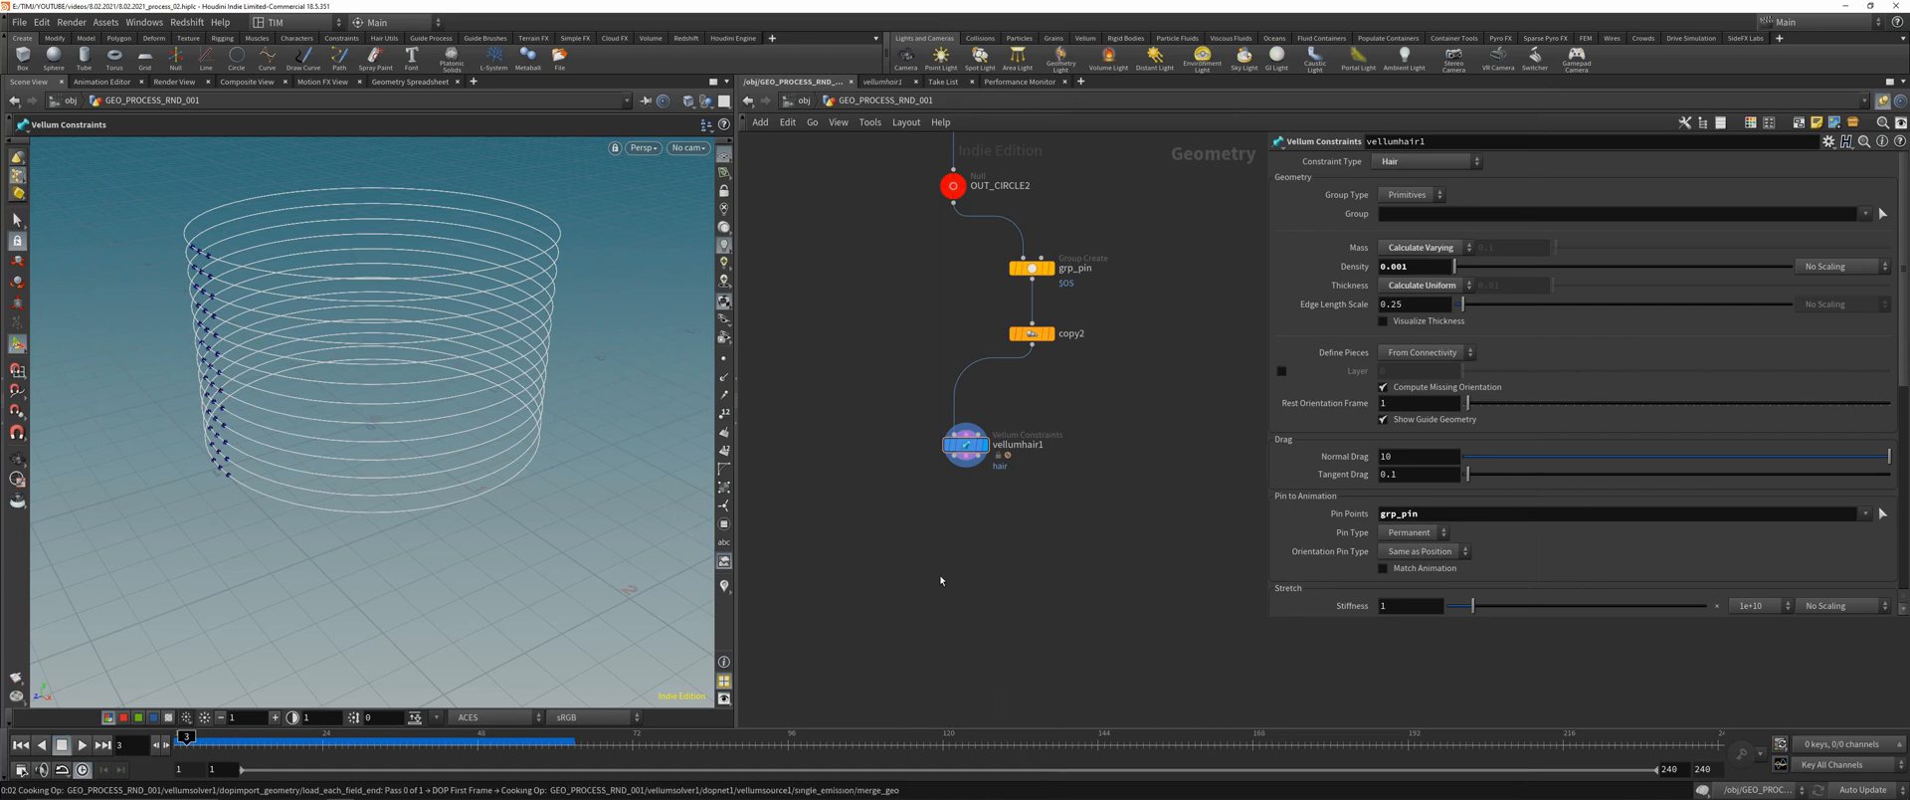
{"action": "left_click", "coordinate": [939, 575]}
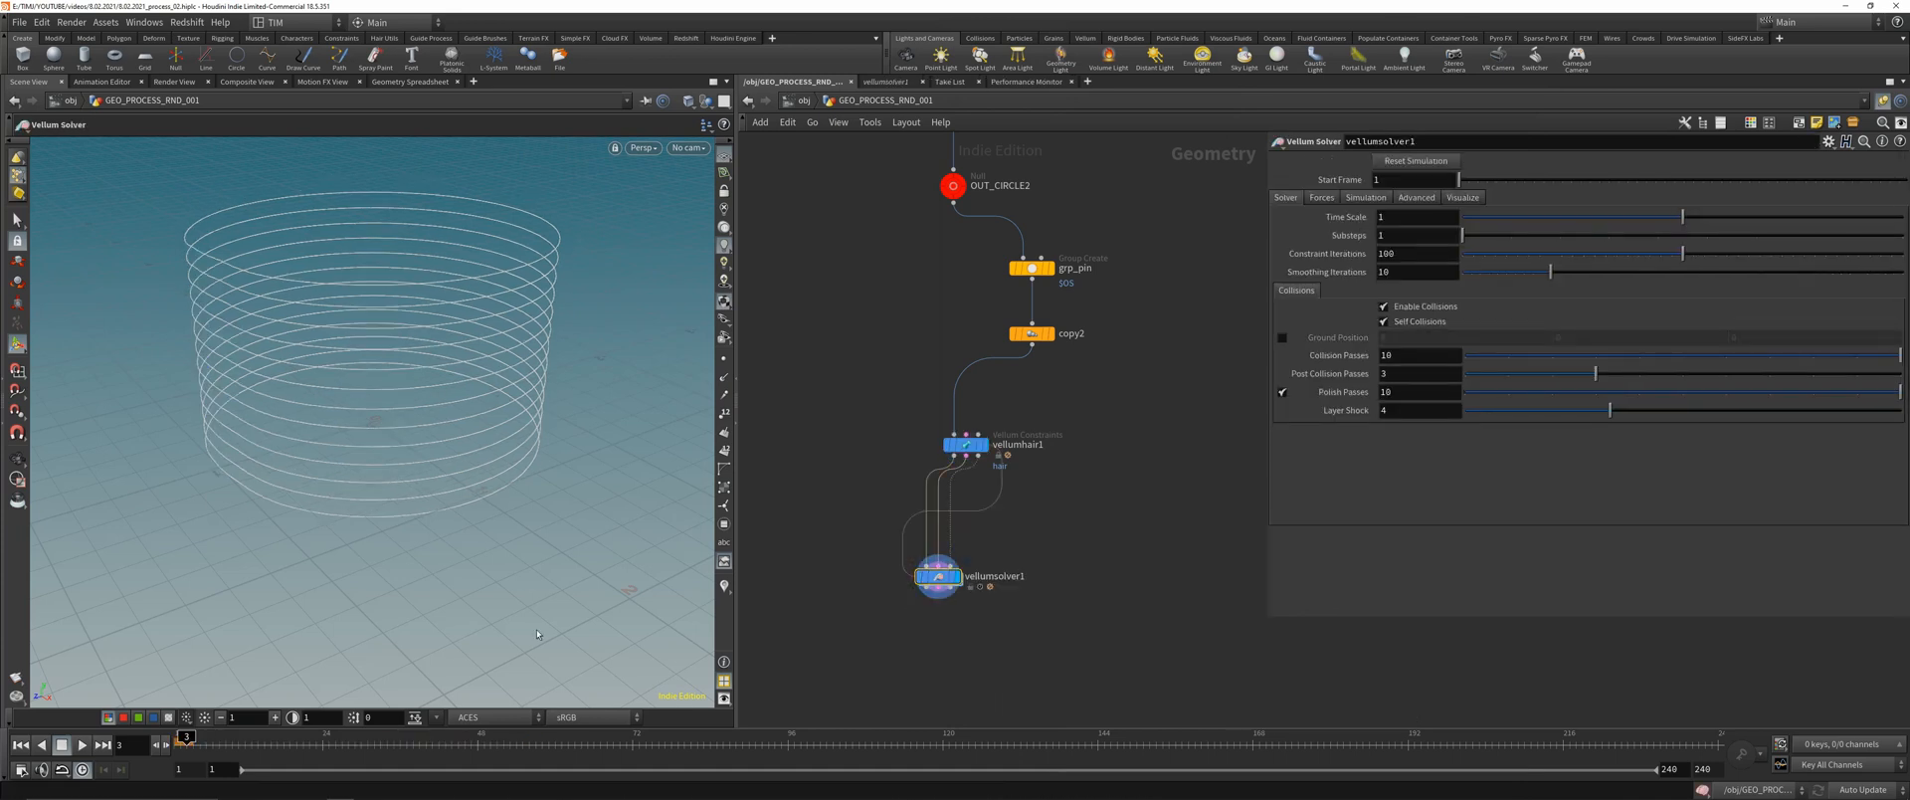
{"action": "left_click", "coordinate": [82, 744]}
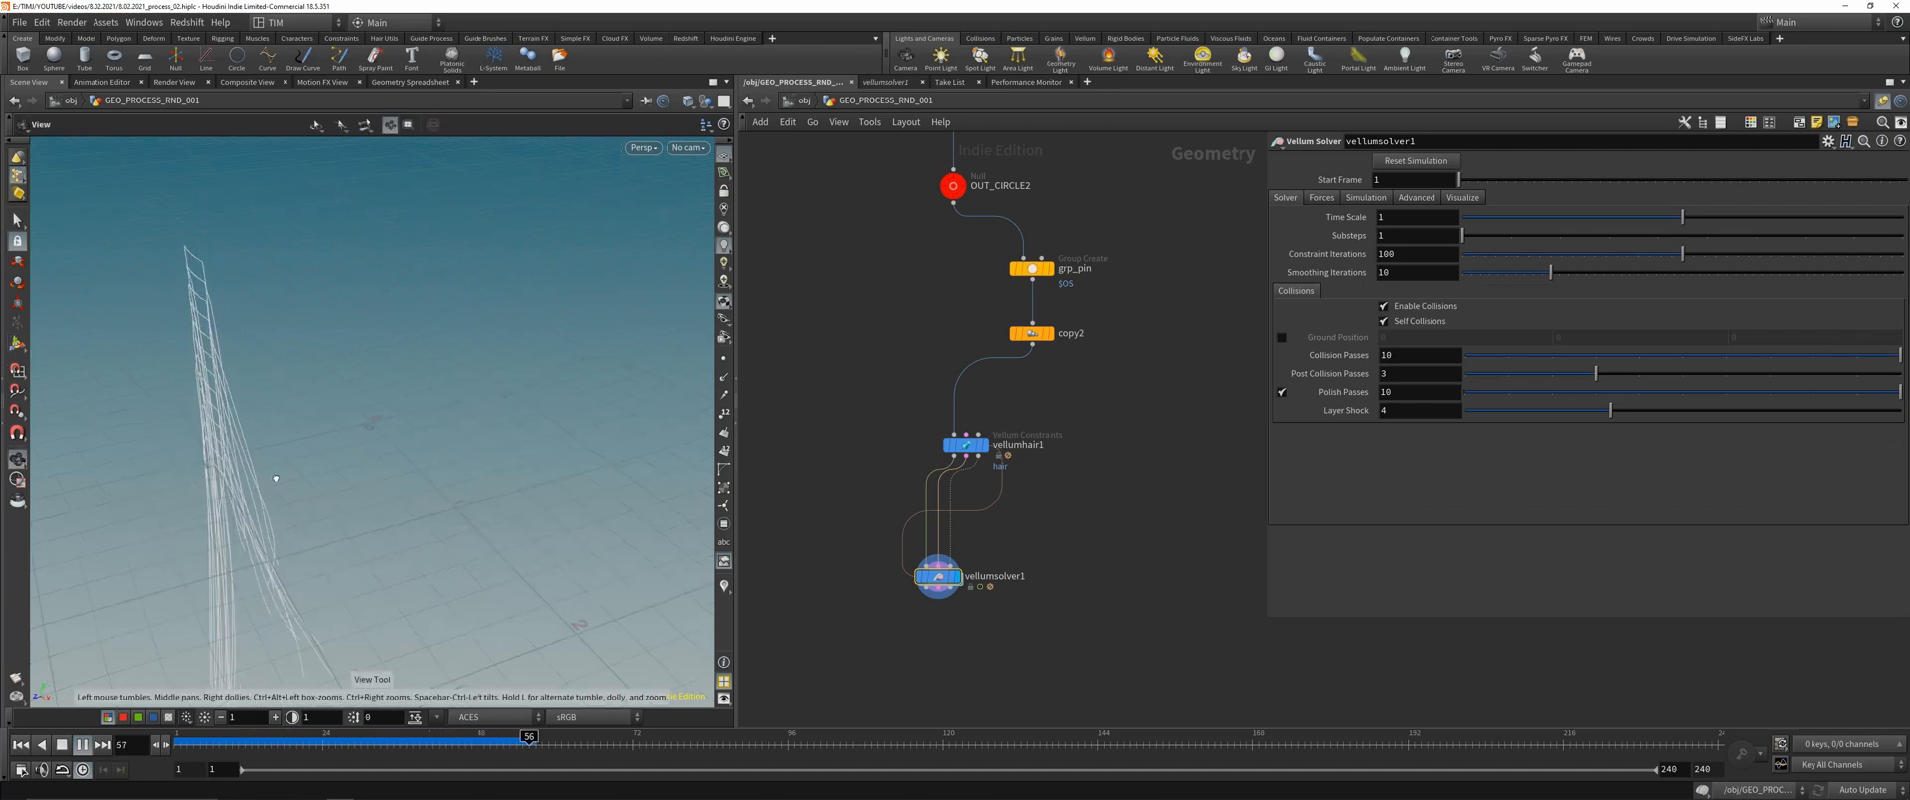
- Scrub through the Vellum simulation and examine how the pinned strands fall and hang from several angles
{"action": "left_click_drag", "start_coordinate": [277, 479], "coordinate": [453, 476], "text": "alt"}
{"action": "scroll", "coordinate": [470, 512], "scroll_direction": "down", "scroll_amount": 1}
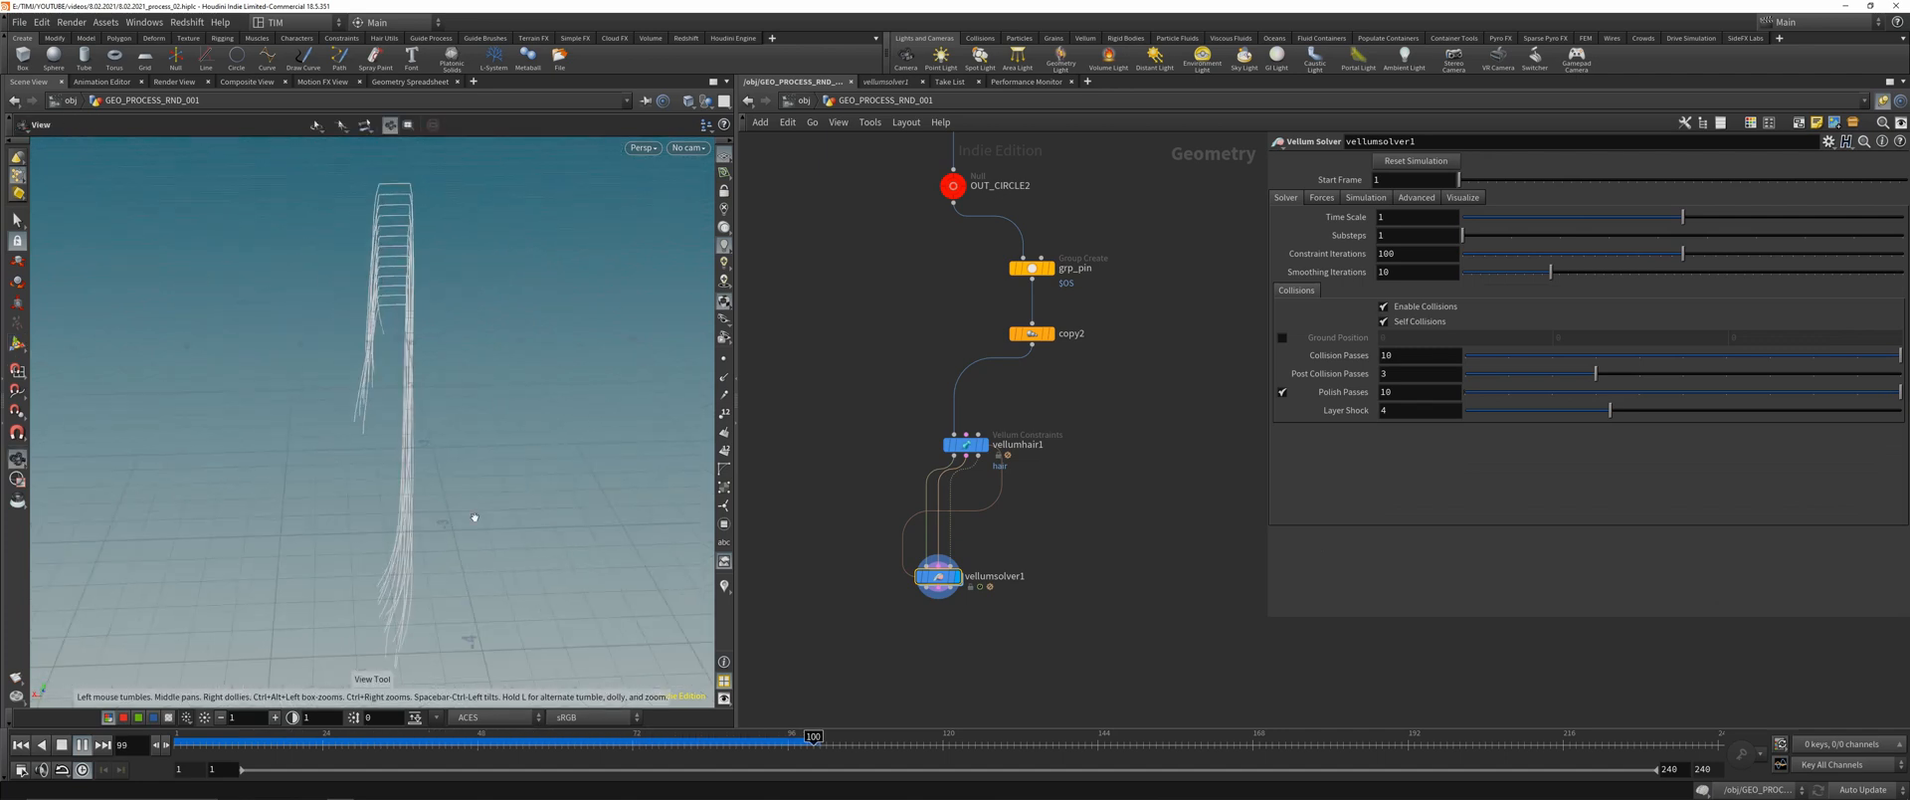
{"action": "left_click_drag", "start_coordinate": [531, 744], "coordinate": [299, 688]}
{"action": "left_click_drag", "start_coordinate": [393, 542], "coordinate": [230, 457]}
{"action": "right_click_drag", "start_coordinate": [230, 457], "coordinate": [344, 408]}
{"action": "left_click_drag", "start_coordinate": [343, 408], "coordinate": [457, 460]}
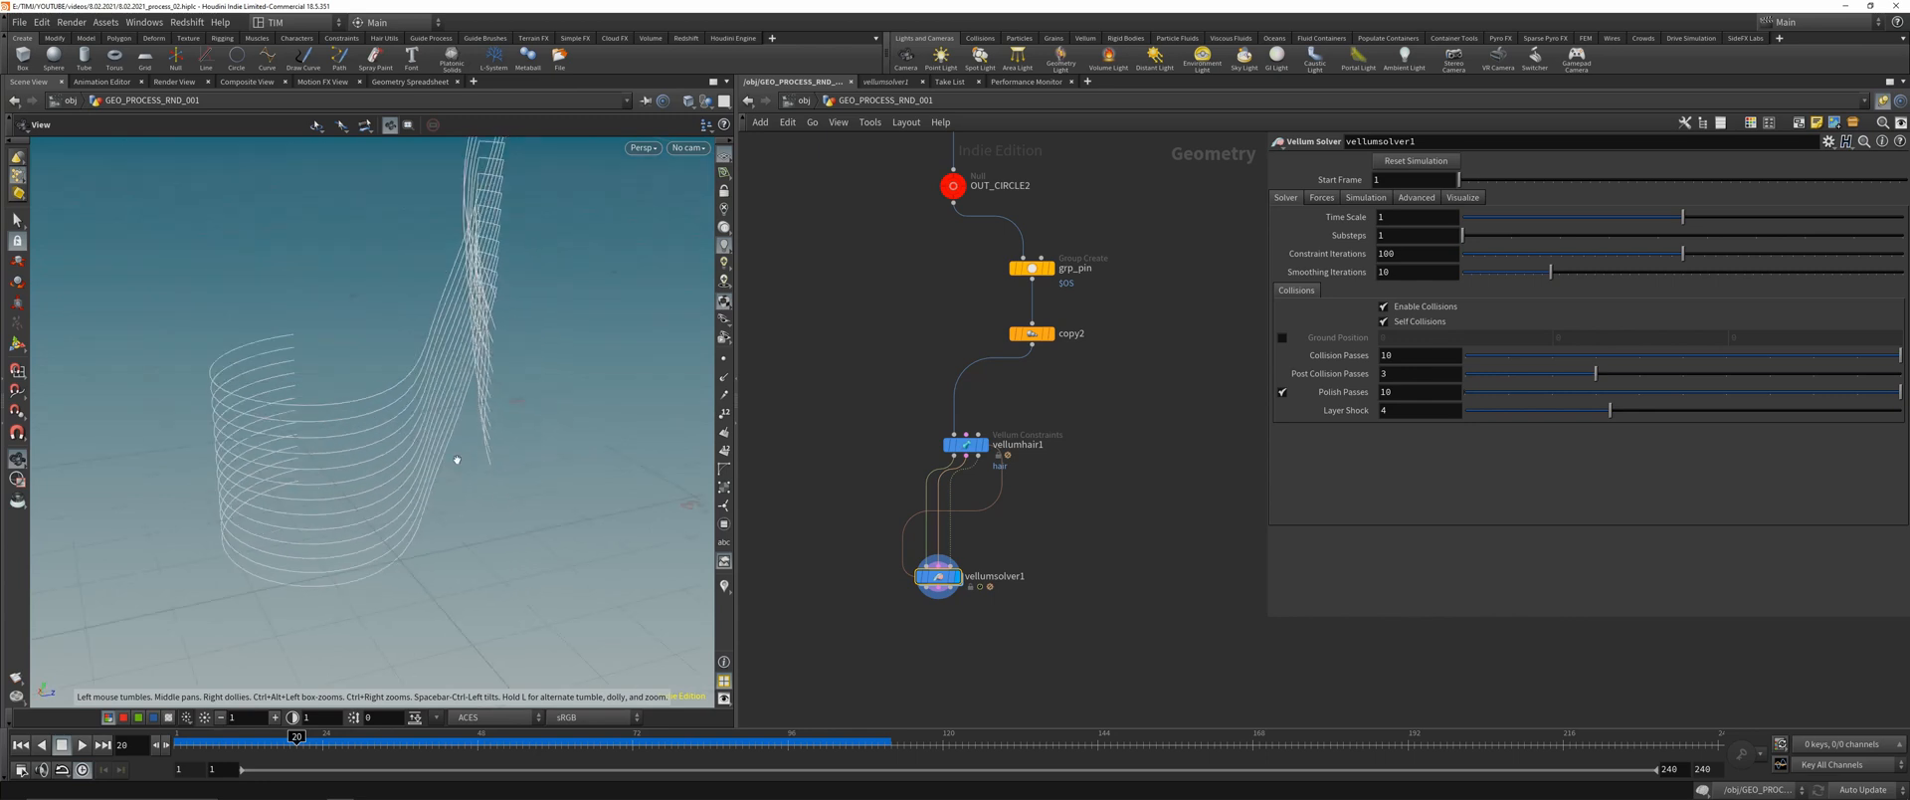
{"action": "left_click_drag", "start_coordinate": [311, 734], "coordinate": [613, 736]}
{"action": "left_click_drag", "start_coordinate": [517, 497], "coordinate": [578, 478]}
{"action": "right_click_drag", "start_coordinate": [577, 478], "coordinate": [558, 426]}
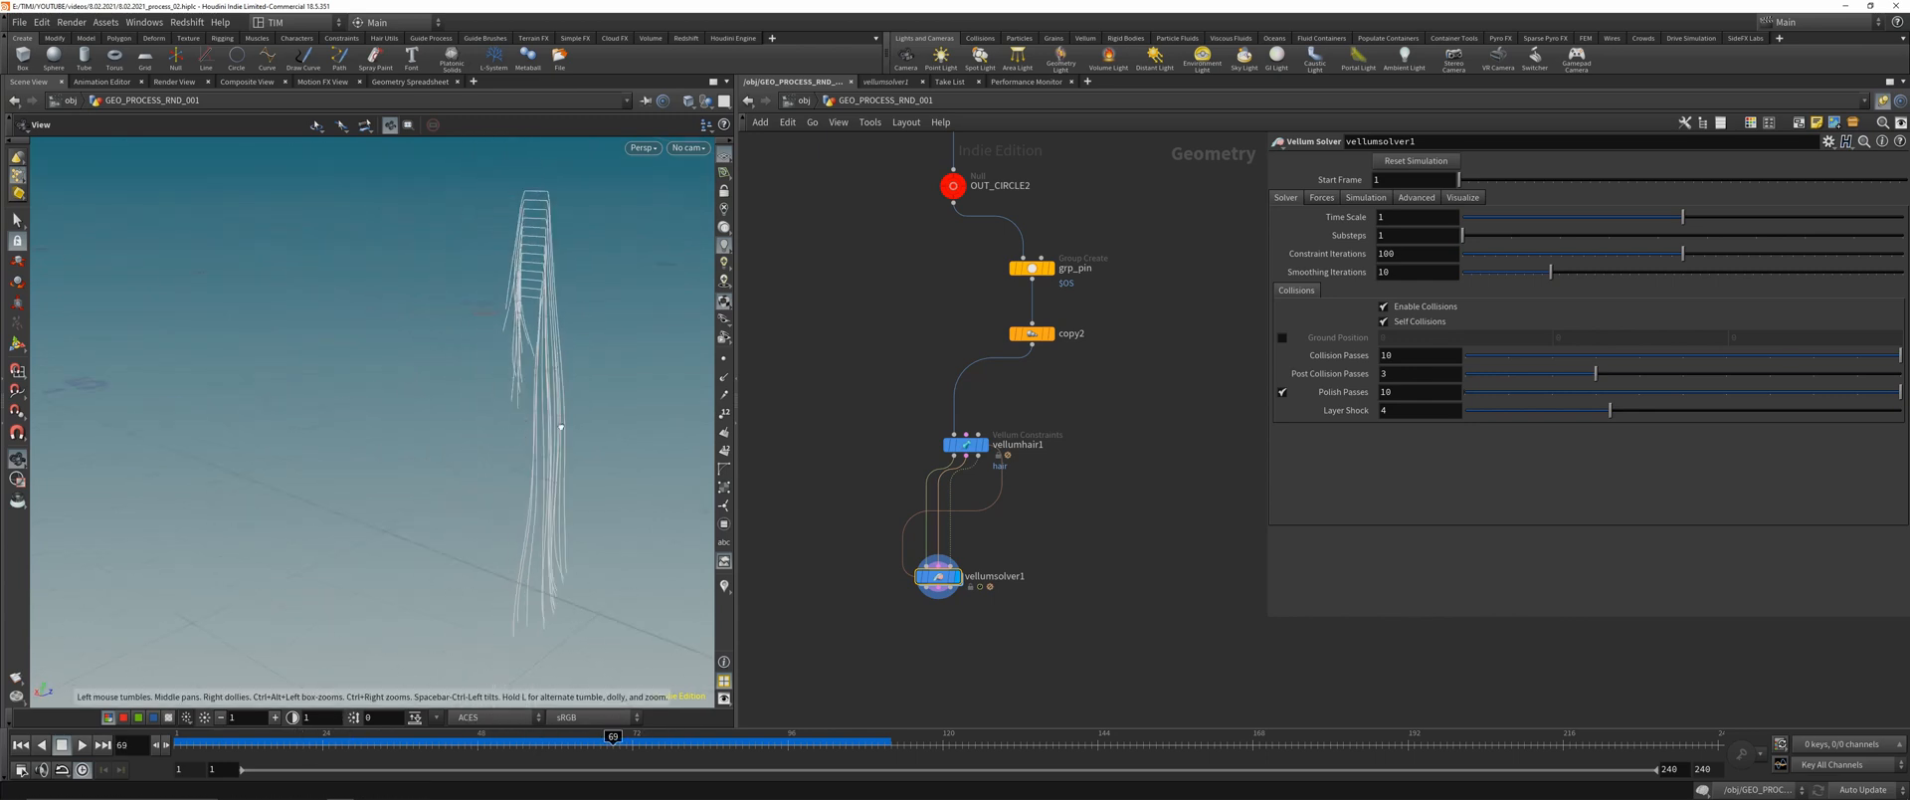
- Add a Connect Adjacent Pieces node below vellumsolver1, display it and set its Connection Type to Adjacent Points
{"action": "middle_click_drag", "start_coordinate": [836, 445], "coordinate": [796, 363]}
{"action": "key", "text": "Tab"}
{"action": "type", "text": "conn"}
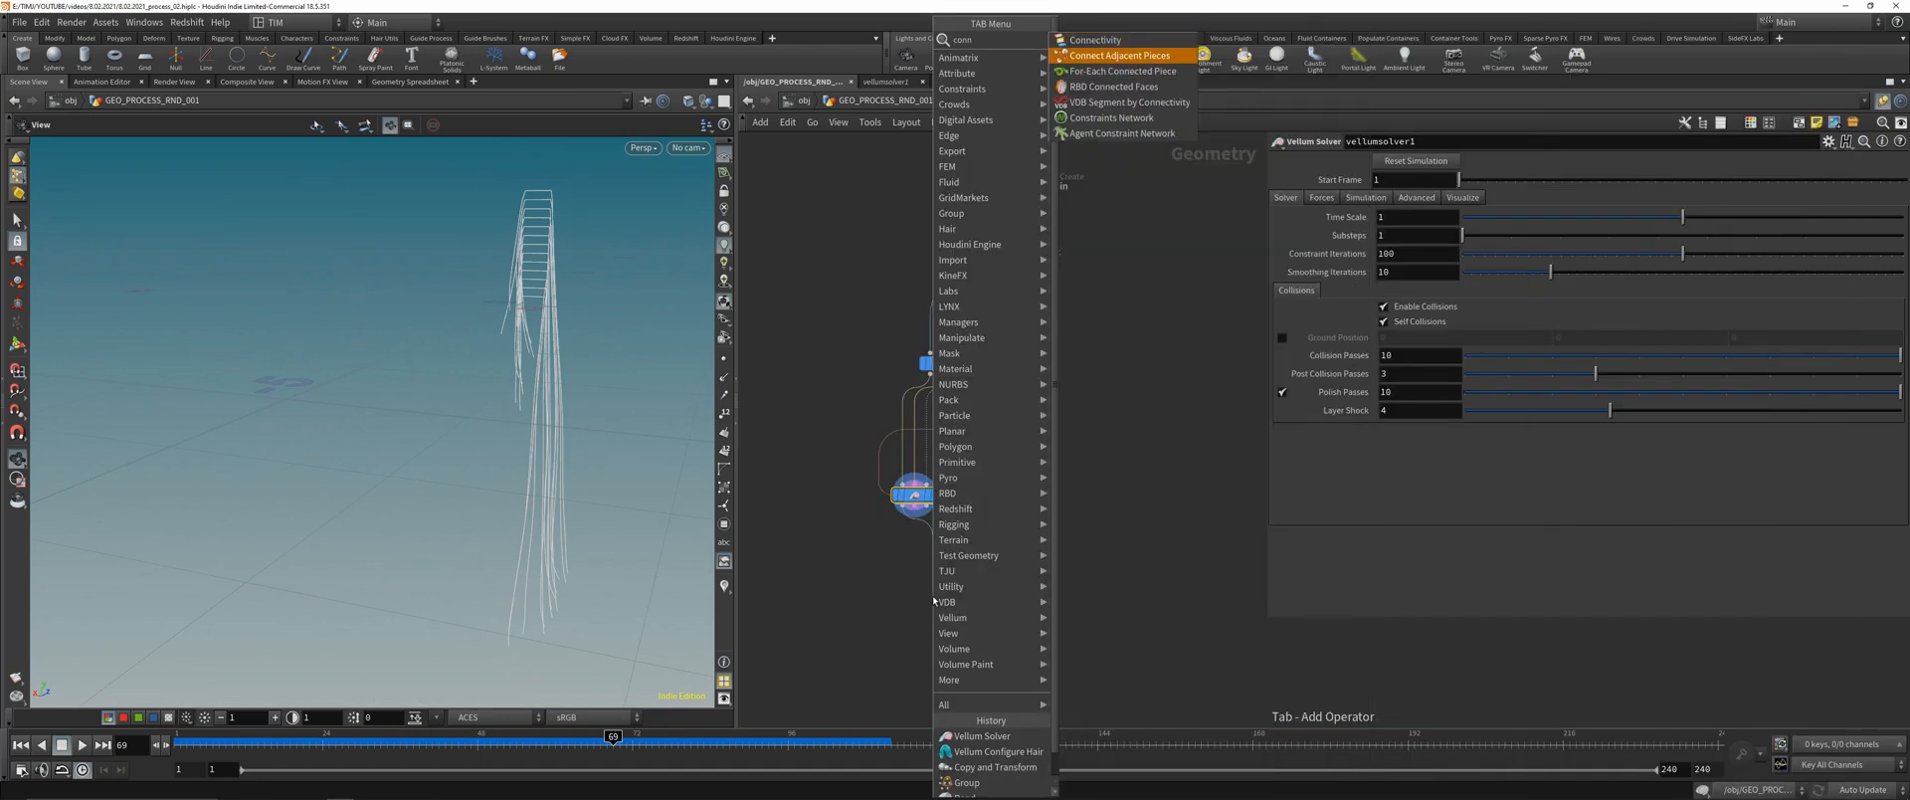
{"action": "left_click", "coordinate": [1116, 56]}
{"action": "left_click", "coordinate": [1453, 161]}
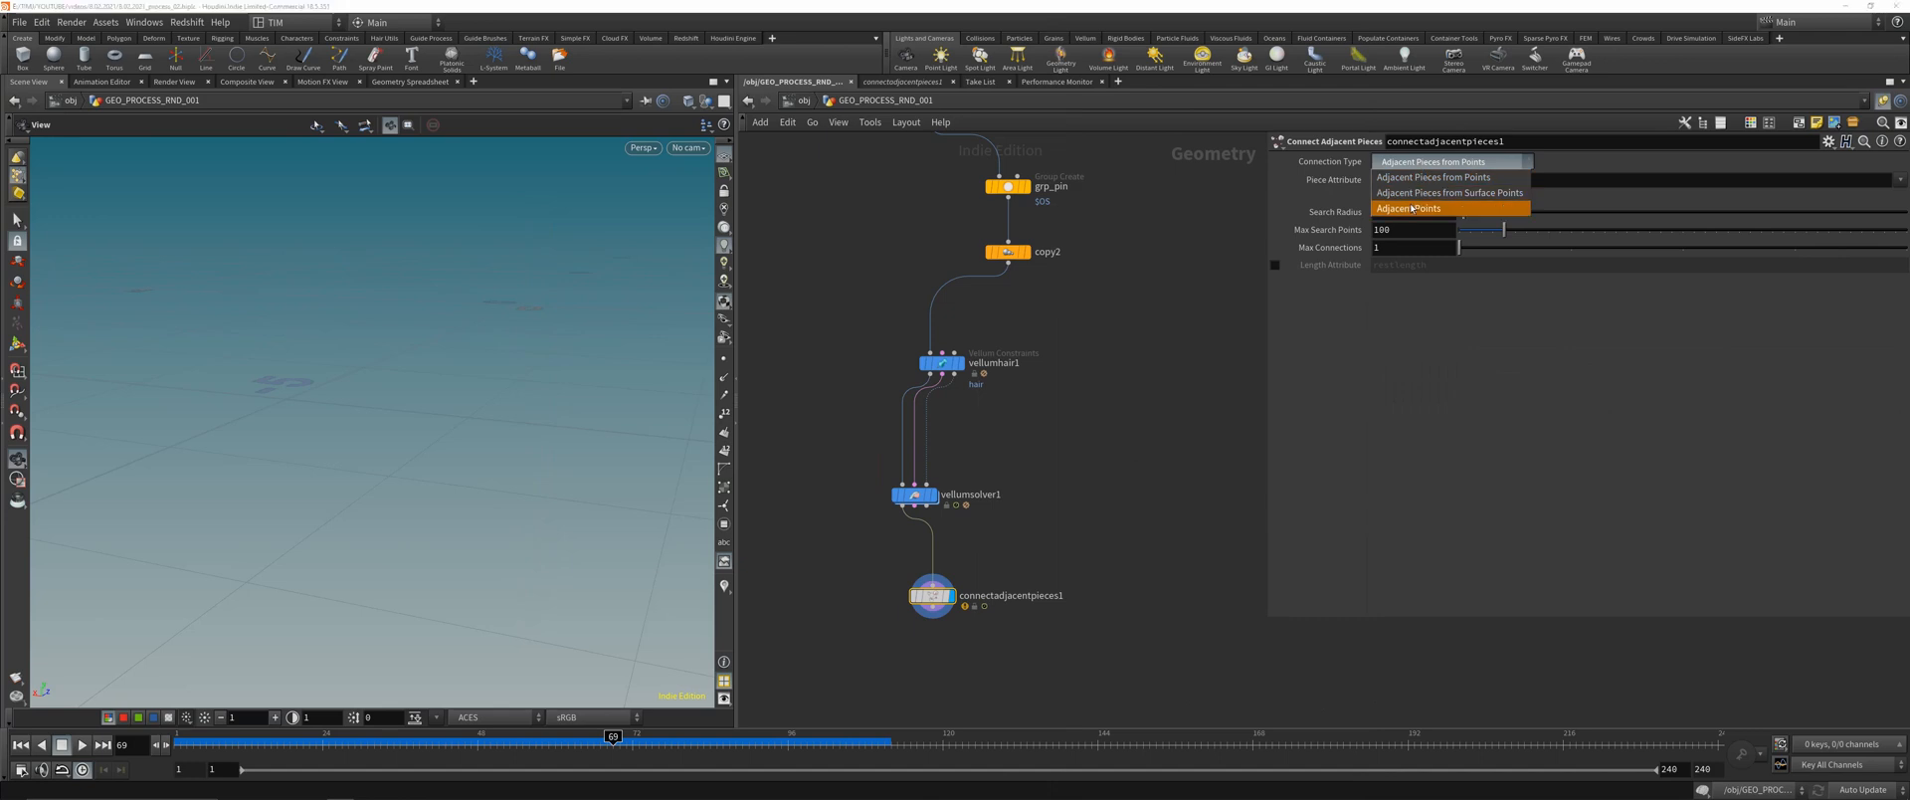
{"action": "left_click", "coordinate": [1467, 204]}
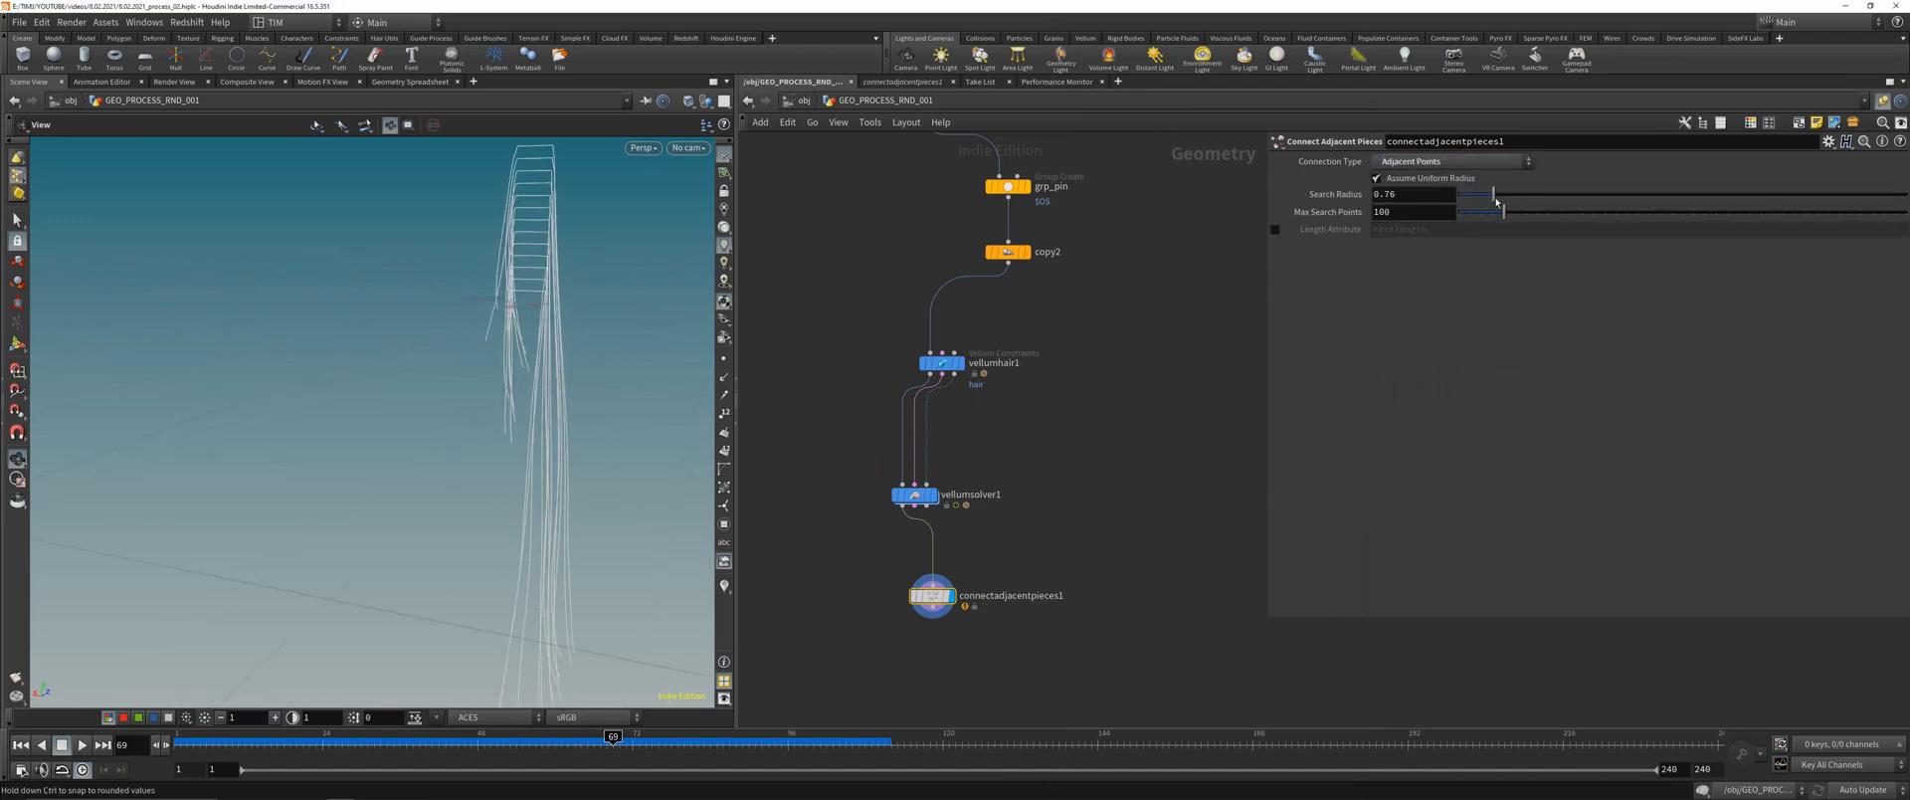
- Set the Search Radius of the adjacent point connections to 4.94 and check the linked strands at frame 65
{"action": "left_click_drag", "start_coordinate": [1527, 195], "coordinate": [1679, 195]}
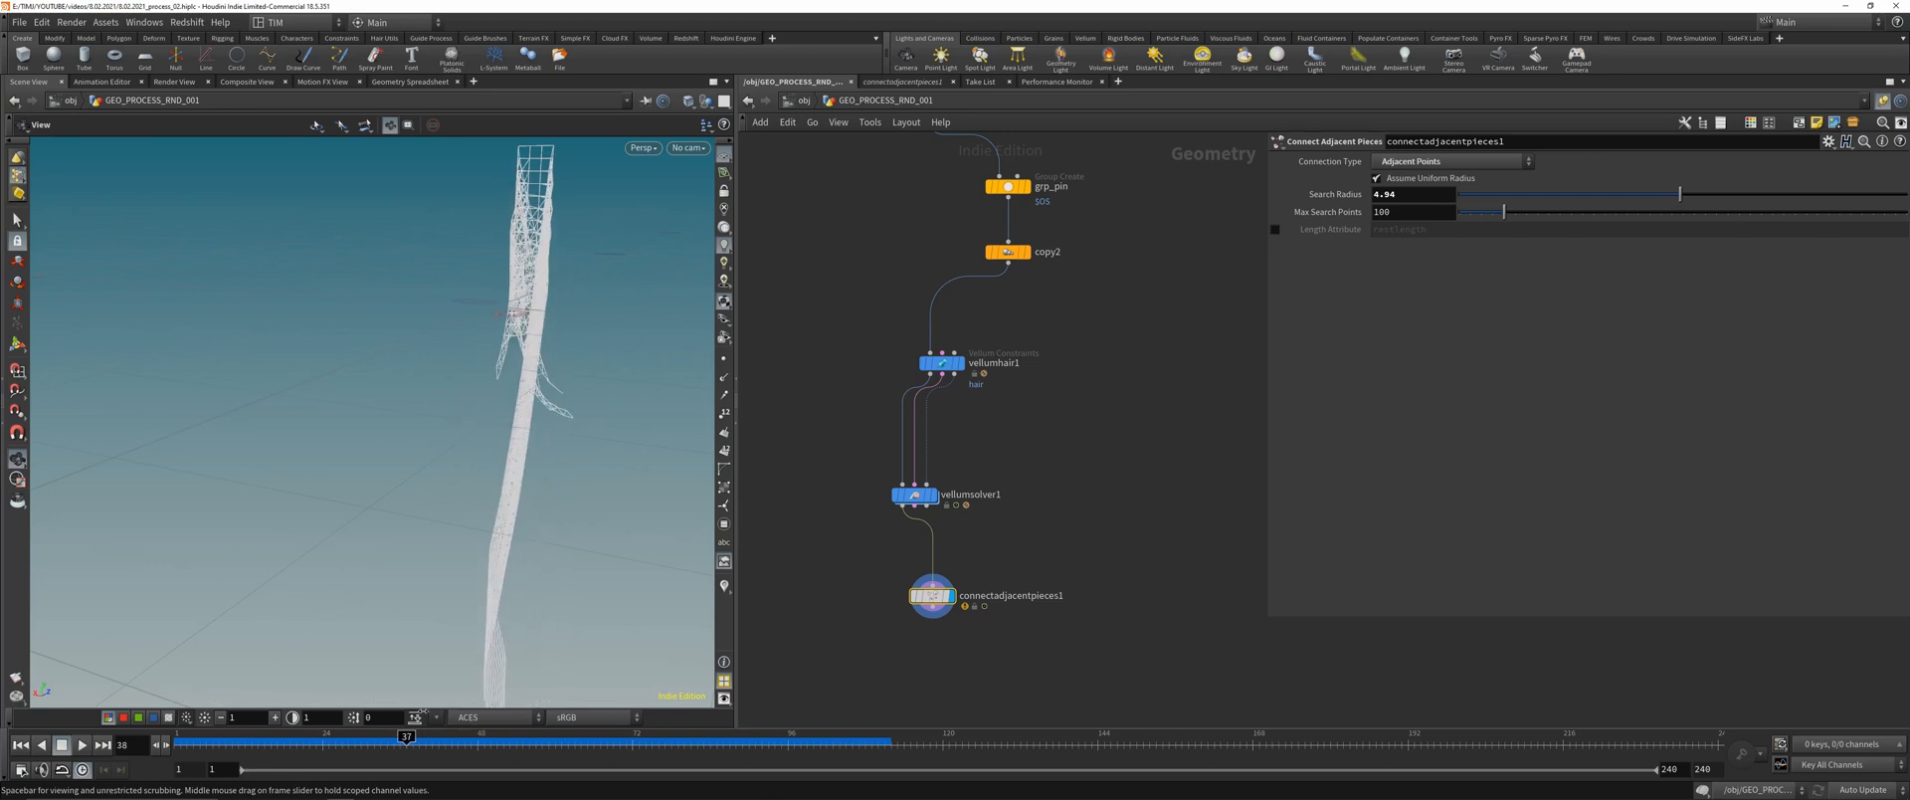
{"action": "left_click_drag", "start_coordinate": [545, 544], "coordinate": [601, 456]}
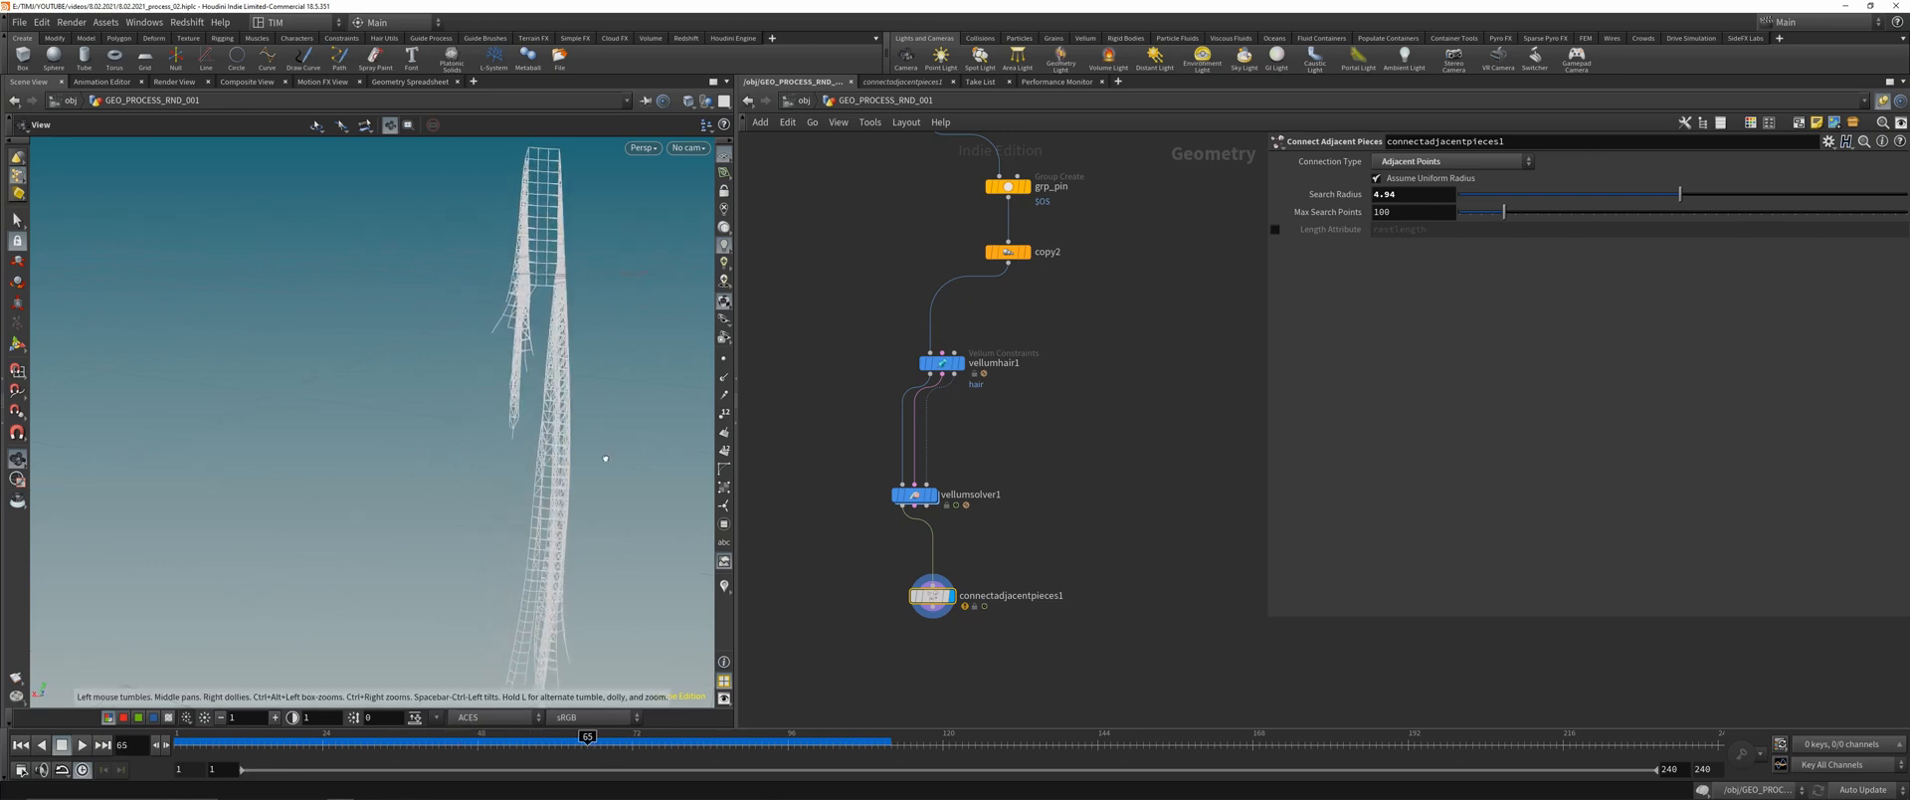
{"action": "right_click_drag", "start_coordinate": [601, 456], "coordinate": [559, 332]}
{"action": "left_click_drag", "start_coordinate": [559, 332], "coordinate": [412, 344]}
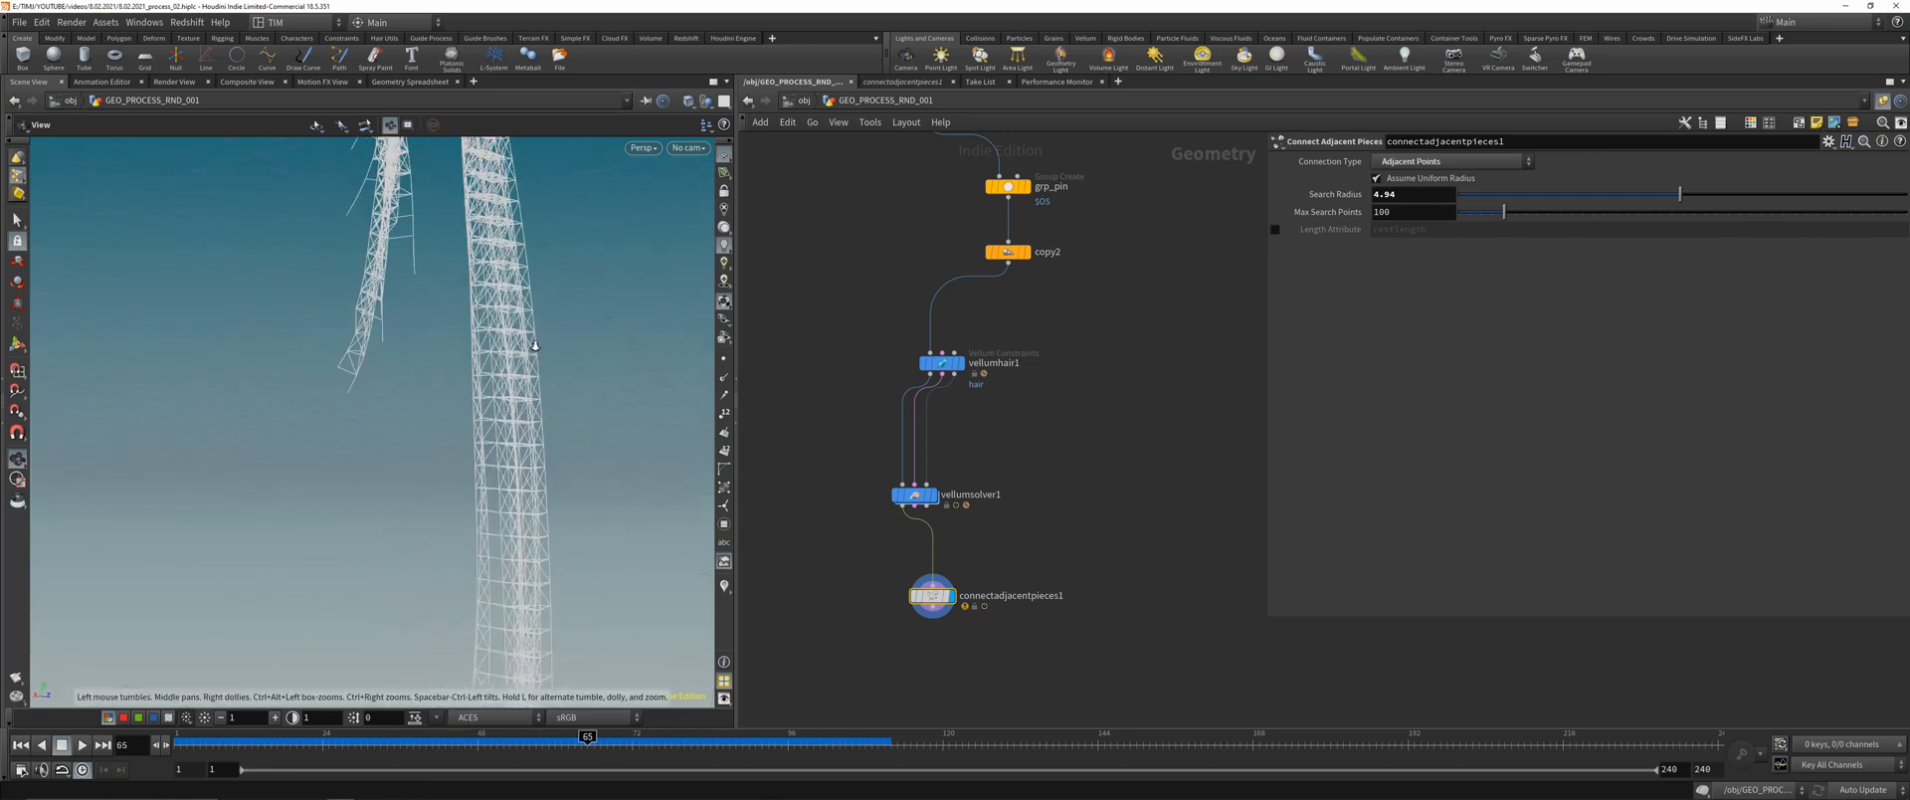
{"action": "right_click_drag", "start_coordinate": [413, 343], "coordinate": [455, 426]}
{"action": "scroll", "coordinate": [1188, 537], "scroll_direction": "down", "scroll_amount": 3}
- Move the lower node chain of the first circle setup, including its VDB from Polygons node, rightward beneath the upper nodes
{"action": "key", "text": "h"}
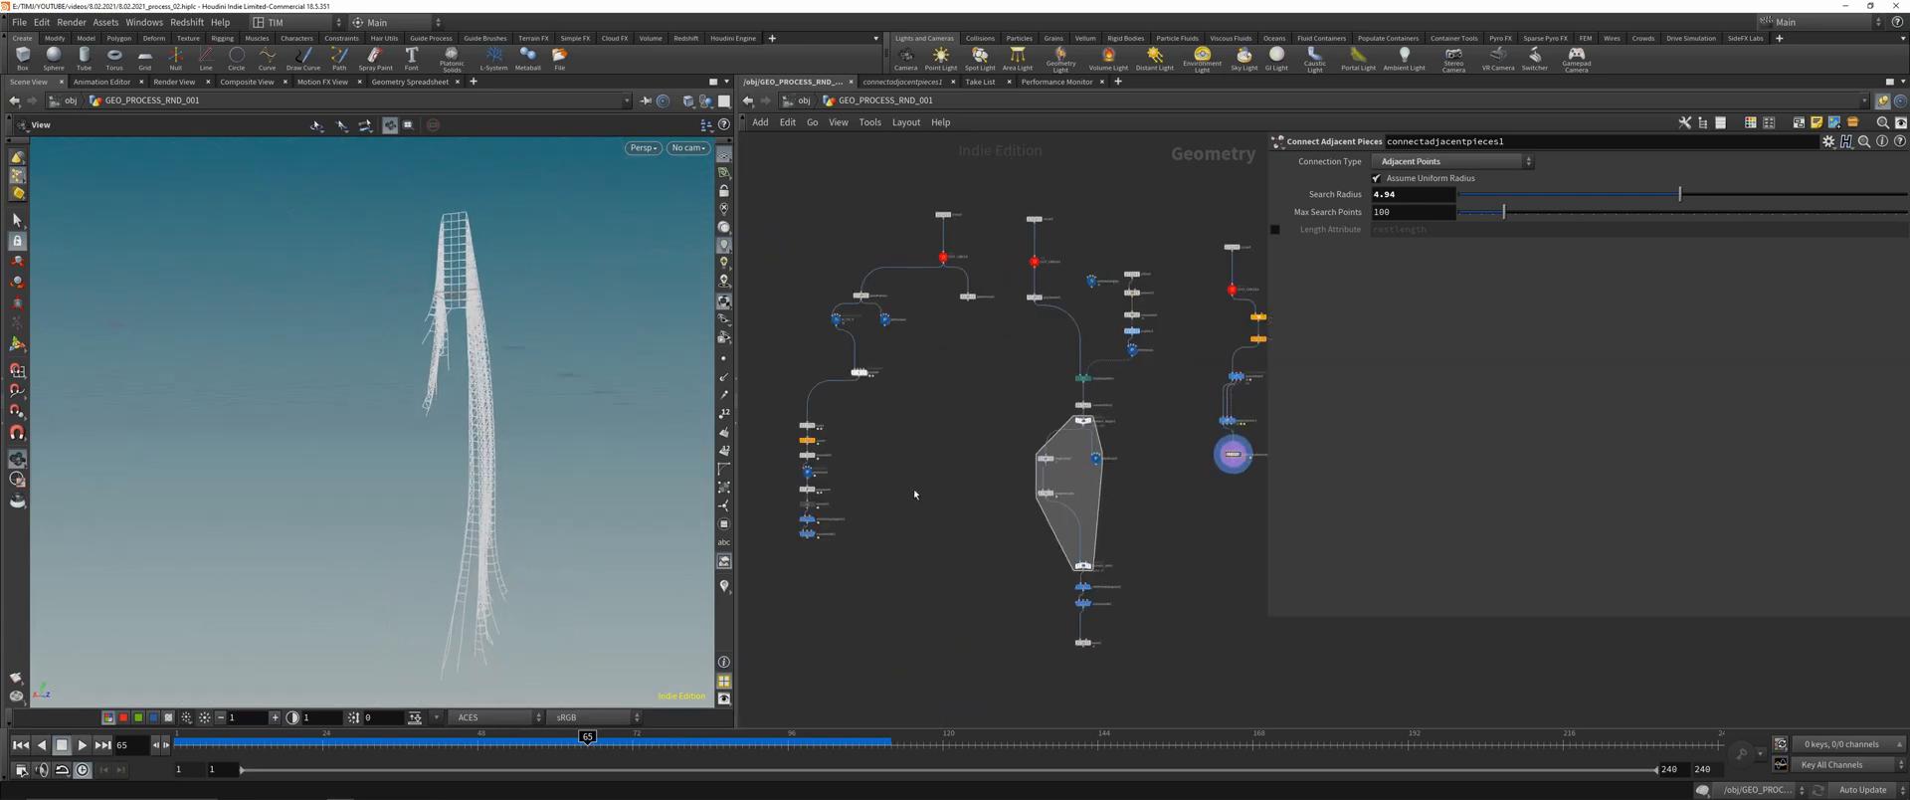
{"action": "left_click_drag", "start_coordinate": [783, 575], "coordinate": [840, 400]}
{"action": "left_click_drag", "start_coordinate": [807, 439], "coordinate": [883, 442]}
{"action": "left_click", "coordinate": [1035, 430]}
{"action": "middle_click_drag", "start_coordinate": [1049, 429], "coordinate": [1046, 430]}
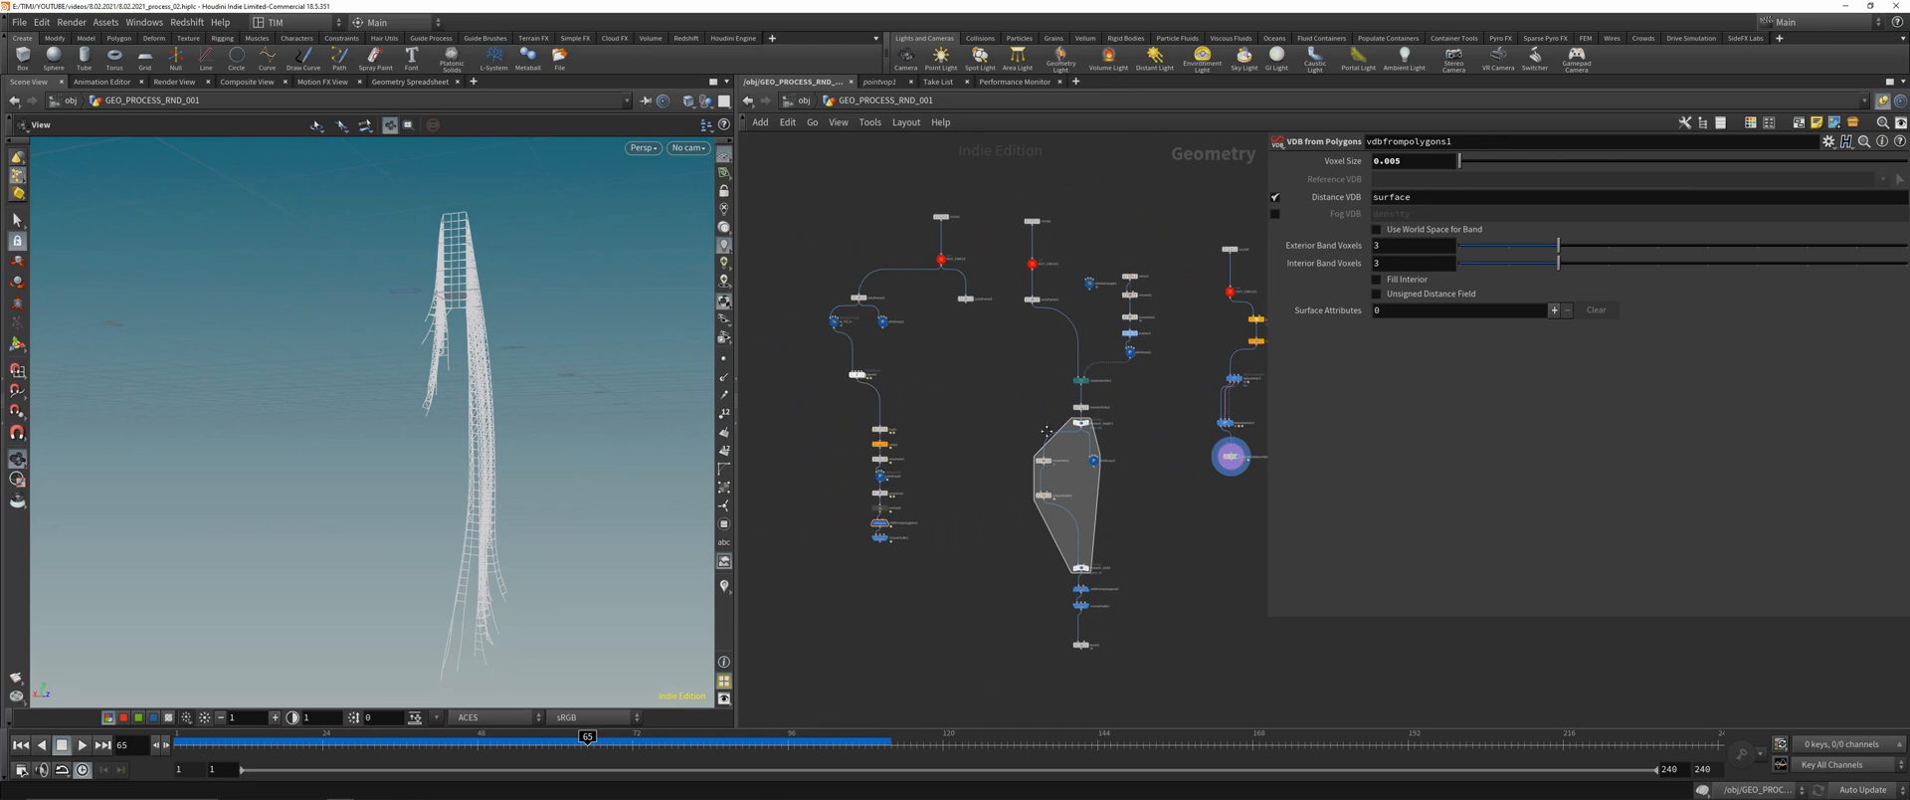
- Display the bend1 node at the end of the second setup and examine the bent, twisted column from several sides
{"action": "key", "text": "h"}
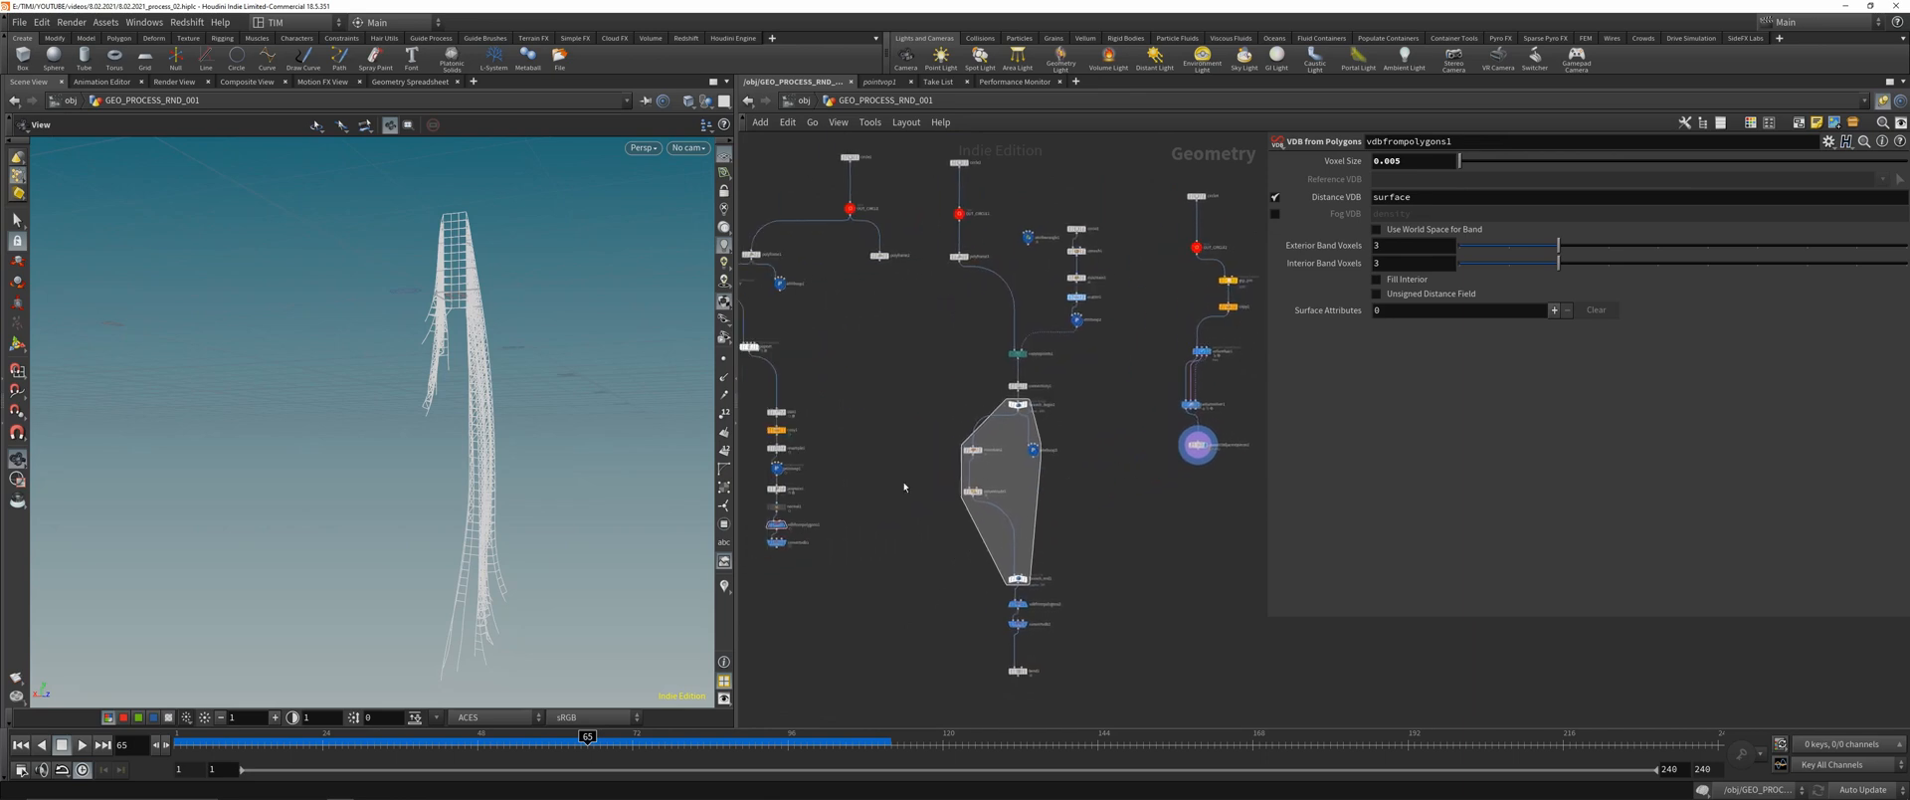
{"action": "left_click", "coordinate": [1021, 668]}
{"action": "left_click_drag", "start_coordinate": [424, 628], "coordinate": [315, 452]}
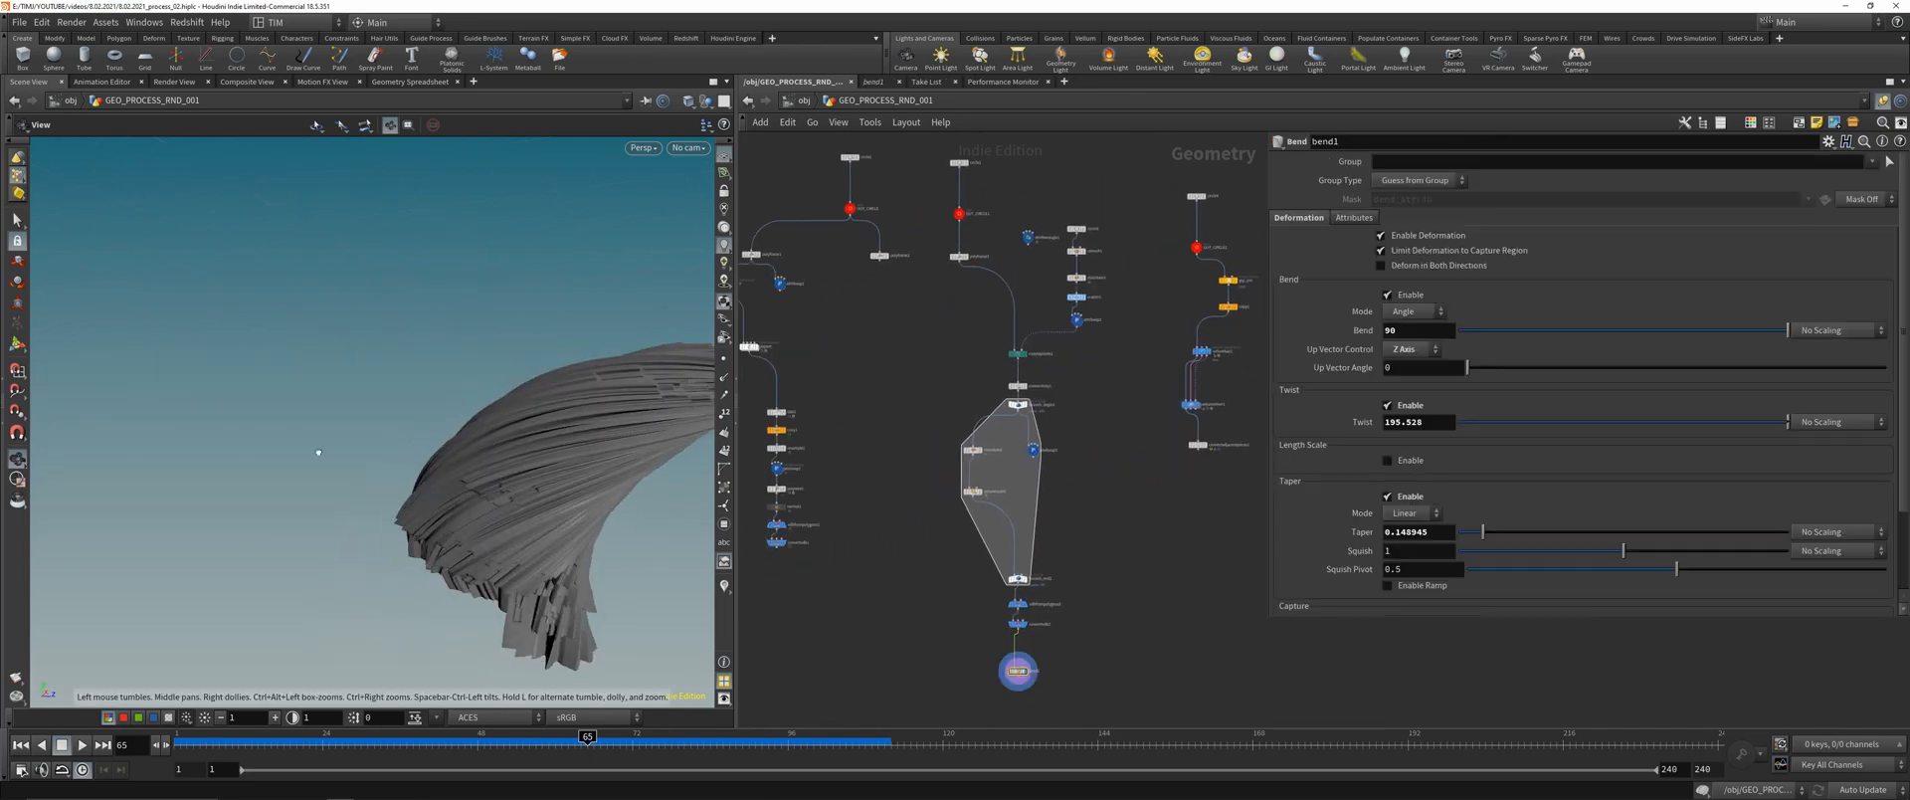
{"action": "middle_click_drag", "start_coordinate": [625, 418], "coordinate": [431, 422]}
{"action": "right_click_drag", "start_coordinate": [430, 421], "coordinate": [550, 358]}
{"action": "left_click_drag", "start_coordinate": [550, 358], "coordinate": [442, 376]}
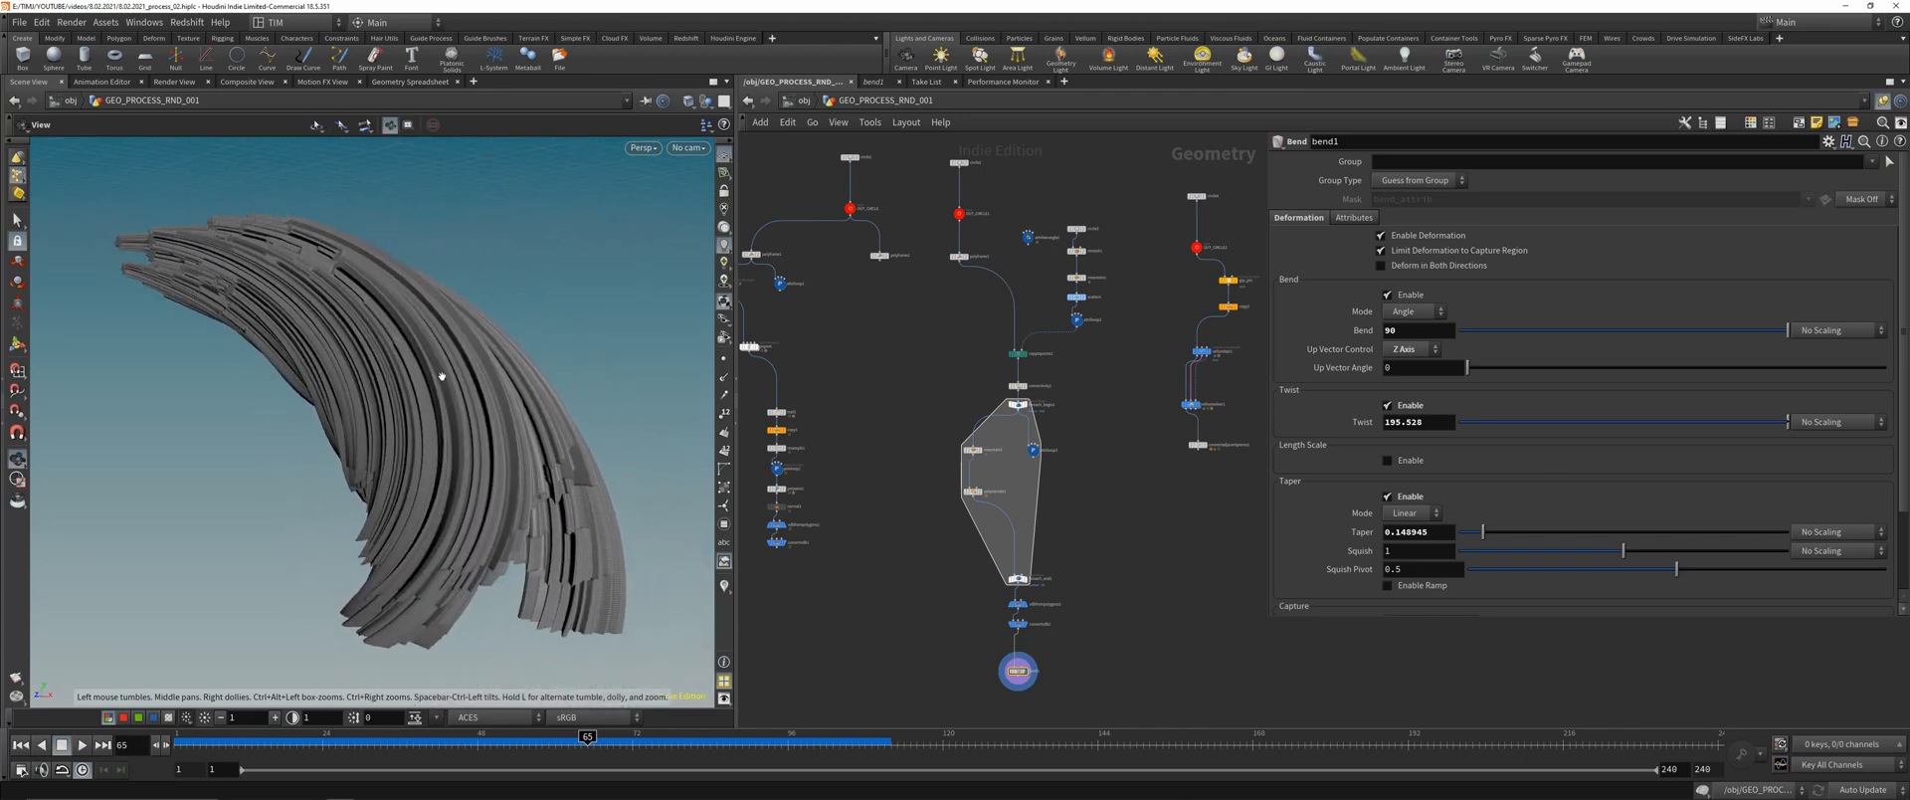